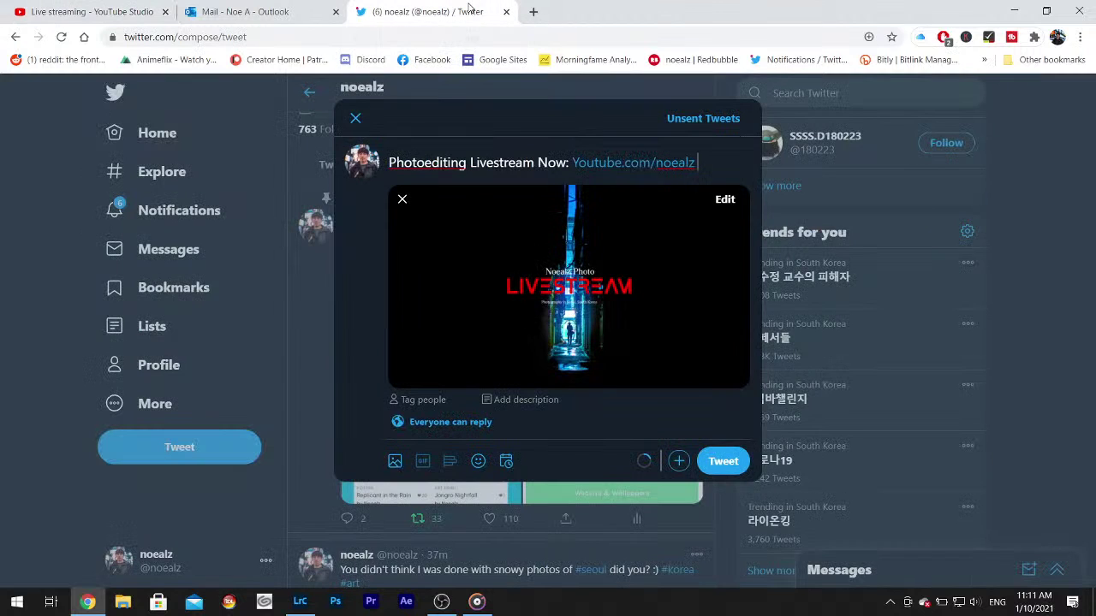
- Post the prepared tweet announcing the photo-editing livestream, close Twitter and return to the YouTube Studio stream page
left_click(723, 462)
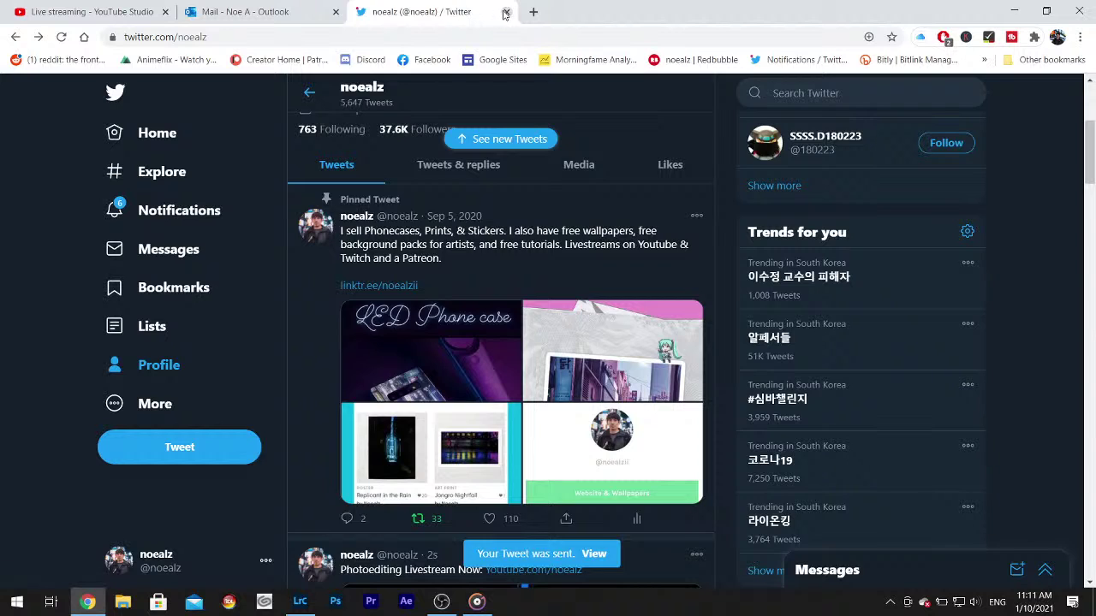
left_click(505, 13)
left_click(137, 10)
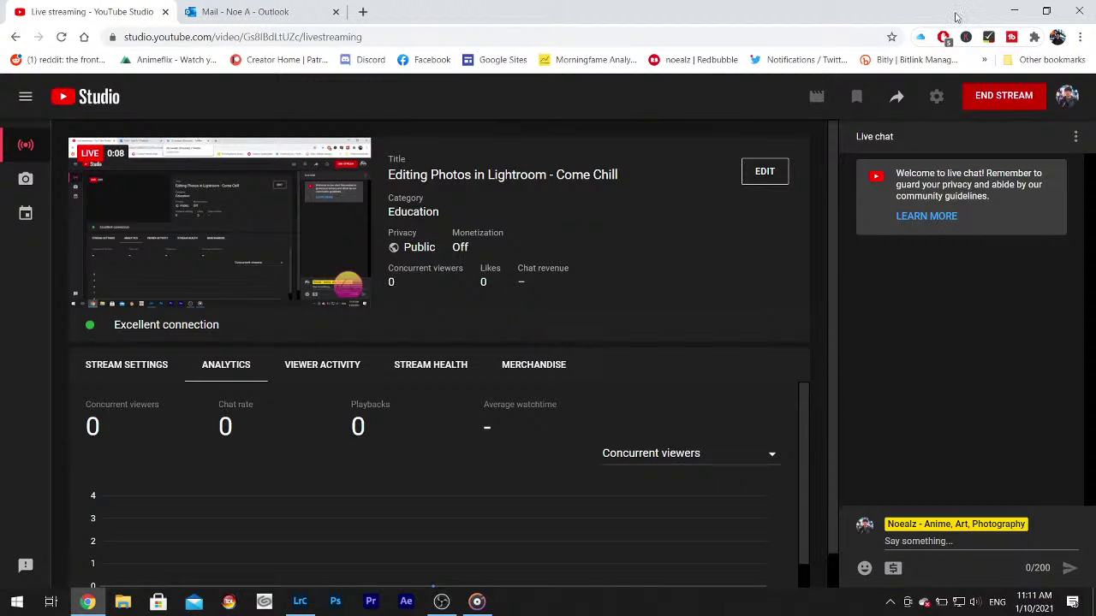
- Switch to Lightroom Classic, briefly checking the YouTube Studio livestream dashboard along the way
left_click(1010, 10)
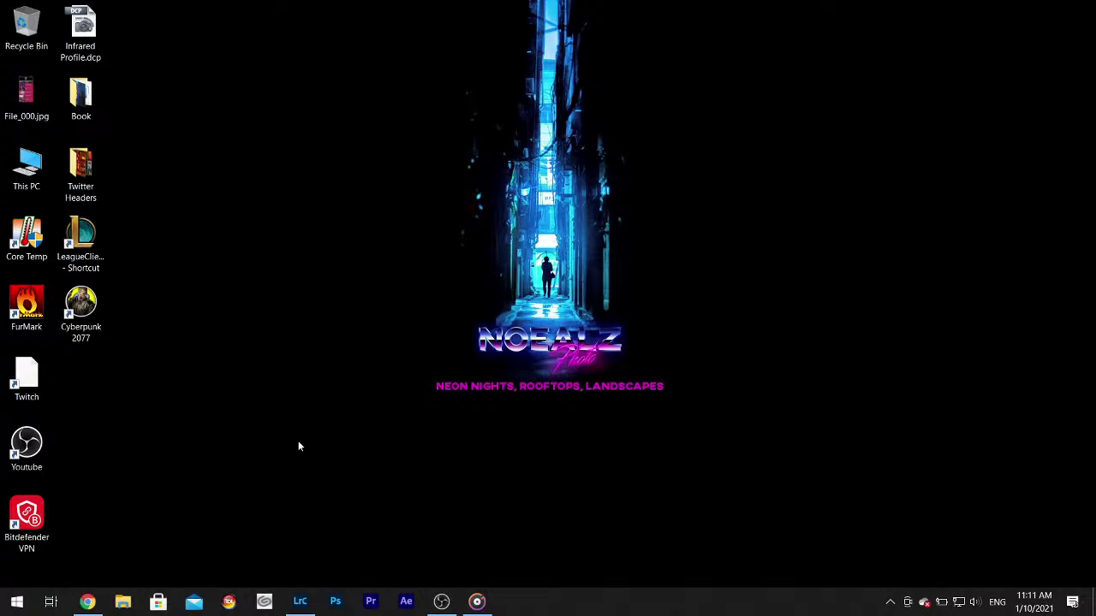
left_click(300, 602)
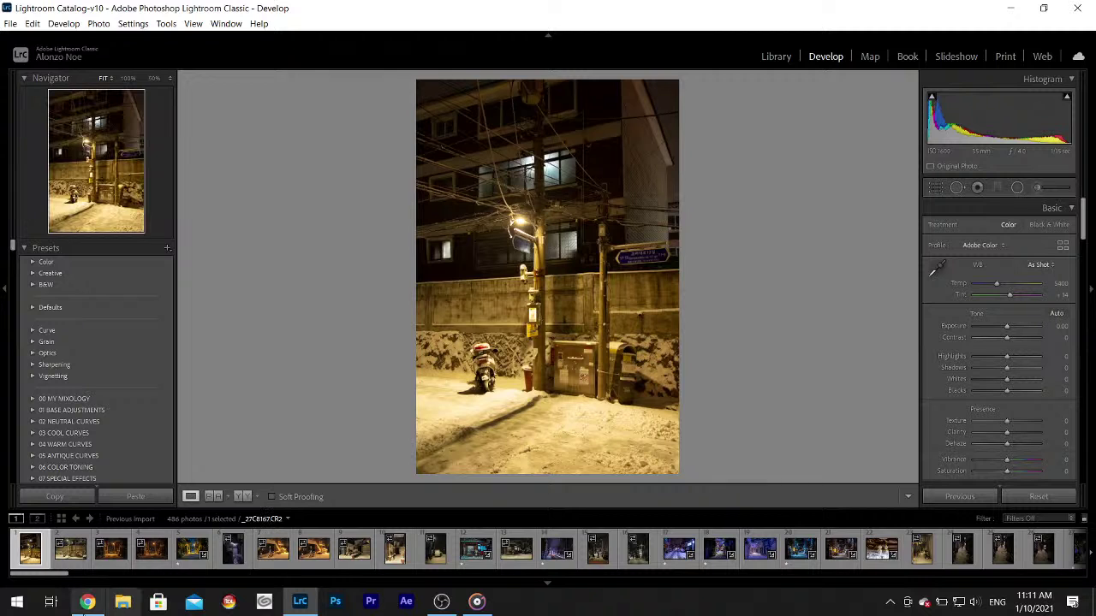
left_click(87, 602)
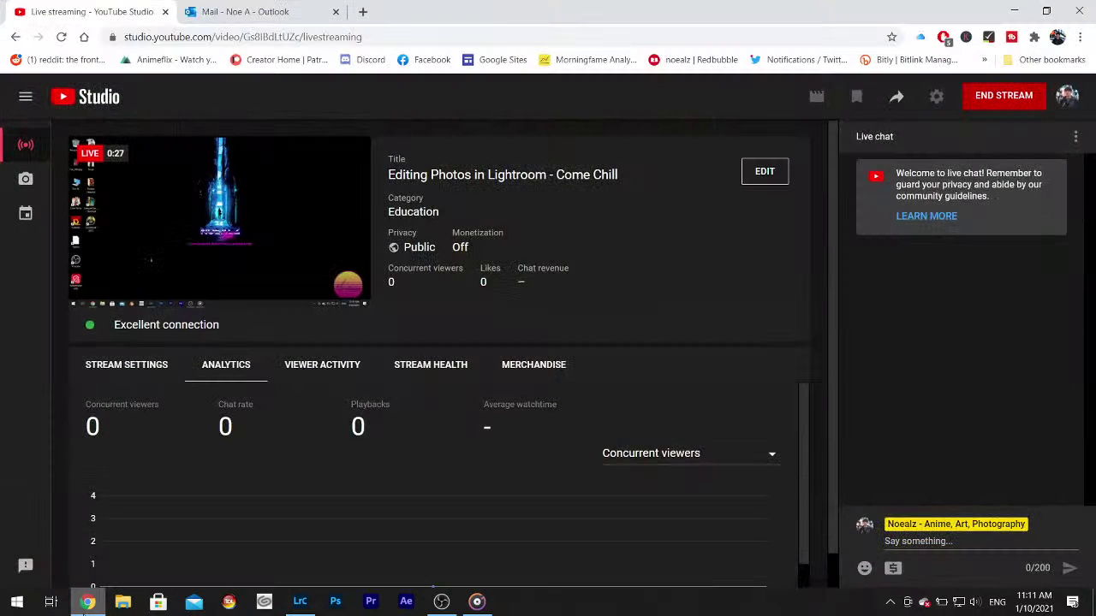
left_click(87, 602)
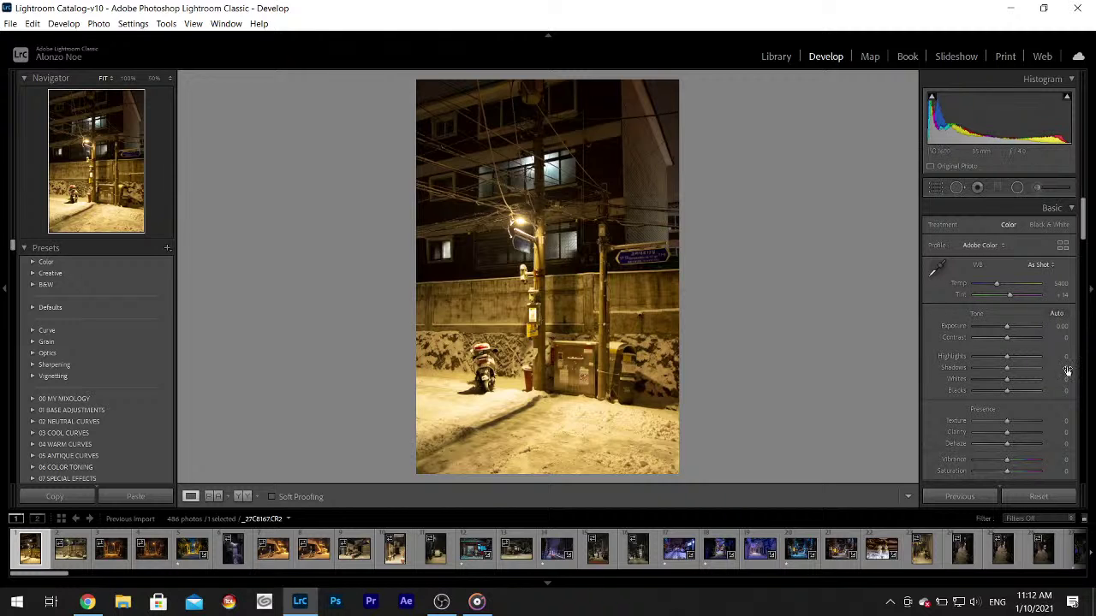
- Set the first photo's Highlights to -100, Shadows to +100 and Whites to +42, checking the livestream chat in between
left_click_drag(983, 362, 974, 356)
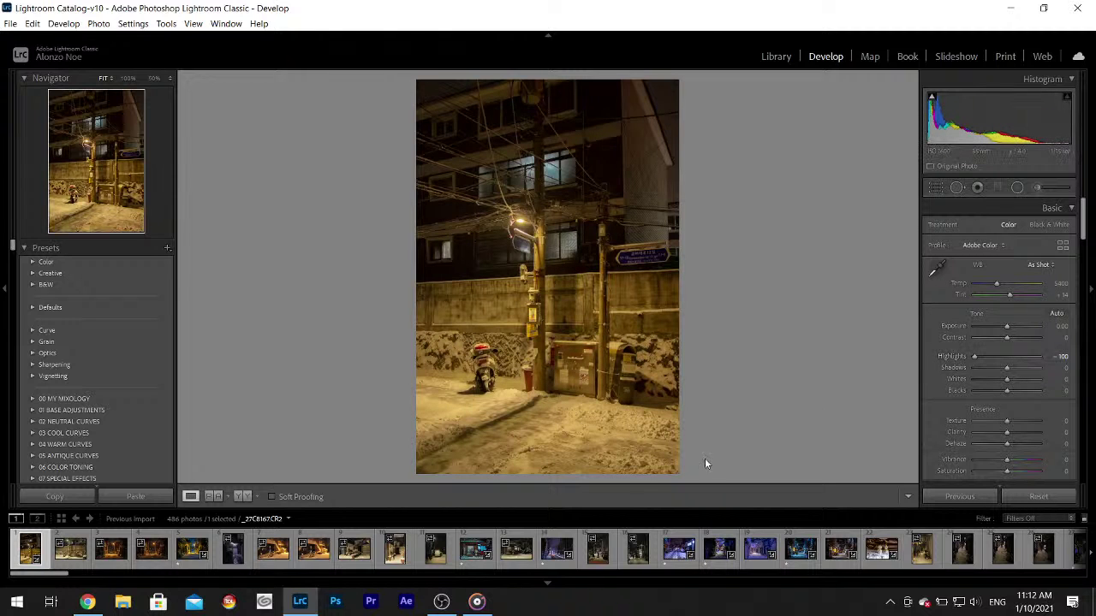
left_click(88, 602)
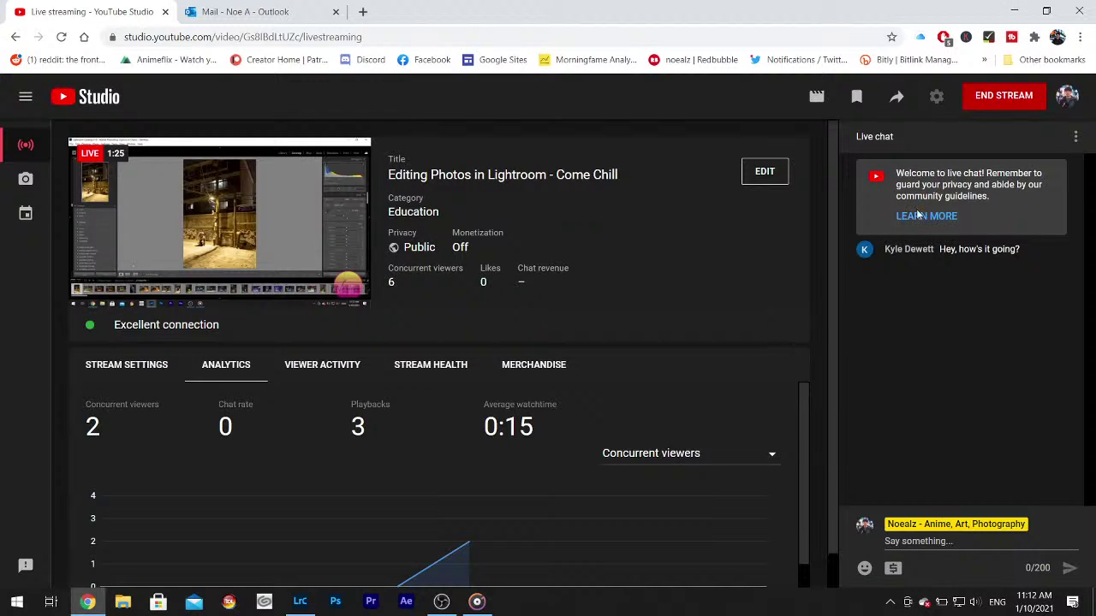
left_click(1011, 10)
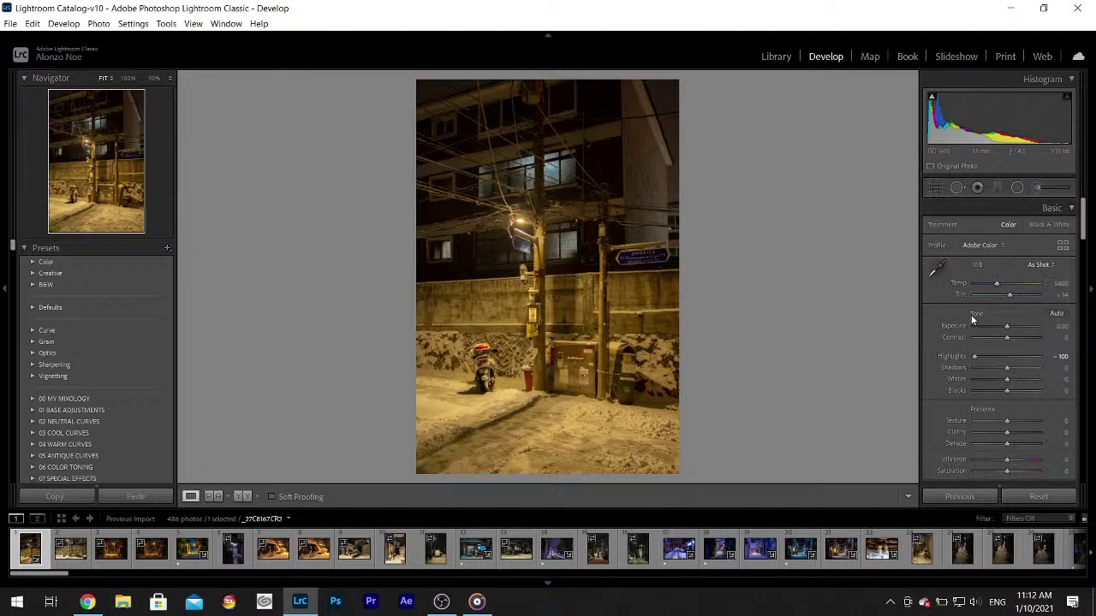
left_click_drag(1014, 367, 1021, 390)
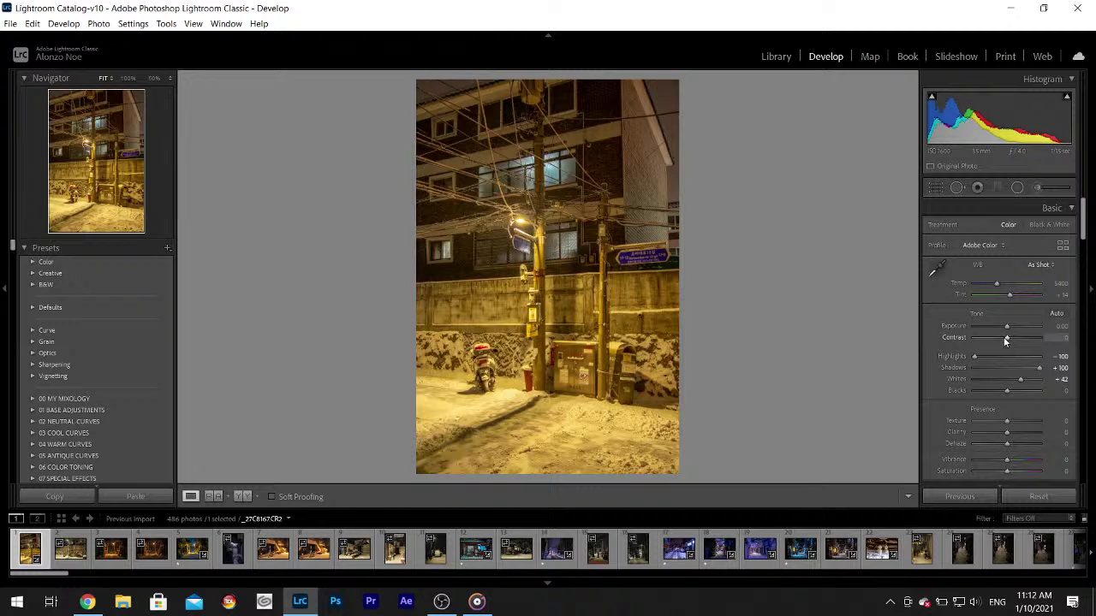
- Neutralise the photo's white balance by sampling the snow on the ground, and reduce Shadows to +74
left_click(934, 267)
left_click(503, 401)
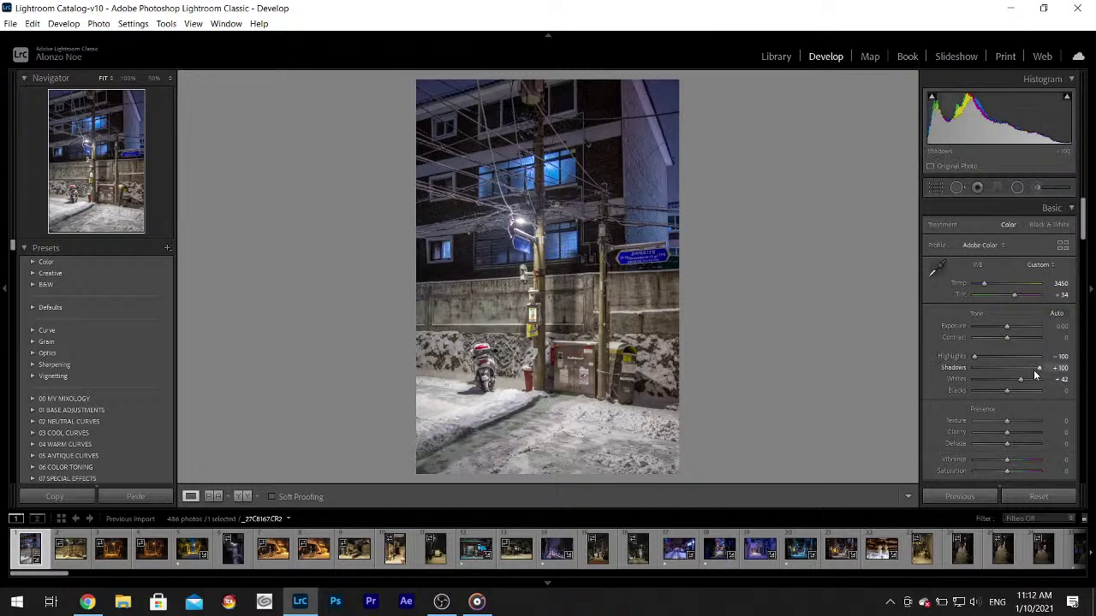
left_click_drag(1038, 368, 1029, 374)
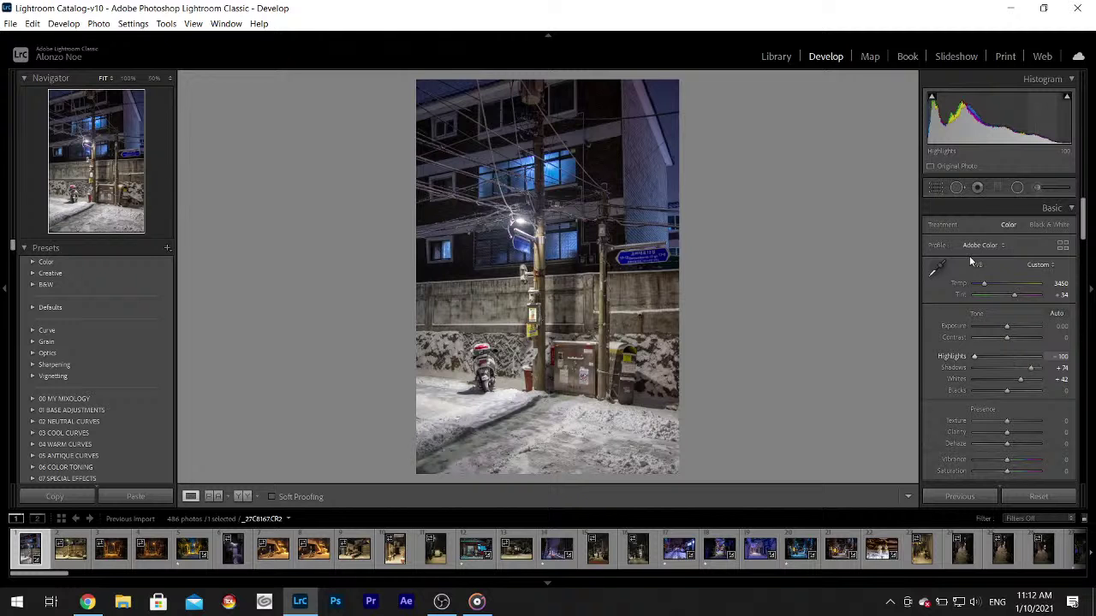
- Inspect the wires, street signs and wall up close, and set both Texture and Clarity to +10
left_click(487, 221)
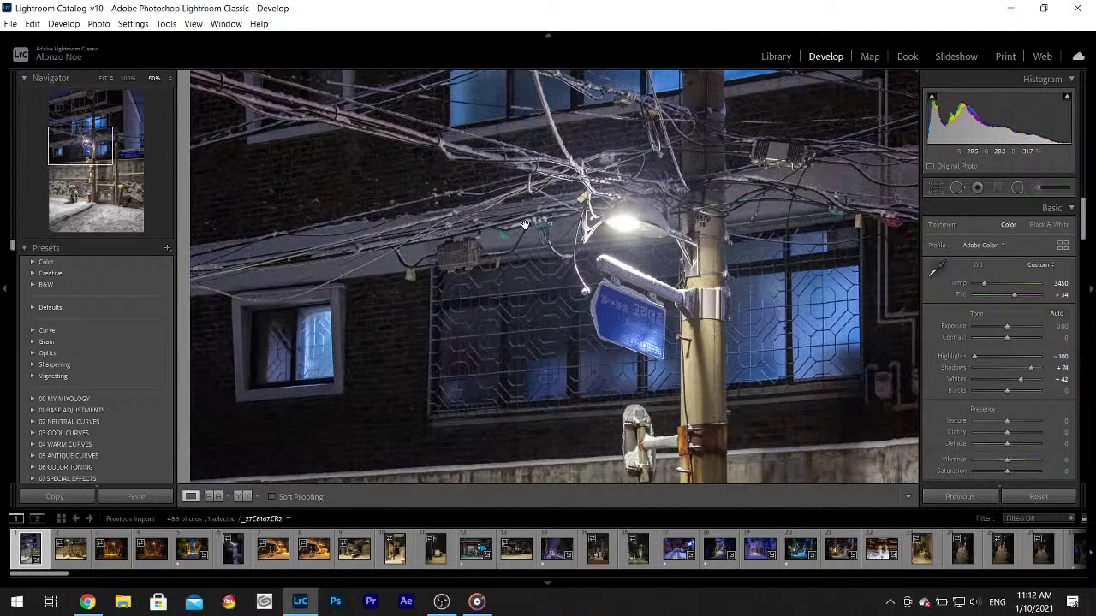
left_click_drag(679, 177, 536, 397)
left_click_drag(746, 391, 573, 137)
left_click_drag(540, 312, 636, 186)
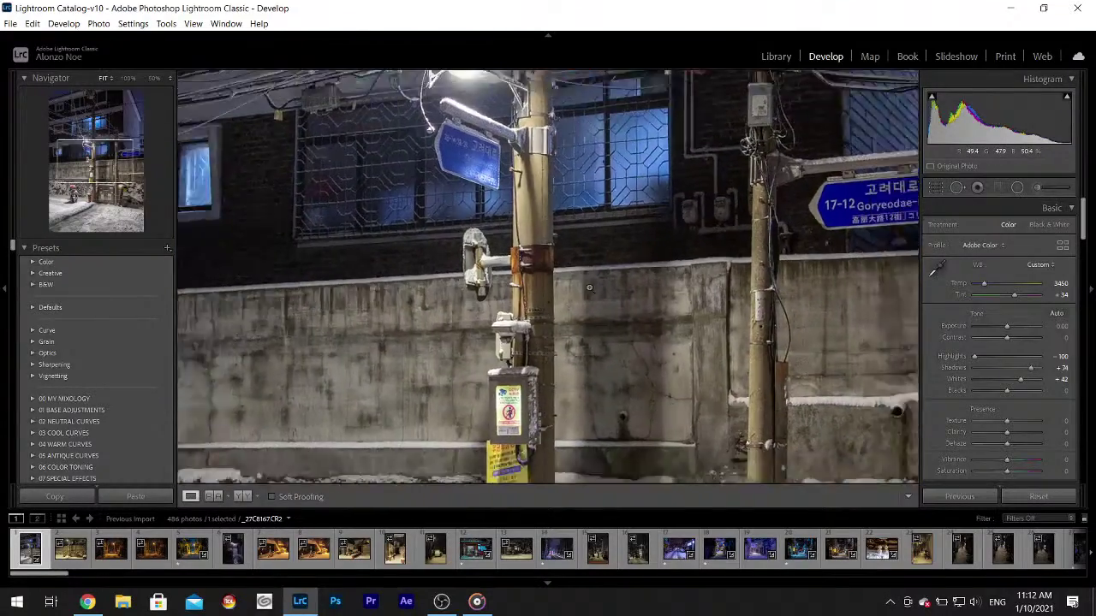
left_click(589, 287)
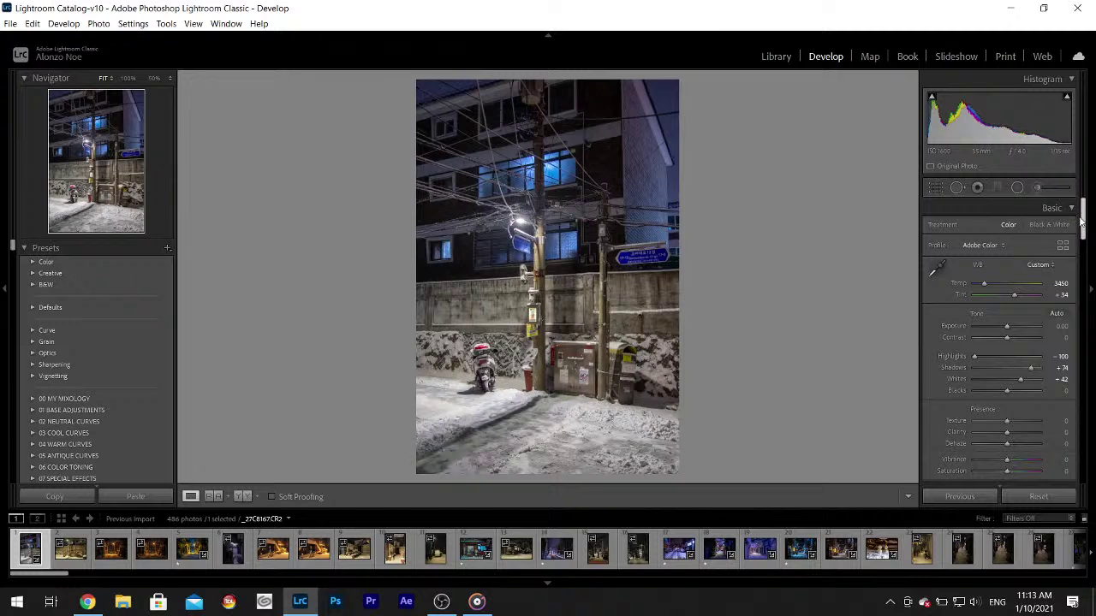
left_click_drag(1081, 222, 1086, 230)
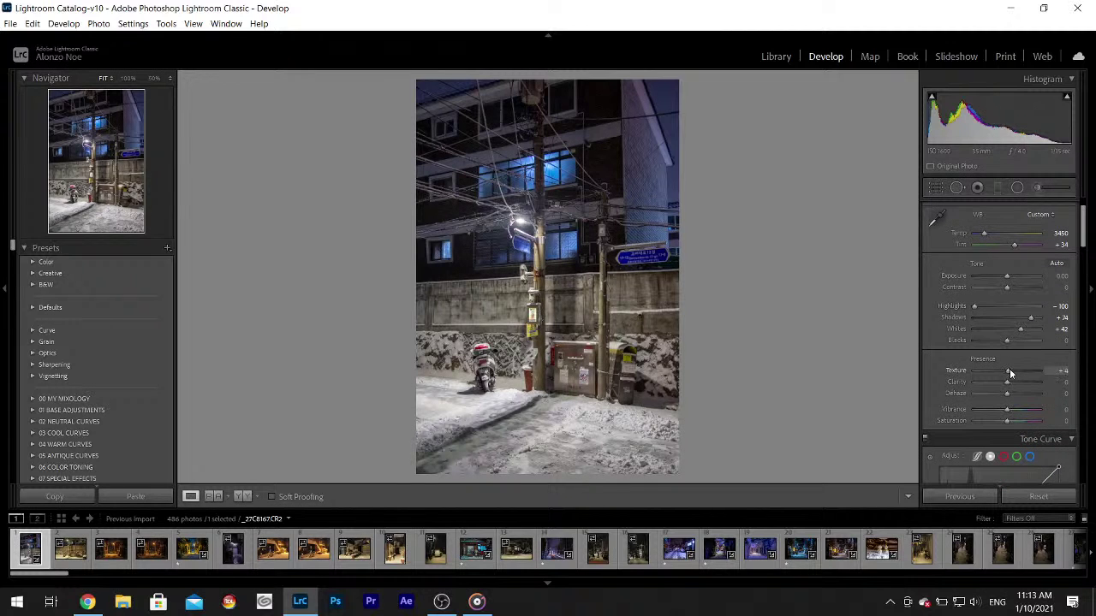
left_click_drag(1009, 370, 1011, 382)
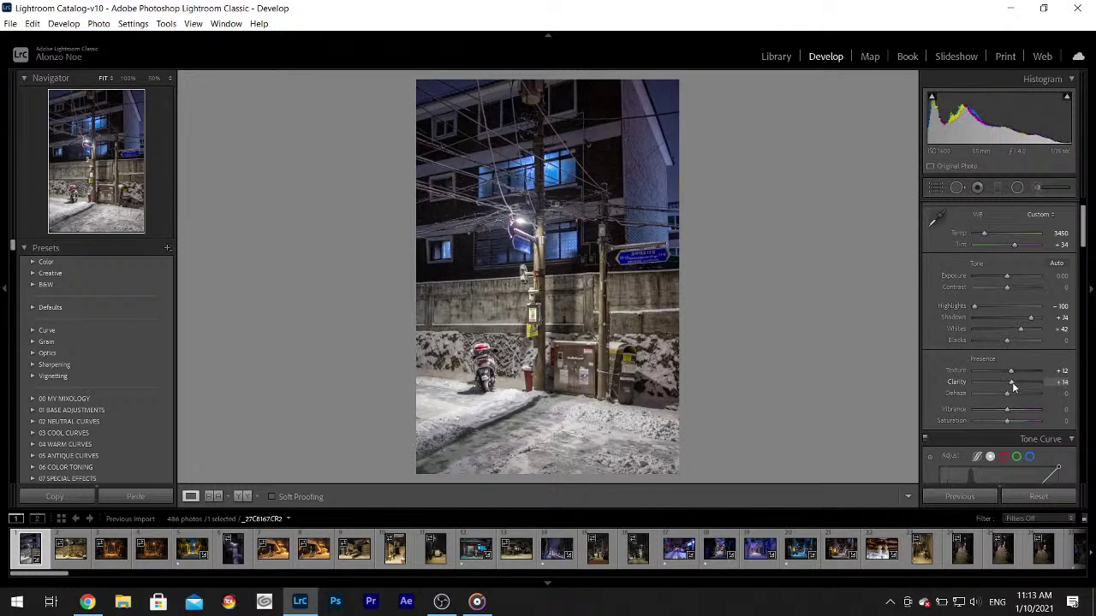
left_click(1069, 371)
type("10")
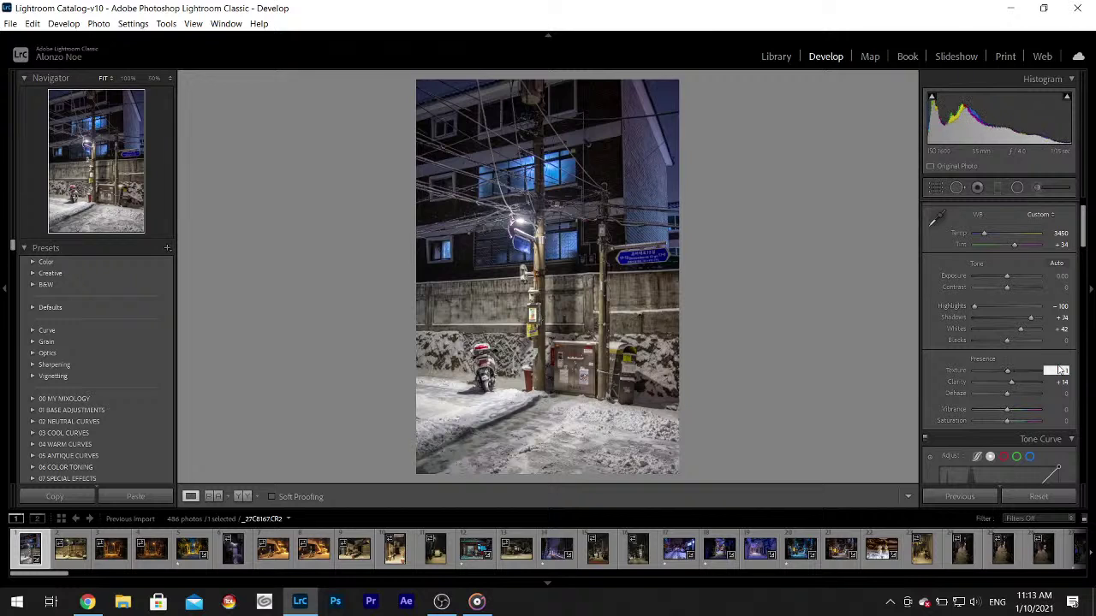
left_click(1062, 382)
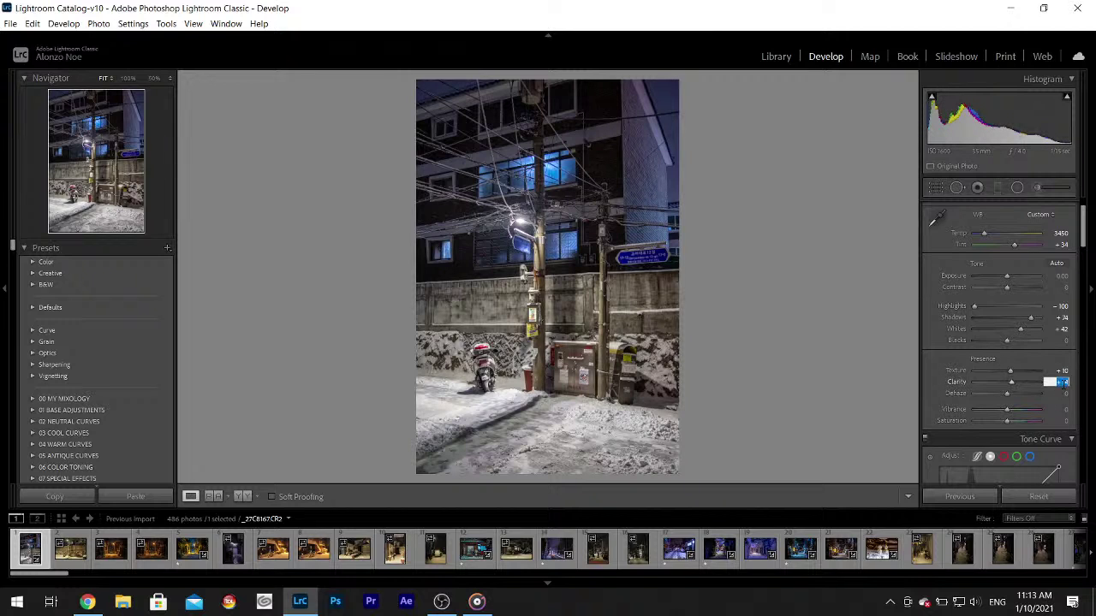
type("10")
key("Return")
- Set the Contrast to +4, check the scooter and street lamp up close, and rate the photo one star
left_click_drag(1008, 288, 1010, 288)
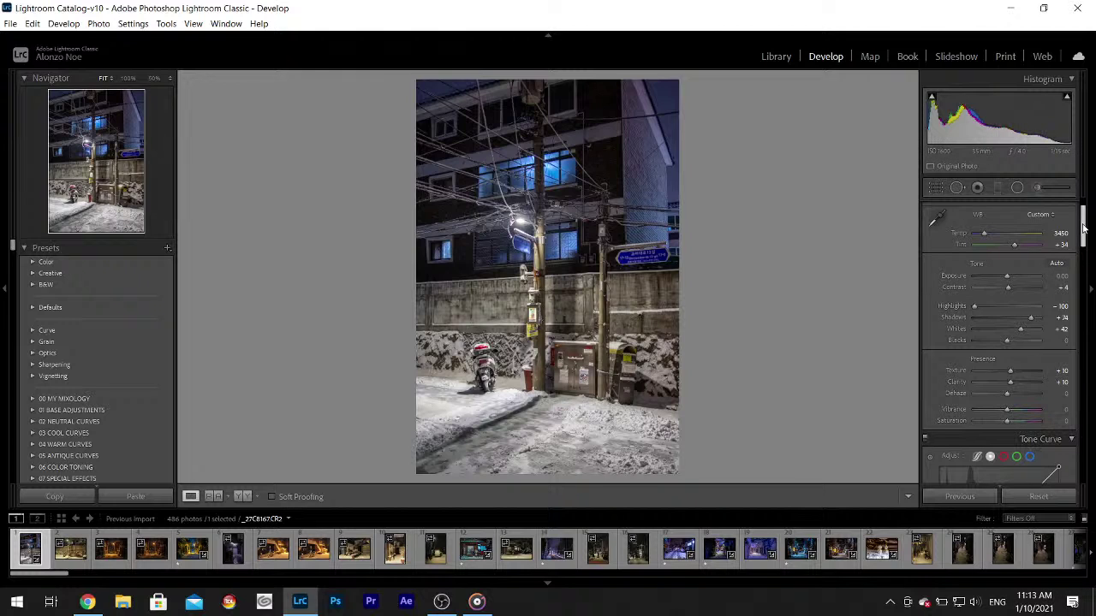
left_click(485, 360)
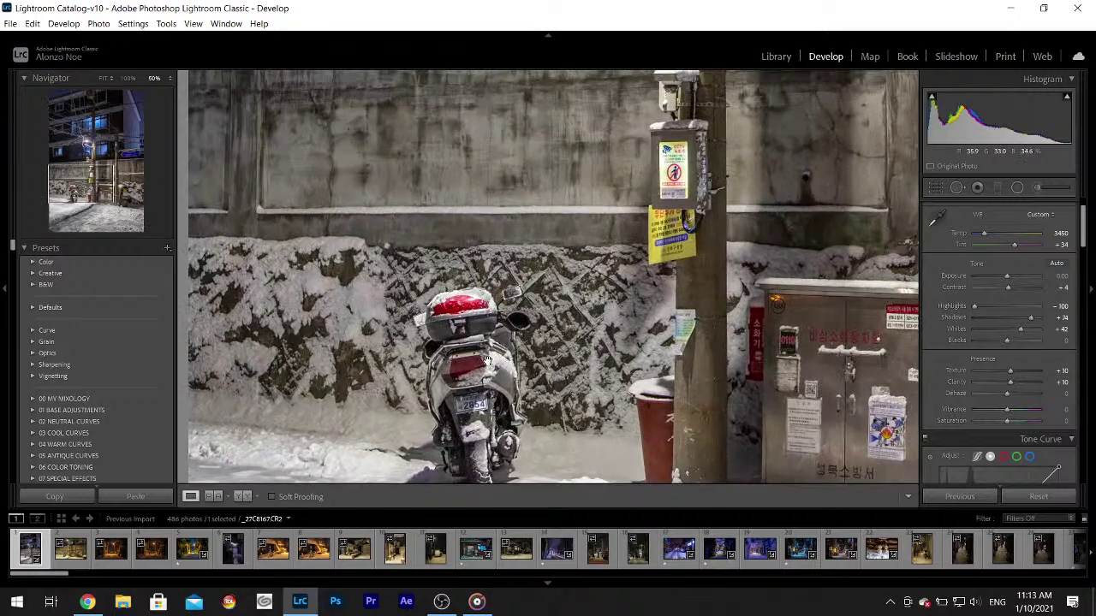
left_click_drag(485, 361, 514, 222)
scroll(583, 255, "up", 10)
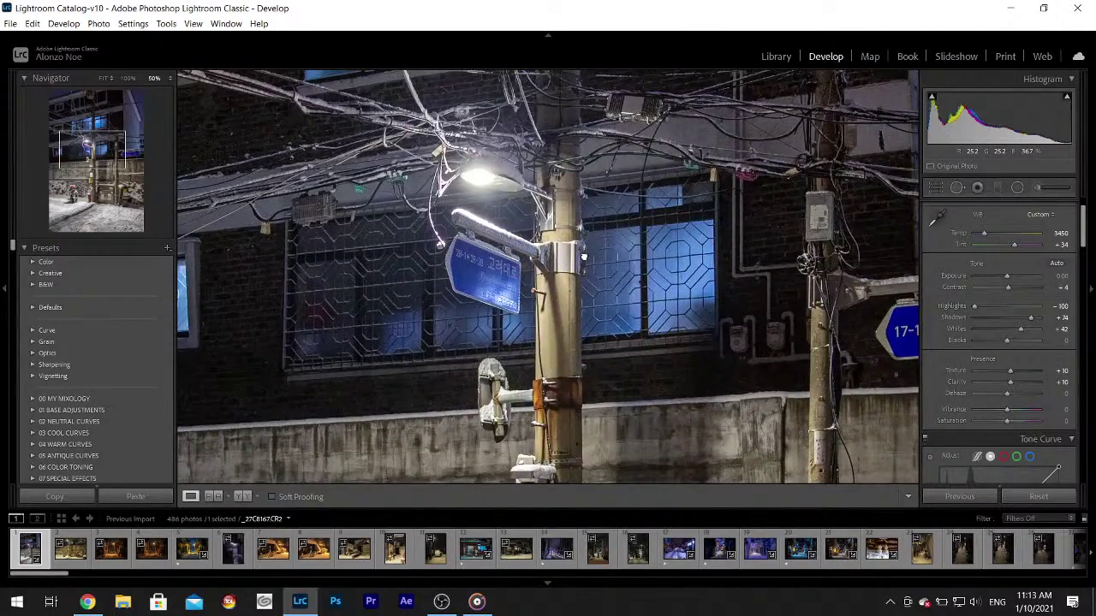
left_click(582, 255)
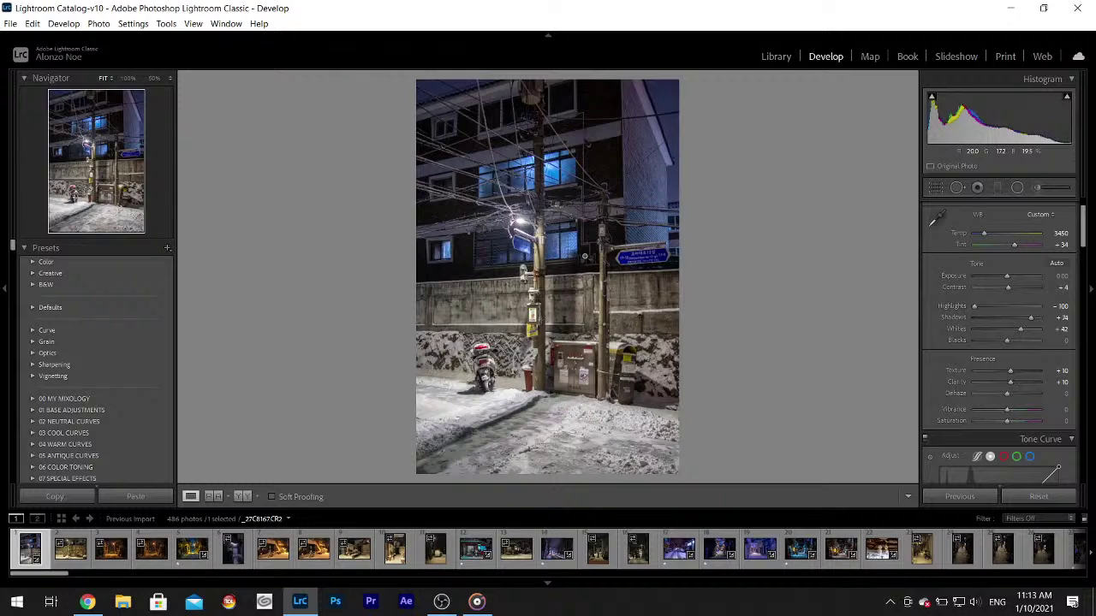
key("1")
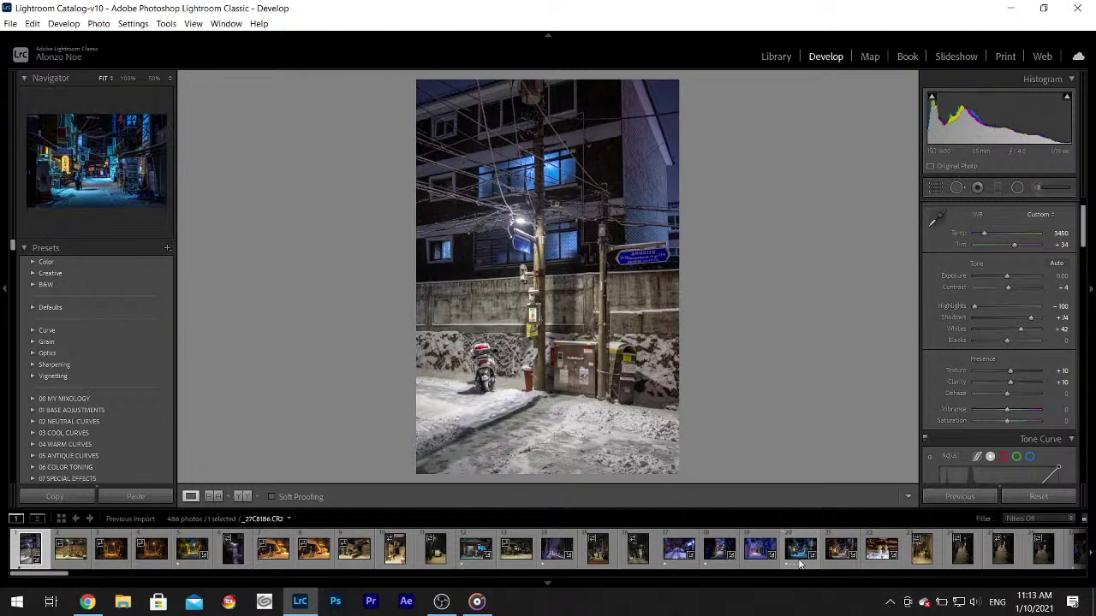
- Compare the second photo with the first, and crop the second's sides to a nearly square frame around the scooter, poles and bins
left_click(74, 555)
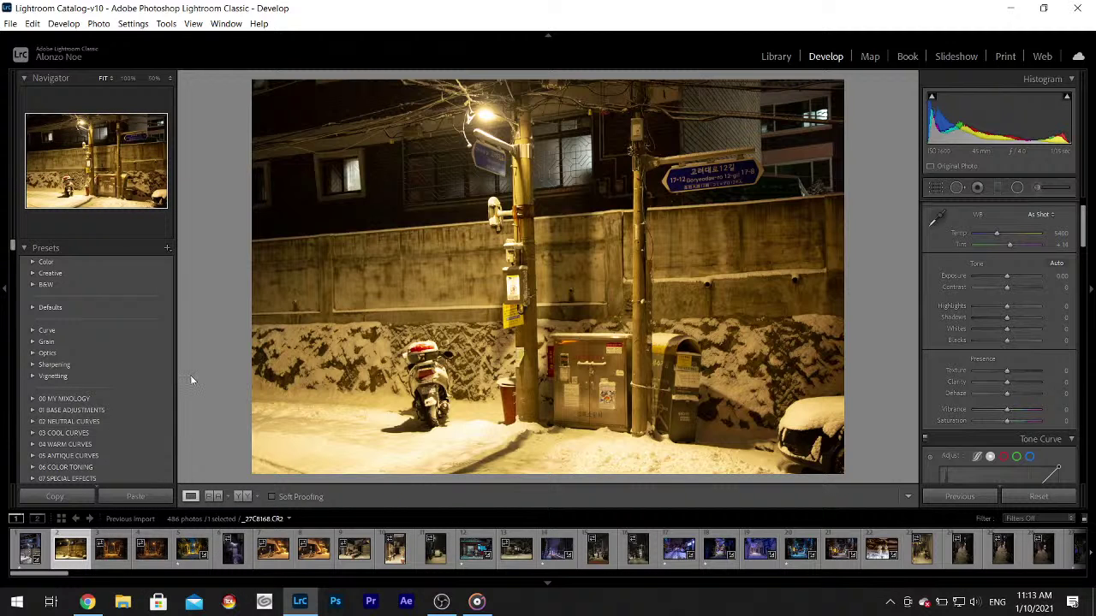
left_click(25, 545)
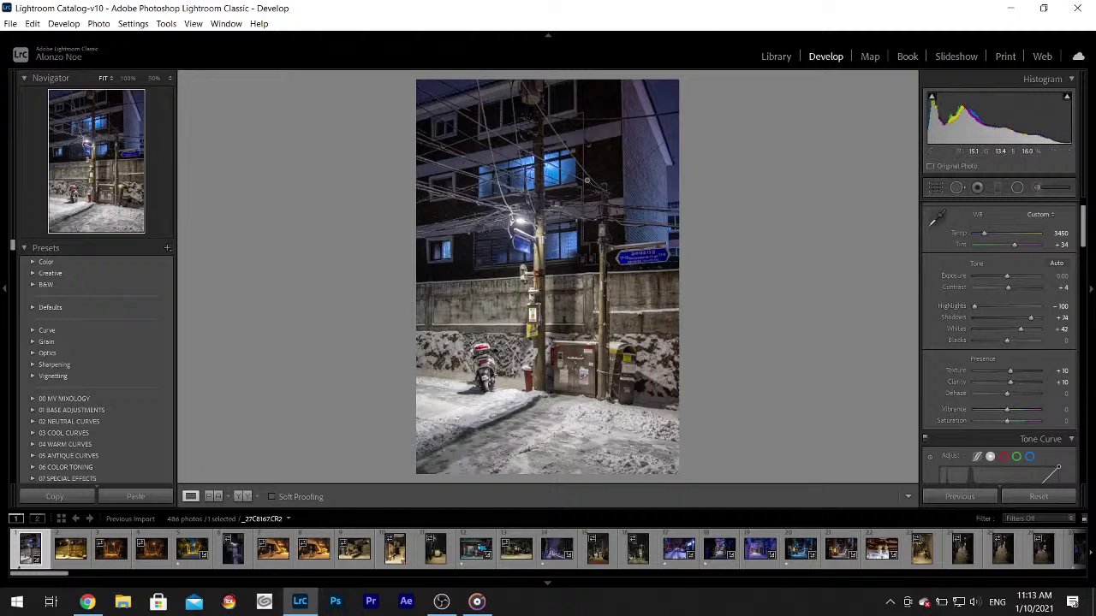
left_click(71, 560)
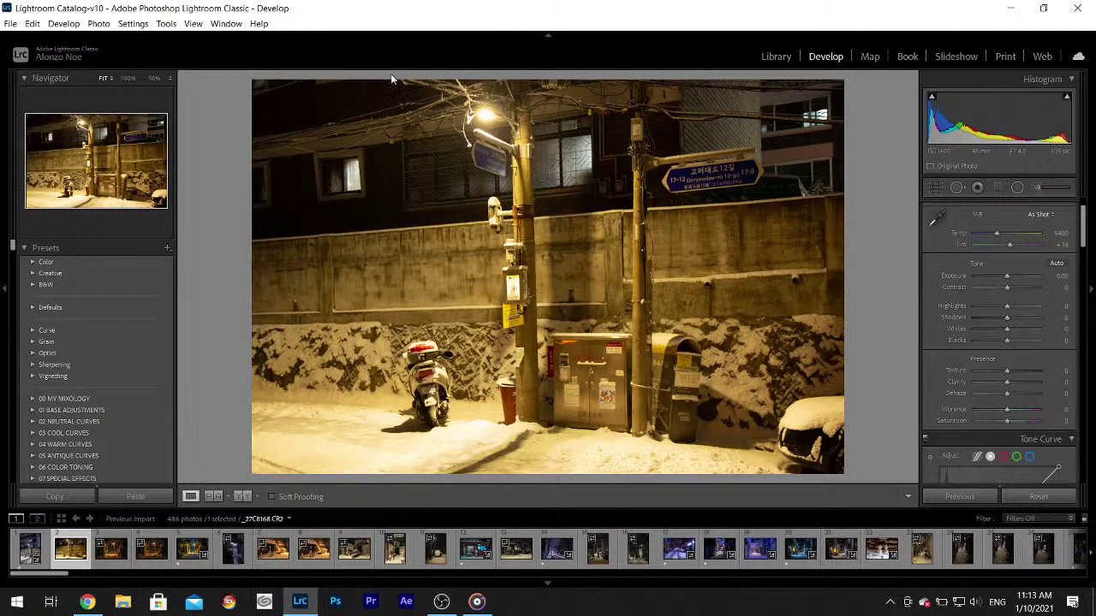
left_click(942, 188)
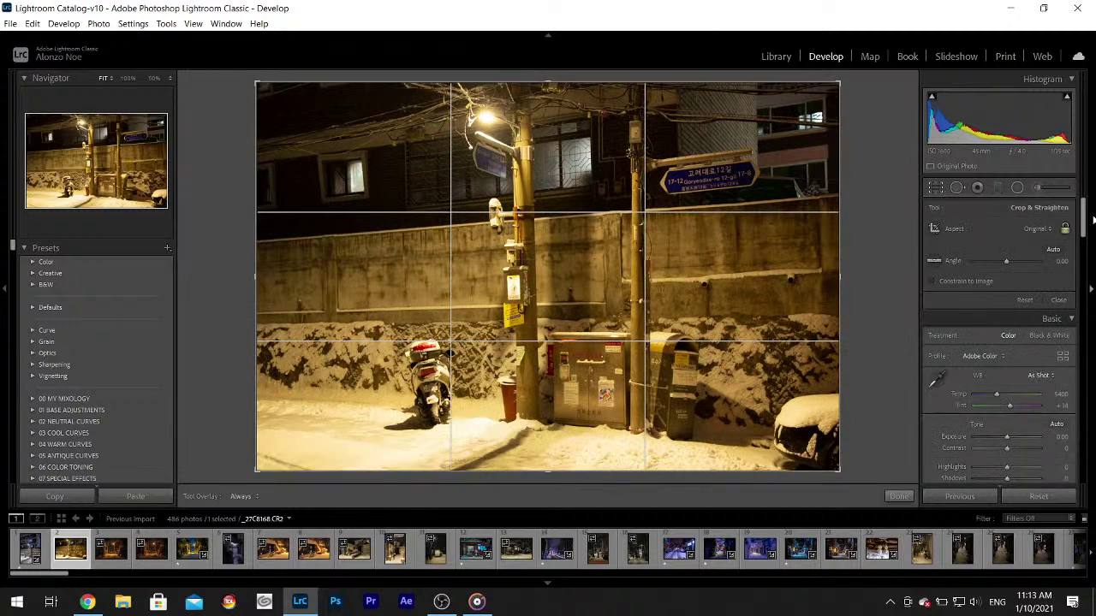
left_click_drag(253, 276, 375, 275)
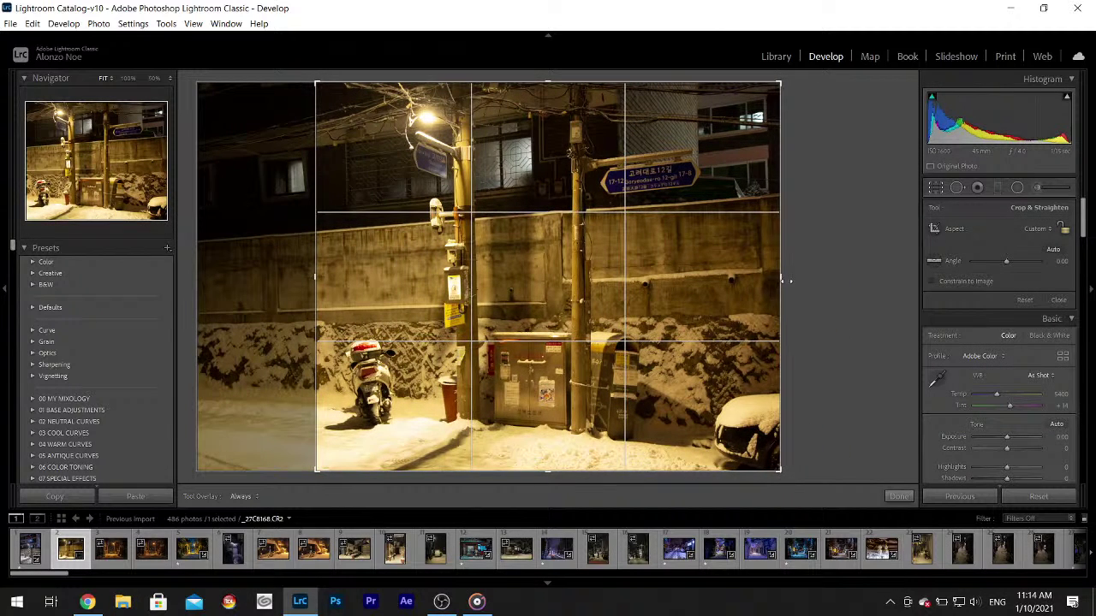
left_click_drag(788, 283, 747, 282)
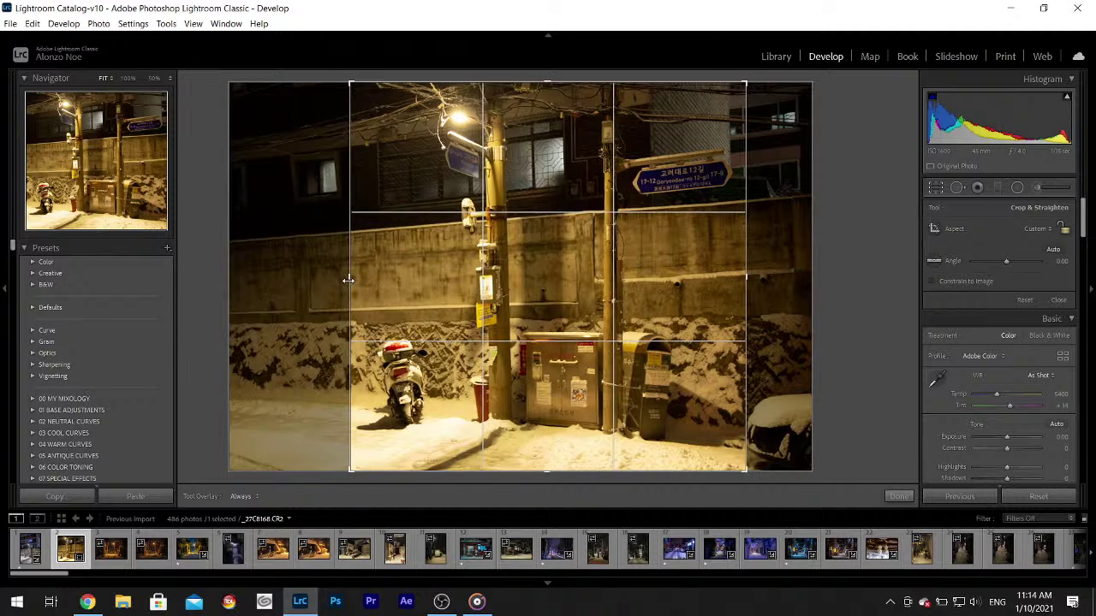
left_click_drag(348, 281, 355, 281)
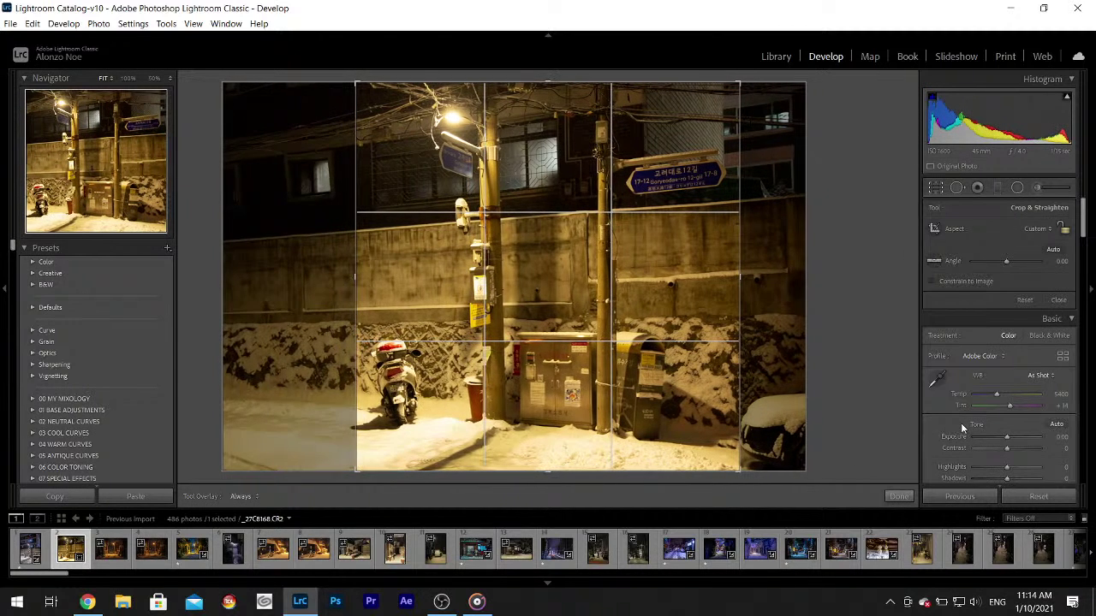
left_click(900, 499)
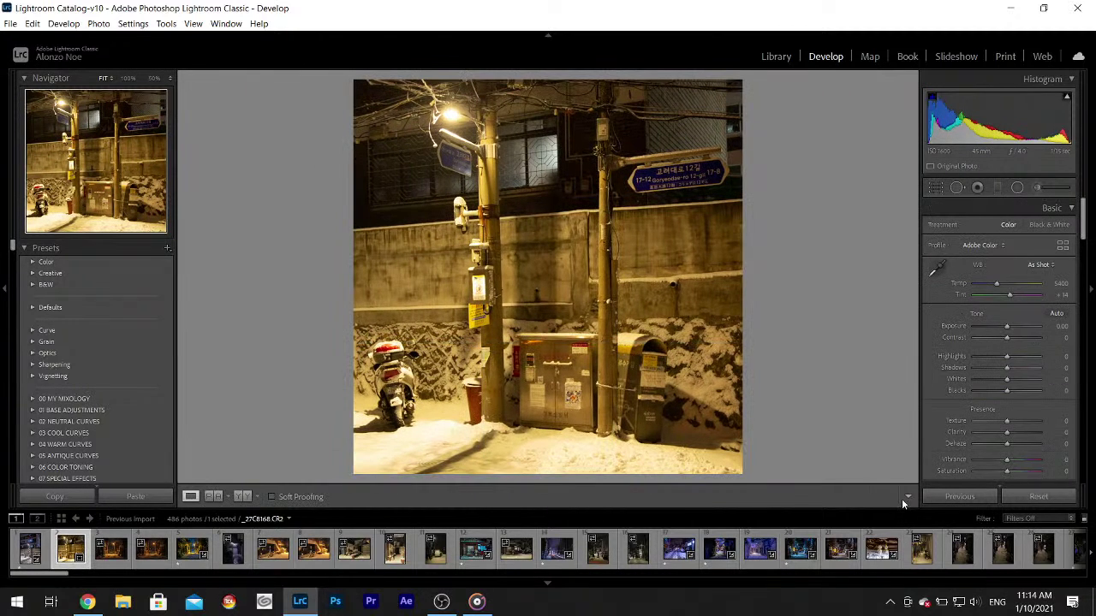
- Tighten the crop's right edge so that it ends just past the blue street sign
left_click(933, 189)
left_click_drag(746, 270, 734, 270)
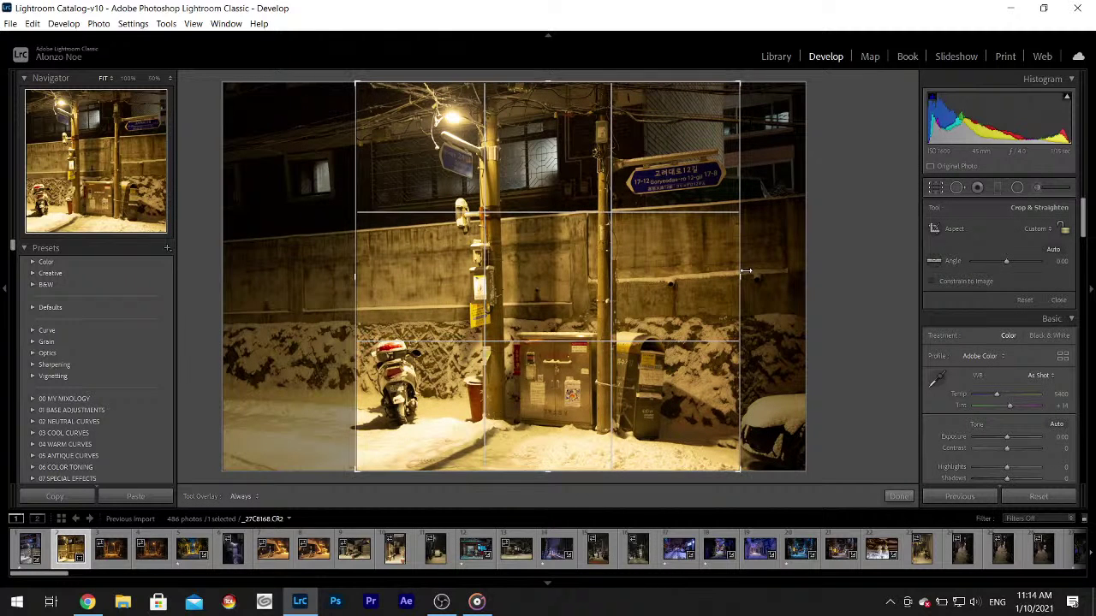
left_click(897, 497)
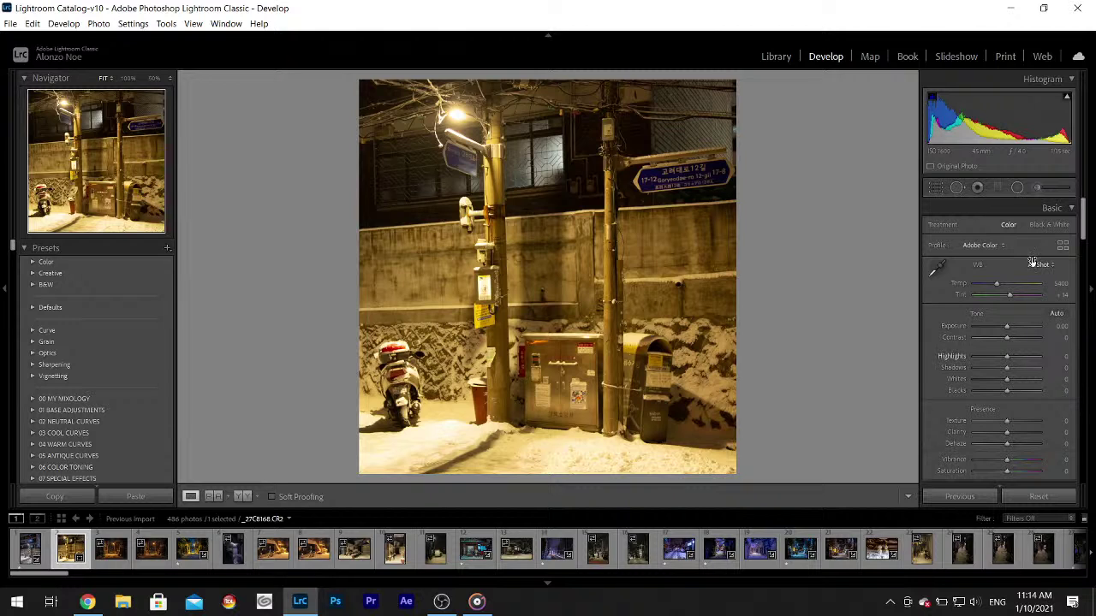
- Neutralise the second photo's white balance by sampling the snow in the foreground
left_click(937, 267)
left_click(449, 435)
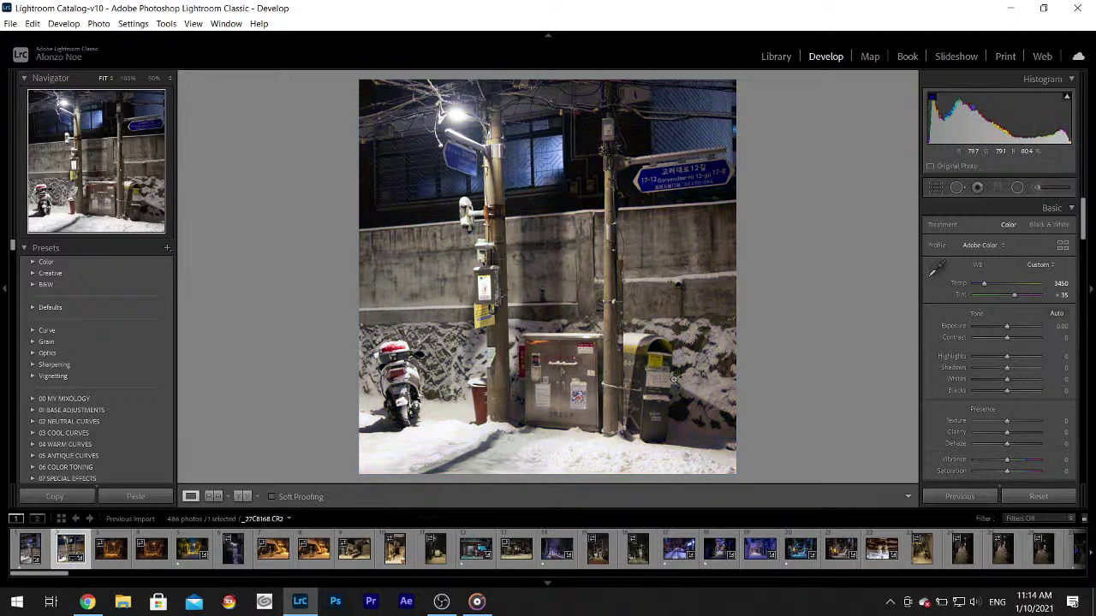
- Set the second photo's Highlights to -100, Shadows to +74, Whites to +32, Contrast to +26, Texture to +4 and Clarity to +5
left_click_drag(981, 357, 954, 359)
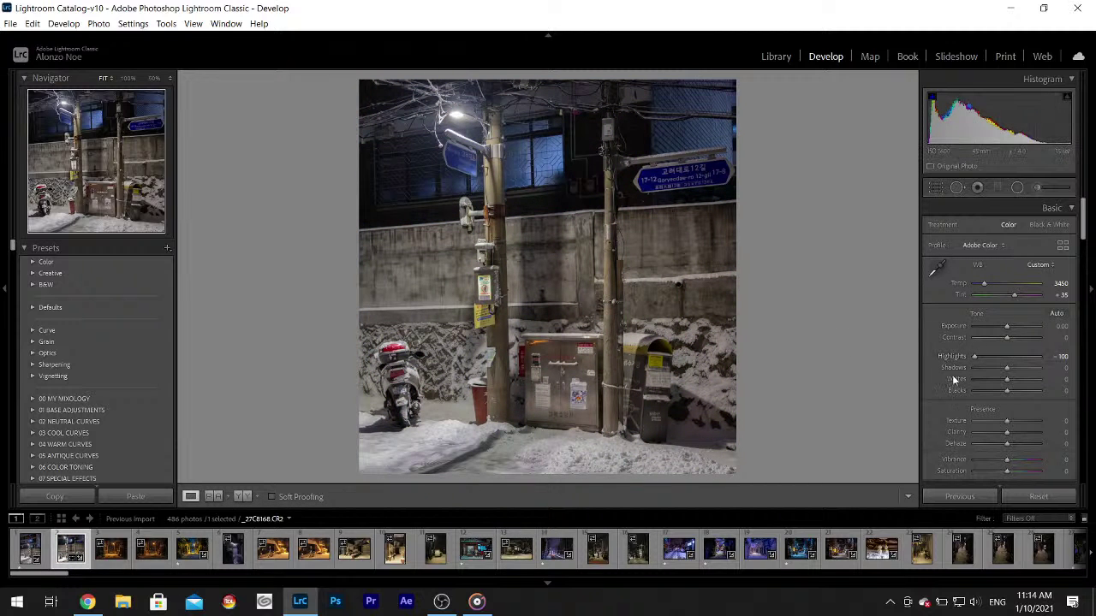
left_click_drag(1007, 380, 1030, 374)
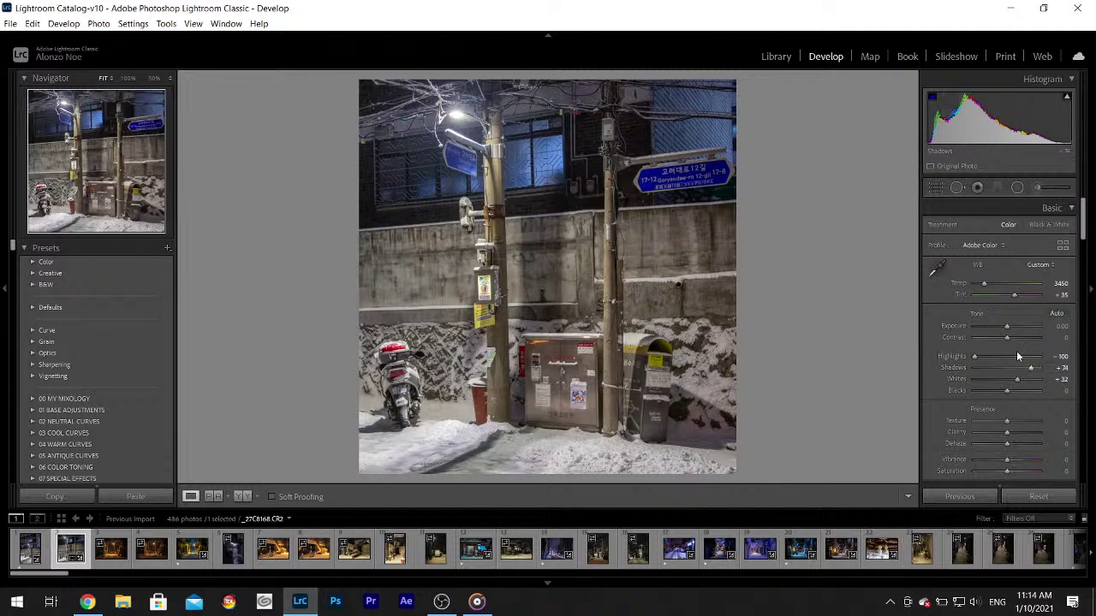
left_click_drag(1007, 338, 1015, 338)
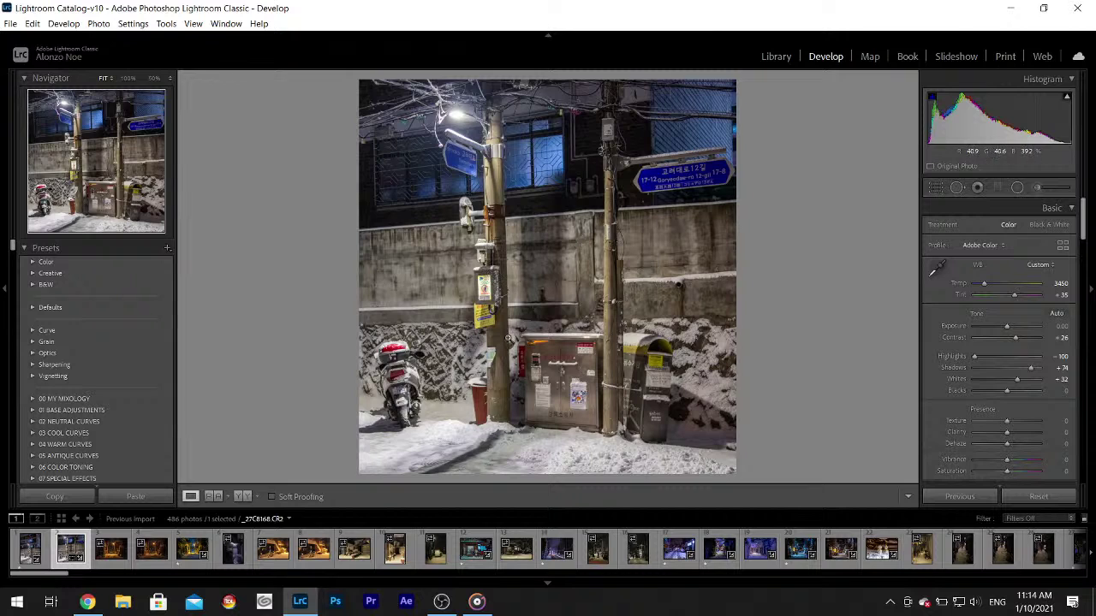
left_click_drag(1005, 420, 1008, 438)
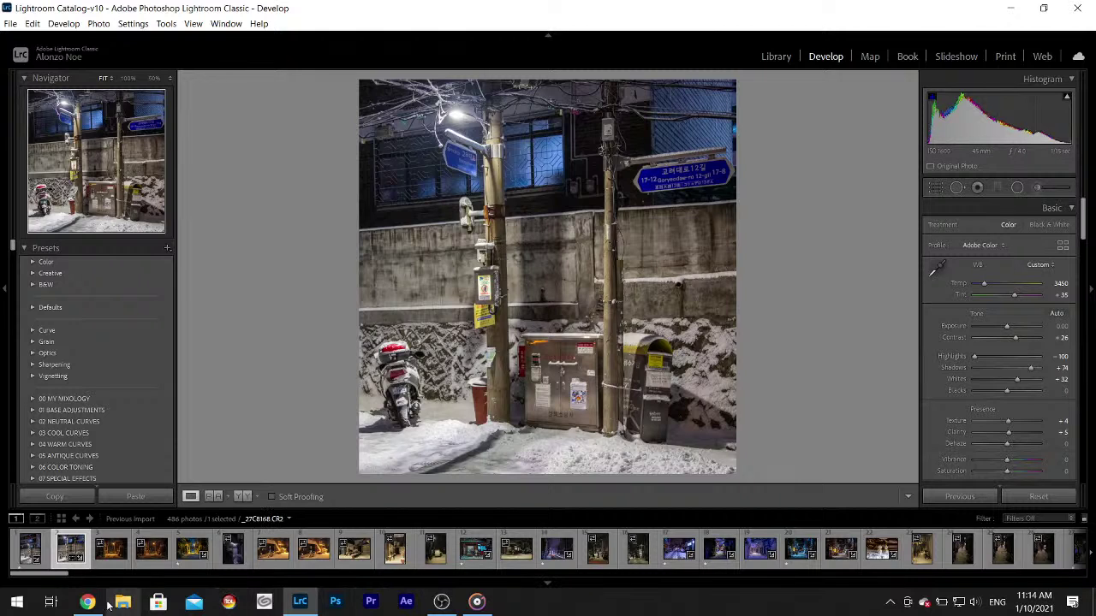
mouse_move(114, 589)
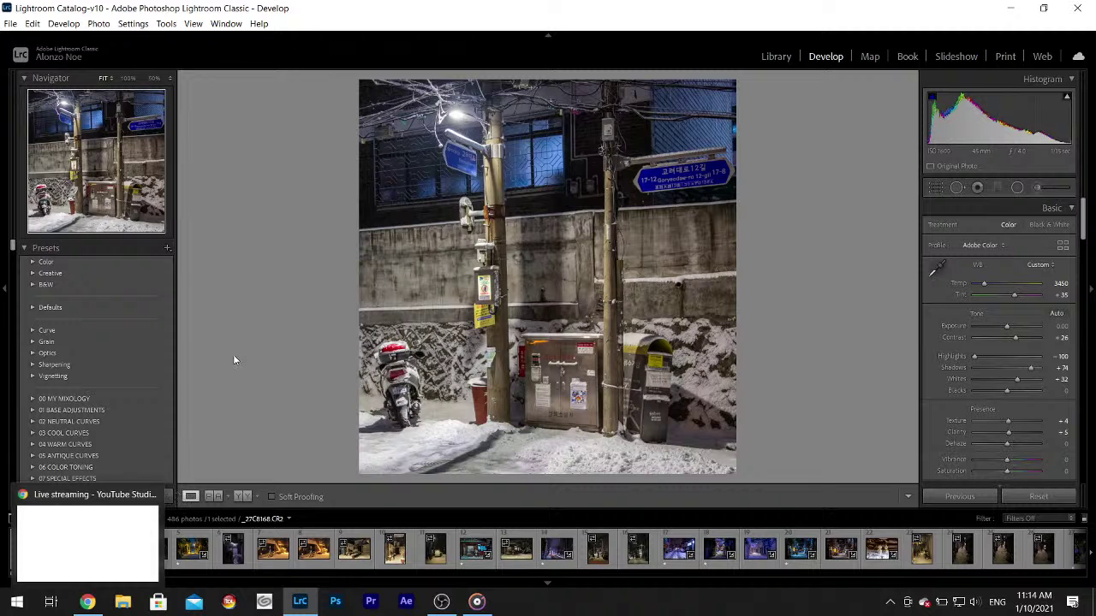
- Compare the third photo with the fifth, and set the third's Highlights to -100, Shadows to +100 and Whites to +68
left_click(112, 550)
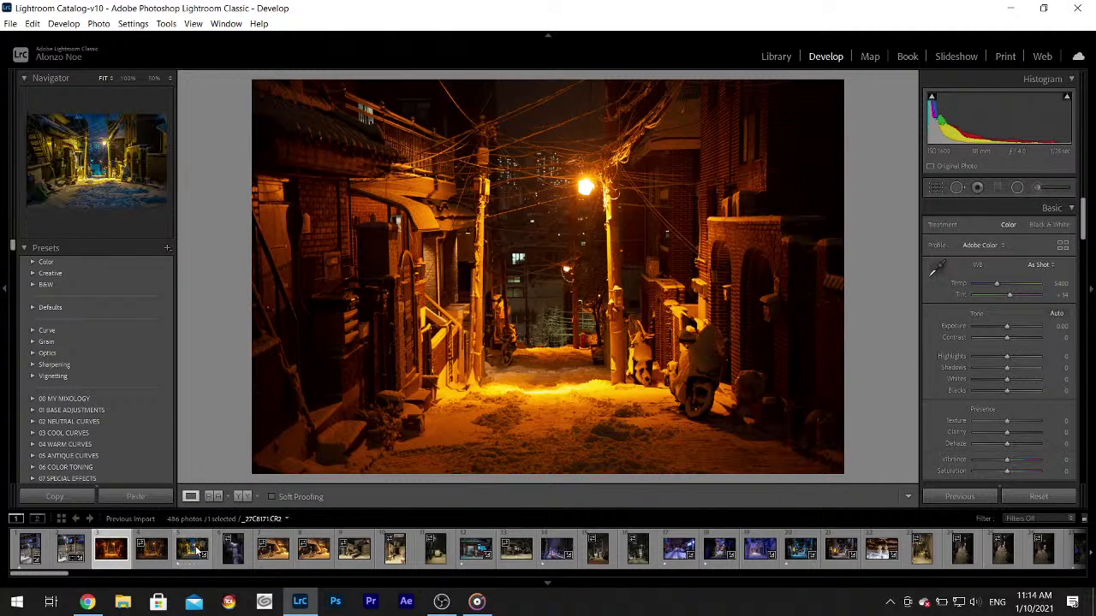
left_click(187, 552)
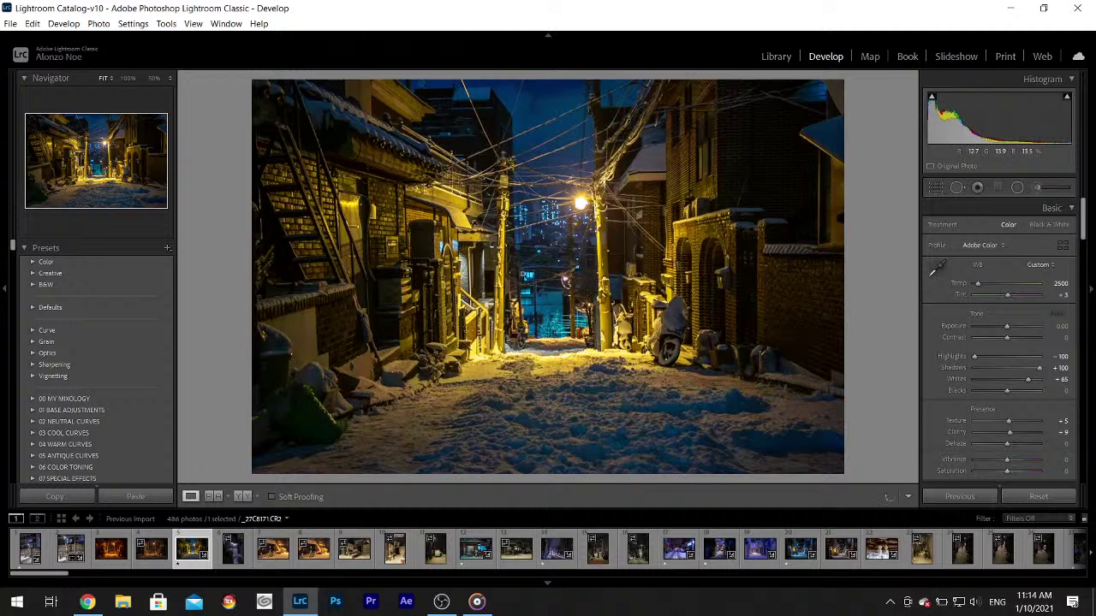
left_click(113, 549)
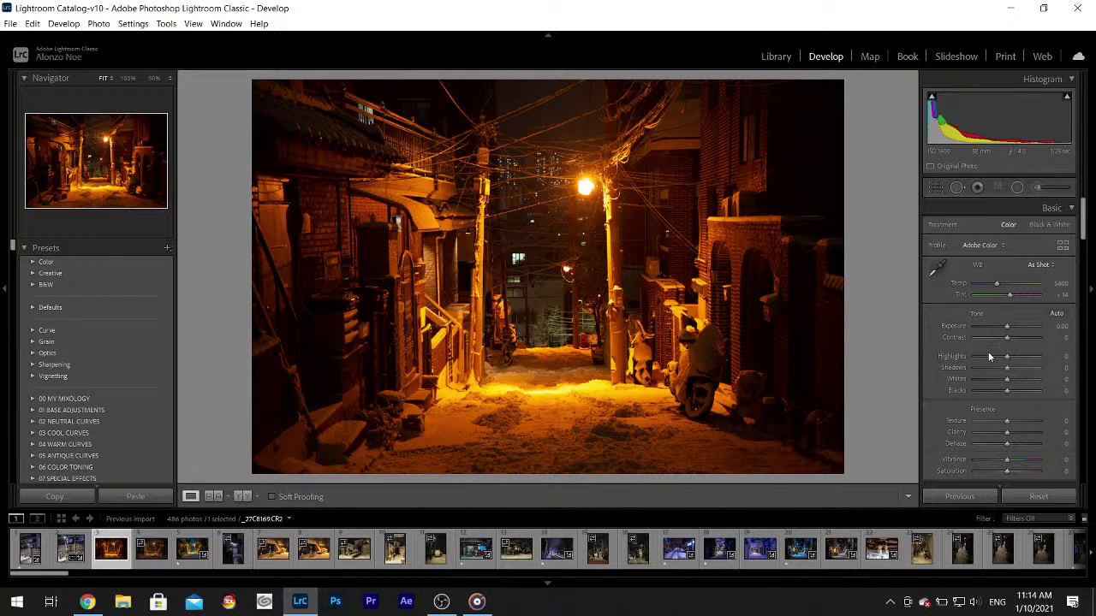
left_click_drag(987, 354, 931, 363)
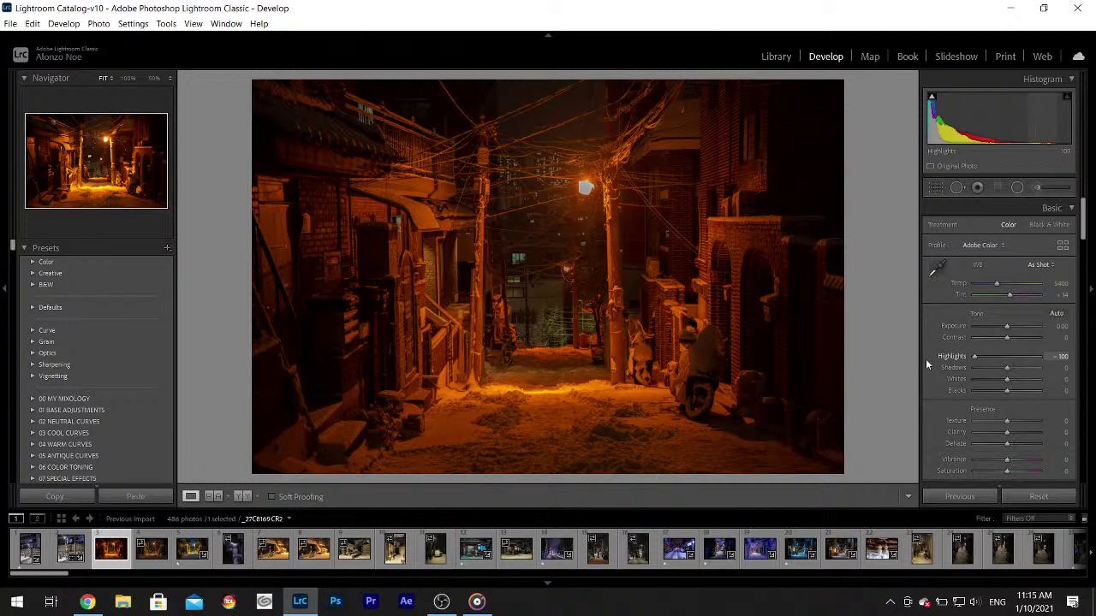
left_click_drag(1007, 367, 1034, 387)
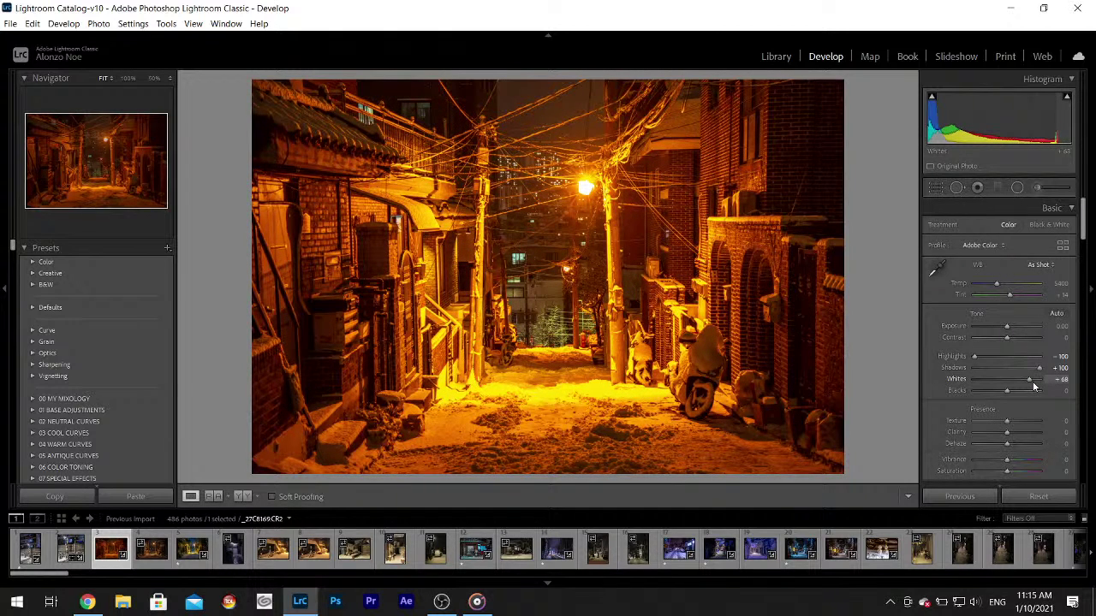
- Neutralise the third photo's white balance by sampling the lit snow near the left pole, and set the blue Saturation to -42
left_click(936, 268)
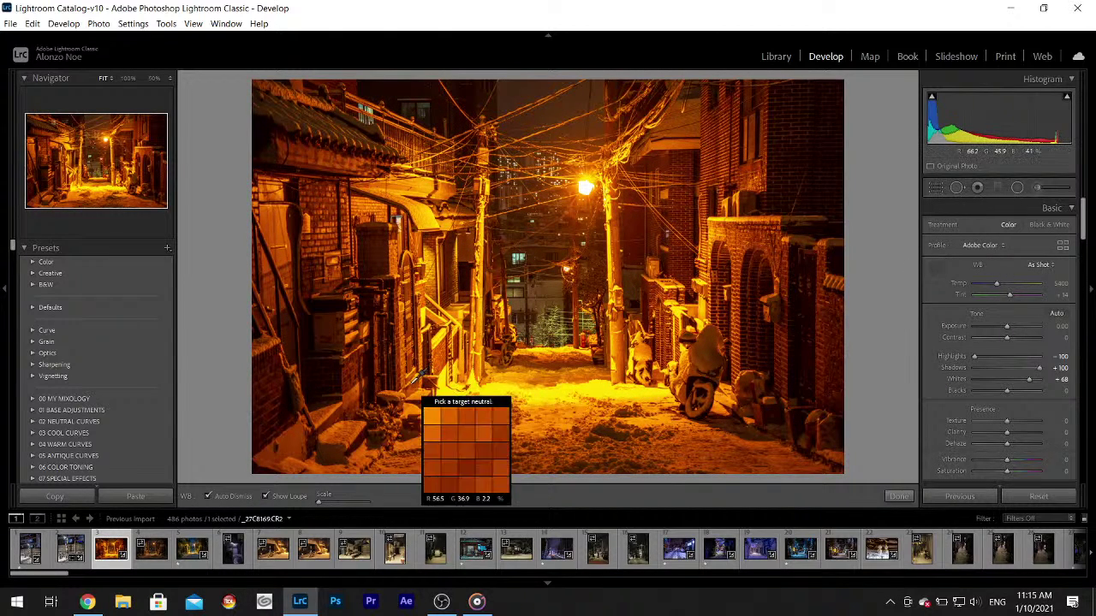
left_click(443, 399)
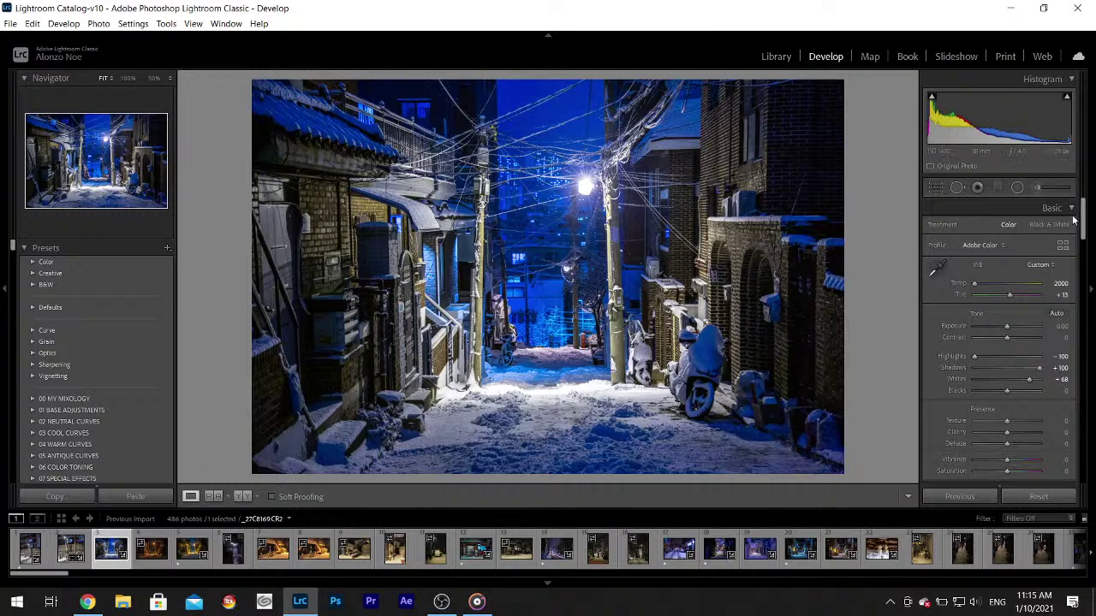
scroll(1027, 300, "down", 10)
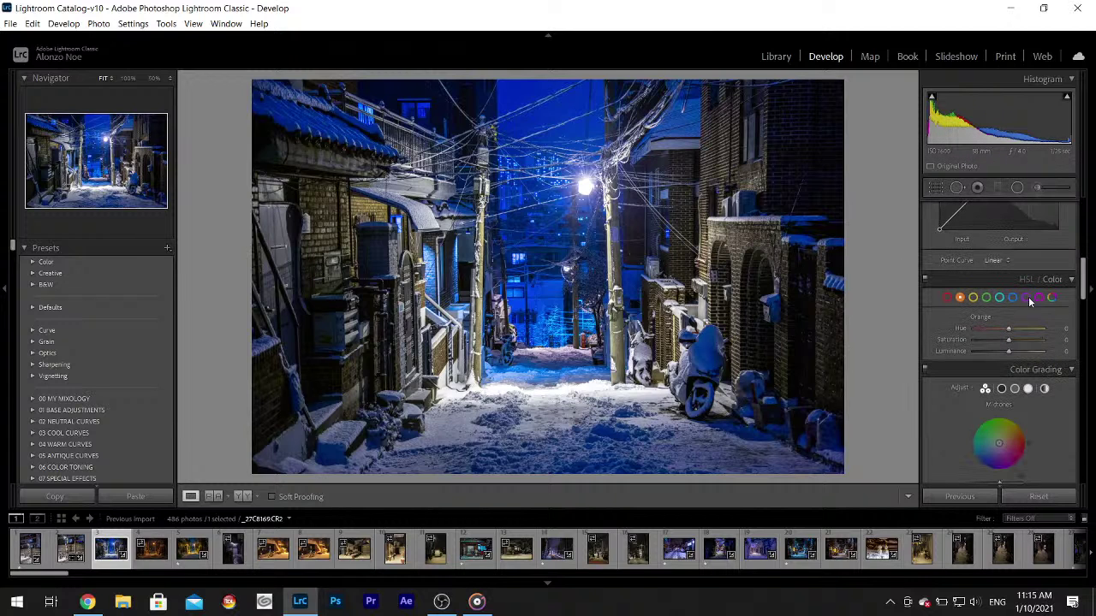
left_click(1011, 297)
left_click_drag(1007, 342, 999, 343)
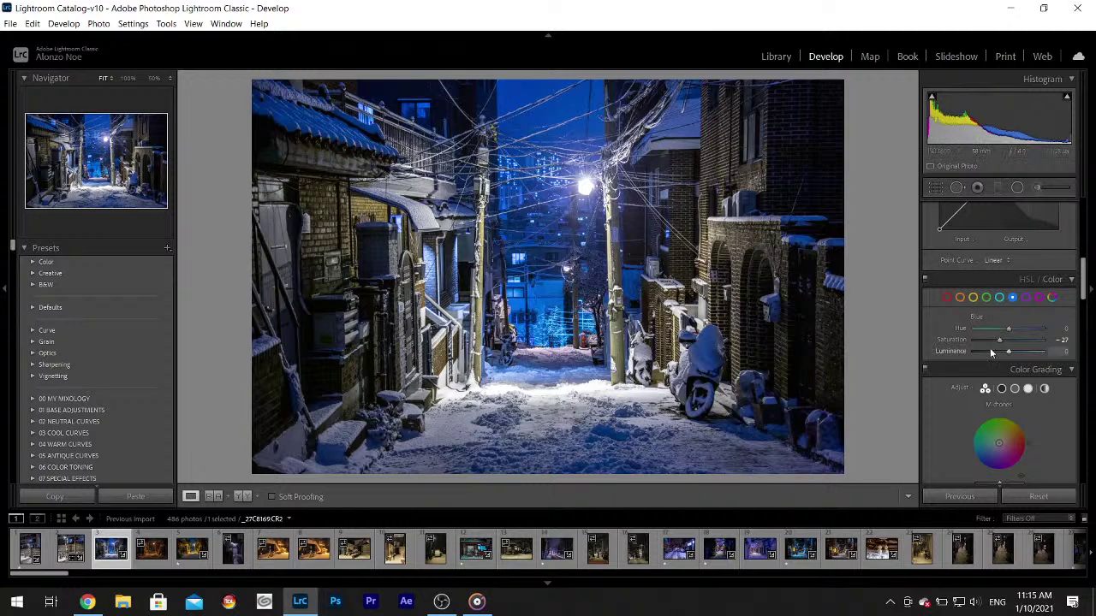
left_click_drag(999, 341, 993, 345)
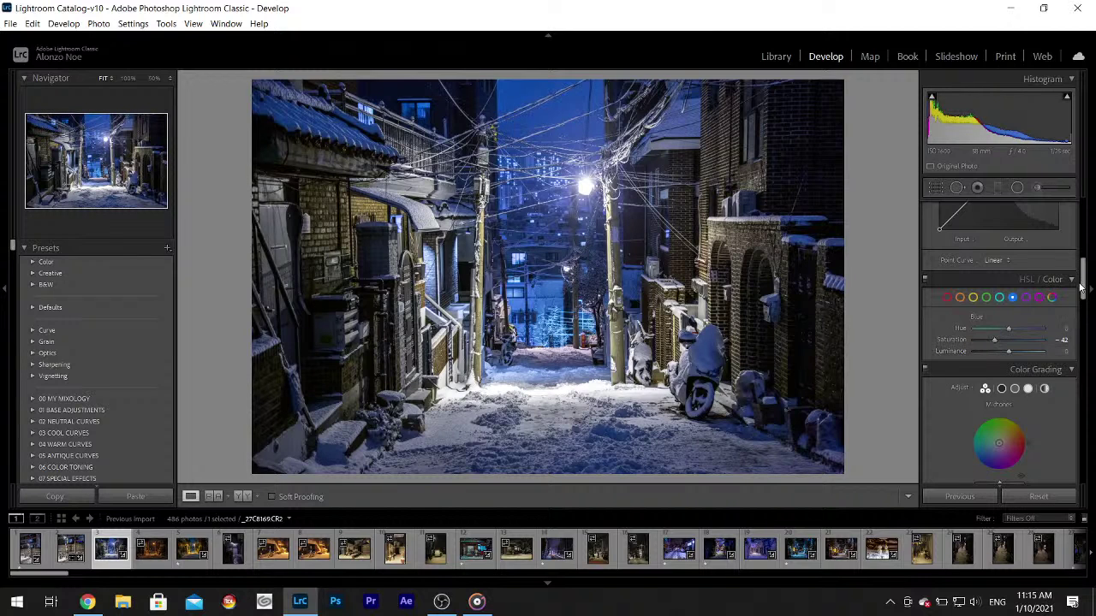
- Use Color Grading to tint the third photo's midtones orange and its shadows slightly teal
scroll(1083, 292, "down", 3)
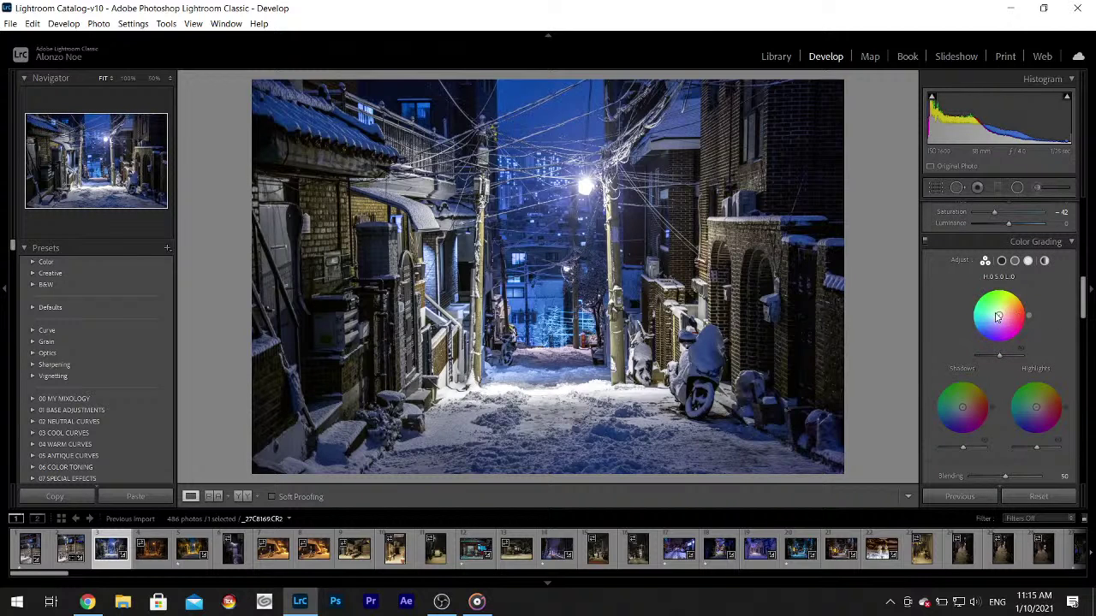
left_click_drag(1001, 319, 1014, 302)
left_click_drag(964, 414, 961, 407)
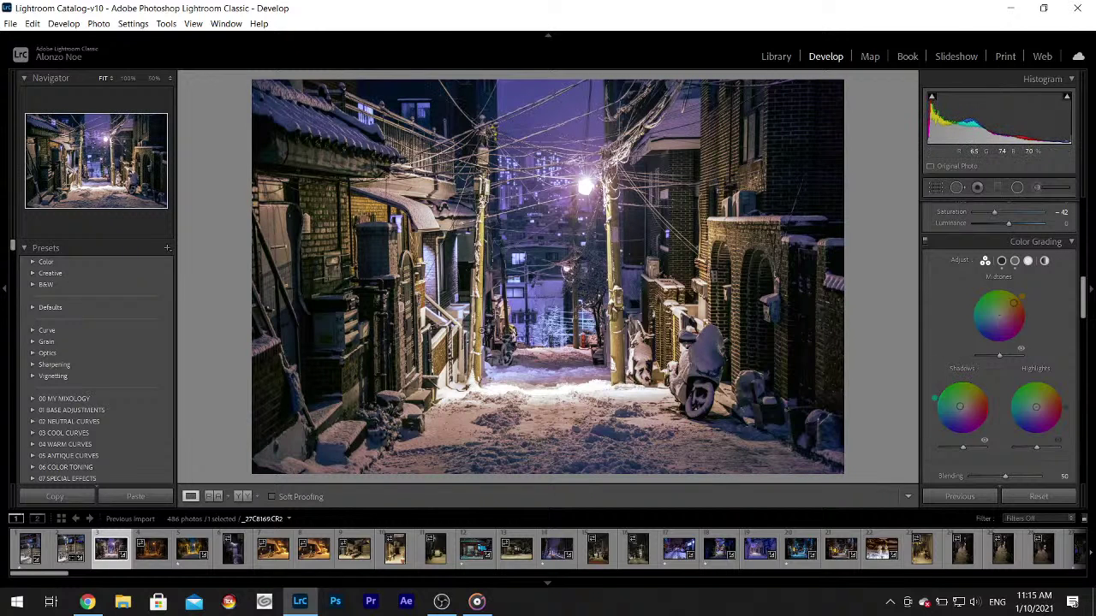
left_click(1092, 312)
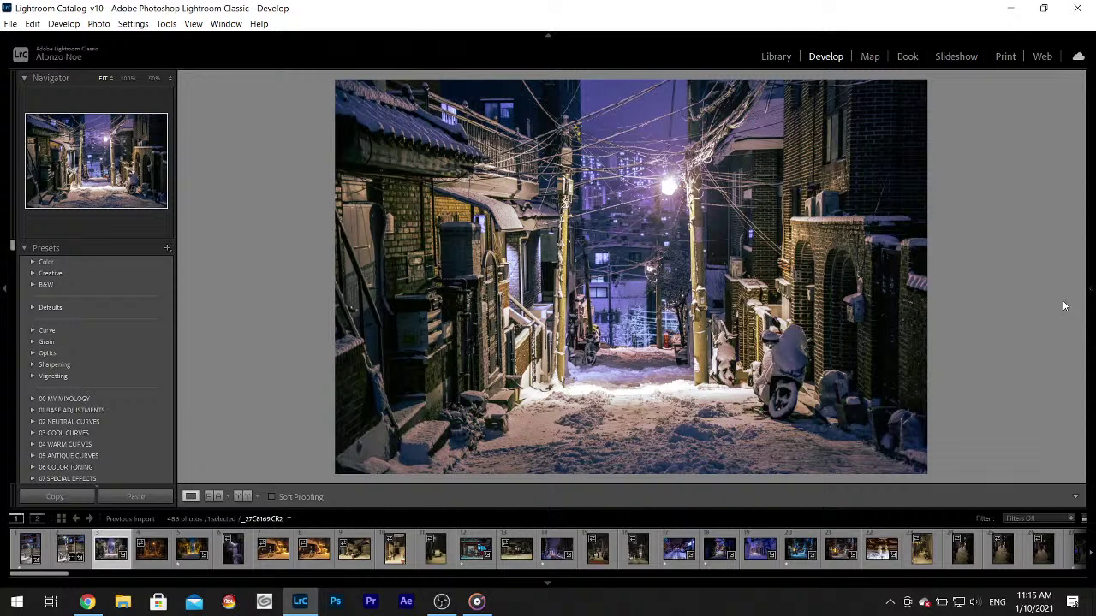
- Resample the third photo's white balance from the trampled snow in the middle of the alley
mouse_move(1090, 317)
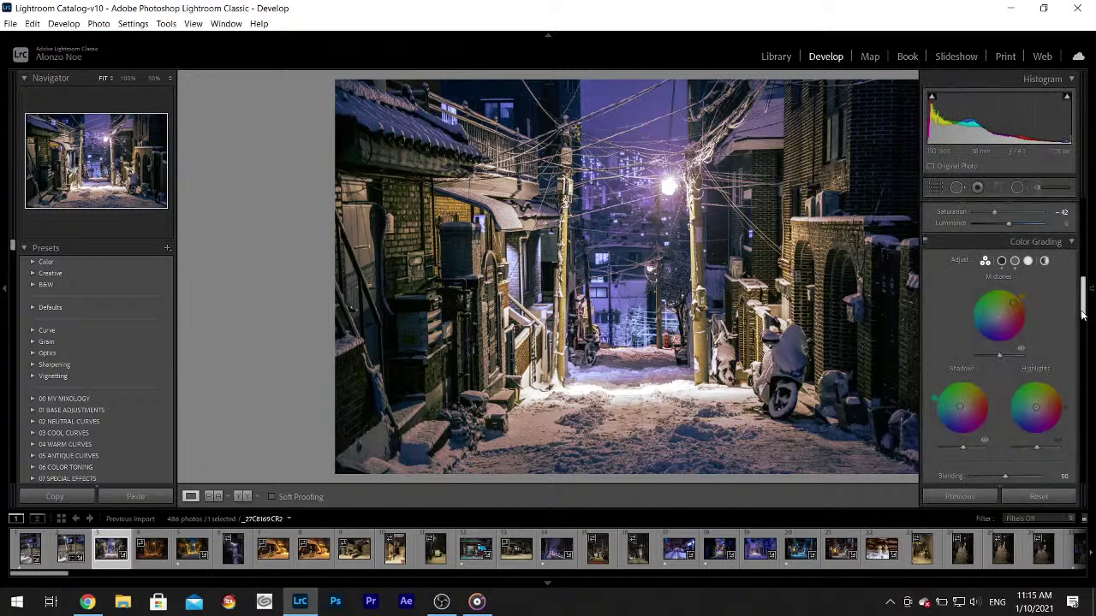
left_click(934, 268)
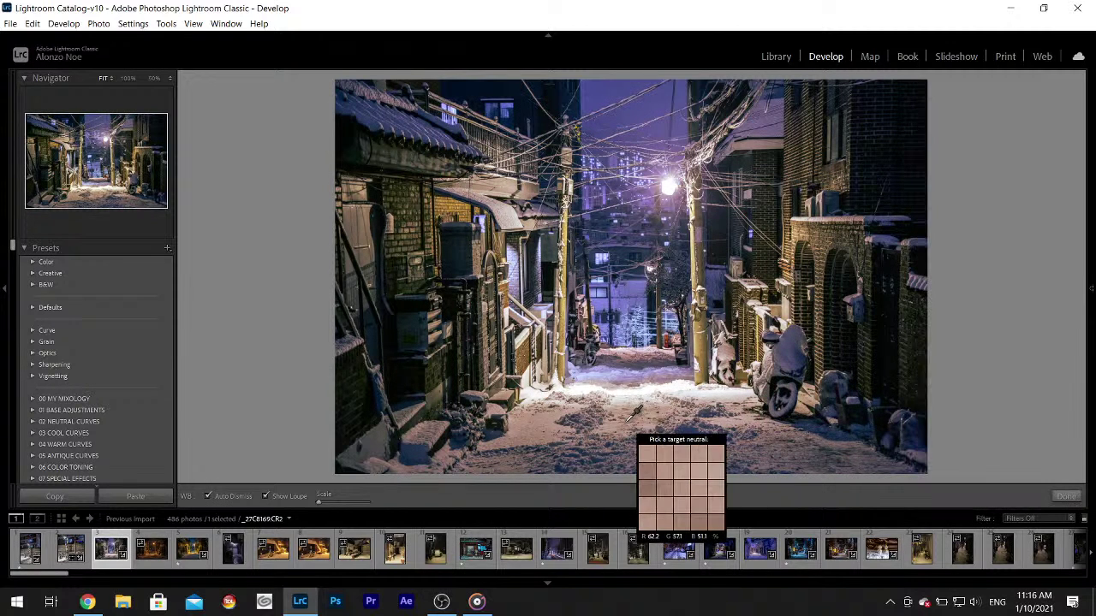
left_click(626, 423)
- Try a red-orange midtone tint in Color Grading, and settle on a soft blue one for the alley photo
mouse_move(1090, 288)
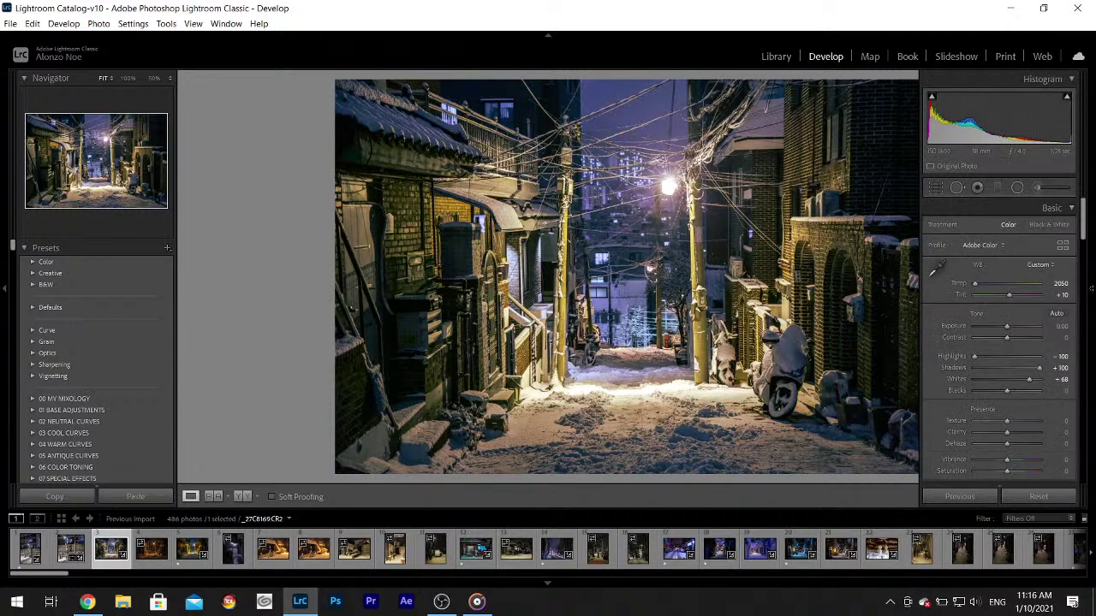
scroll(1090, 283, "down", 8)
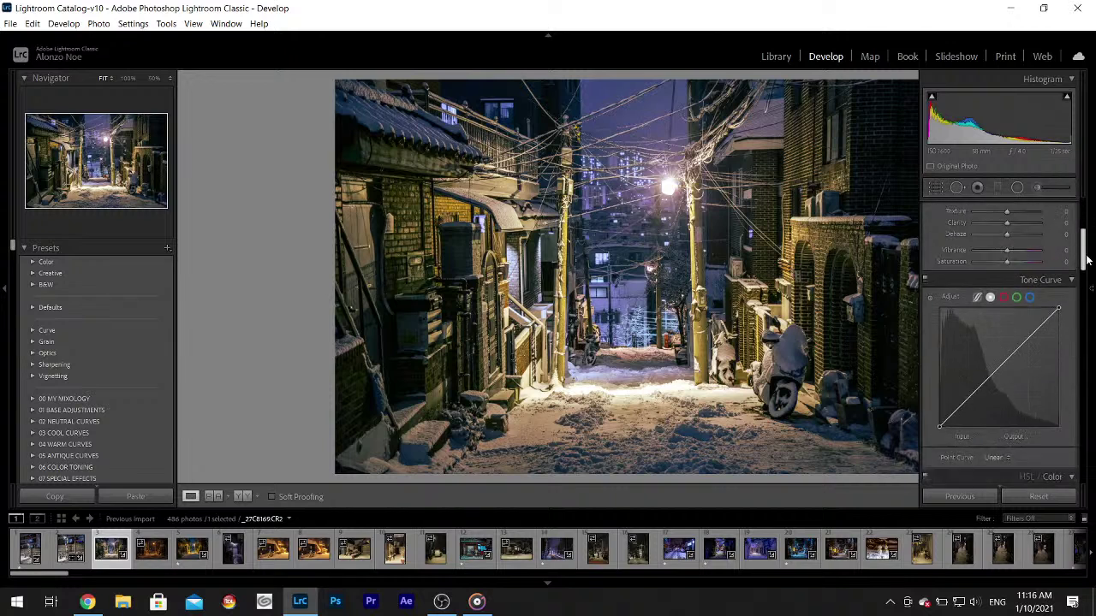
scroll(1004, 360, "down", 1)
left_click(973, 352)
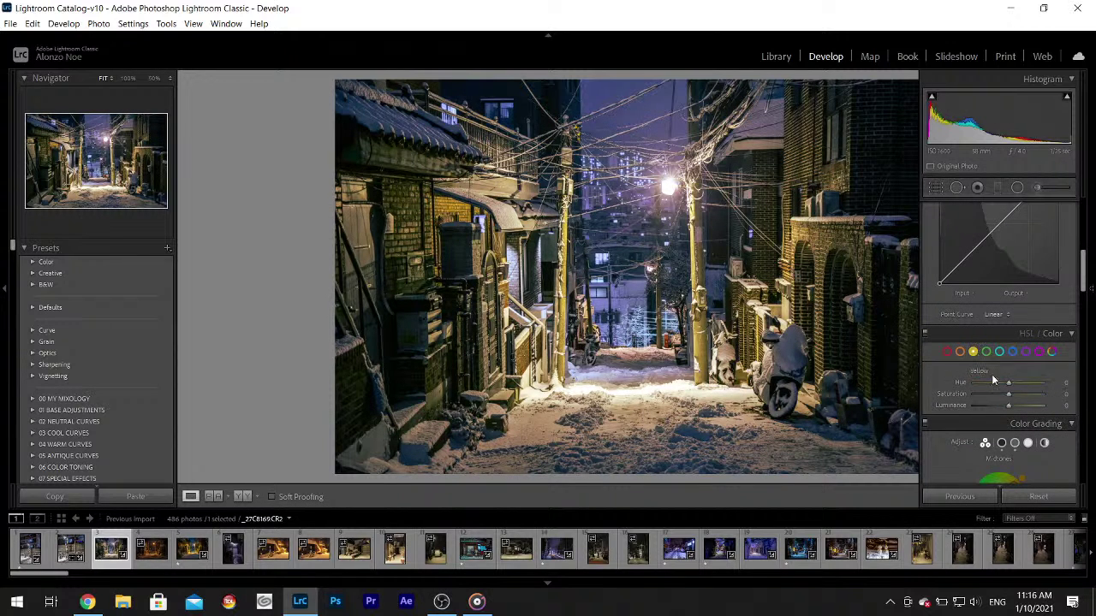
scroll(1083, 286, "down", 3)
scroll(1083, 291, "down", 1)
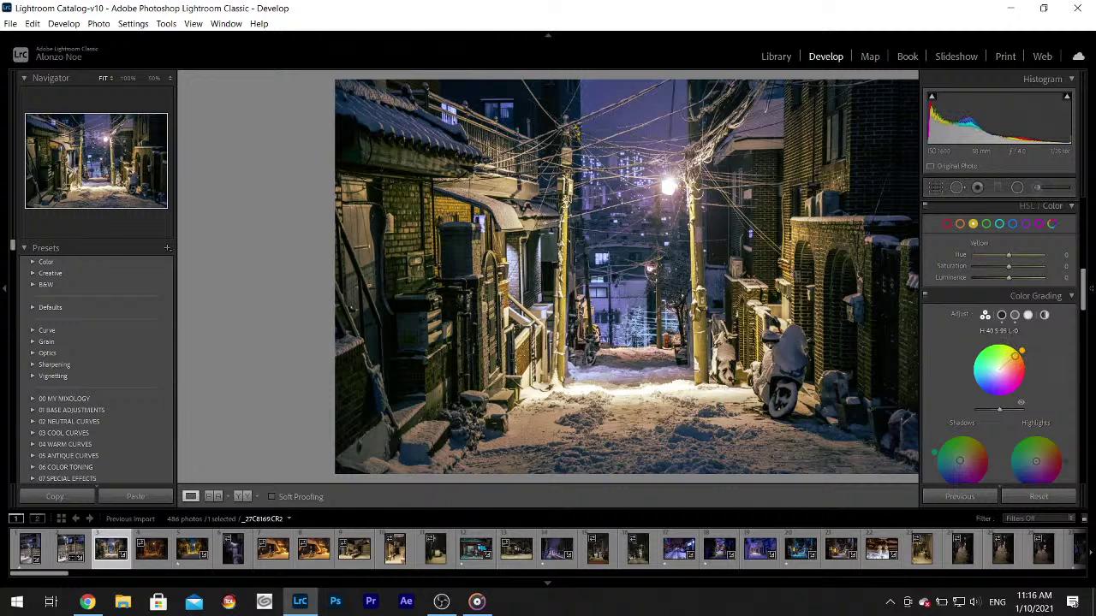
mouse_move(1015, 355)
left_mouse_down()
mouse_move(1019, 374)
mouse_move(1027, 362)
left_mouse_up()
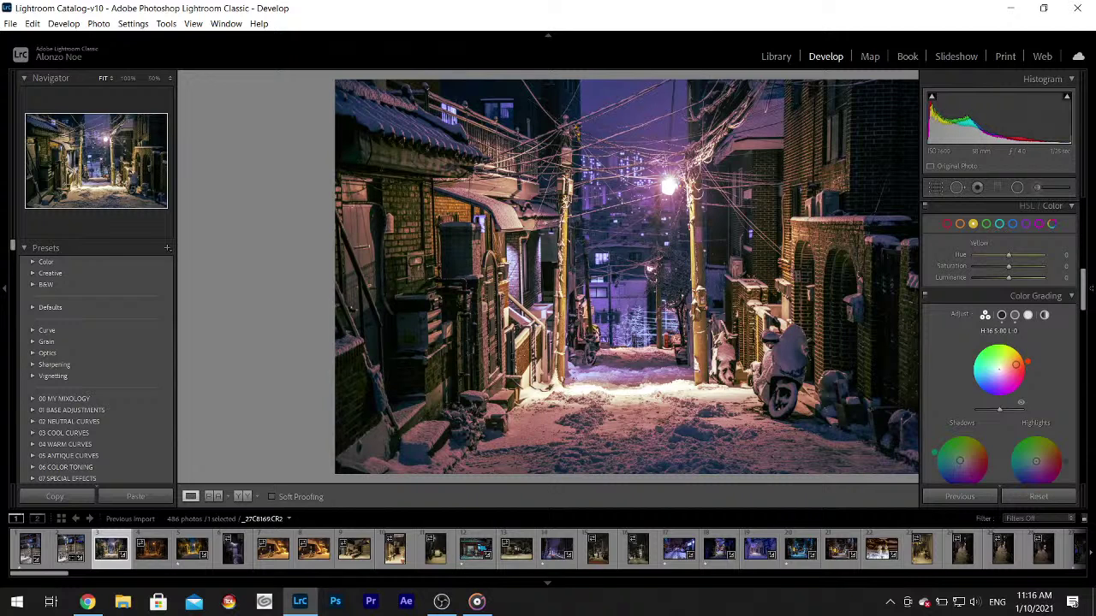
left_click_drag(1027, 361, 996, 382)
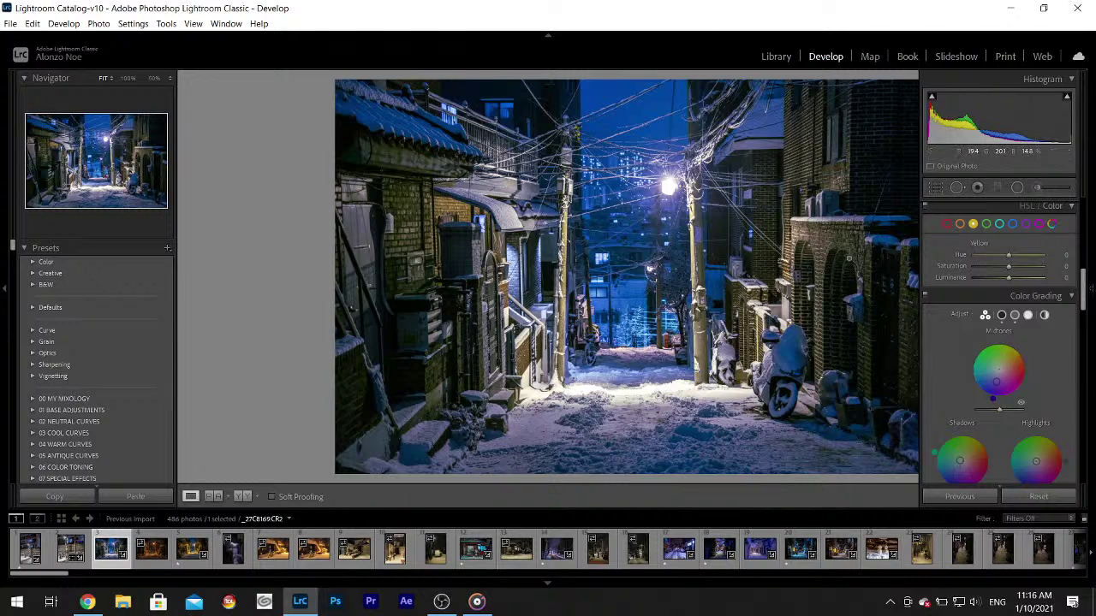
key("F8")
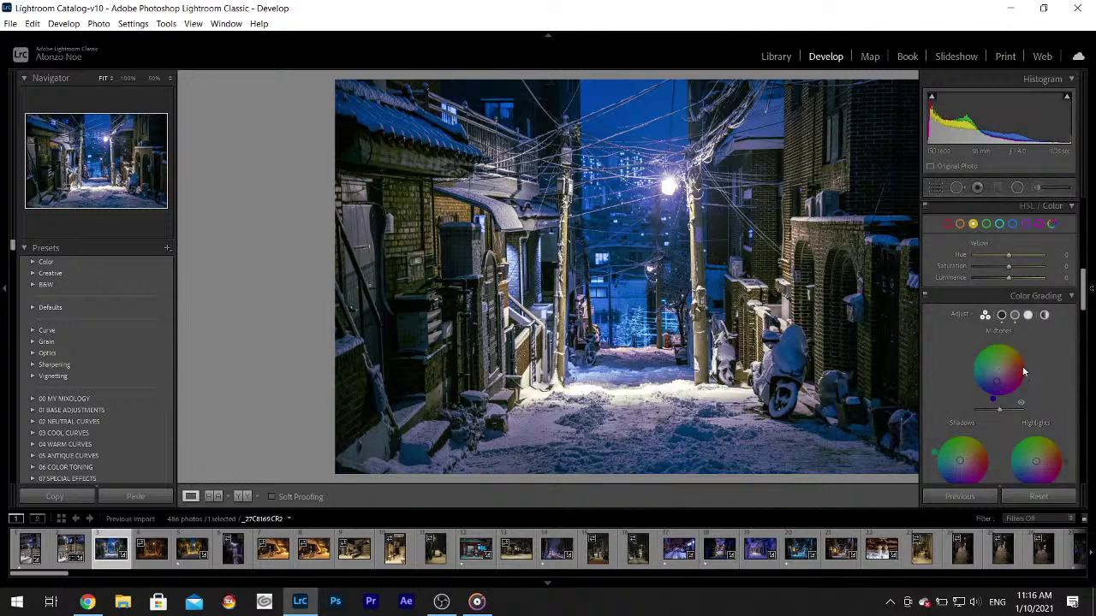
- Check the third photo against the fifth, and slightly raise the third's Texture and Clarity
left_click(190, 553)
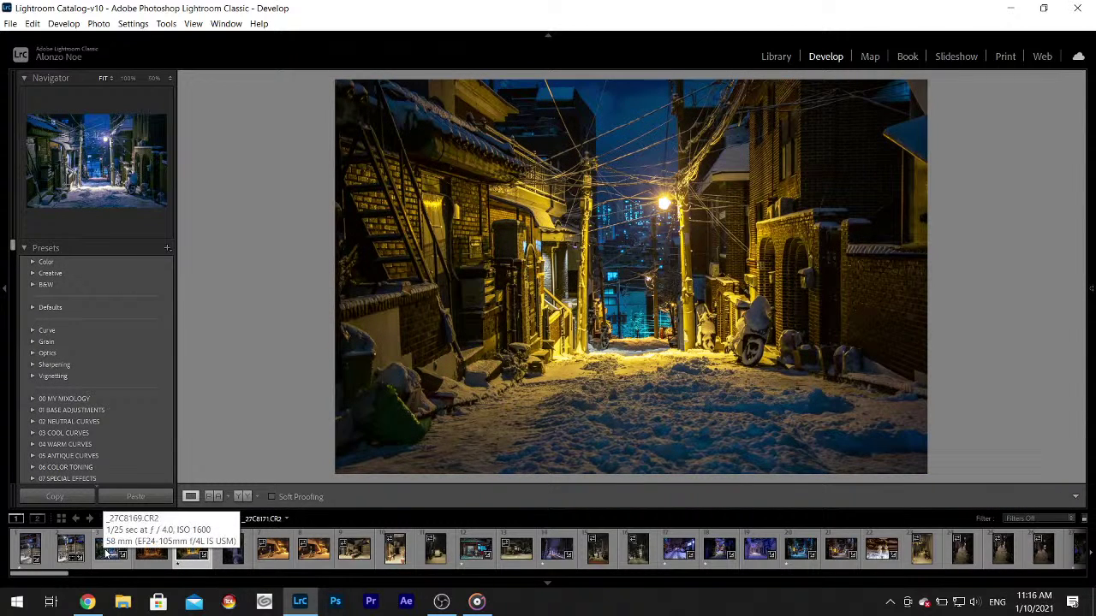
left_click(106, 552)
mouse_move(1091, 283)
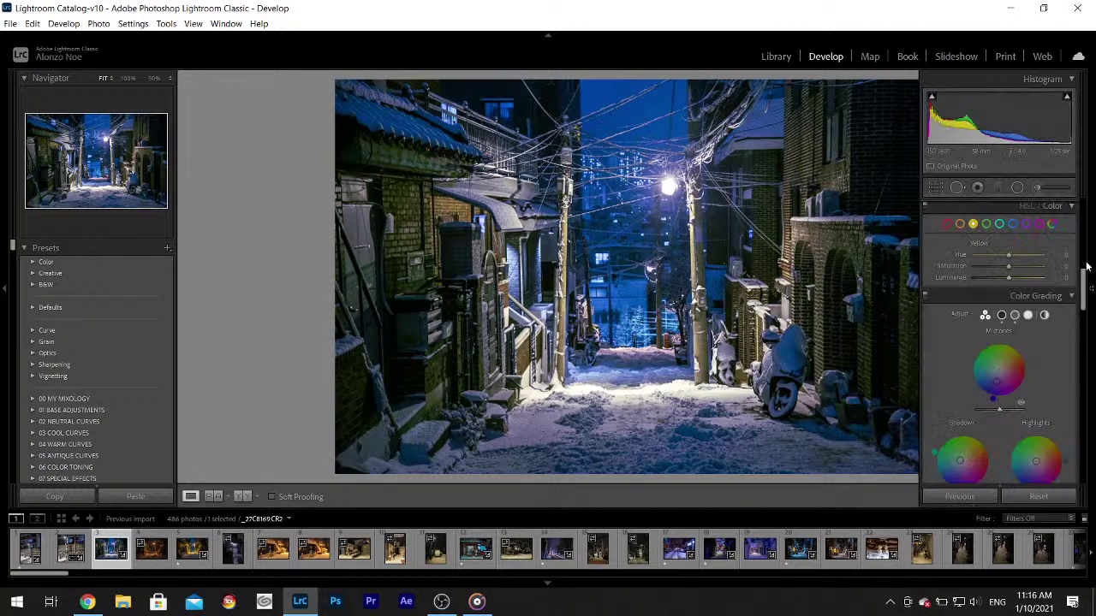
left_click_drag(1085, 280, 1087, 201)
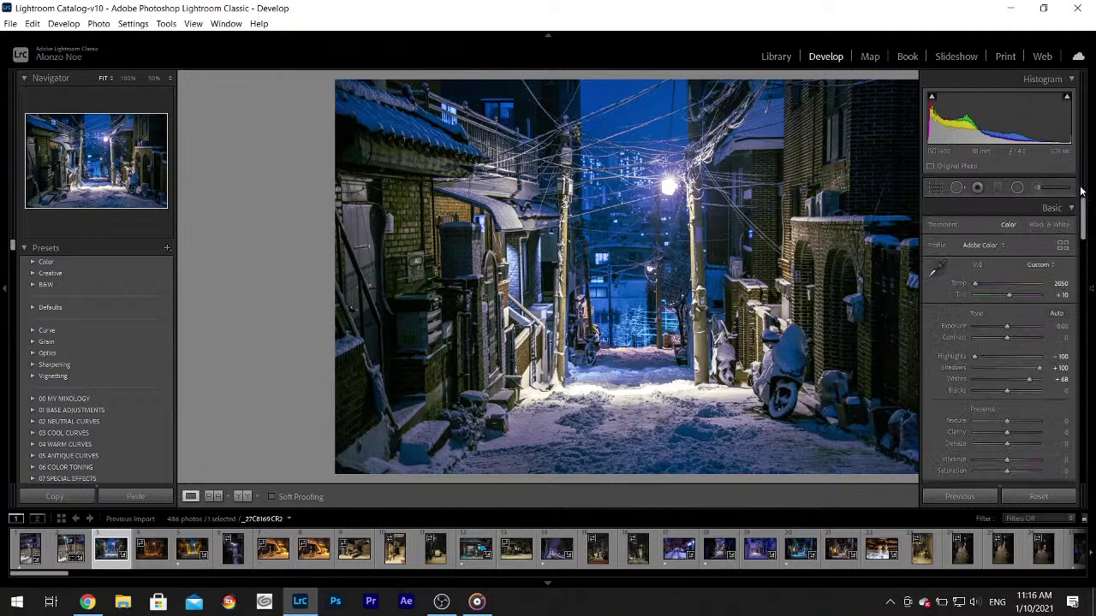
left_click_drag(1005, 423, 1007, 423)
left_click_drag(1007, 434, 1010, 432)
key("F8")
- Inspect the third photo at 50% zoom around the overhead wires, street lamp, distant buildings and alley
left_click(625, 161)
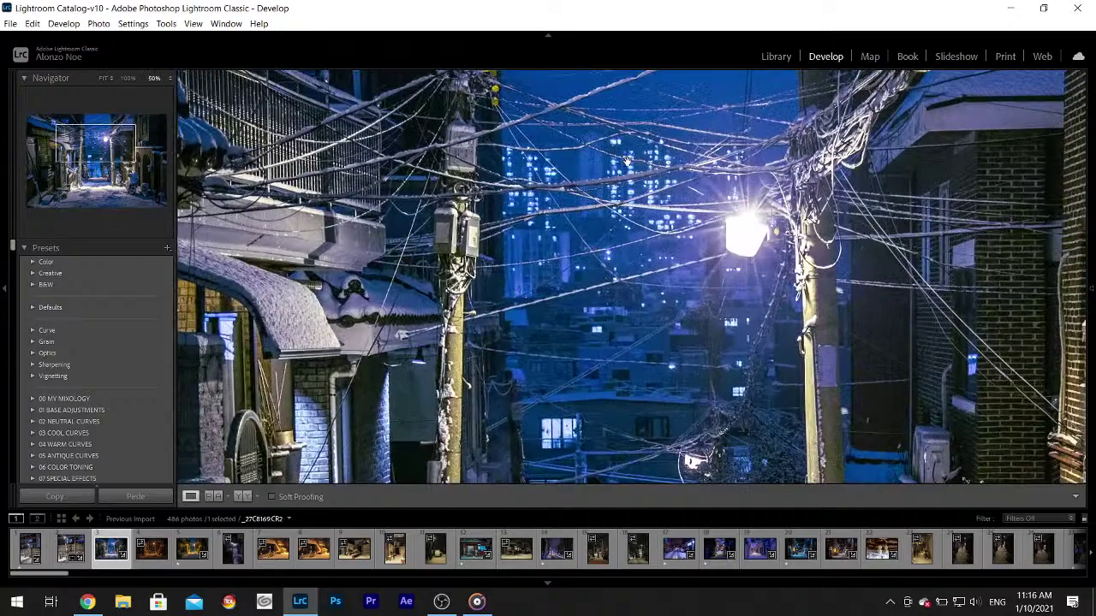
left_click_drag(634, 321, 492, 193)
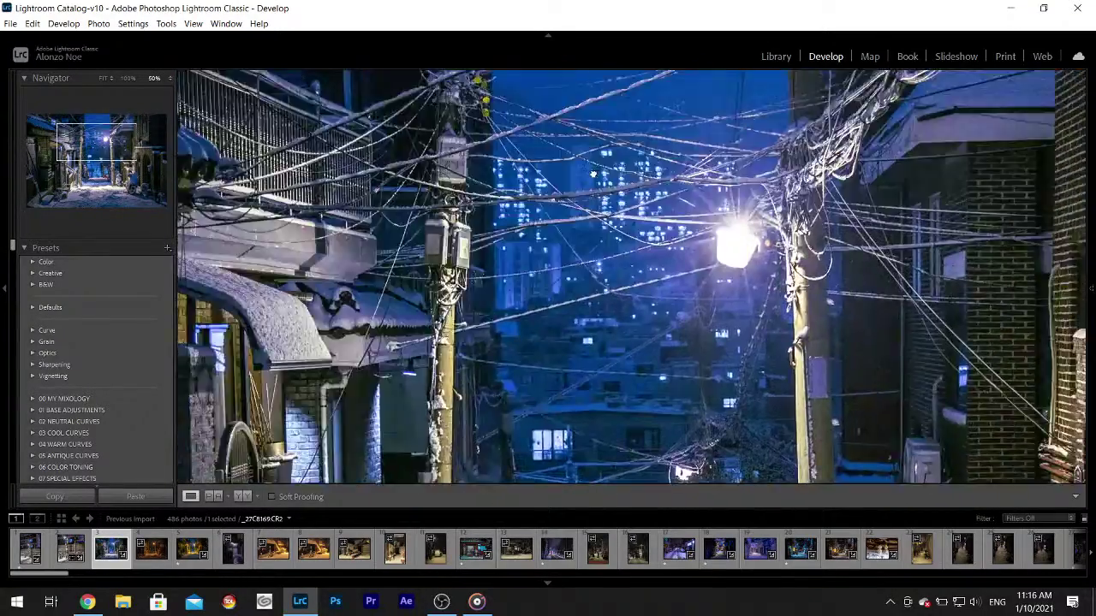
left_click_drag(548, 393, 582, 291)
left_click_drag(599, 402, 637, 163)
left_click(637, 162)
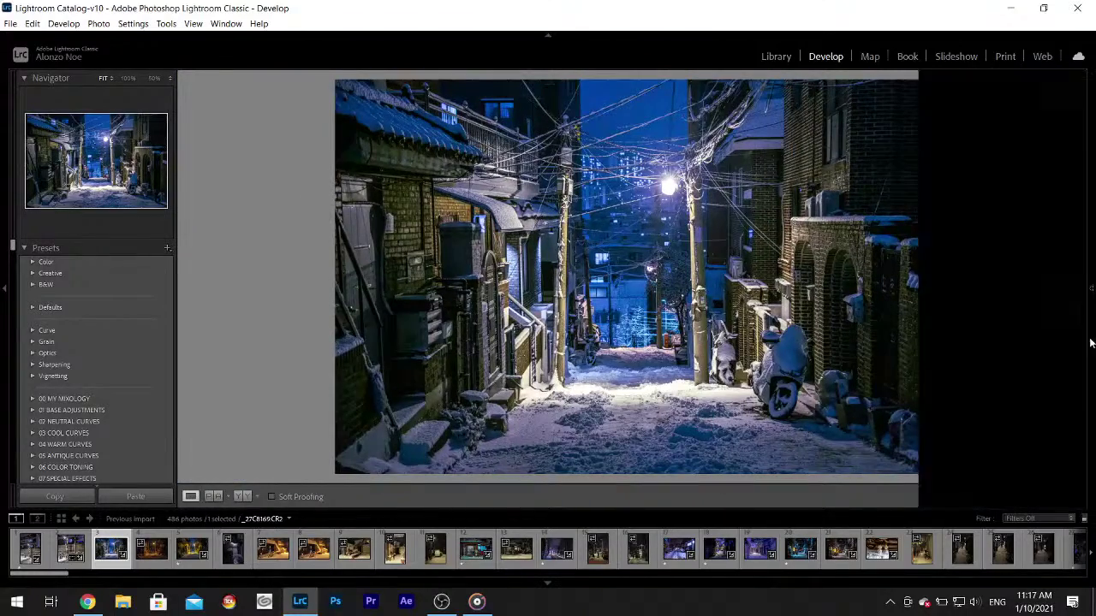
- Leave the third photo and look at the fourth and fifth photos of the same alley
mouse_move(1090, 344)
left_click_drag(1081, 218, 1082, 357)
left_click(986, 296)
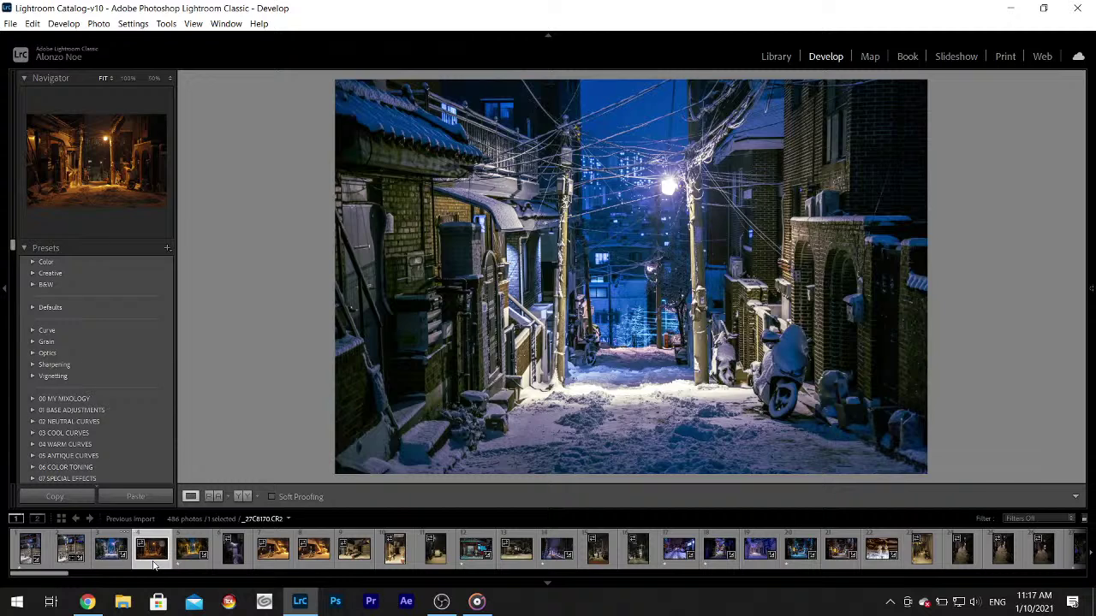
left_click(183, 563)
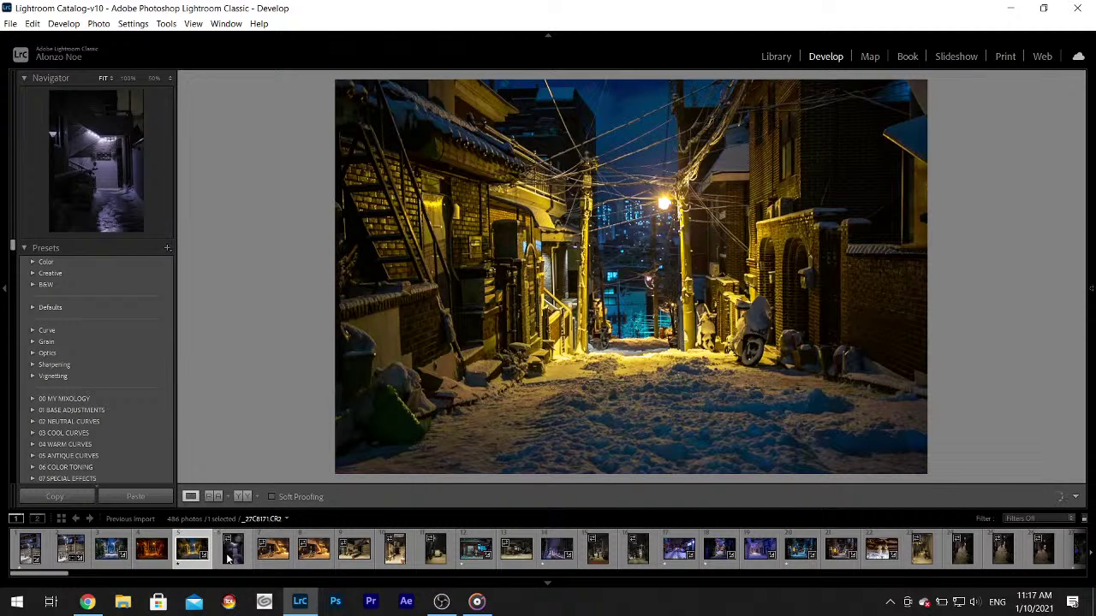
- Open the sixth photo and set its Highlights to -100, Shadows to +100 and Whites to about +75
left_click(230, 557)
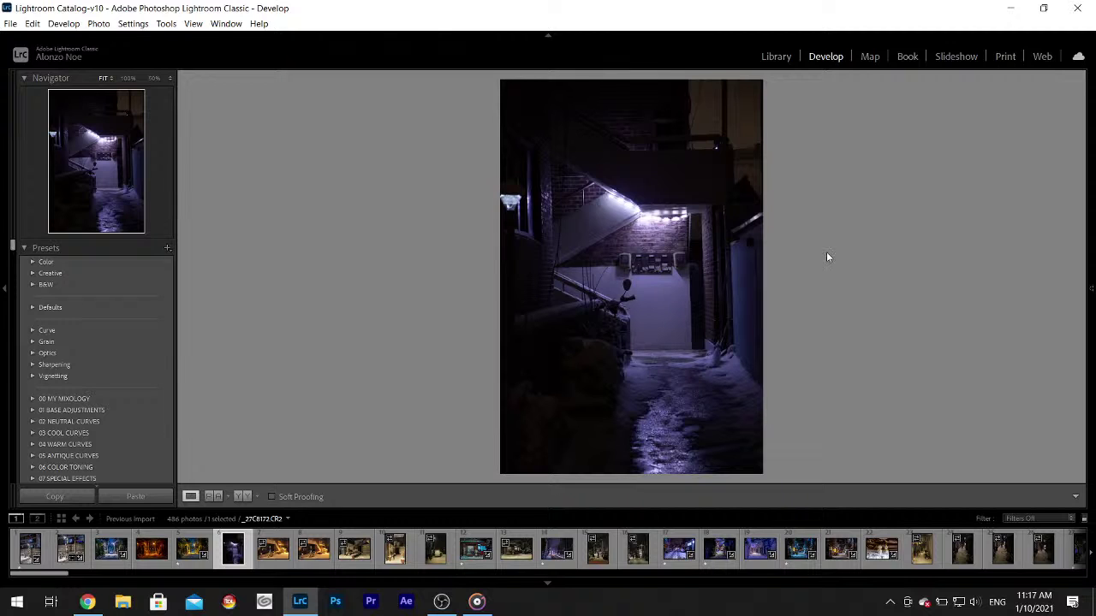
mouse_move(1093, 294)
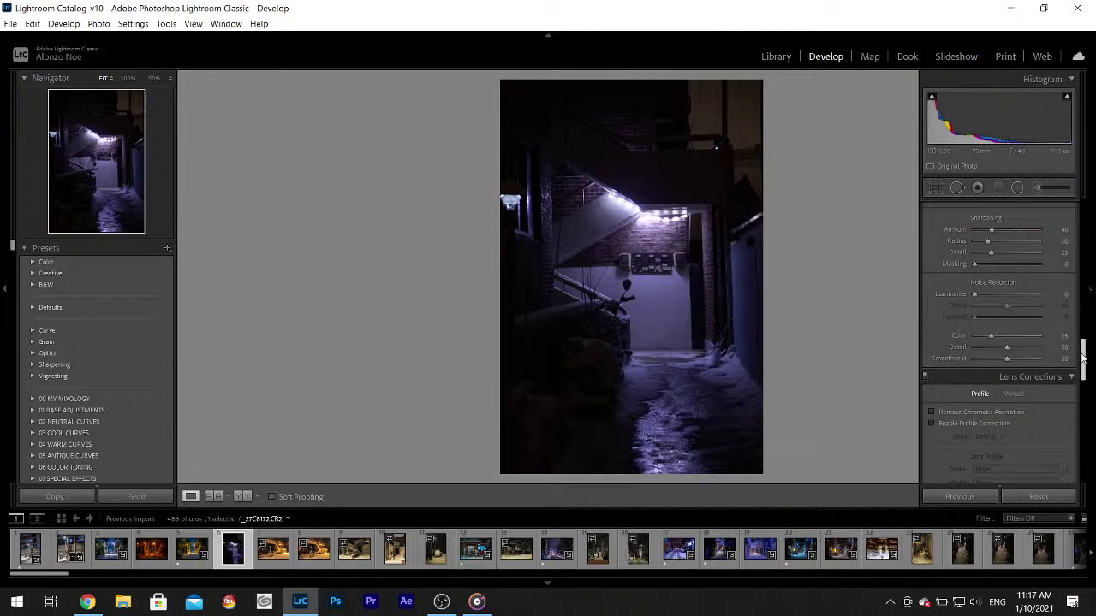
left_click_drag(1084, 358, 1084, 218)
left_click_drag(982, 358, 1032, 386)
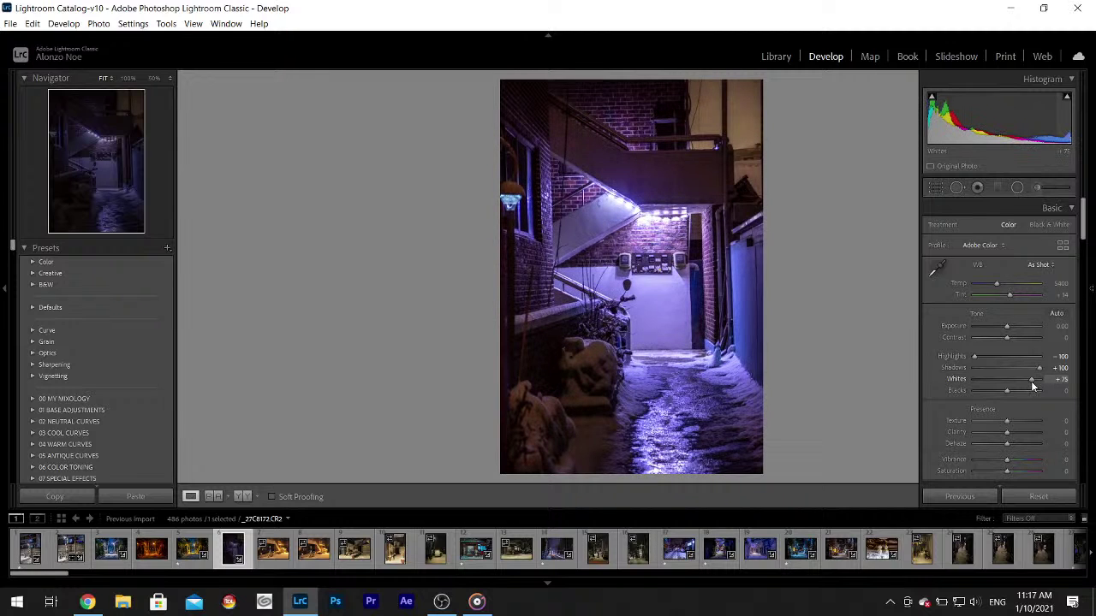
- Try the white balance picker on the sixth photo without sampling, and inspect the staircase area at 50% zoom
left_click(937, 269)
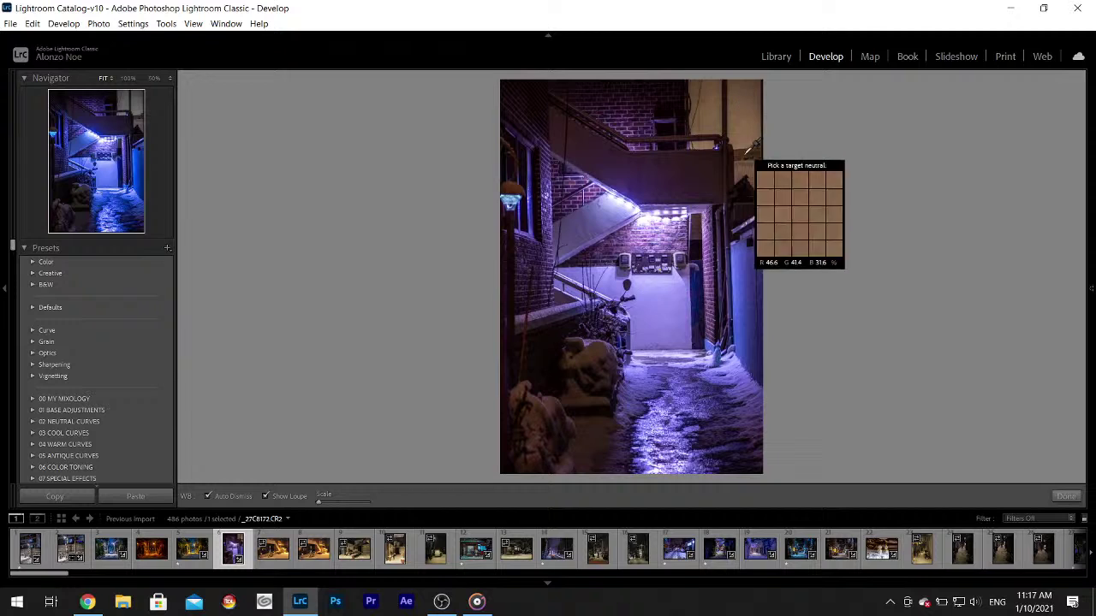
left_click(1066, 496)
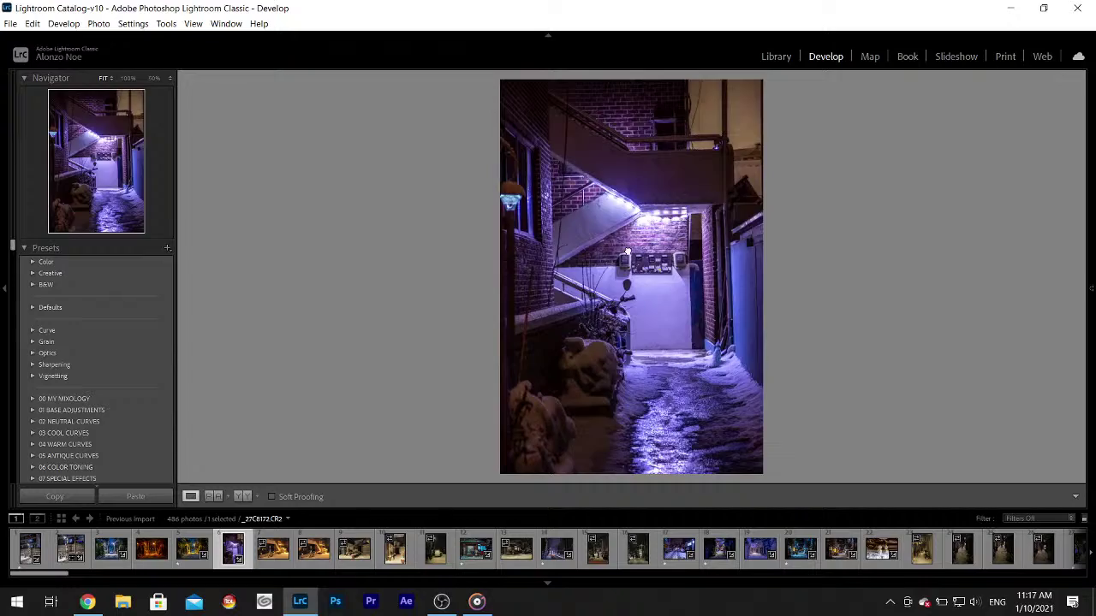
left_click(626, 252)
left_click_drag(626, 252, 693, 195)
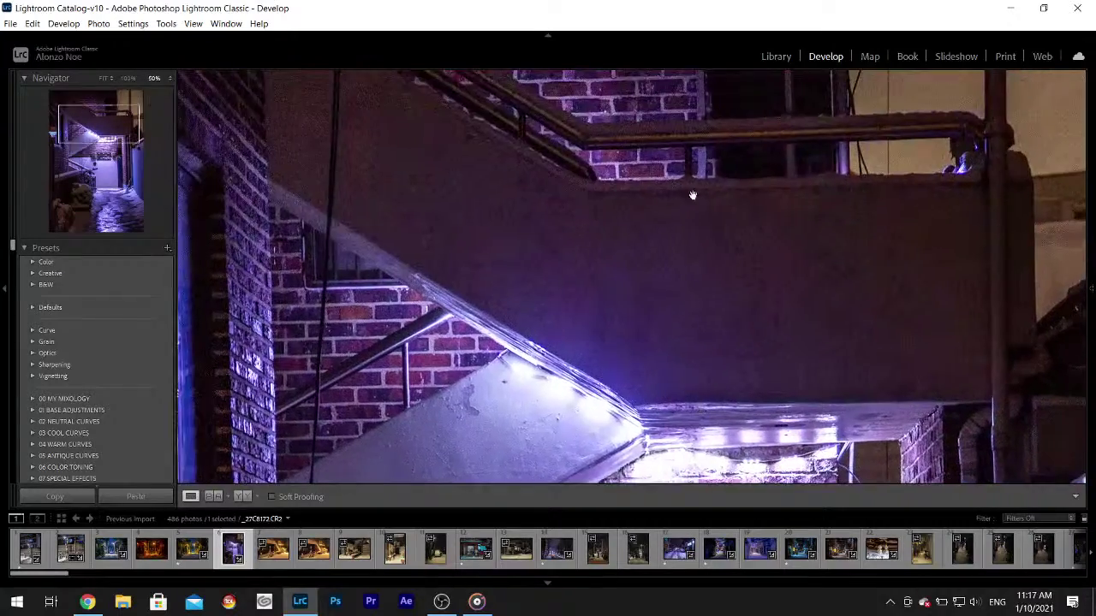
left_click(693, 195)
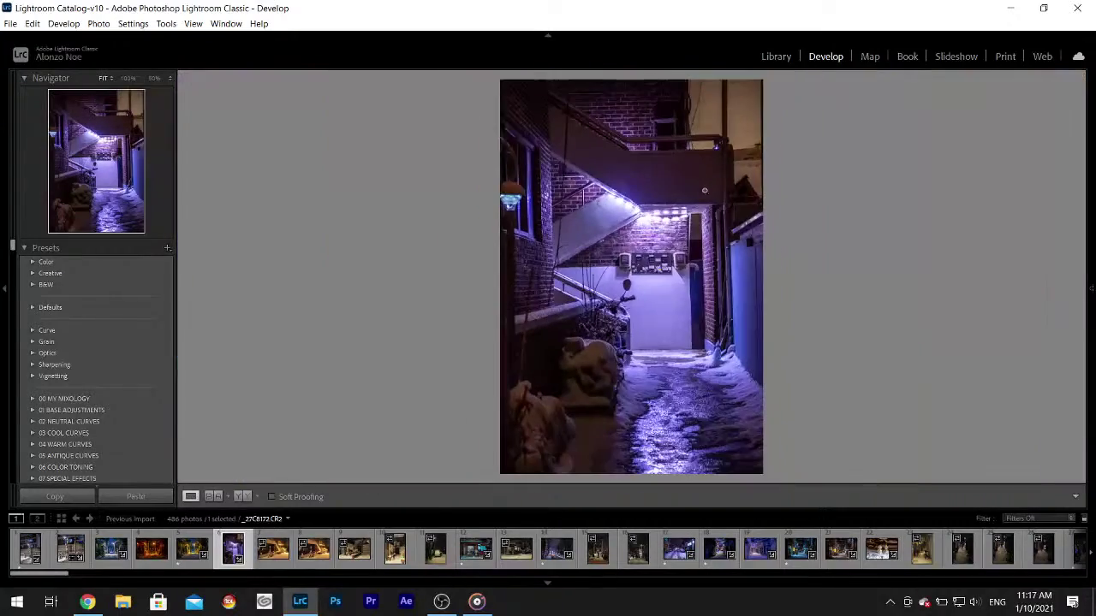
- Look through the seventh to twelfth photos, from the snowy motorbike scene to the Korean shopfront
left_click(274, 563)
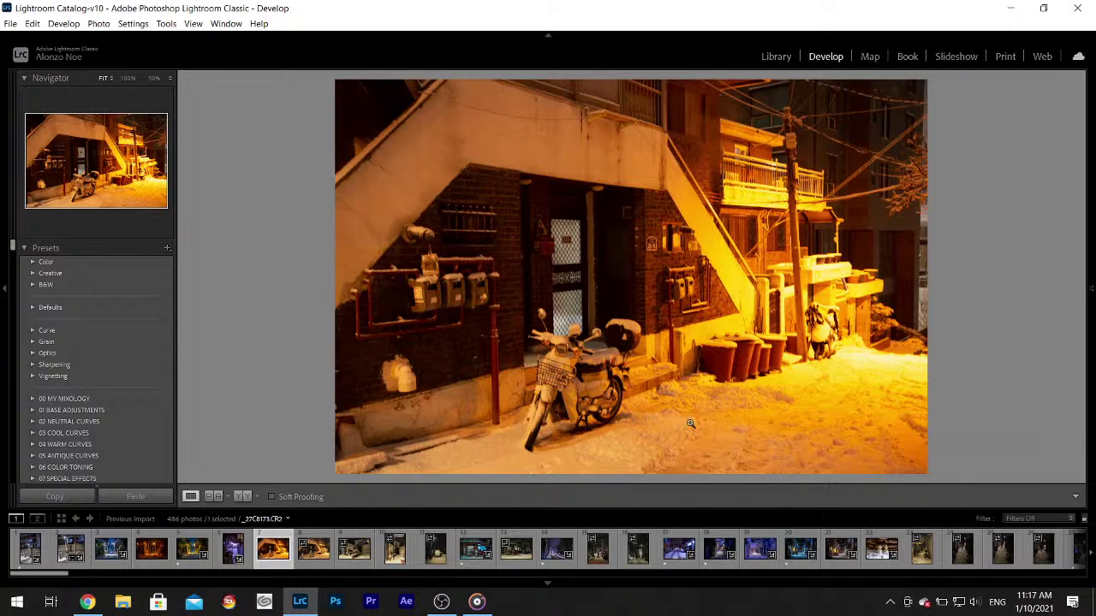
left_click(313, 565)
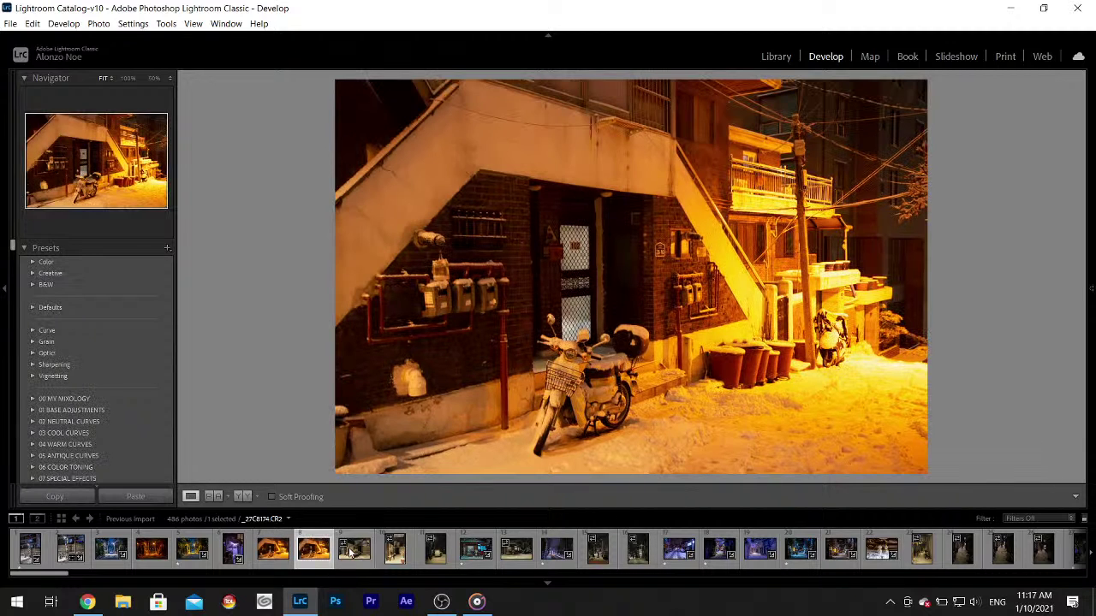
left_click(362, 560)
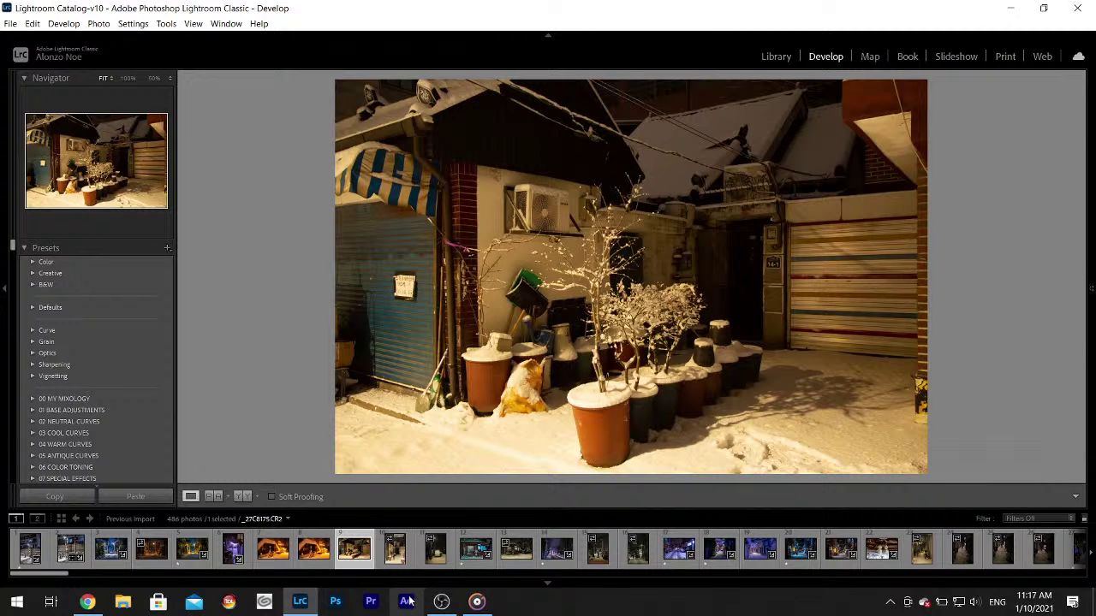
left_click(409, 546)
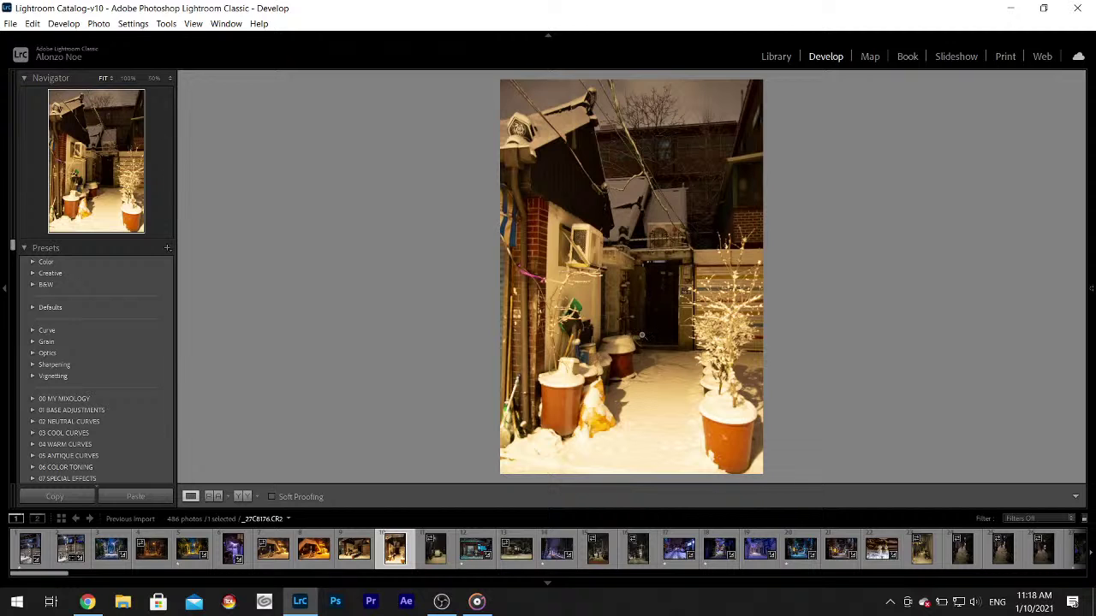
left_click(438, 561)
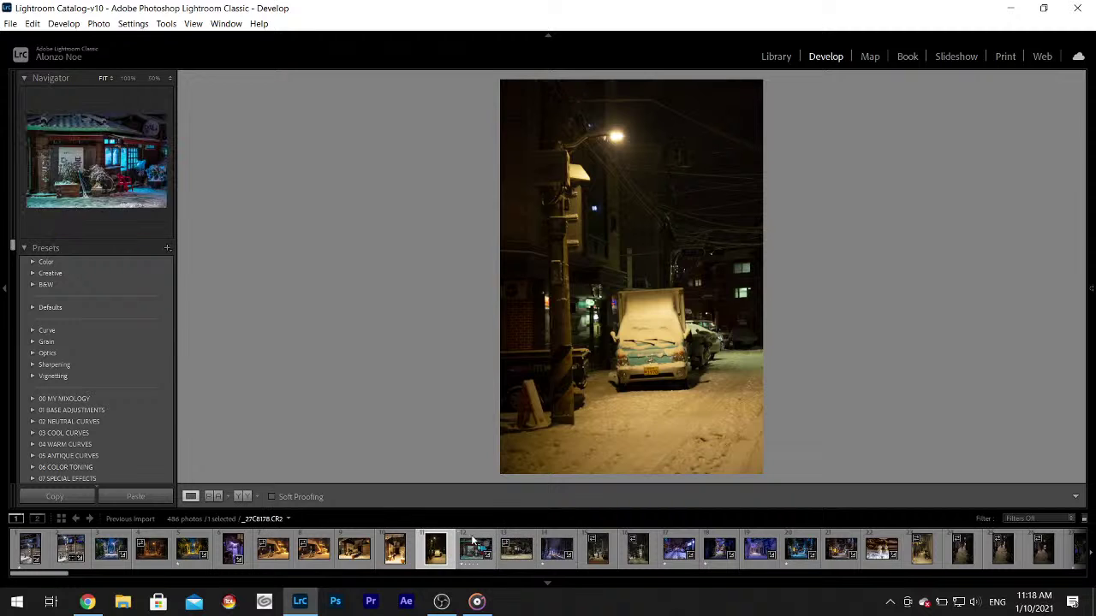
left_click(472, 557)
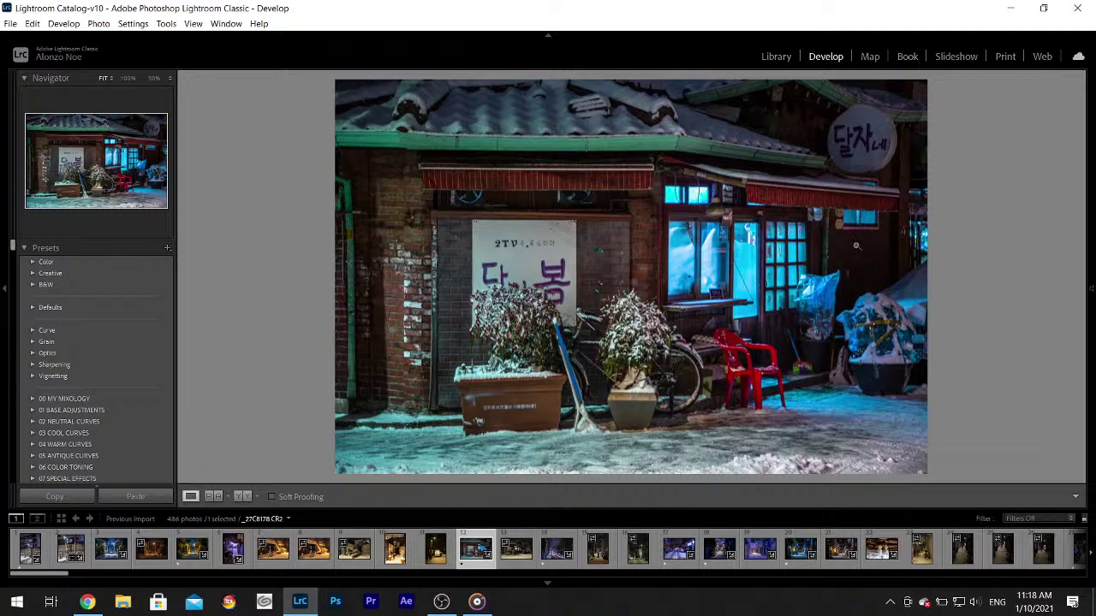
- Reset the shopfront photo's edits, and set Highlights to -100, Shadows to +100 and Whites to +63
mouse_move(1091, 288)
left_click(1040, 498)
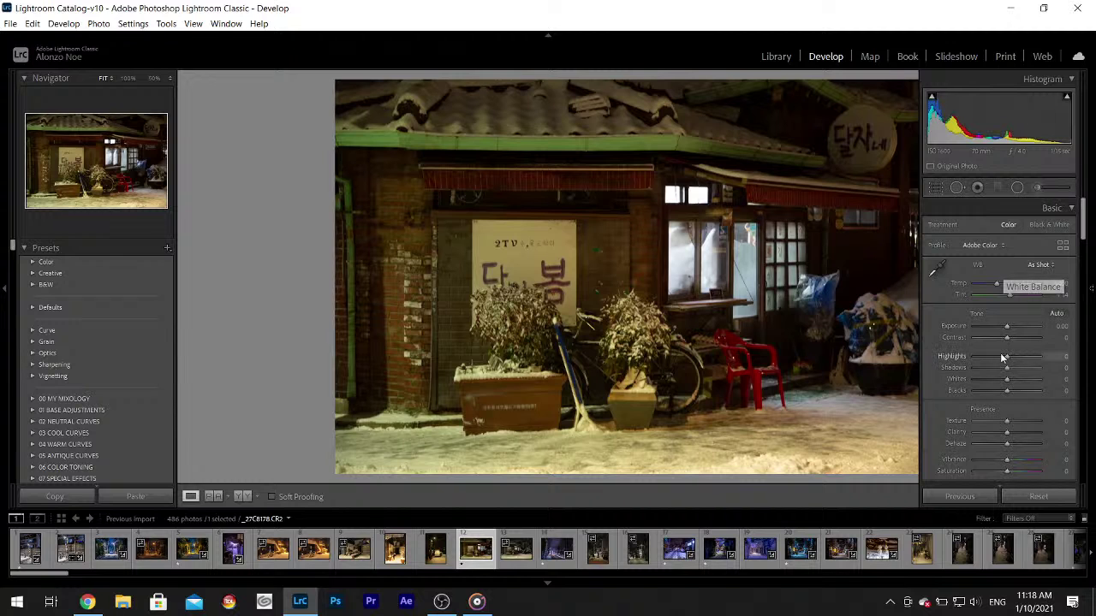
left_click_drag(989, 355, 1027, 384)
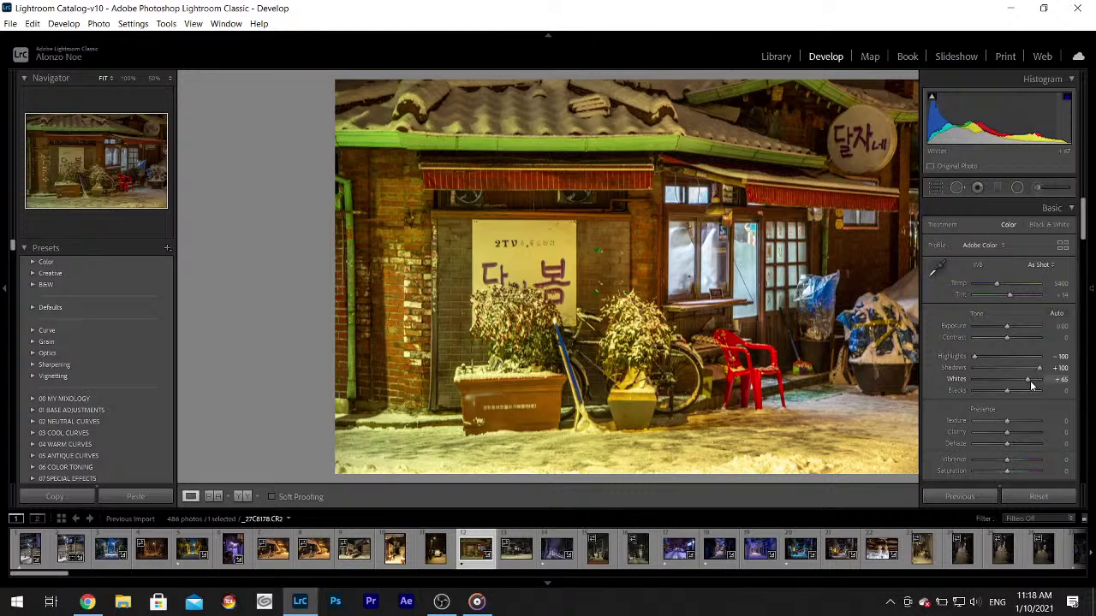
- Sample the snow beside the flower pot as neutral white balance, and lower Shadows to +65
left_click(934, 267)
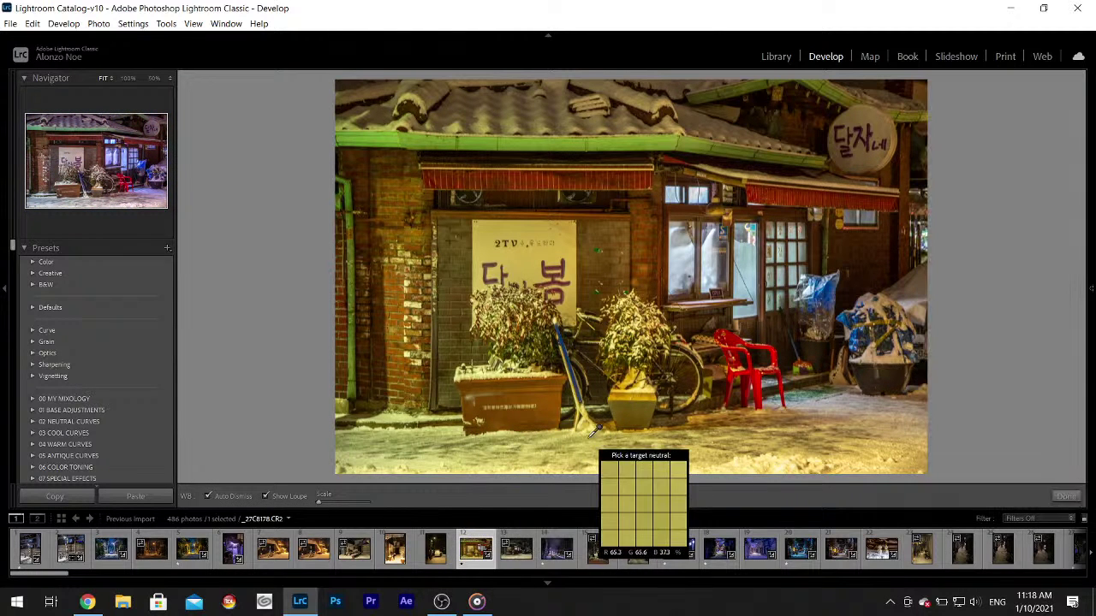
left_click(591, 433)
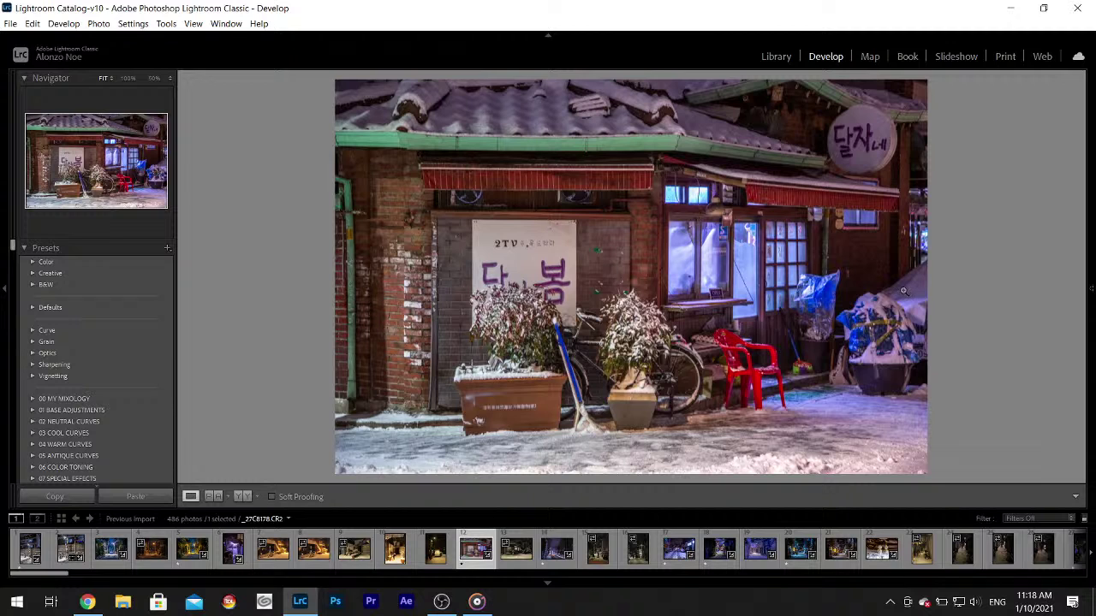
mouse_move(1082, 200)
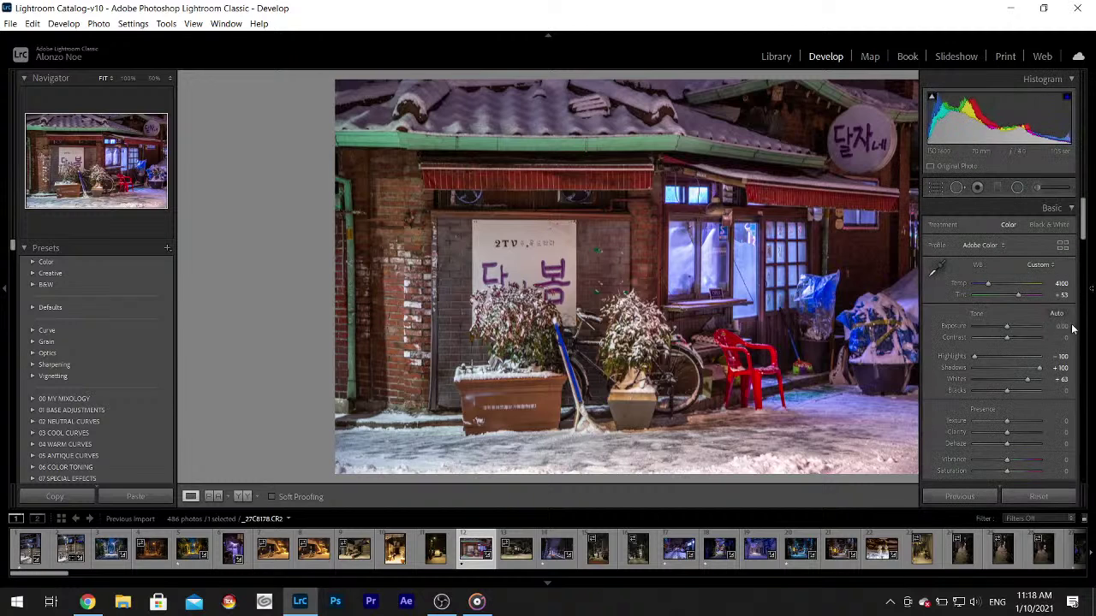
left_click_drag(1040, 370, 1029, 373)
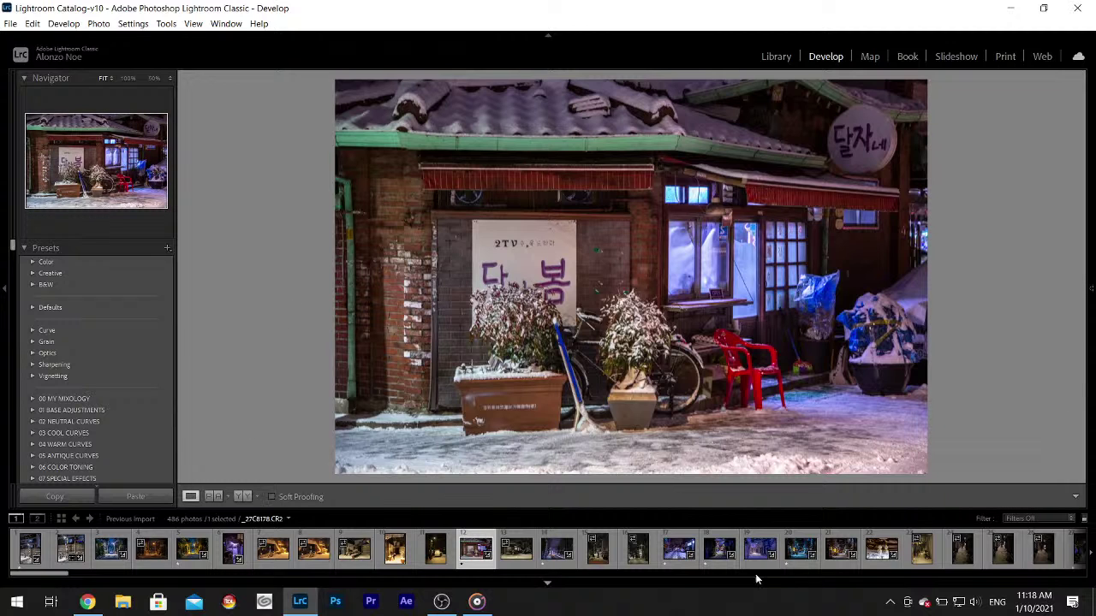
- Darken the shopfront photo's edges with a Highlight Priority post-crop vignette amount of -16
mouse_move(1092, 428)
left_click_drag(1083, 219, 1083, 428)
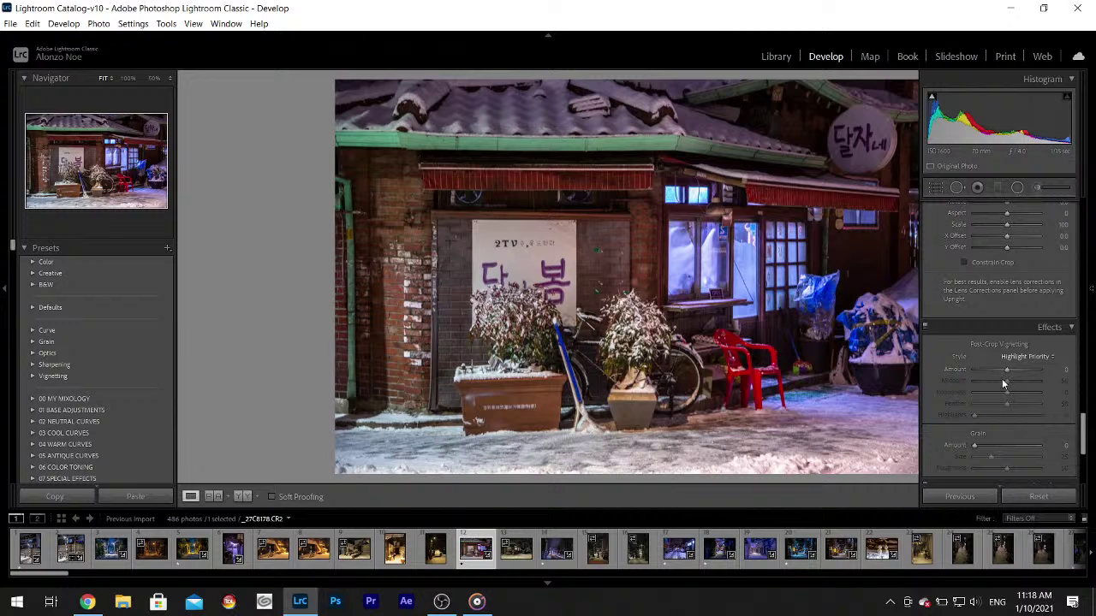
left_click_drag(1006, 372, 1001, 372)
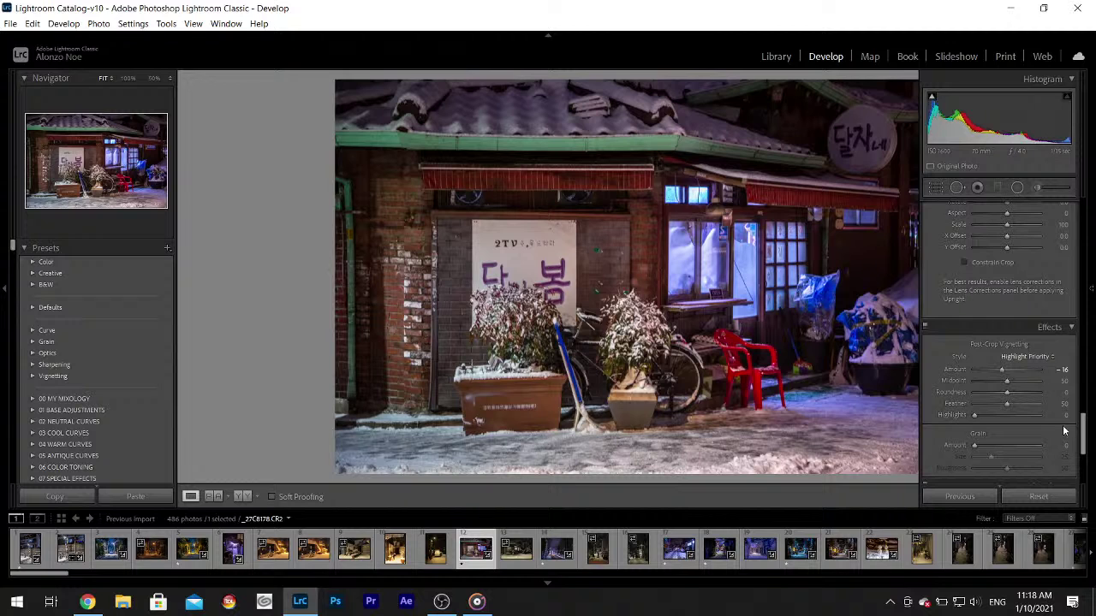
- Cool the shopfront photo by resampling its white balance from the gray flower pot
left_click_drag(1083, 433, 1083, 218)
left_click(937, 267)
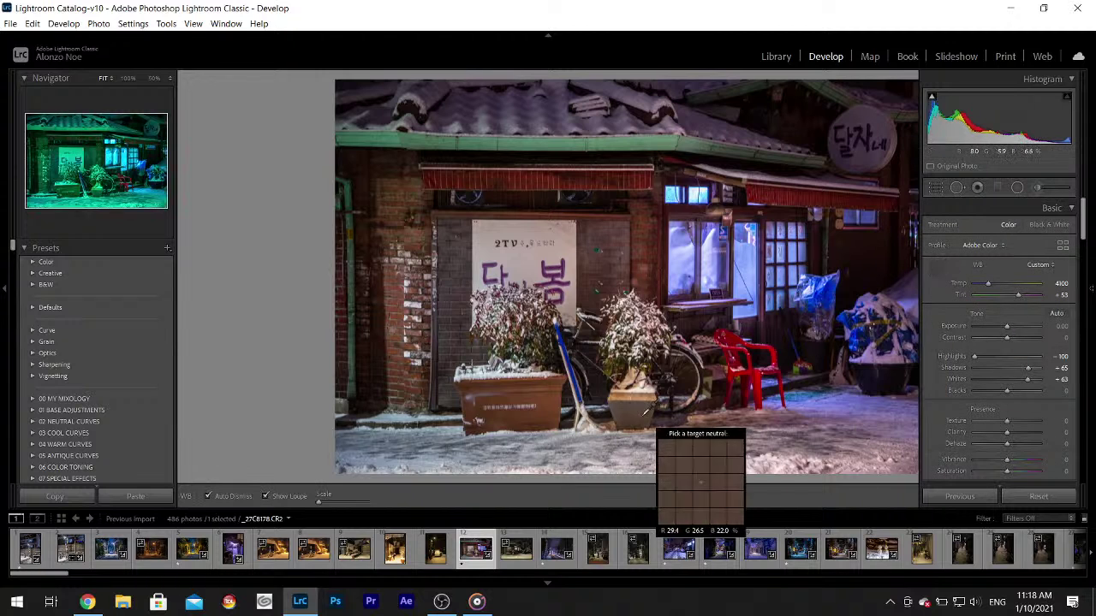
left_click(623, 416)
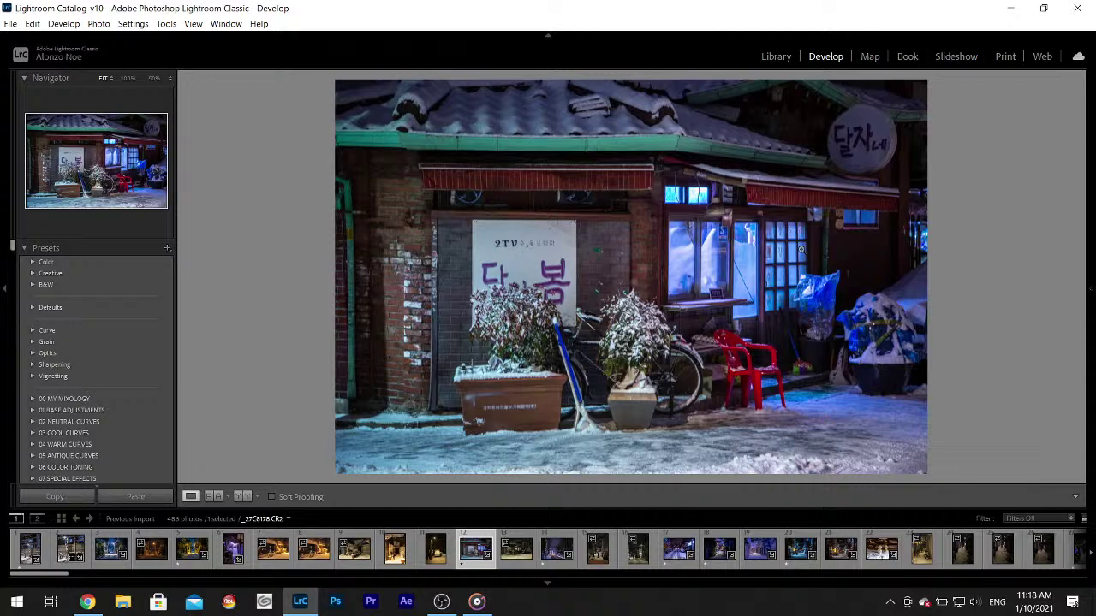
- Tint the shopfront photo's midtones blue-violet in Color Grading, with hue about 253 and saturation about 77
mouse_move(1093, 279)
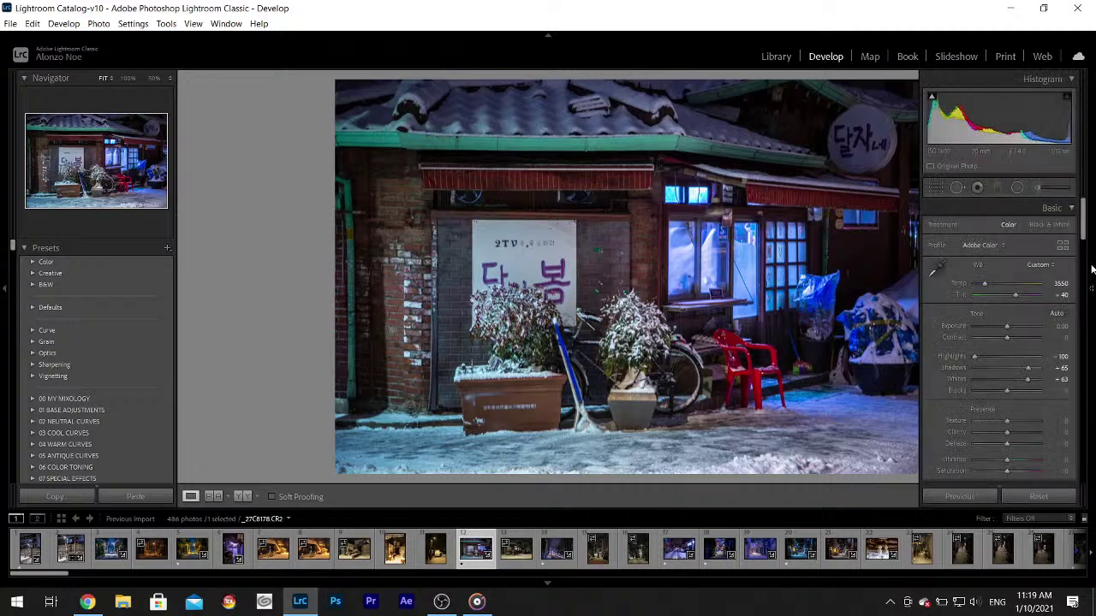
scroll(1087, 229, "down", 2)
scroll(1088, 229, "down", 8)
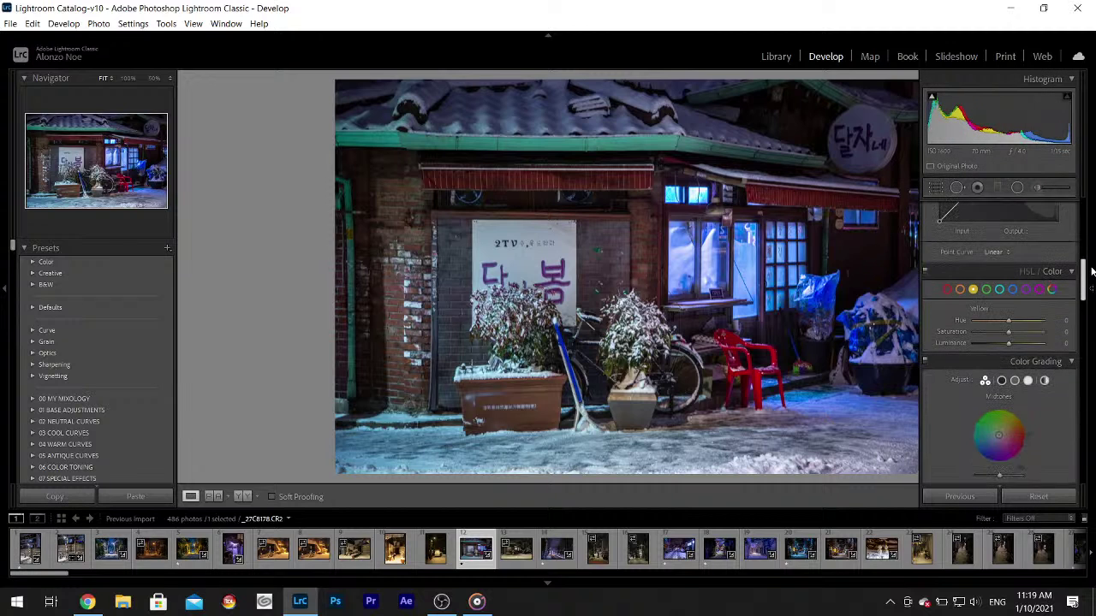
mouse_move(999, 356)
left_mouse_down()
mouse_move(988, 377)
mouse_move(993, 366)
left_mouse_up()
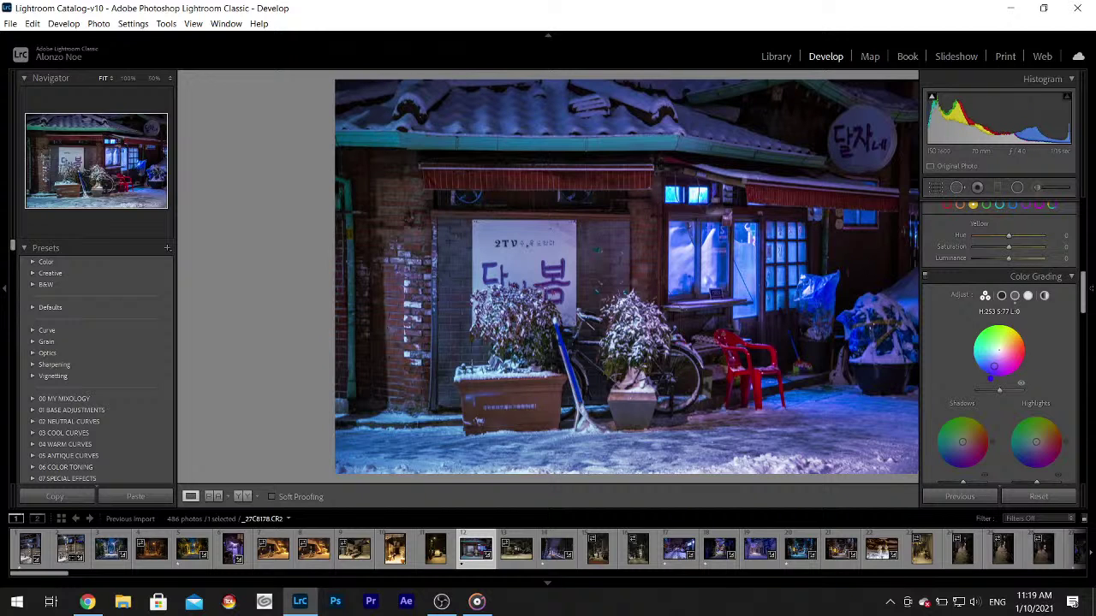
- Compare a negative Blue hue shift with the unshifted color, and set the HSL Blue hue to -27
left_click(1013, 204)
mouse_move(1006, 244)
left_mouse_down()
mouse_move(1017, 246)
mouse_move(998, 245)
left_mouse_up()
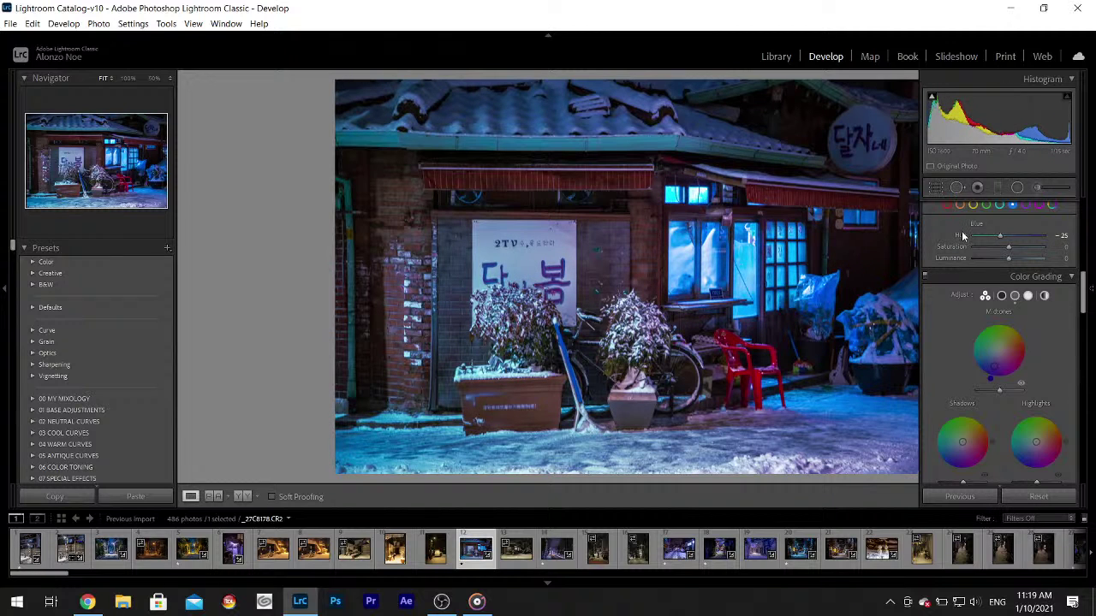
double_click(963, 233)
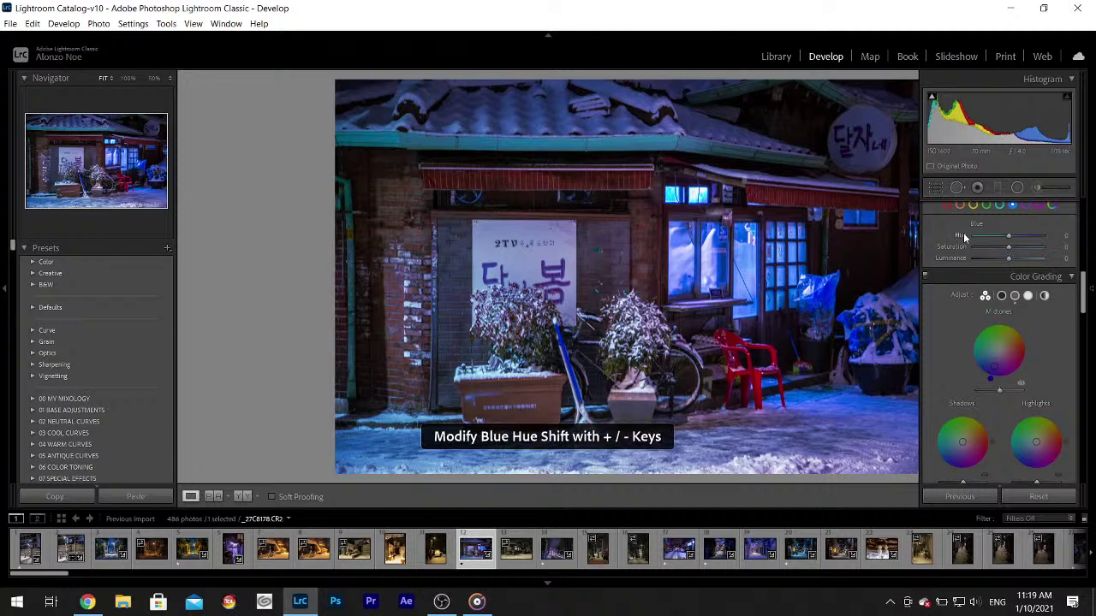
key("F8")
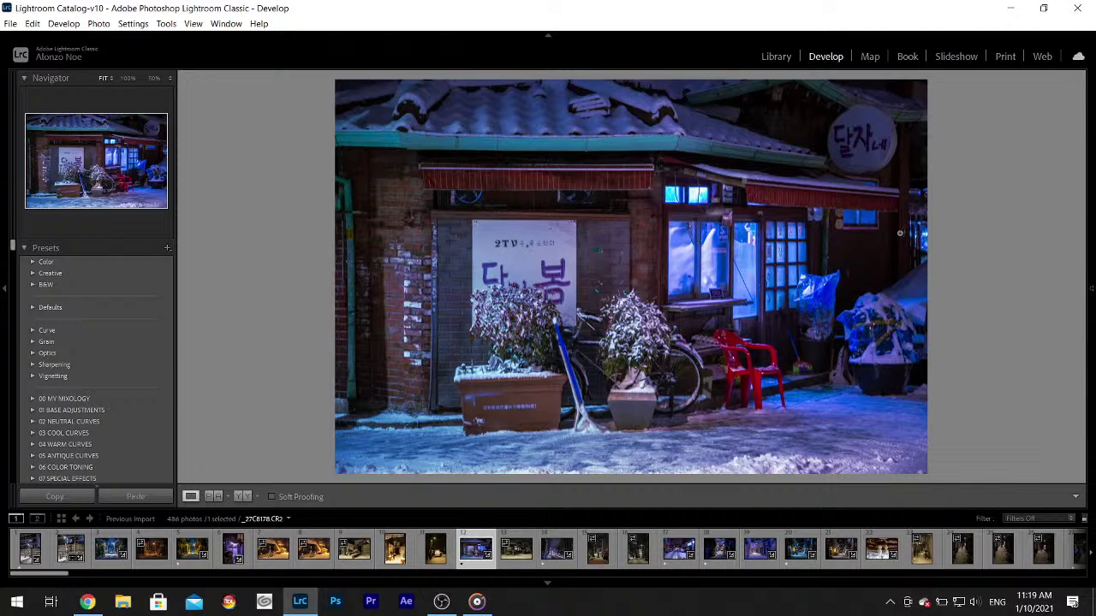
key("F8")
left_click(999, 235)
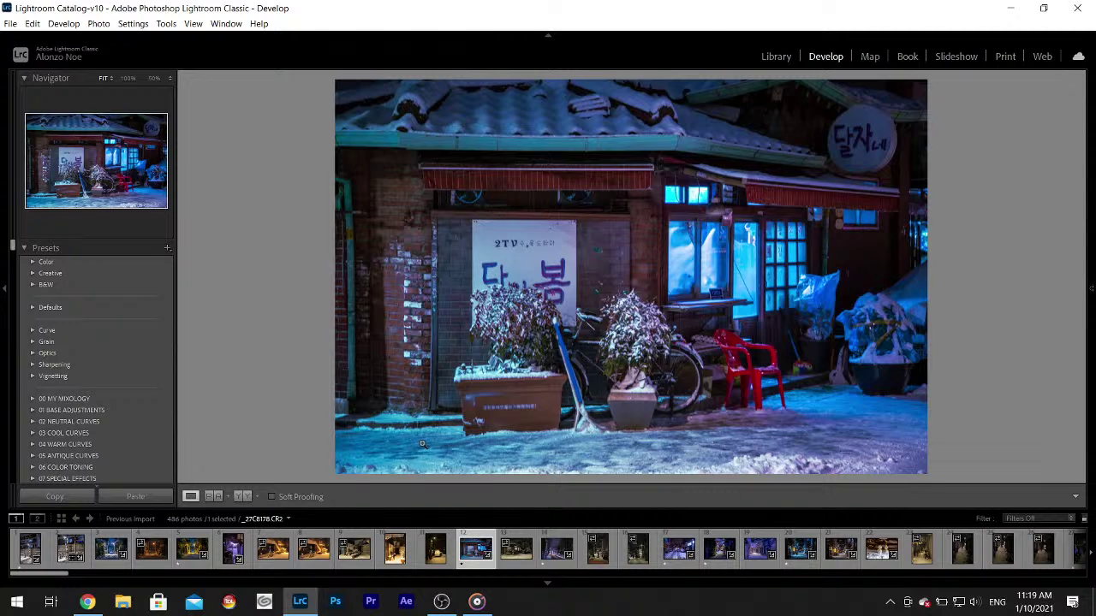
- Paint an Adjustment Brush mask over the blue snow in the shopfront photo's lower-left corner, with Tint 8 and brush size 17.4
mouse_move(1092, 288)
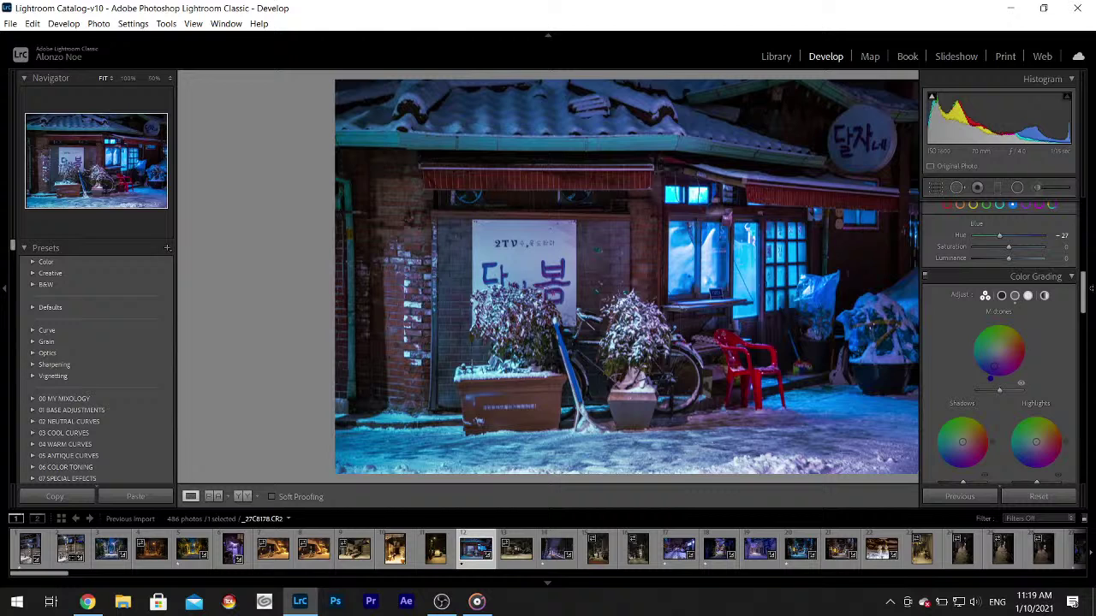
left_click(1038, 186)
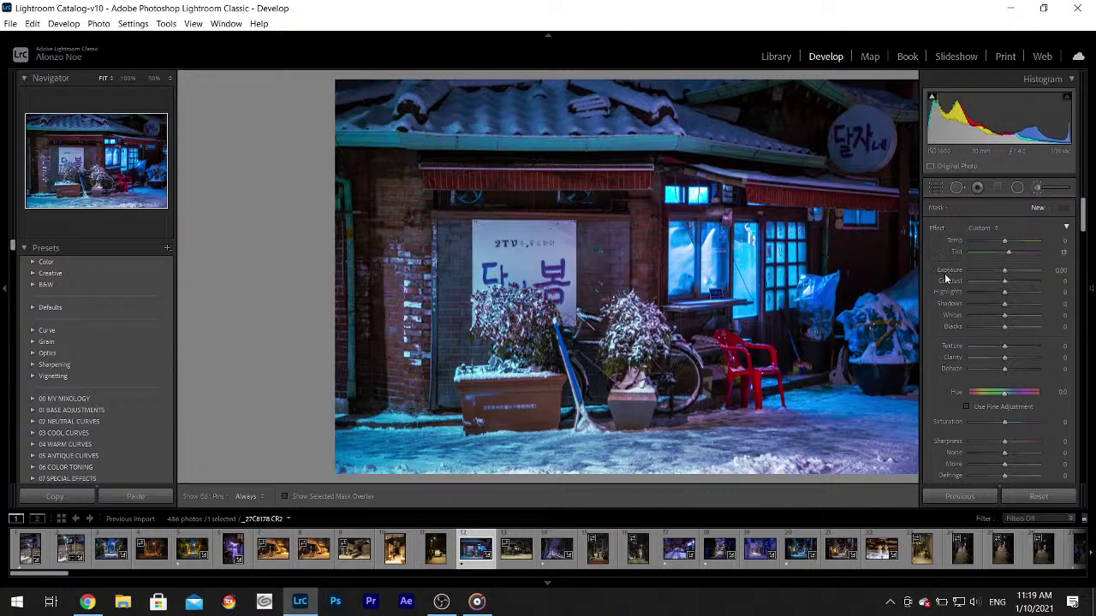
key("h")
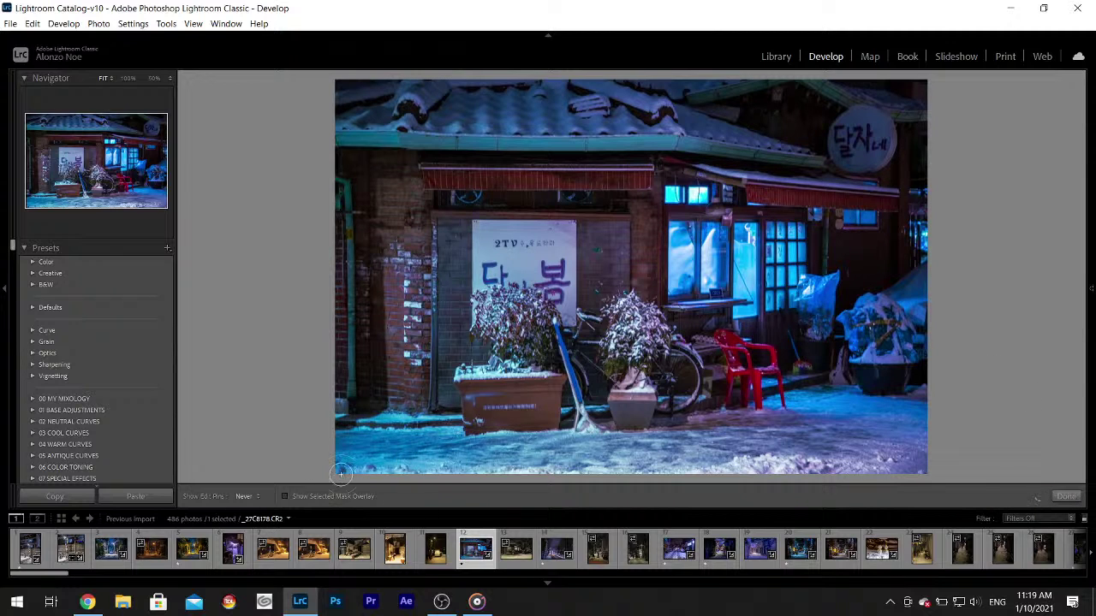
key("h")
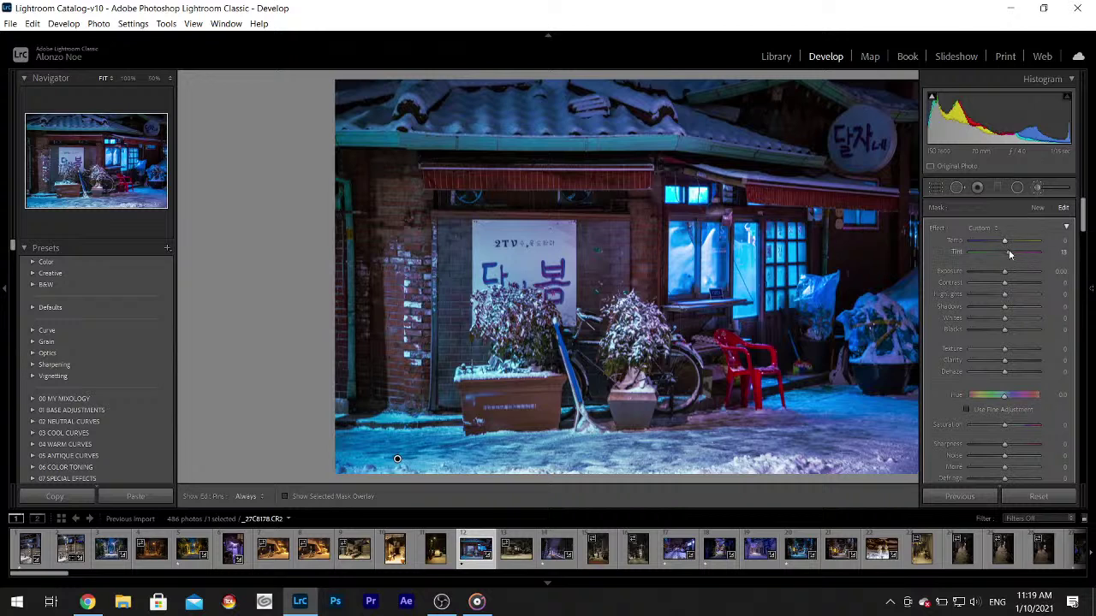
left_click_drag(1016, 258, 1018, 259)
scroll(1082, 224, "down", 3)
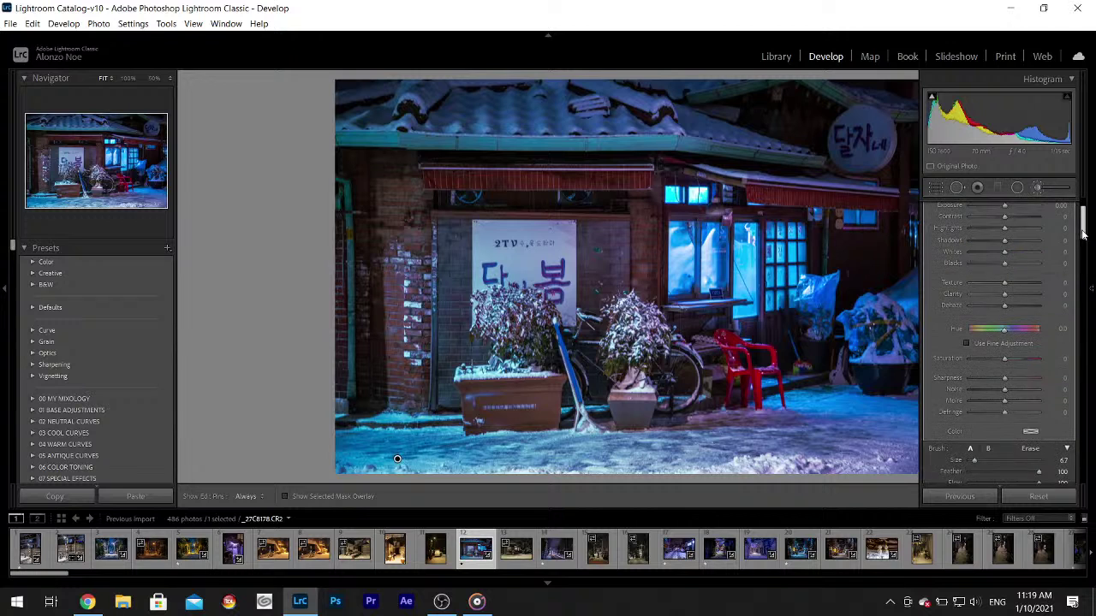
left_click_drag(970, 437, 983, 439)
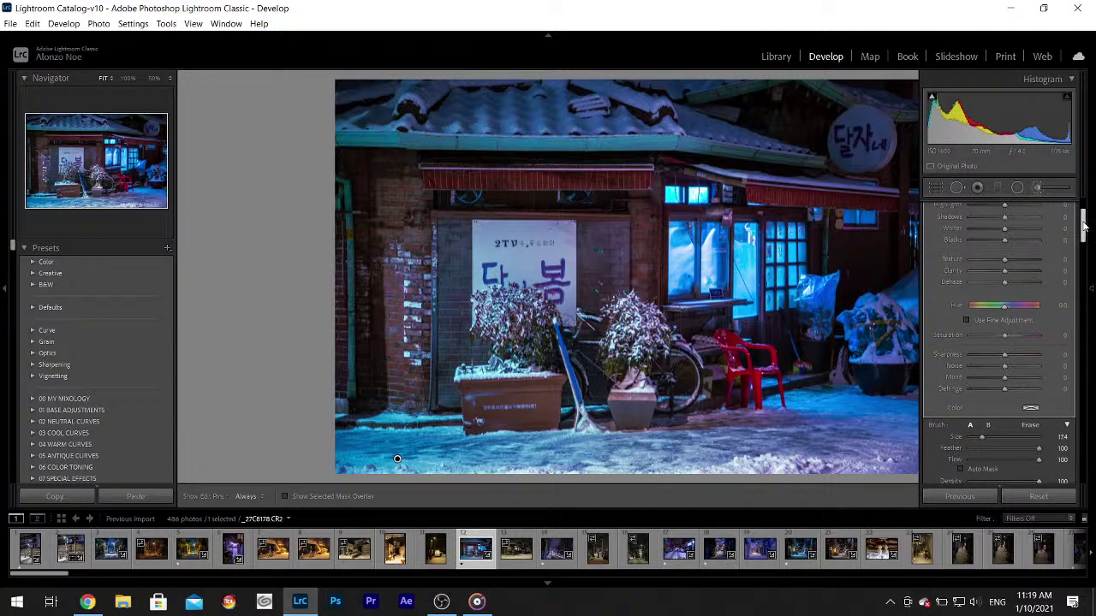
- Warm the brushed snow with a slightly positive Temp and finish the brush adjustment
left_click_drag(1081, 225, 1084, 208)
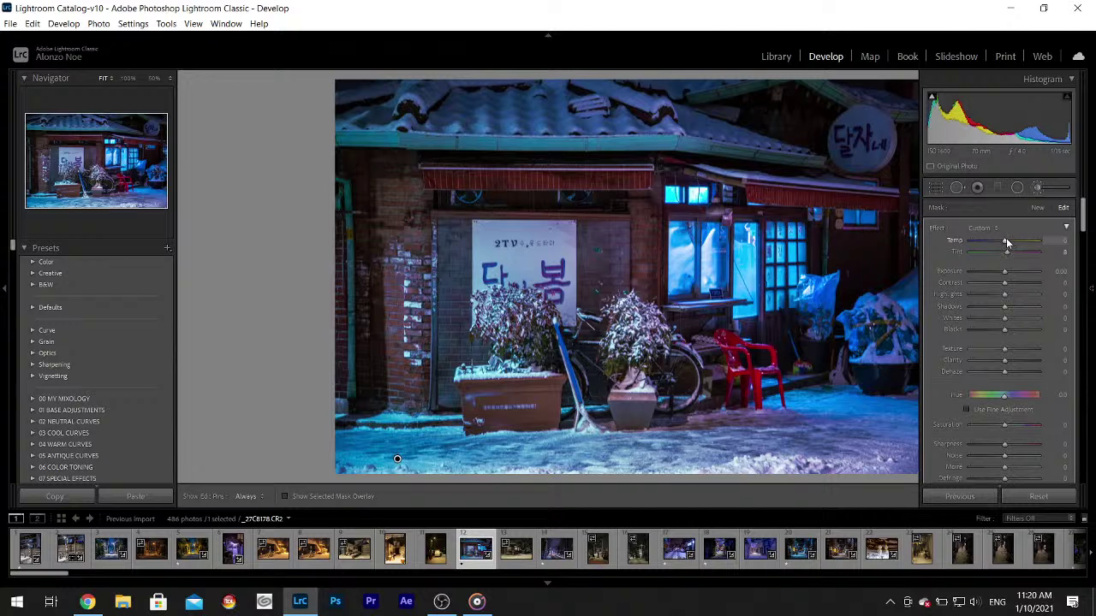
mouse_move(1007, 243)
left_mouse_down()
mouse_move(1025, 245)
mouse_move(1016, 244)
left_mouse_up()
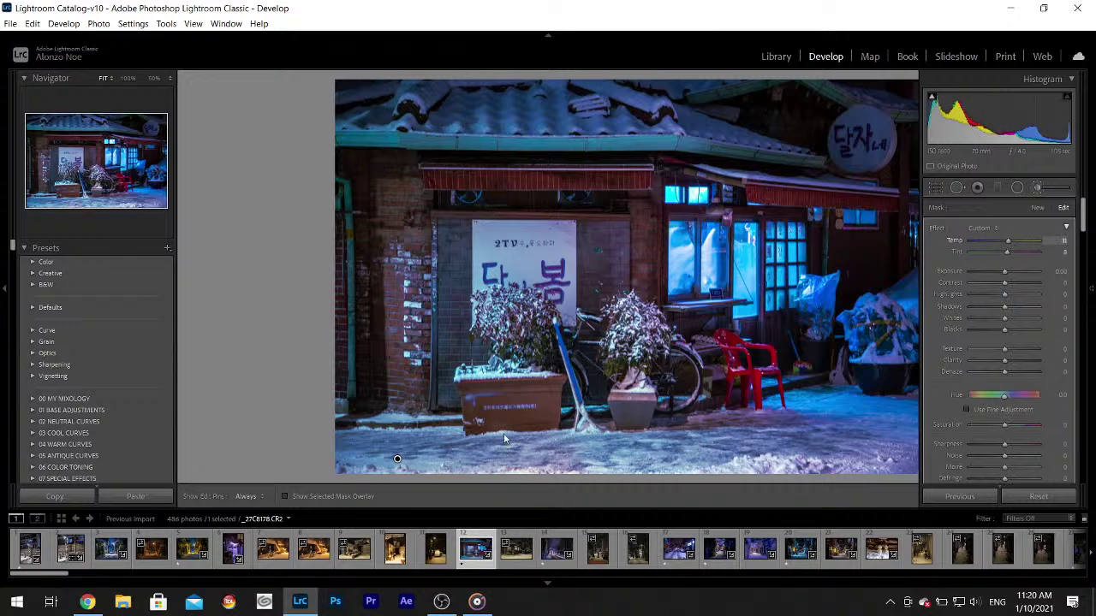
key("h")
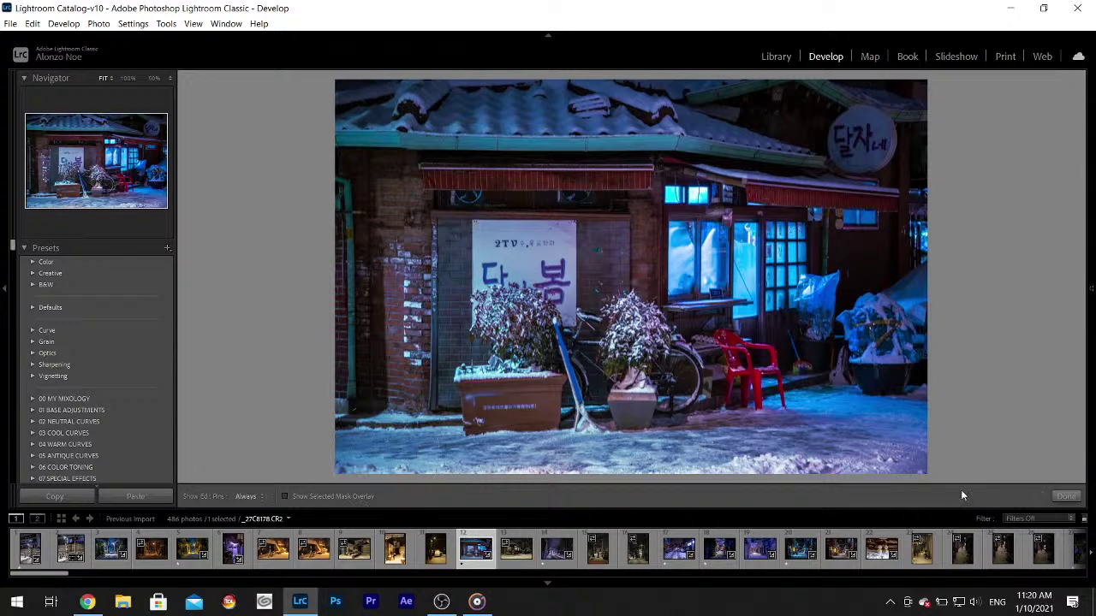
left_click(1065, 496)
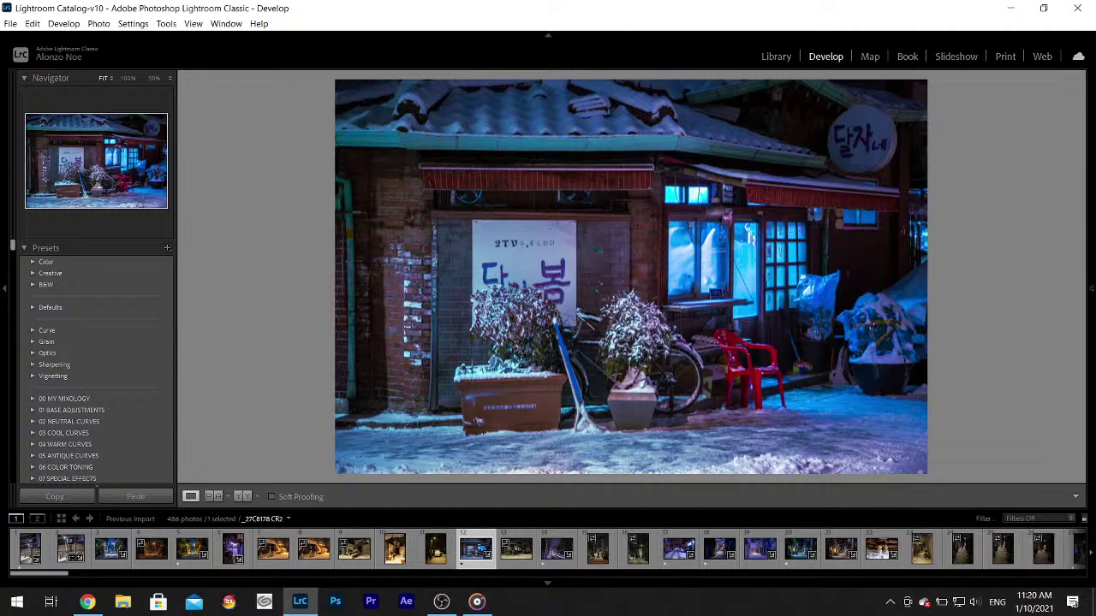
- Brush a new adjustment over the shopfront's lit windows with Tint 0, Highlights 4, Whites 6 and brush size 8.4
left_click(1037, 187)
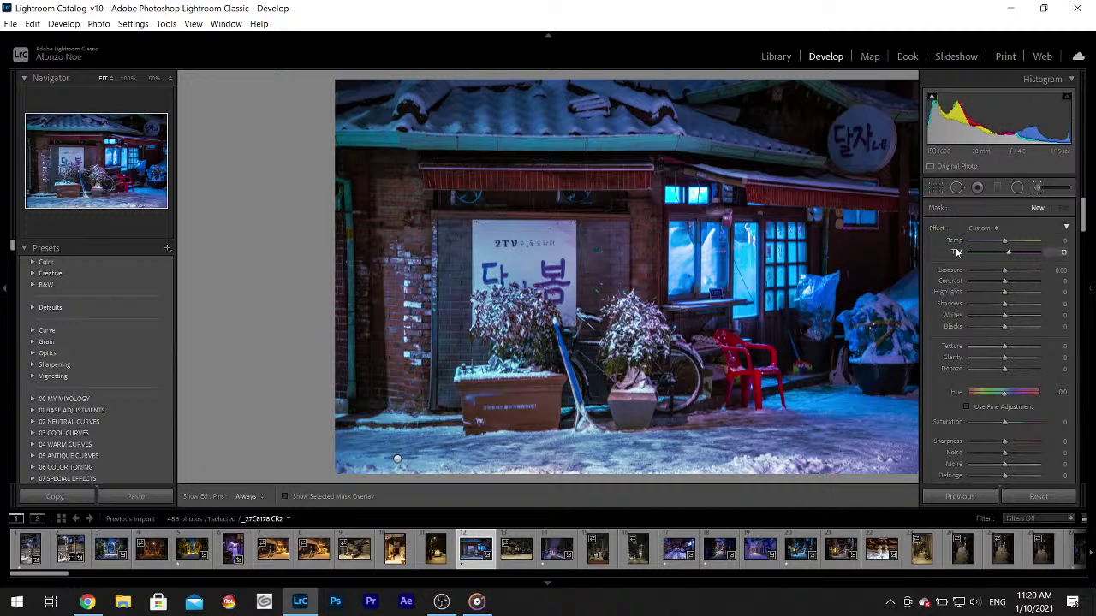
double_click(958, 257)
left_click_drag(1084, 216, 1084, 231)
left_click_drag(982, 380, 974, 377)
key("h")
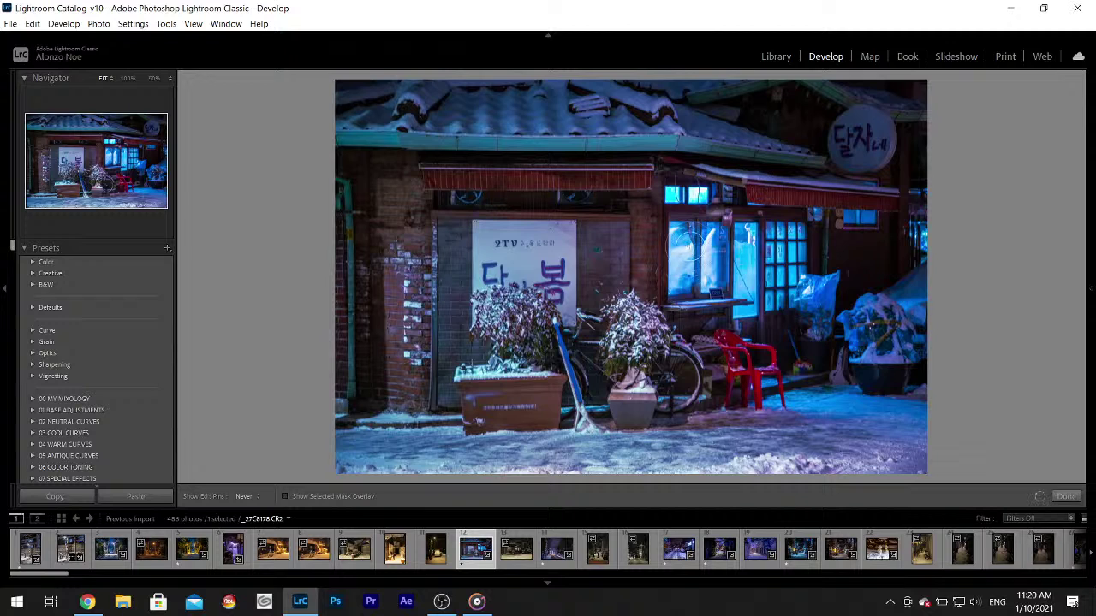
mouse_move(710, 286)
left_mouse_down()
mouse_move(726, 240)
mouse_move(743, 308)
mouse_move(756, 229)
mouse_move(788, 272)
left_mouse_up()
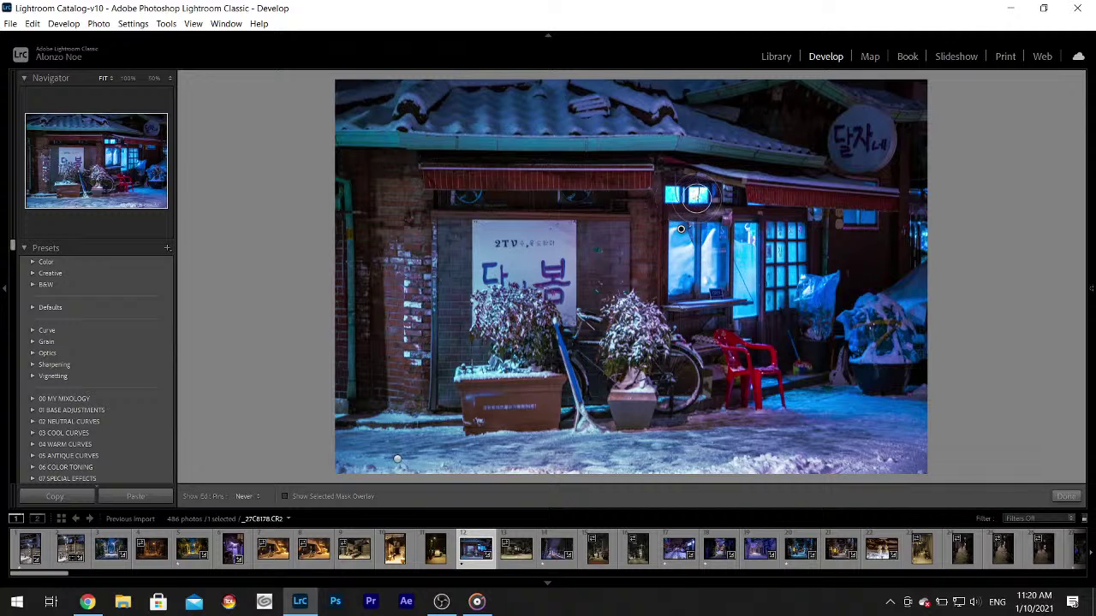
key("h")
left_click(1066, 496)
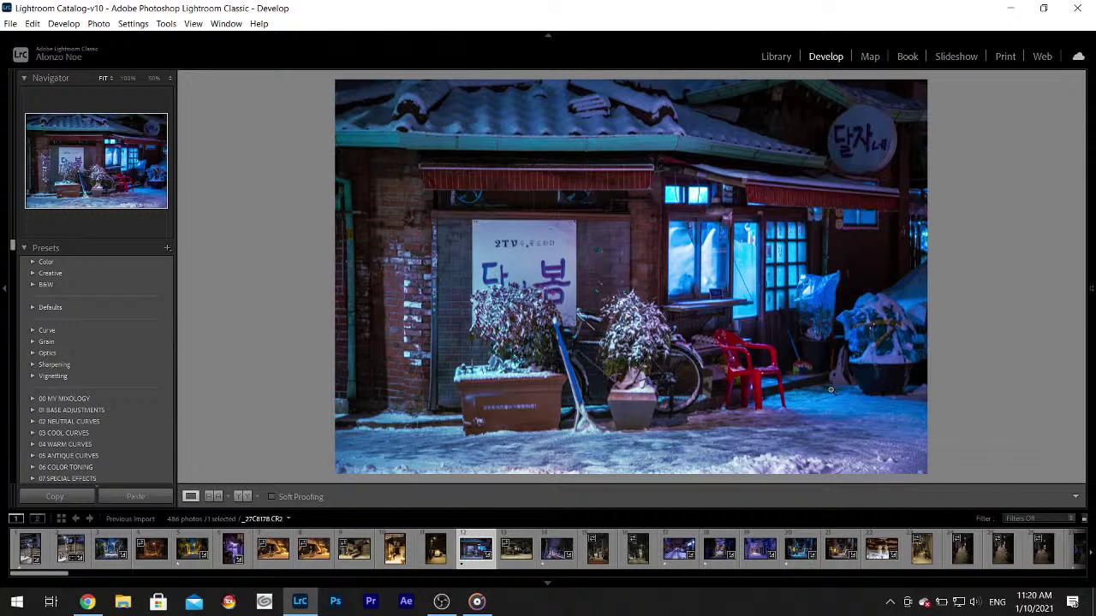
- Set the shopfront photo's Texture and Clarity to +7
mouse_move(1090, 318)
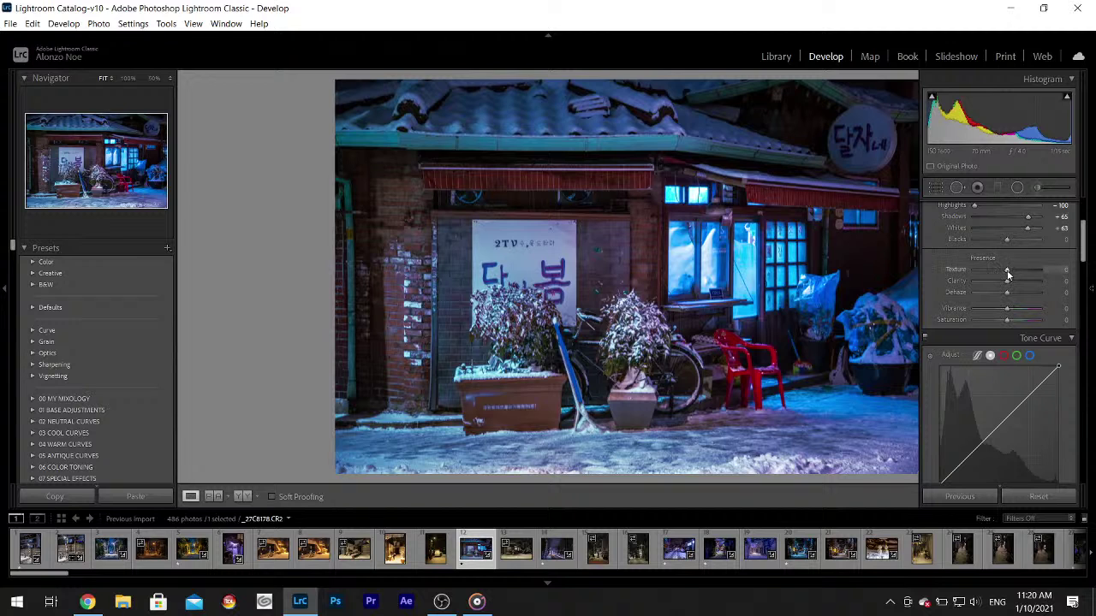
left_click_drag(1006, 270, 1010, 281)
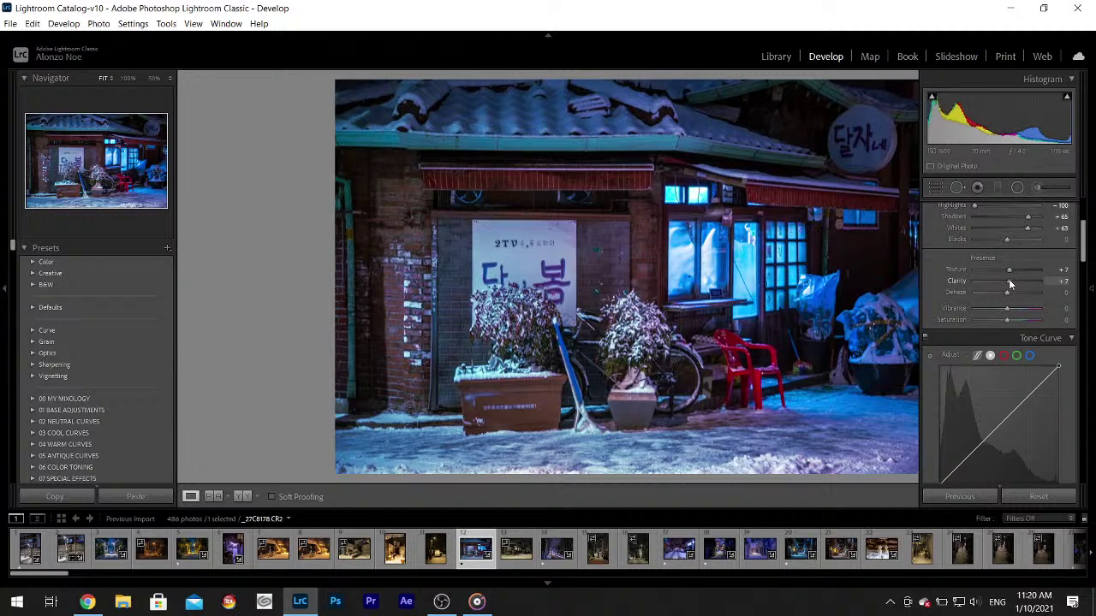
- Switch to Chrome to check the livestream's chat and status, and return to Lightroom Classic
left_click(87, 601)
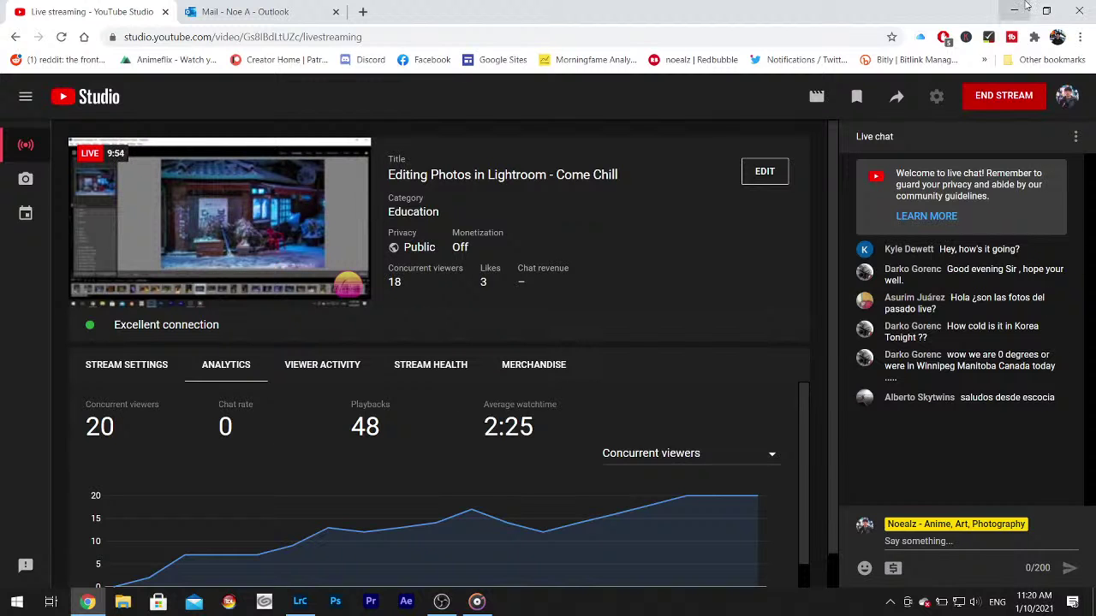
left_click(1021, 5)
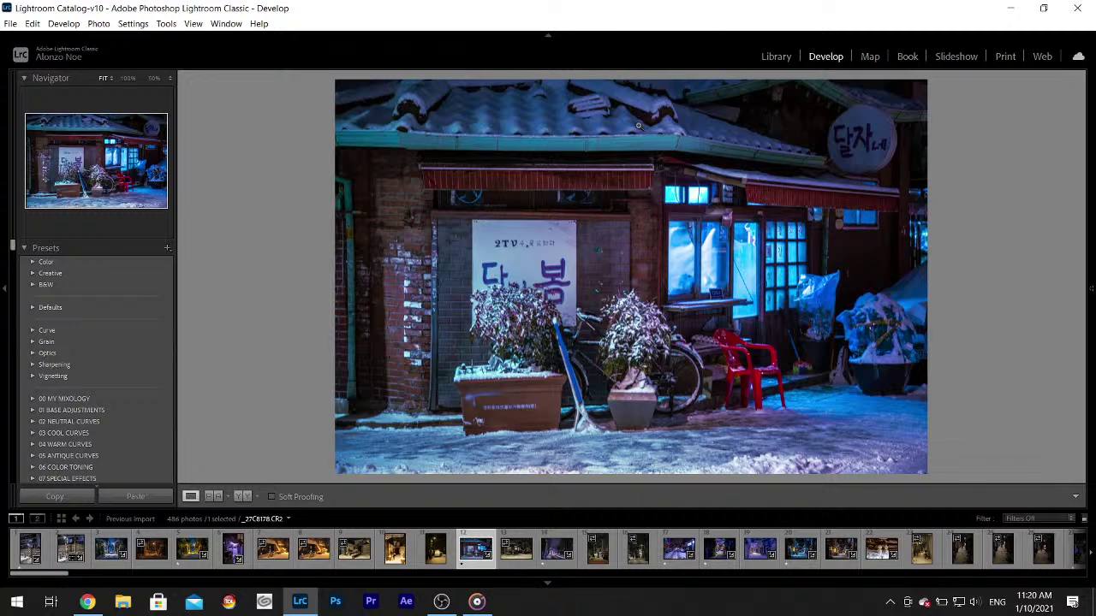
- Apply light Luminance noise reduction to the shopfront photo
mouse_move(1088, 239)
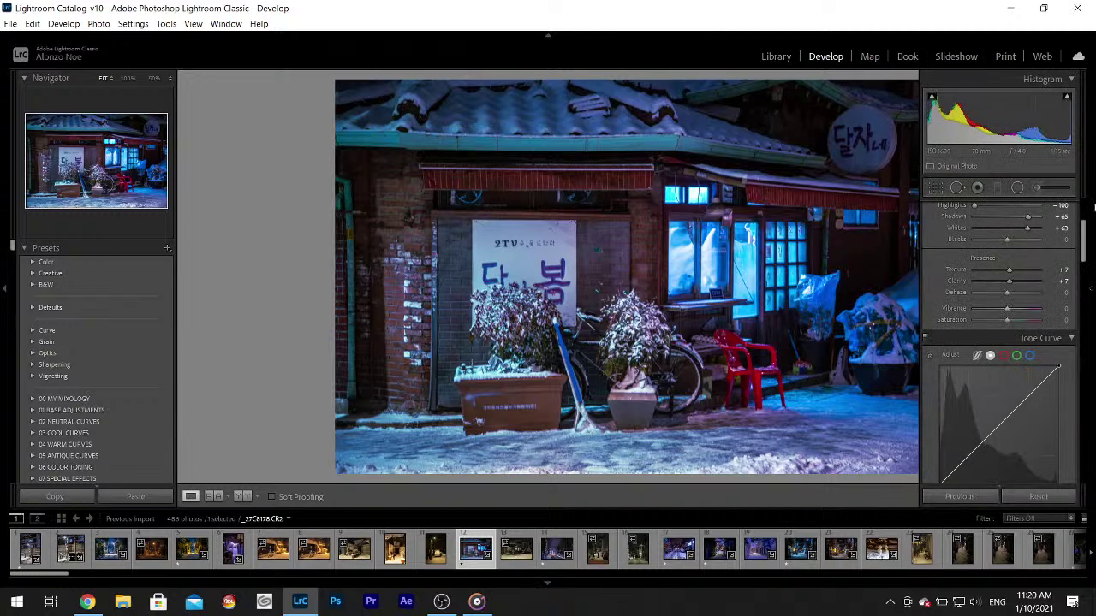
scroll(1081, 295, "down", 10)
scroll(998, 342, "down", 4)
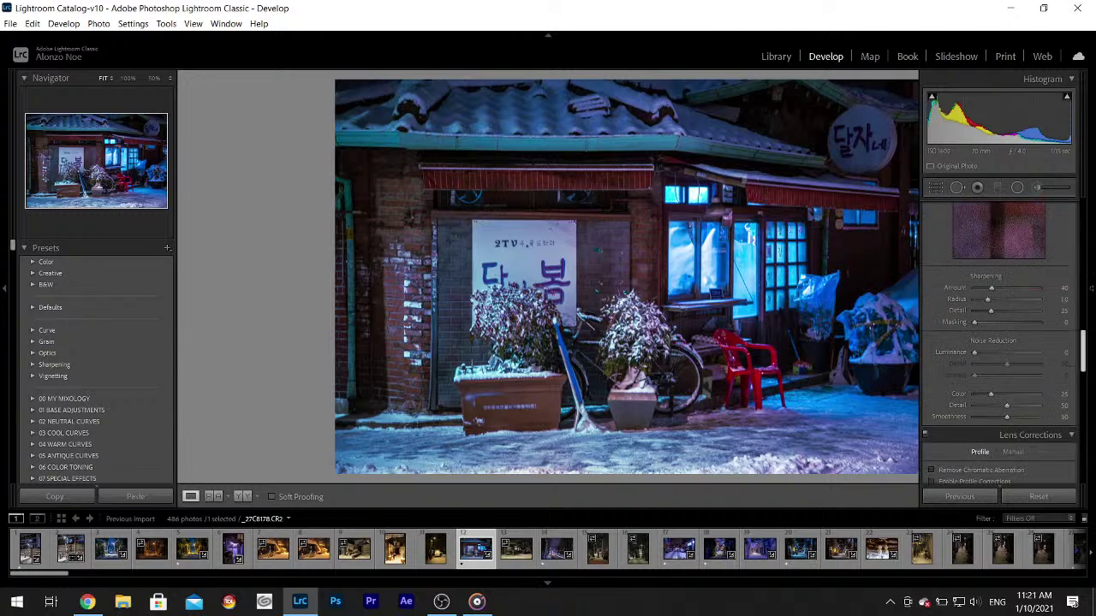
left_click_drag(983, 354, 983, 358)
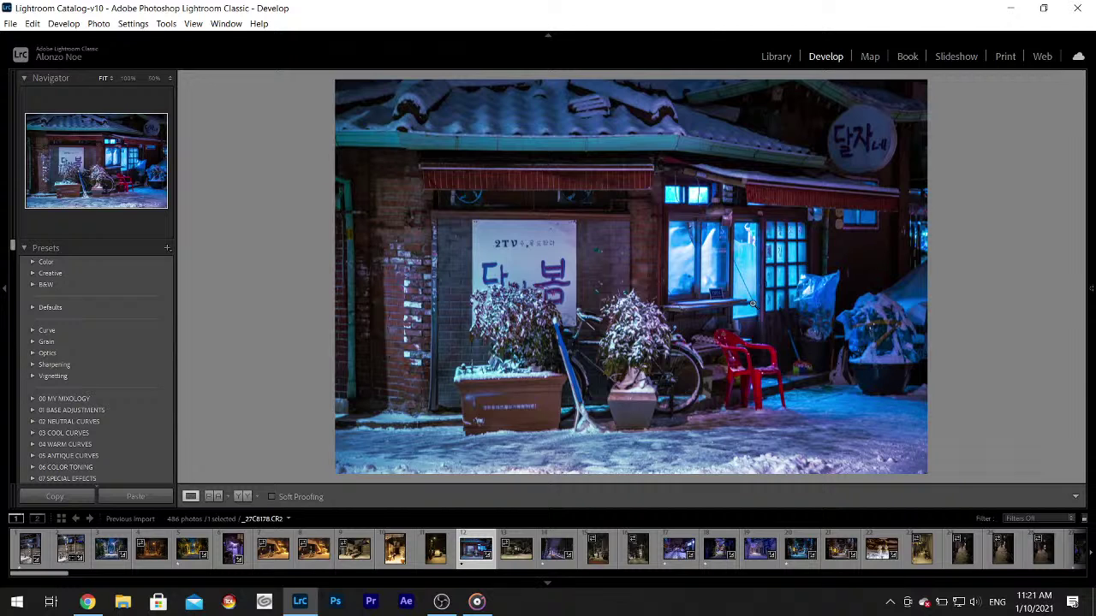
- Open the snowy tree-lined street photo, inspect its traffic lights up close, and reset all its develop settings
left_click(552, 552)
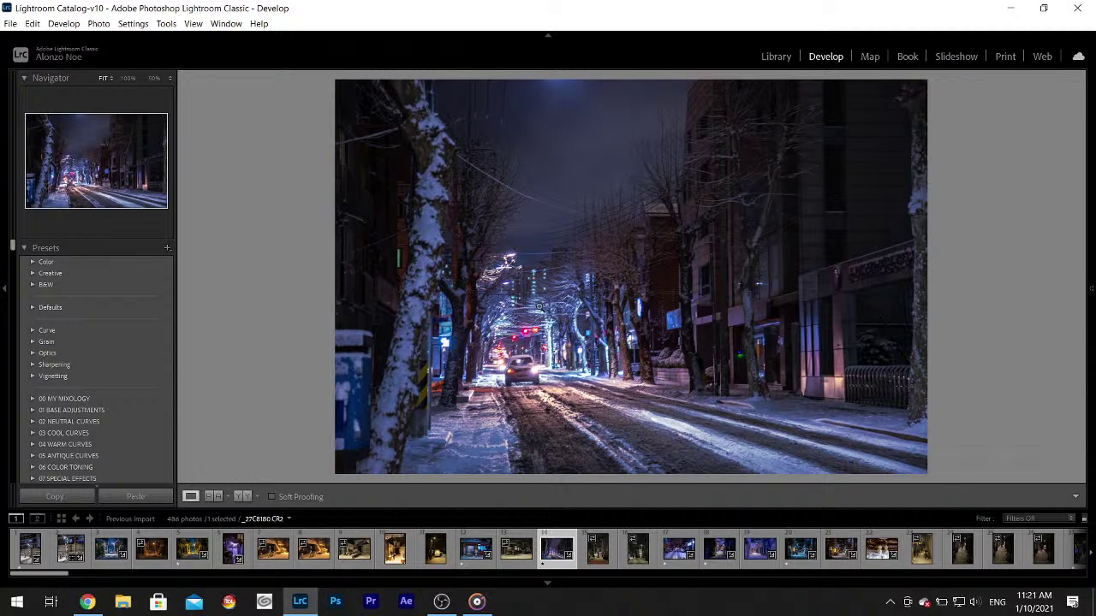
left_click(522, 334)
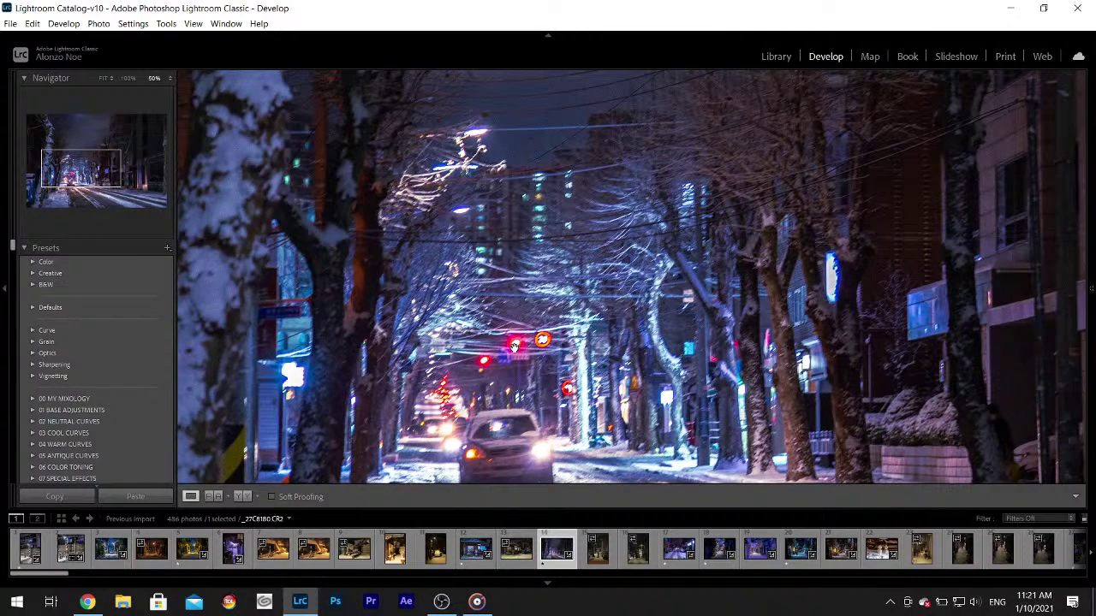
left_click(515, 347)
left_click(516, 348)
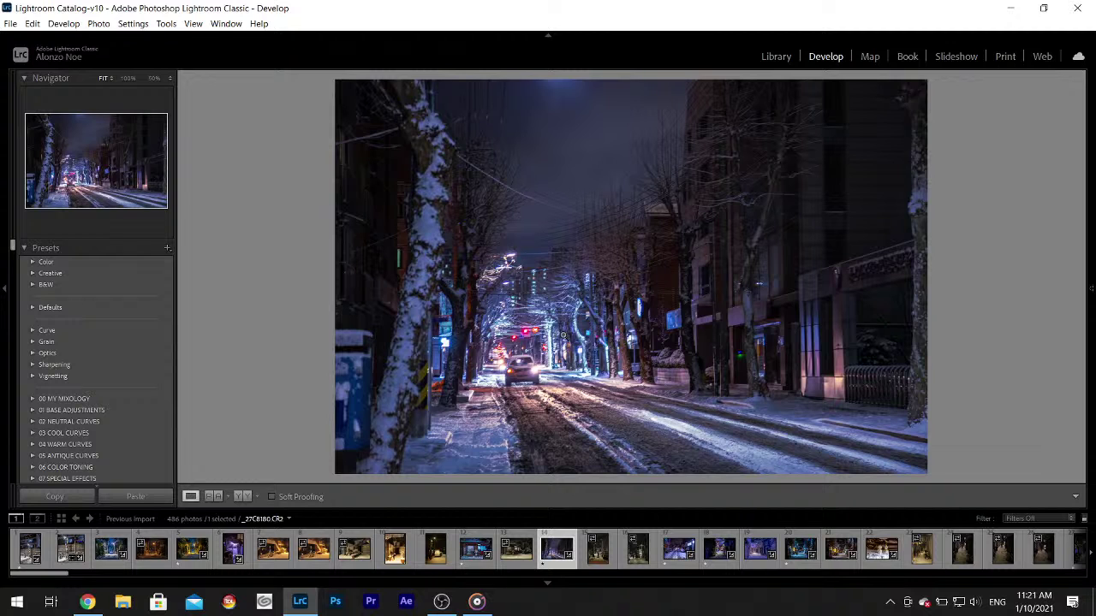
mouse_move(1092, 288)
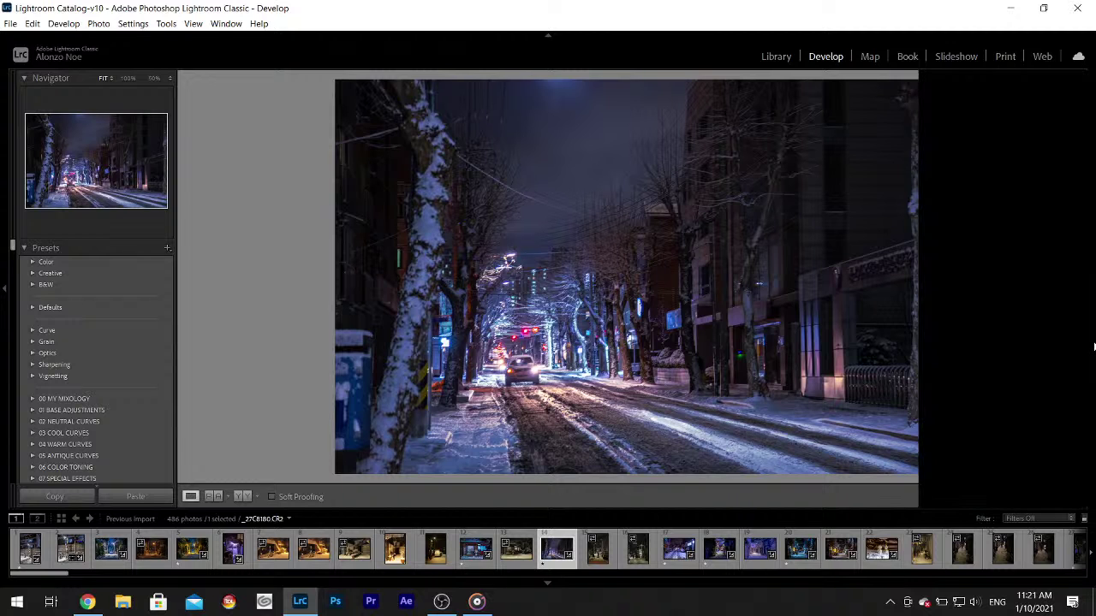
left_click(1039, 497)
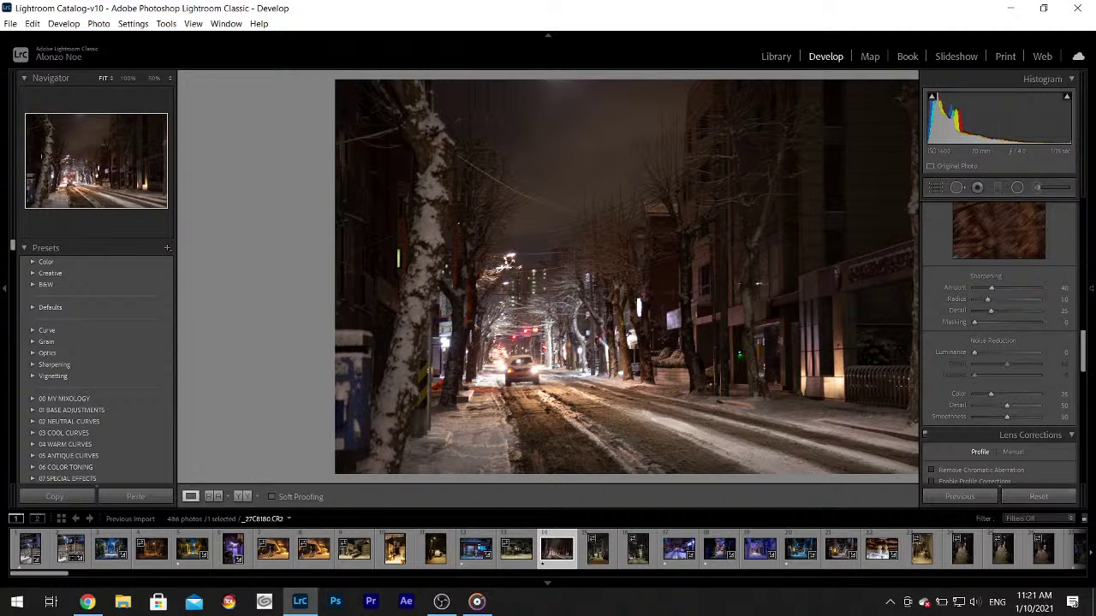
- Set the street photo's Highlights to -100, Shadows to +100 and Whites to +35, and sample its white balance from the snowy road
left_click_drag(1083, 359, 1083, 224)
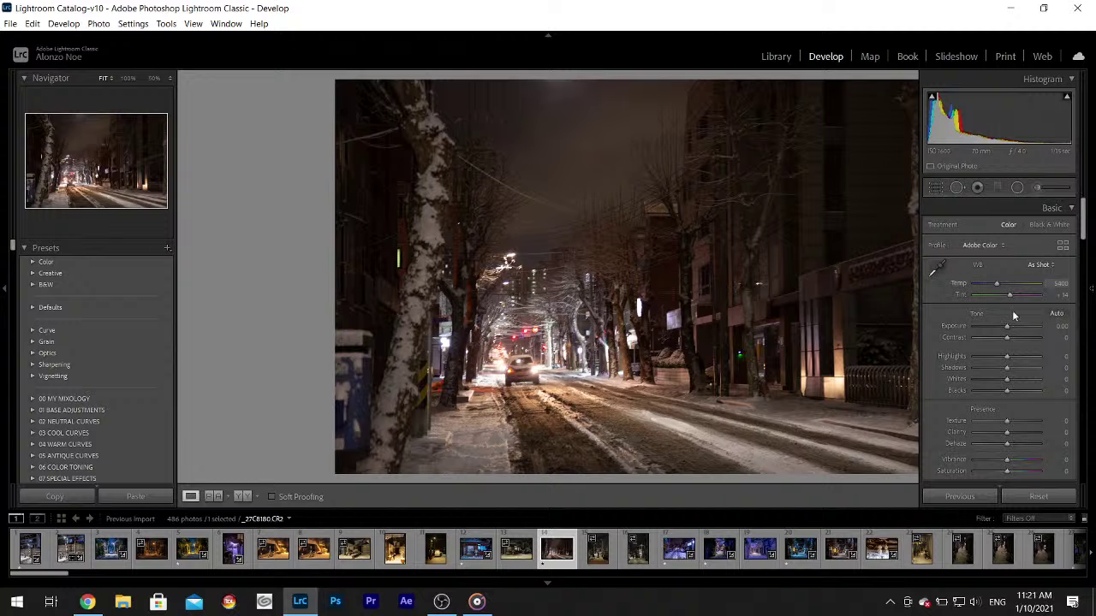
left_click_drag(991, 356, 1022, 383)
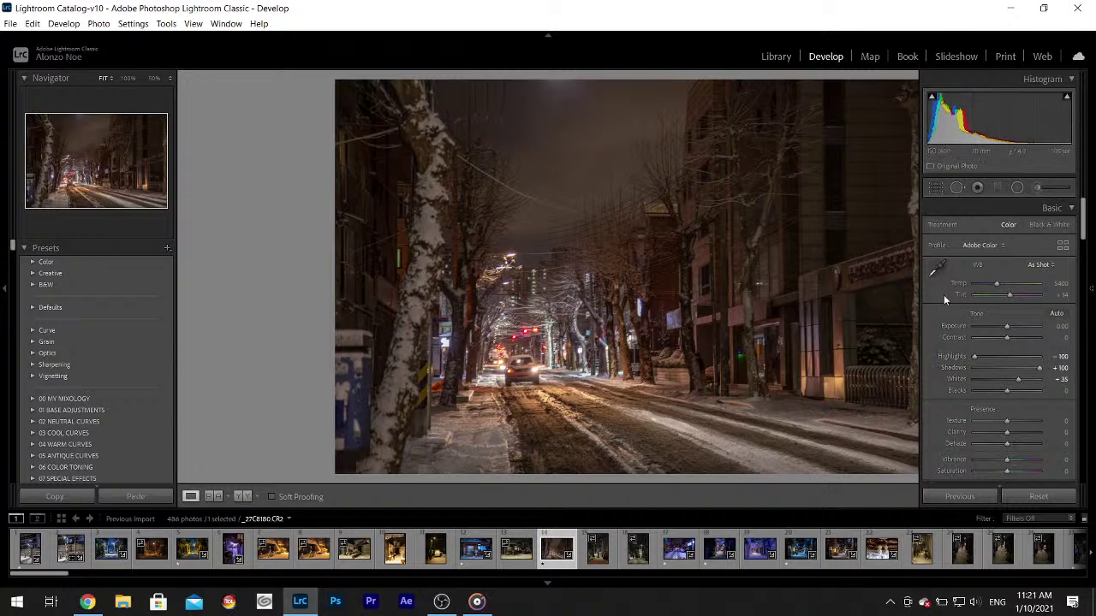
left_click(937, 268)
left_click(576, 392)
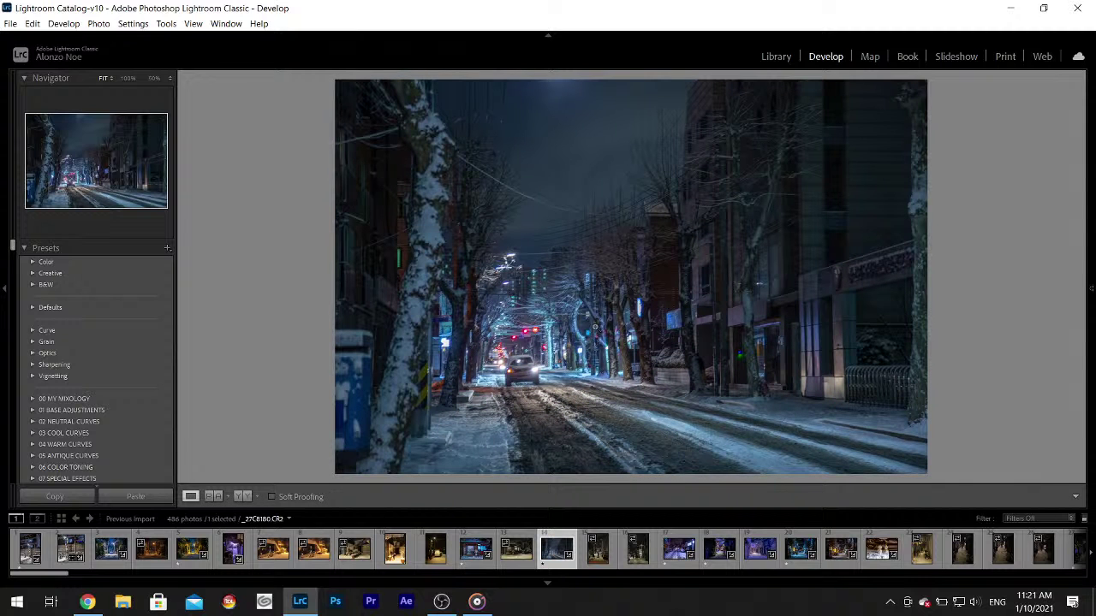
- Tint the red traffic lights above the street with an Adjustment Brush colored red at hue 0 and 100% saturation
left_click(638, 186)
left_click_drag(482, 323, 547, 317)
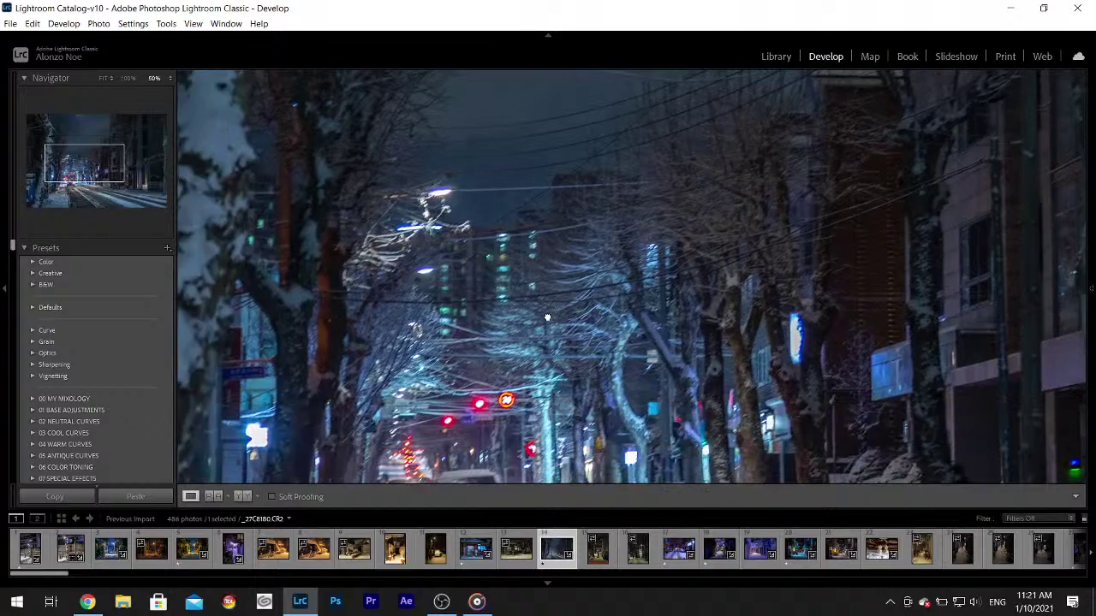
left_click_drag(574, 438, 544, 316)
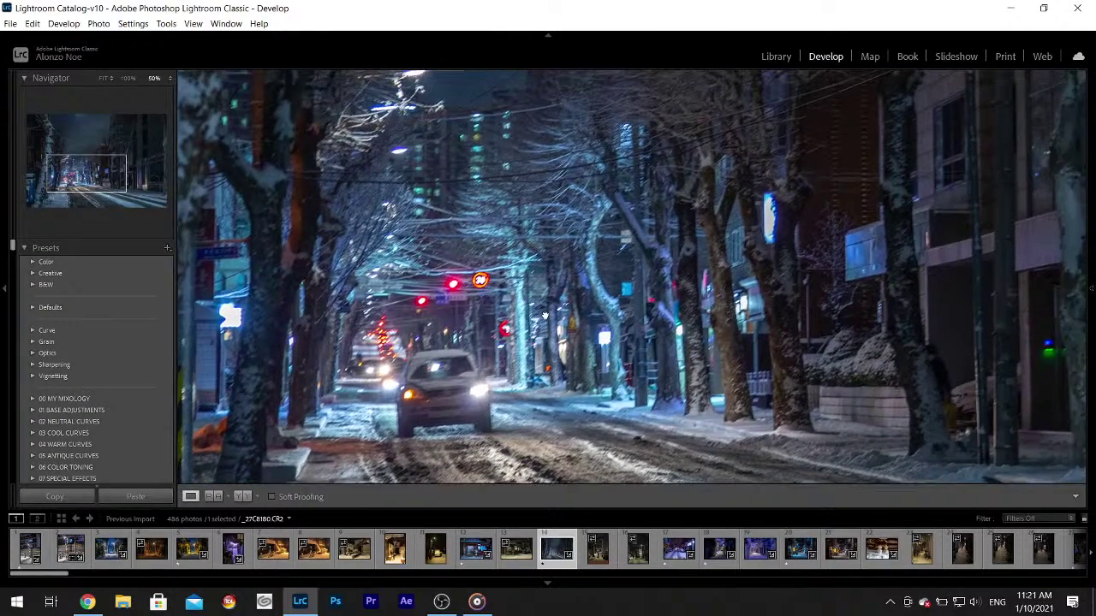
key("F8")
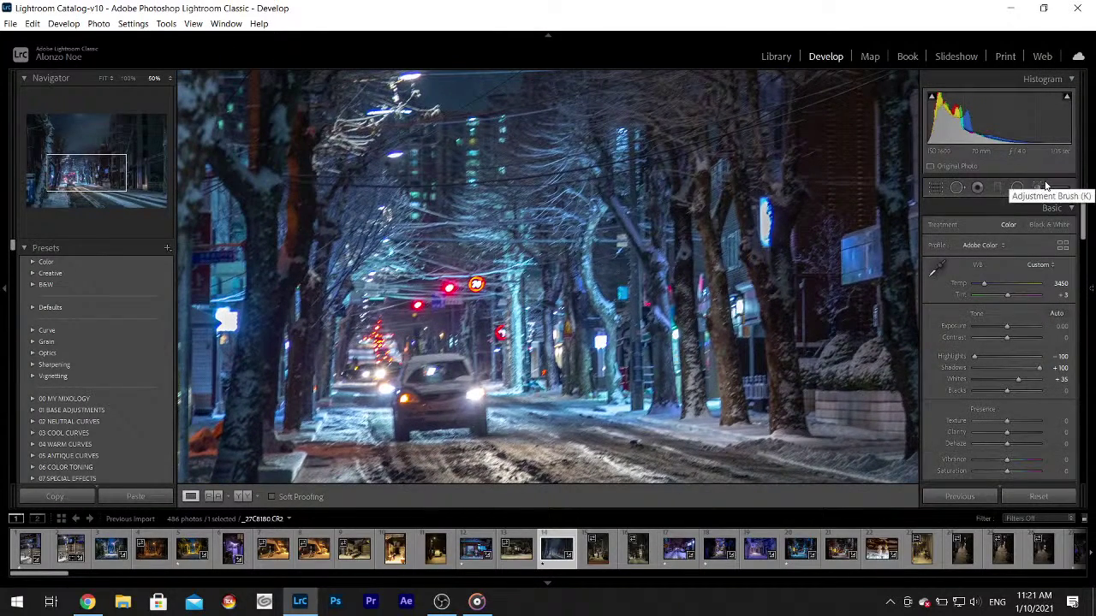
left_click(1049, 185)
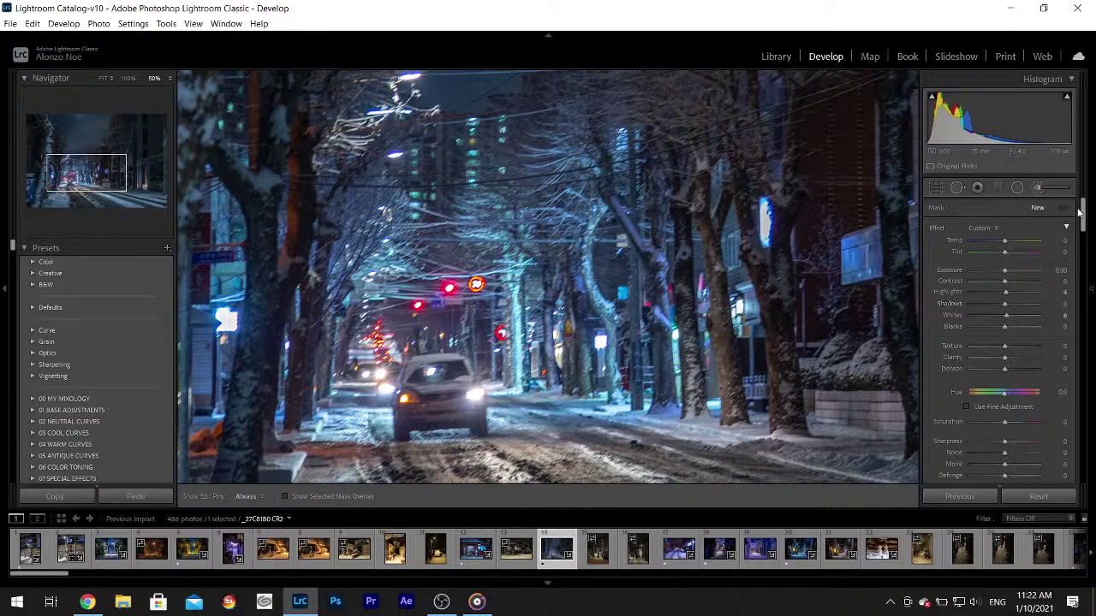
scroll(1034, 308, "down", 3)
left_click(1031, 329)
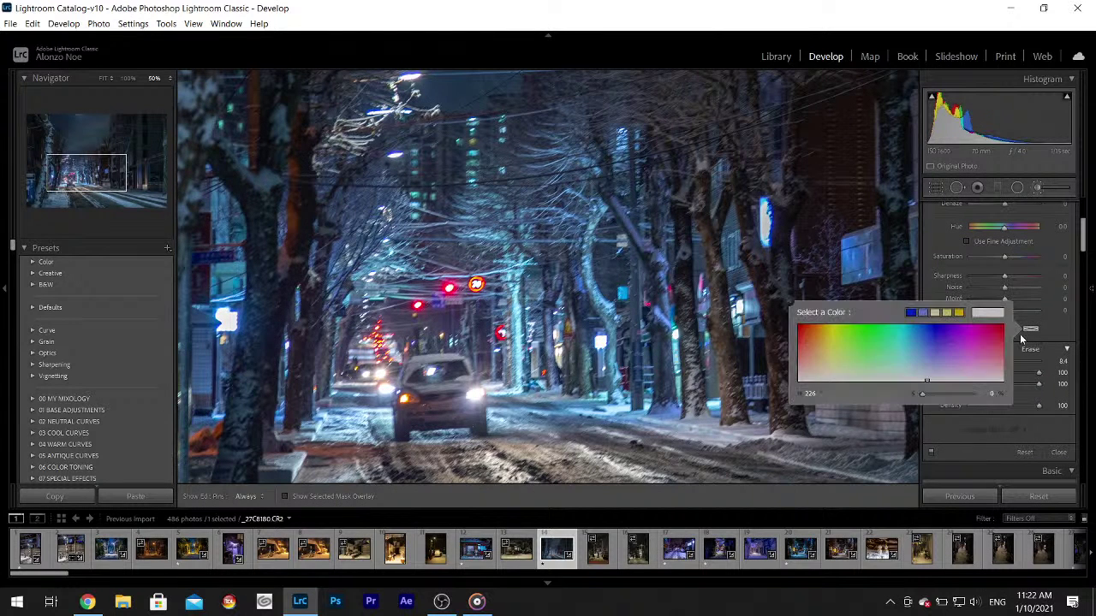
left_click(1010, 321)
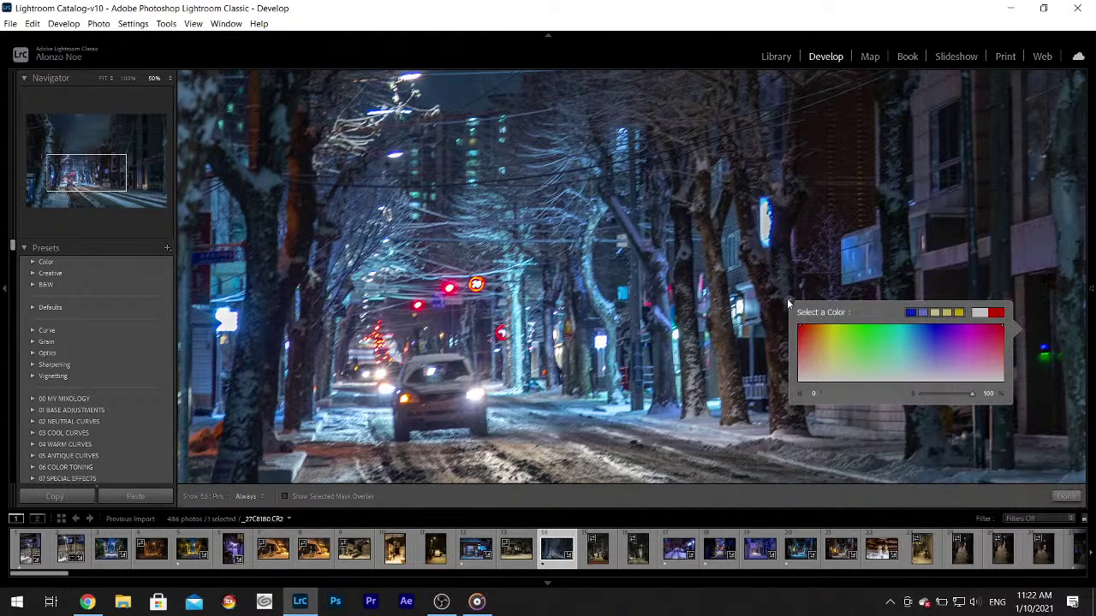
mouse_move(447, 287)
left_mouse_down()
mouse_move(424, 312)
mouse_move(418, 301)
left_mouse_up()
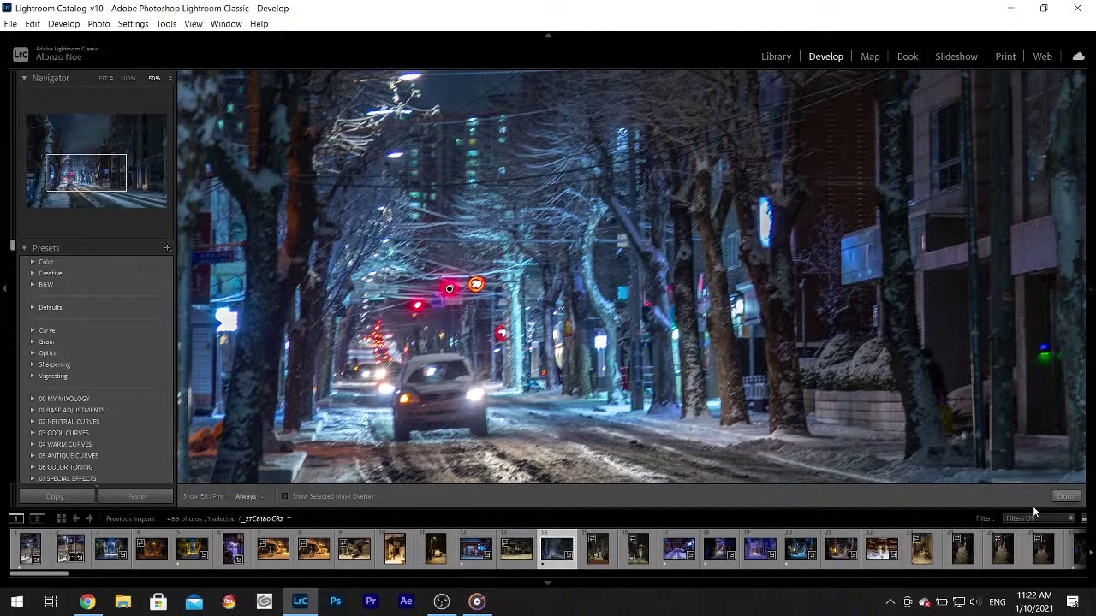
left_click(1064, 496)
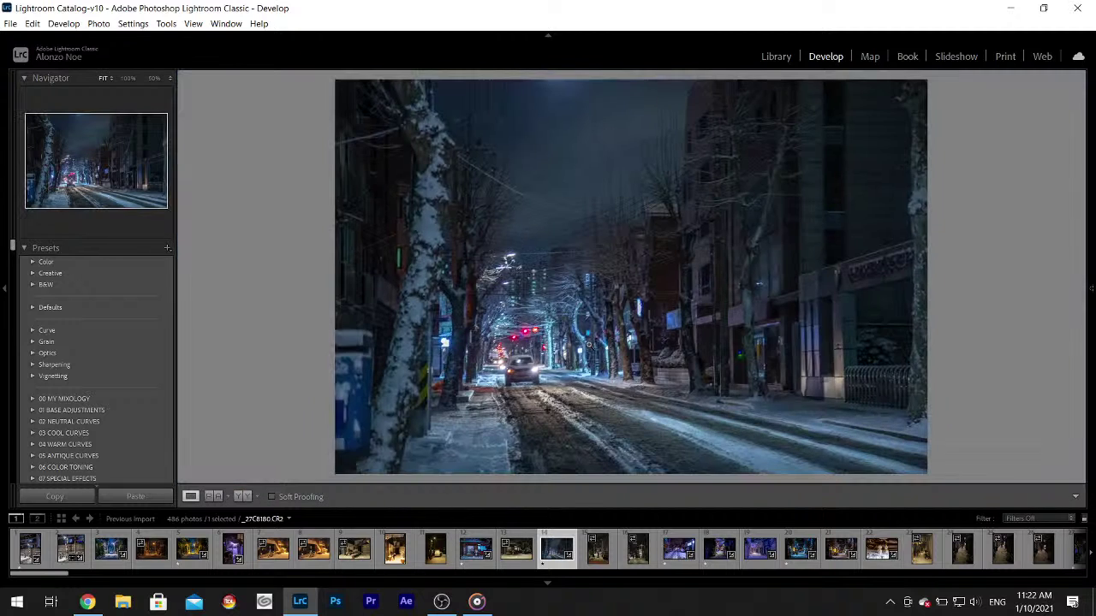
- Shift the street photo's shadows slightly toward teal with Color Grading
left_click(589, 345)
mouse_move(1091, 288)
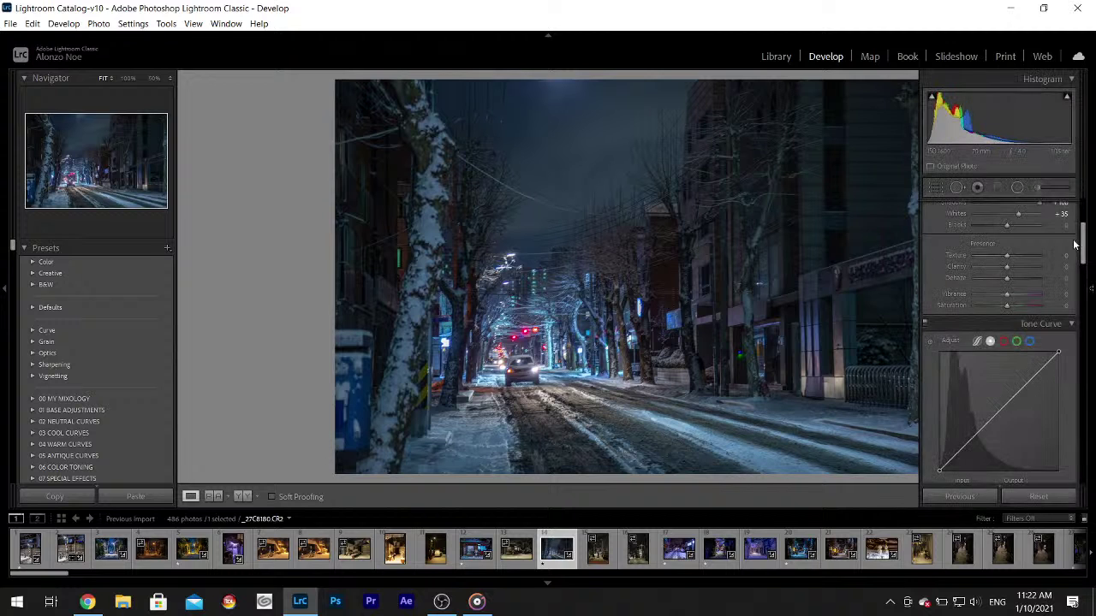
left_click_drag(1084, 246, 1086, 302)
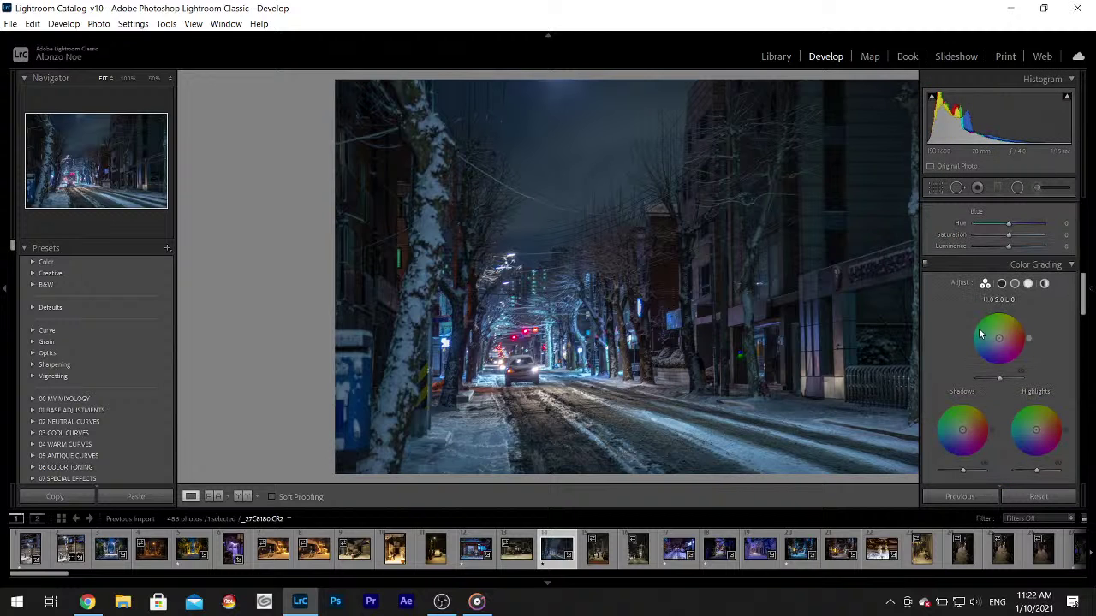
left_click_drag(963, 434, 956, 435)
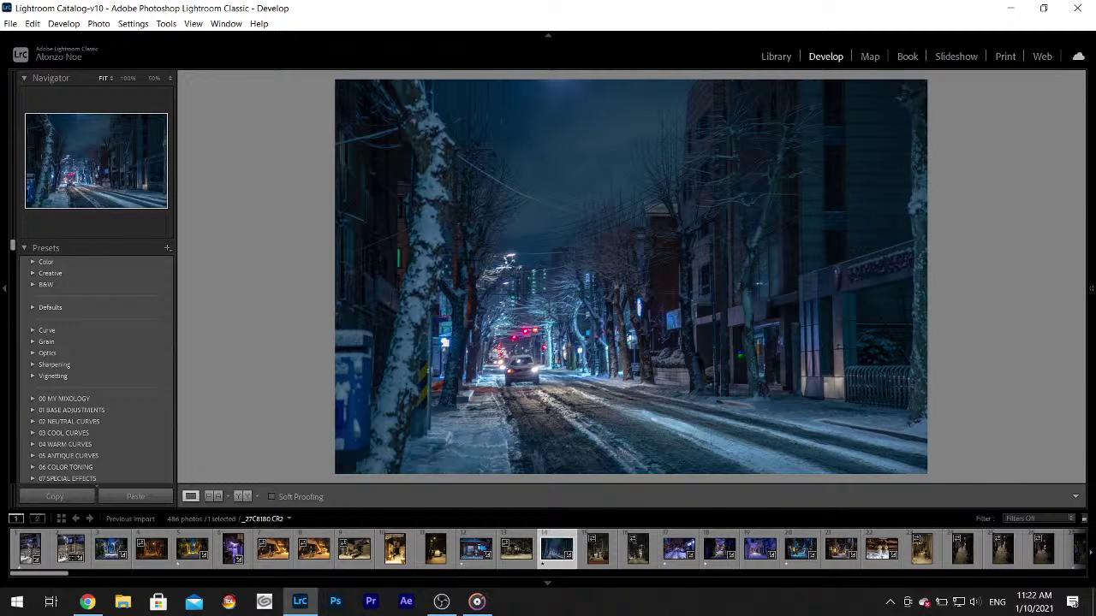
- Set the street photo's Texture and Clarity to +7 and Contrast to +11, with a post-crop vignette Amount of -7
mouse_move(1089, 284)
scroll(1049, 306, "up", 5)
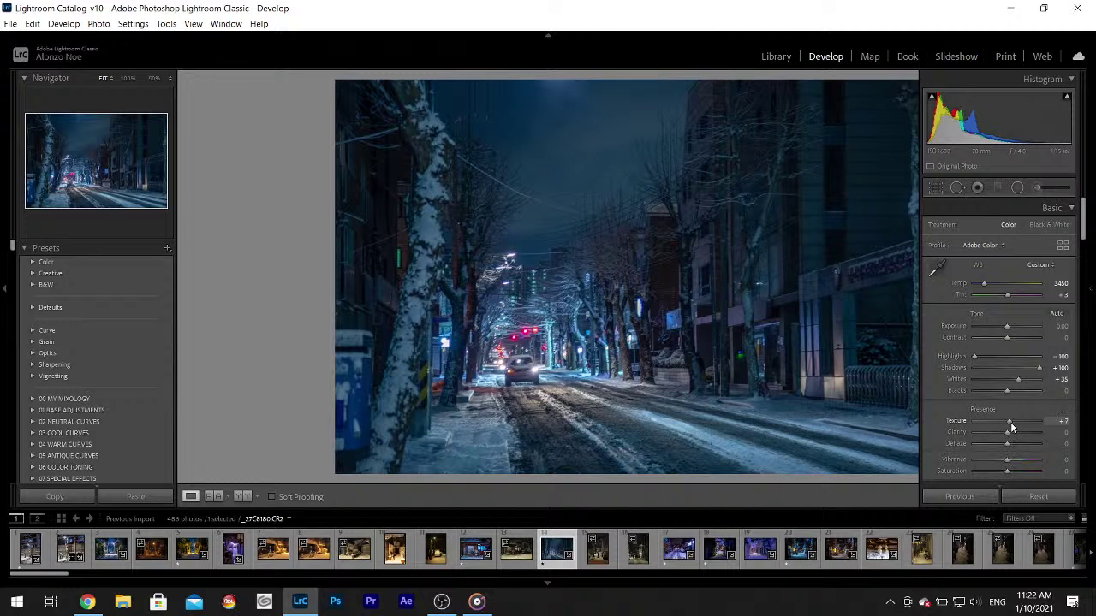
left_click_drag(1007, 433, 1010, 433)
left_click_drag(1005, 337, 1008, 337)
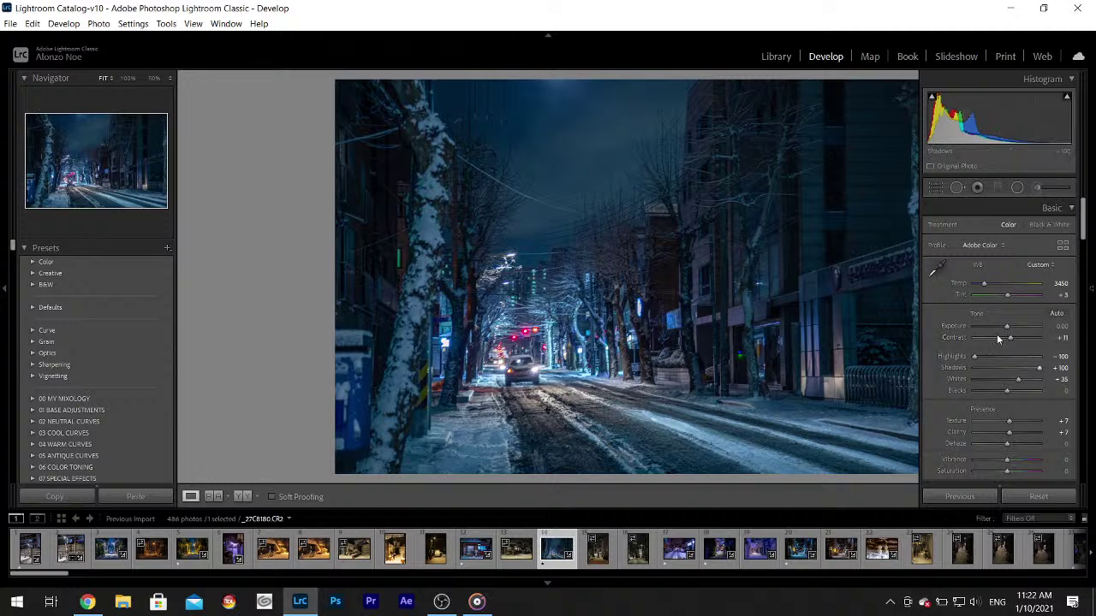
left_click_drag(1085, 221, 1069, 446)
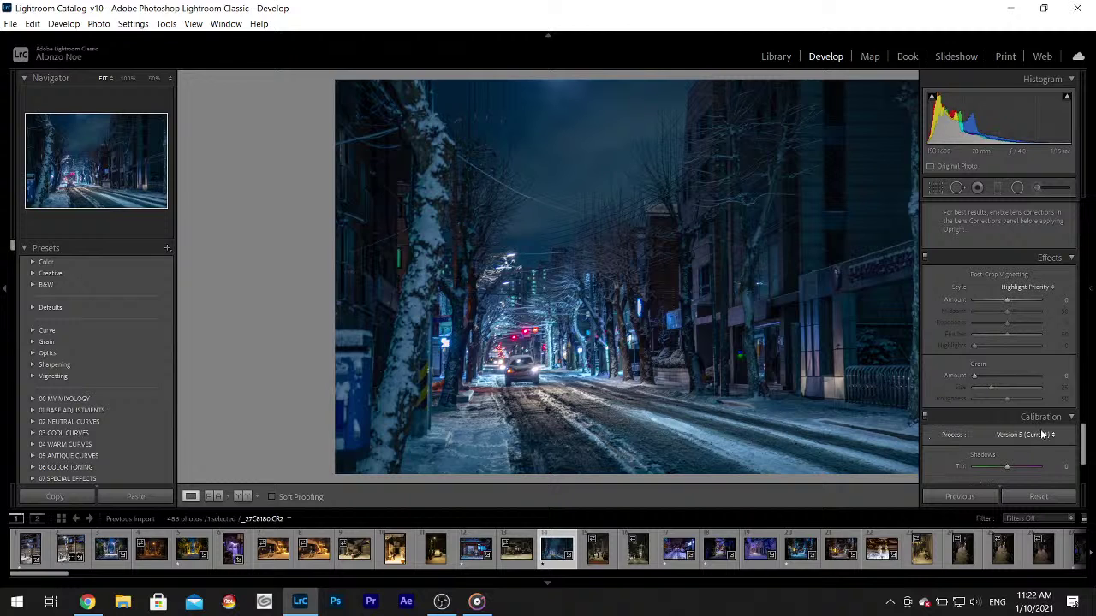
left_click_drag(1009, 296, 1007, 299)
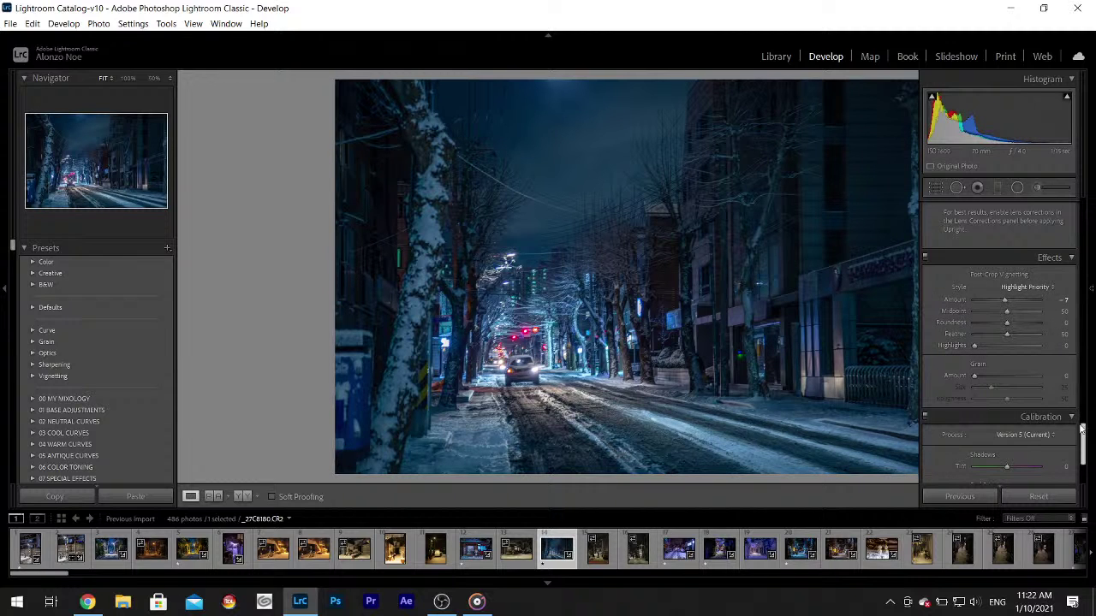
- Paint a new Adjustment Brush mask over the red lights behind the car and reduce its color tint to 0% saturation
left_click_drag(1082, 438, 1082, 201)
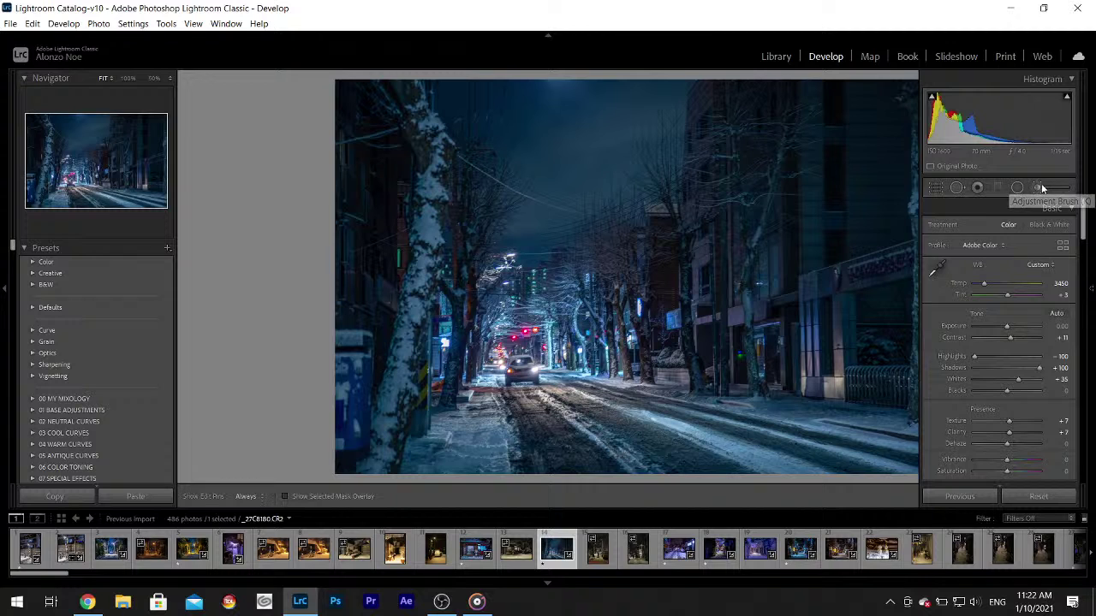
left_click(1038, 187)
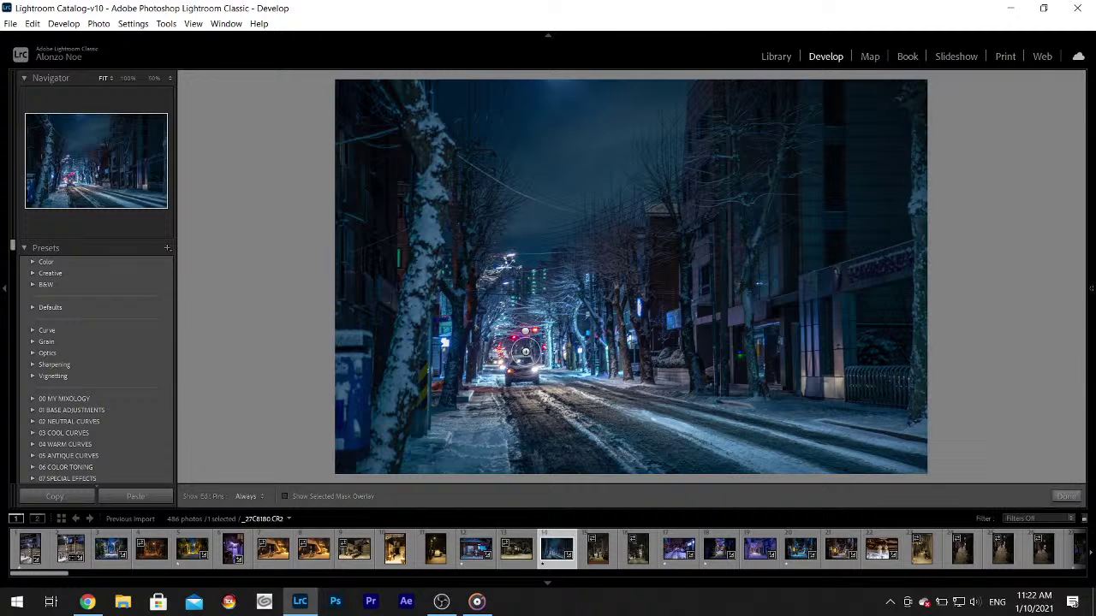
mouse_move(1089, 244)
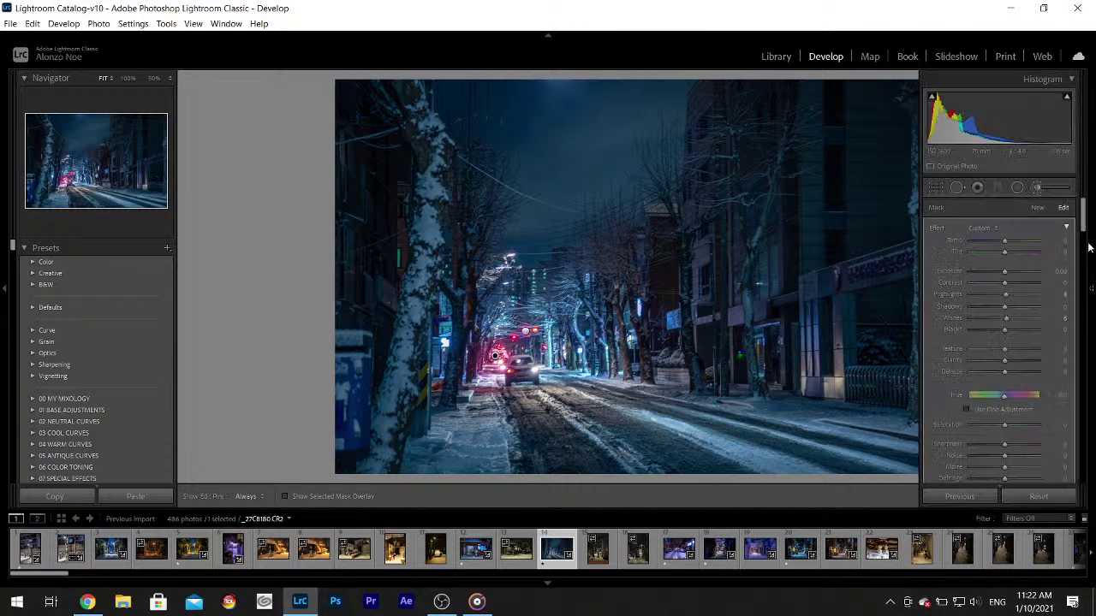
scroll(1085, 223, "down", 5)
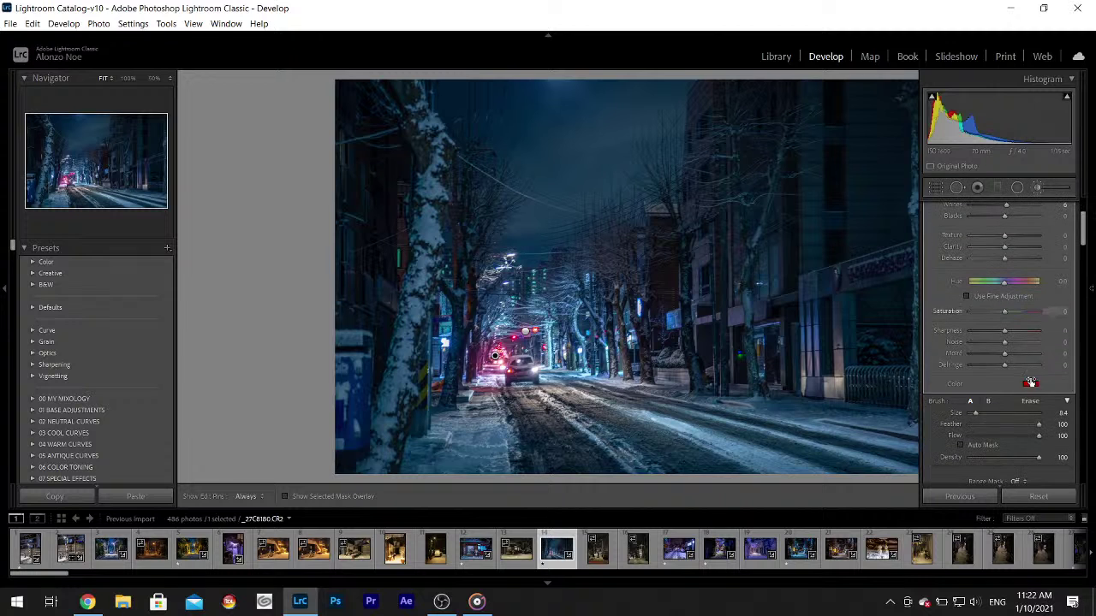
left_click(1027, 385)
left_click_drag(829, 426, 818, 437)
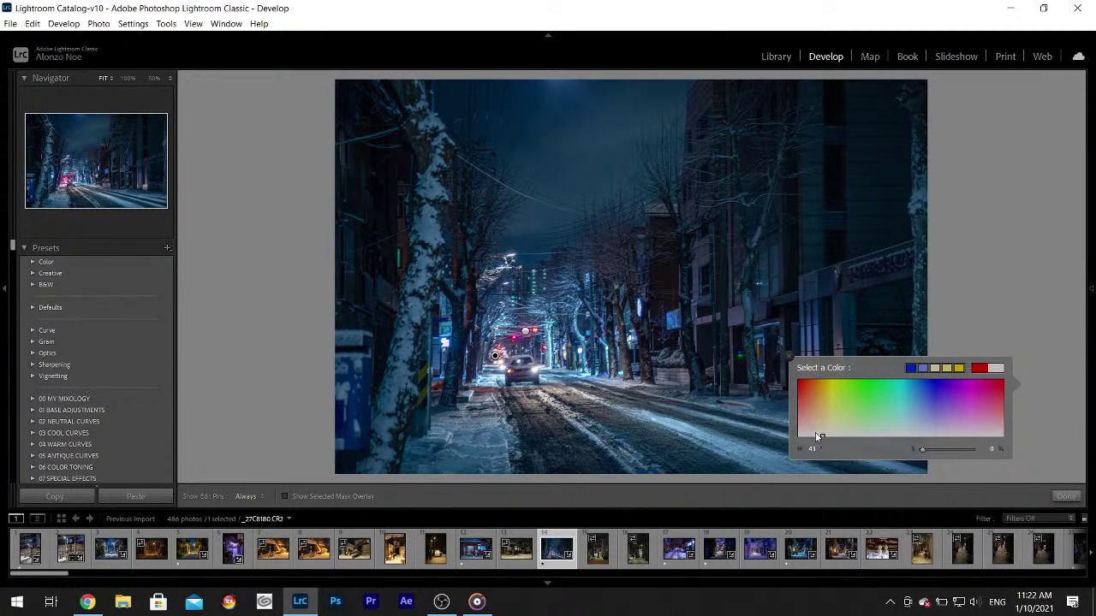
left_click(786, 356)
key("h")
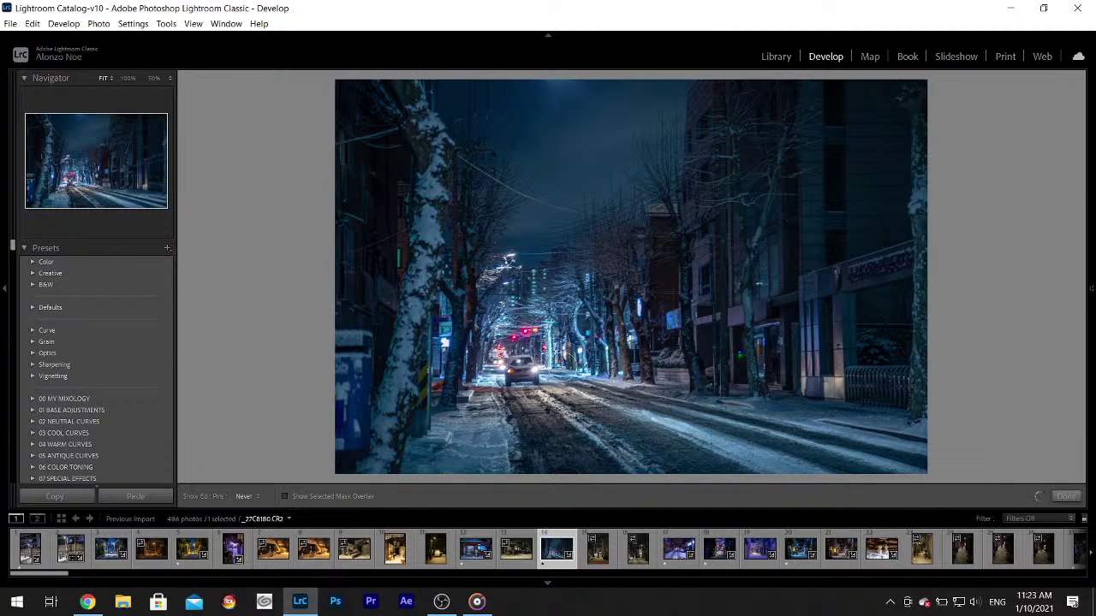
key("h")
left_click(1066, 497)
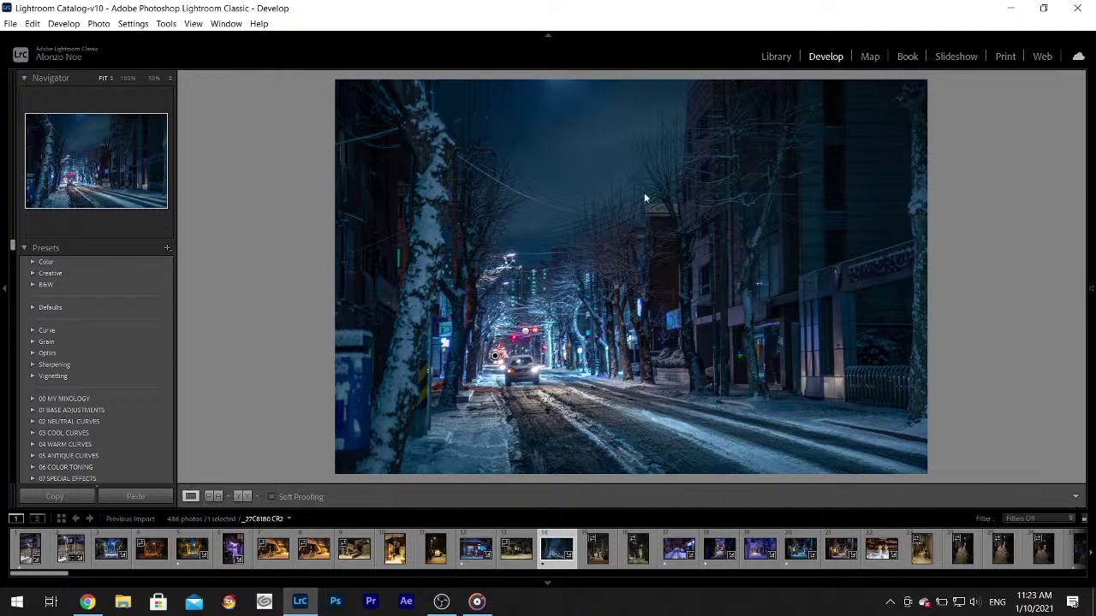
- Brush a mask along the road's tire track from the car to the foreground and reduce its color tint to 0% saturation
left_click(558, 83)
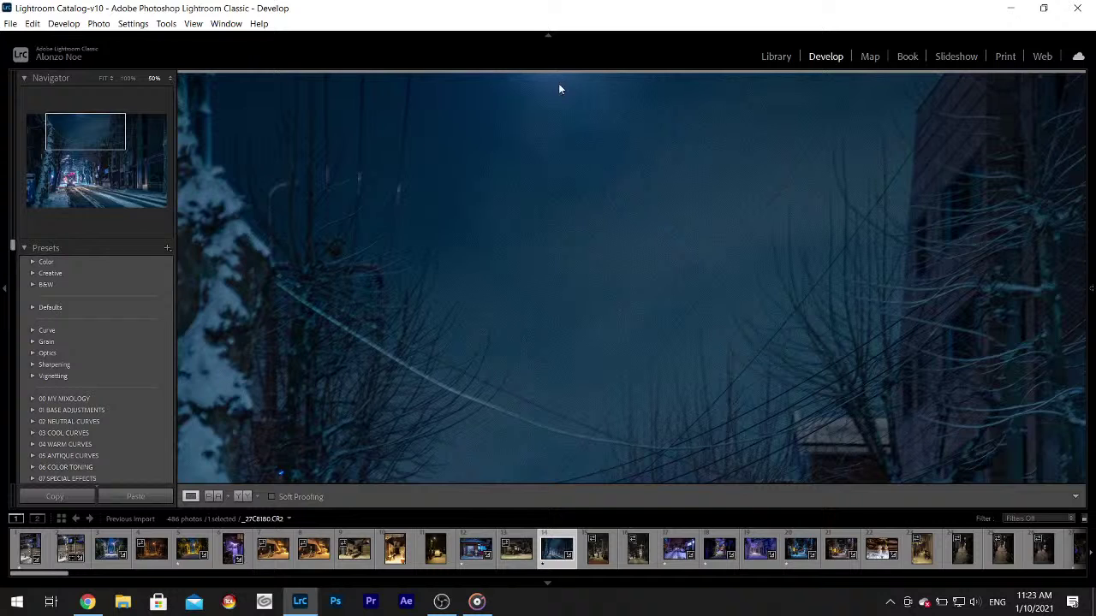
left_click(559, 89)
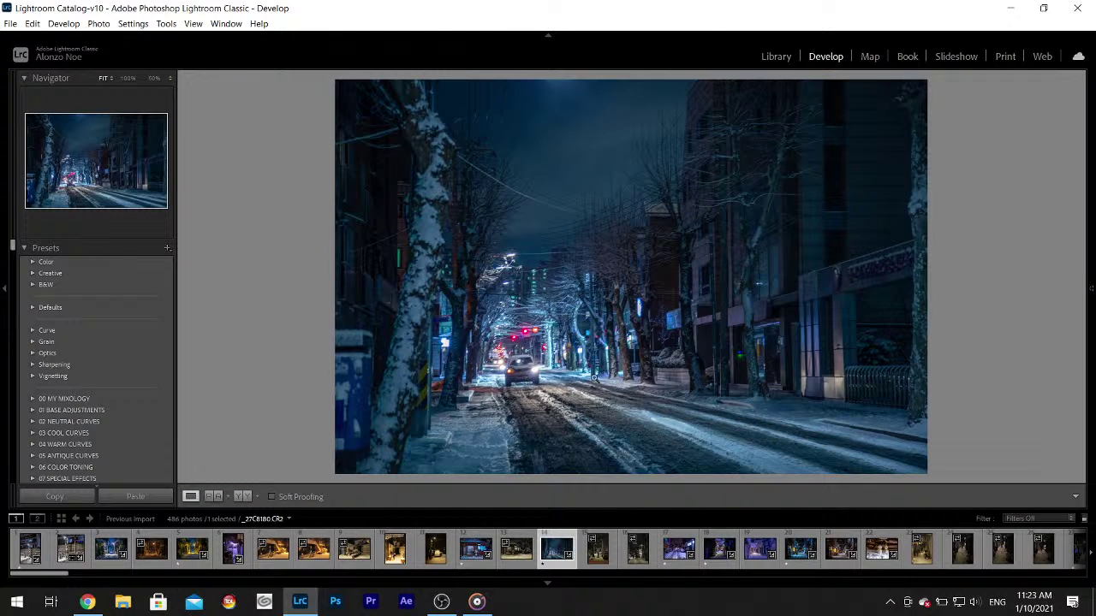
mouse_move(1091, 462)
left_click(1046, 187)
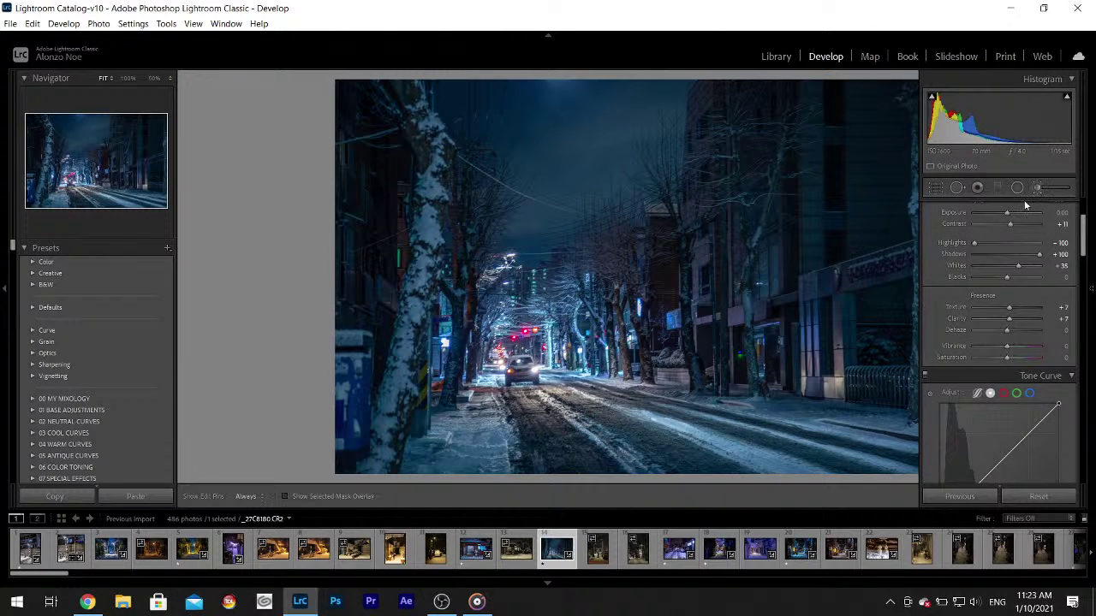
mouse_move(534, 392)
left_mouse_down()
mouse_move(570, 435)
mouse_move(660, 486)
left_mouse_up()
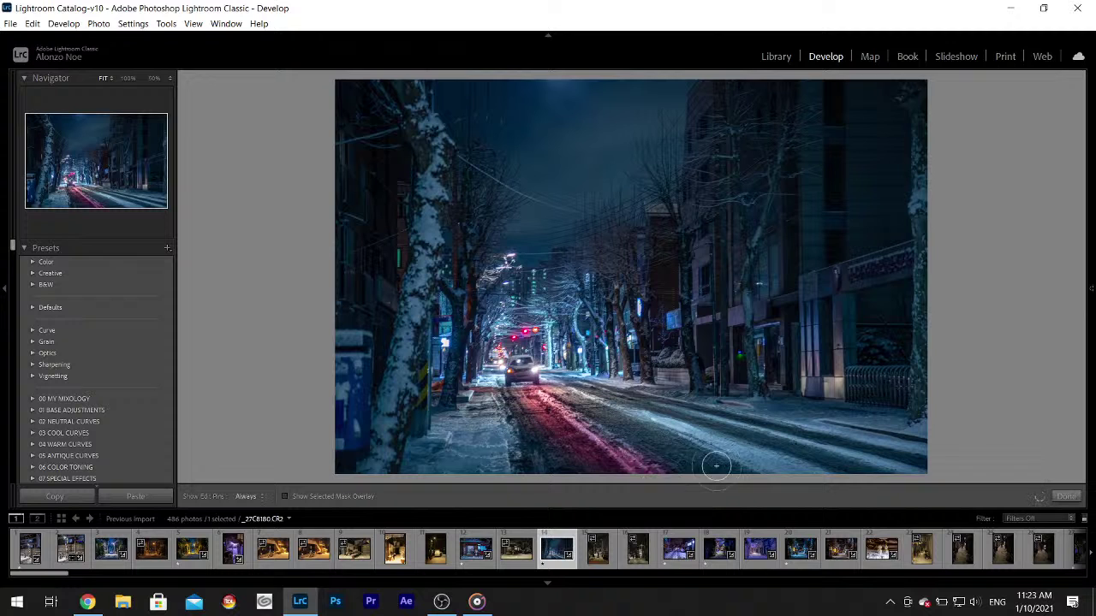
scroll(1087, 197, "down", 5)
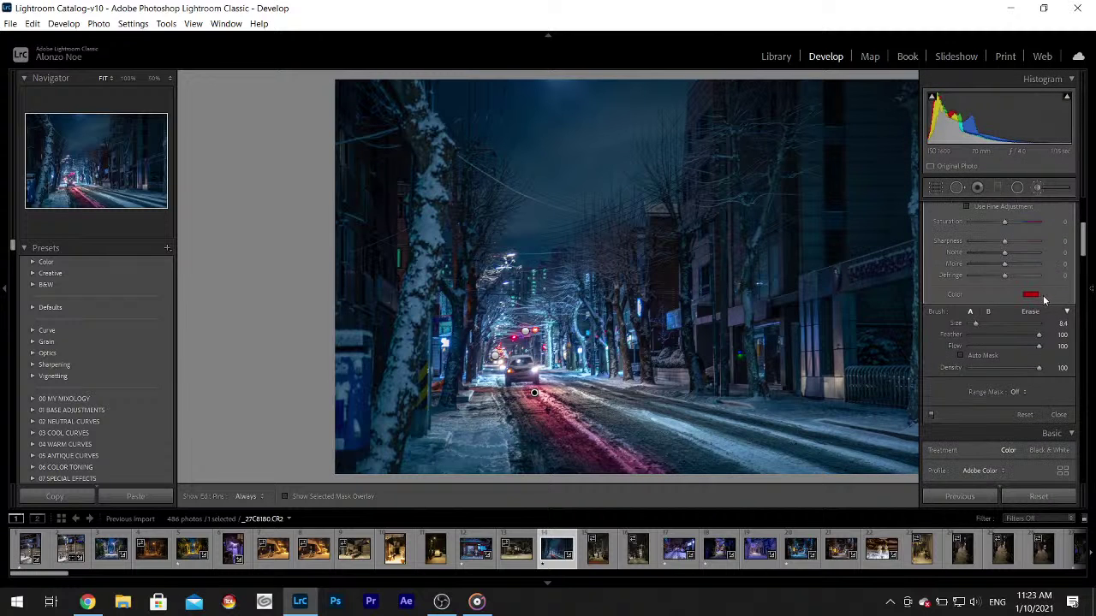
left_click(1033, 302)
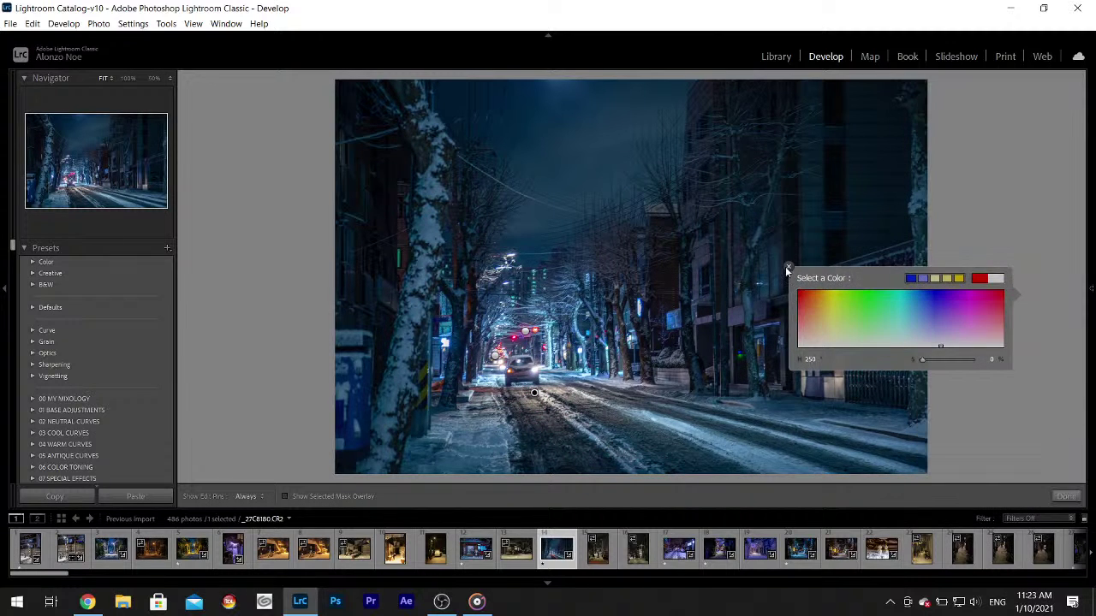
left_click(788, 266)
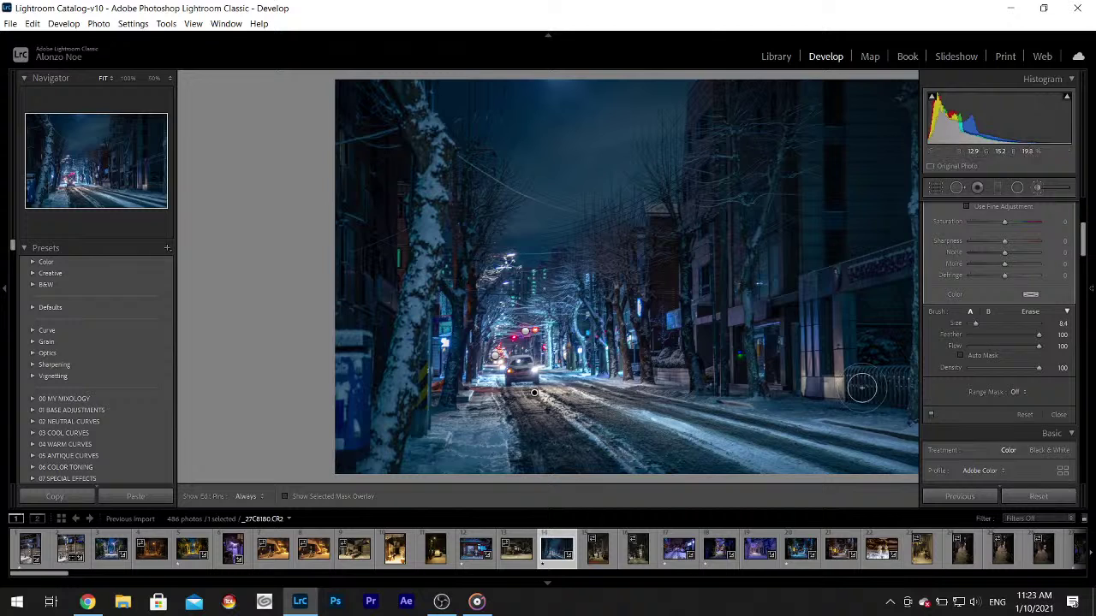
left_click(1066, 496)
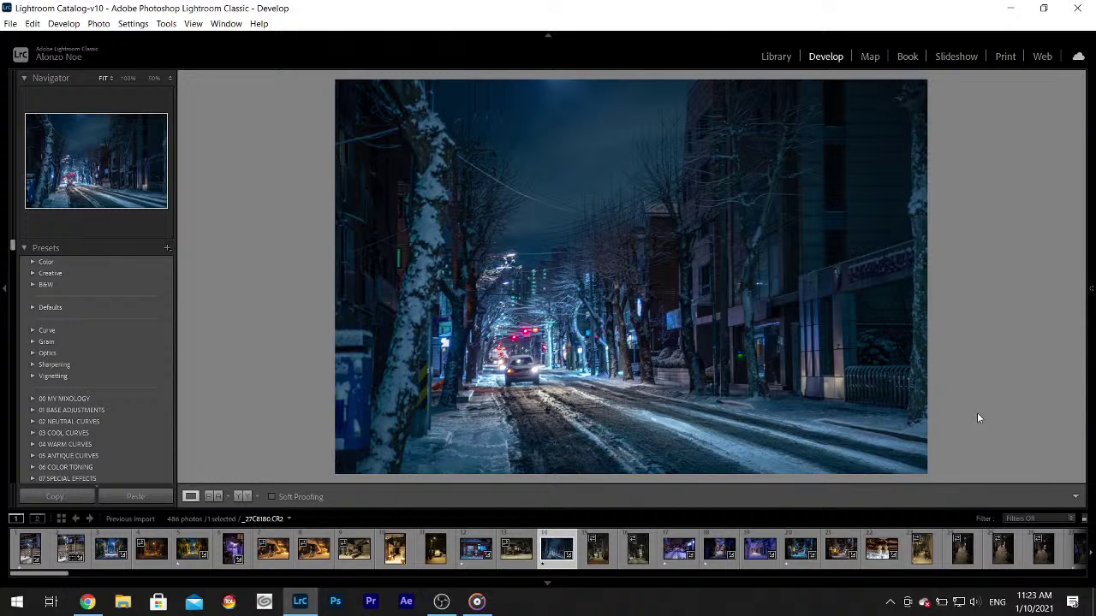
- Open the alley photo of two people shoveling snow and set Highlights to -100, Shadows to +100 and Whites to +61
left_click(605, 563)
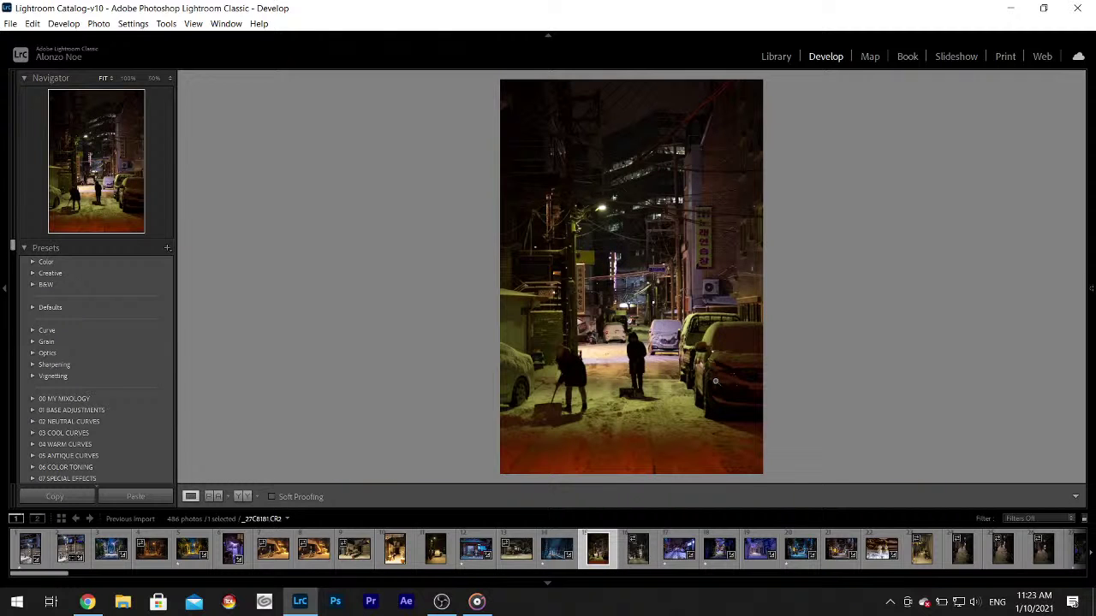
left_click_drag(572, 360, 541, 230)
left_click_drag(518, 287, 524, 308)
mouse_move(1091, 227)
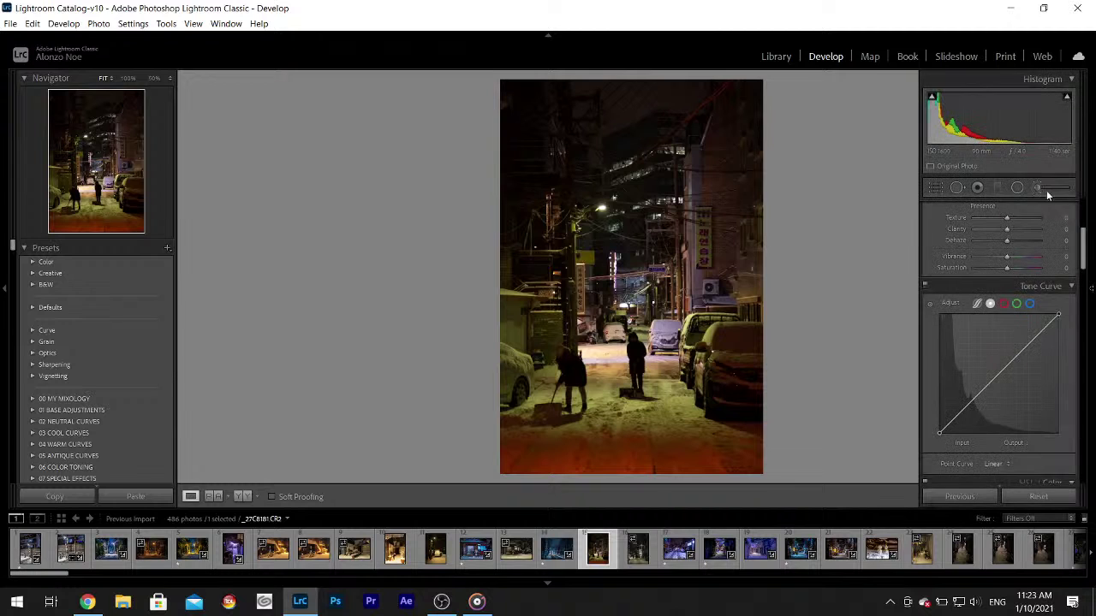
scroll(1082, 244, "up", 5)
left_click_drag(1007, 356, 1028, 381)
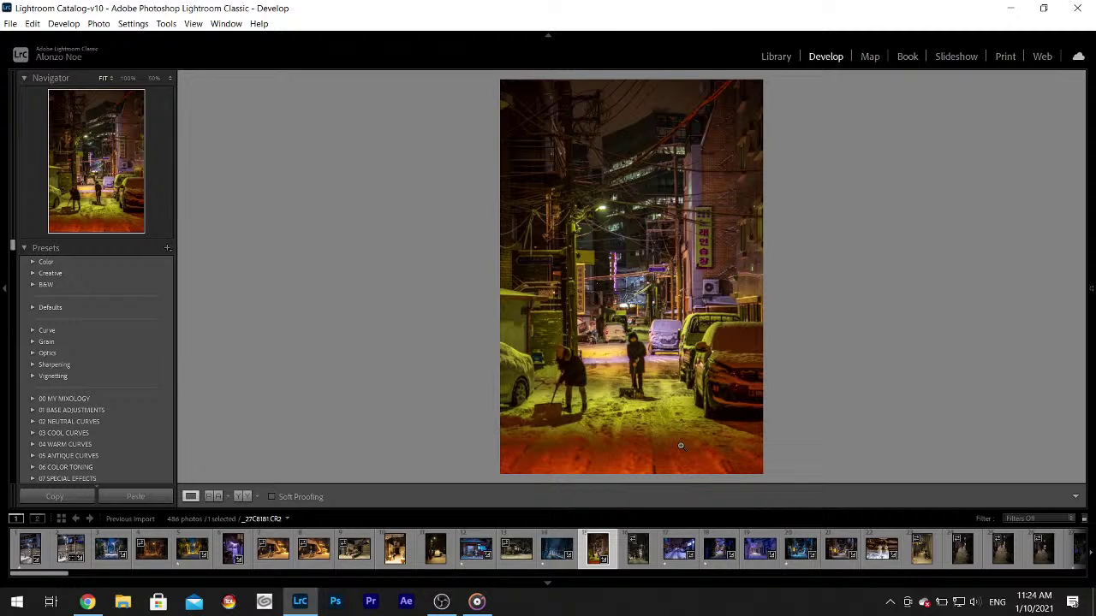
- Correct the alley photo's white balance by sampling the snow beside the standing shoveler as the neutral target
mouse_move(1091, 288)
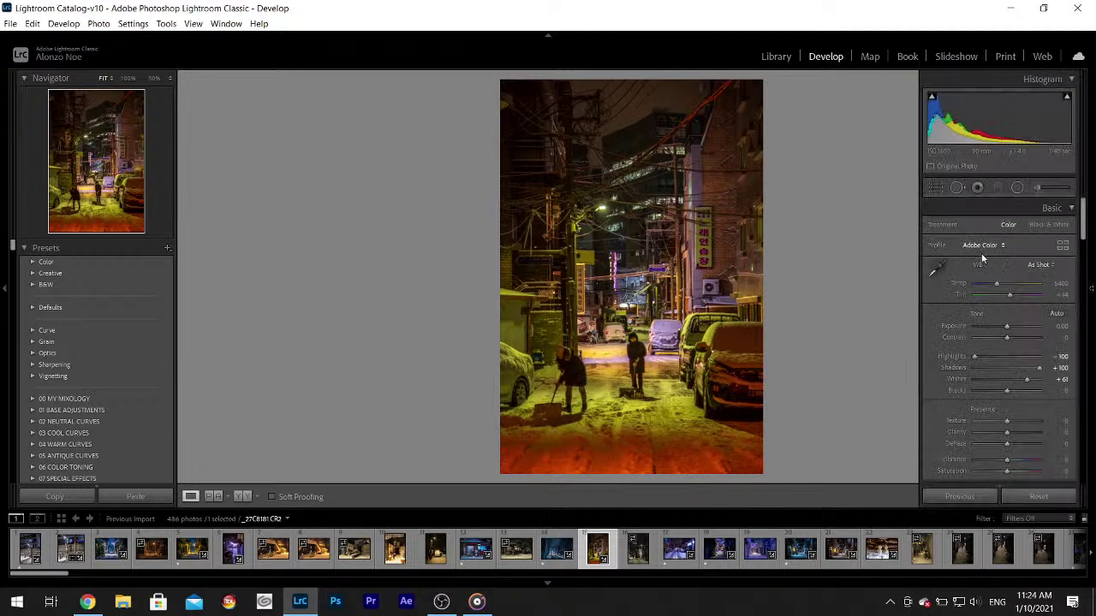
left_click(936, 267)
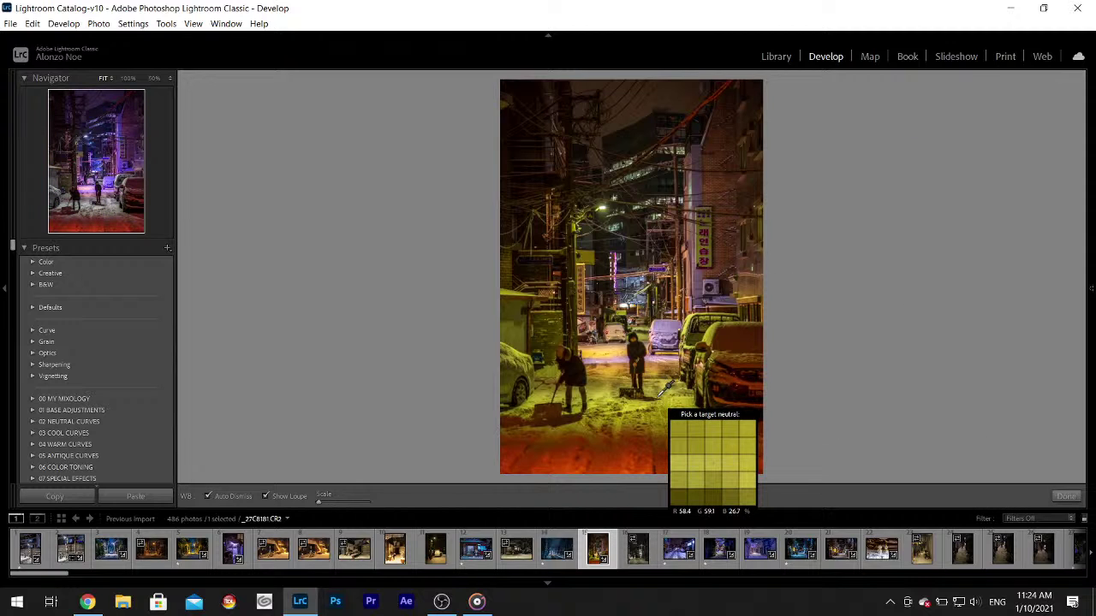
left_click(657, 397)
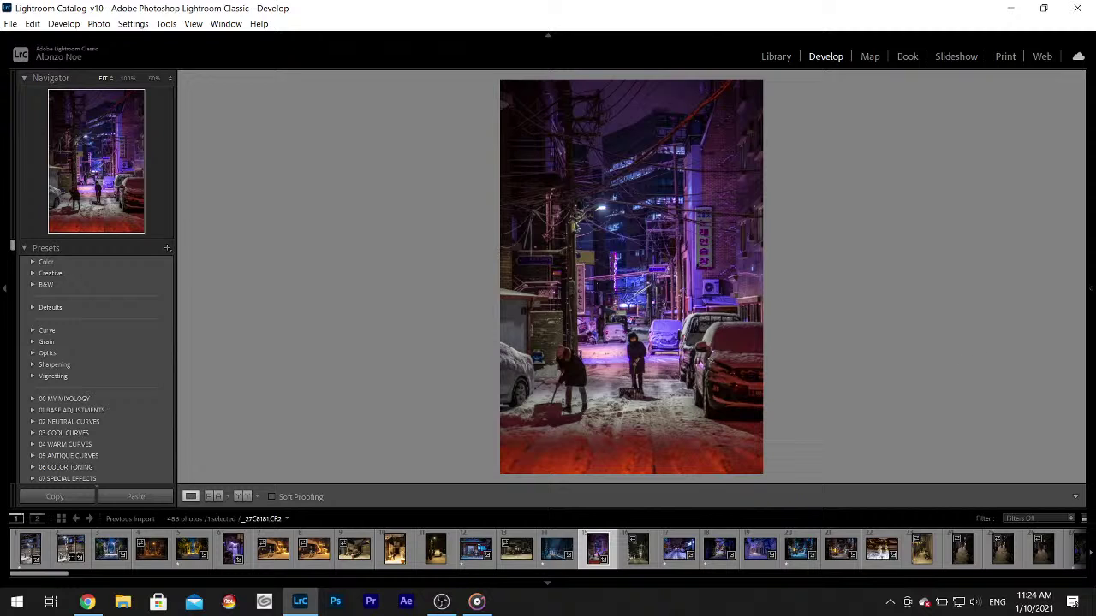
mouse_move(1085, 233)
scroll(1084, 208, "down", 5)
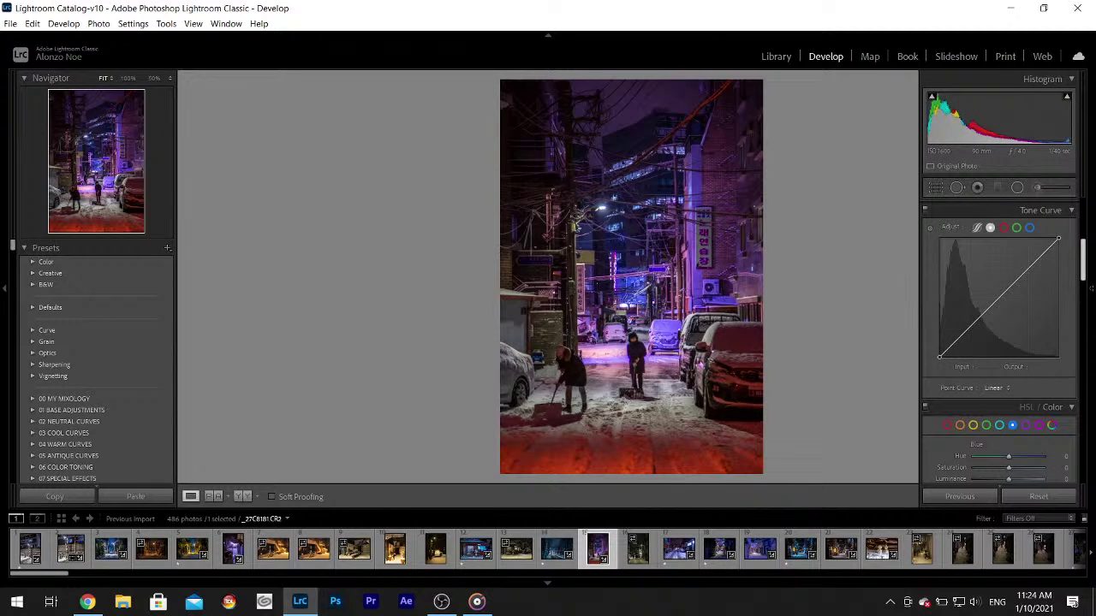
scroll(999, 342, "up", 5)
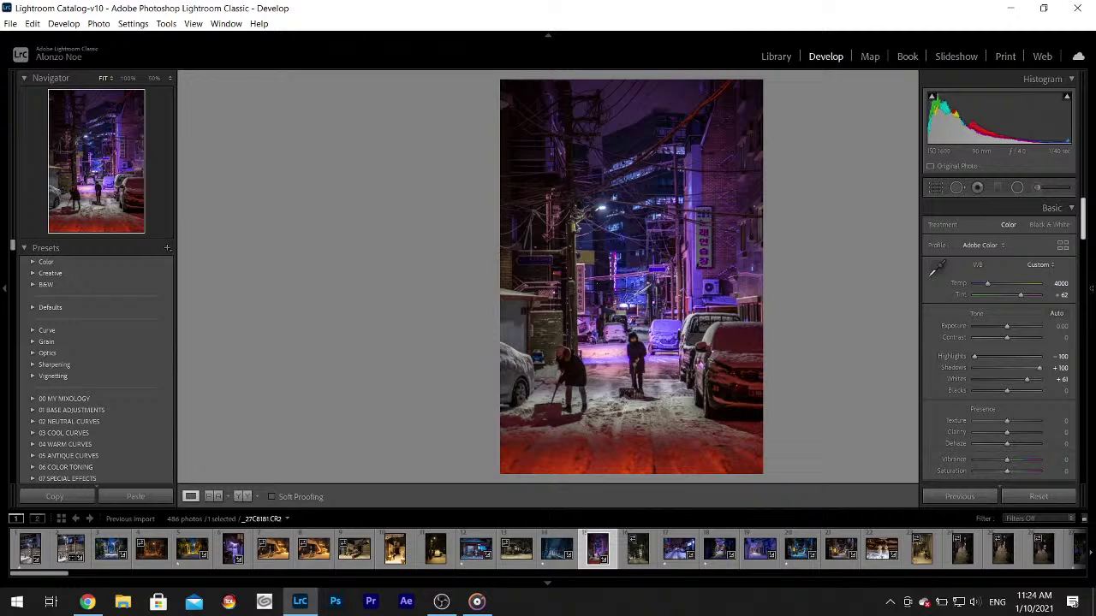
- Shift the Purple hue of the alley photo slightly toward blue in the HSL color adjustments
scroll(999, 342, "down", 3)
scroll(1089, 270, "down", 3)
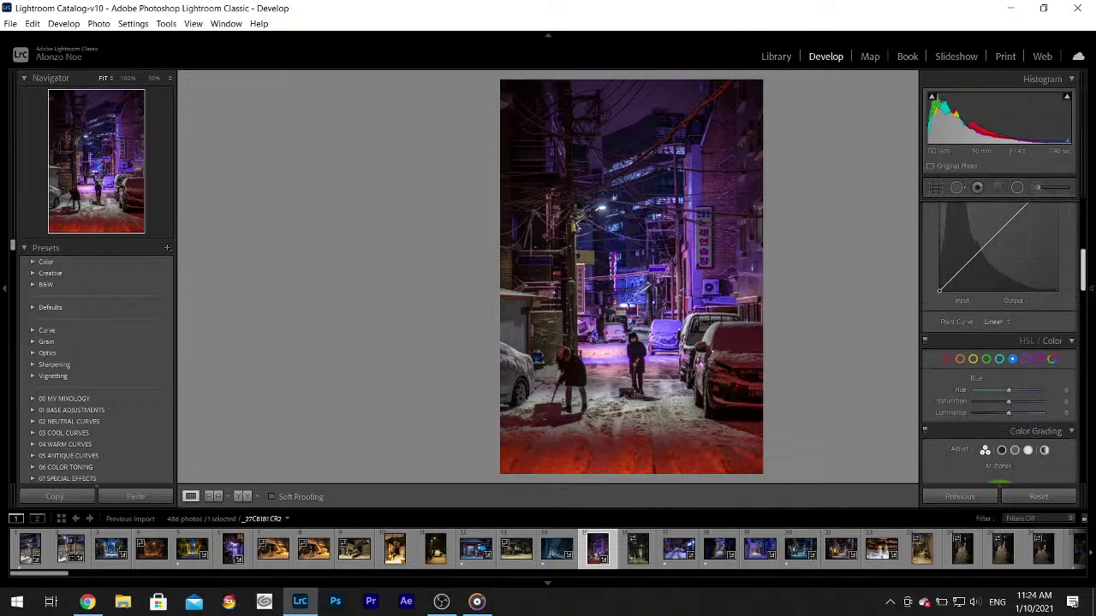
left_click(1027, 321)
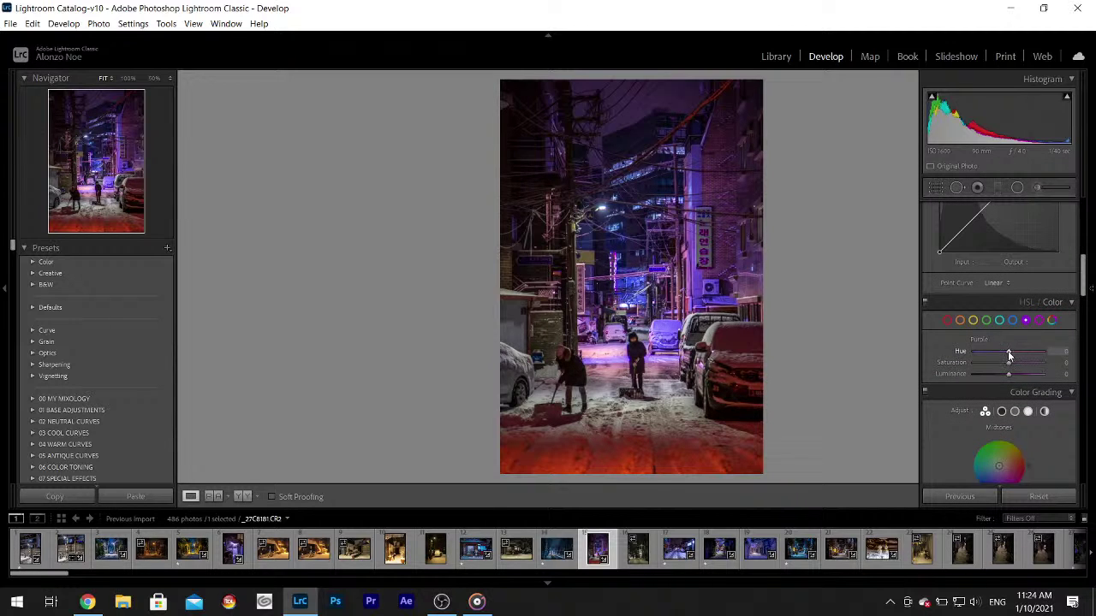
mouse_move(1009, 351)
left_mouse_down()
mouse_move(992, 351)
mouse_move(1029, 352)
mouse_move(1007, 354)
left_mouse_up()
left_click_drag(1081, 272, 1082, 302)
mouse_move(1004, 314)
left_mouse_down()
mouse_move(987, 313)
mouse_move(1003, 323)
mouse_move(998, 295)
left_mouse_up()
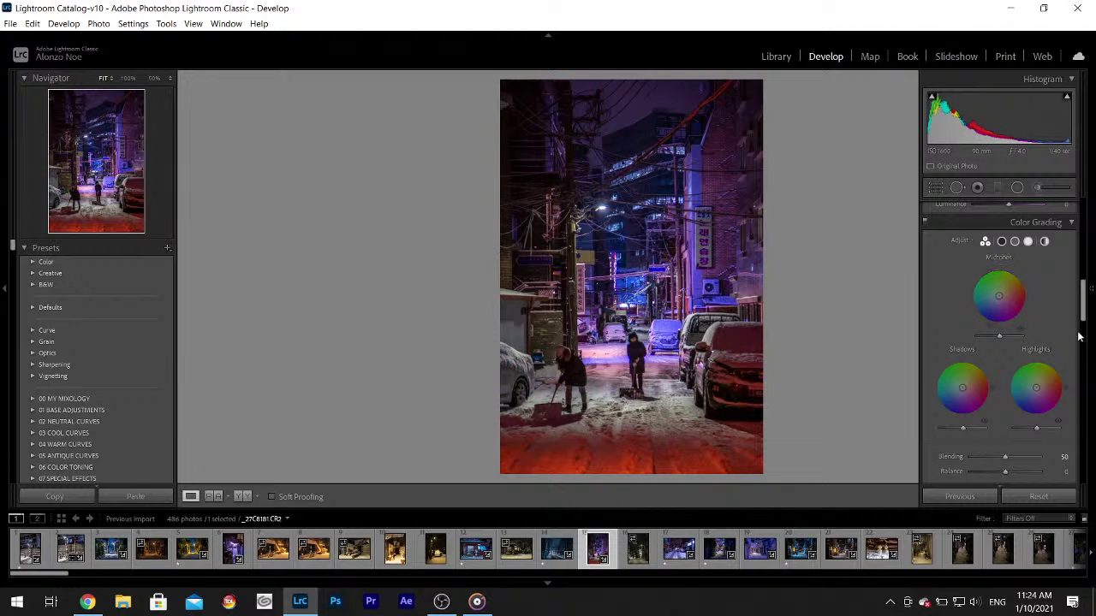
left_click_drag(1083, 304, 1083, 219)
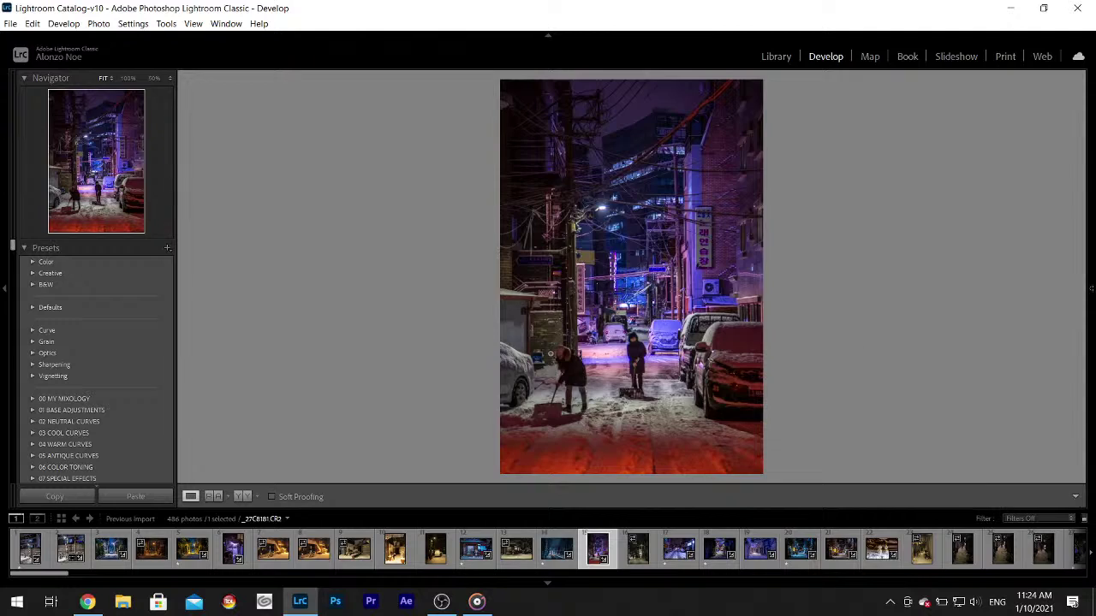
- Try cropping the alley photo to a narrow vertical strip around the standing shoveler and the buildings behind
left_click(566, 358)
left_click_drag(563, 361, 588, 275)
left_click(935, 187)
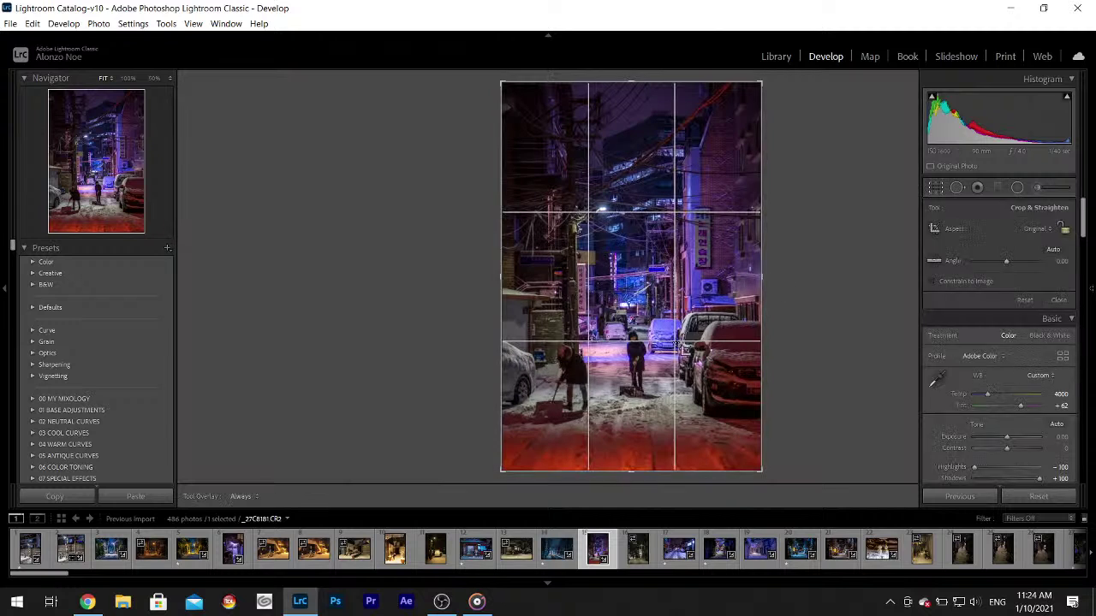
left_click_drag(506, 437, 521, 437)
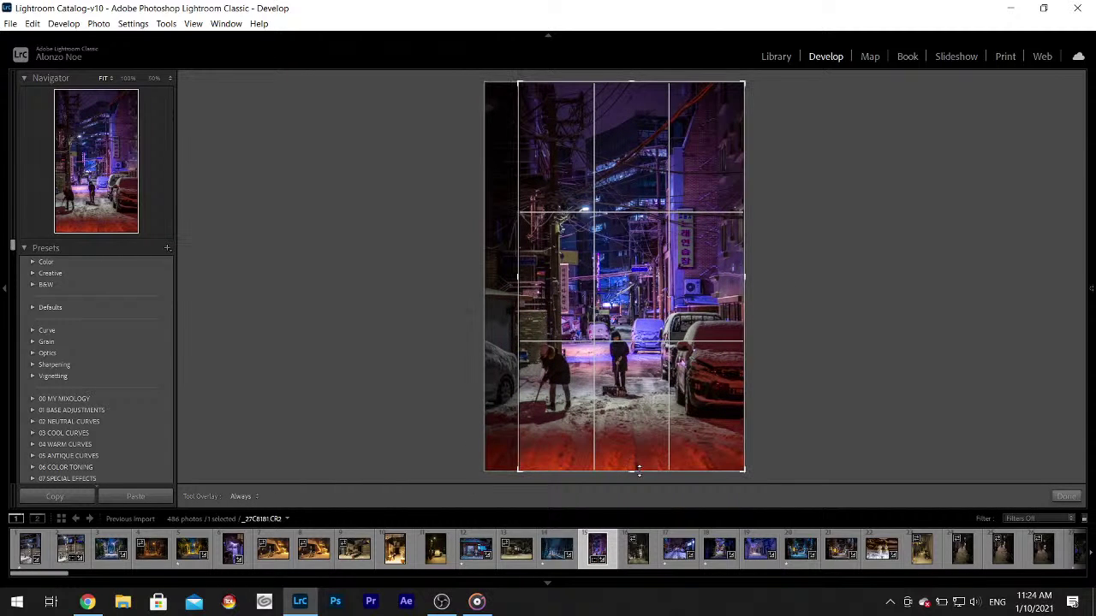
left_click_drag(636, 470, 639, 435)
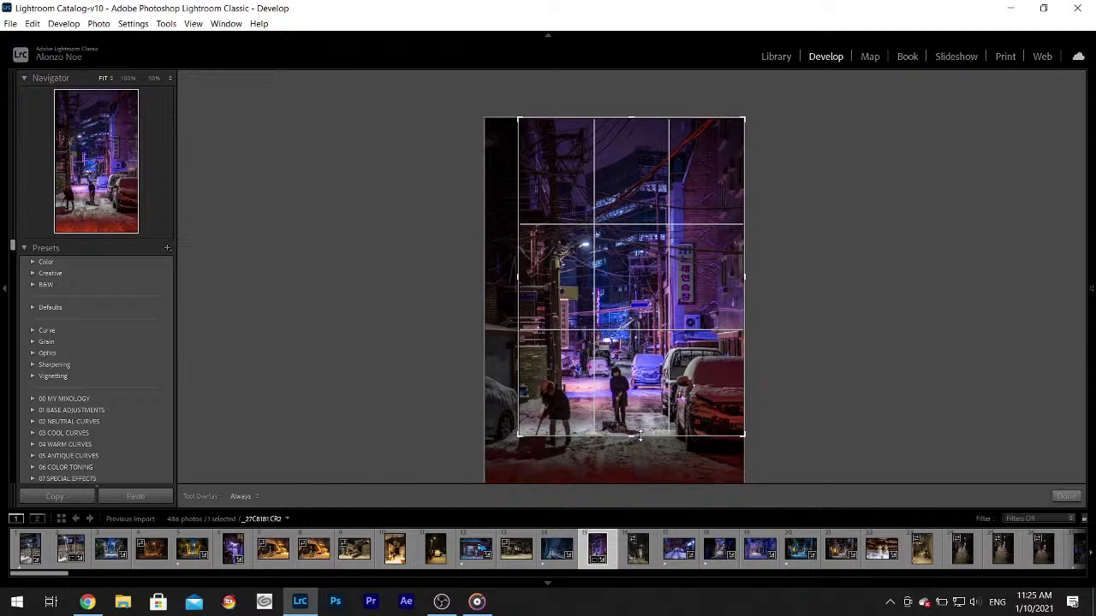
left_click_drag(521, 280, 552, 278)
left_click_drag(719, 274, 680, 274)
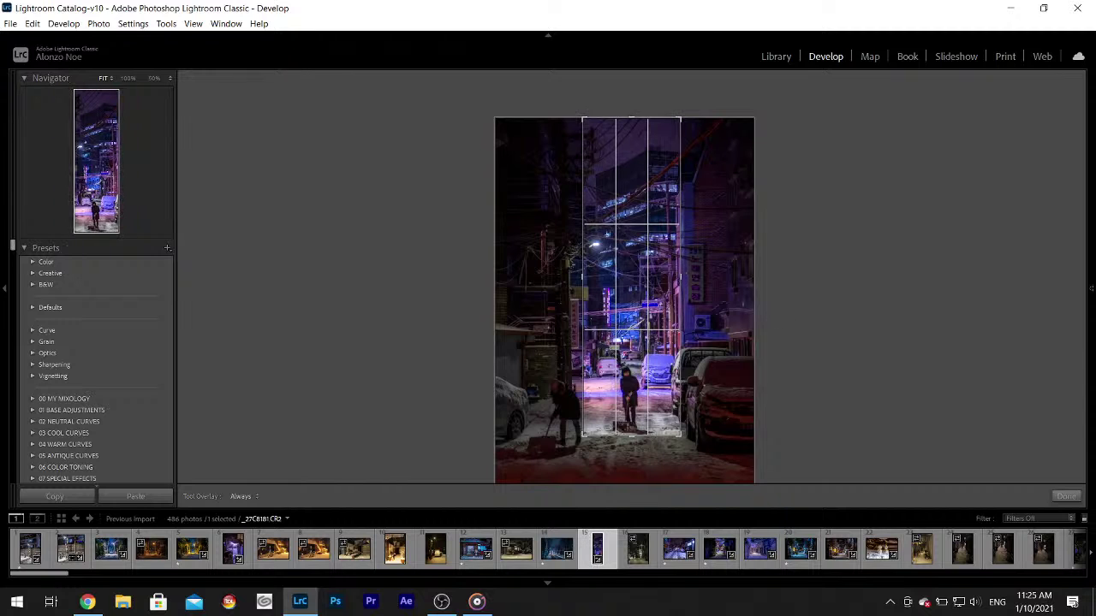
left_click(1068, 496)
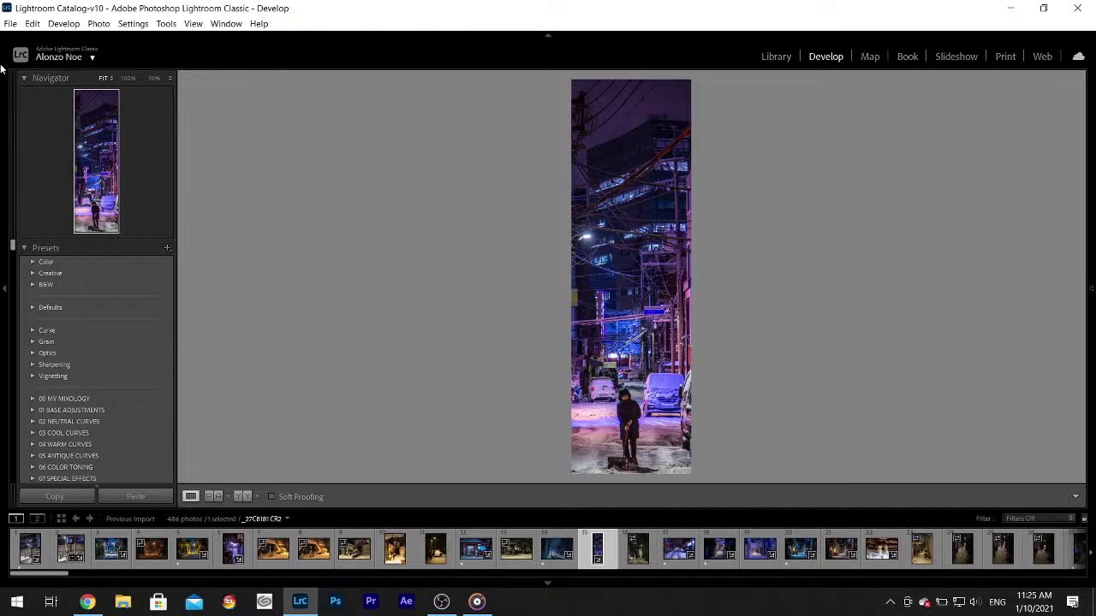
- Undo the crop changes to restore the alley photo's full frame
left_click(33, 24)
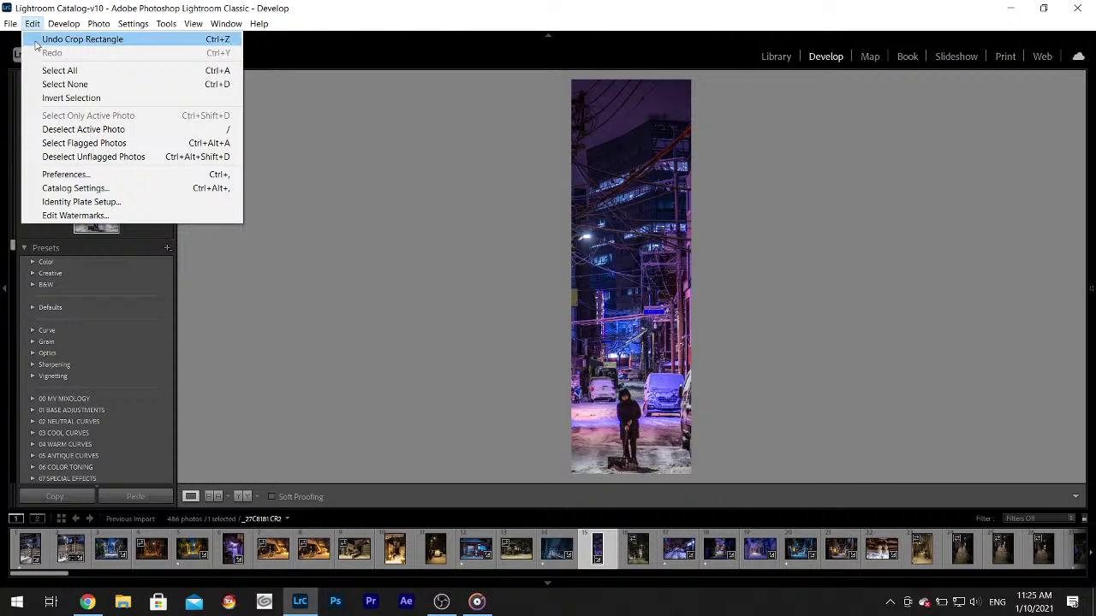
left_click(35, 39)
left_click(32, 23)
left_click(82, 38)
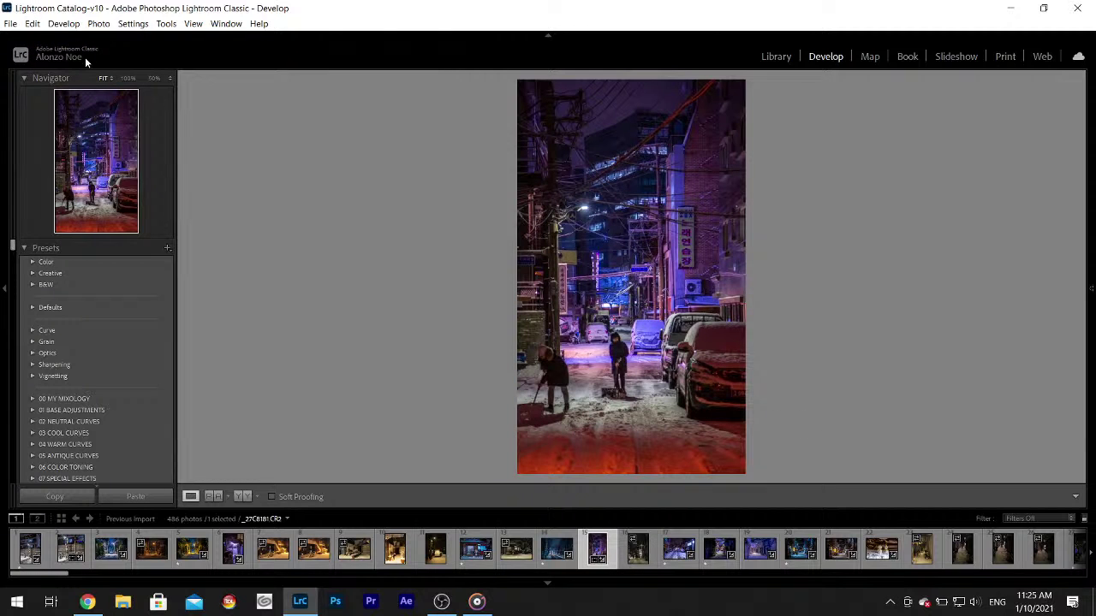
left_click(33, 24)
left_click(43, 38)
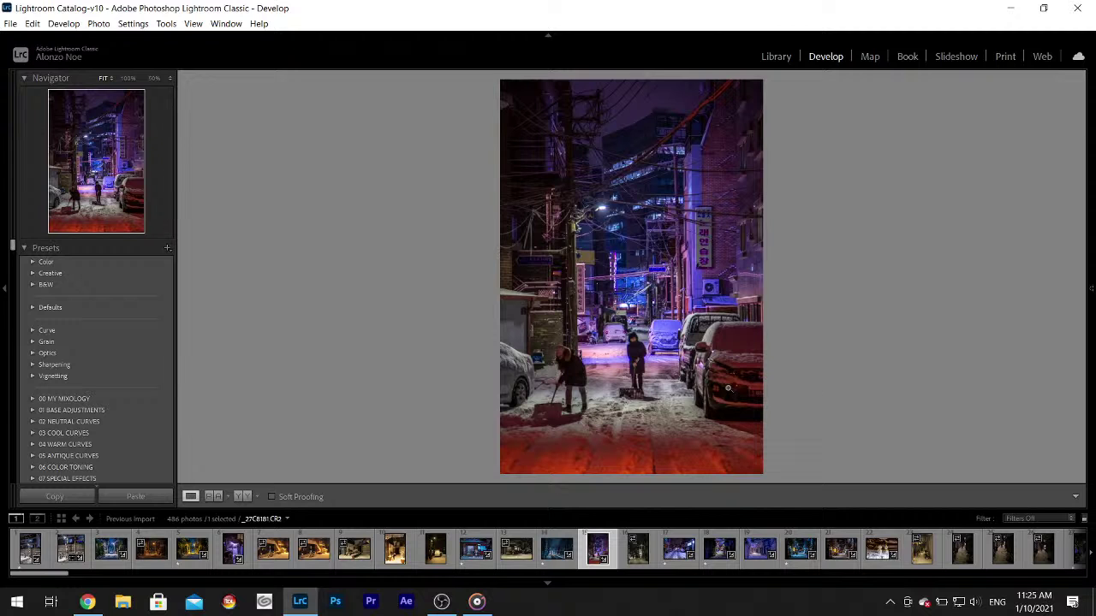
- Open the snowy alley photo with the Caffe on the Plan storefront and set its Contrast to -77
left_click(643, 562)
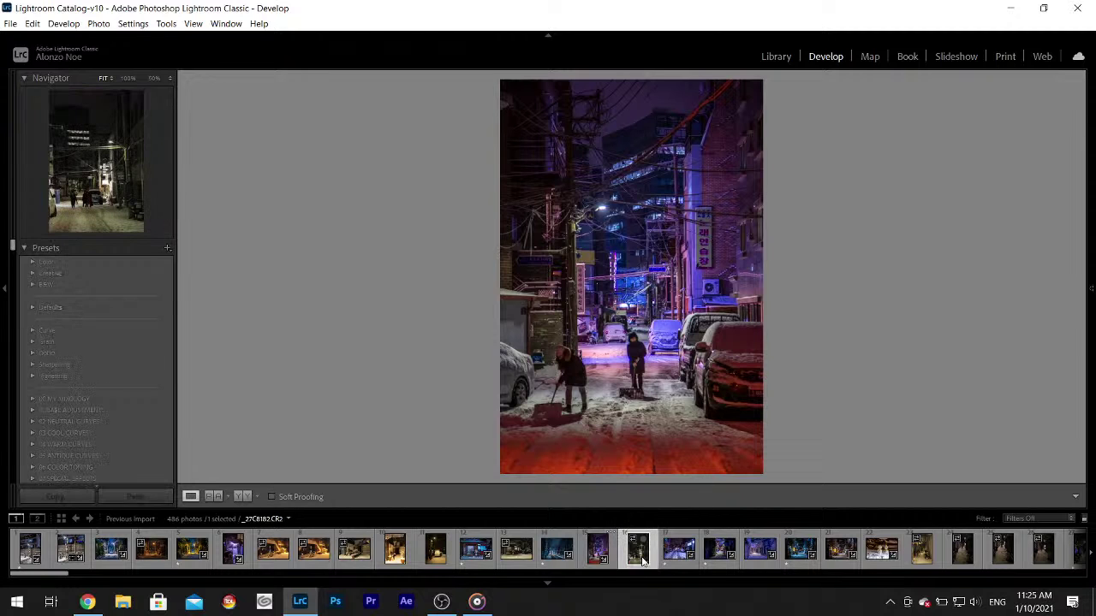
left_click(665, 546)
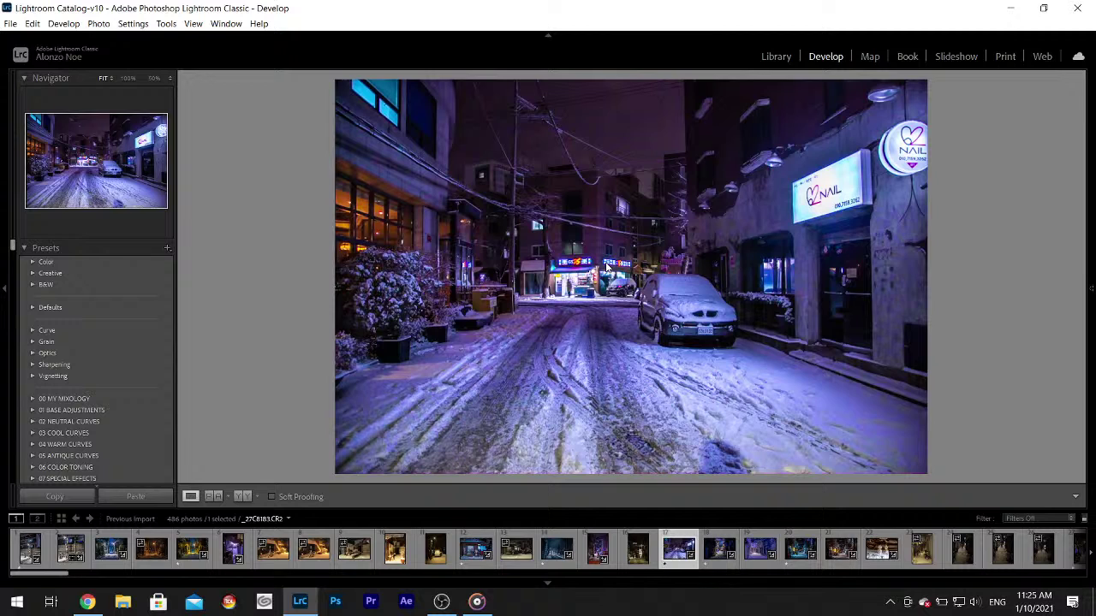
left_click(716, 554)
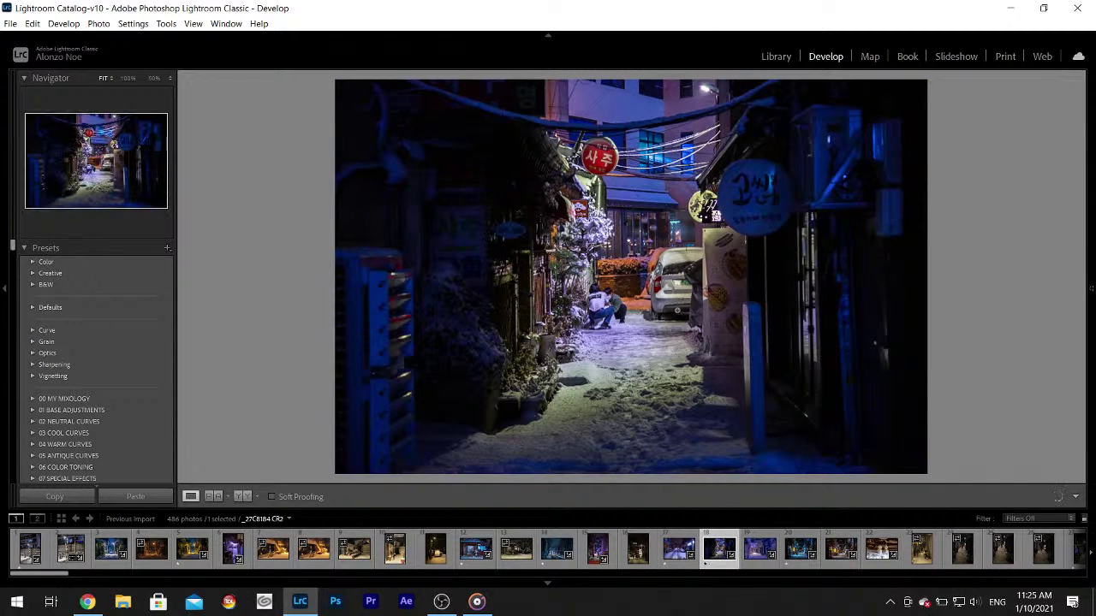
left_click(752, 552)
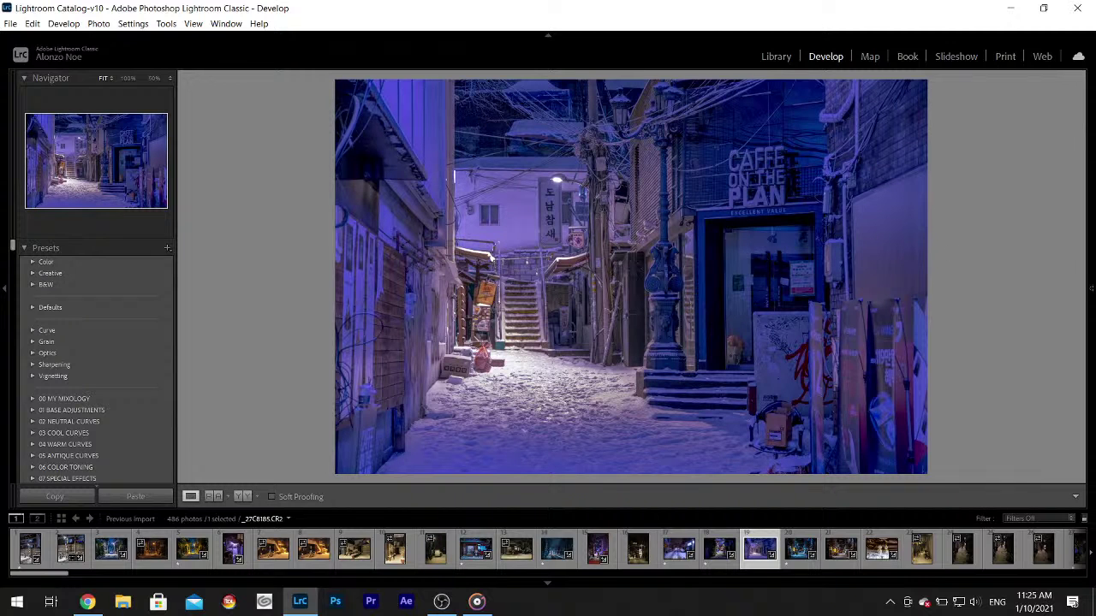
mouse_move(1090, 289)
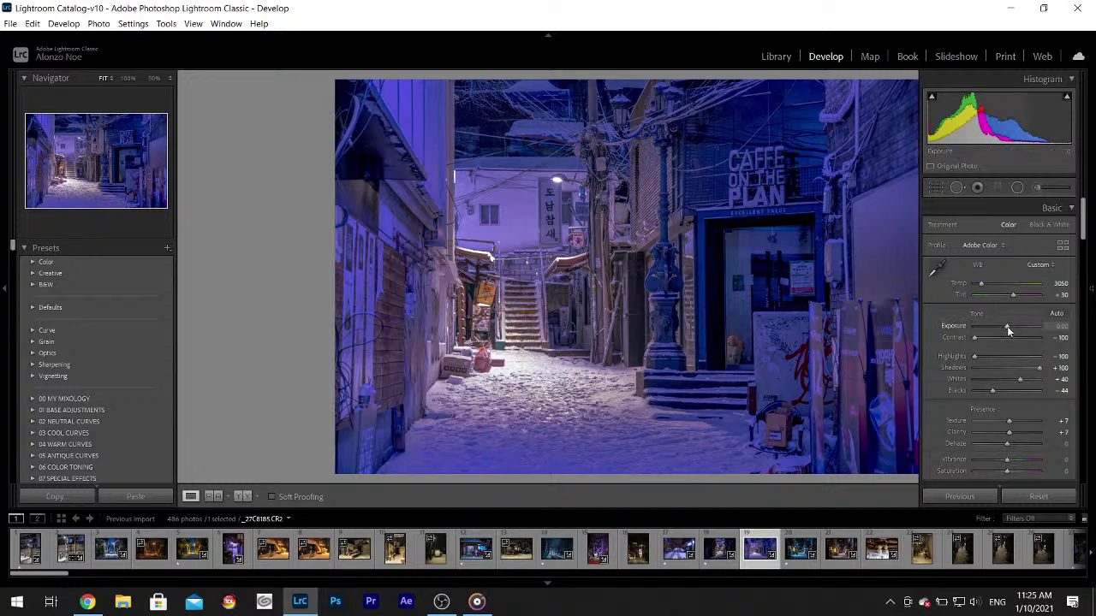
left_click_drag(976, 335, 983, 335)
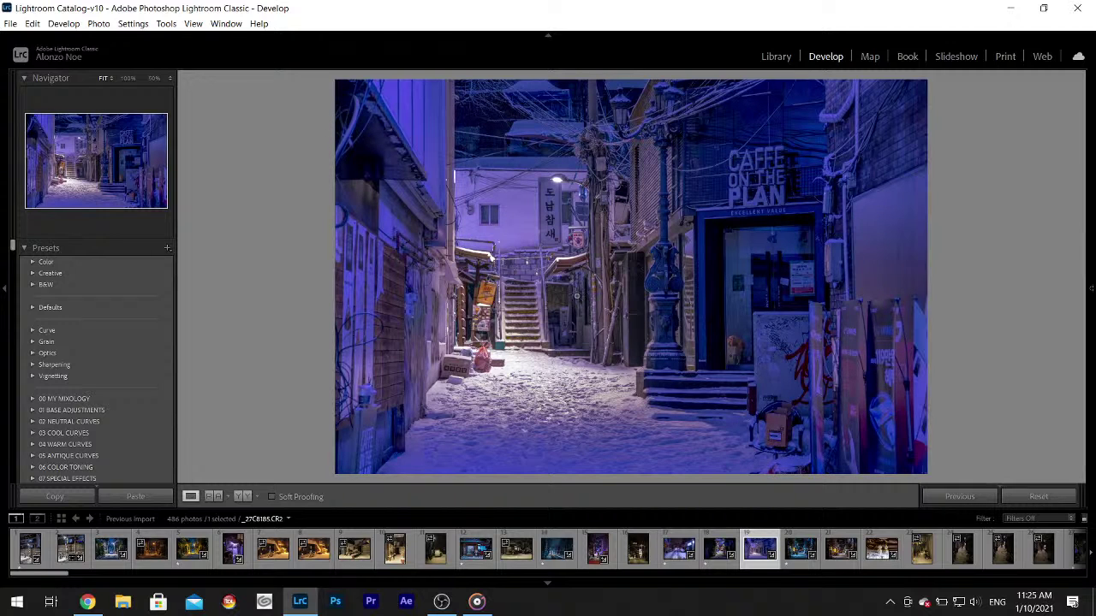
- Set the café alley photo's Luminance noise reduction to 100
mouse_move(1091, 288)
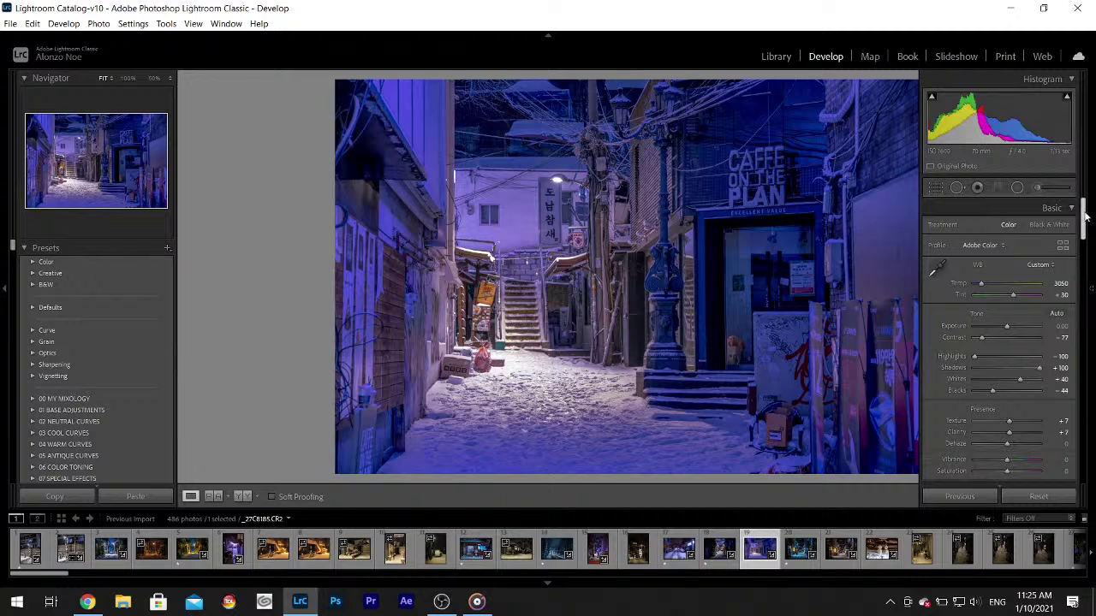
left_click_drag(1081, 219, 1085, 348)
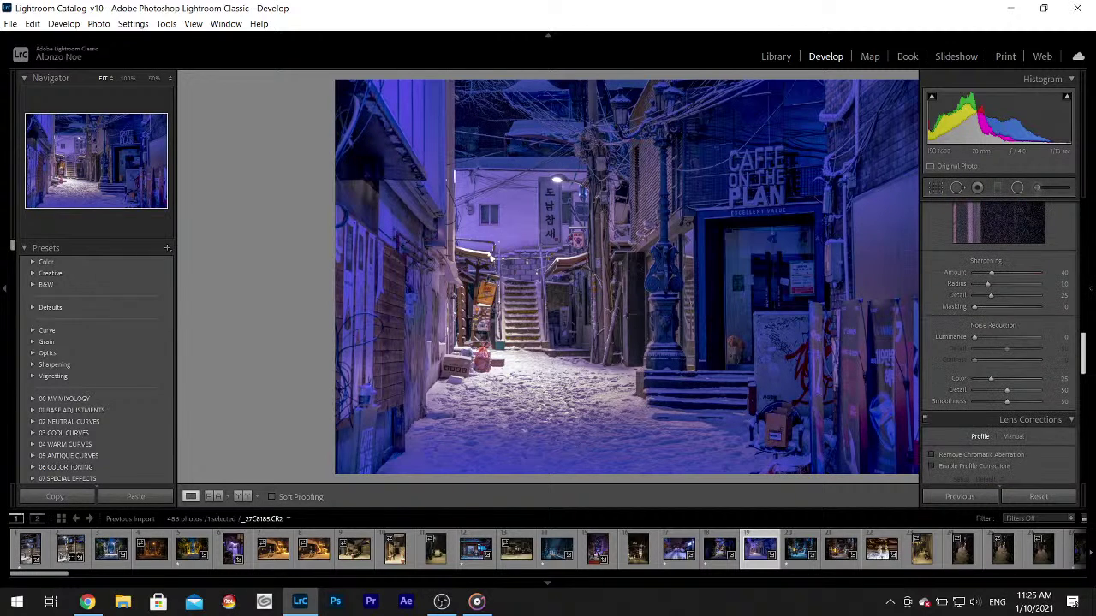
left_click_drag(988, 339, 1077, 345)
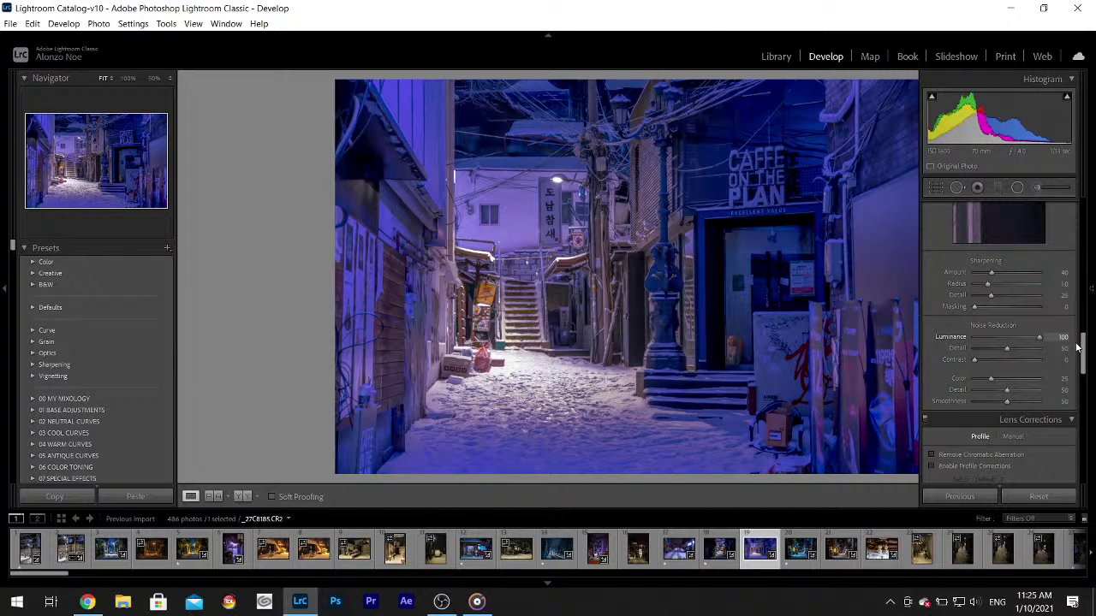
- Examine the hanging sign, stairs and snowy ground at 50% zoom to judge the noise reduction
left_click(546, 184)
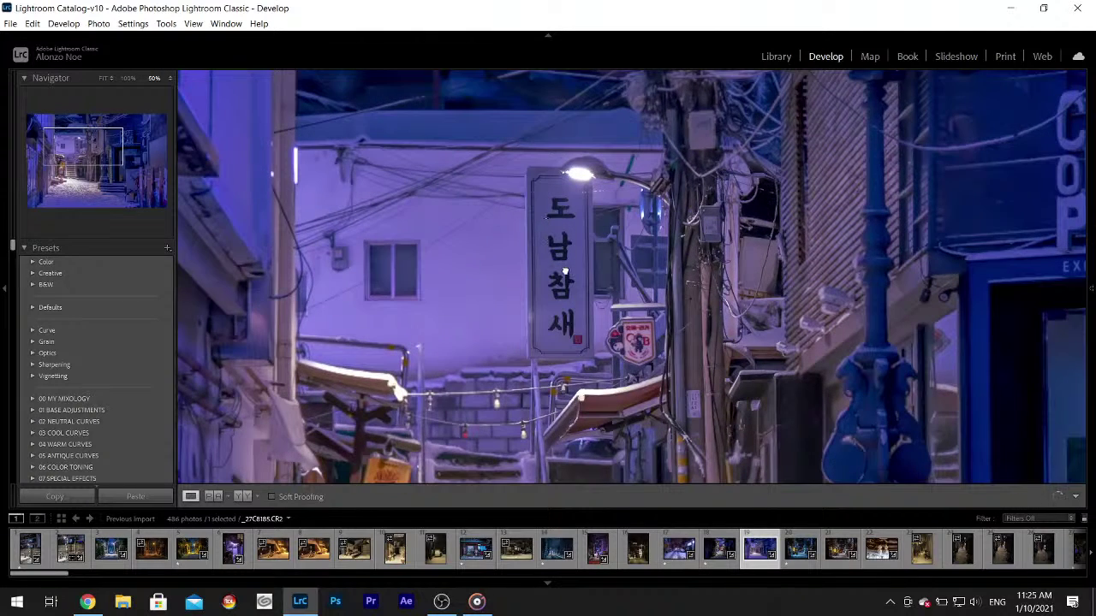
left_click_drag(562, 268, 550, 190)
left_click(505, 326)
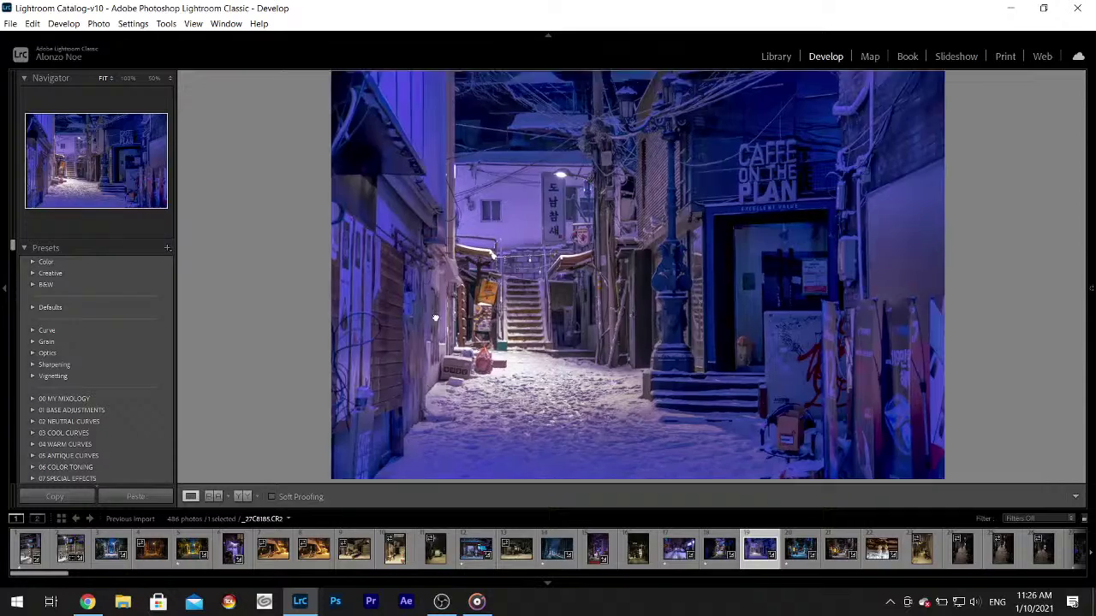
left_click(417, 318)
left_click(616, 380)
left_click(616, 380)
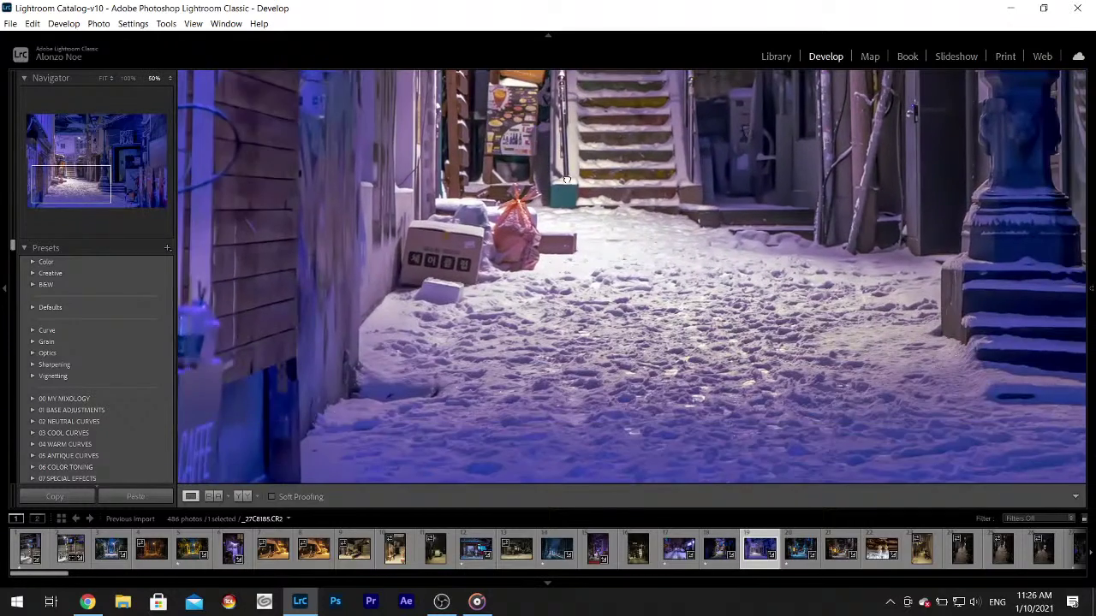
left_click(656, 382)
mouse_move(1091, 284)
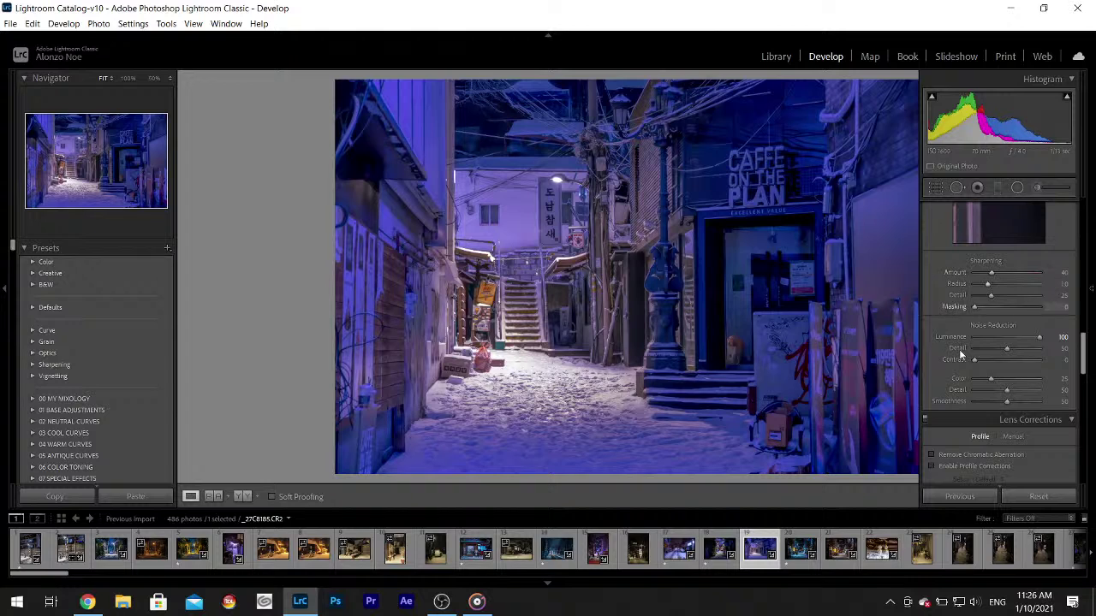
- Rate the café alley photo one star and inspect the storefront steps and banners at 50% zoom
key("1")
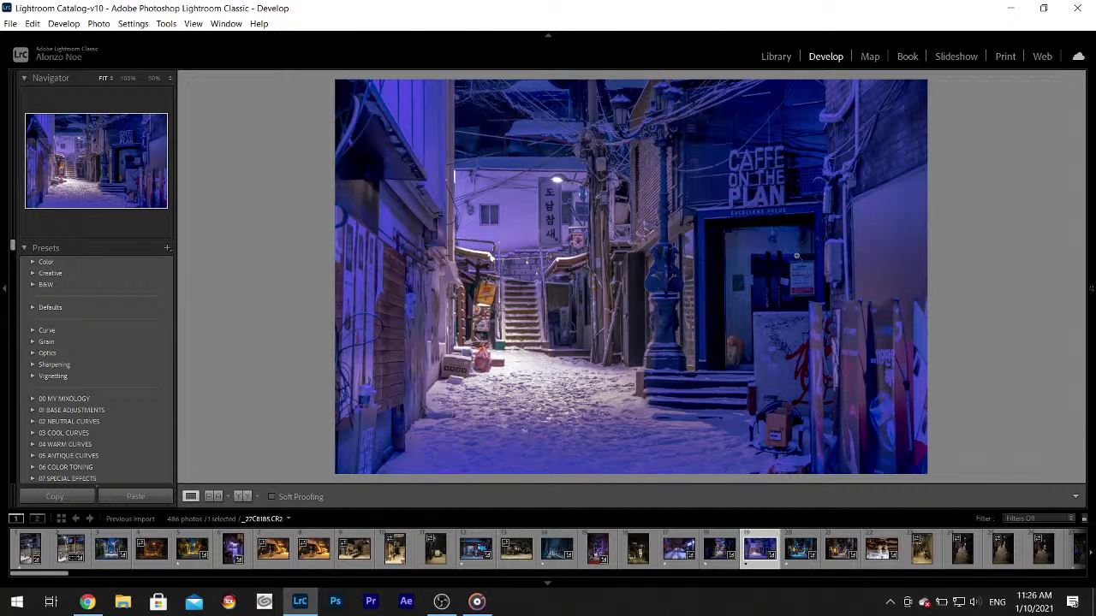
left_click(778, 346)
left_click_drag(780, 347, 651, 348)
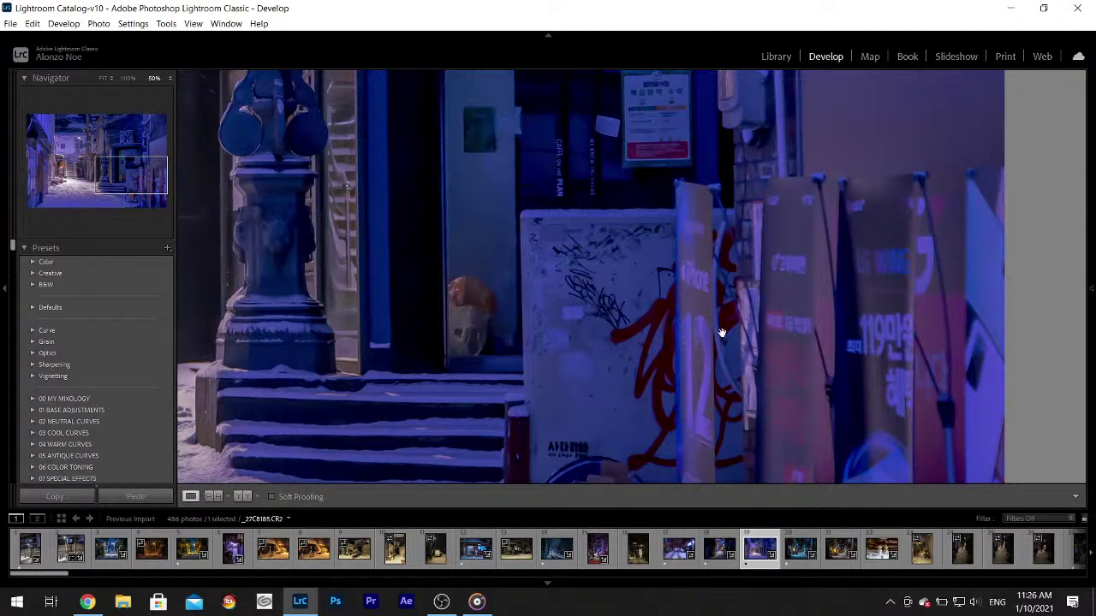
left_click_drag(722, 333, 698, 343)
left_click(689, 340)
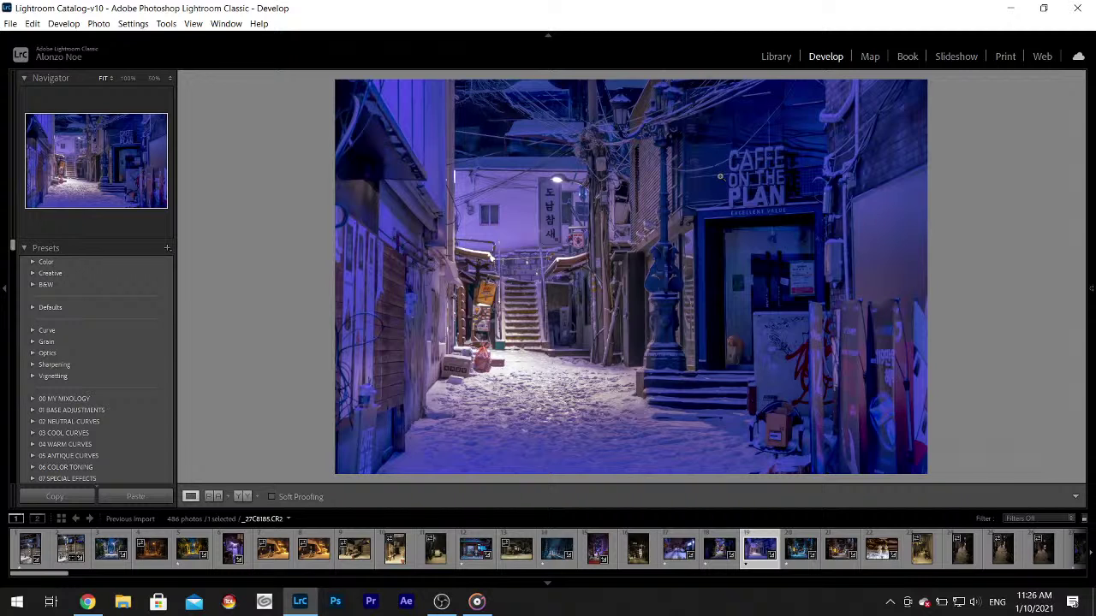
- Export the café alley photo to the Desktop folder, entering "Anime stills" as the subfolder name
left_click(10, 23)
left_click(259, 193)
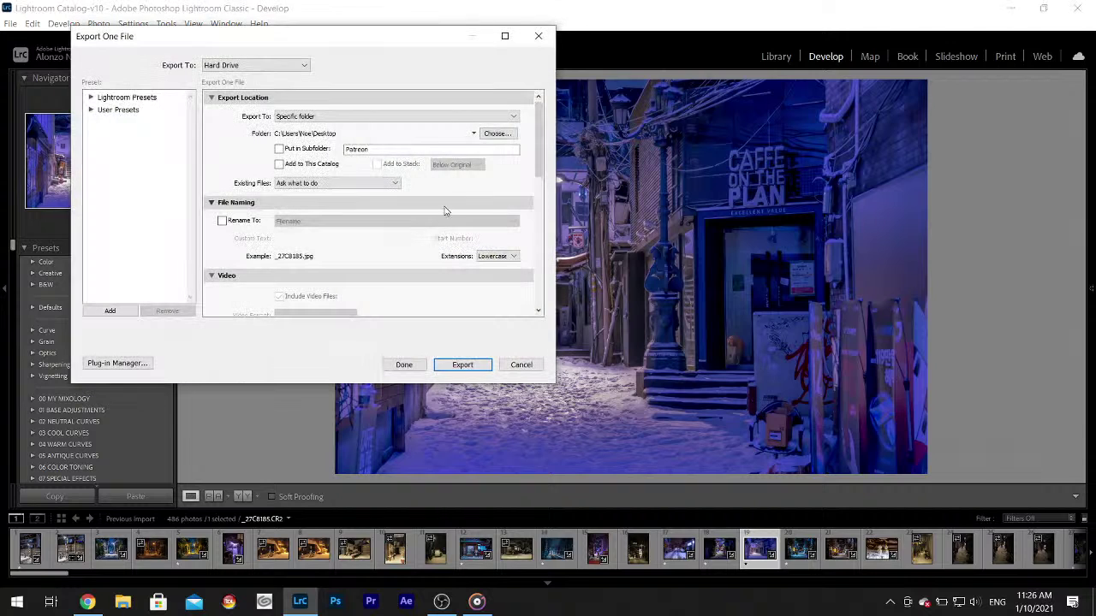
left_click(366, 149)
type("A")
type("nime stills")
left_click_drag(545, 113, 540, 227)
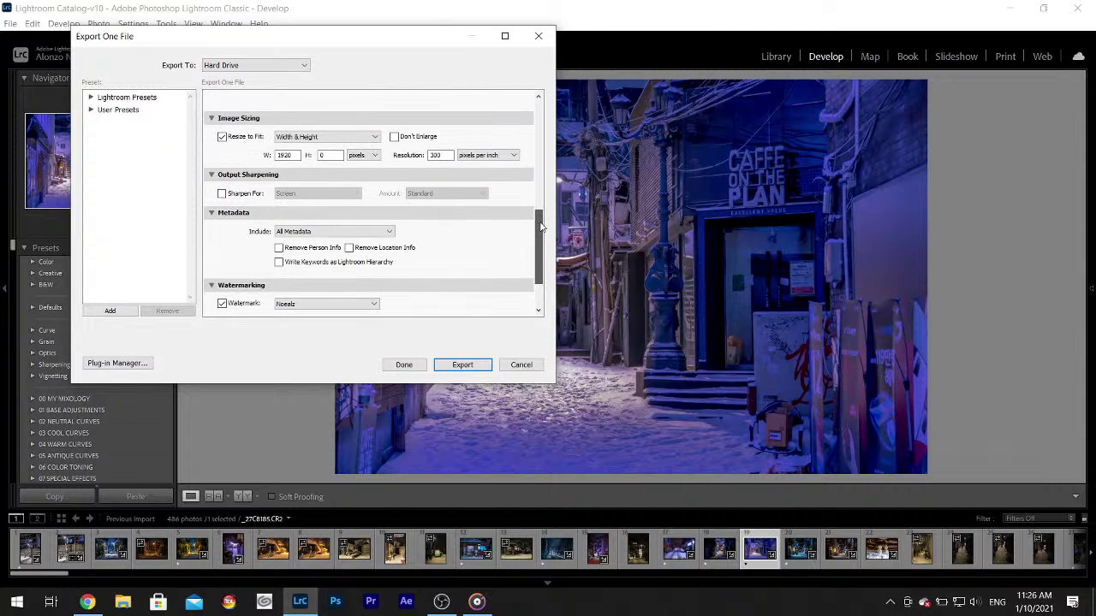
left_click(480, 363)
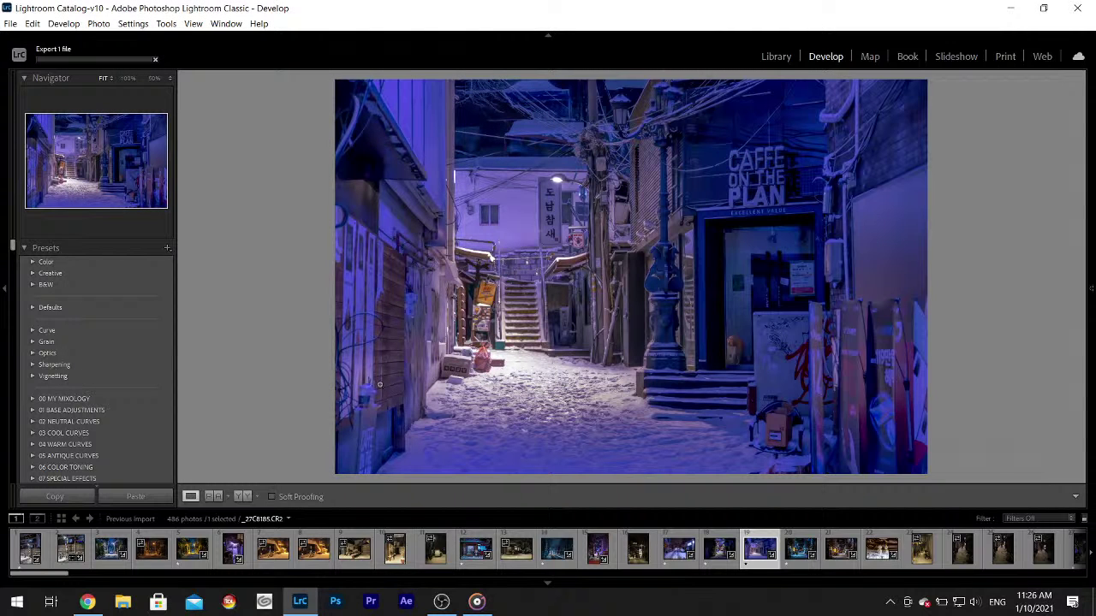
- Open the snowy neon street photo with the couple beside the yellow sign and reset all its develop adjustments
left_click(596, 552)
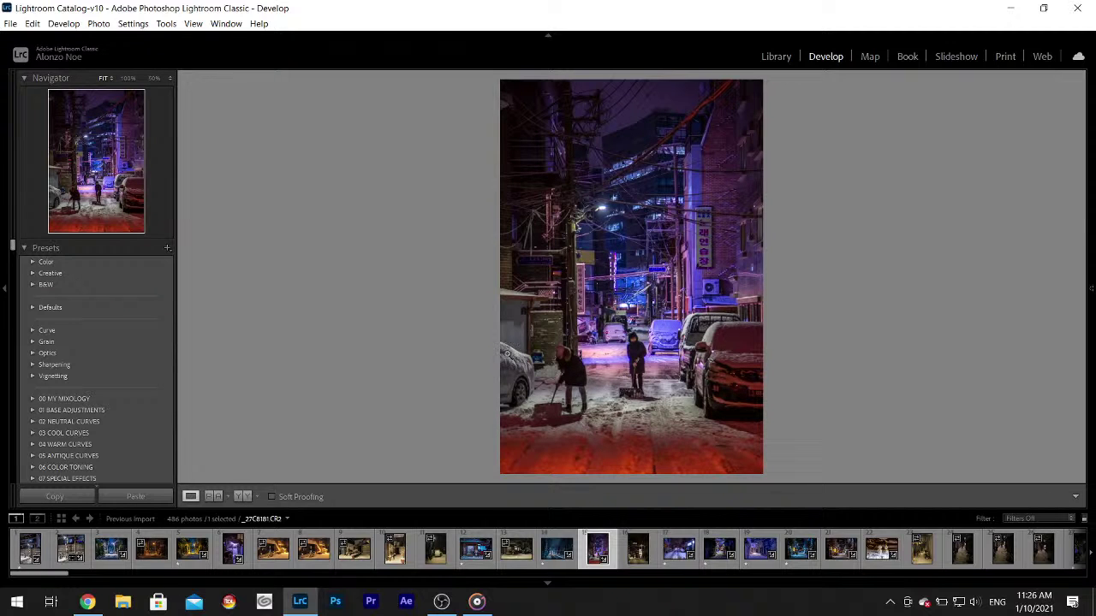
left_click(721, 552)
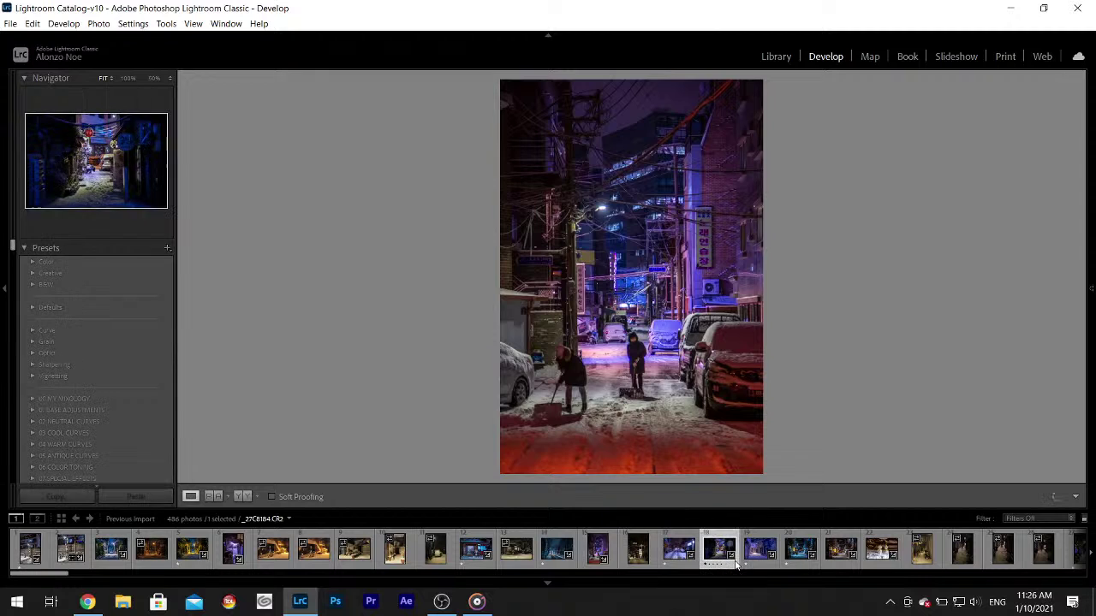
left_click(753, 561)
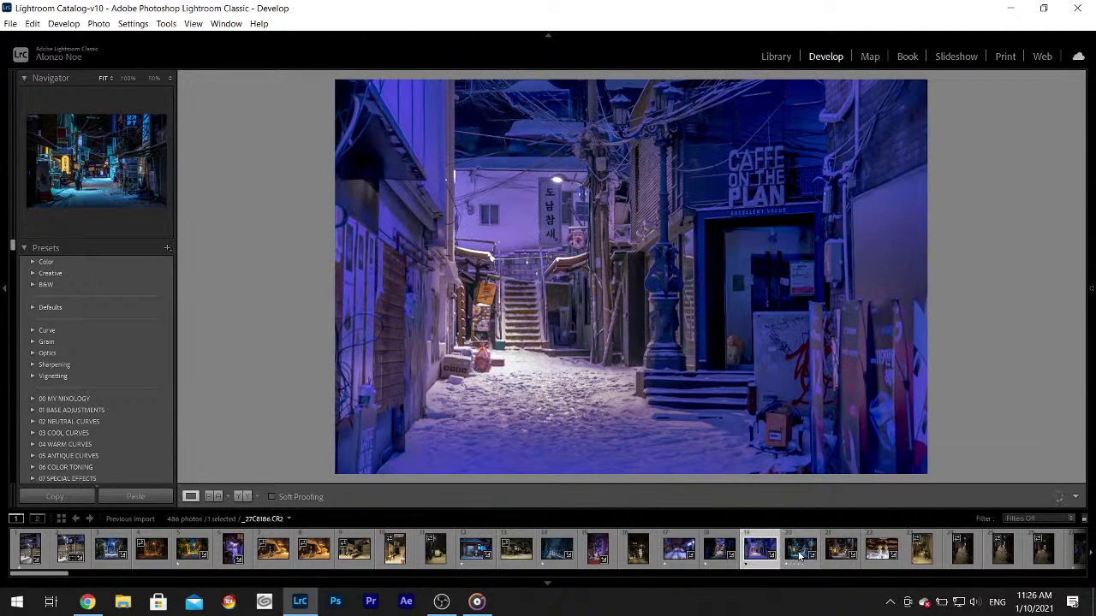
left_click(800, 555)
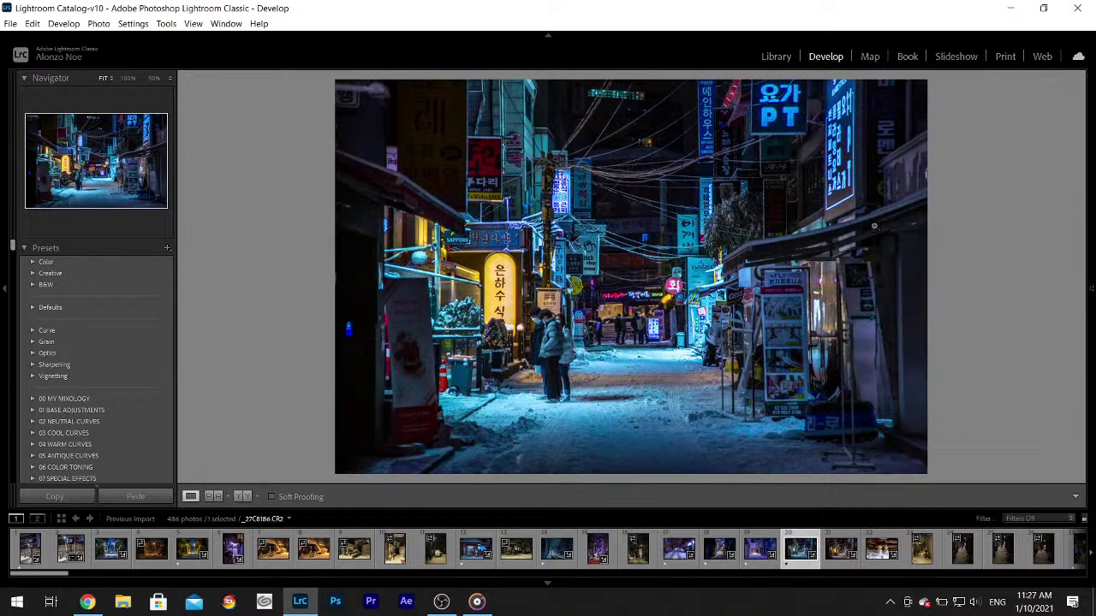
mouse_move(1092, 338)
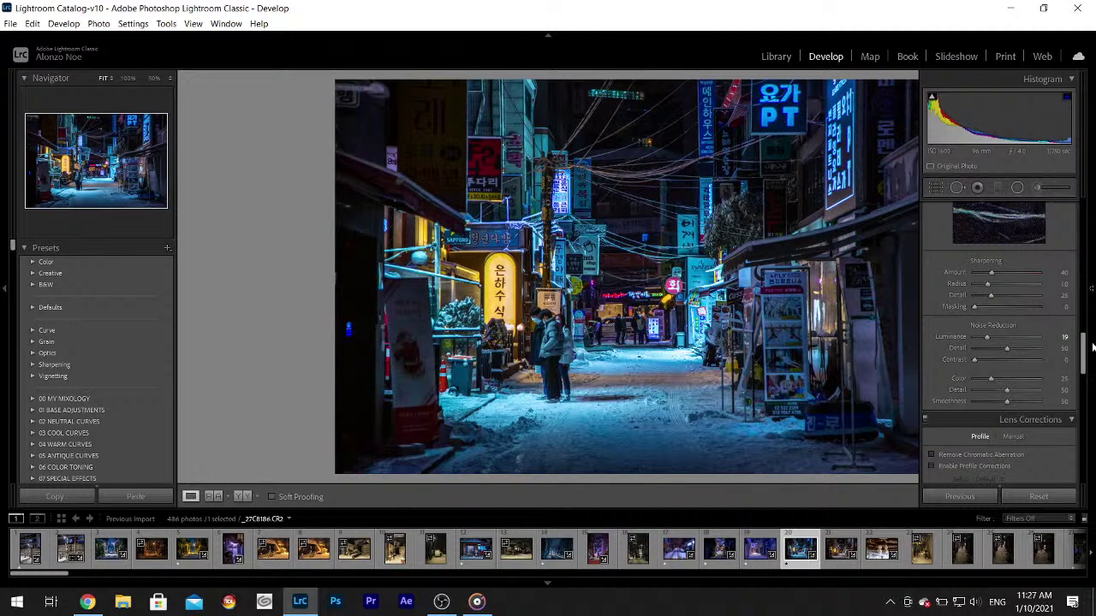
scroll(1086, 355, "down", 5)
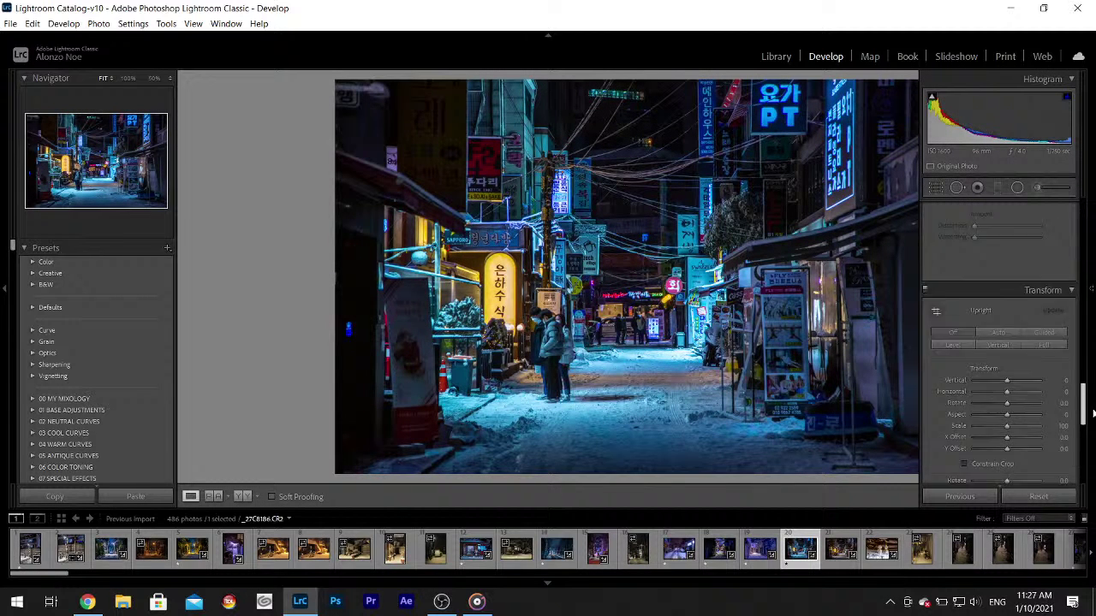
left_click(1064, 503)
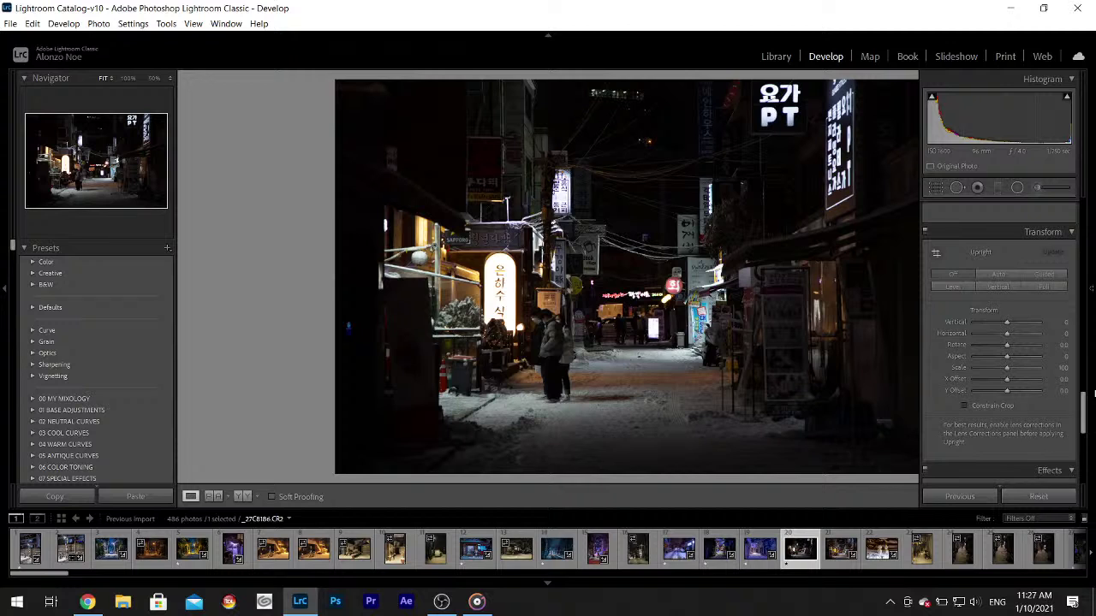
- Set Highlights to -100, Shadows to +100 and Whites to +70, and sample the white balance from the orange-lit snow
scroll(1085, 411, "up", 5)
scroll(1092, 198, "up", 3)
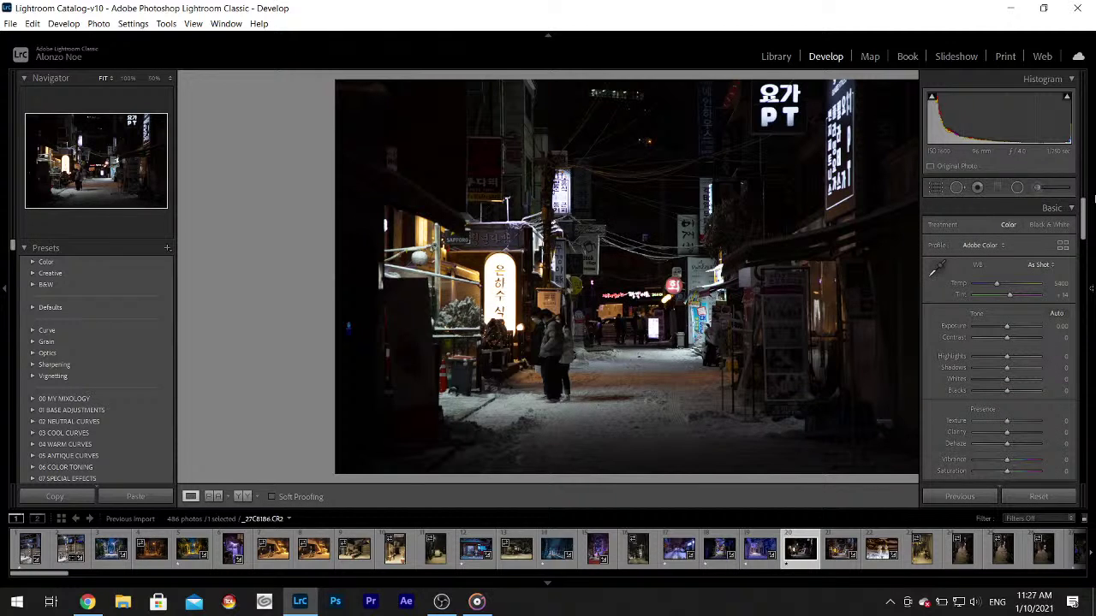
left_click_drag(1006, 356, 1028, 384)
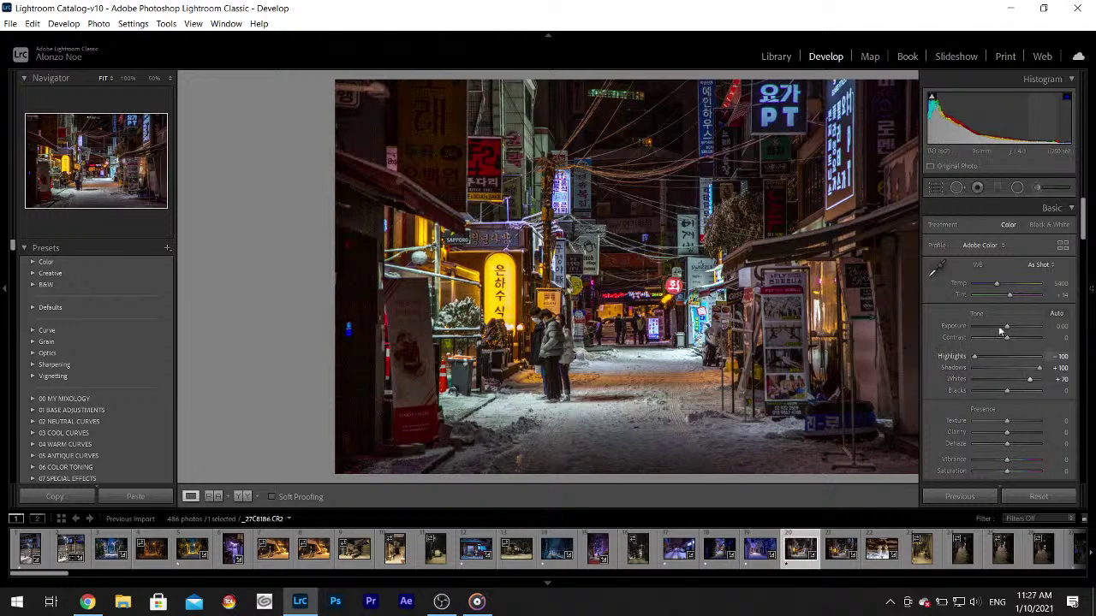
left_click(935, 270)
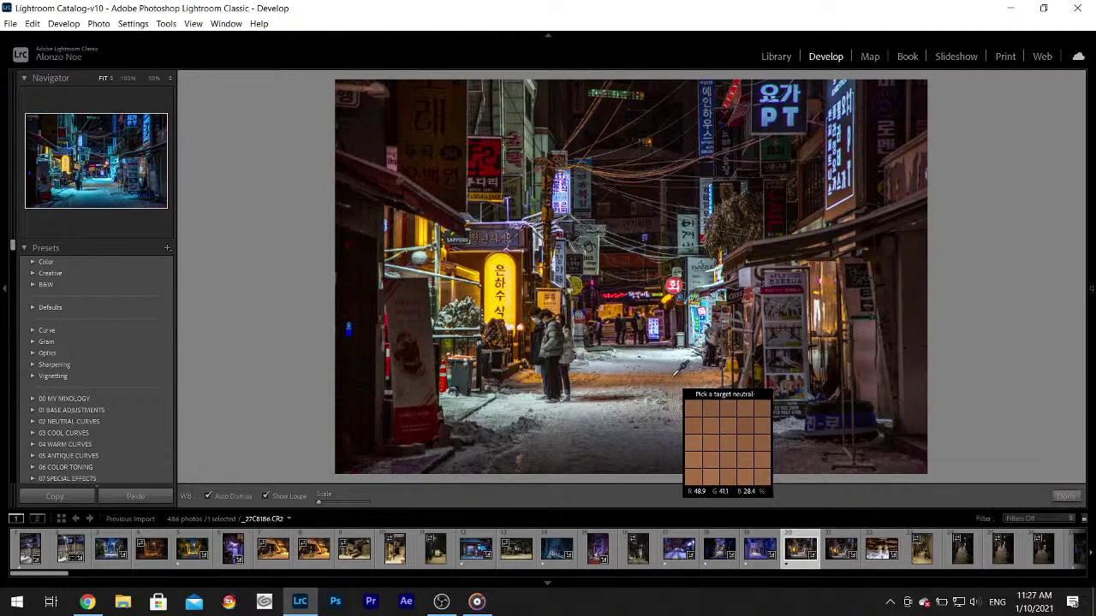
left_click(673, 379)
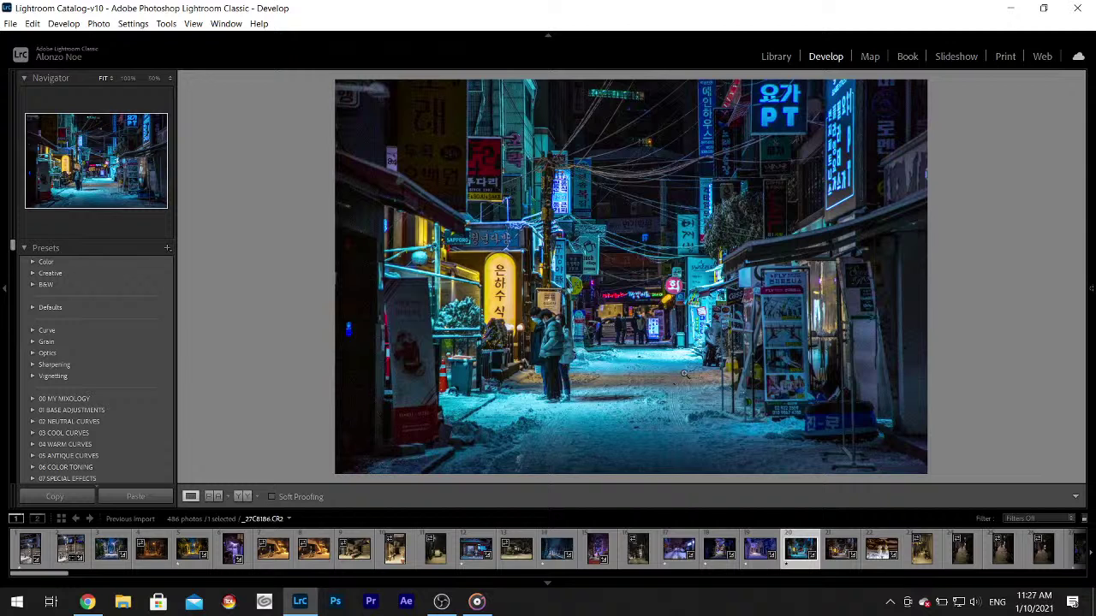
- Set the Aqua hue of the neon street photo to +100
mouse_move(1091, 282)
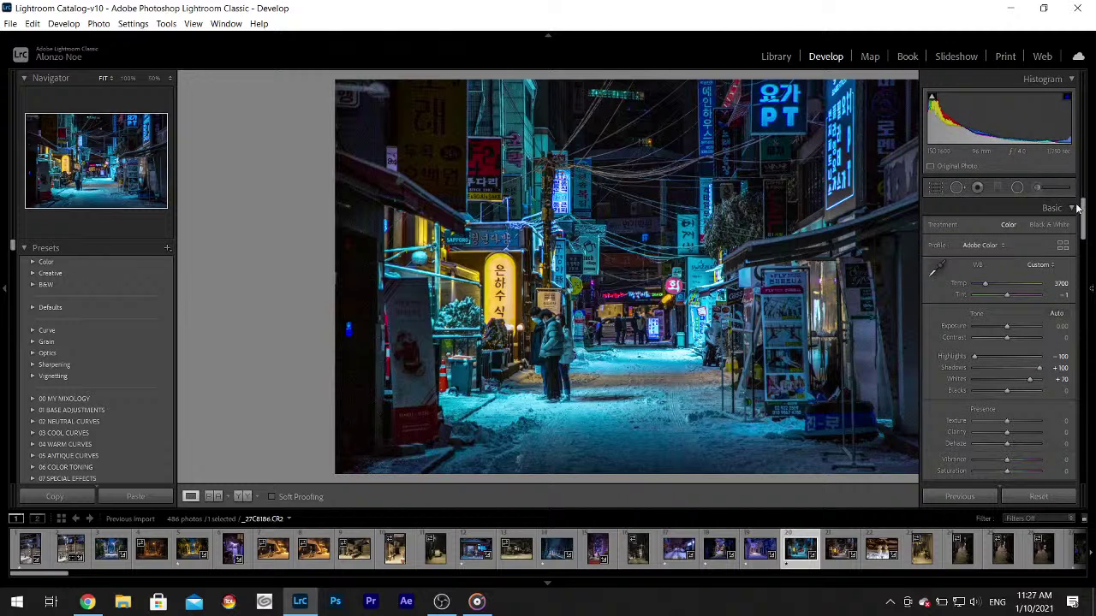
left_click_drag(1080, 214, 1079, 255)
scroll(1000, 346, "down", 4)
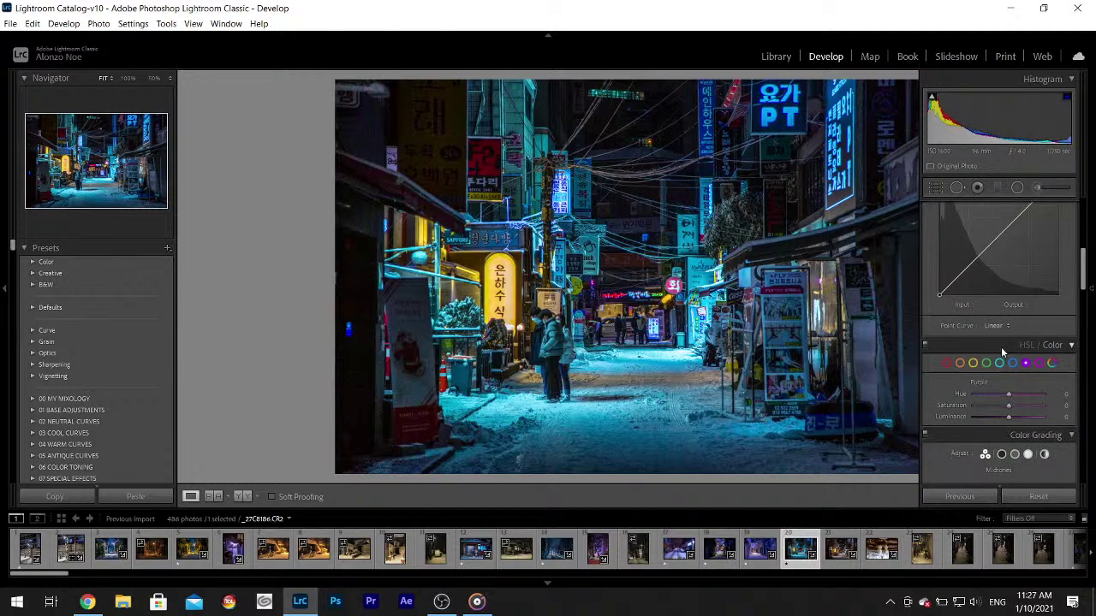
left_click(998, 364)
left_click_drag(1009, 398, 1052, 400)
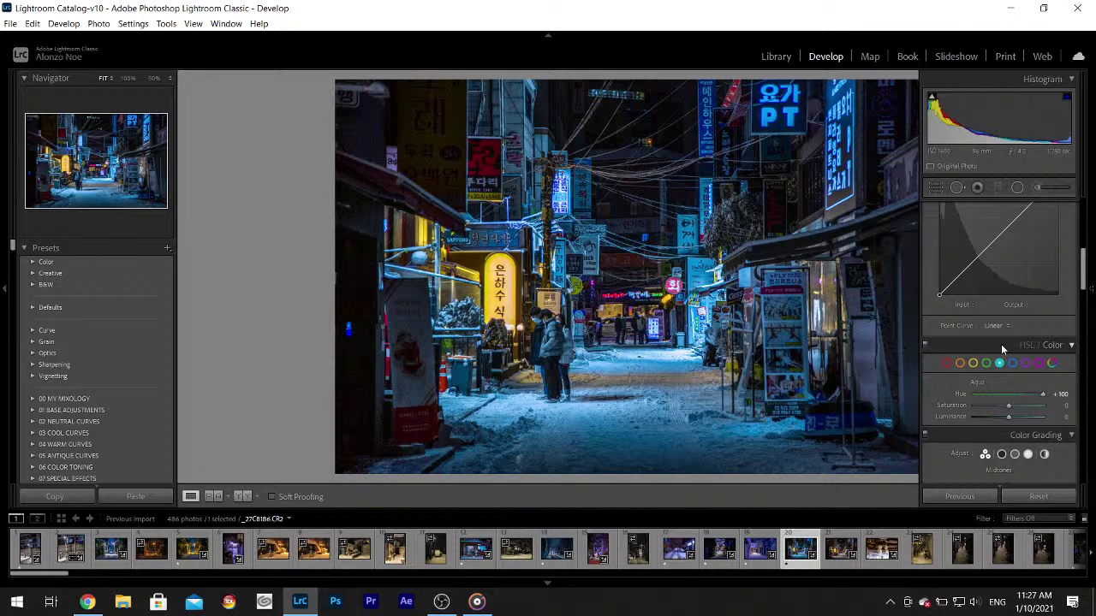
- Set the neon street photo's Luminance noise reduction to 20, and raise it further to 100
left_click_drag(1084, 282, 1085, 358)
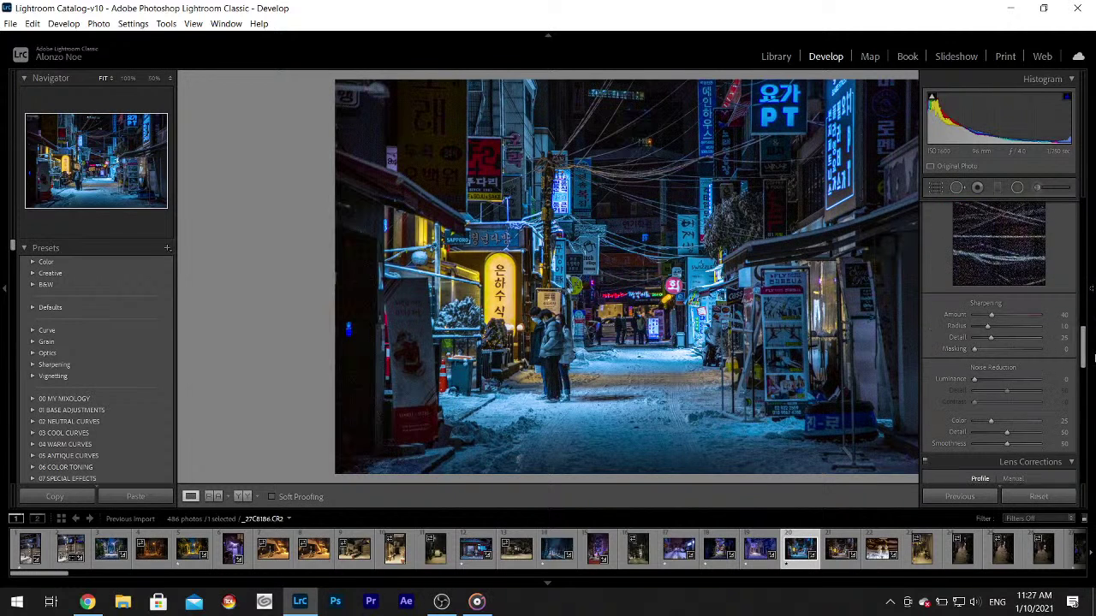
left_click(987, 380)
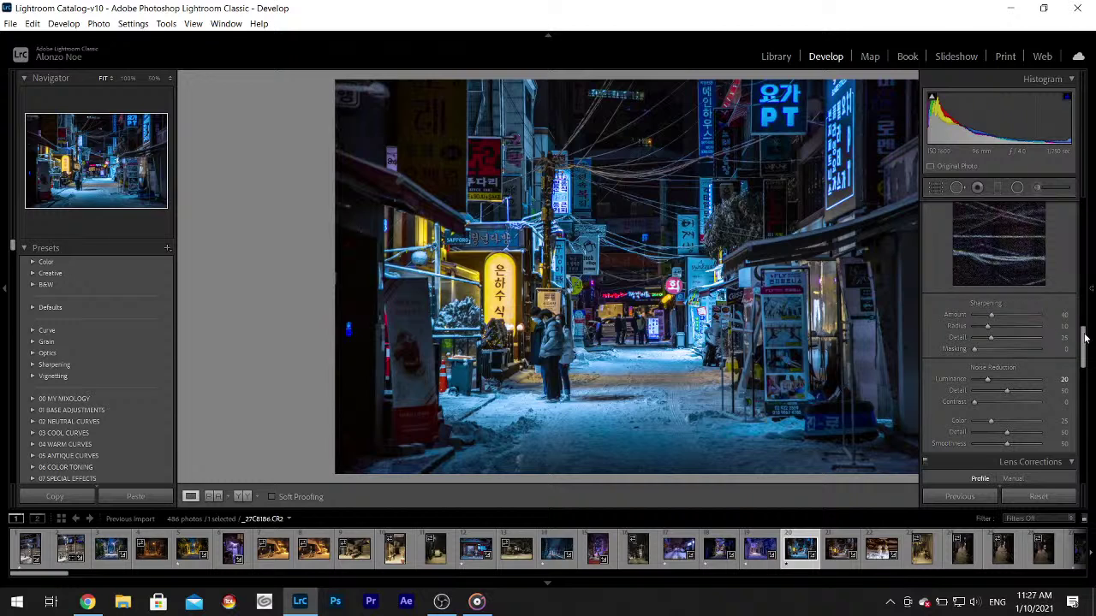
left_click_drag(1083, 347, 1083, 203)
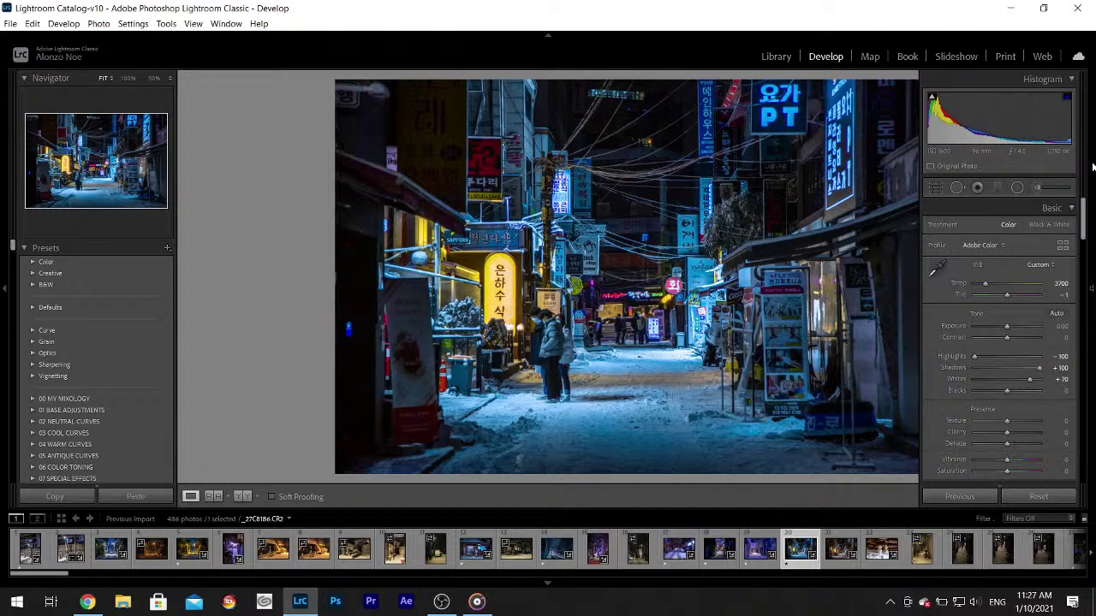
left_click_drag(1083, 214, 1085, 334)
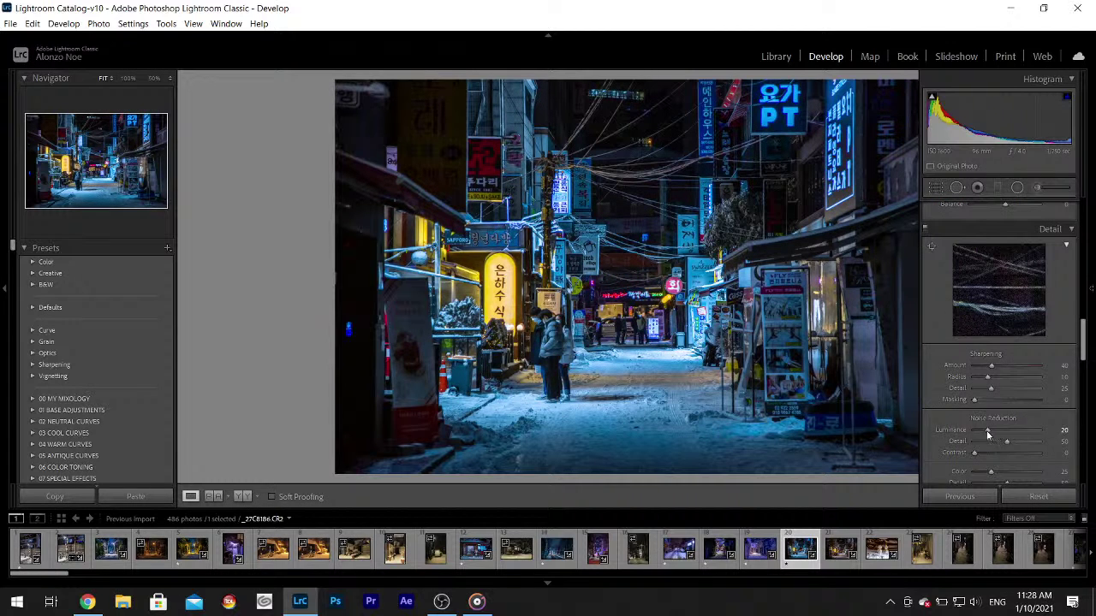
left_click_drag(986, 435, 1039, 430)
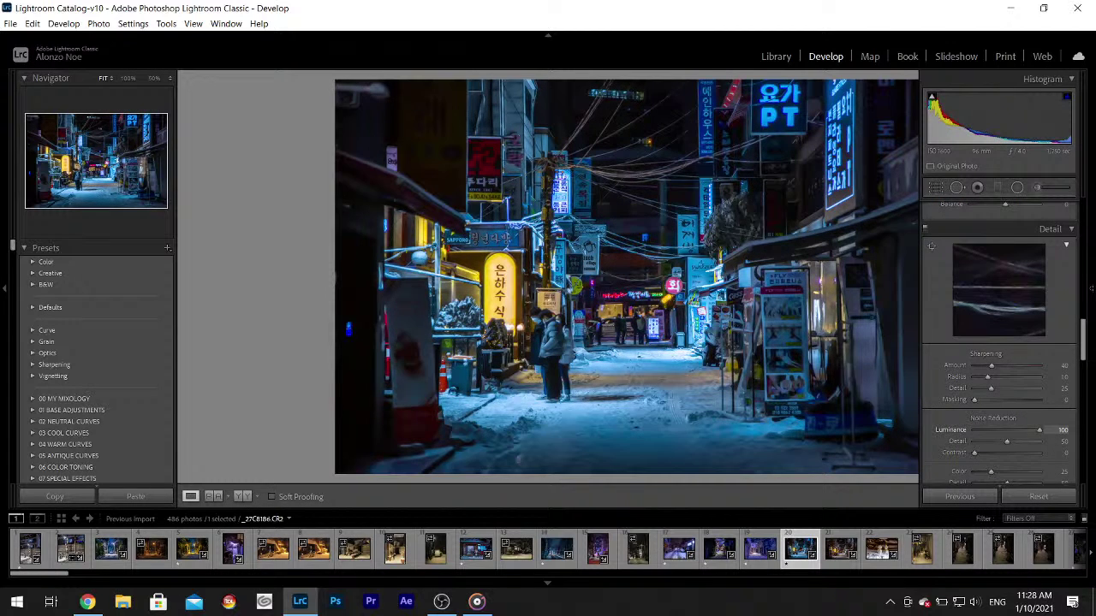
- Compare Luminance noise reduction at 0, 29 and 100 on the masked pedestrians at 300% zoom, and return to the full view
left_click_drag(550, 335, 582, 335)
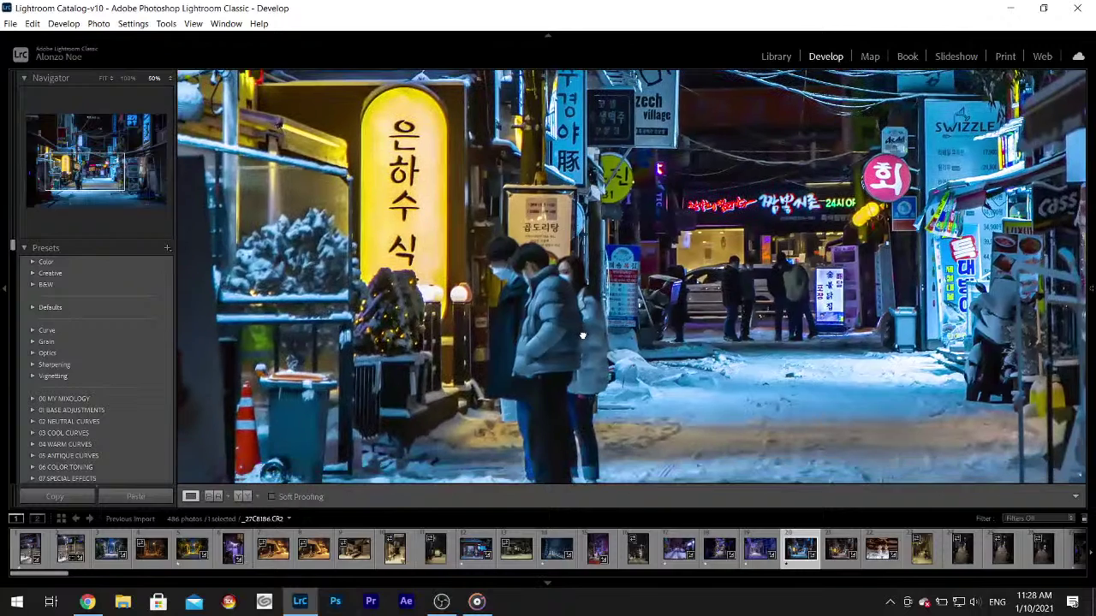
scroll(579, 329, "up", 5)
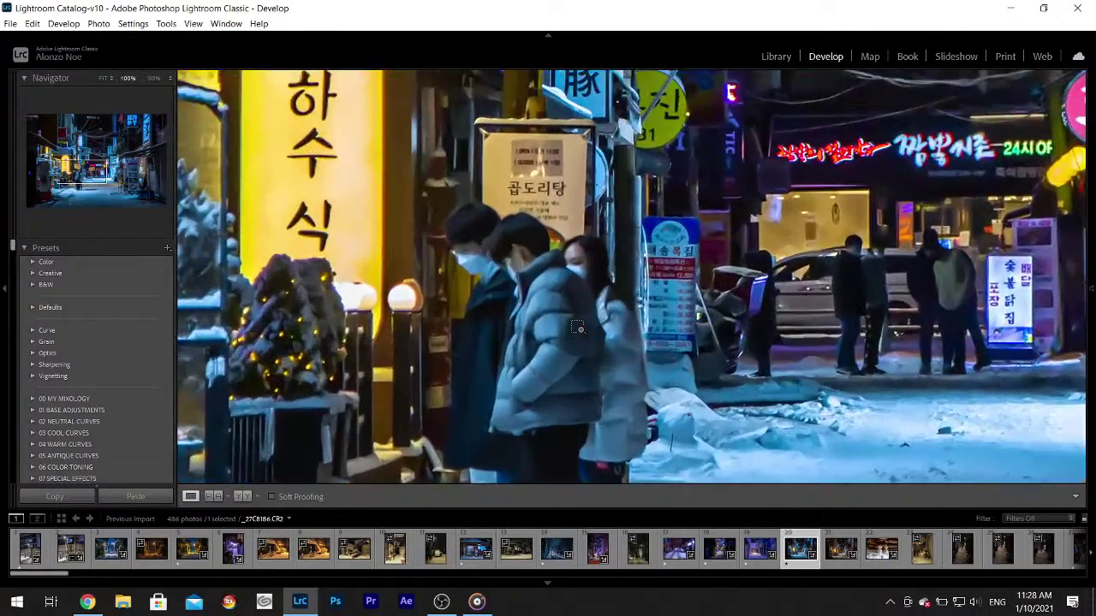
mouse_move(1092, 411)
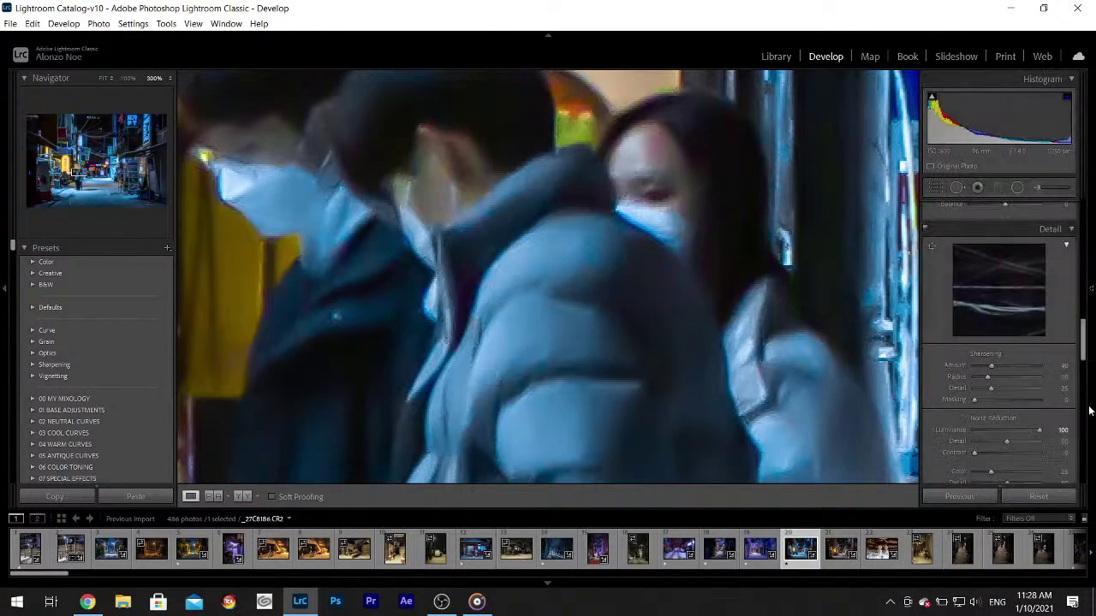
double_click(954, 430)
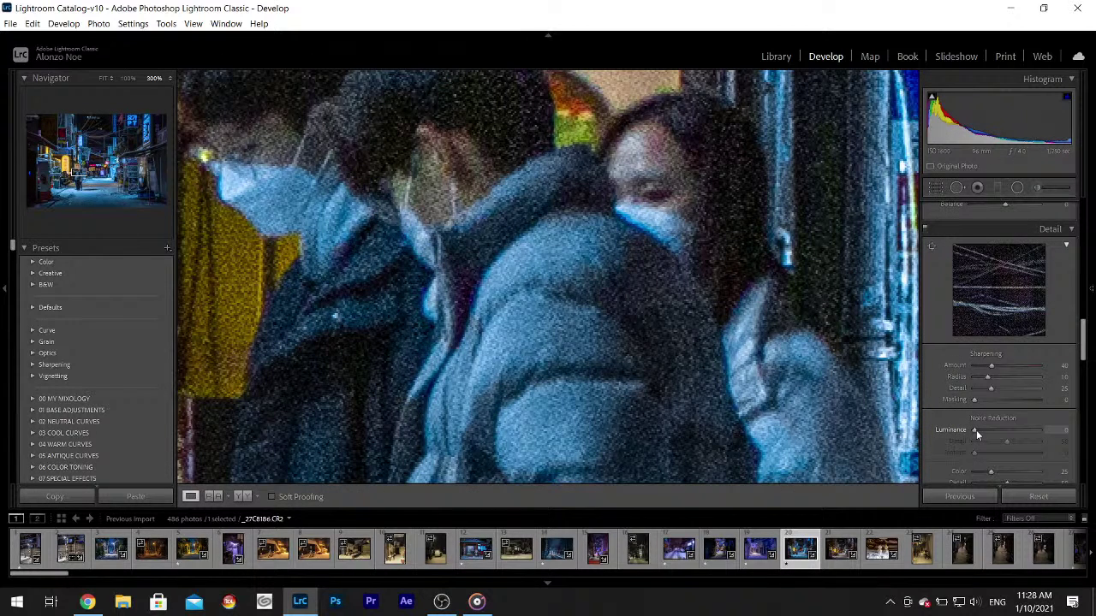
left_click_drag(975, 430, 994, 429)
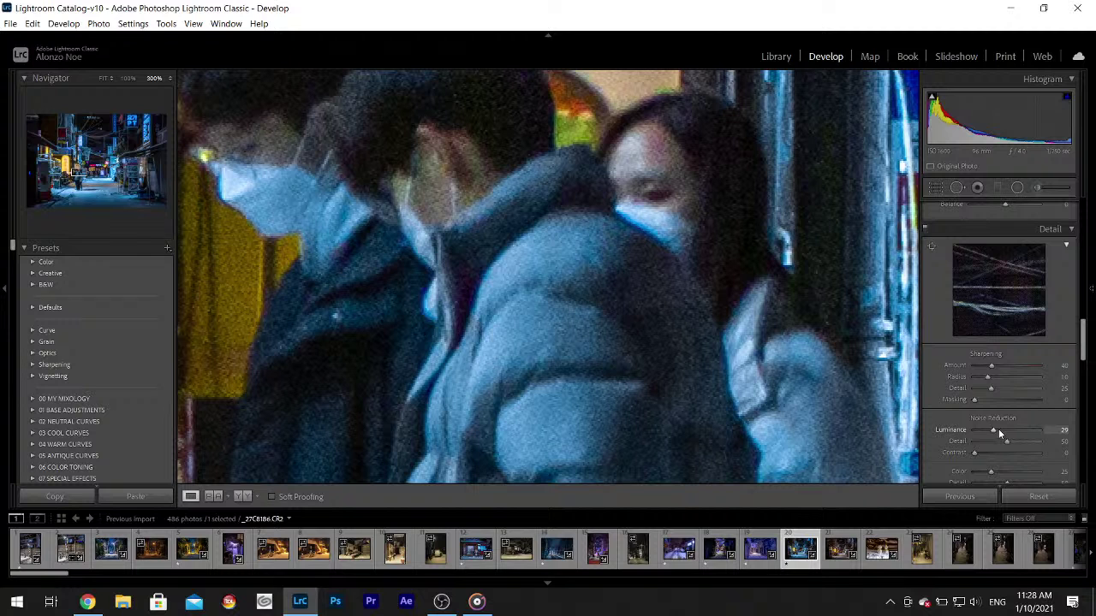
left_click_drag(994, 429, 1052, 440)
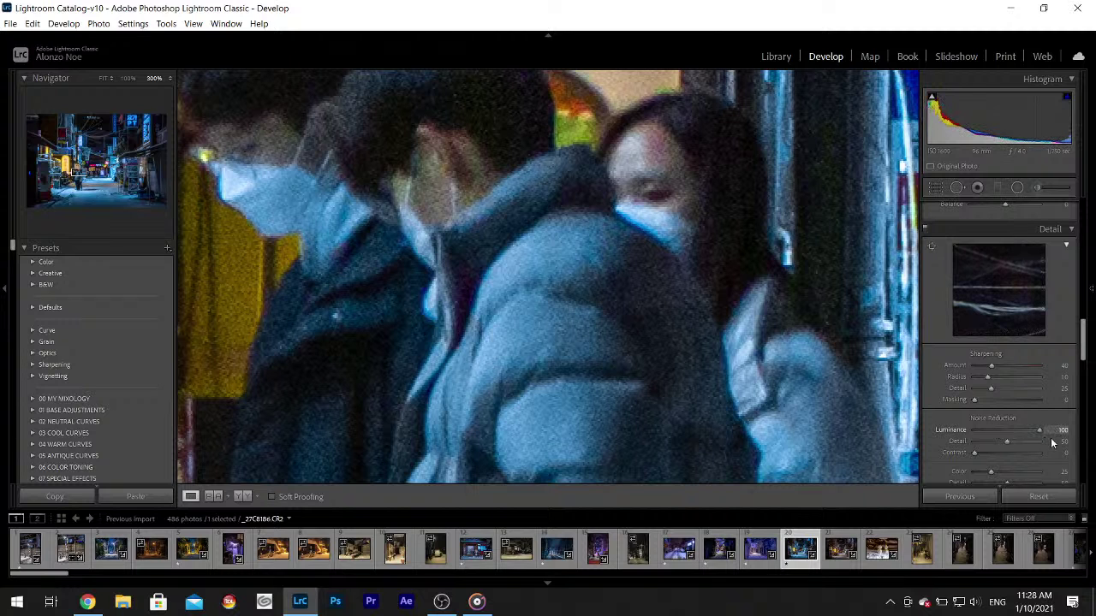
key("F8")
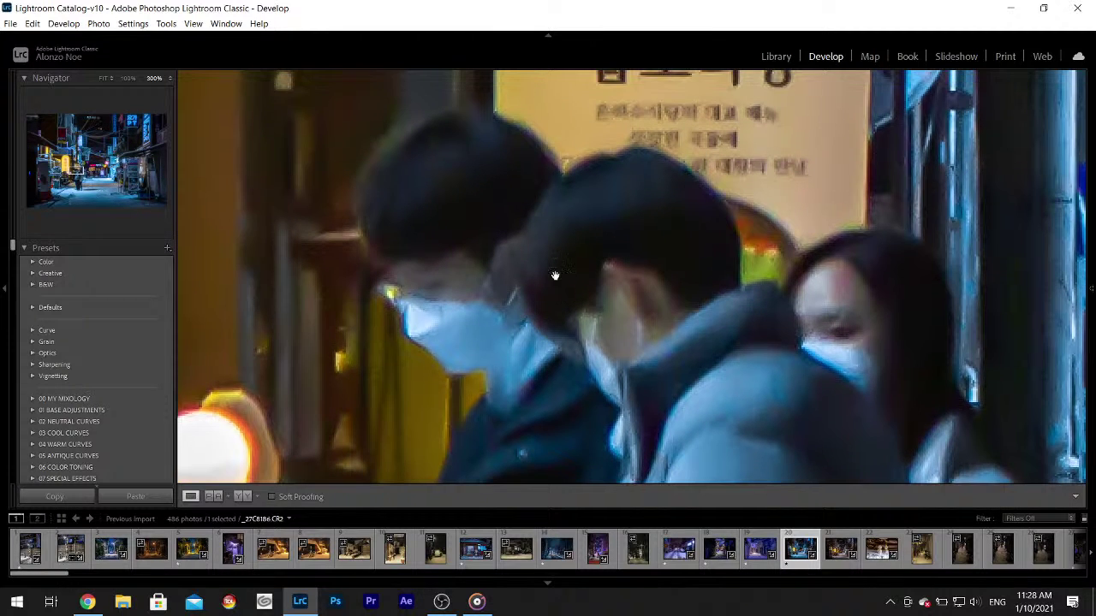
left_click_drag(616, 366, 453, 291)
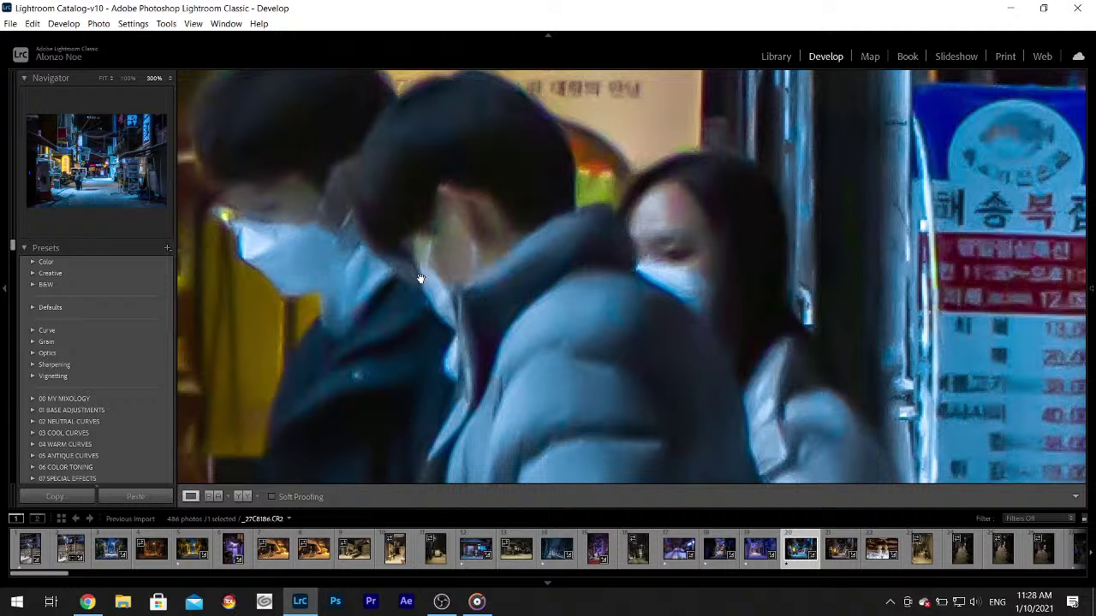
left_click(419, 279)
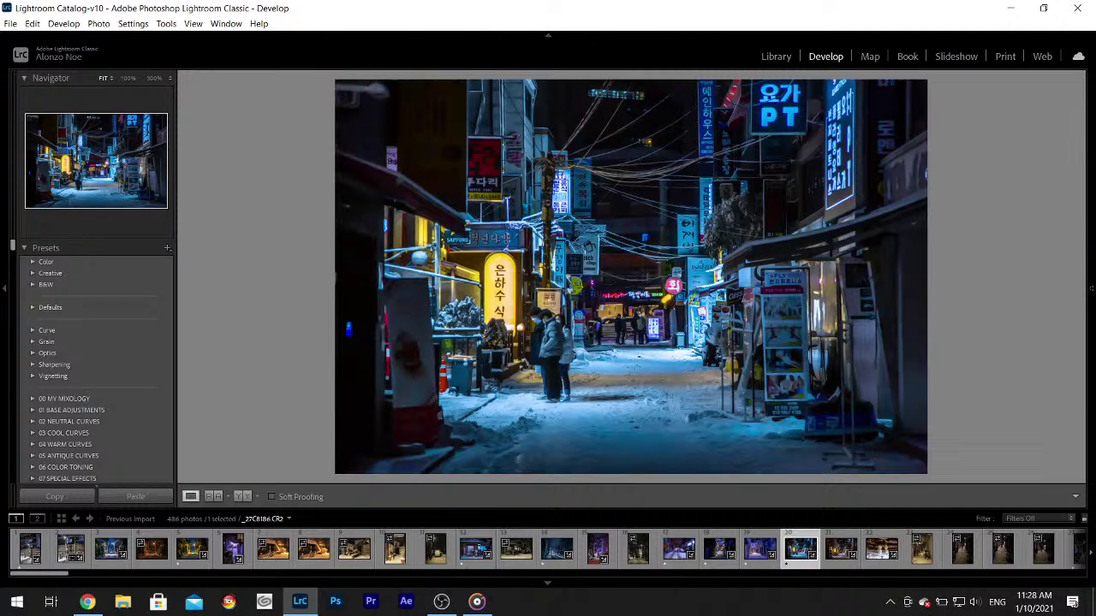
- Lower the neon street photo's Luminance noise reduction to roughly a third of its range
mouse_move(1089, 399)
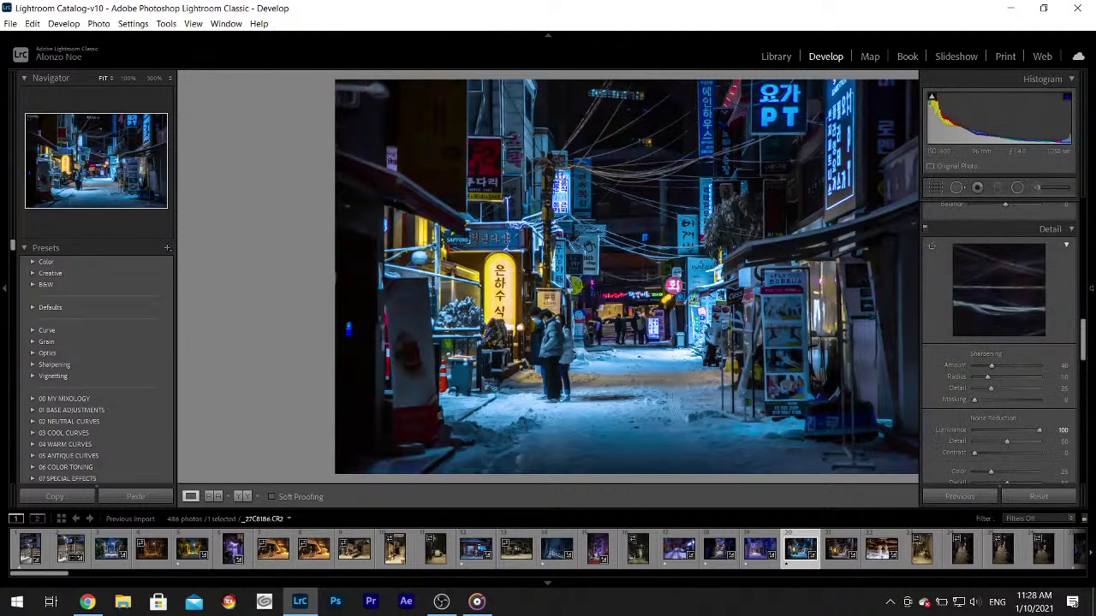
left_click(1008, 430)
left_click_drag(1000, 433, 998, 431)
left_click_drag(994, 432, 1039, 432)
left_click(997, 433)
left_click_drag(997, 430, 997, 429)
- Tint the neon street photo's midtones pink-magenta at hue 322 with Color Grading and view the result enlarged
left_click_drag(1084, 355, 1083, 308)
mouse_move(998, 310)
left_mouse_down()
mouse_move(1013, 305)
mouse_move(1017, 322)
mouse_move(976, 304)
mouse_move(1019, 325)
mouse_move(1009, 319)
left_mouse_up()
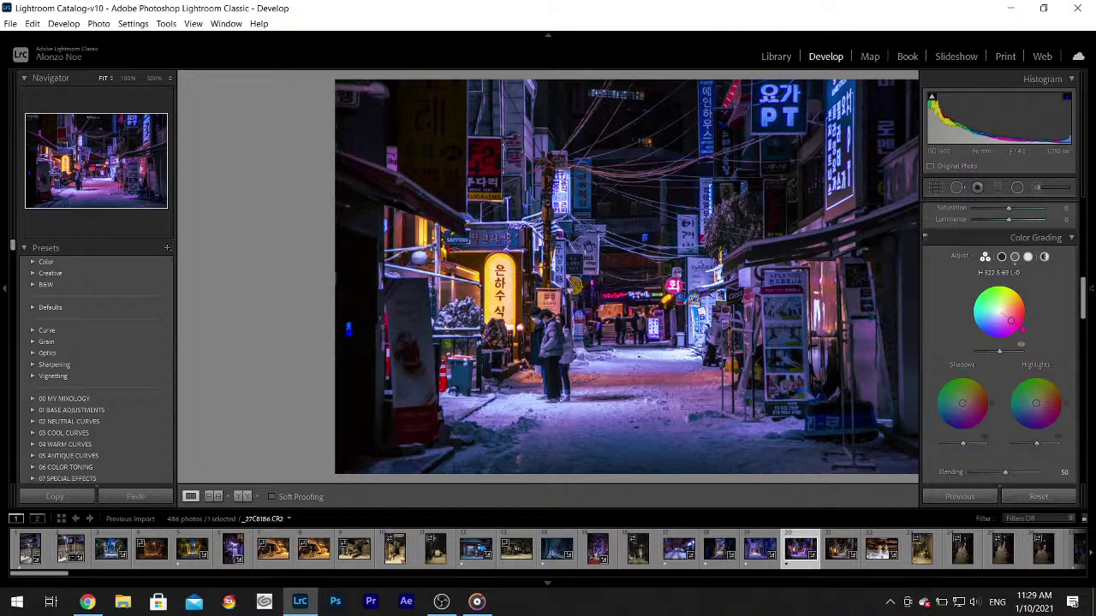
key("F8")
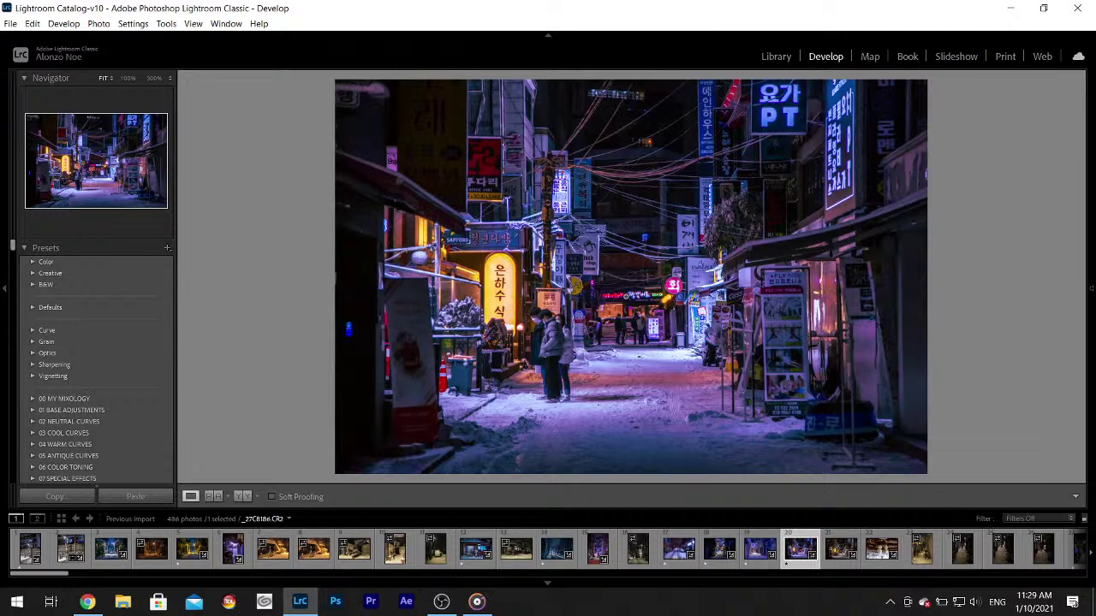
mouse_move(1092, 317)
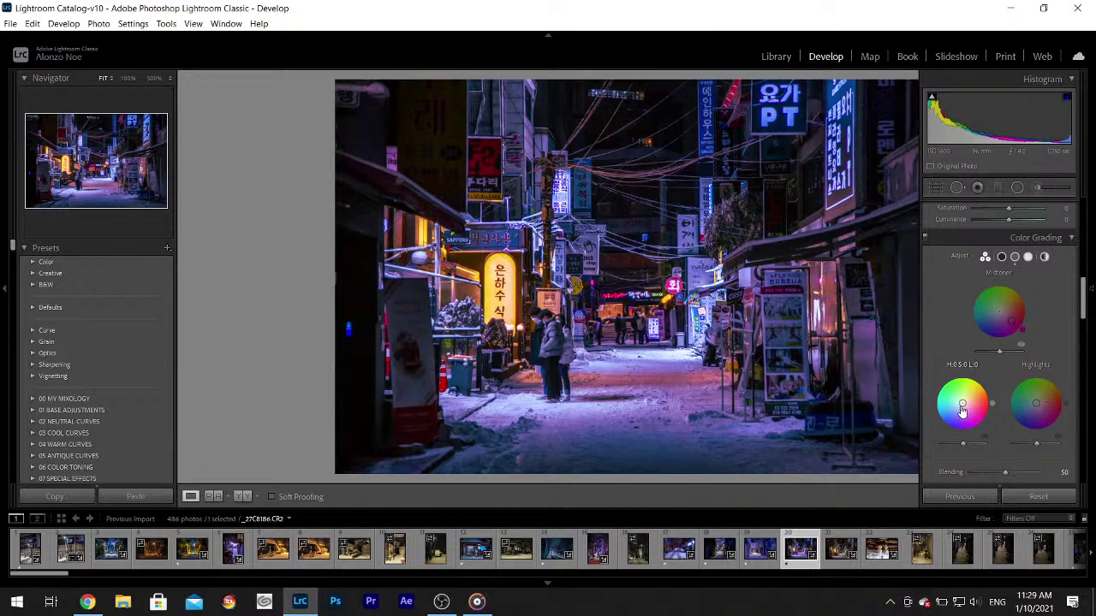
- Tint the neon street photo's shadows a subtle blue with Color Grading and view the whole picture
left_click_drag(962, 403, 958, 407)
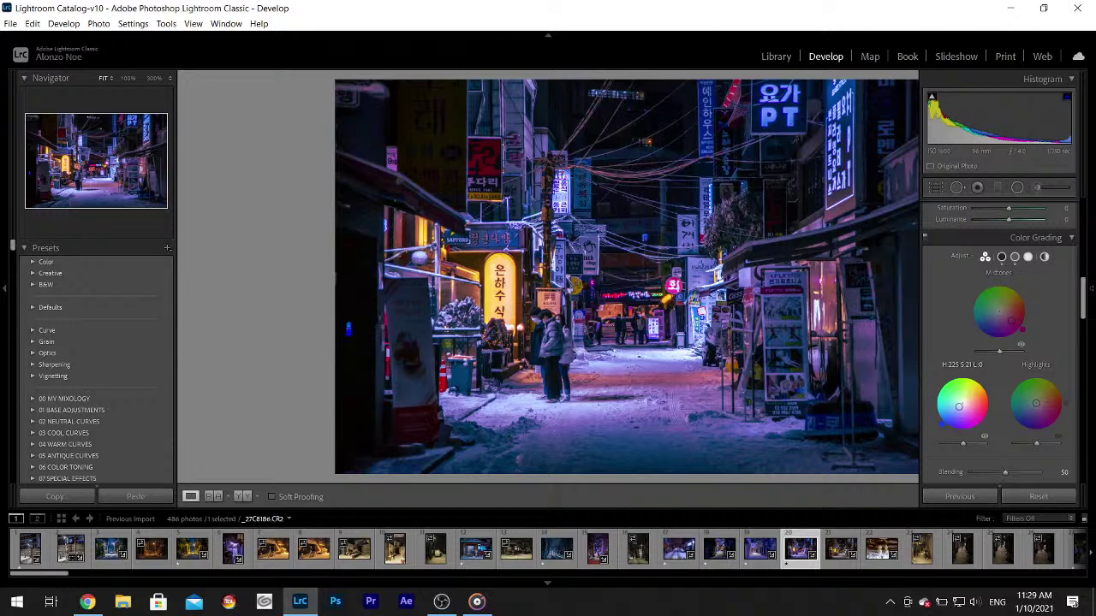
left_click_drag(959, 405, 961, 405)
key("F8")
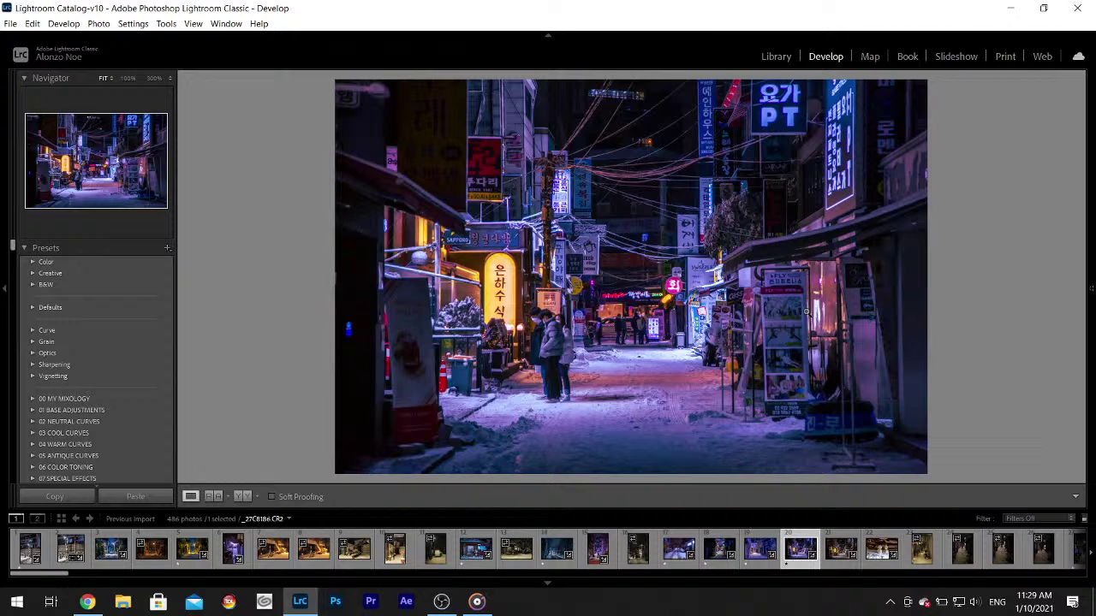
- Raise the neon street photo's Luminance noise reduction
mouse_move(1091, 308)
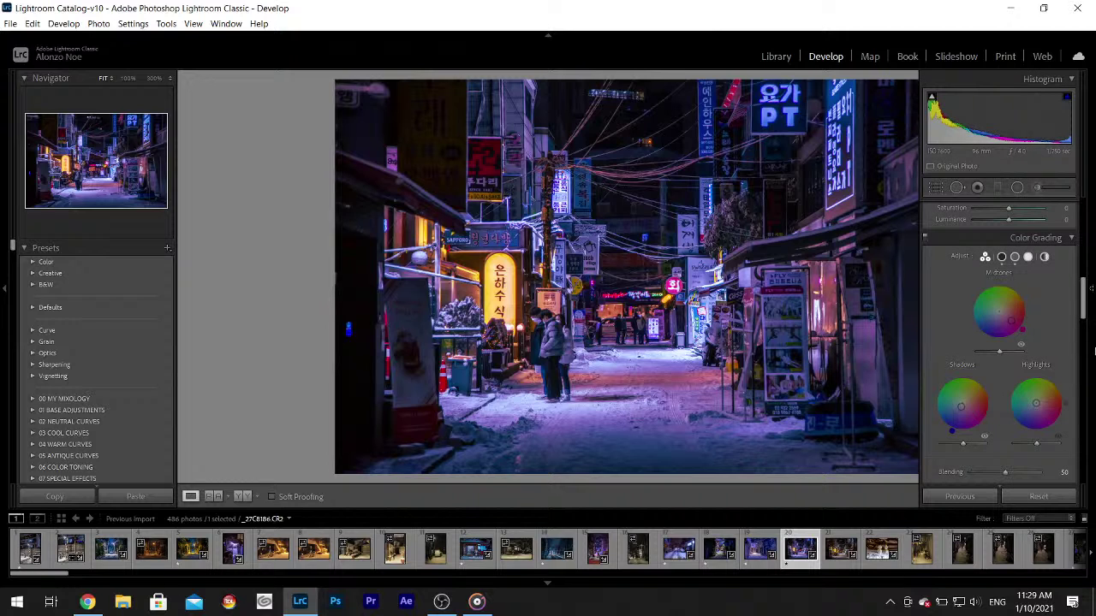
left_click_drag(1081, 306, 1084, 366)
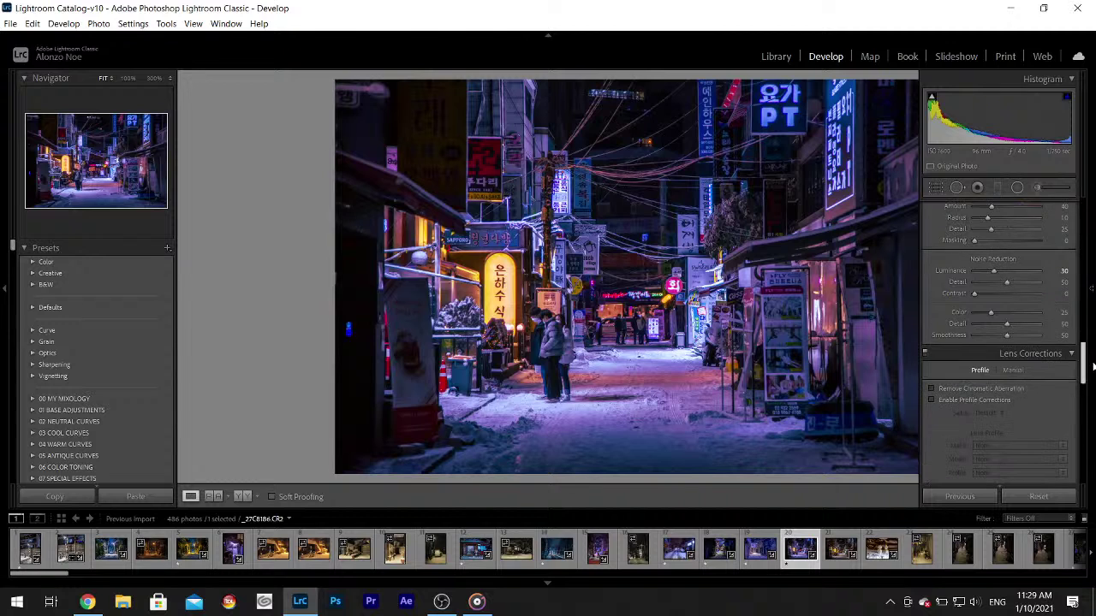
left_click_drag(995, 272, 1068, 290)
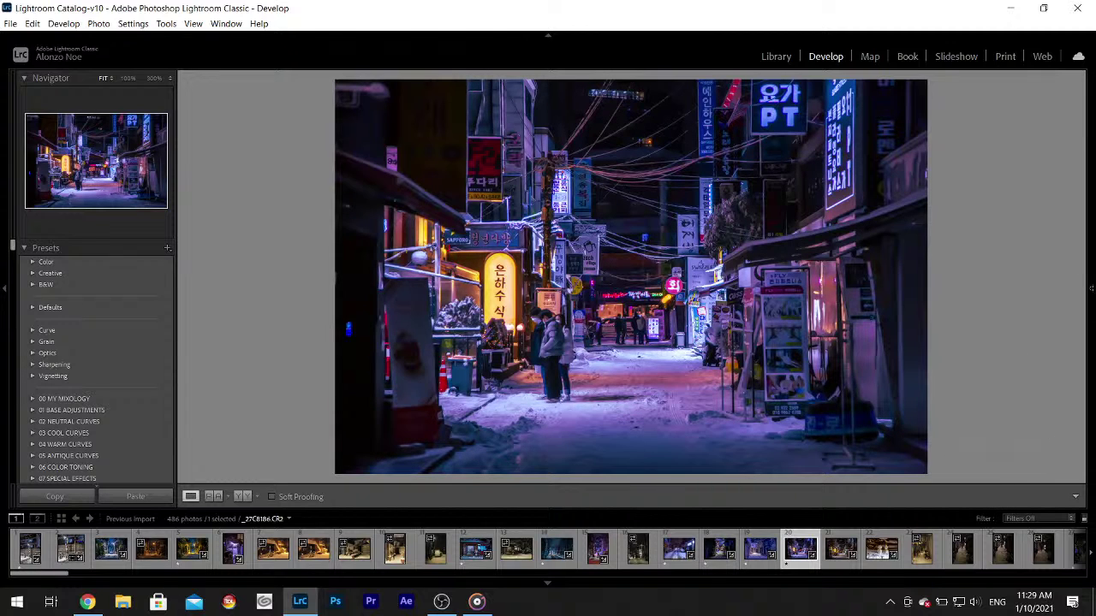
- Set the neon street photo's Texture to +5 and Clarity to +9, and check the shop signs at 300% zoom
mouse_move(1092, 359)
scroll(1078, 342, "up", 10)
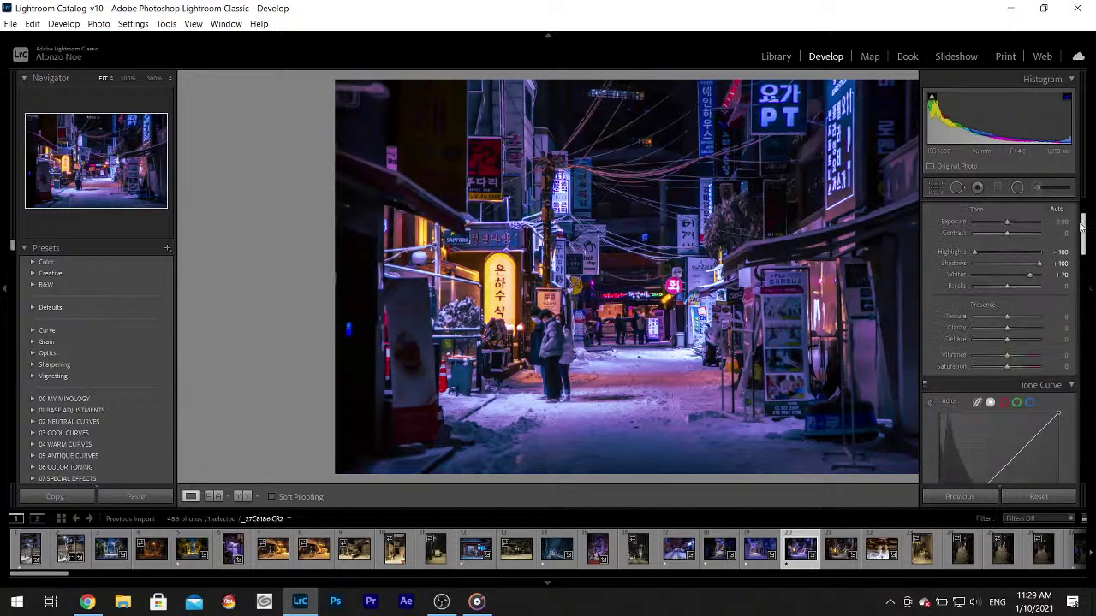
left_click_drag(1006, 420, 1008, 420)
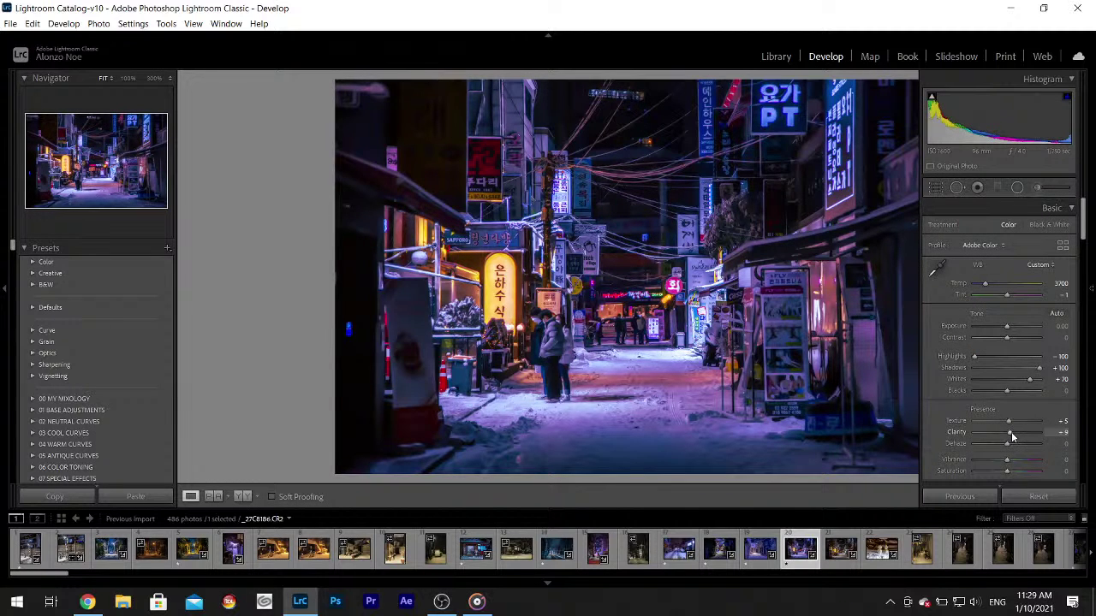
left_click_drag(518, 279, 462, 238)
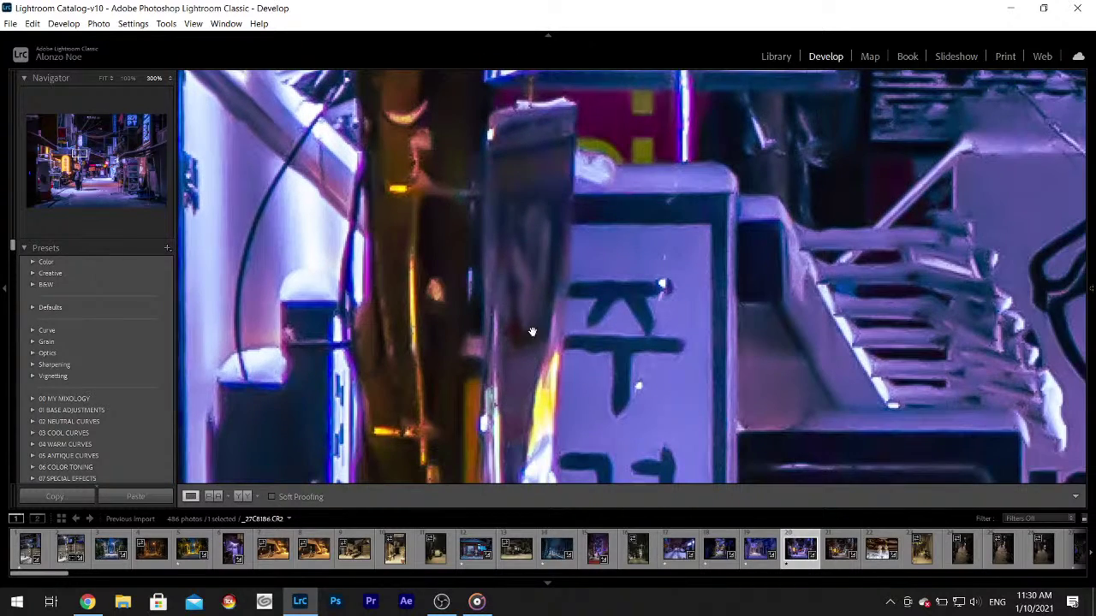
left_click_drag(666, 367, 609, 293)
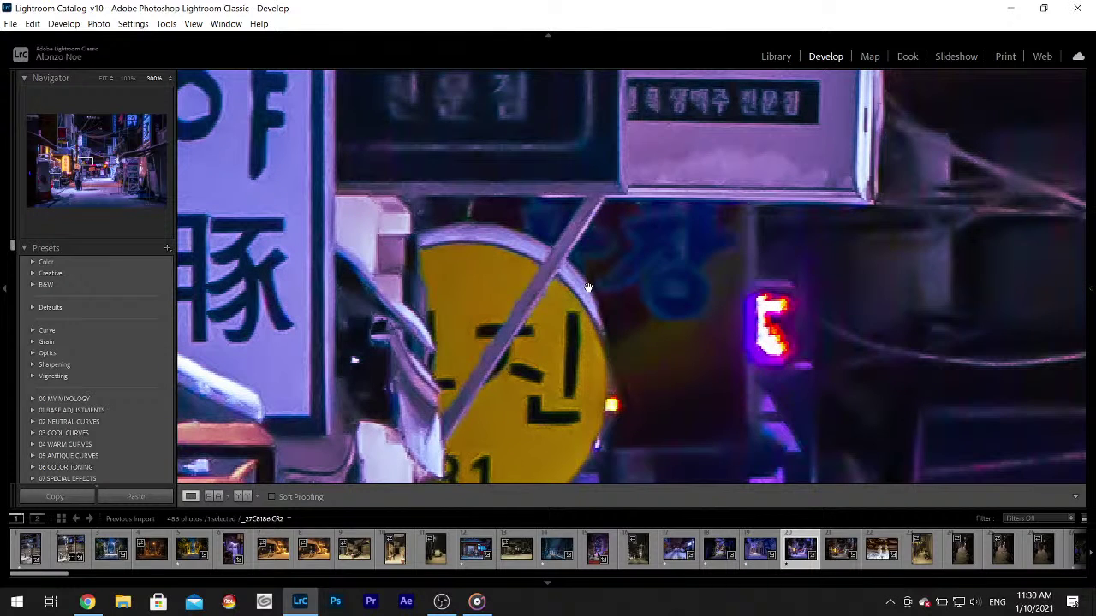
left_click(588, 287)
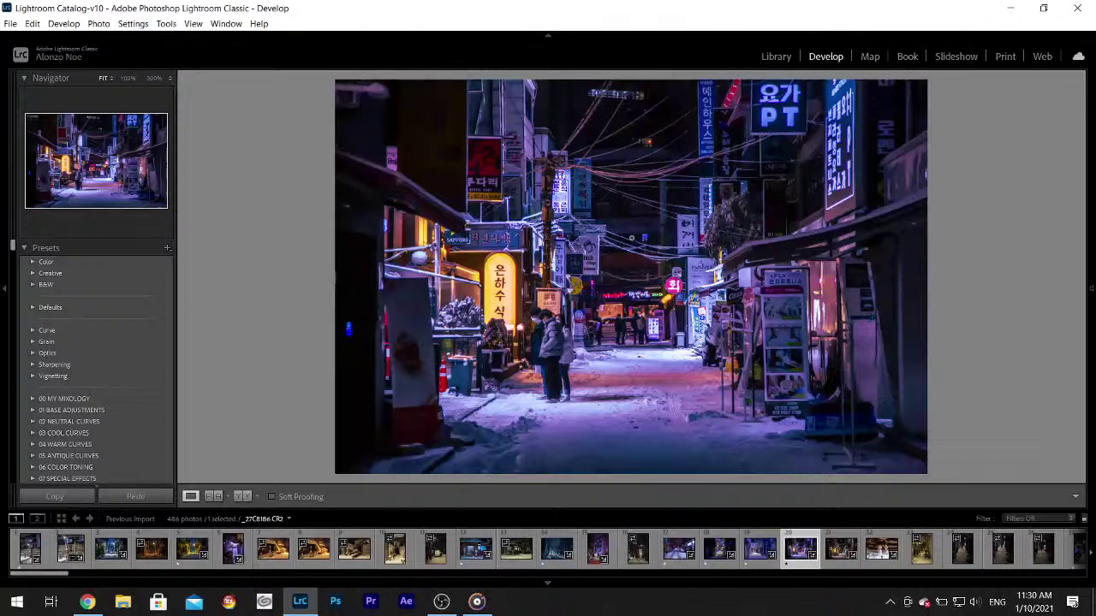
left_click(703, 296)
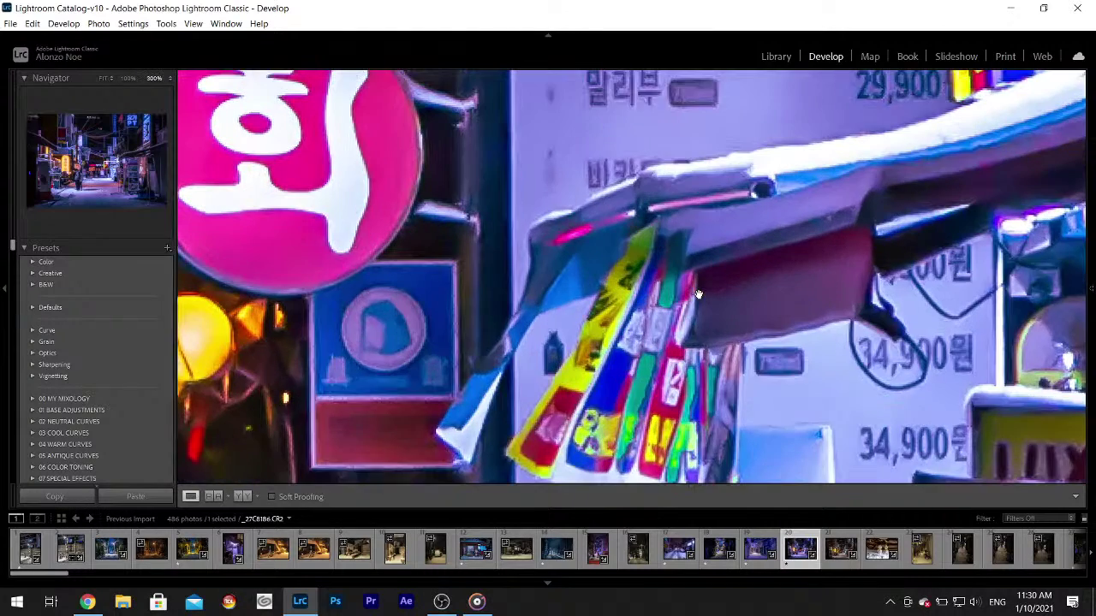
left_click_drag(469, 314, 716, 376)
left_click(716, 377)
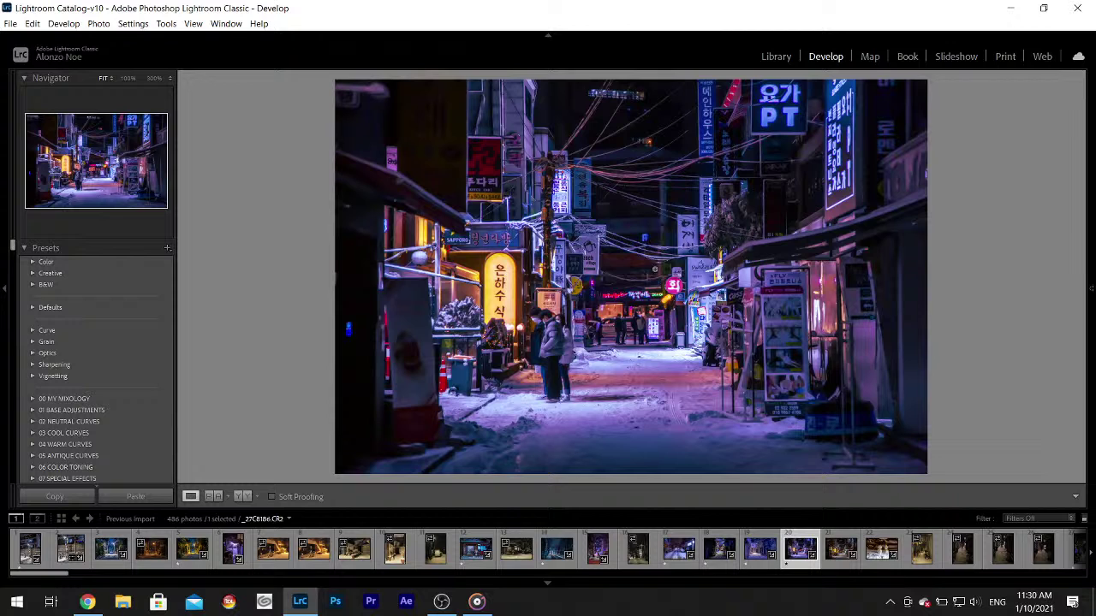
- Try to tint the glowing yellow shop sign red with the Adjustment Brush
mouse_move(1090, 289)
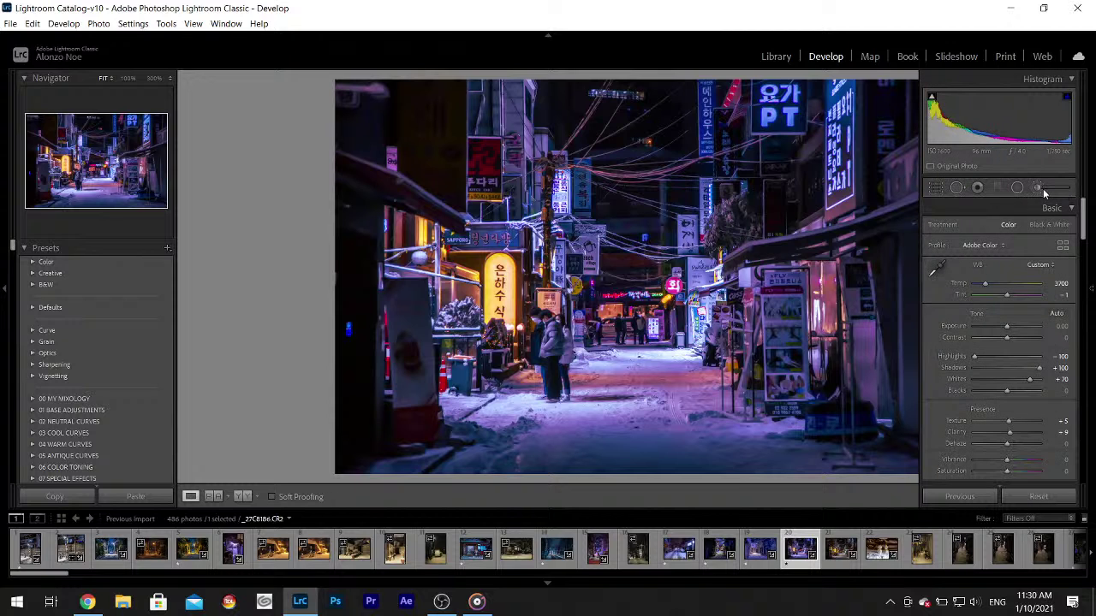
left_click(1040, 188)
key("h")
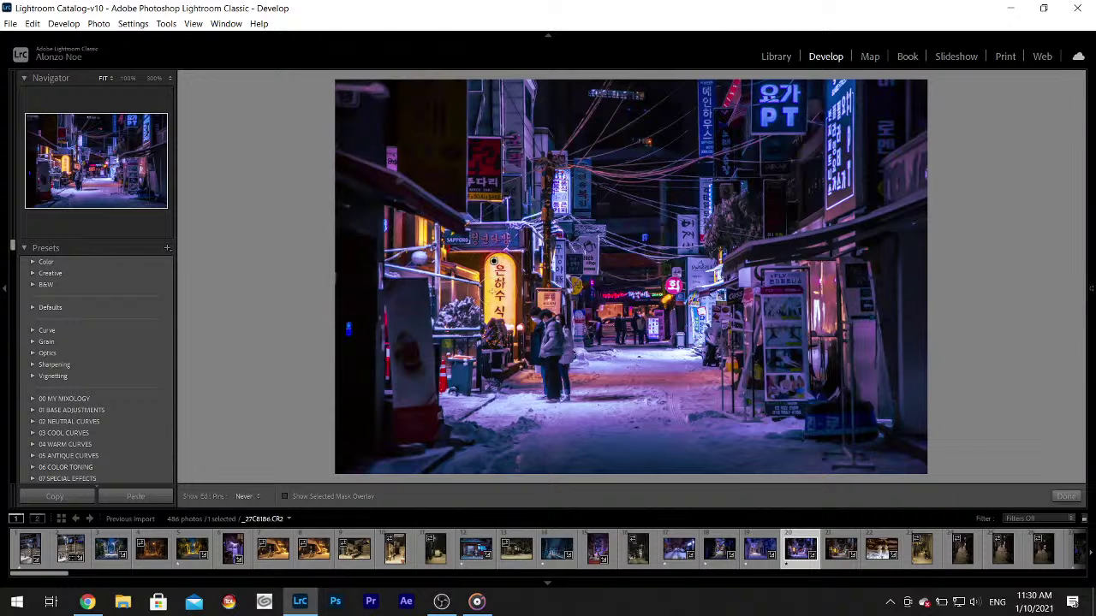
key("h")
mouse_move(1087, 212)
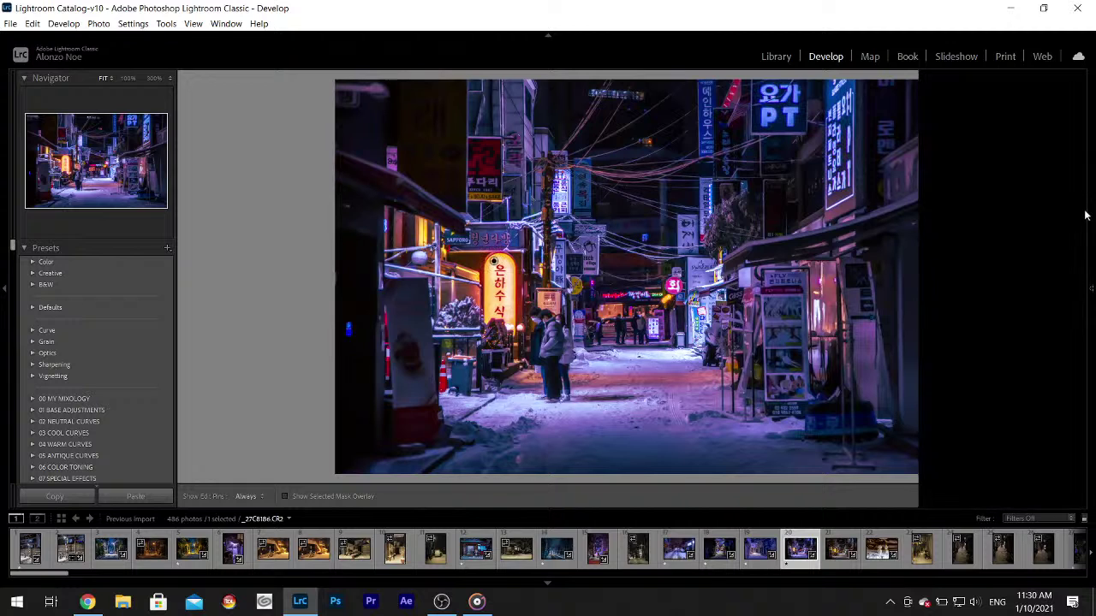
left_click_drag(1083, 213, 1083, 237)
- Pick a different tint color for the Adjustment Brush, paint from the yellow sign up towards the hanging signs, and finish brushing
left_click(1030, 313)
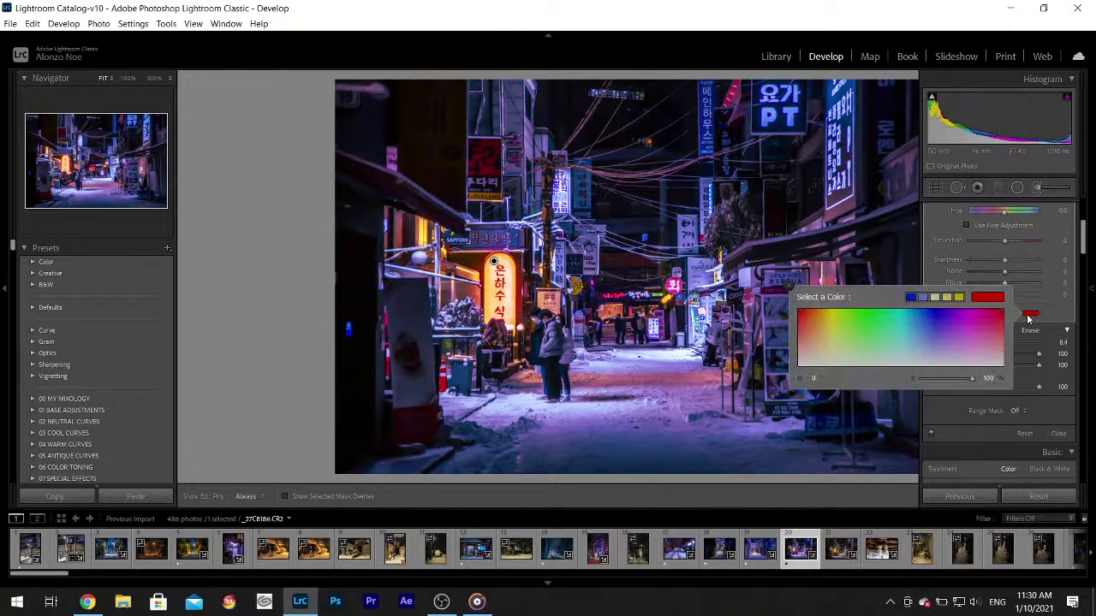
left_click(930, 363)
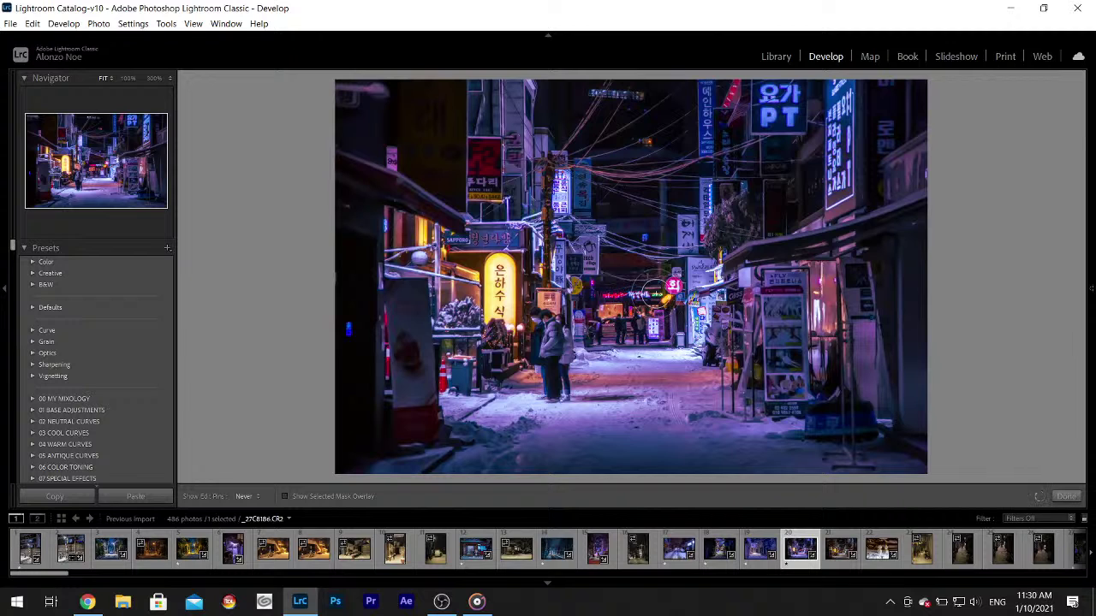
mouse_move(507, 243)
left_mouse_down()
mouse_move(426, 237)
mouse_move(570, 163)
mouse_move(566, 176)
left_mouse_up()
left_click(1064, 497)
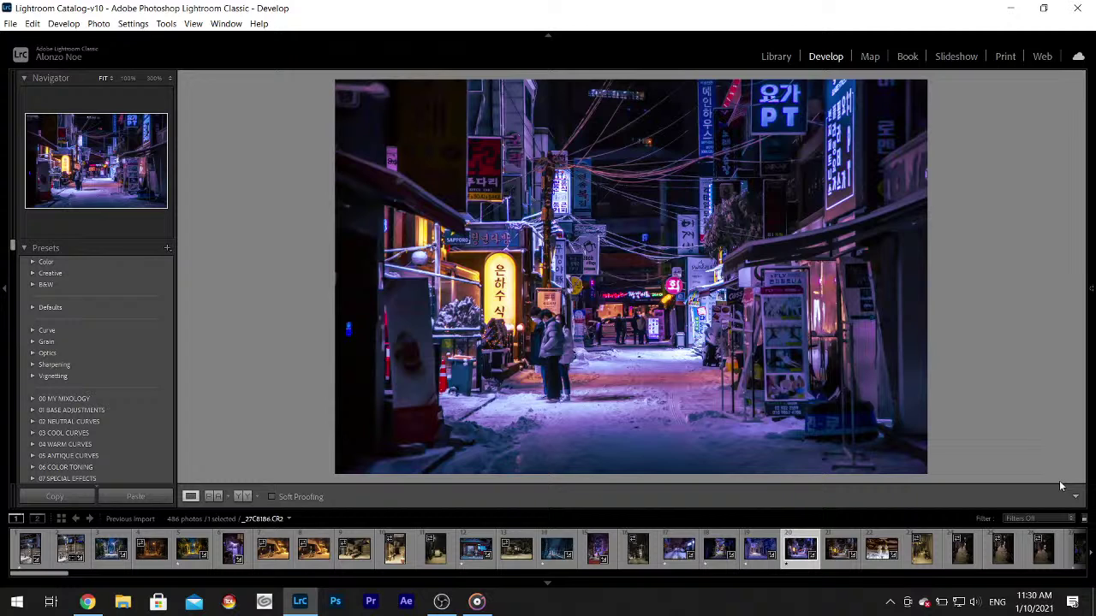
- Rate the neon street photo one star, go on to the snowmen photo and check a snowman's face at 300% zoom
key("1")
left_click(834, 553)
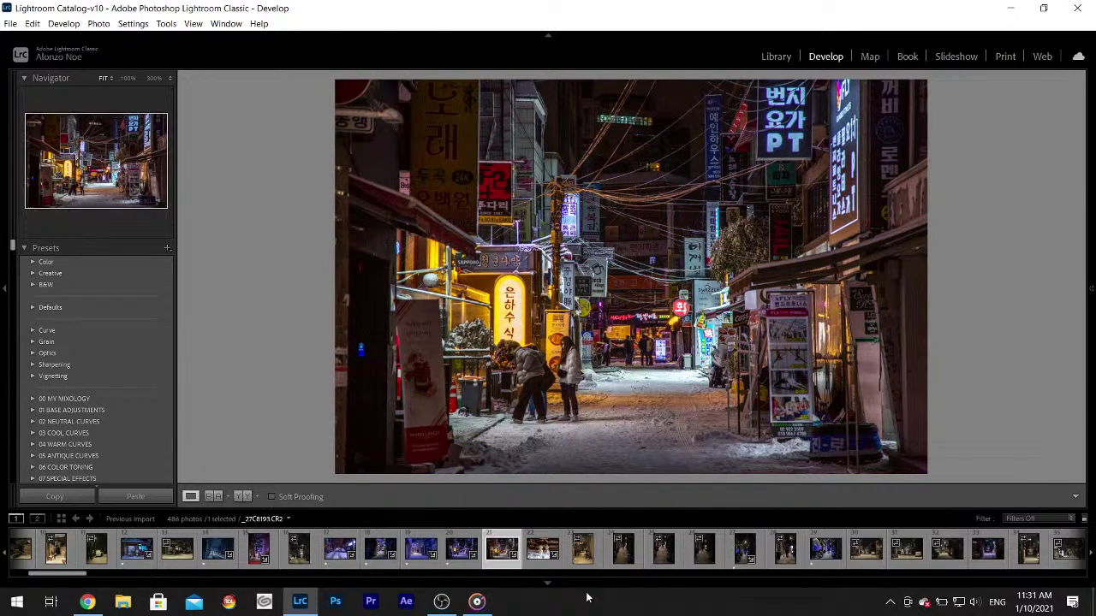
left_click(542, 549)
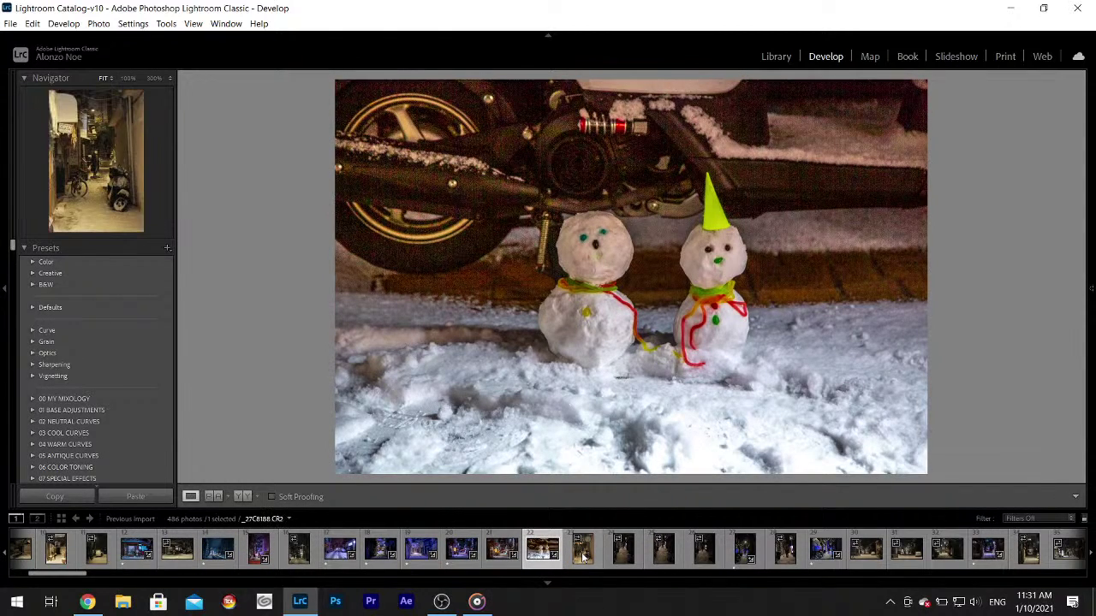
left_click(594, 244)
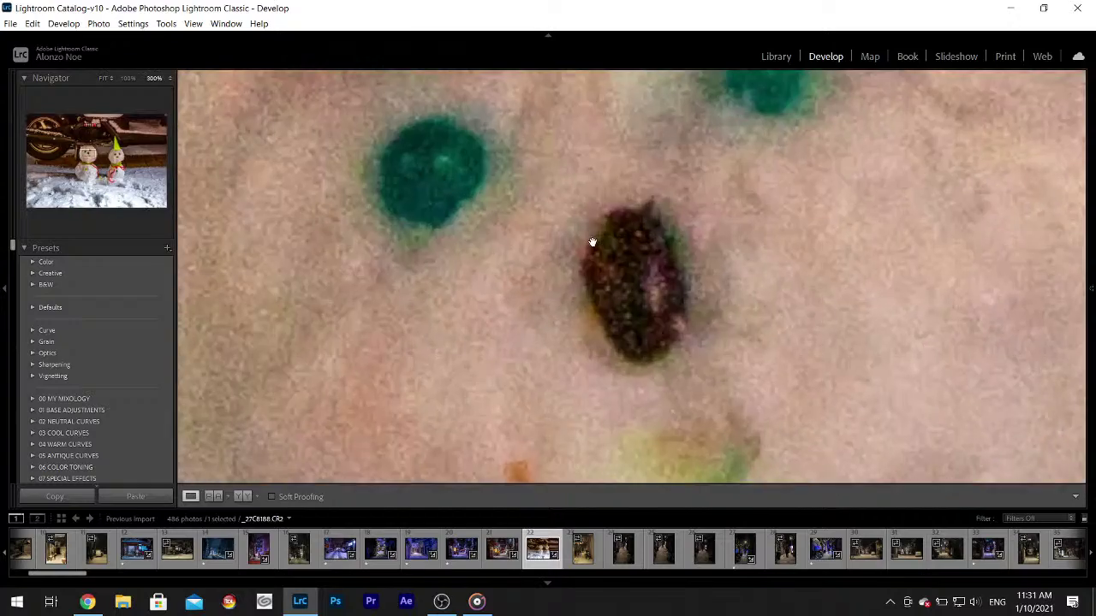
left_click(594, 244)
- Lower the snowmen photo's Shadows to +72 and check the noise on the snowmen's faces at 300% zoom
key("F8")
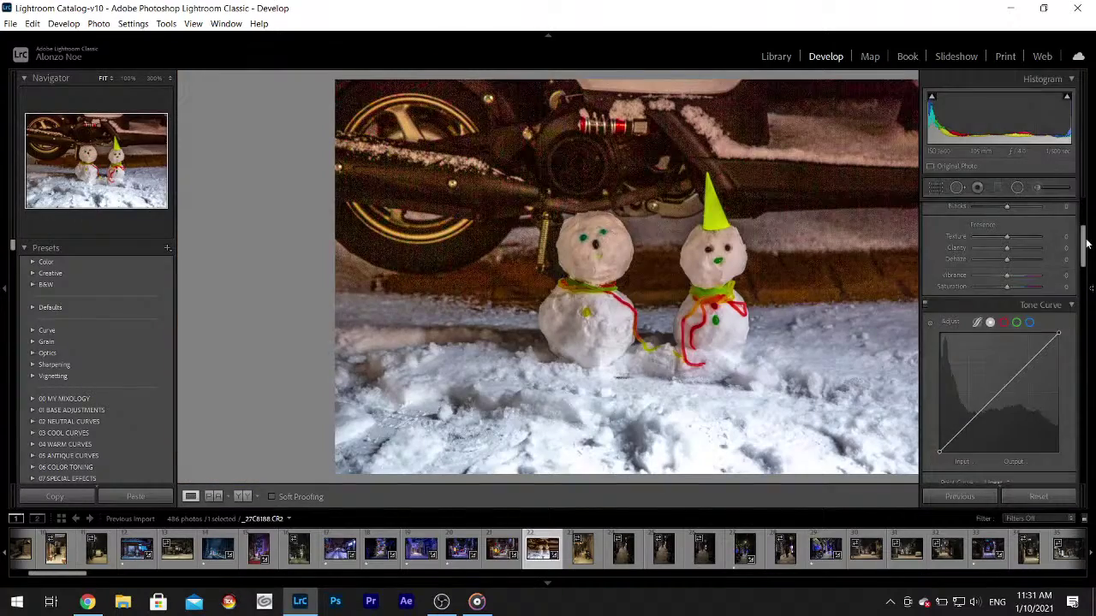
left_click_drag(1083, 240, 1083, 216)
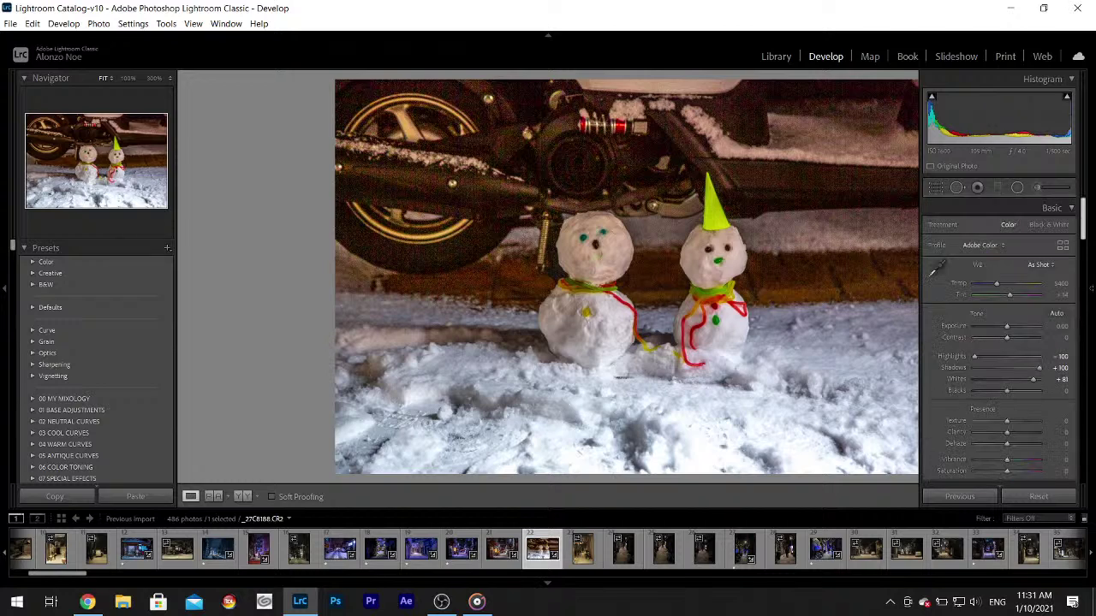
left_click_drag(1033, 374, 1030, 378)
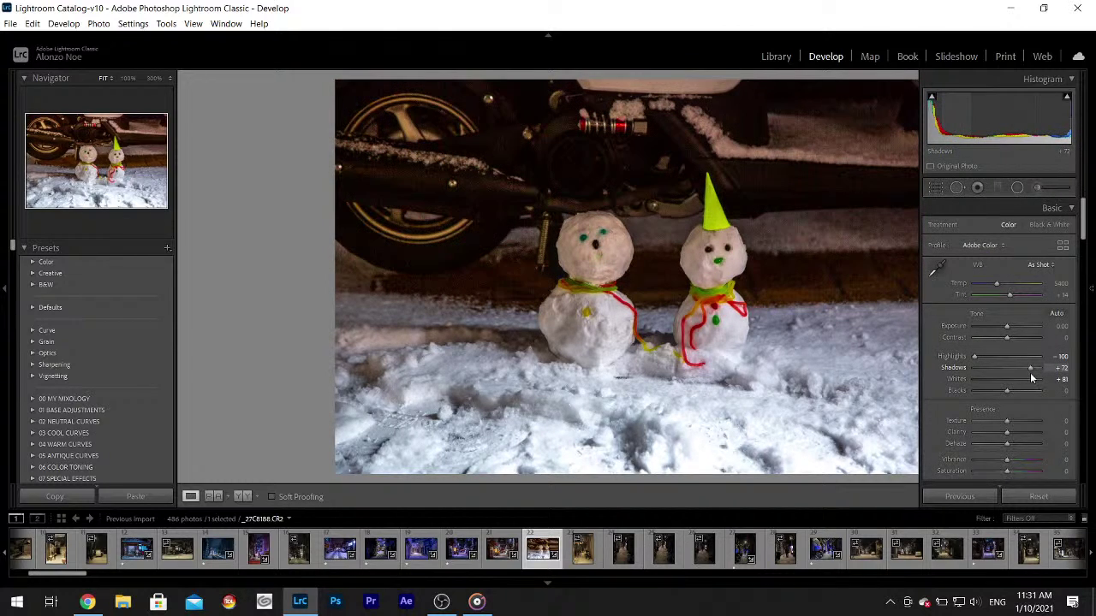
left_click(584, 254)
left_click(702, 231)
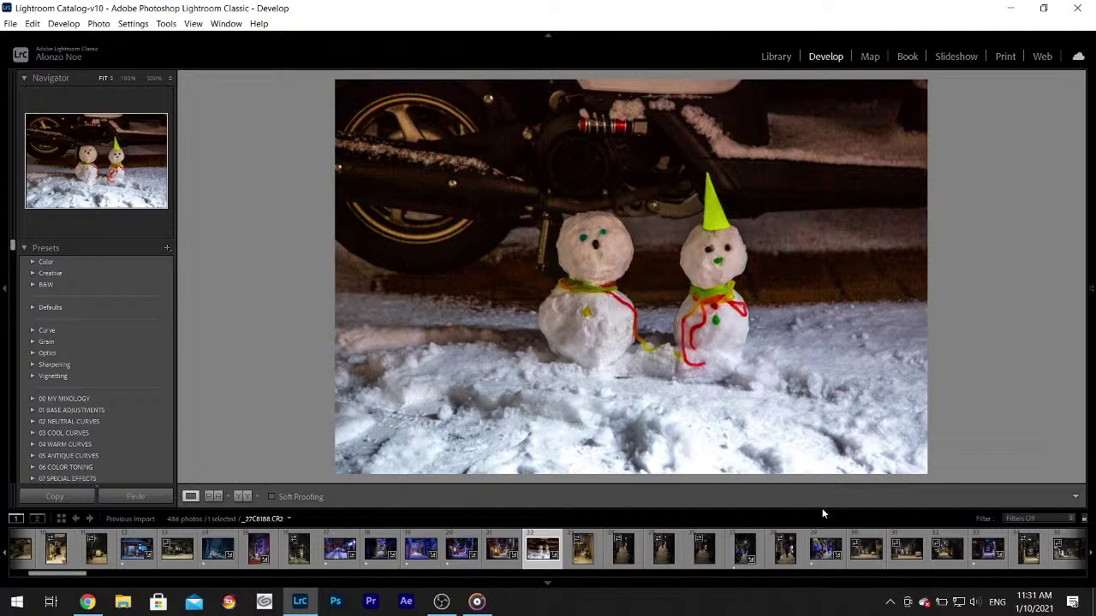
left_click(730, 257)
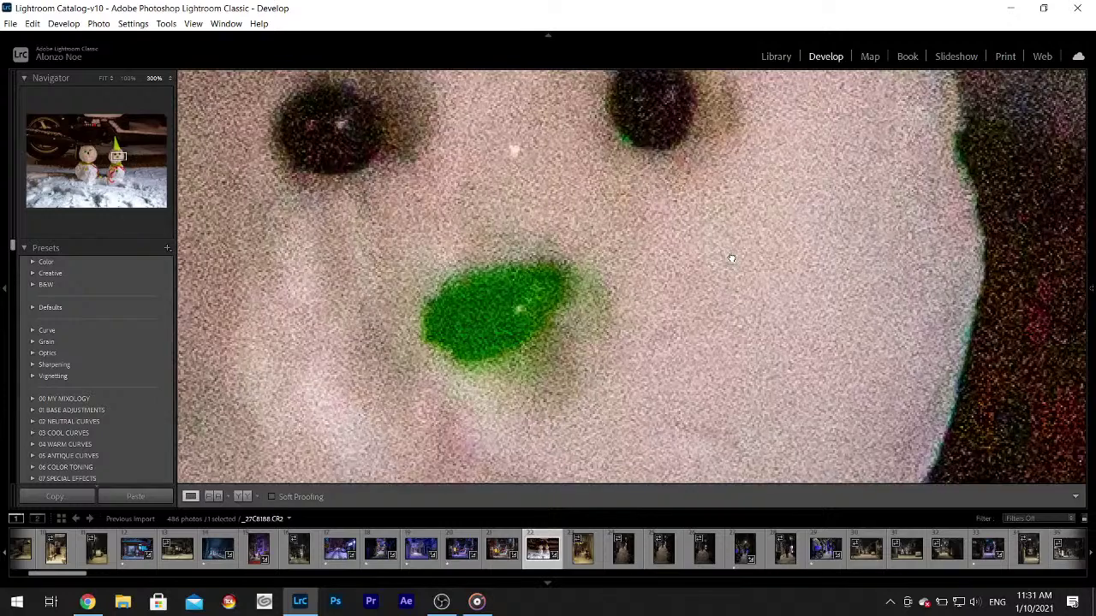
left_click(731, 256)
- Open the yellow alley photo with the scooter and neutralize its white balance by sampling the snowy ground
left_click(582, 548)
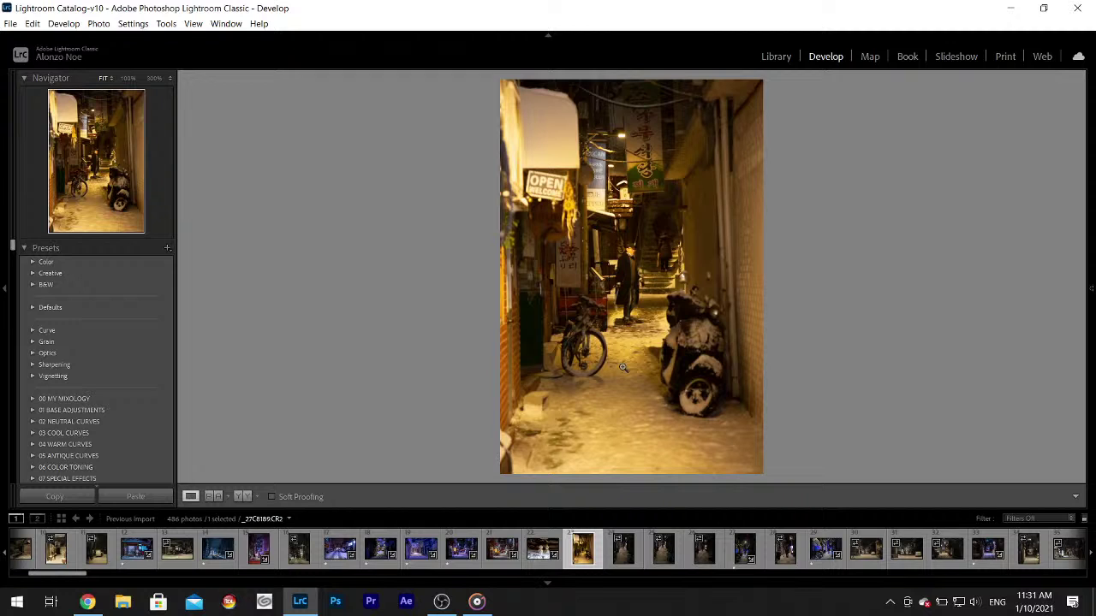
mouse_move(1092, 288)
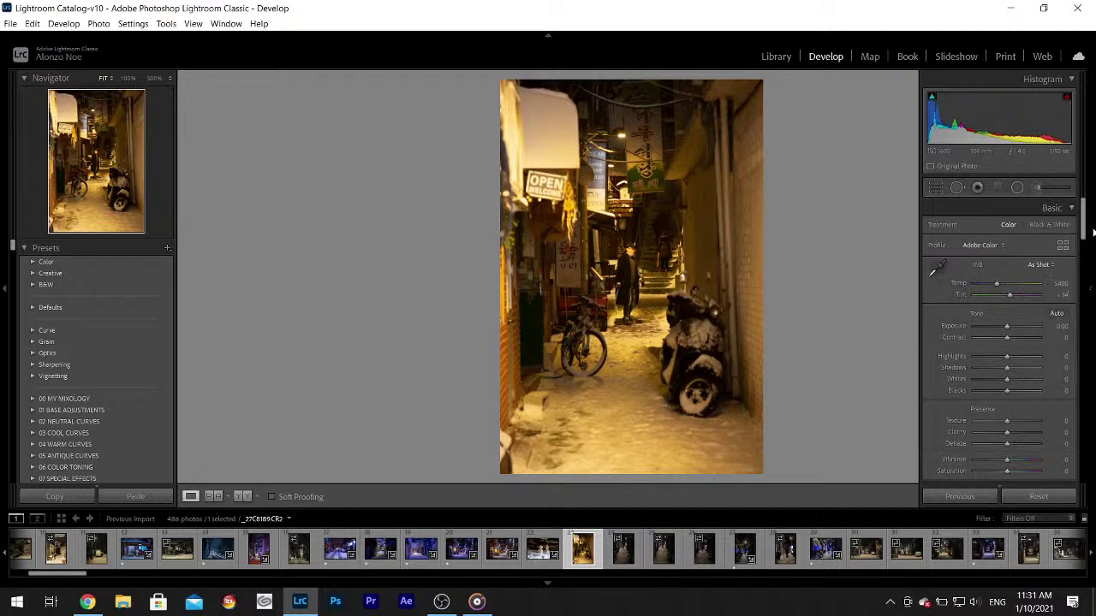
left_click(937, 269)
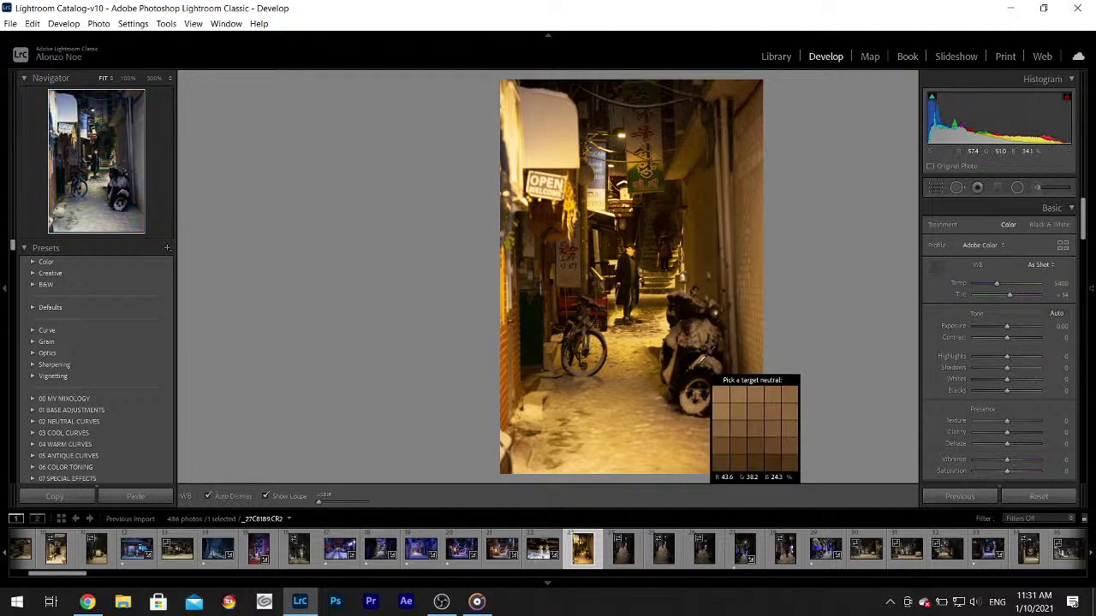
left_click(624, 346)
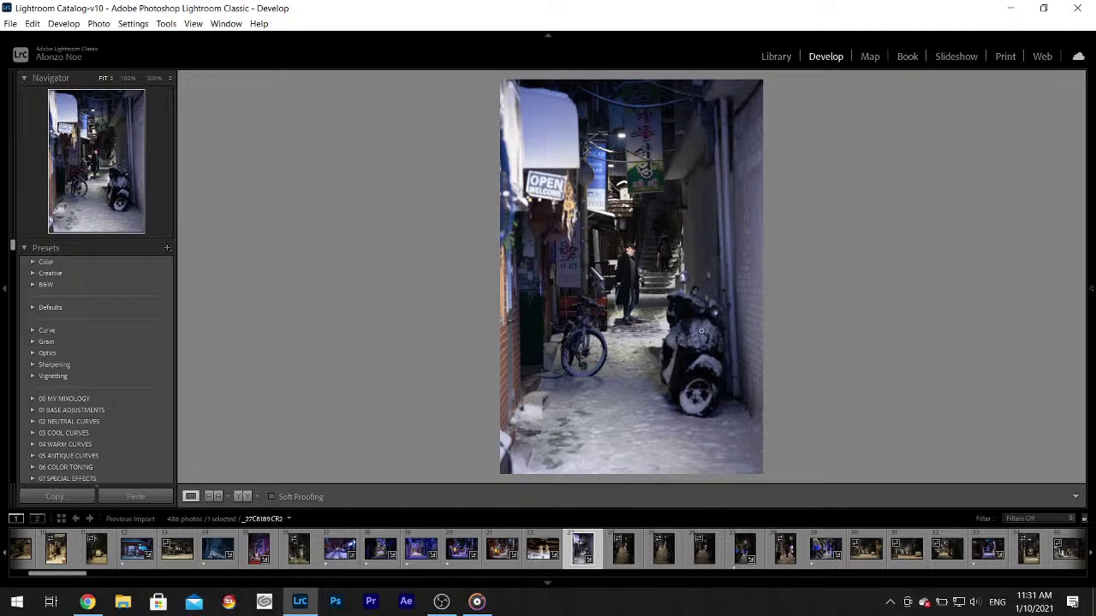
- Set the alley photo's Highlights to -100 and Whites to +47, leaving Shadows at 0
mouse_move(1092, 356)
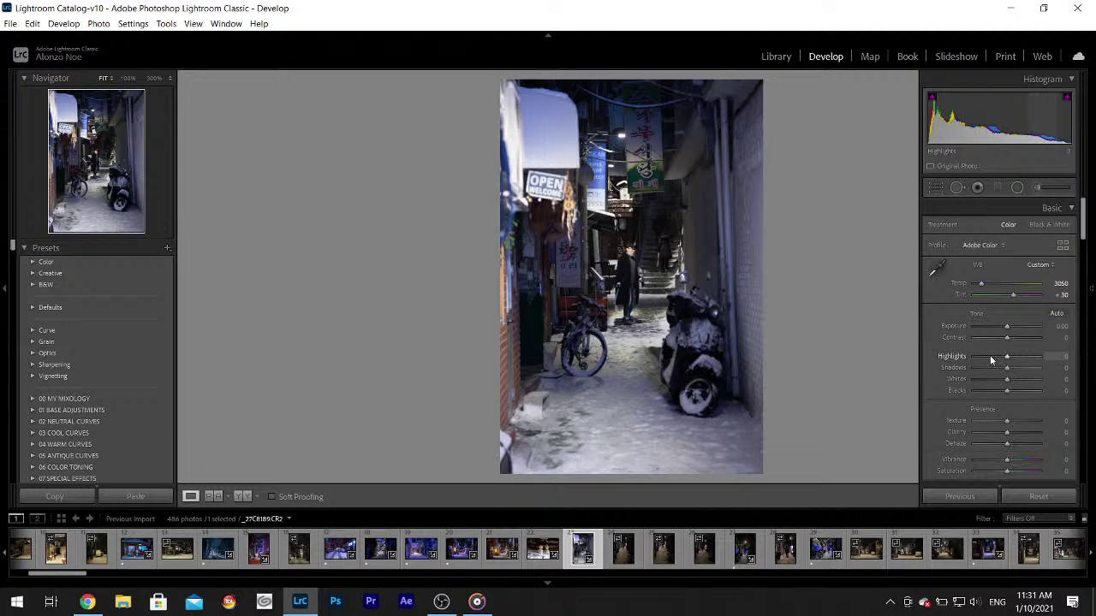
left_click_drag(986, 360, 961, 358)
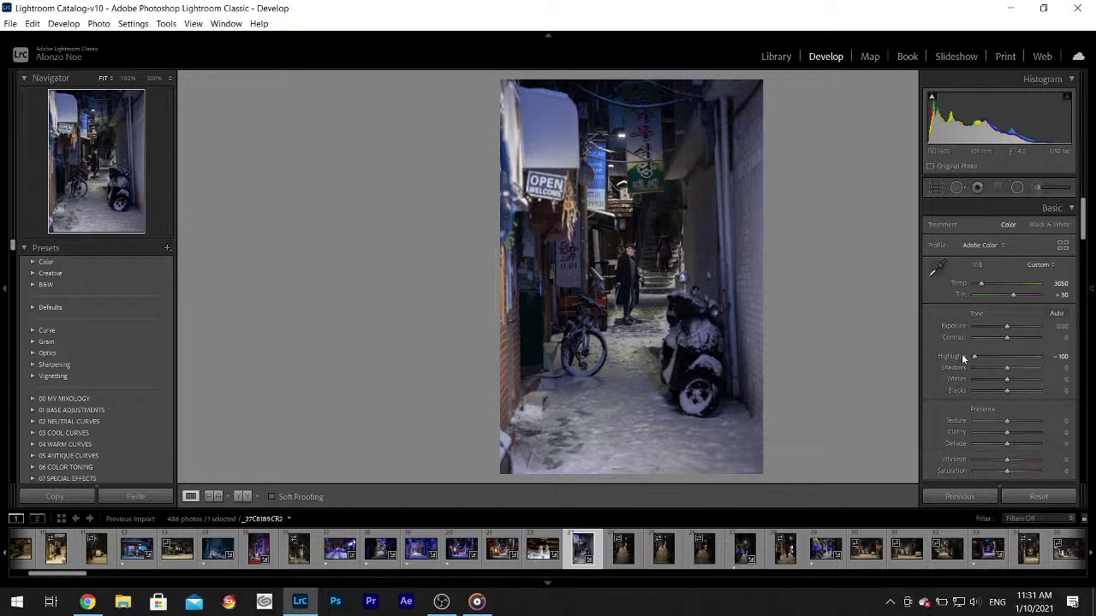
left_click_drag(1005, 367, 1026, 386)
double_click(957, 369)
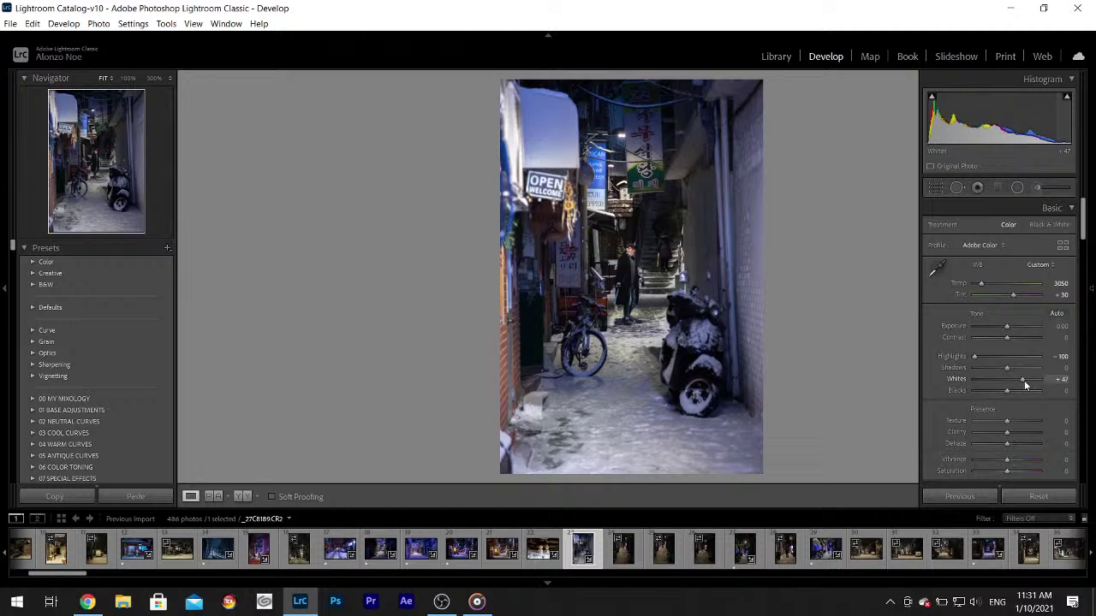
- Straighten the alley photo's perspective with the automatic Upright correction
scroll(1083, 223, "down", 5)
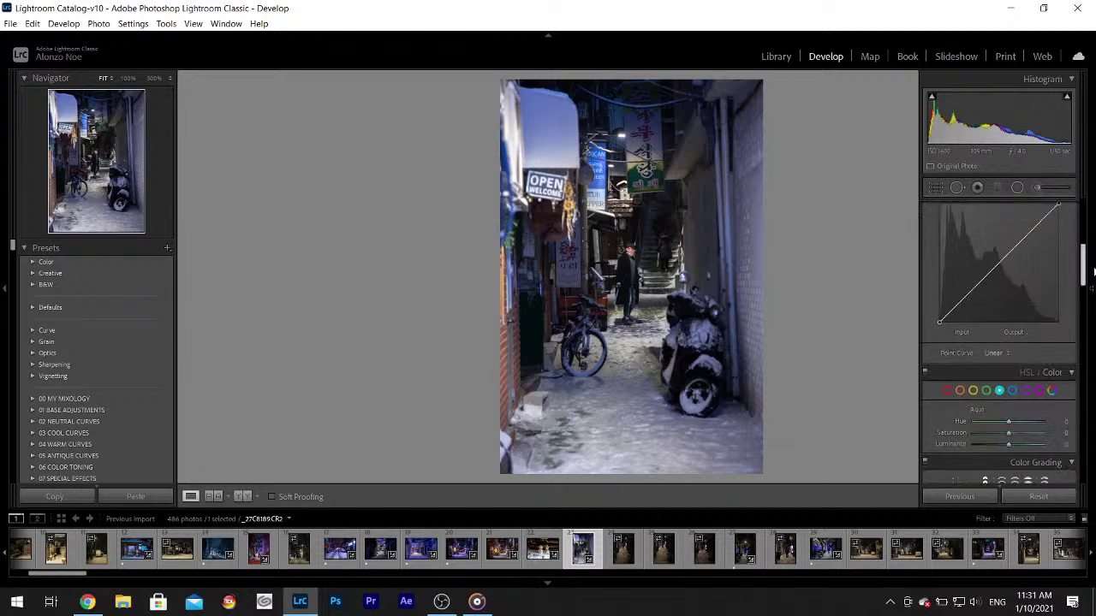
scroll(999, 342, "down", 10)
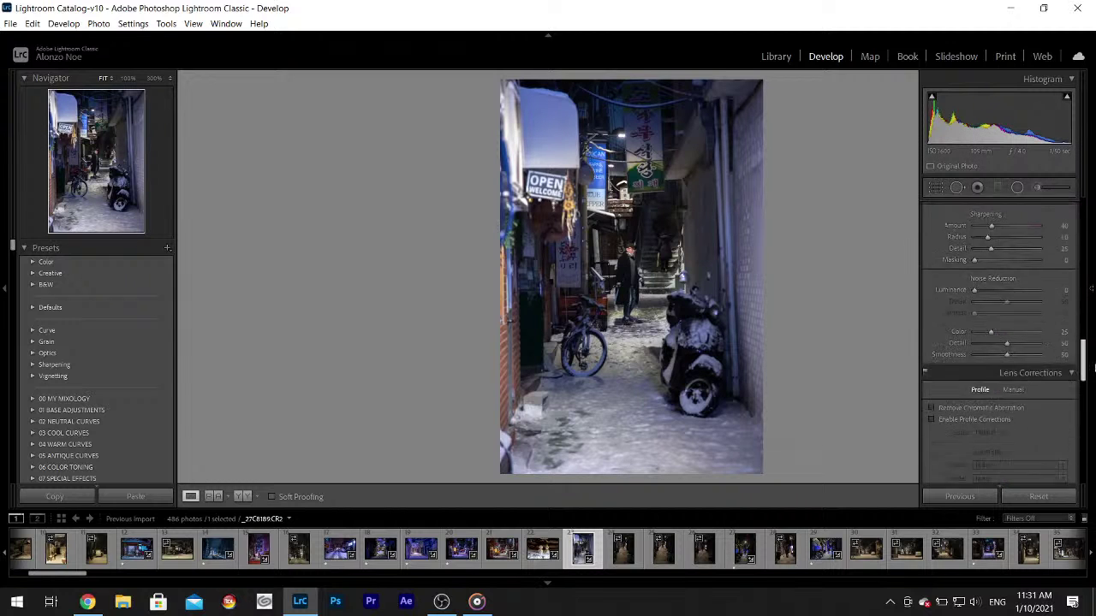
scroll(1007, 397, "down", 1)
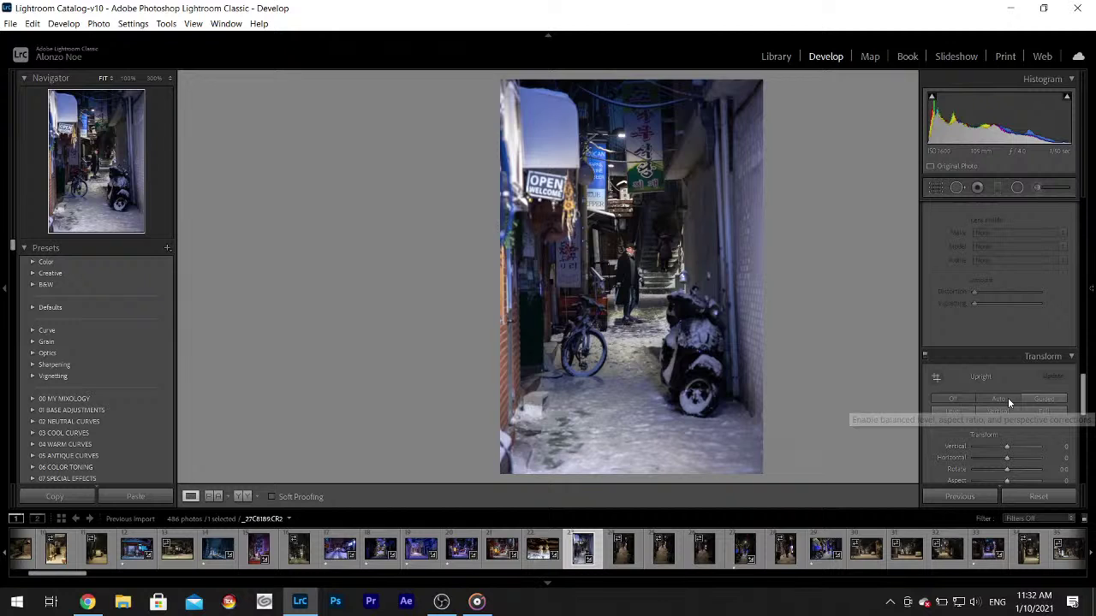
left_click(1007, 397)
key("F8")
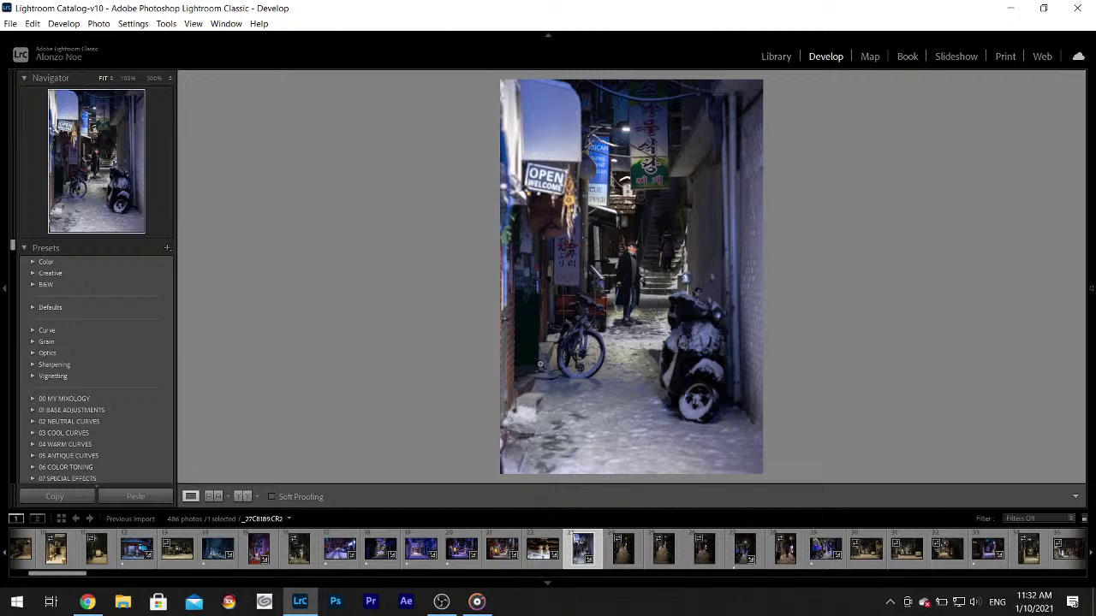
- Inspect the man and the hanging signs in the alley photo at 300% and 25% zoom, returning to the full view
left_click(615, 306)
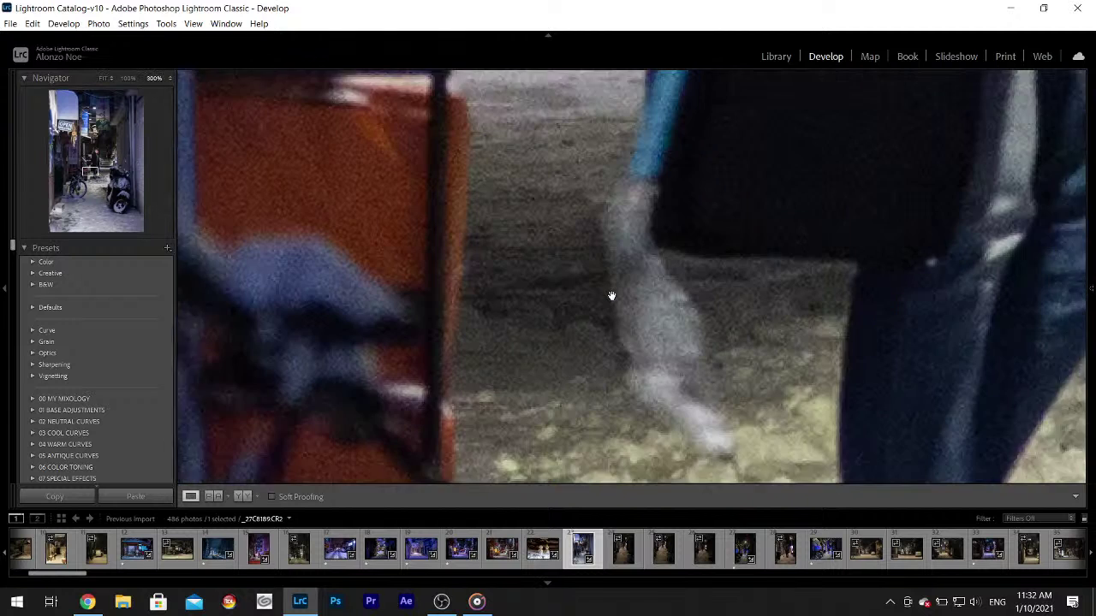
left_click_drag(753, 162, 743, 337)
left_click(740, 292)
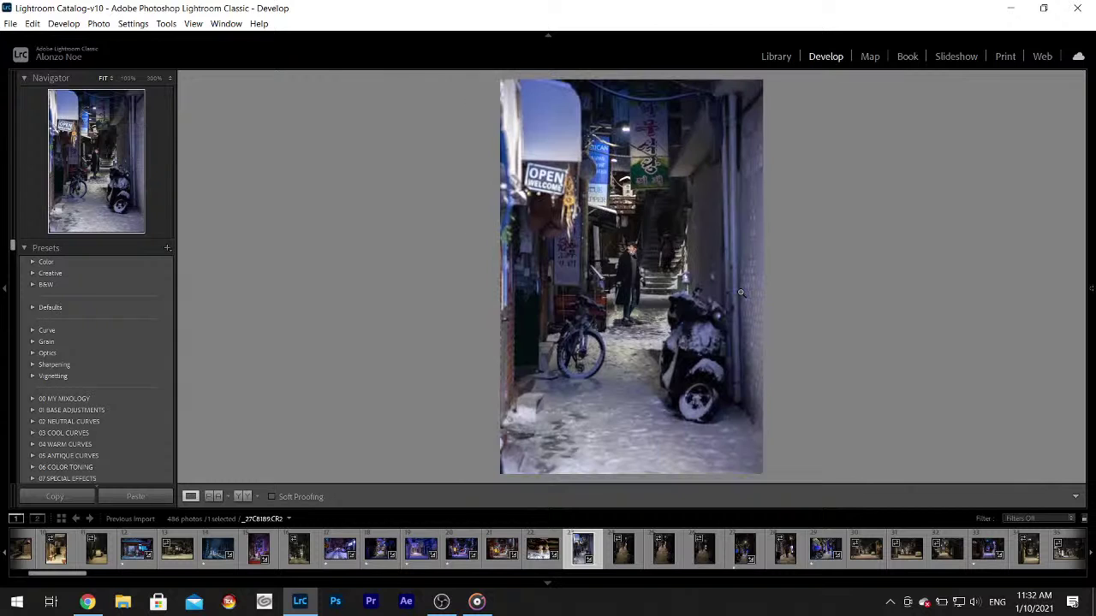
left_click(740, 293)
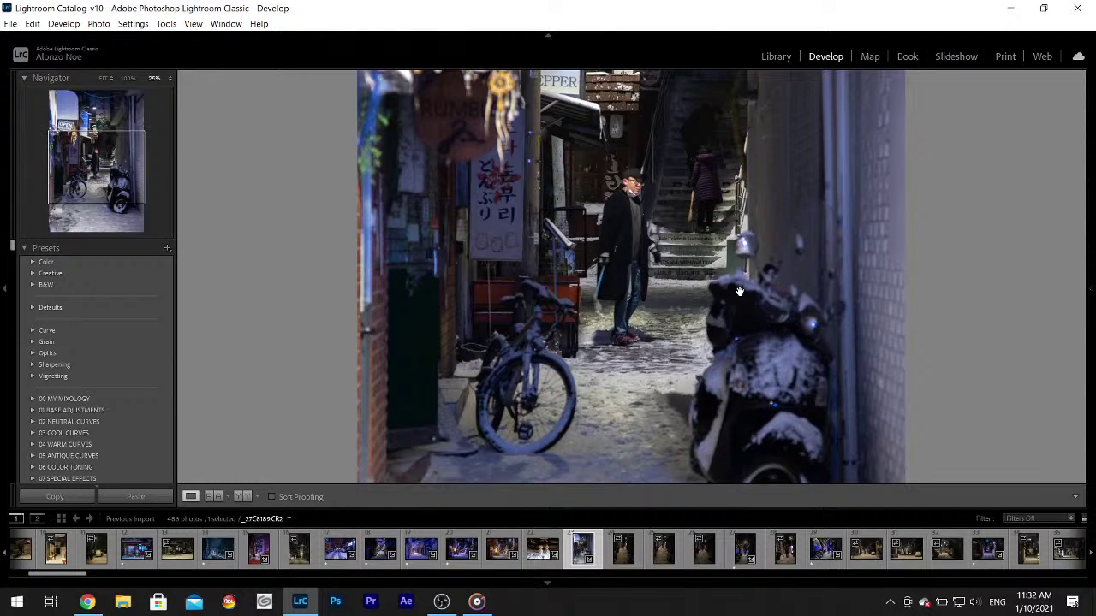
left_click_drag(612, 130, 706, 284)
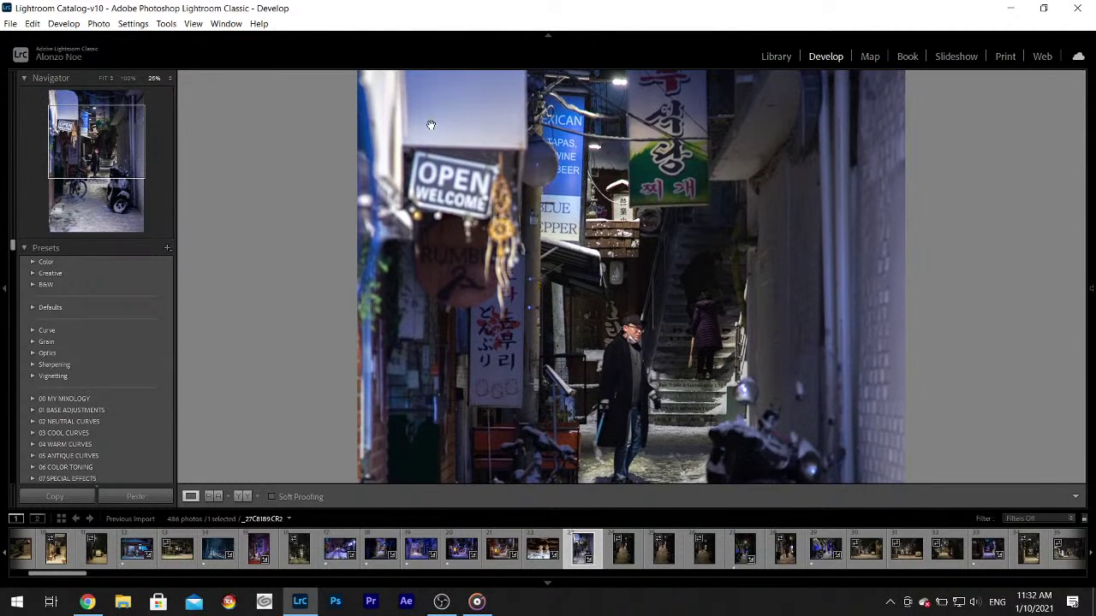
left_click(474, 248)
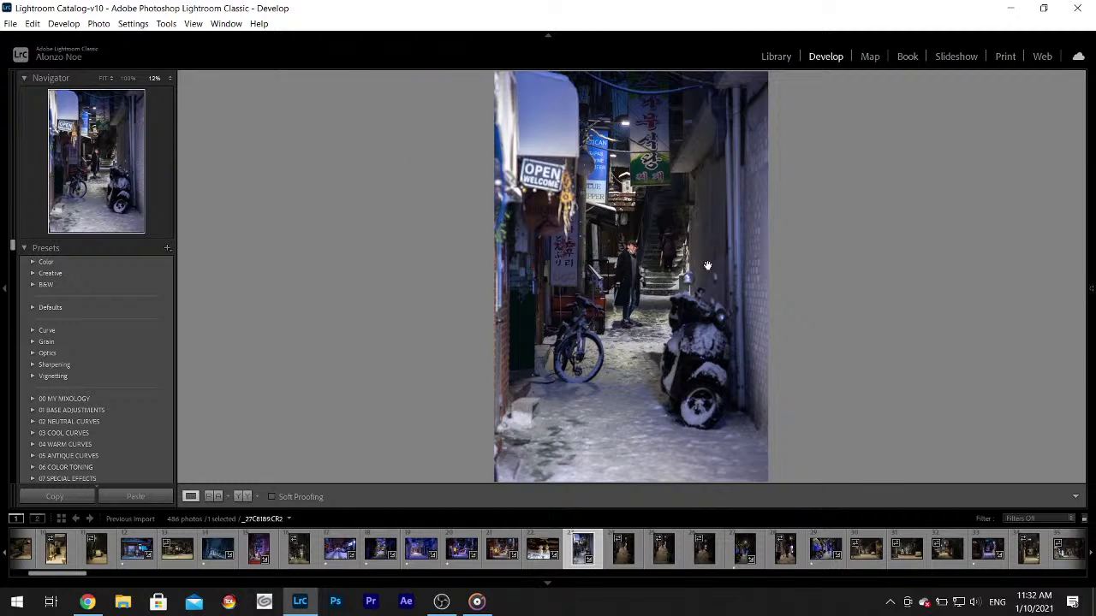
left_click(666, 207)
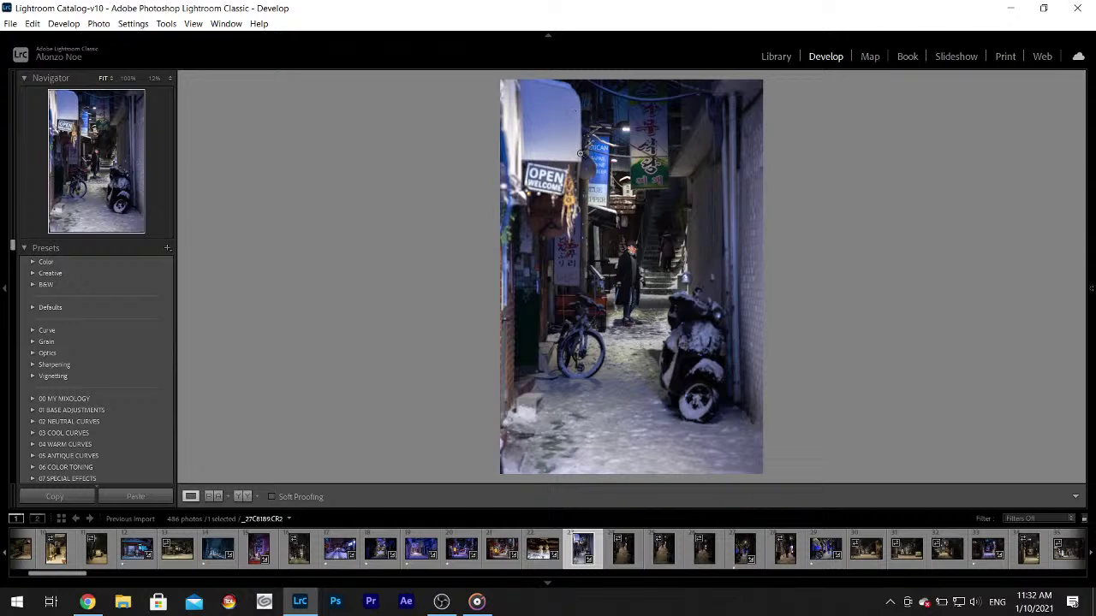
- Try darkening the awning, left wall and snowy foreground with an Adjustment Brush at -1.58 Exposure, removing the brush's red color tint
mouse_move(1092, 287)
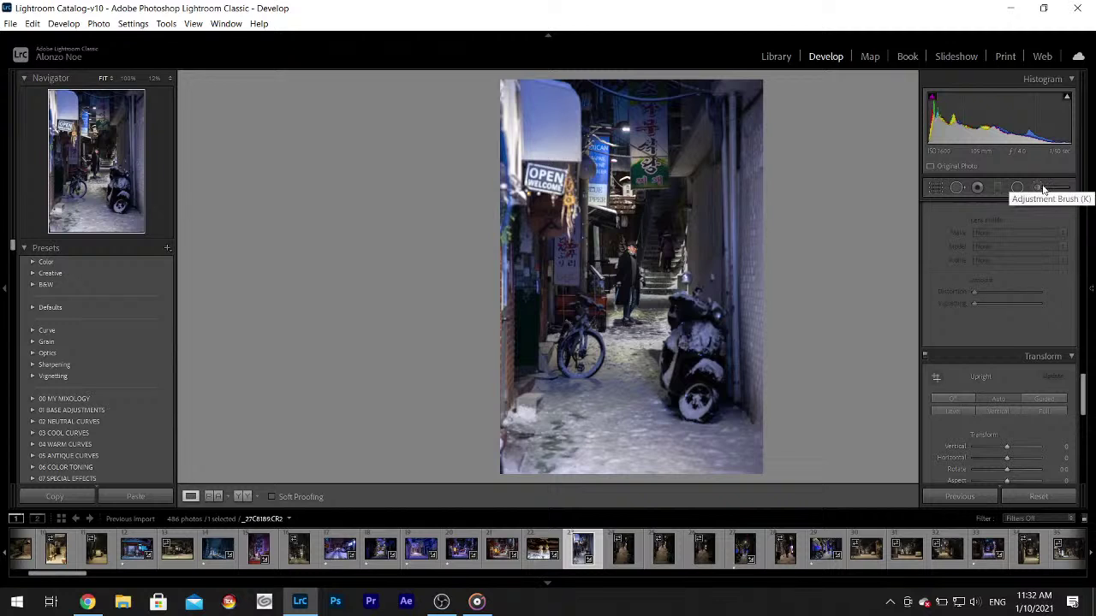
left_click(1036, 187)
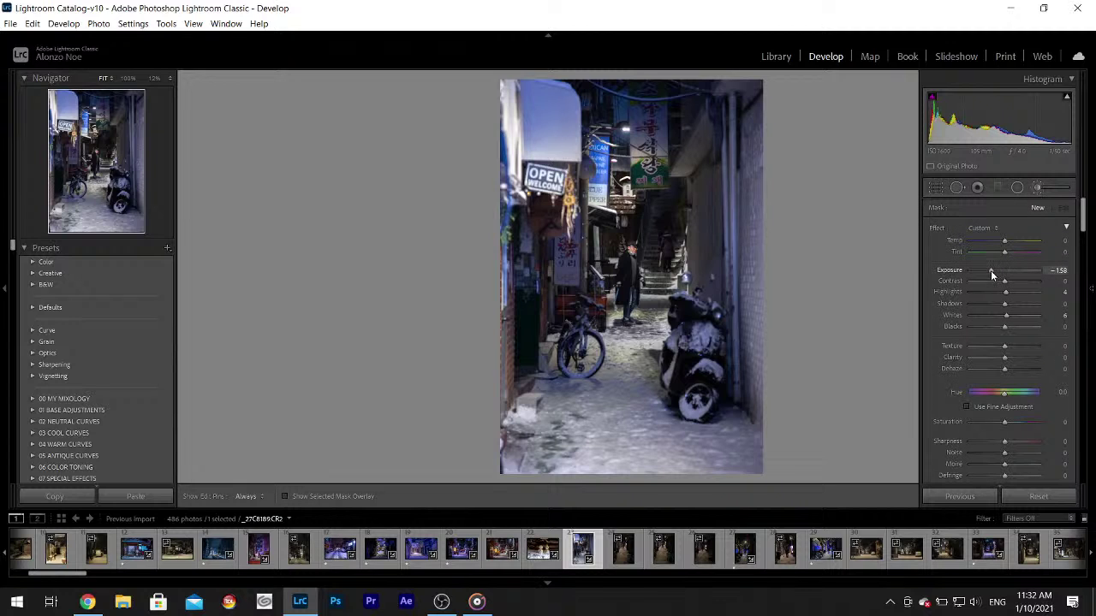
left_click_drag(531, 100, 510, 150)
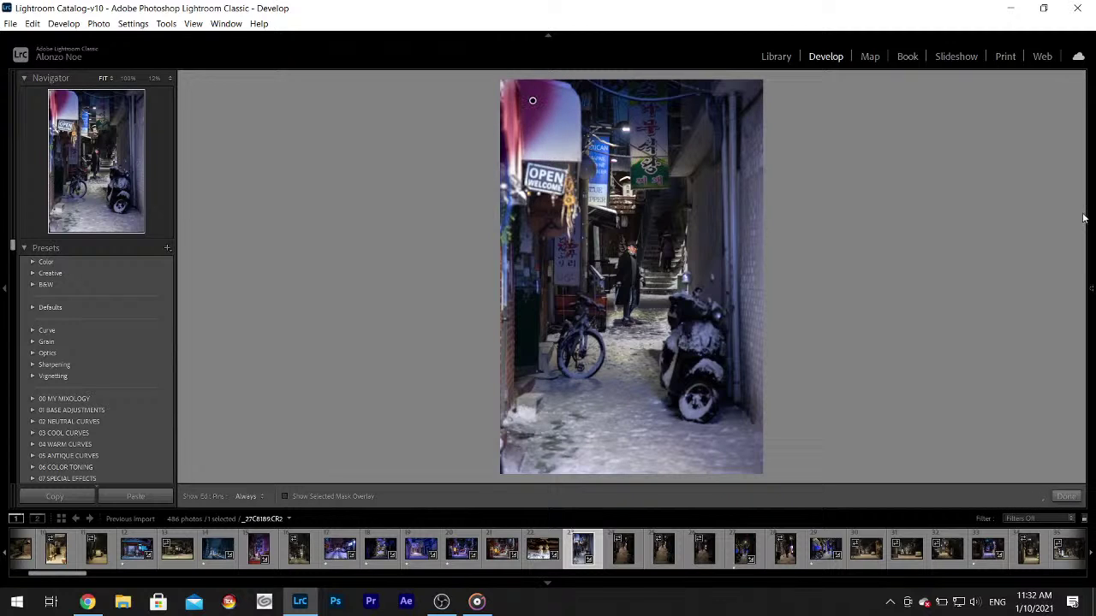
mouse_move(1090, 206)
scroll(1002, 325, "down", 5)
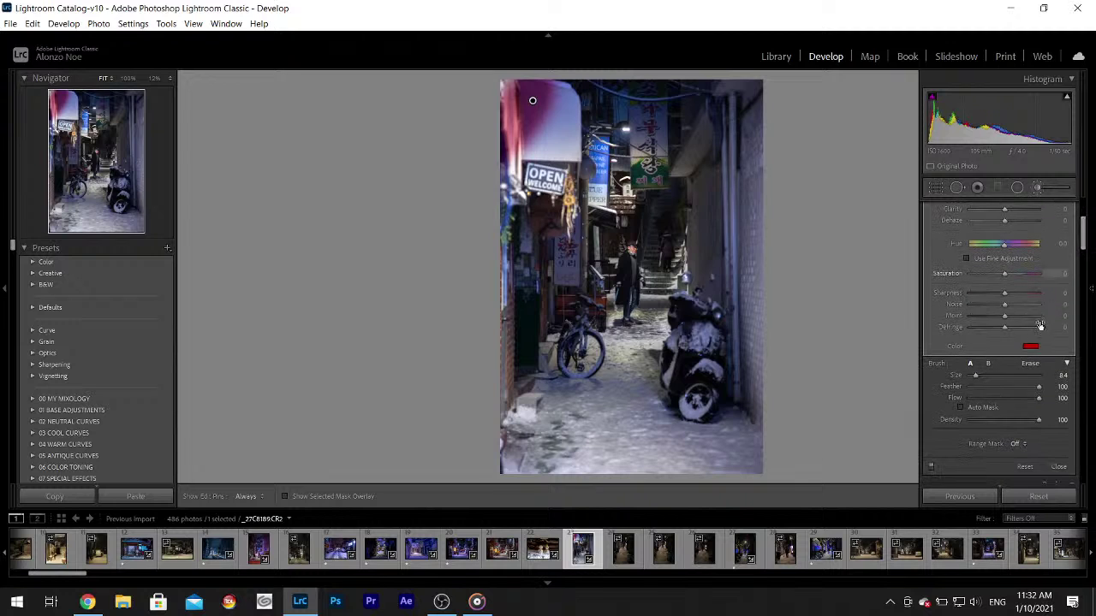
left_click(1030, 347)
left_click(944, 325)
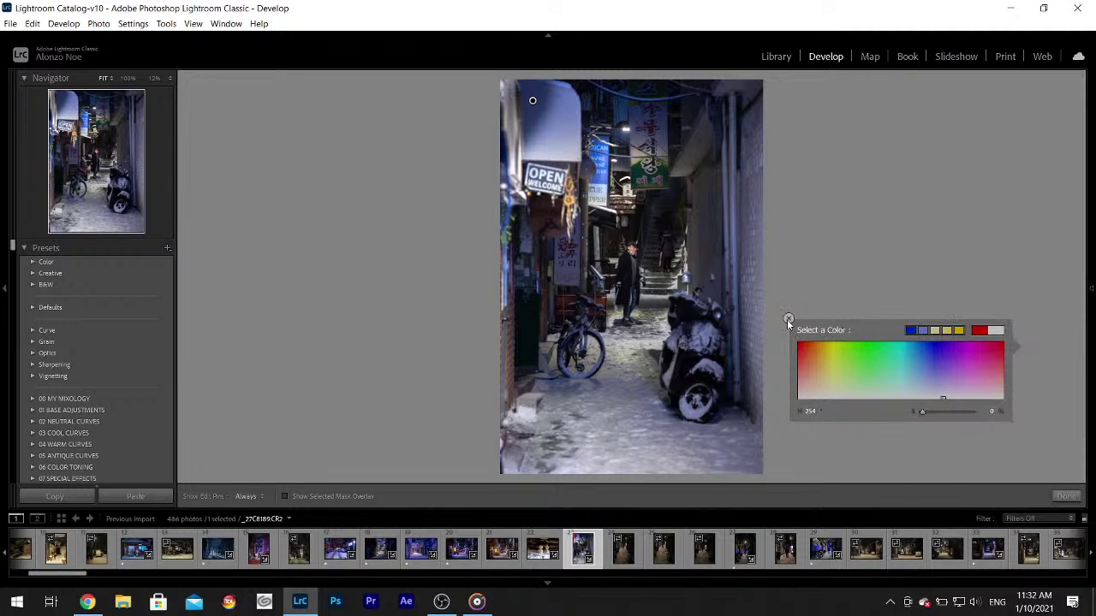
key("h")
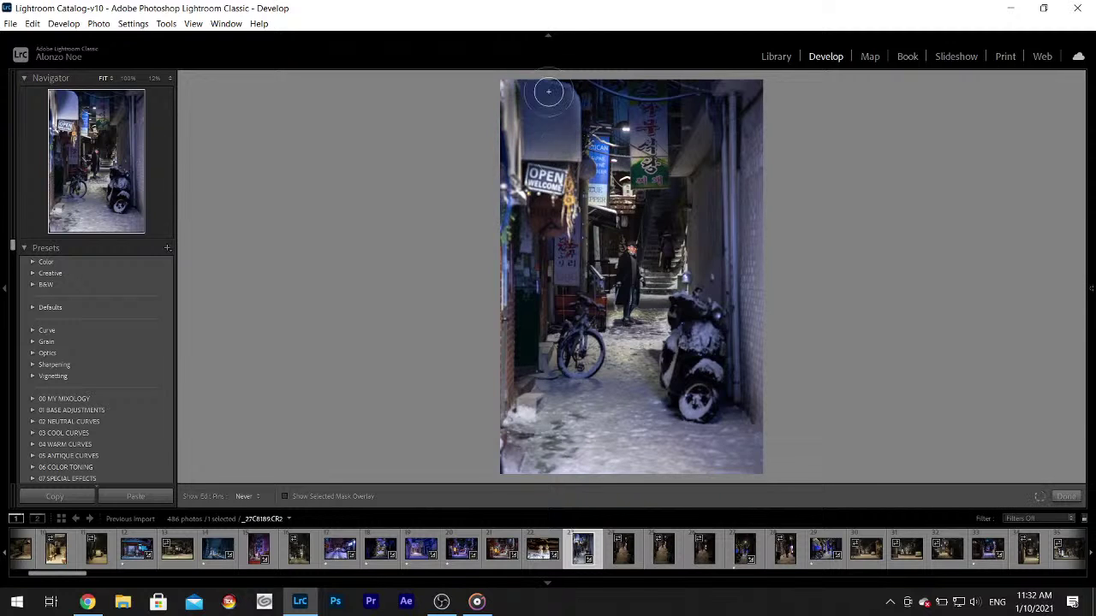
mouse_move(521, 108)
left_mouse_down()
mouse_move(477, 251)
mouse_move(515, 287)
mouse_move(476, 373)
mouse_move(516, 461)
mouse_move(564, 458)
mouse_move(569, 482)
mouse_move(776, 455)
mouse_move(546, 410)
mouse_move(479, 428)
left_mouse_up()
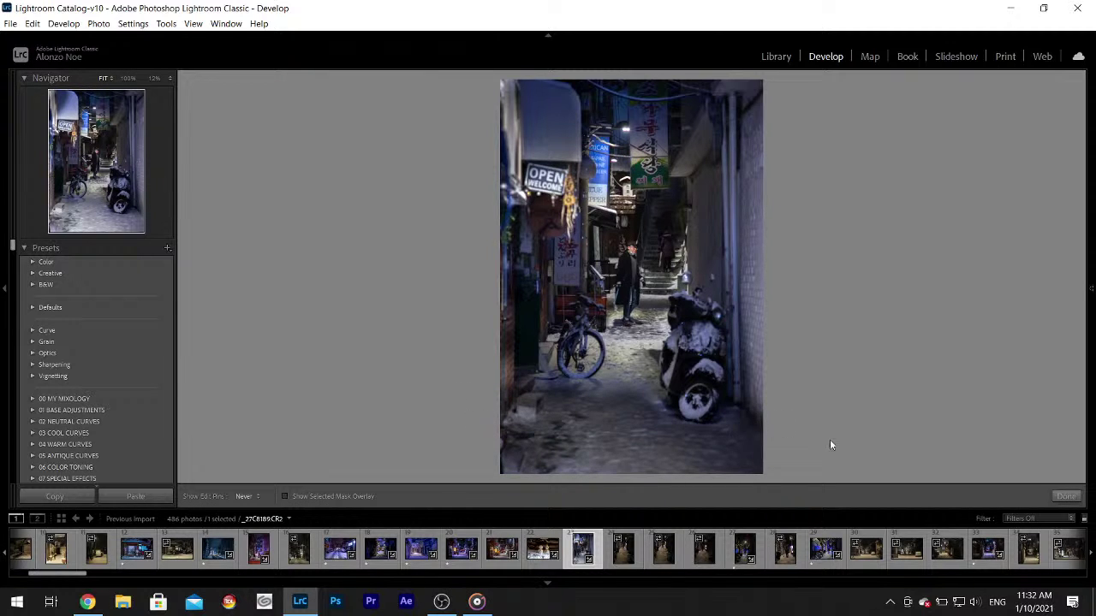
- Enlarge the brush to 22.4 and extend the darkening over the alley photo's outer edges and right wall
key("h")
mouse_move(1093, 216)
scroll(1084, 232, "down", 3)
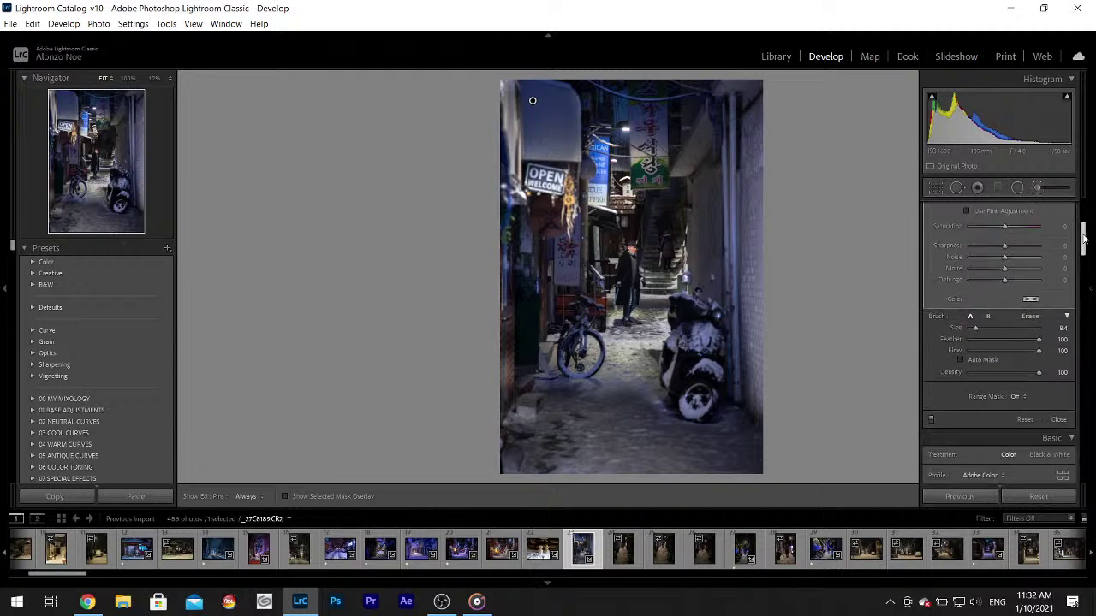
left_click(986, 306)
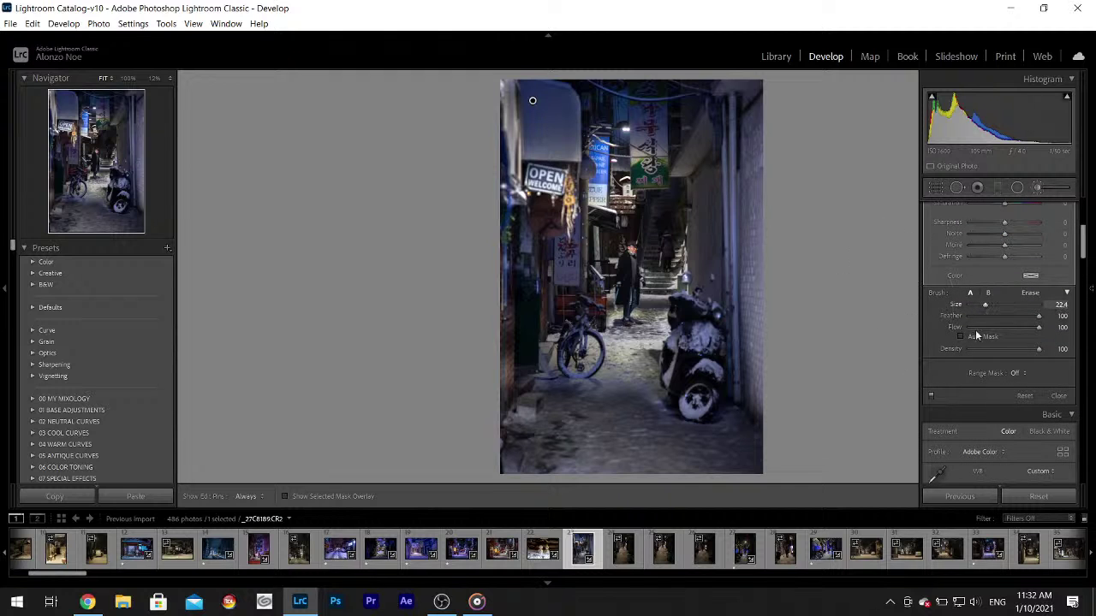
key("h")
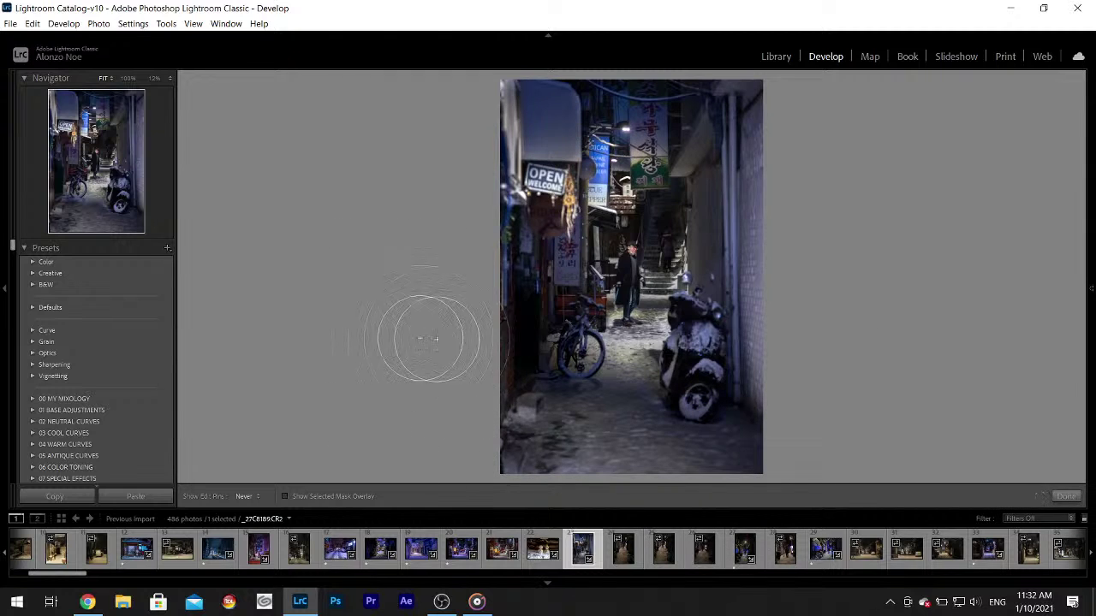
mouse_move(514, 47)
left_mouse_down()
mouse_move(470, 72)
mouse_move(465, 142)
mouse_move(499, 137)
mouse_move(450, 152)
mouse_move(467, 55)
mouse_move(520, 37)
mouse_move(781, 98)
mouse_move(823, 158)
mouse_move(710, 526)
left_mouse_up()
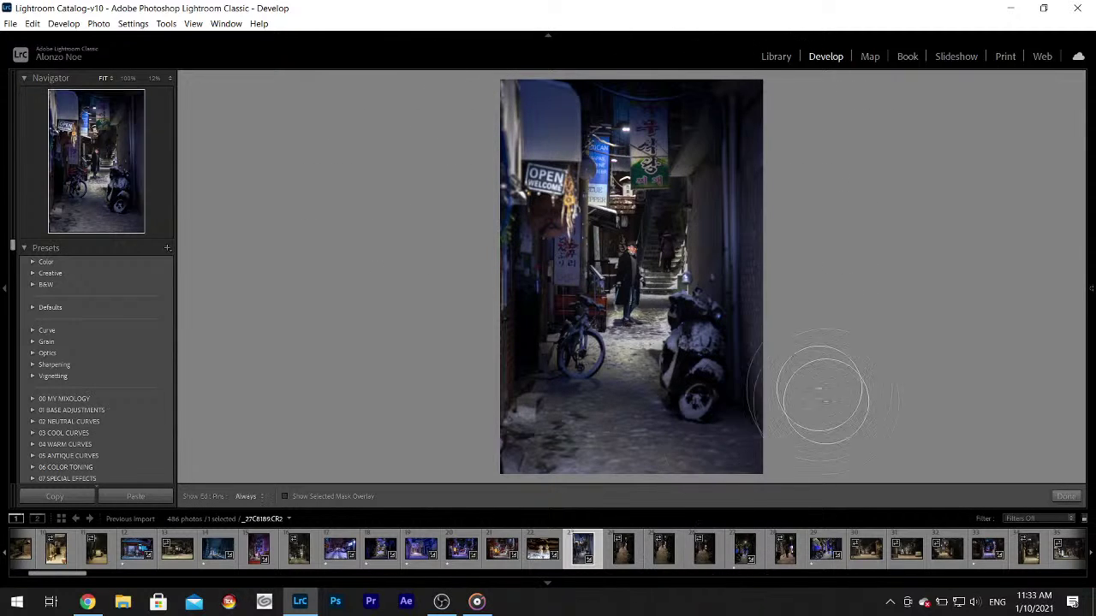
- Remove the darkening brush mask from the alley photo and leave the Adjustment Brush
key("h")
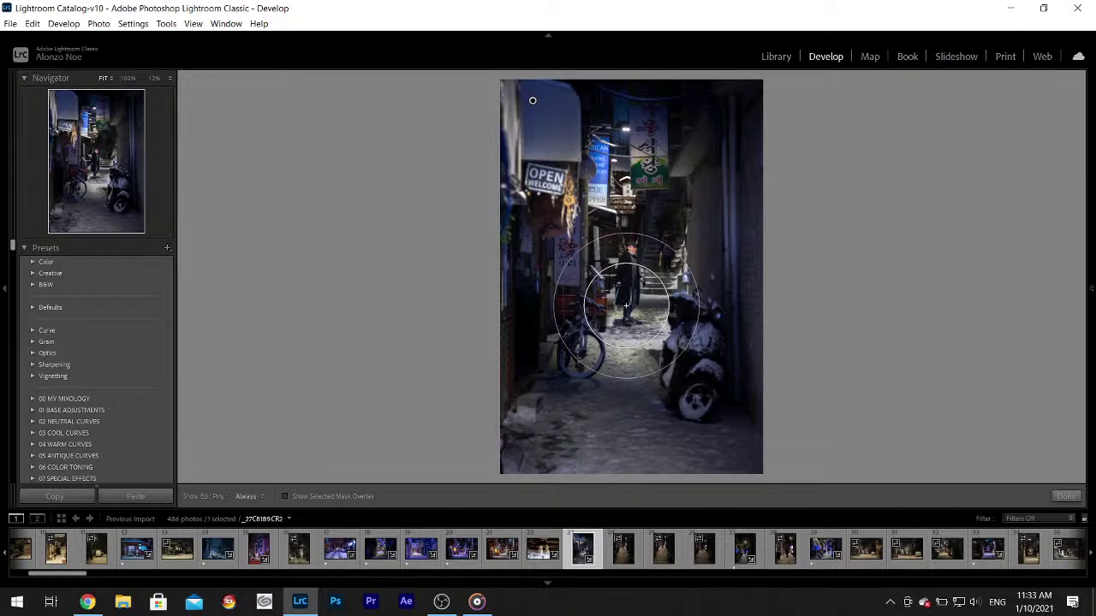
left_click(625, 305)
mouse_move(1077, 493)
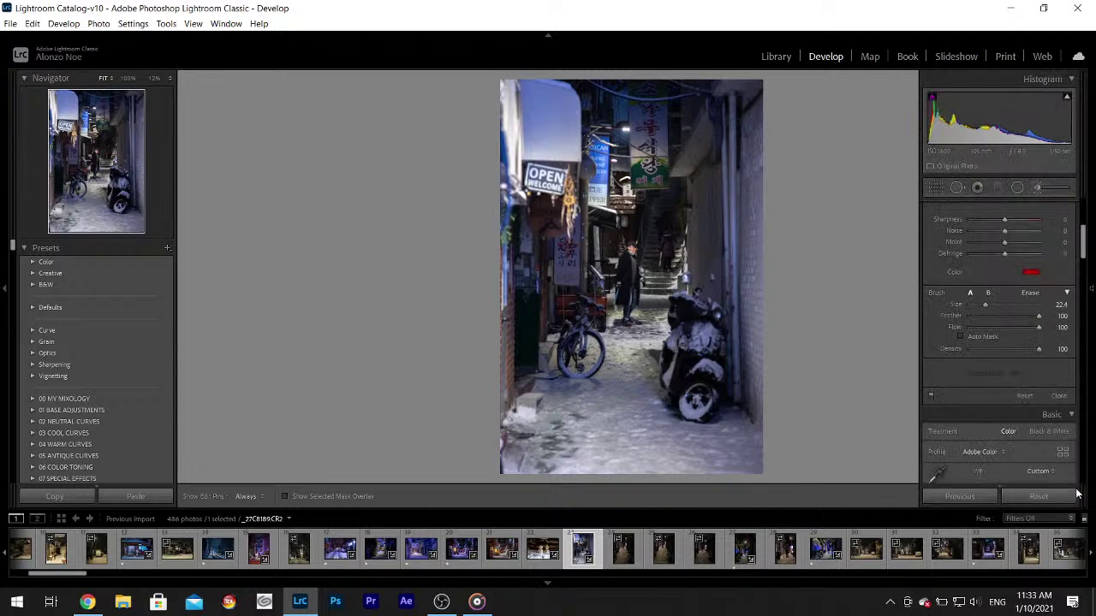
key("k")
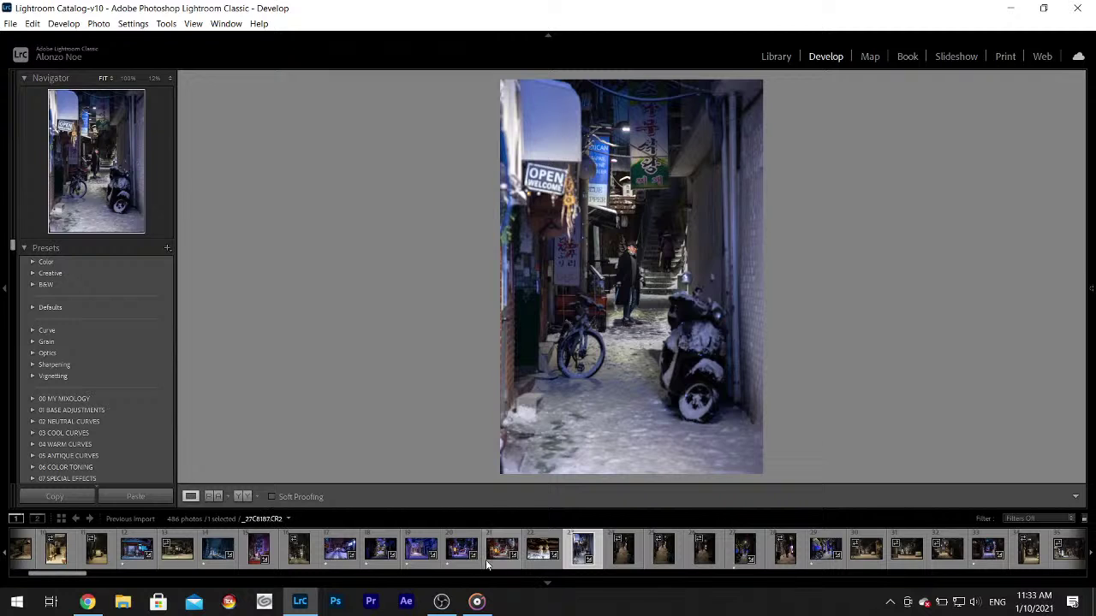
- Open the night alley photo with the red HOTEL sign, _27C8193.CR2, and reset its develop settings
left_click(637, 560)
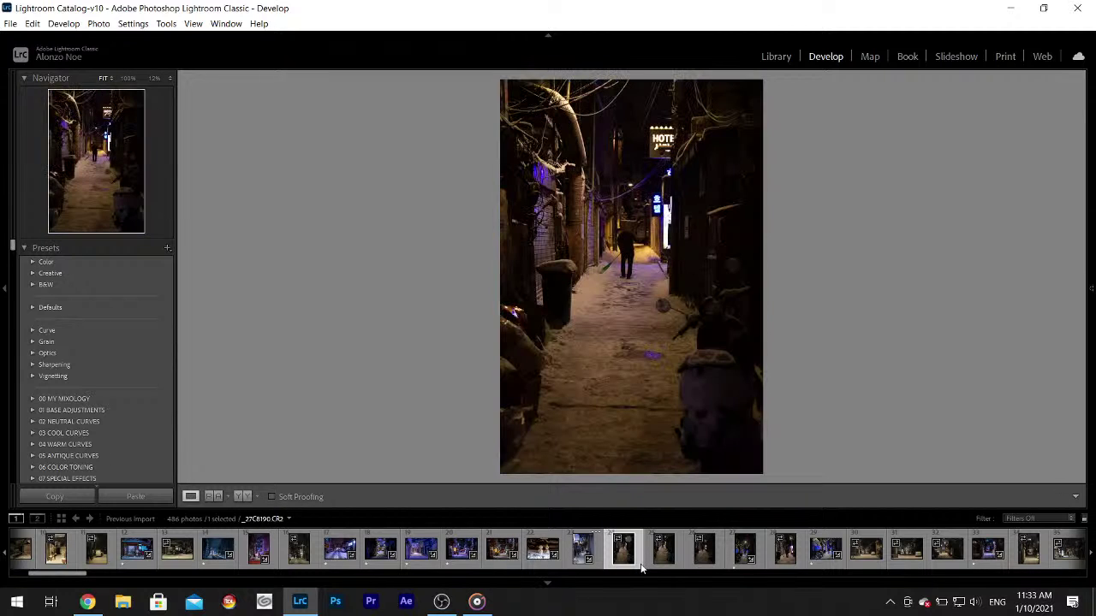
left_click(743, 552)
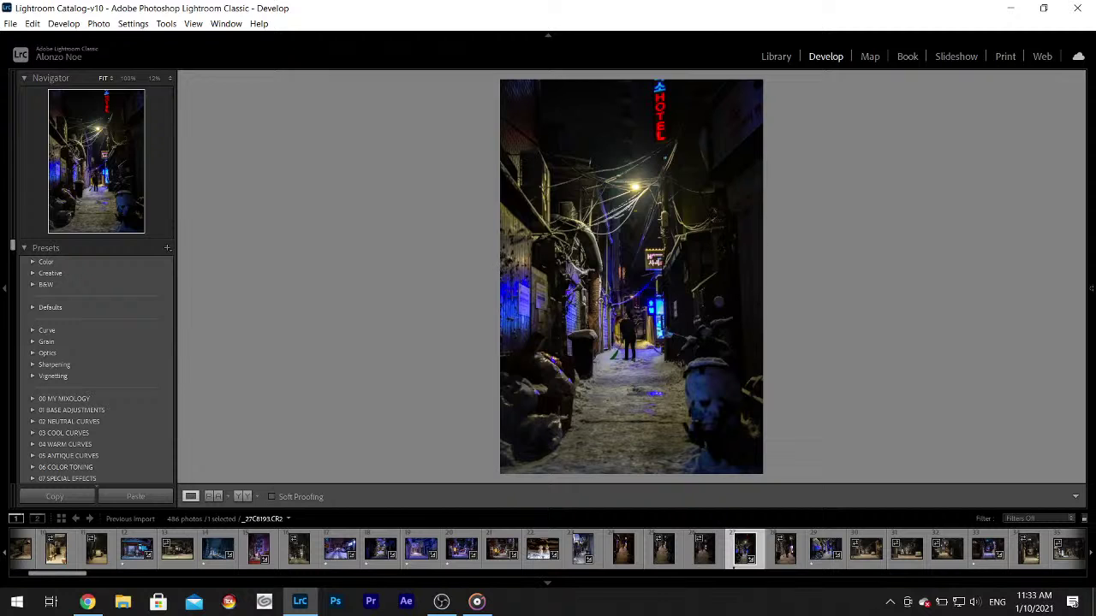
left_click(638, 340)
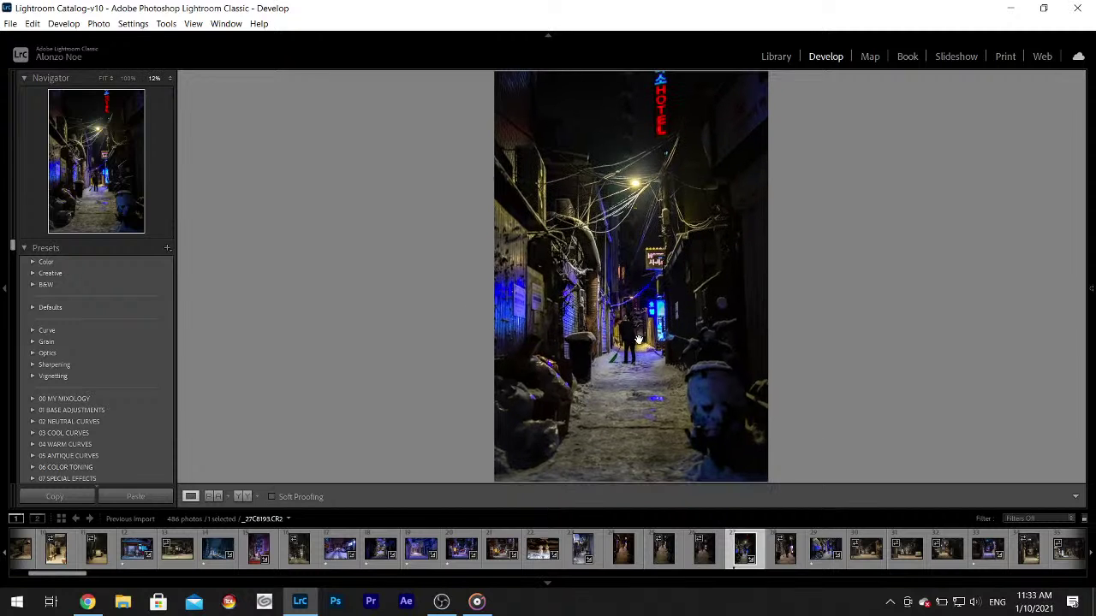
left_click(642, 334)
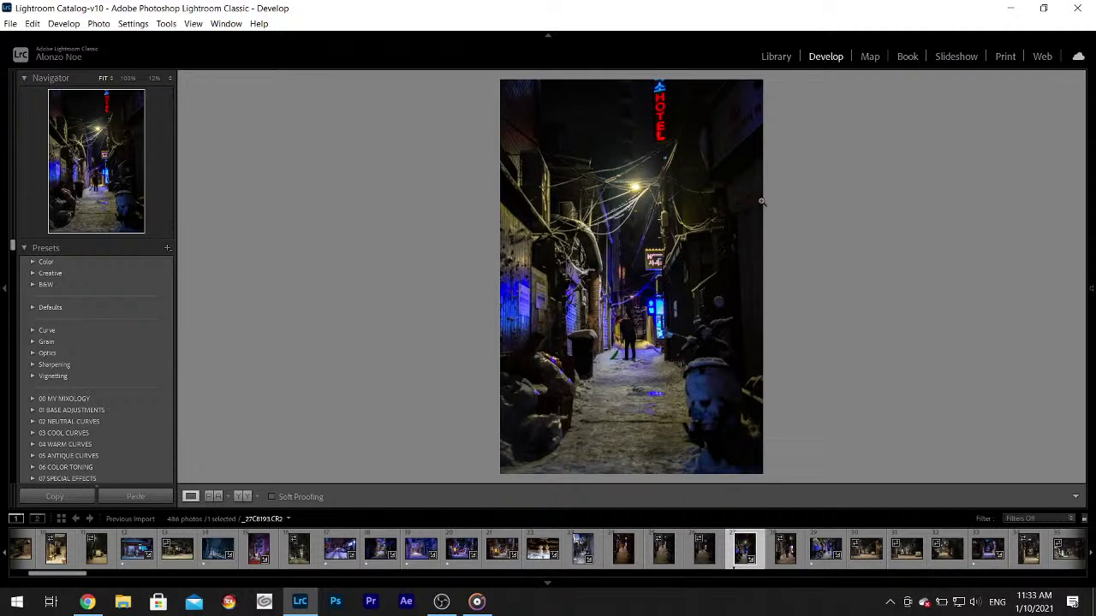
mouse_move(1091, 289)
left_click(1046, 500)
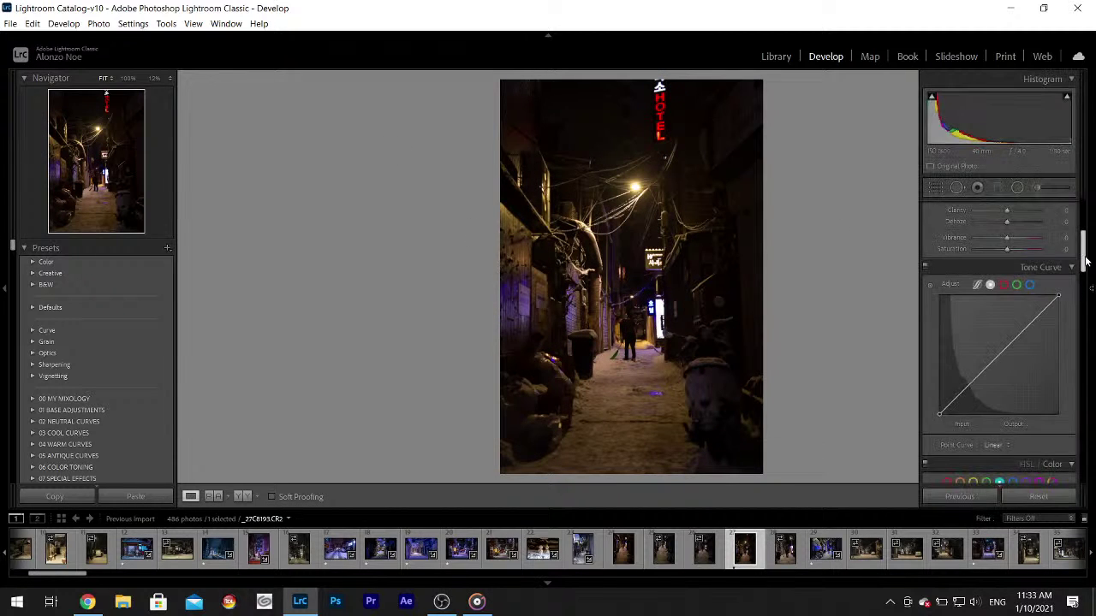
- Set the HOTEL alley photo's Highlights to -100, Shadows to +100 and Whites to +60, undoing a trial Shadows change
left_click_drag(1085, 261, 1084, 208)
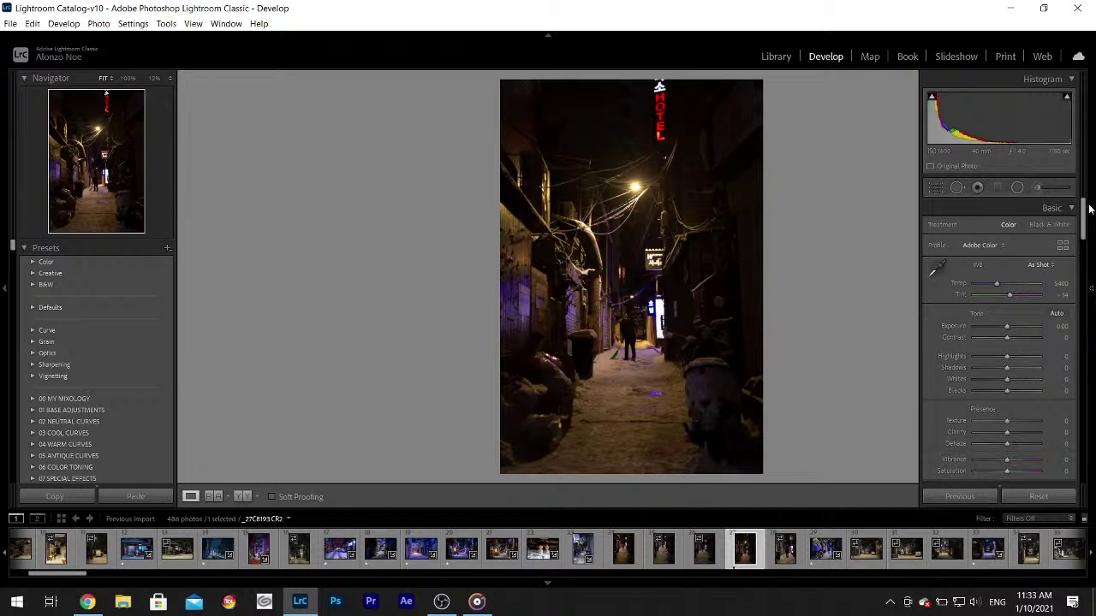
left_click_drag(1005, 358, 1029, 385)
key("F8")
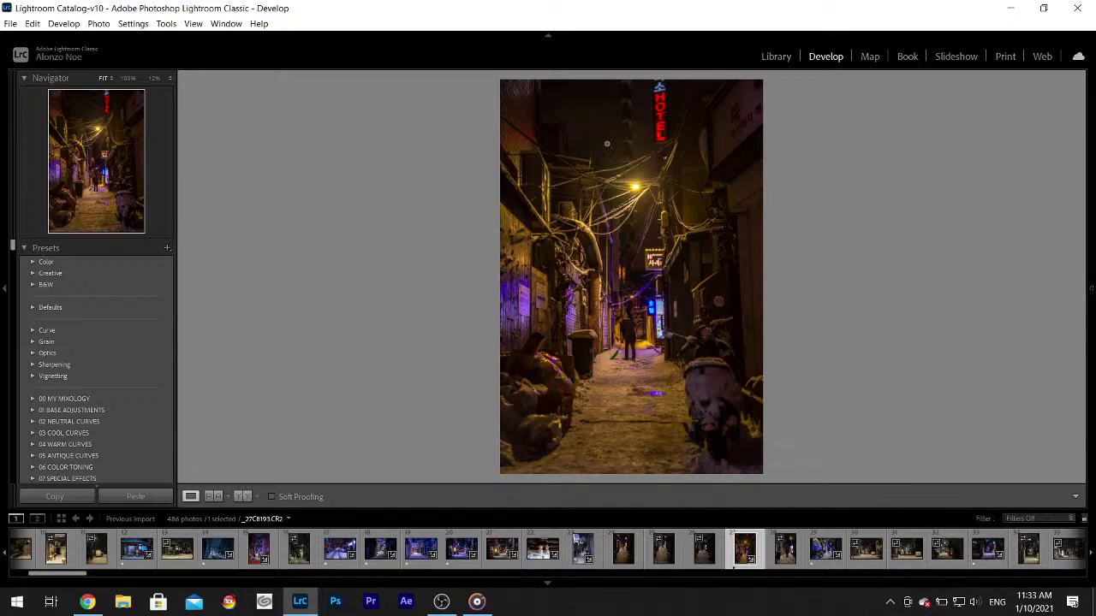
mouse_move(1092, 377)
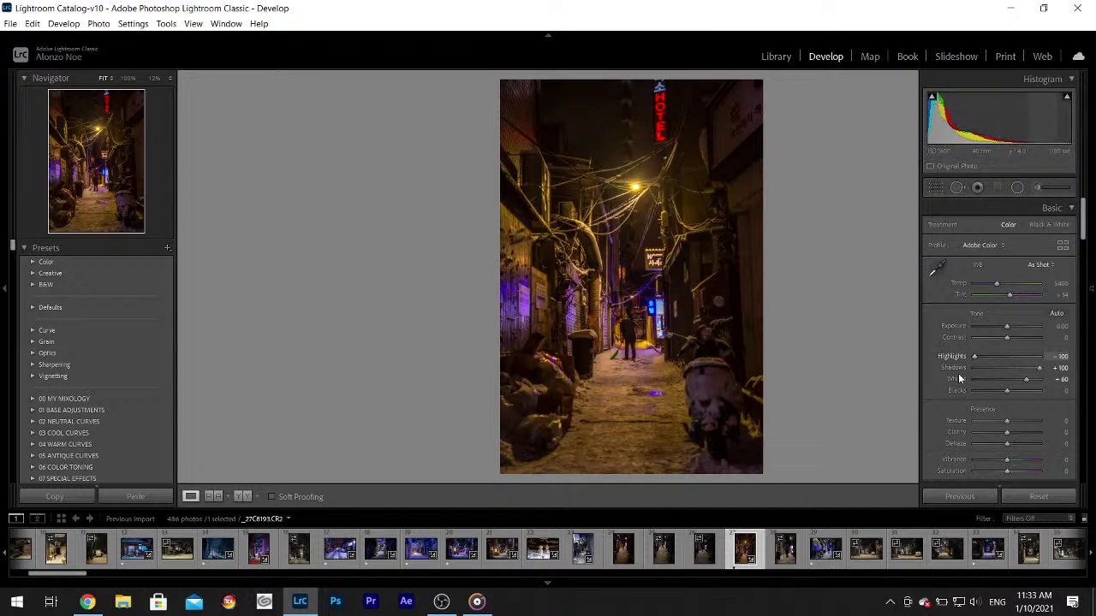
left_click_drag(1018, 368, 1010, 370)
key("ctrl+z")
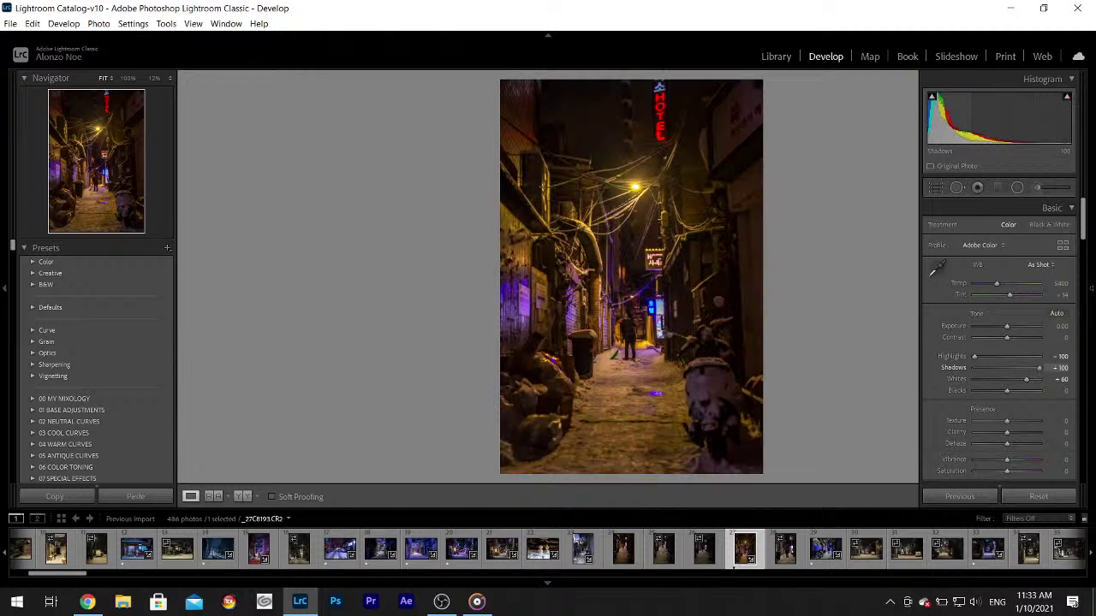
- Set the HOTEL alley photo's Contrast to -100 and Blacks to -53
left_click_drag(998, 337, 927, 341)
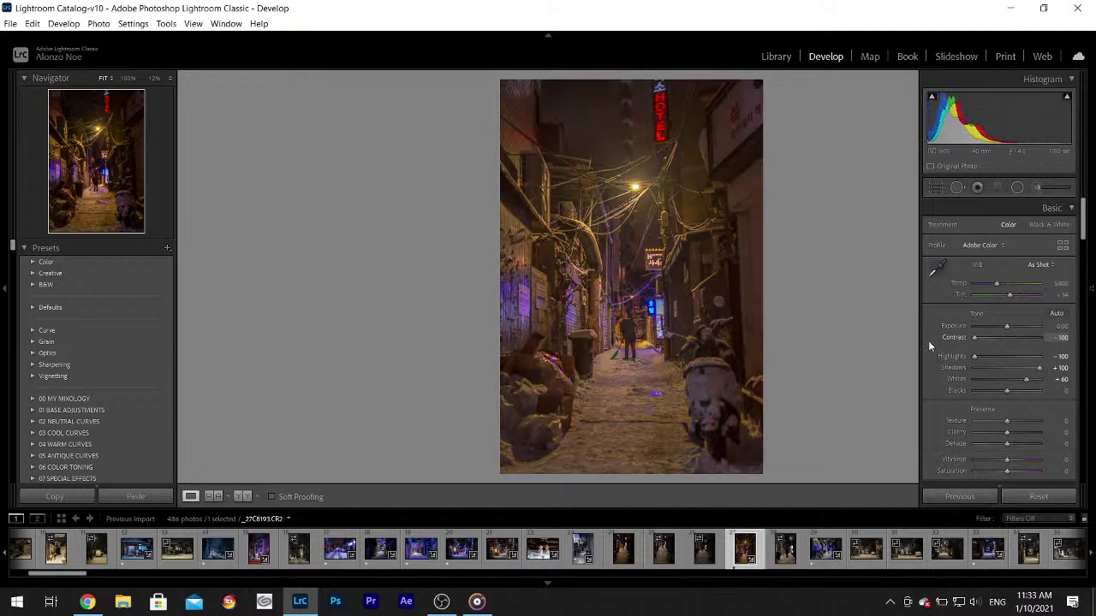
left_click_drag(1002, 398, 990, 399)
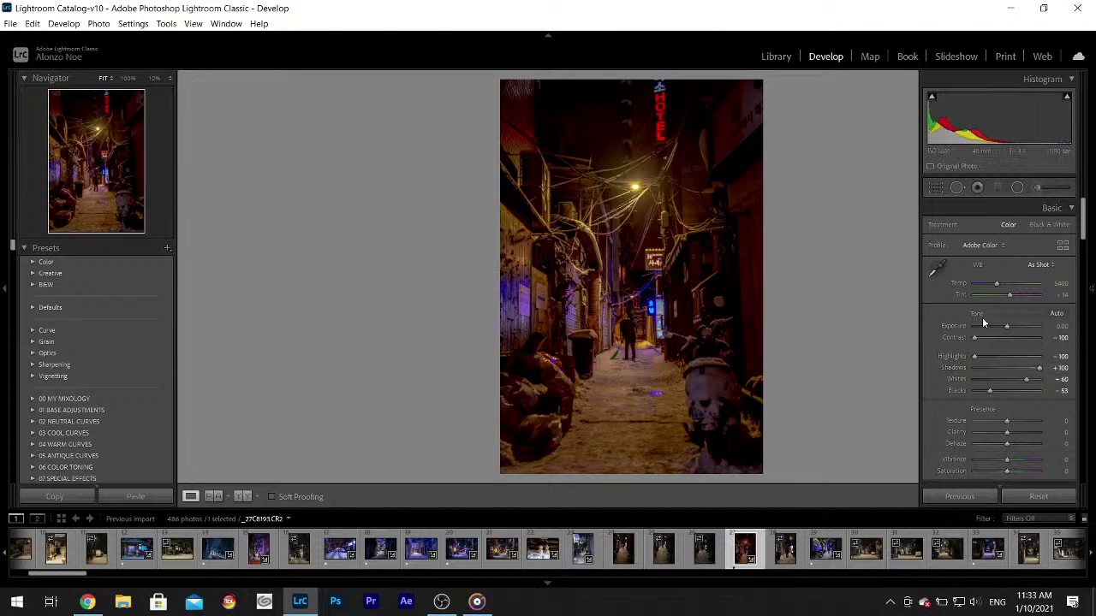
- Sample the HOTEL alley photo's white balance from the snowy path near the standing figure and set Whites to +72
key("F8")
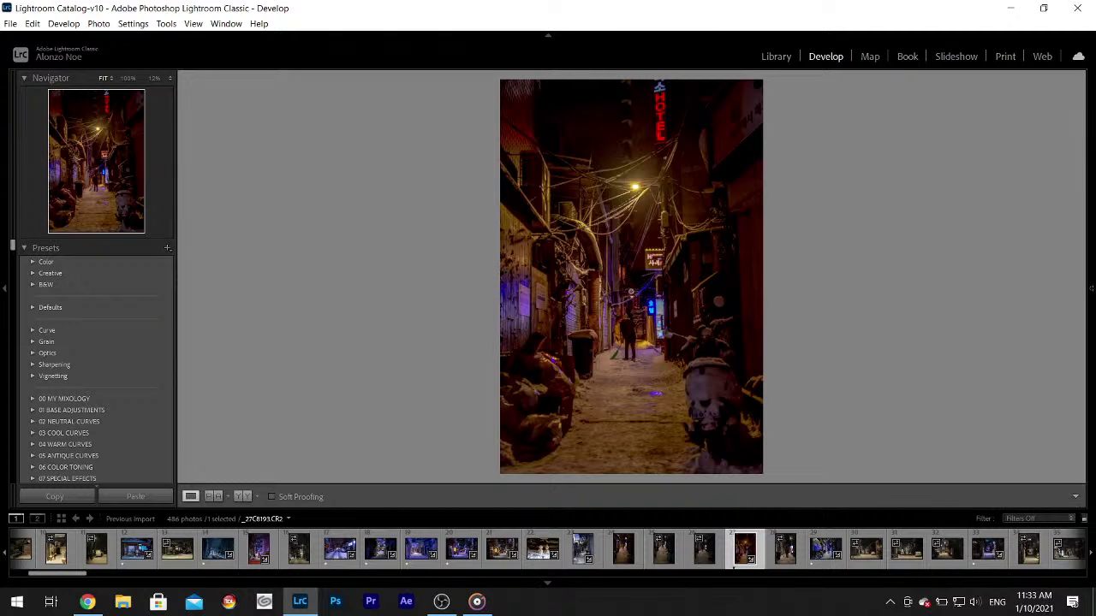
mouse_move(1091, 291)
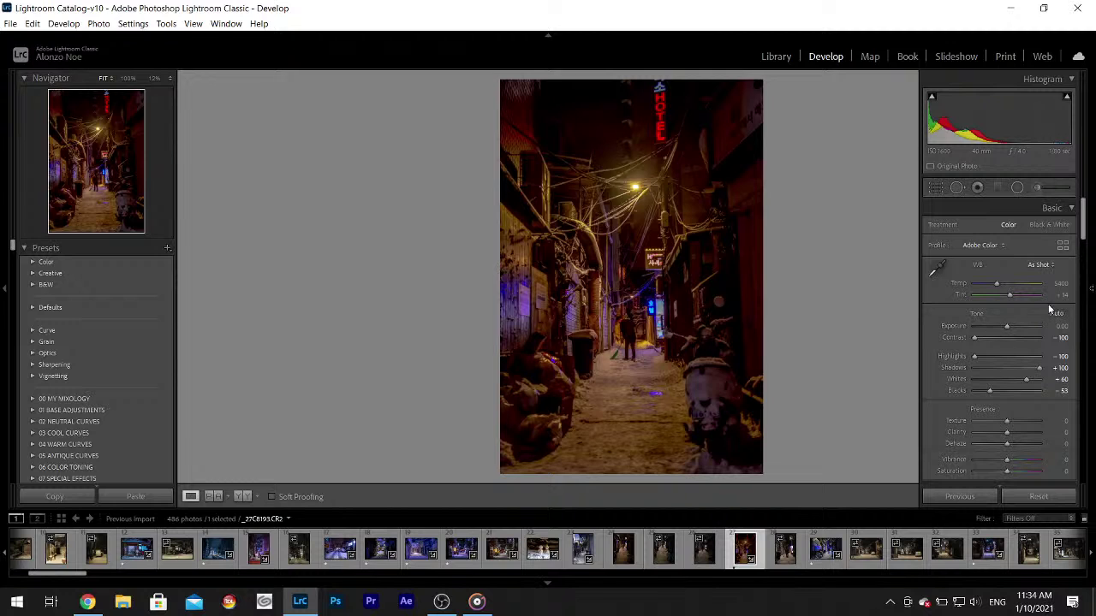
left_click(937, 268)
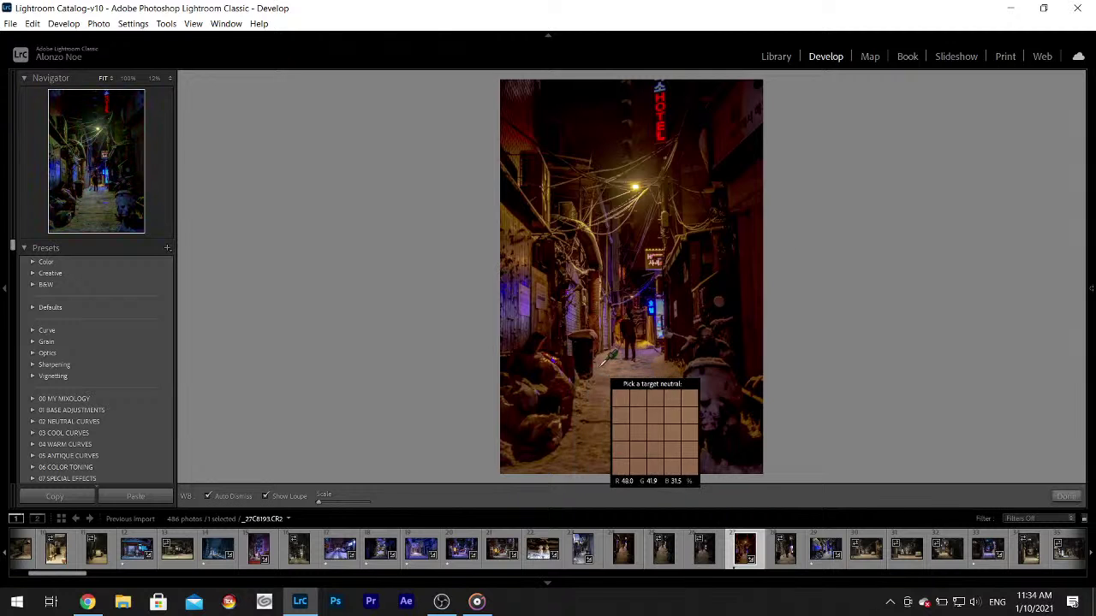
left_click(603, 364)
mouse_move(1090, 291)
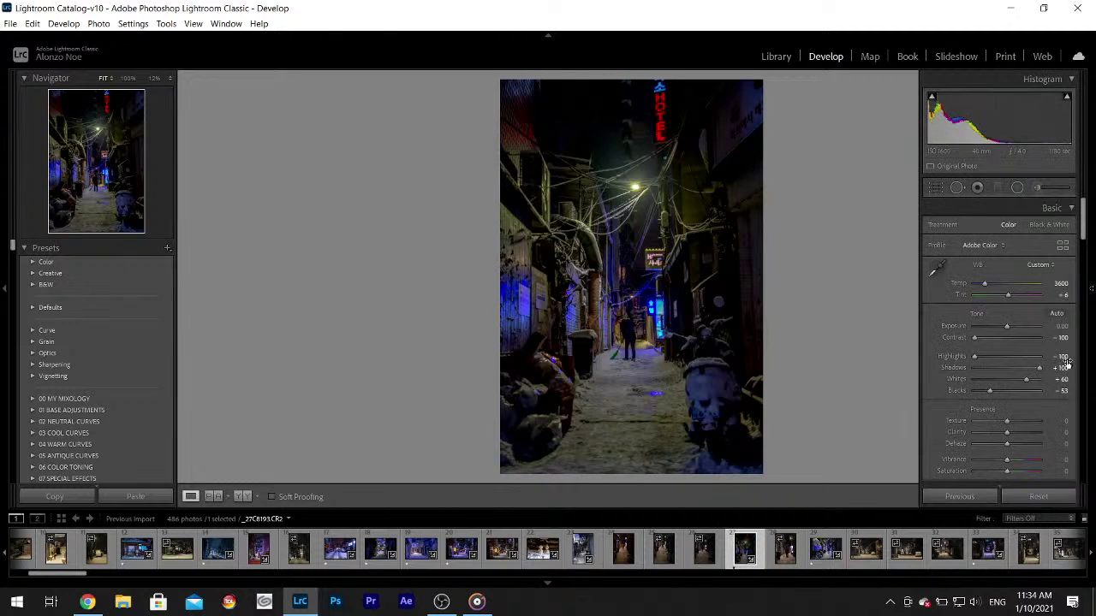
left_click_drag(1028, 386, 1032, 386)
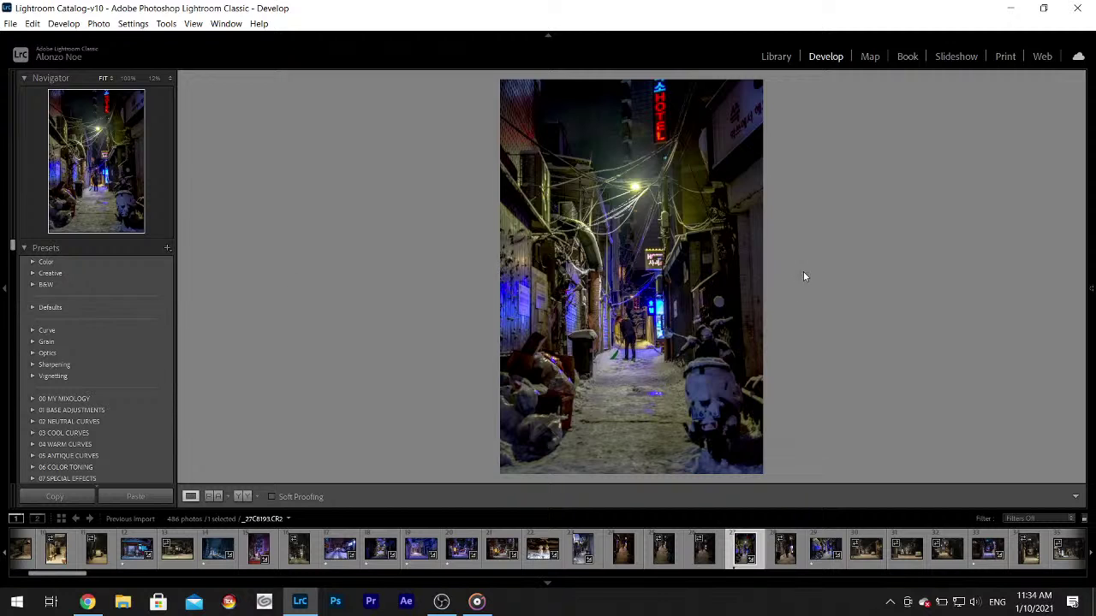
- Resample the white balance from the snow in the middle of the alley path, producing Temp 3550 and Tint +5
mouse_move(1091, 274)
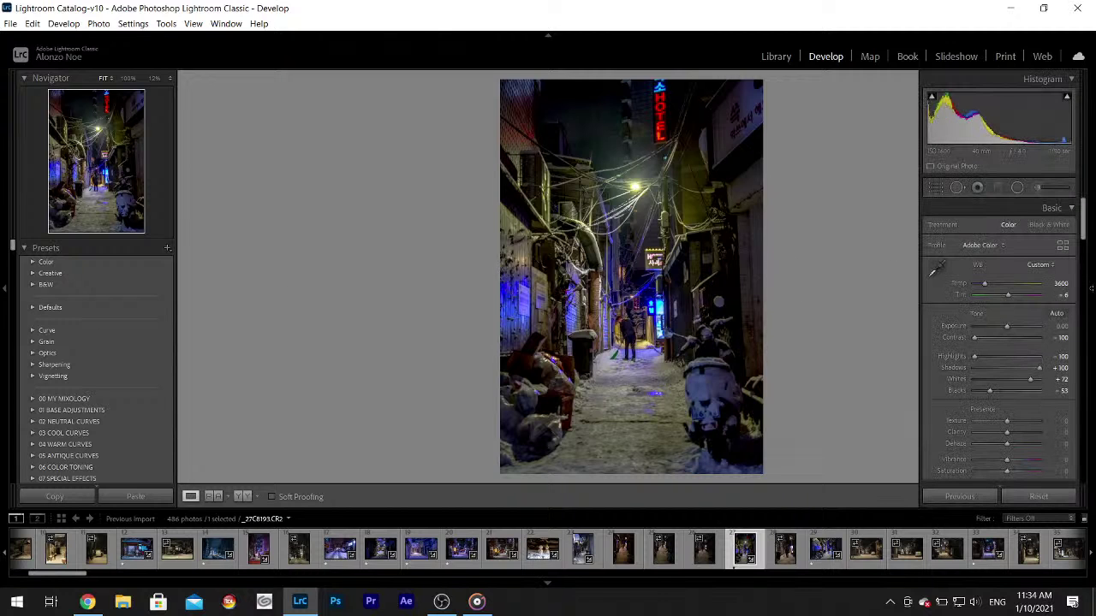
left_click(938, 268)
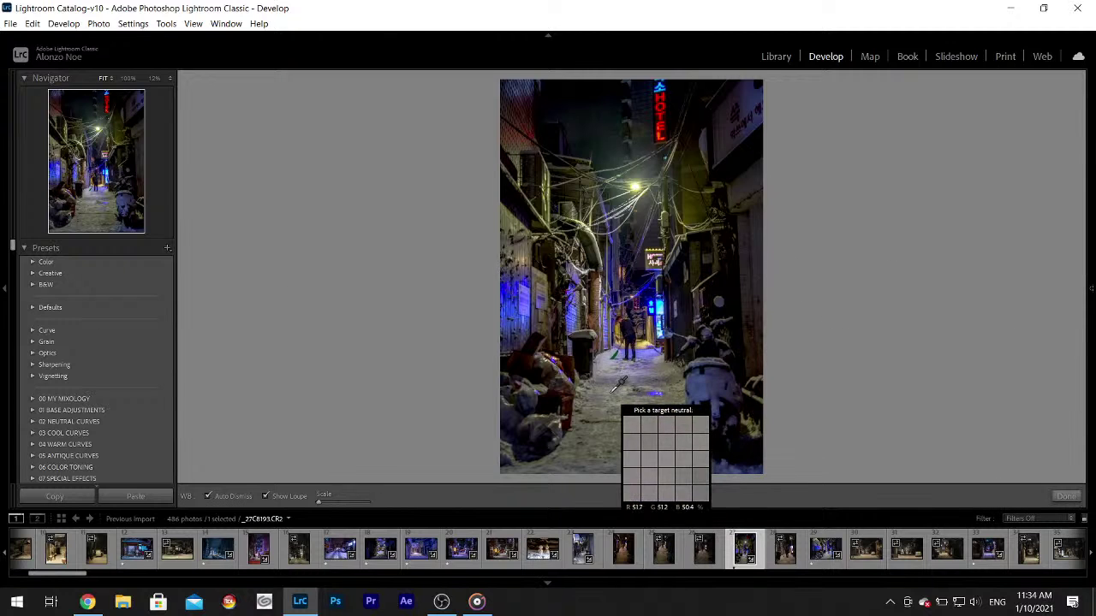
double_click(609, 394)
mouse_move(1090, 274)
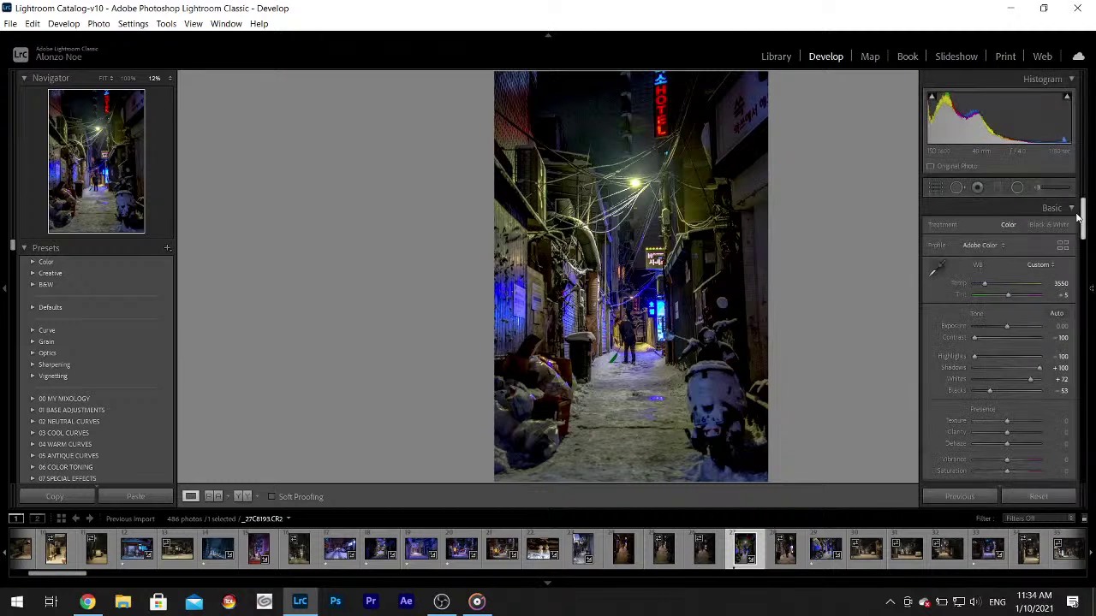
- Sample the white balance from the glowing street lamp for a strong green cast, with Temp 2800 and Tint -66
left_click(938, 270)
left_click(637, 183)
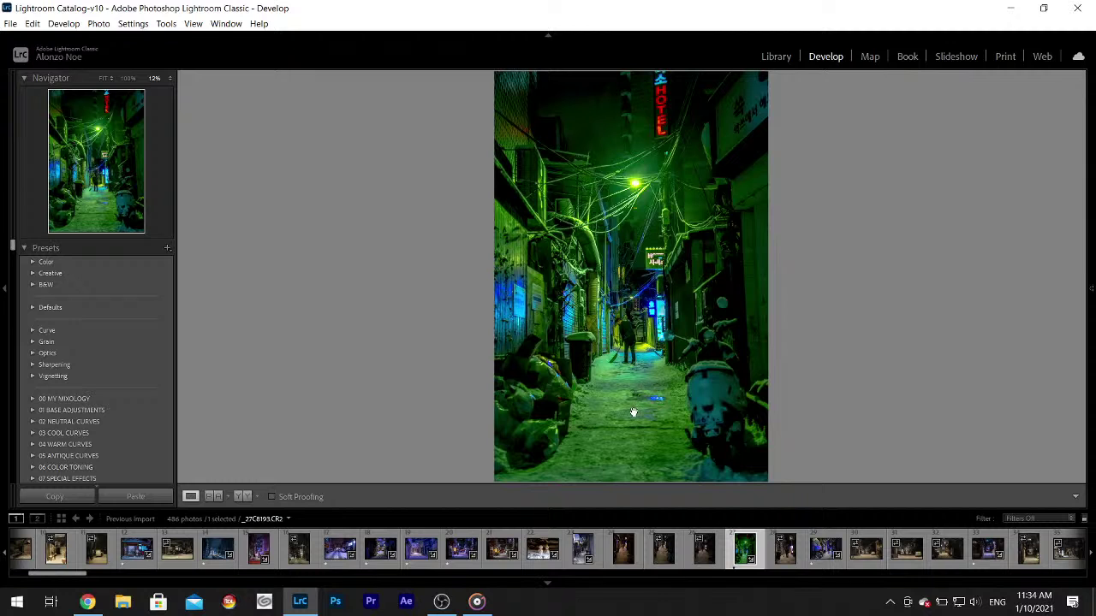
mouse_move(1092, 256)
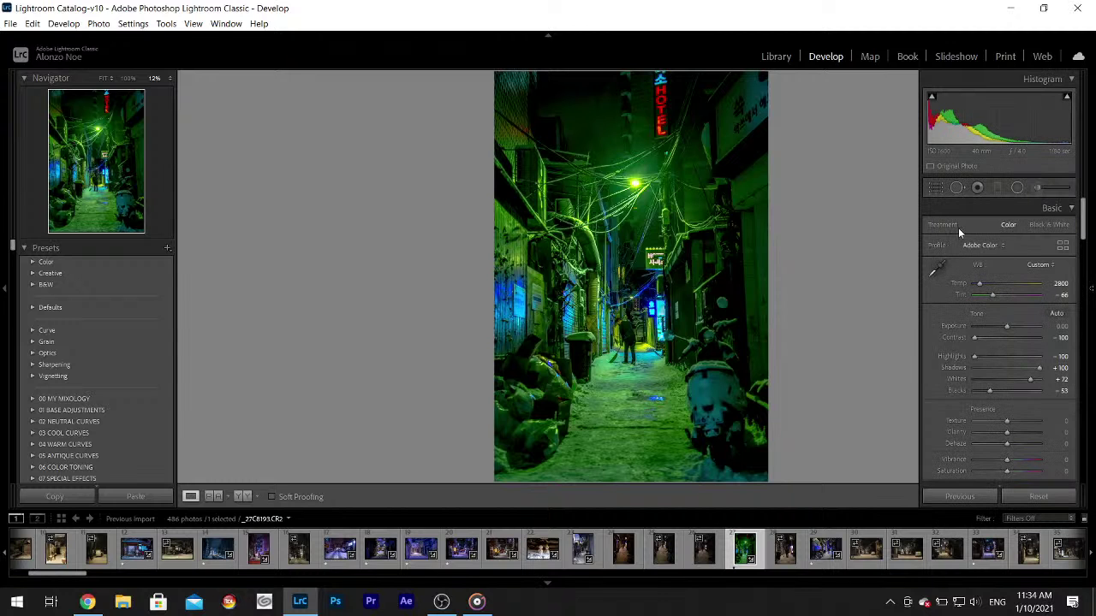
left_click(934, 267)
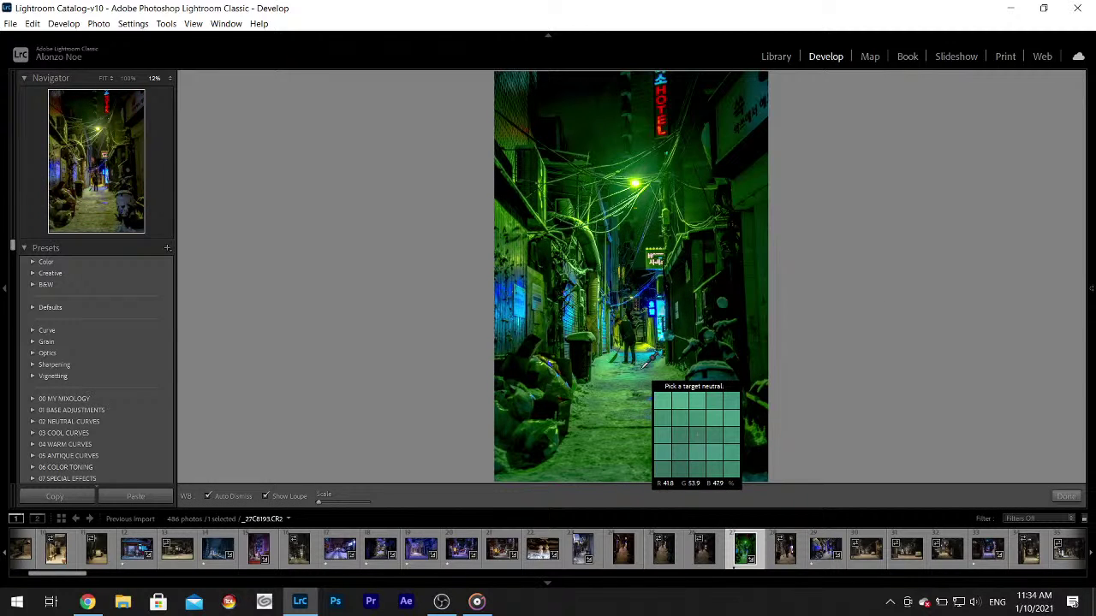
left_click(1066, 497)
mouse_move(1087, 256)
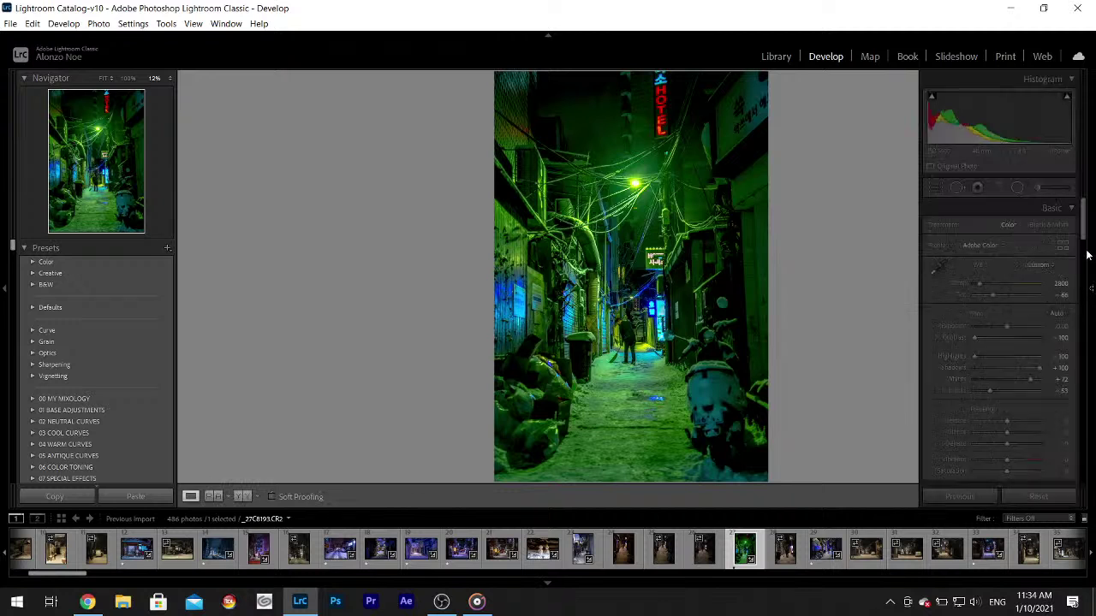
- Shift the hue of the HOTEL alley photo's greens to +100 in the HSL color adjustments
scroll(1085, 257, "down", 5)
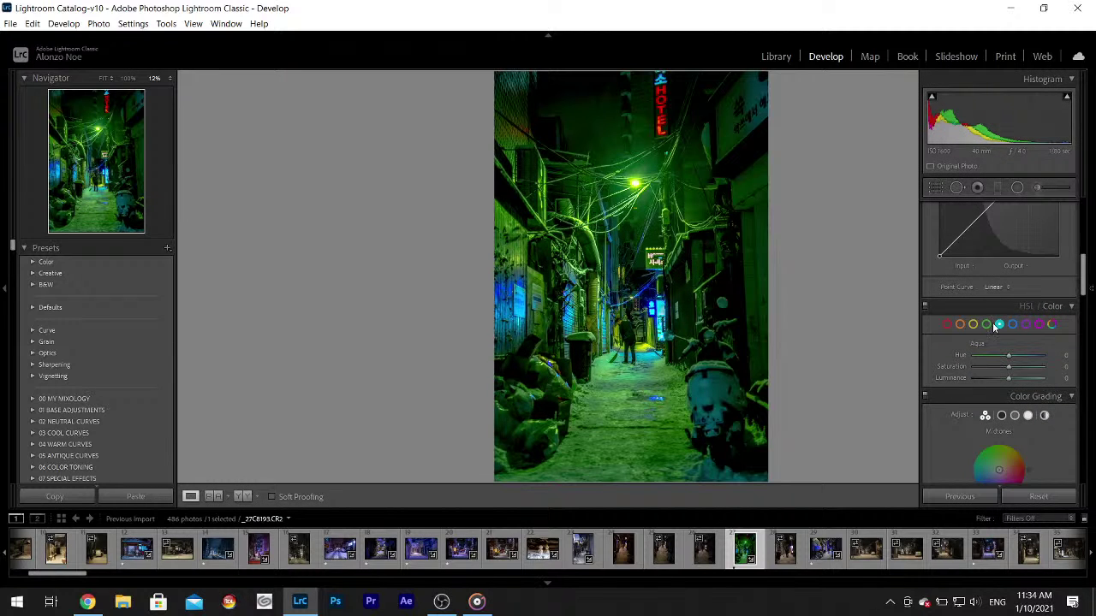
left_click(986, 324)
left_click_drag(1008, 355, 1044, 355)
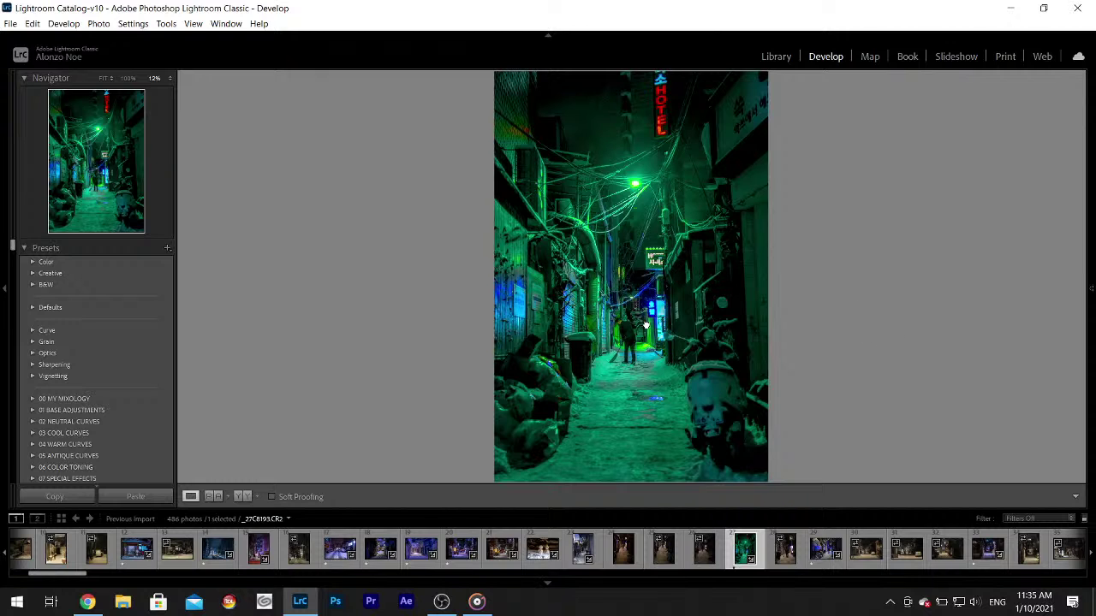
- Set the HOTEL alley photo's Texture, Clarity and Vibrance to +5 each
mouse_move(1085, 248)
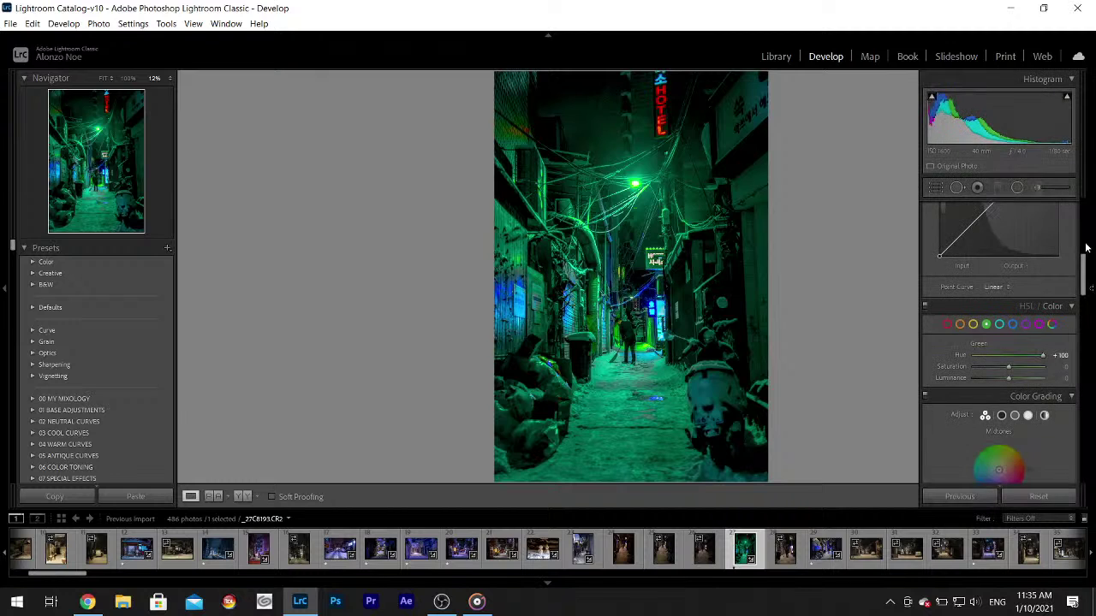
left_click_drag(1083, 271, 1083, 216)
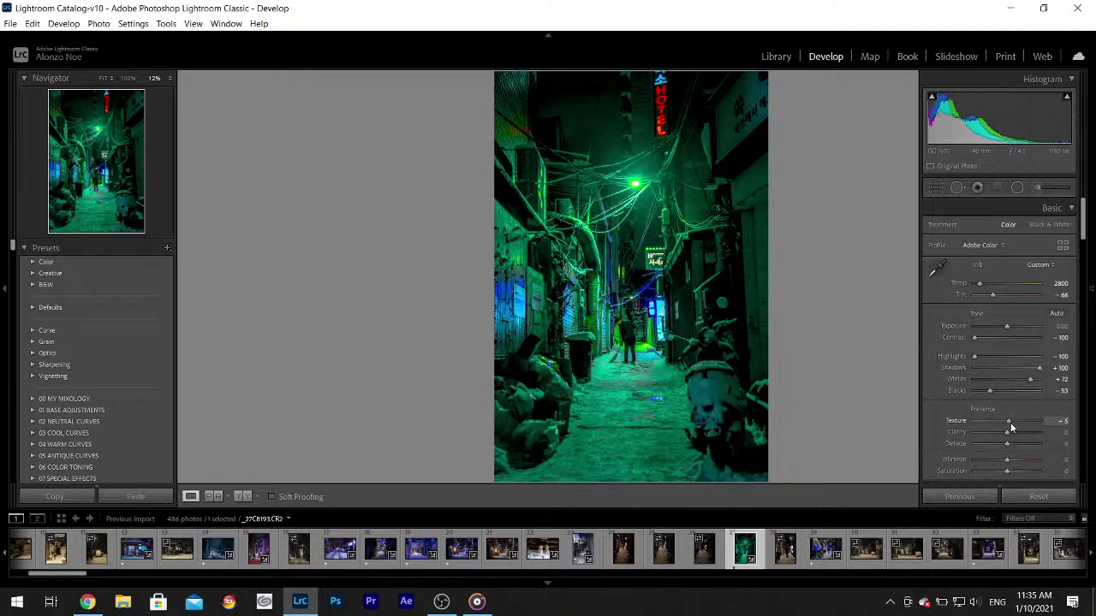
left_click_drag(1006, 432, 1010, 465)
key("F8")
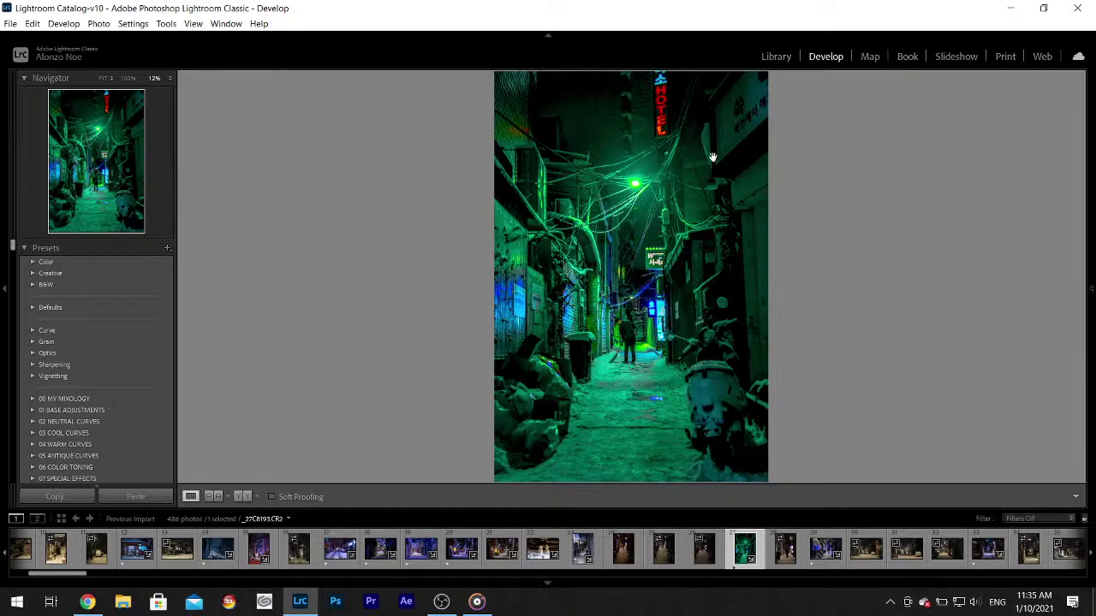
- Start an Adjustment Brush for the HOTEL sign with Highlights and Whites both set to 10
left_click(660, 102)
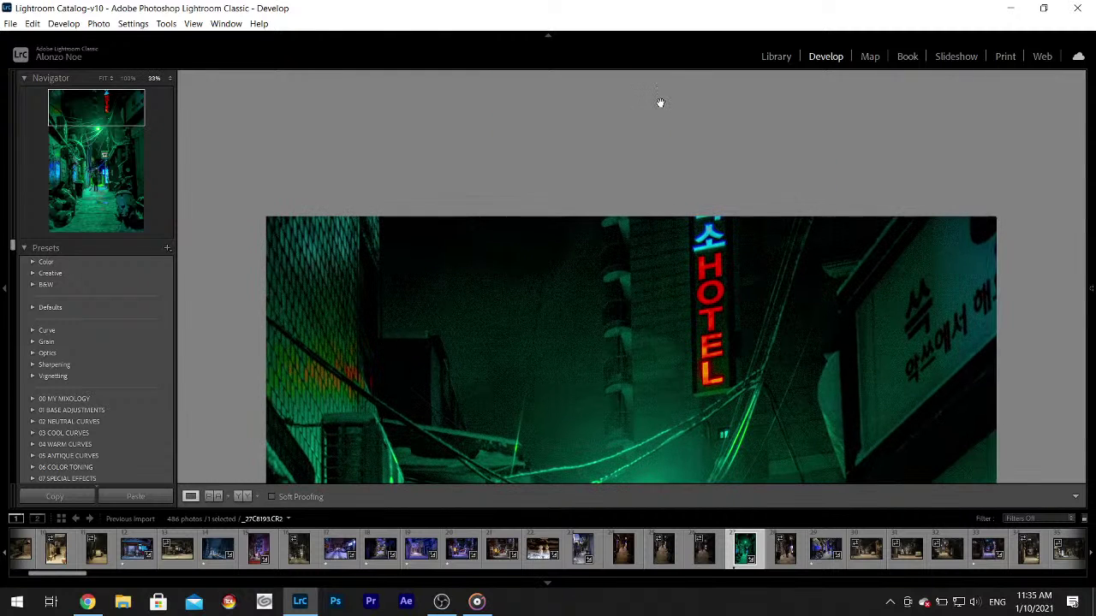
key("F8")
left_click(1043, 189)
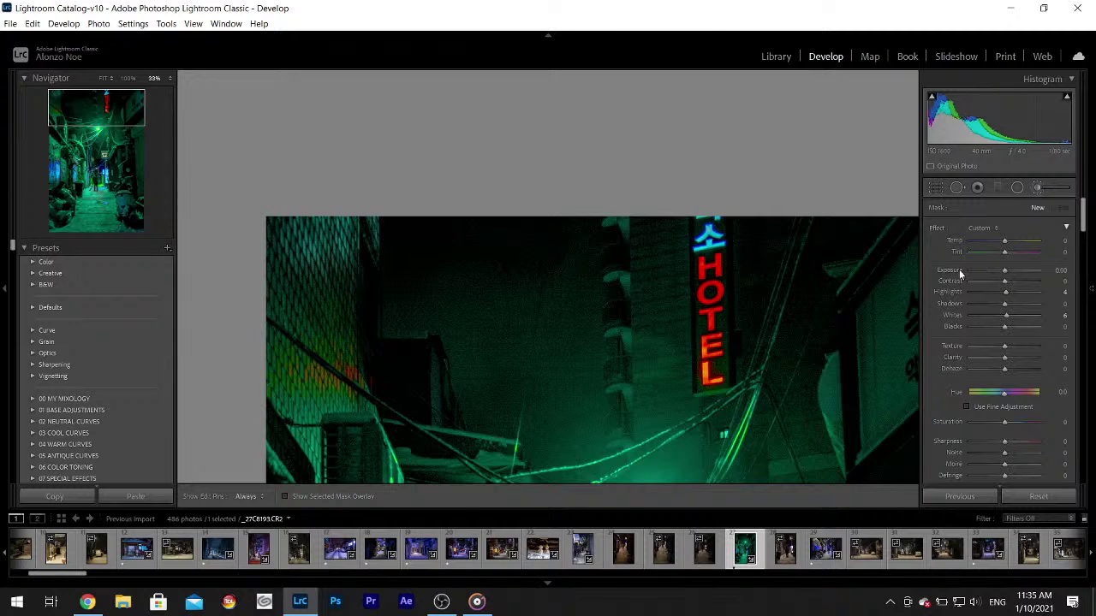
left_click(1059, 292)
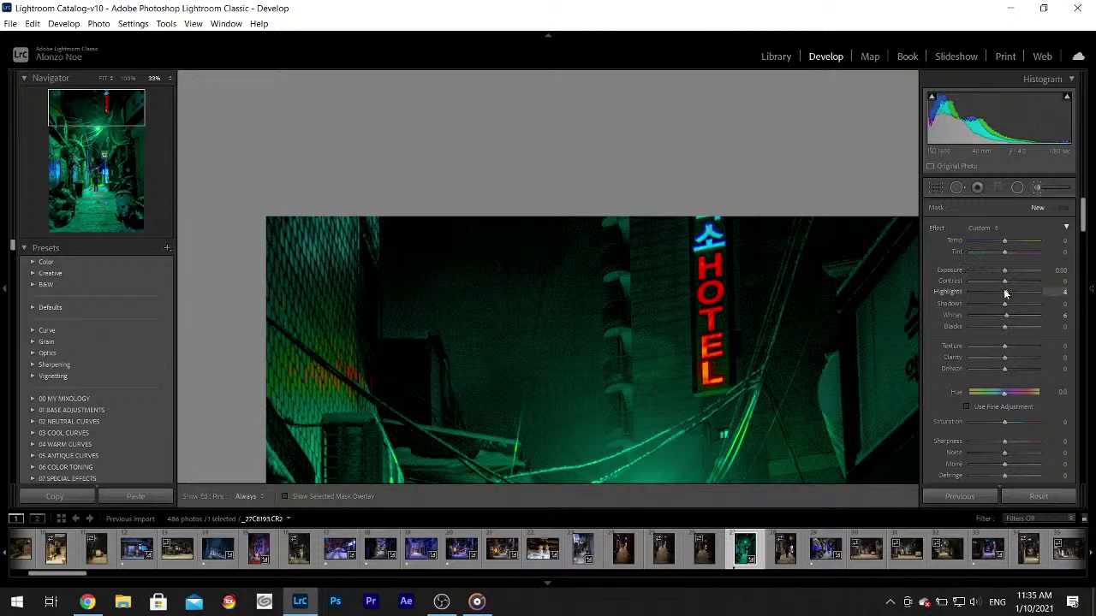
left_click(1064, 316)
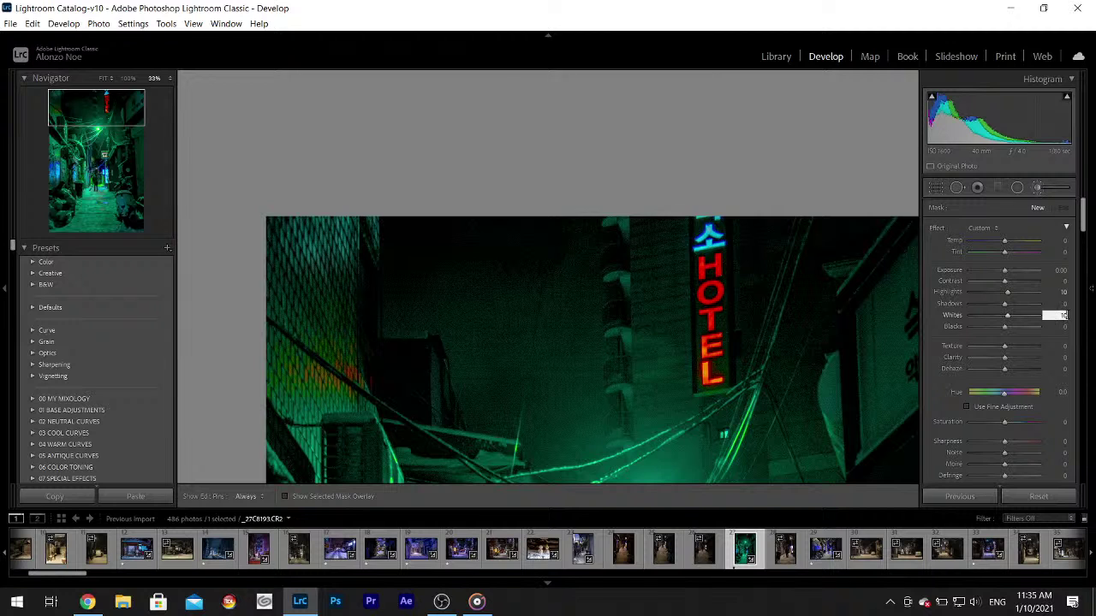
type("10")
key("Return")
- Change the Adjustment Brush's tint color to a nearly neutral gray with hue 242 and saturation 2%
left_click_drag(1085, 221, 1070, 261)
left_click(1030, 263)
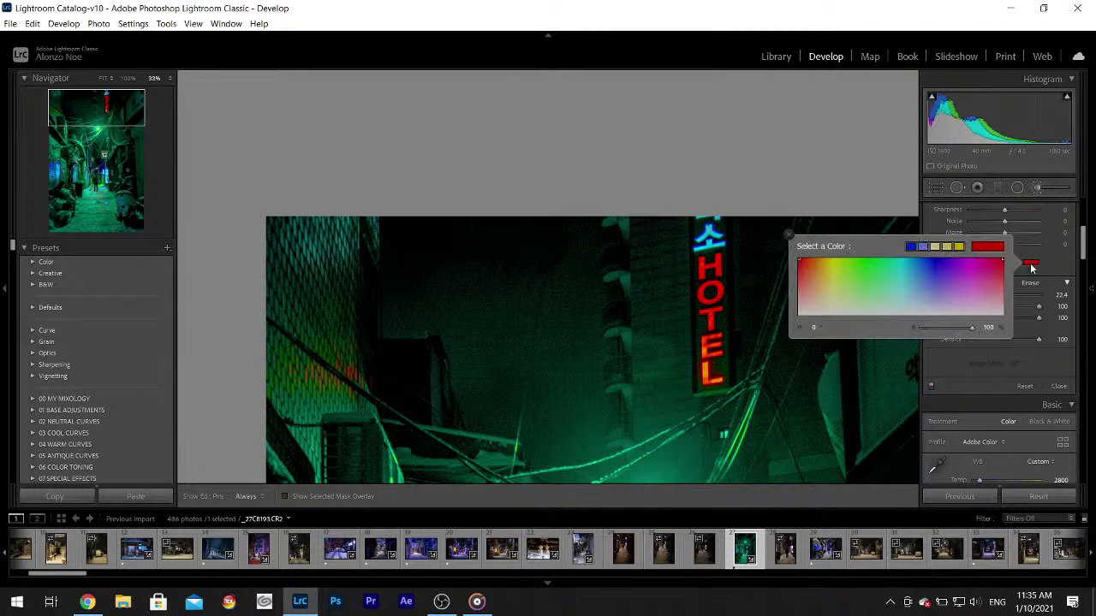
left_click(936, 313)
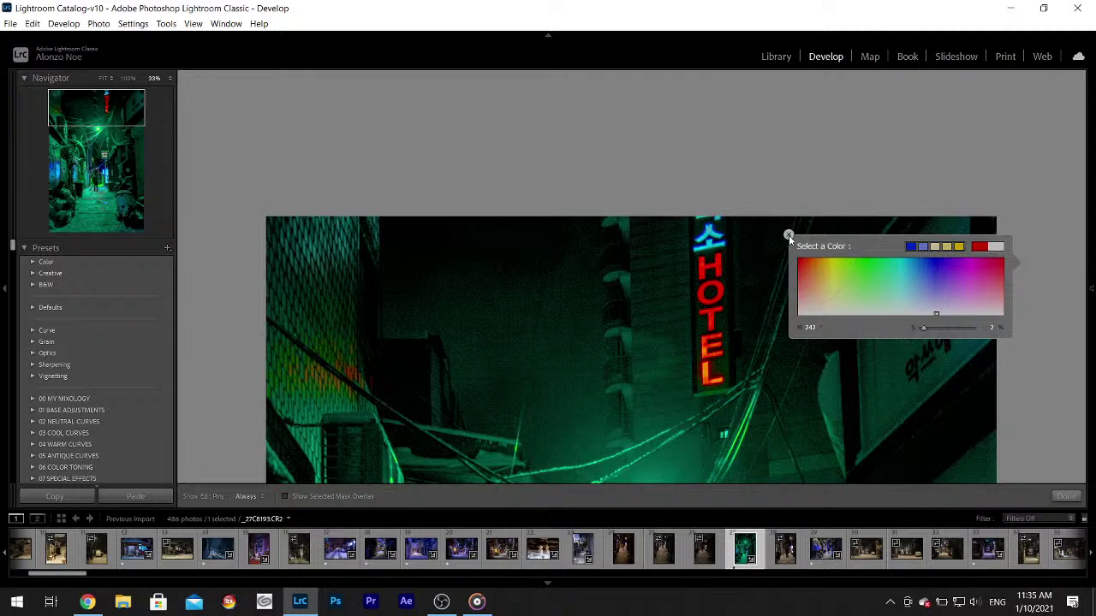
left_click(787, 240)
- Paint over the full height of the HOTEL sign's lettering with a small brush and finish the brush mask
mouse_move(1090, 291)
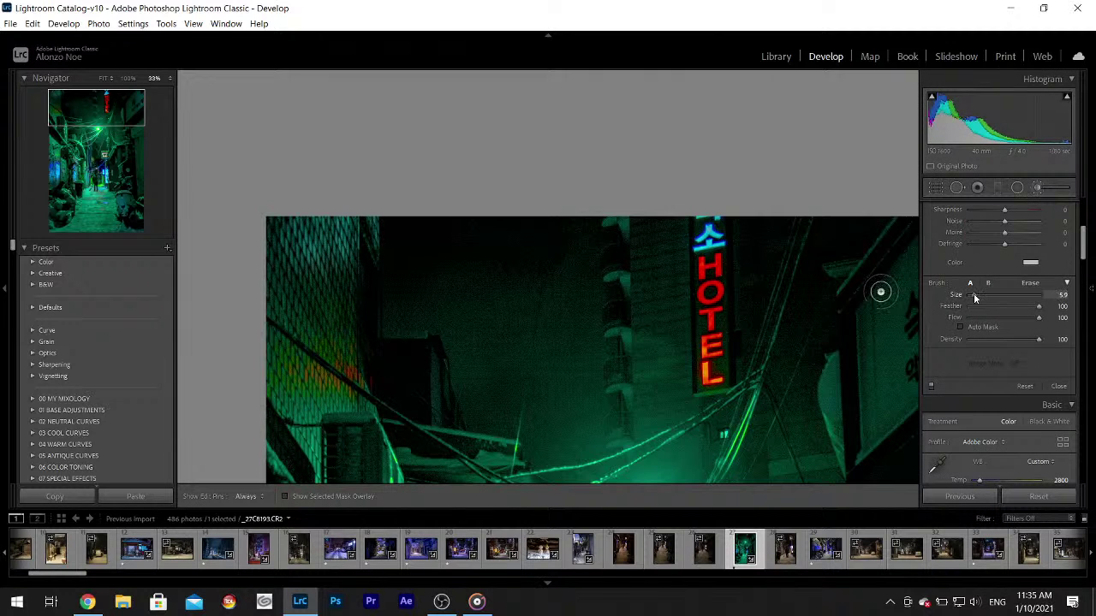
key("h")
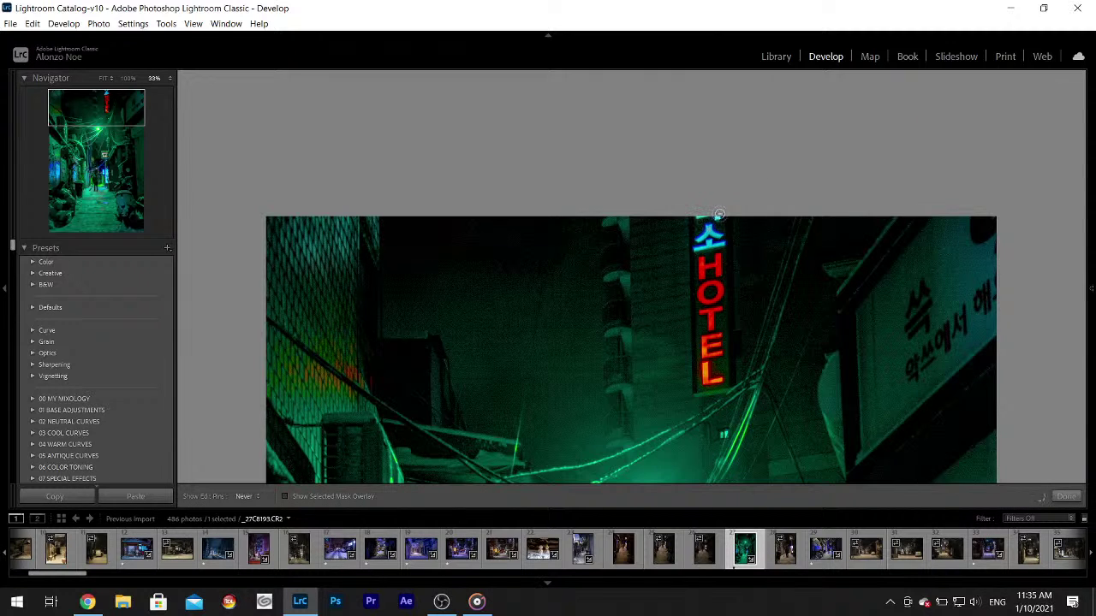
mouse_move(710, 233)
left_mouse_down()
mouse_move(702, 277)
mouse_move(721, 260)
mouse_move(702, 290)
mouse_move(704, 302)
mouse_move(718, 291)
mouse_move(710, 278)
mouse_move(701, 315)
mouse_move(719, 311)
mouse_move(709, 313)
mouse_move(720, 382)
left_mouse_up()
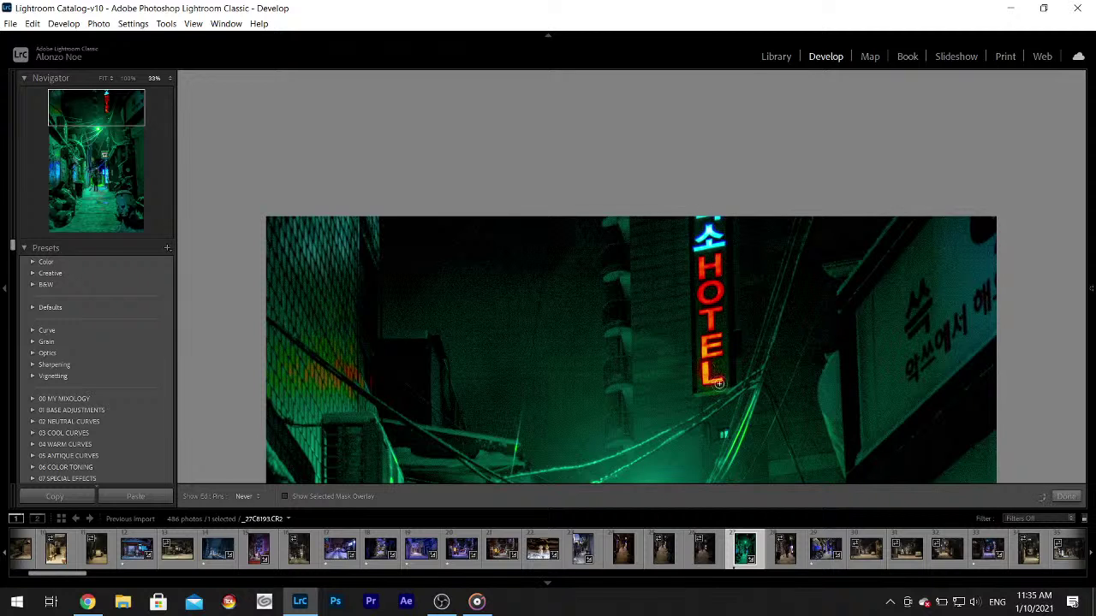
left_click(1066, 497)
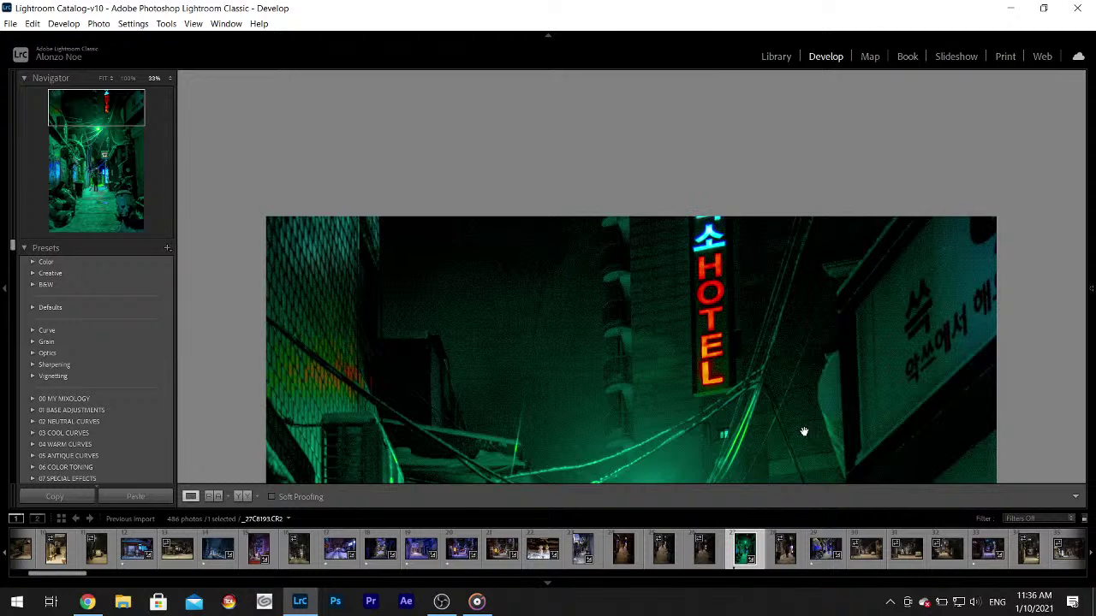
left_click(788, 416)
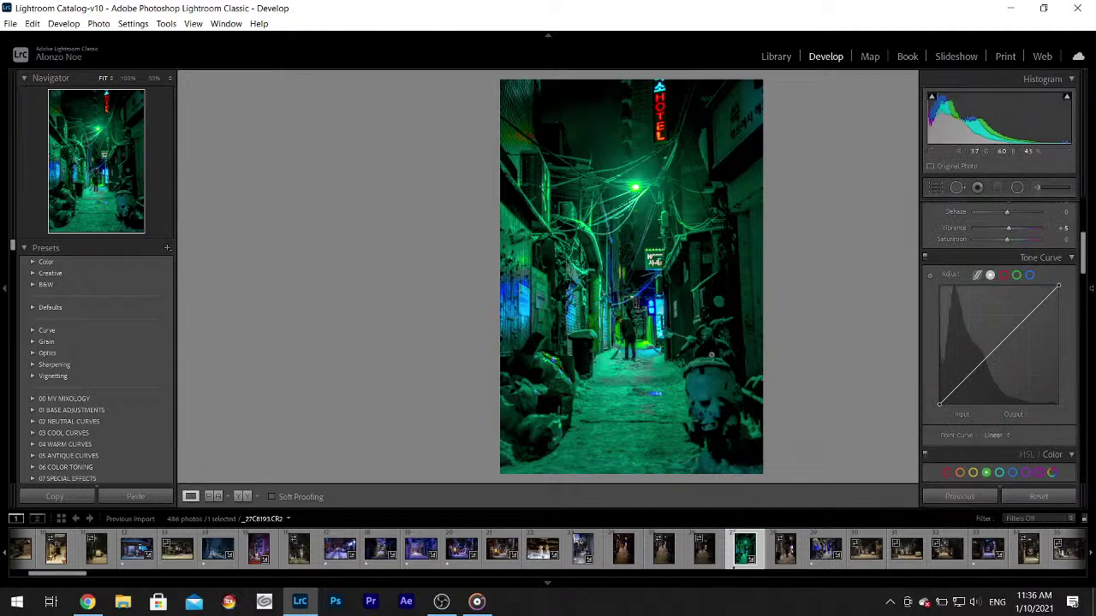
- Raise the HOTEL alley photo's Texture to +10
left_click(627, 326)
left_click(625, 321)
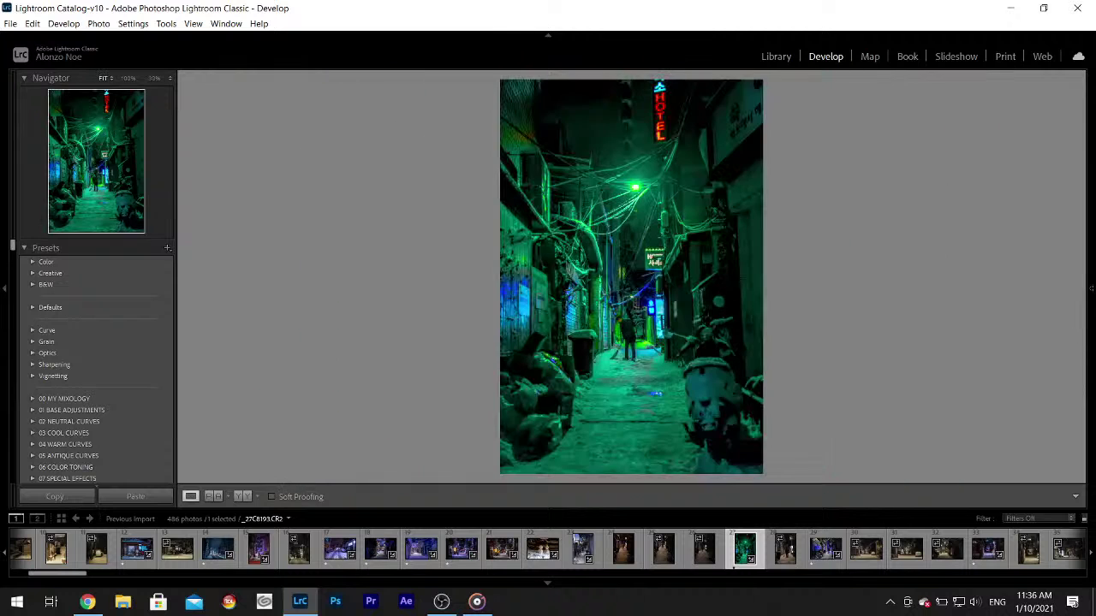
mouse_move(1089, 261)
left_click_drag(1080, 263, 1083, 210)
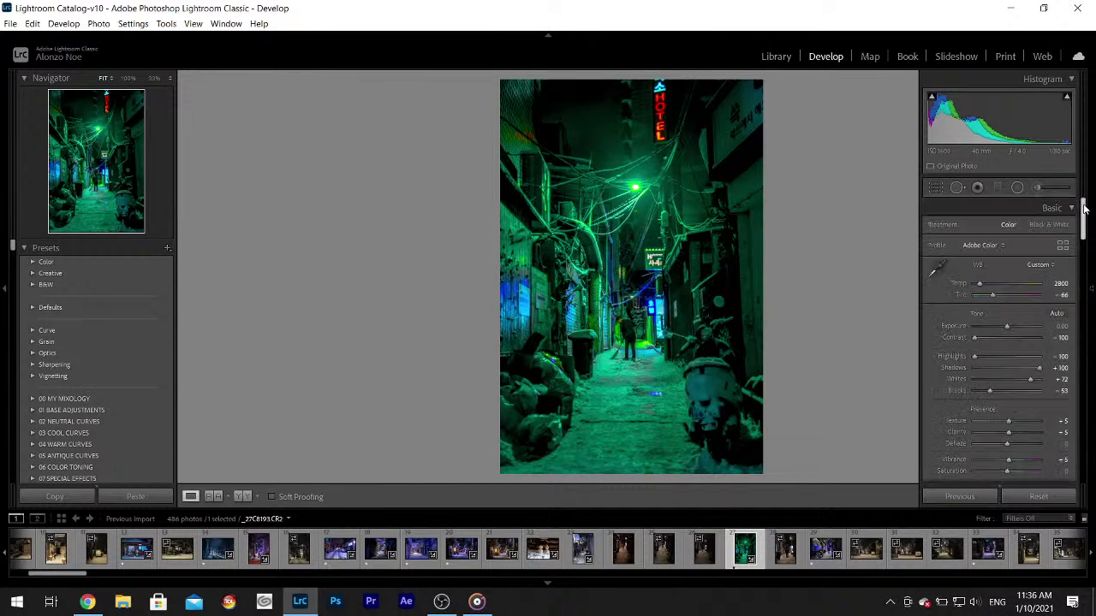
left_click(1063, 421)
type("10")
key("Return")
- Set the HOTEL alley photo's luminance noise reduction to 14 and give the photo a one-star rating
left_click_drag(1084, 224, 1089, 287)
scroll(1006, 360, "down", 5)
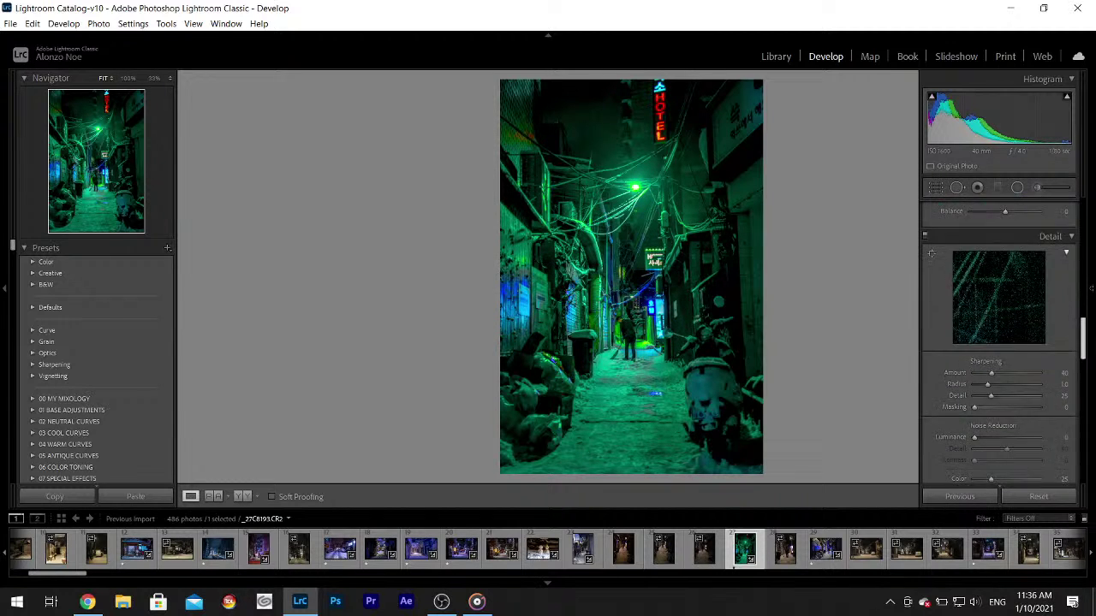
left_click(983, 316)
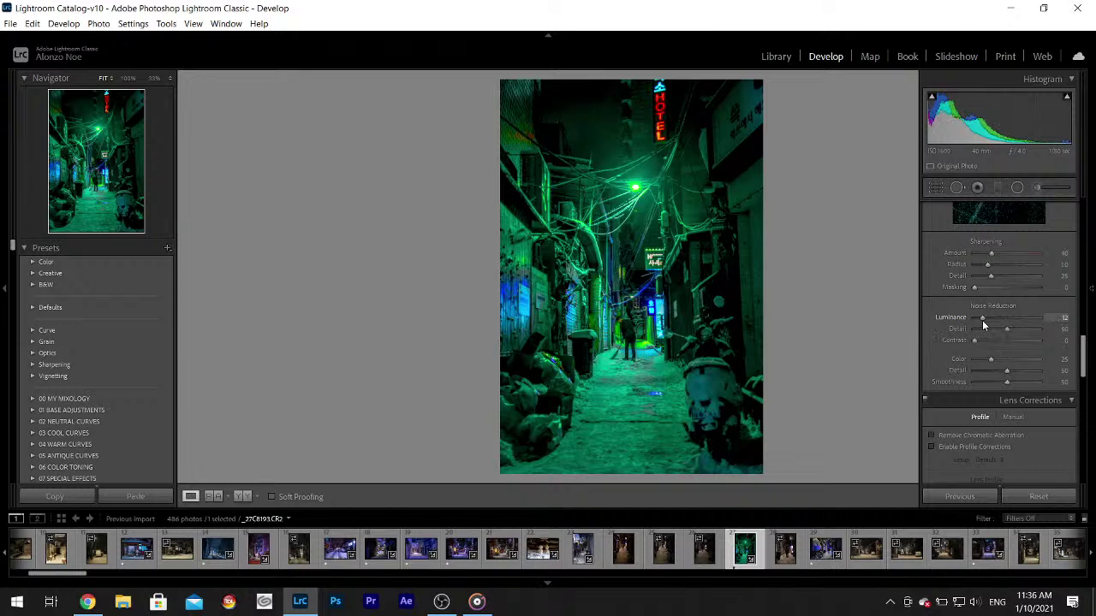
left_click_drag(982, 320, 985, 320)
key("1")
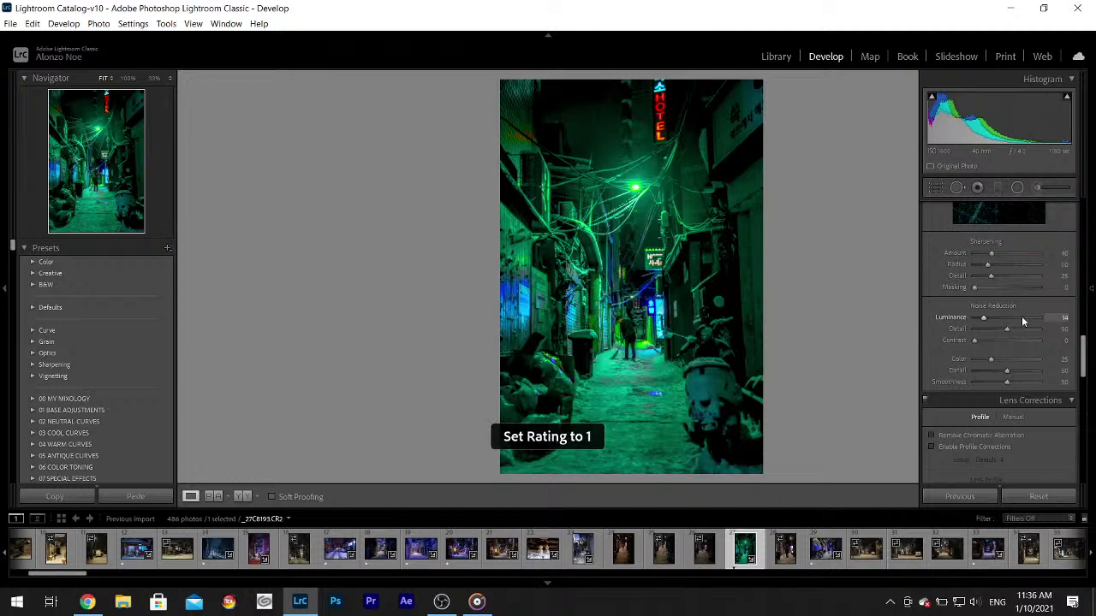
- Move on past the next photo and open the horizontal alley shot, _27C8195.CR2
left_click(794, 557)
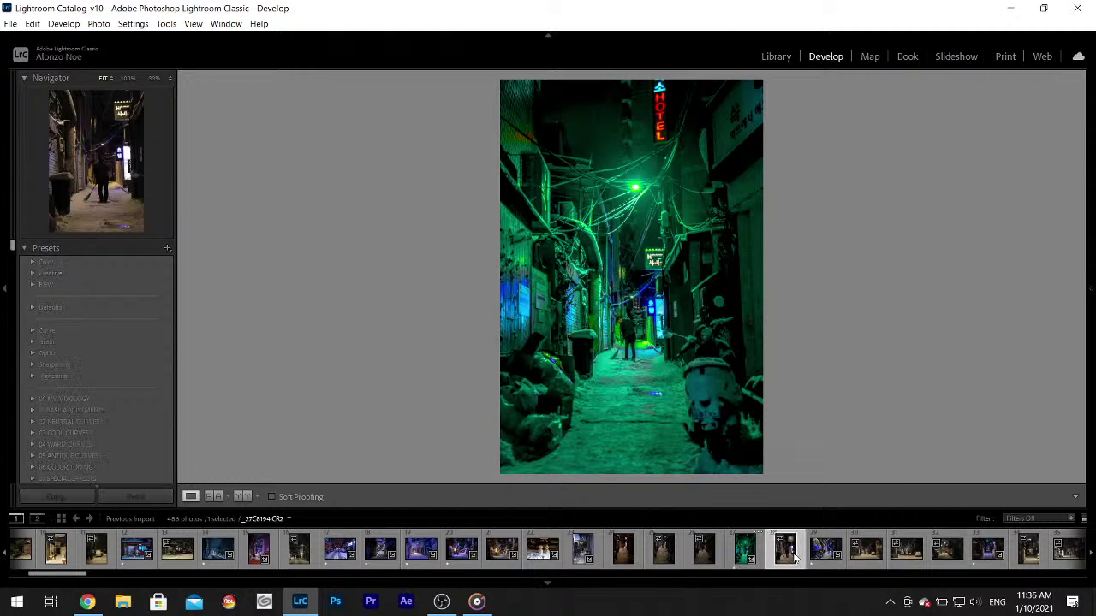
key("Right")
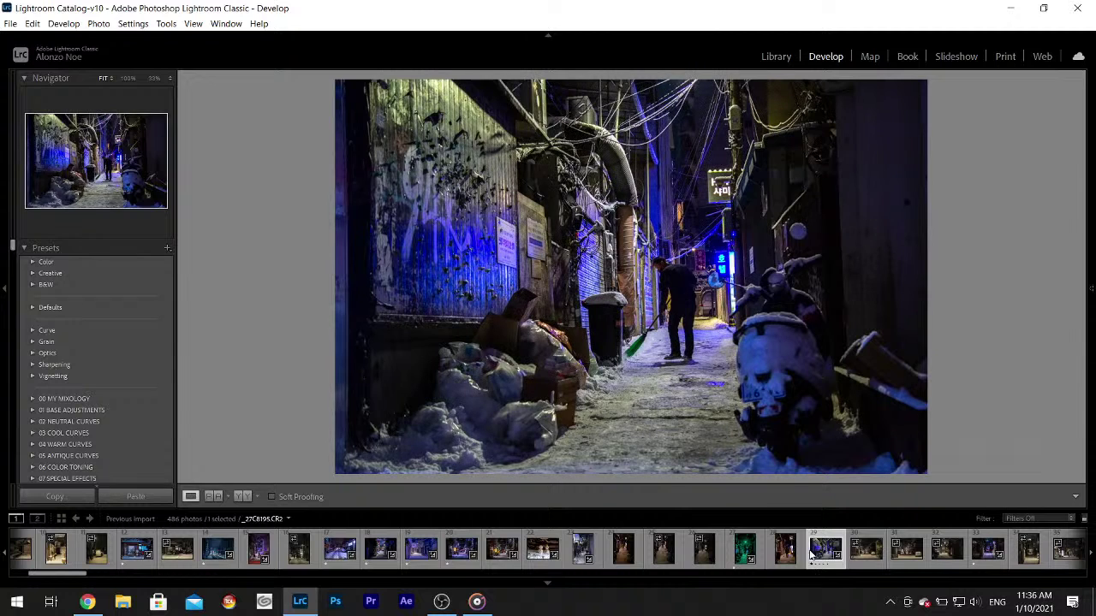
- Copy the green HOTEL alley photo's develop settings, leaving out local adjustments, transform, spot removal and crop
left_click(740, 559)
right_click(739, 559)
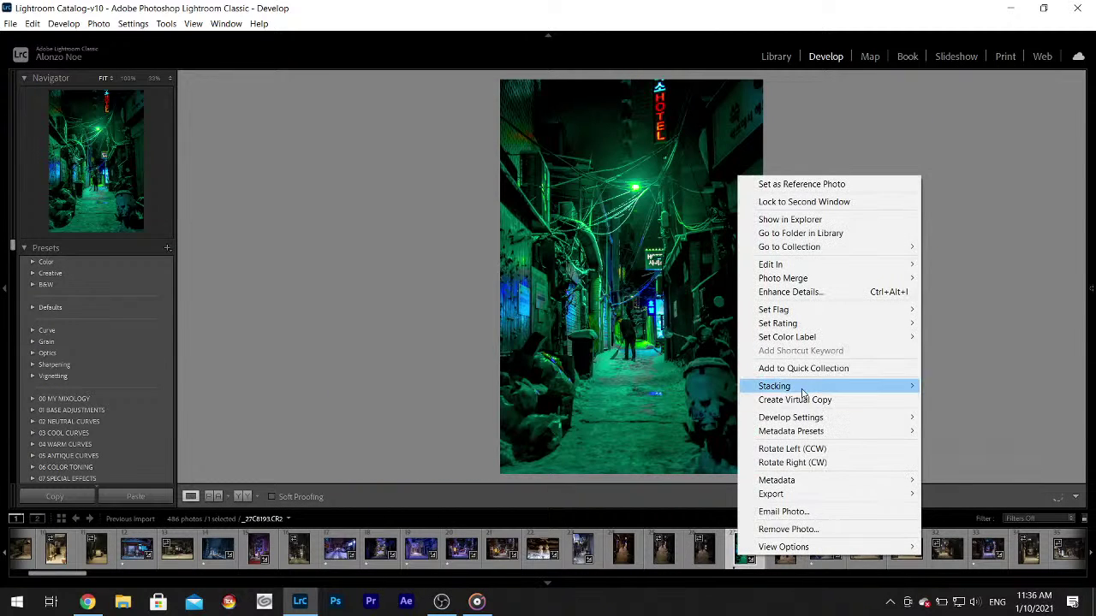
mouse_move(802, 419)
left_click(550, 467)
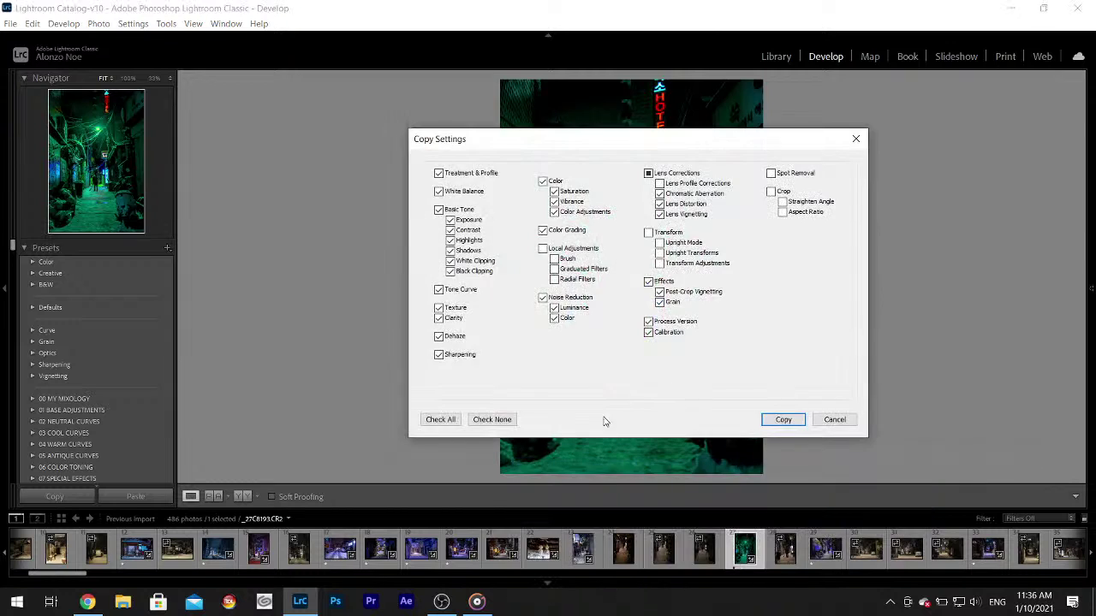
left_click(786, 420)
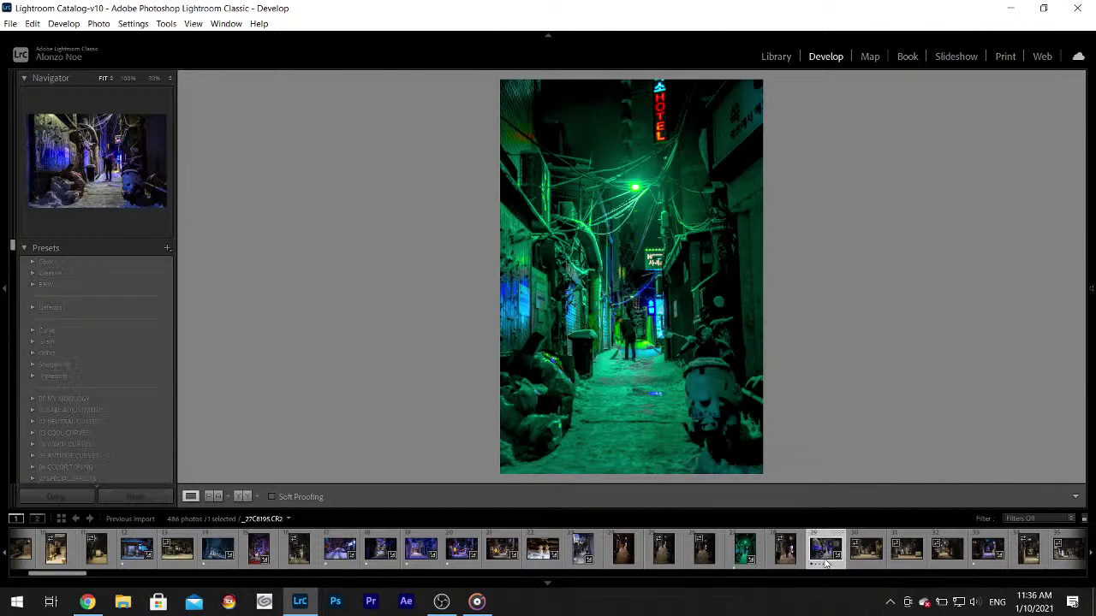
- Paste the copied develop settings onto the horizontal alley shot, _27C8195.CR2
left_click(826, 561)
right_click(826, 562)
mouse_move(886, 425)
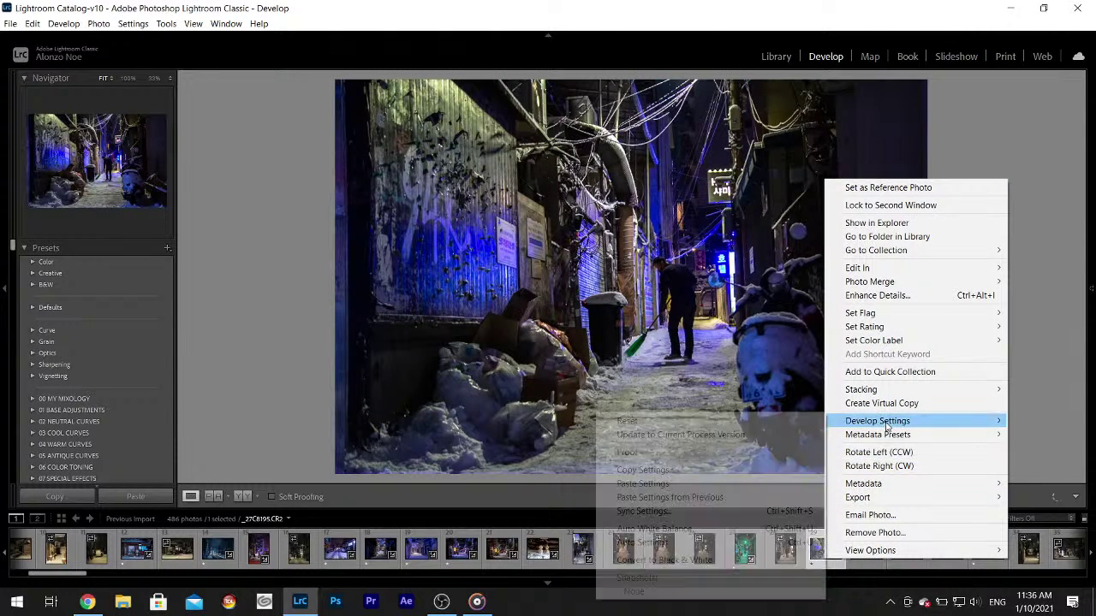
left_click(637, 484)
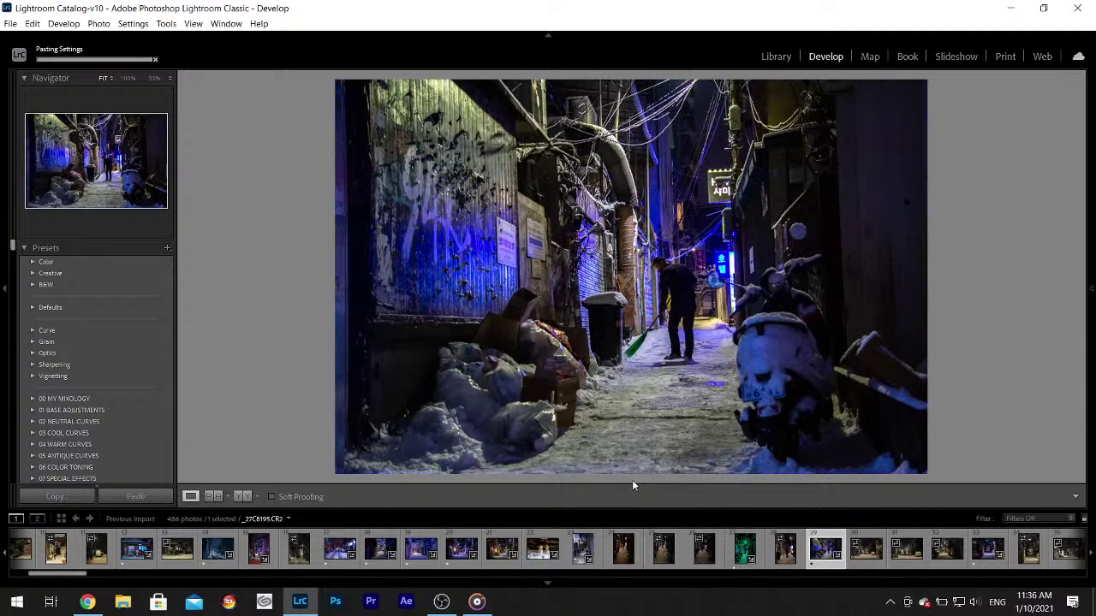
right_click(816, 548)
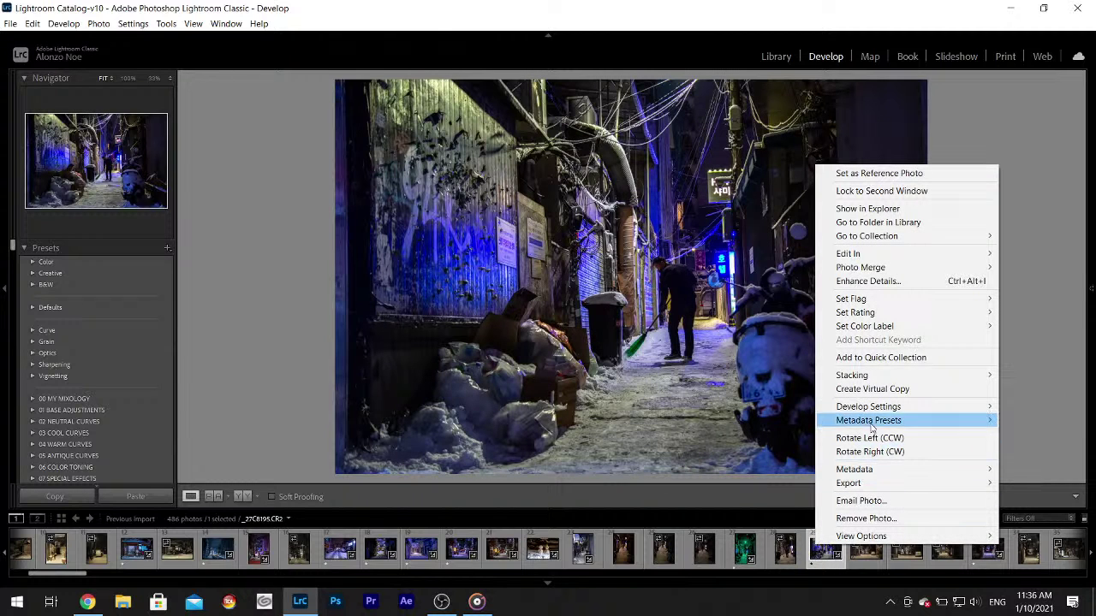
mouse_move(864, 408)
left_click(633, 469)
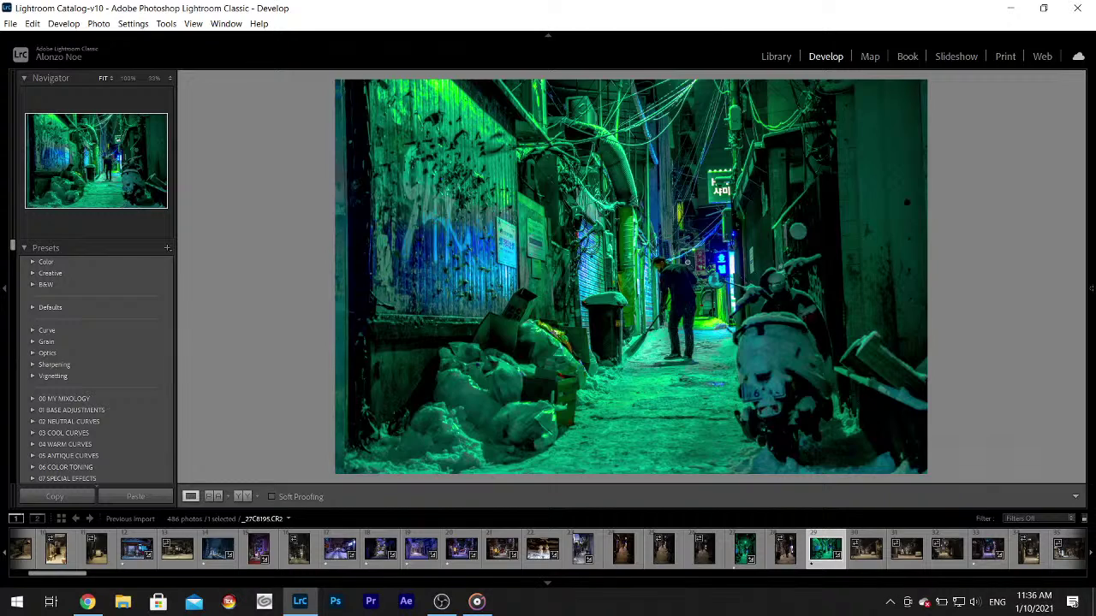
- Inspect the man in the horizontal alley shot up close and undo the pasted settings
left_click(675, 266)
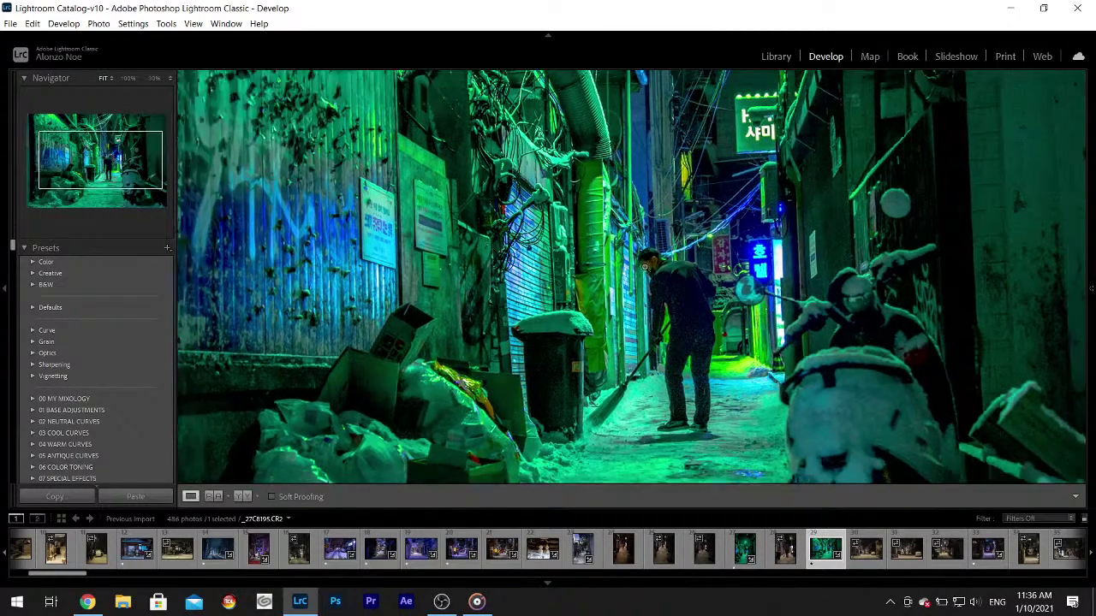
left_click(644, 266)
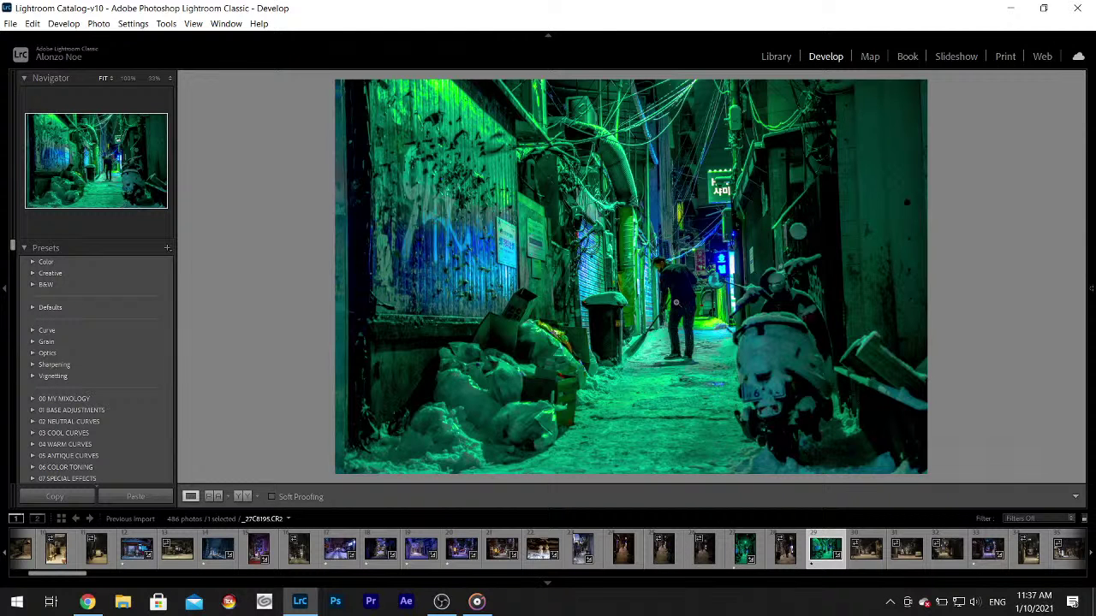
key("ctrl+z")
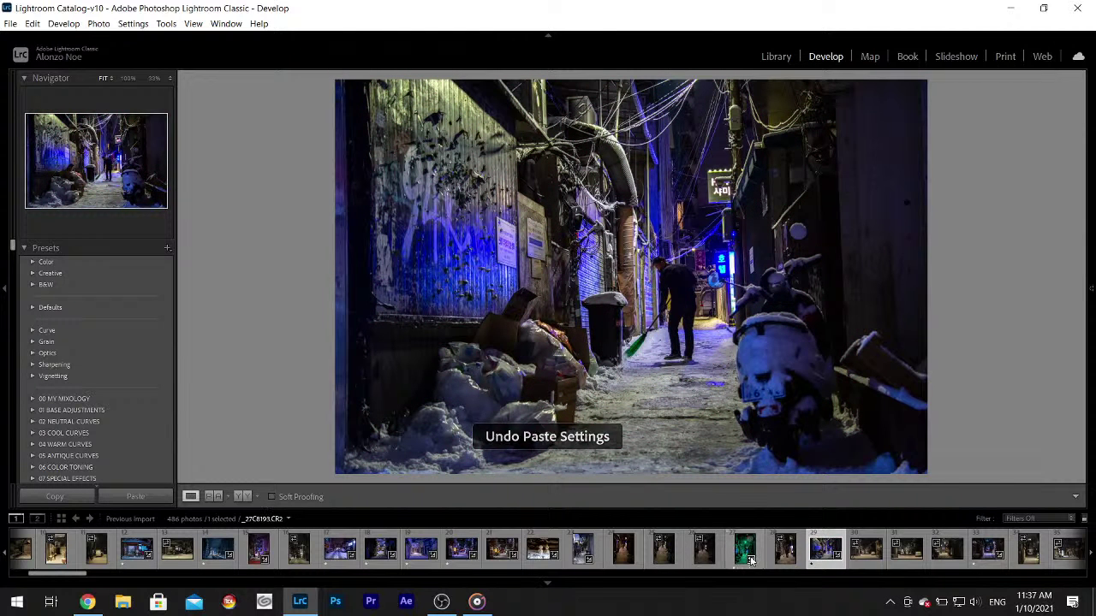
- Check the HOTEL sign up close in the green alley photo, and open the snowy street shot _27C8196.CR2
left_click(741, 552)
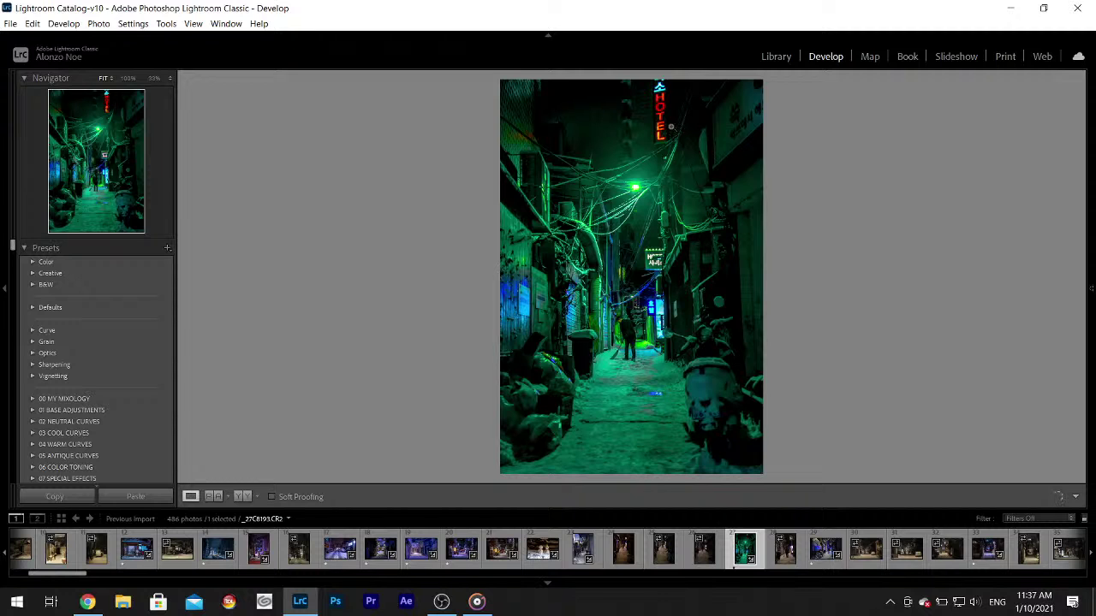
left_click(654, 129)
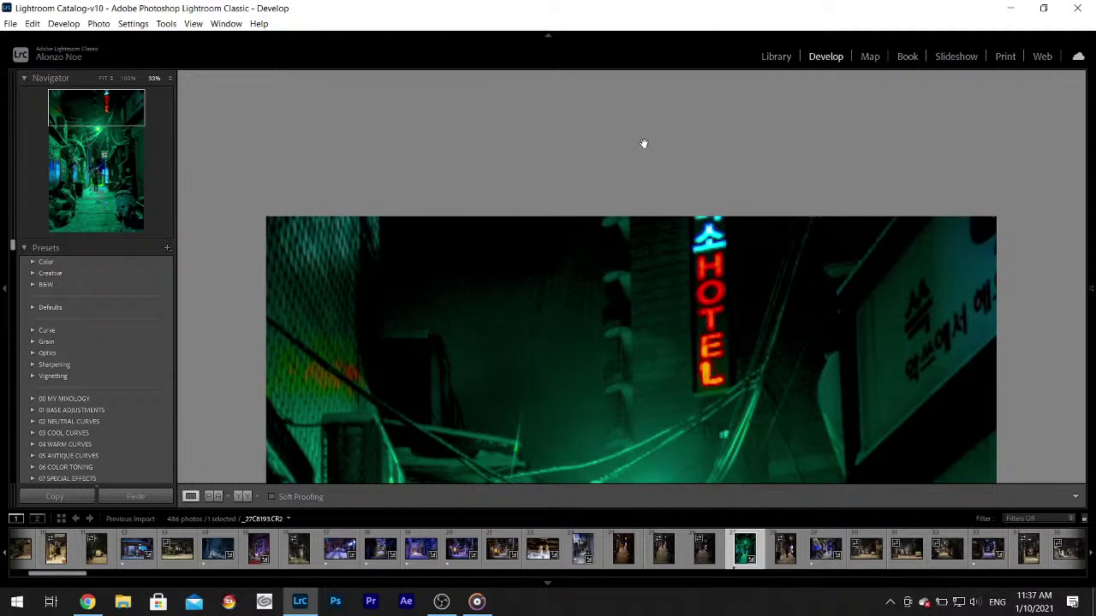
left_click(698, 311)
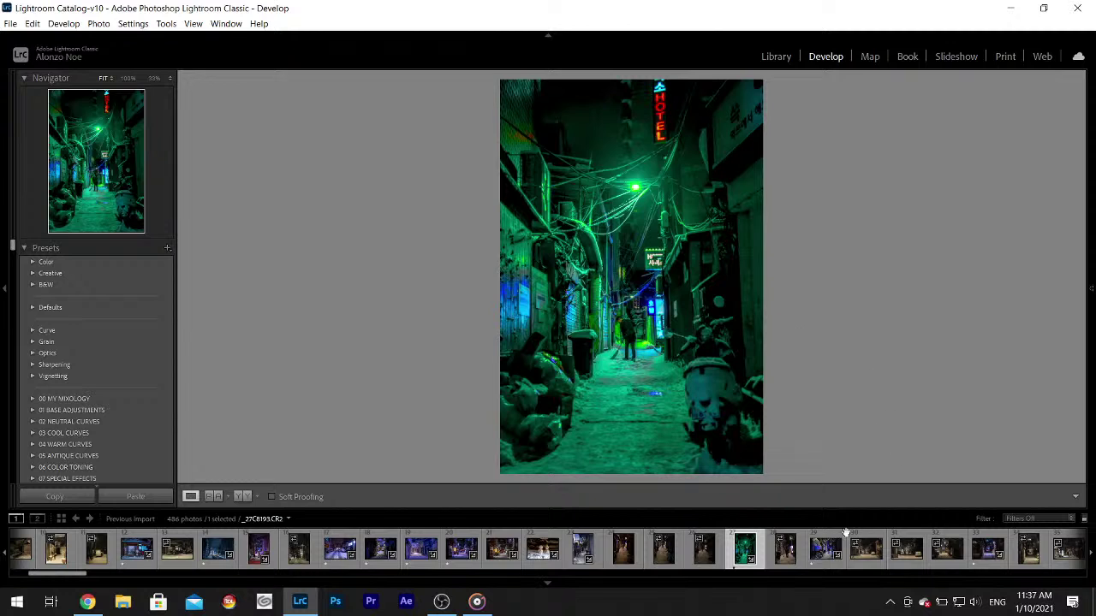
left_click(862, 548)
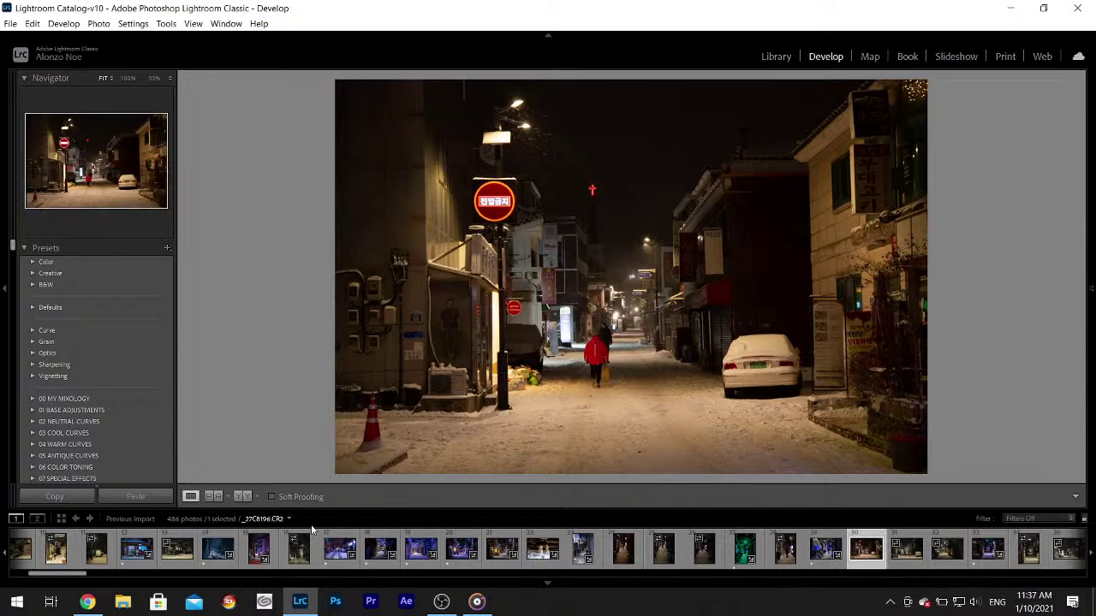
- Switch to Chrome and open the photographer's own Instagram profile in a new tab
left_click(87, 601)
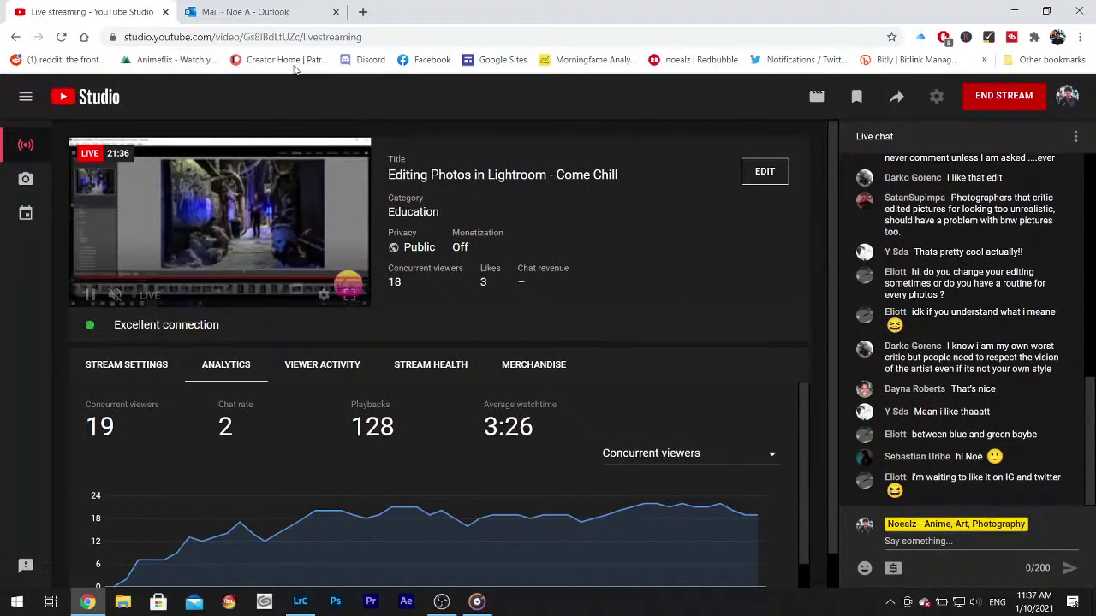
left_click(364, 11)
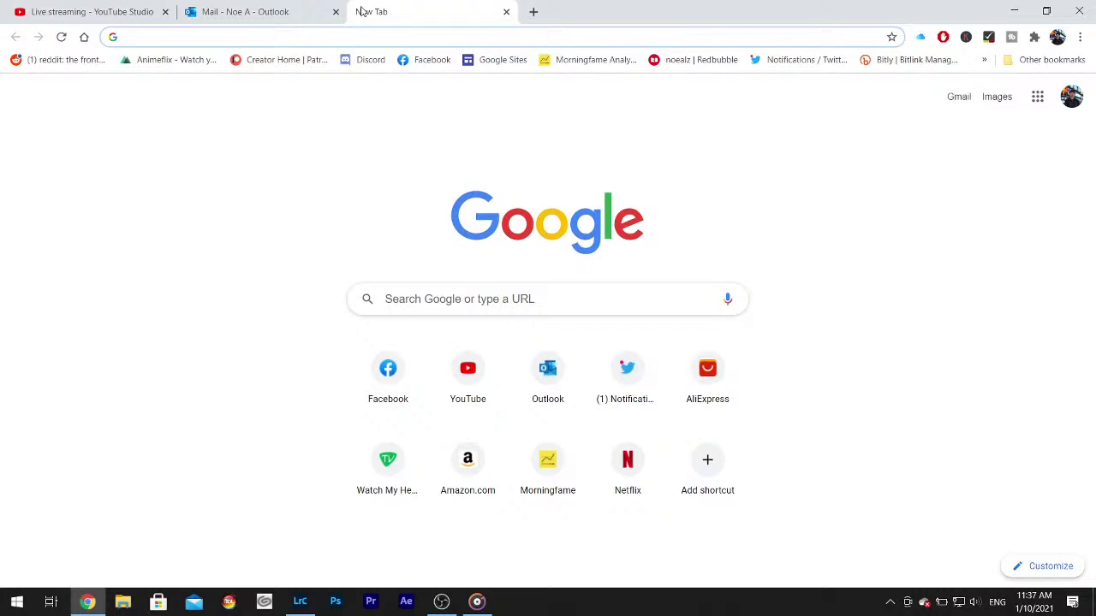
type("insta")
key("Return")
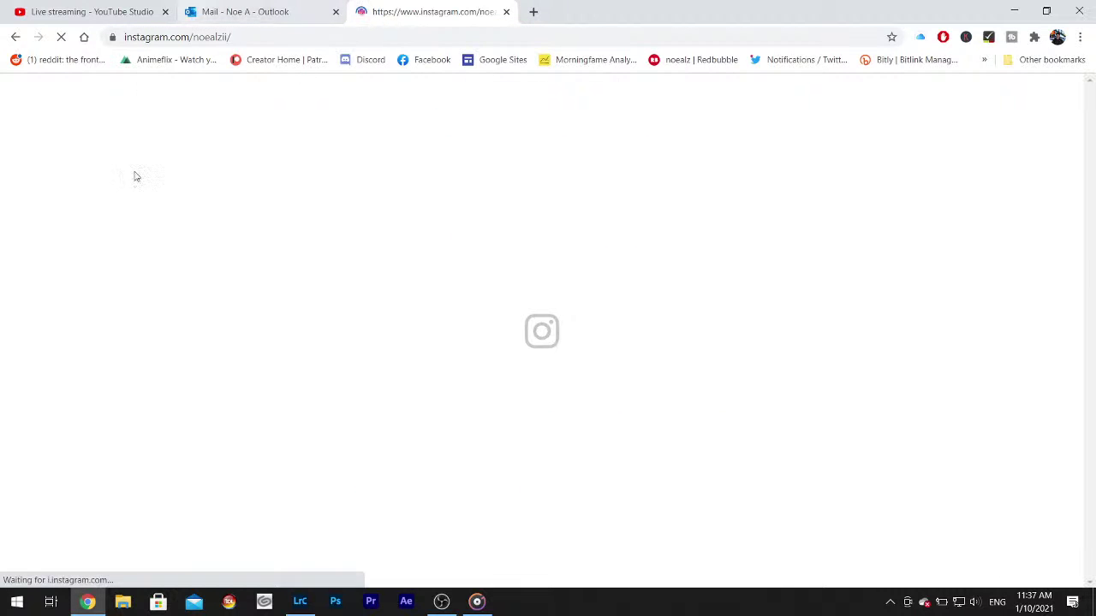
- Look over the Instagram profile's posts and follower count, and return to Lightroom Classic
scroll(543, 445, "down", 5)
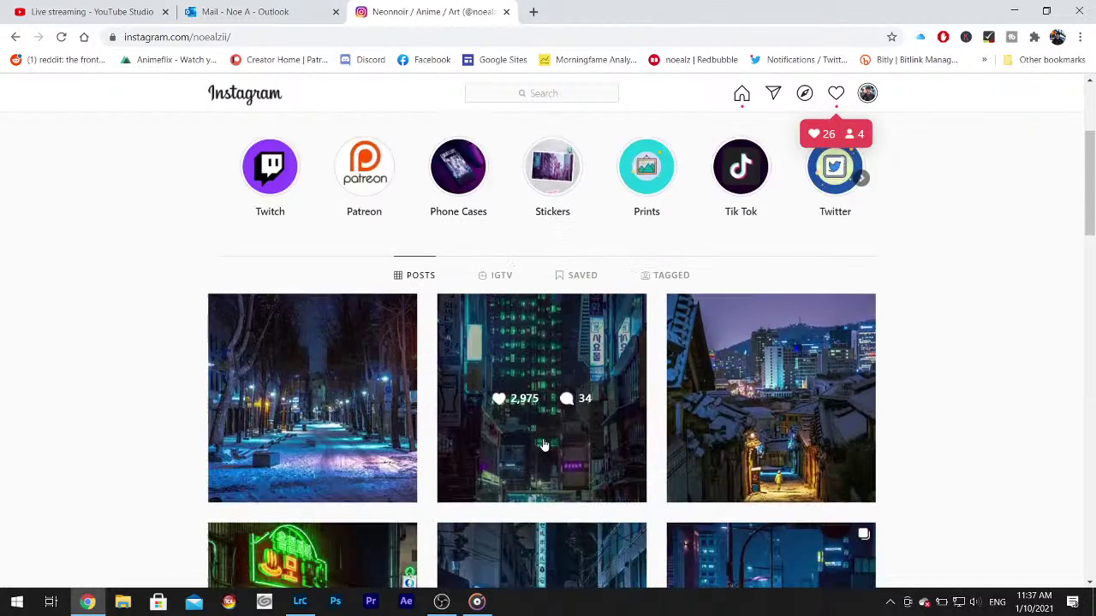
scroll(557, 343, "up", 5)
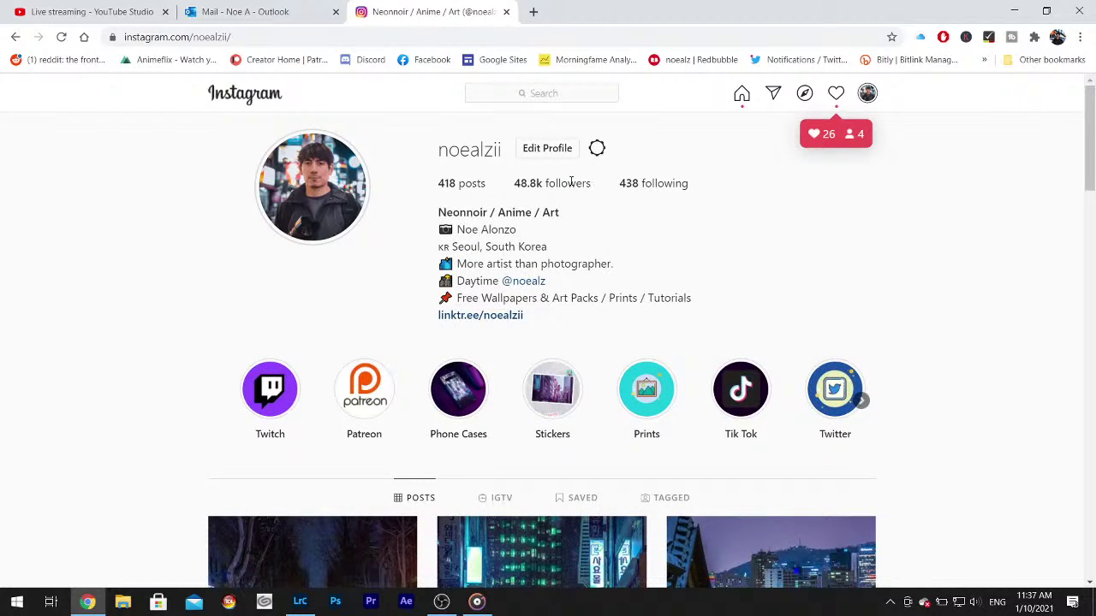
triple_click(517, 183)
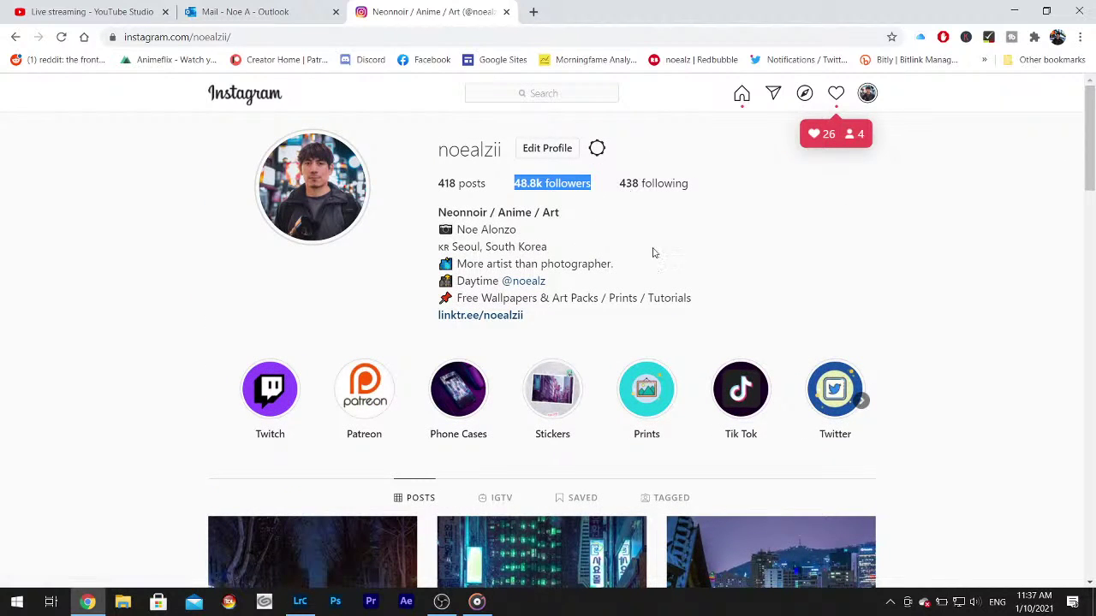
left_click(937, 283)
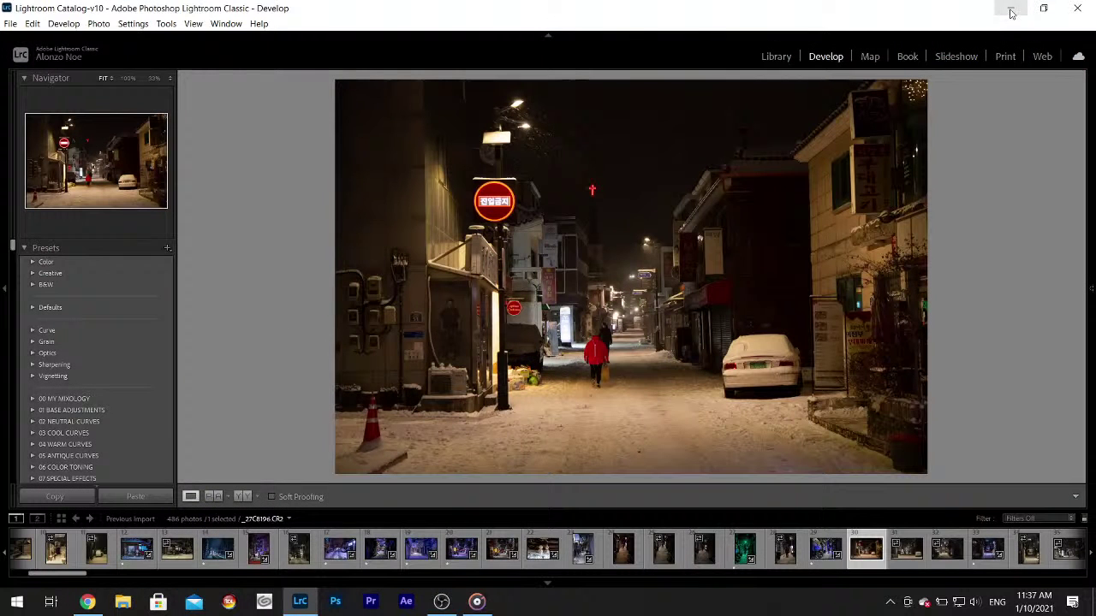
left_click(1013, 10)
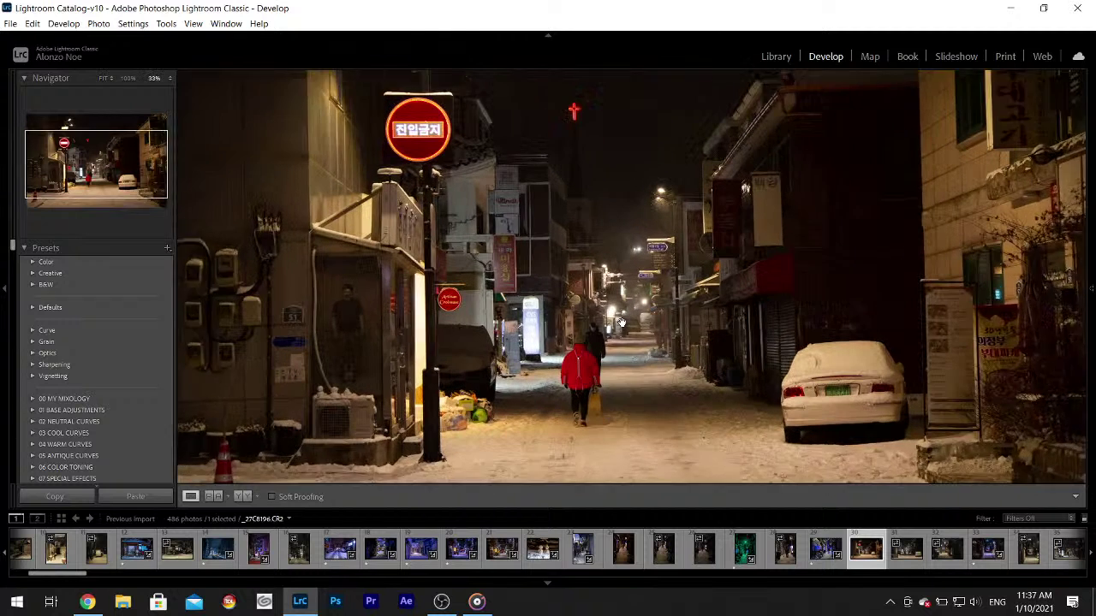
left_click(625, 323)
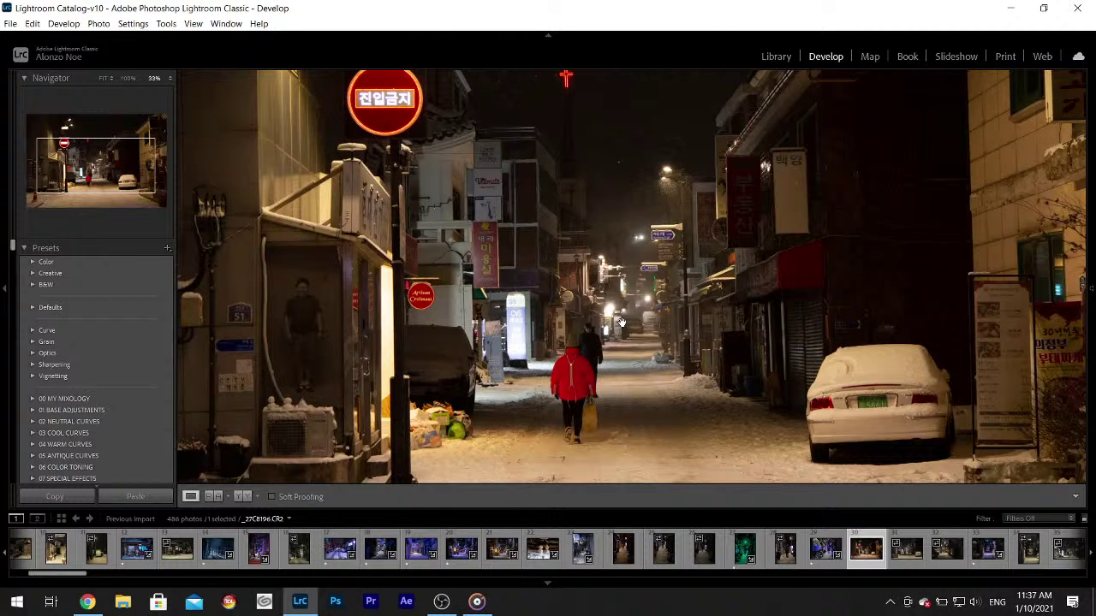
left_click(623, 323)
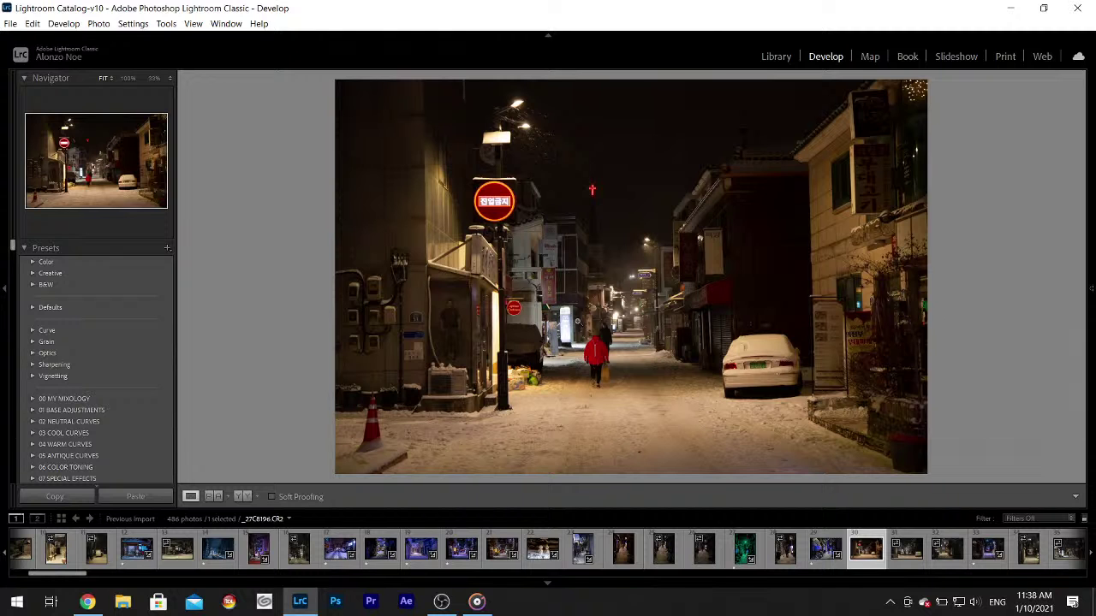
left_click(616, 343)
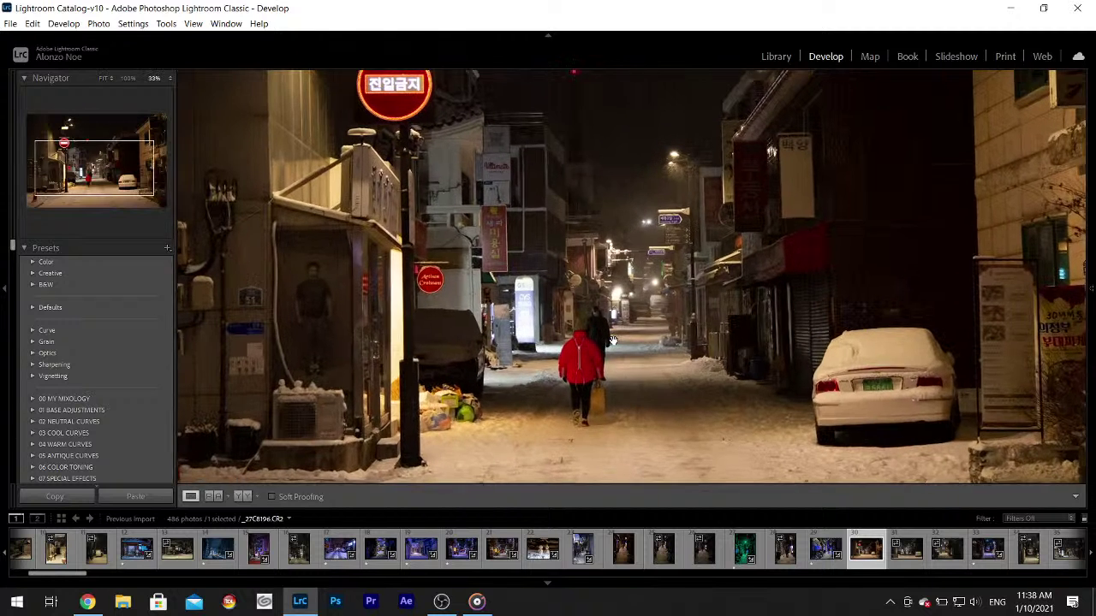
left_click(626, 269)
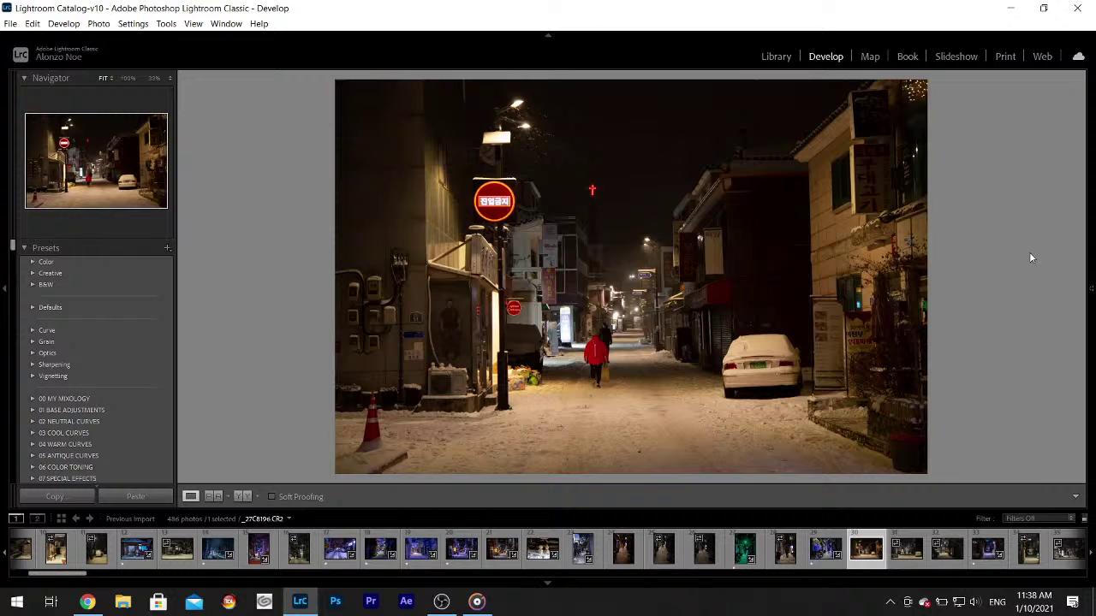
- Crop the snowy street photo to a vertical frame around the no-entry sign and red-coated walker, trimming both sides and the bottom
mouse_move(1091, 231)
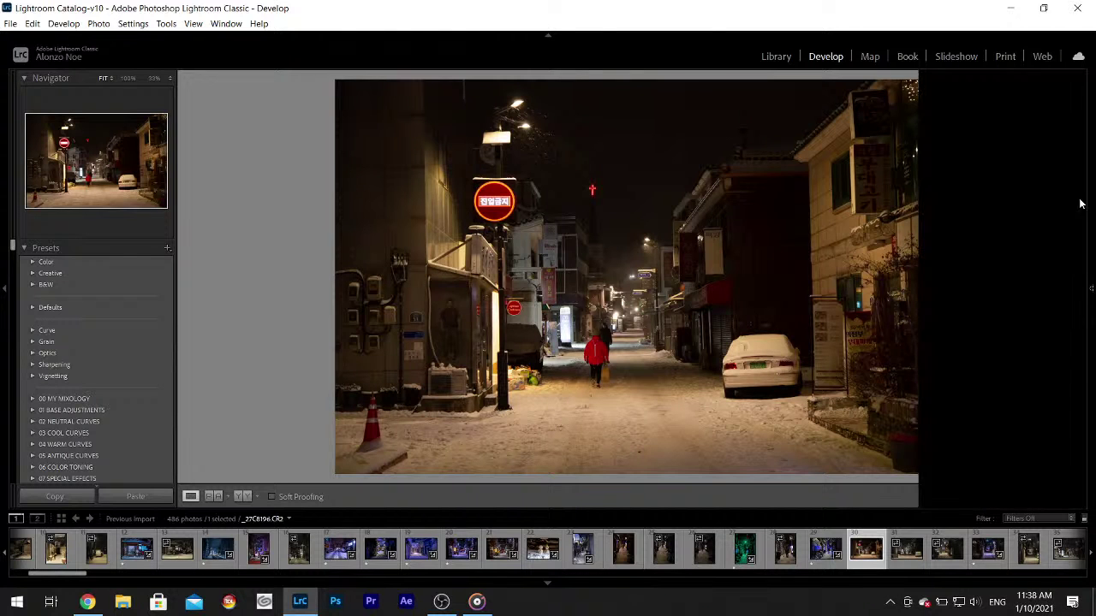
left_click(938, 190)
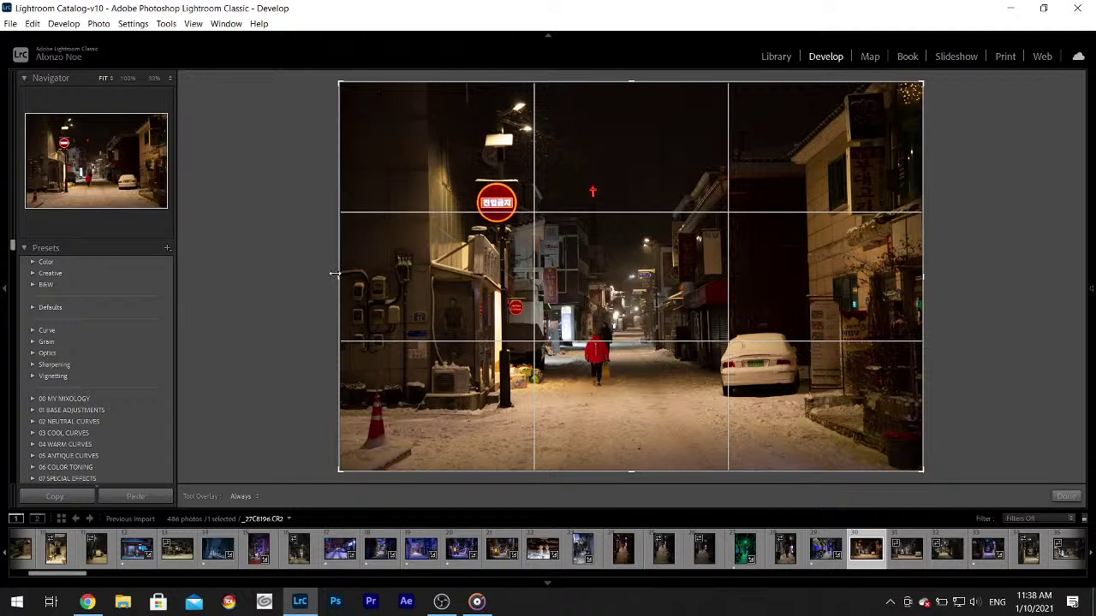
left_click_drag(335, 273, 379, 277)
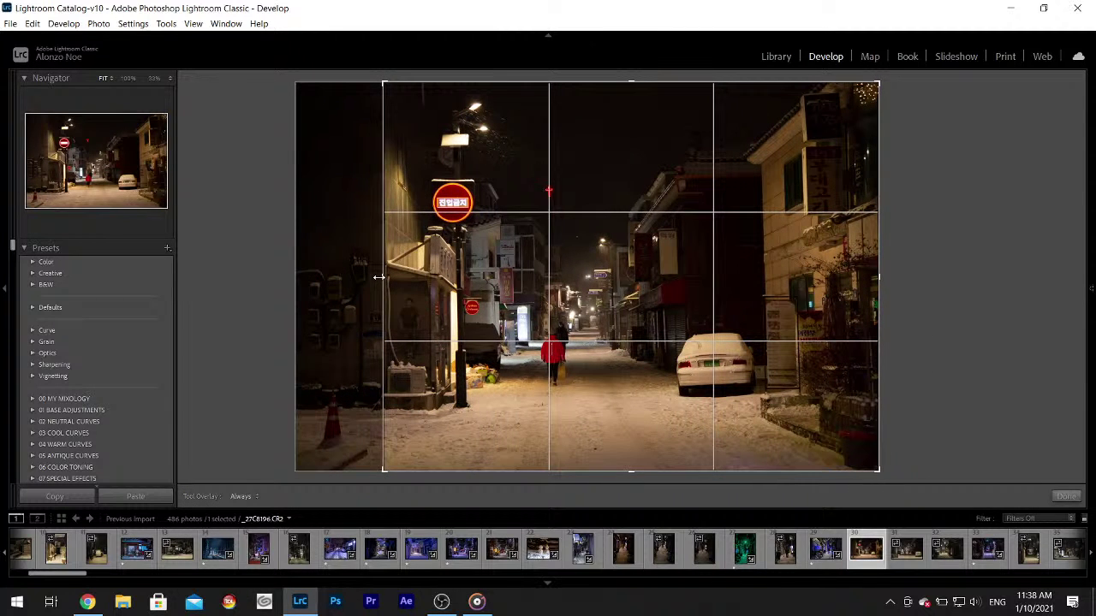
left_click_drag(878, 283, 784, 289)
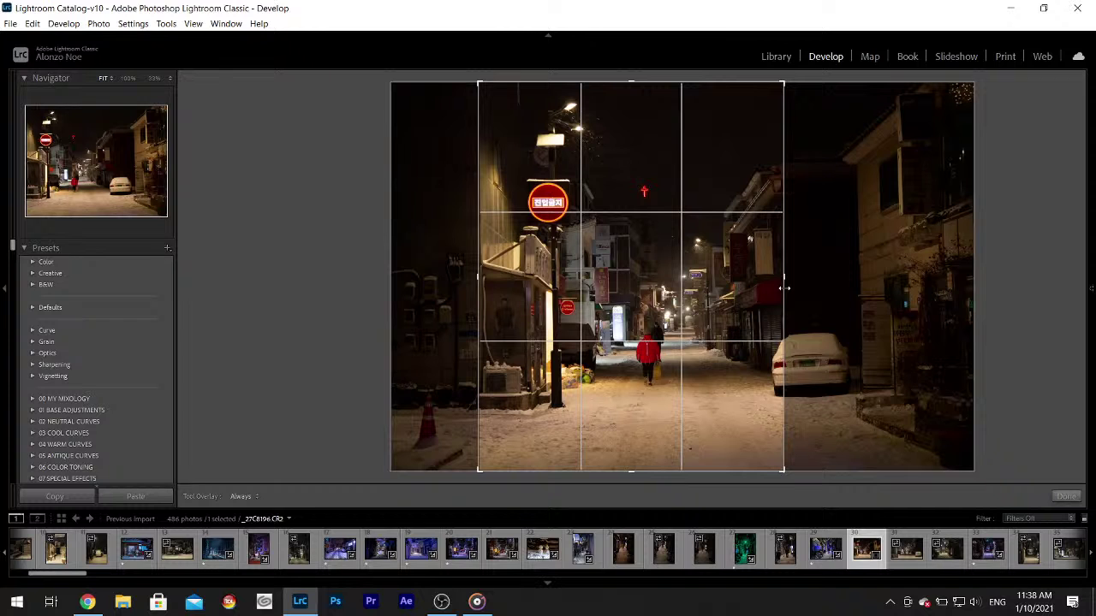
left_click_drag(642, 474, 645, 449)
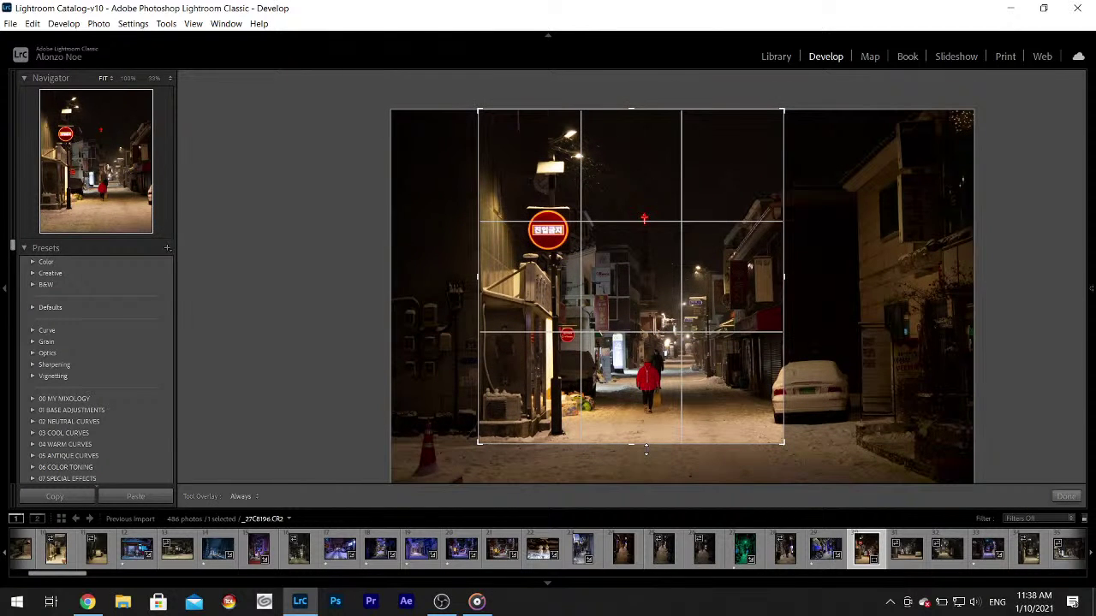
- Apply the portrait crop around the red-jacket walker and street sign, and adjust the photo's highlights, shadows and whites
left_click(1066, 500)
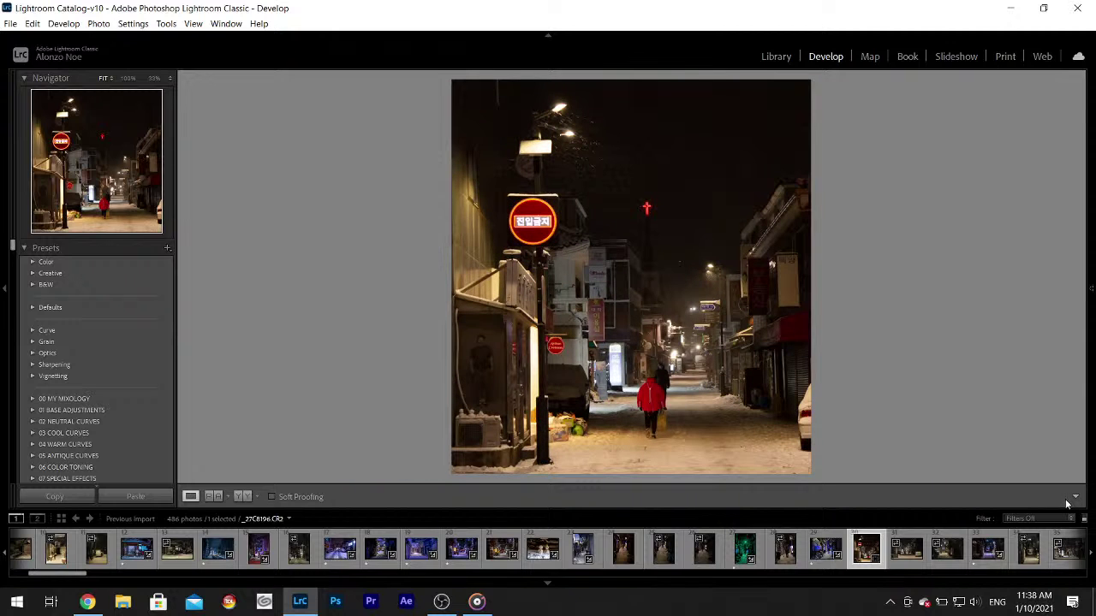
left_click(1090, 288)
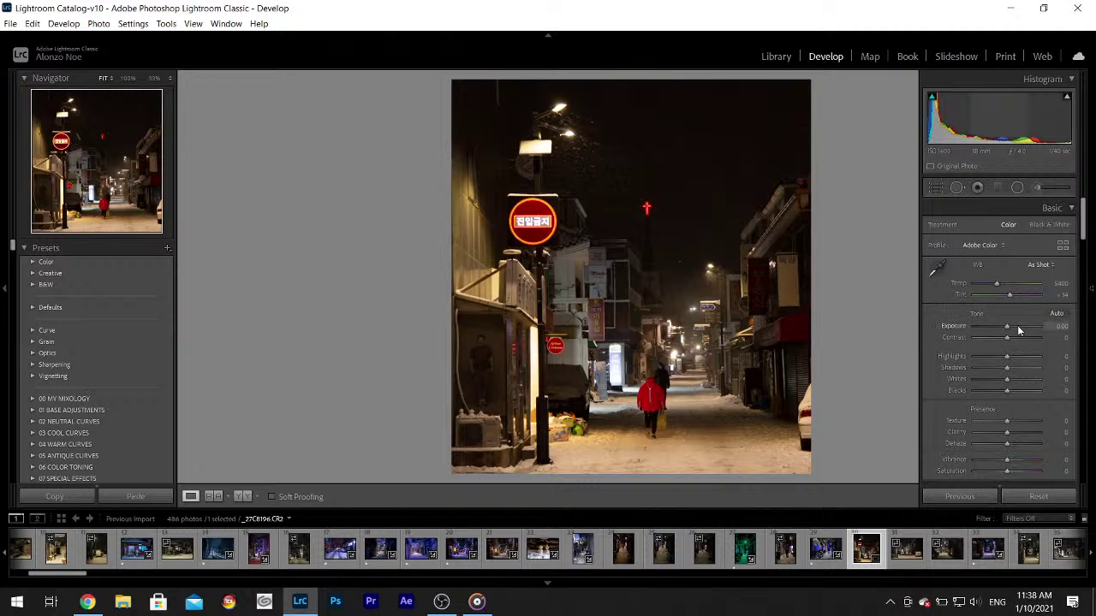
left_click_drag(987, 361, 1024, 386)
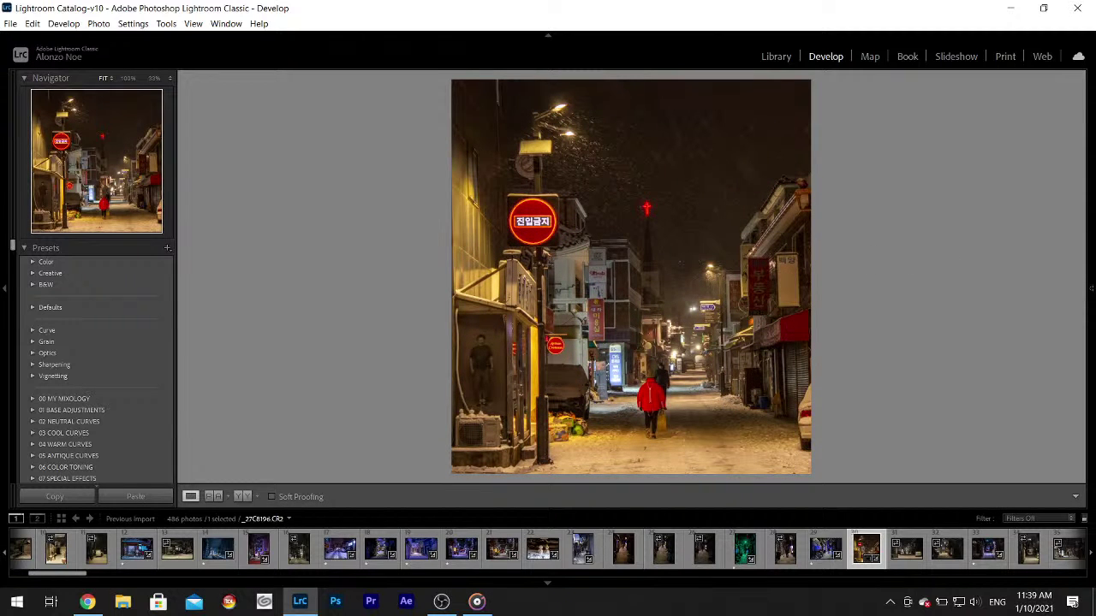
- Set the white balance by sampling the snowy ground in the foreground as the neutral target
left_click(935, 268)
left_click(611, 452)
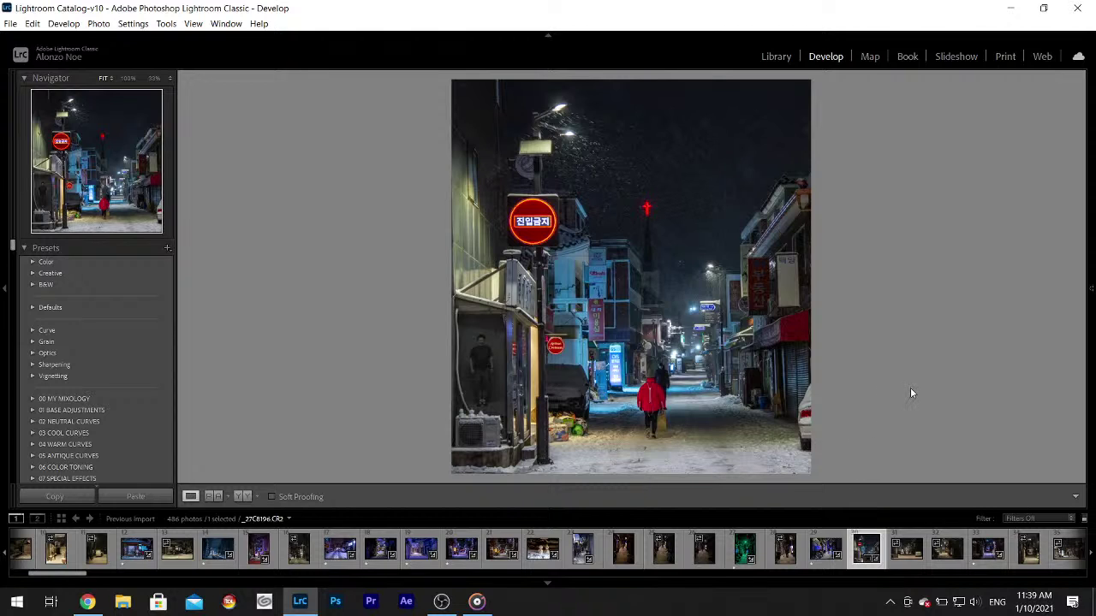
- Open the photo _27C8197.CR2 and inspect the two walkers up close
left_click(904, 556)
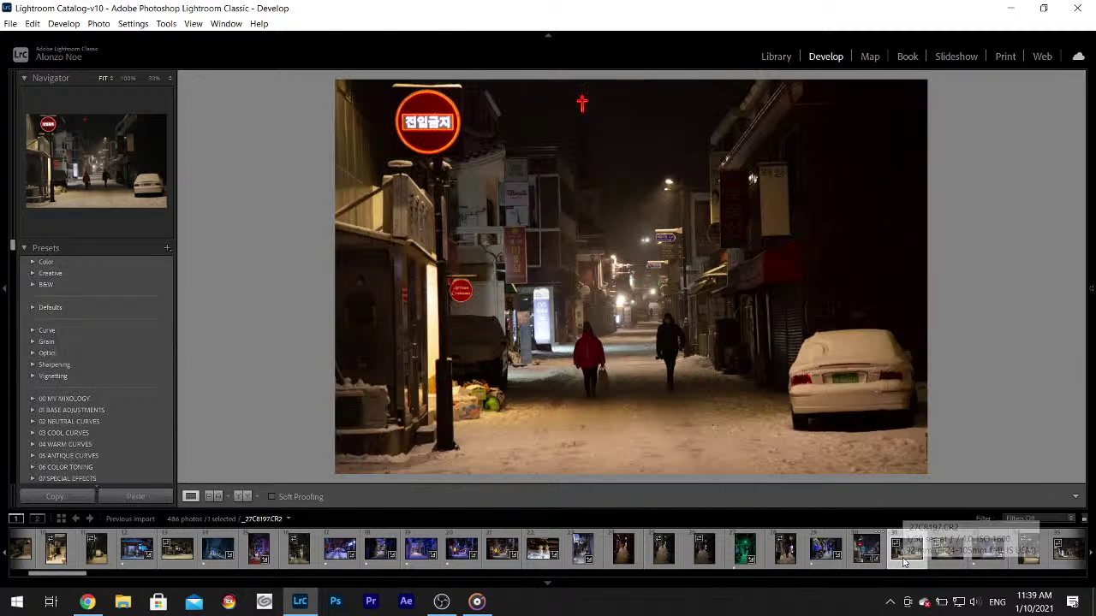
left_click(641, 316)
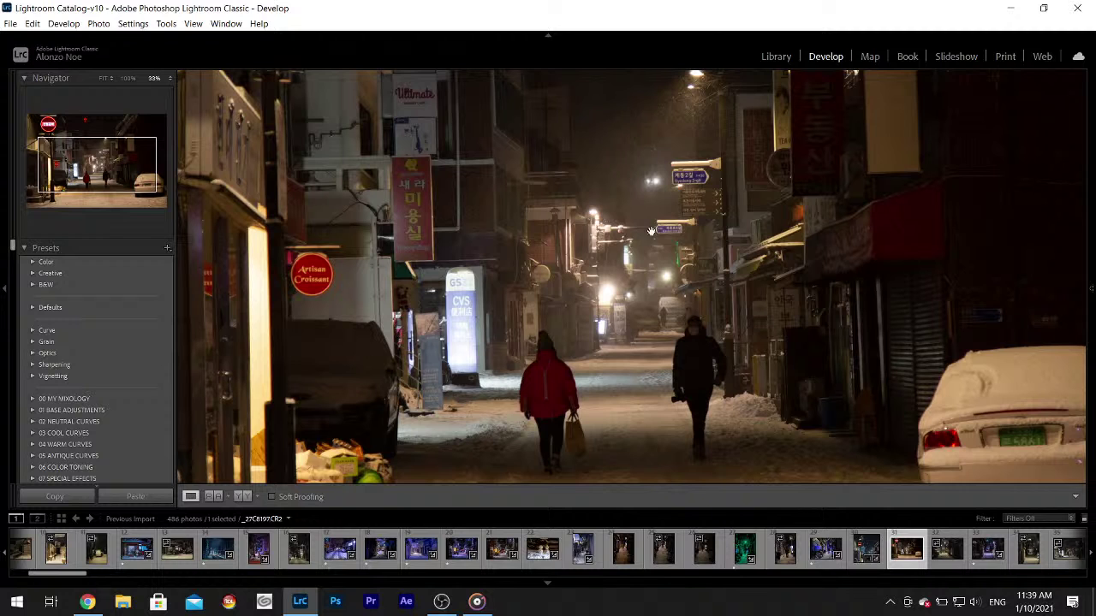
left_click(694, 339)
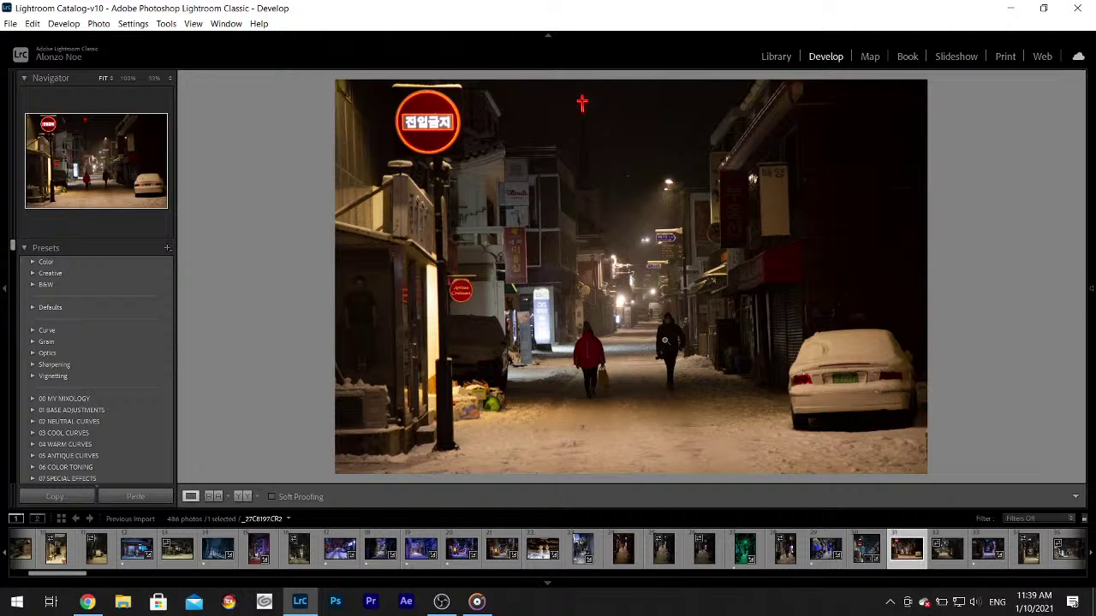
- Switch to Chrome, open YouTube and search for "ghost followers noealz"
left_click(88, 602)
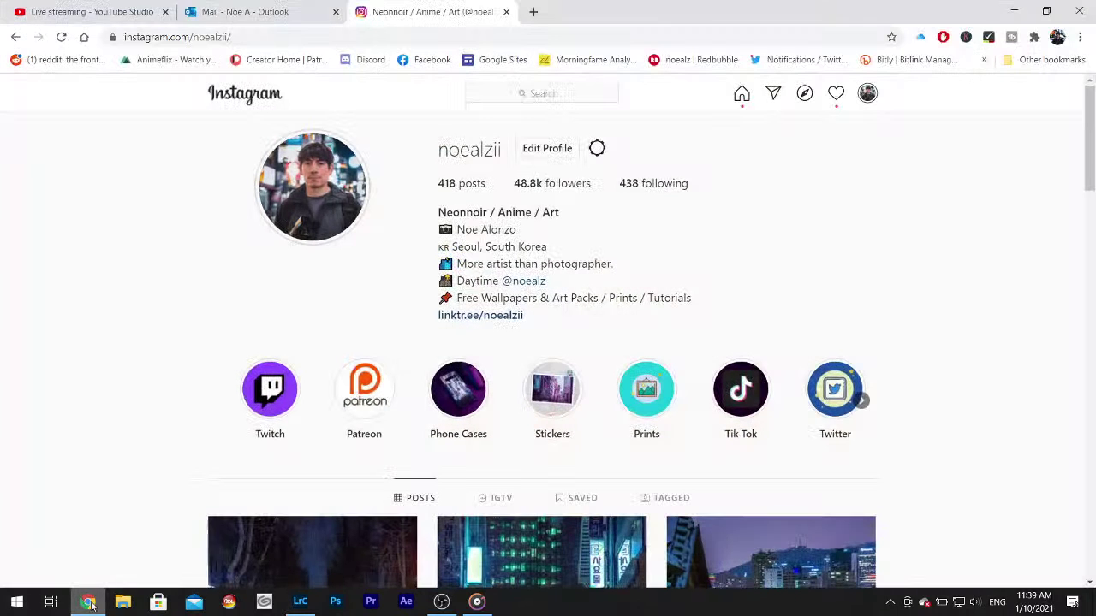
left_click(492, 34)
type("you")
key("Return")
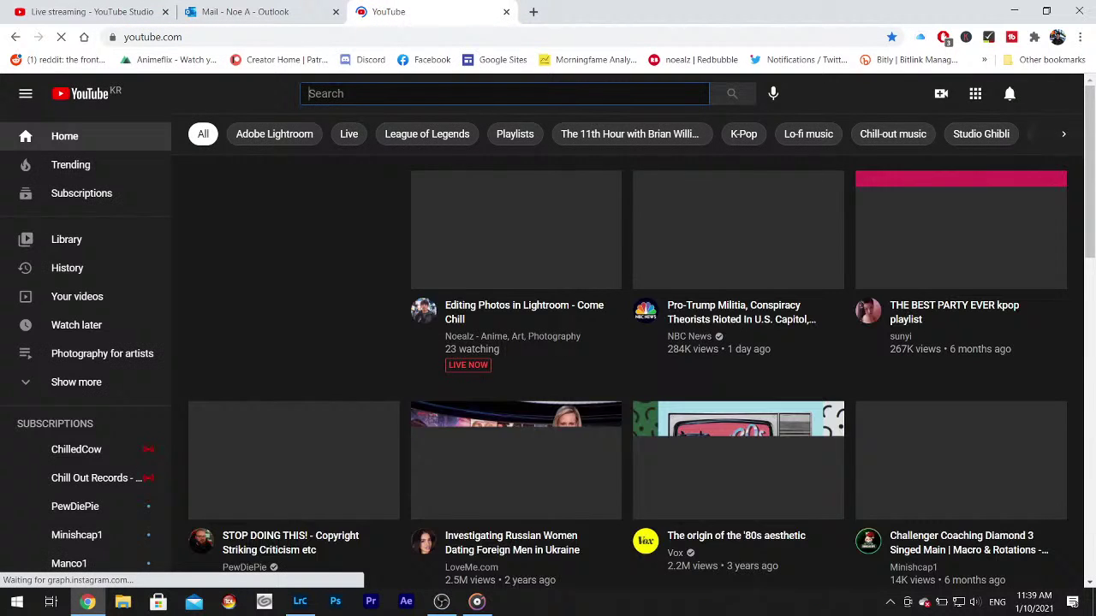
left_click(475, 94)
type("g")
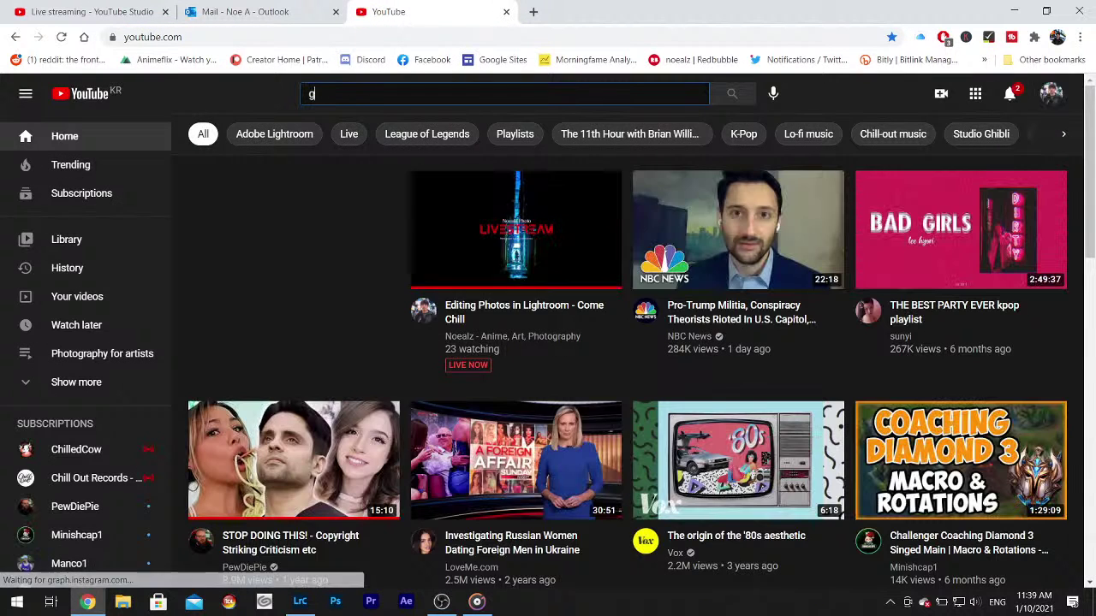
type("host followers noealz")
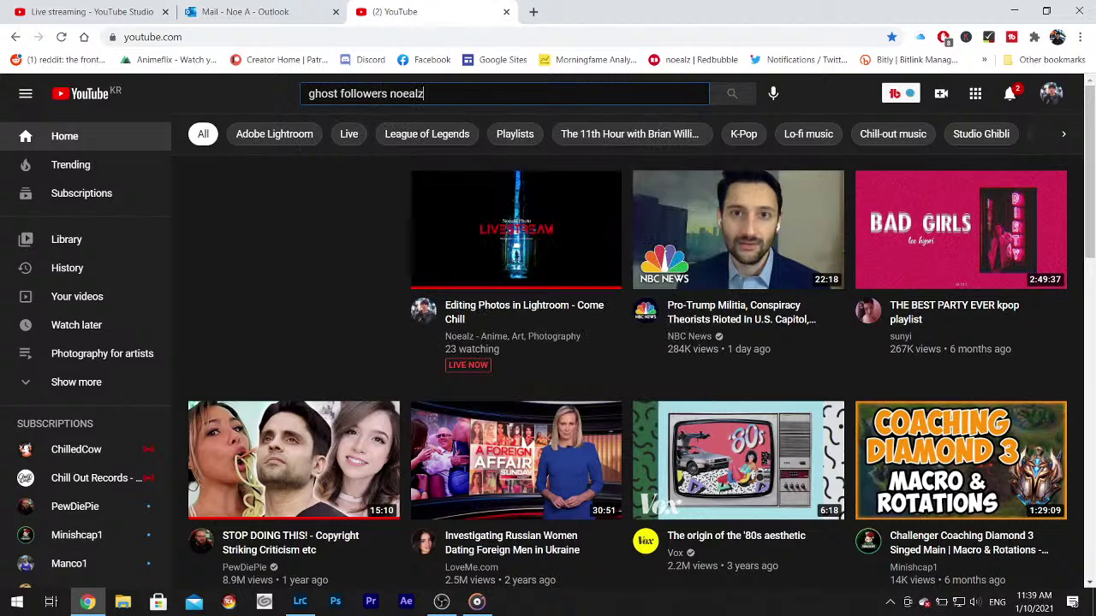
key("Return")
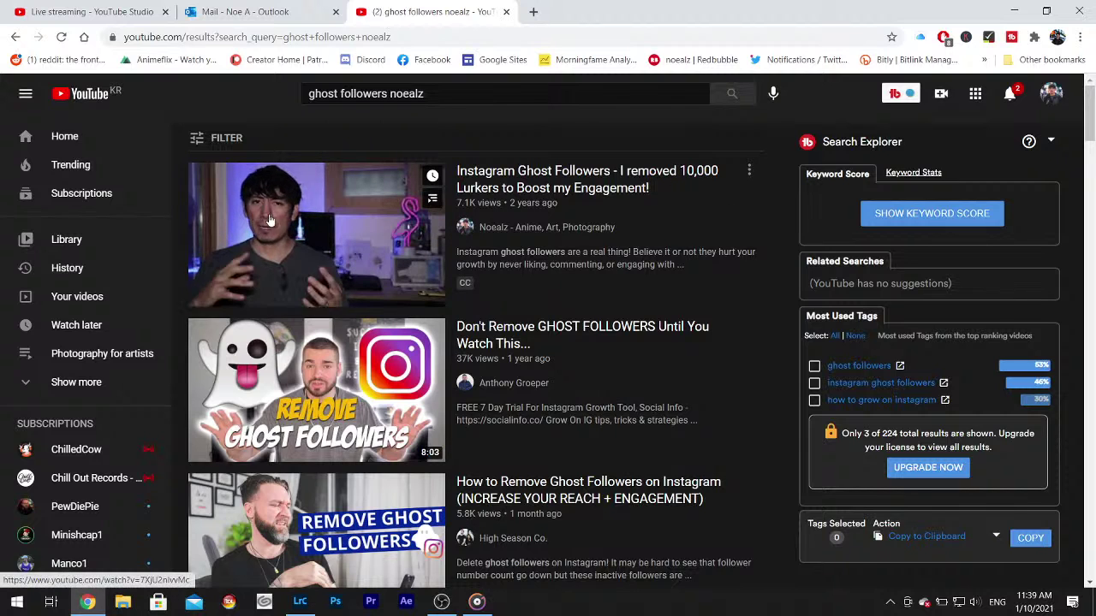
- Check the YouTube notifications and return to Lightroom Classic
left_click(1010, 94)
left_click(1011, 95)
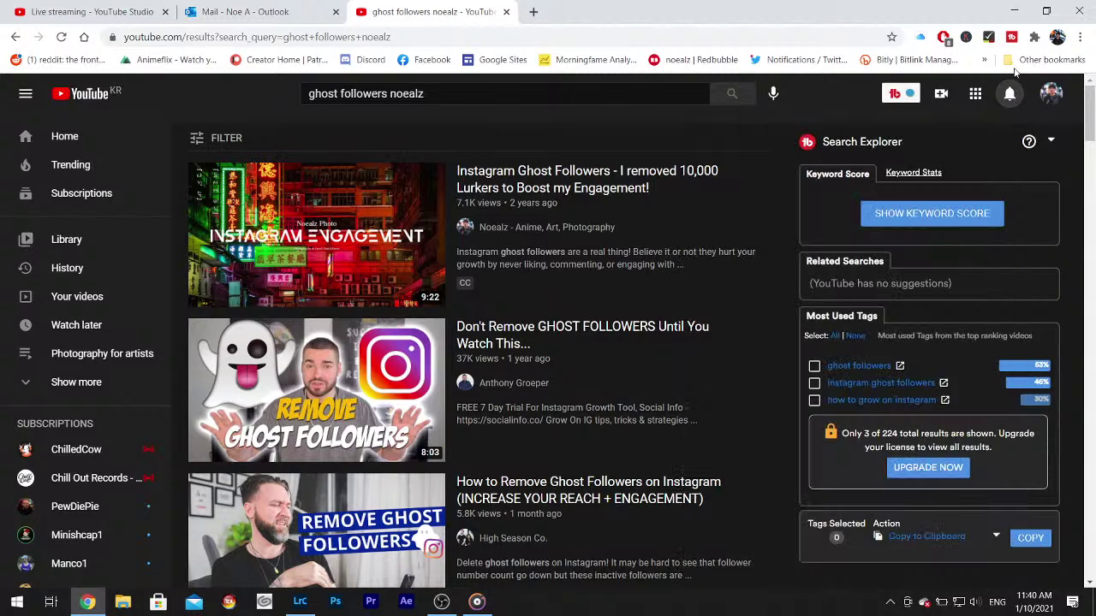
left_click(1013, 10)
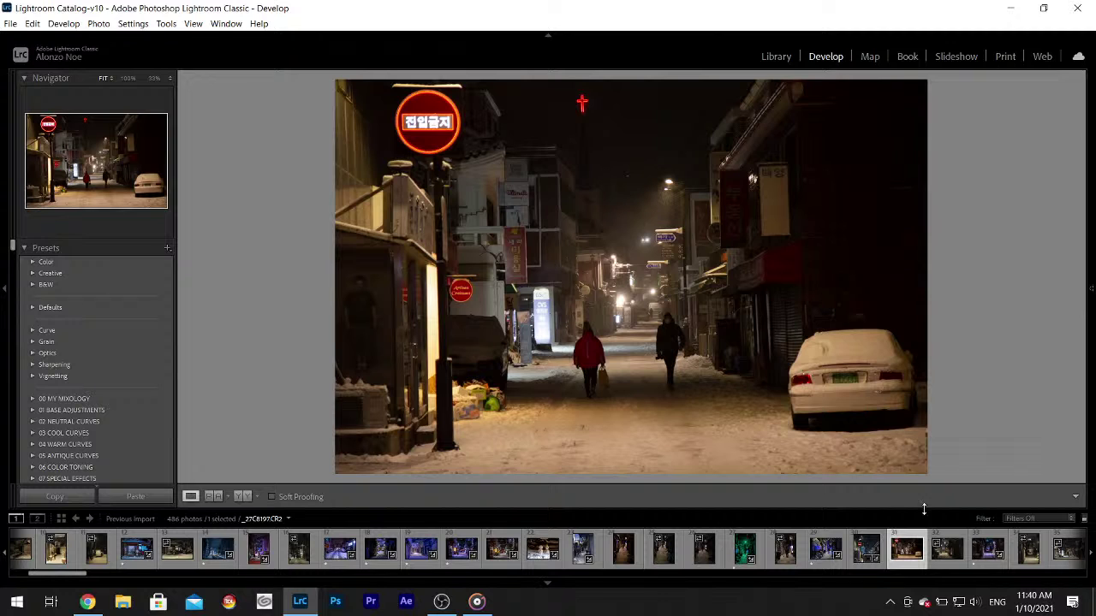
- Open the snowy alley photo _27C8198.CR2 and inspect the bicycle and utility pole area up close
left_click(946, 548)
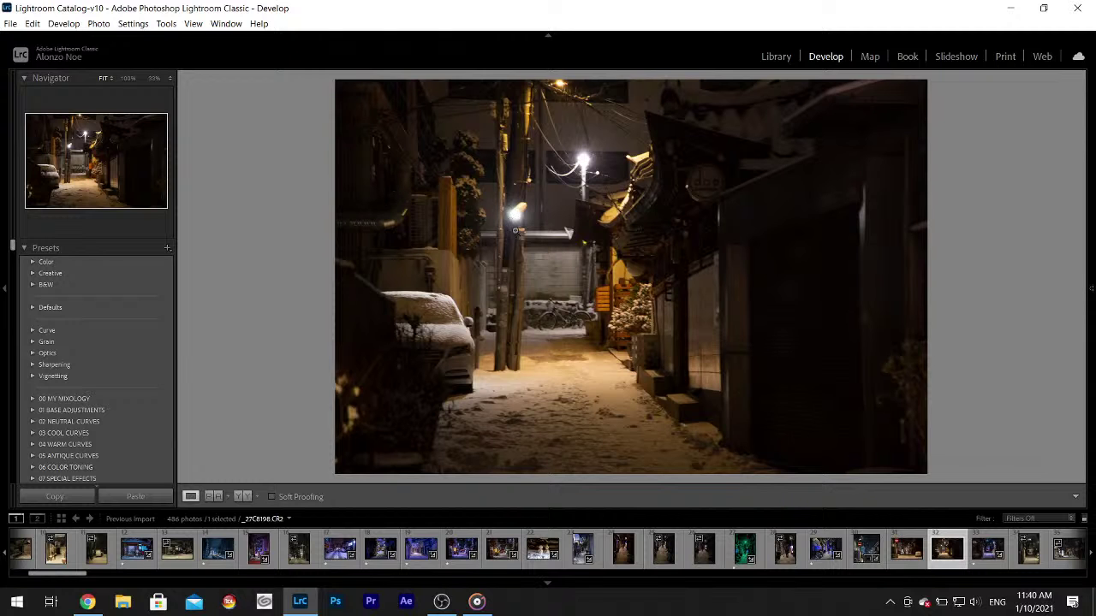
left_click(558, 308)
left_click(597, 319)
left_click(569, 323)
left_click(546, 306)
left_click(549, 302)
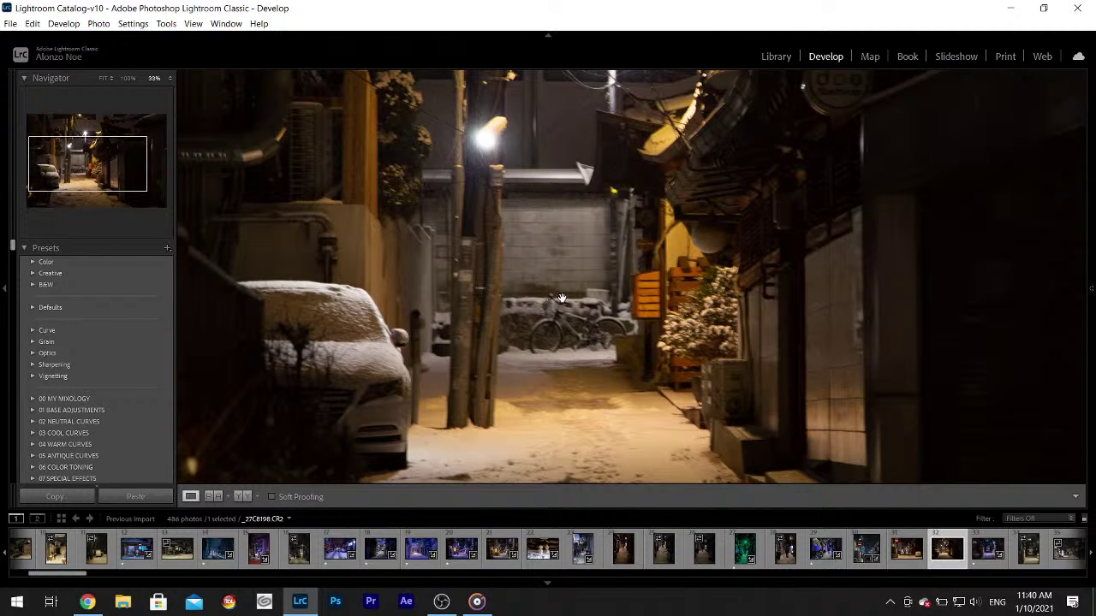
left_click(557, 321)
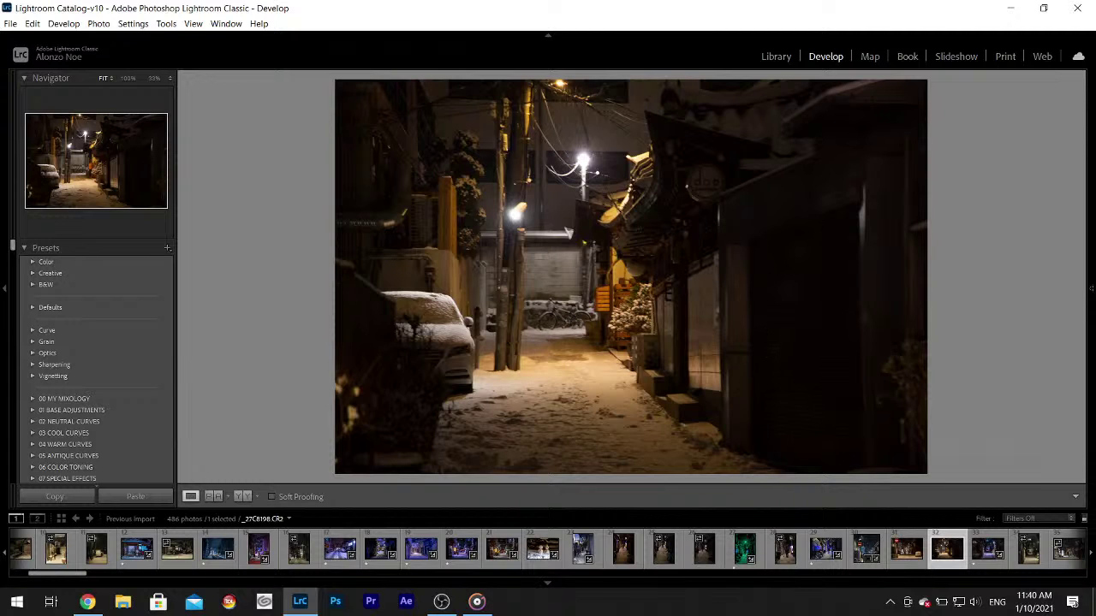
- Set the alley photo's Highlights to -100, Shadows to +100 and Whites to +58
mouse_move(1090, 288)
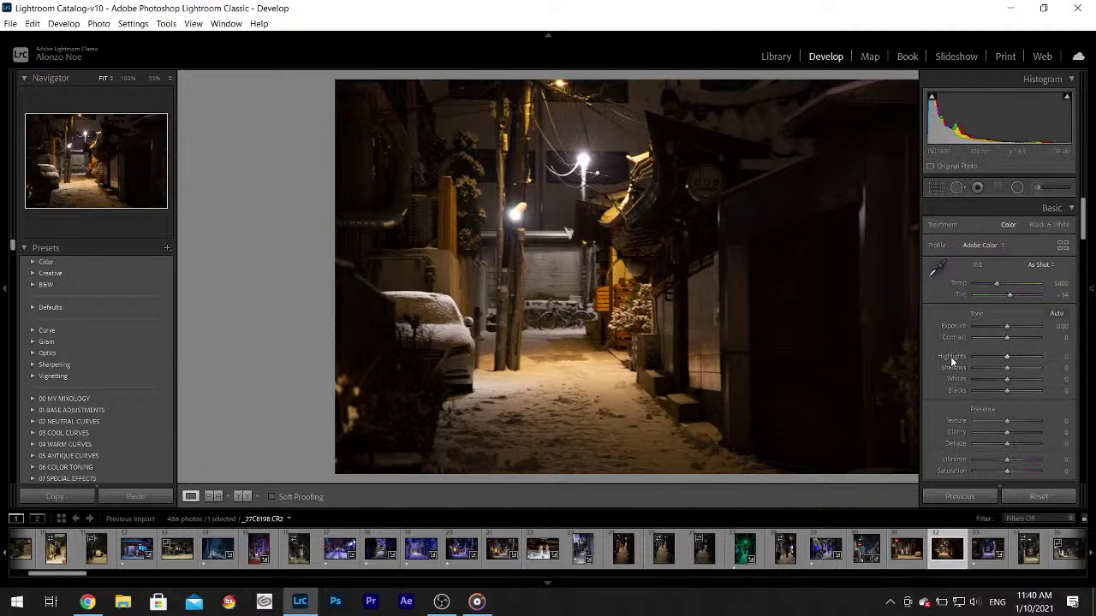
left_click_drag(952, 363, 1028, 384)
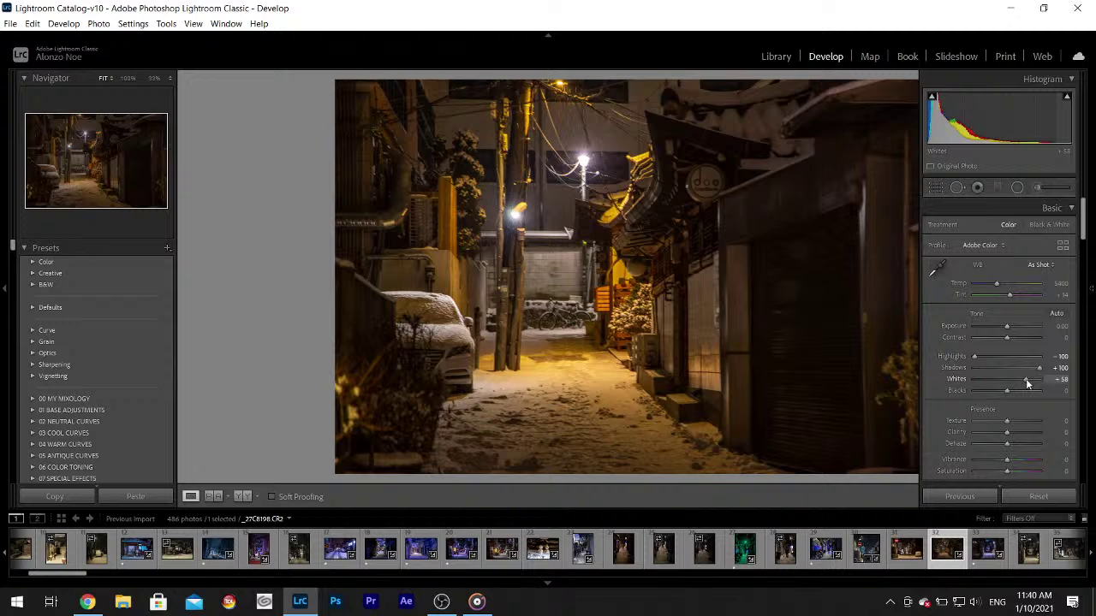
- Correct the alley photo's white balance, settling on the snow at the base of the utility poles as the neutral target
left_click(935, 268)
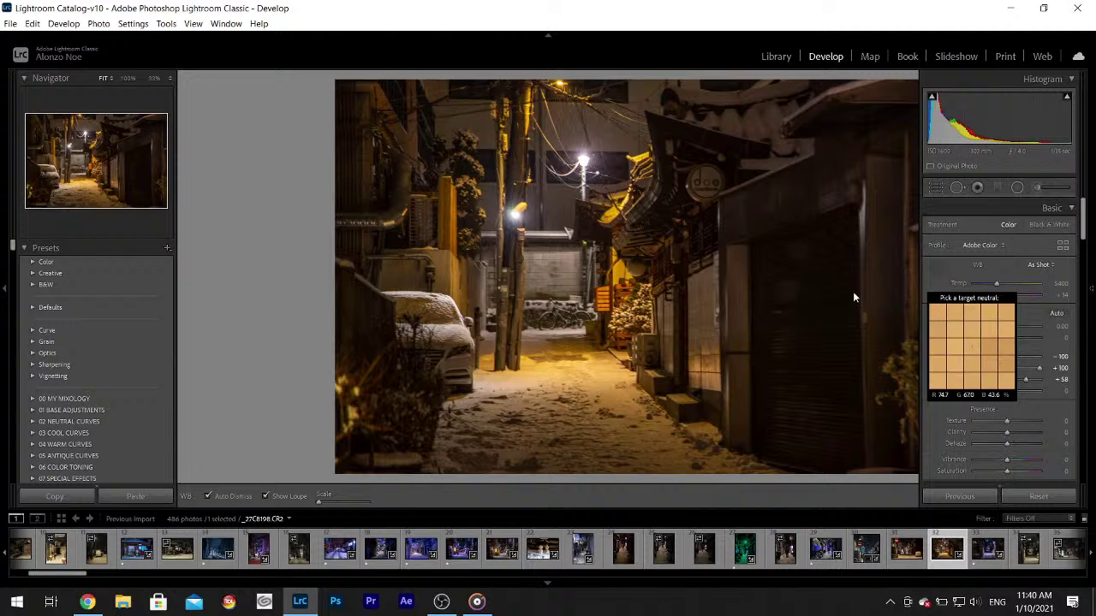
left_click(581, 373)
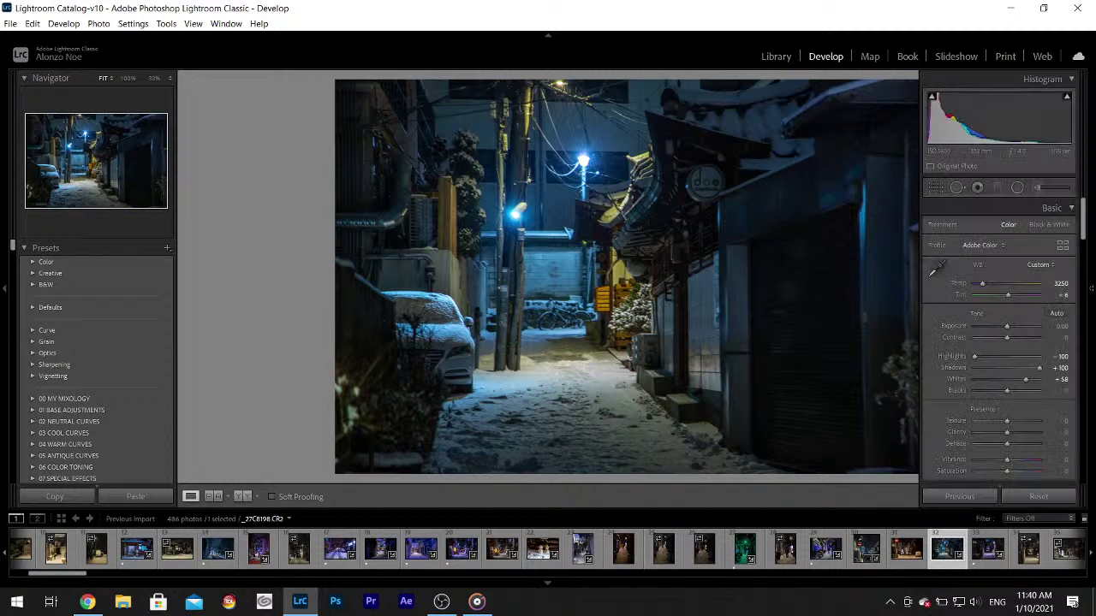
left_click(935, 268)
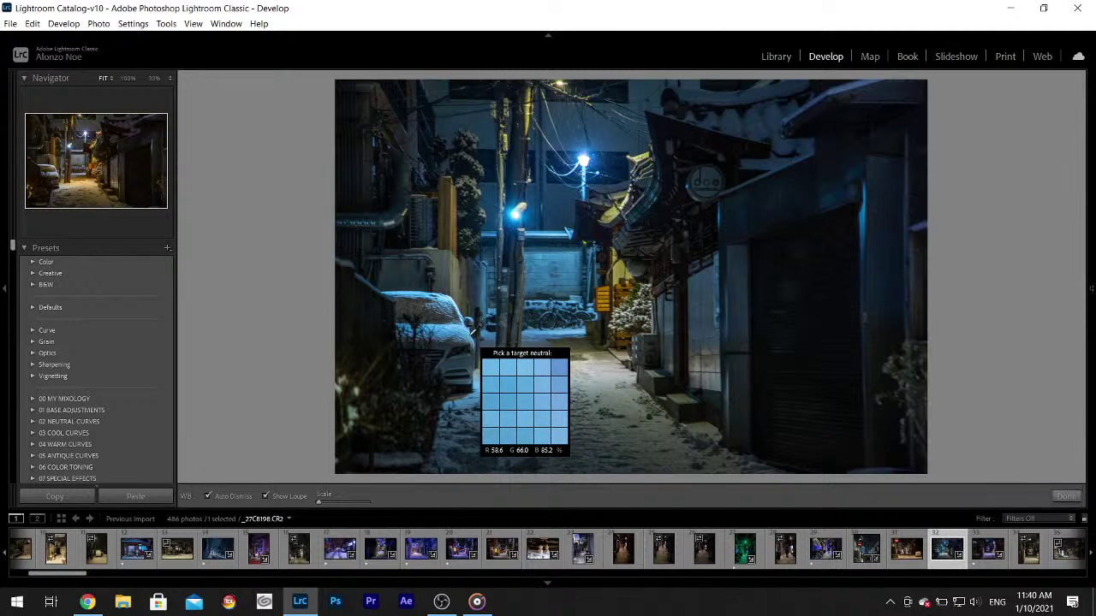
left_click(515, 379)
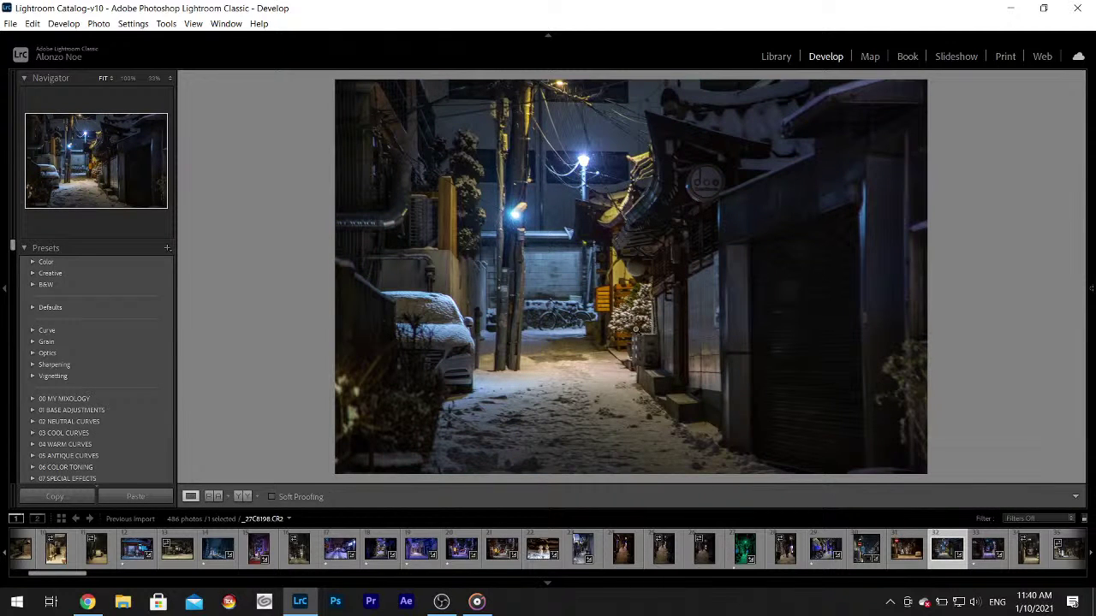
- Set up an adjustment brush with Highlights and Whites reset to 0 and Exposure lowered to about -1.9
left_click_drag(916, 364, 899, 376)
left_click_drag(345, 416, 379, 359)
mouse_move(1092, 176)
left_click(1040, 194)
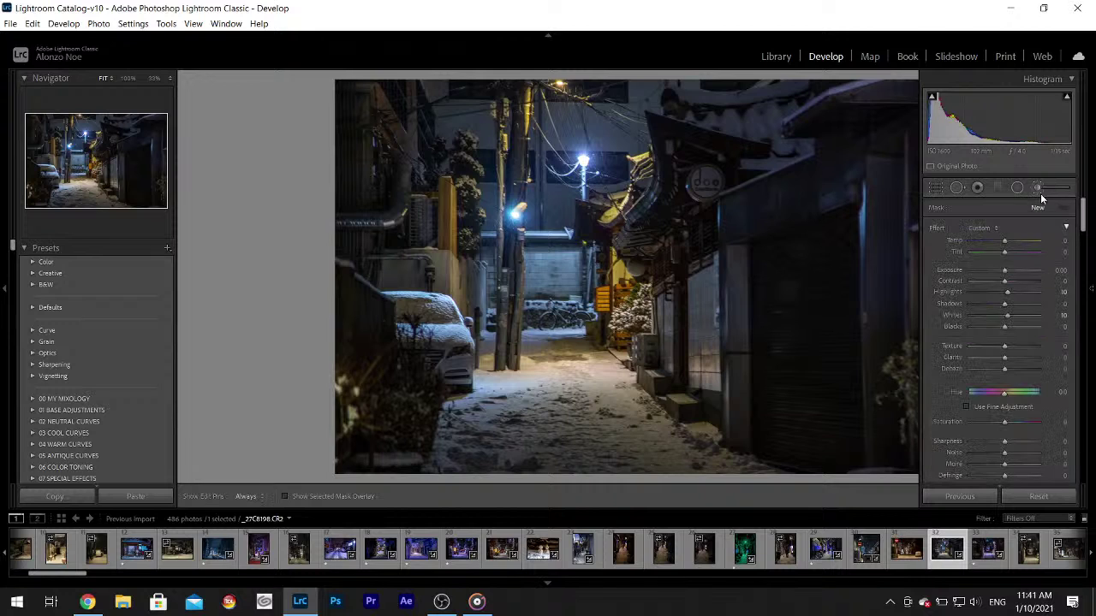
double_click(956, 294)
double_click(953, 317)
left_click_drag(1008, 269, 998, 272)
- Paint the darkening adjustment over the plants at the photo's lower left edge with brush size 2.6
scroll(1083, 221, "up", 1)
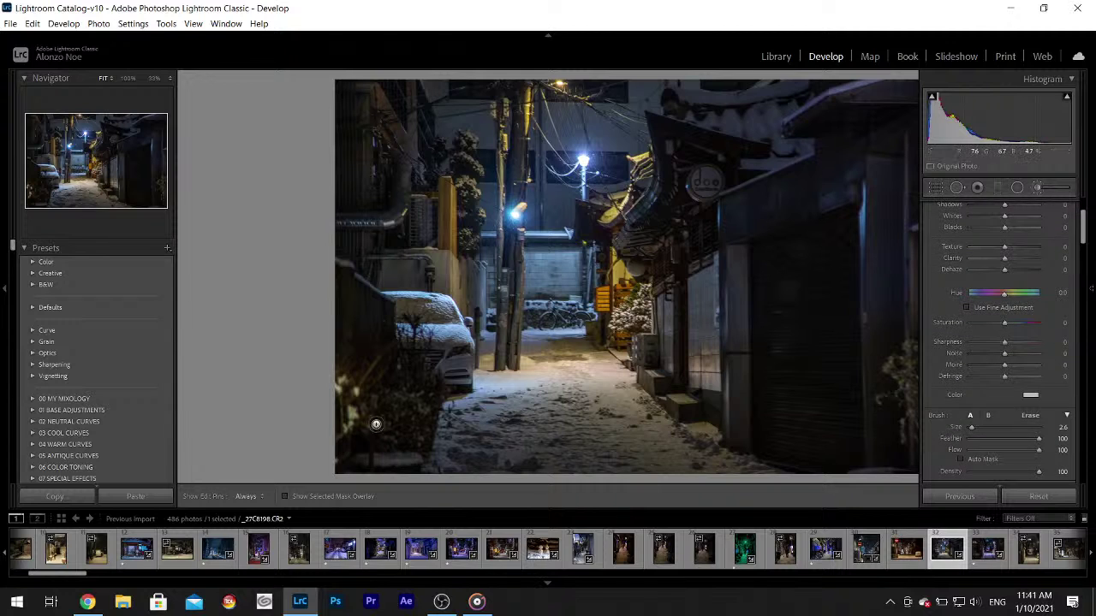
key("F8")
key("h")
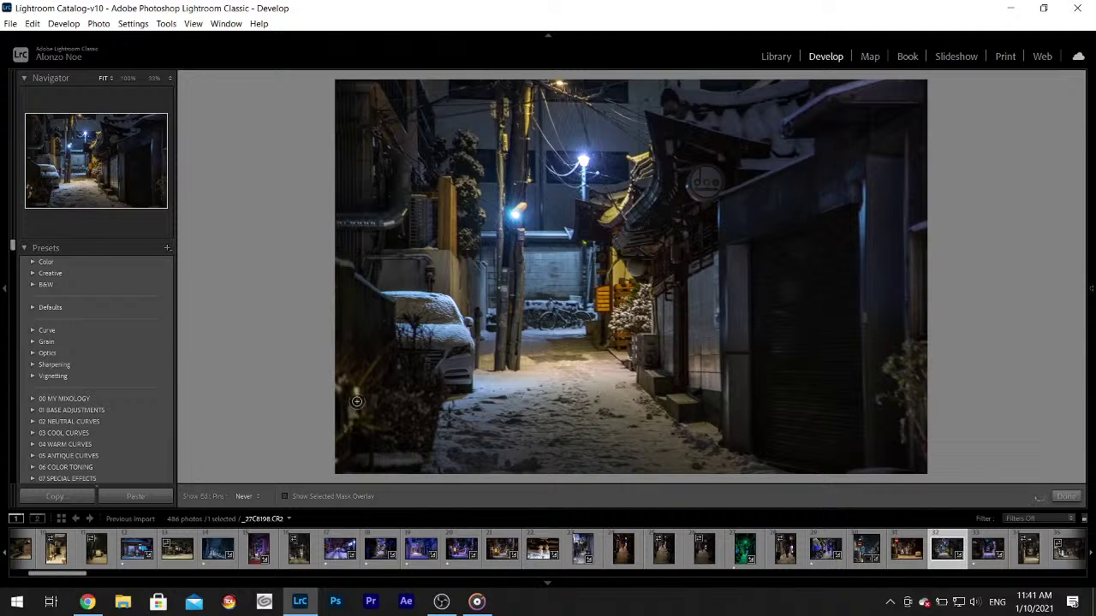
key("h")
key("F8")
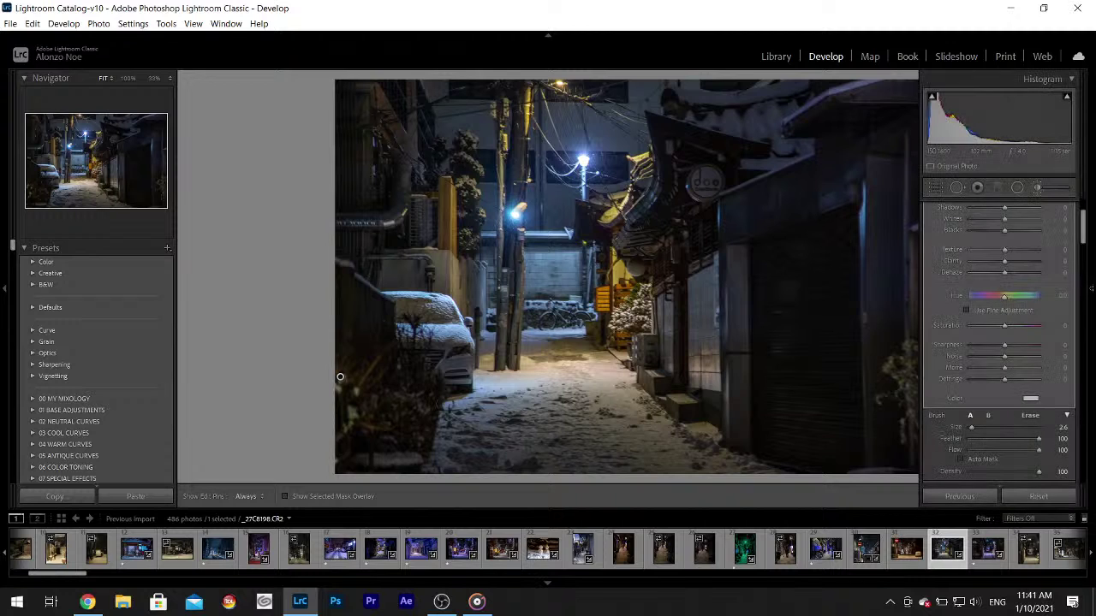
- Enlarge the brush to size 13.3, darken the plants along both lower edges of the photo, and finish the brush adjustment
scroll(1083, 243, "up", 3)
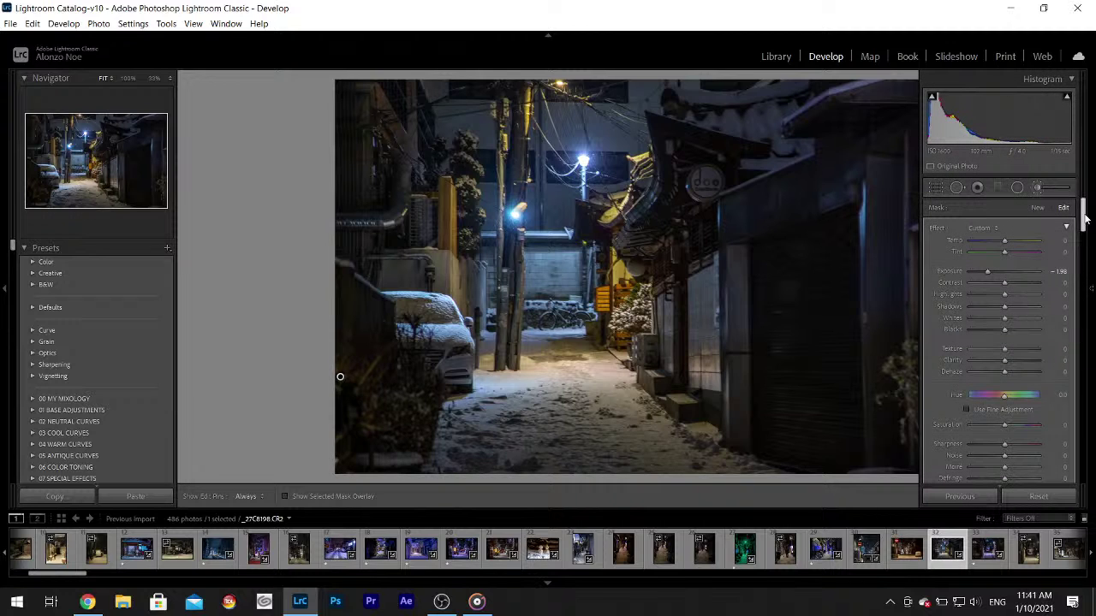
scroll(1027, 342, "down", 3)
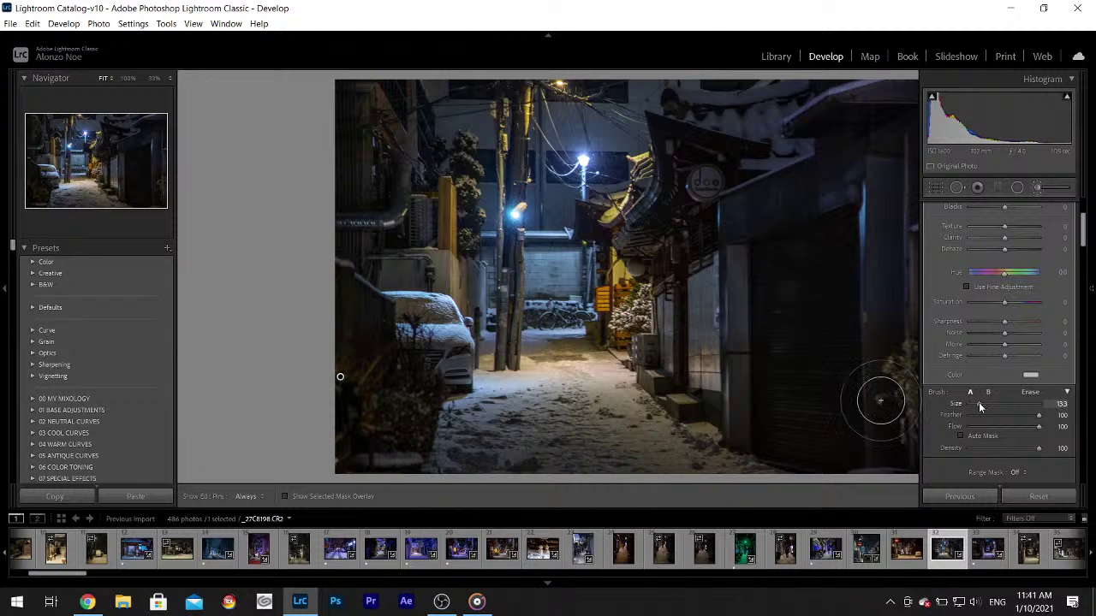
key("h")
key("F8")
key("h")
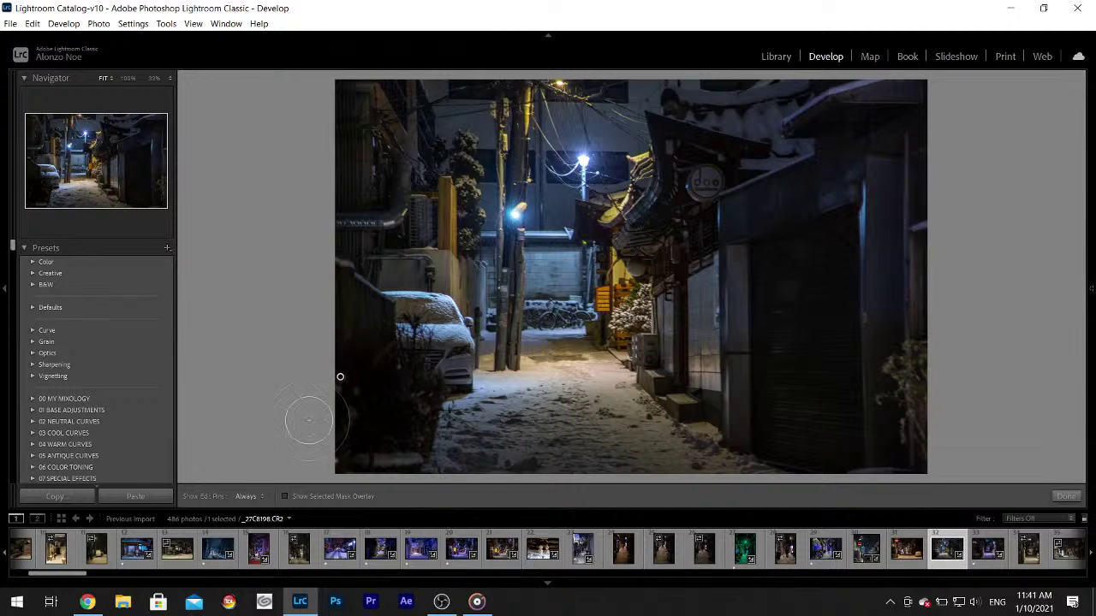
key("h")
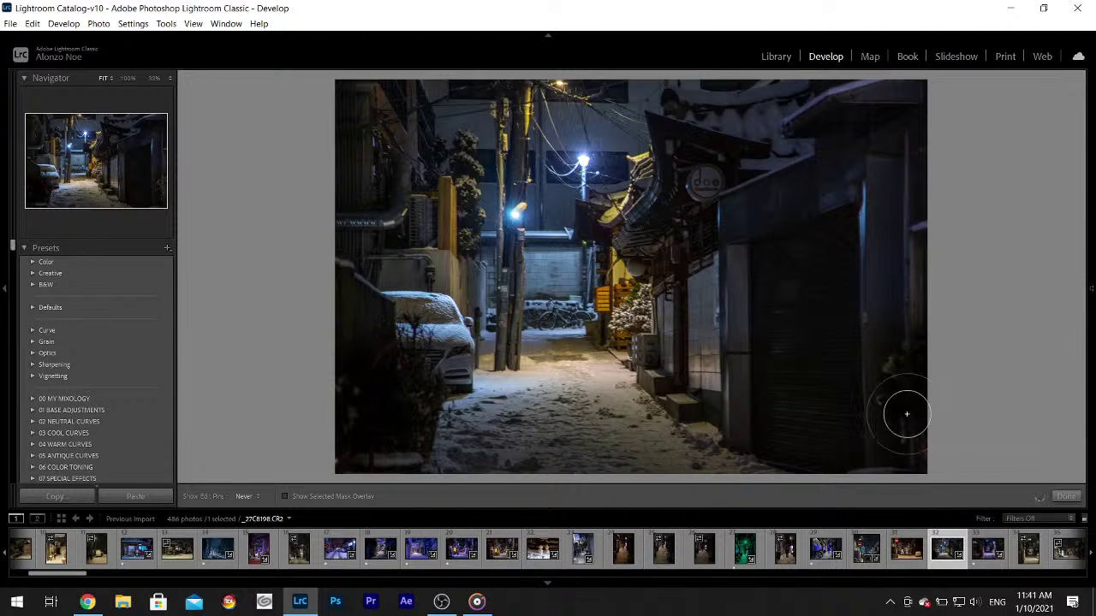
key("h")
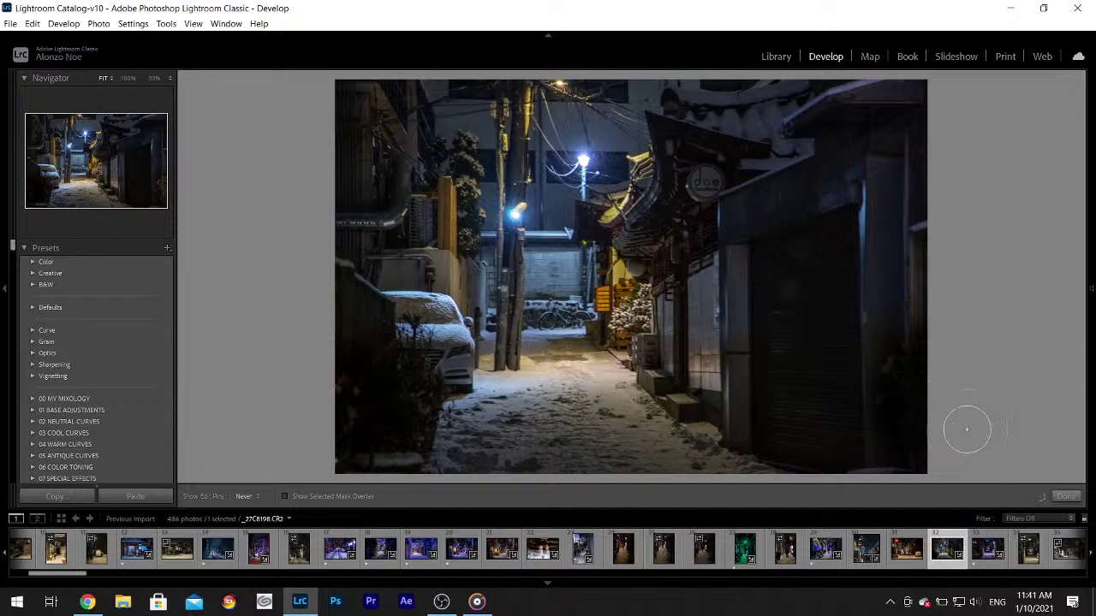
left_click(1065, 497)
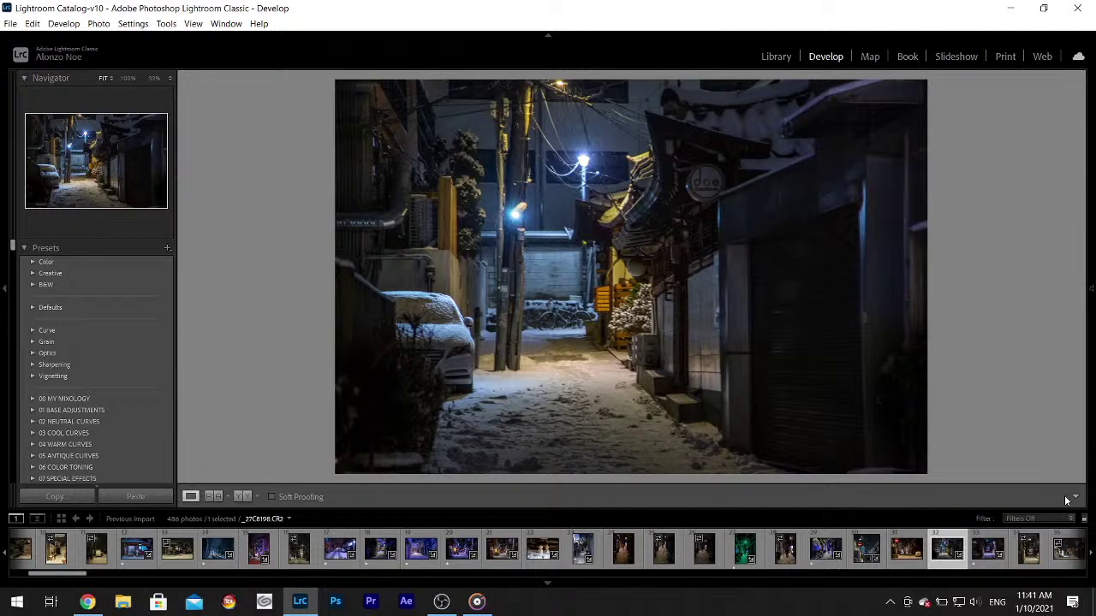
- Shift the alley photo's midtones toward blue with Color Grading and give the photo a one-star rating
mouse_move(1091, 257)
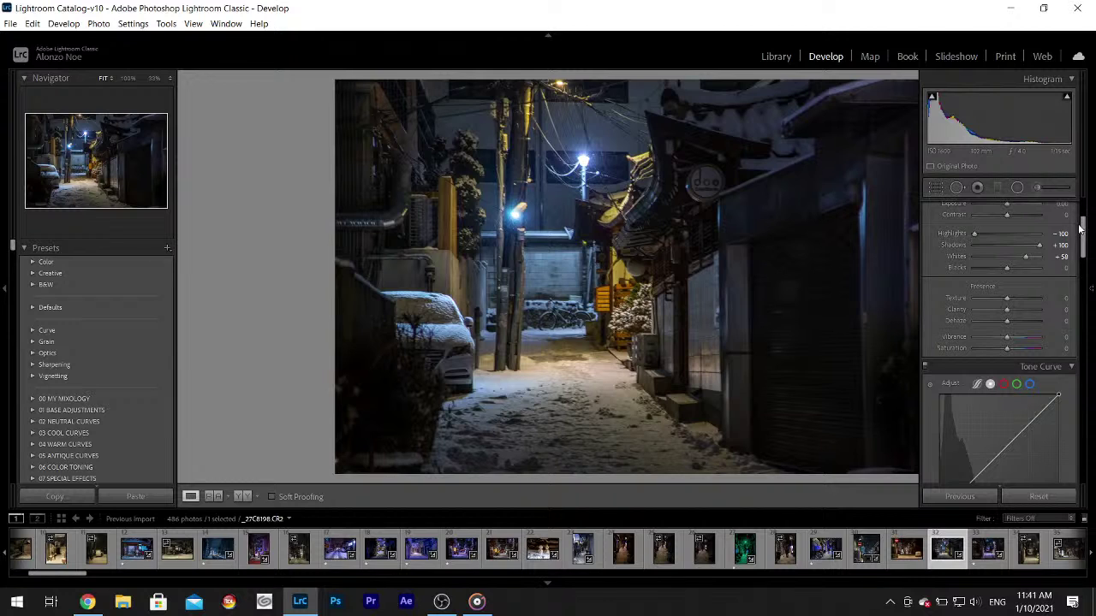
left_click_drag(1084, 225, 1093, 274)
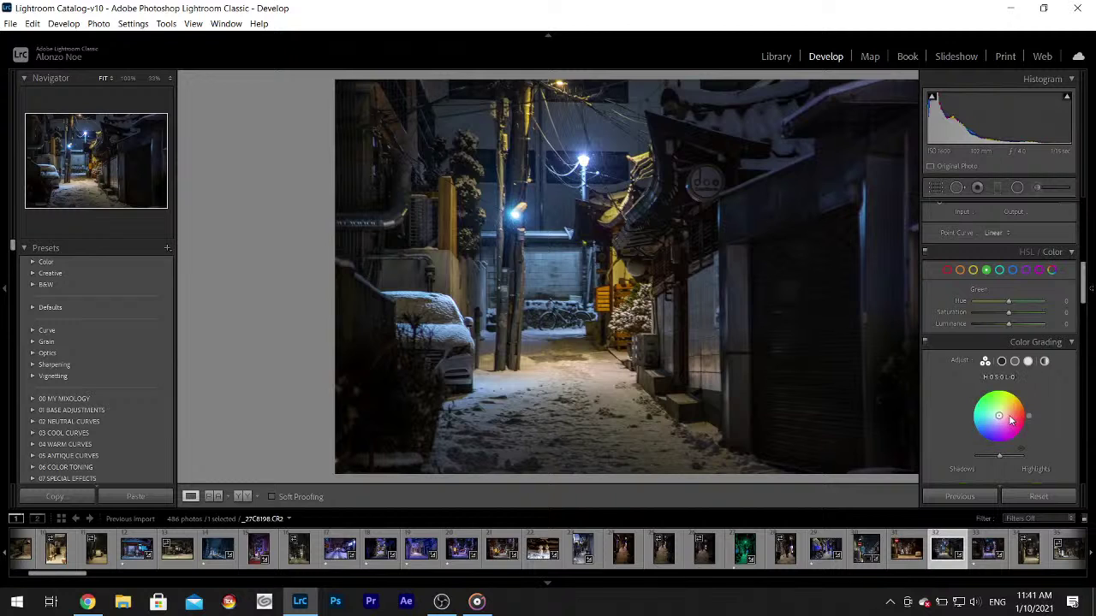
left_click_drag(998, 415, 991, 426)
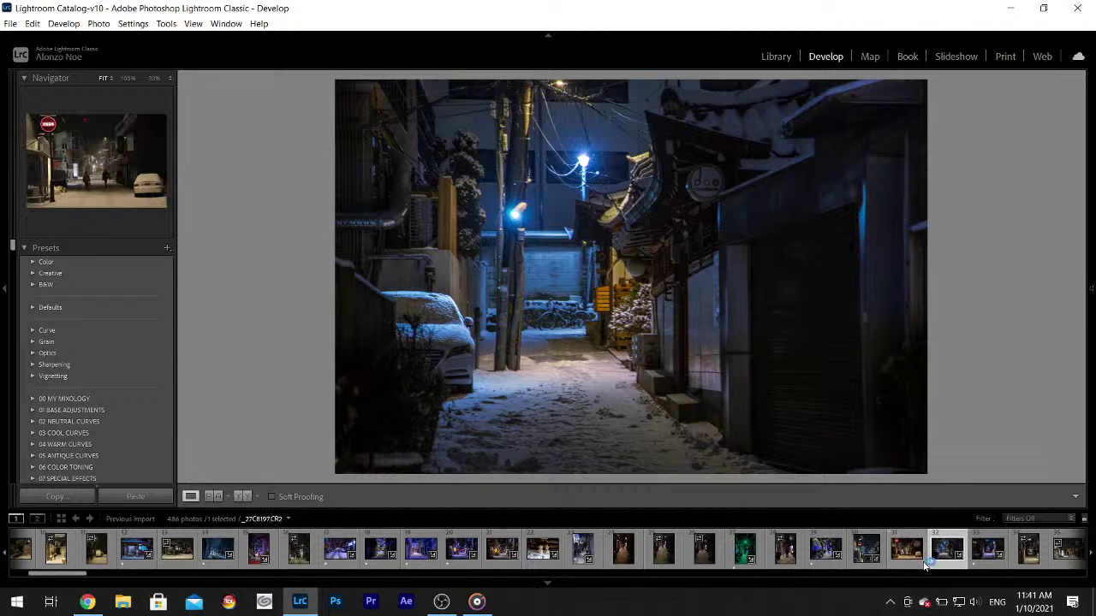
scroll(822, 547, "down", 3)
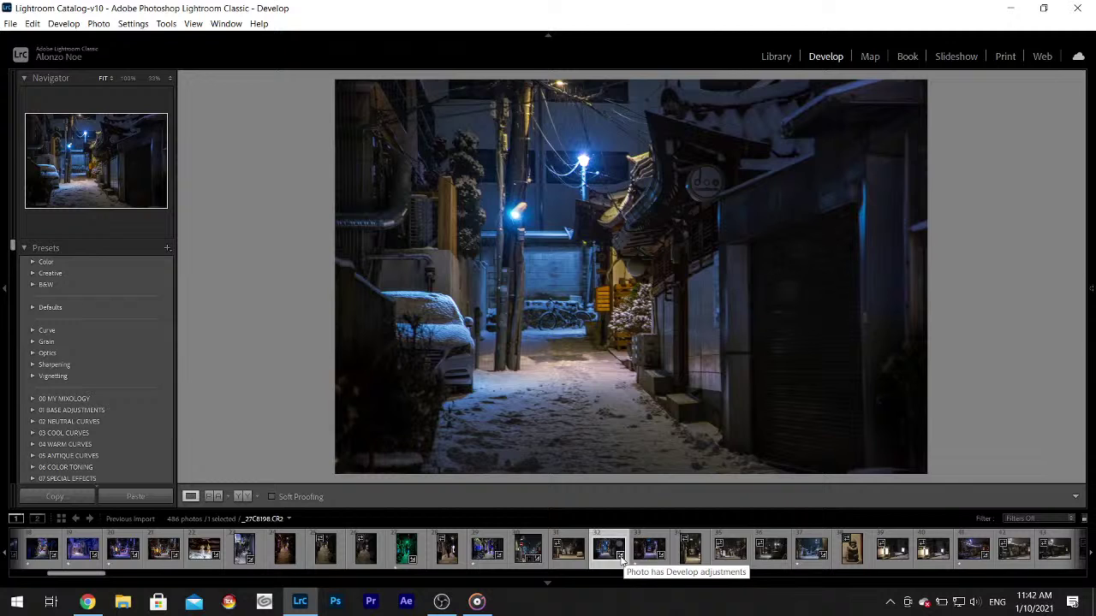
key("1")
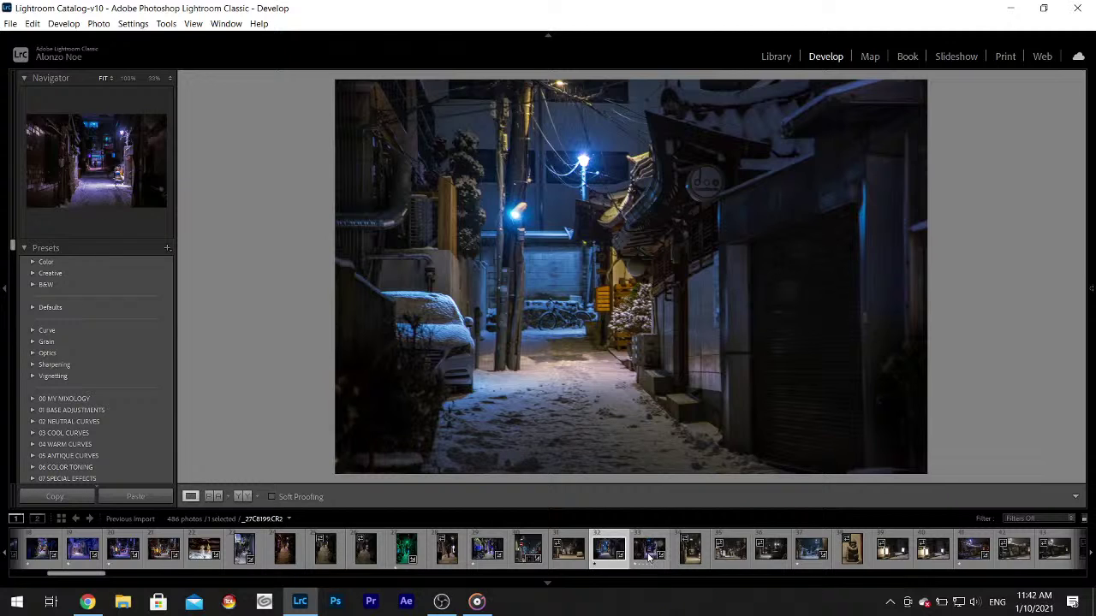
- Open the vertical alley photo _27CB200.CR2 and correct its white balance using the snow at the base of the stone wall as neutral
left_click(690, 552)
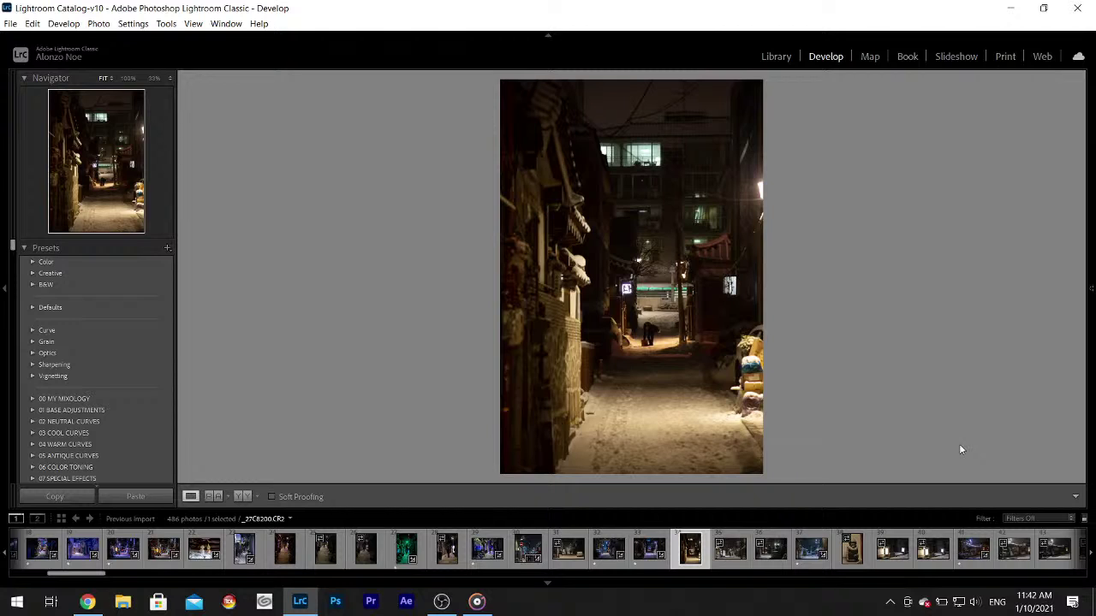
mouse_move(1092, 246)
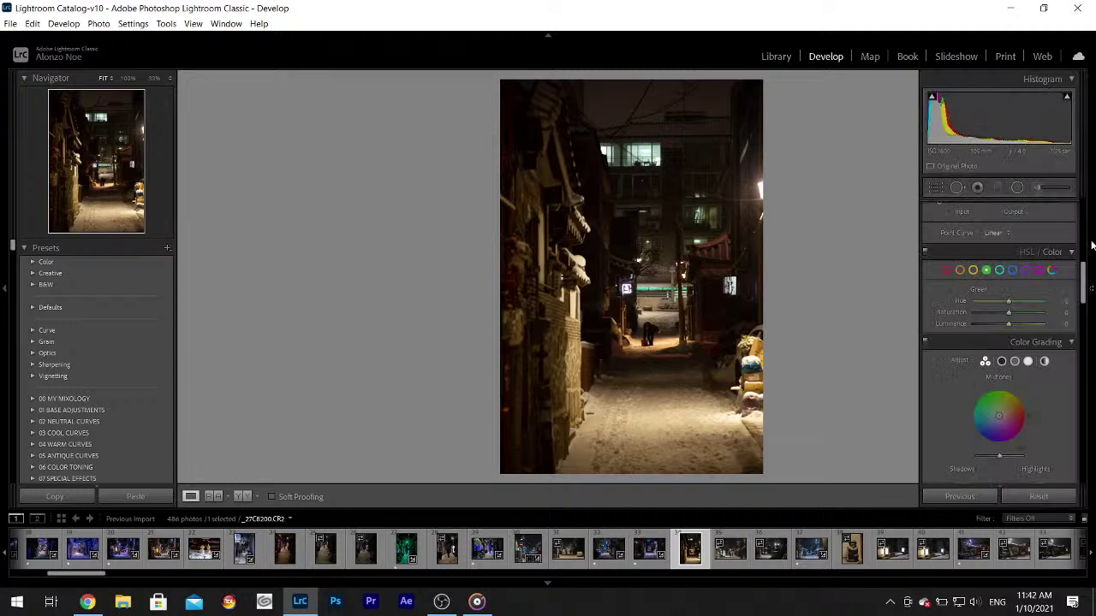
left_click_drag(1083, 270, 1084, 210)
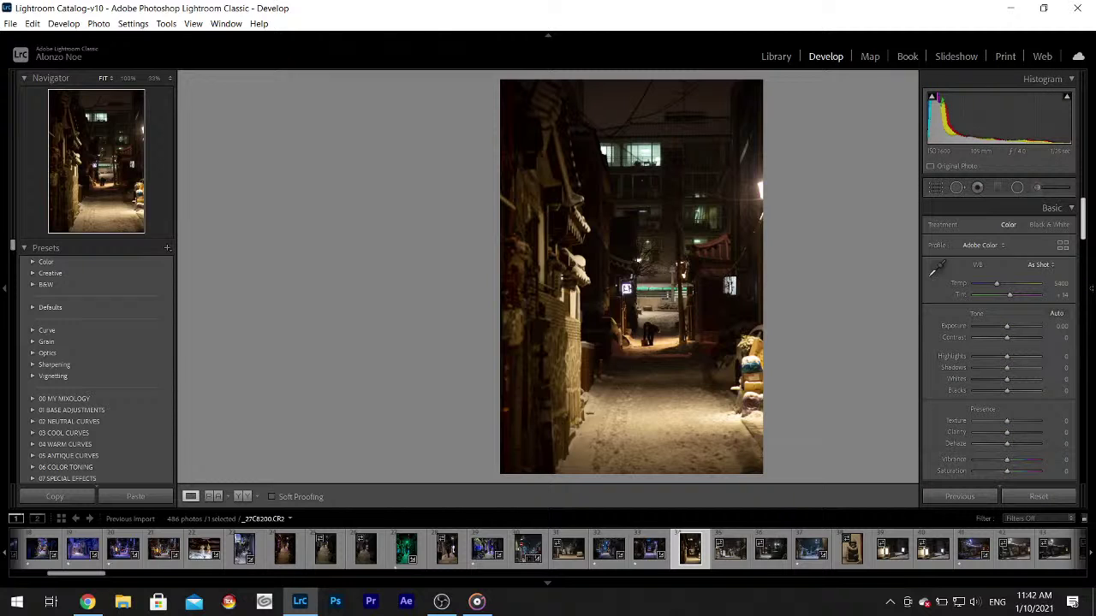
left_click(936, 268)
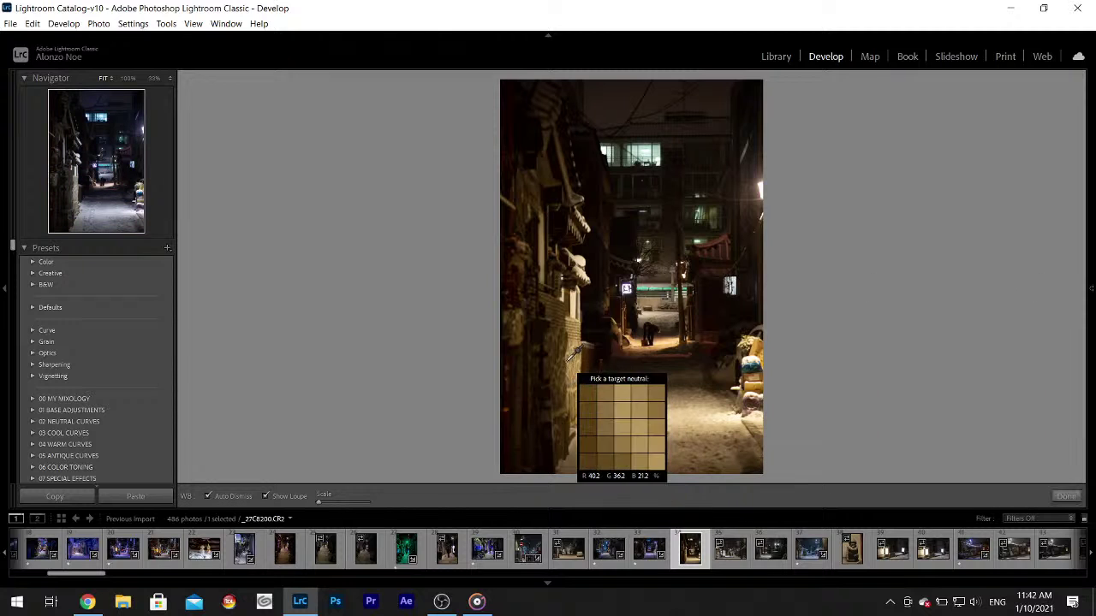
left_click(587, 404)
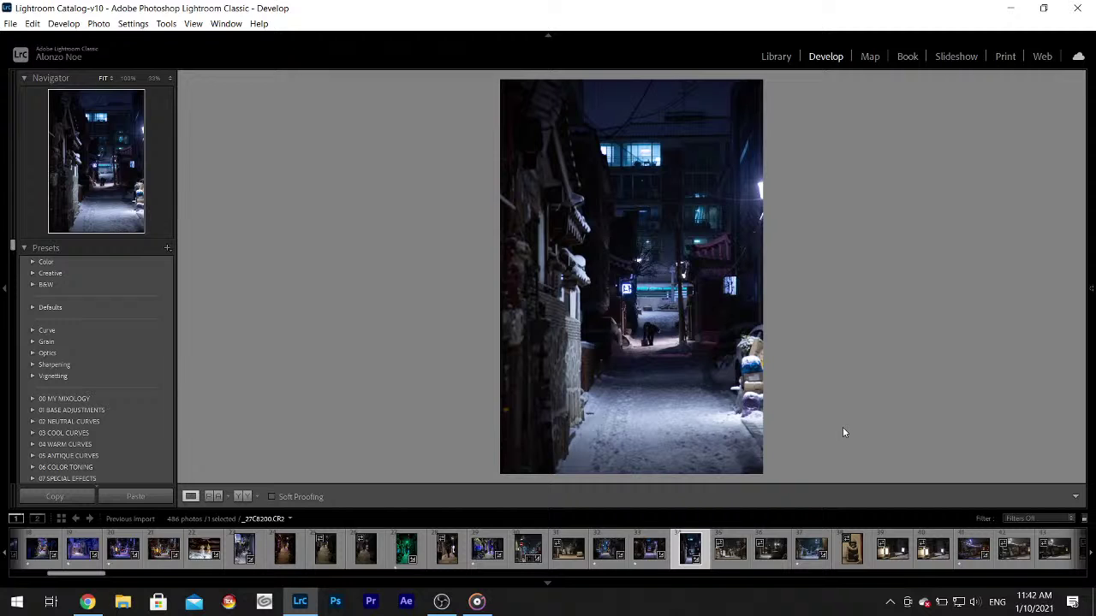
mouse_move(1092, 291)
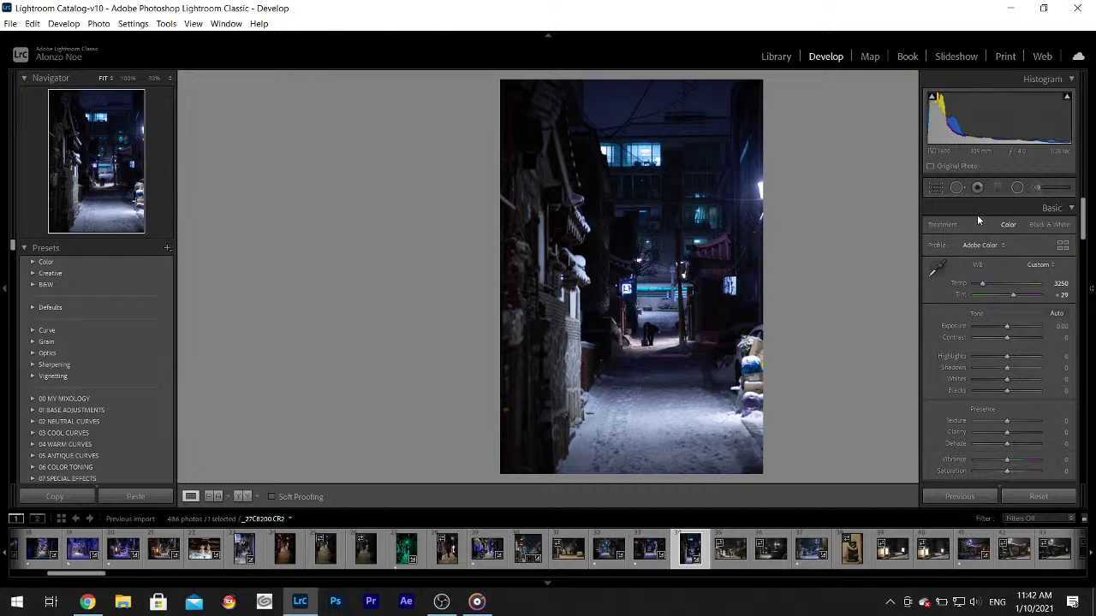
left_click(936, 187)
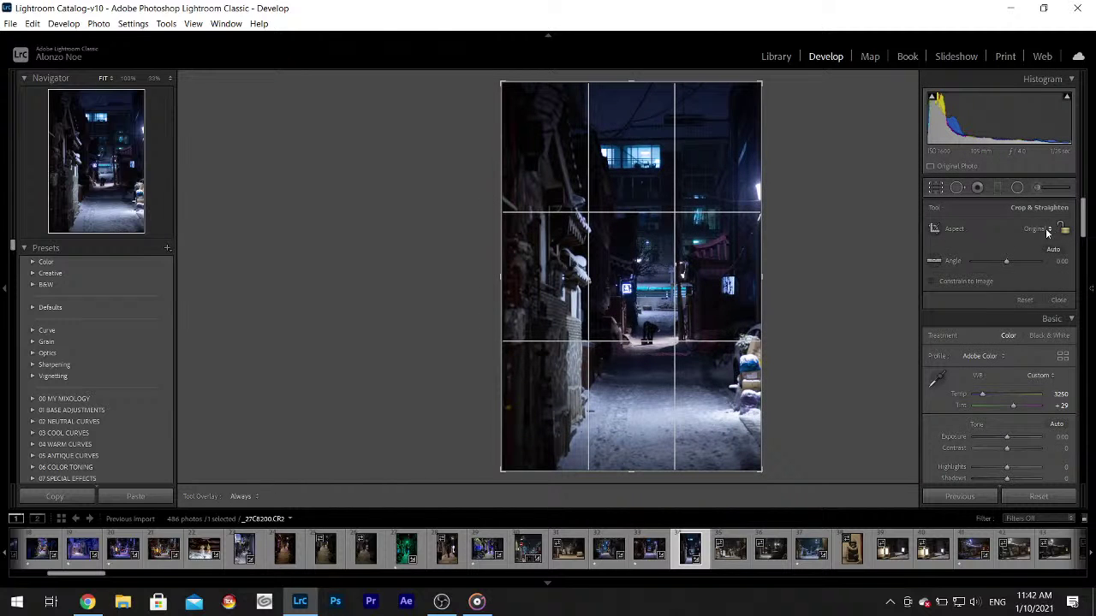
left_click(1024, 228)
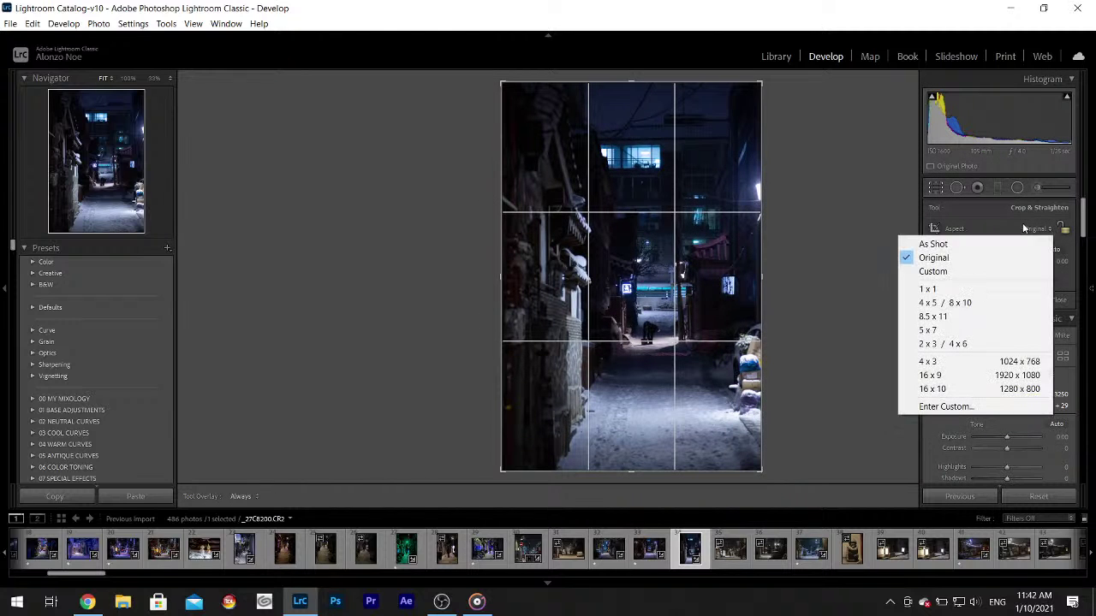
left_click(959, 302)
left_click_drag(639, 266, 610, 343)
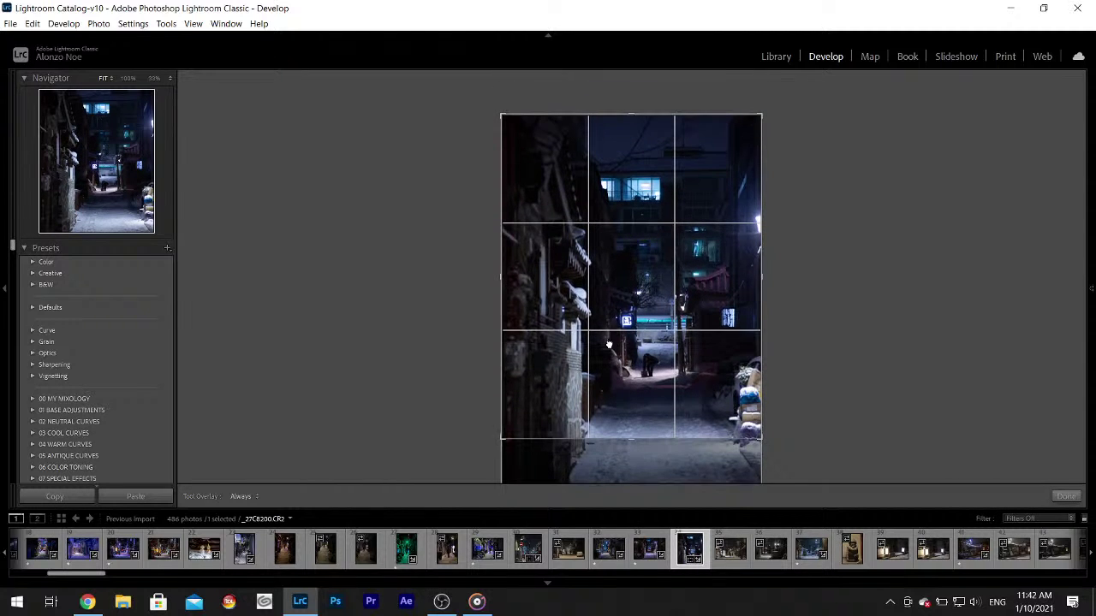
mouse_move(1092, 428)
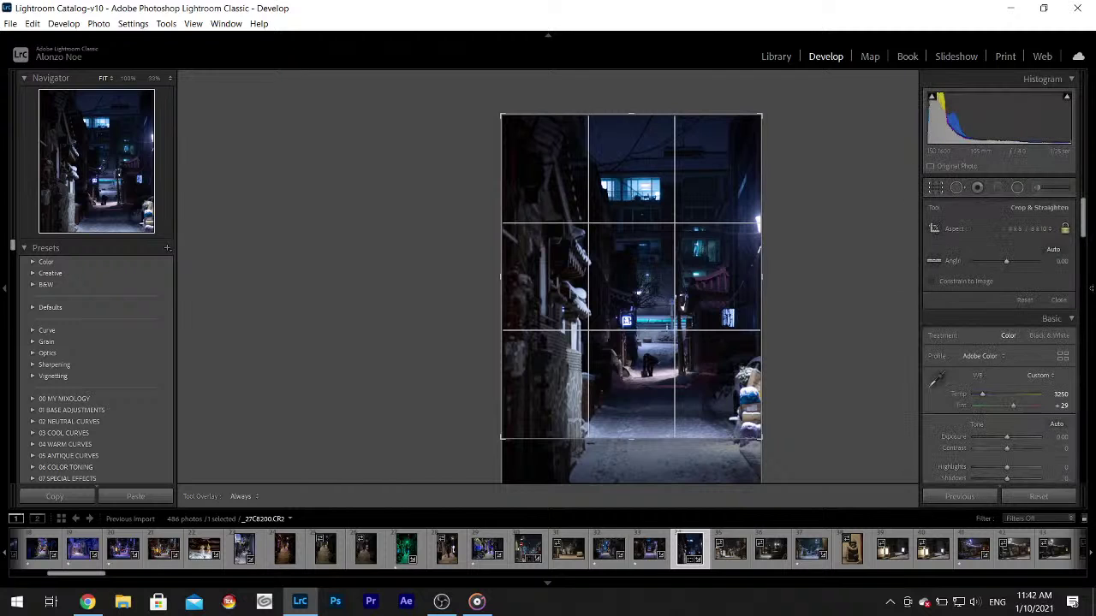
left_click(932, 189)
left_click(936, 189)
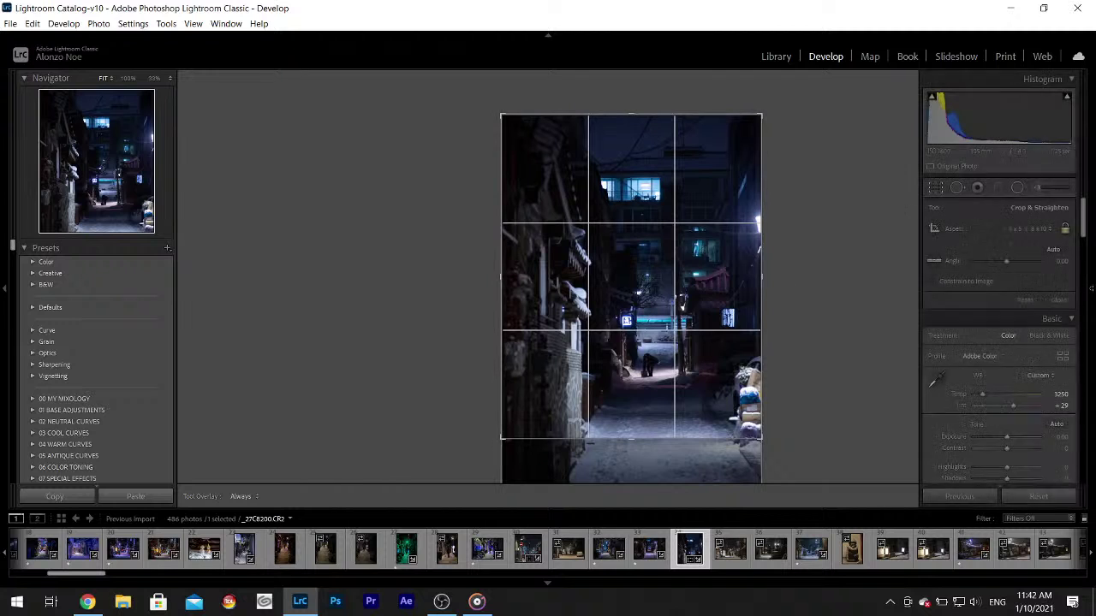
left_click(1045, 238)
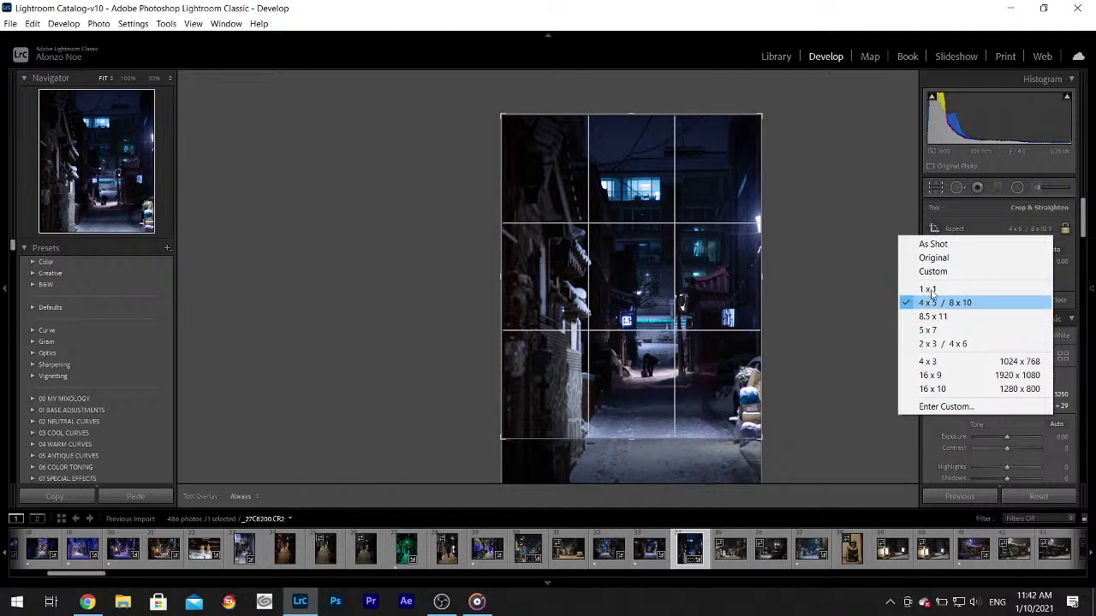
left_click(932, 244)
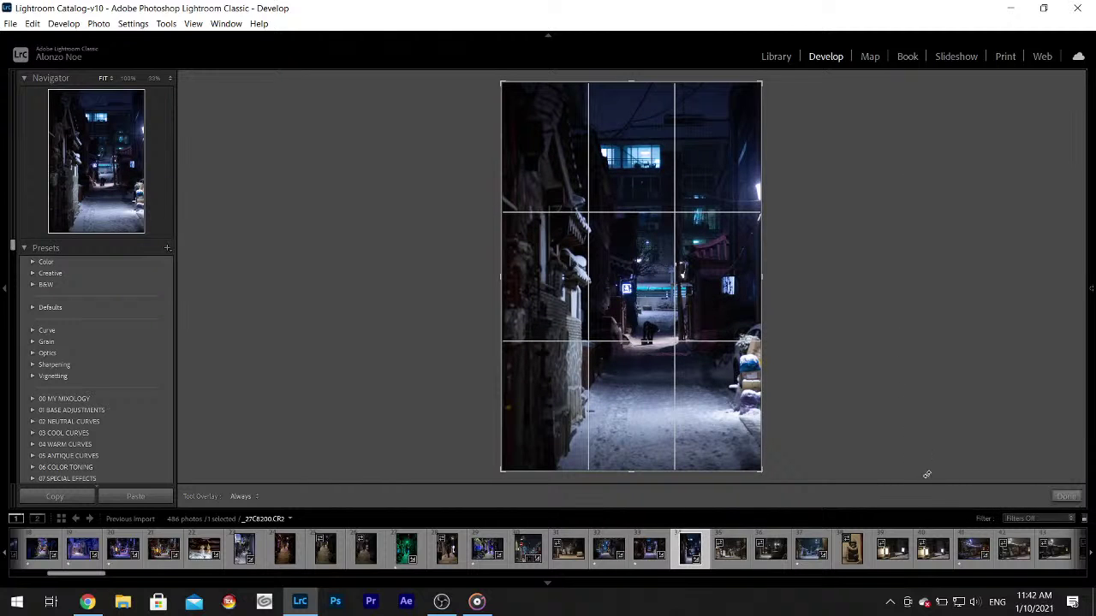
left_click(1065, 498)
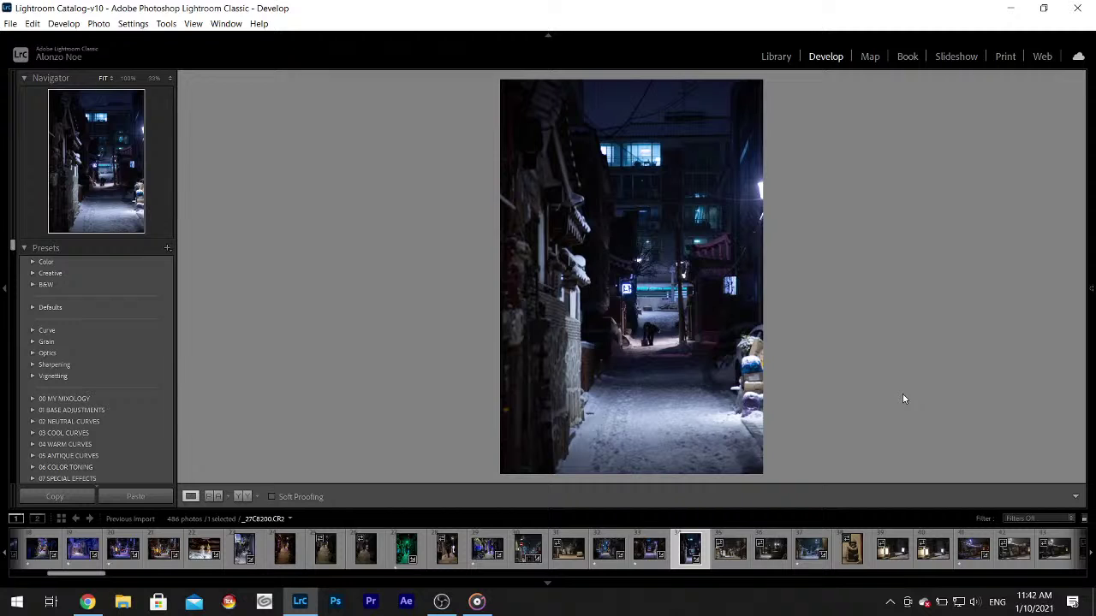
- Set the vertical photo's Highlights to -100, Shadows to +100 and Whites to +58, and apply post-crop vignetting with Amount -11
mouse_move(1089, 360)
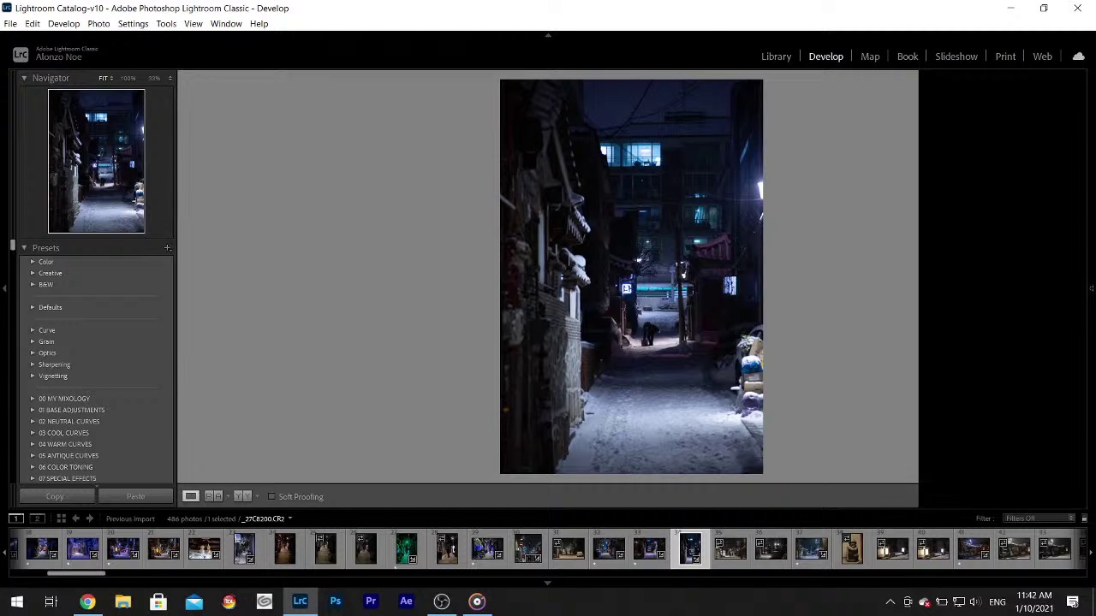
left_click_drag(966, 356, 1027, 383)
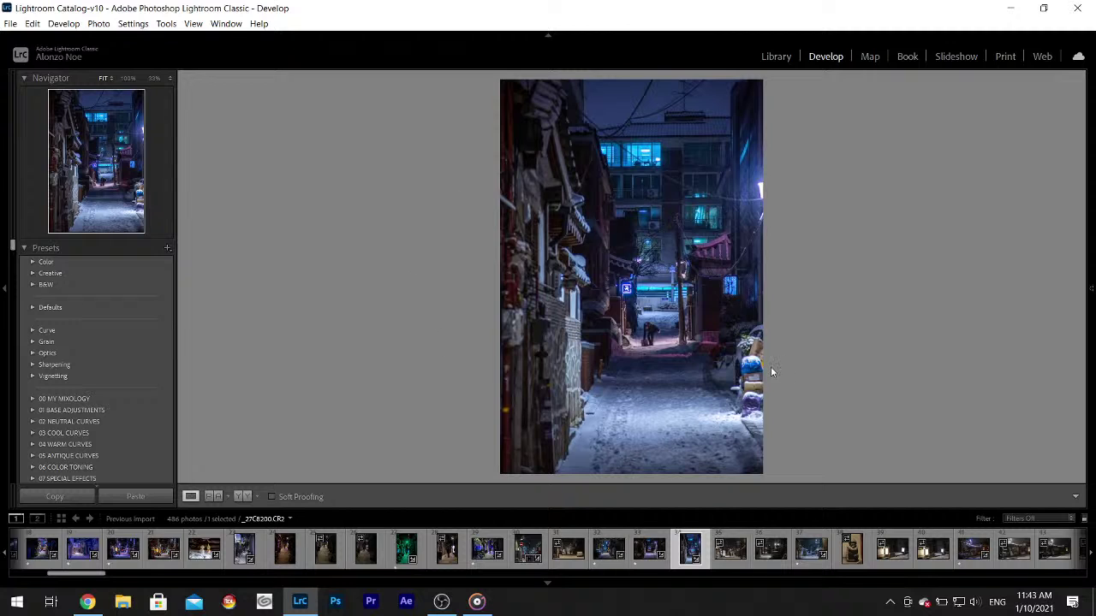
mouse_move(1092, 205)
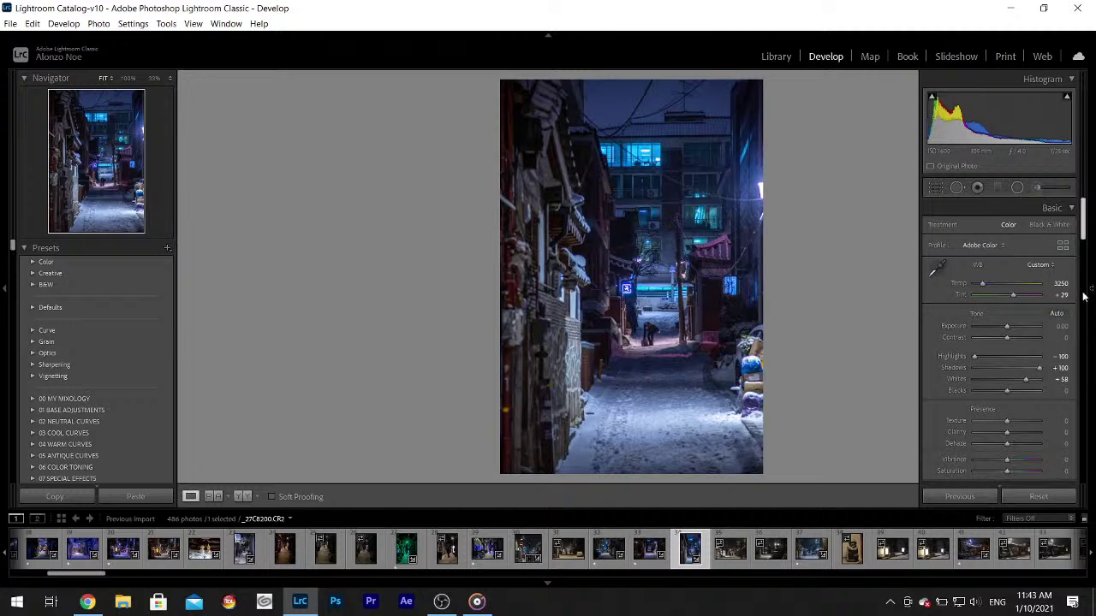
left_click(1066, 190)
mouse_move(1083, 206)
left_mouse_down()
mouse_move(1093, 425)
mouse_move(1082, 432)
left_mouse_up()
left_click_drag(1003, 414, 1003, 407)
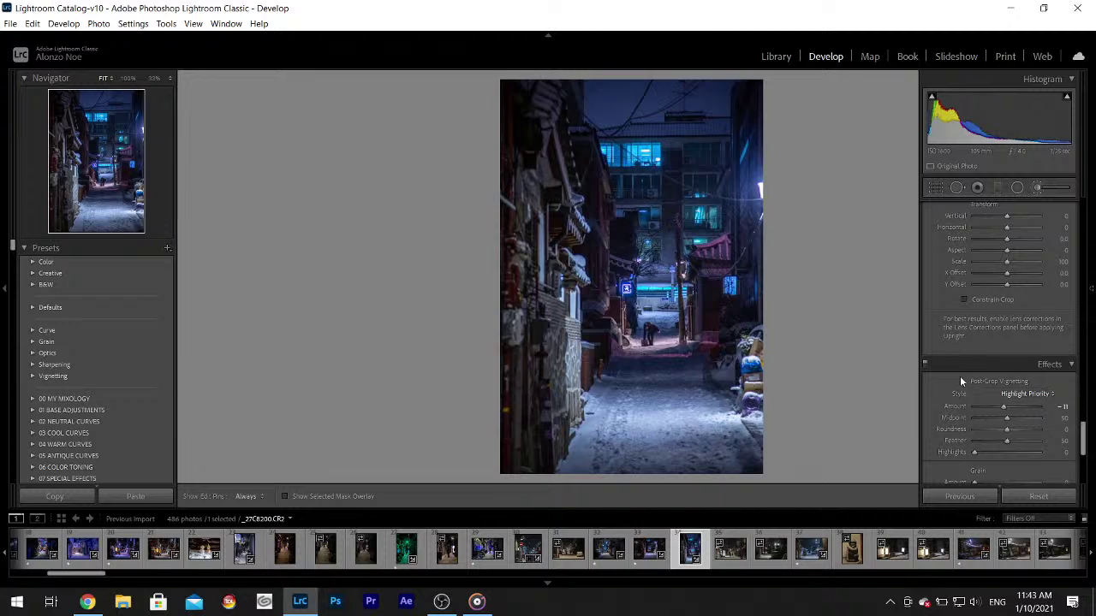
- Set up an adjustment brush with its Exposure reset and a smaller brush size
mouse_move(1092, 288)
scroll(1085, 440, "up", 5)
left_click(1038, 187)
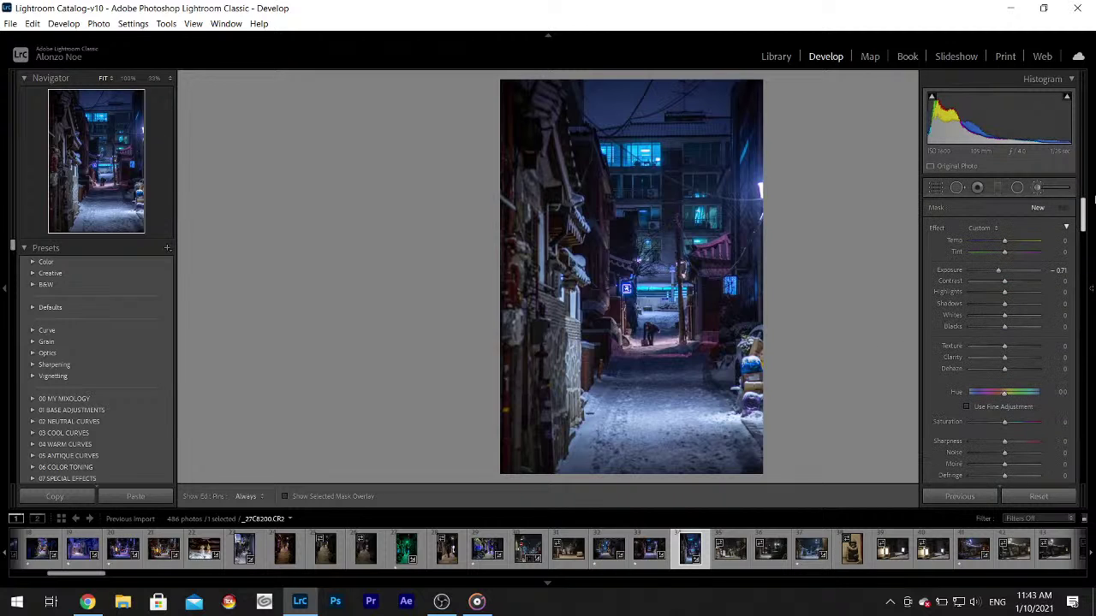
left_click(1040, 187)
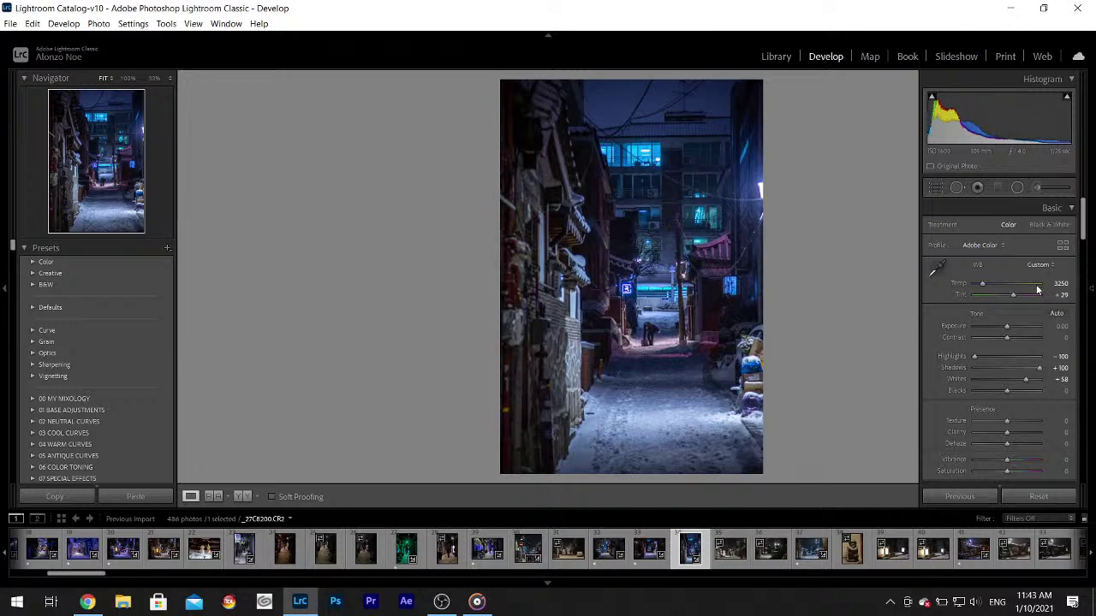
left_click(1038, 187)
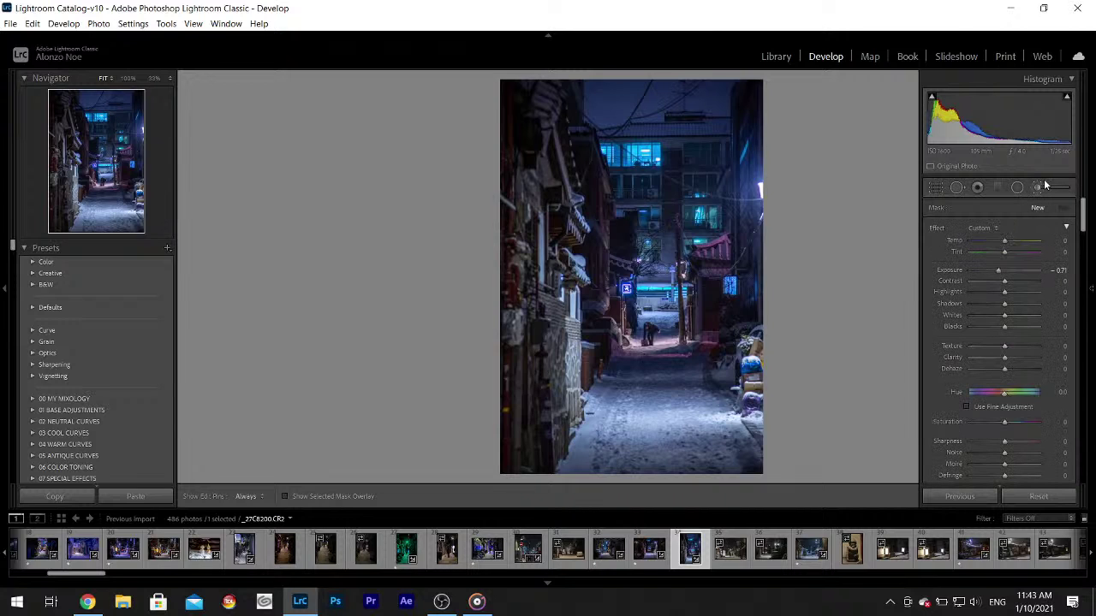
double_click(962, 270)
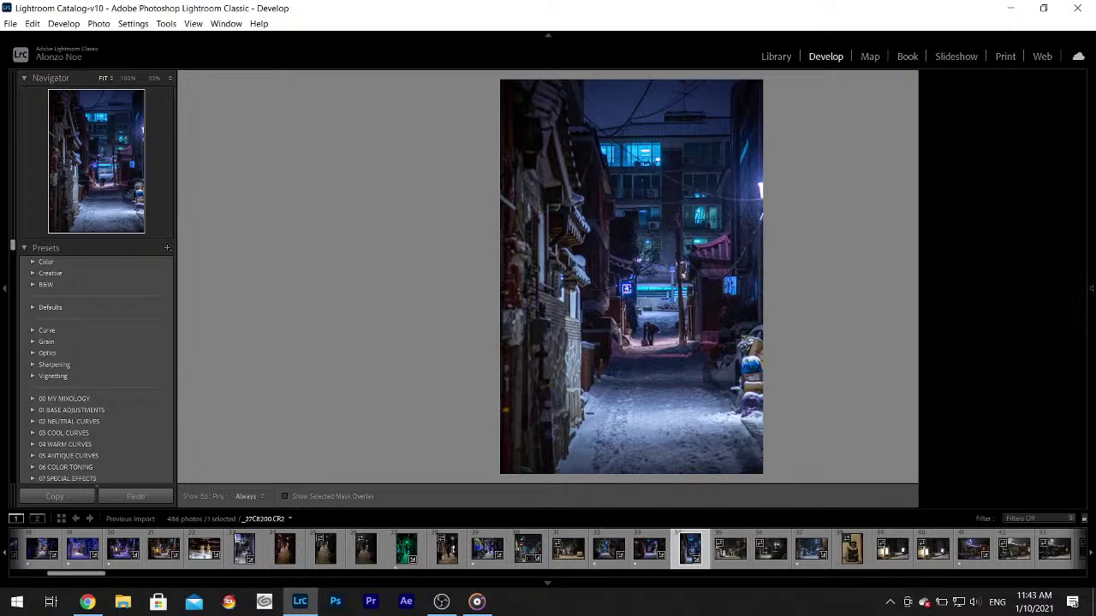
mouse_move(1084, 221)
left_mouse_down()
mouse_move(1093, 426)
mouse_move(1090, 233)
left_mouse_up()
left_click_drag(979, 441, 970, 445)
- Paint the brush adjustment over the lit apartment windows and the glowing storefront and signs in the background, and finish the brush
mouse_move(599, 183)
left_mouse_down()
mouse_move(609, 150)
mouse_move(656, 147)
left_mouse_up()
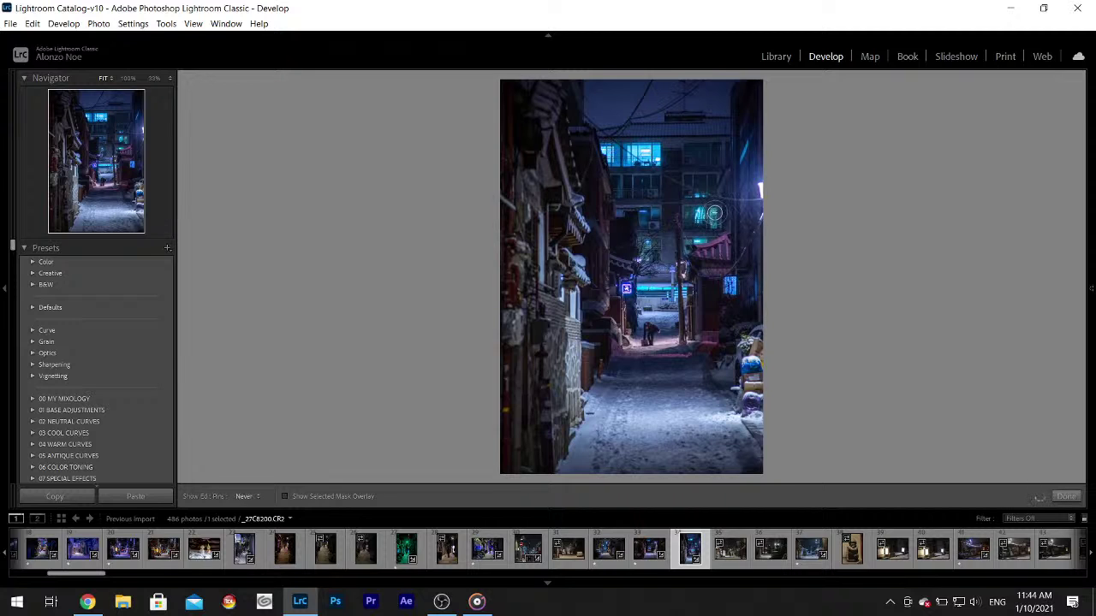
mouse_move(630, 292)
left_mouse_down()
mouse_move(685, 296)
mouse_move(733, 284)
left_mouse_up()
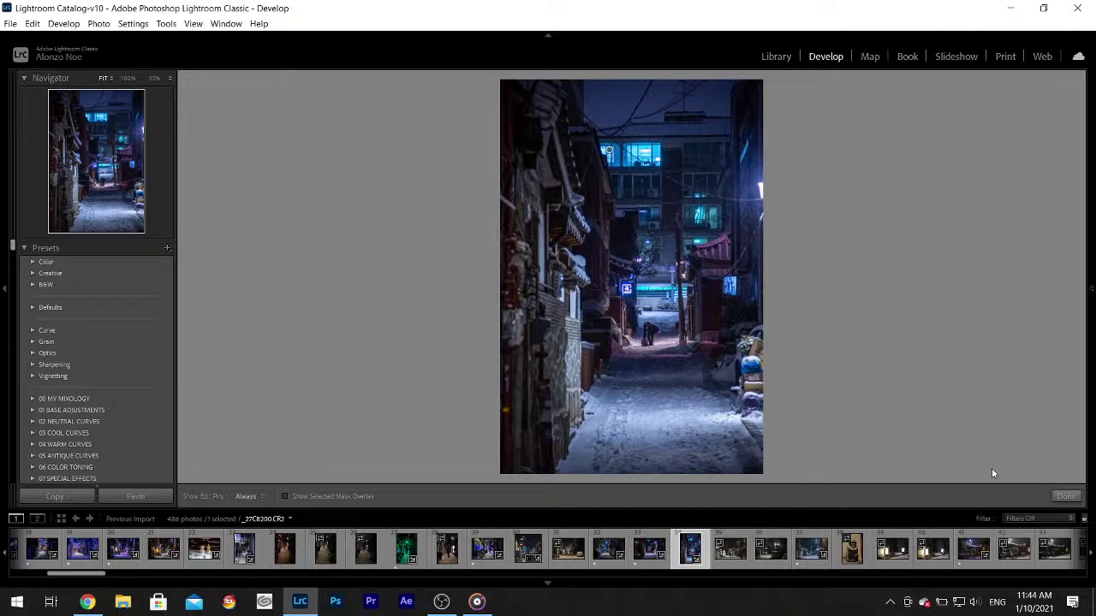
left_click(1067, 497)
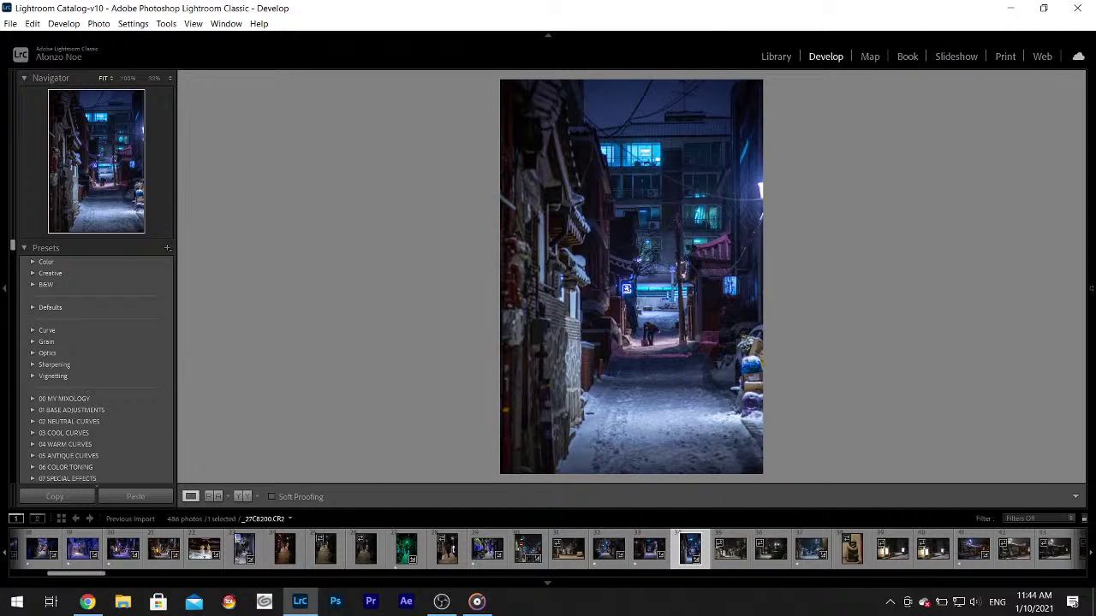
- Shift the vertical photo's midtones slightly toward blue with Color Grading
mouse_move(1091, 170)
left_click_drag(1081, 231, 1082, 320)
mouse_move(981, 252)
left_mouse_down()
mouse_move(998, 263)
mouse_move(985, 286)
mouse_move(995, 267)
left_mouse_up()
mouse_move(1091, 267)
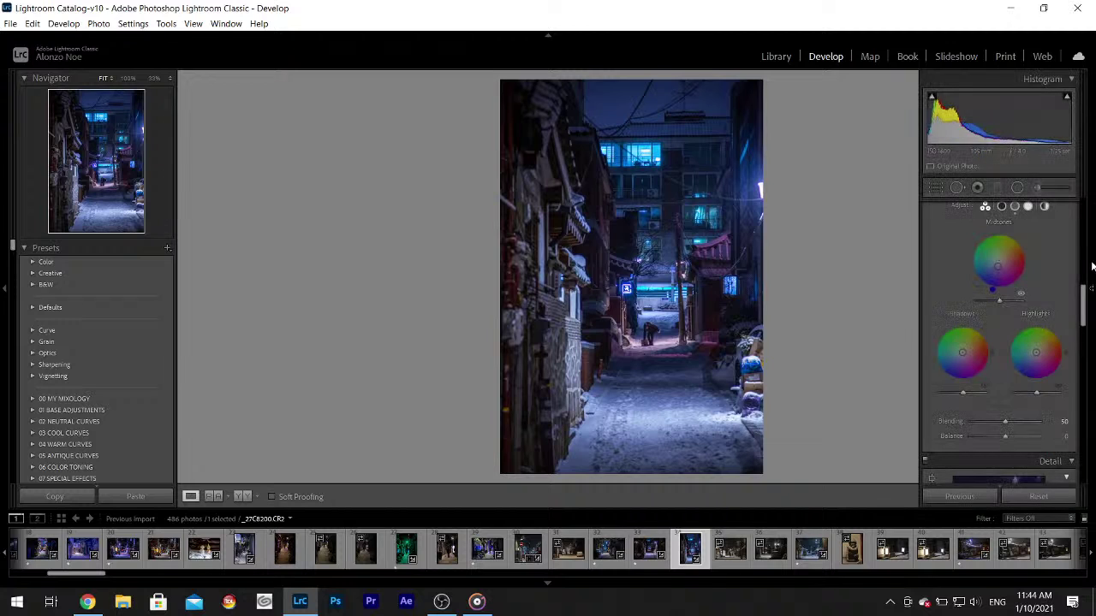
- Raise the vertical photo's Texture to +7 and Clarity to about +11, and rate the photo one star
left_click_drag(1083, 306, 1084, 220)
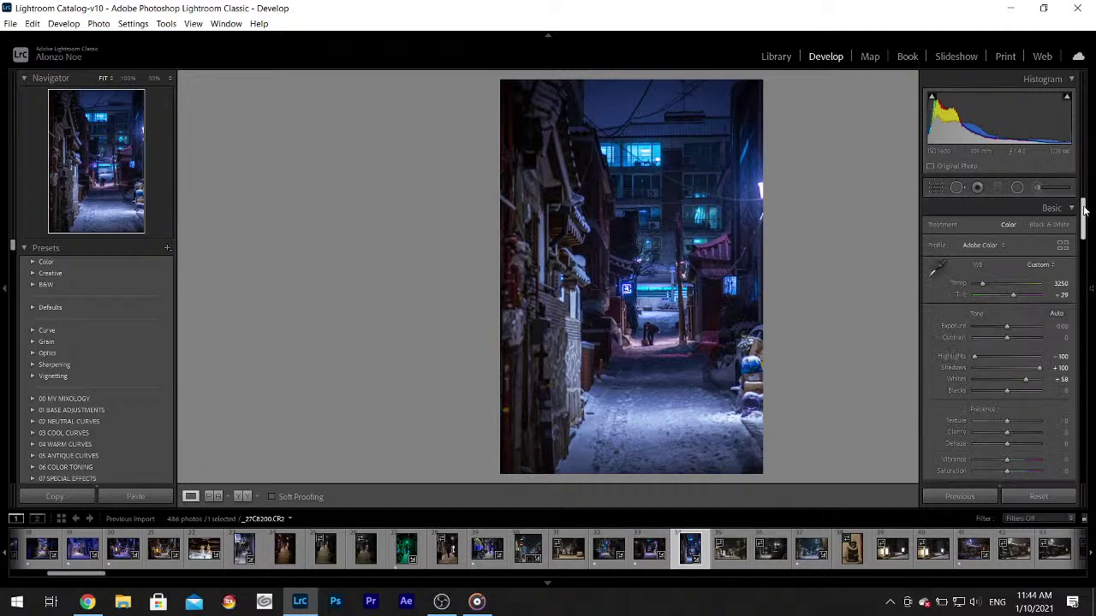
left_click_drag(1007, 426, 1010, 436)
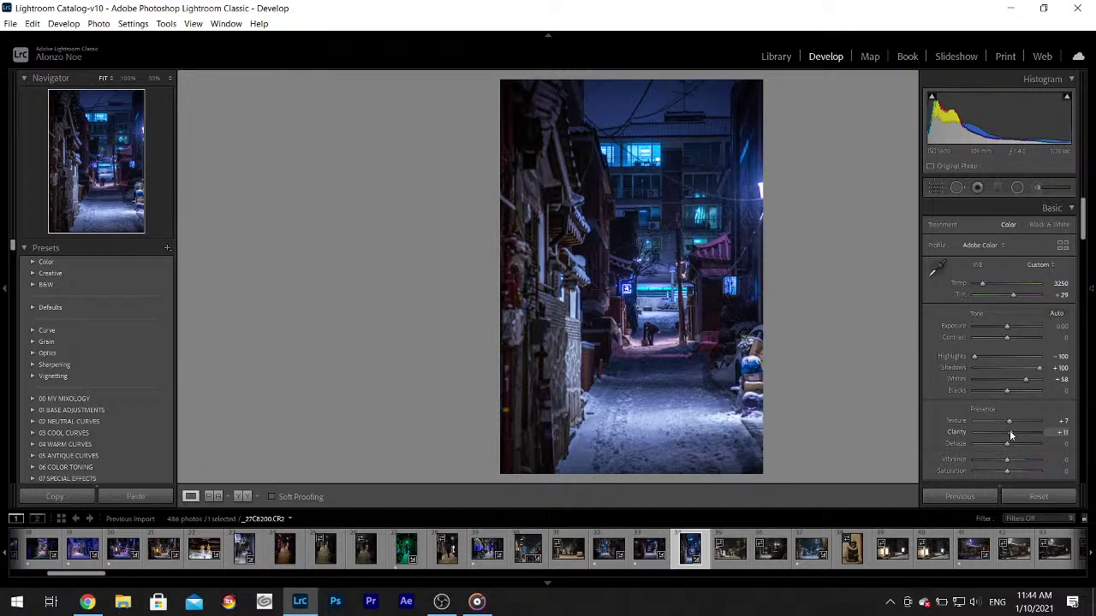
key("F8")
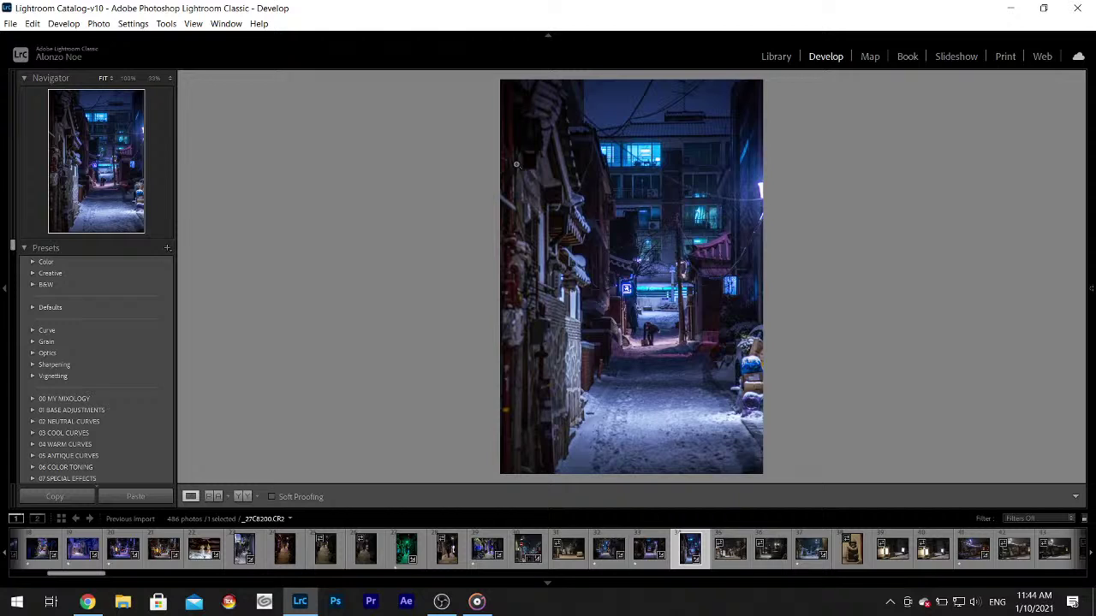
key("1")
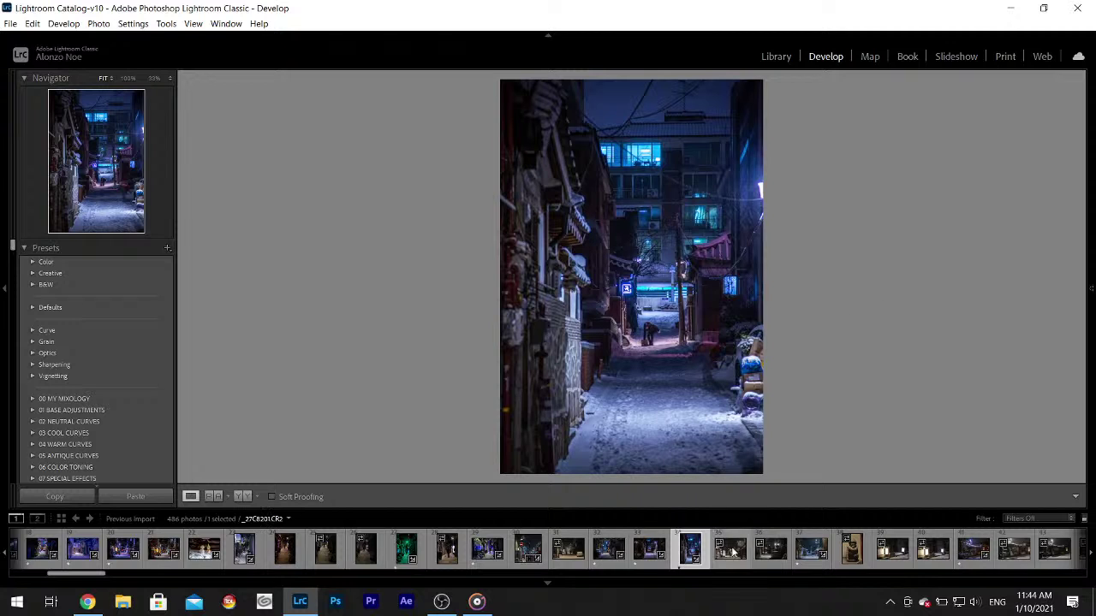
- Look through the next night photos, from the street with the red cross to the snow-covered statue, for one to edit
left_click(710, 574)
scroll(709, 556, "up", 5)
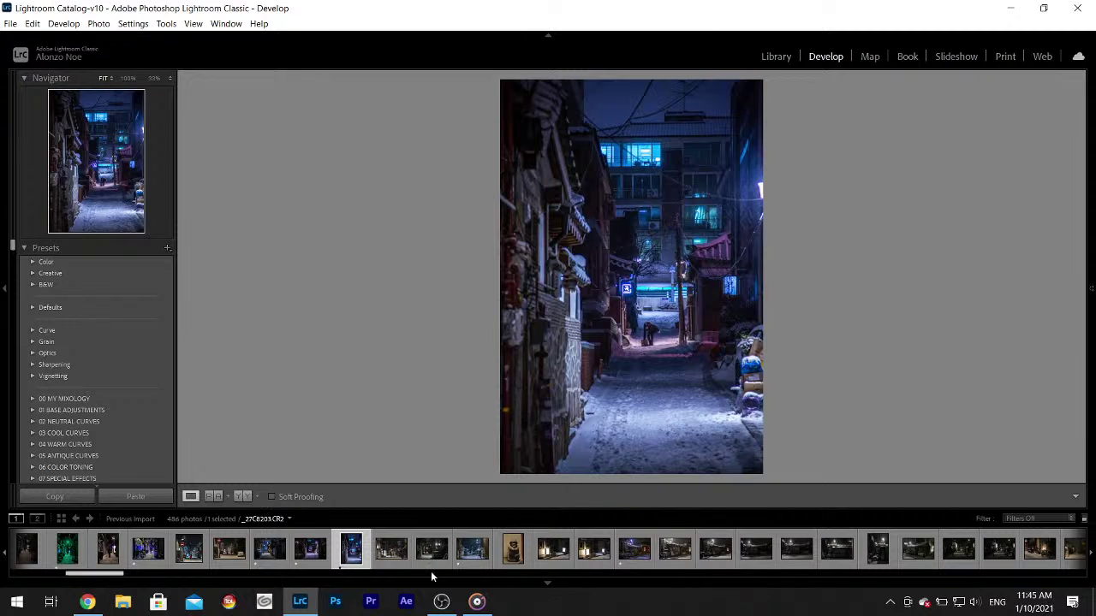
left_click(398, 552)
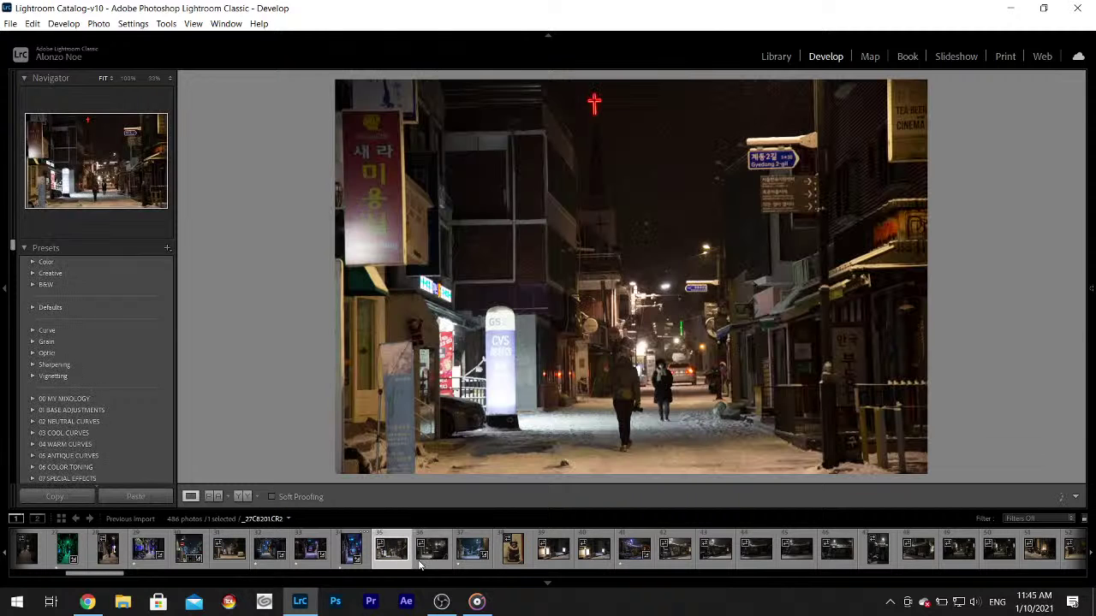
left_click(419, 560)
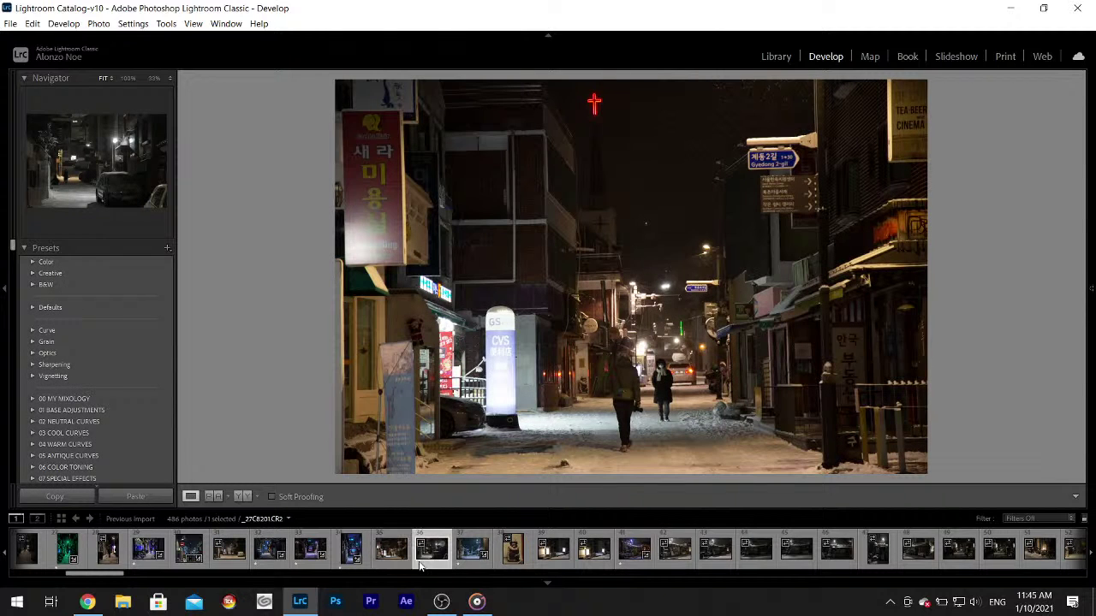
left_click(391, 552)
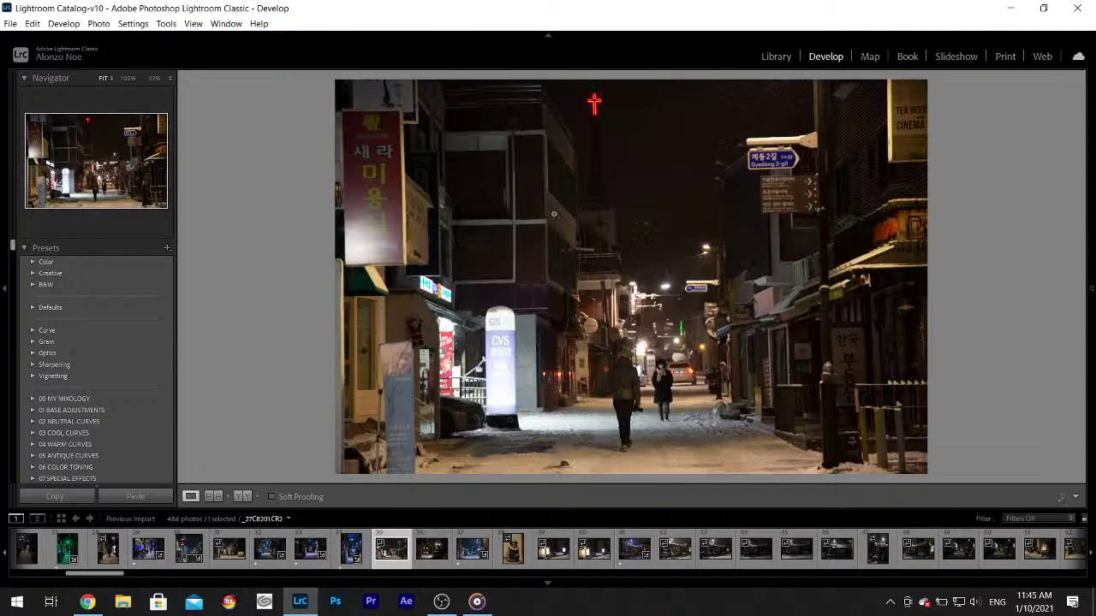
left_click(591, 102)
left_click(559, 128)
left_click(430, 555)
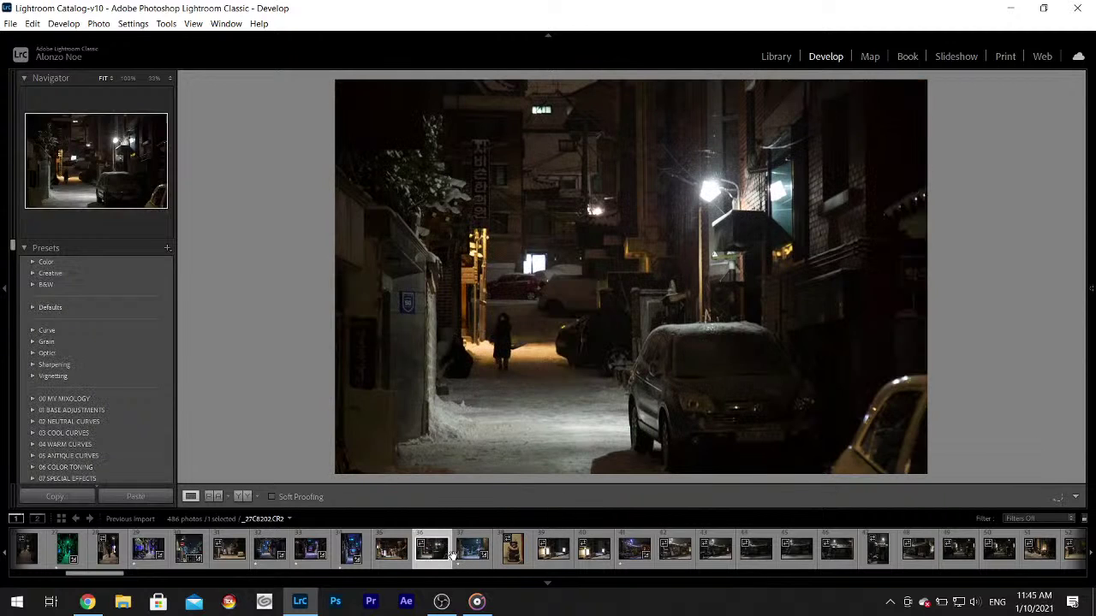
left_click(462, 558)
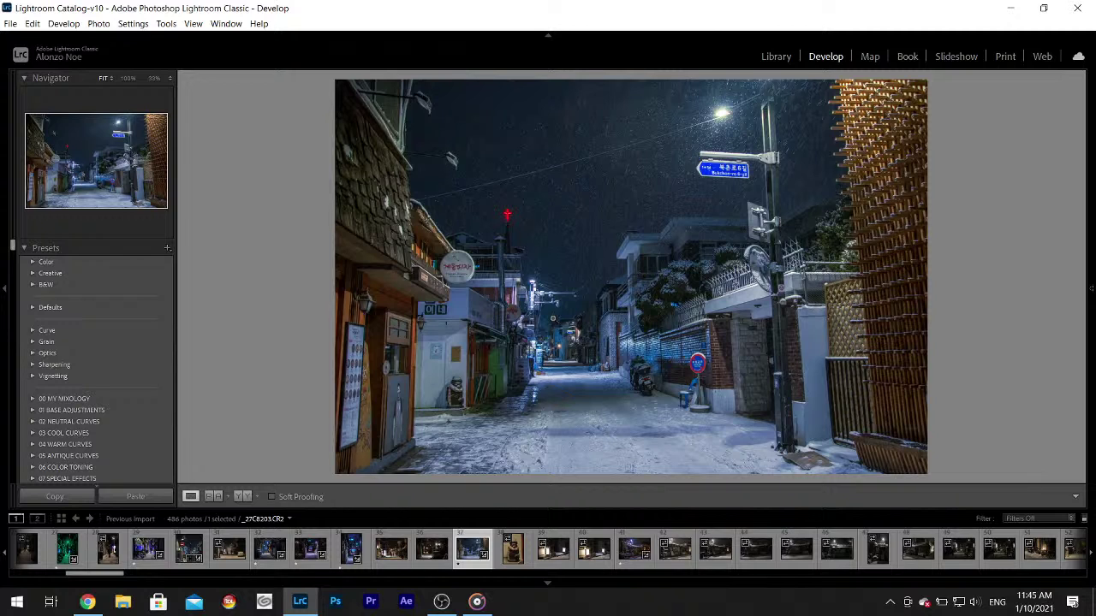
left_click(517, 567)
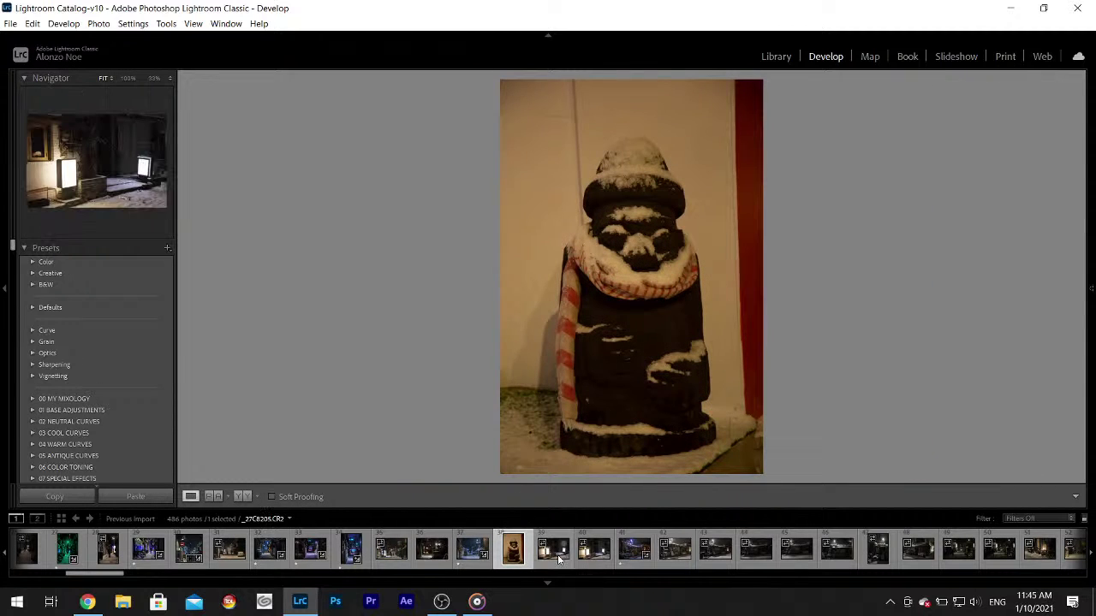
- Open the photo of the two illuminated shop signs and set its Highlights to -100 and Whites to +67
left_click(558, 558)
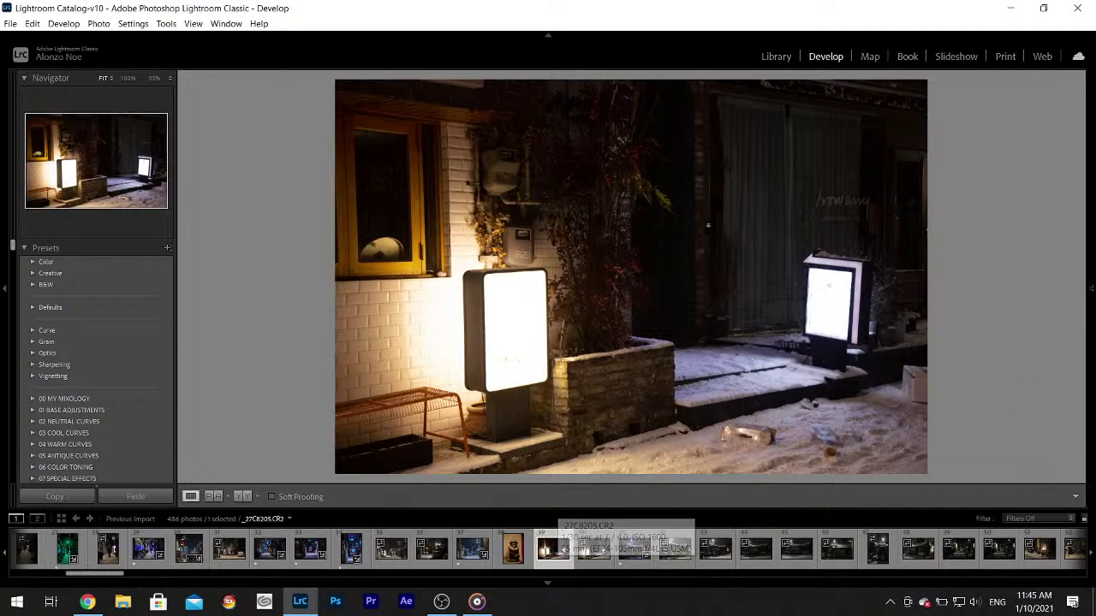
mouse_move(1091, 288)
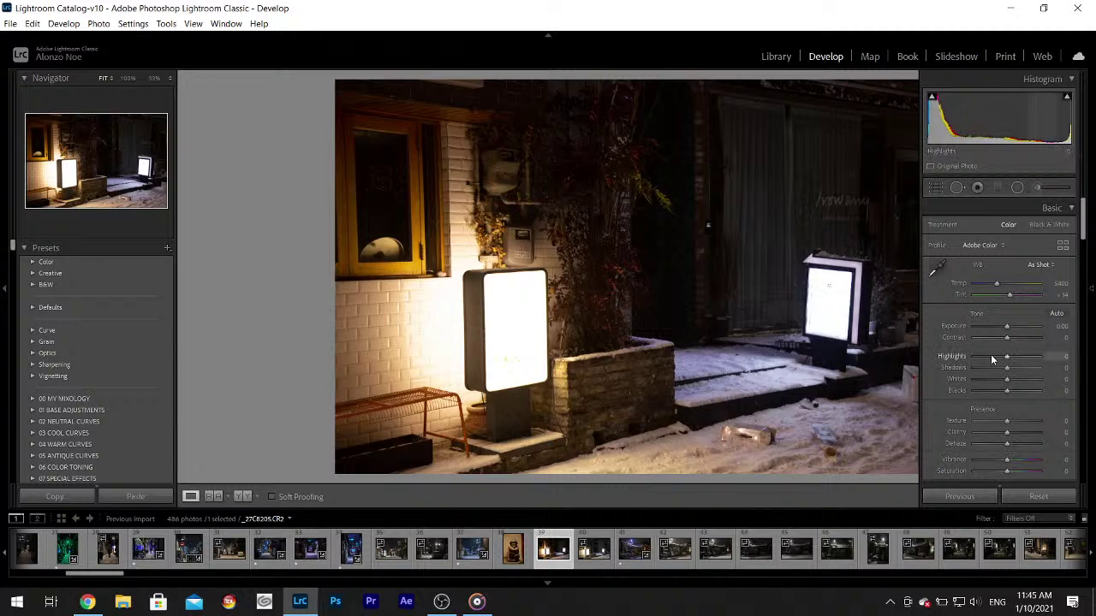
left_click_drag(990, 355, 956, 356)
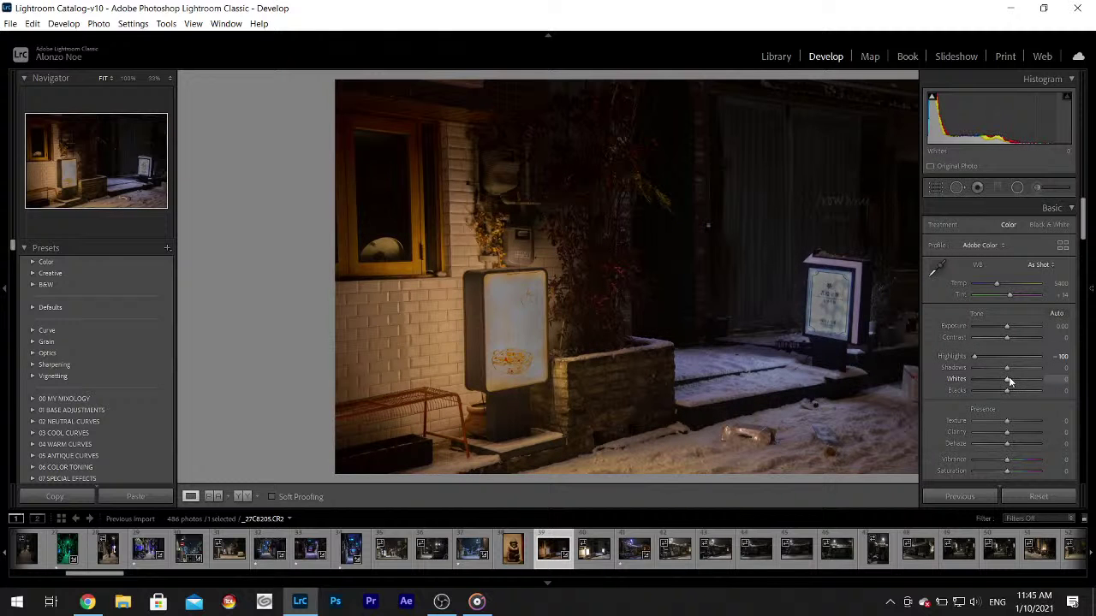
left_click_drag(1008, 382, 1031, 386)
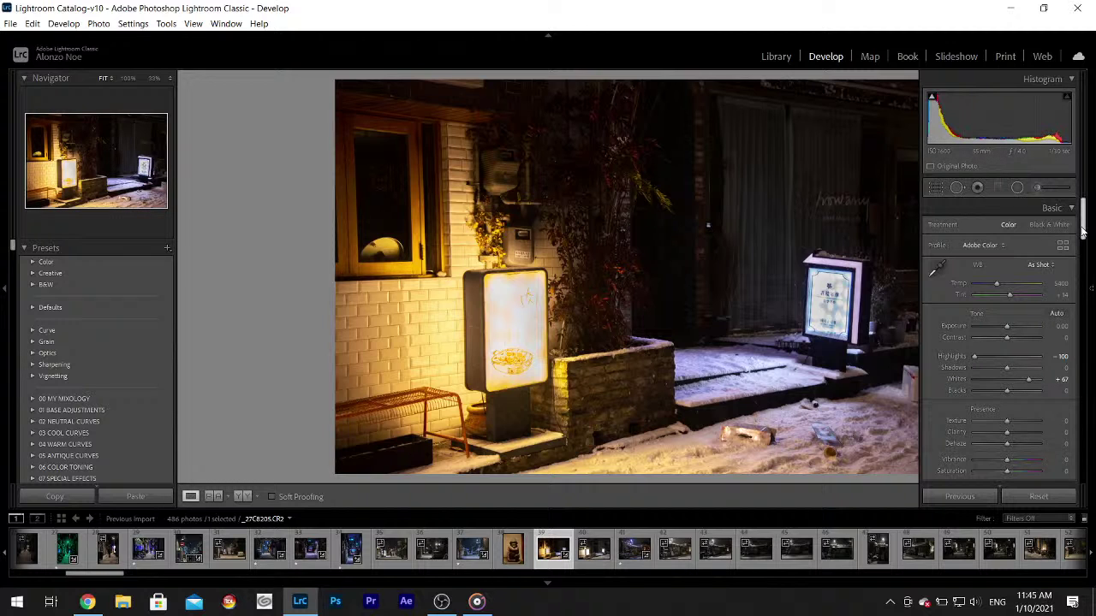
- Shift the sign photo's midtones toward blue with Color Grading, at about hue 231 and saturation 86
left_click_drag(1082, 233, 1089, 306)
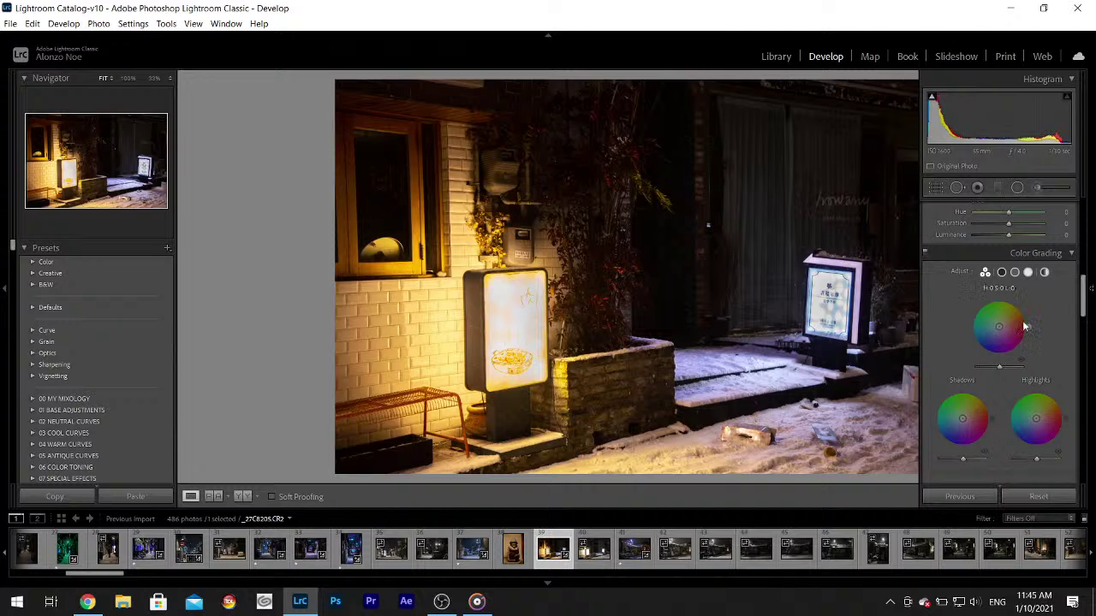
left_click_drag(998, 327, 988, 340)
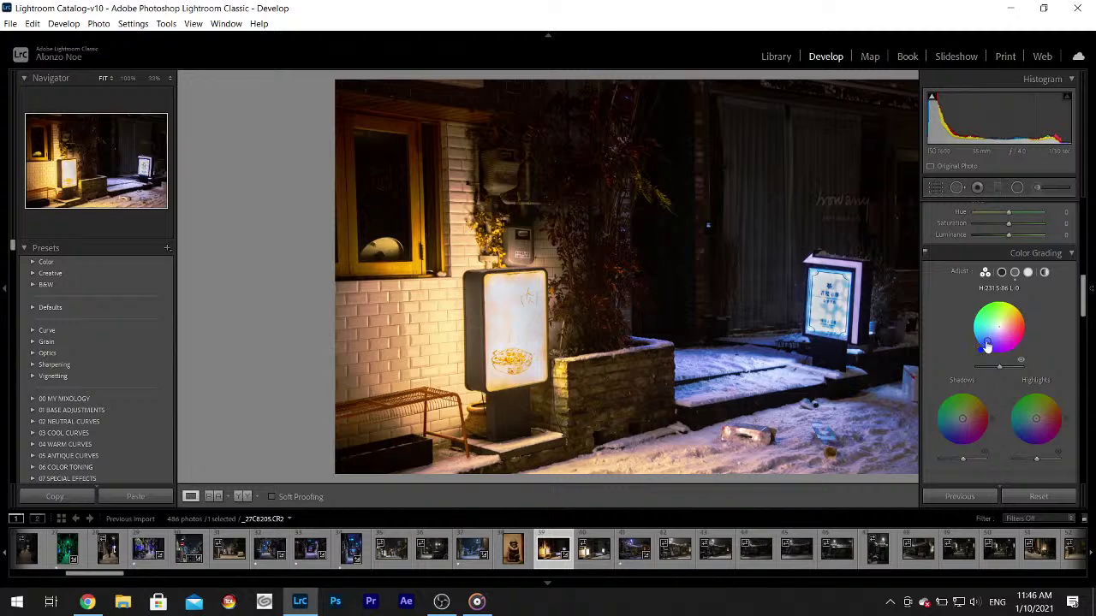
key("F8")
- Set up a graduated filter with its Highlights and Whites reset and its Temp at -14
left_click(1091, 291)
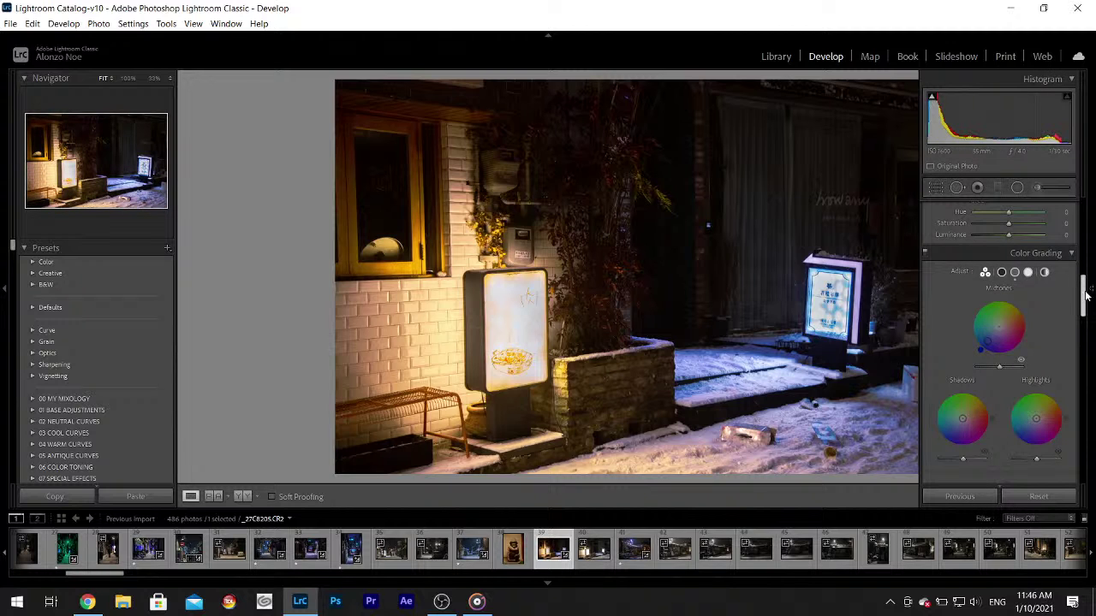
left_click(1060, 209)
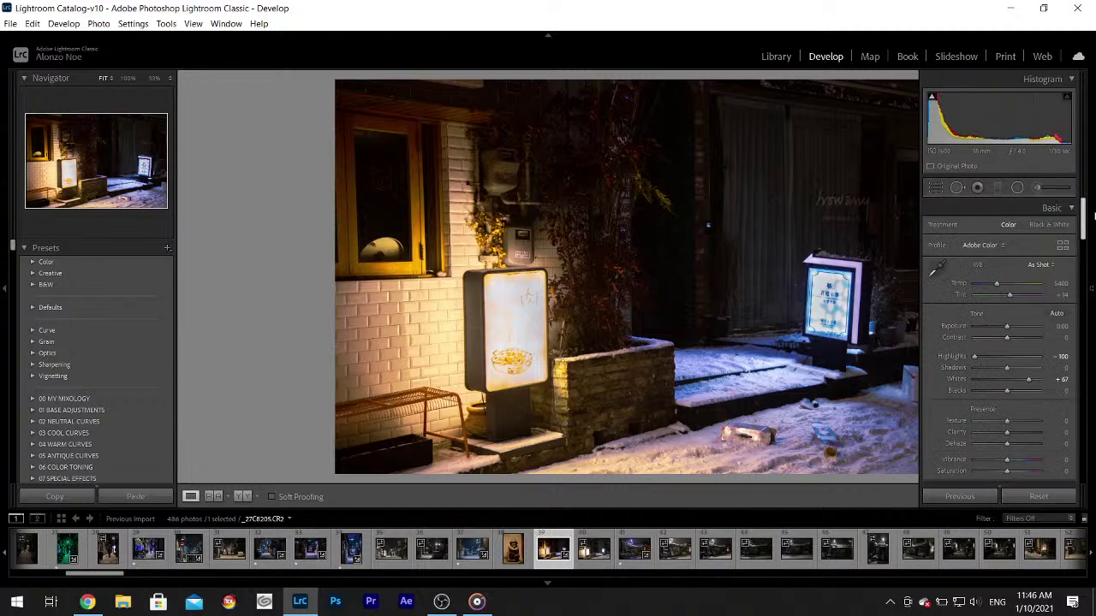
left_click(996, 190)
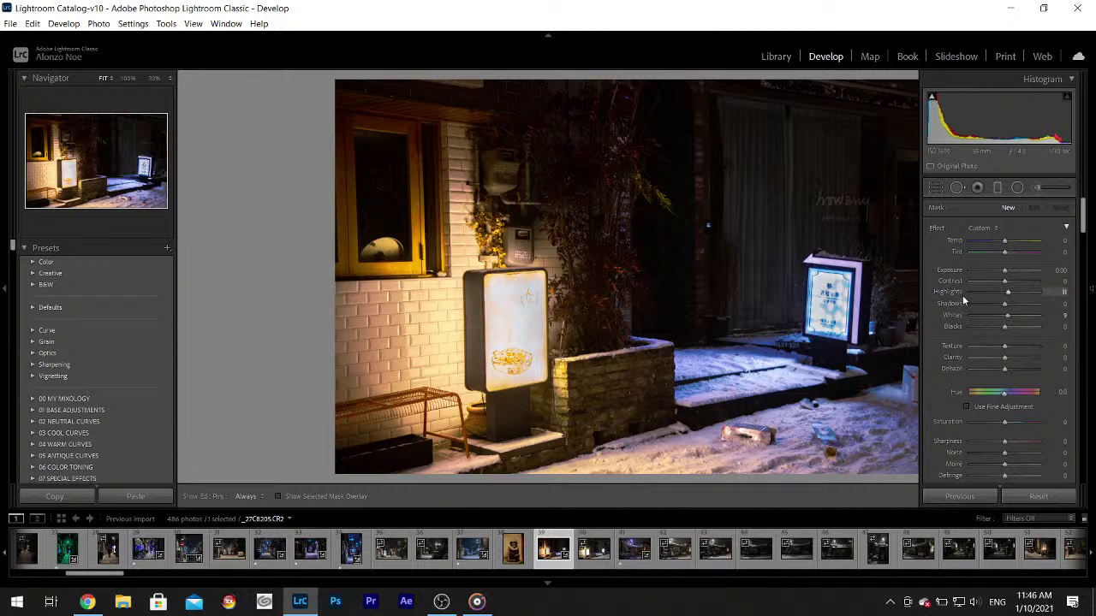
double_click(954, 293)
double_click(954, 315)
mouse_move(1082, 214)
left_mouse_down()
mouse_move(1082, 224)
mouse_move(1083, 212)
left_mouse_up()
left_click_drag(1004, 241, 996, 242)
key("F8")
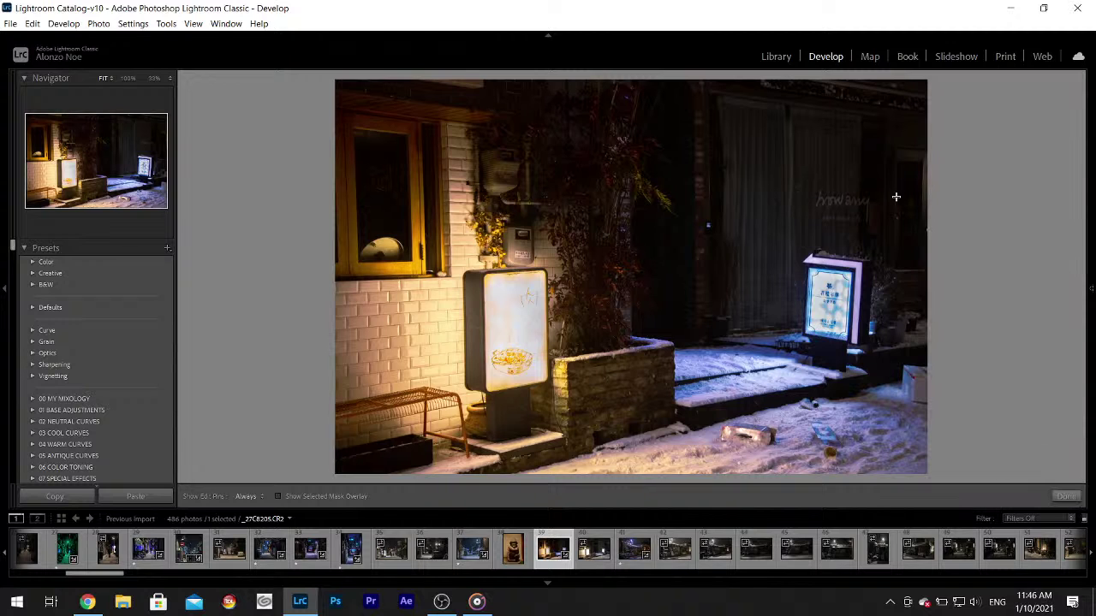
- Apply the graduated filter over the dark shop side, cool its Temp slightly further, narrow and rotate it to nearly vertical, and finish the filter
left_click_drag(831, 217, 680, 215)
left_click_drag(812, 197, 758, 199)
mouse_move(1090, 257)
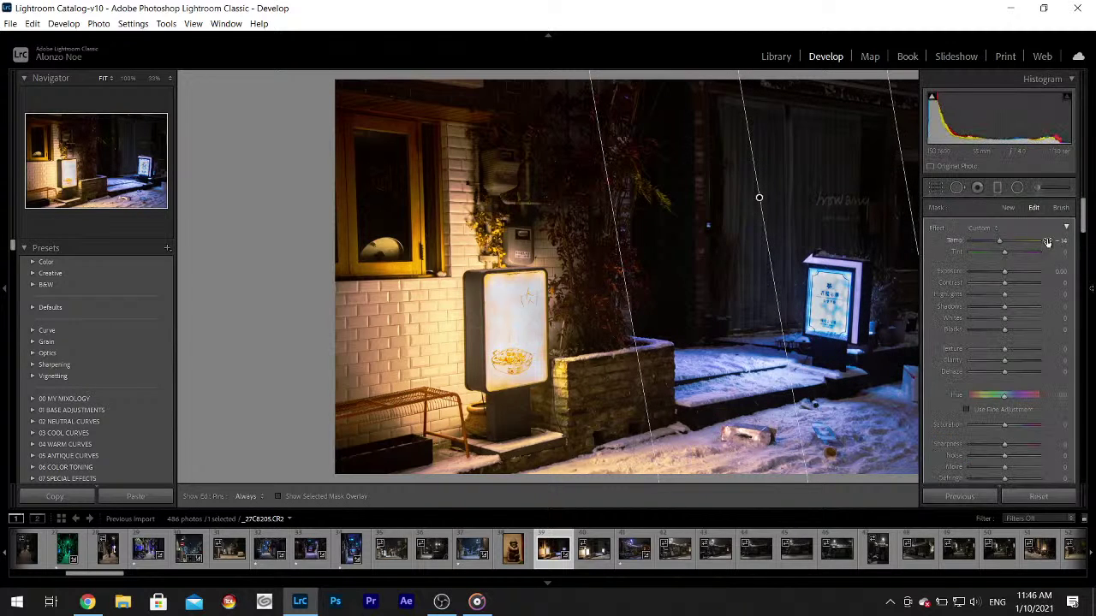
left_click_drag(998, 243, 994, 244)
left_click_drag(622, 245, 695, 240)
left_click_drag(792, 190, 756, 208)
left_click_drag(854, 191, 898, 190)
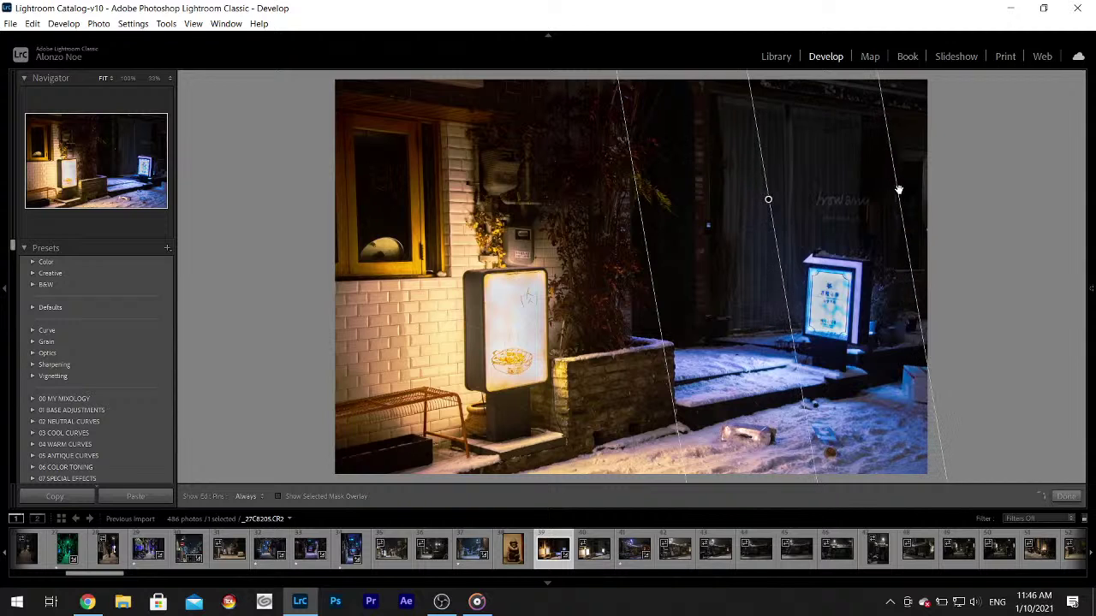
left_click_drag(799, 346, 757, 356)
left_click(1061, 498)
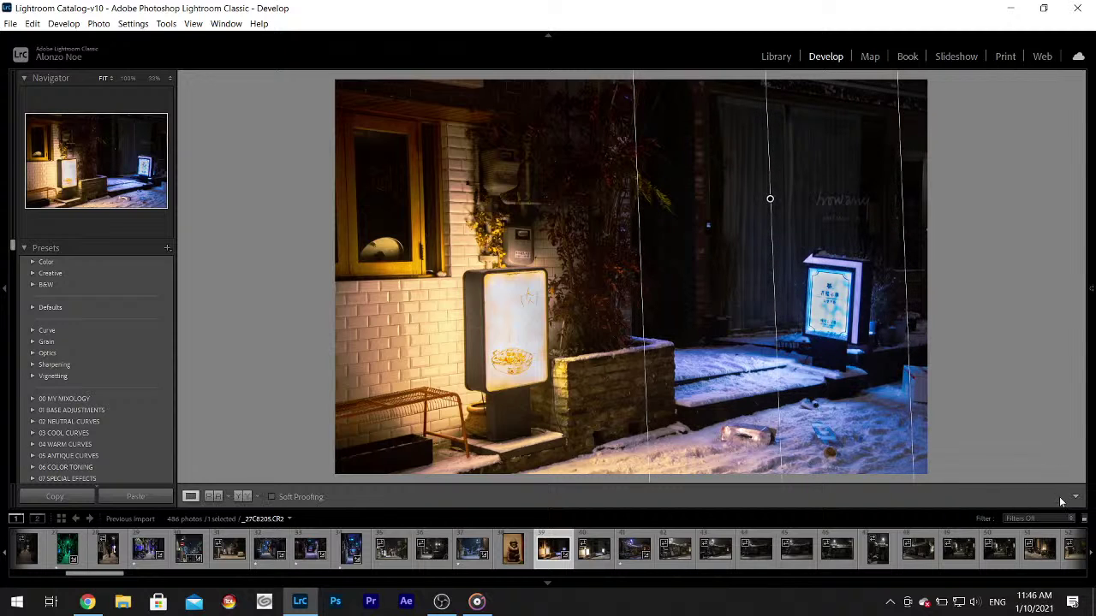
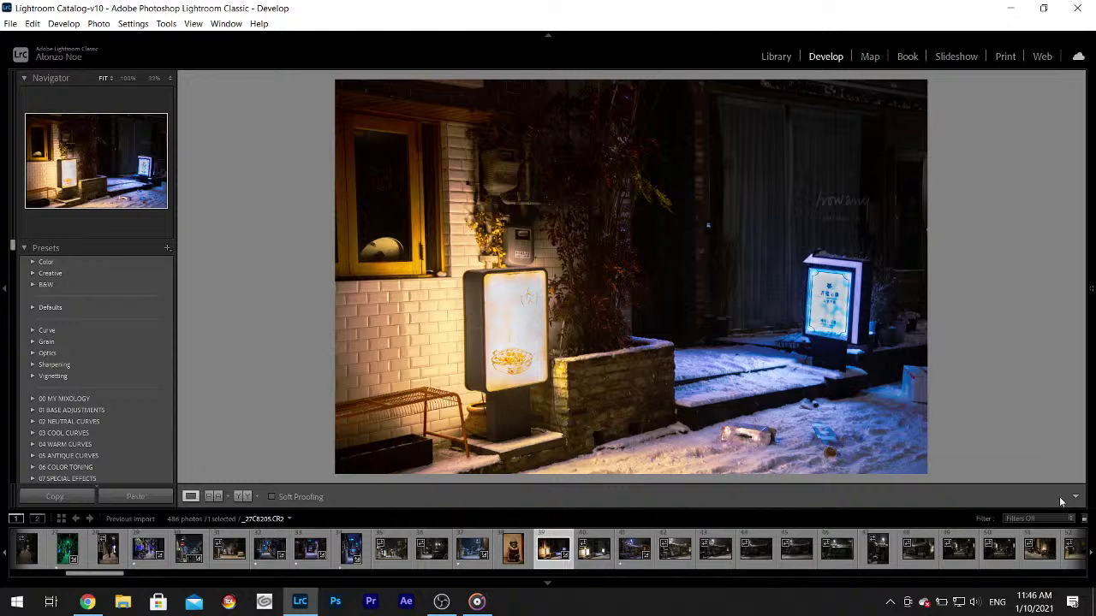
- Set the sign photo's Texture to +9, Clarity to +5, Vibrance to +4 and Contrast to -32
mouse_move(1093, 379)
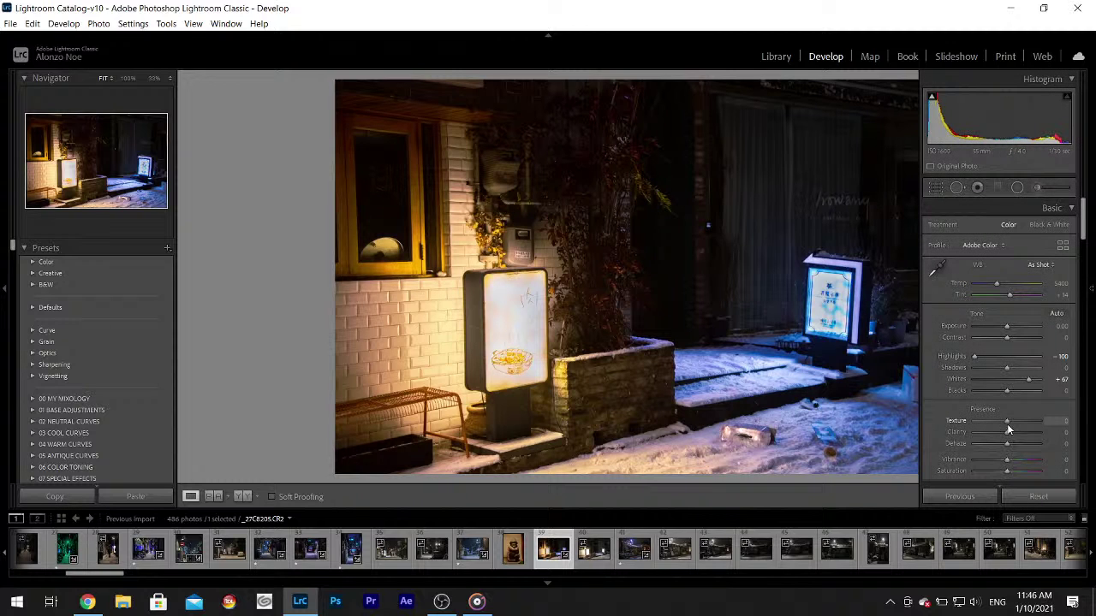
left_click_drag(1007, 424, 1010, 462)
left_click_drag(984, 341, 958, 343)
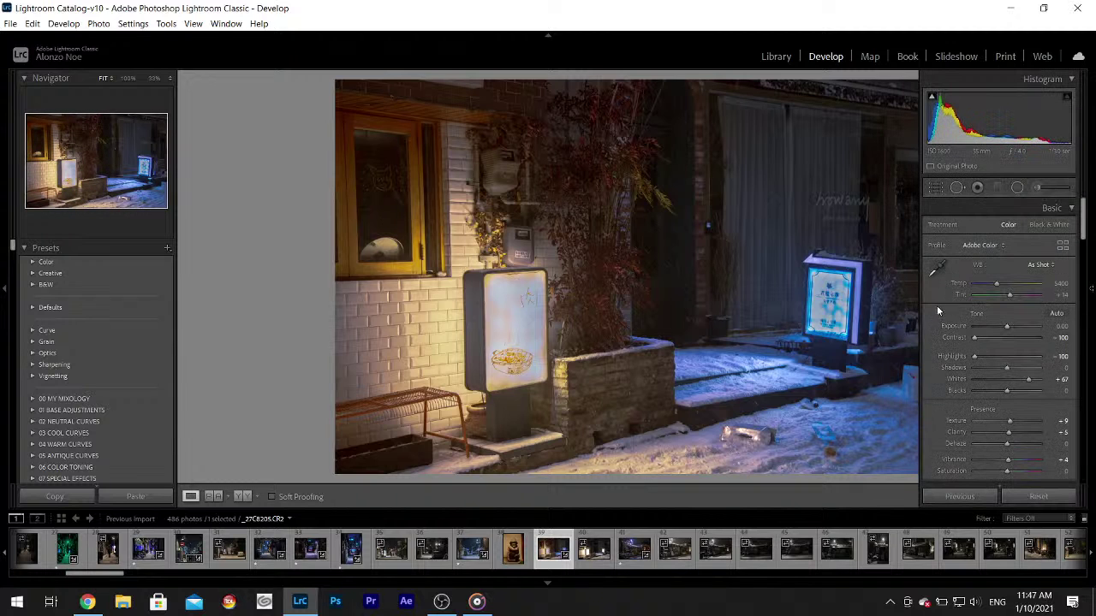
mouse_move(969, 336)
left_mouse_down()
mouse_move(983, 338)
mouse_move(957, 336)
left_mouse_up()
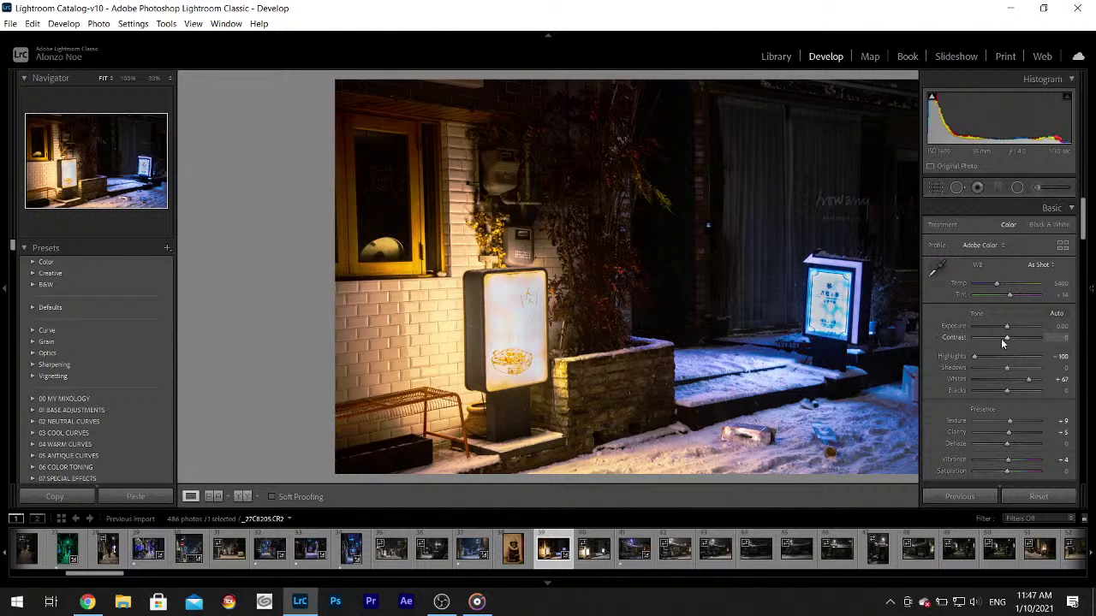
left_click_drag(1001, 339, 997, 340)
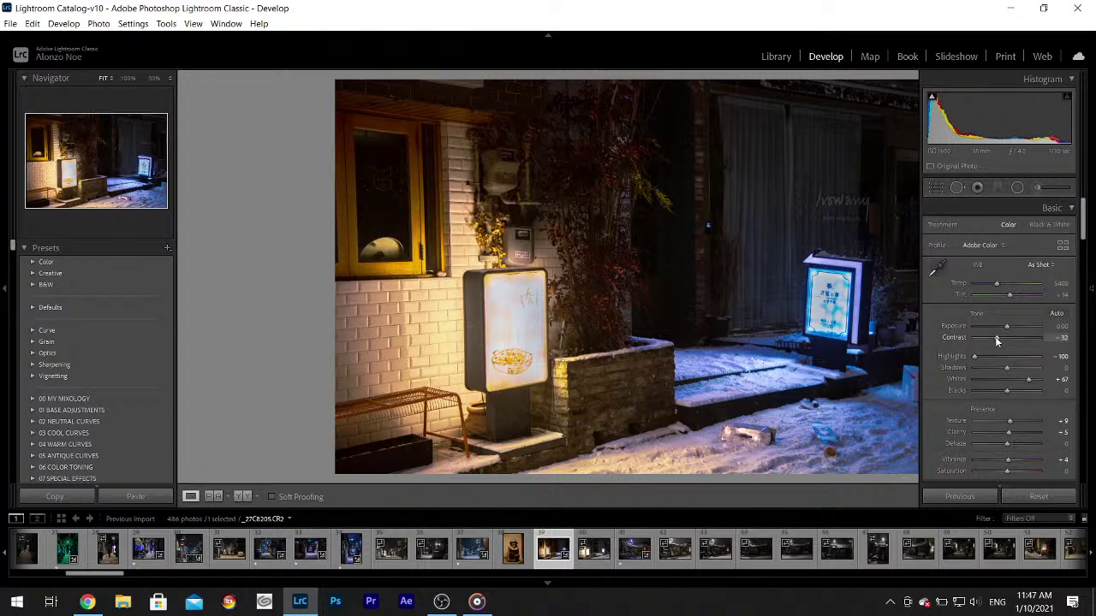
- Rate the sign photo one star and lower its Blacks to -7
key("1")
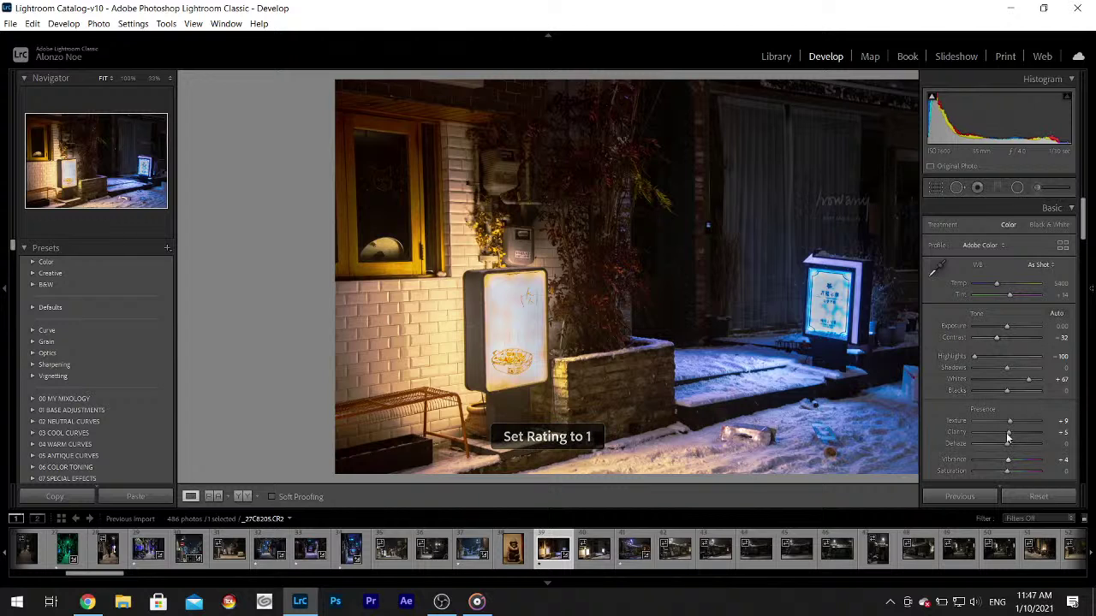
scroll(1006, 391, "down", 2)
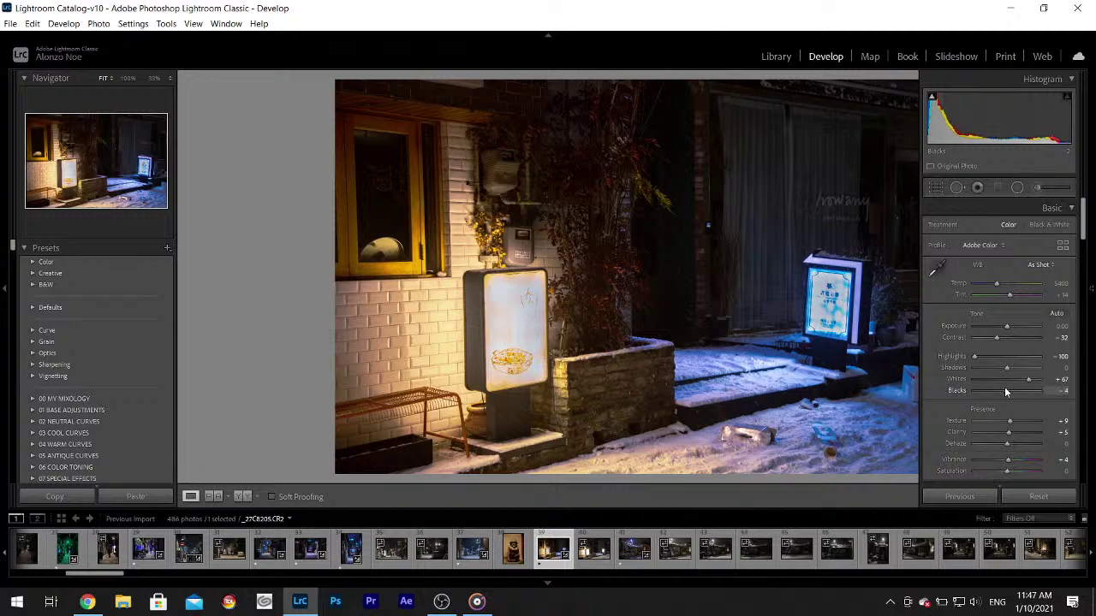
left_click(1093, 347)
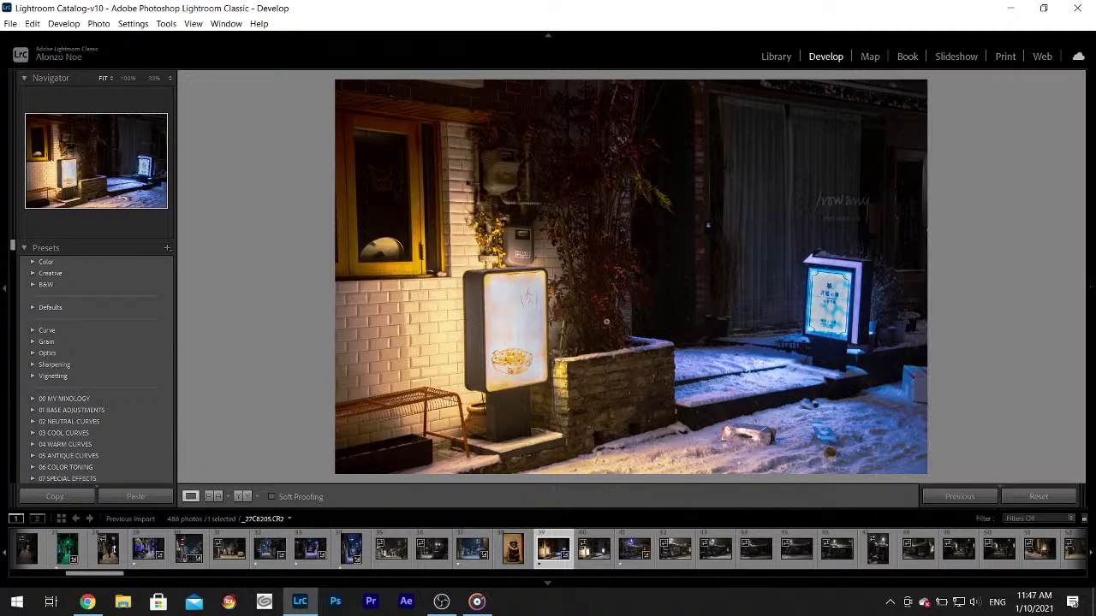
- Set up an adjustment brush with Temp reset, Highlights at 9 and Whites at 6
mouse_move(1093, 347)
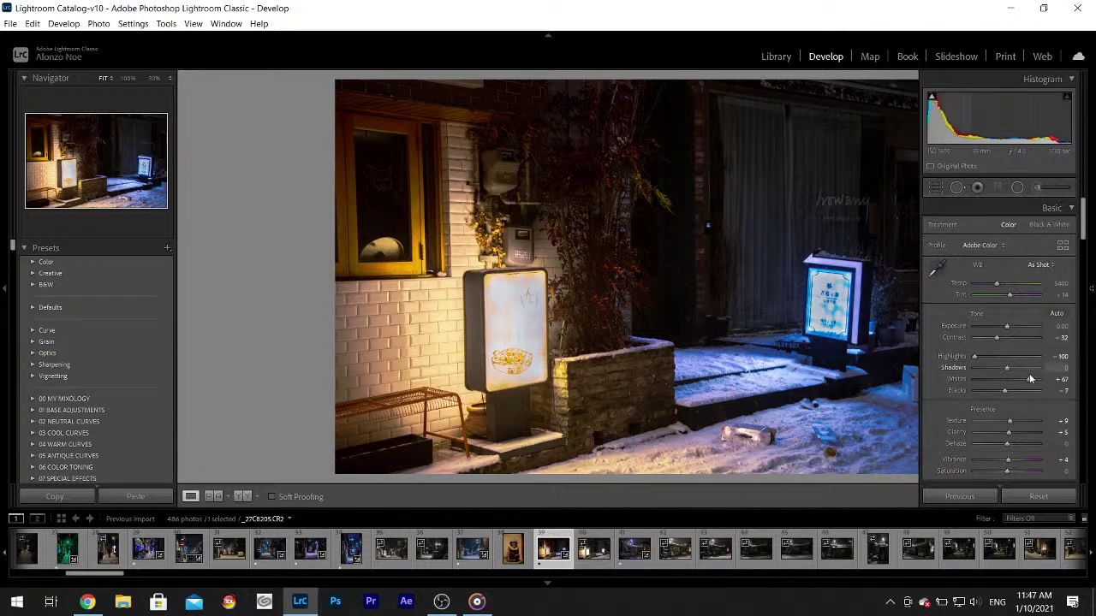
left_click(1038, 187)
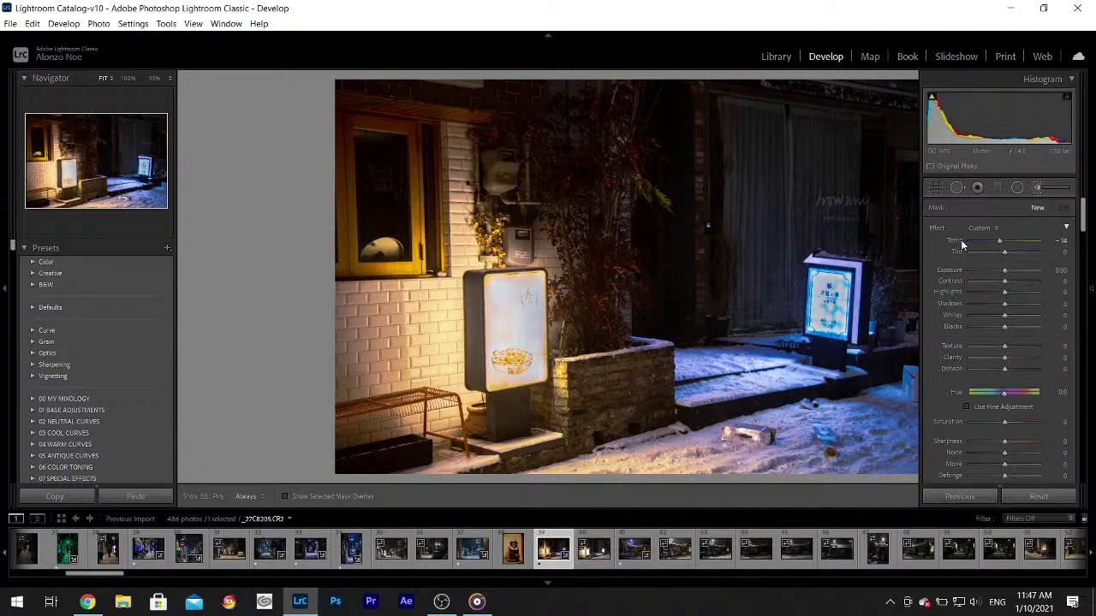
mouse_move(1082, 212)
left_mouse_down()
mouse_move(1082, 225)
mouse_move(1083, 210)
left_mouse_up()
left_click_drag(1006, 292, 1005, 316)
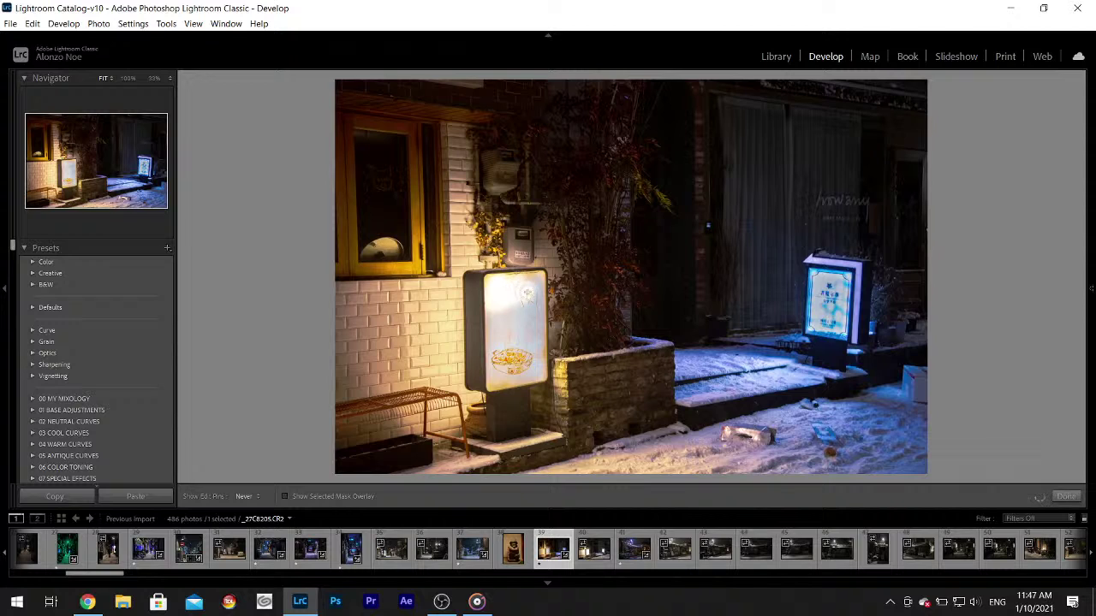
- Paint the brush adjustment over both glowing sign panels and reduce its Highlights to 6
mouse_move(502, 303)
left_mouse_down()
mouse_move(503, 342)
mouse_move(537, 317)
mouse_move(534, 377)
mouse_move(535, 363)
mouse_move(519, 382)
mouse_move(494, 383)
mouse_move(509, 304)
mouse_move(538, 287)
mouse_move(543, 308)
left_mouse_up()
mouse_move(539, 355)
left_mouse_down()
mouse_move(501, 381)
mouse_move(499, 283)
left_mouse_up()
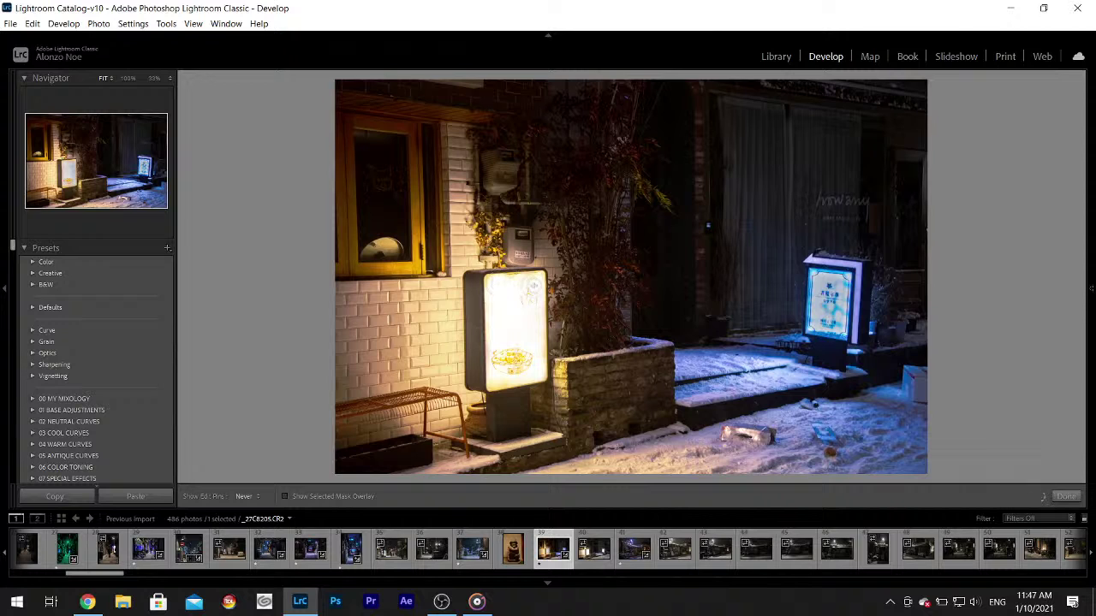
mouse_move(827, 283)
left_mouse_down()
mouse_move(819, 278)
mouse_move(842, 289)
mouse_move(832, 310)
mouse_move(846, 332)
mouse_move(813, 321)
left_mouse_up()
key("h")
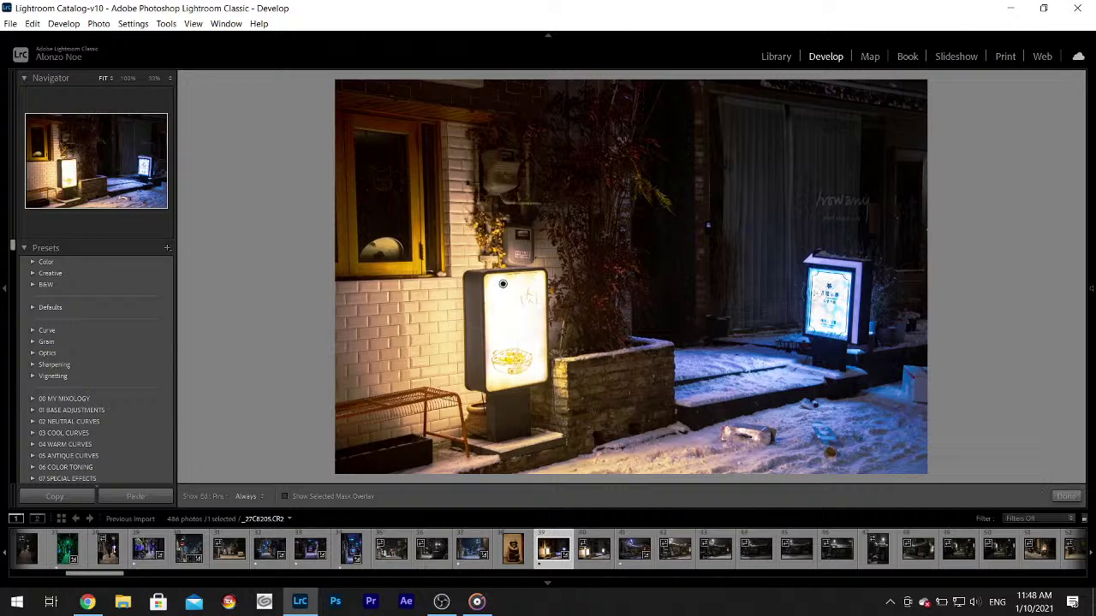
mouse_move(1094, 315)
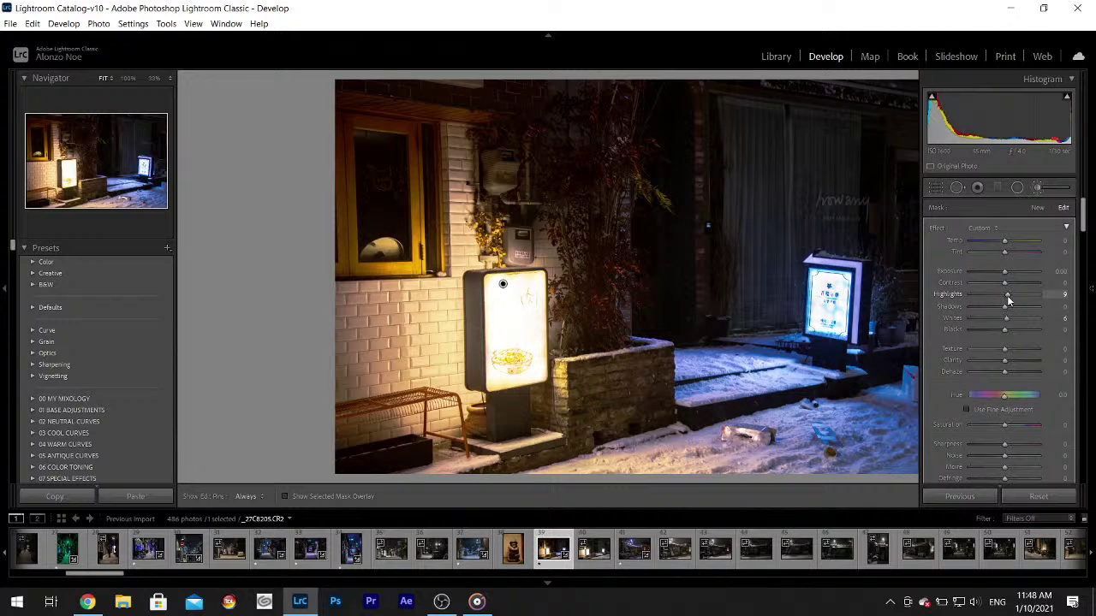
mouse_move(1007, 295)
left_mouse_down()
mouse_move(989, 295)
mouse_move(1005, 295)
left_mouse_up()
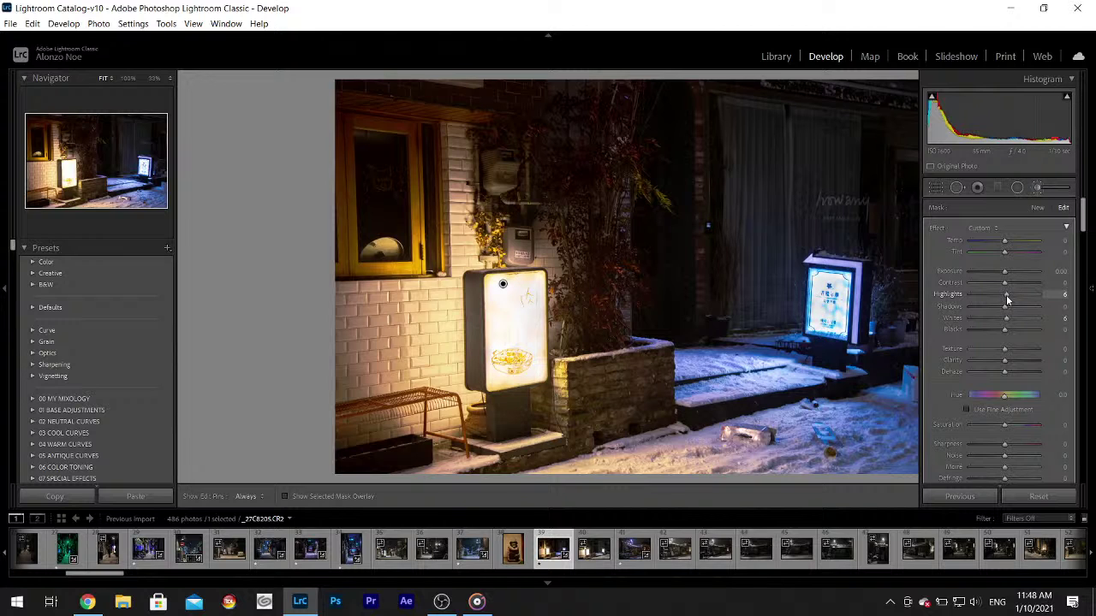
- Hide the edit pin to check the brushed sign panels, and show it again
key("h")
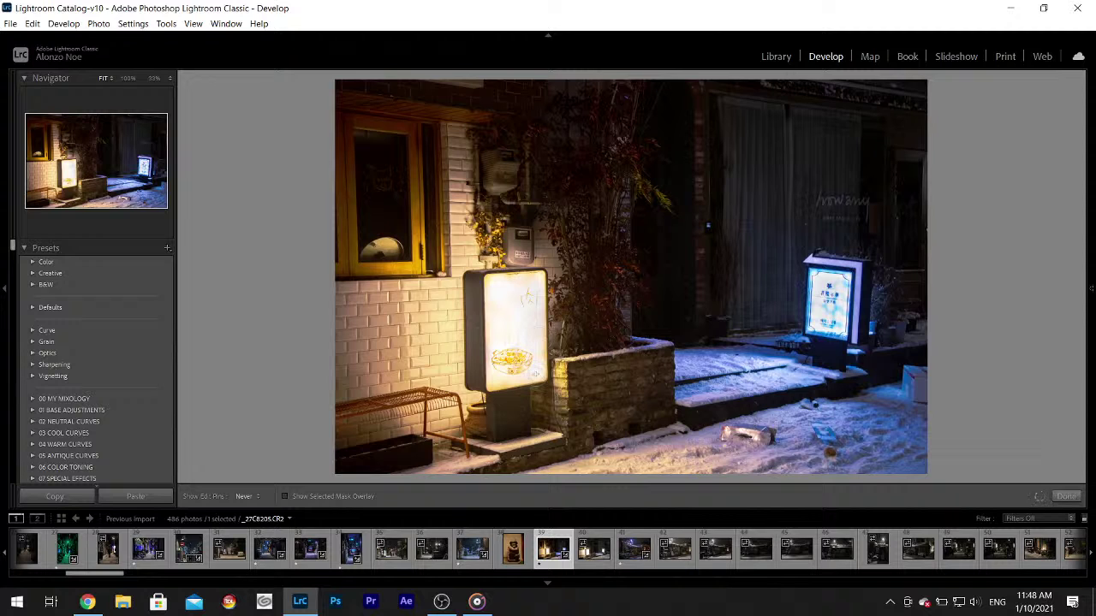
key("h")
- Switch to Groove Music, adjust its playback volume slightly, and return to Lightroom Classic
left_click(479, 605)
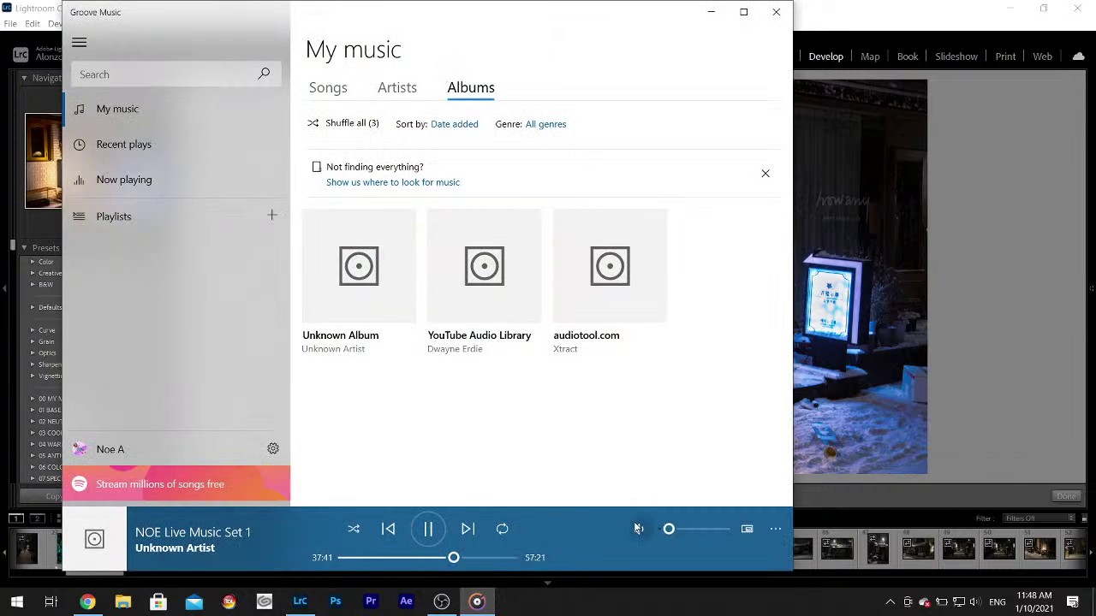
mouse_move(672, 529)
left_click(710, 12)
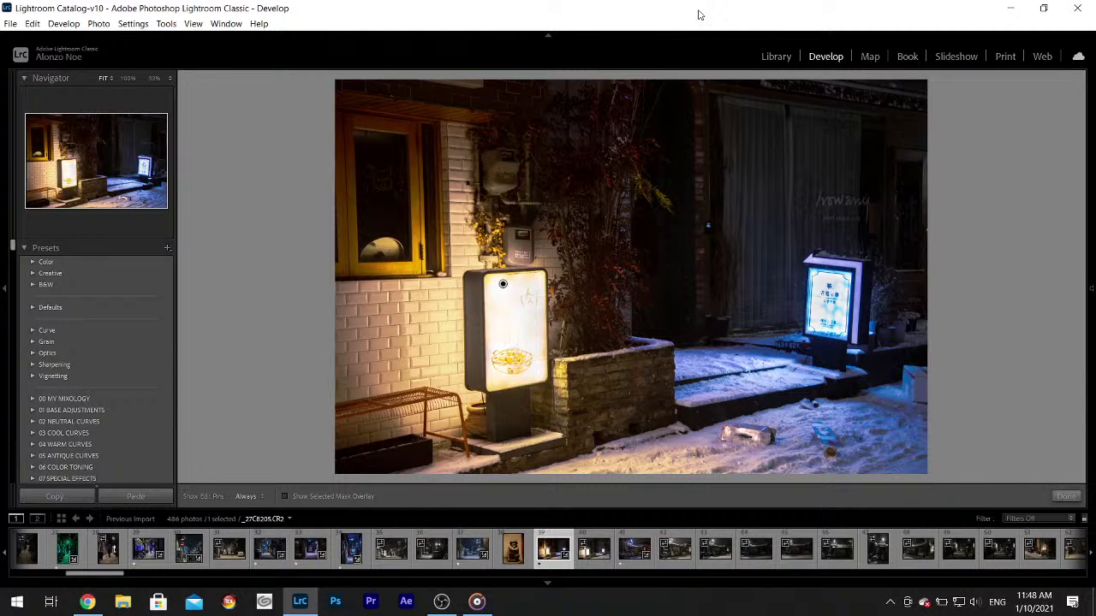
left_click(476, 602)
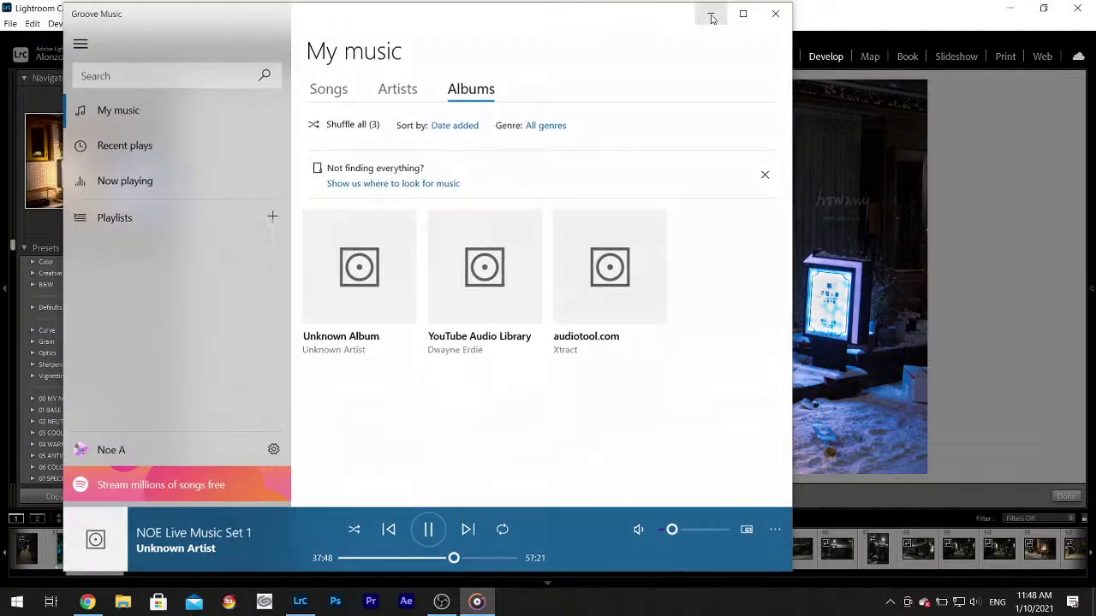
left_click(710, 12)
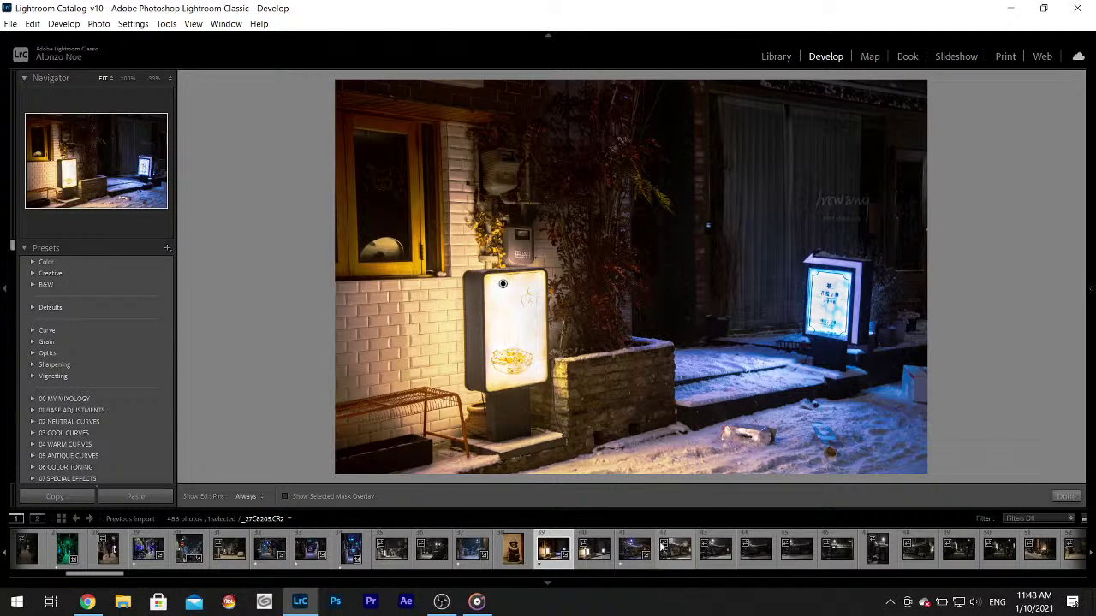
- Leave the adjustment brush on _27C8207.CR2 and set its Texture to +10 and Clarity to +10
left_click(631, 552)
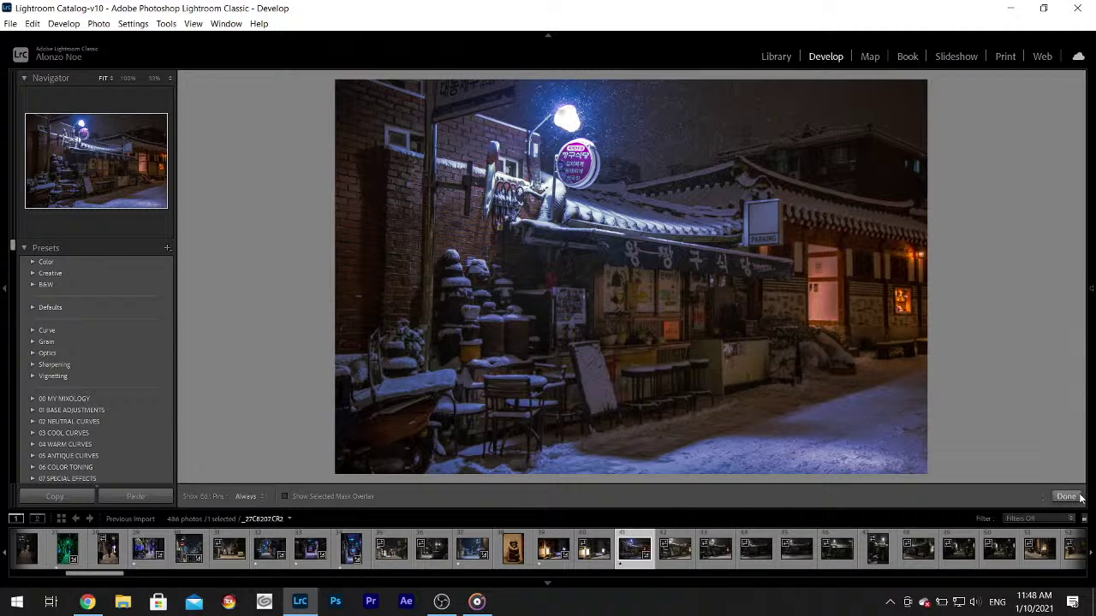
left_click(1067, 497)
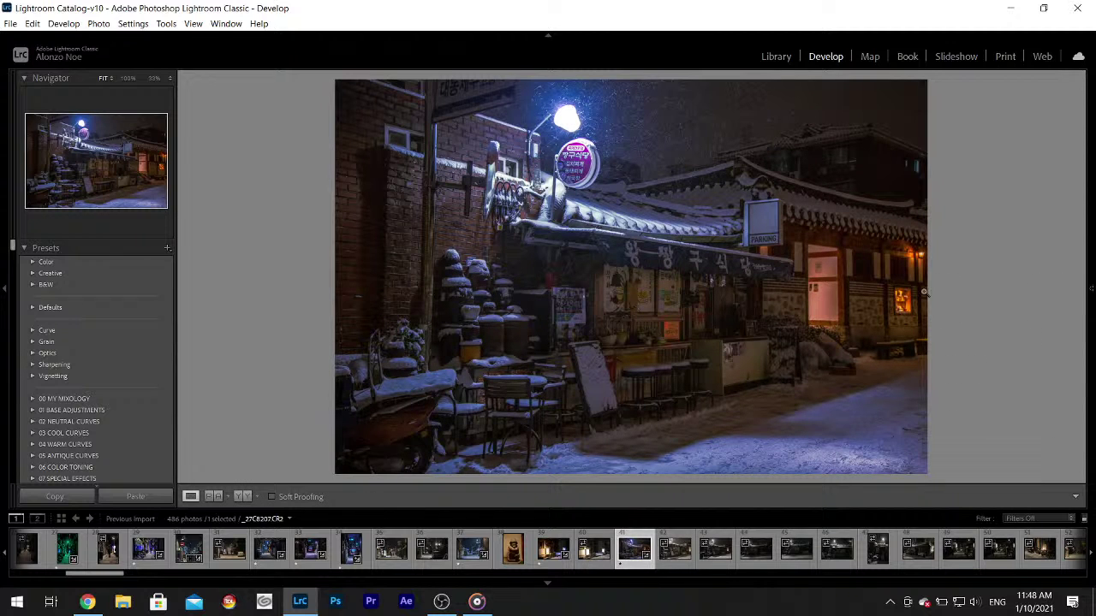
mouse_move(1093, 289)
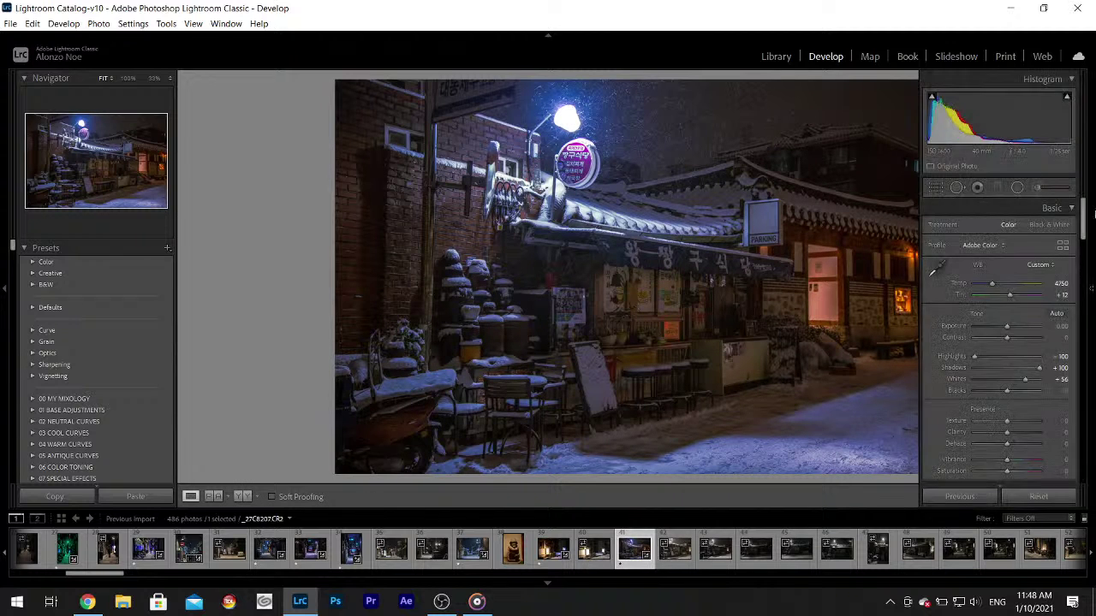
left_click(1011, 423)
left_click(1011, 434)
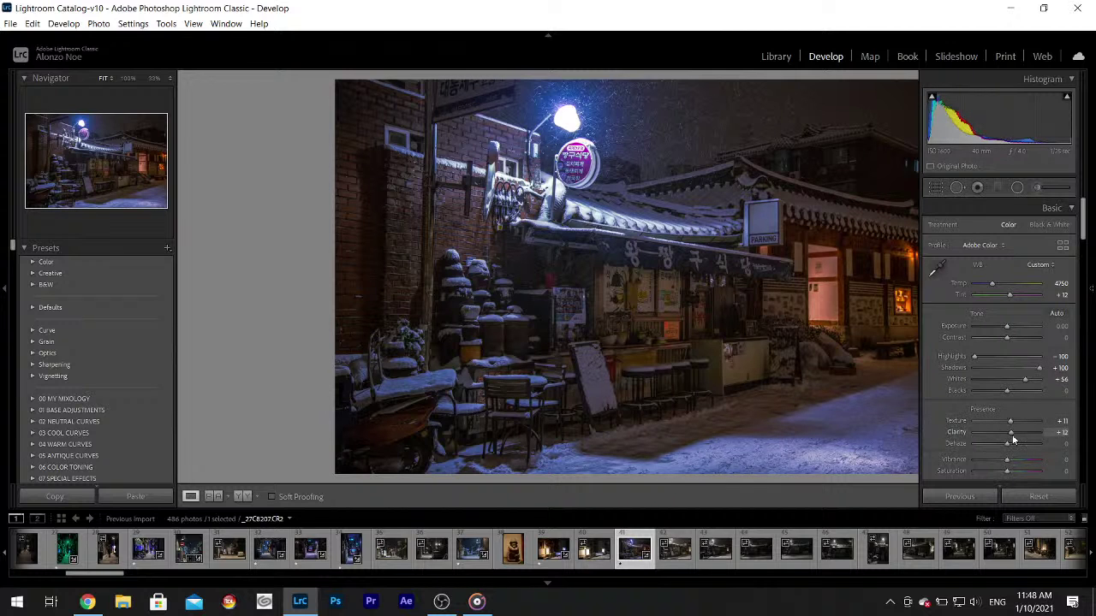
scroll(1011, 435, "up", 2)
left_click(1060, 419)
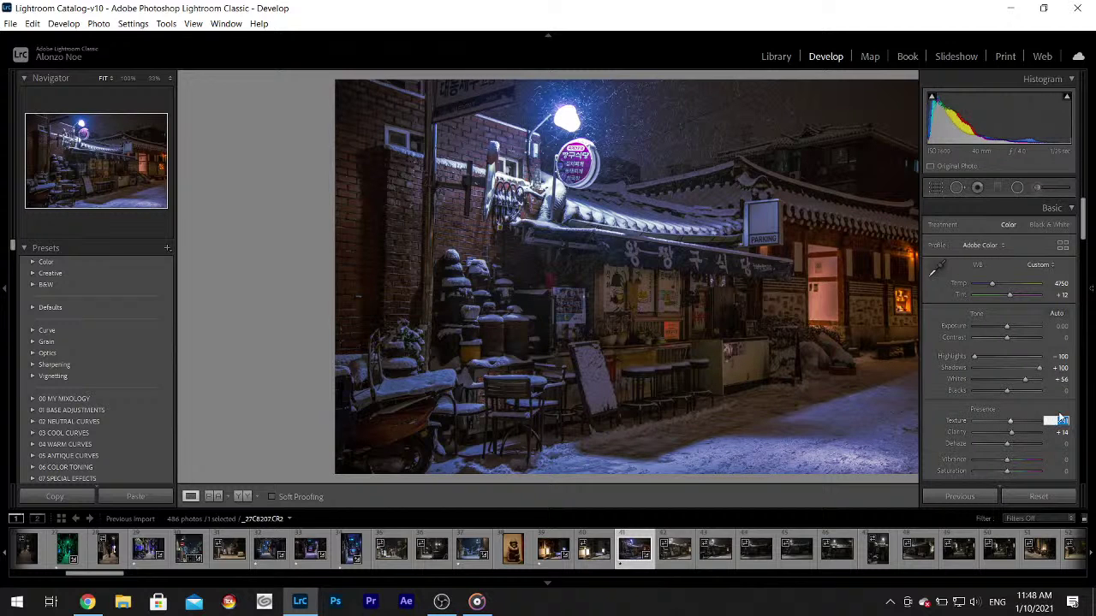
type("0")
key("Tab")
type("1")
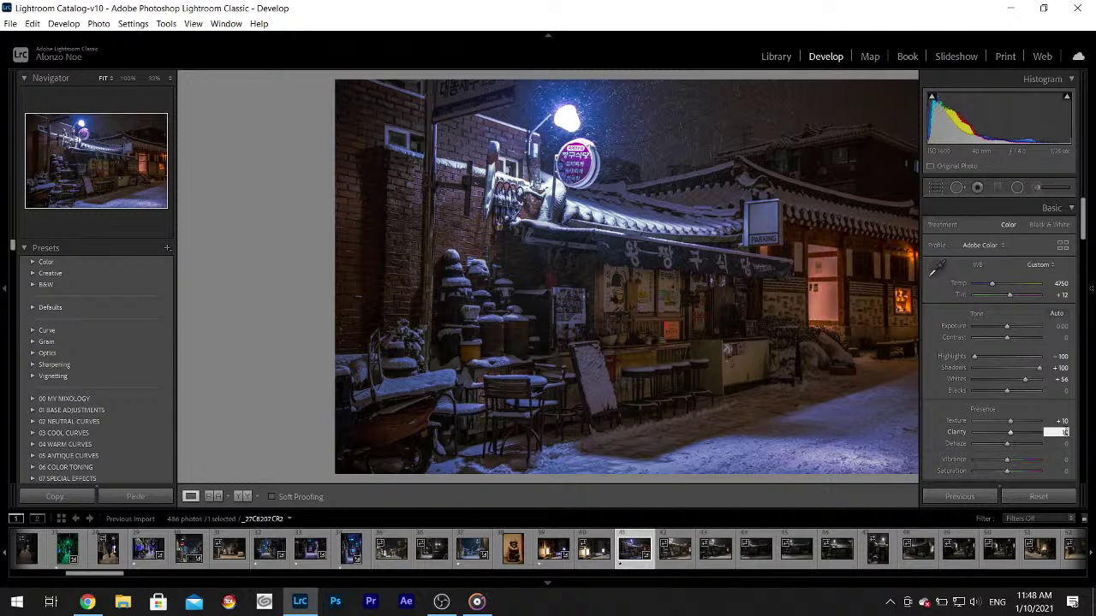
type("0")
key("Return")
key("F8")
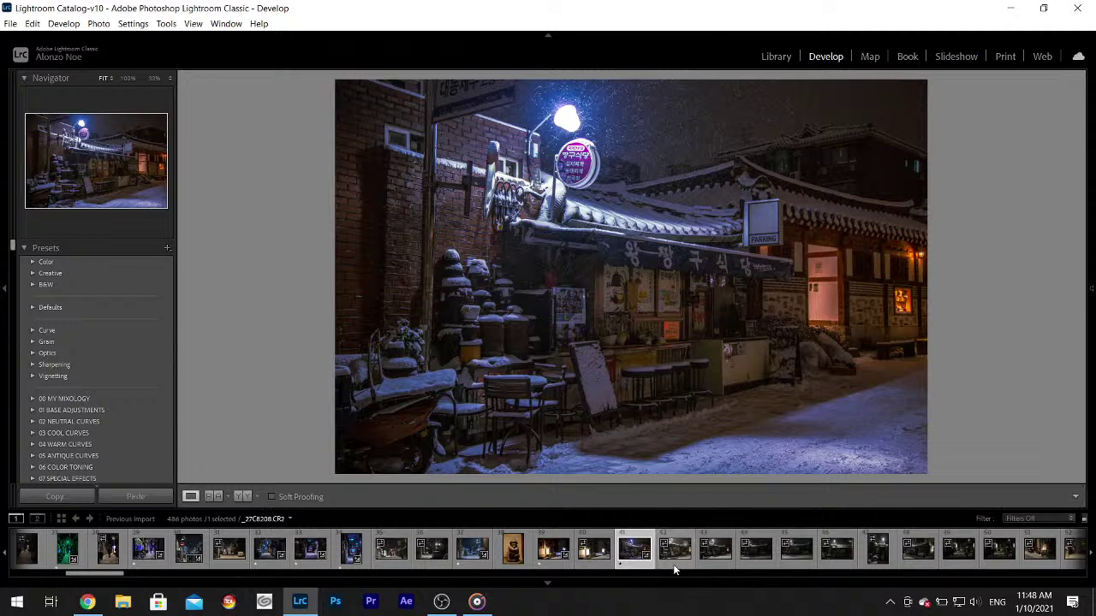
- Open _27C8210.CR2 and set Highlights to -100, Shadows to +100 and Whites to +72
left_click(675, 560)
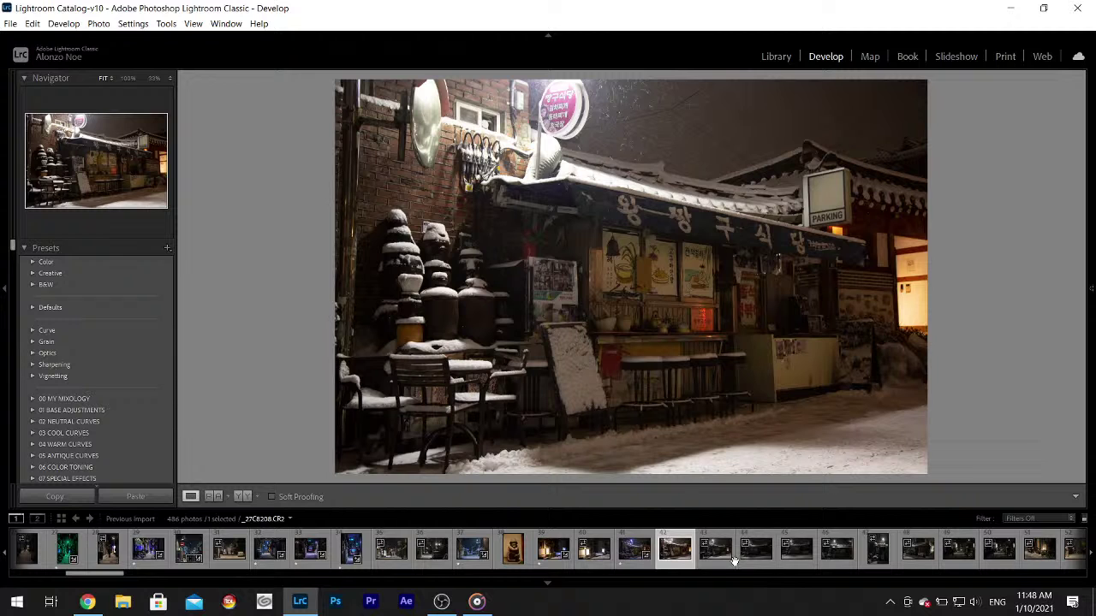
left_click(728, 560)
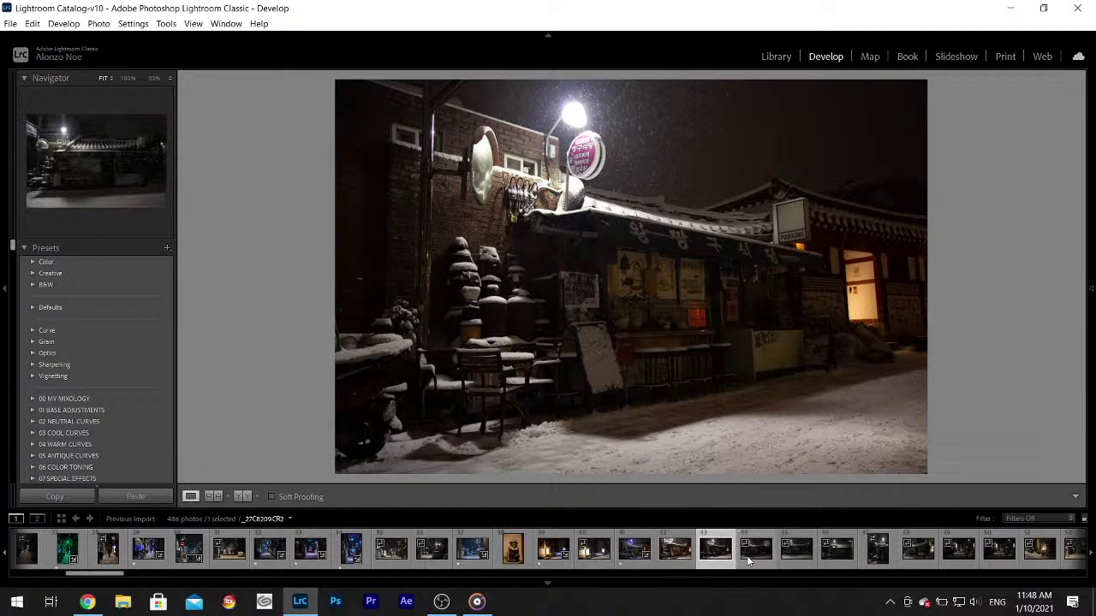
left_click(764, 555)
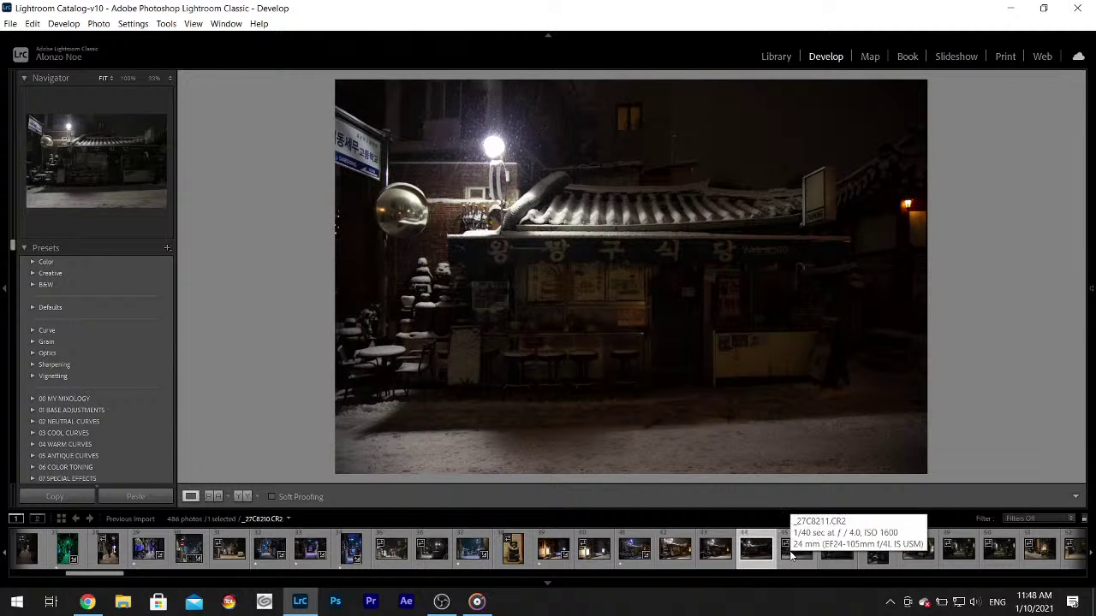
mouse_move(1091, 297)
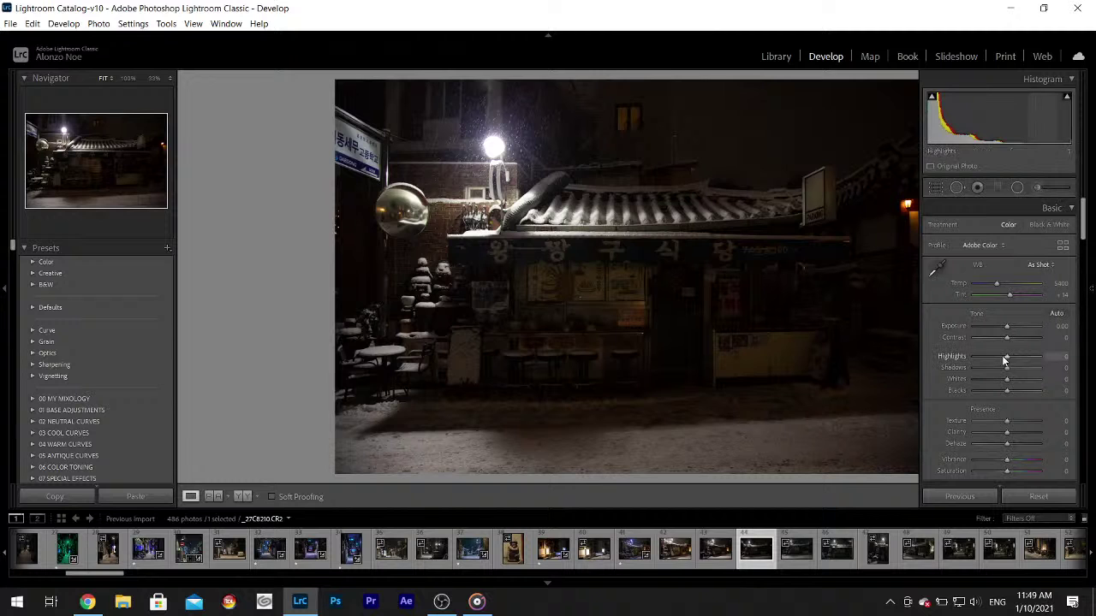
left_click_drag(1002, 360, 1075, 381)
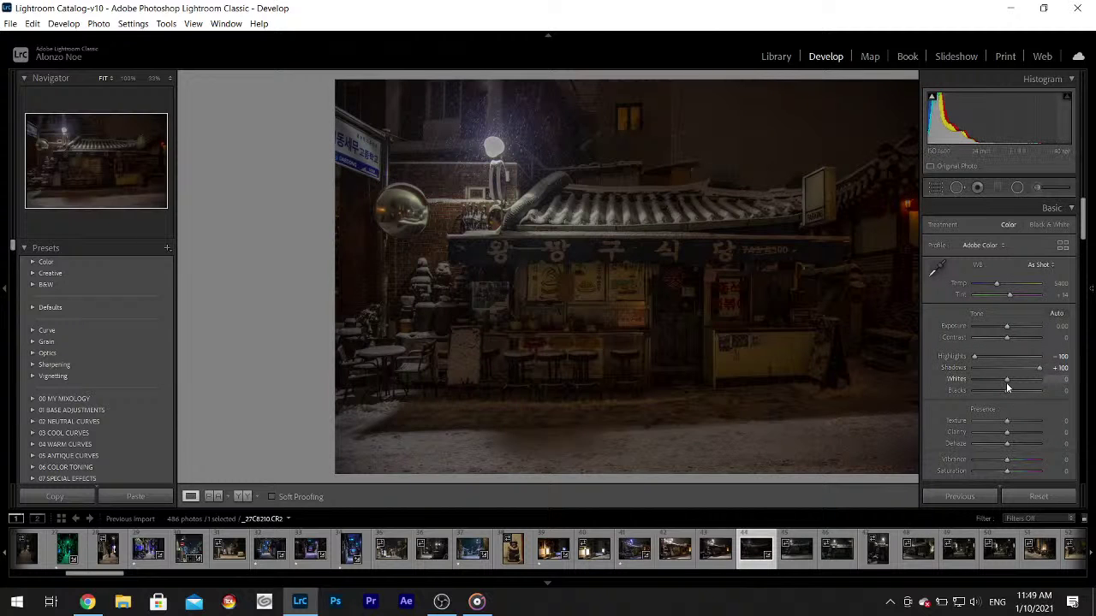
left_click_drag(1005, 382, 1030, 384)
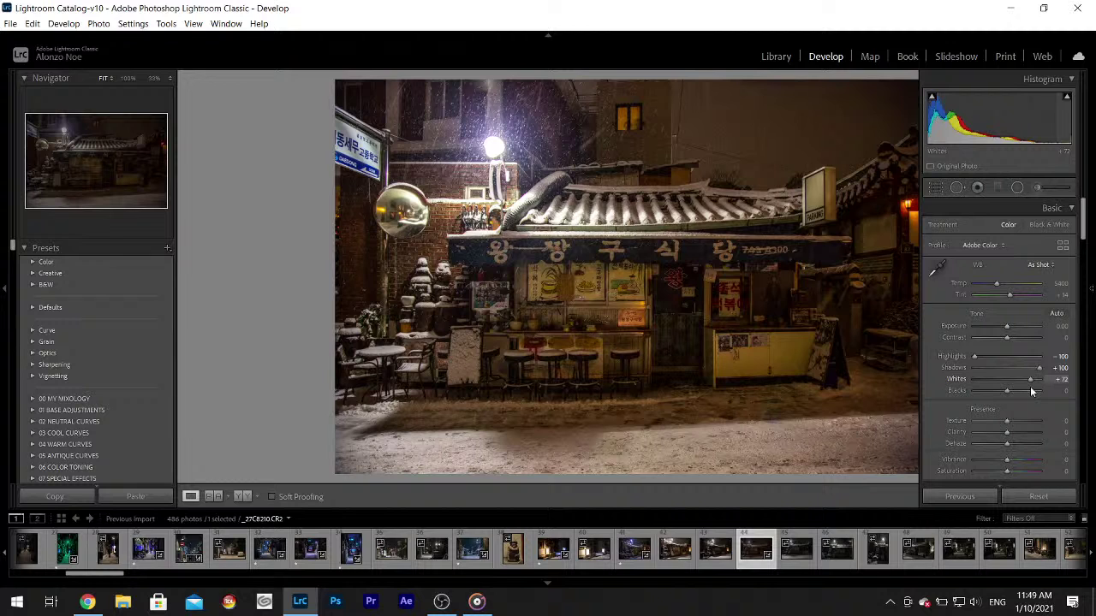
- Try neutral white balance samples from the snowy road and the yellow counter front
left_click(937, 268)
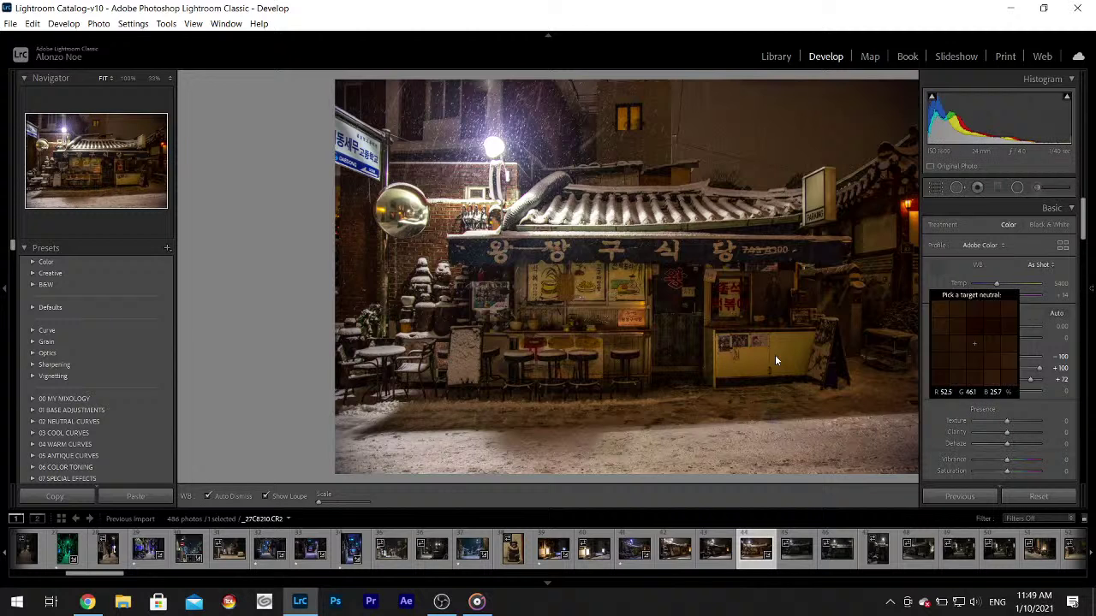
left_click(691, 436)
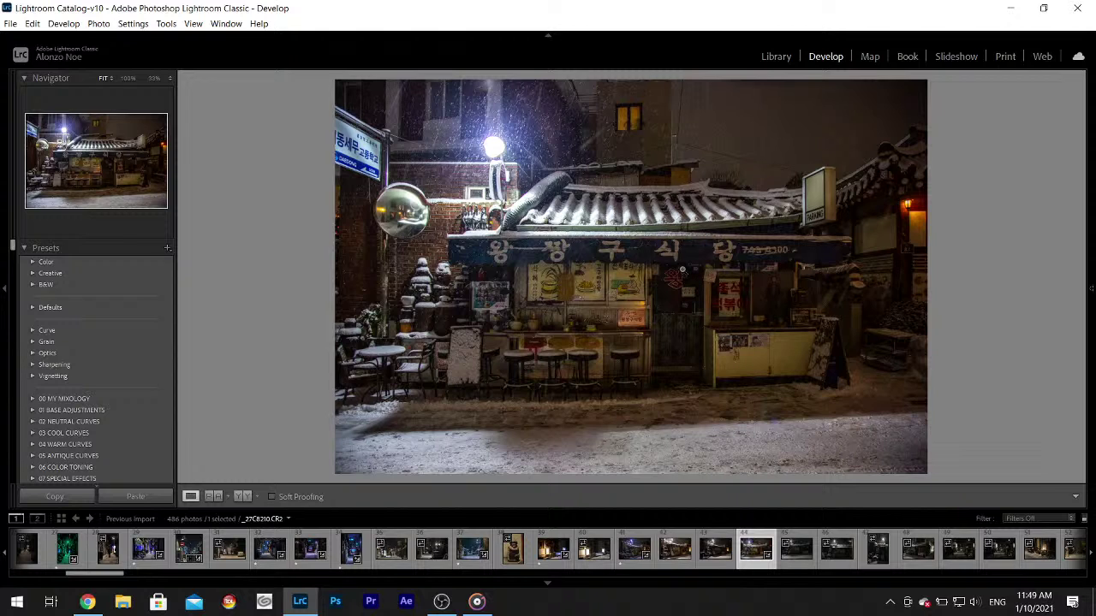
mouse_move(1091, 253)
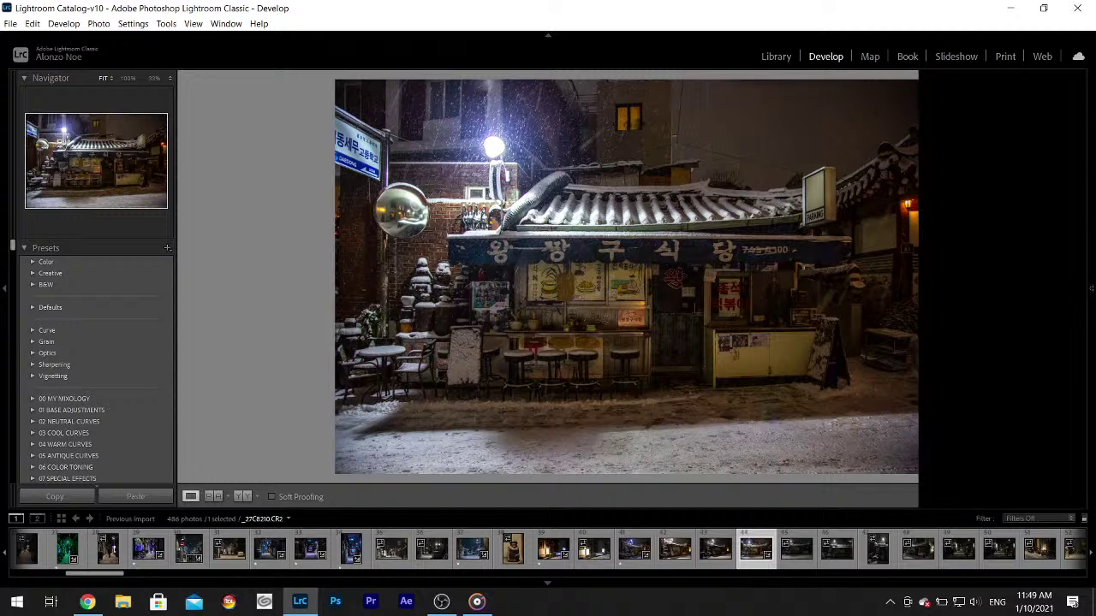
left_click(937, 270)
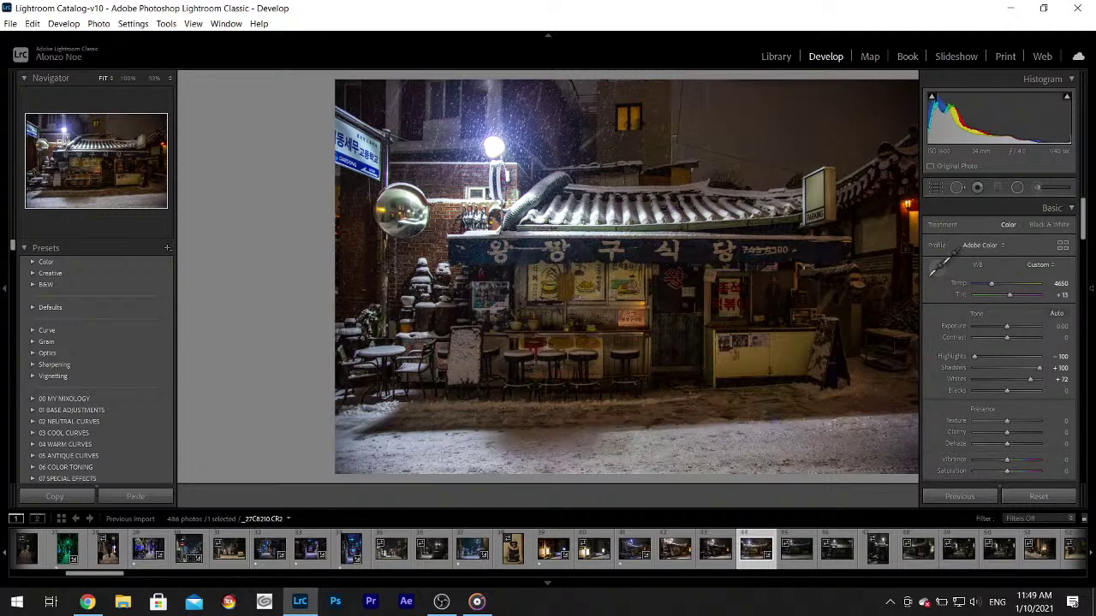
left_click(780, 365)
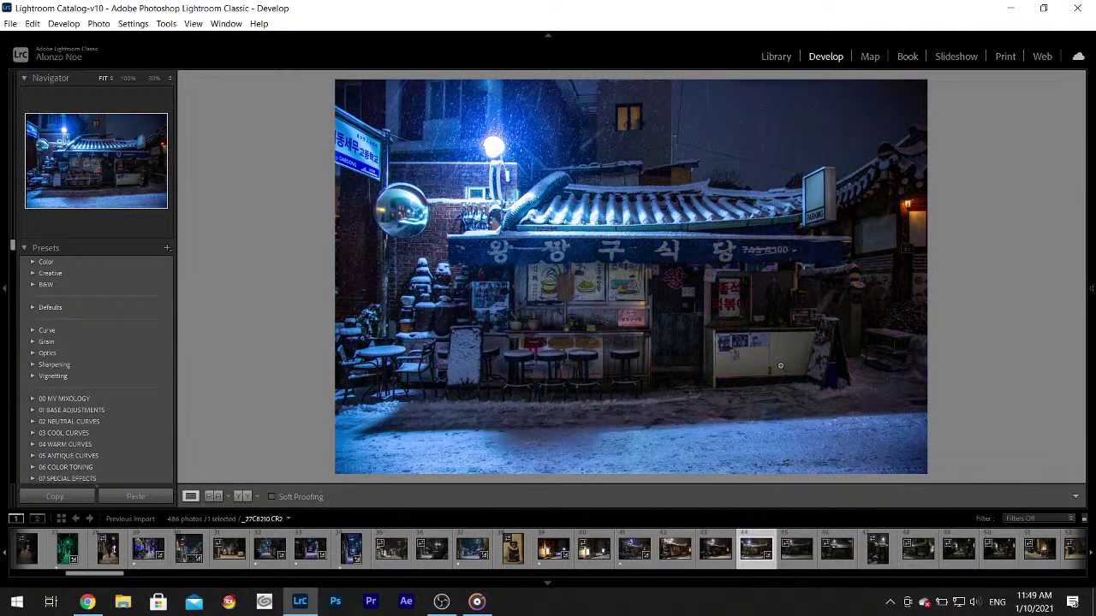
- Sample the white balance from the snowy road near the counter and cool Temp to about 3667
mouse_move(1091, 257)
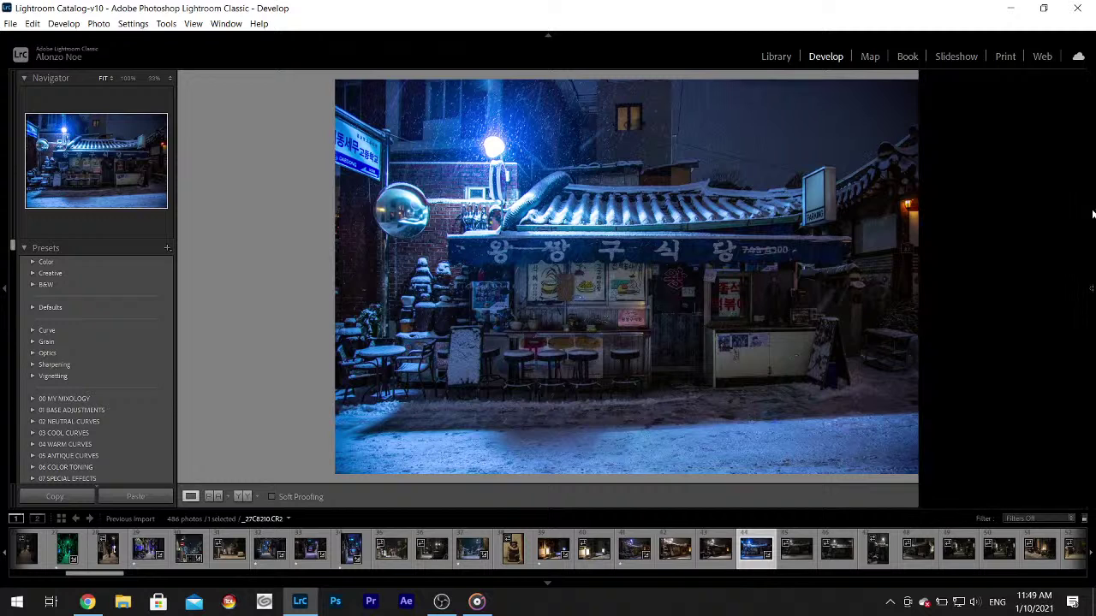
left_click(938, 268)
left_click(783, 424)
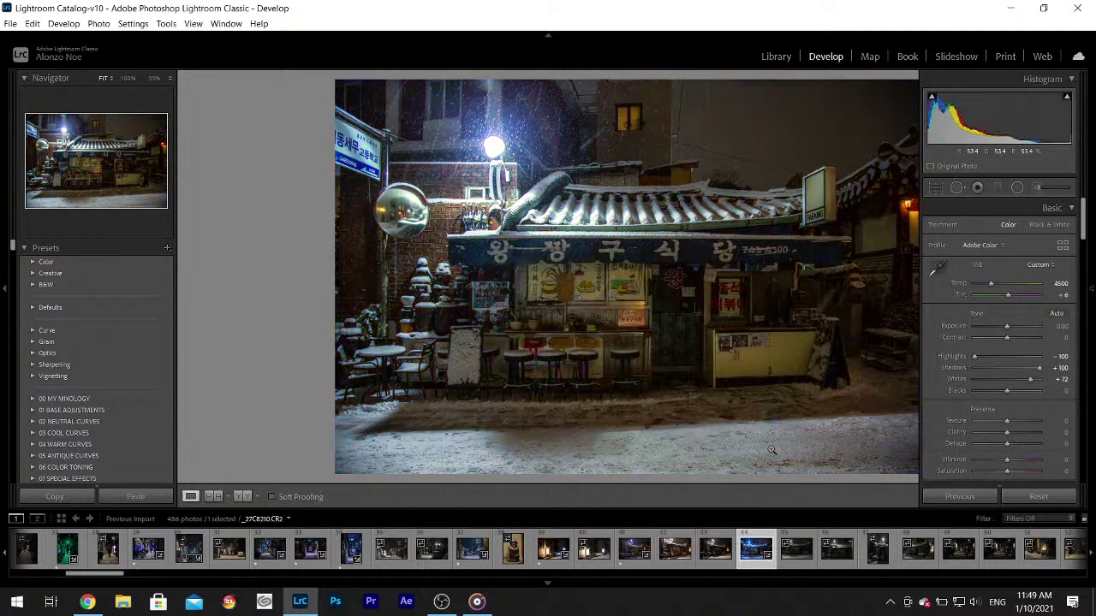
mouse_move(1091, 291)
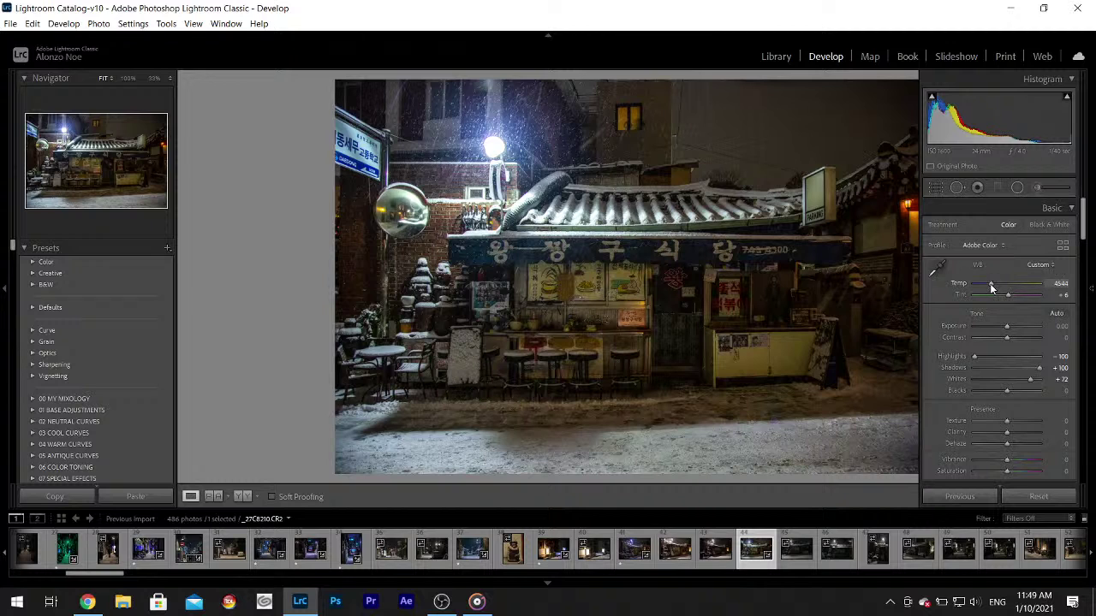
left_click_drag(991, 288, 986, 288)
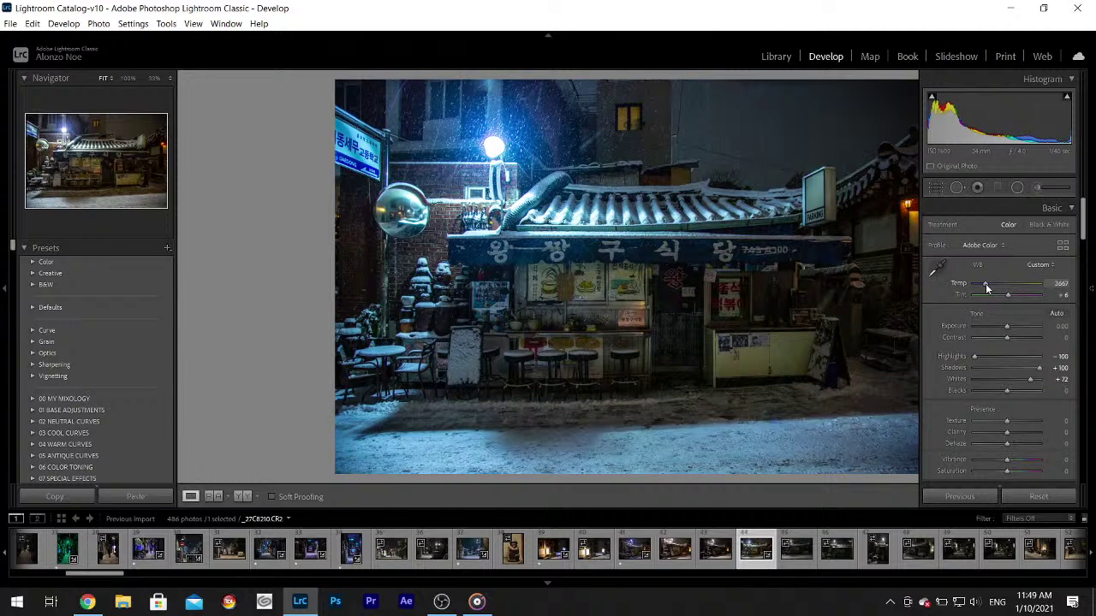
- Shift the Aqua hue towards blue, slightly beyond +55, in the snowy restaurant photo
left_click_drag(1082, 221, 1092, 283)
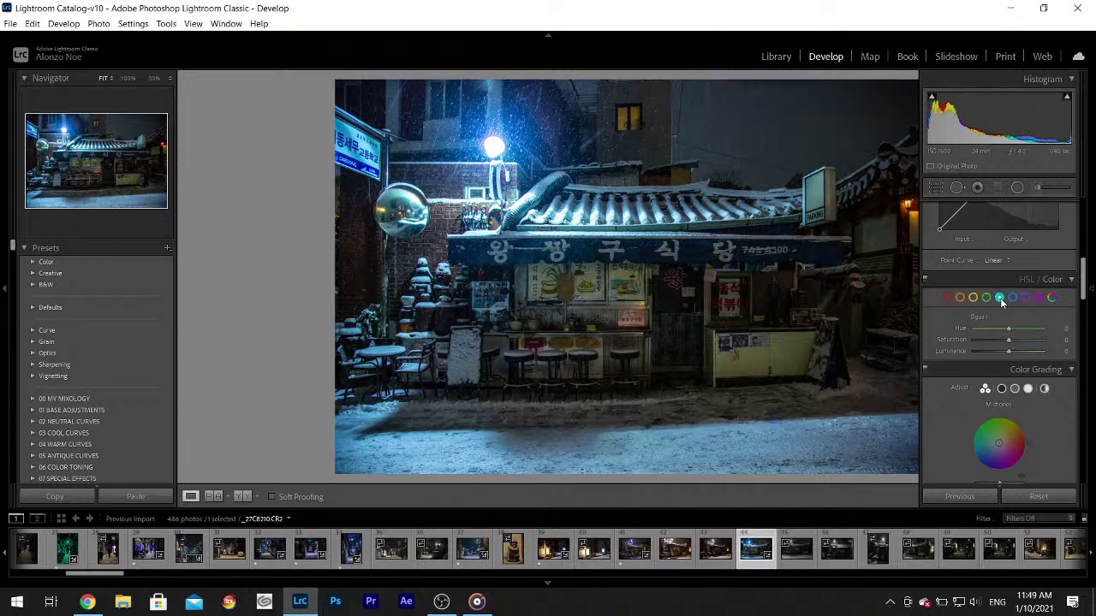
key("F8")
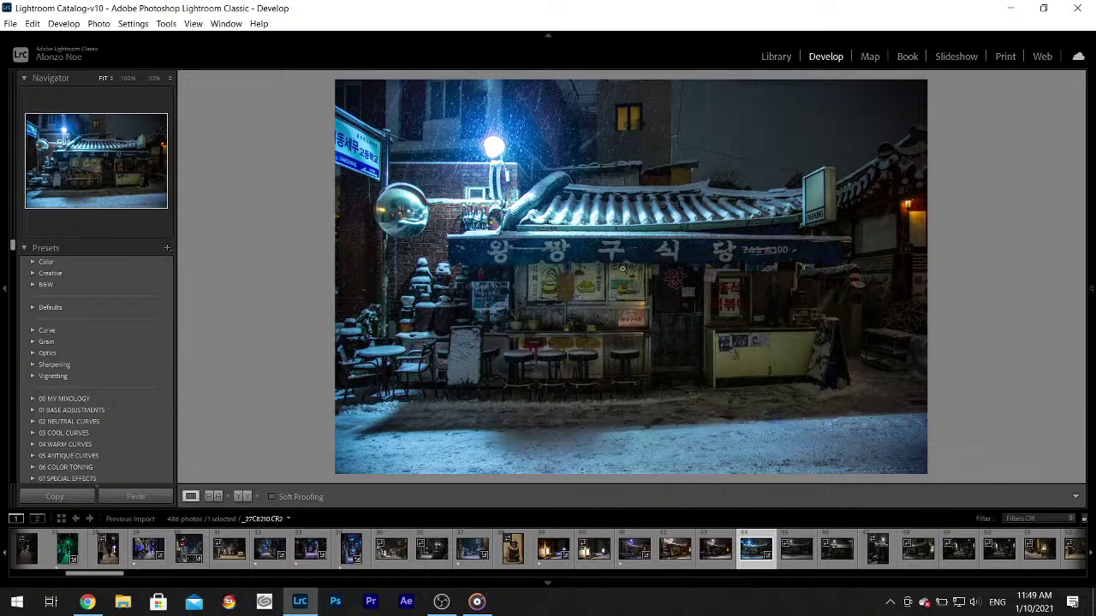
mouse_move(1091, 349)
left_click_drag(1007, 330, 1022, 339)
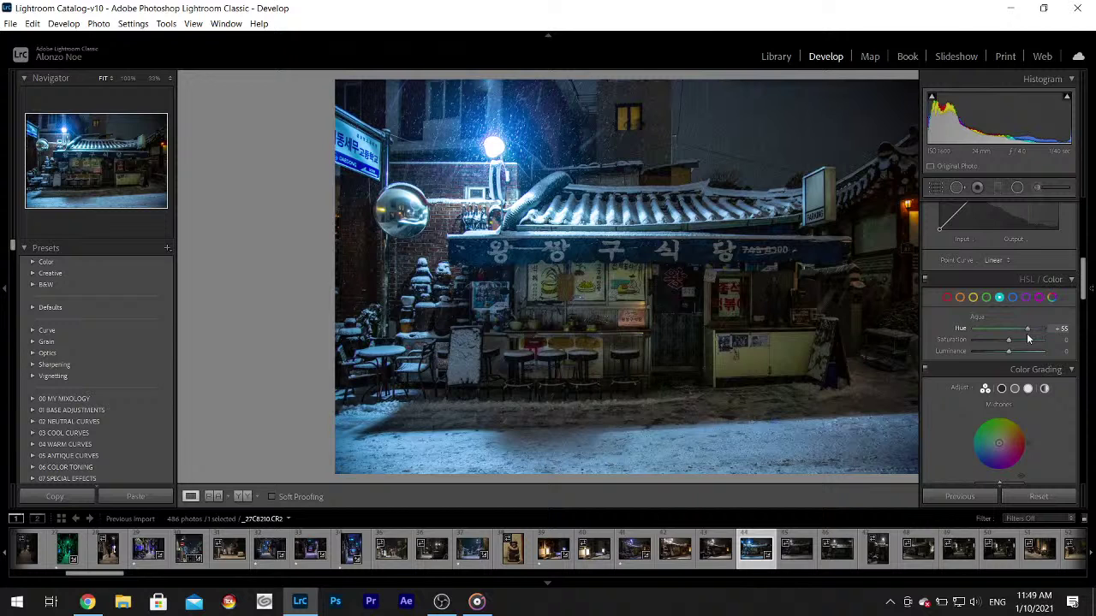
left_click_drag(1027, 338, 1032, 339)
- Tint the midtones slightly blue with Color Grading
mouse_move(1083, 311)
scroll(1086, 274, "up", 5)
scroll(1085, 274, "down", 8)
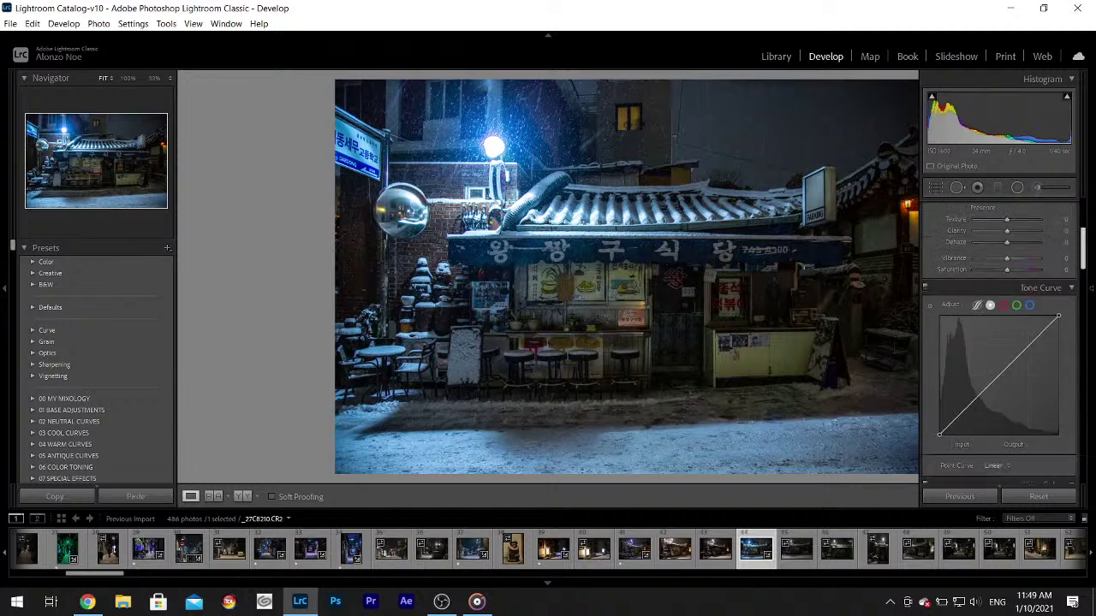
left_click_drag(998, 307, 993, 315)
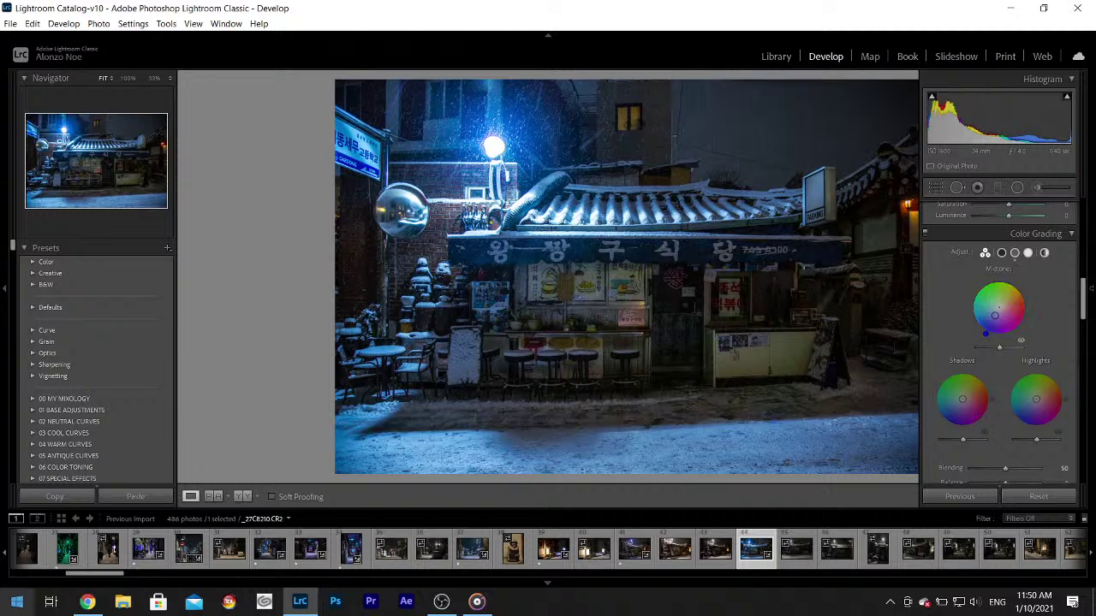
- Search the computer for kakao and launch KakaoTalk
left_click(16, 602)
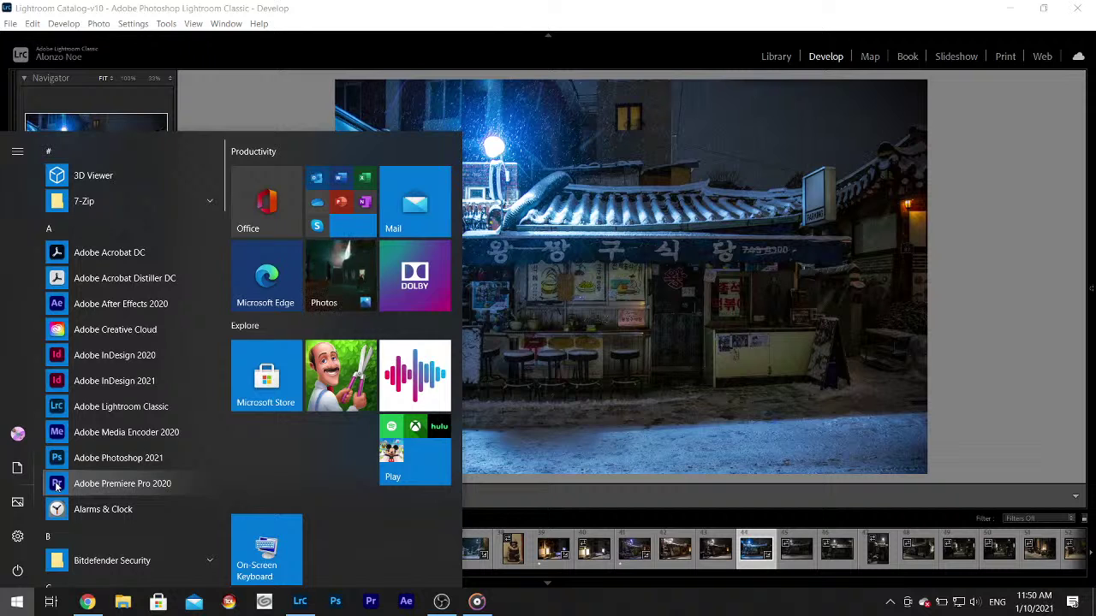
type("kakao")
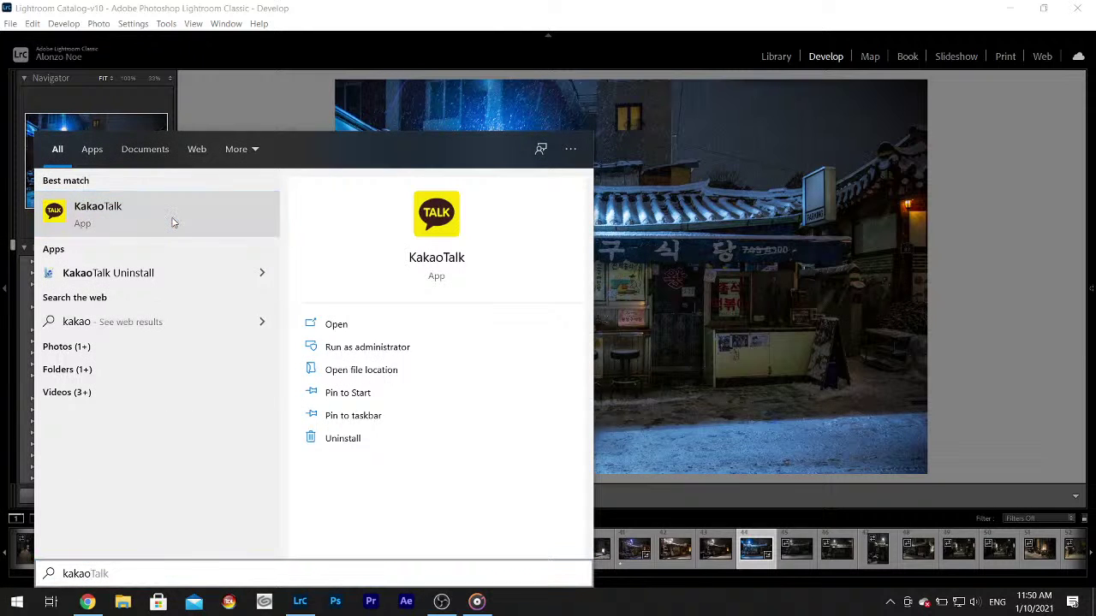
key("Return")
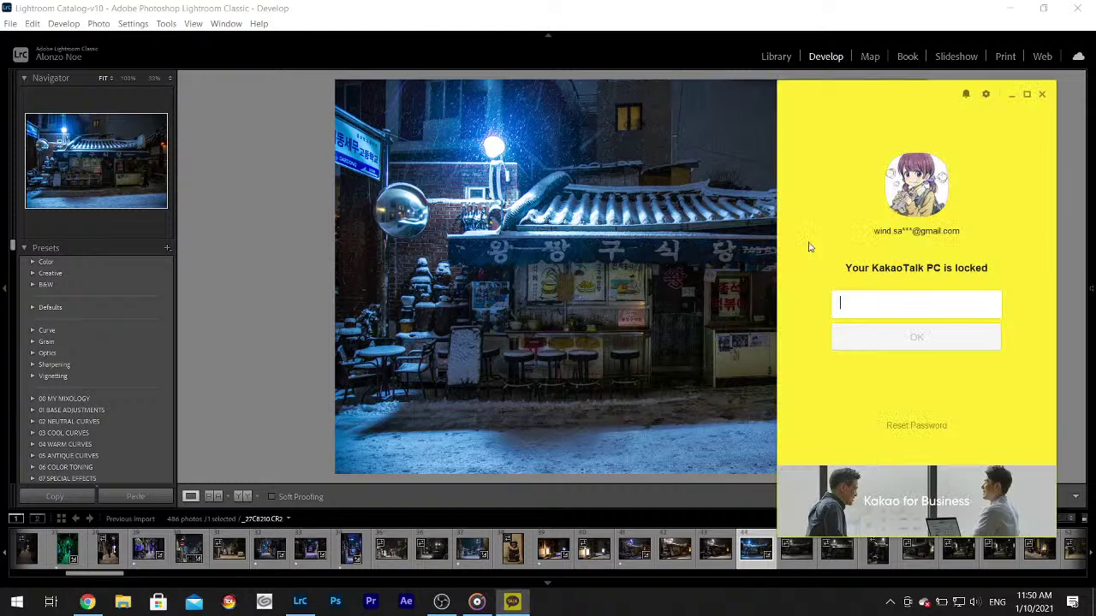
- Unlock KakaoTalk with the account password and send the message "livestreaming" to the second contact under Favorites
type("*******")
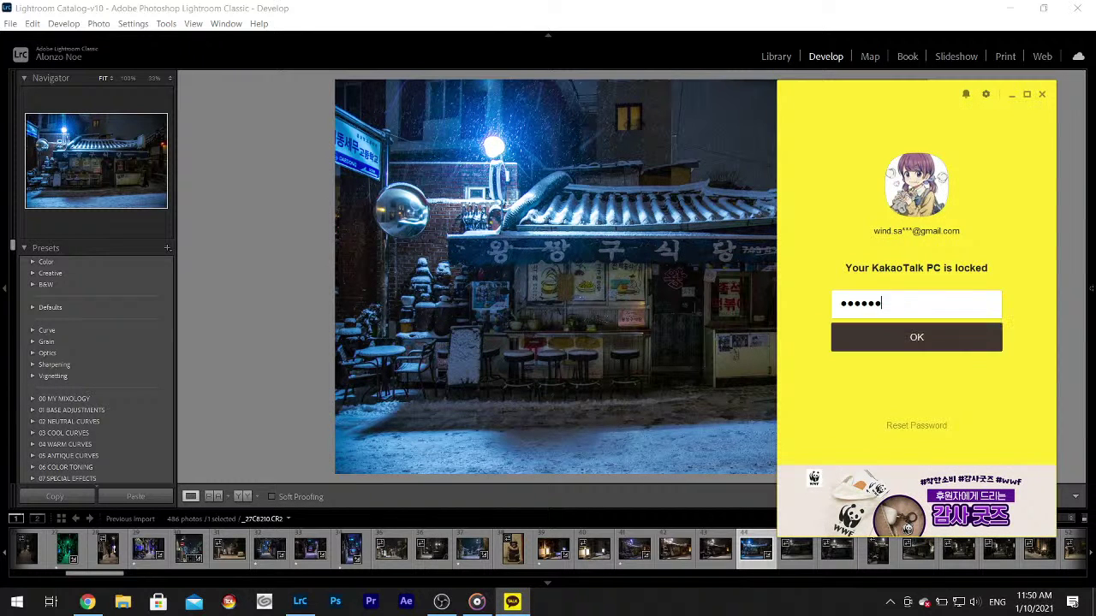
key("Return")
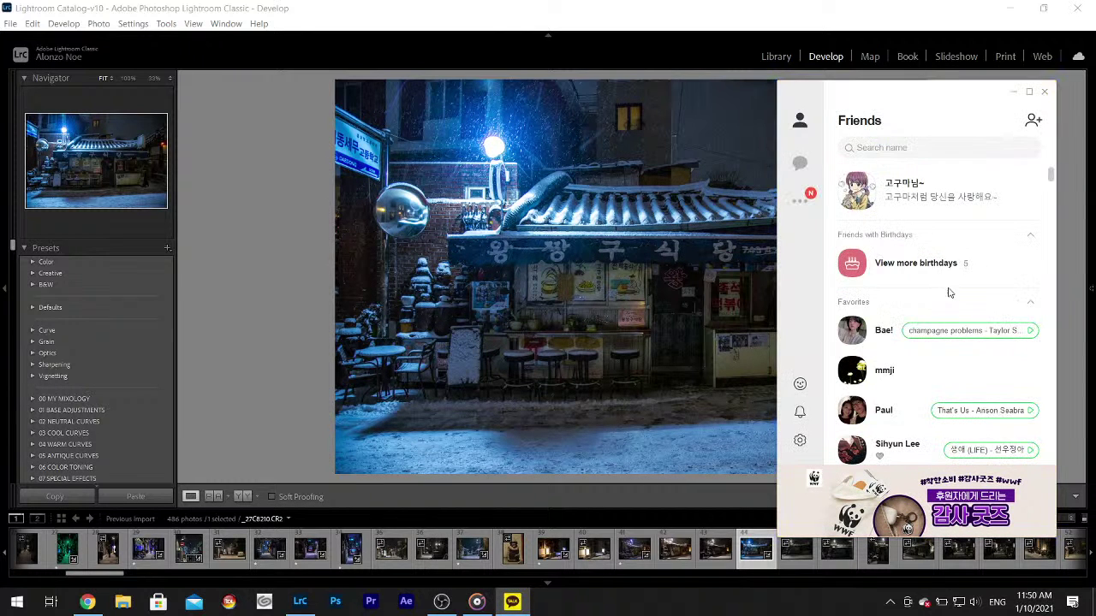
double_click(852, 387)
type("live")
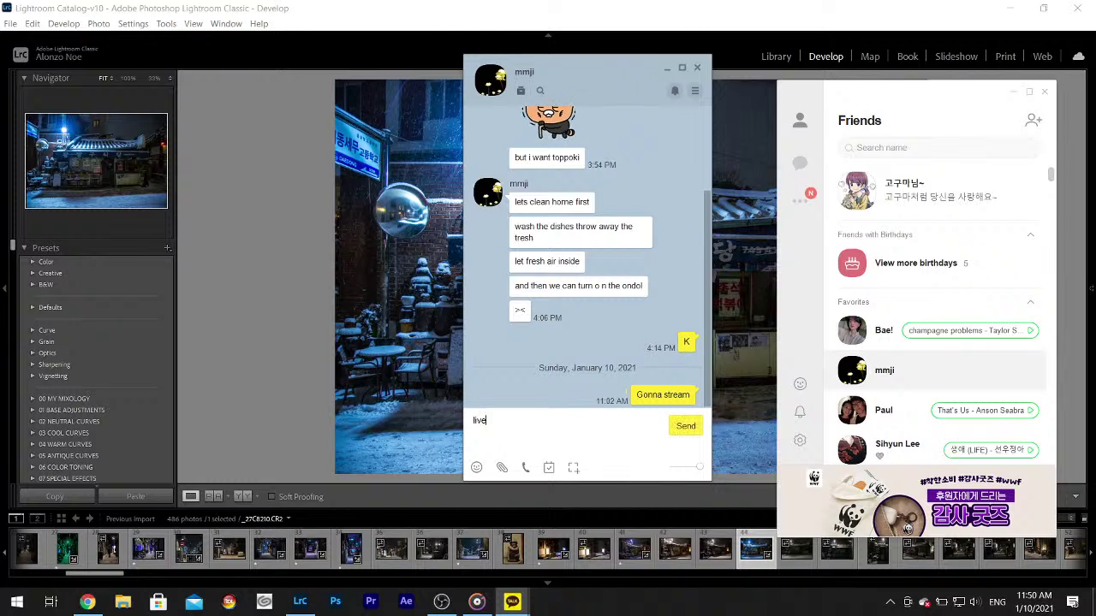
type("streaming")
key("Return")
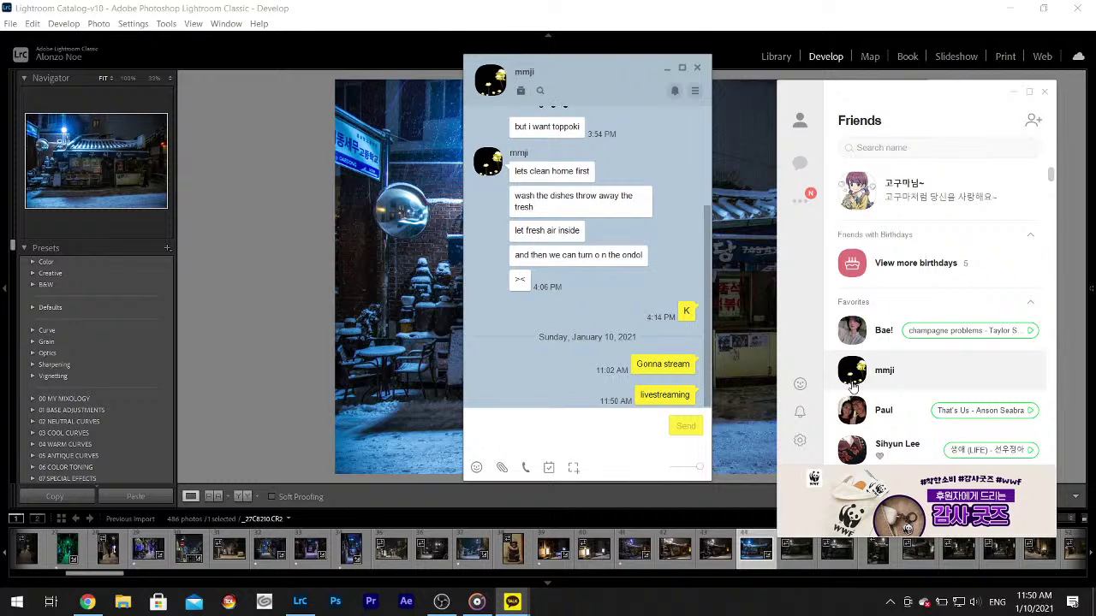
- Send the same contact "come down but dont make too much noise" and close both the chat and KakaoTalk
type("come down but dont make too")
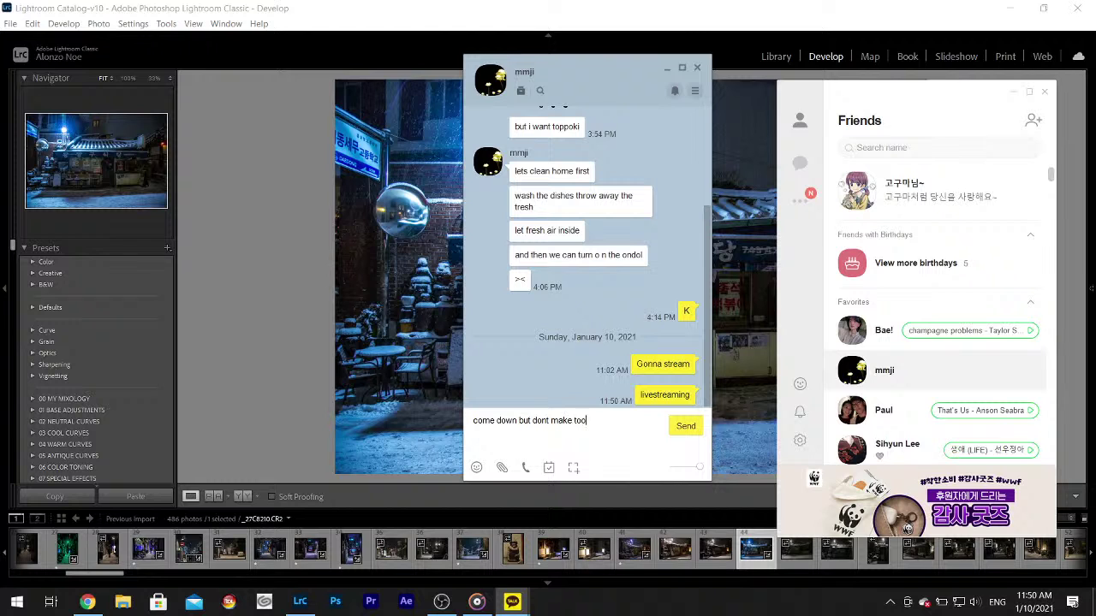
type(" much noise")
key("Return")
key("Escape")
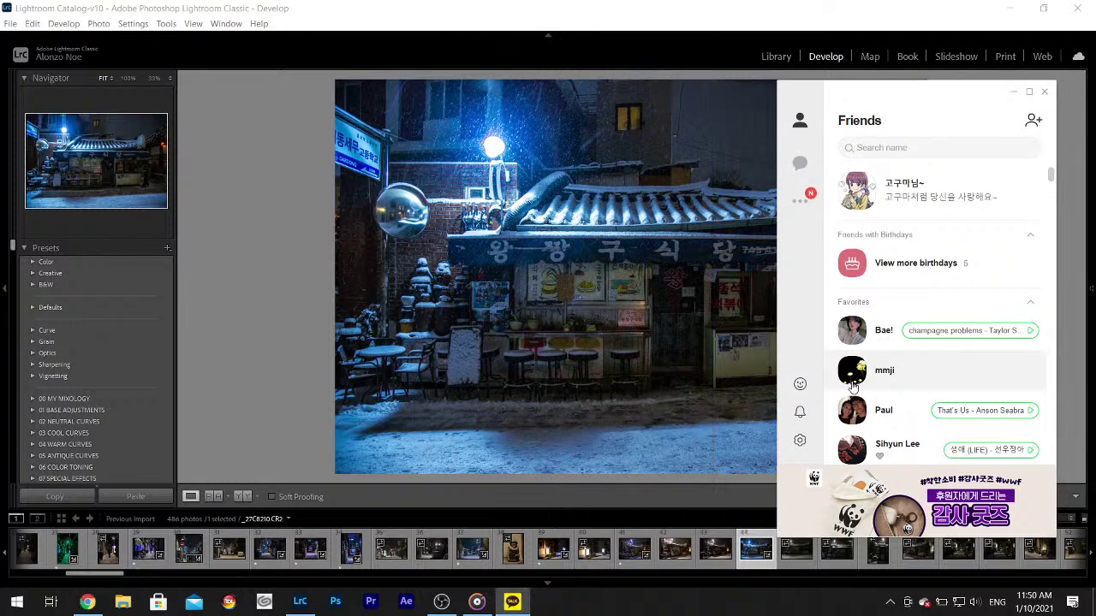
key("Escape")
- Return to Lightroom Classic and push the midtone colour grade slightly further towards blue
left_click(1091, 288)
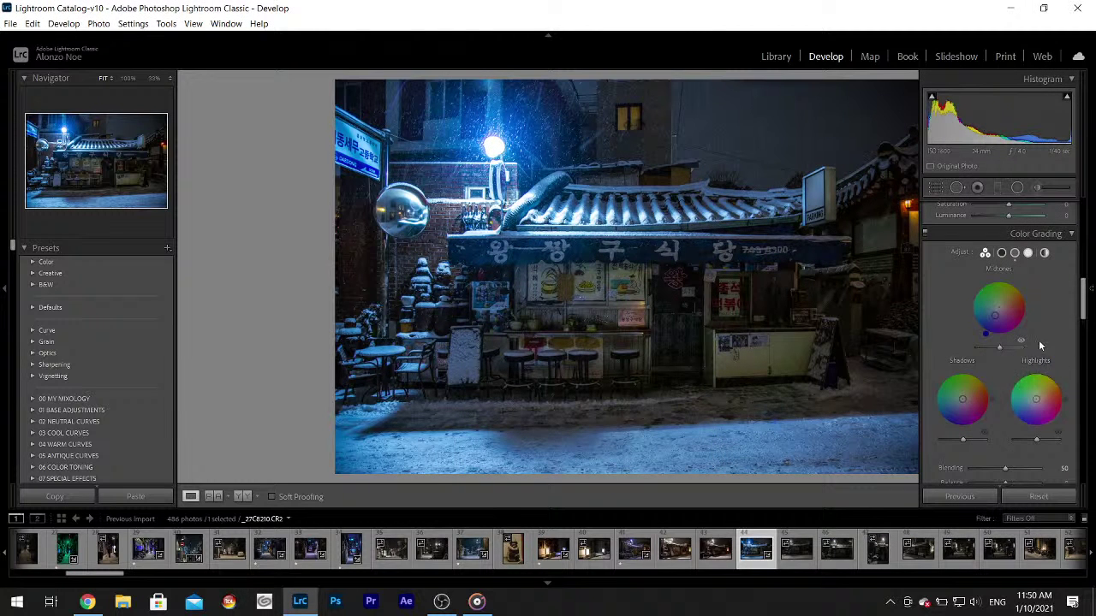
left_click_drag(993, 320, 992, 321)
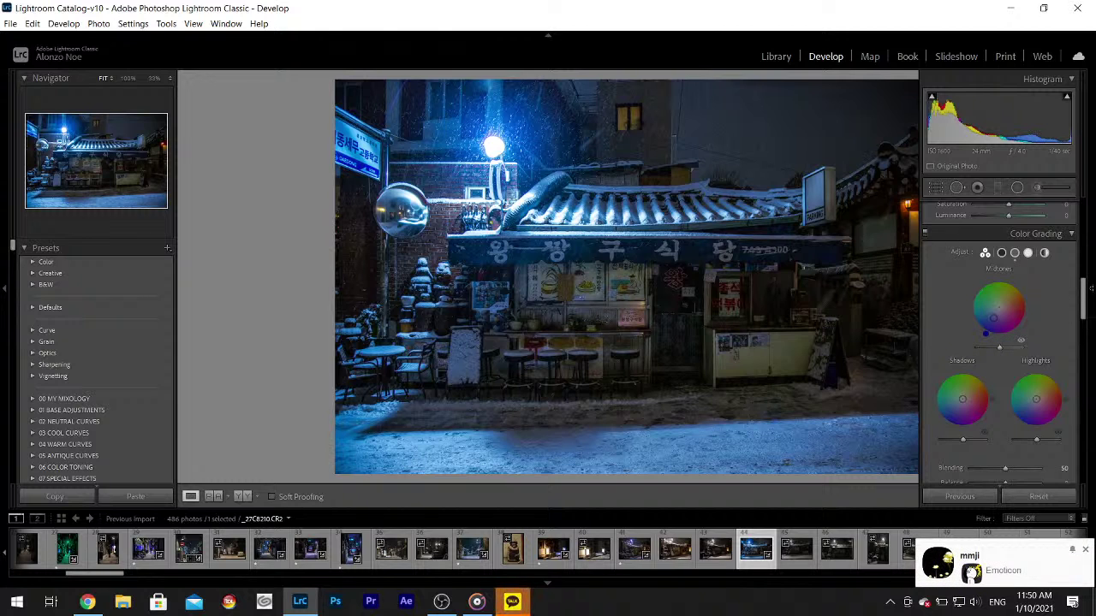
- Try a slightly warmer white balance with Temp at 3842 on the restaurant photo
left_click_drag(1083, 300, 1091, 211)
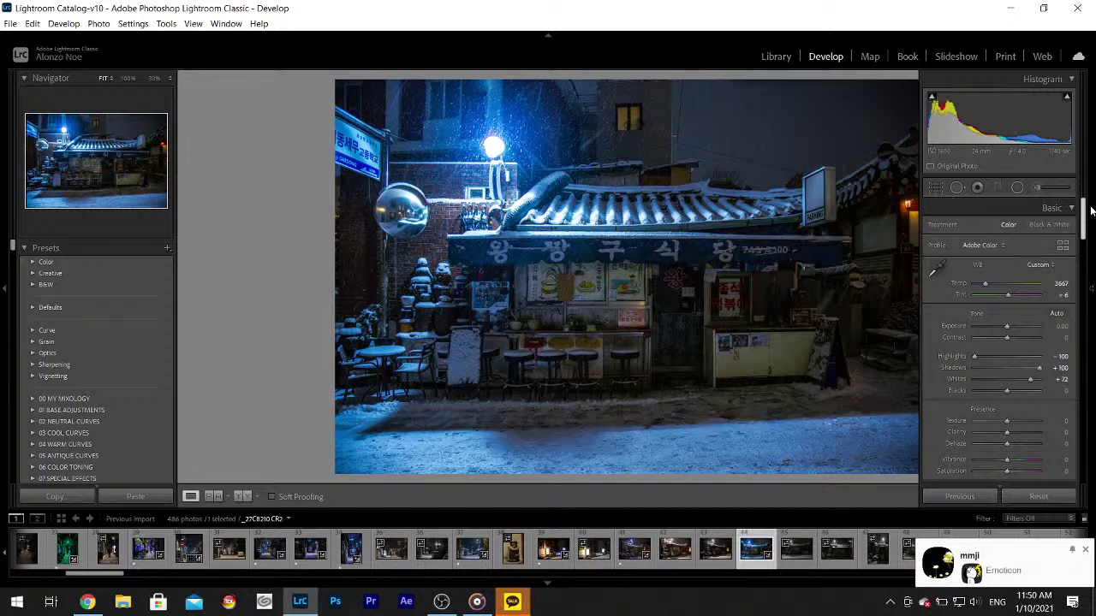
left_click_drag(985, 285, 988, 288)
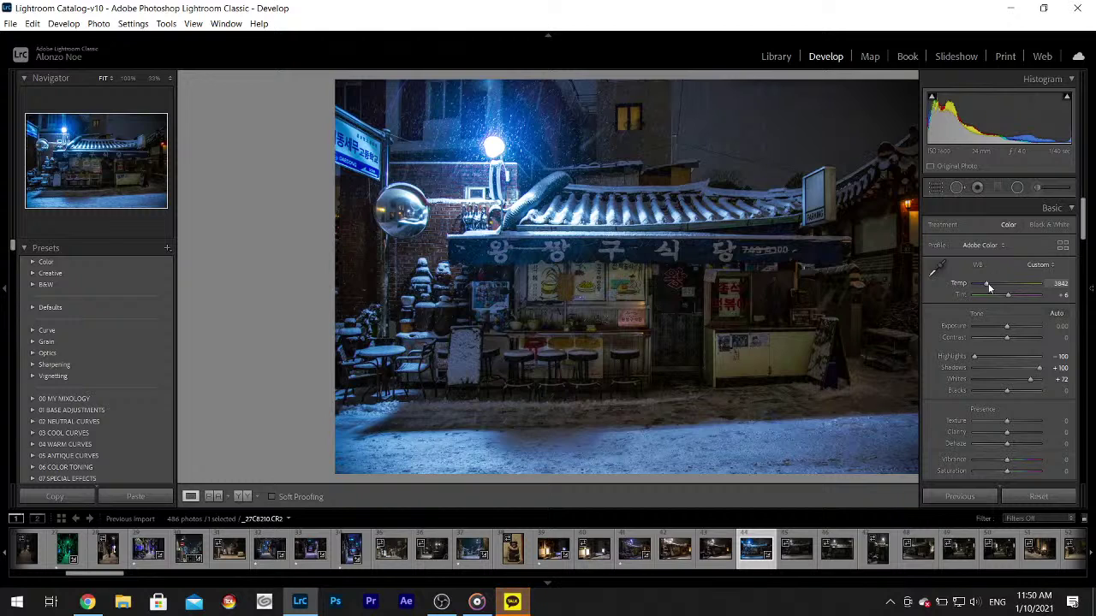
key("F8")
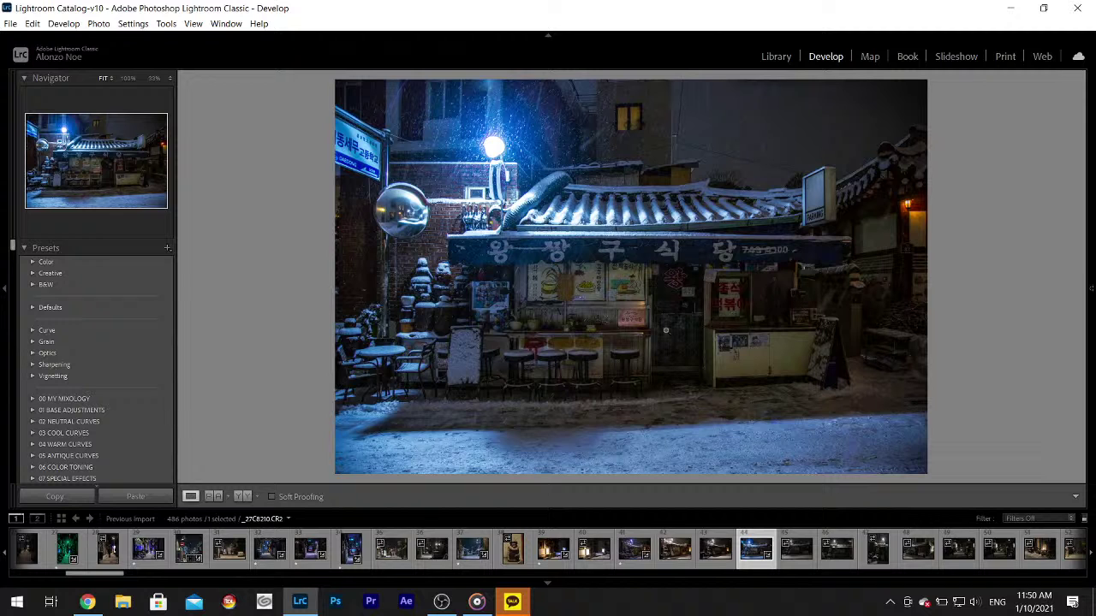
- Try a flatter look with Contrast at -100 and slightly lower Blacks
mouse_move(1091, 289)
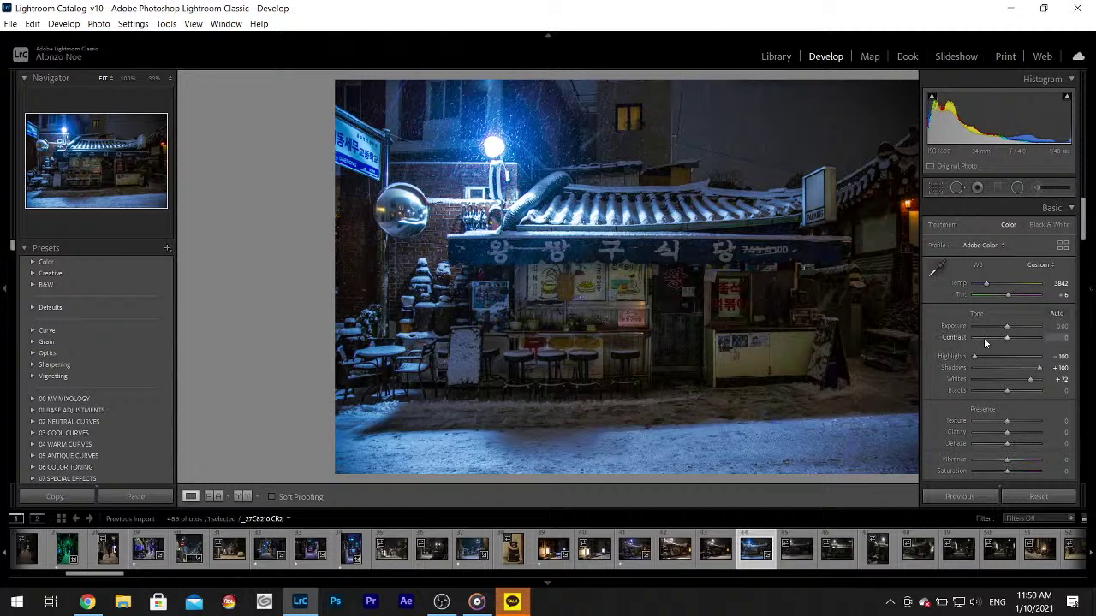
left_click_drag(984, 337, 956, 338)
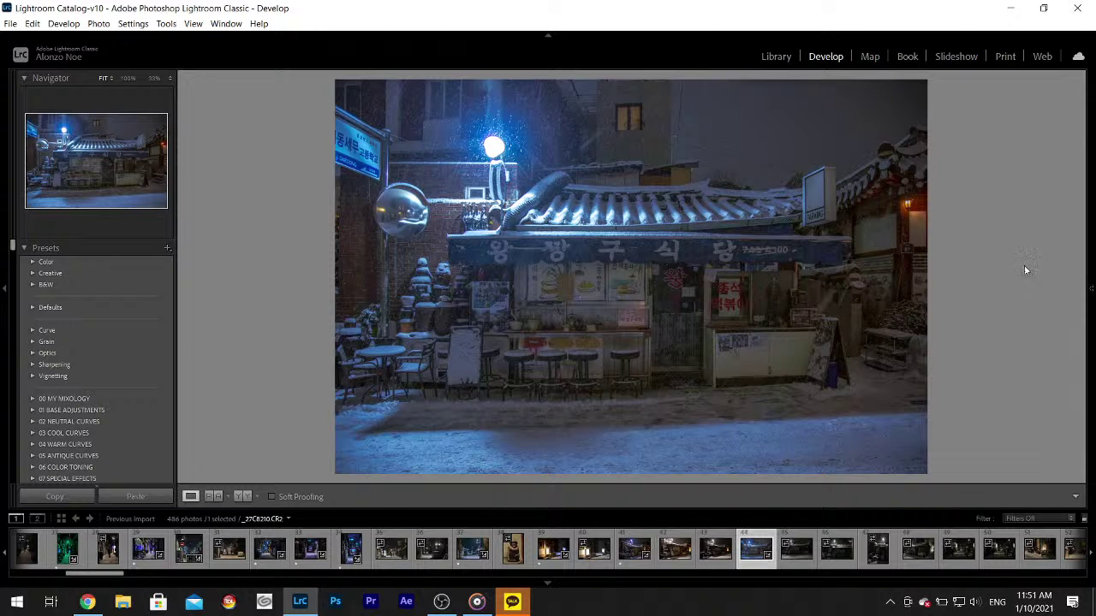
mouse_move(1093, 282)
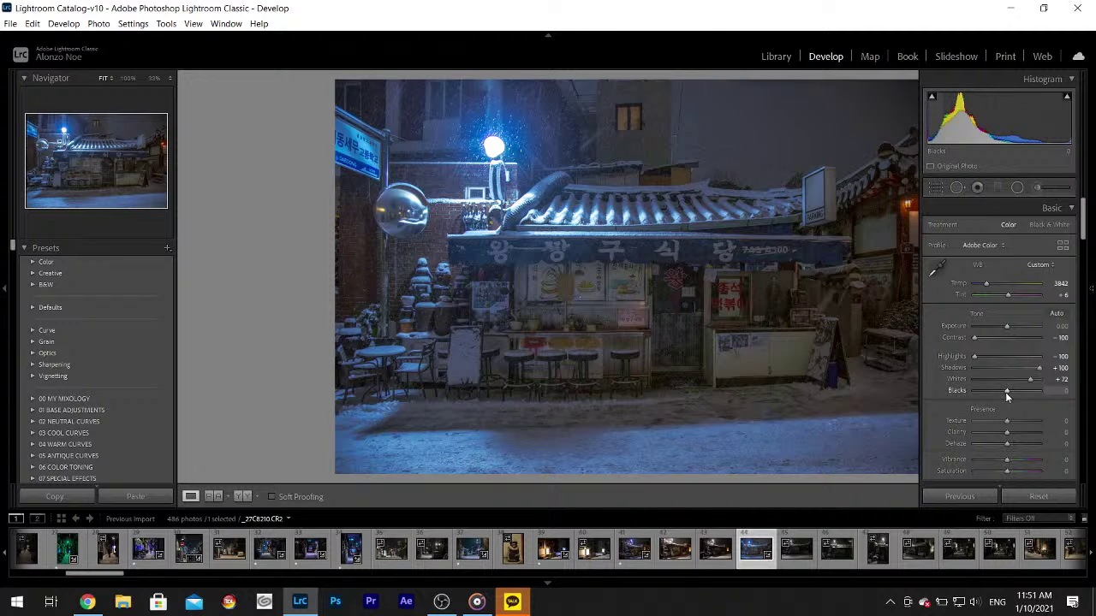
left_click_drag(1005, 392, 996, 391)
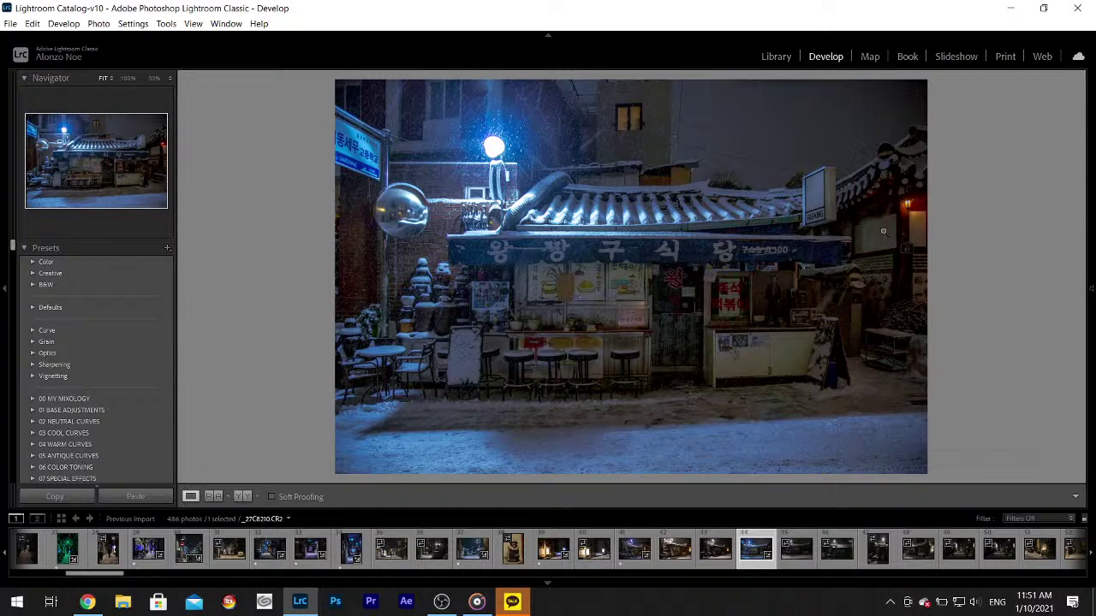
left_click_drag(866, 214, 796, 247)
- Undo the last Blacks, Contrast and Temp changes on the restaurant photo
key("ctrl+z")
key("ctrl+z")
key("ctrl+z")
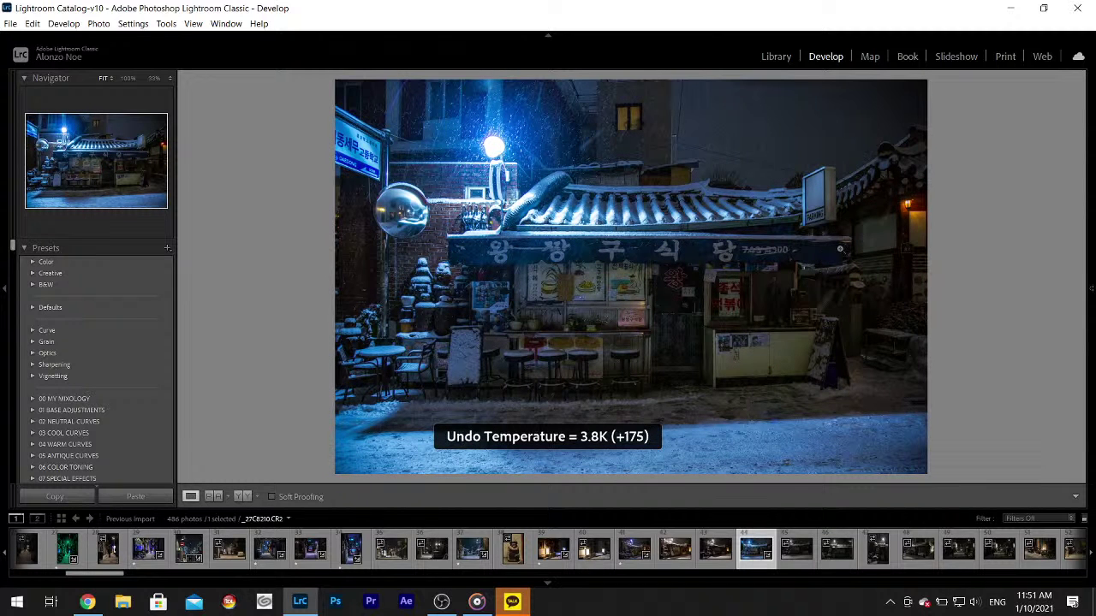
key("F8")
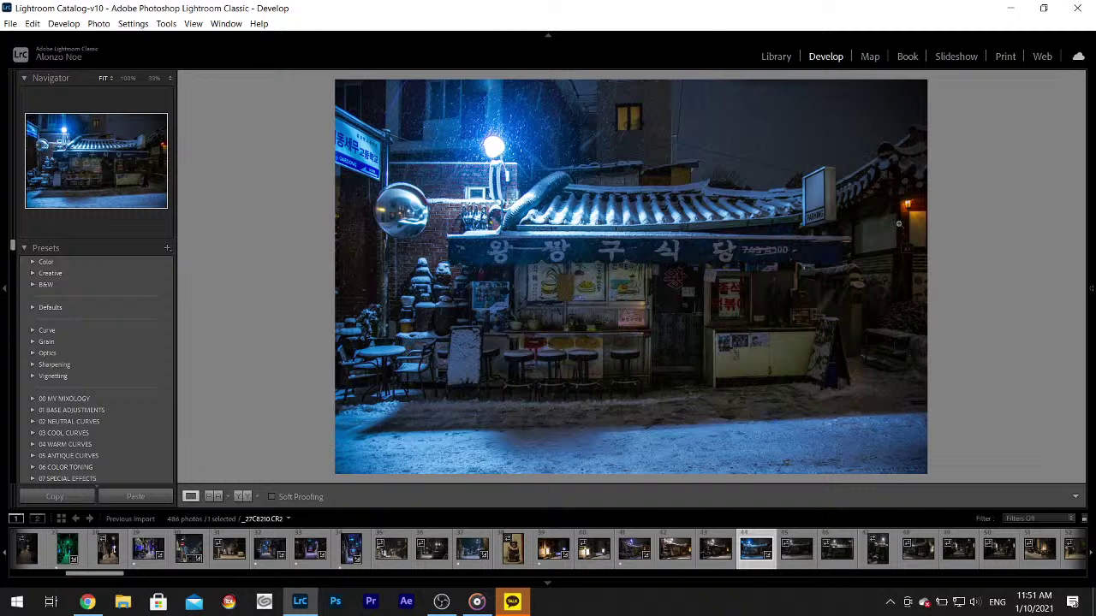
- Lower Contrast to -100 and Blacks to -35, checking the tiled roof and lantern up close
mouse_move(1090, 288)
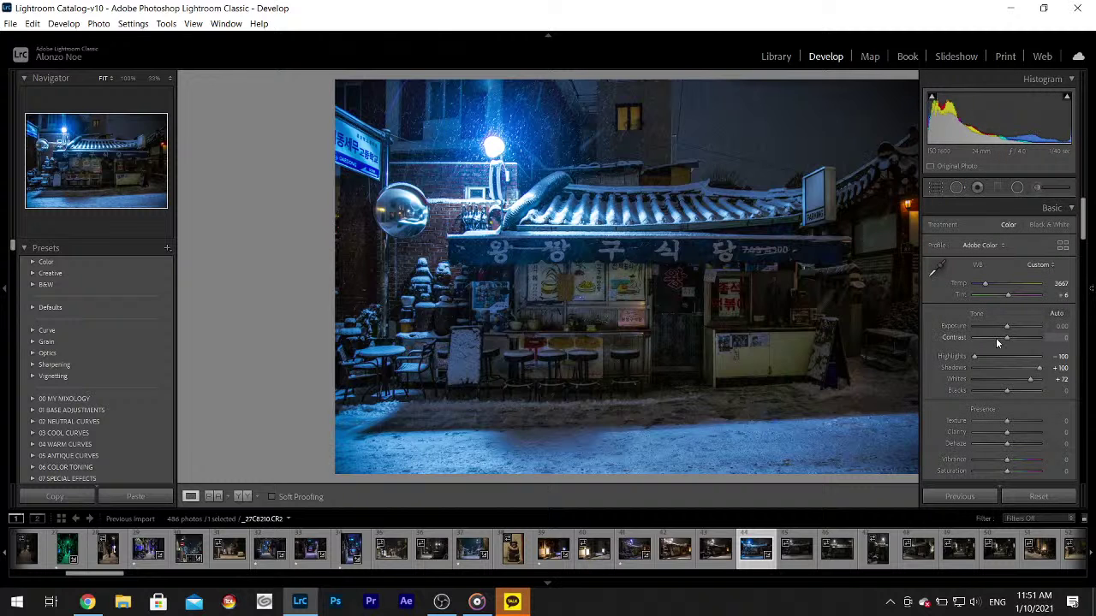
left_click_drag(995, 338, 944, 339)
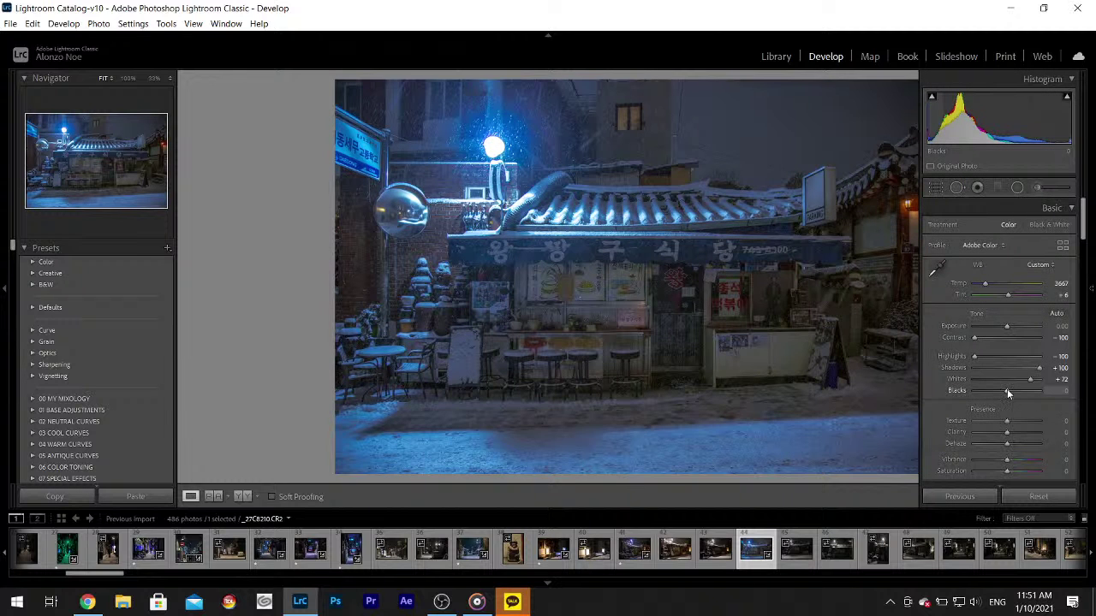
left_click_drag(1007, 391, 995, 392)
left_click(900, 221)
left_click_drag(900, 221, 762, 277)
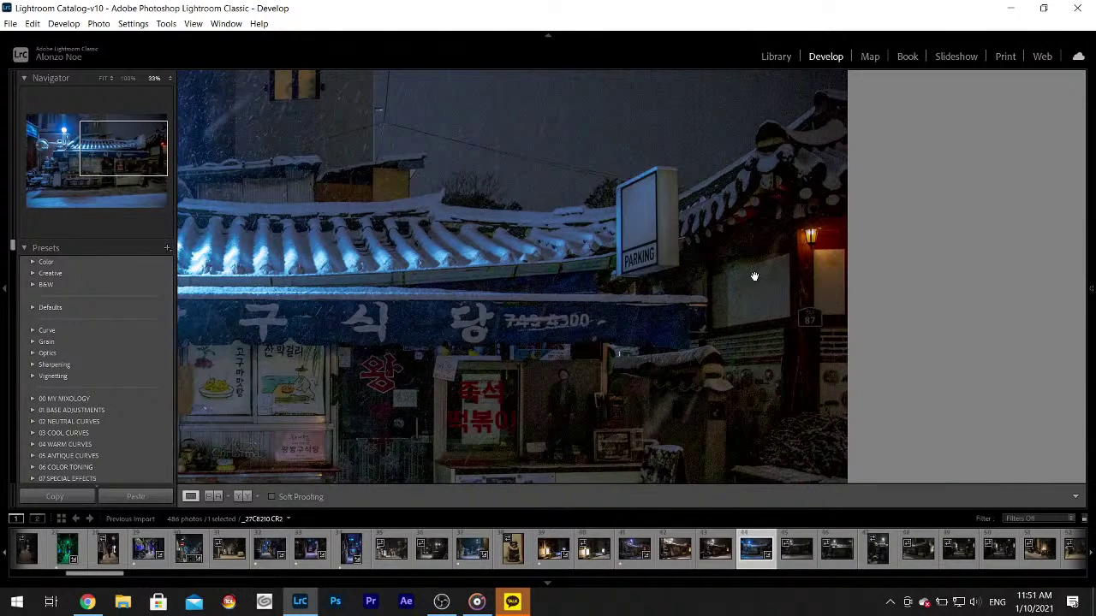
left_click(754, 277)
- Try a slight Exposure increase of about +0.09 and reset Exposure to its default
mouse_move(1090, 291)
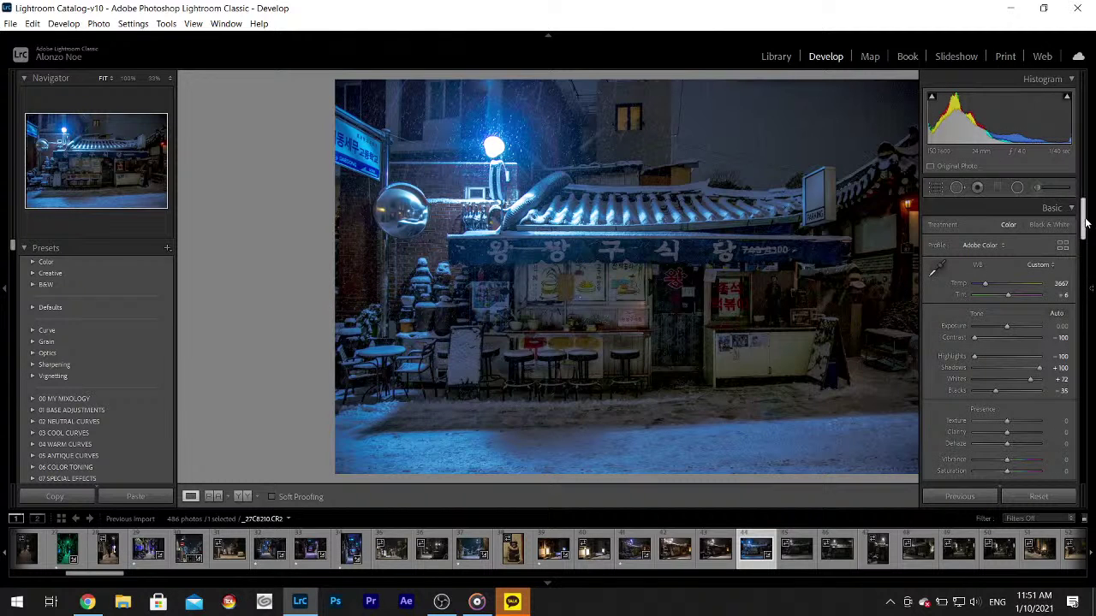
scroll(1082, 224, "down", 3)
scroll(1083, 224, "down", 3)
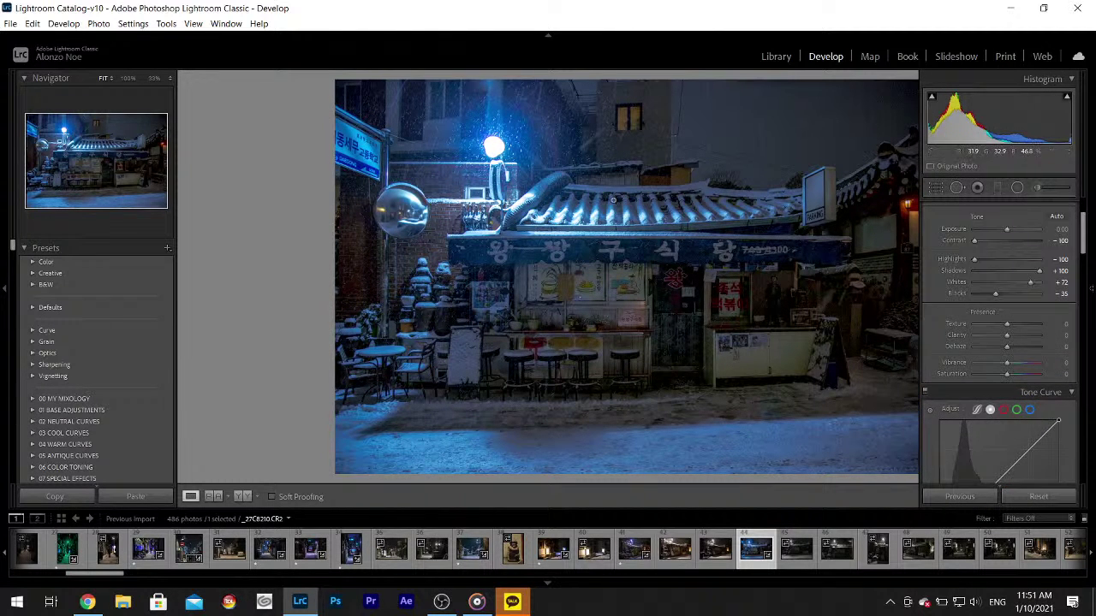
mouse_move(1085, 214)
left_click_drag(1008, 326, 1009, 325)
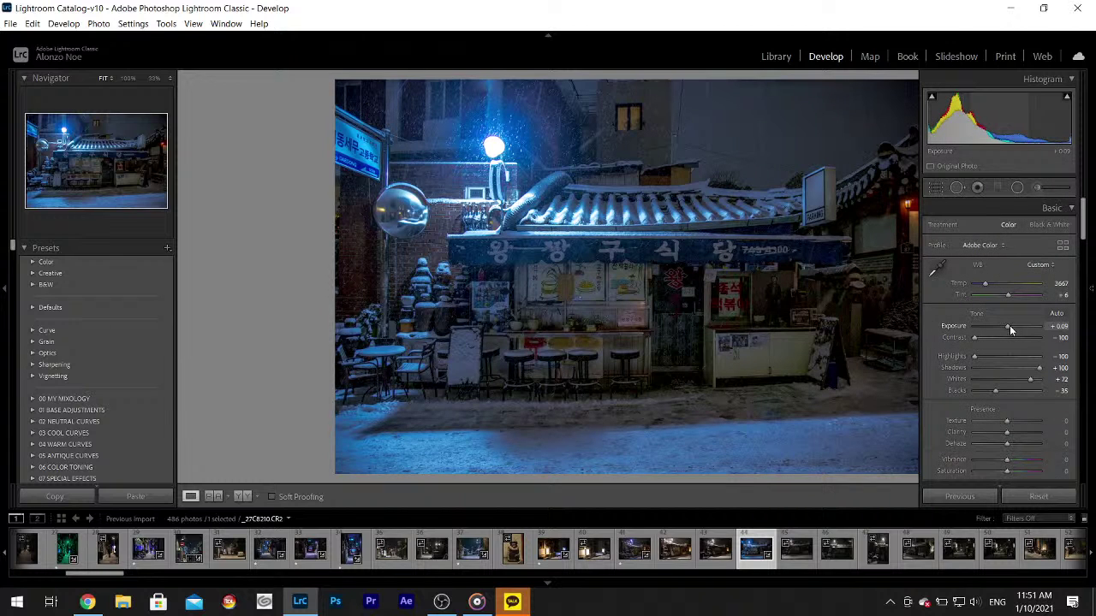
double_click(953, 329)
- Fine-tune the midtones by slightly shifting a centre point on the Tone Curve
scroll(1003, 324, "down", 5)
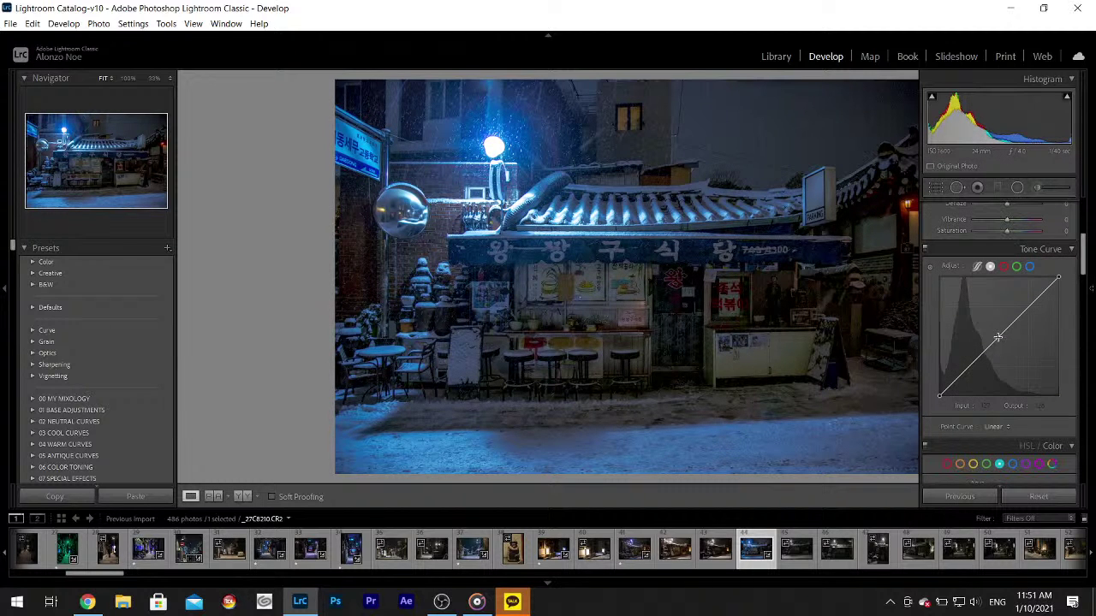
left_click_drag(997, 337, 994, 340)
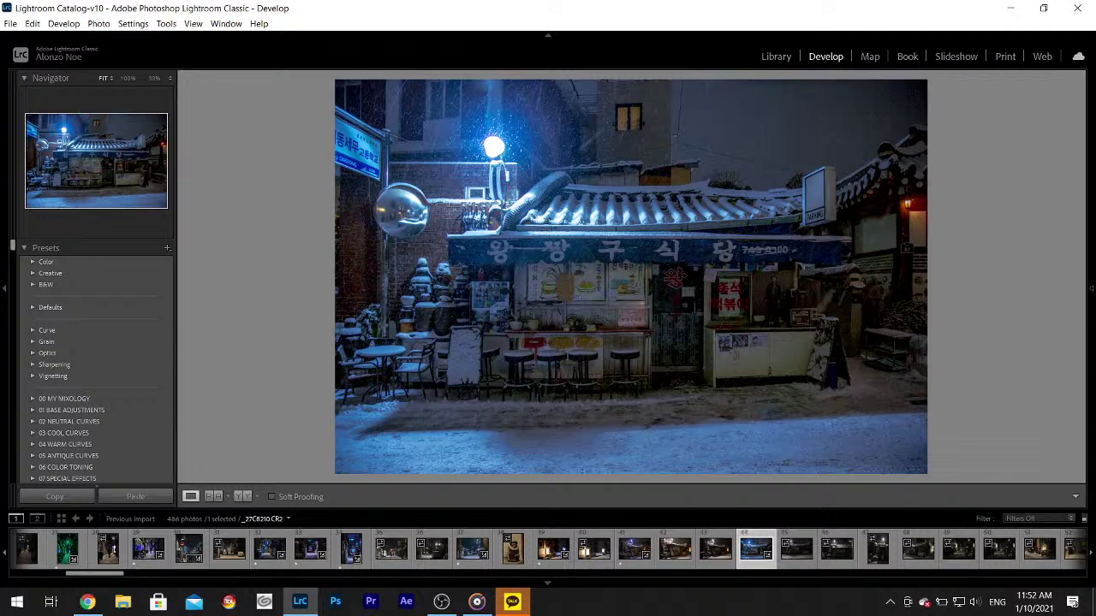
- Set Texture to +5 and Clarity to about +6 for a little more local detail
left_click_drag(1084, 253, 1089, 211)
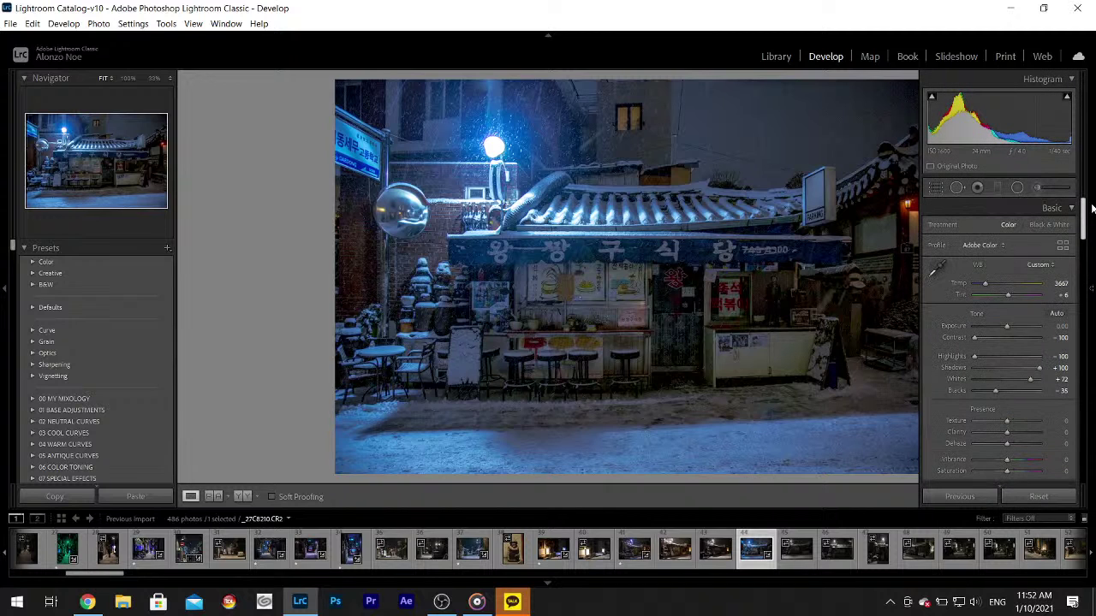
left_click(1009, 421)
left_click(1007, 432)
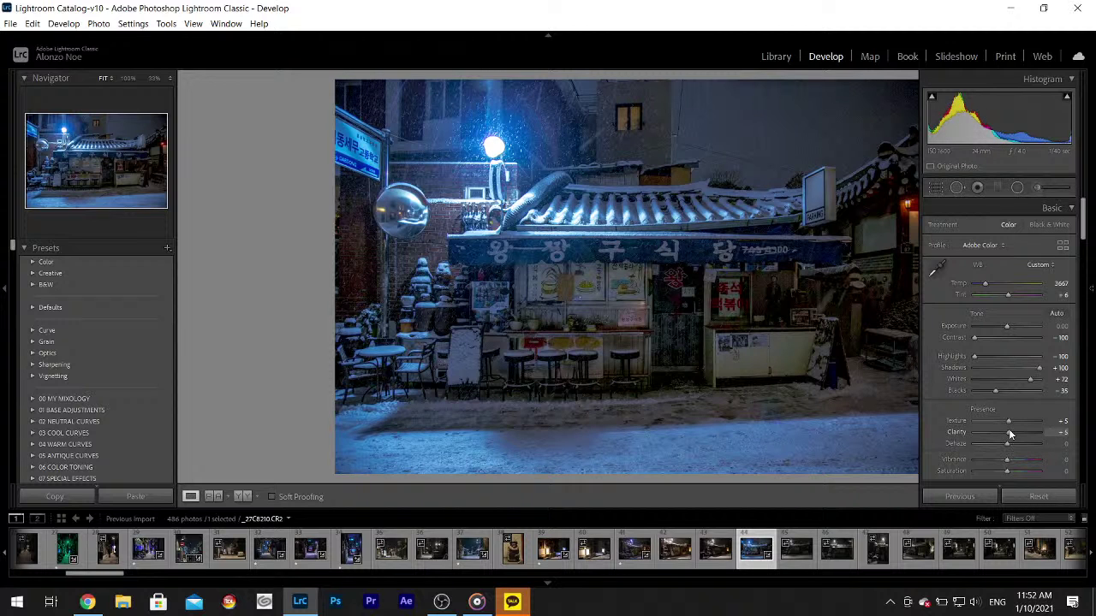
- Darken the photo's edges with a Post-Crop Vignetting Amount of -5
left_click_drag(1083, 212, 1070, 447)
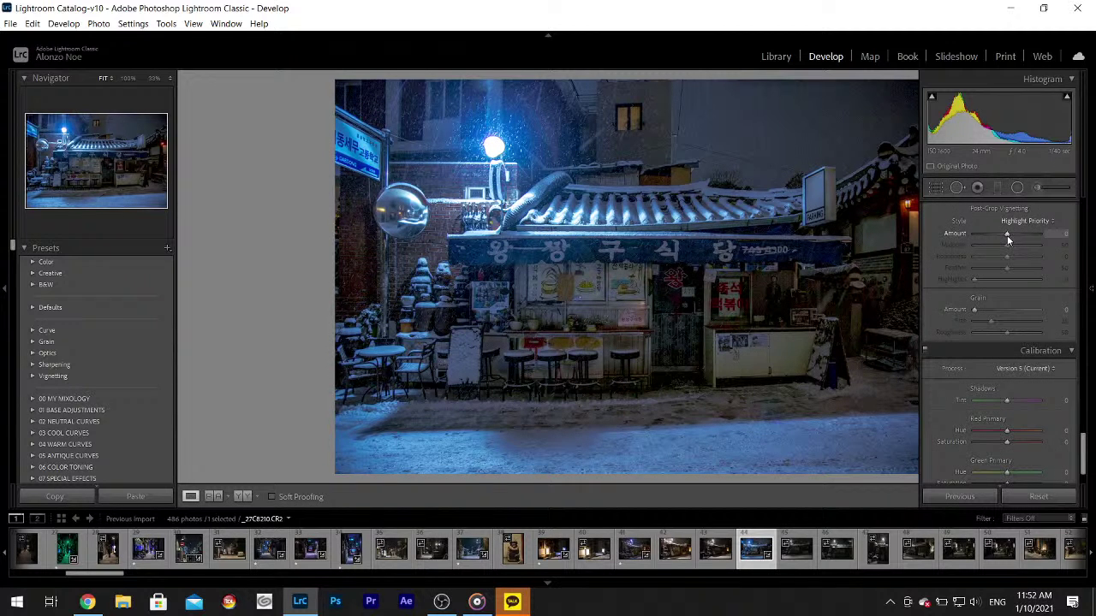
left_click_drag(1007, 236, 1005, 236)
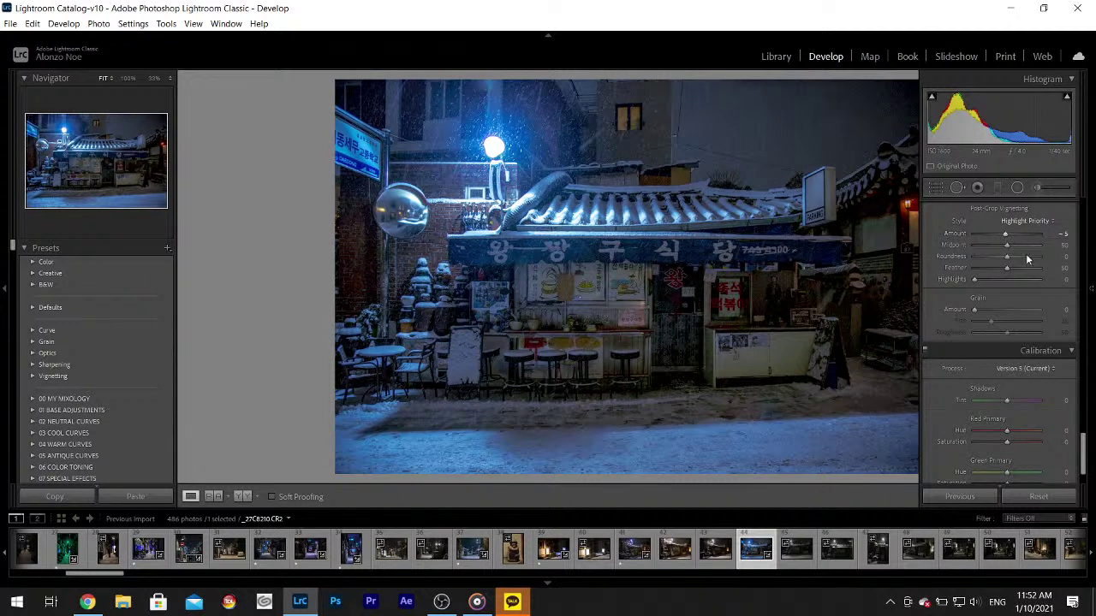
- Raise Luminance noise reduction to 100 on the restaurant photo
left_click_drag(1083, 448, 1087, 338)
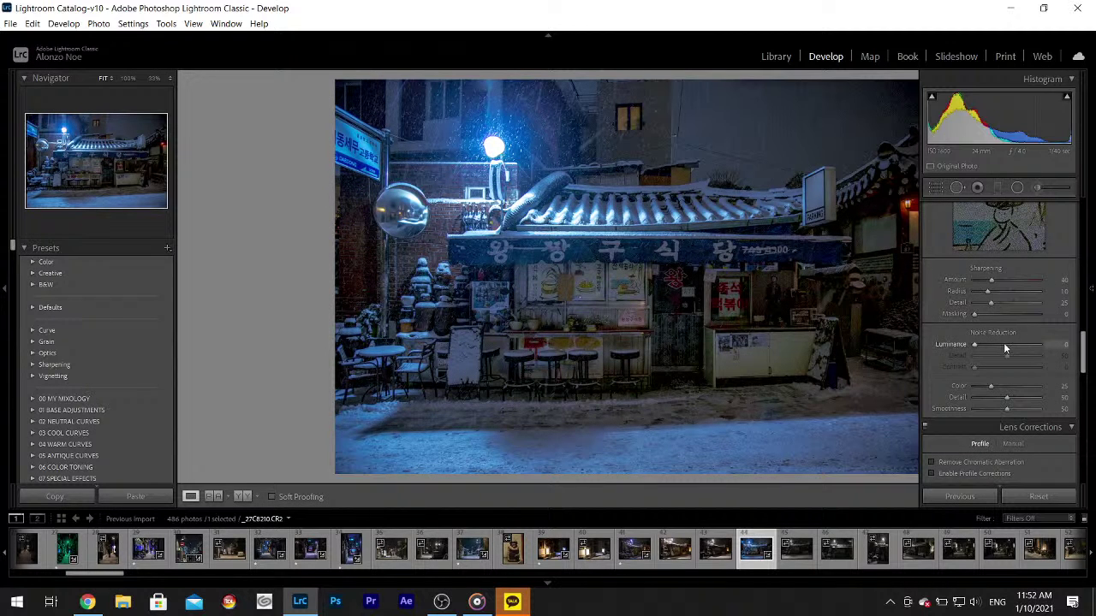
left_click_drag(974, 344, 991, 346)
key("F8")
mouse_move(1088, 337)
left_click_drag(991, 346, 1080, 346)
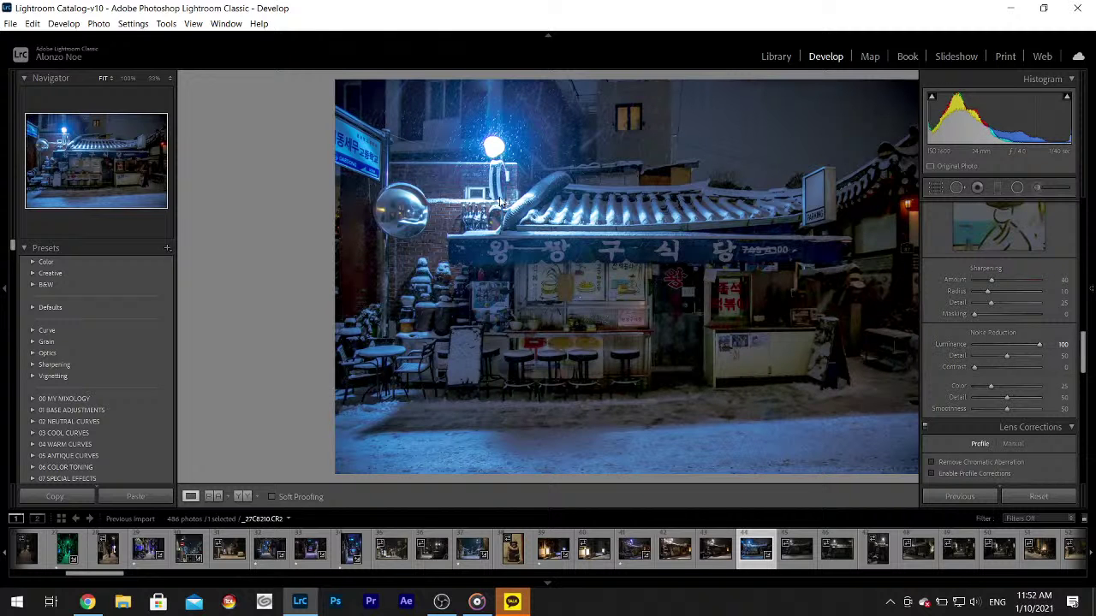
- Examine the effect of noise reduction at 100% on the snowy roof, signboard, brick wall and mirror
left_click(614, 257)
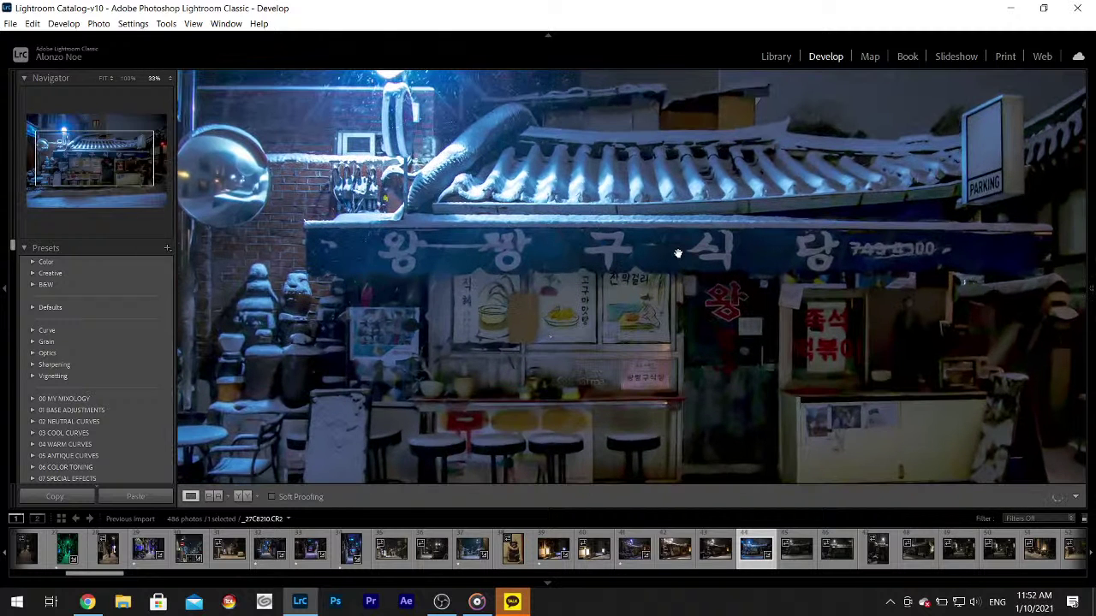
left_click_drag(677, 248, 685, 306)
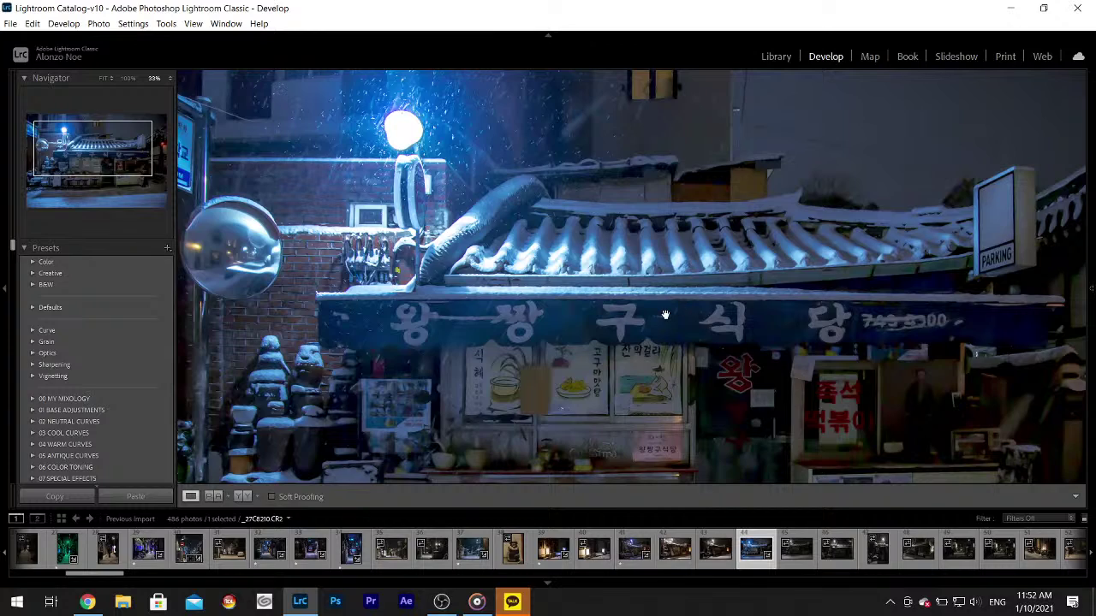
key("ctrl+equal")
key("ctrl+equal")
key("ctrl+equal")
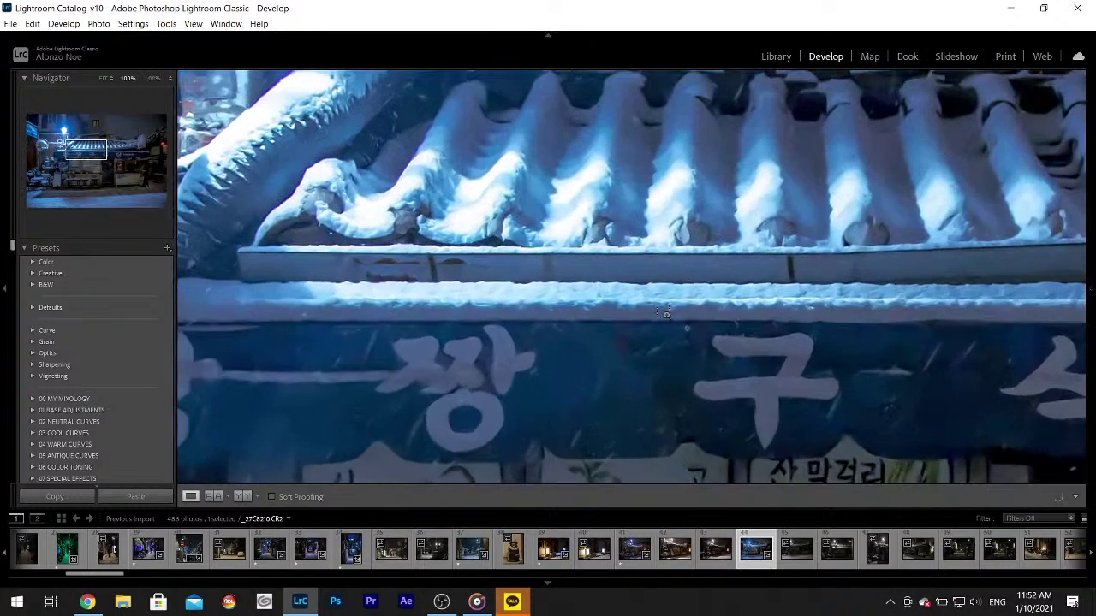
left_click_drag(371, 178, 784, 369)
key("ctrl+equal")
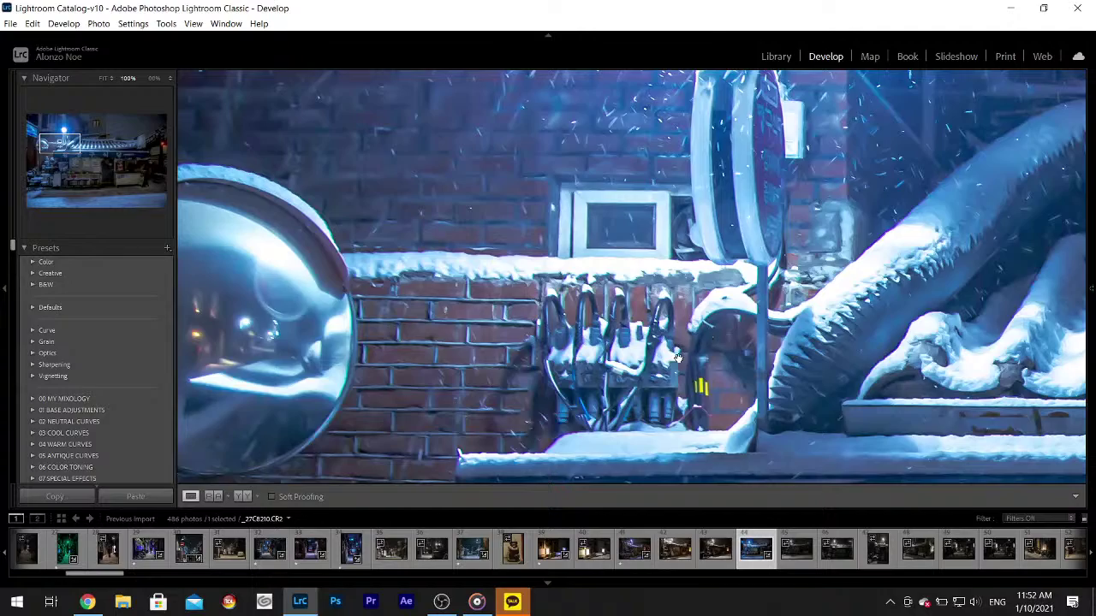
- Inspect the wired brick wall, small window and round mirror up close for noise and detail
key("ctrl+equal")
left_click_drag(677, 358, 541, 156)
key("ctrl+minus")
key("ctrl+minus")
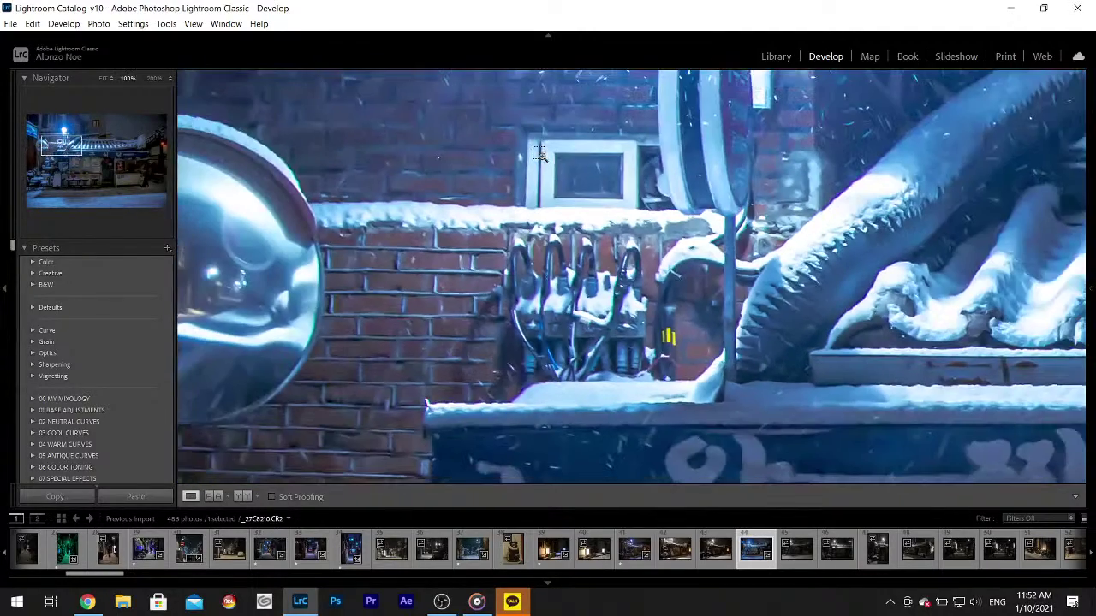
left_click_drag(527, 218, 766, 207)
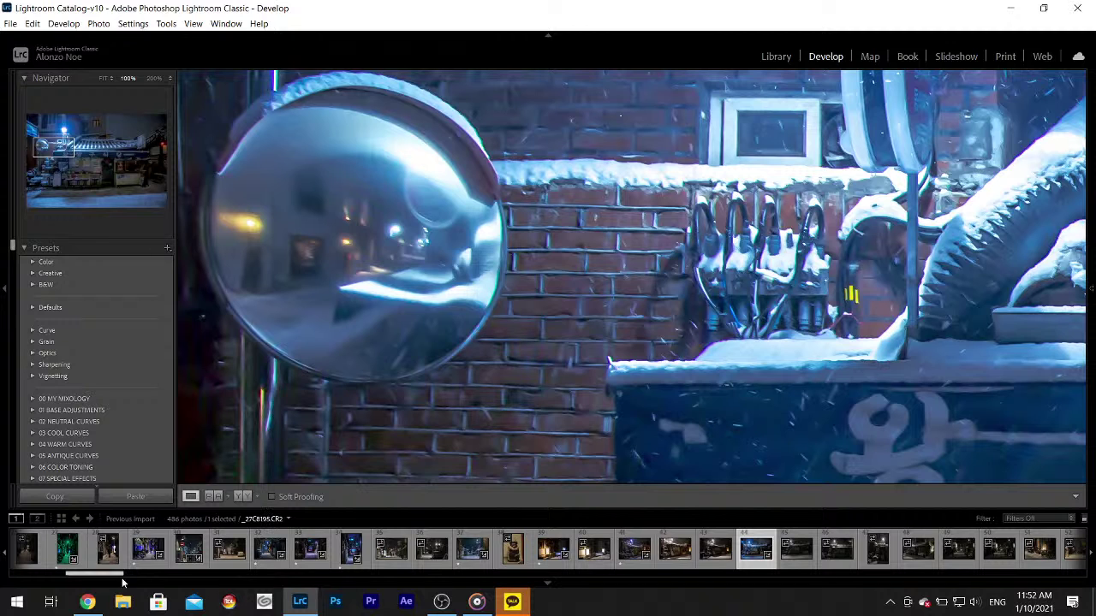
- Switch to Chrome to read the live chat in YouTube Studio, and return to Lightroom Classic
left_click(93, 603)
left_click(85, 11)
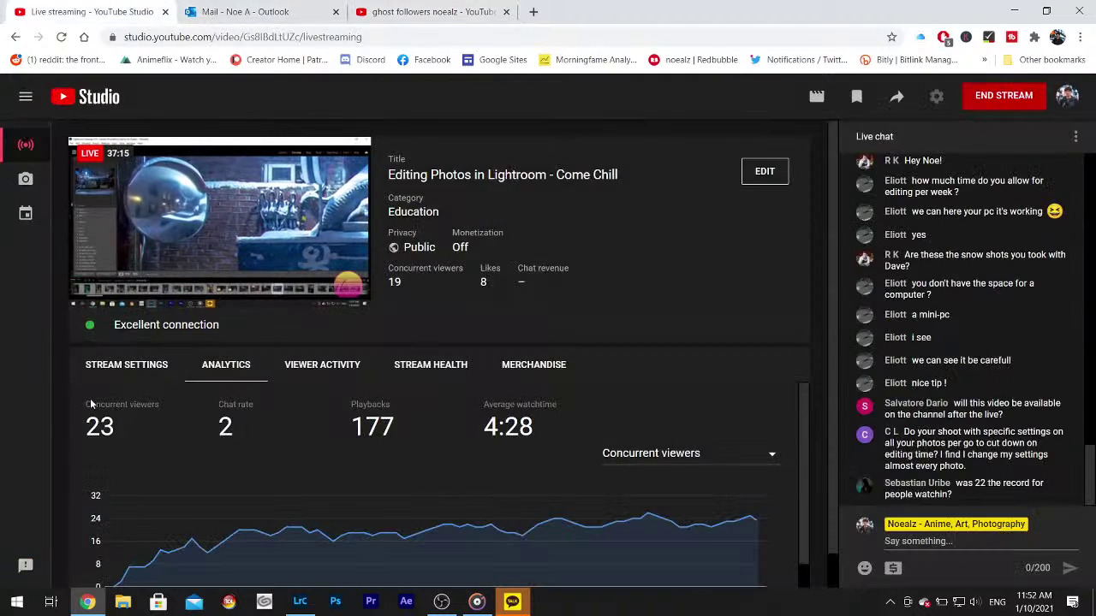
left_click(1014, 11)
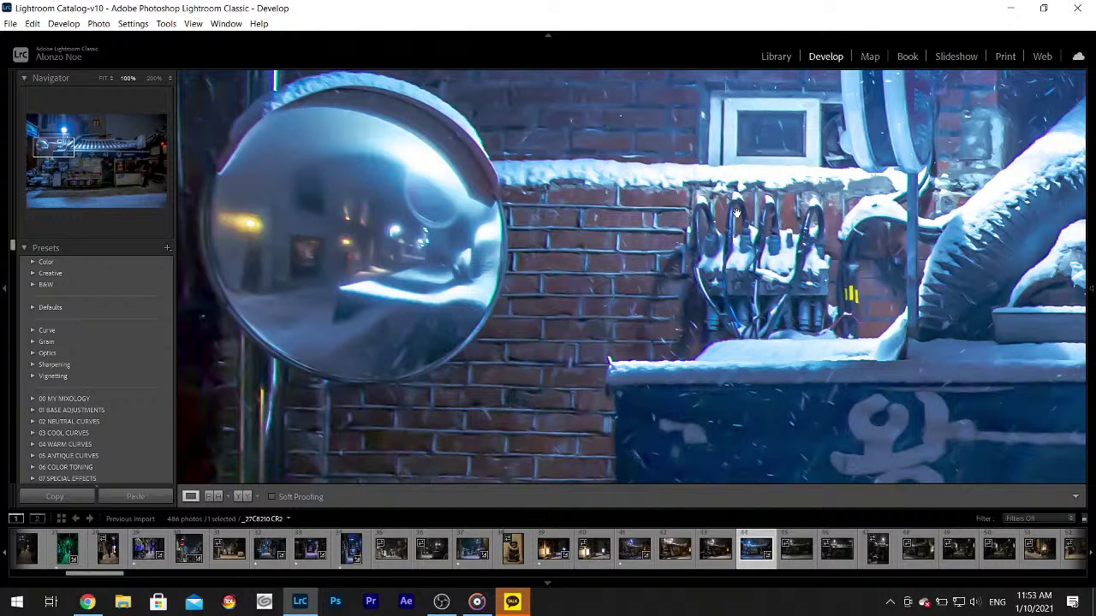
- View the whole restaurant photo and preview user presets on it, including the VSCO reset and Agfa Optima variants
left_click(736, 213)
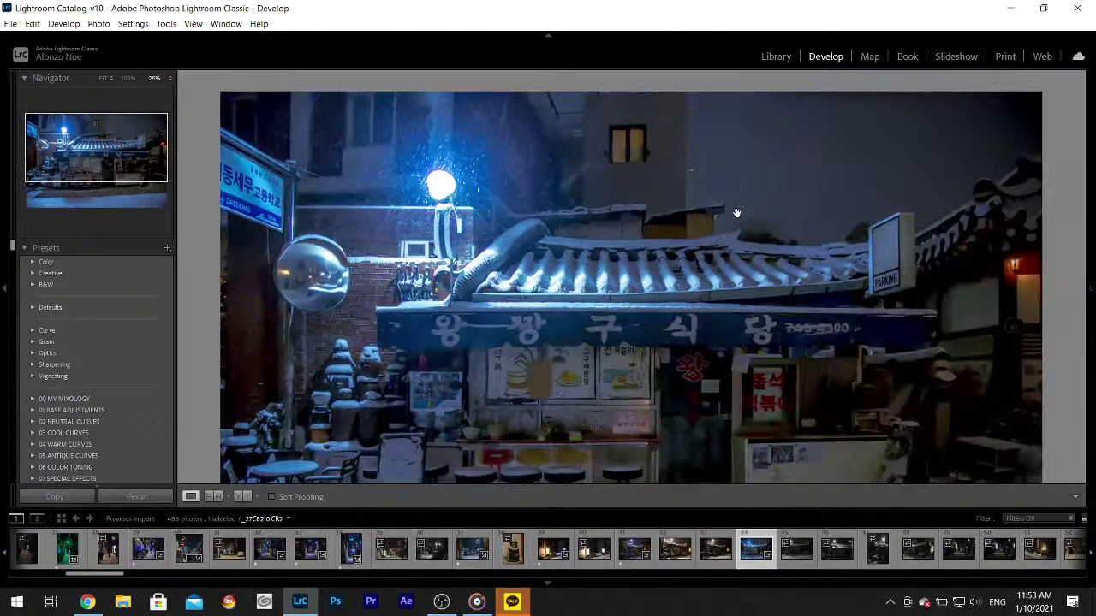
key("ctrl+minus")
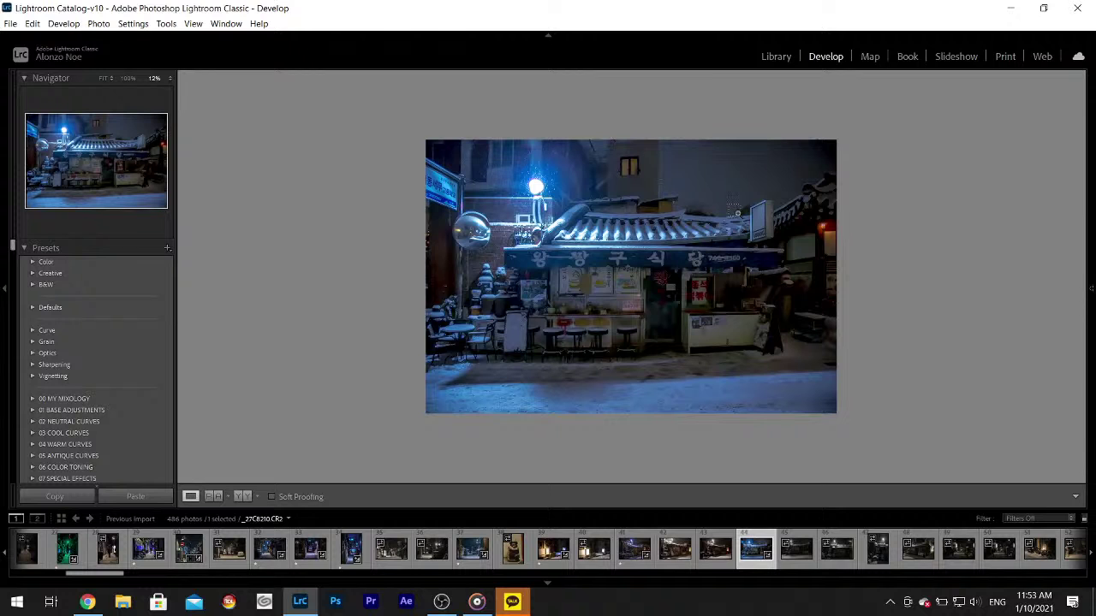
key("ctrl+equal")
left_click(705, 211)
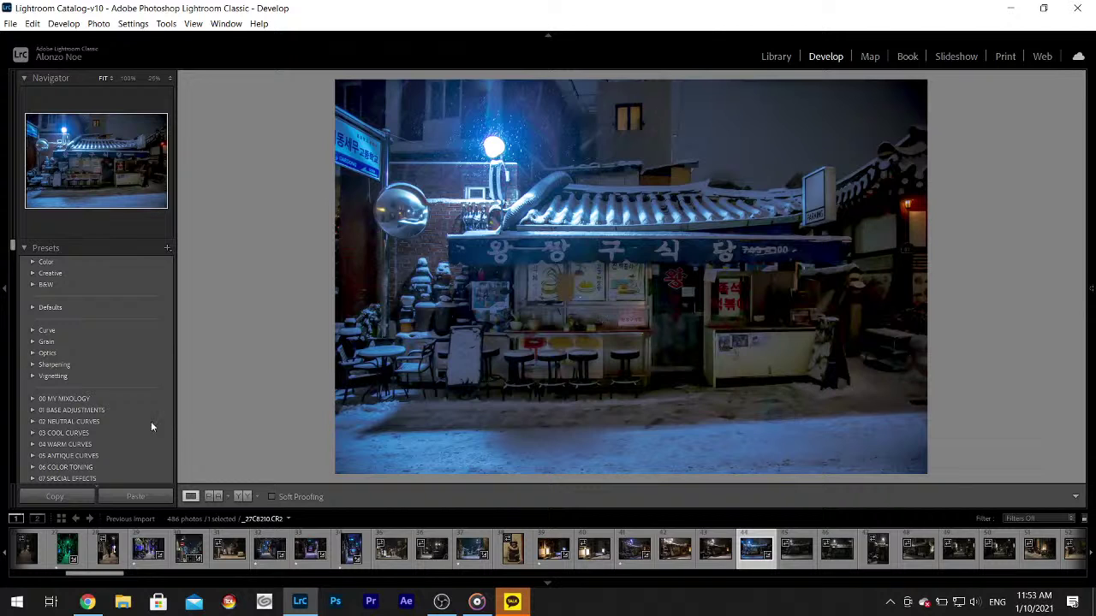
scroll(89, 420, "down", 2)
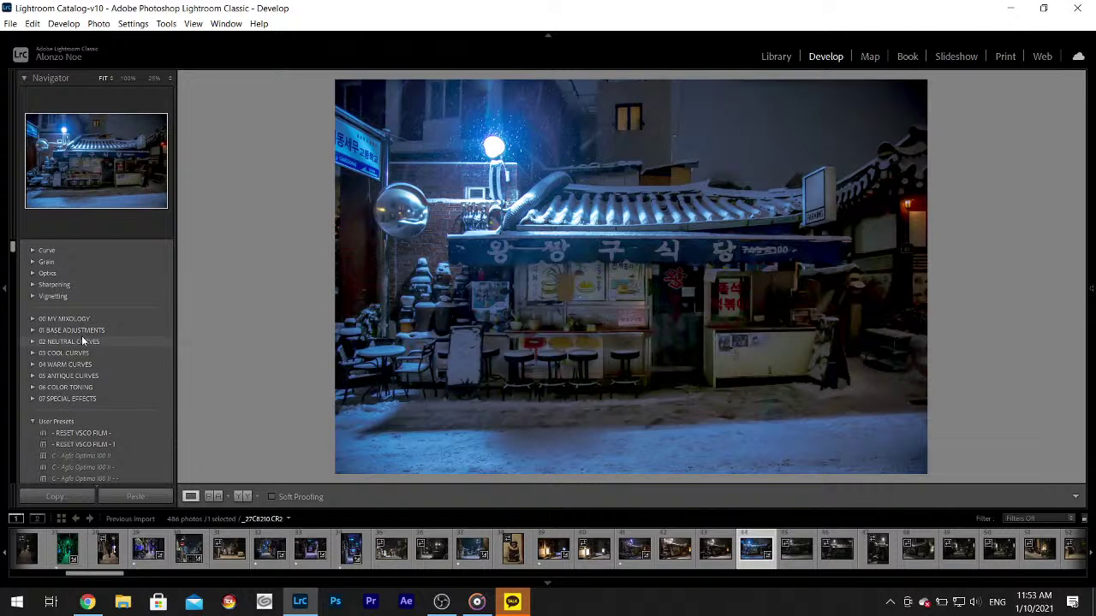
left_click(85, 445)
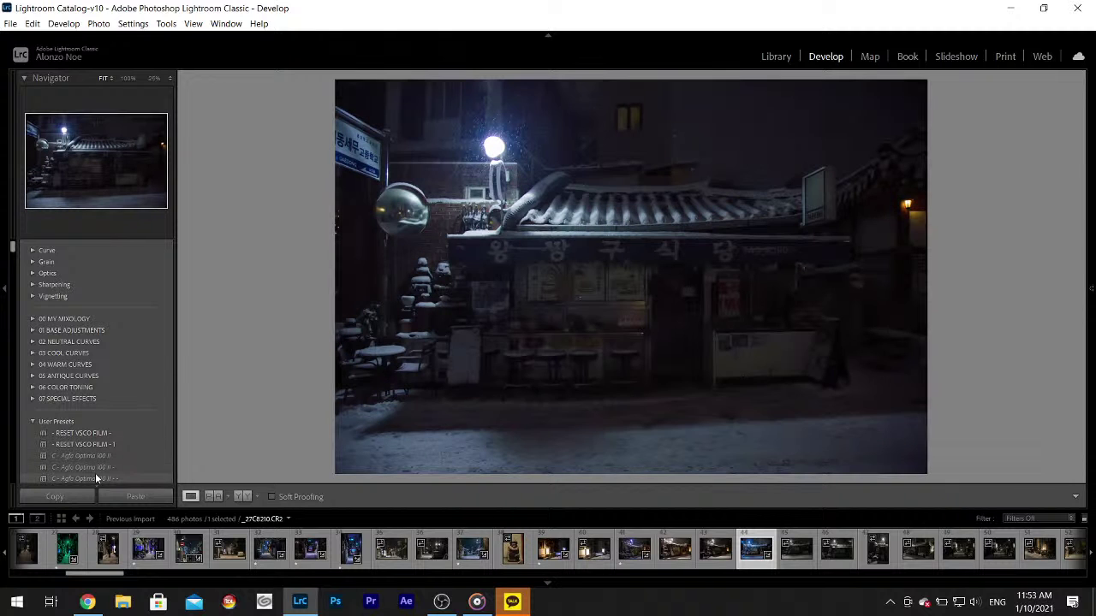
scroll(96, 473, "down", 3)
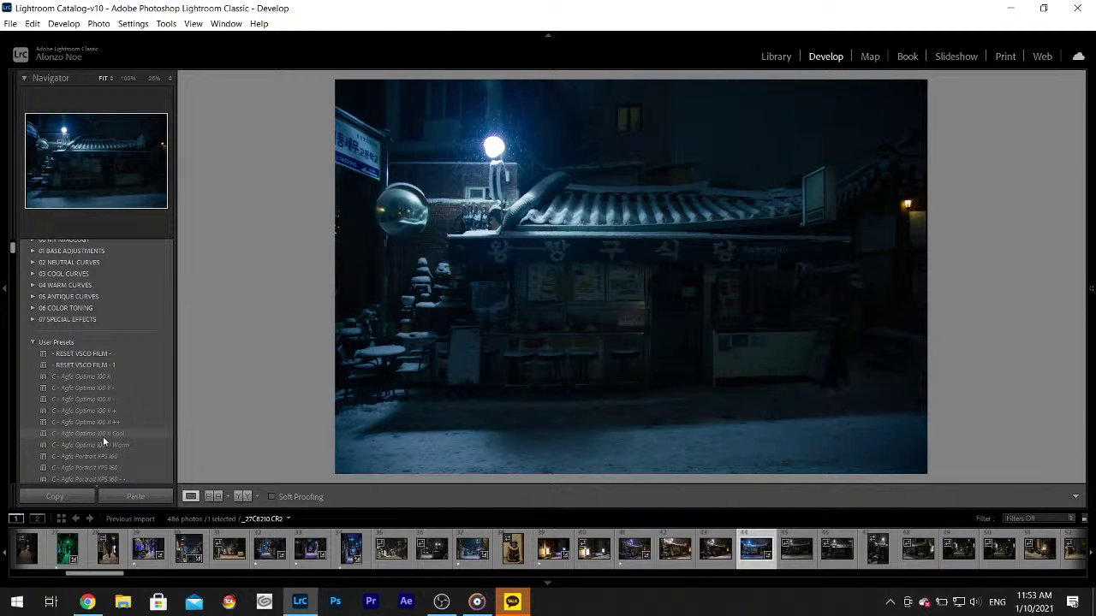
scroll(99, 449, "down", 3)
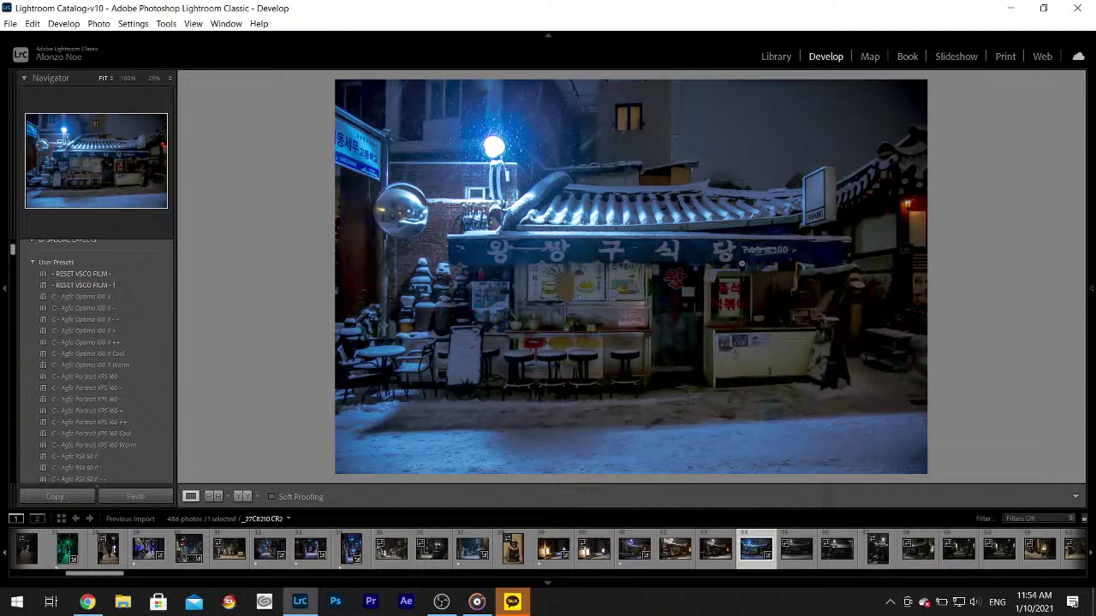
left_click(62, 293)
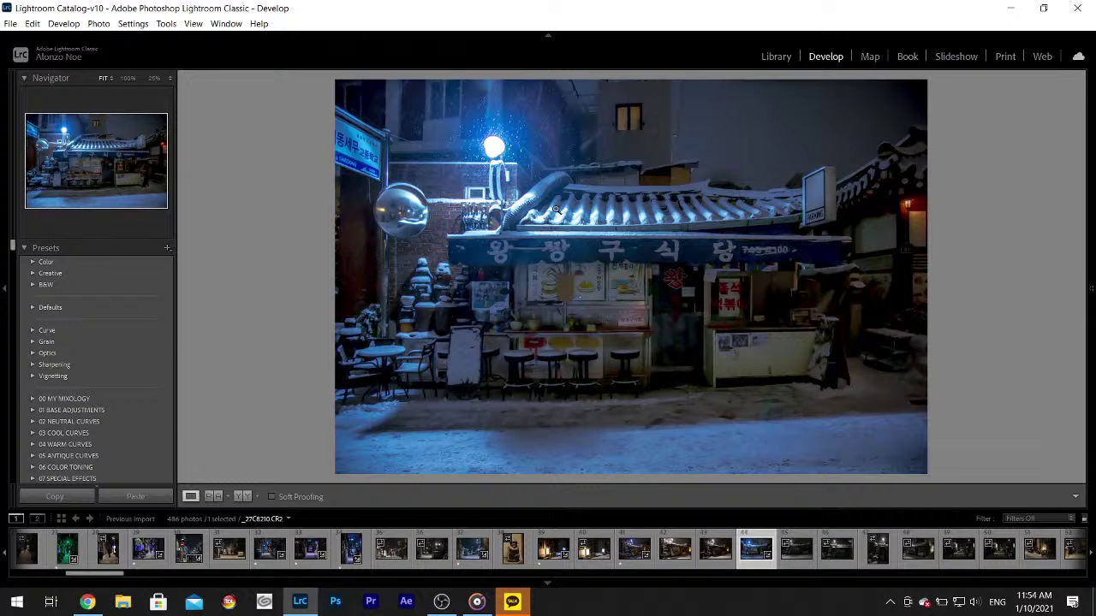
- Rate the blue-lit restaurant photo 1 star and copy its develop settings without local adjustments, transform, spot removal or crop
mouse_move(1091, 287)
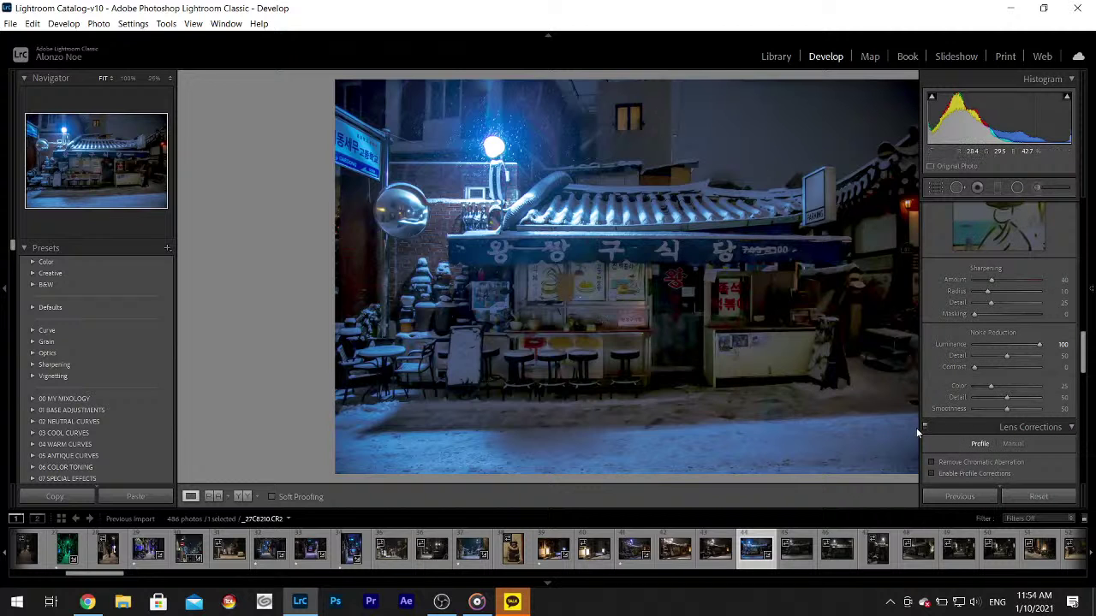
key("1")
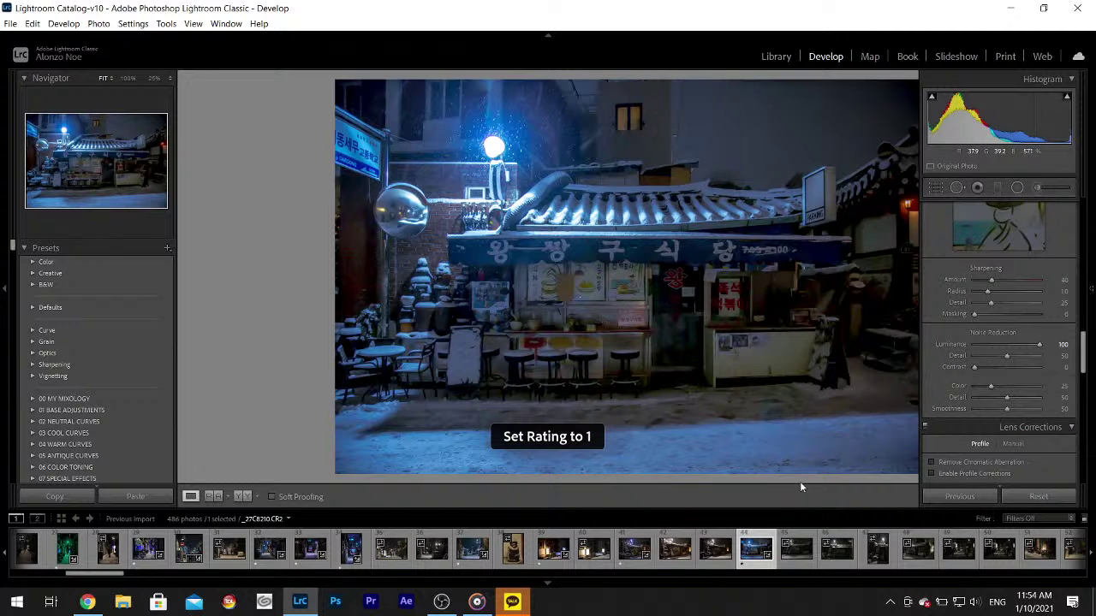
left_click(843, 560)
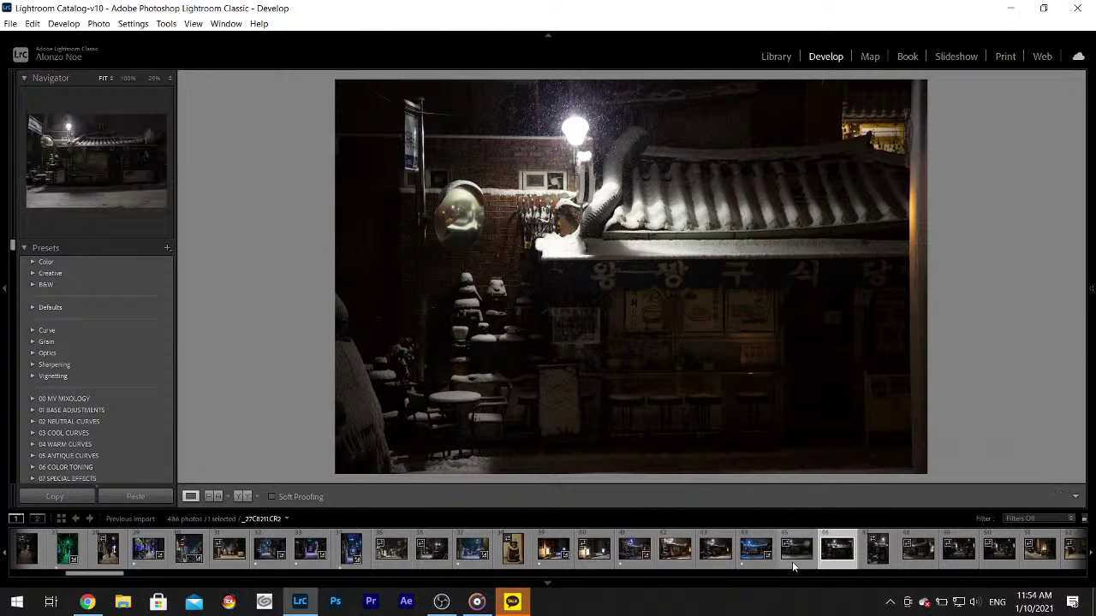
left_click(753, 552)
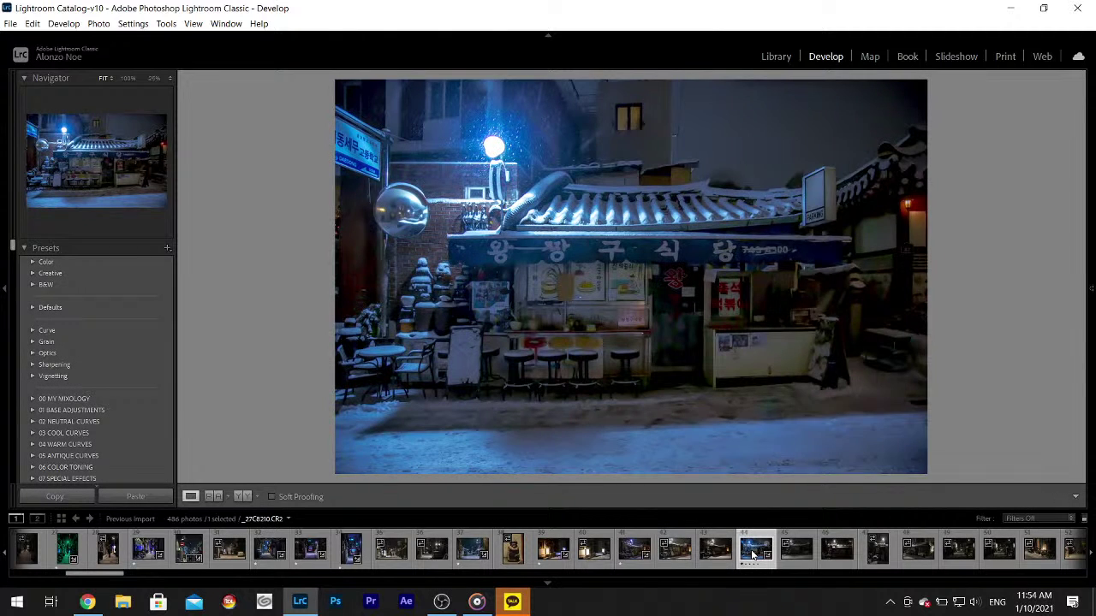
right_click(753, 552)
mouse_move(813, 412)
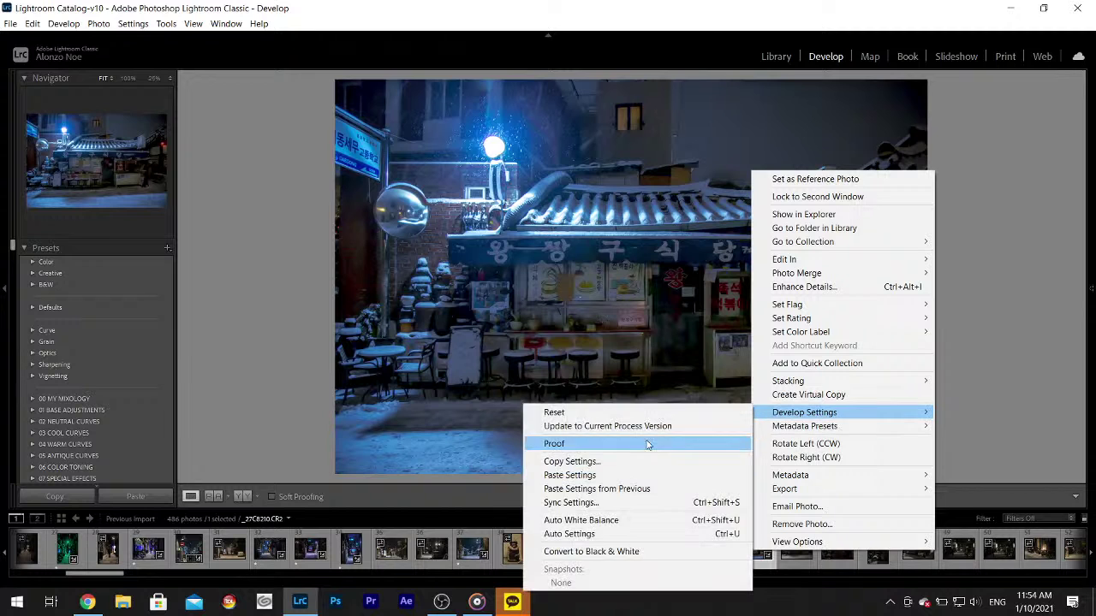
left_click(581, 462)
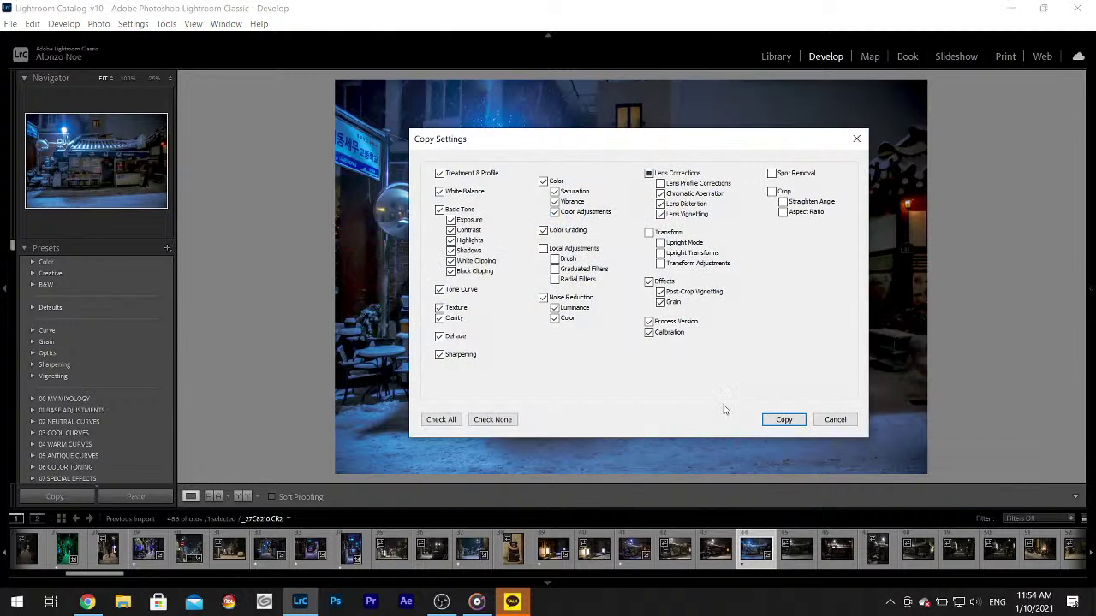
left_click(786, 423)
- Paste the copied develop settings onto the closer, unedited restaurant photo _27C8212.CR2 and check its lower part enlarged
left_click(837, 554)
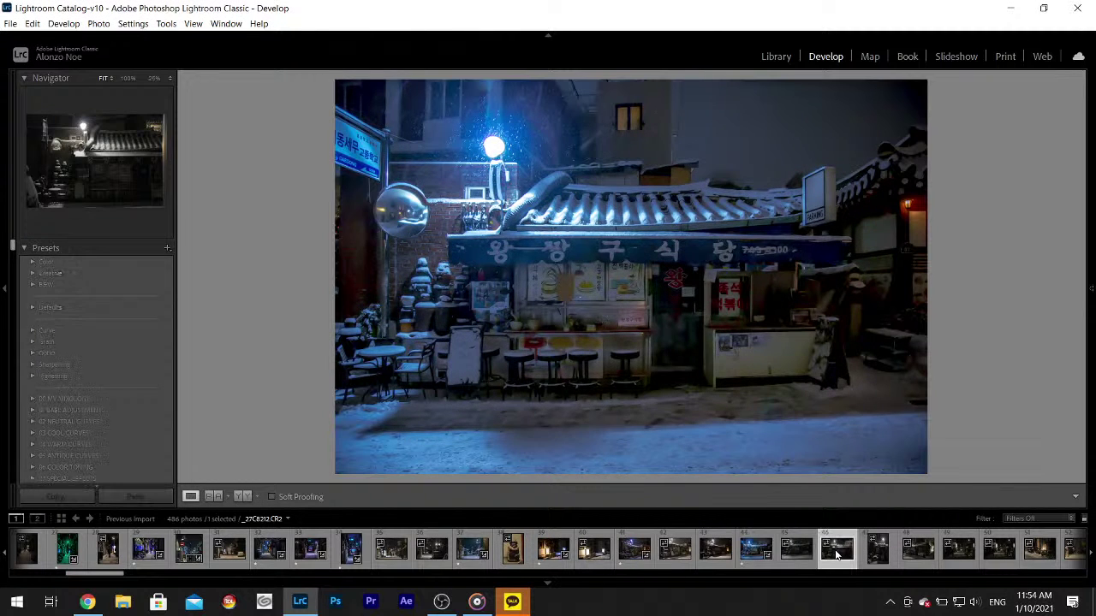
right_click(845, 559)
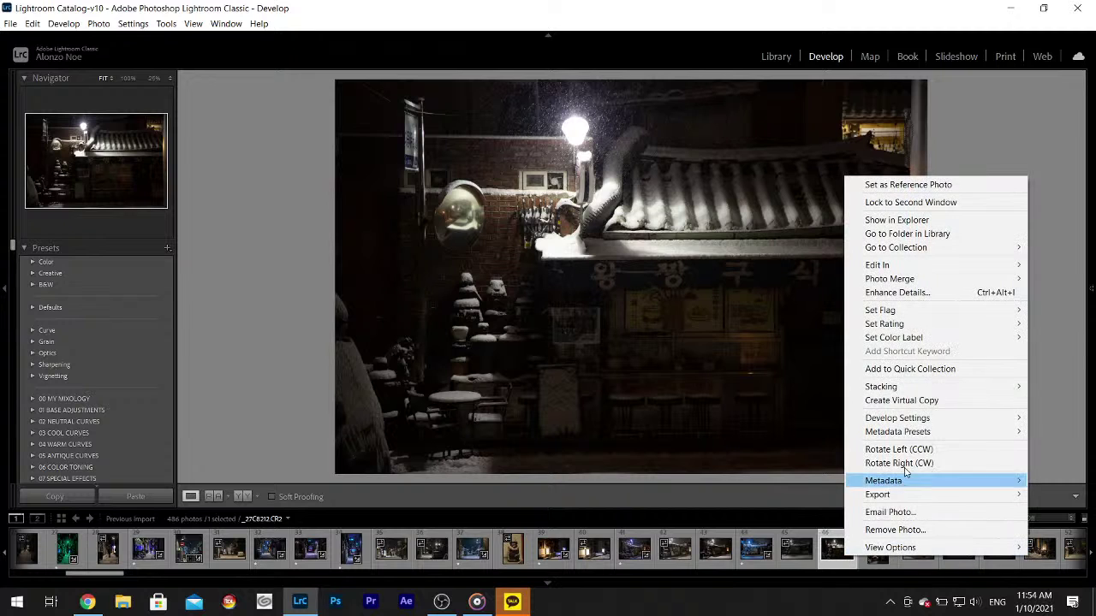
mouse_move(906, 421)
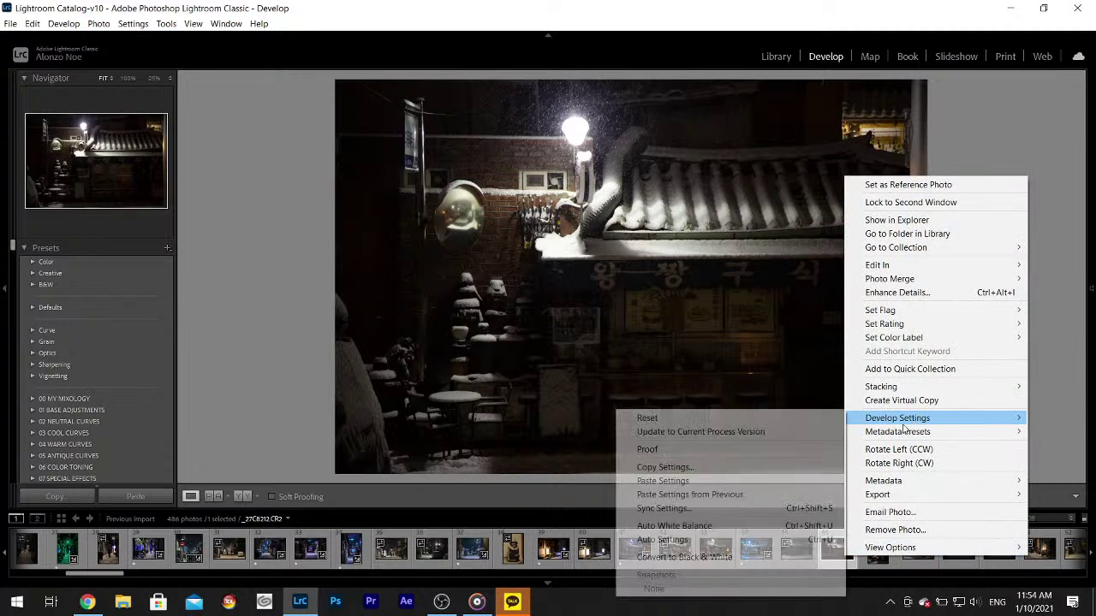
left_click(675, 480)
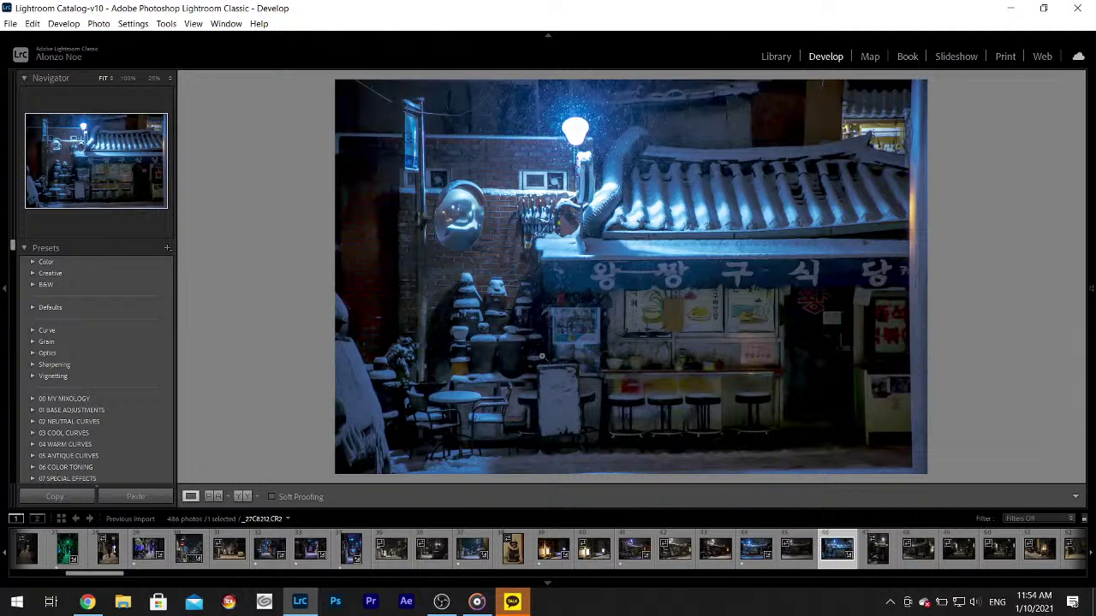
left_click(480, 336)
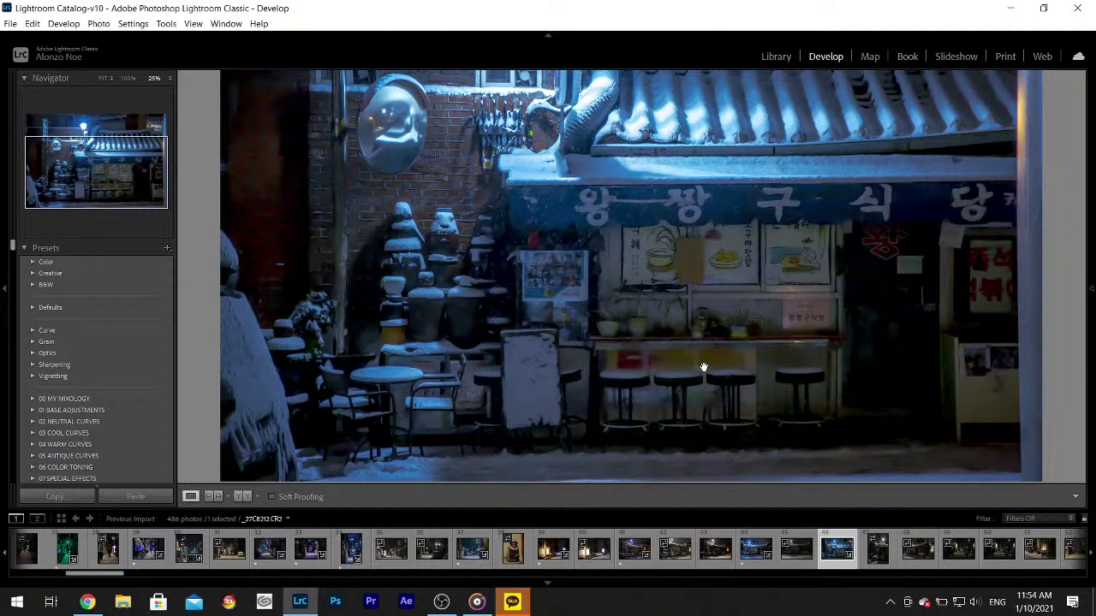
left_click(722, 373)
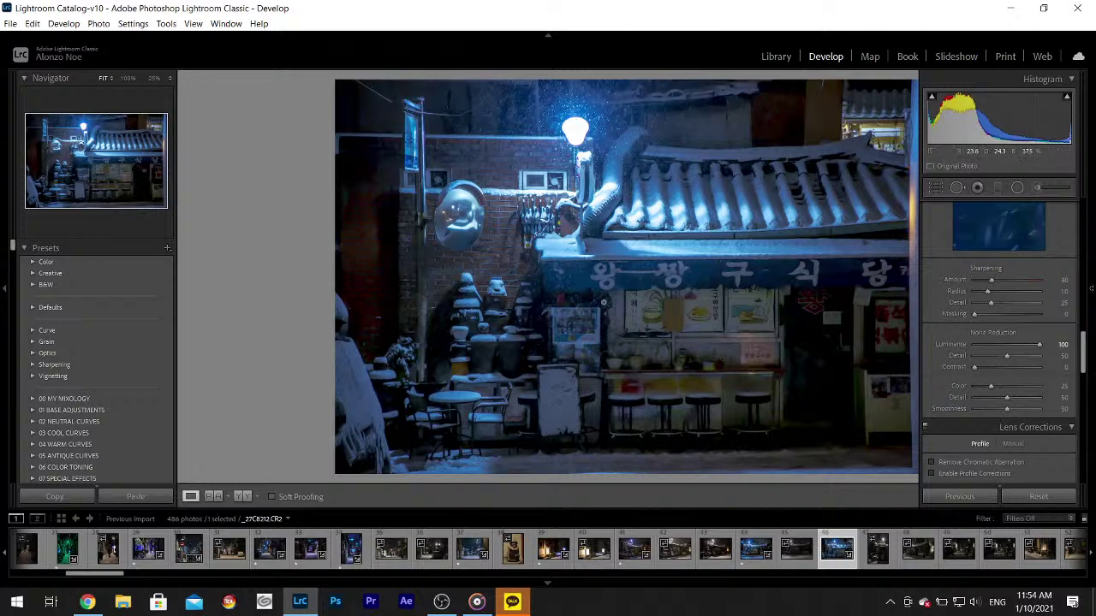
- Brighten the closer restaurant photo by raising the tone curve's midpoint, and rate it 2 stars
mouse_move(1088, 325)
left_click_drag(1086, 355, 1091, 233)
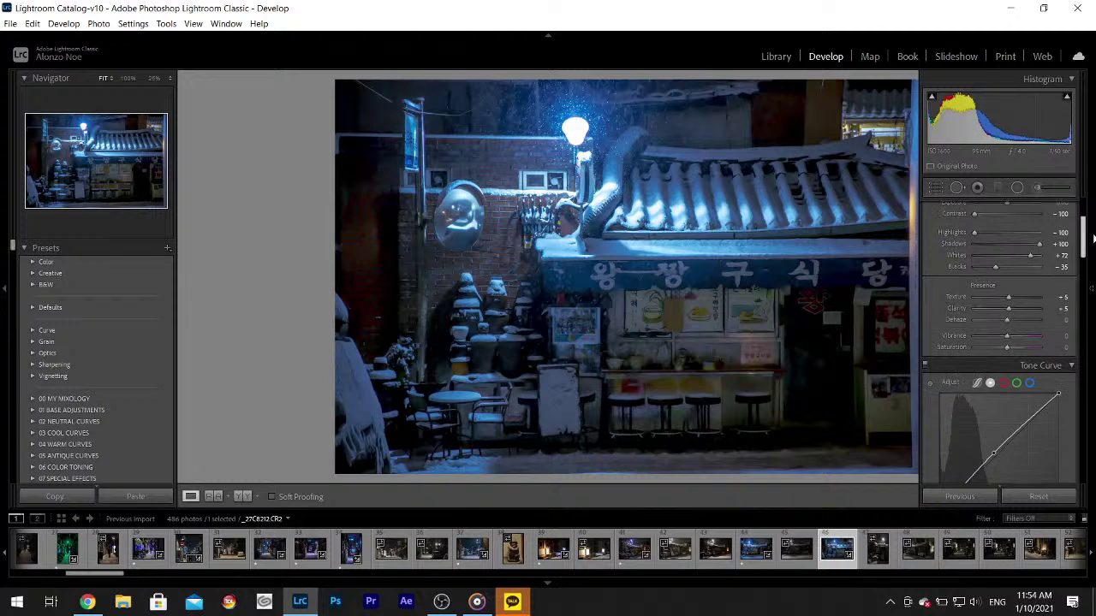
left_click_drag(994, 452, 987, 456)
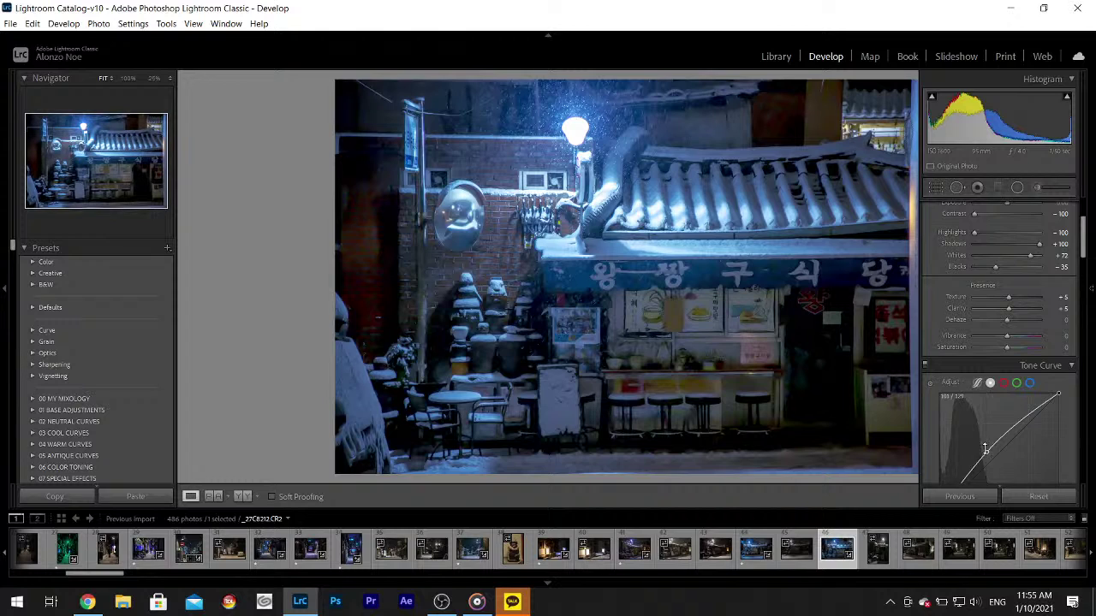
key("F8")
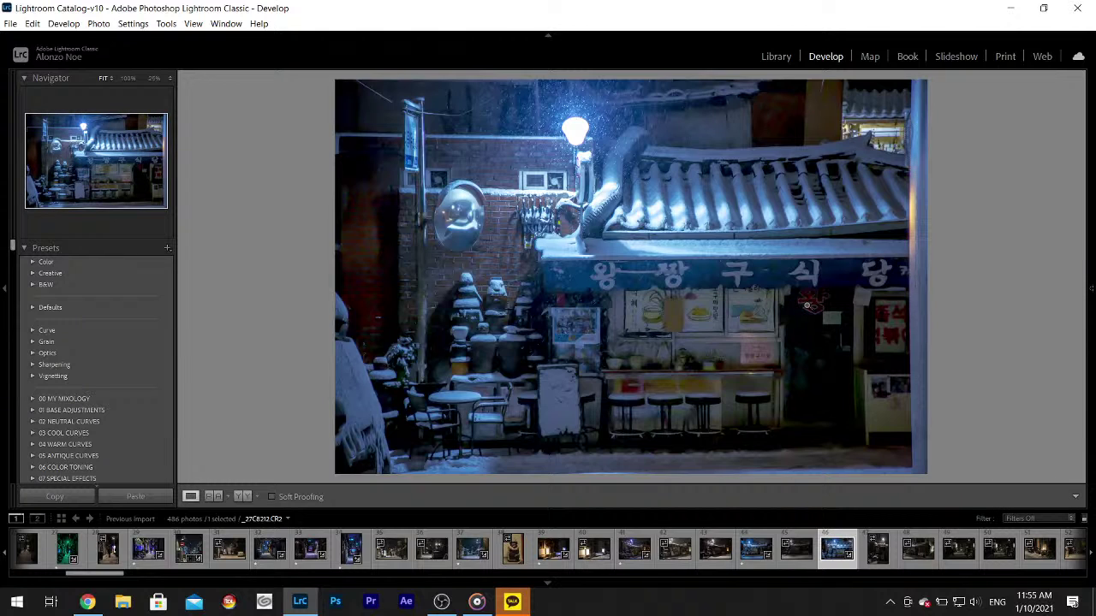
key("1")
key("2")
- Switch to KakaoTalk and open the most recent chat in the chat list
left_click(512, 602)
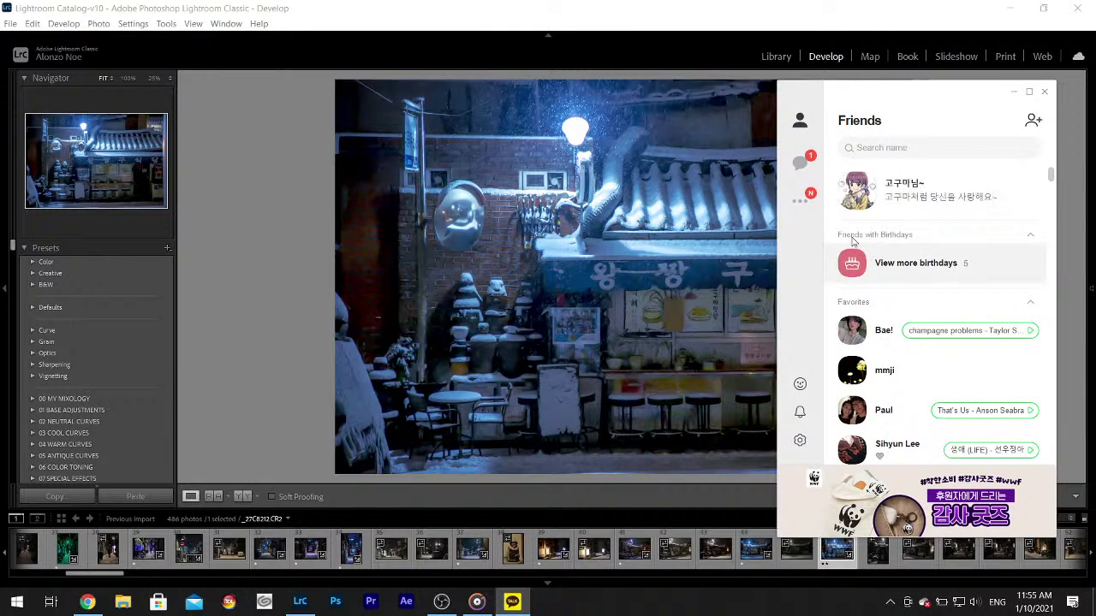
left_click(799, 161)
double_click(919, 199)
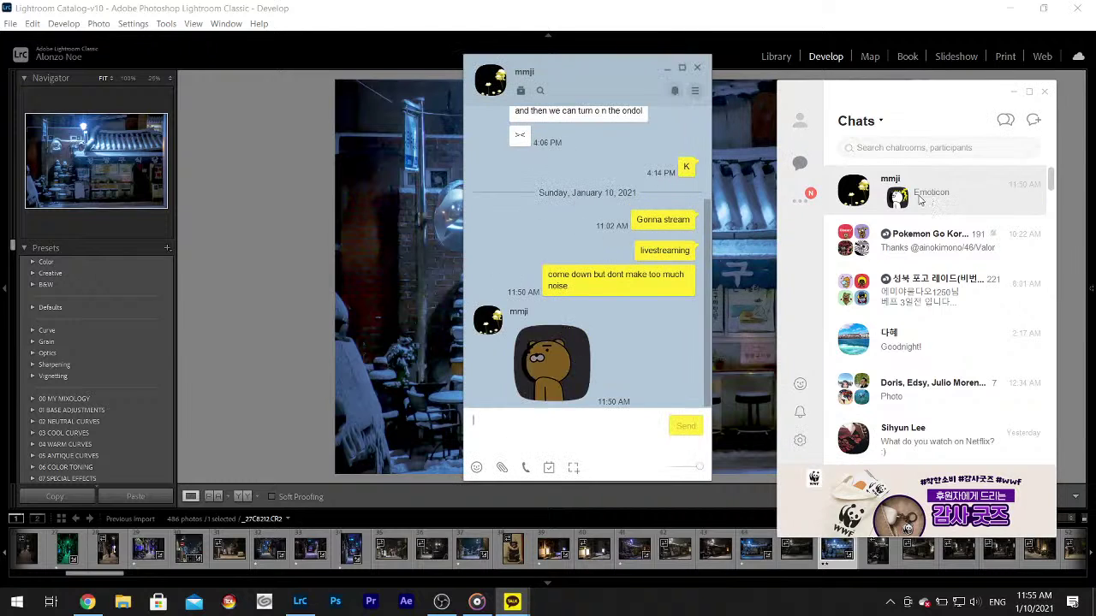
- Send the blonde girl emoticon with pink stars as a reply and close the chat list window
left_click(476, 468)
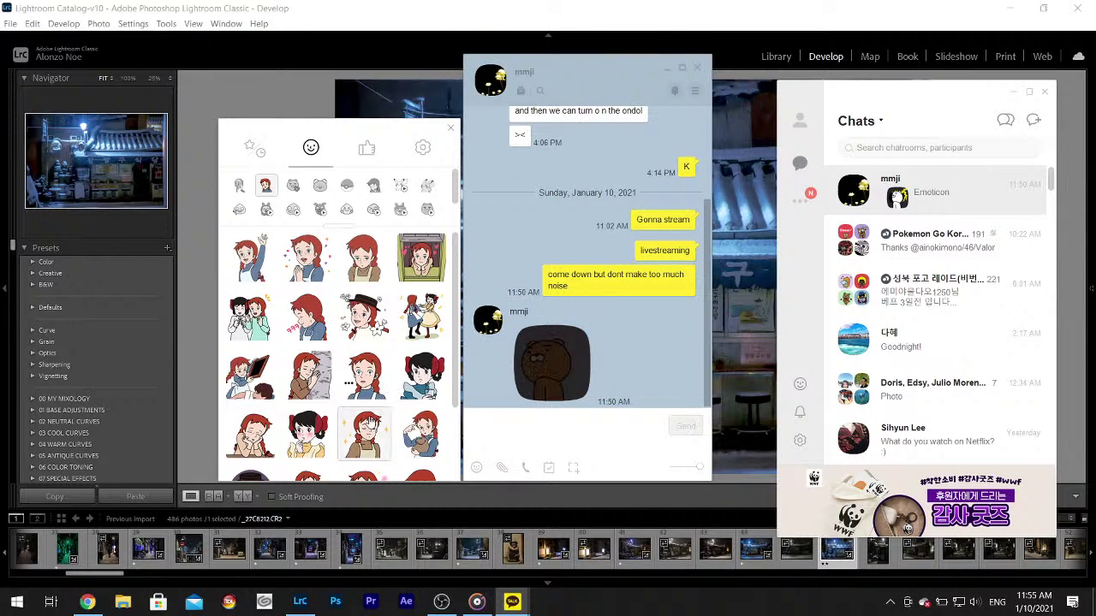
left_click(239, 185)
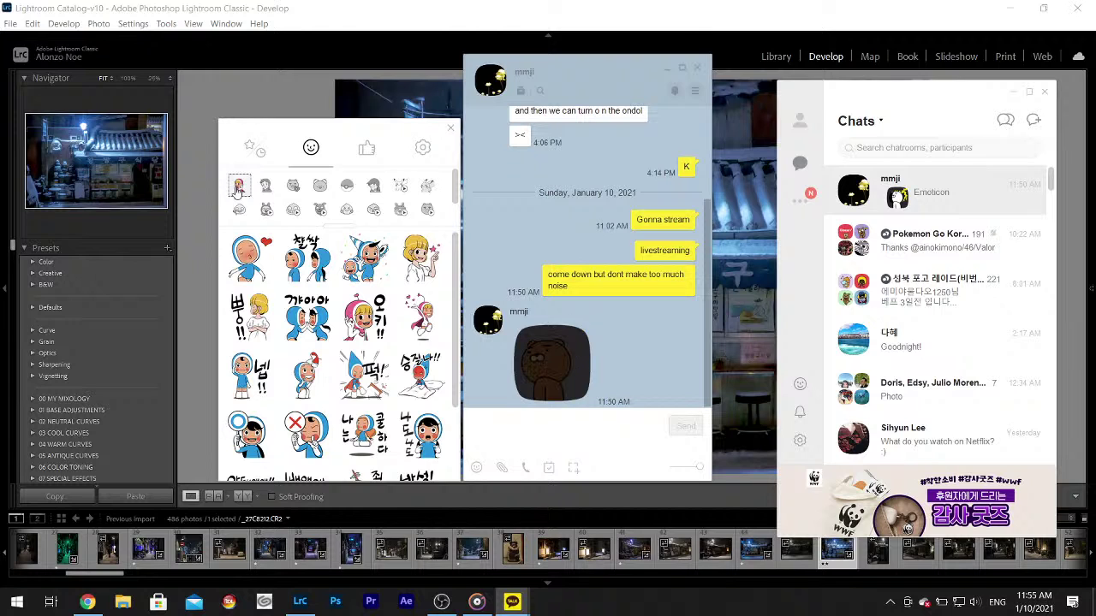
left_click(404, 270)
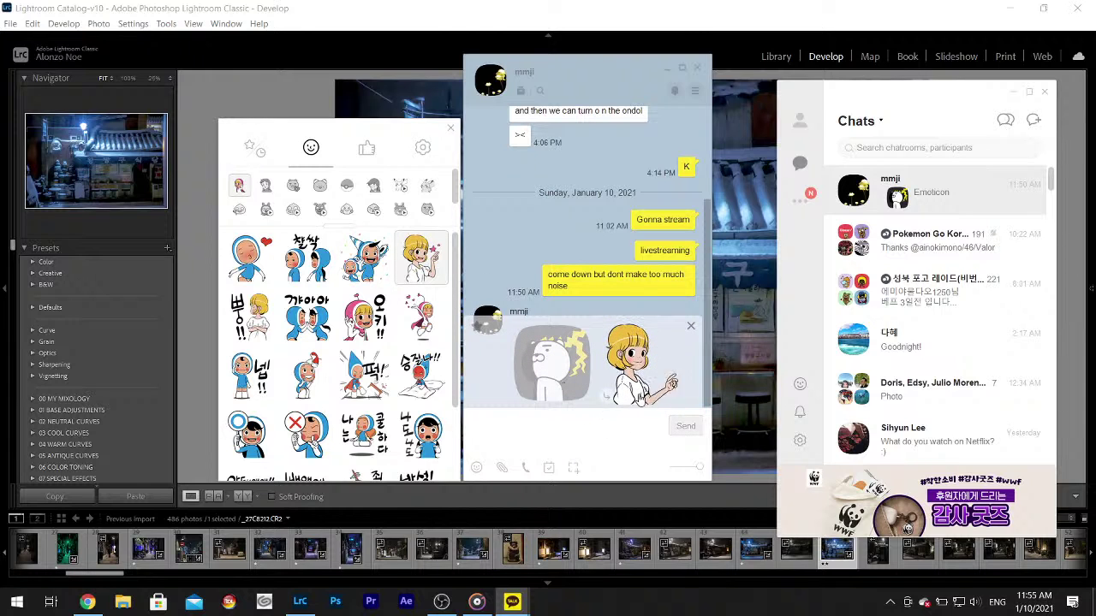
left_click(616, 424)
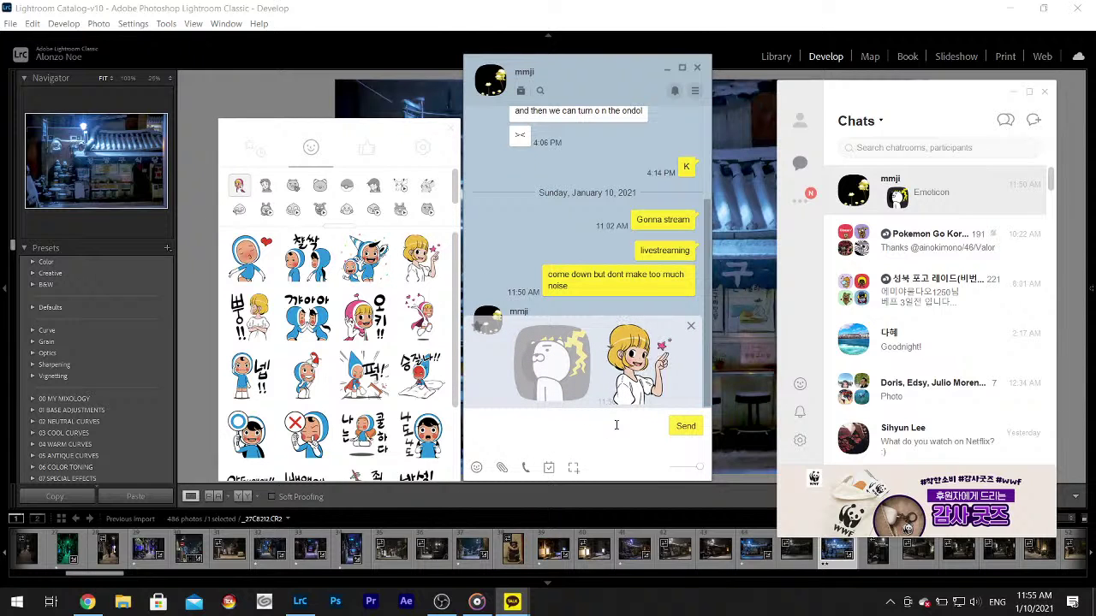
key("Return")
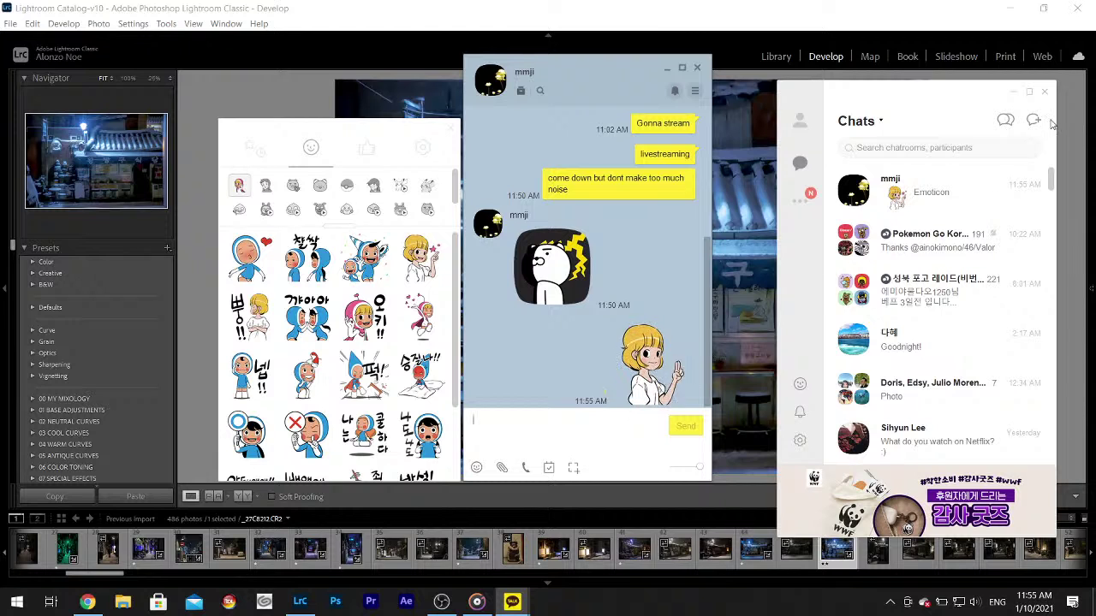
left_click(1044, 90)
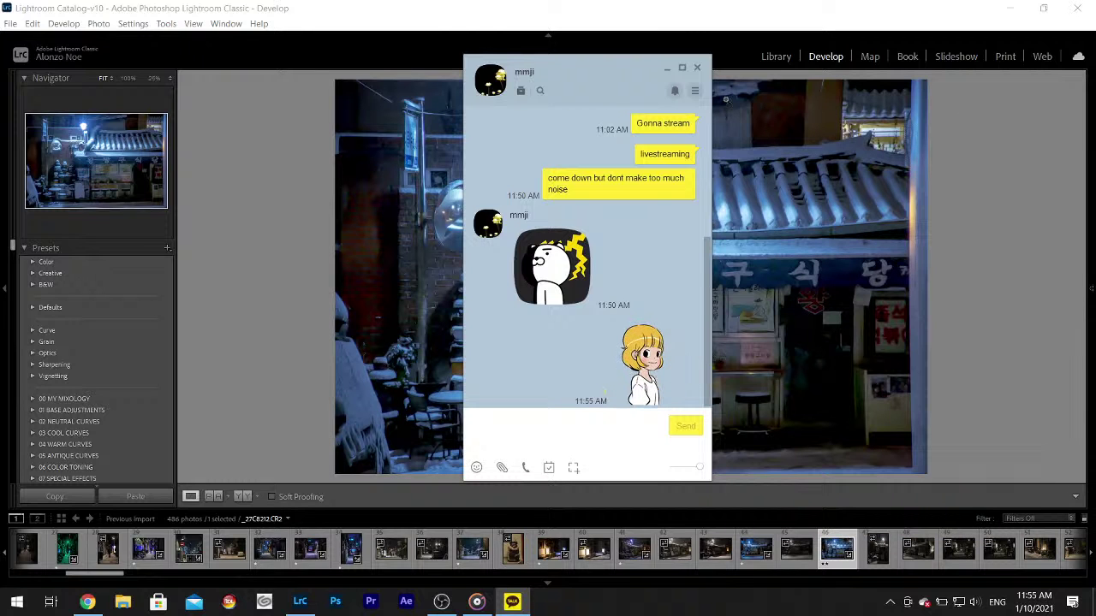
- Minimize the chat window and set the Texture of the closer restaurant photo to 10 in Lightroom Classic
left_click(668, 68)
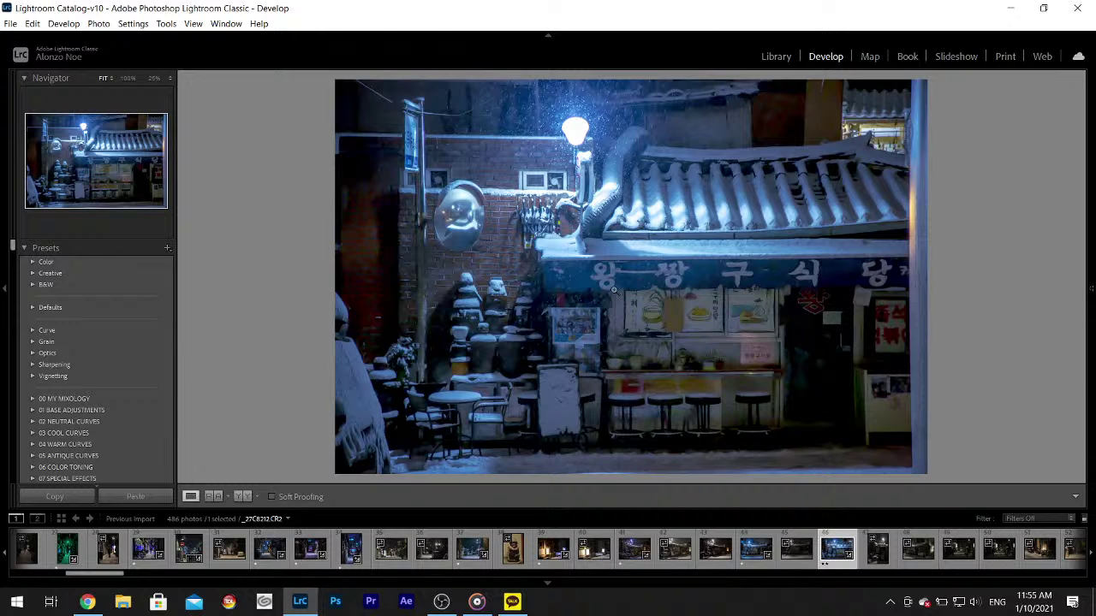
mouse_move(1090, 288)
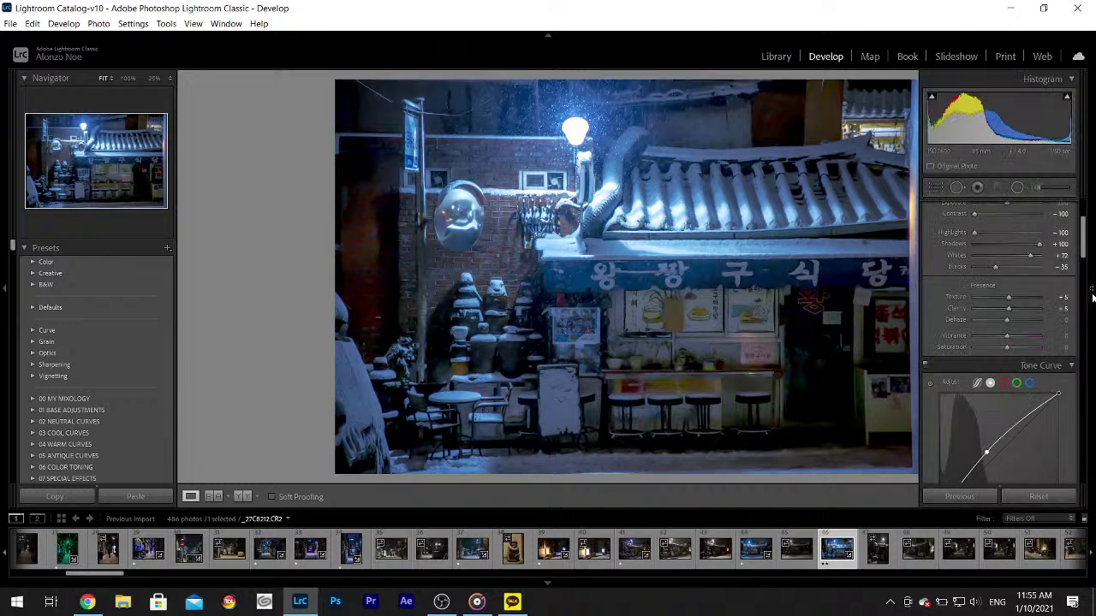
left_click(1056, 296)
type("10")
key("Return")
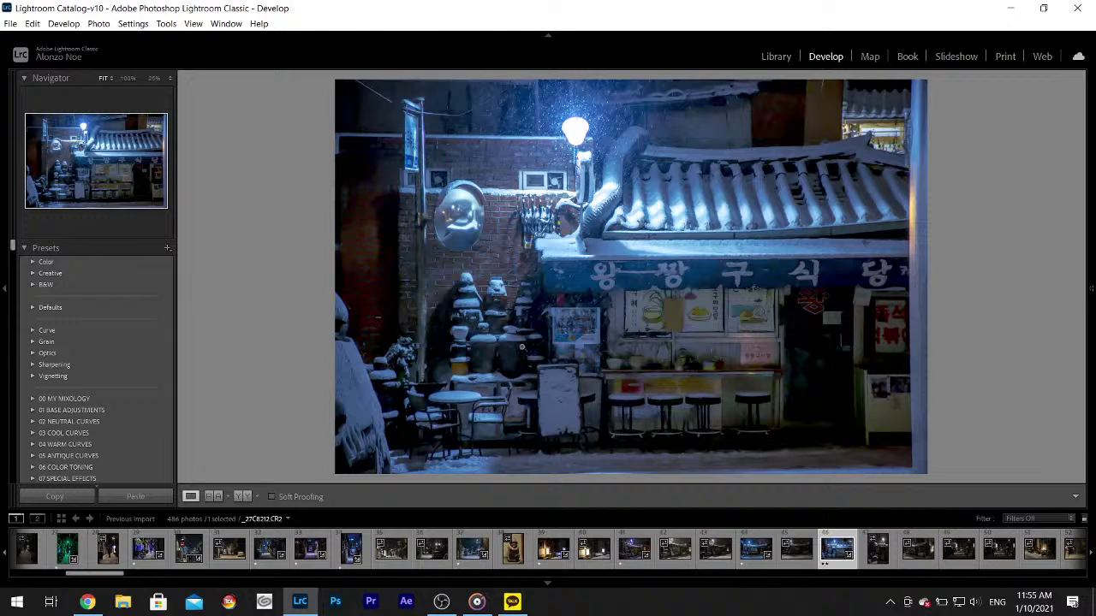
- Inspect the snow-covered jars, convex mirror and brick wall of the closer restaurant photo at 25% and 50% magnification
left_click(486, 338)
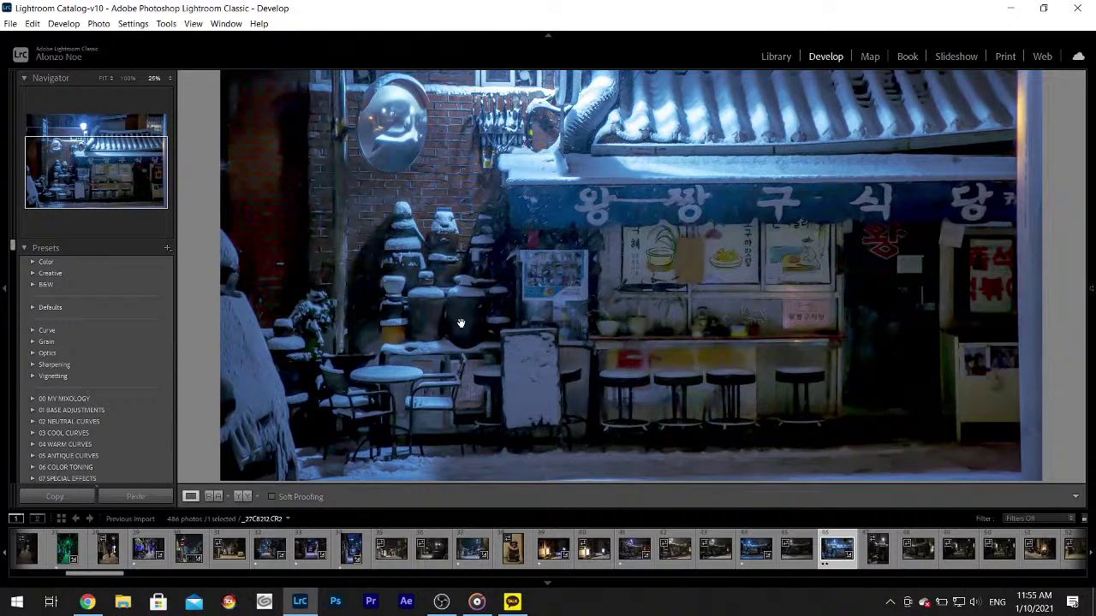
key("ctrl+equal")
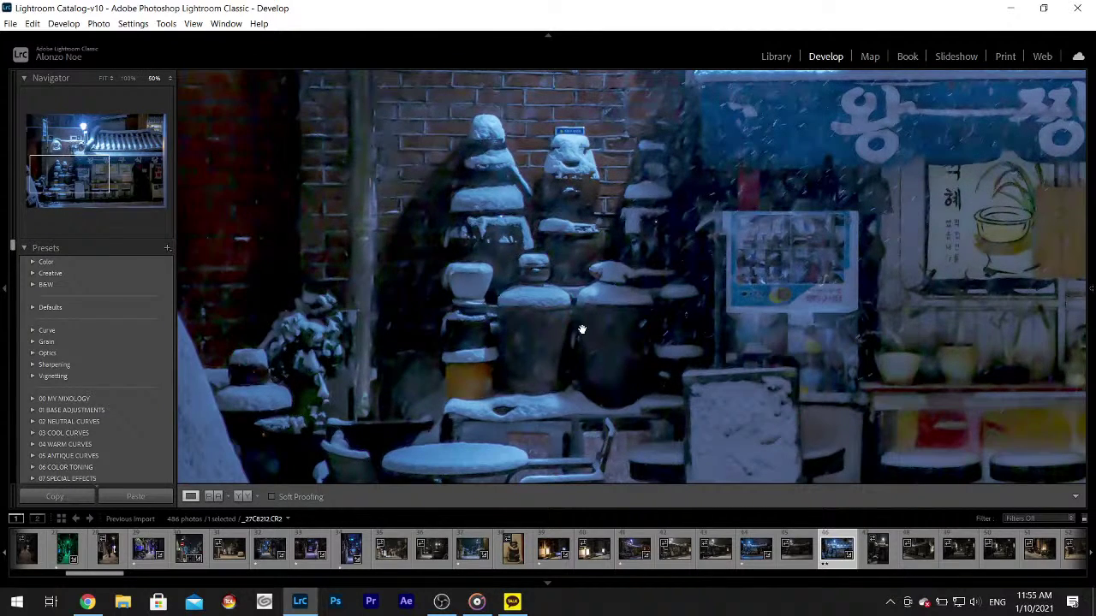
key("ctrl+minus")
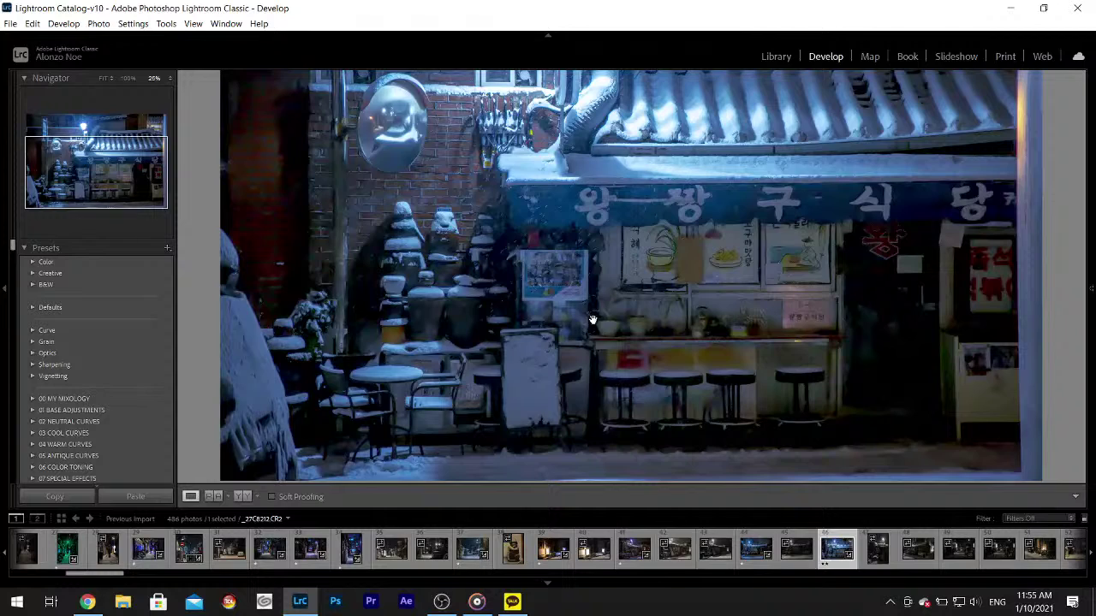
scroll(751, 316, "up", 3)
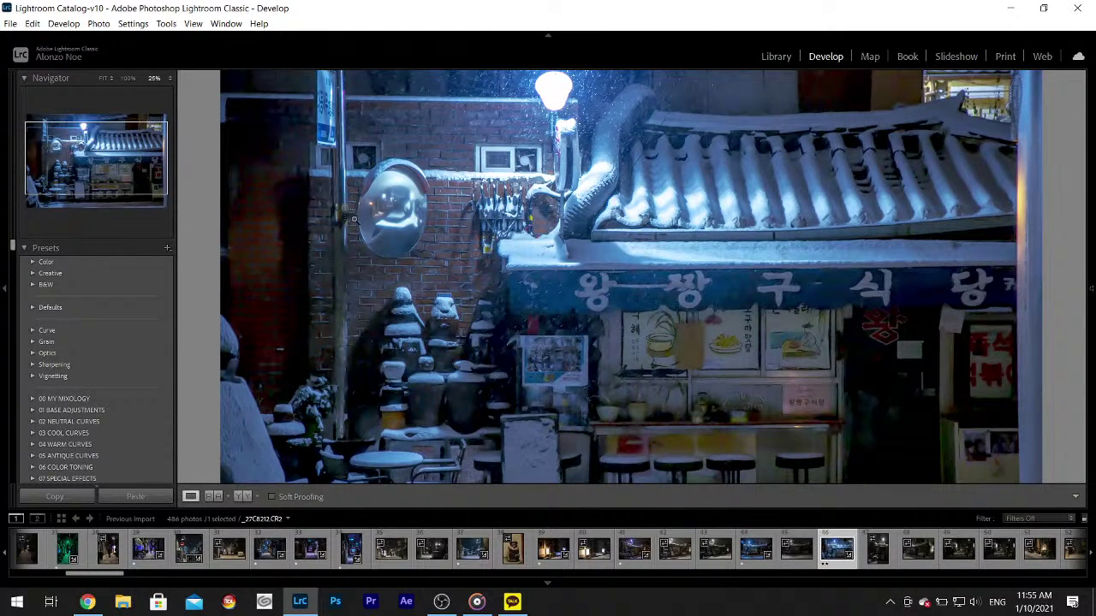
key("ctrl+equal")
left_click_drag(358, 210, 476, 228)
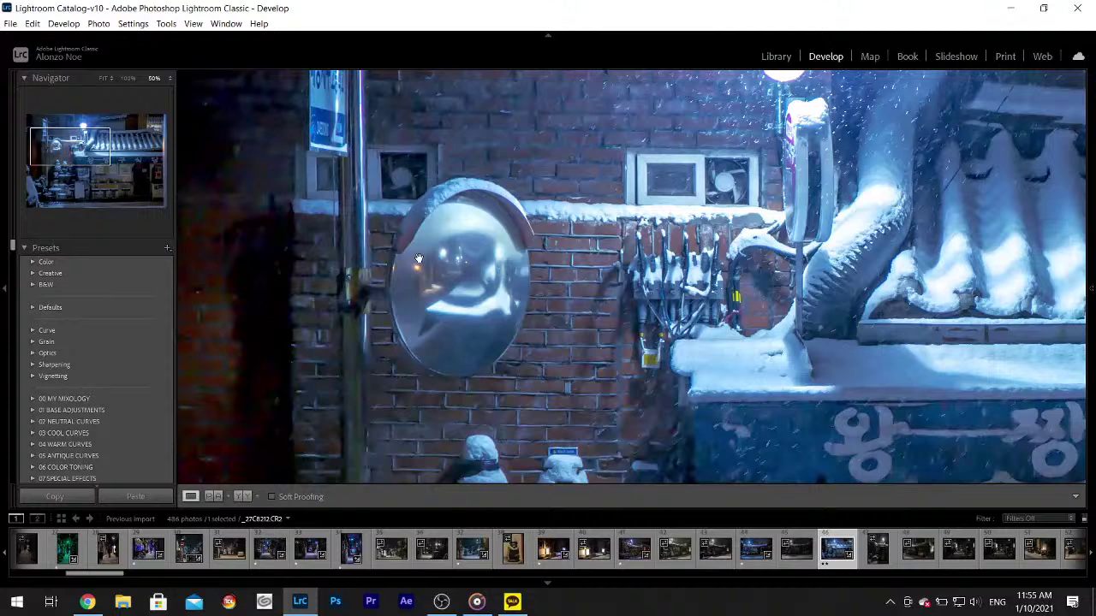
key("ctrl+minus")
key("ctrl+minus")
key("ctrl+minus")
key("ctrl+minus")
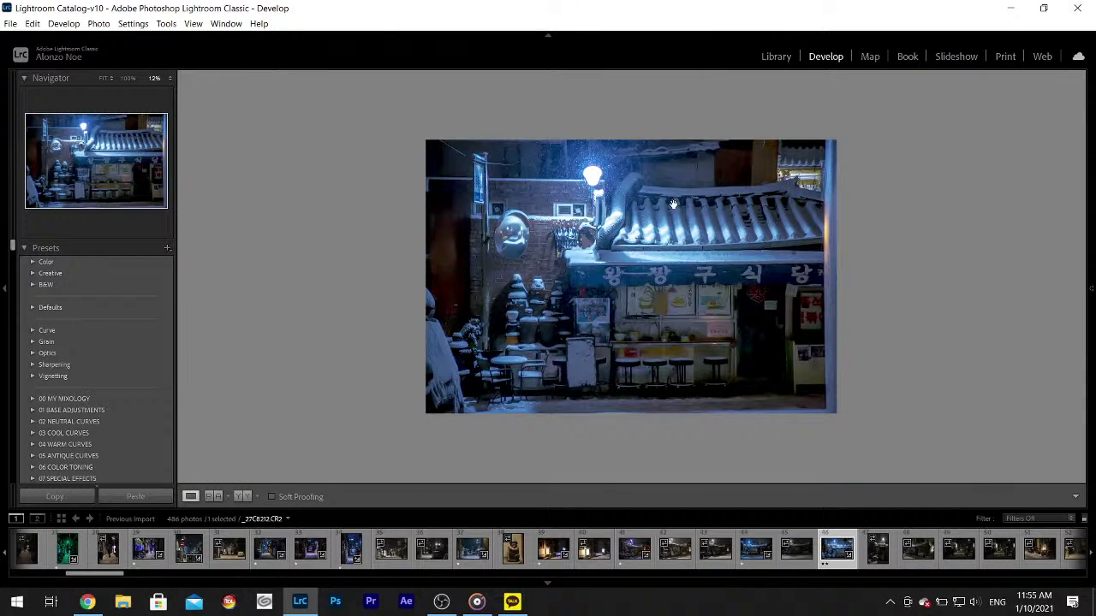
- Examine the falling snow around the street lamp enlarged, and compare it with a reduced view of the whole photo
key("ctrl+plus")
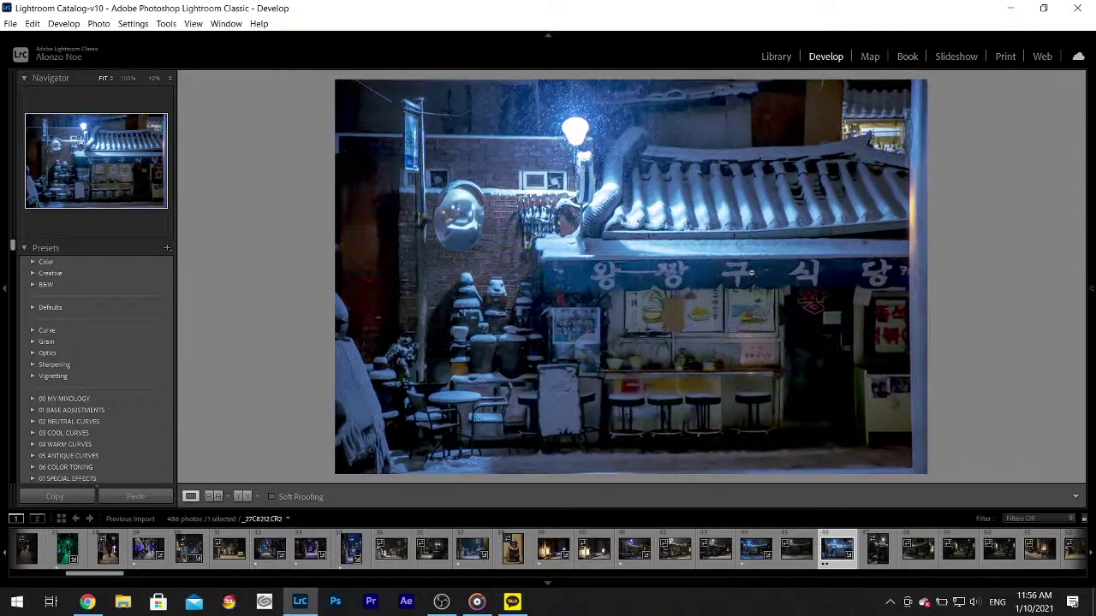
key("ctrl+minus")
left_click(578, 171)
scroll(684, 313, "down", 2)
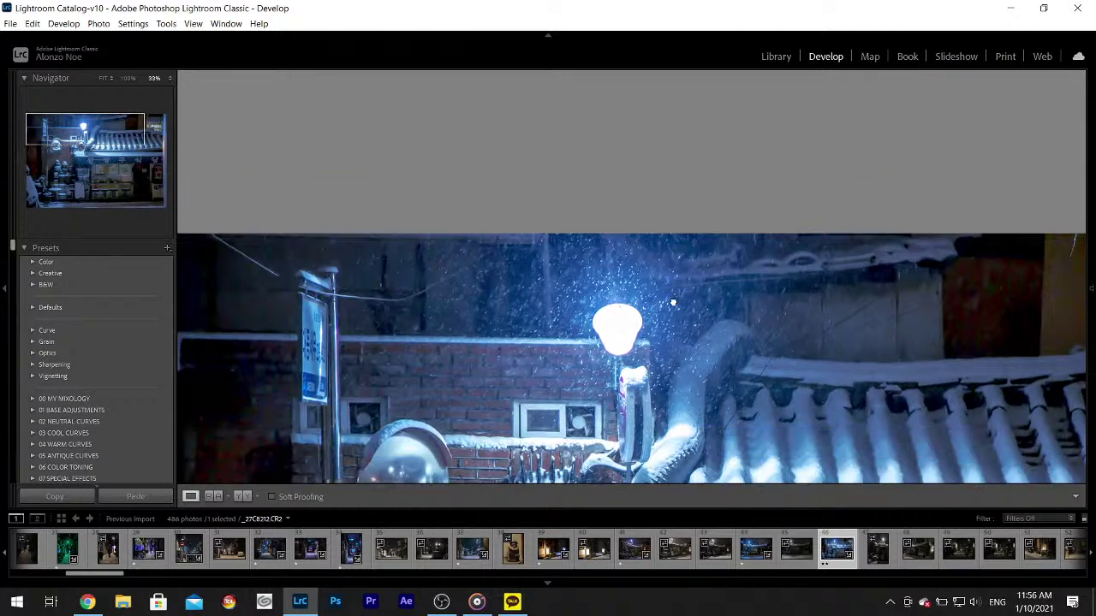
key("ctrl+minus")
key("ctrl+minus")
key("ctrl+minus")
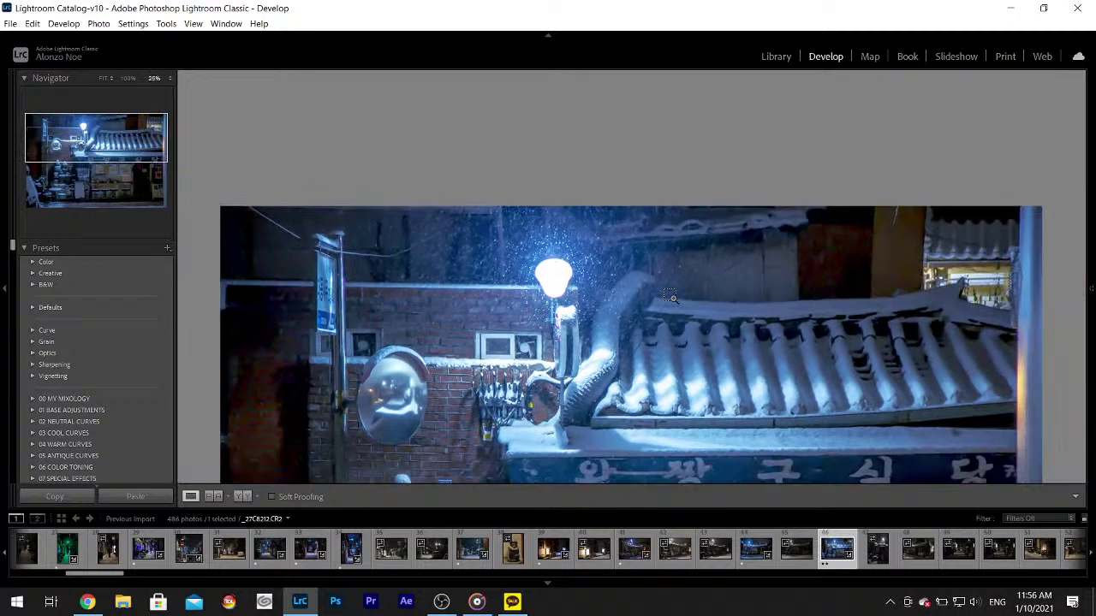
key("equal")
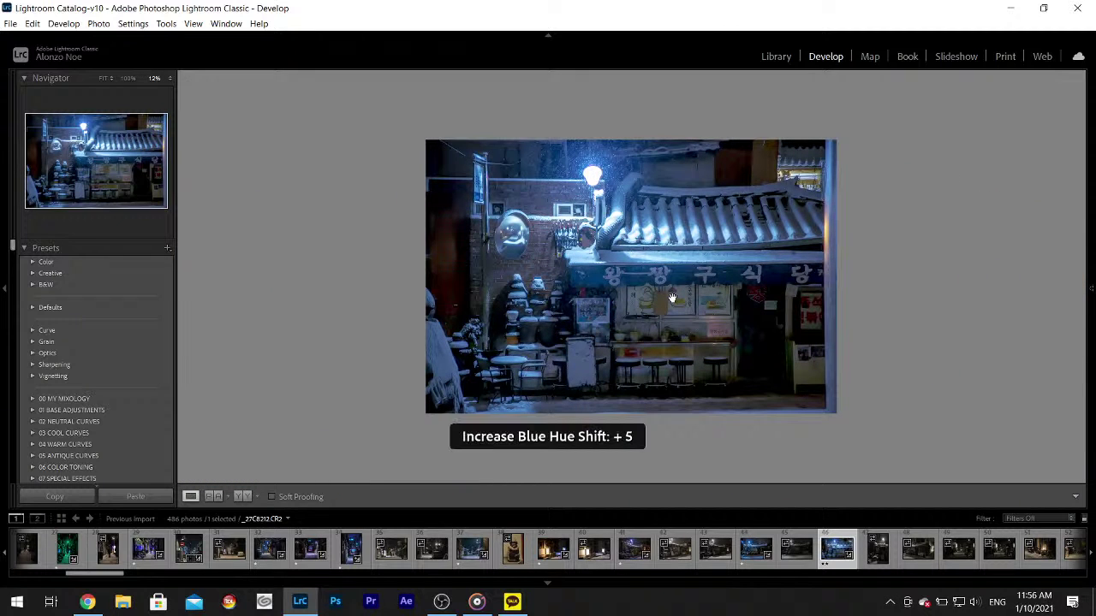
key("minus")
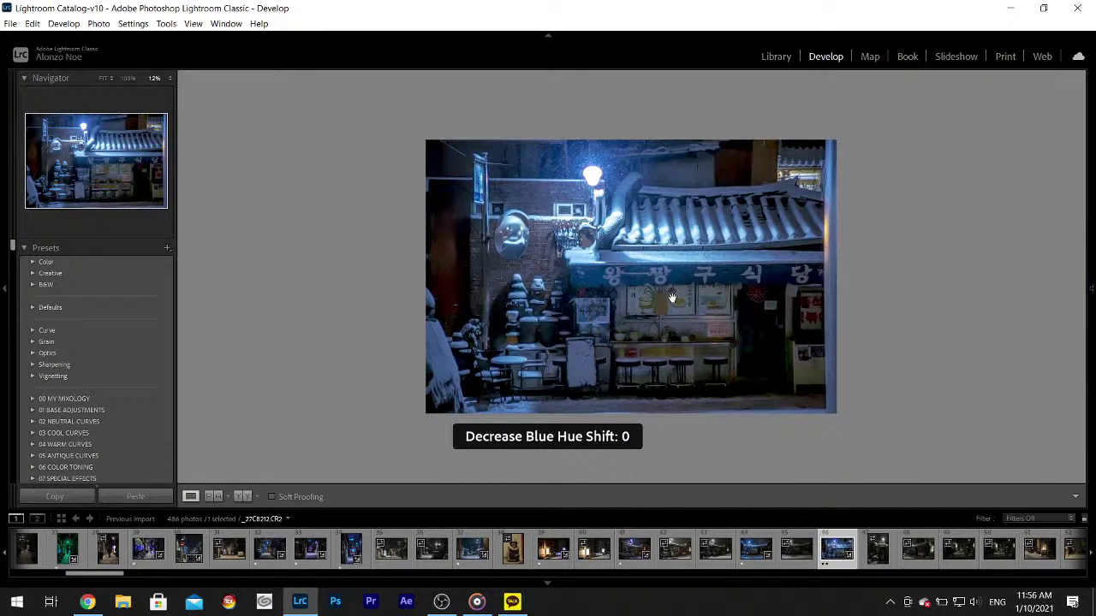
- Check the storefront and stools enlarged, and raise the closer restaurant photo's rating to 3 stars
key("ctrl+equal")
key("ctrl+equal")
scroll(694, 256, "down", 5)
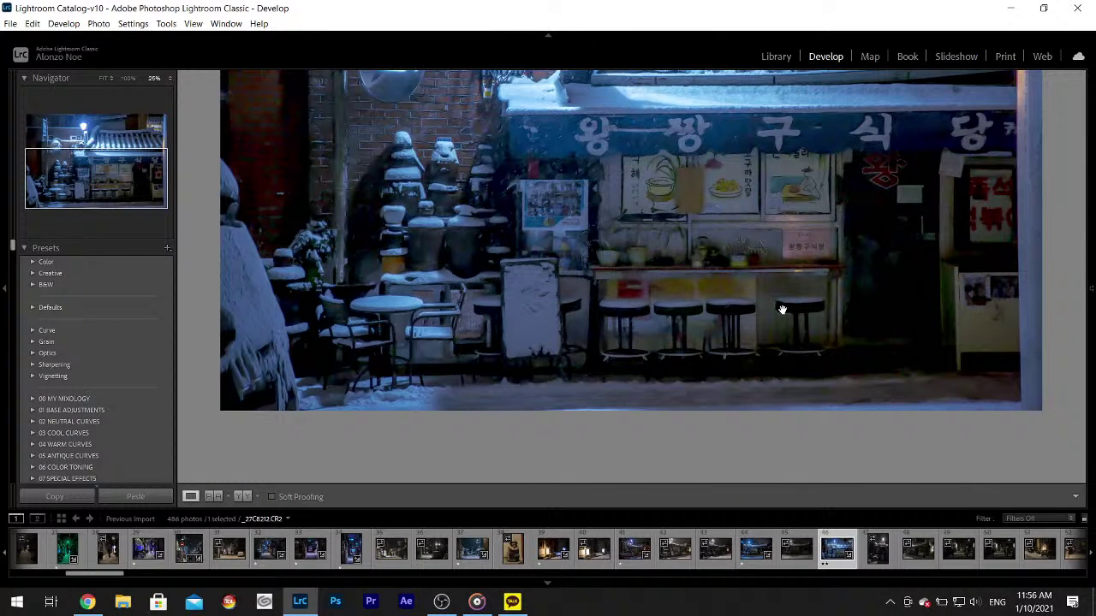
key("3")
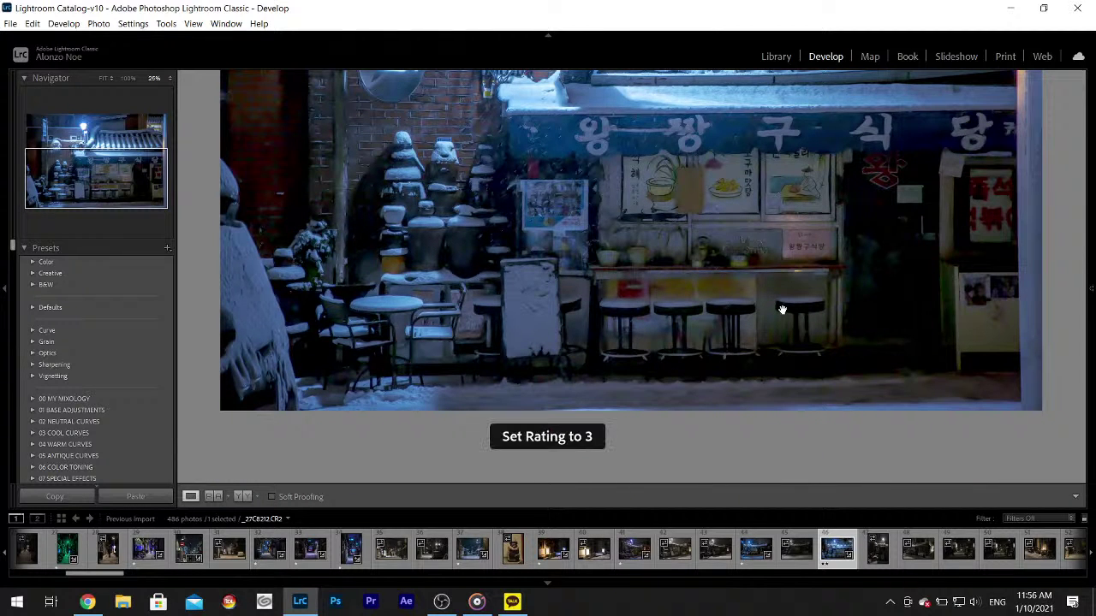
left_click(804, 315)
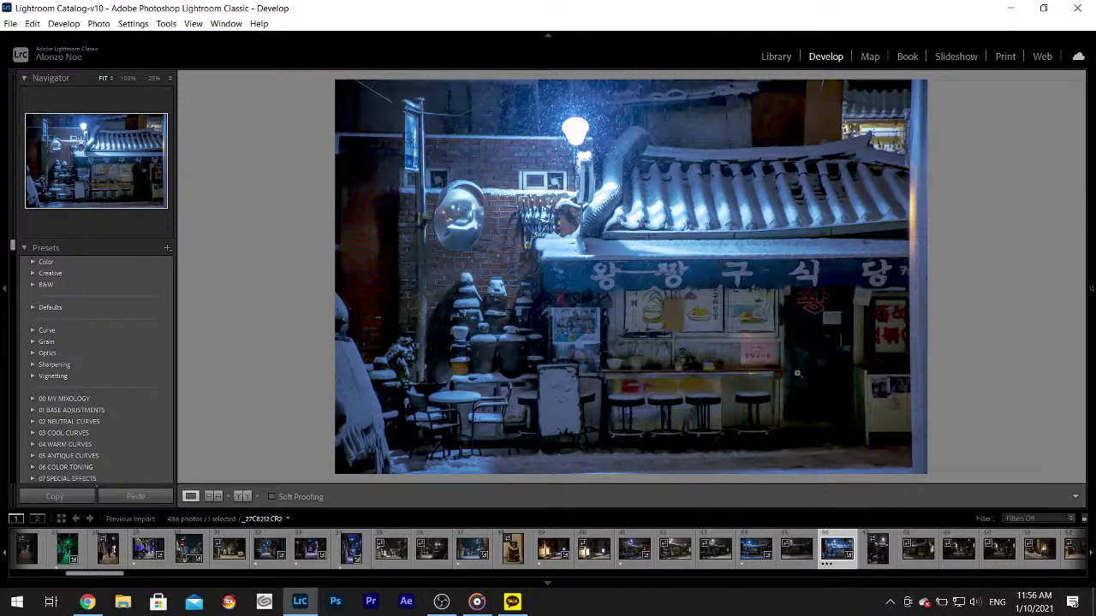
- Crop strips off the top and bottom of the wider restaurant photo _27C8210.CR2, keeping its full width
left_click(796, 565)
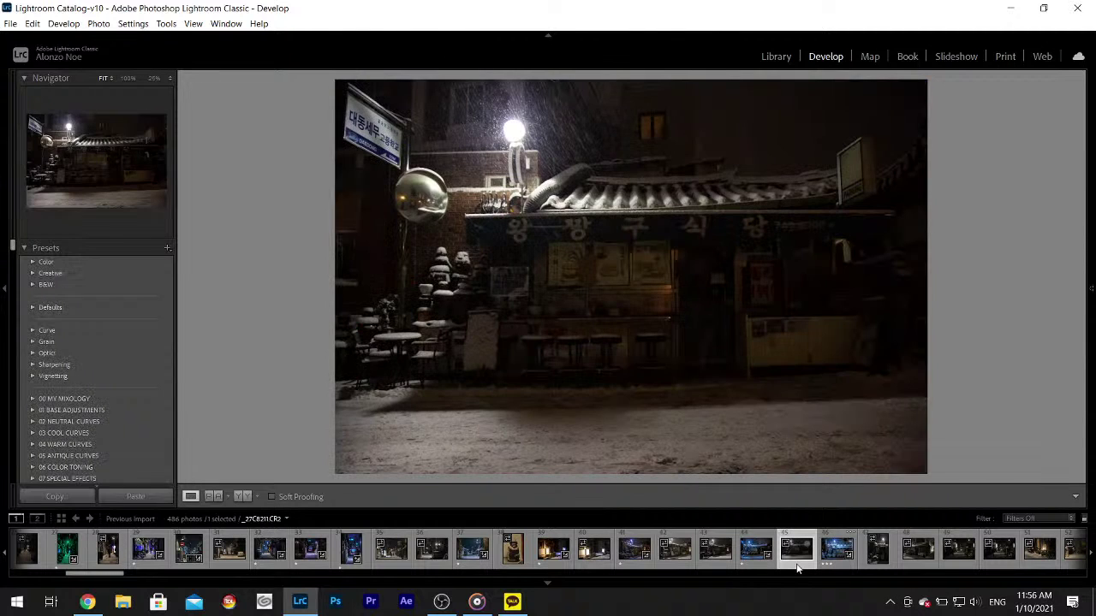
left_click(768, 560)
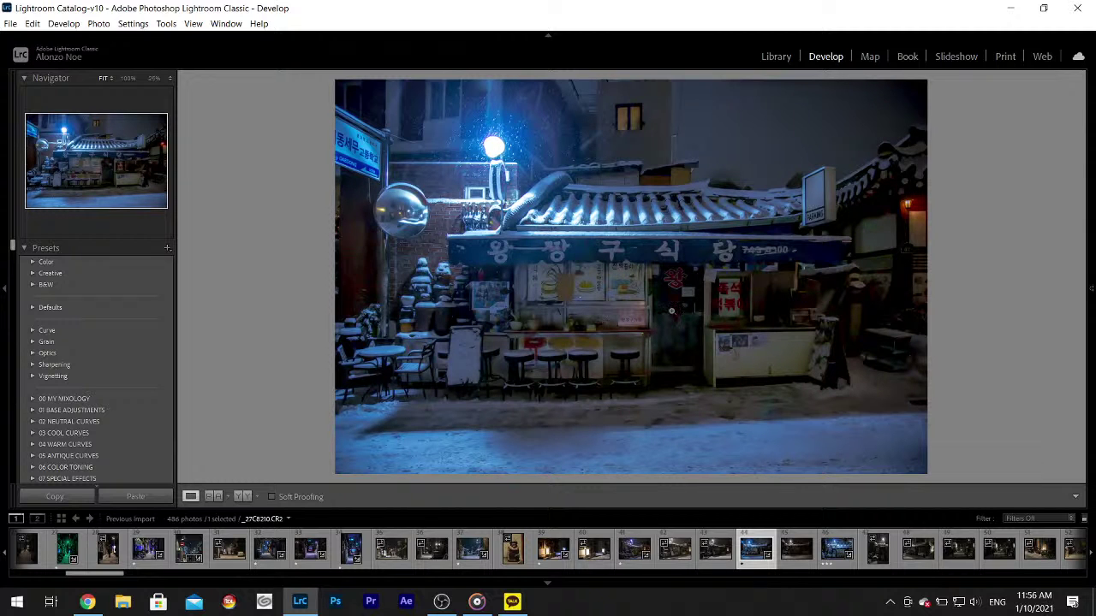
mouse_move(1092, 257)
left_click(936, 187)
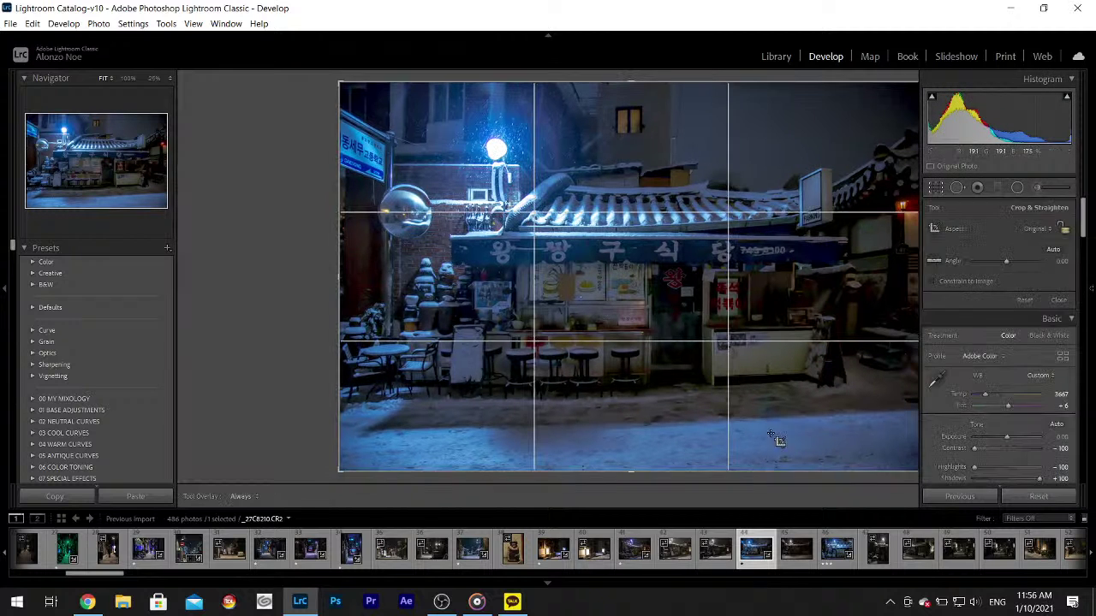
left_click_drag(623, 473, 635, 443)
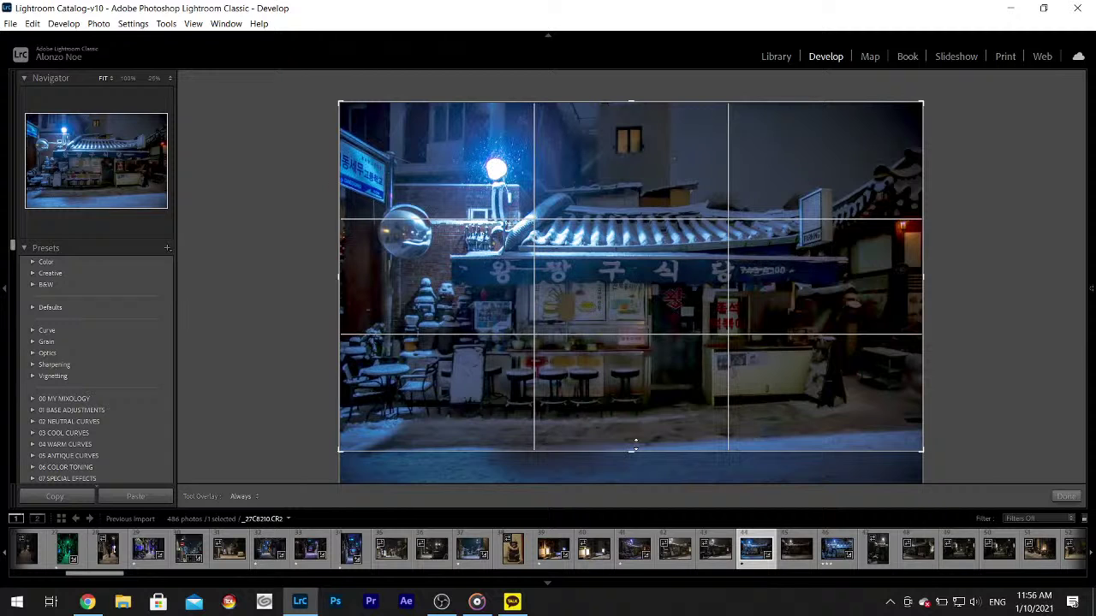
left_click_drag(631, 102, 633, 114)
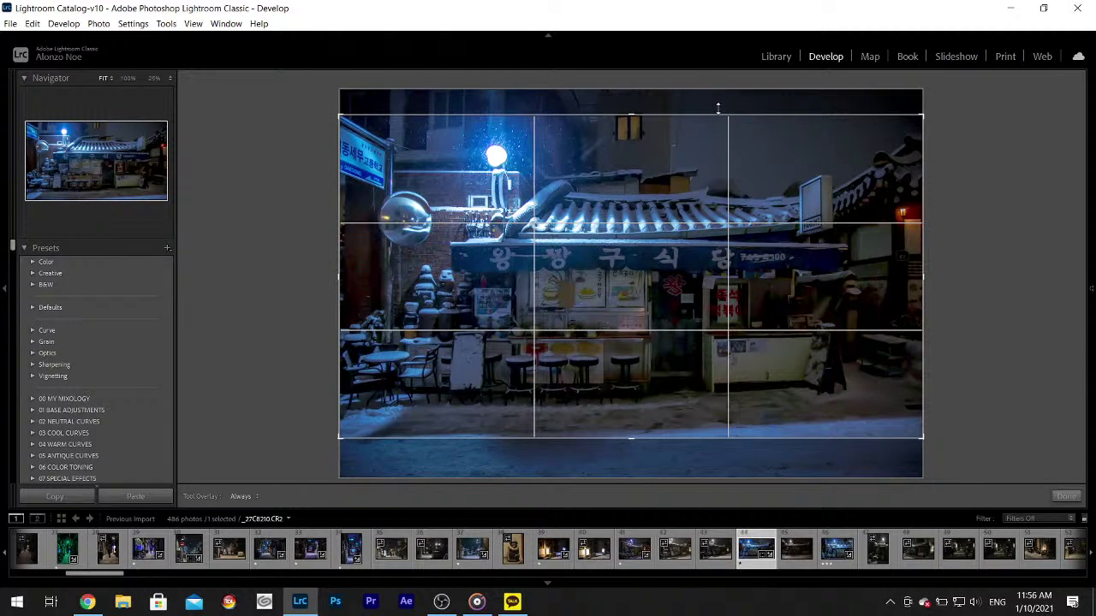
left_click(1066, 497)
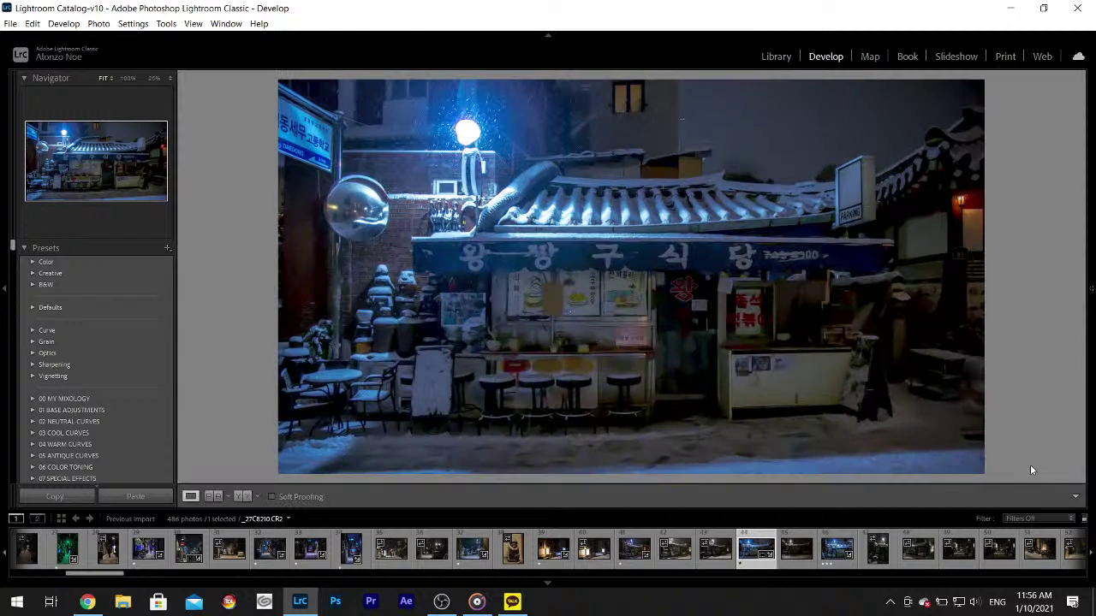
- Compare the edited and unedited restaurant photos from the same series, finishing on the closer shot _27C8212.CR2
left_click(834, 555)
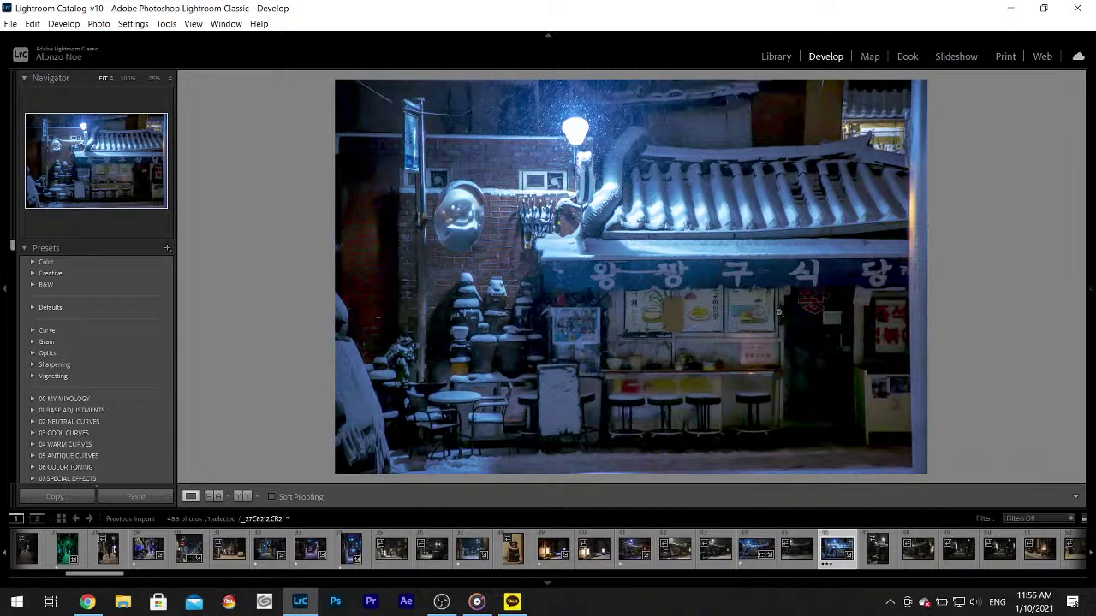
left_click(878, 550)
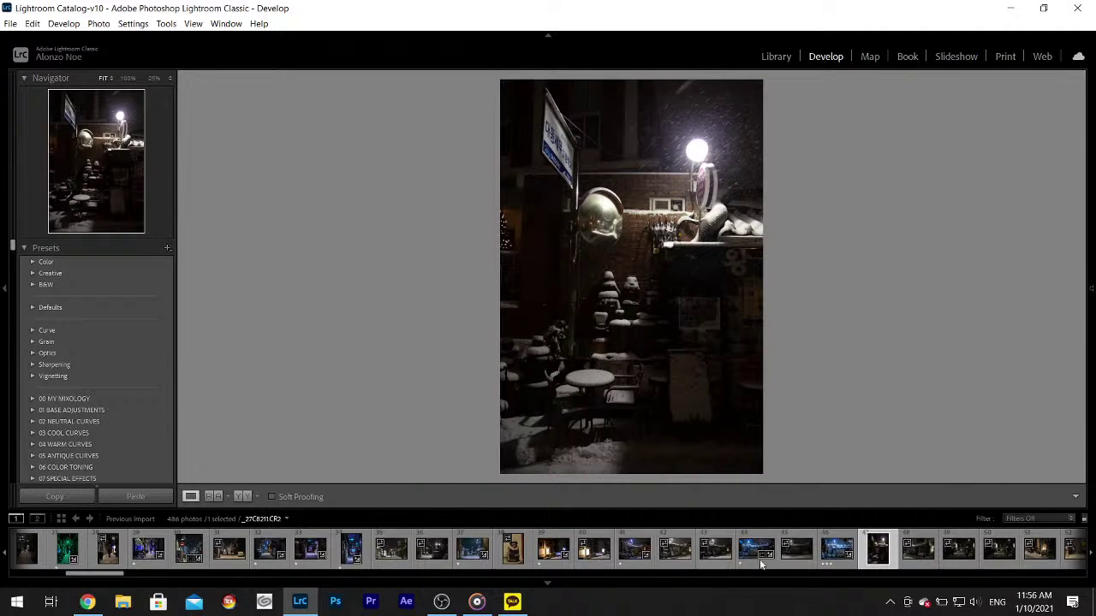
left_click(635, 560)
left_click(682, 566)
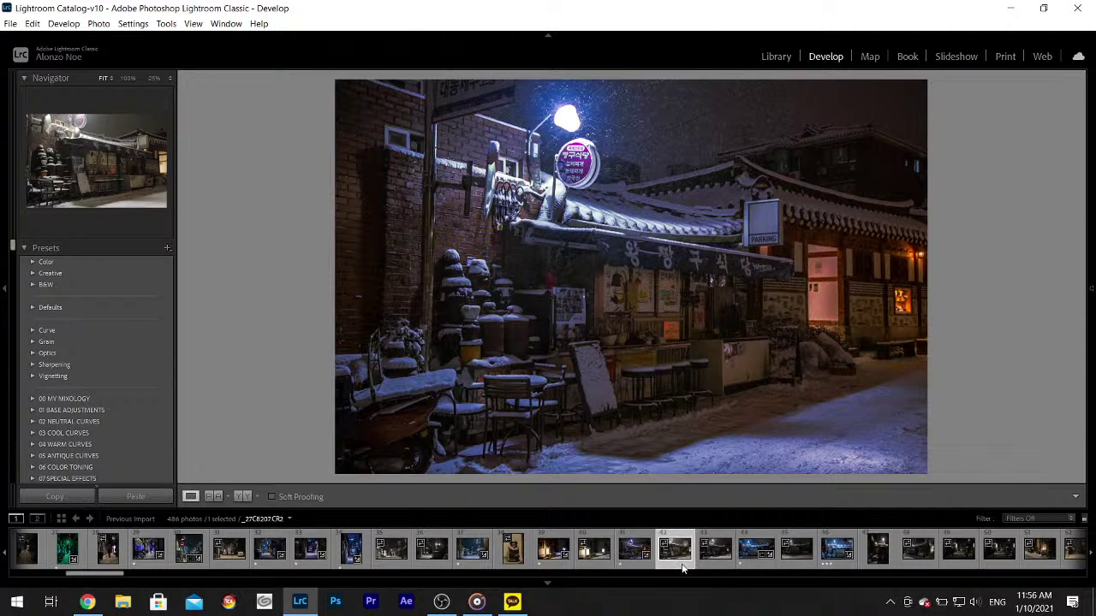
left_click(722, 564)
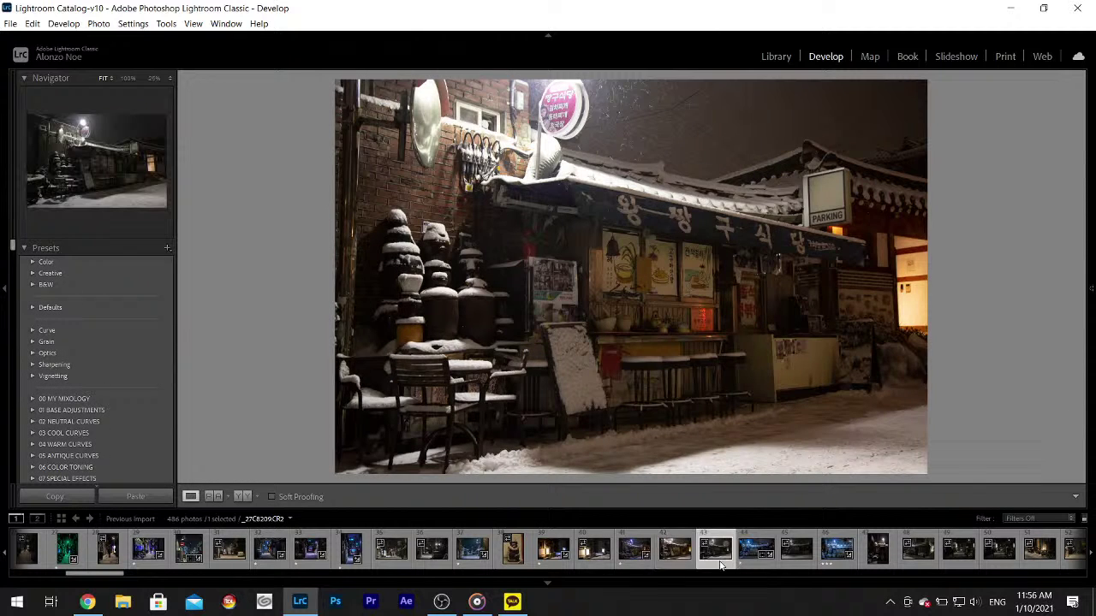
left_click(753, 565)
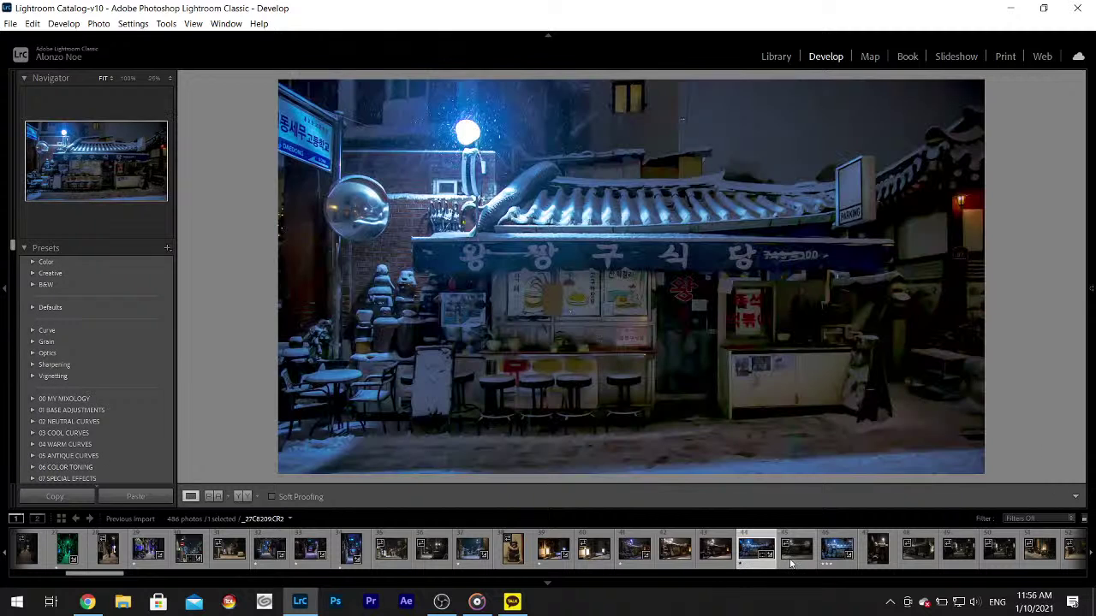
left_click(794, 563)
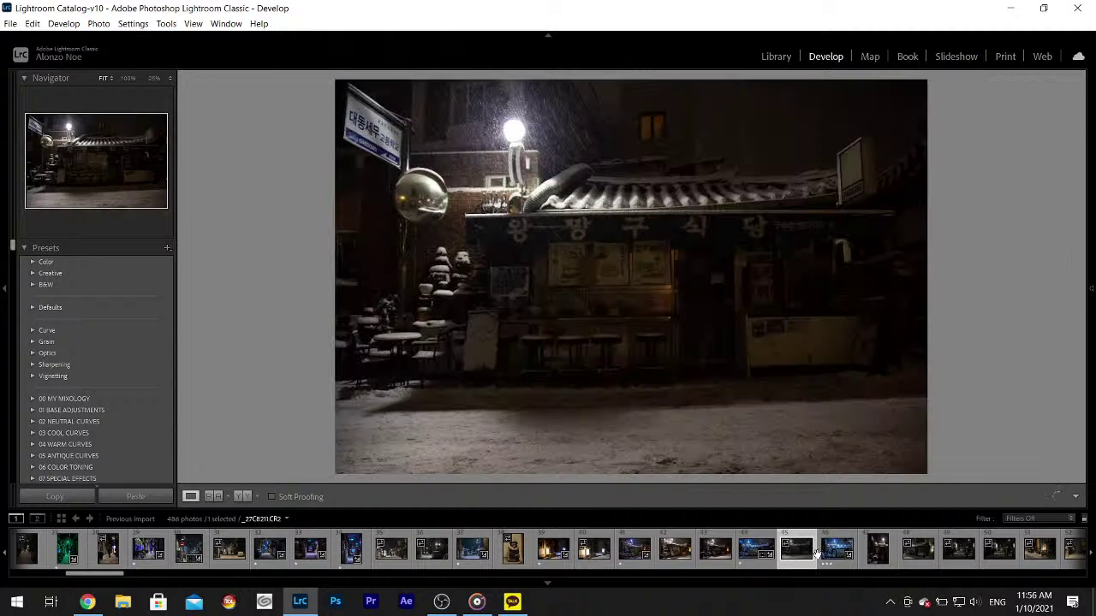
left_click(830, 562)
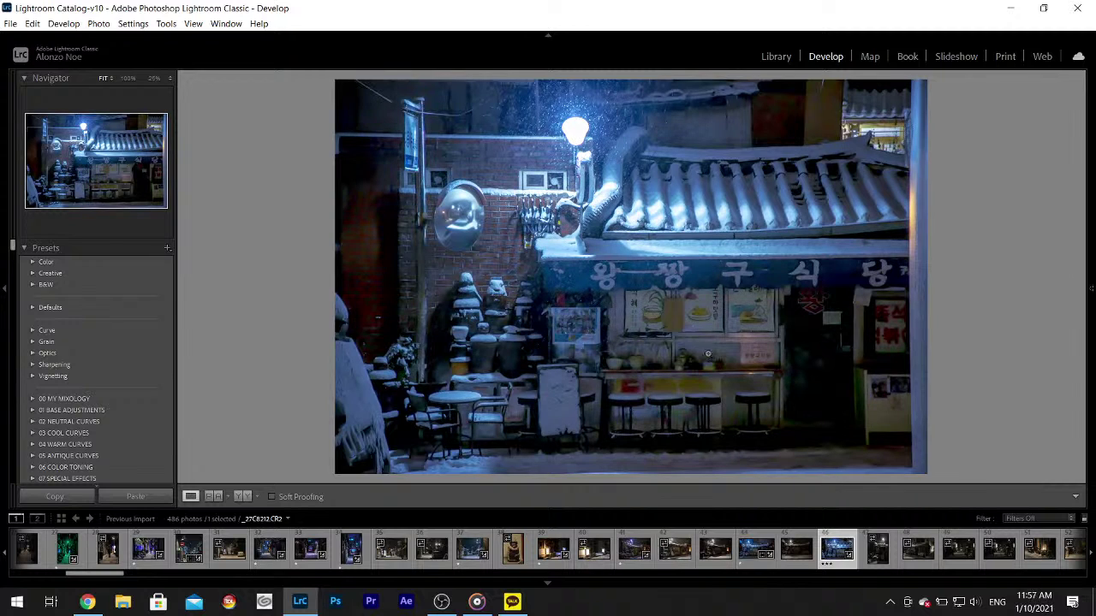
- Paste the copied develop settings onto the vertical street lamp photo _27C8213.CR2
left_click(883, 563)
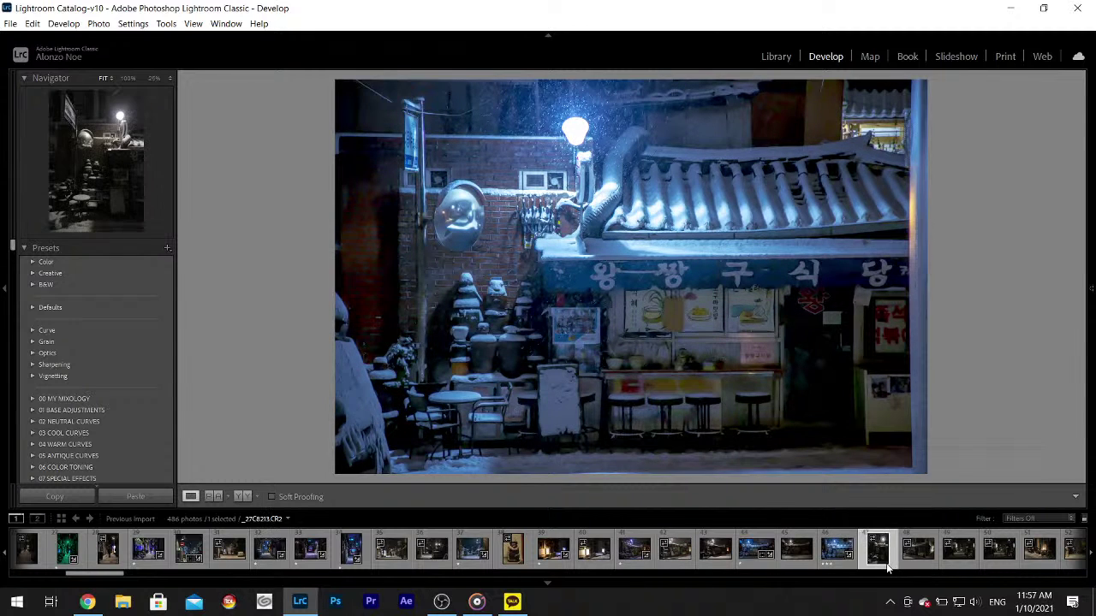
right_click(881, 561)
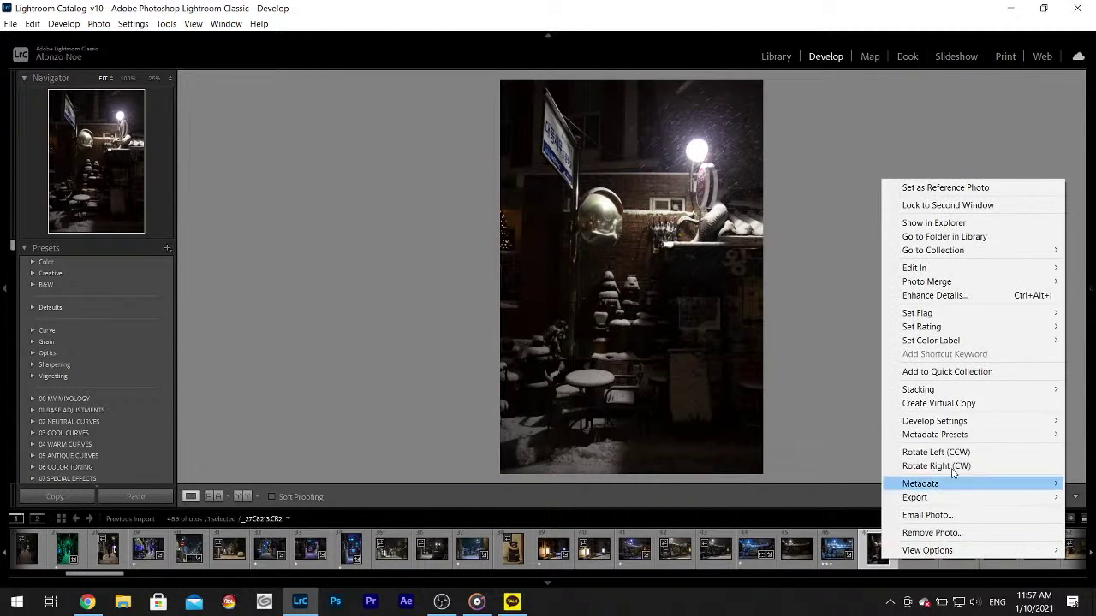
mouse_move(942, 420)
left_click(769, 482)
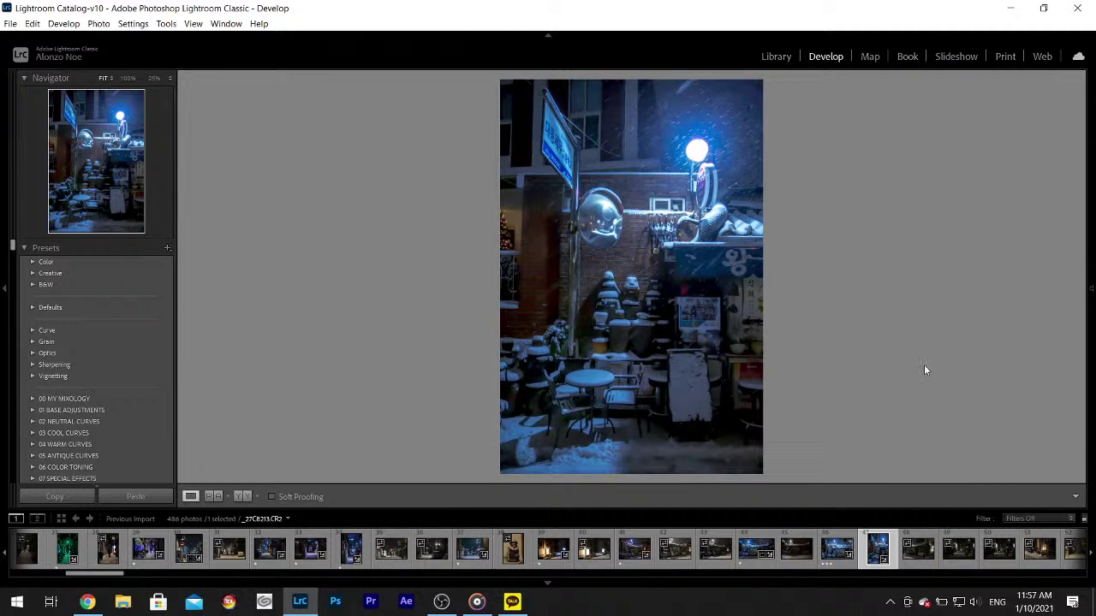
- Paste the copied develop settings onto the unedited corner restaurant photo _27C8214.CR2
left_click(920, 555)
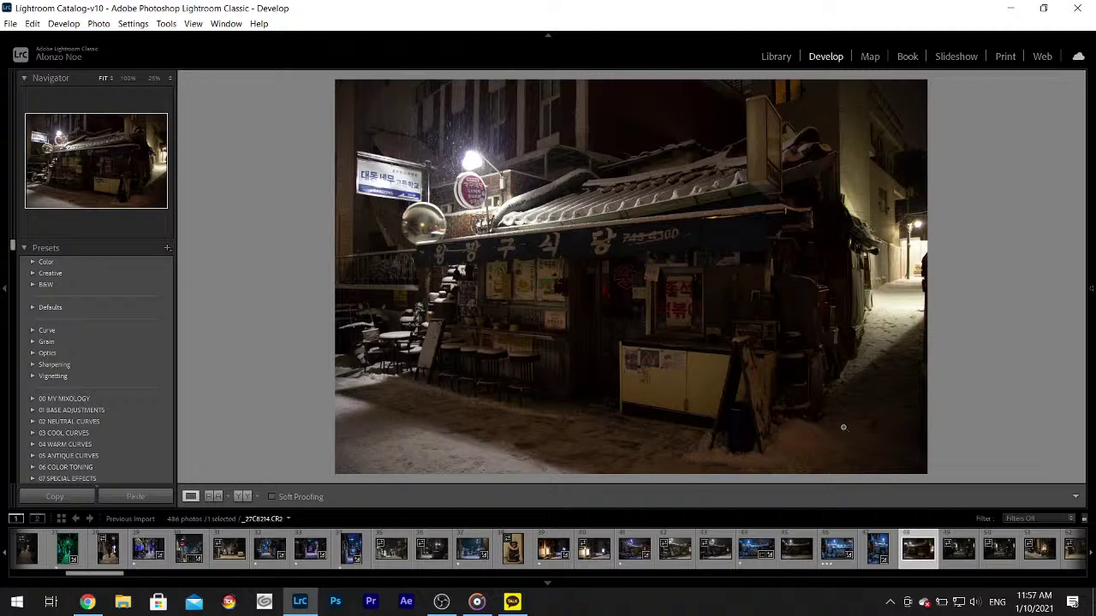
right_click(909, 561)
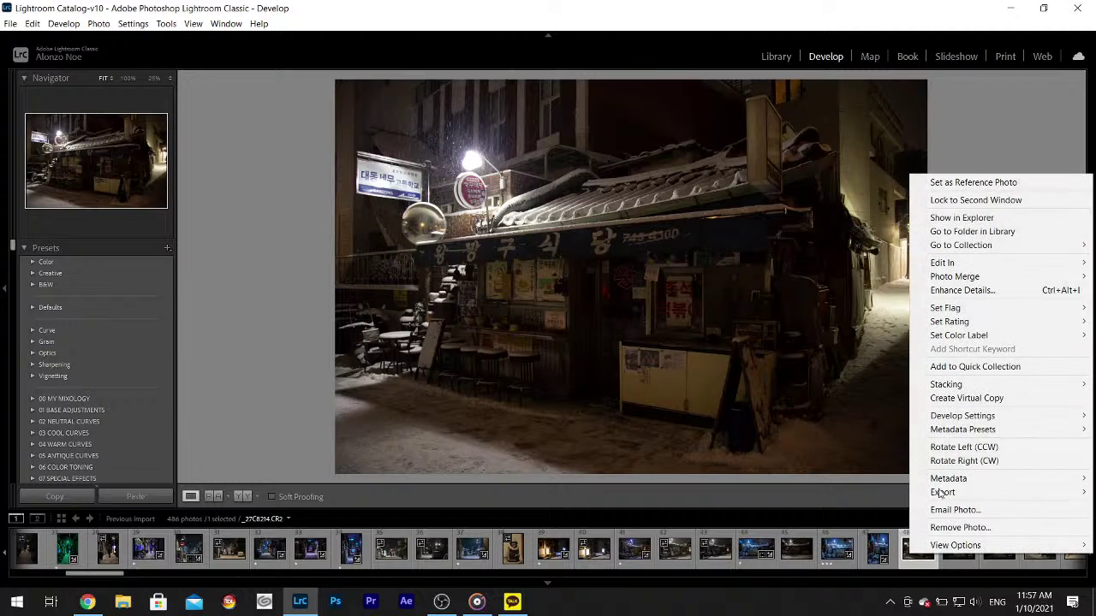
left_click(736, 479)
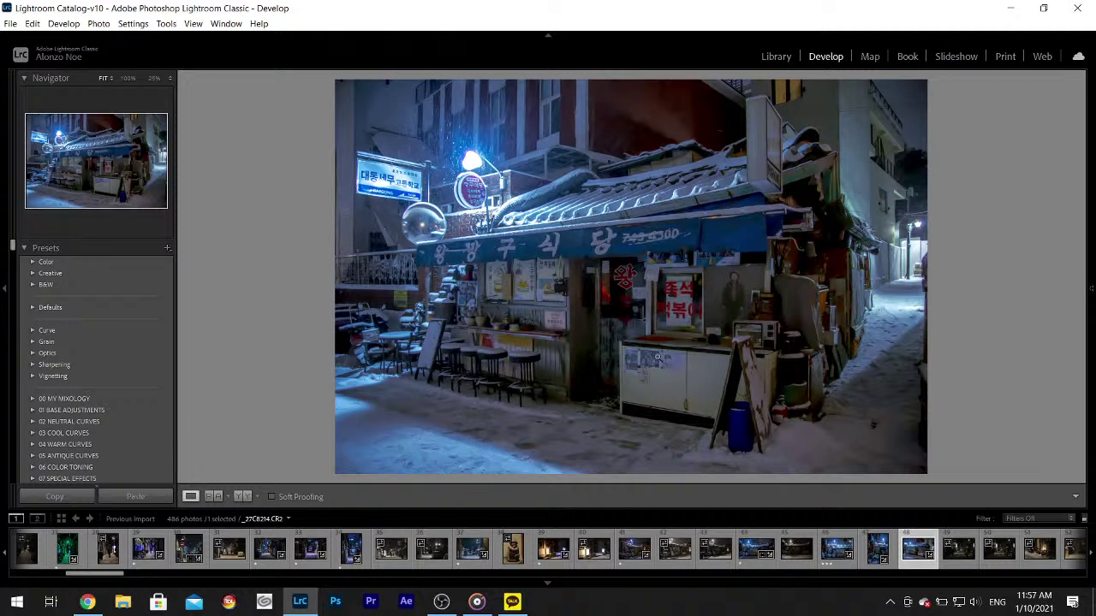
- On the dark street photo _27C8216.CR2 with the standing figure, set Highlights to -100, Shadows to +100 and Whites to +75
left_click(959, 552)
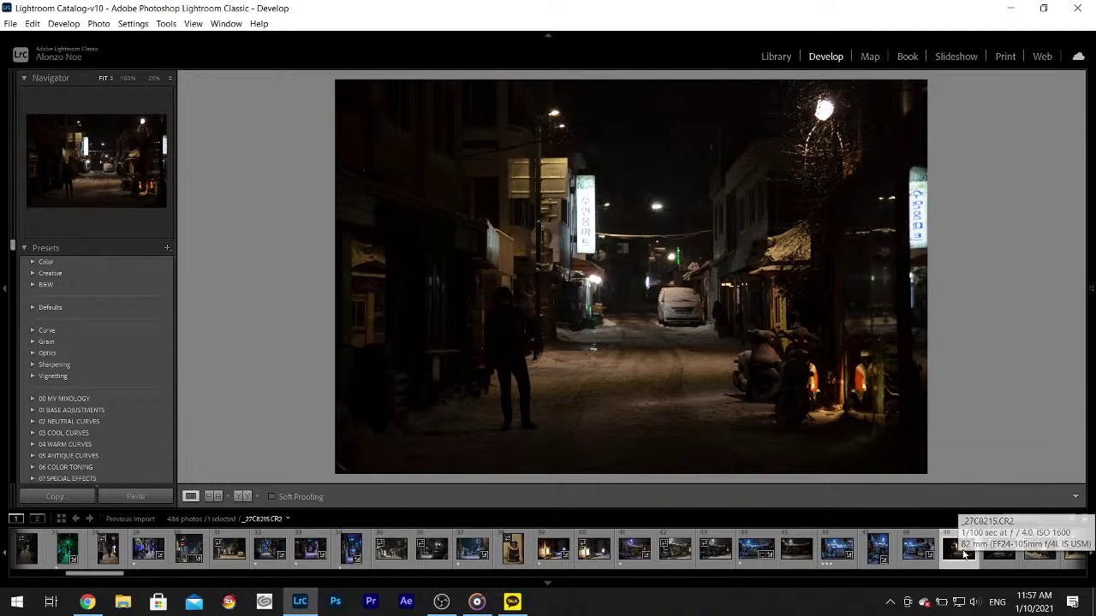
left_click(985, 557)
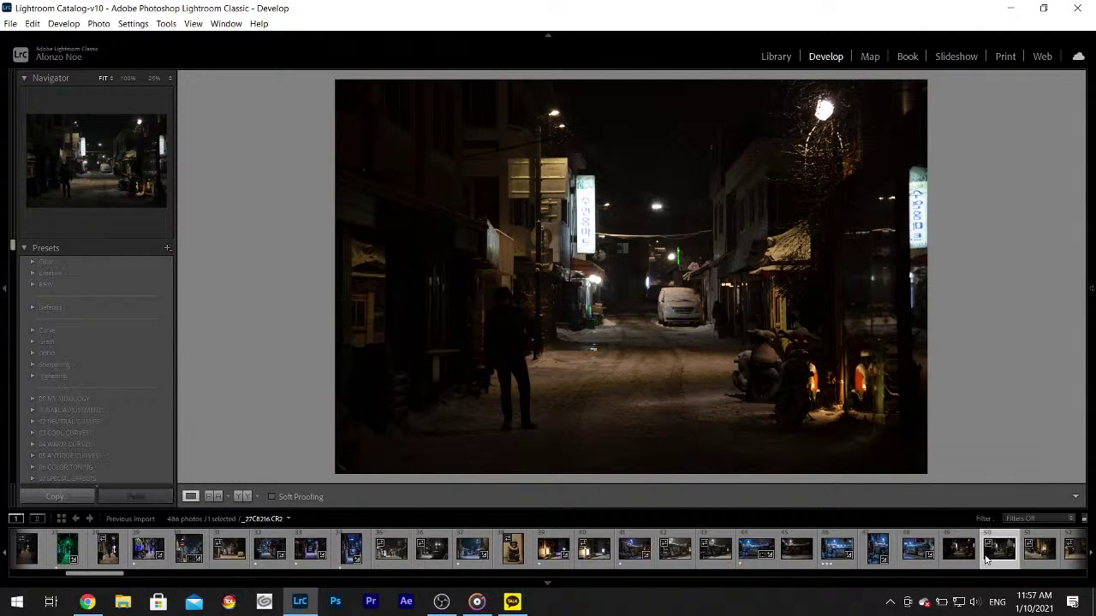
scroll(896, 552, "down", 3)
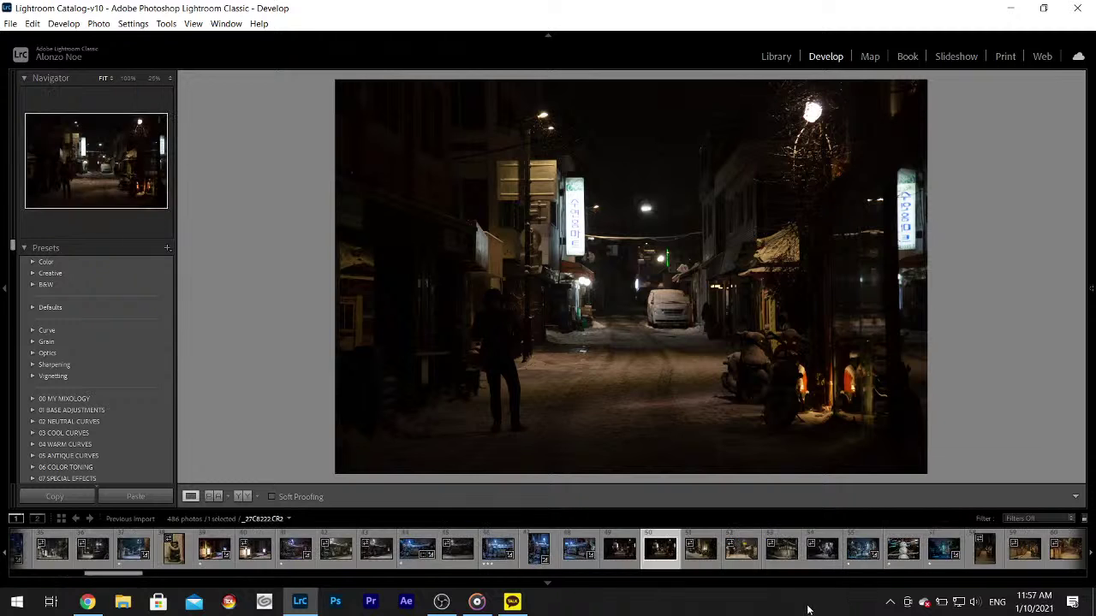
left_click(700, 552)
mouse_move(1093, 288)
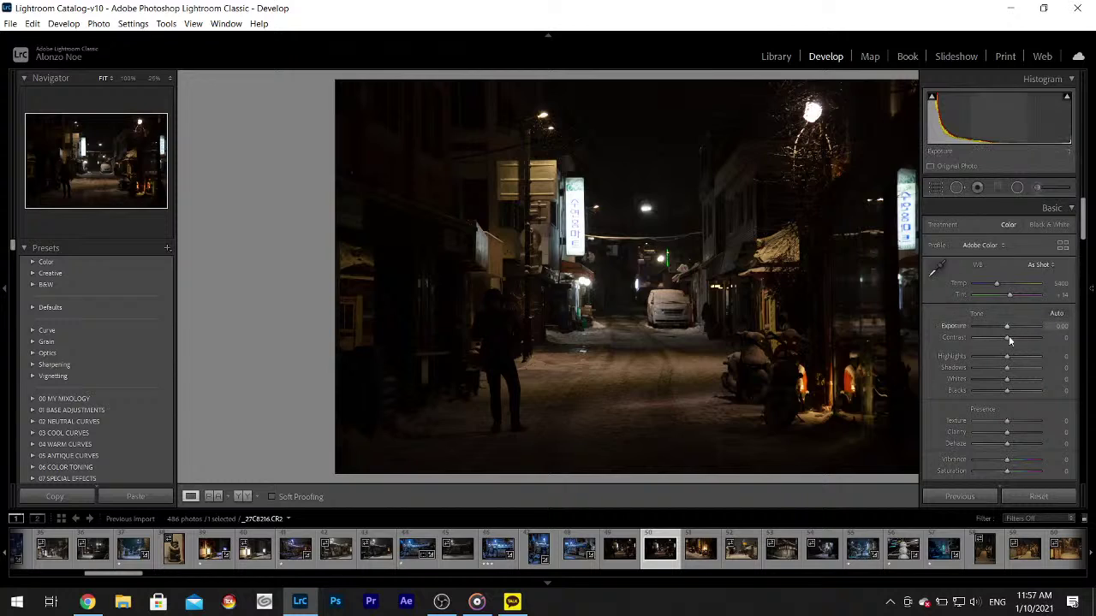
left_click_drag(1007, 356, 1027, 389)
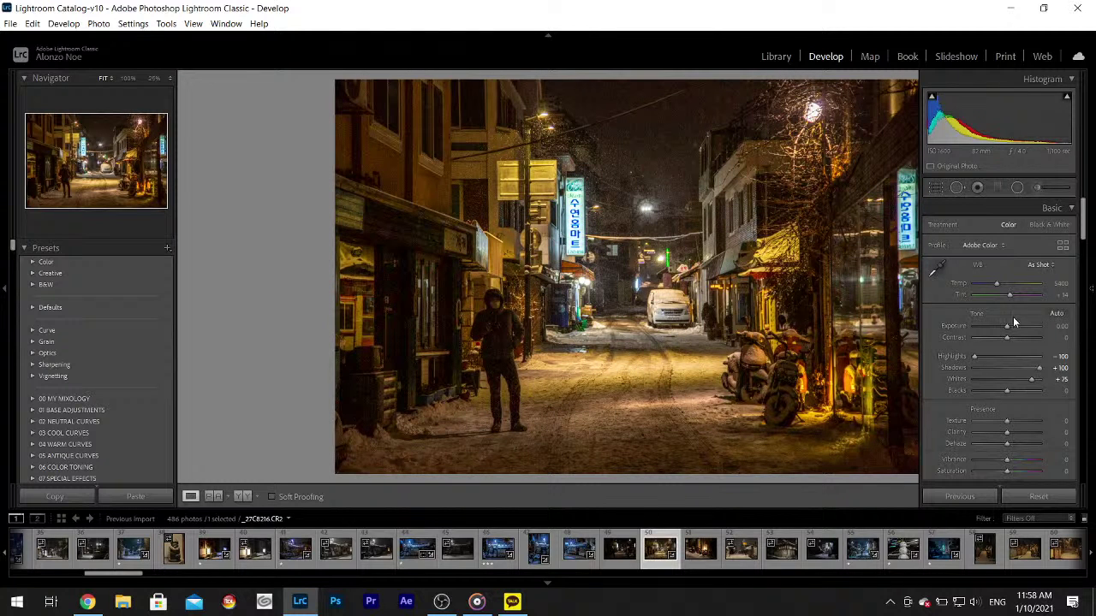
- Set the photo's white balance by sampling the dark hooded jacket of the standing figure as the neutral target
left_click(939, 272)
key("F8")
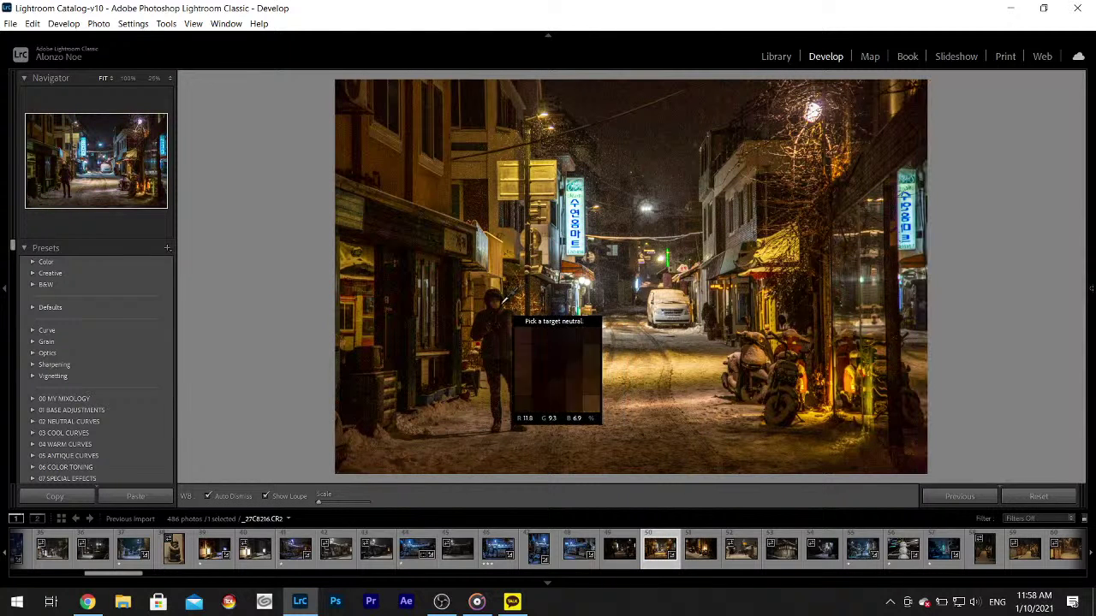
left_click(497, 303)
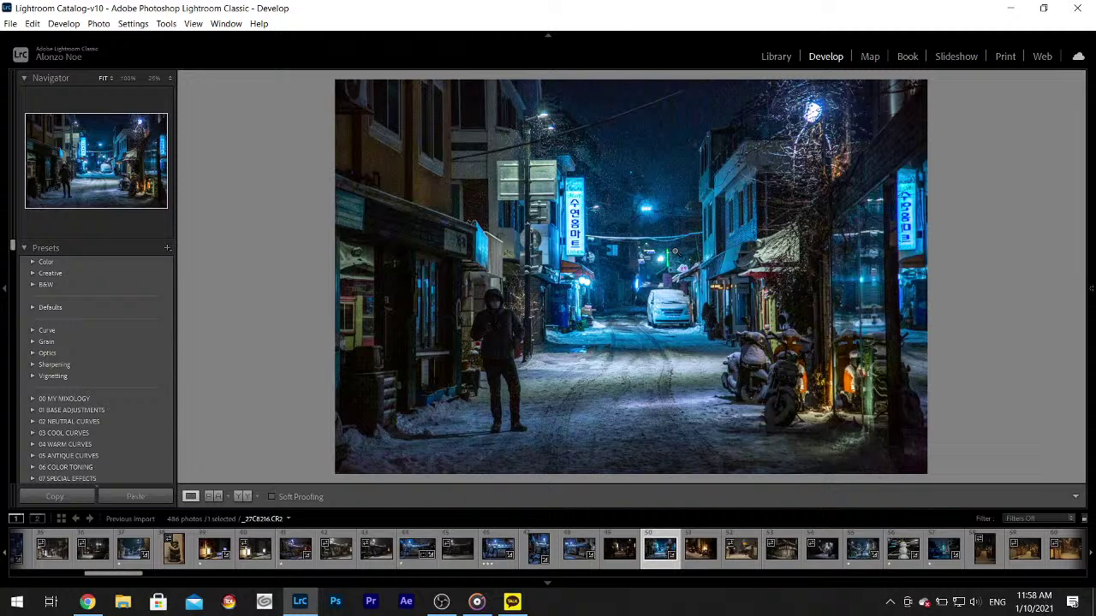
- In the HSL colour adjustments, set the blue hue to +25 and the blue saturation to -12
key("F8")
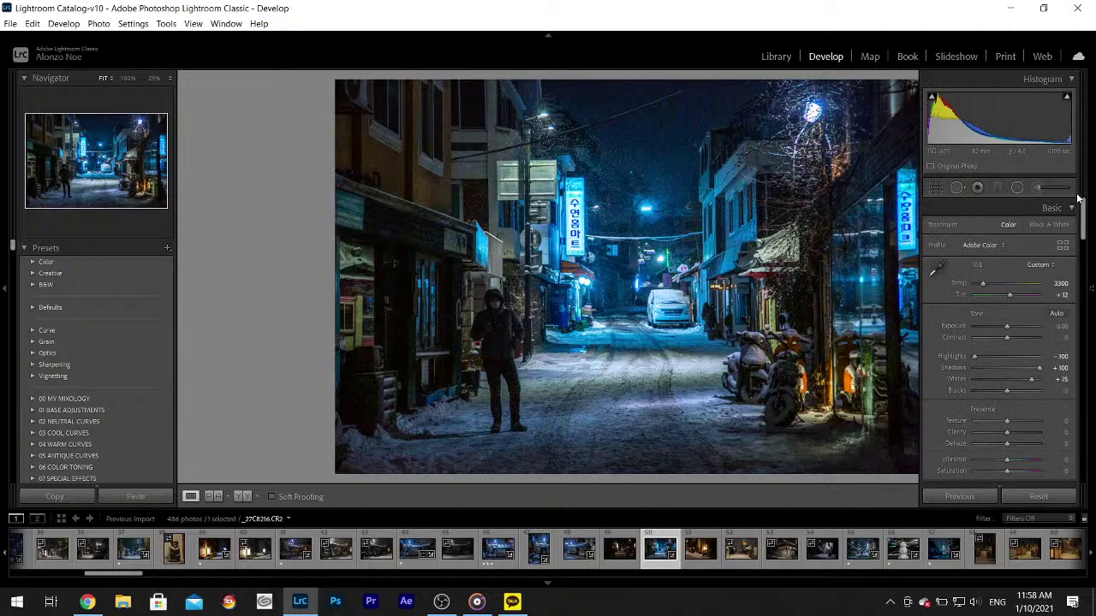
scroll(999, 342, "down", 5)
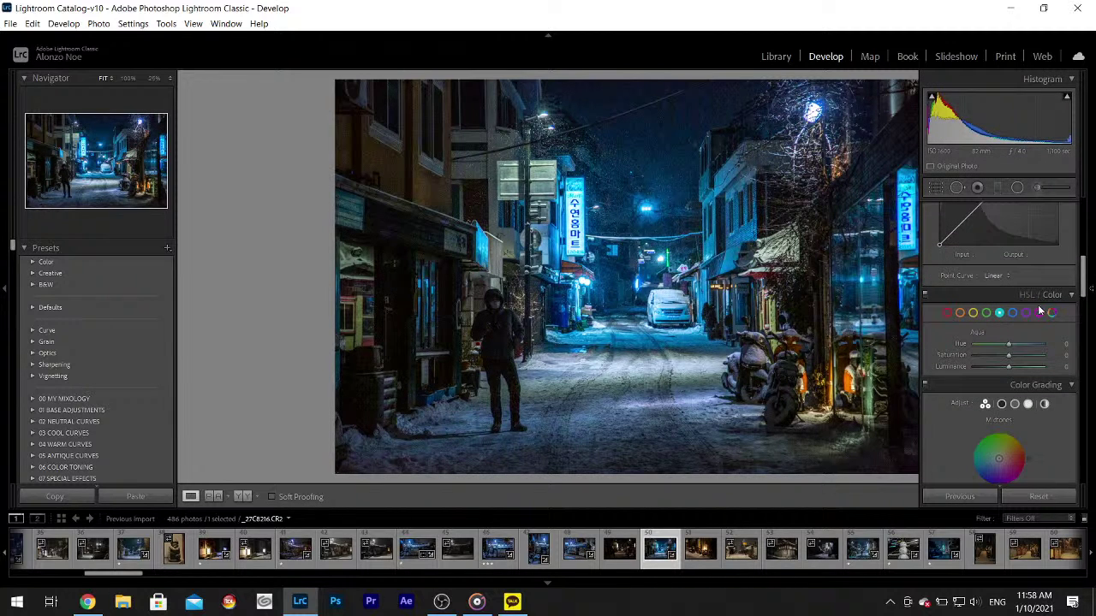
mouse_move(1009, 343)
left_mouse_down()
mouse_move(1020, 350)
mouse_move(1004, 354)
left_mouse_up()
key("F8")
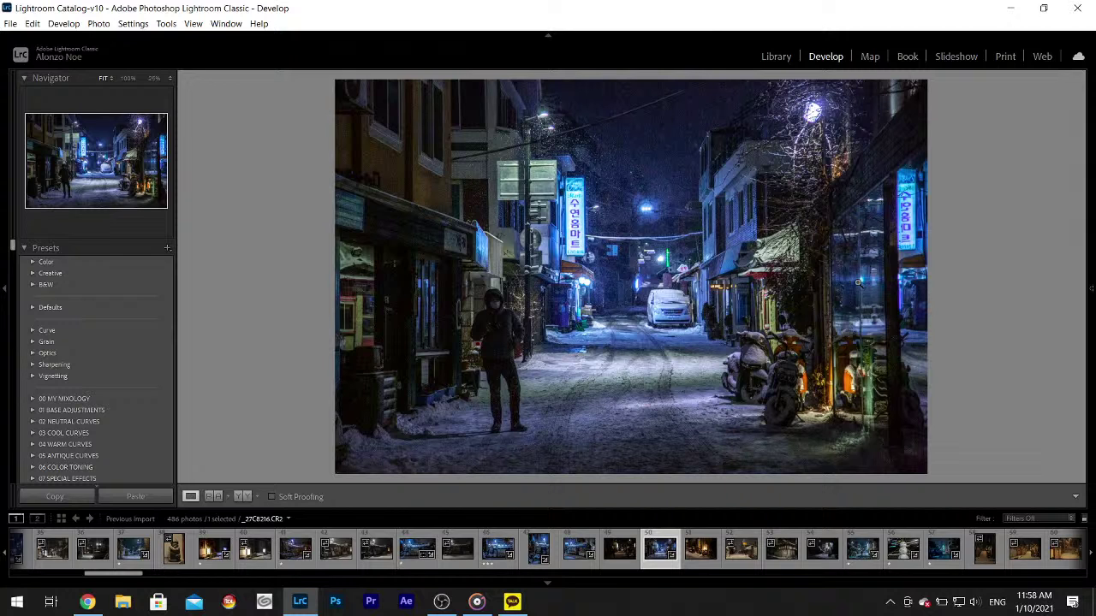
- Tint the midtones purple-magenta in Color Grading, at about hue 290 and saturation 23
mouse_move(1093, 205)
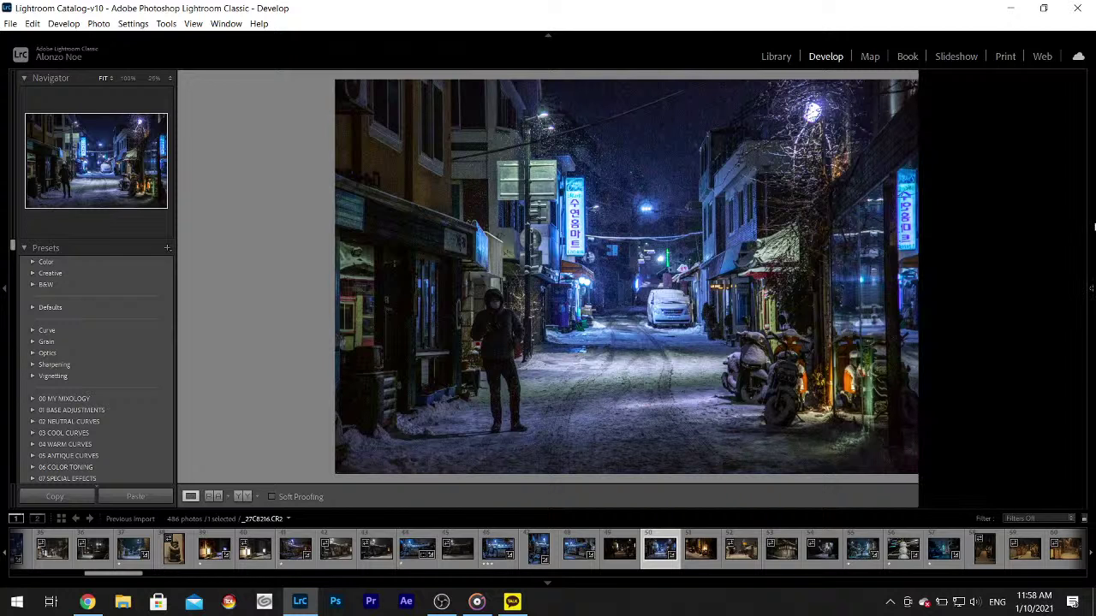
left_click_drag(1082, 268, 1083, 293)
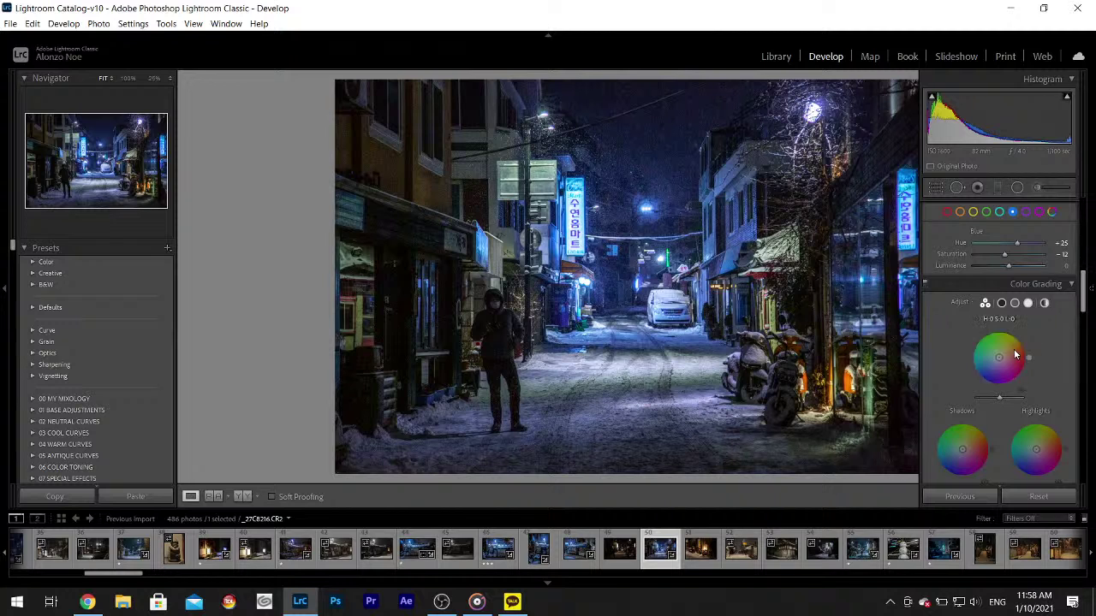
left_click_drag(998, 356, 998, 363)
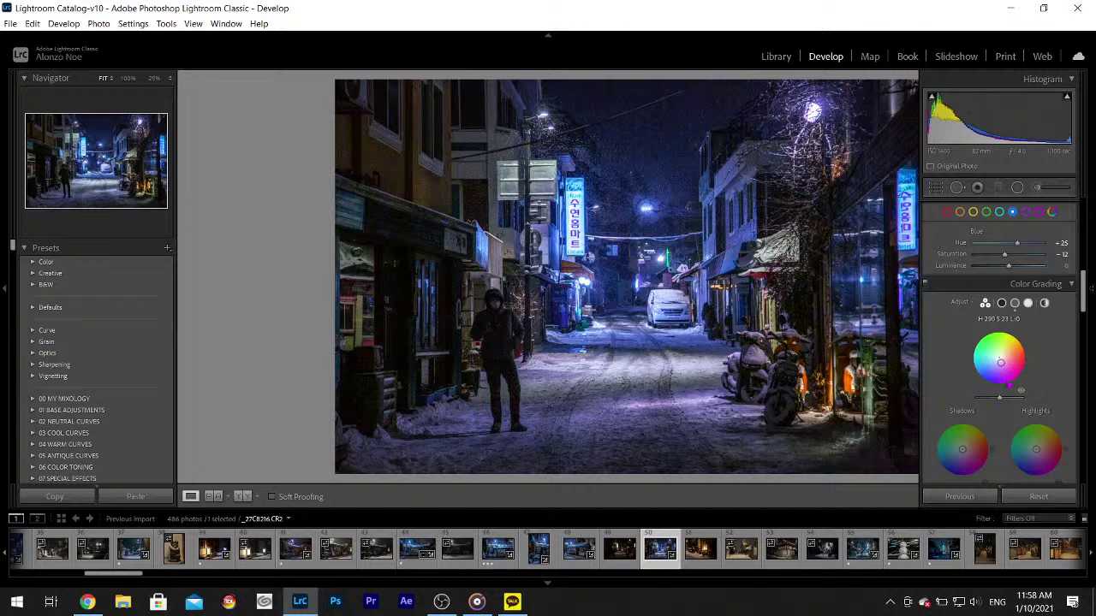
left_click_drag(1000, 362, 1001, 364)
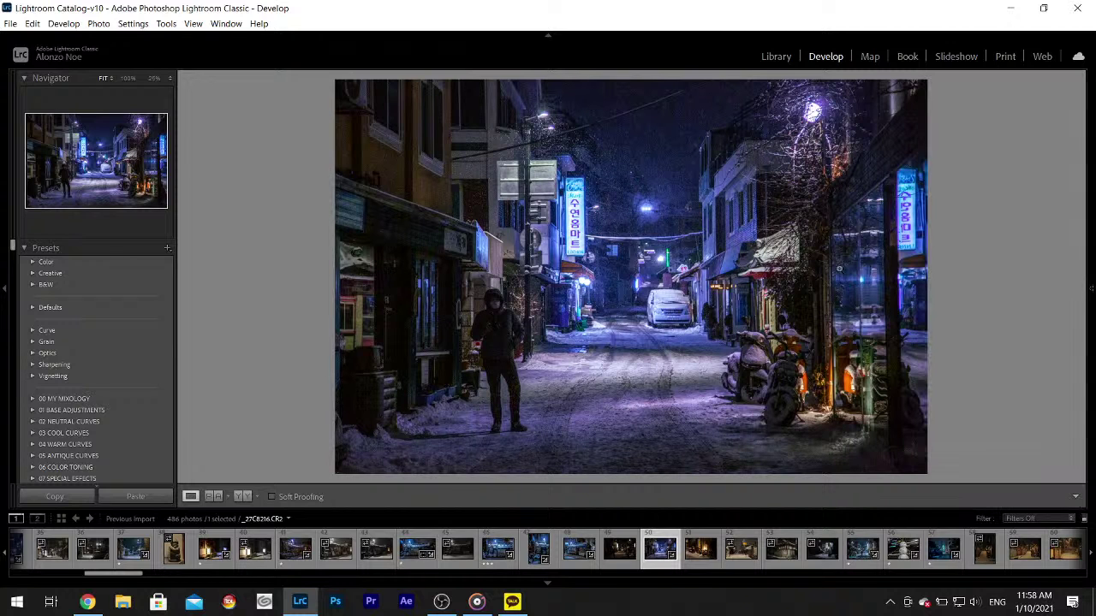
- Lower the street photo's Contrast to -100
mouse_move(1086, 301)
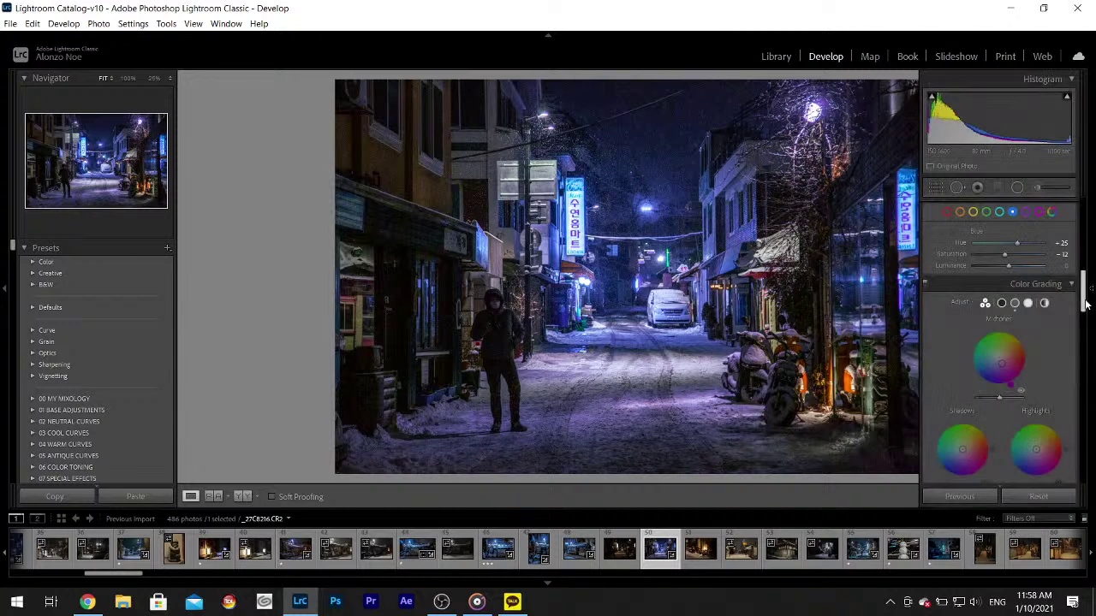
scroll(1083, 272, "up", 10)
left_click_drag(1005, 337, 950, 341)
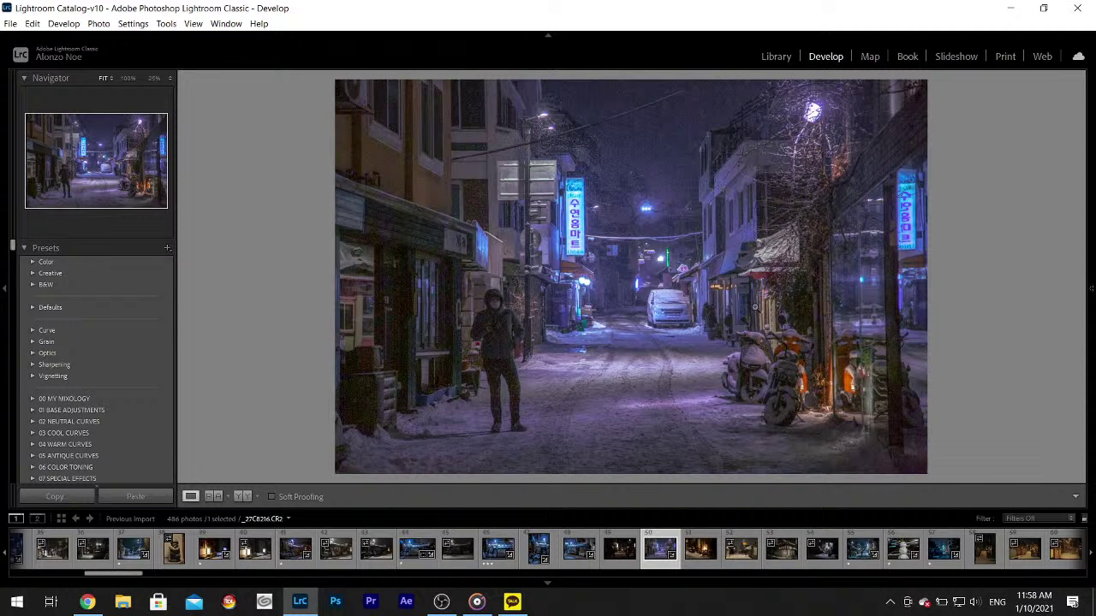
- Darken the photo's Blacks to -39 and check the result on the full image
mouse_move(1092, 301)
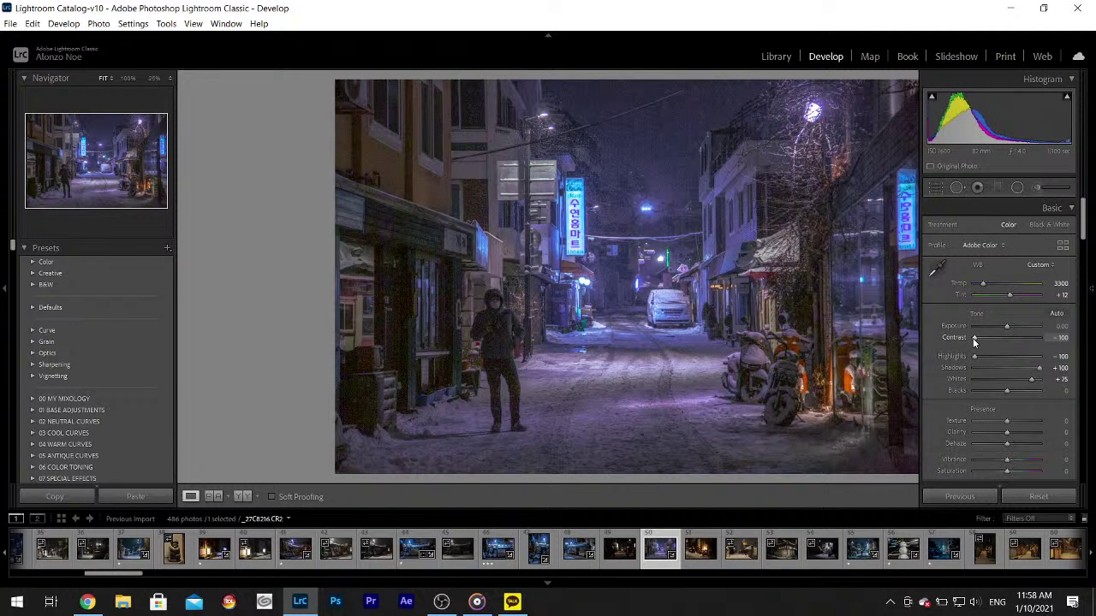
mouse_move(1092, 224)
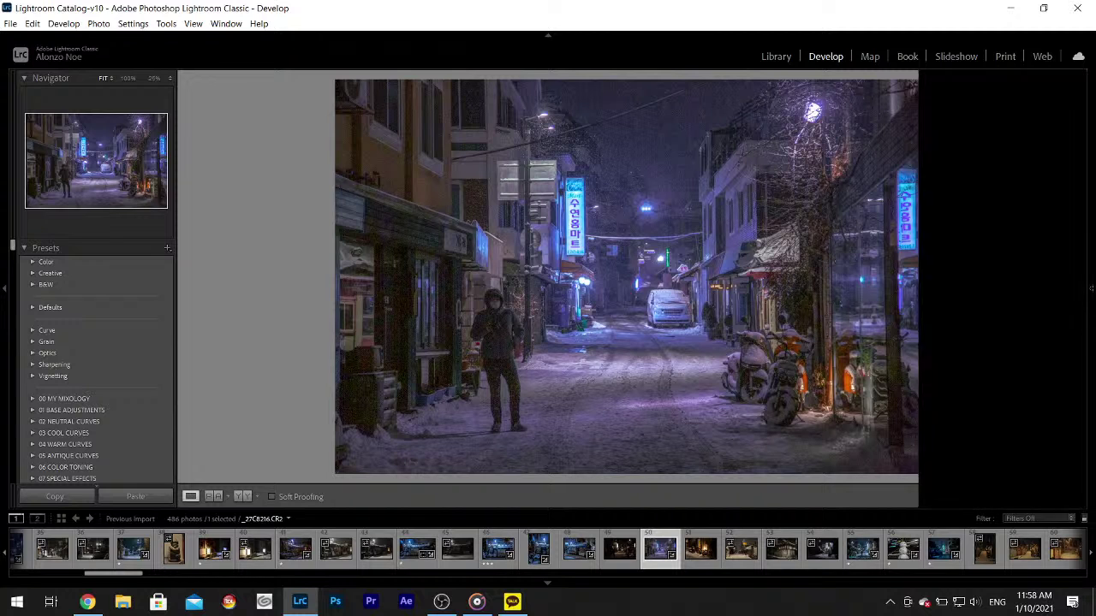
scroll(1091, 225, "down", 3)
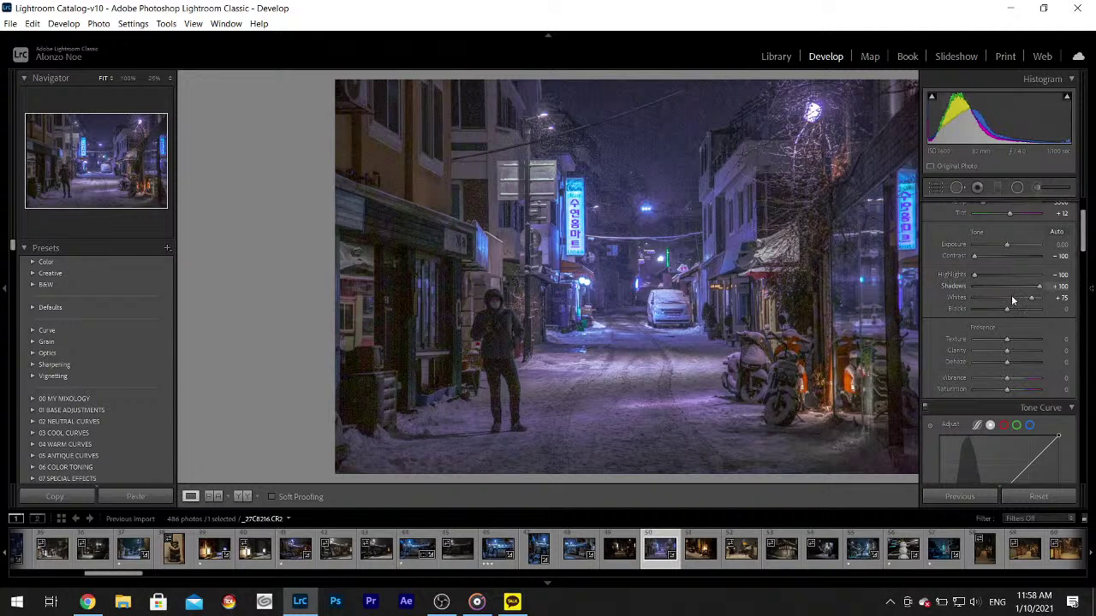
left_click_drag(1006, 310, 995, 316)
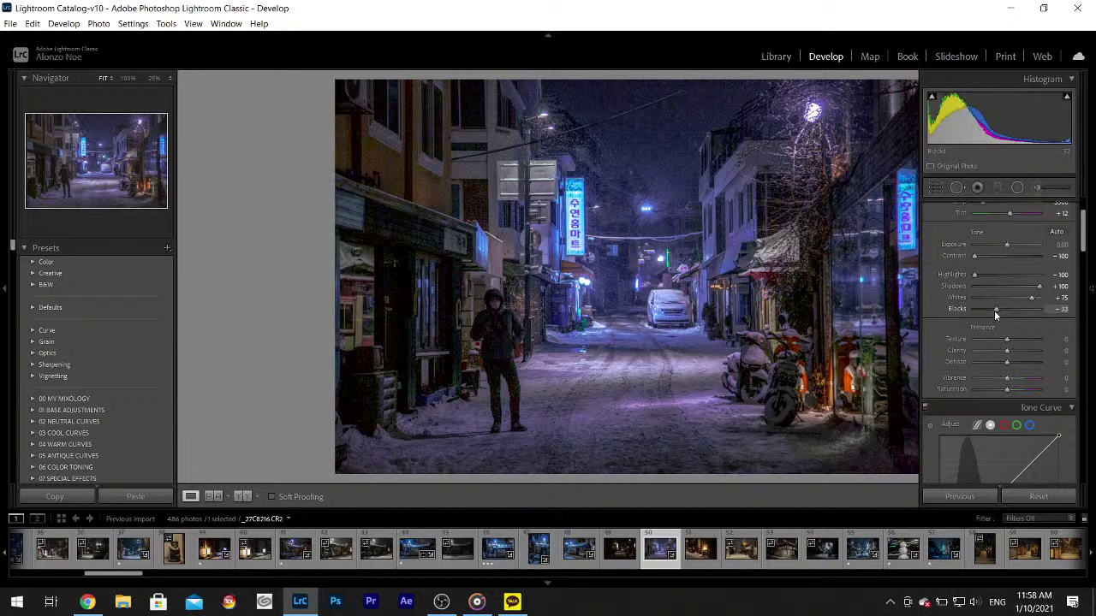
left_click_drag(992, 311, 992, 310)
key("F8")
key("F8")
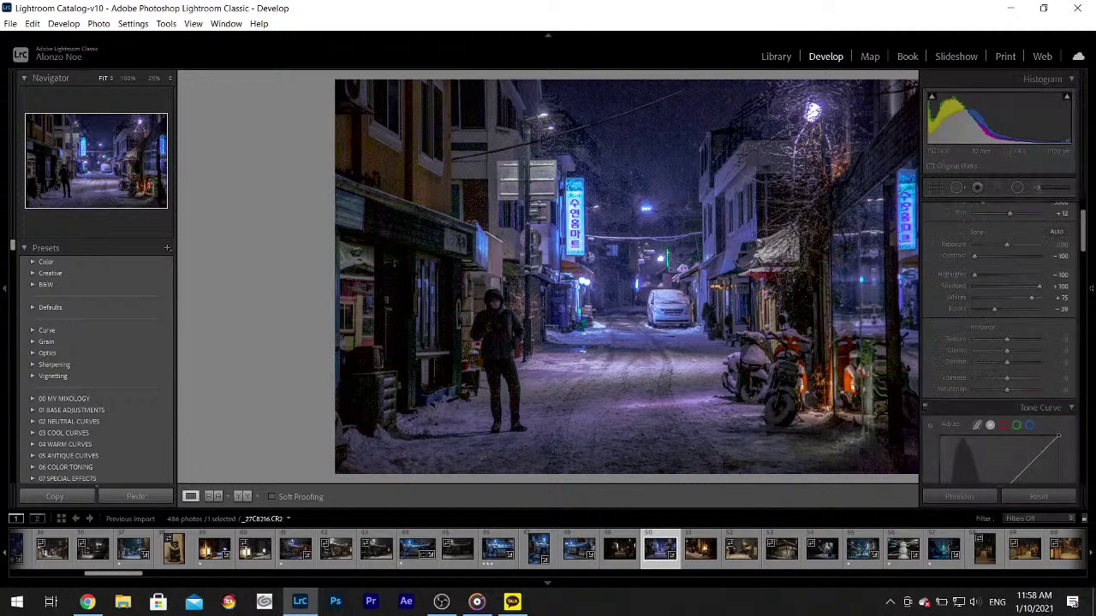
key("F8")
key("F8")
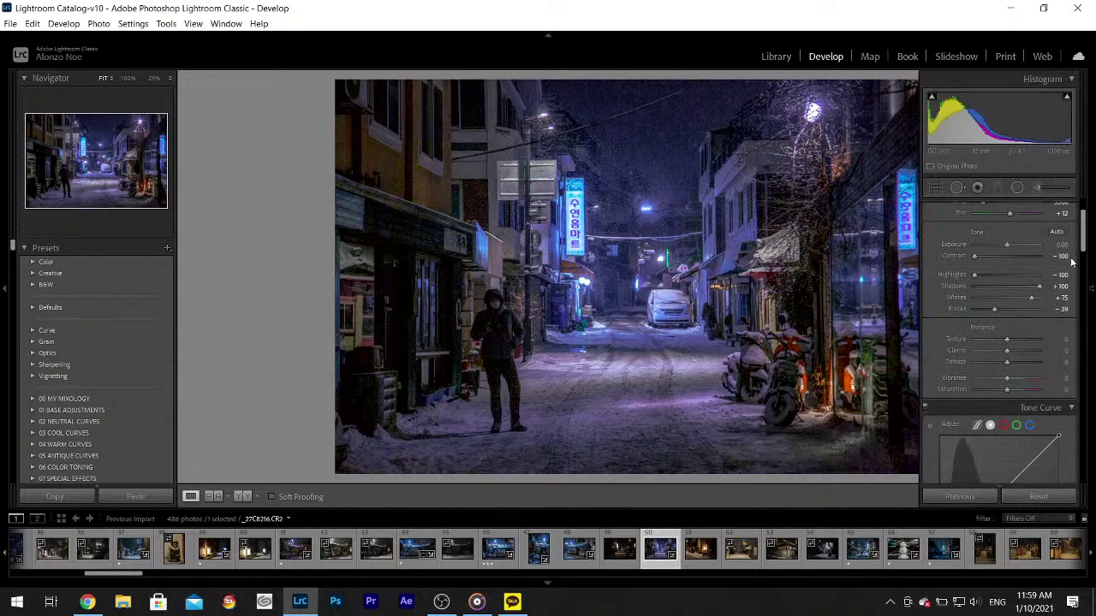
- Try raising Whites to +77, and undo that change
left_click_drag(1031, 297, 1031, 298)
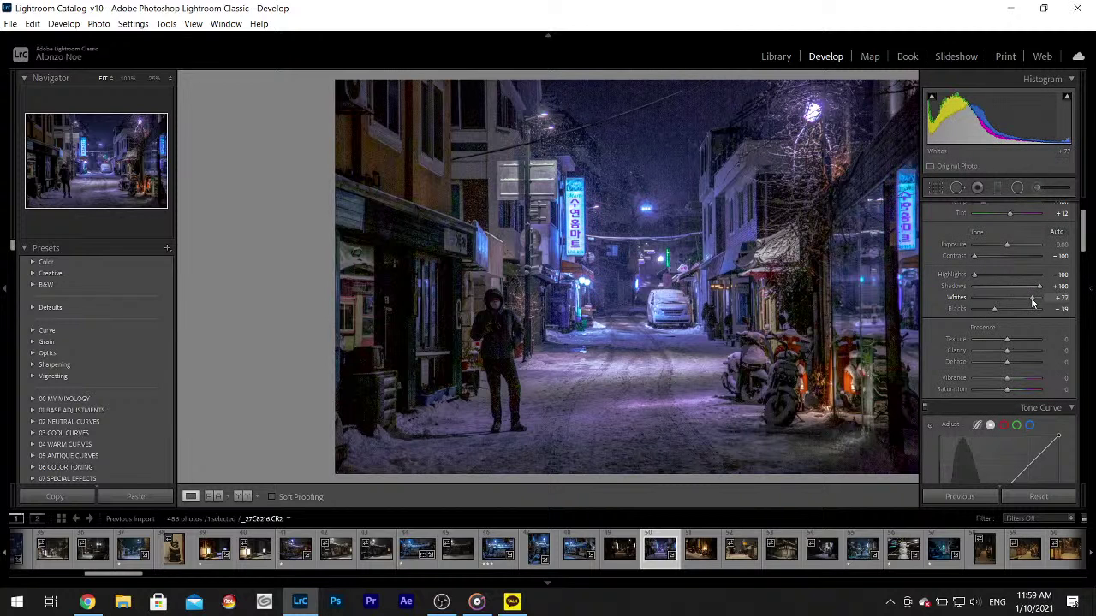
key("F8")
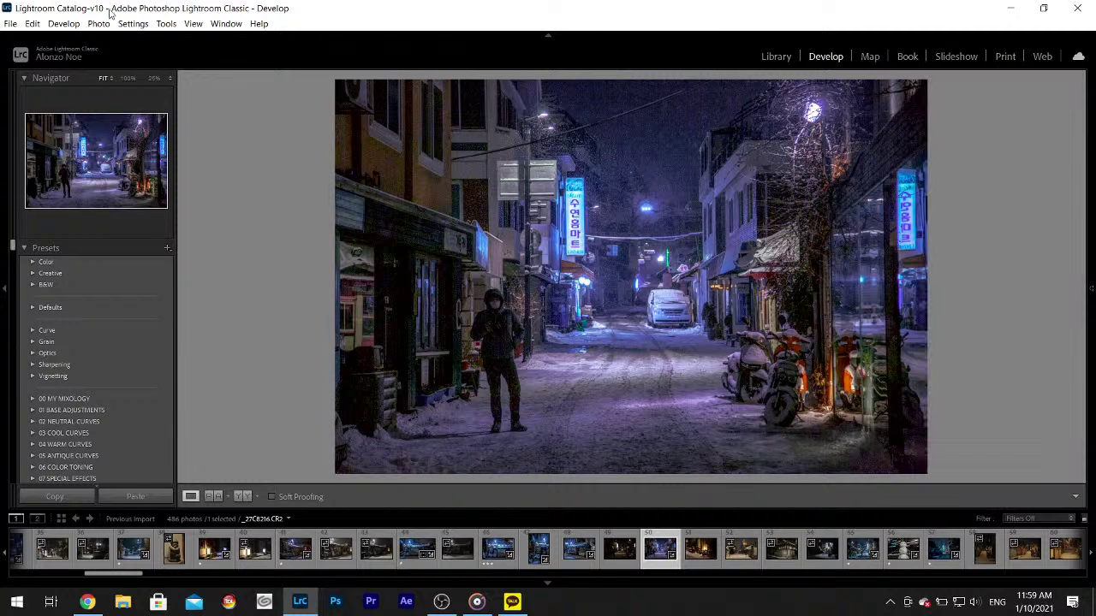
left_click(33, 23)
left_click(38, 40)
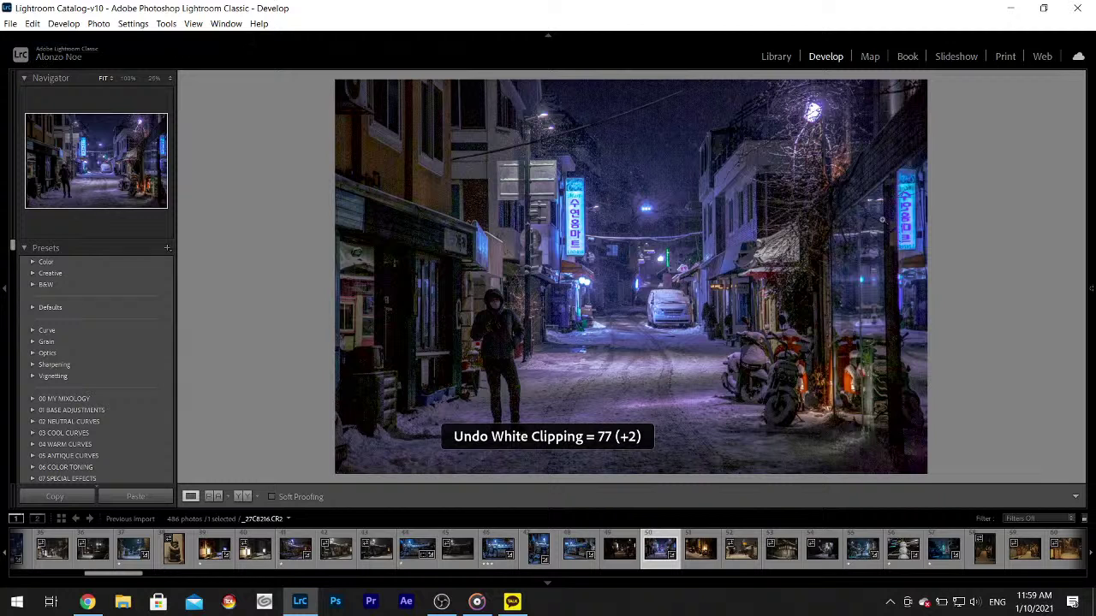
- Brush a local adjustment over the street lamp, the shop sign on the photo's right and the snowy road, checking it without pins
mouse_move(1093, 166)
left_click(1038, 189)
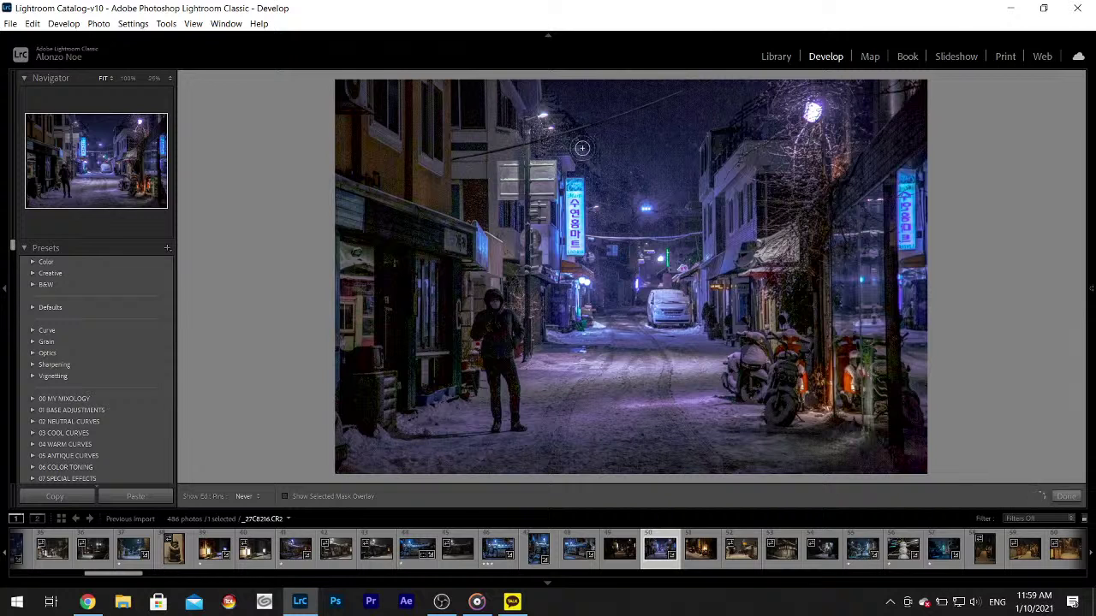
key("h")
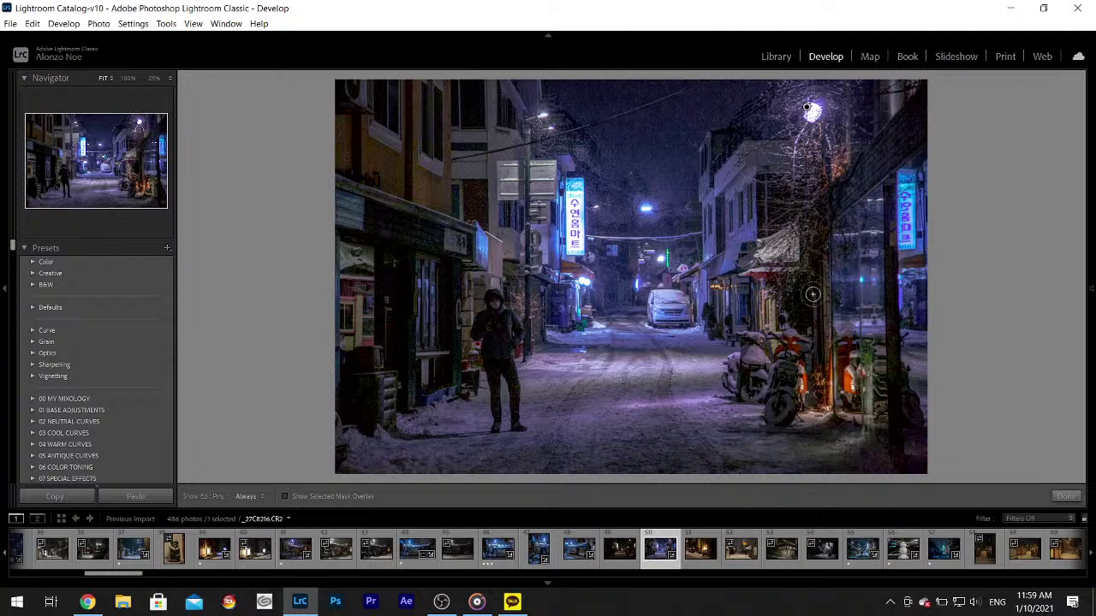
left_click_drag(904, 178, 909, 248)
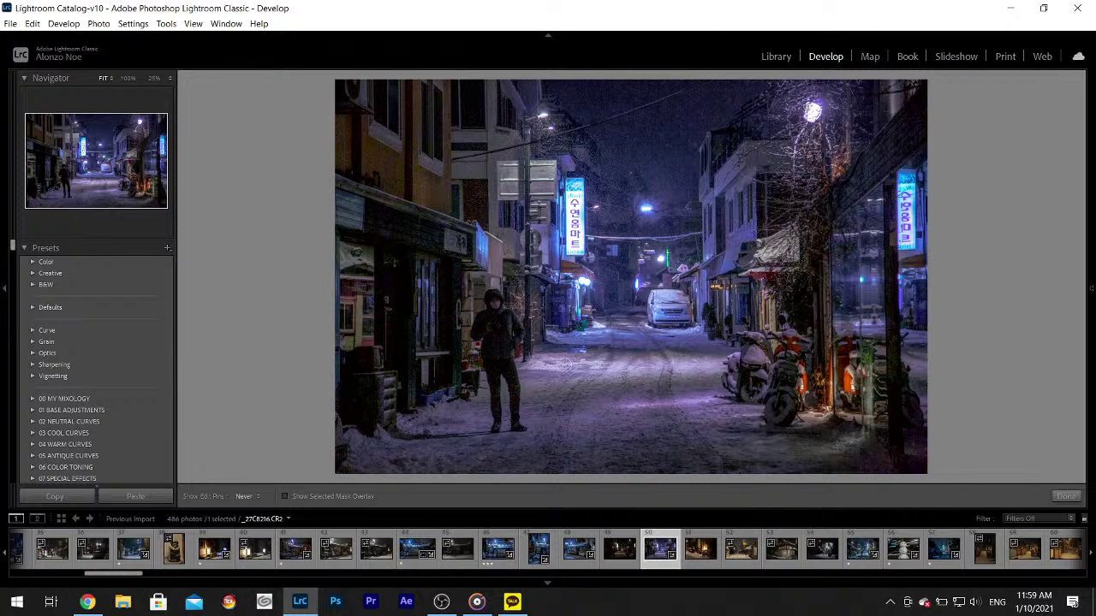
left_click_drag(603, 363, 719, 353)
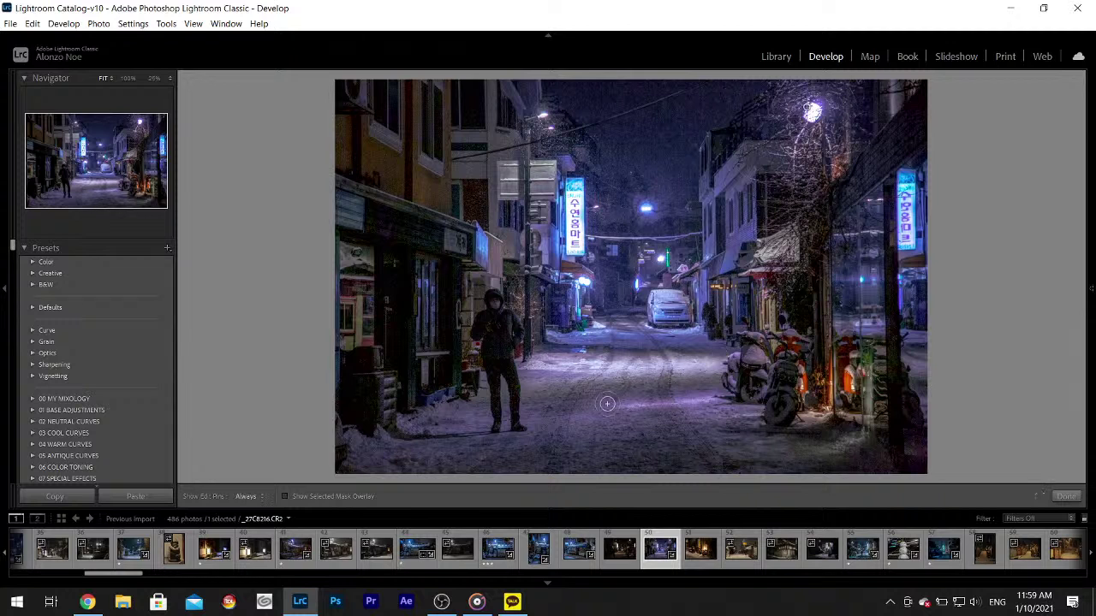
key("h")
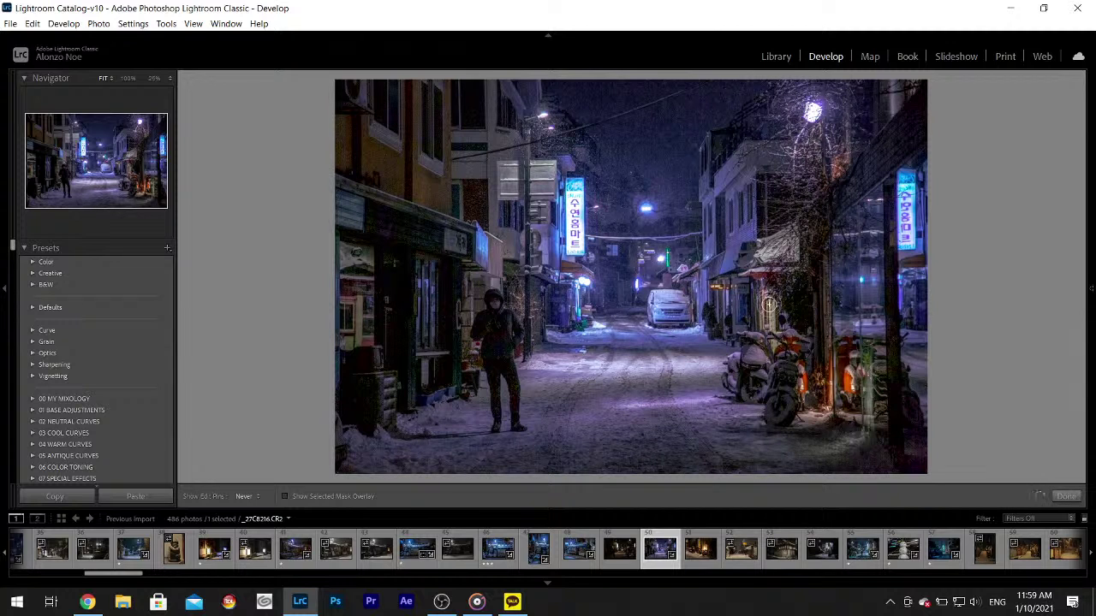
key("h")
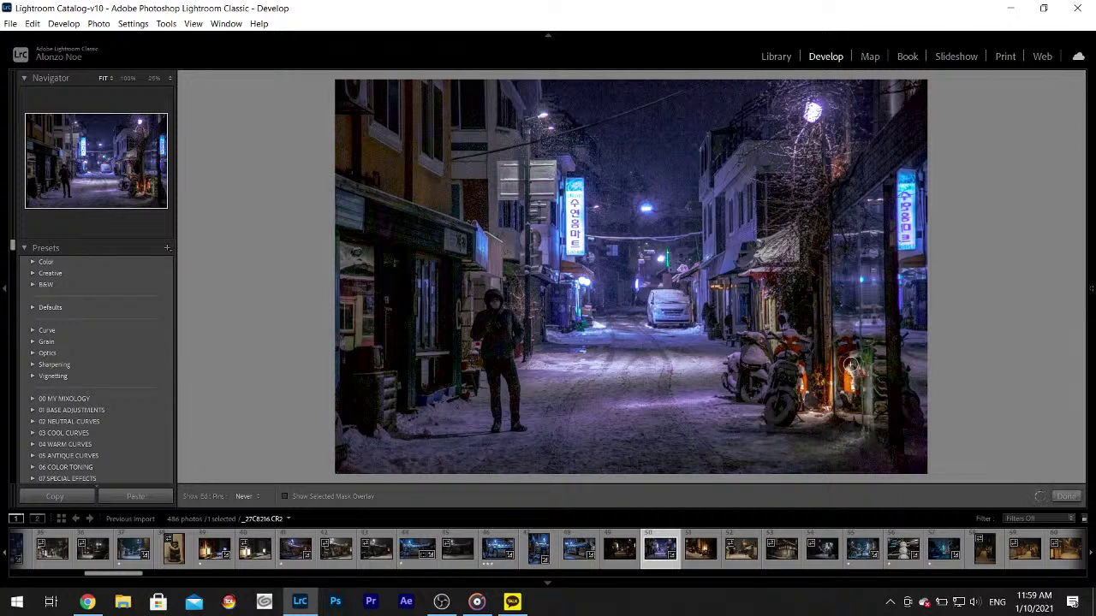
- Try deleting the brush adjustment, undo the deletion, and leave the Adjustment Brush
key("h")
key("Delete")
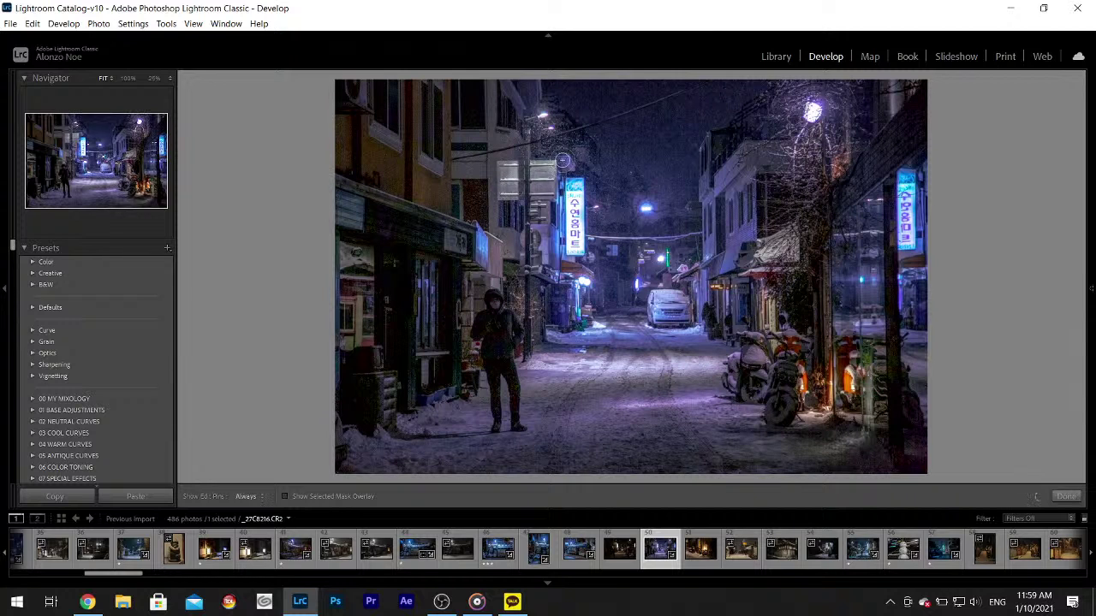
key("ctrl+z")
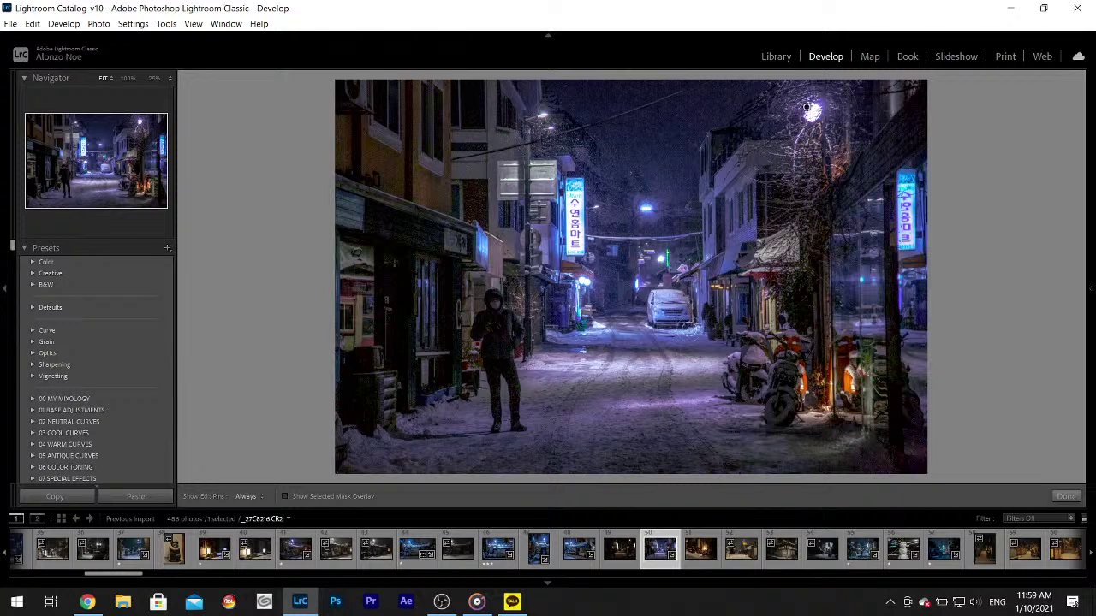
left_click(1067, 496)
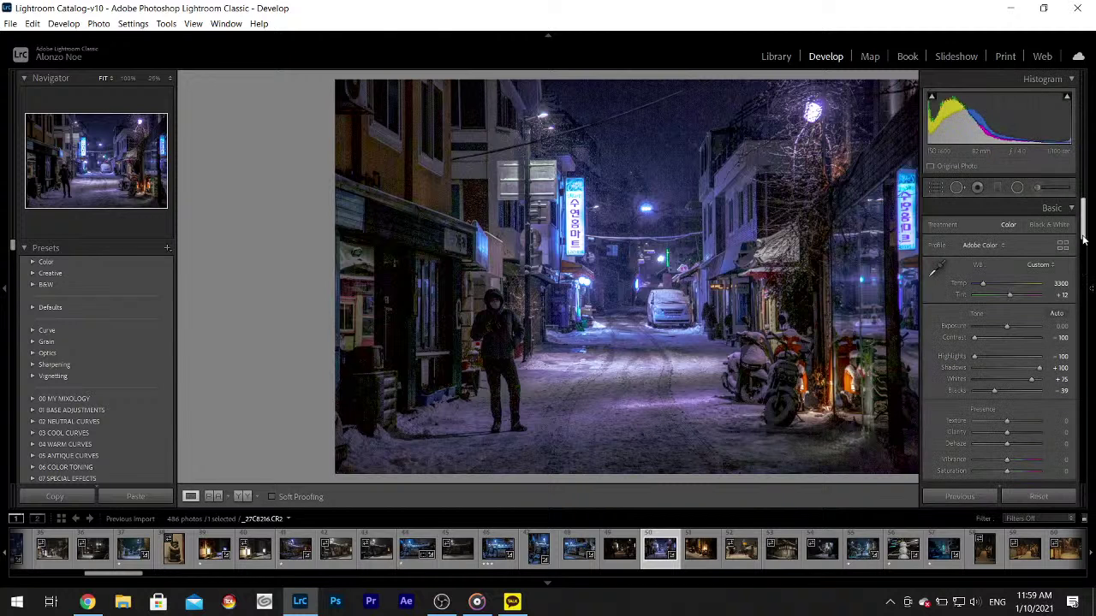
- Add a slight dark post-crop vignette to the street photo with Amount -5
left_click_drag(1084, 222, 1084, 417)
scroll(1069, 402, "down", 3)
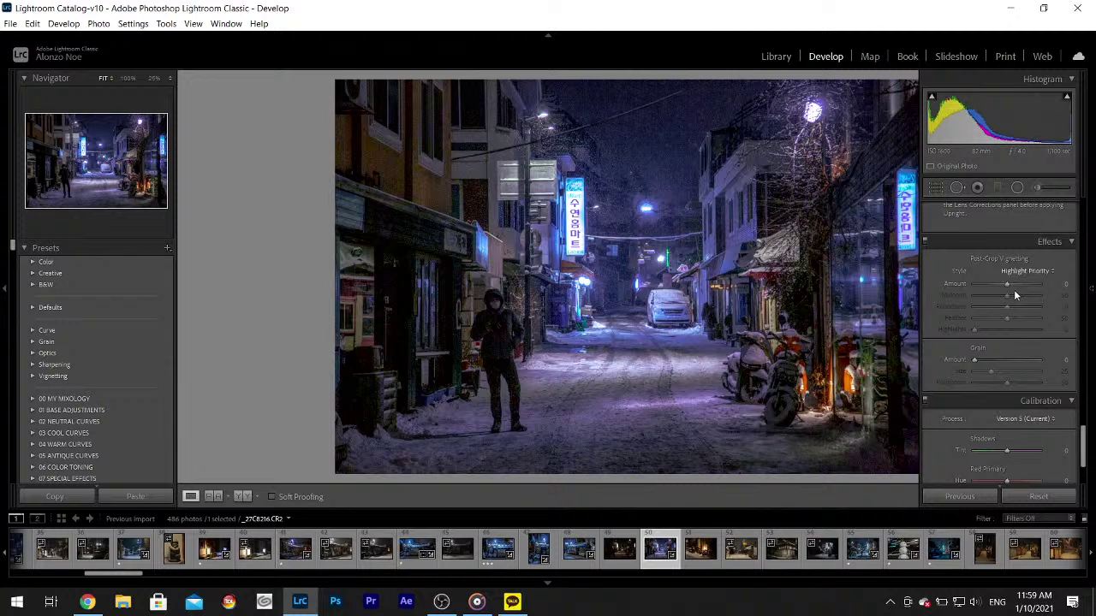
left_click_drag(1011, 287, 1009, 285)
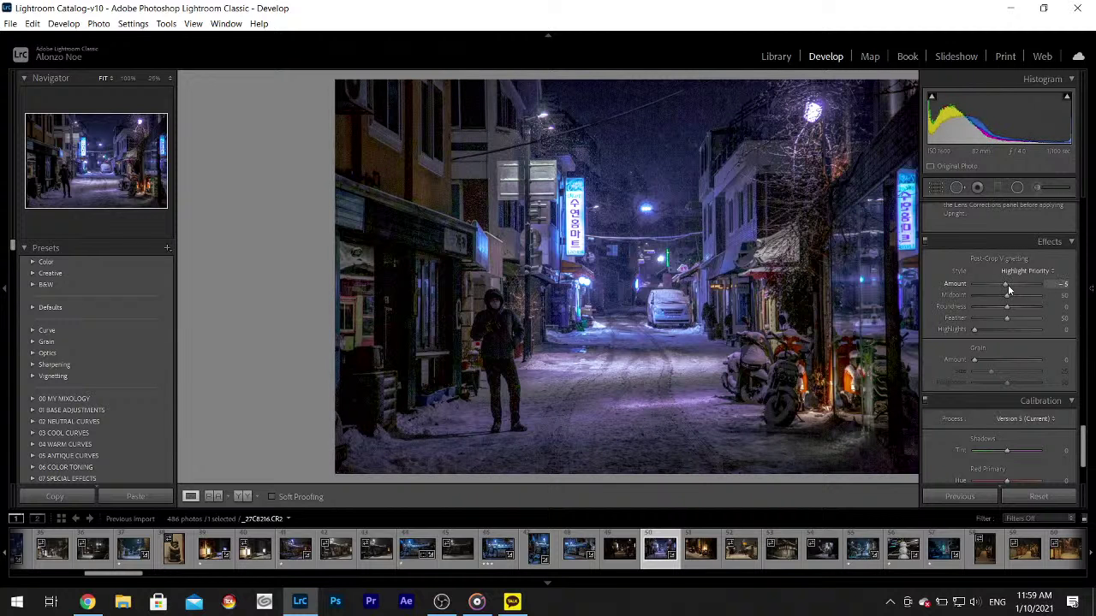
- Raise the street photo's Texture to +4 and Clarity to +7
left_click_drag(1083, 442, 1082, 216)
left_click_drag(1007, 423, 1008, 424)
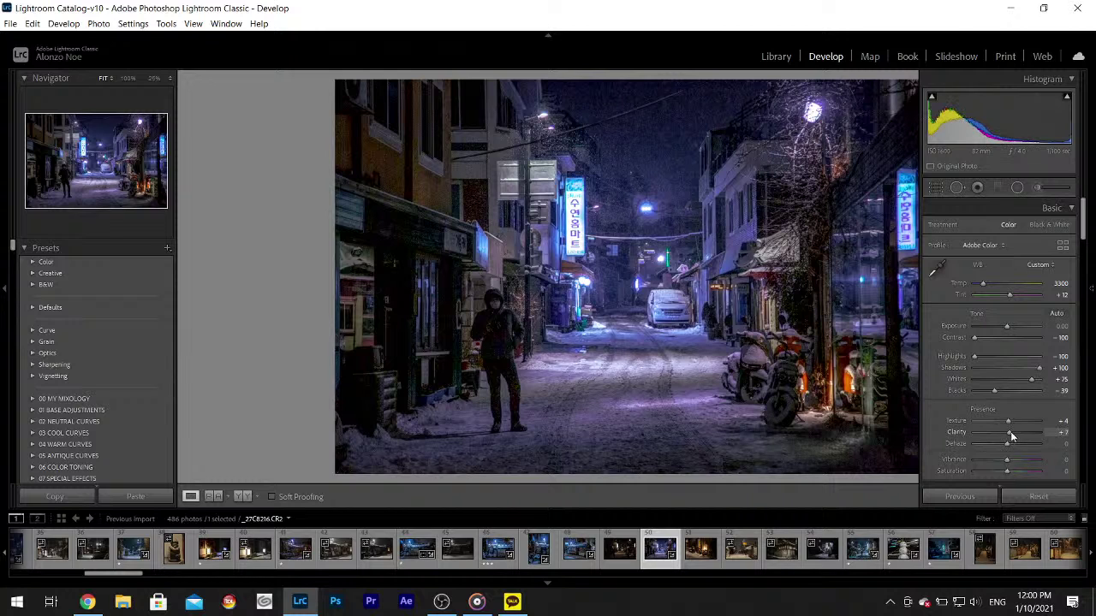
left_click_drag(1010, 431, 1008, 427)
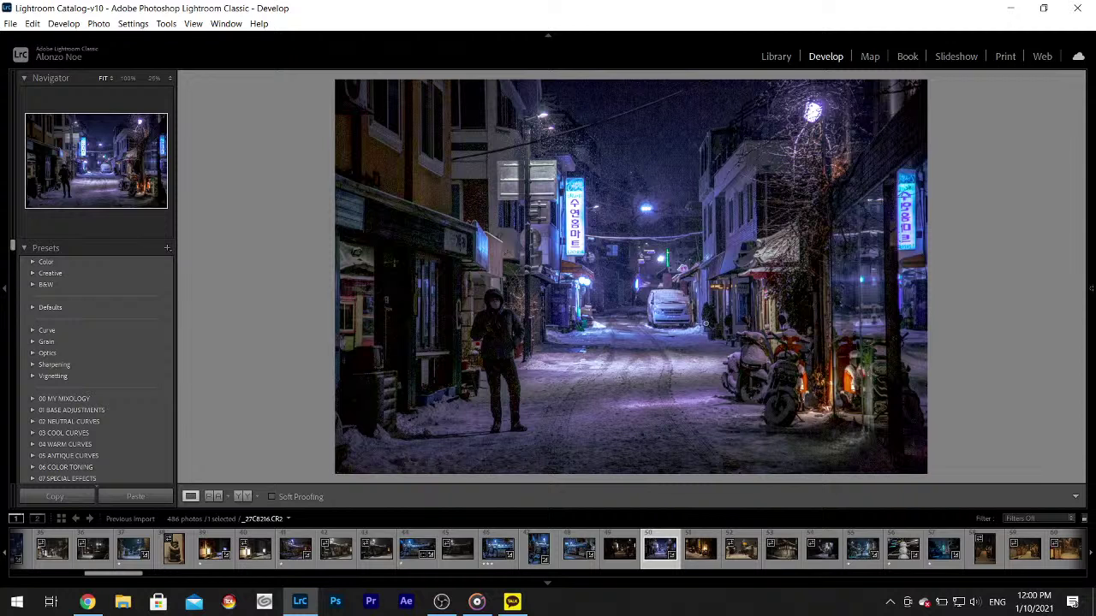
- Tint the shadows a subtle blue-violet in Color Grading and check the result on the full image
mouse_move(1085, 231)
scroll(1085, 240, "down", 3)
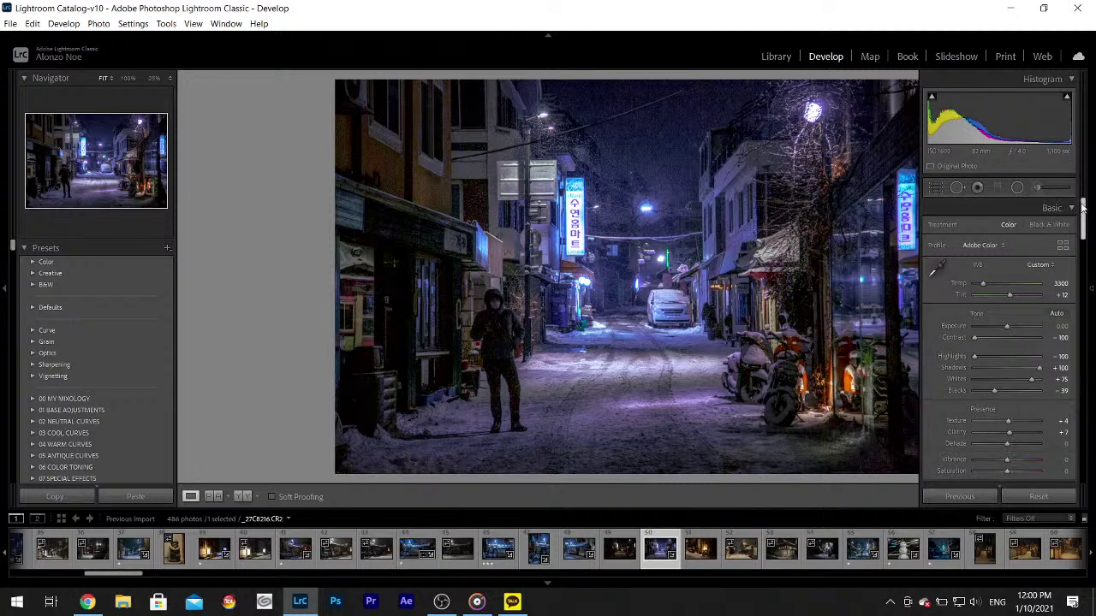
scroll(1083, 244, "down", 10)
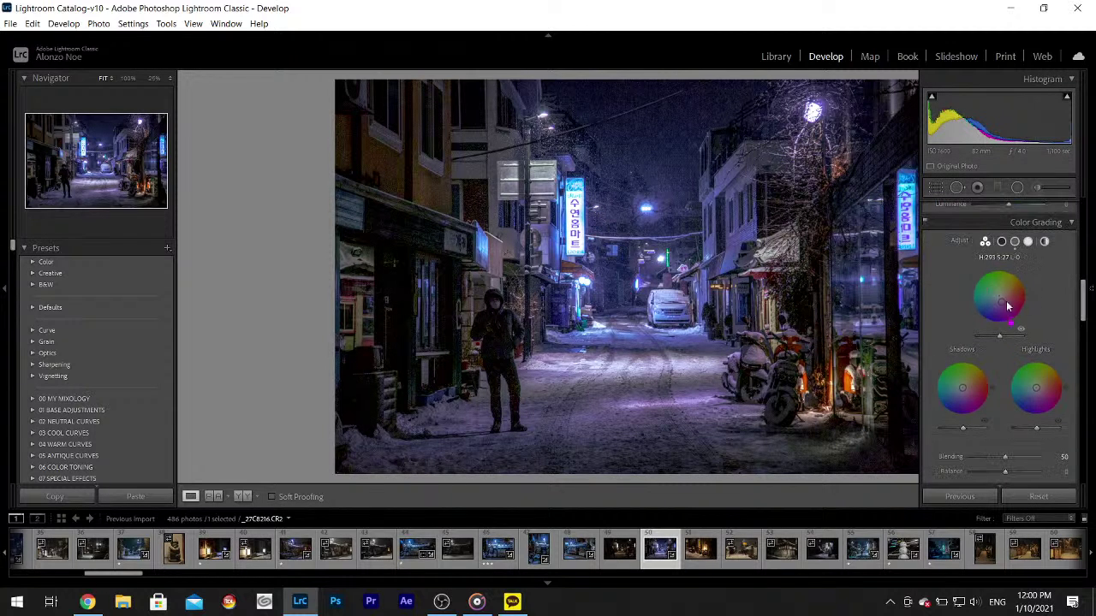
left_click_drag(962, 391, 961, 391)
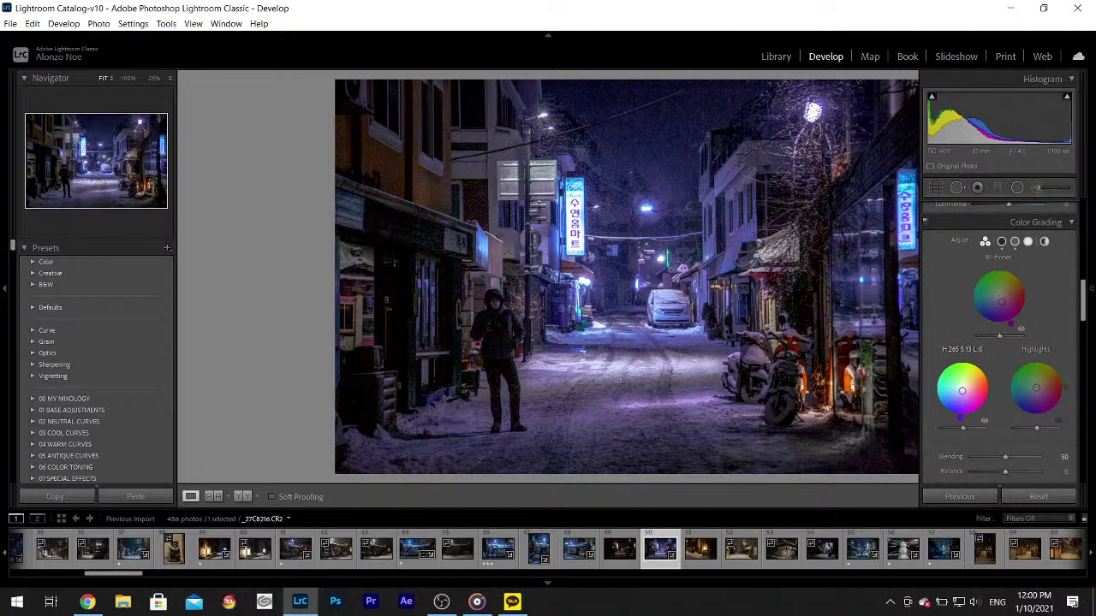
left_click_drag(961, 391, 962, 393)
key("F8")
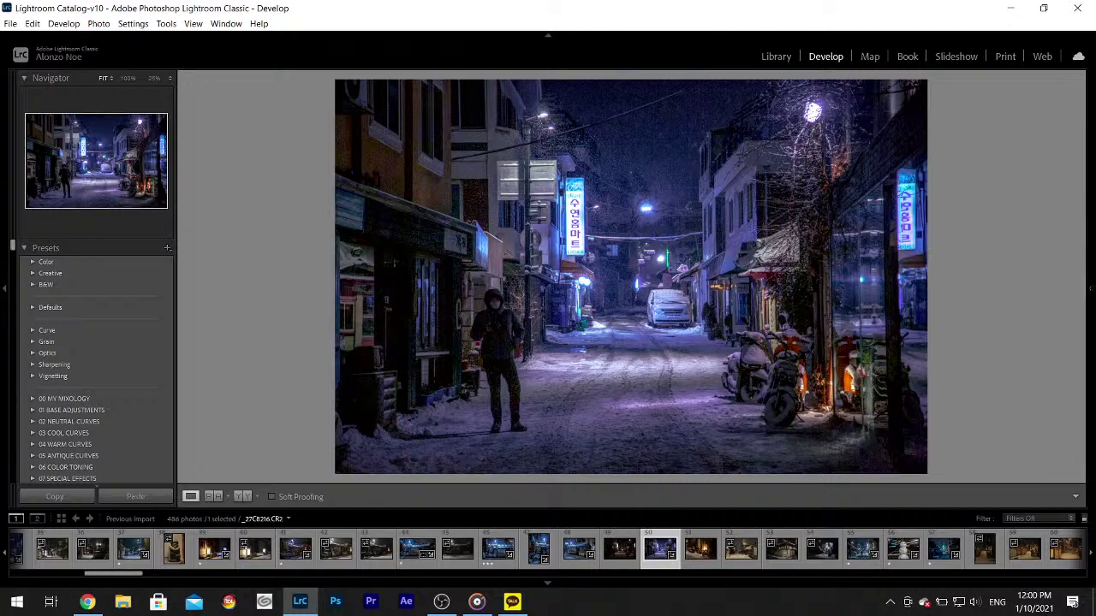
mouse_move(1086, 308)
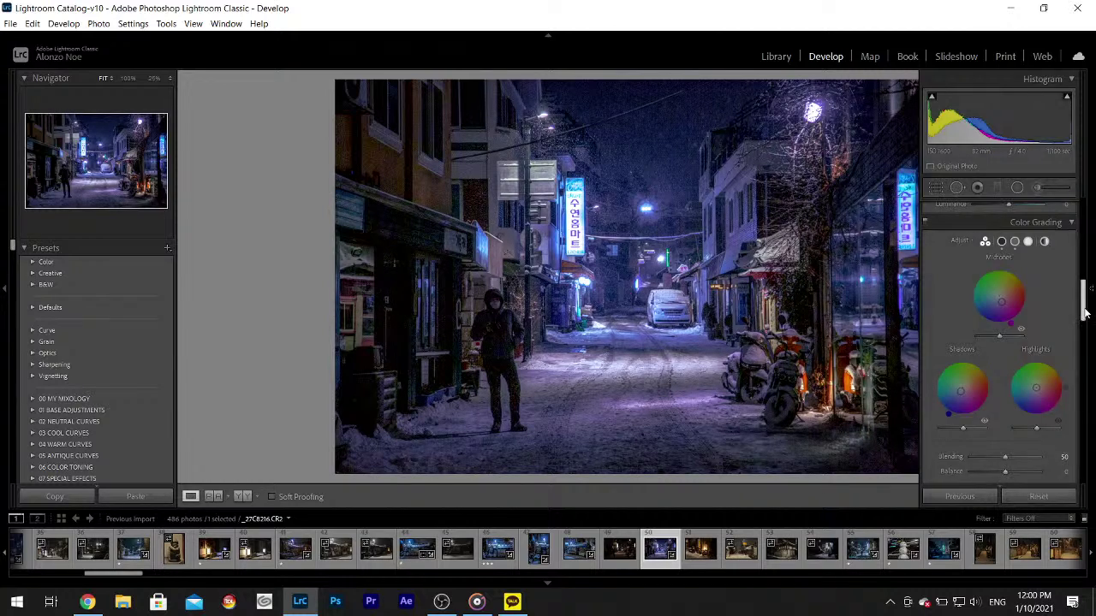
scroll(1083, 310, "down", 5)
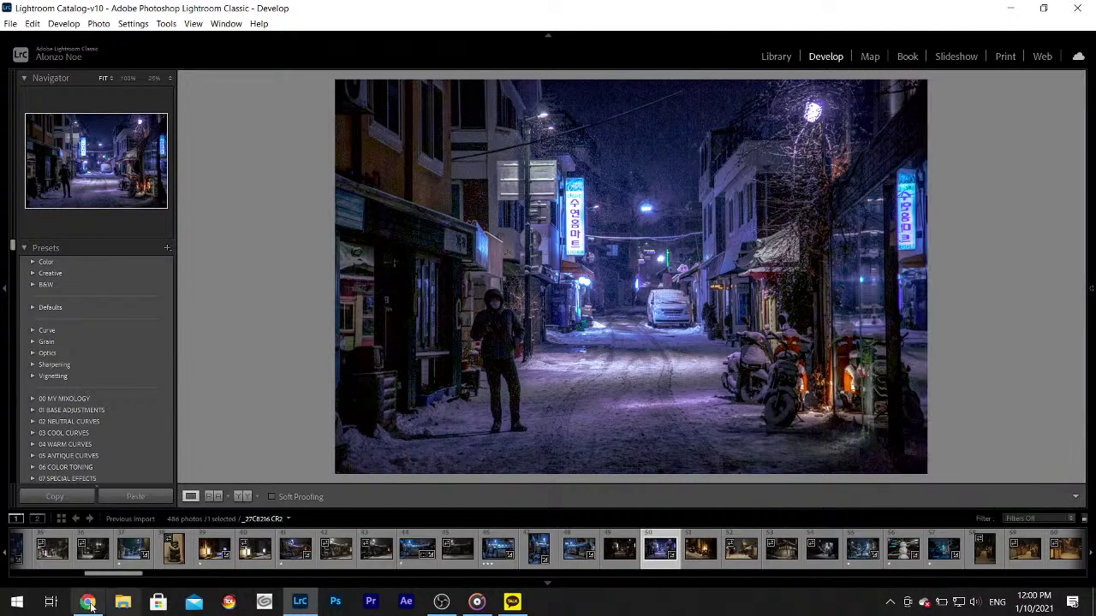
- Switch to Chrome and open the noealz.com website in the new tab
left_click(89, 604)
left_click(527, 11)
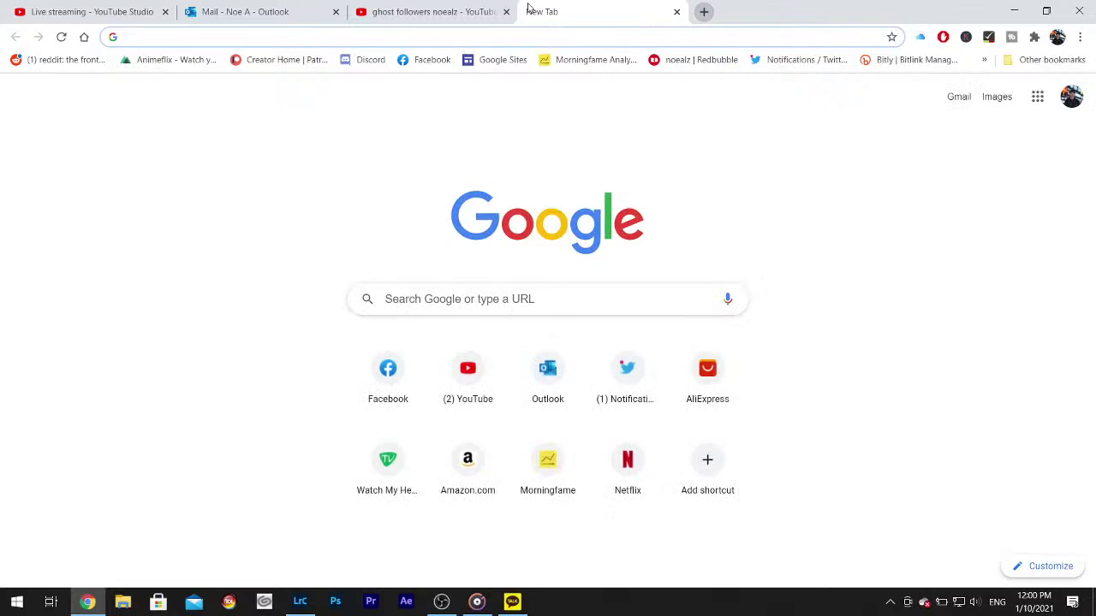
type("noea")
key("Return")
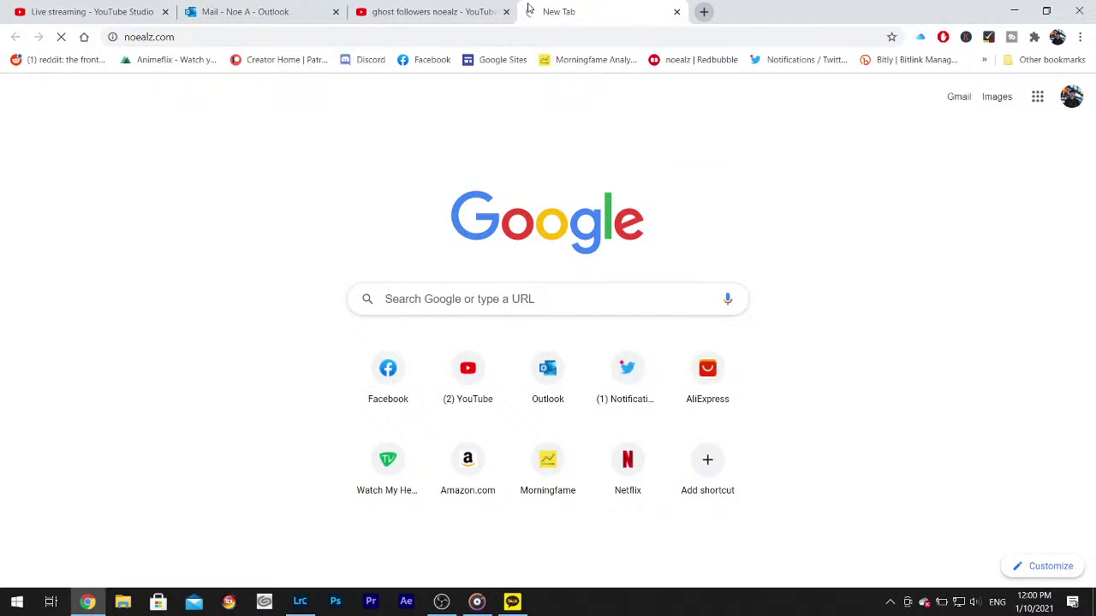
- Open the Free Resources for Artists page and its shared Art References folder on OneDrive, and return to Lightroom Classic
scroll(709, 193, "down", 3)
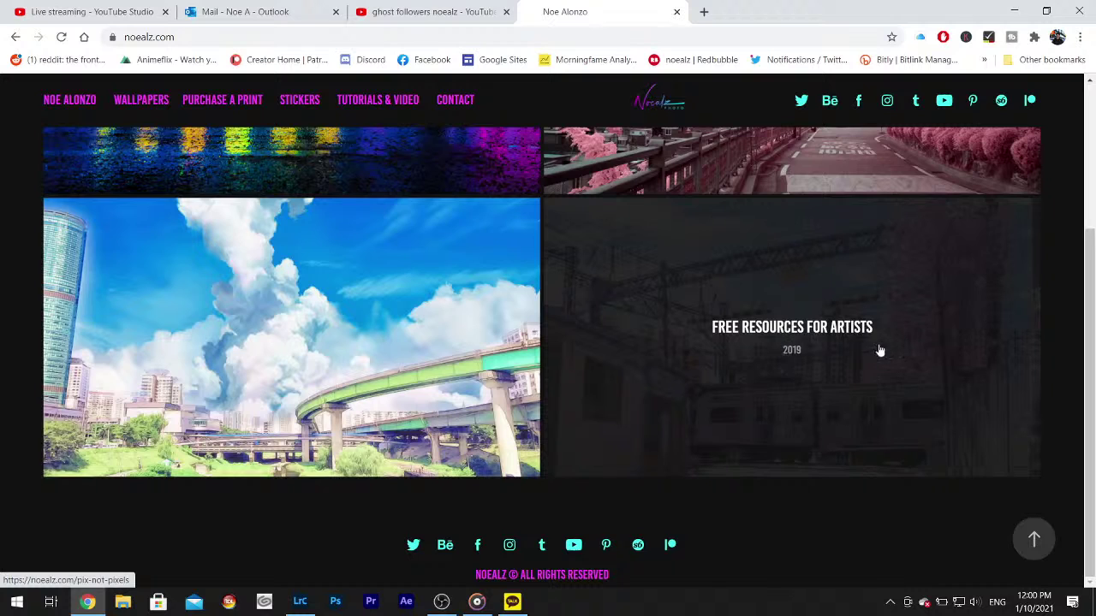
left_click(817, 349)
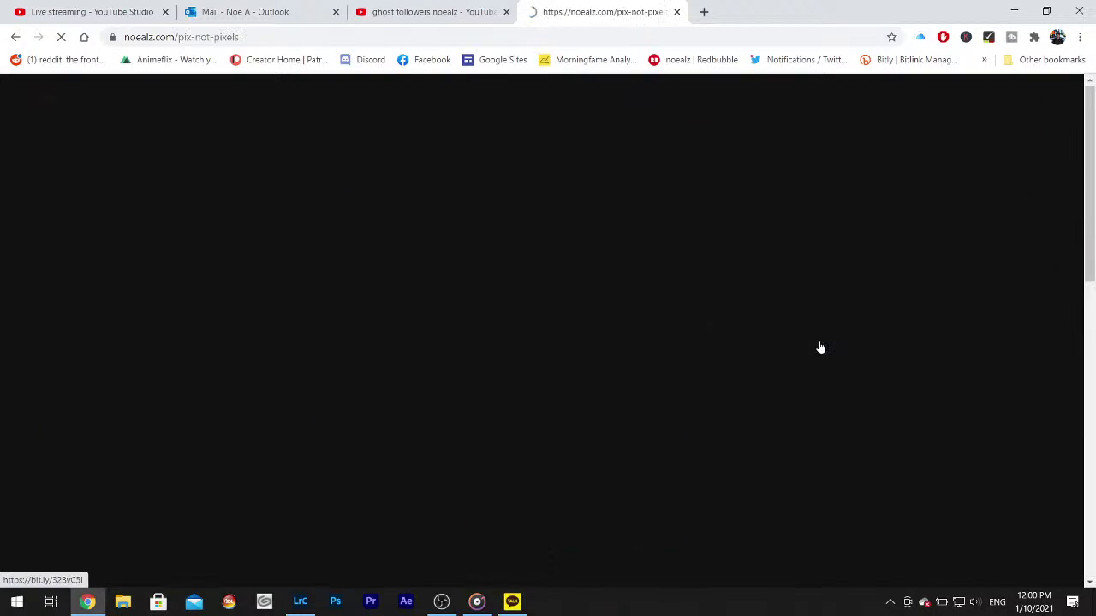
scroll(842, 317, "down", 1)
scroll(841, 315, "down", 8)
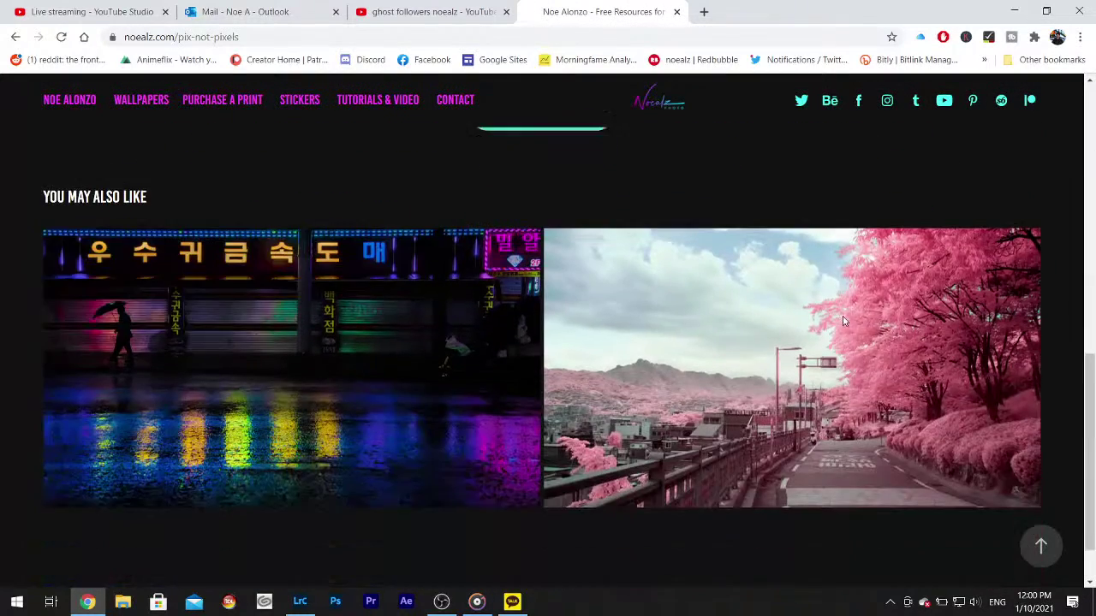
scroll(838, 321, "up", 2)
left_click(576, 322)
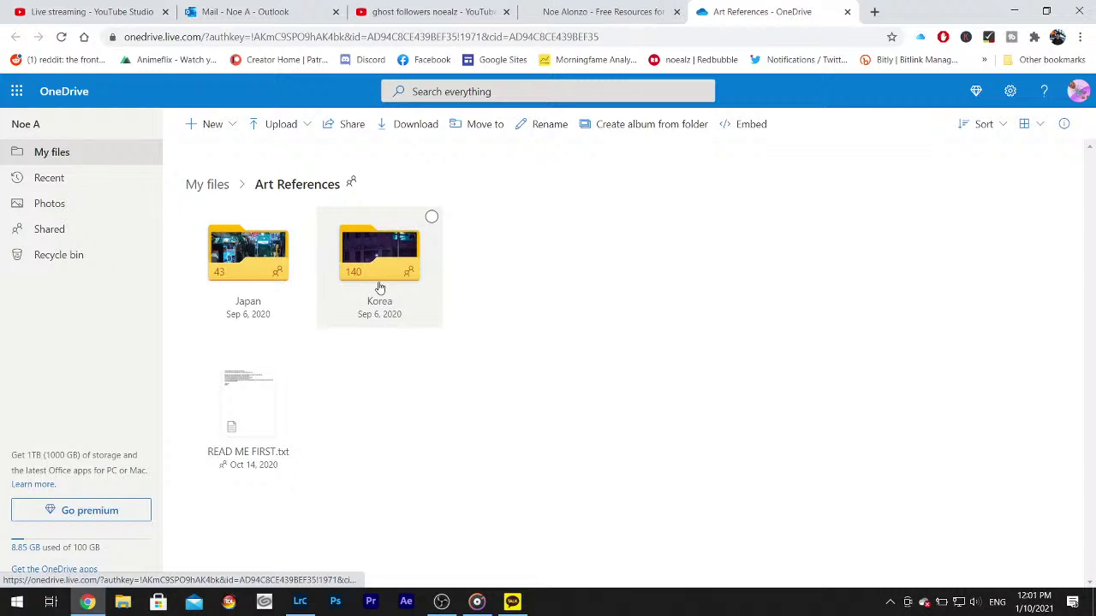
left_click(1012, 11)
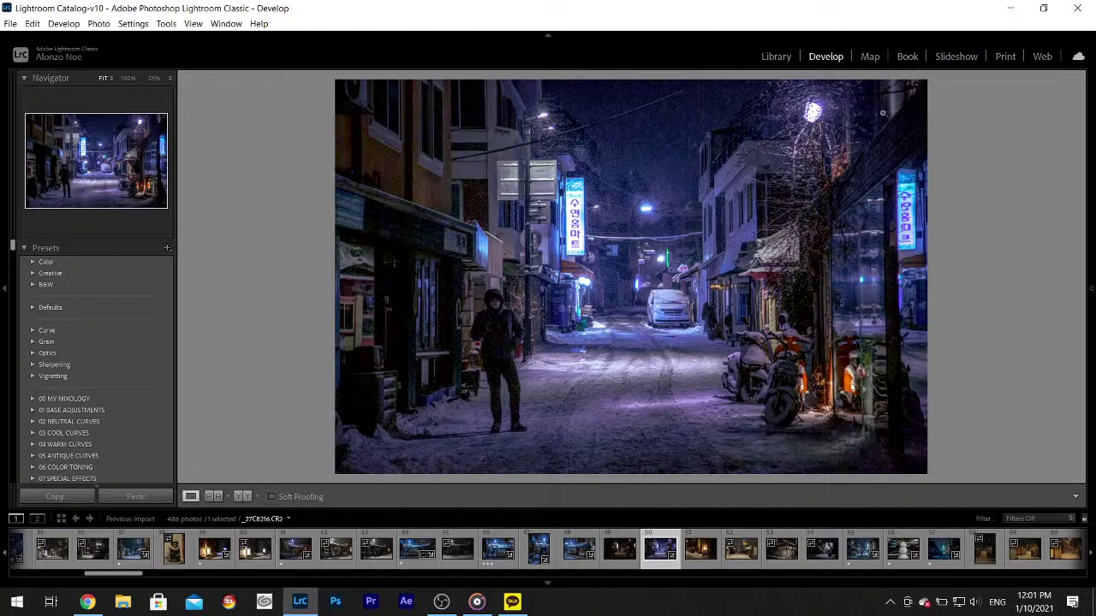
- Set the street photo's Contrast to -93 and Vibrance to +7, and rate the photo one star
mouse_move(1090, 265)
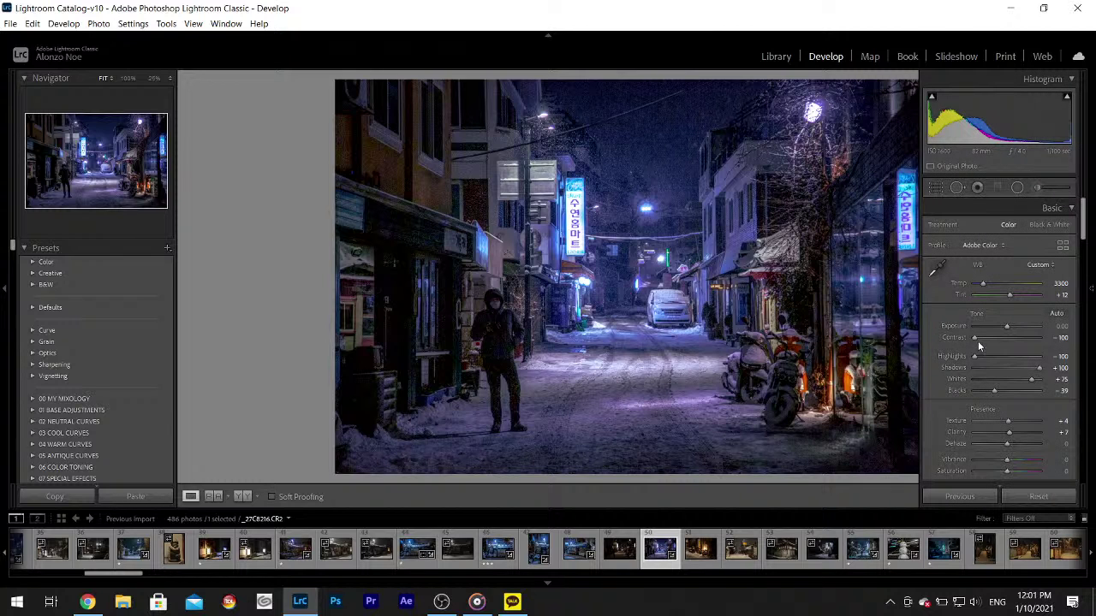
left_click_drag(975, 339, 978, 339)
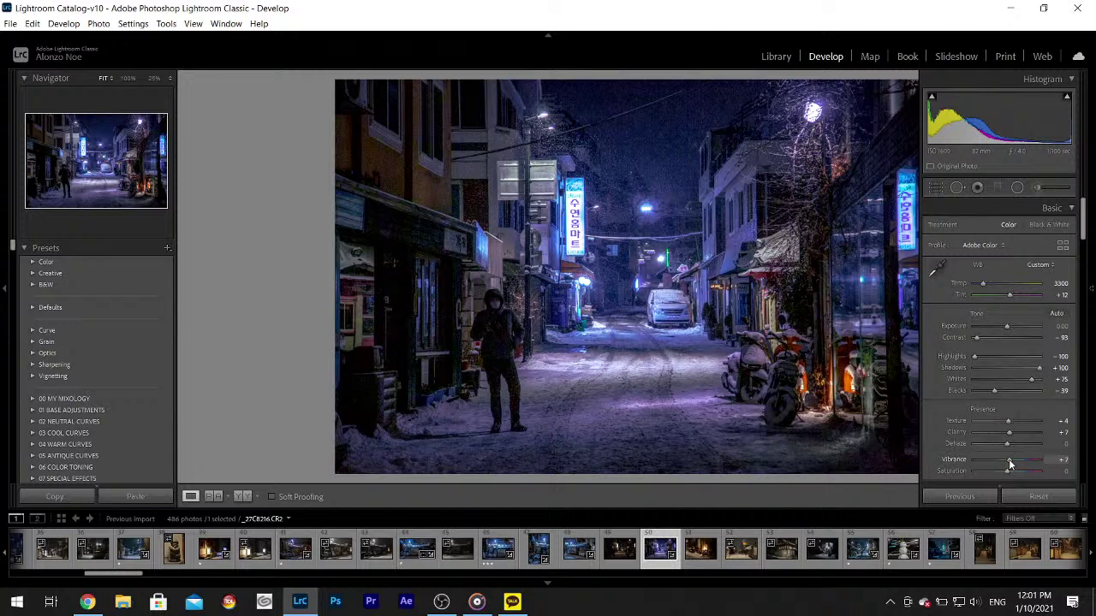
key("F8")
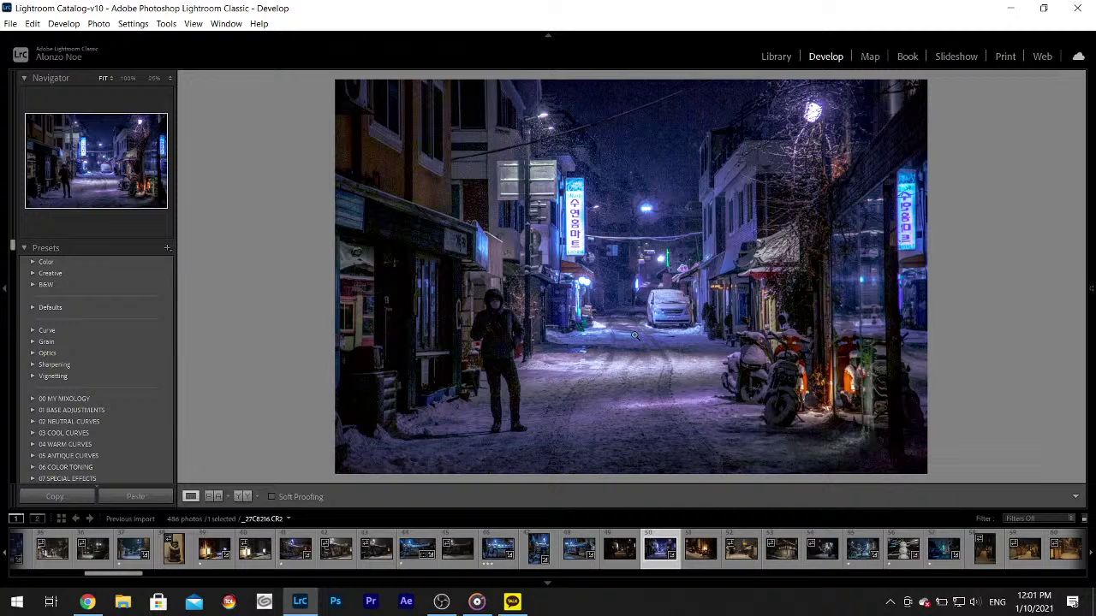
key("1")
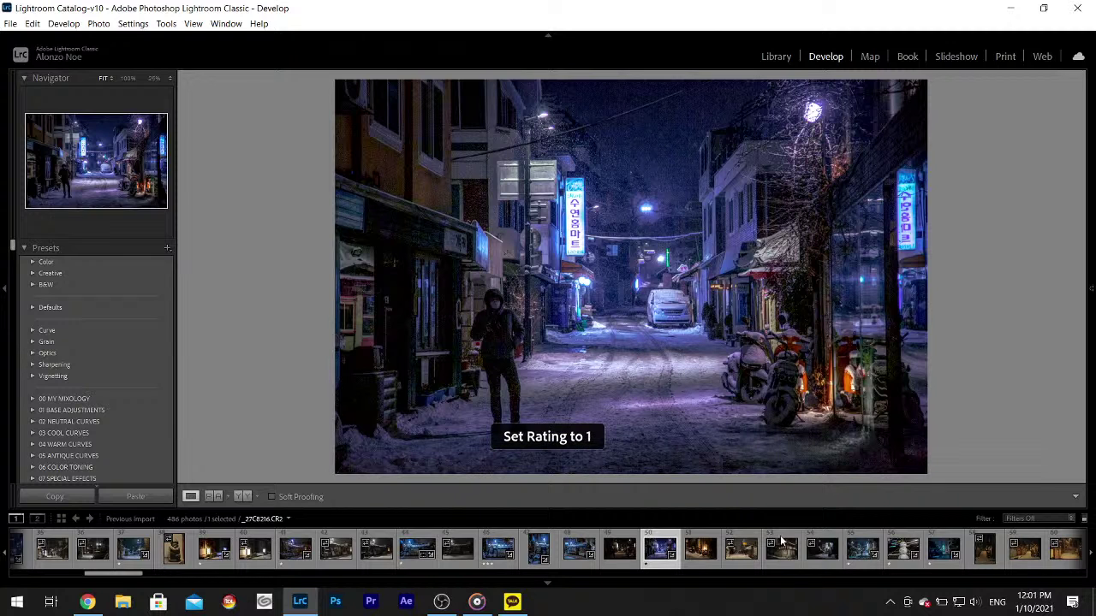
- Set the snowy scooter photo's tone to Highlights -100, Whites +56 and Shadows +67
left_click(698, 554)
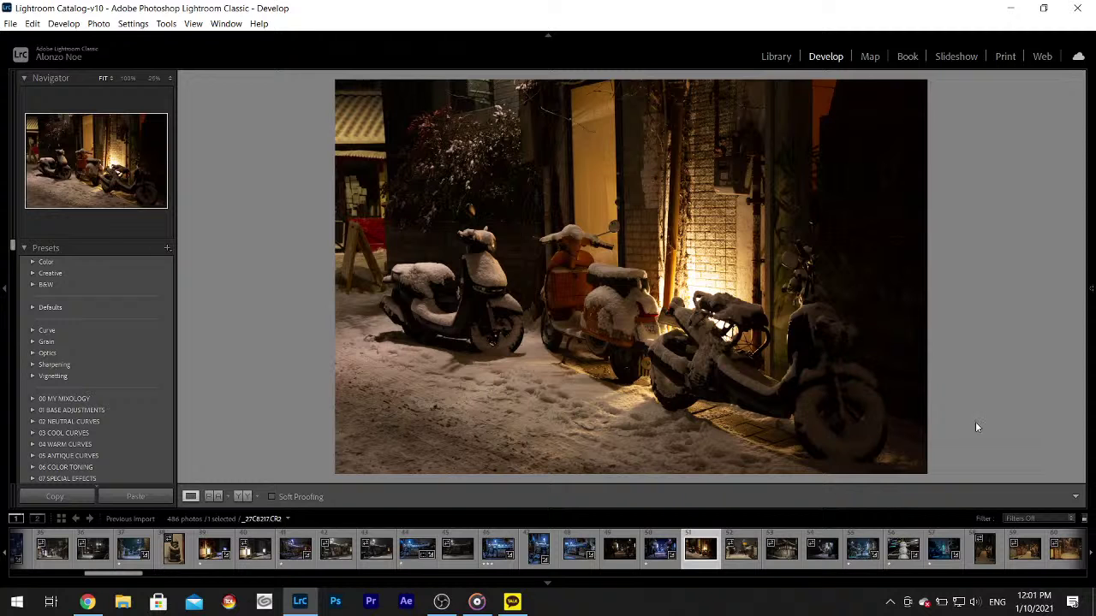
left_click(1093, 260)
left_click_drag(1007, 356, 1025, 380)
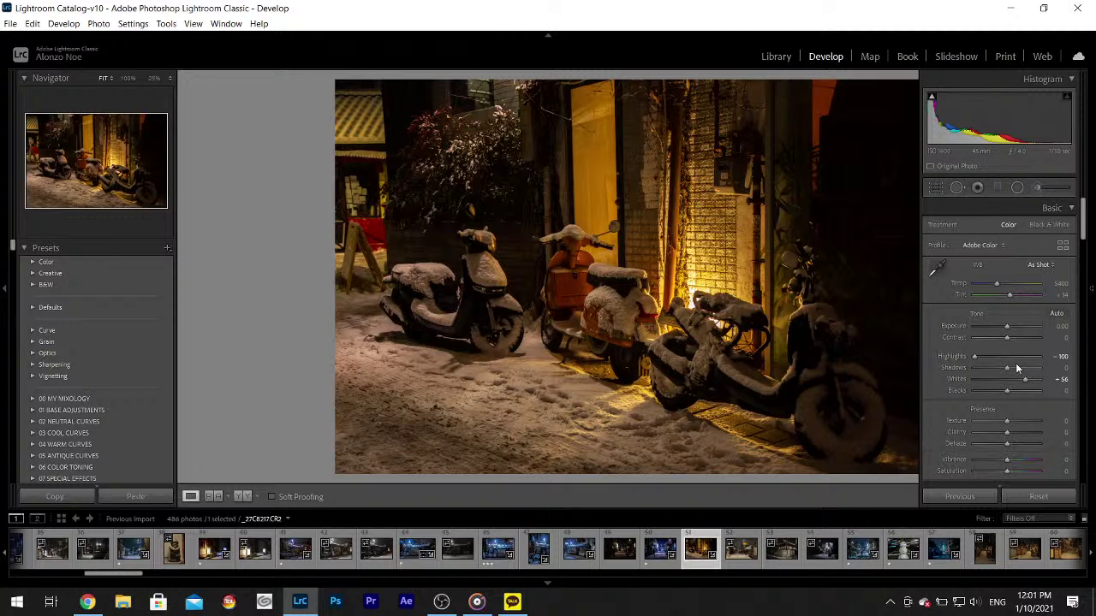
left_click_drag(1017, 368, 1030, 375)
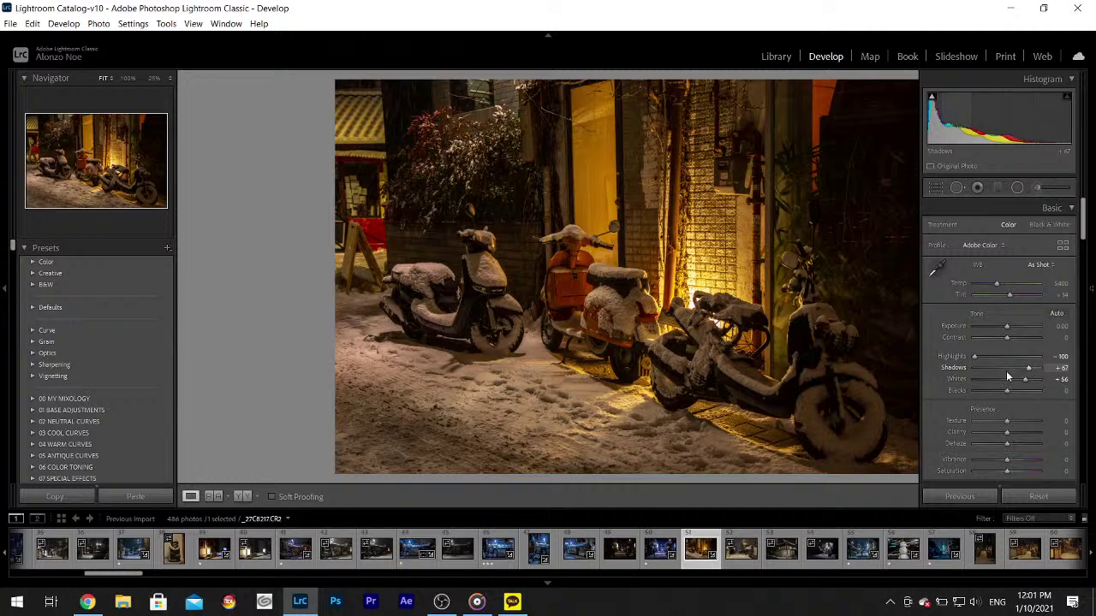
- Correct the scooter photo's white balance by sampling the snow on the ground as the neutral target
left_click(936, 268)
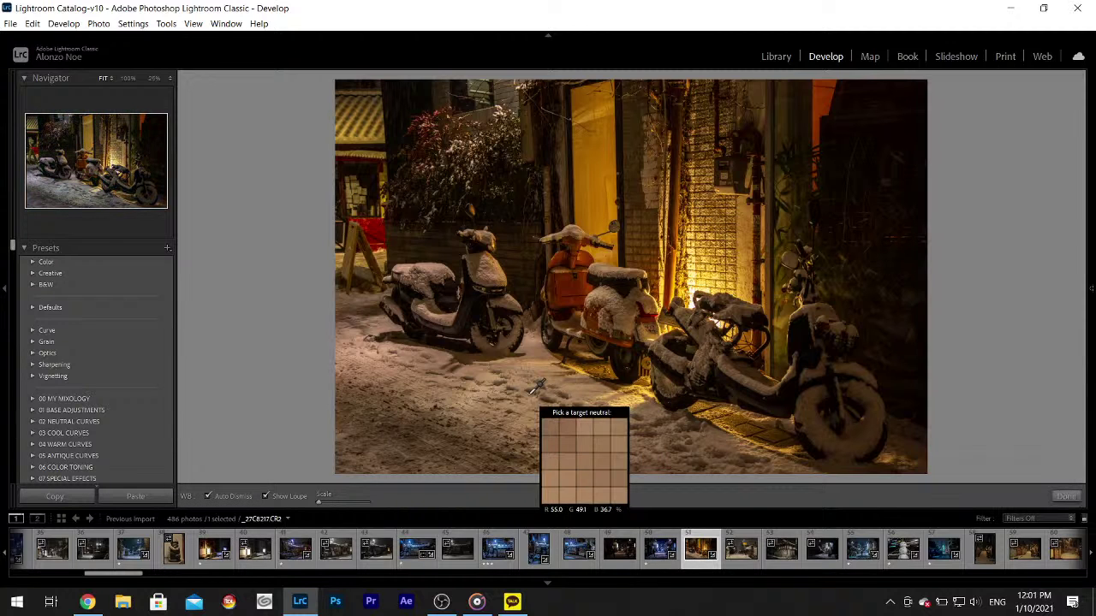
left_click(537, 387)
mouse_move(1090, 229)
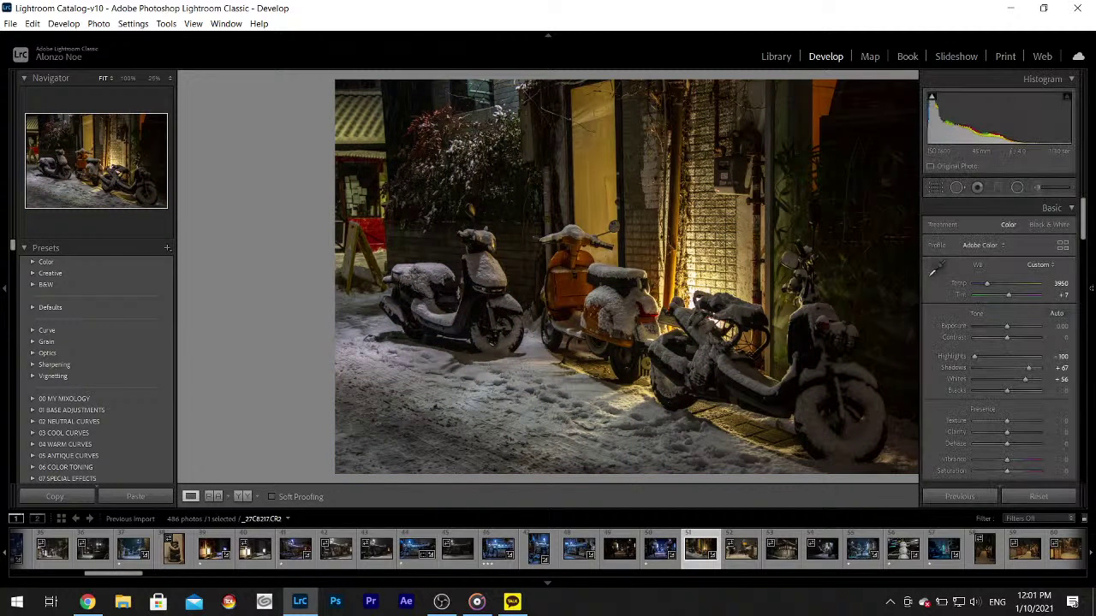
- Colour grade the snowy scooter photo with blue midtones (hue 225, saturation 100), blue shadows and orange highlights at hue 33
scroll(1027, 359, "down", 10)
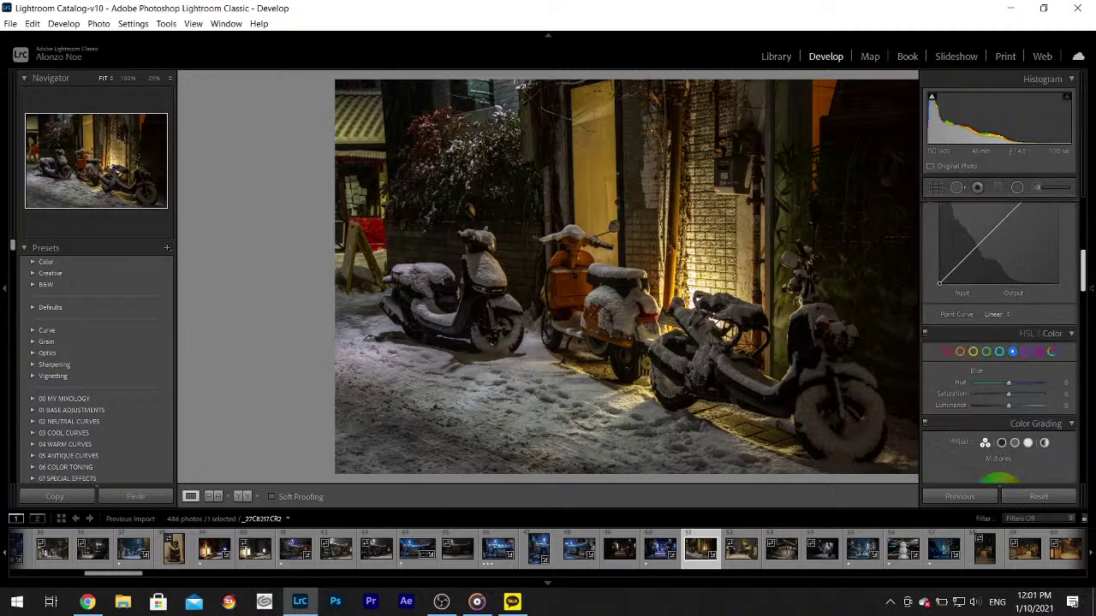
left_click(1027, 396)
left_click_drag(998, 451, 983, 467)
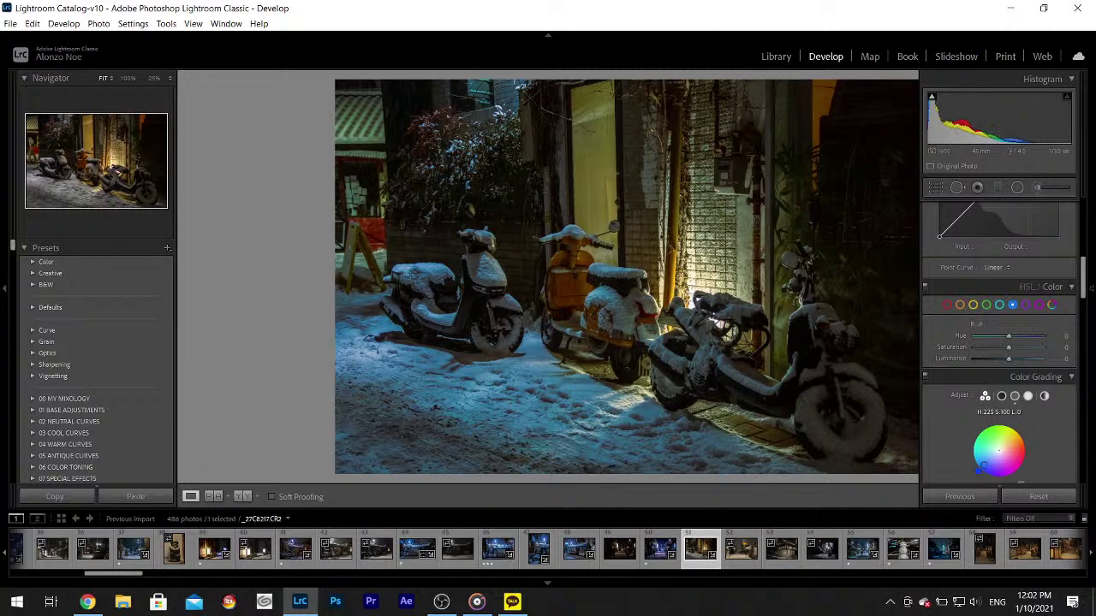
left_click(984, 395)
scroll(980, 395, "down", 5)
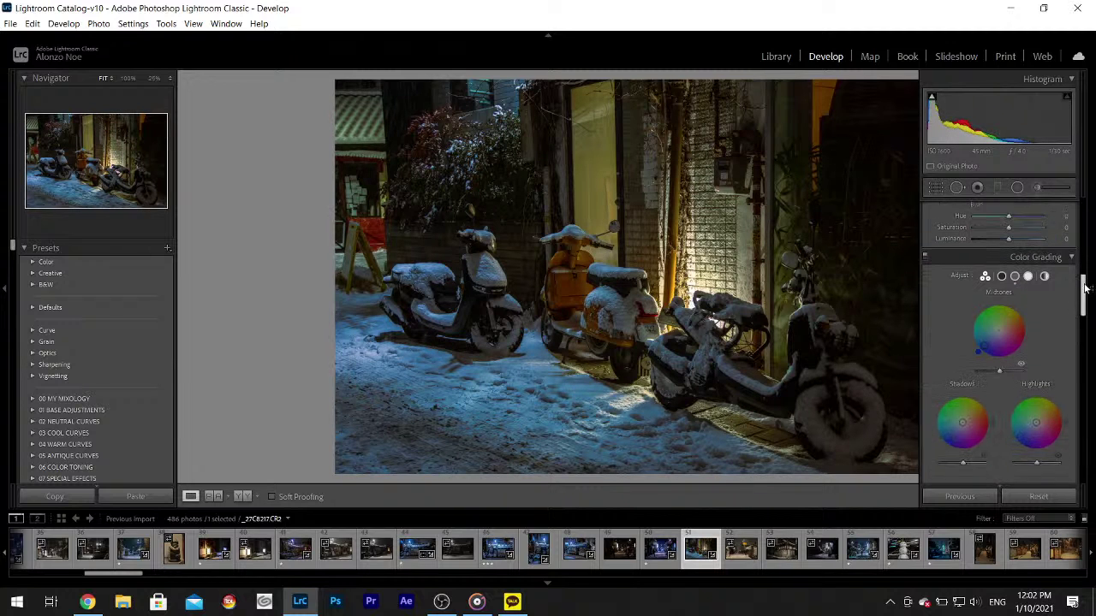
left_click_drag(966, 409, 954, 419)
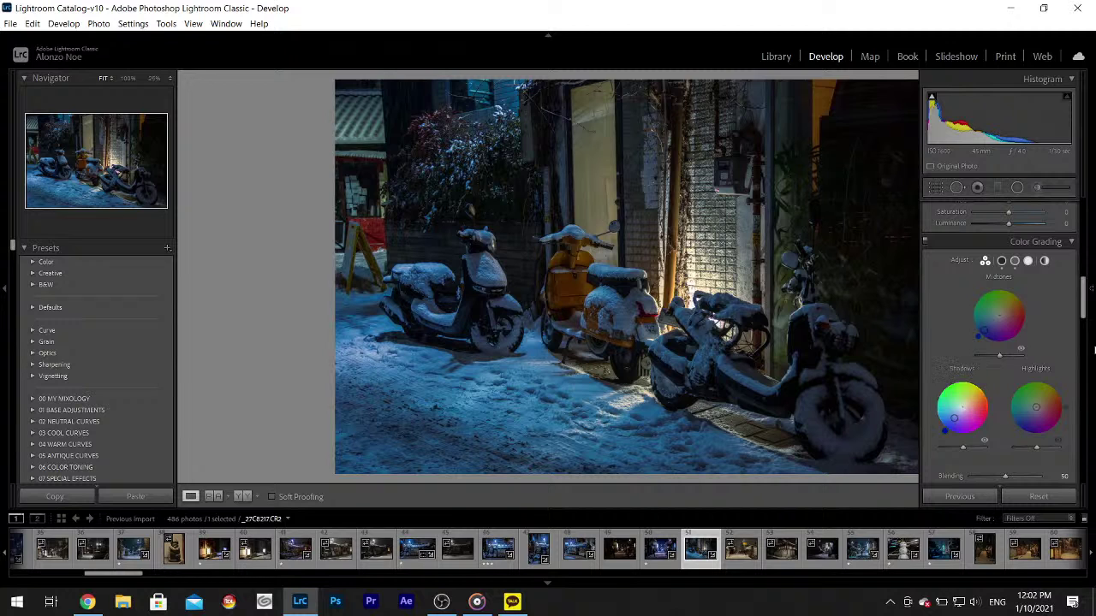
left_click_drag(1037, 410, 1051, 396)
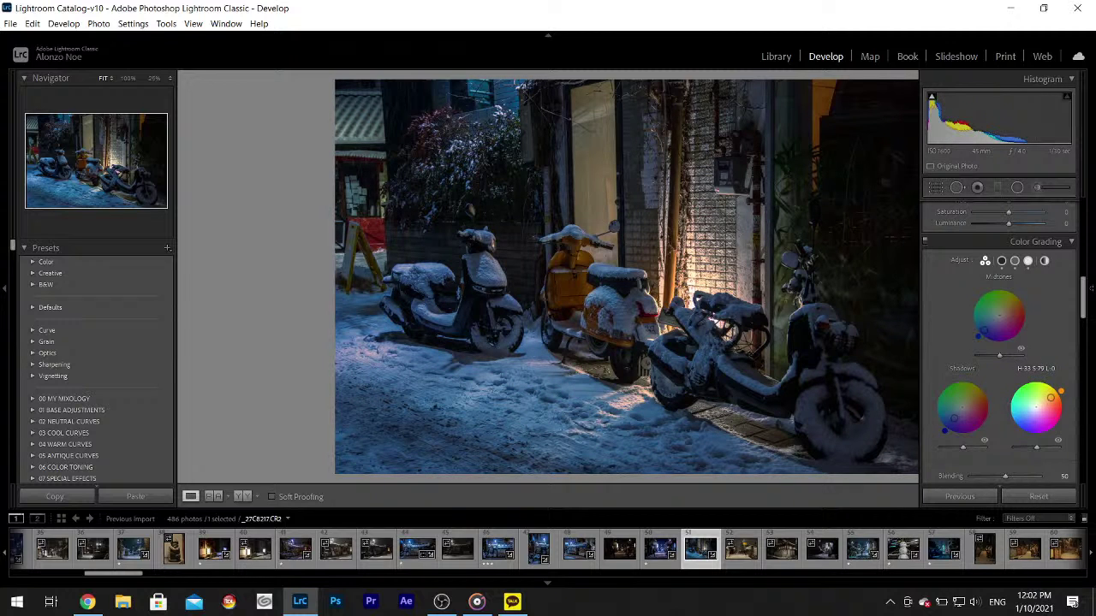
key("F8")
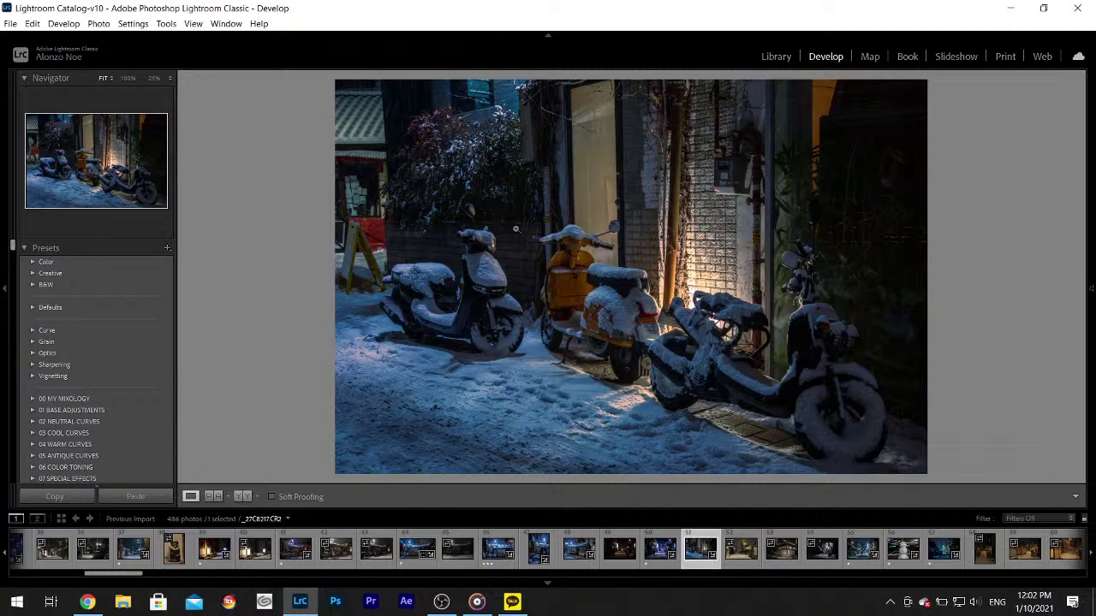
- Brush a yellow tint with hue 50 over the lit brick wall and doorway behind the scooters
mouse_move(1089, 326)
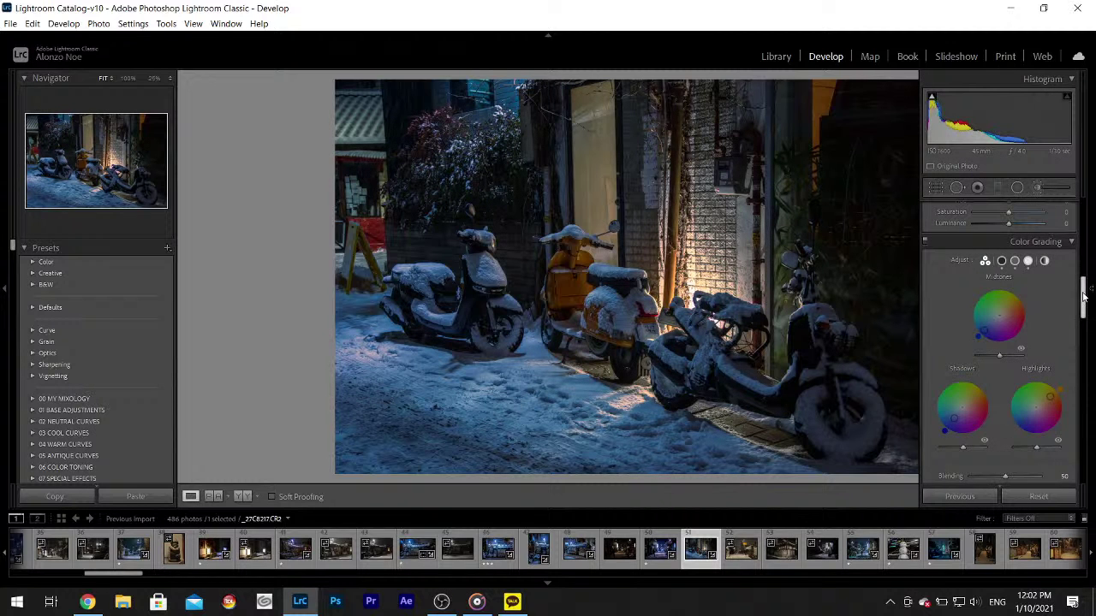
left_click_drag(1083, 296, 1094, 217)
left_click(1036, 186)
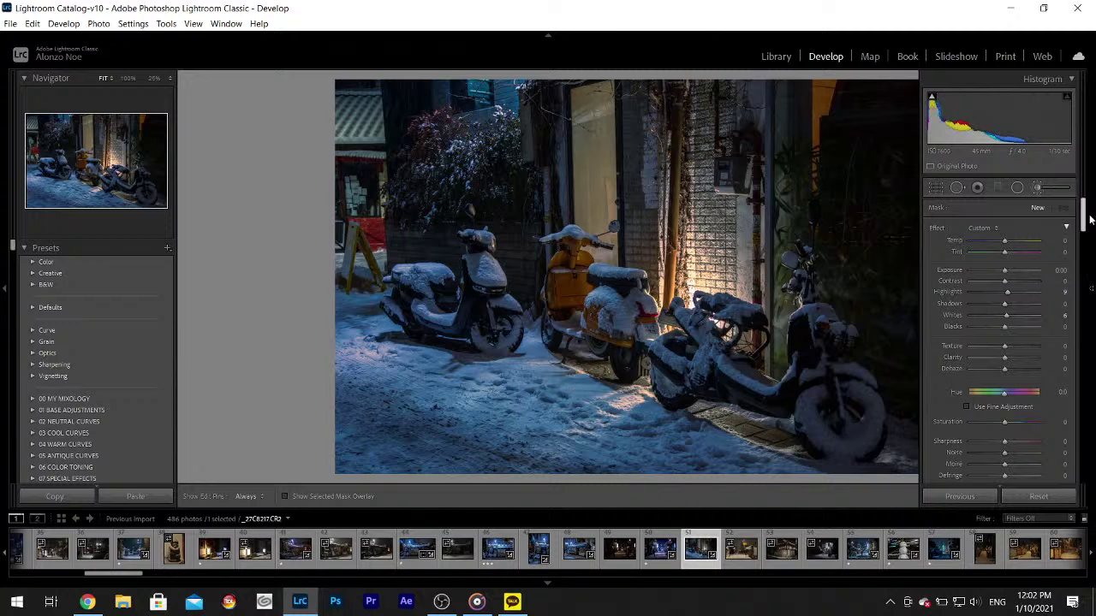
left_click_drag(1086, 209, 1086, 224)
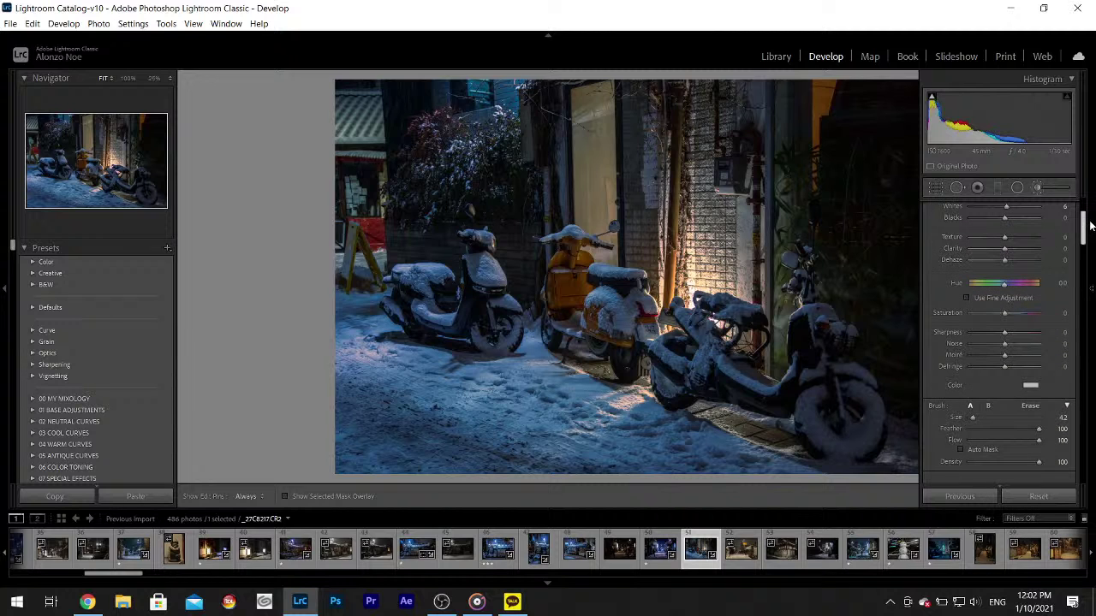
left_click(1031, 388)
left_click(826, 409)
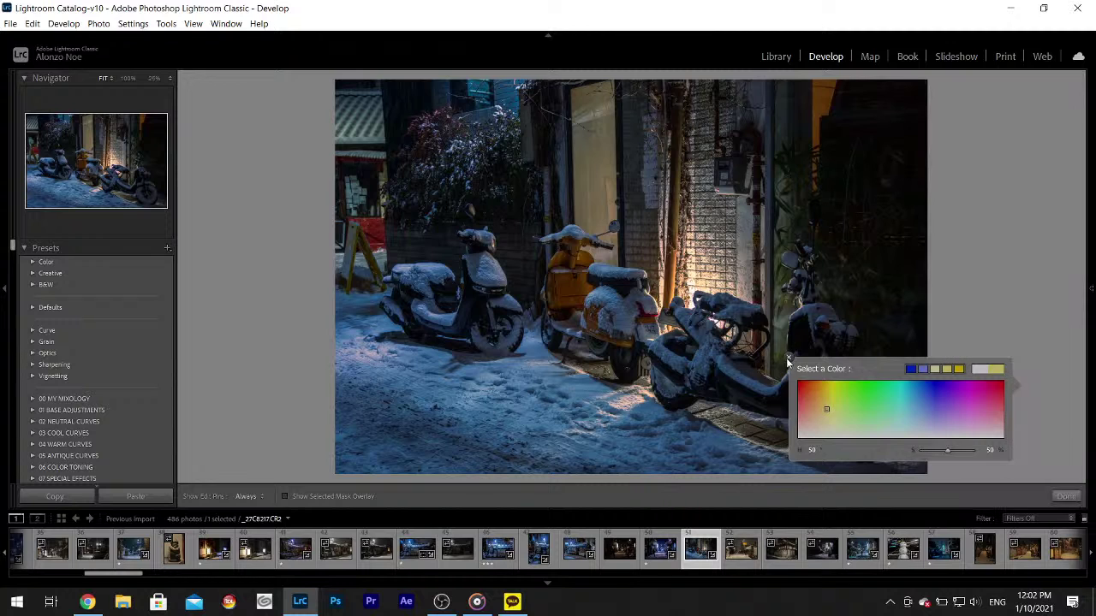
left_click(980, 418)
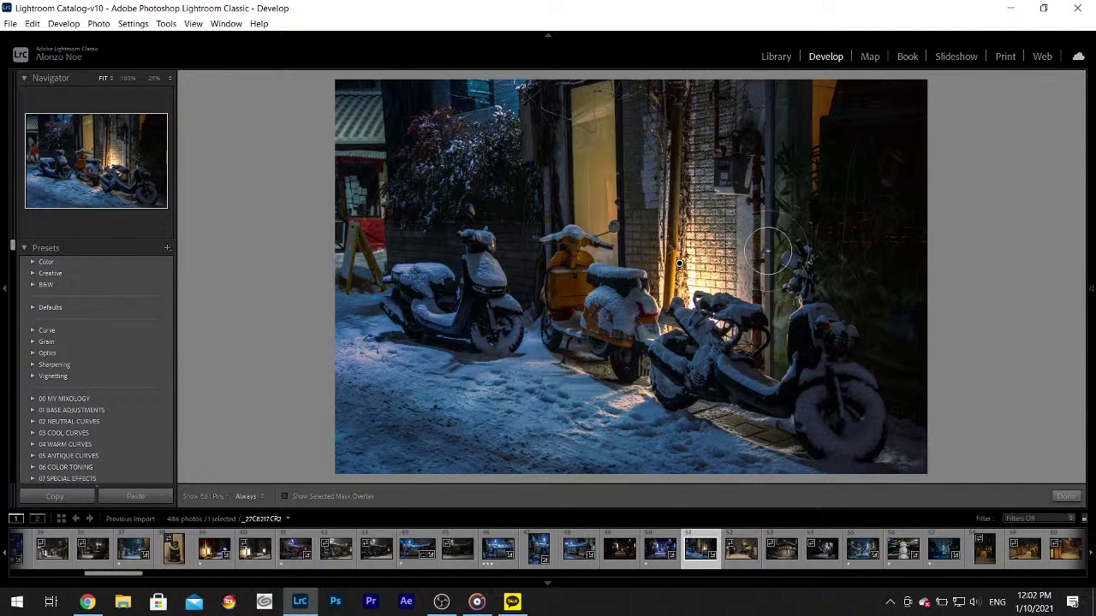
left_click(678, 263)
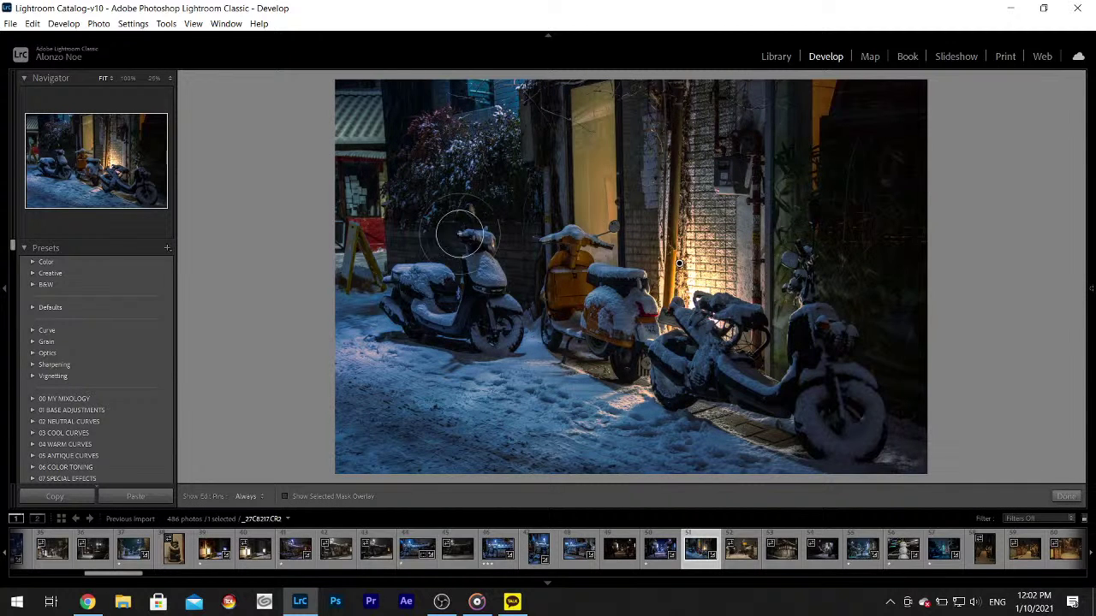
left_click(1066, 496)
- Set the scooter photo's Texture to +10 and Clarity to +7, and rate it one star
mouse_move(1089, 334)
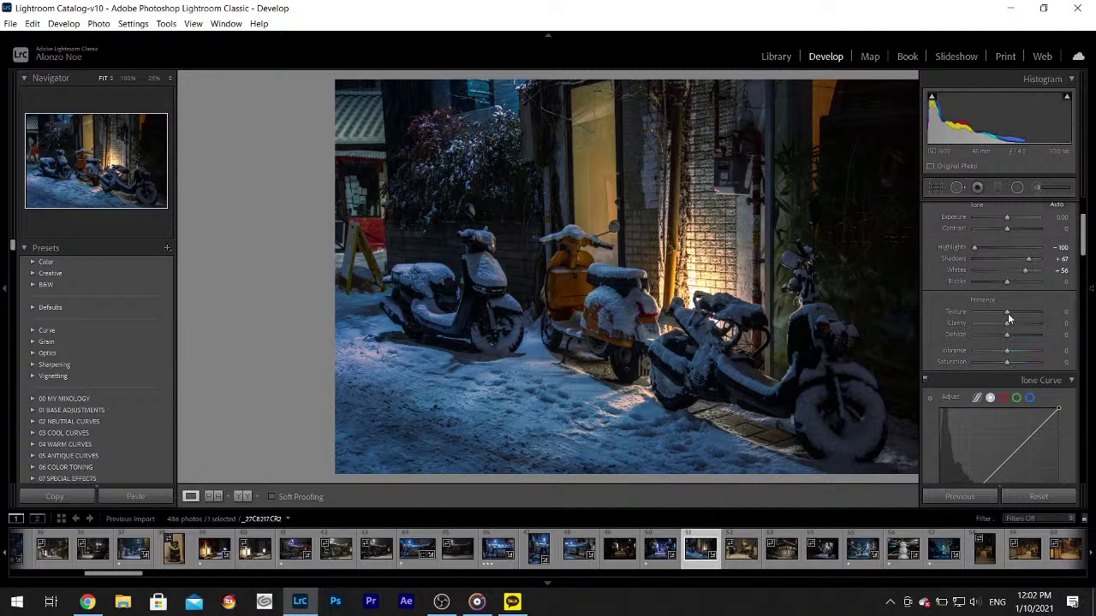
left_click_drag(1007, 311, 1008, 325)
left_click(1060, 311)
type("10")
key("Return")
key("1")
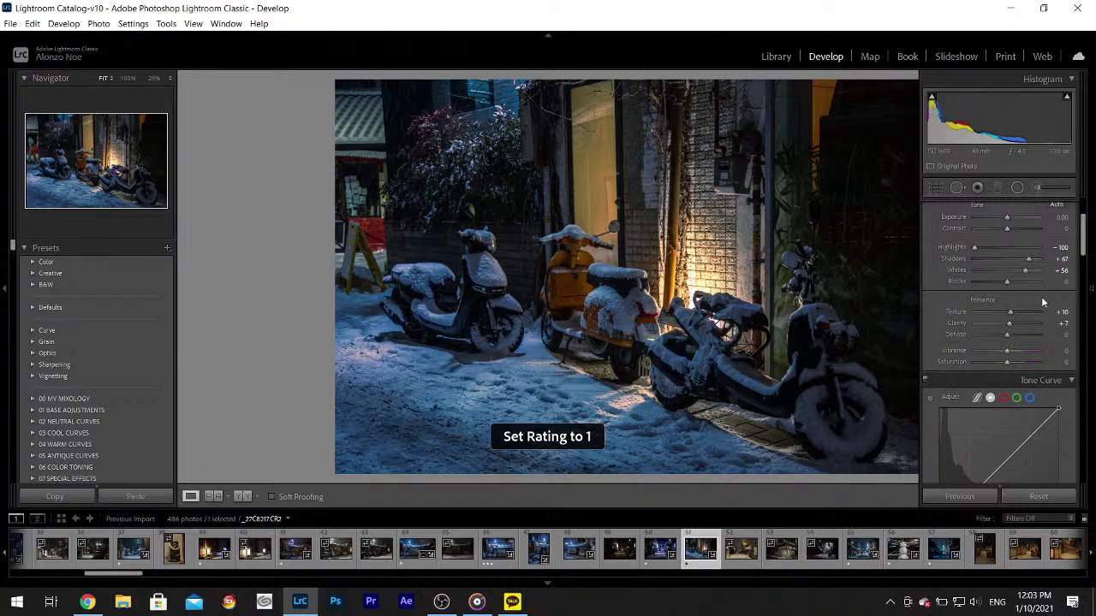
- Set the street-sign photo to Highlights -100, Shadows +100 and Whites +37, and neutralise its white balance from the road snow
left_click(729, 552)
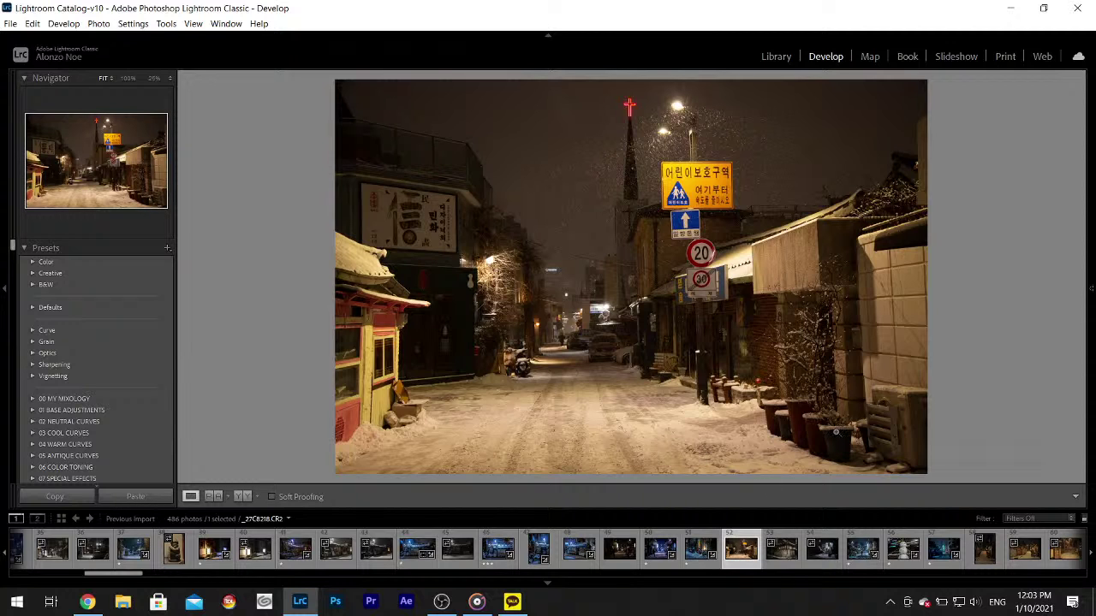
mouse_move(1084, 306)
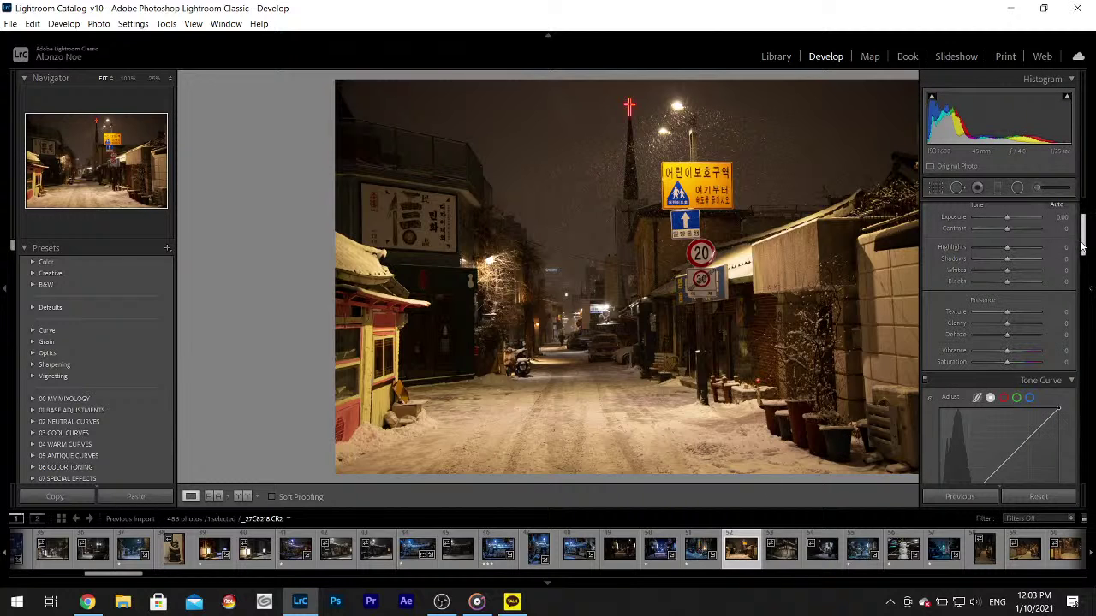
scroll(1084, 239, "up", 2)
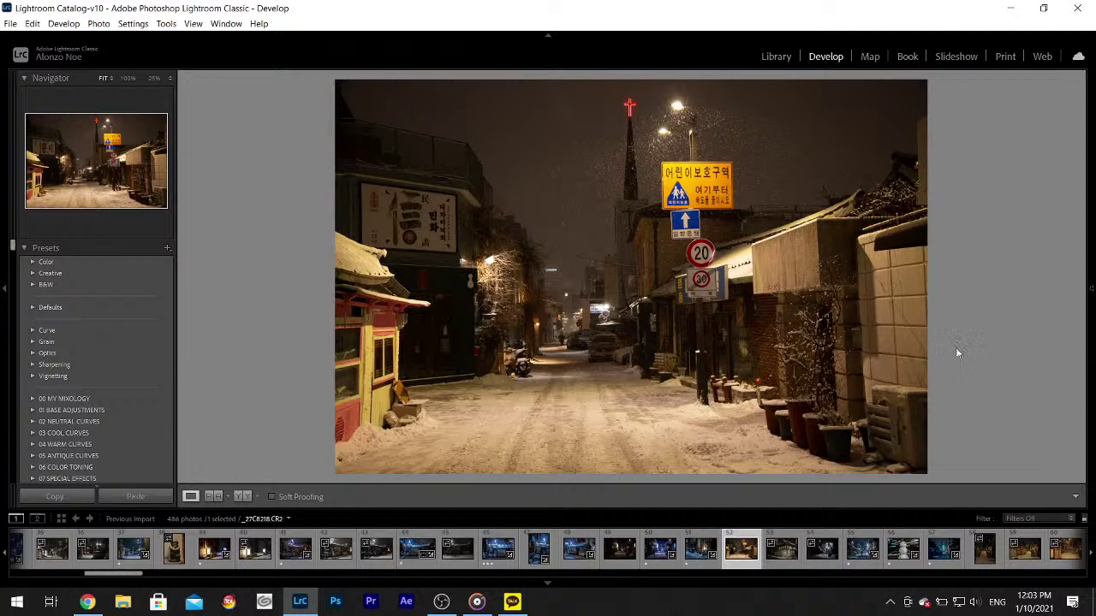
mouse_move(1089, 342)
left_click_drag(1007, 356, 1021, 383)
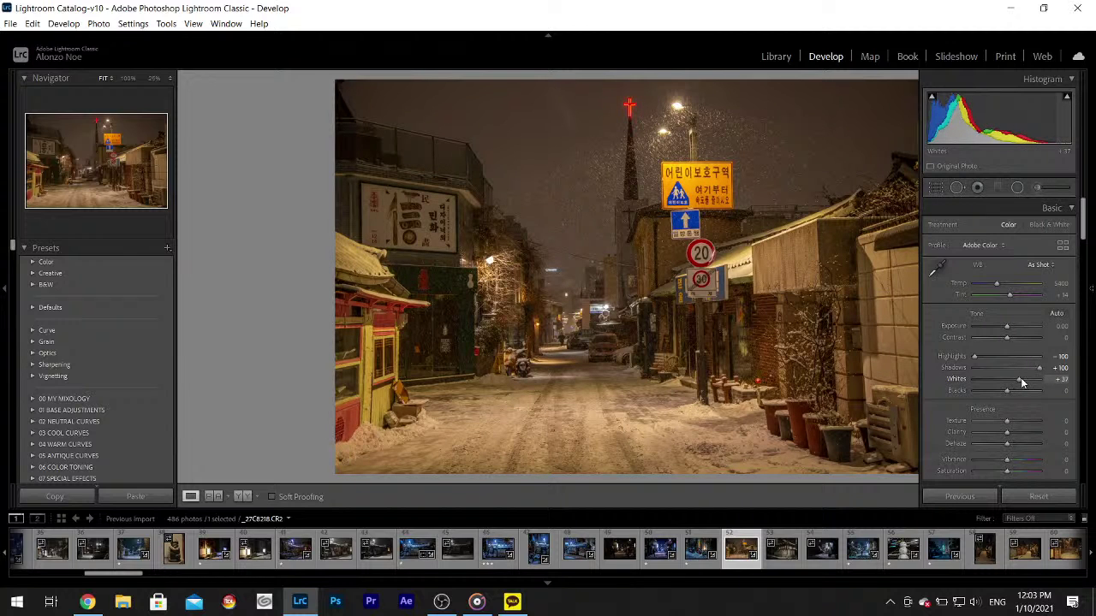
left_click(937, 269)
left_click(531, 394)
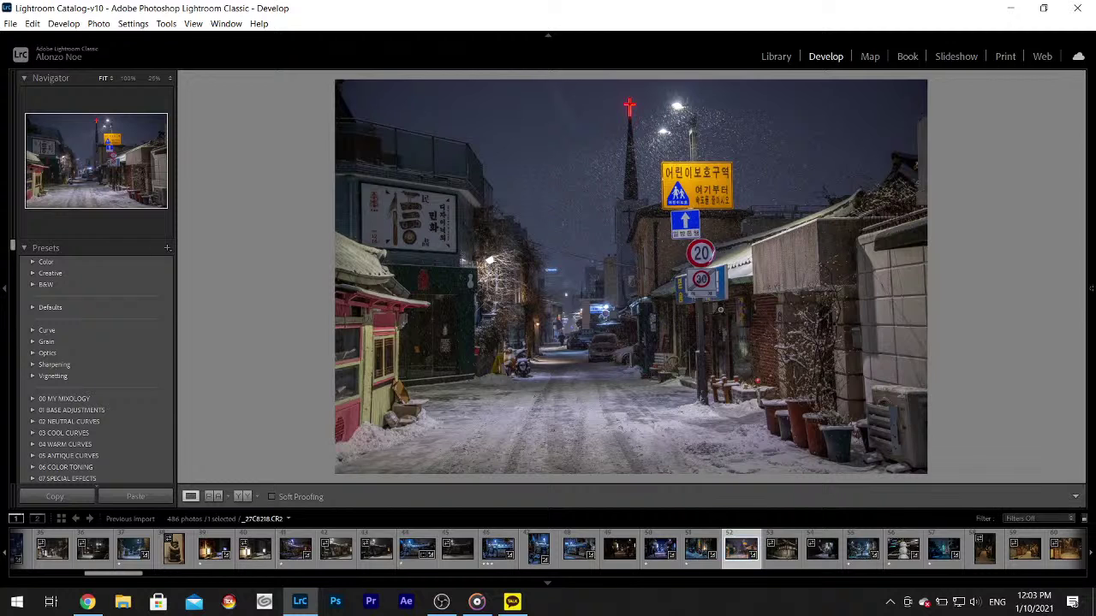
- Try Luminance noise reduction of 100 on the street-sign photo, inspect the road up close, and reset the value
scroll(1087, 310, "down", 10)
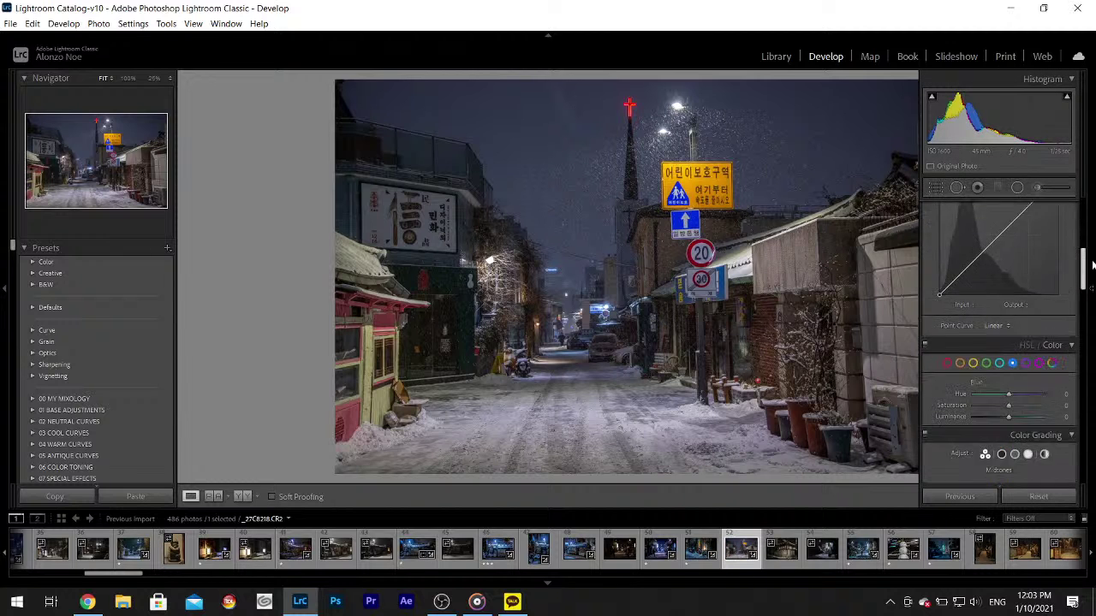
scroll(1087, 325, "down", 5)
left_click_drag(980, 365, 1076, 377)
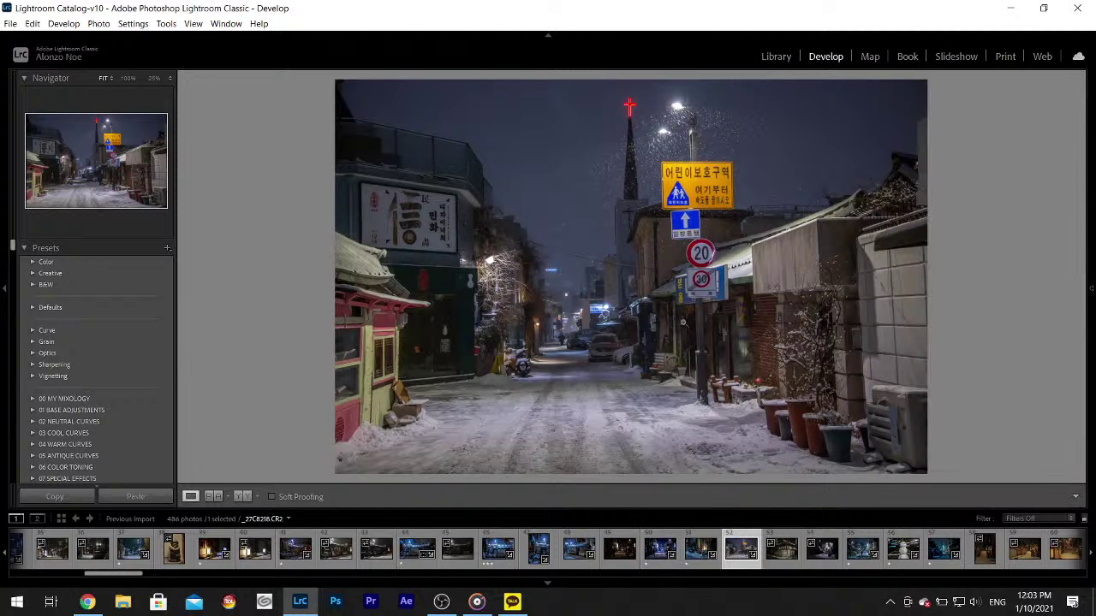
left_click(580, 326)
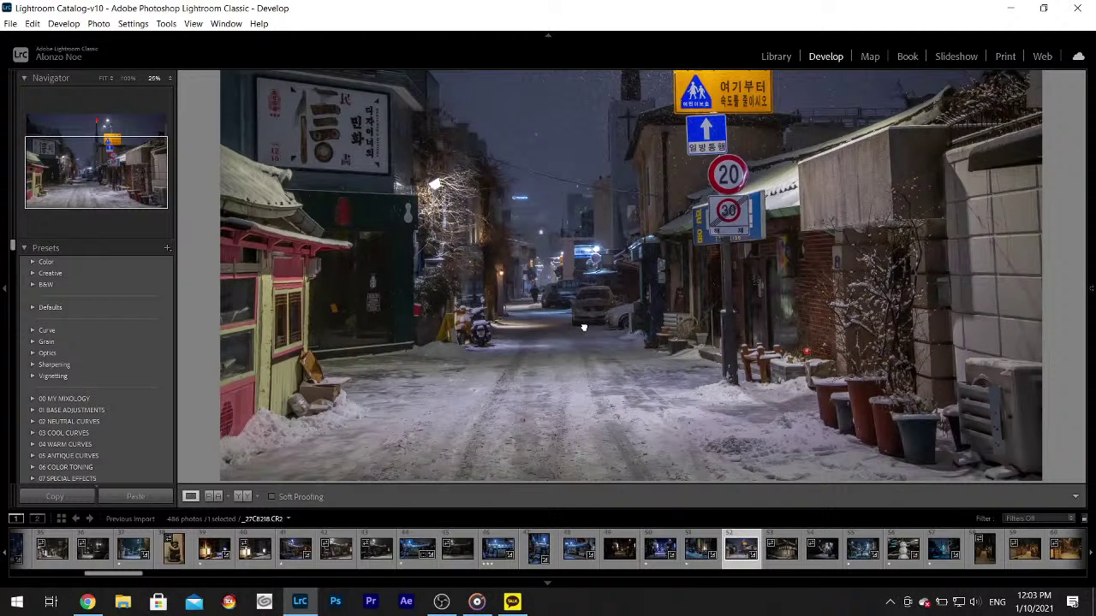
left_click(582, 323)
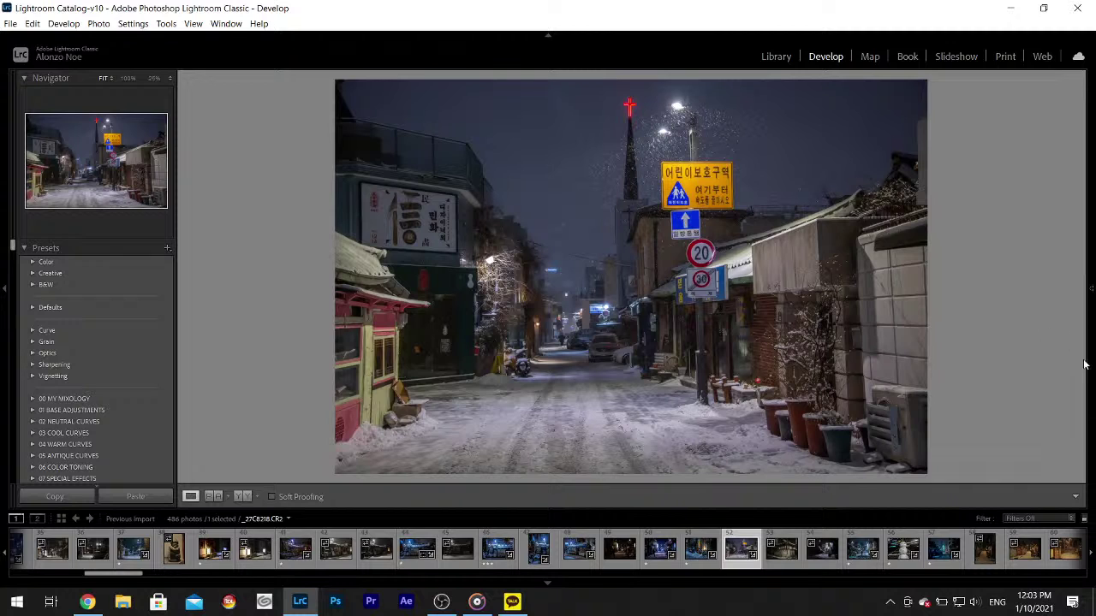
mouse_move(1092, 288)
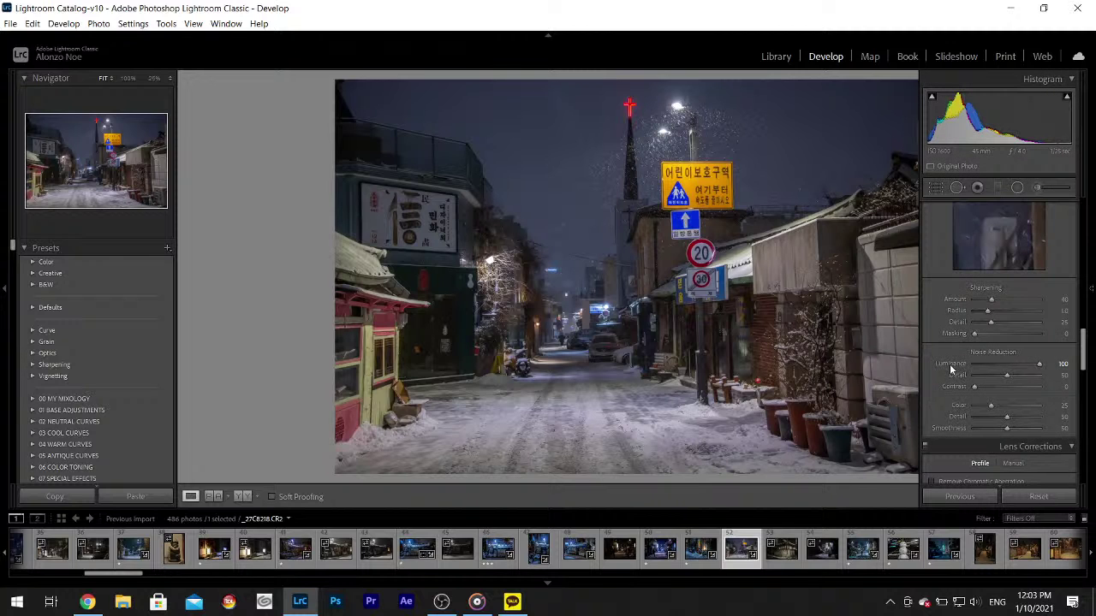
left_click_drag(951, 368, 1093, 381)
double_click(951, 364)
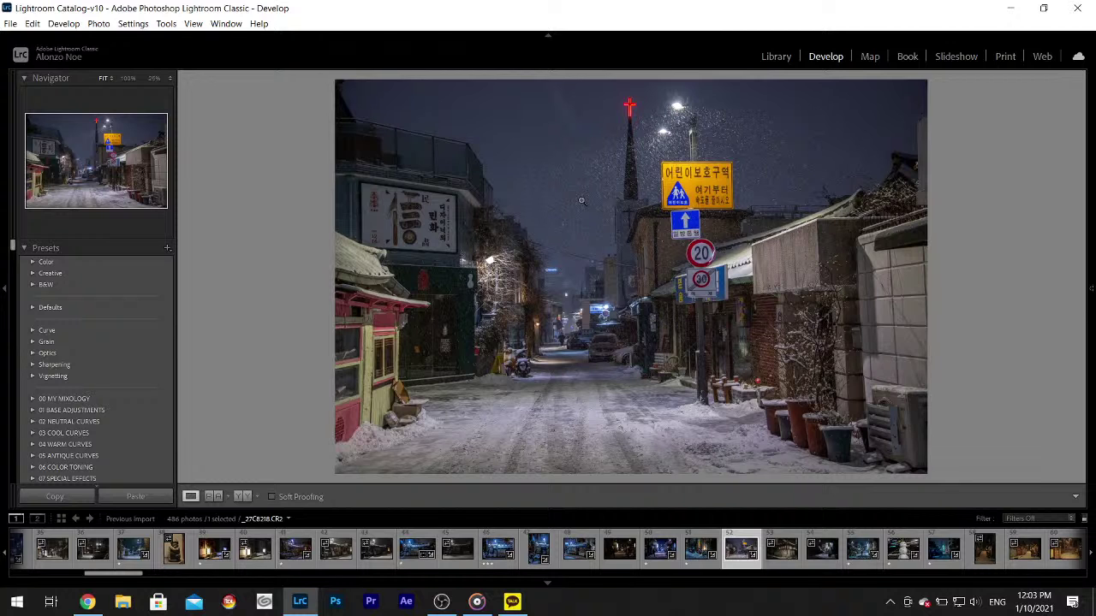
- Set the tile-roofed house photo to Highlights -100, Shadows +100 and Whites +53, and neutralise its white balance from the stone wall
left_click(786, 552)
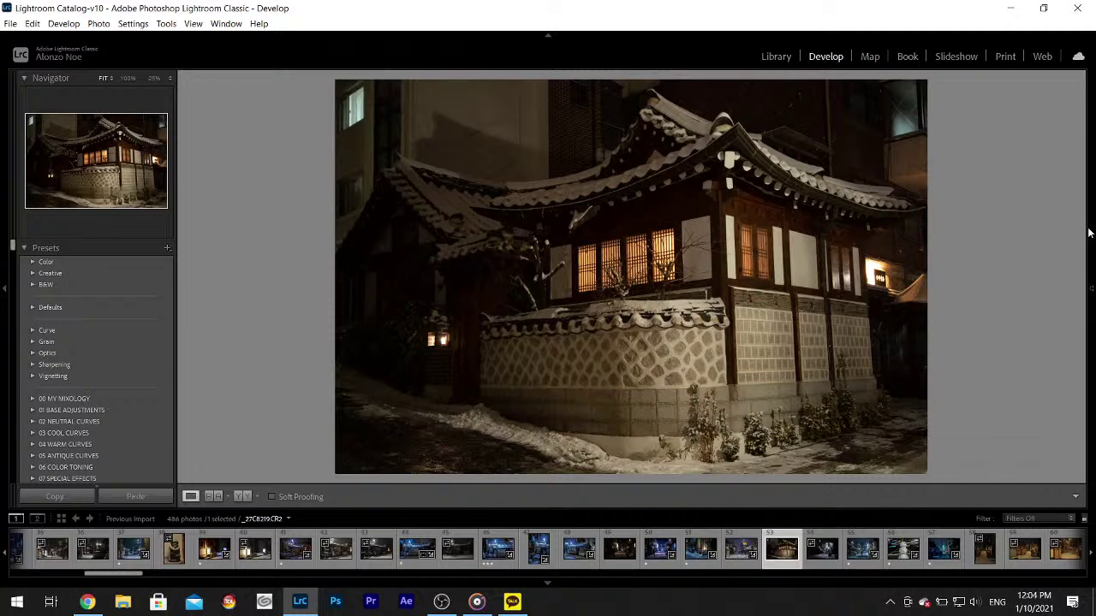
mouse_move(1091, 288)
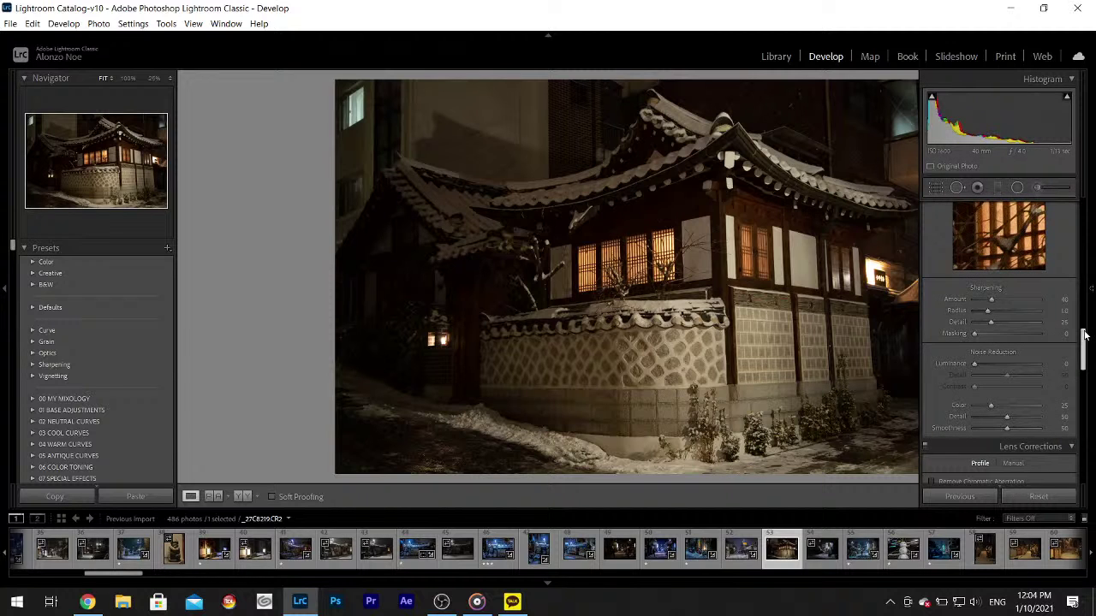
scroll(1044, 334, "up", 10)
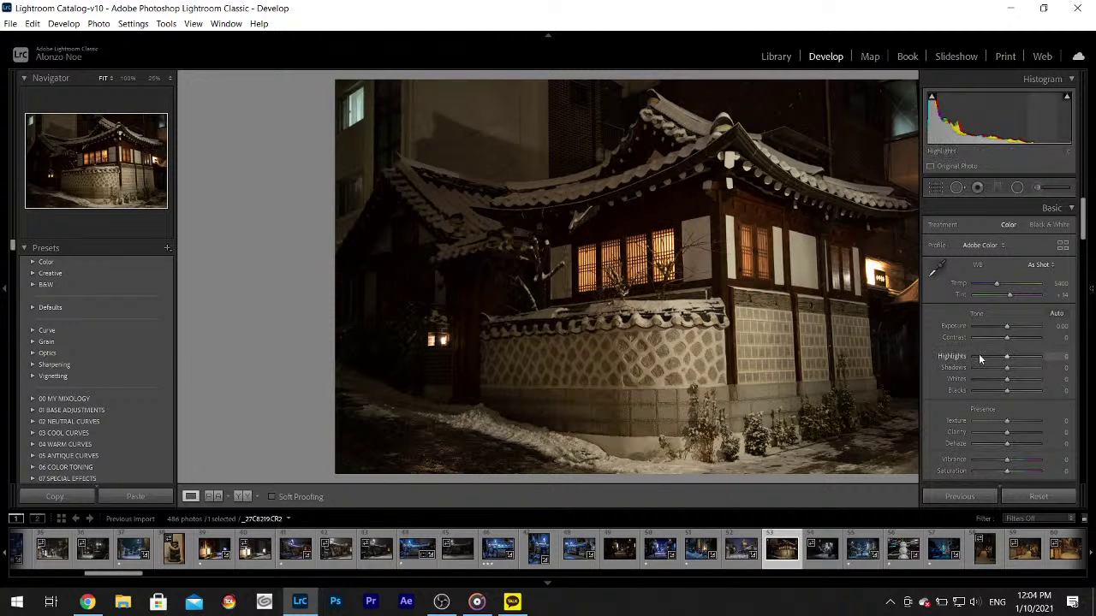
left_click_drag(978, 353, 1025, 381)
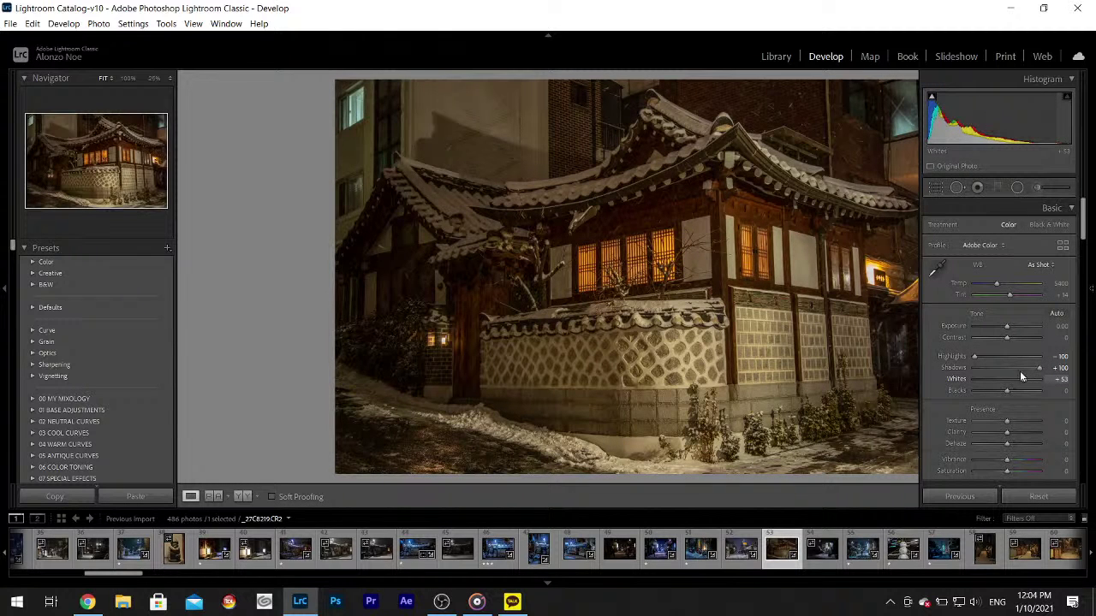
left_click(935, 268)
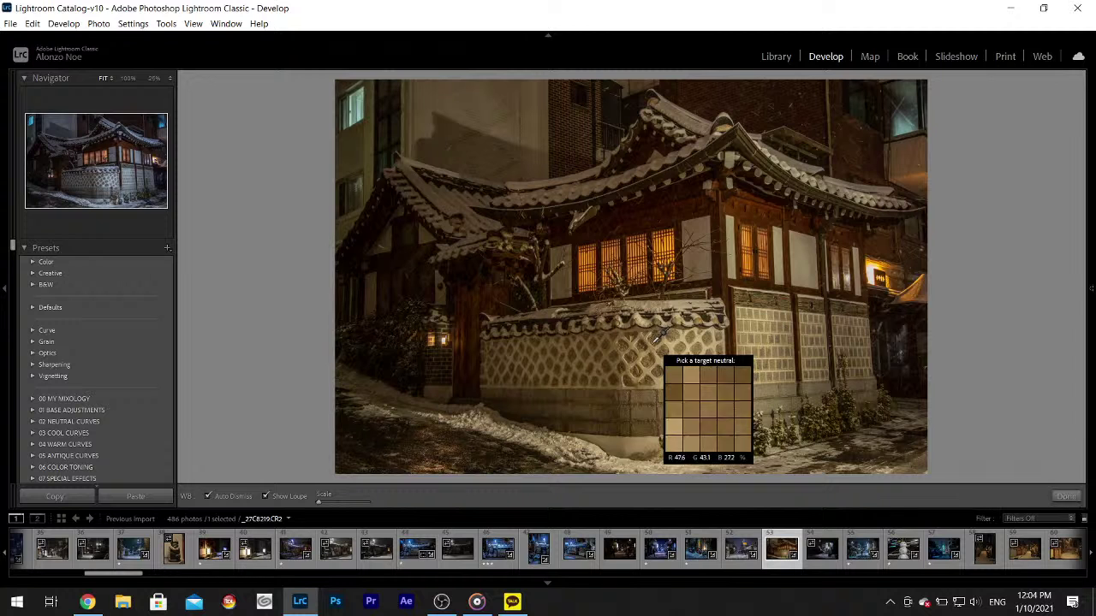
left_click(654, 340)
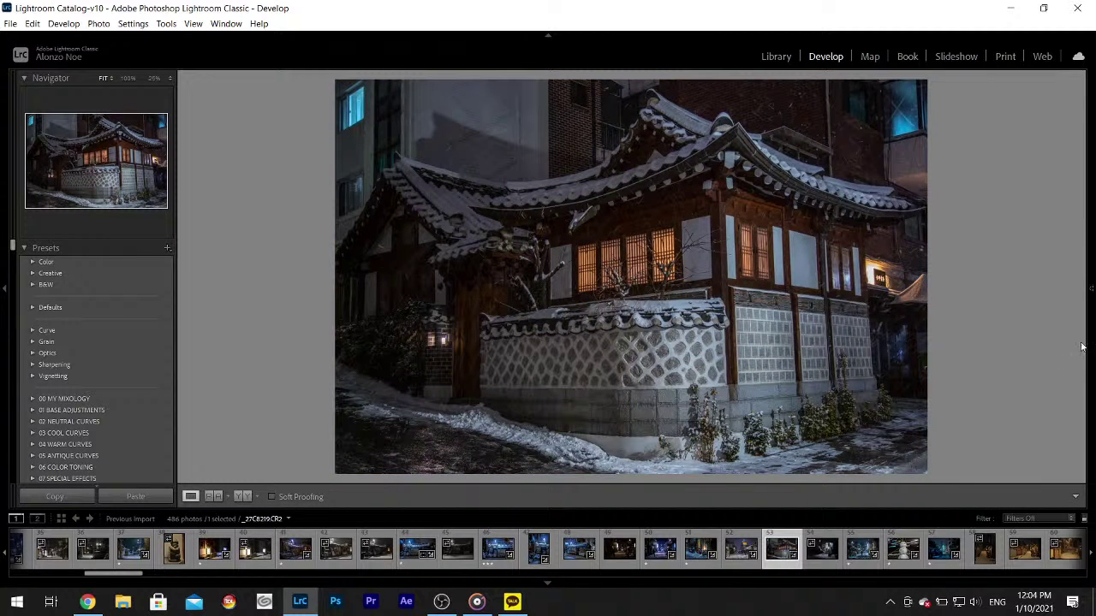
- Colour grade the tile-roofed house photo purple, with midtones at hue 269, saturation 100 and shadows at hue 268, saturation 32
mouse_move(1083, 348)
left_click_drag(1080, 220, 1082, 299)
left_click_drag(995, 333, 991, 352)
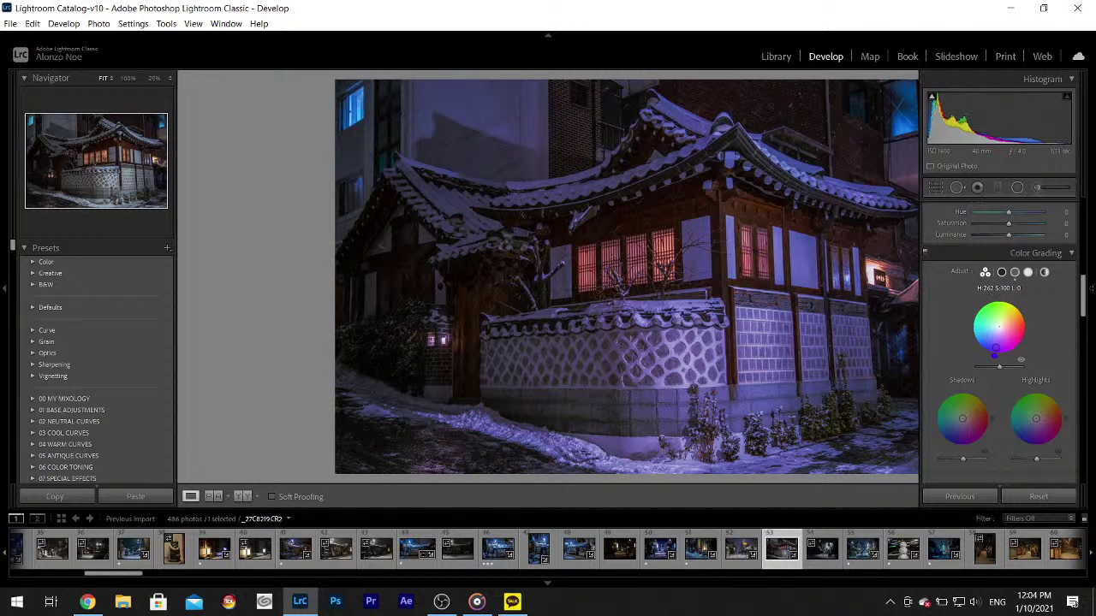
left_click_drag(996, 348, 998, 348)
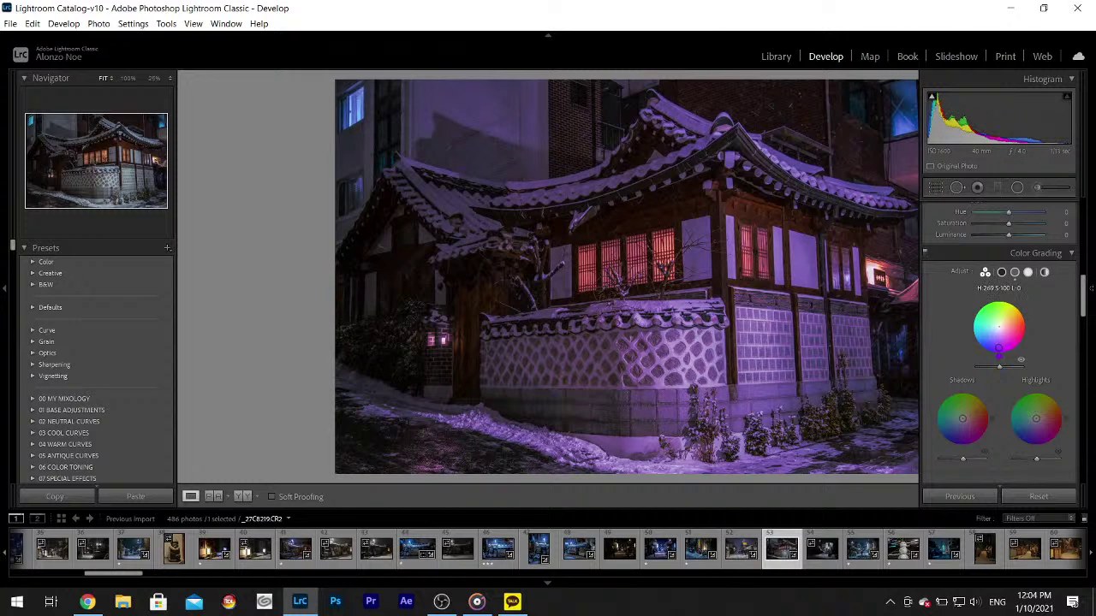
left_click_drag(963, 419, 965, 425)
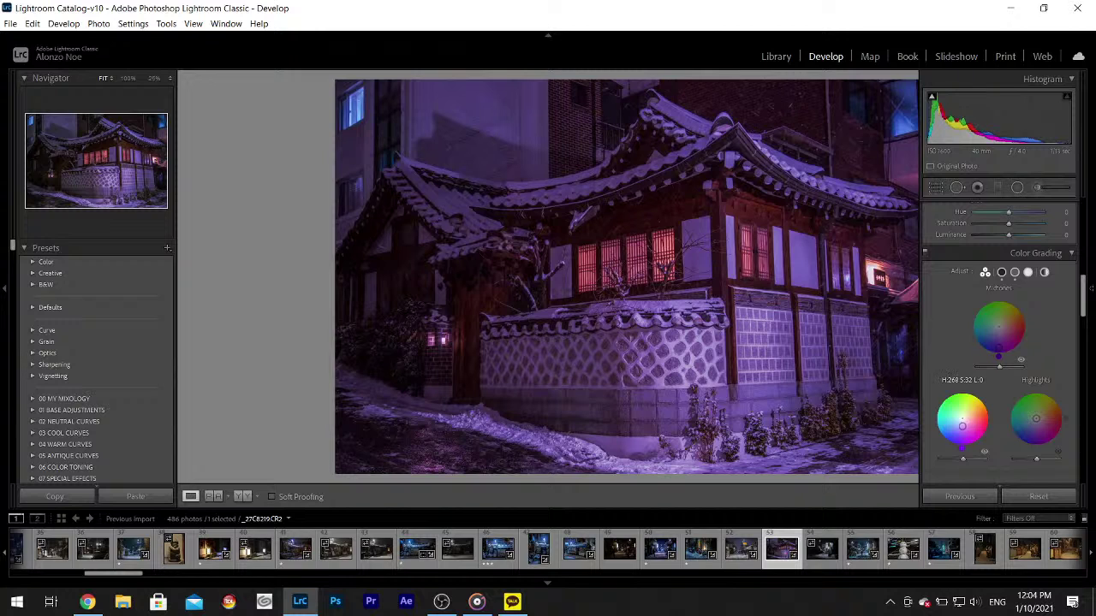
key("F8")
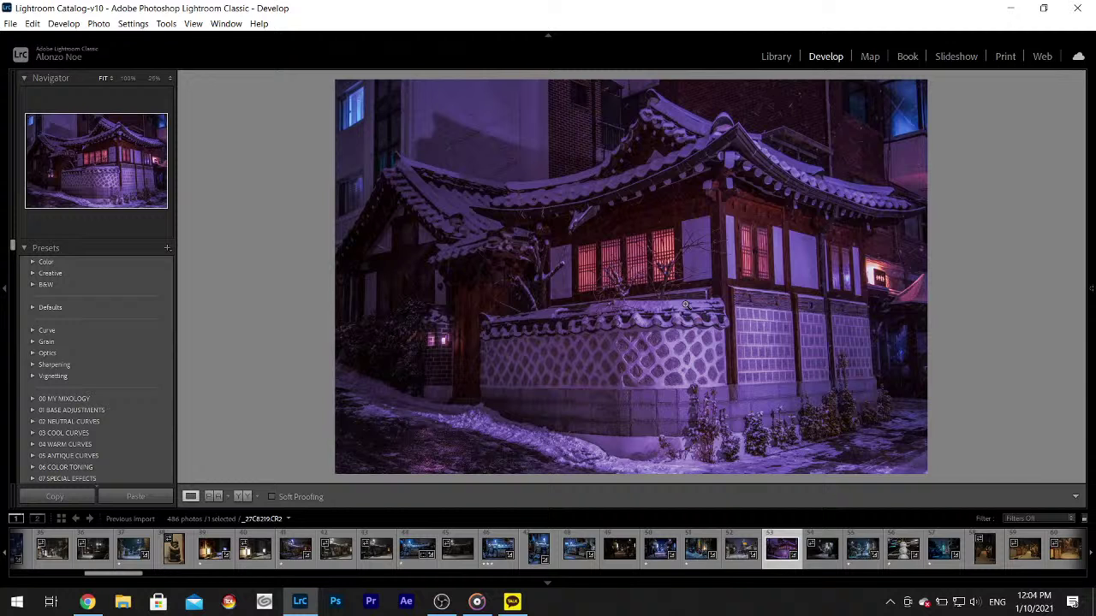
- Straighten the perspective of the tile-roofed house photo with an Upright transform correction
mouse_move(1088, 291)
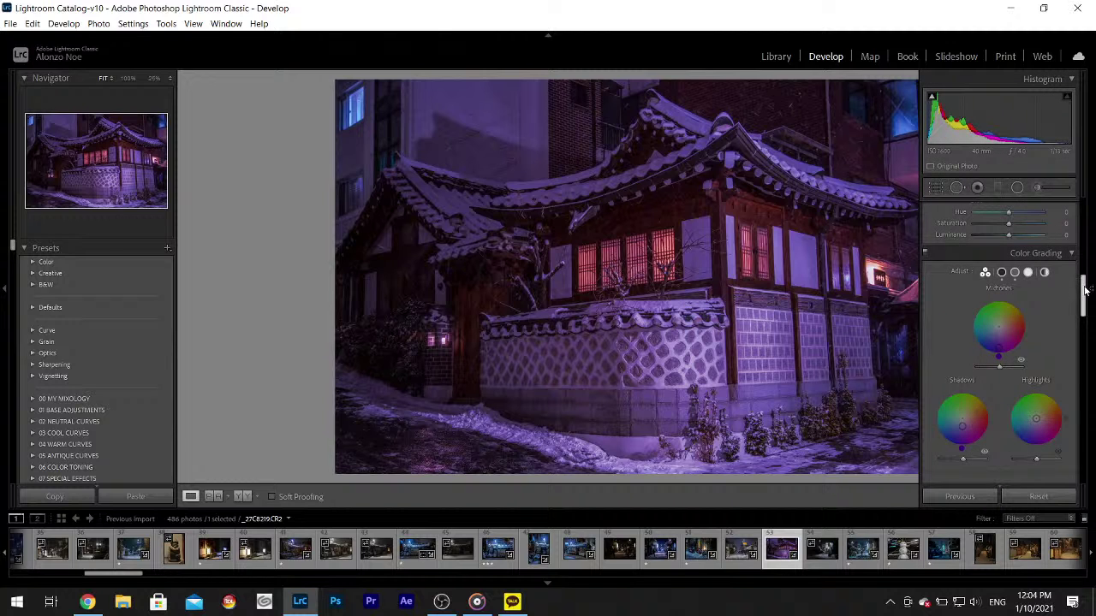
scroll(1082, 349, "down", 3)
scroll(1093, 350, "down", 2)
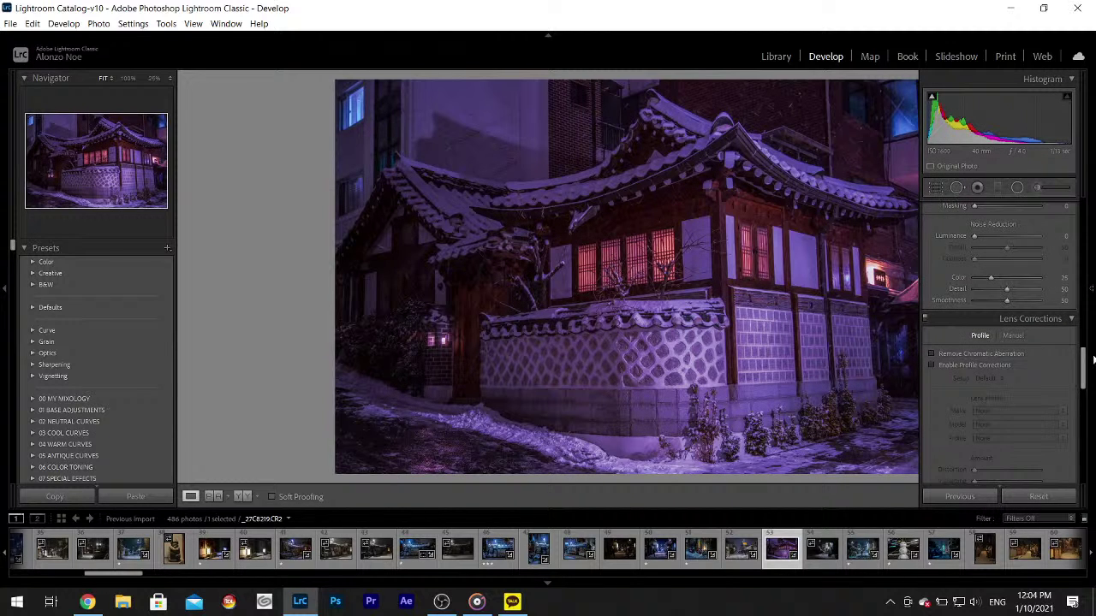
scroll(1085, 411, "down", 5)
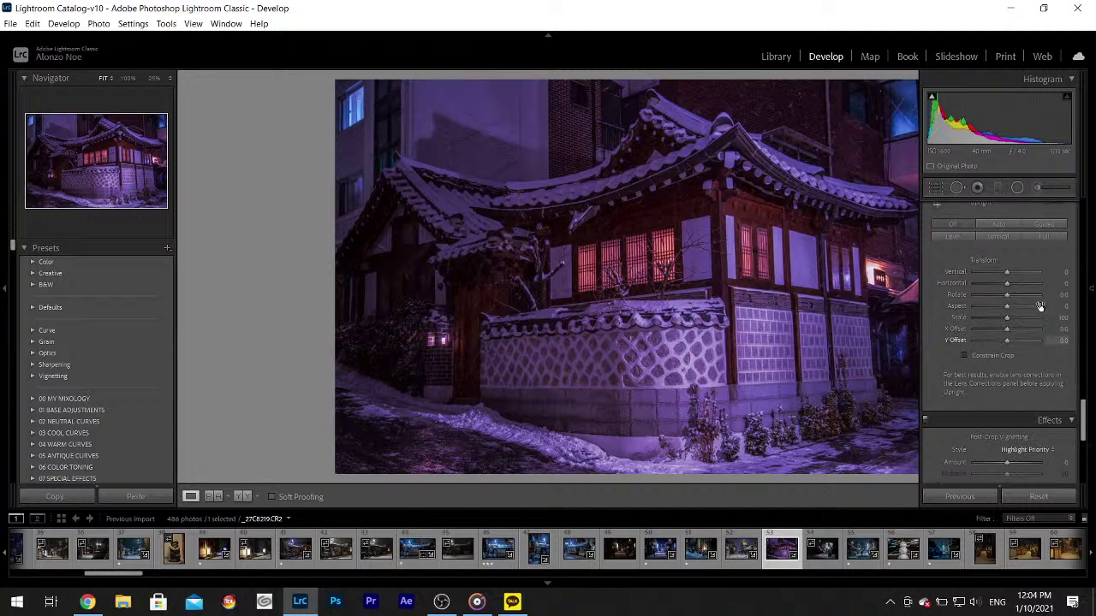
left_click(1044, 224)
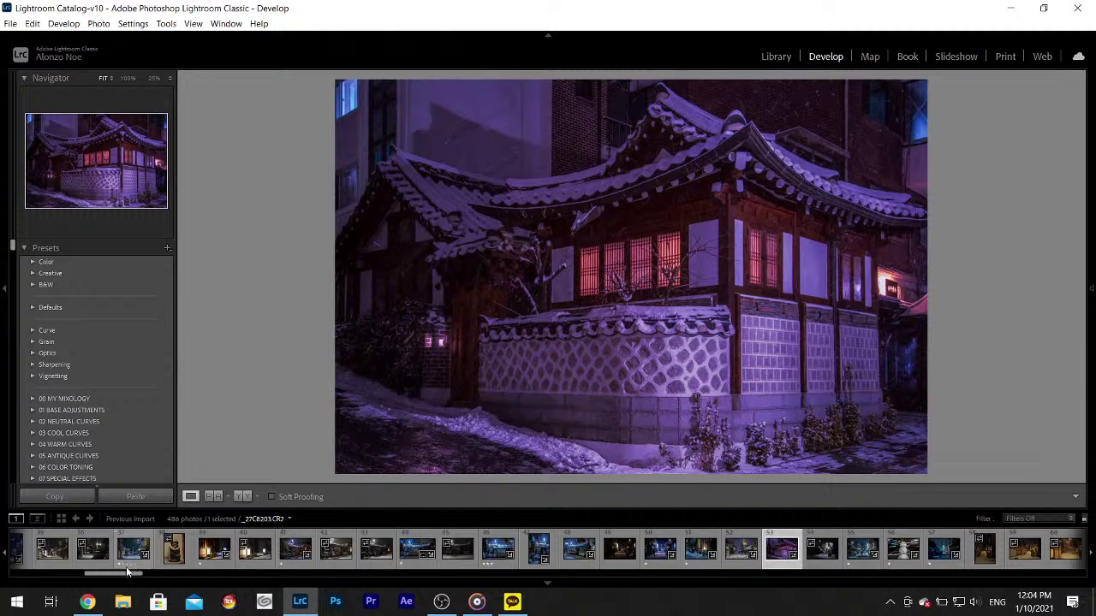
- Switch to Chrome, search the web for "kuler color", open the Adobe Color wheel and dismiss its What's New notice
left_click(88, 601)
left_click(684, 37)
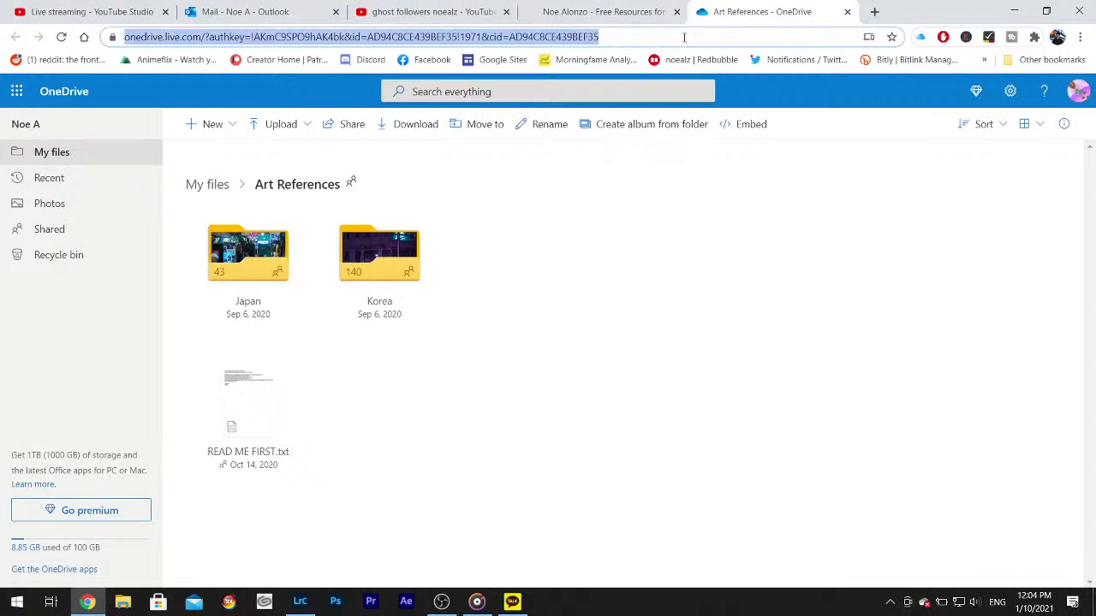
type("kuler color")
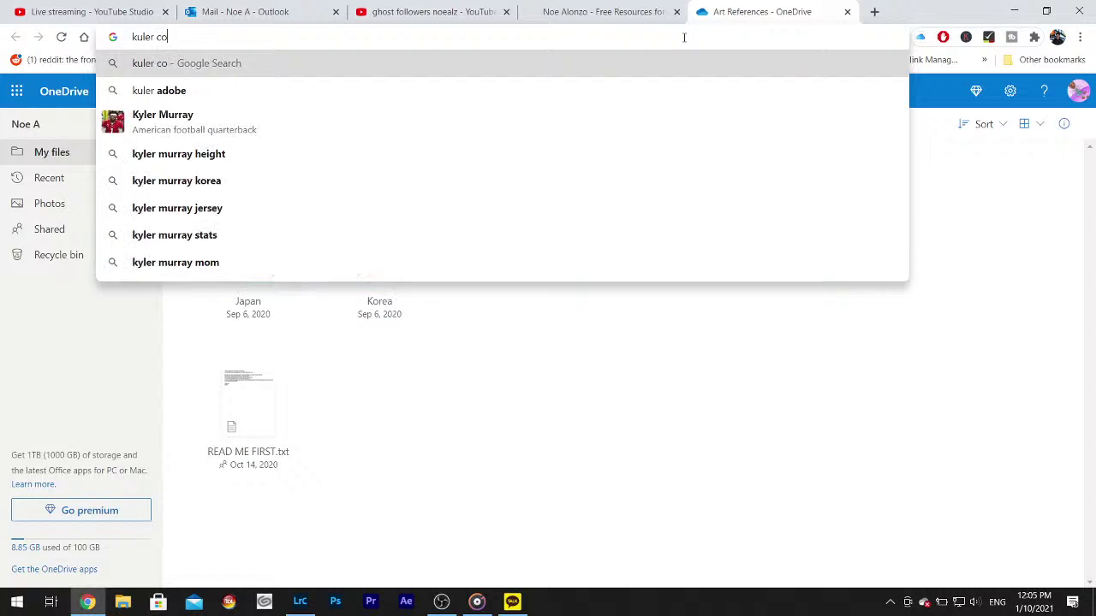
key("Return")
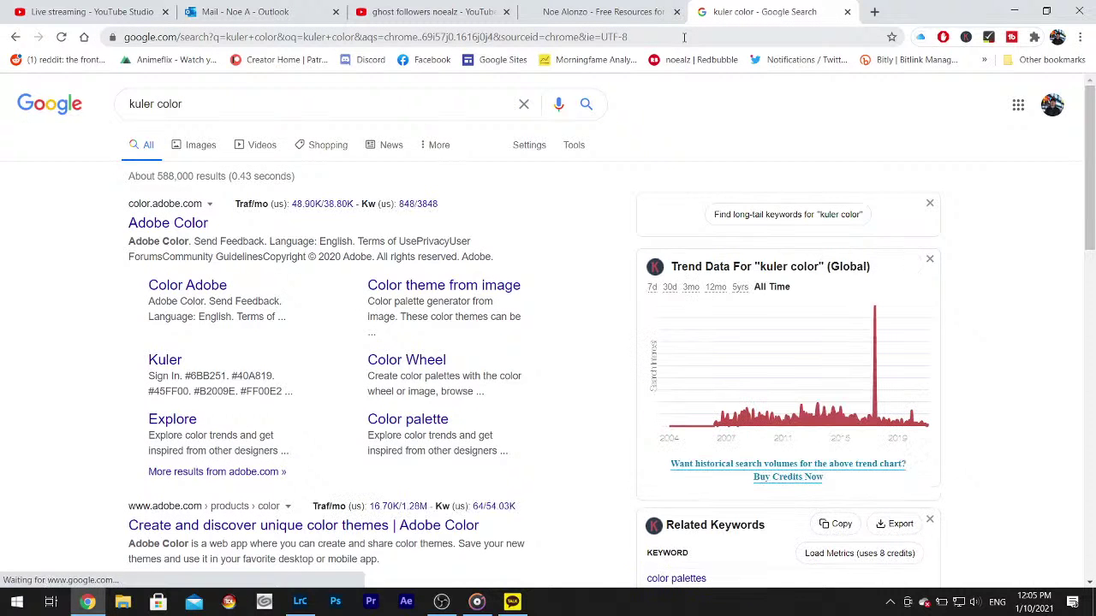
left_click(161, 224)
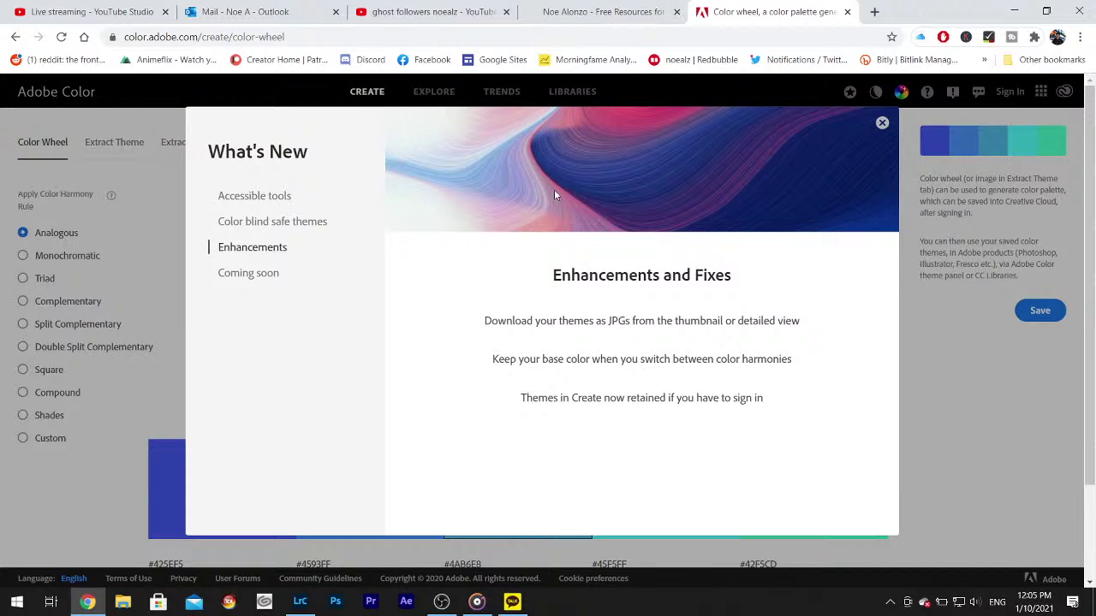
left_click(882, 124)
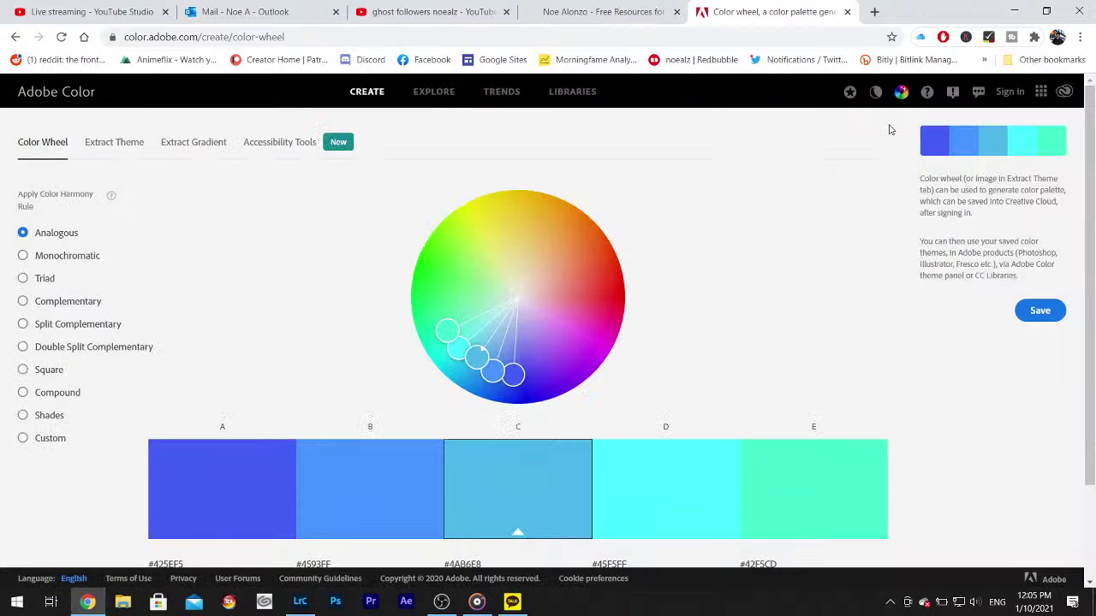
- Apply the Complementary harmony rule around a purple base colour and compare the palette with the house photo in Lightroom Classic
left_click(26, 302)
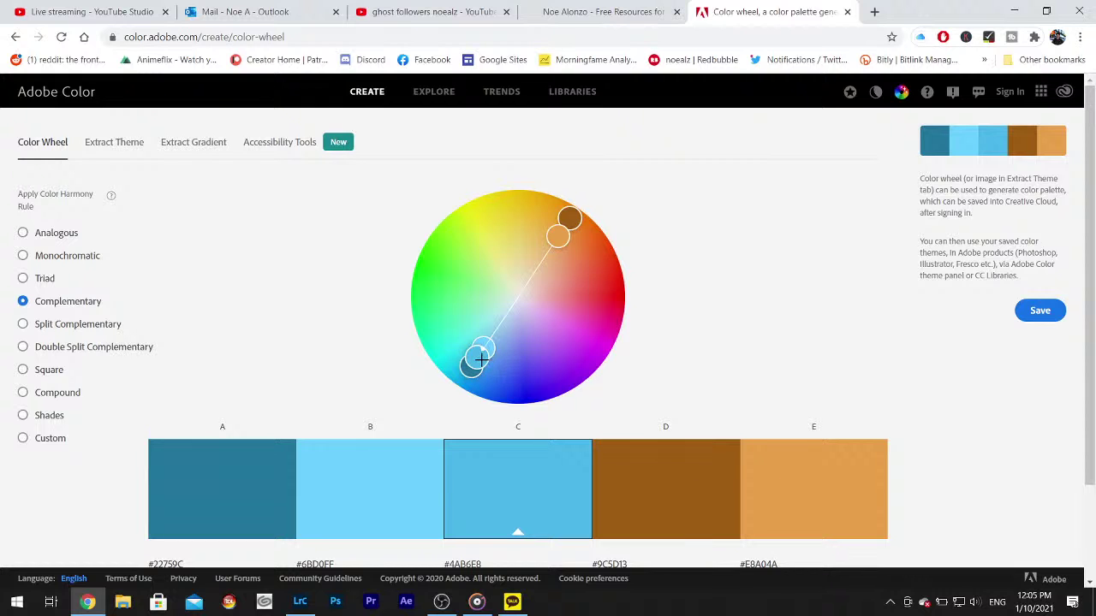
left_click_drag(480, 359, 542, 352)
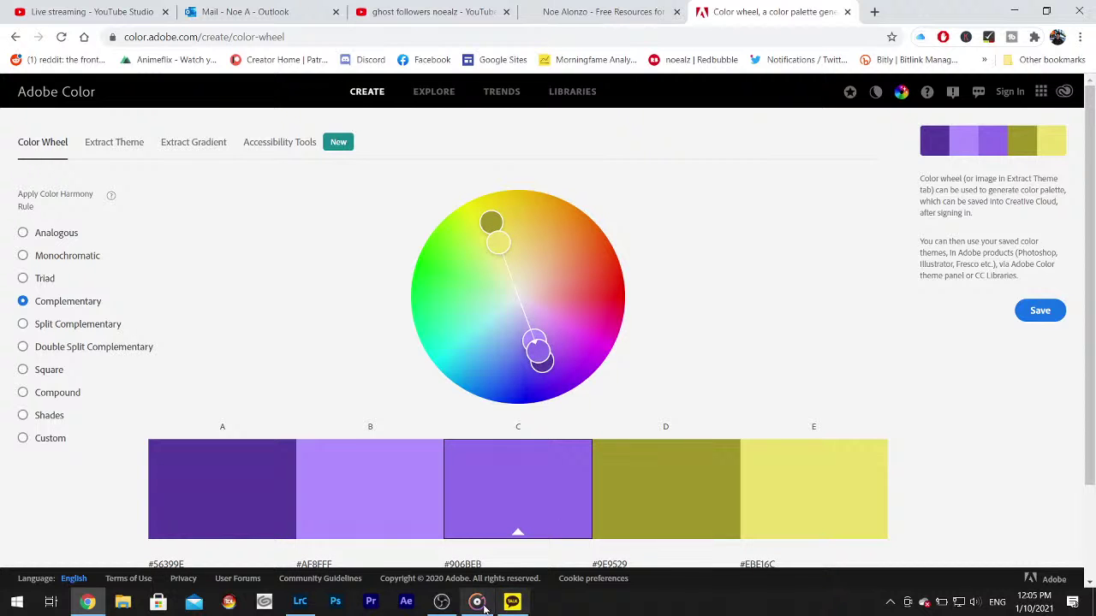
left_click(299, 602)
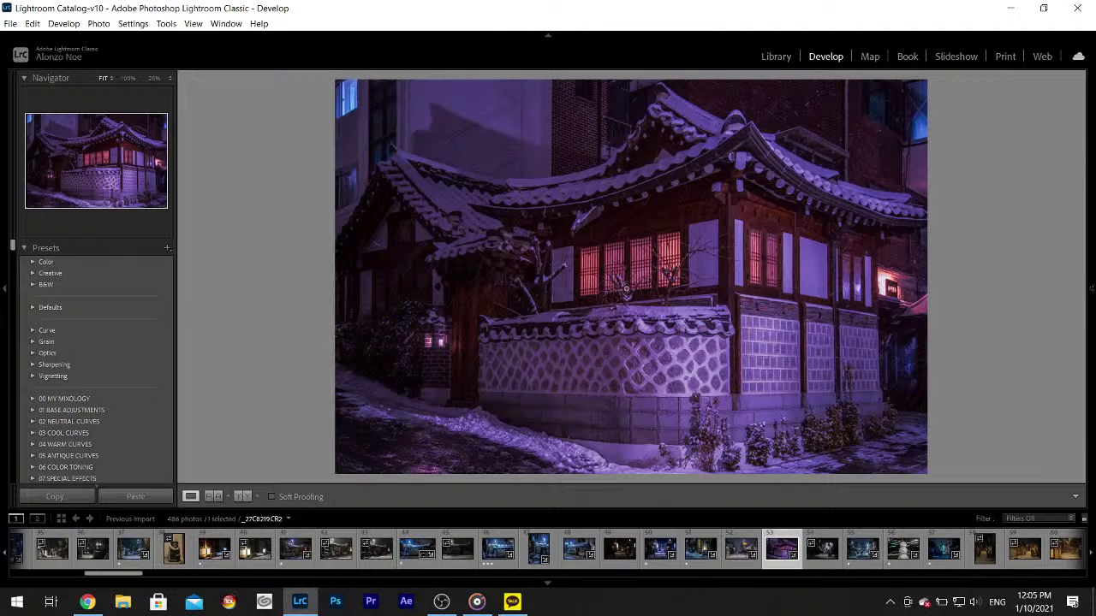
left_click(477, 602)
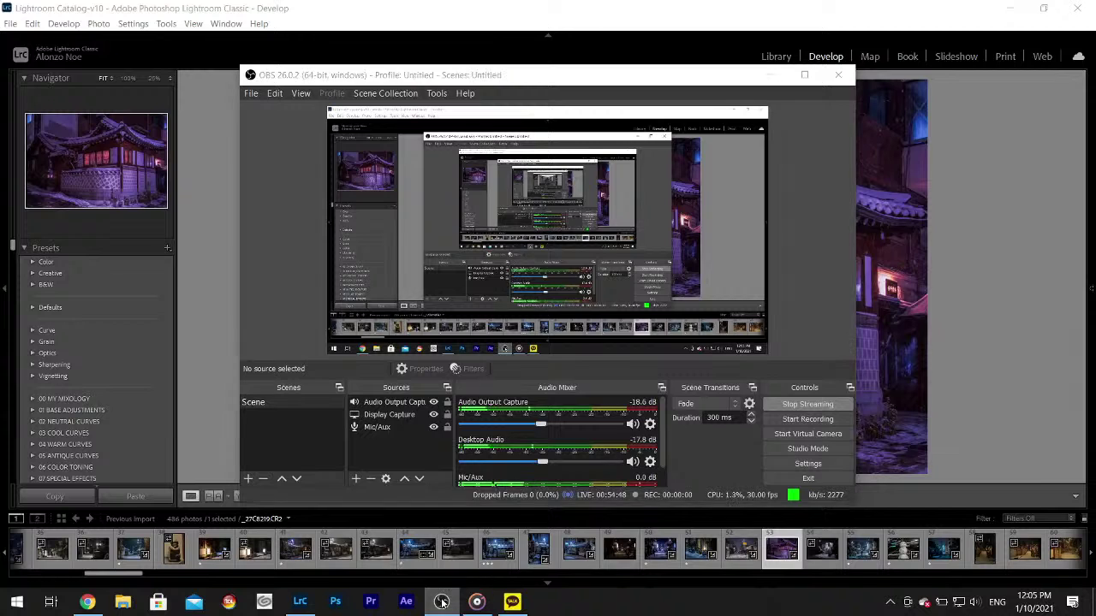
left_click(477, 602)
left_click(88, 601)
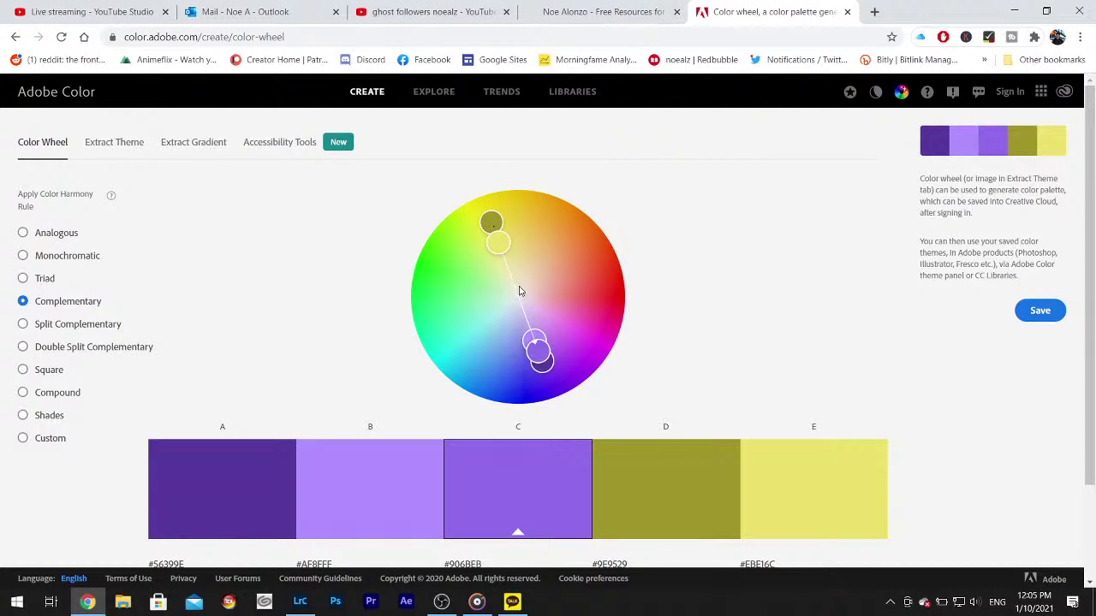
- Compare the Split Complementary, Triad, Monochromatic and Analogous harmony rules on the colour wheel, shifting the base colour between them
left_click(24, 324)
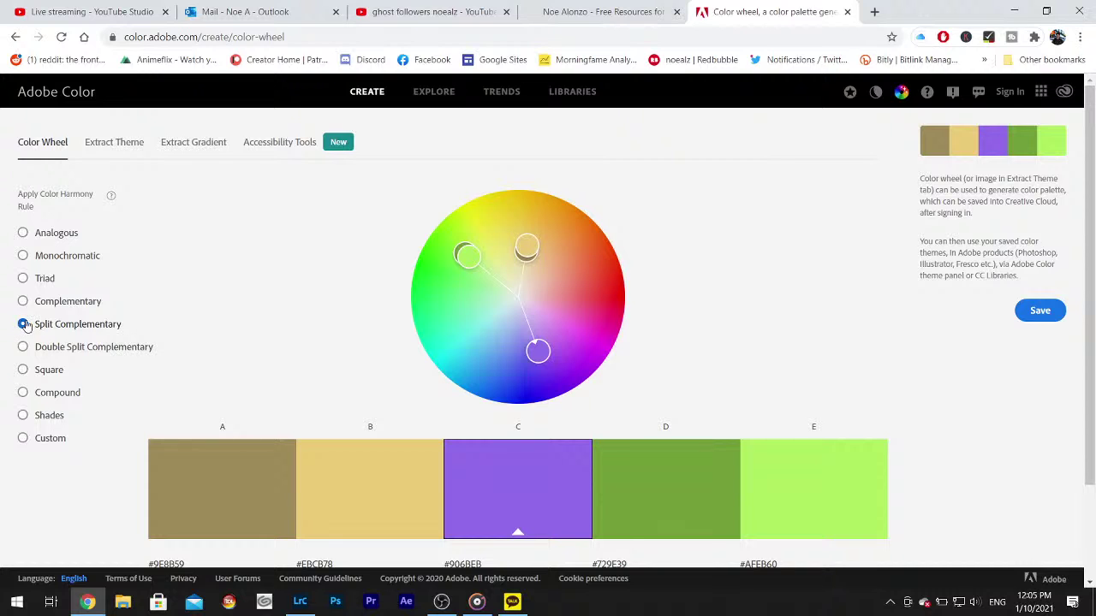
left_click_drag(550, 350, 33, 282)
left_click(33, 281)
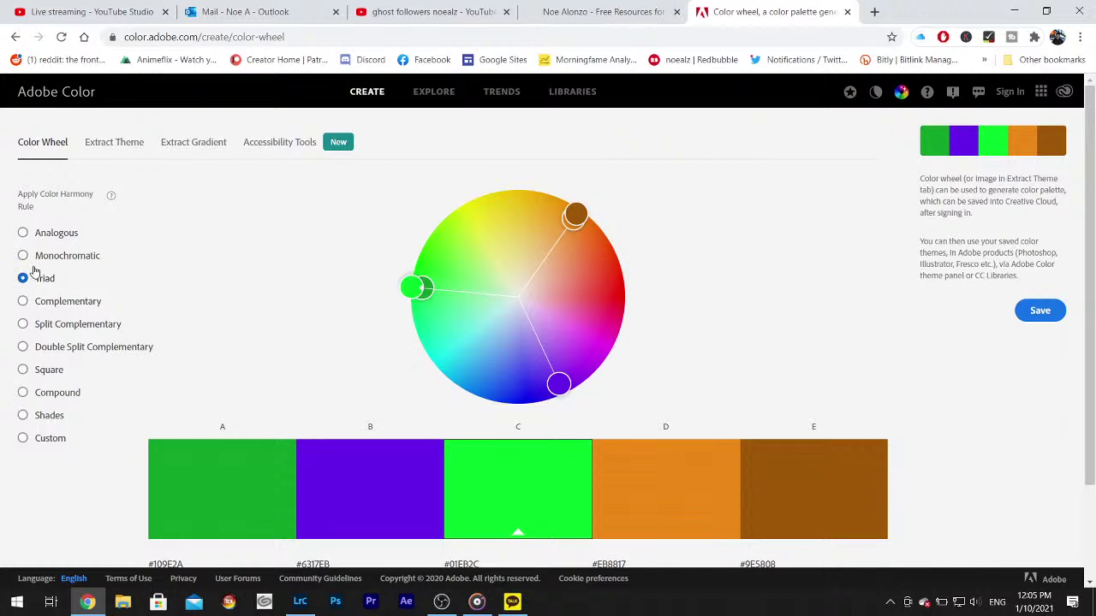
left_click(24, 255)
left_click(24, 233)
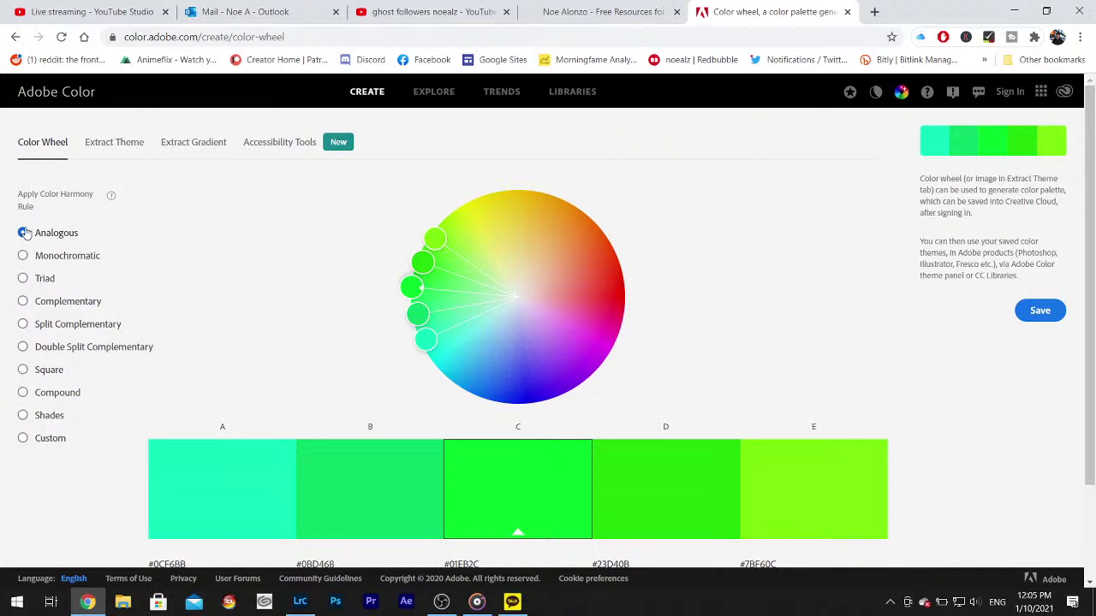
- Return to the Complementary harmony rule and move colour E to light purple #AE99EB to examine its complement
left_click(23, 301)
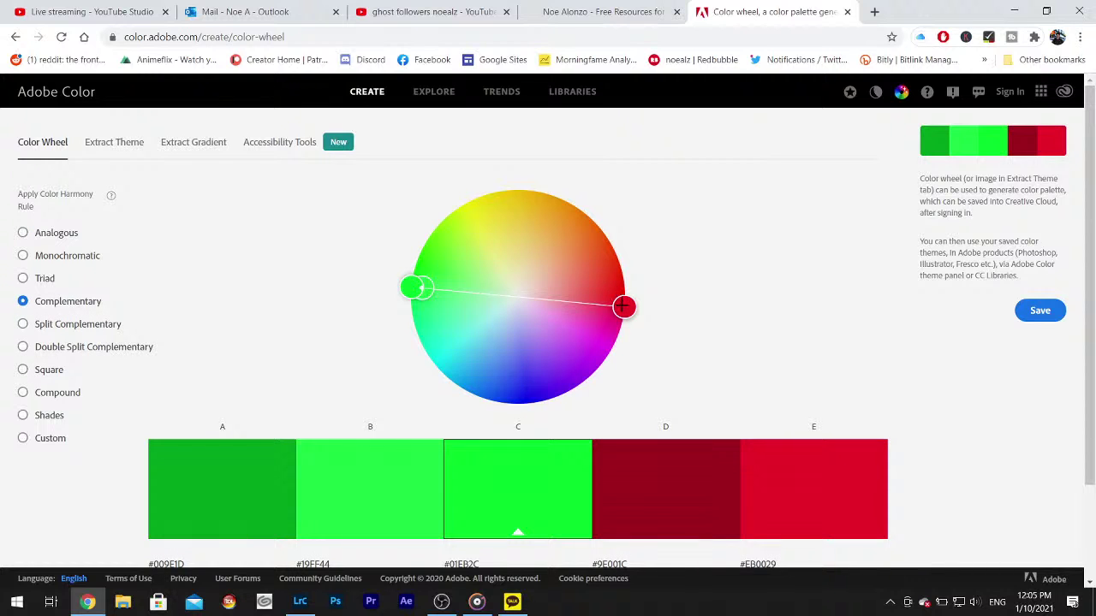
left_click_drag(622, 305, 545, 334)
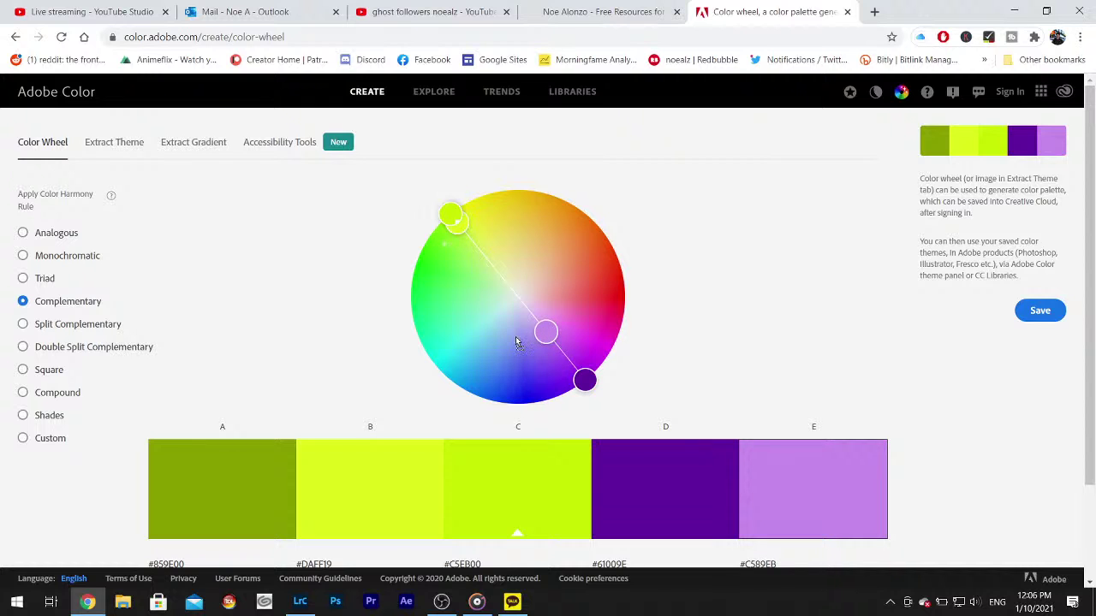
mouse_move(519, 340)
left_mouse_down()
mouse_move(508, 335)
mouse_move(531, 338)
left_mouse_up()
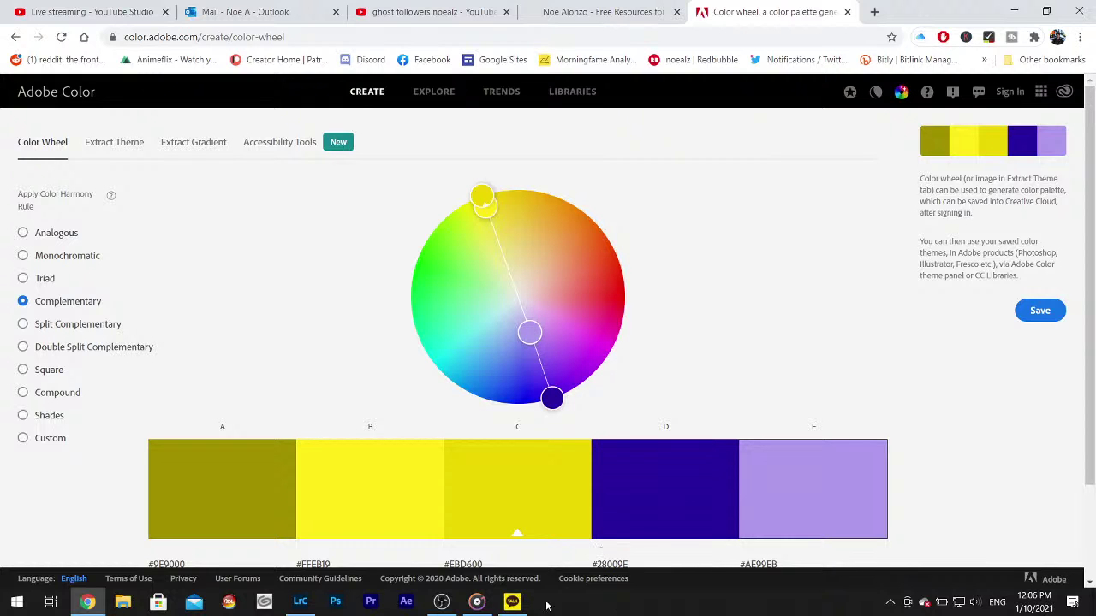
- Switch to Lightroom Classic and paint the house's lit windows with a yellow-tinted Adjustment Brush at size 13.3, feather 100 and flow 100
left_click(312, 606)
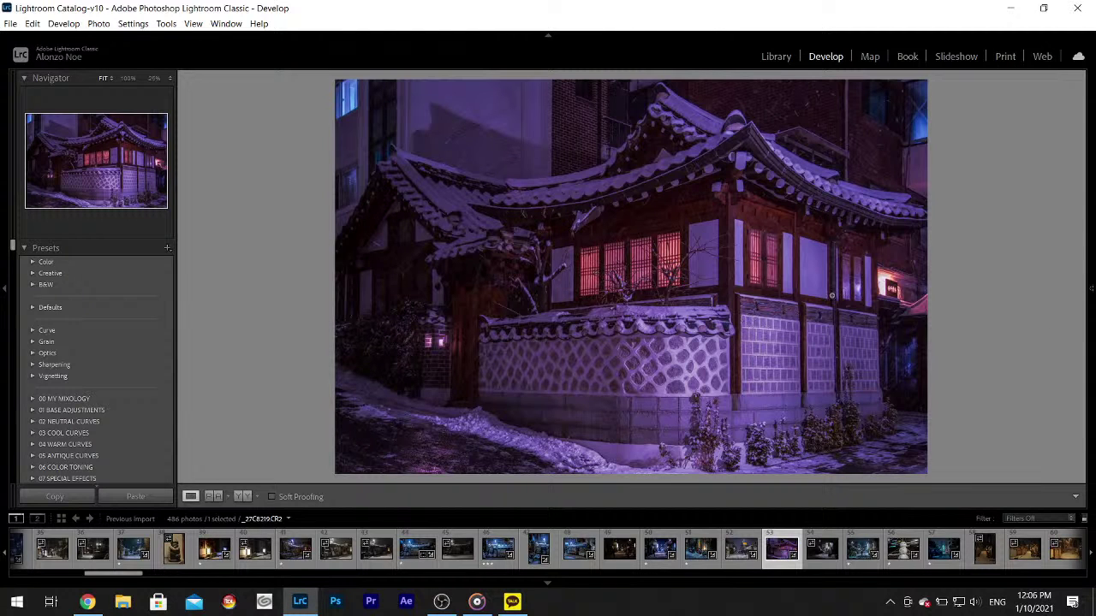
left_click(1091, 289)
left_click(1037, 187)
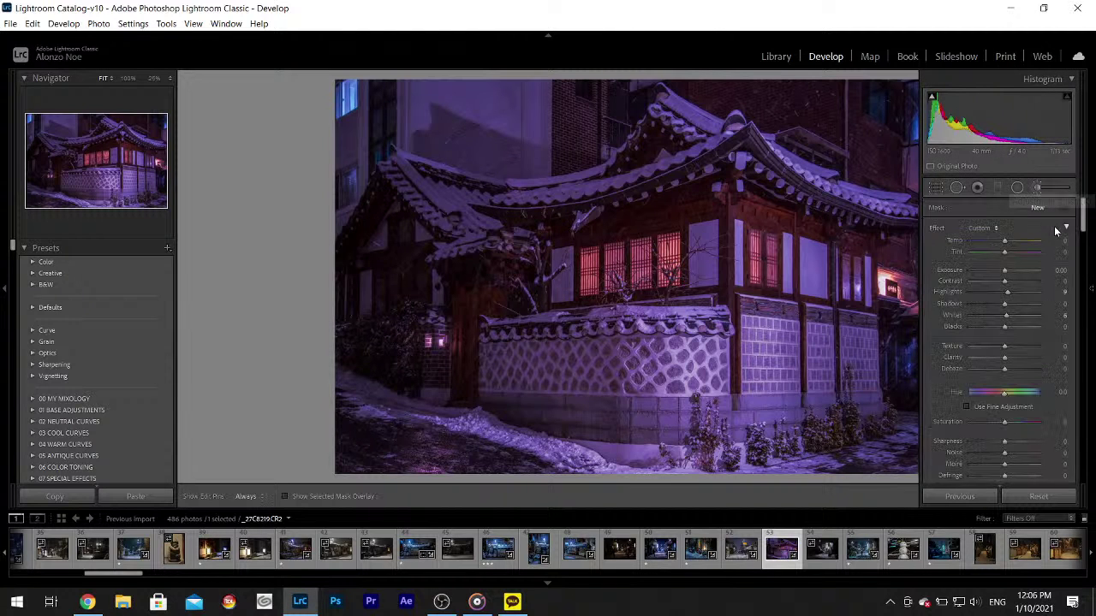
left_click_drag(1082, 214, 1082, 236)
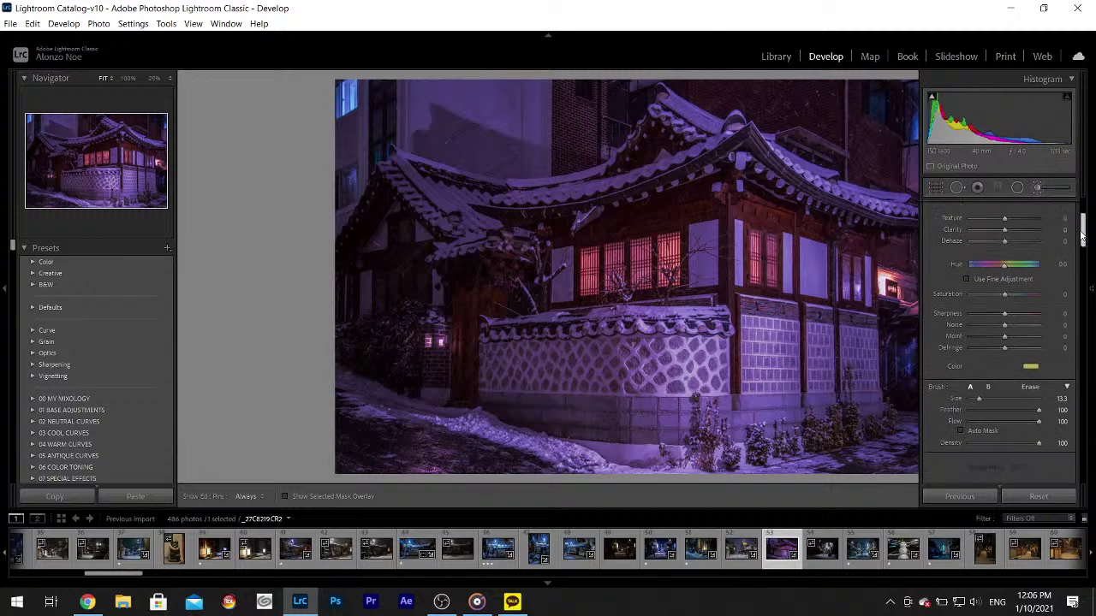
mouse_move(587, 246)
left_mouse_down()
mouse_move(605, 269)
mouse_move(677, 258)
left_mouse_up()
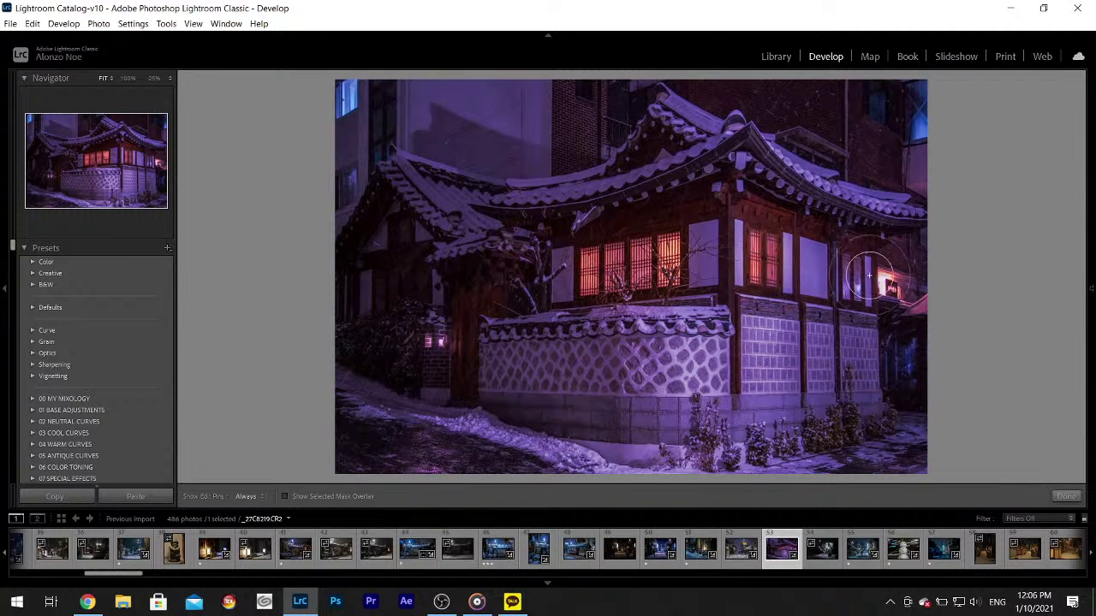
key("h")
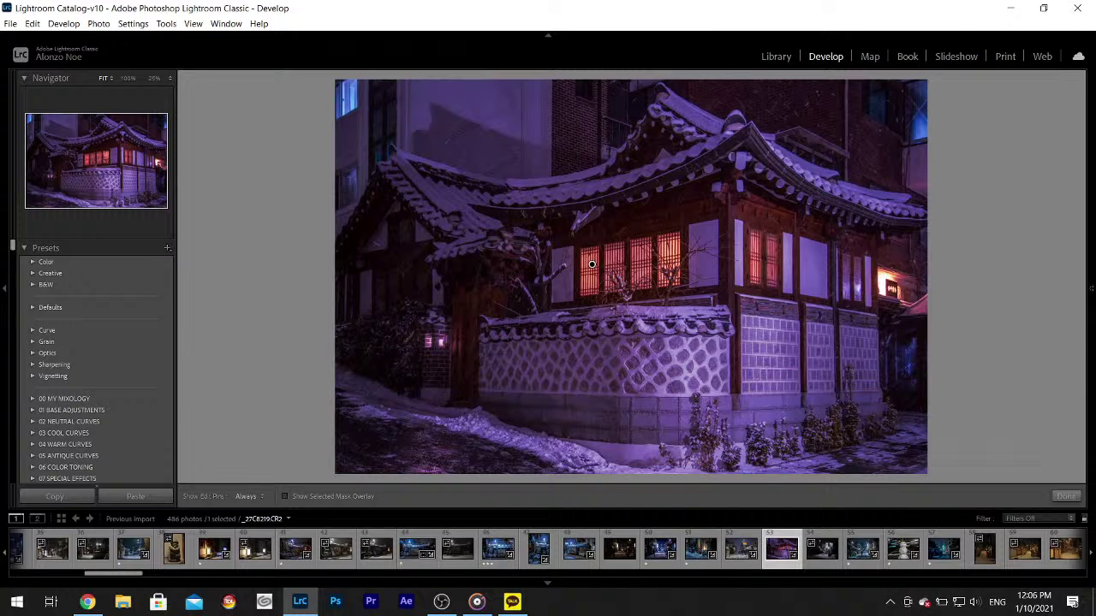
left_click(1065, 497)
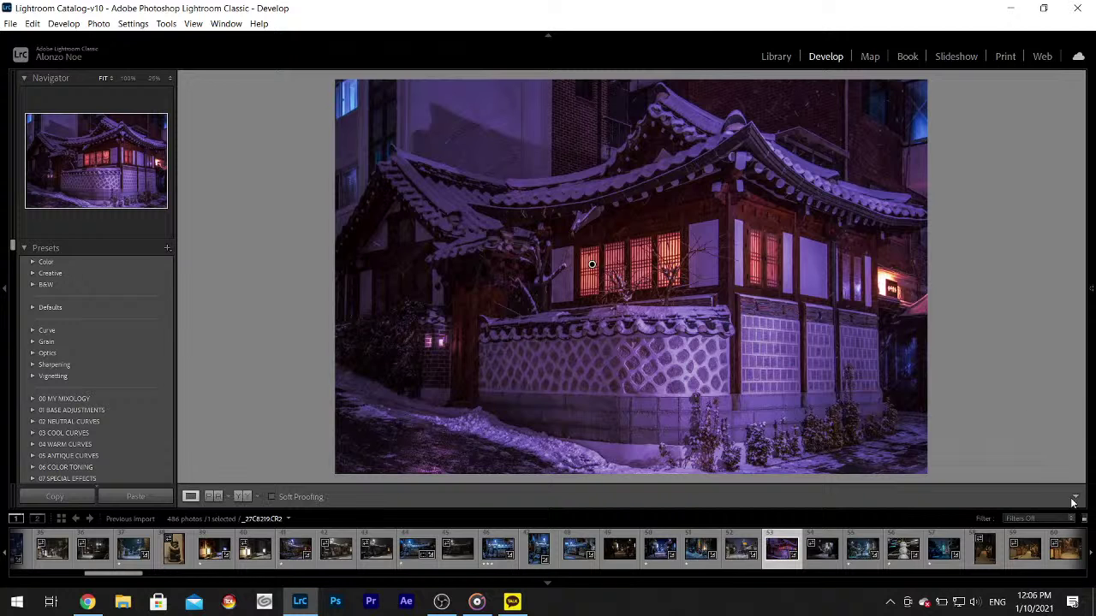
- Raise the house photo's luminance noise reduction to 100
mouse_move(1092, 257)
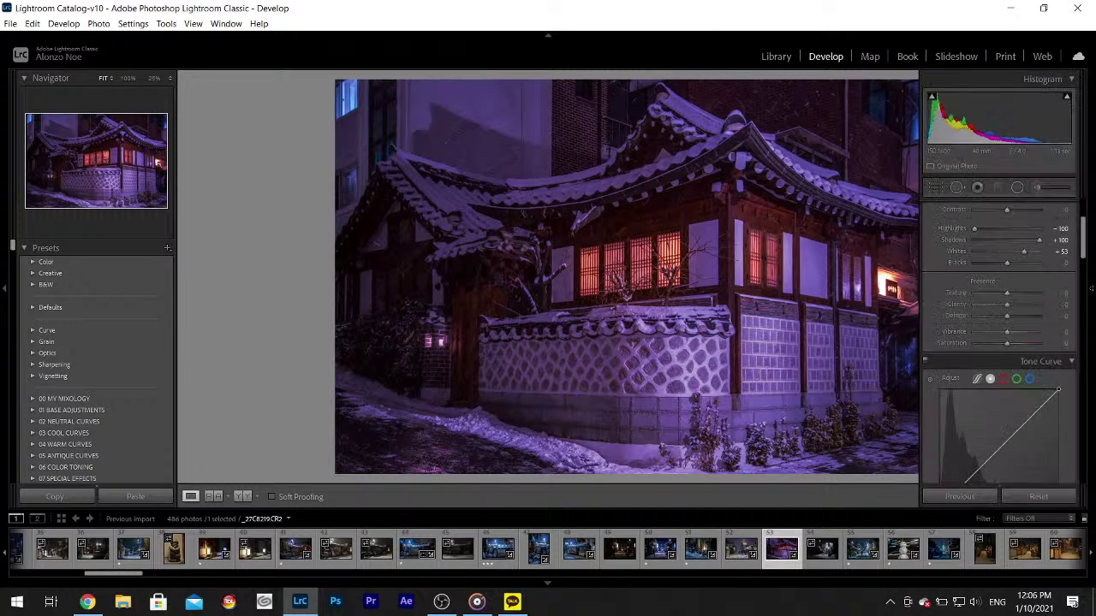
scroll(1084, 243, "down", 10)
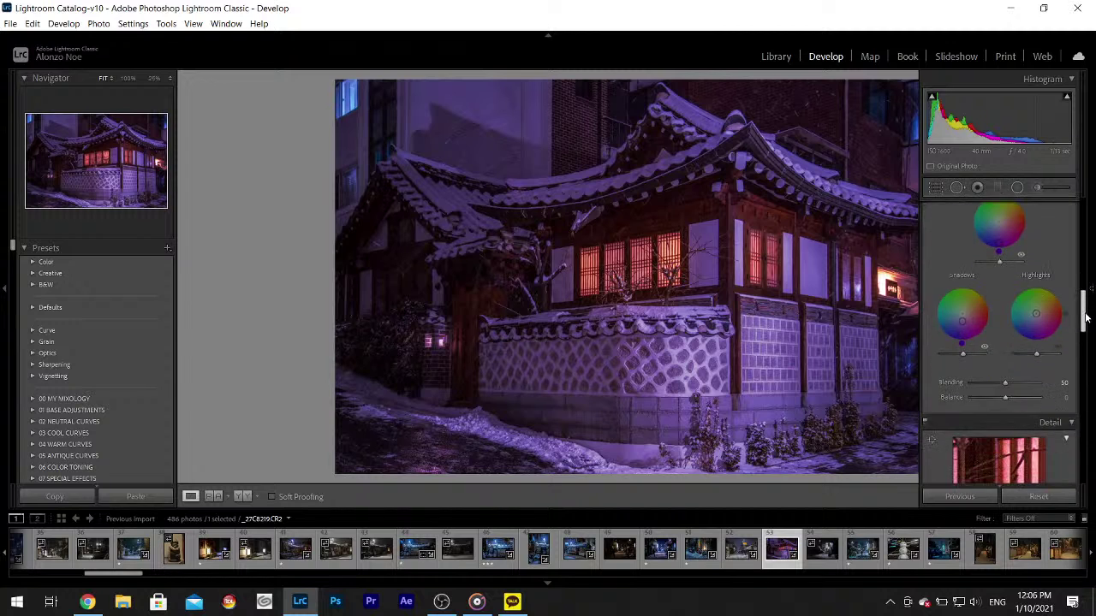
left_click(984, 424)
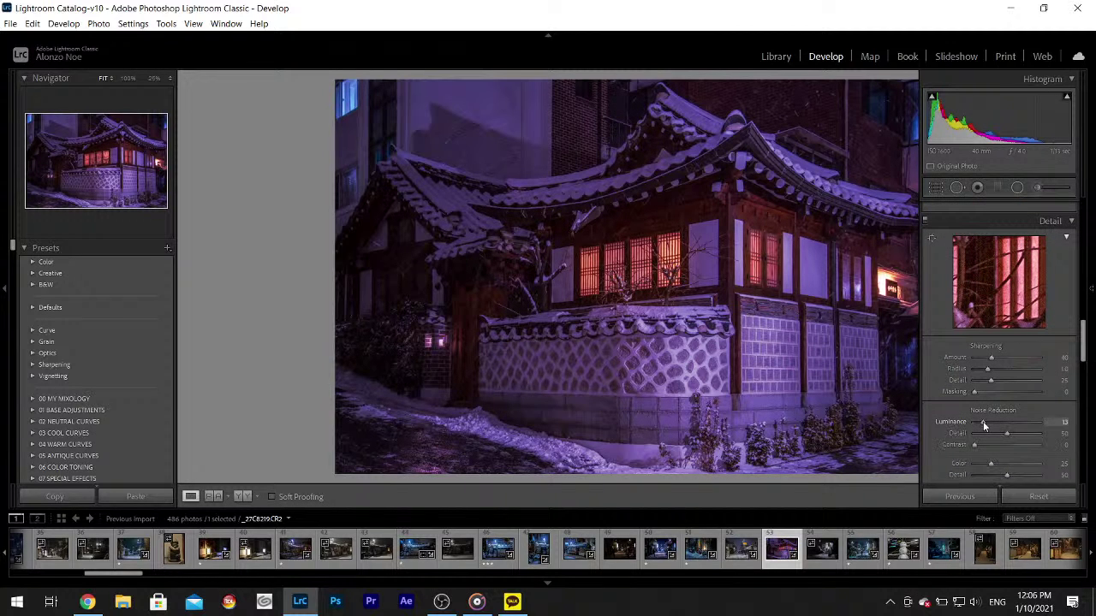
scroll(1083, 364, "down", 2)
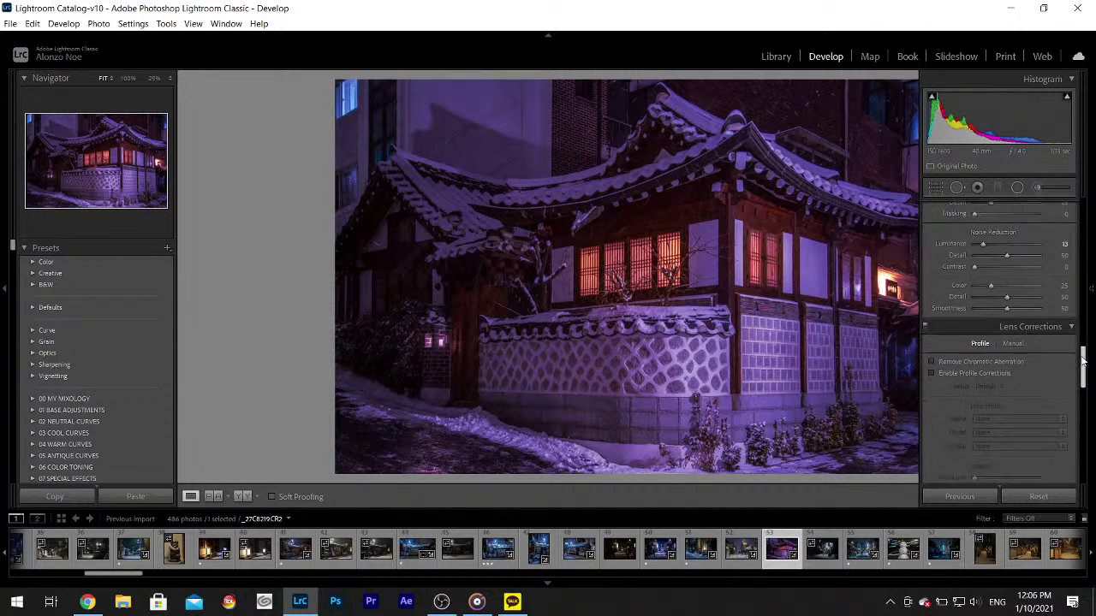
scroll(1080, 360, "up", 1)
left_click_drag(981, 264, 1068, 274)
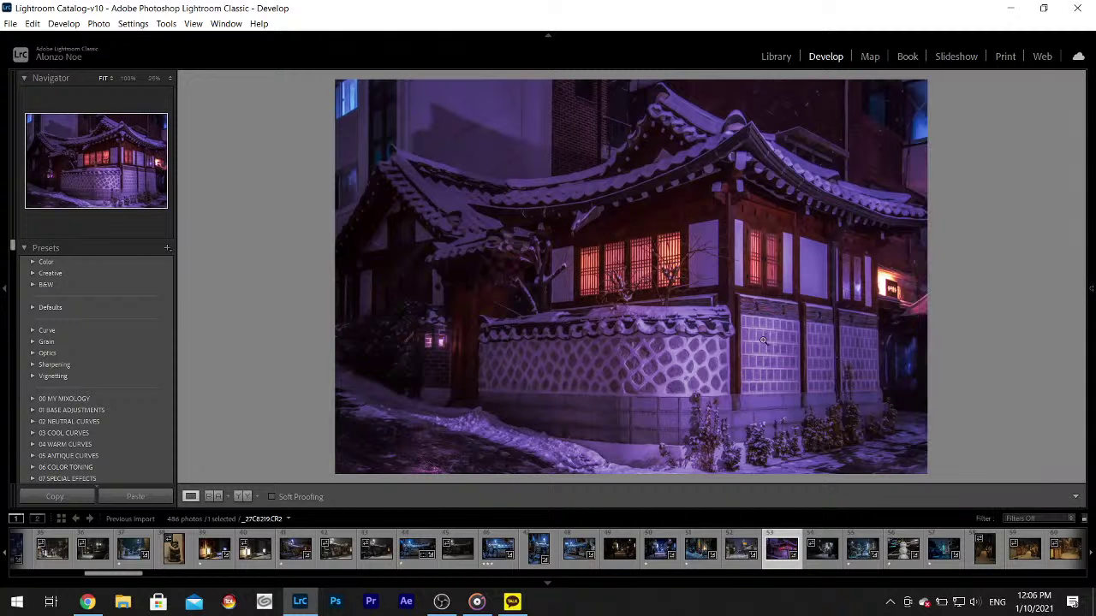
- Examine the roof and eaves of the house photo up close for smoothing, and return to the fitted view
left_click(768, 336)
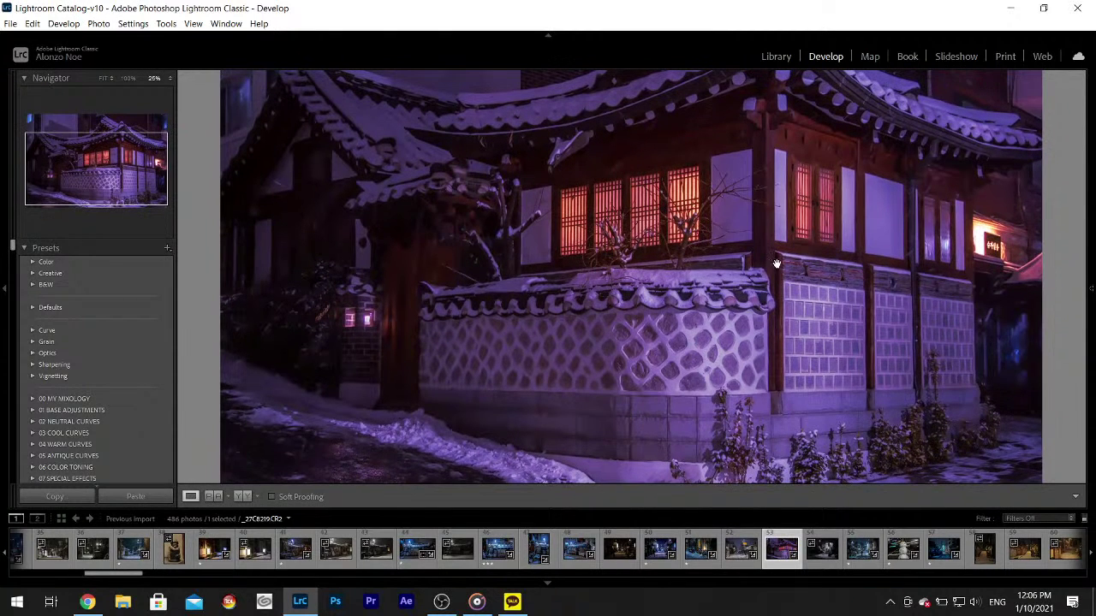
left_click_drag(777, 263, 787, 360)
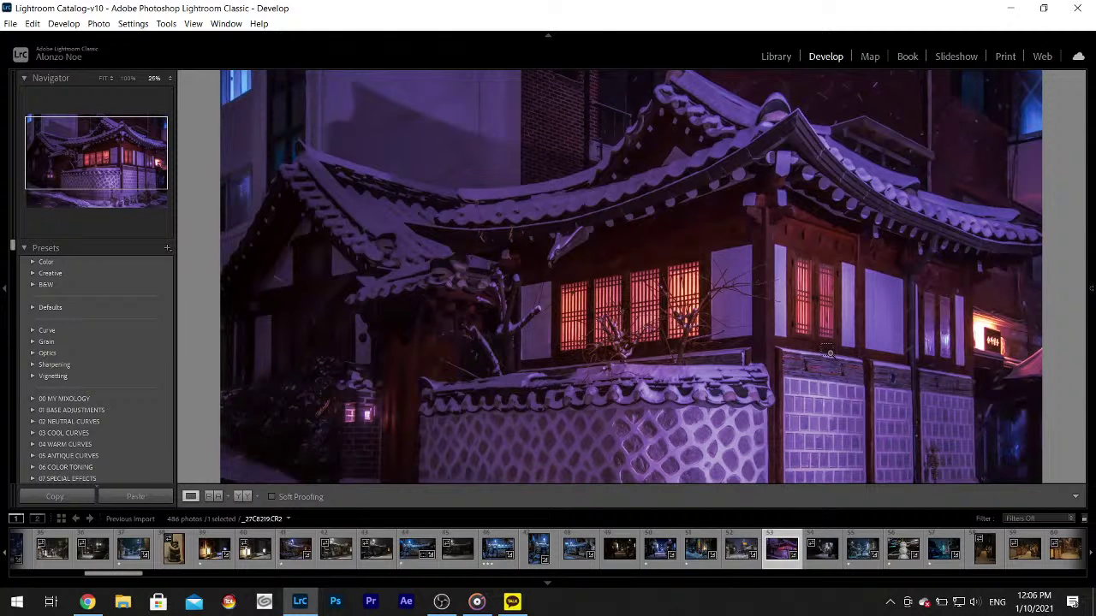
key("ctrl+equal")
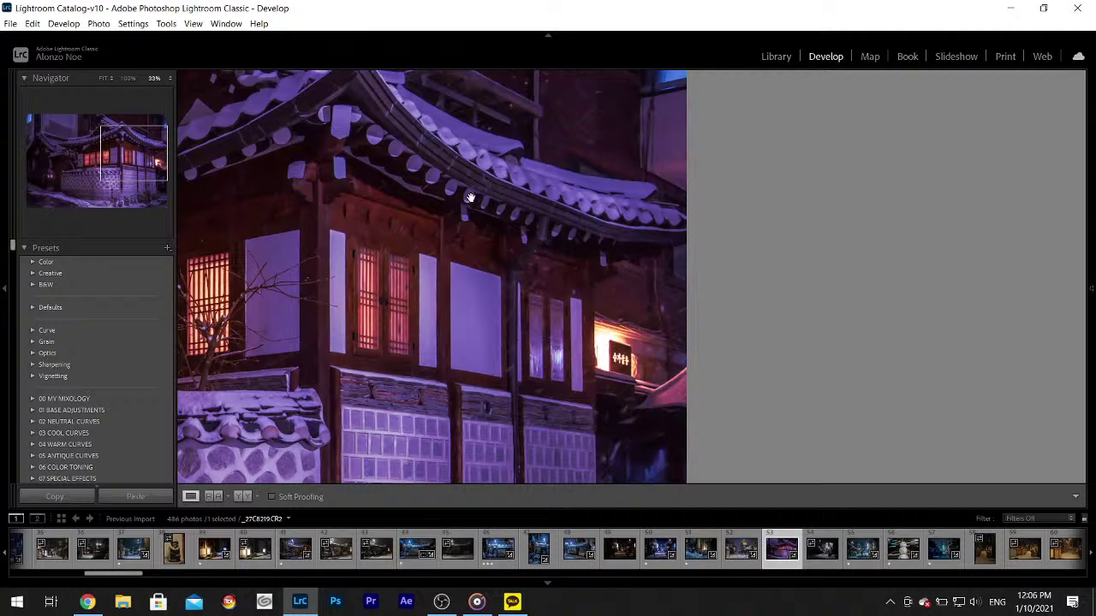
left_click_drag(471, 197, 657, 345)
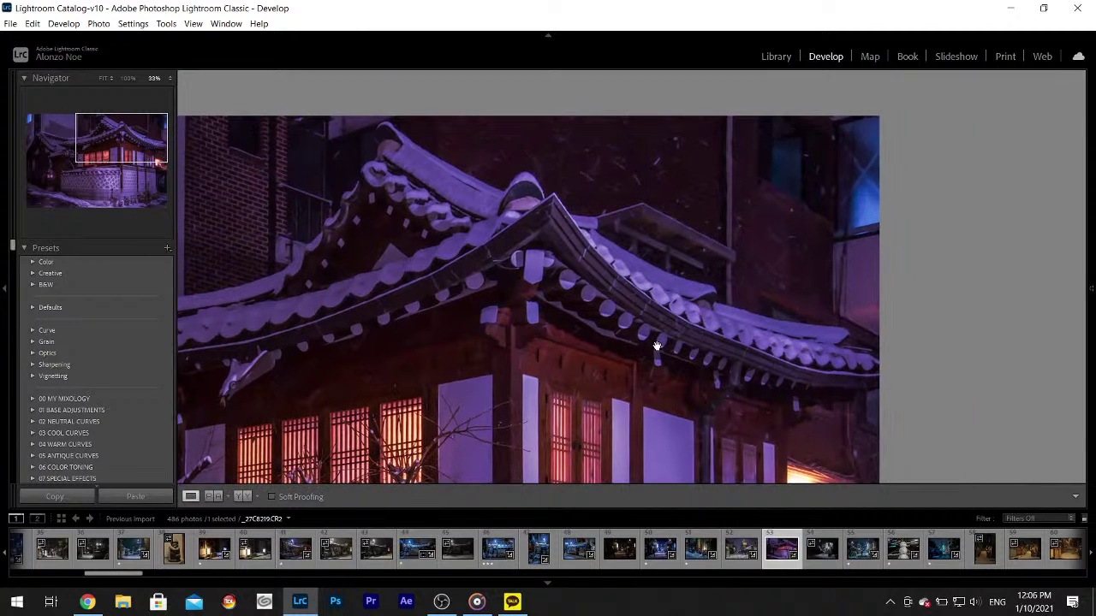
key("ctrl+equal")
key("ctrl+equal")
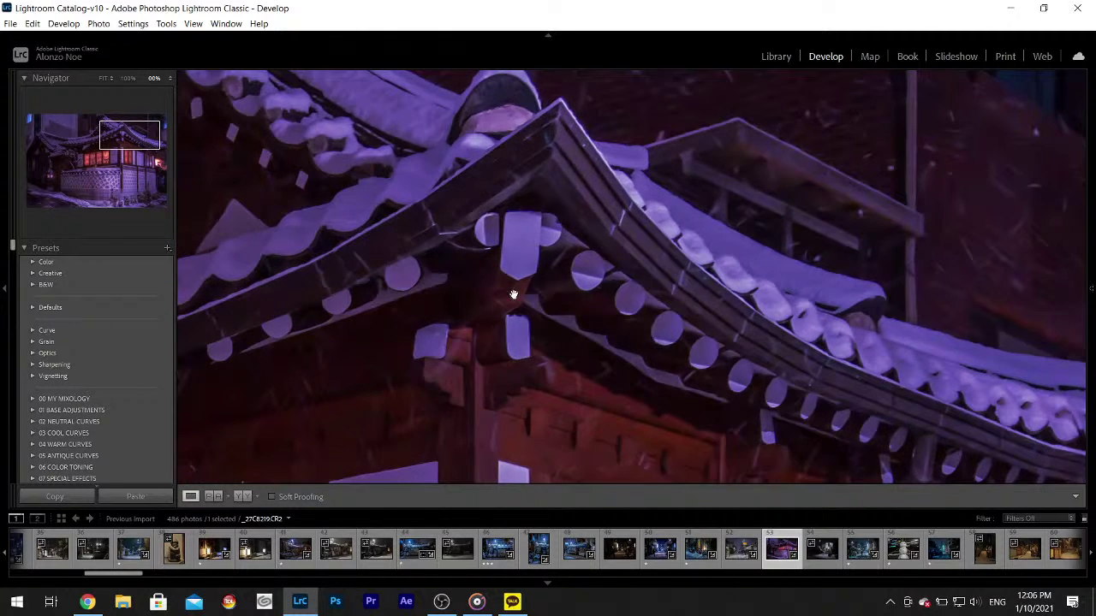
left_click_drag(513, 296, 698, 279)
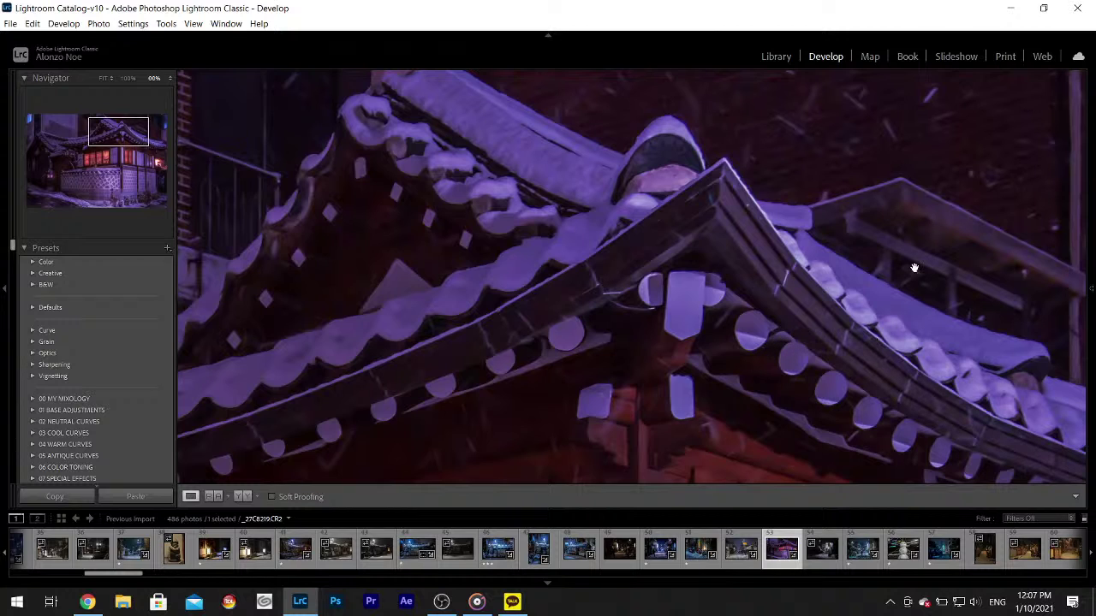
left_click(734, 252)
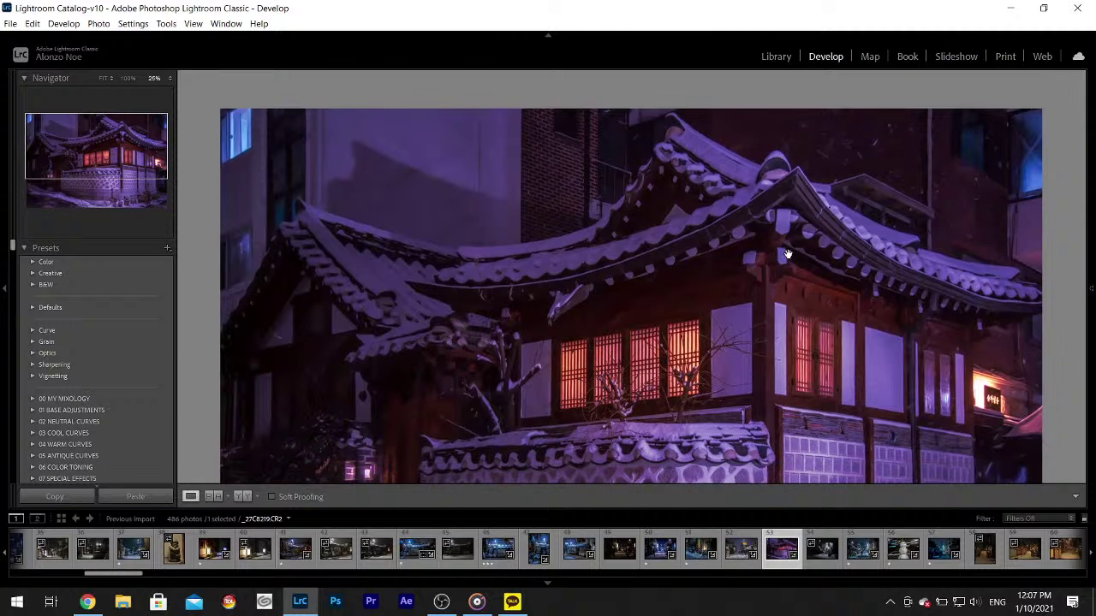
left_click(788, 255)
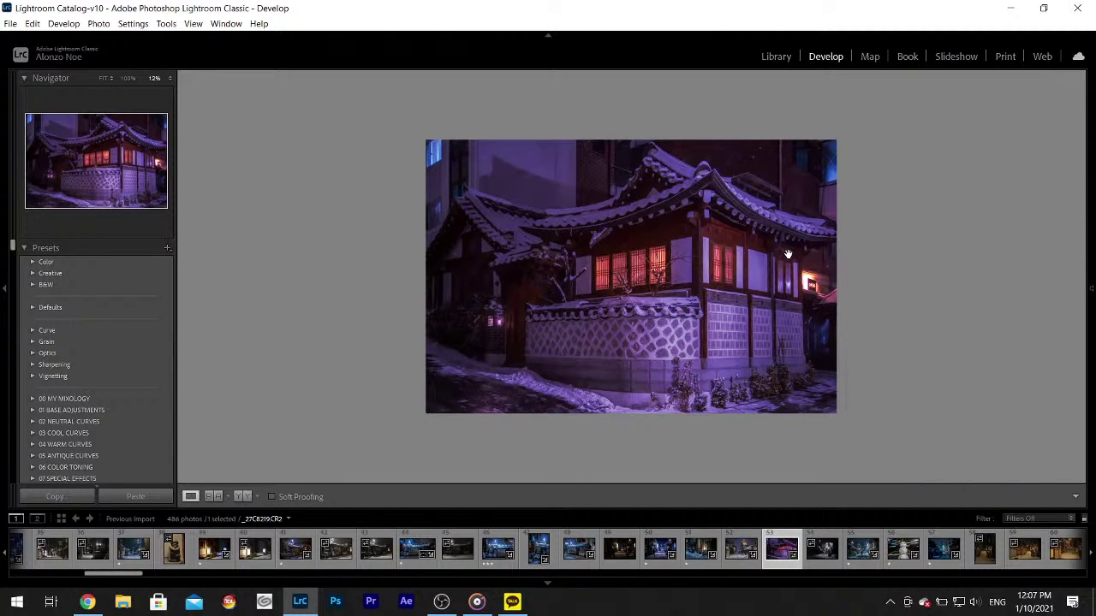
left_click(788, 255)
left_click(733, 298)
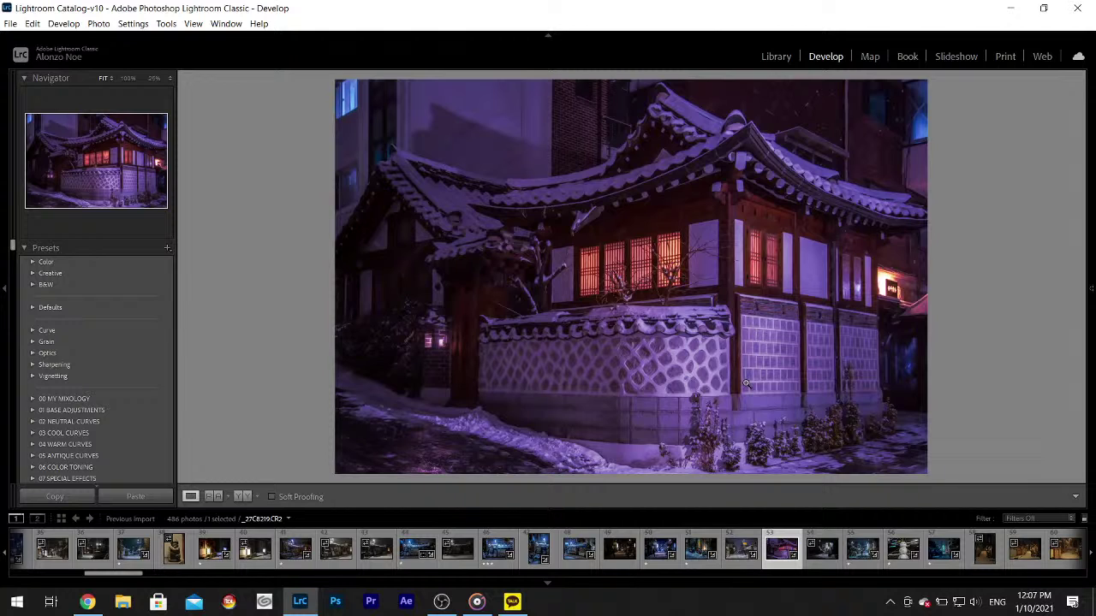
- Switch to Adobe Color, shift the complementary harmony to golden yellow with deep blue (#EBBA17 and #00159E), and return to Lightroom Classic
left_click(87, 601)
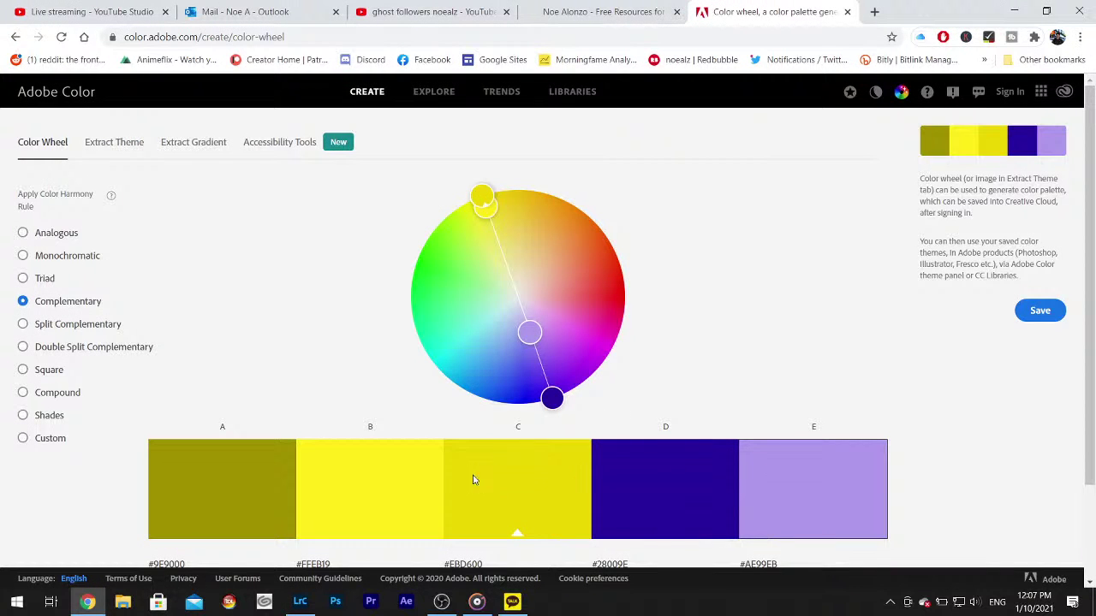
left_click(300, 602)
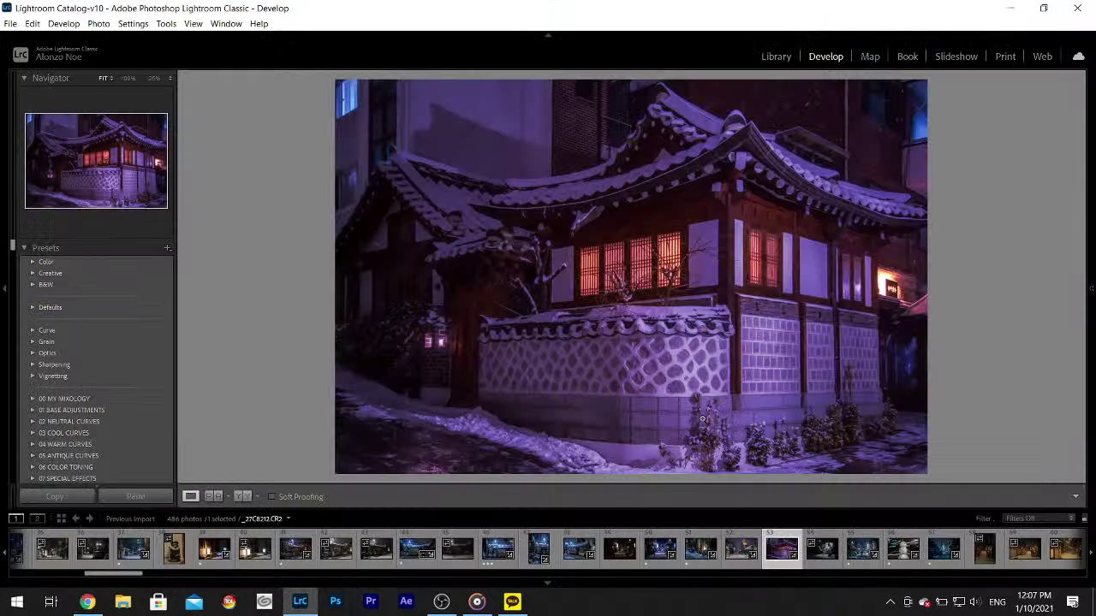
left_click(87, 602)
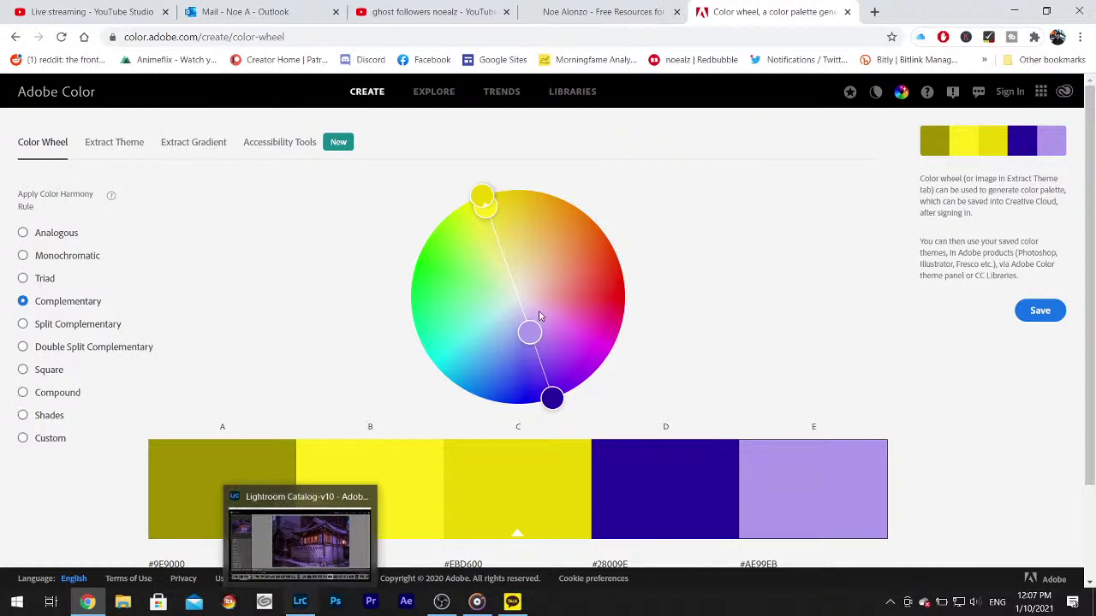
left_click_drag(483, 195, 522, 198)
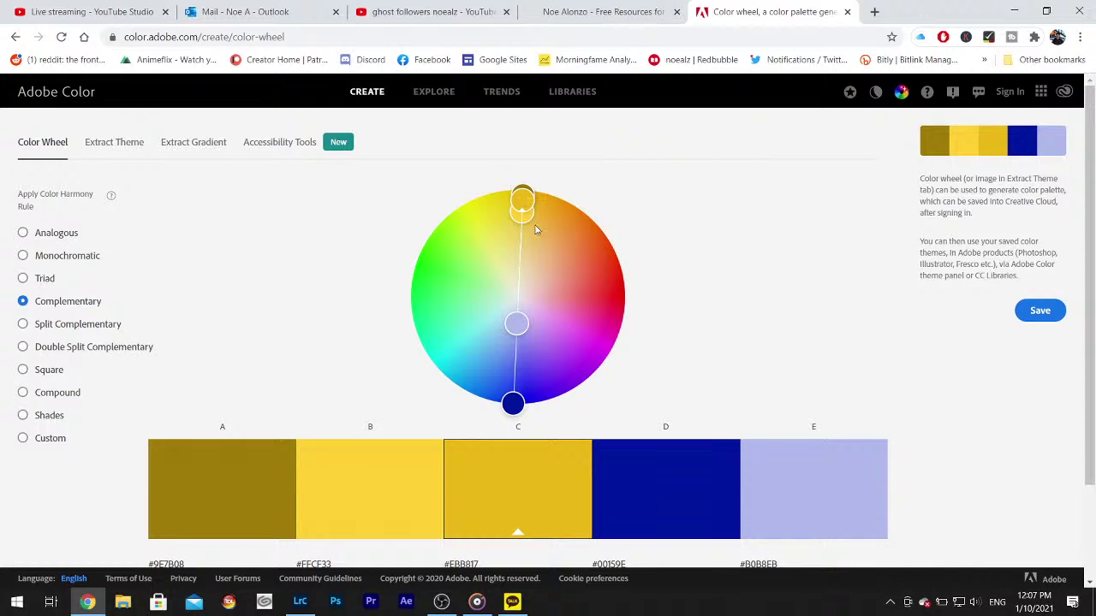
mouse_move(515, 347)
left_mouse_down()
mouse_move(518, 320)
mouse_move(512, 329)
left_mouse_up()
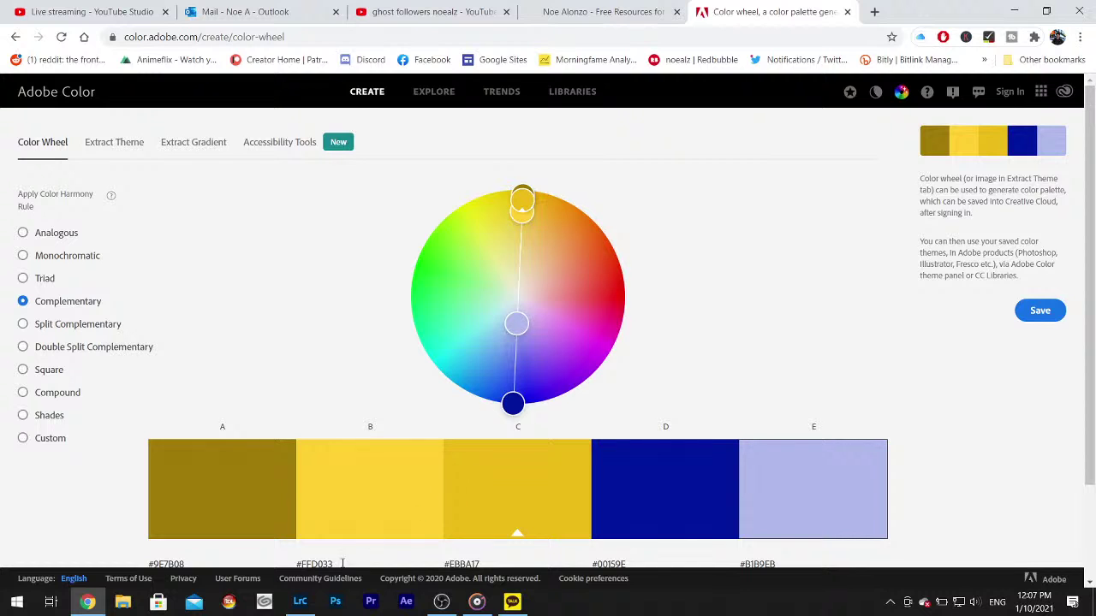
left_click(300, 602)
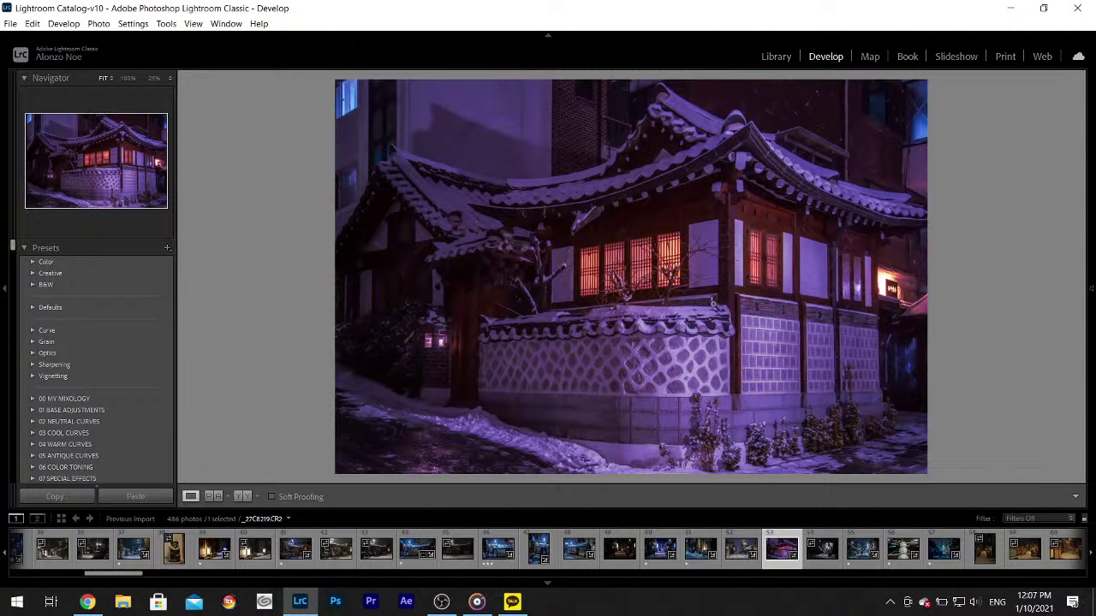
- Set the house photo's Texture to +5, Clarity to +5 and Vibrance to +9, and rate it one star
mouse_move(1092, 224)
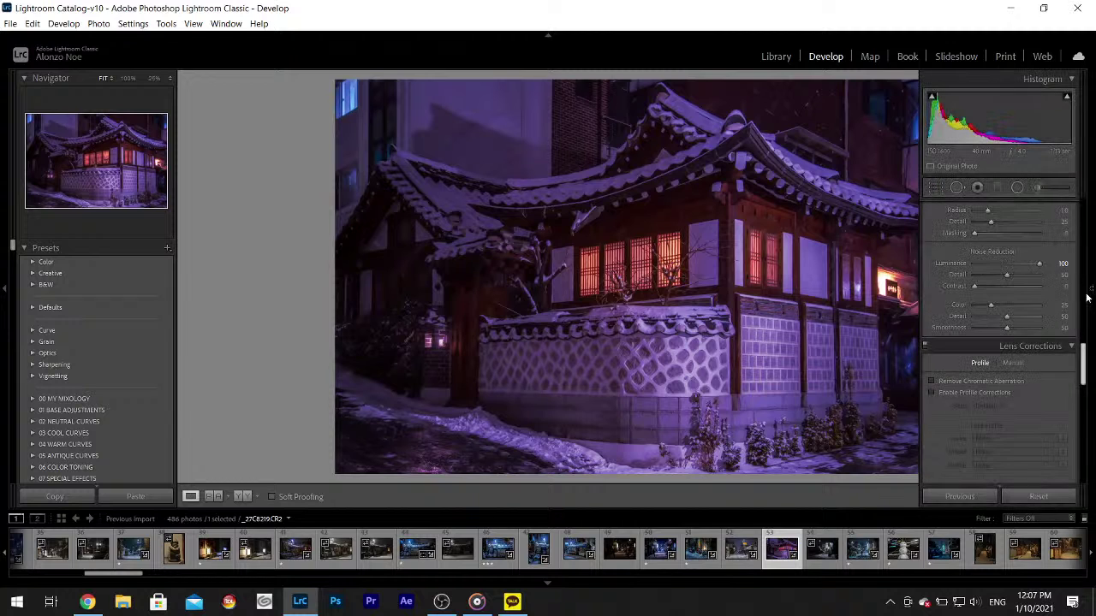
left_click_drag(1082, 368, 1086, 240)
left_click_drag(1006, 368, 1011, 408)
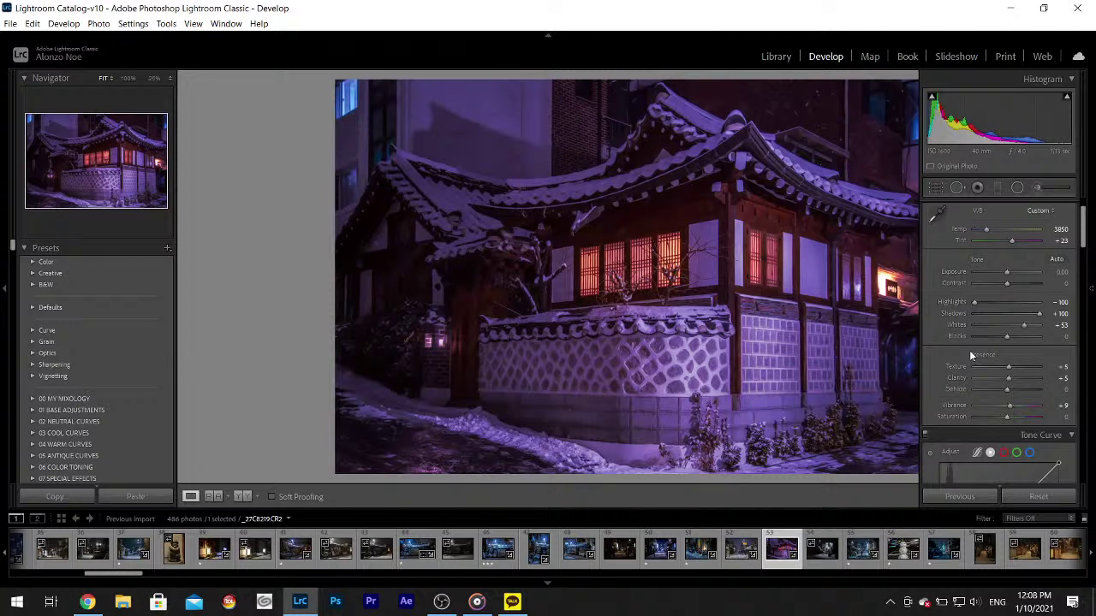
key("1")
- Open the dark storefront photo _27CB220.CR2 and adjust its tone sliders to brighten the shadowed areas
left_click(812, 562)
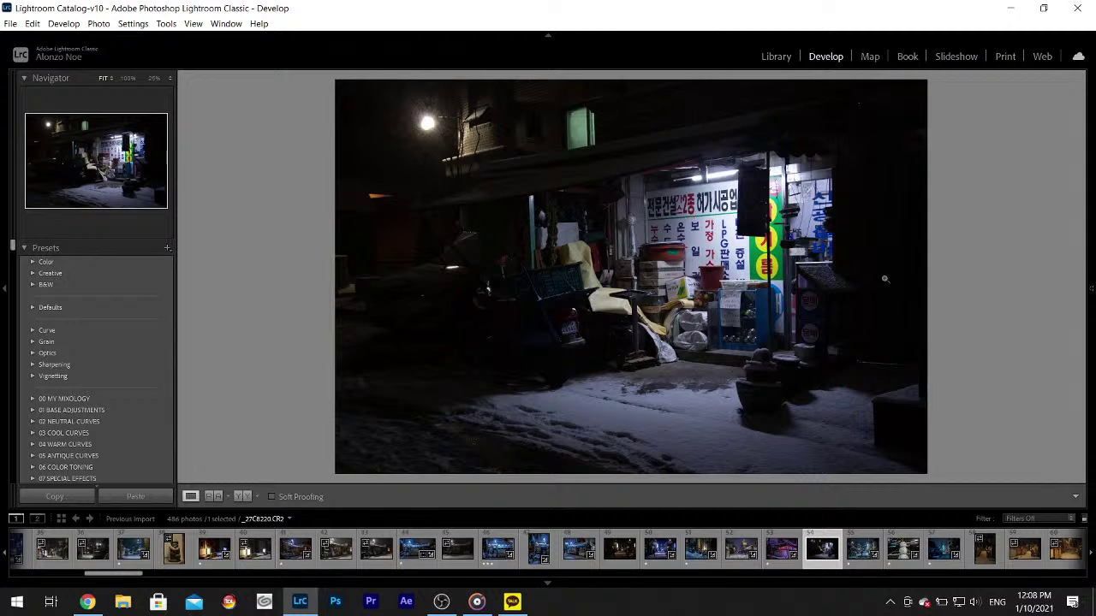
left_click_drag(1006, 302, 1032, 327)
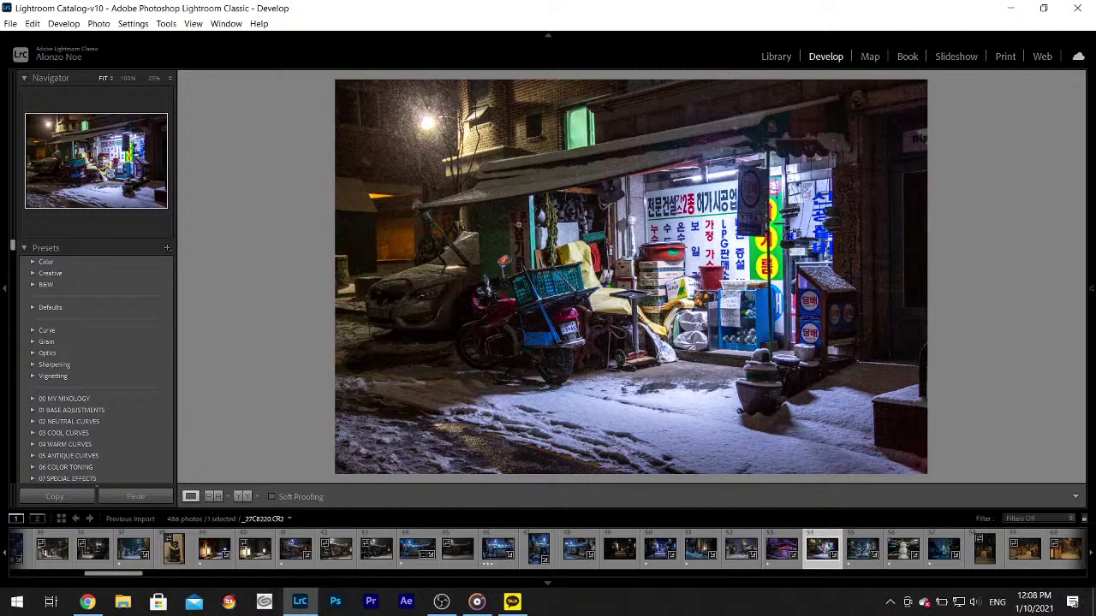
- Switch to Groove Music, start playback of the live music set, and return to Lightroom Classic
left_click(477, 602)
left_click(428, 529)
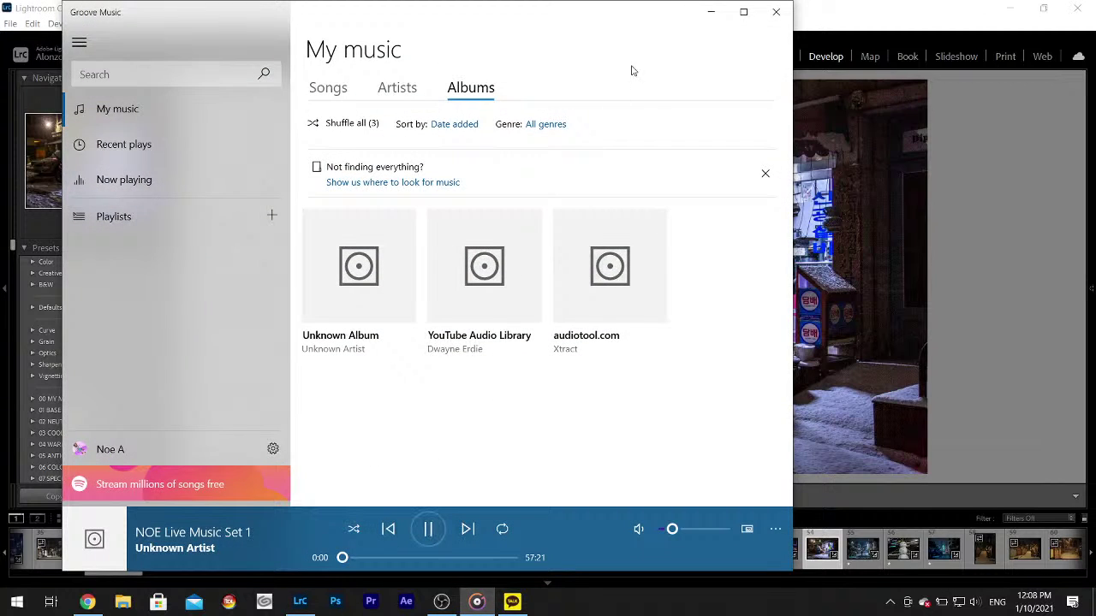
left_click(709, 12)
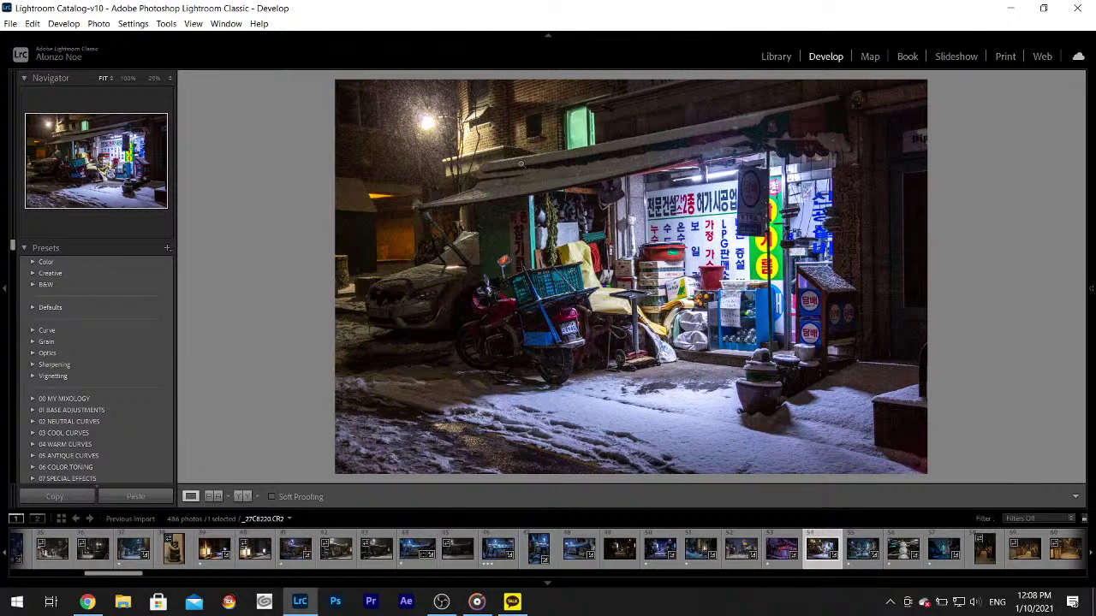
- Compare the purple house photo with the brightened storefront photo
left_click(781, 552)
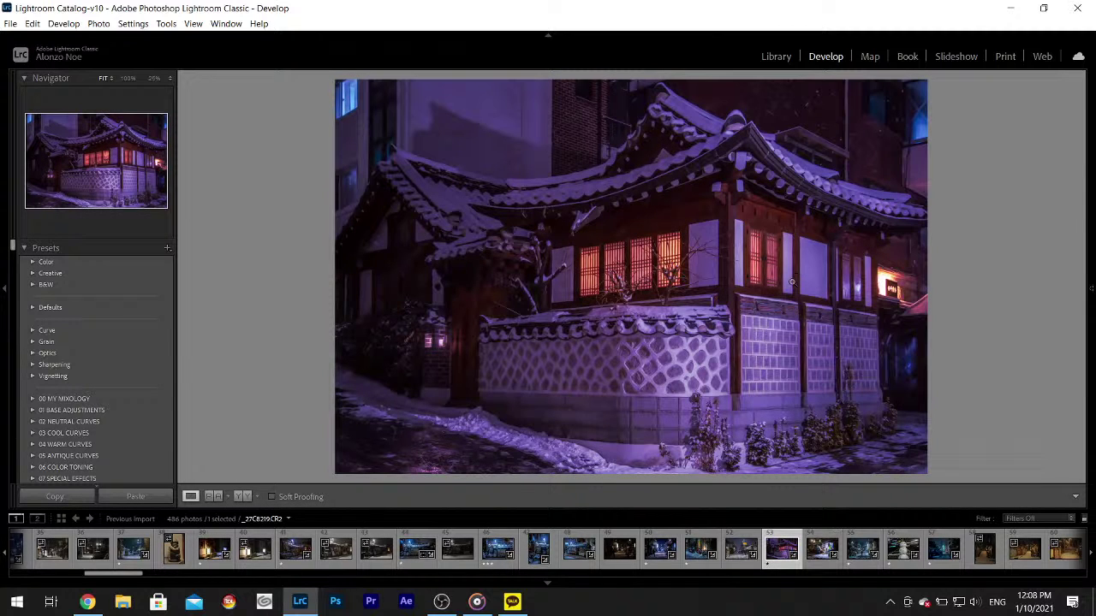
left_click(819, 552)
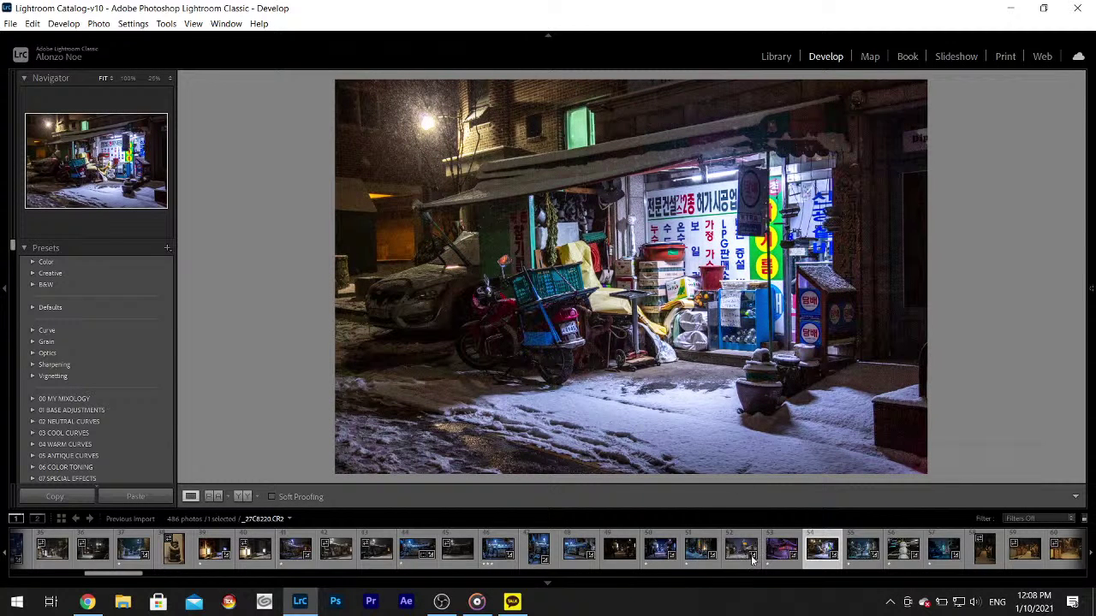
- In the snowy street photo _27CB221.CR2, brush a local adjustment beside the streetlight, give it a pale cyan-blue tint, and finish brushing
left_click(853, 560)
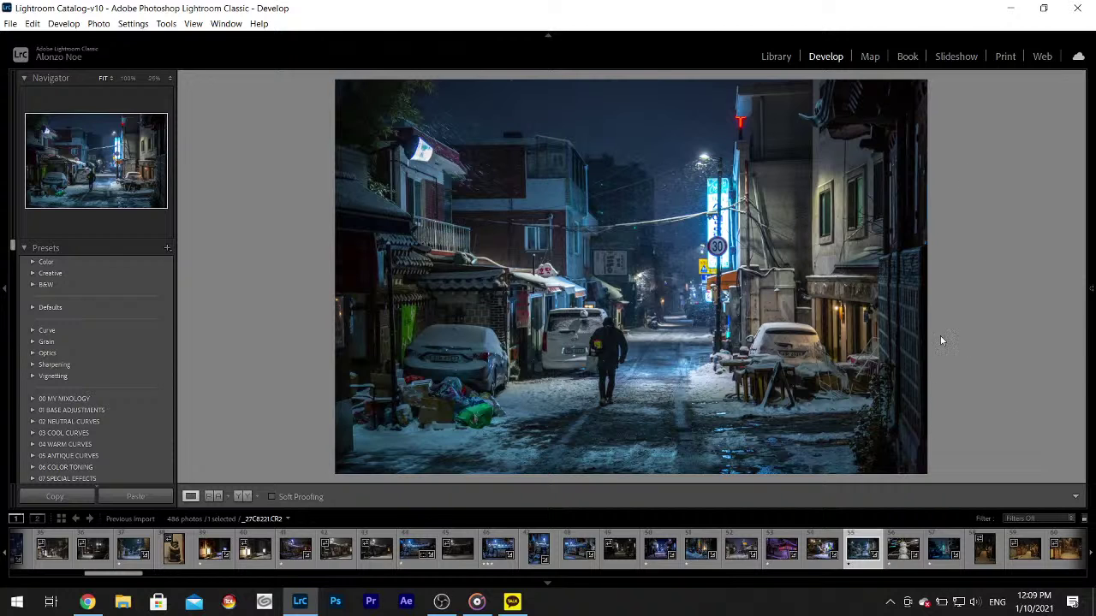
mouse_move(1093, 341)
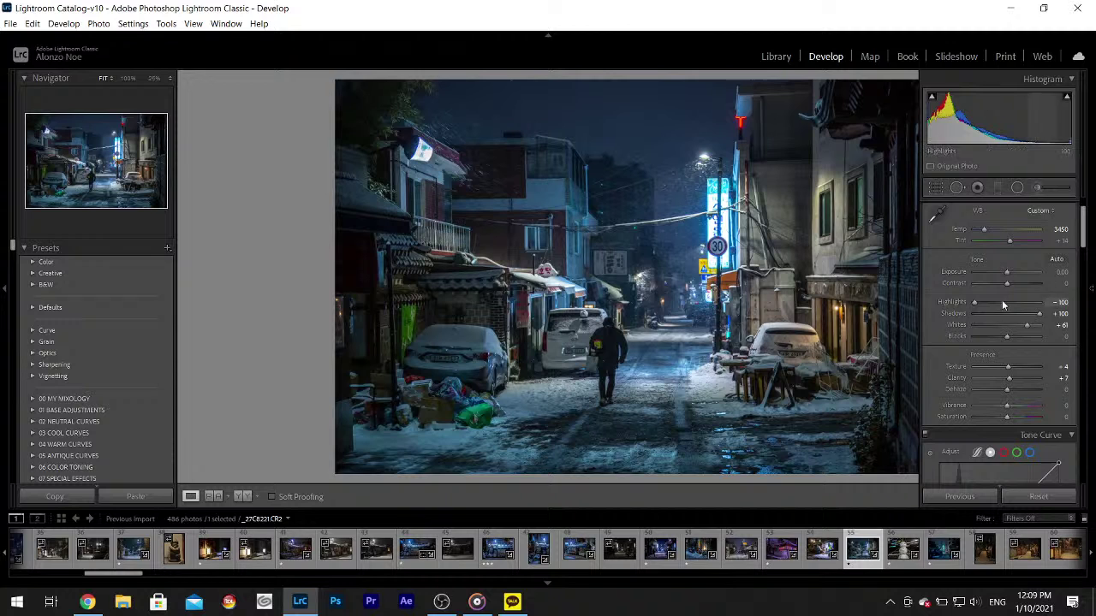
left_click(1034, 188)
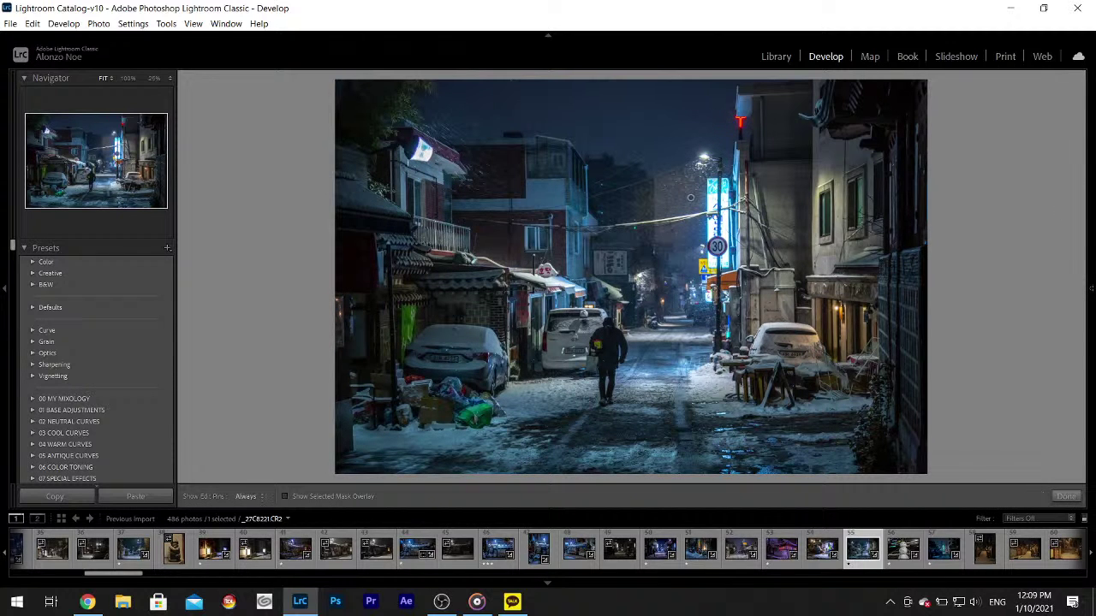
mouse_move(1091, 204)
scroll(1083, 222, "down", 2)
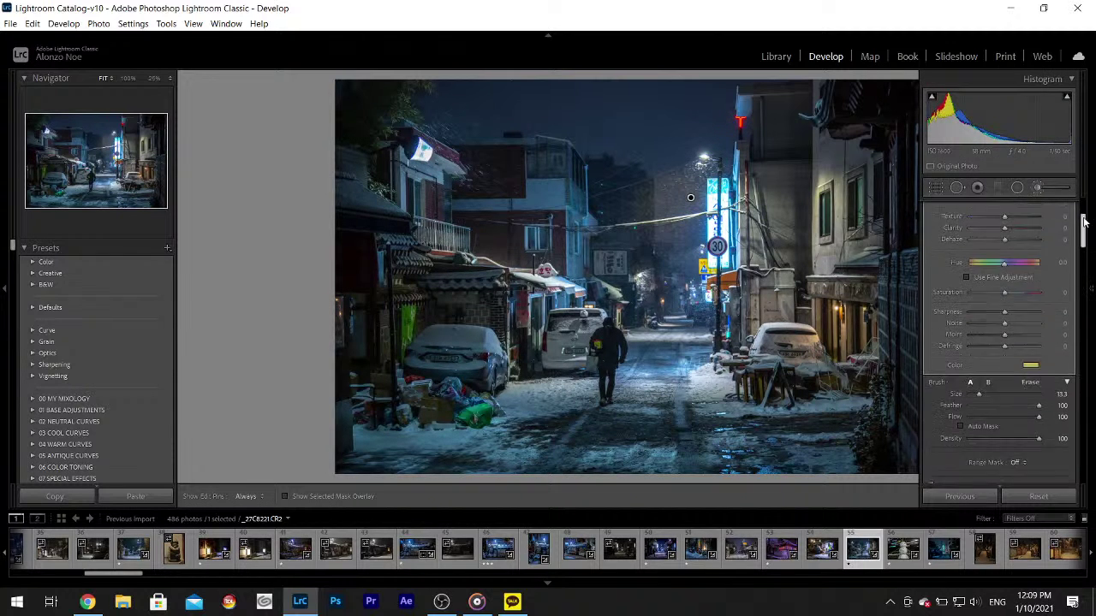
left_click(1034, 330)
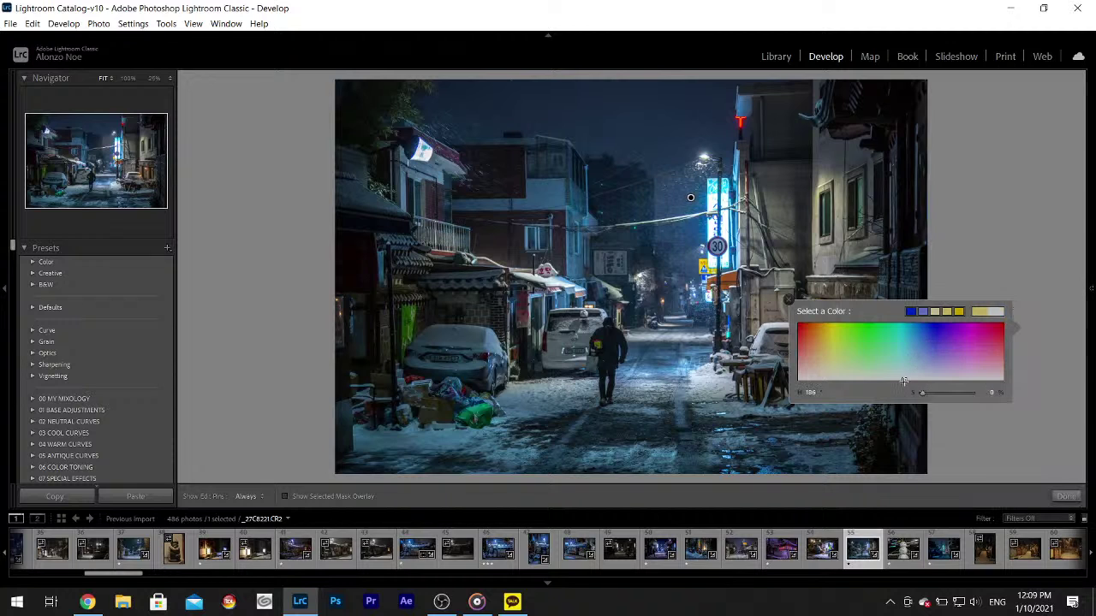
key("h")
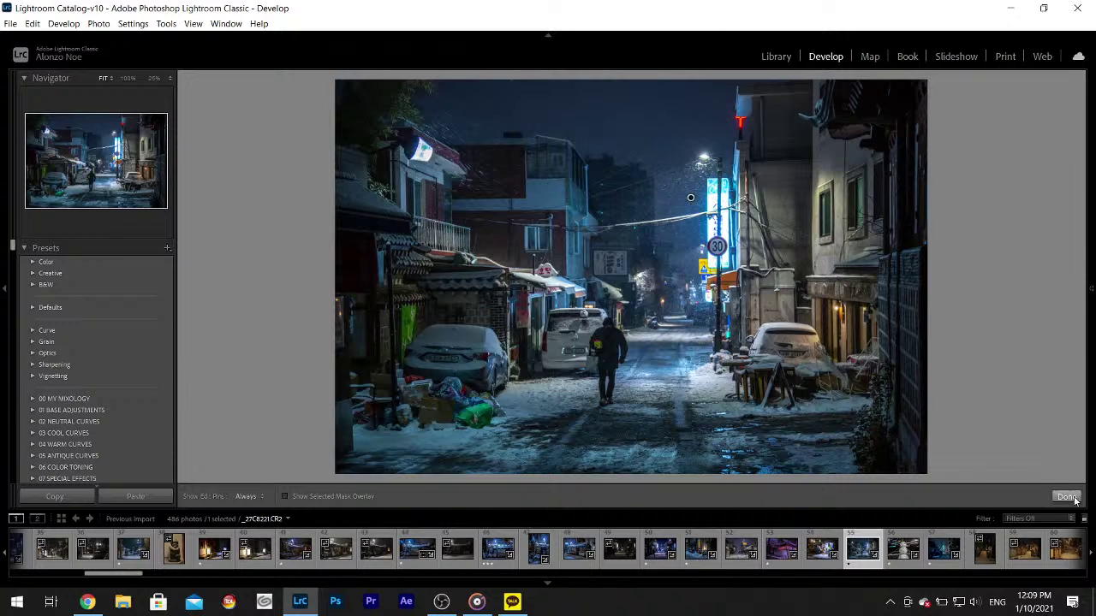
left_click(1066, 497)
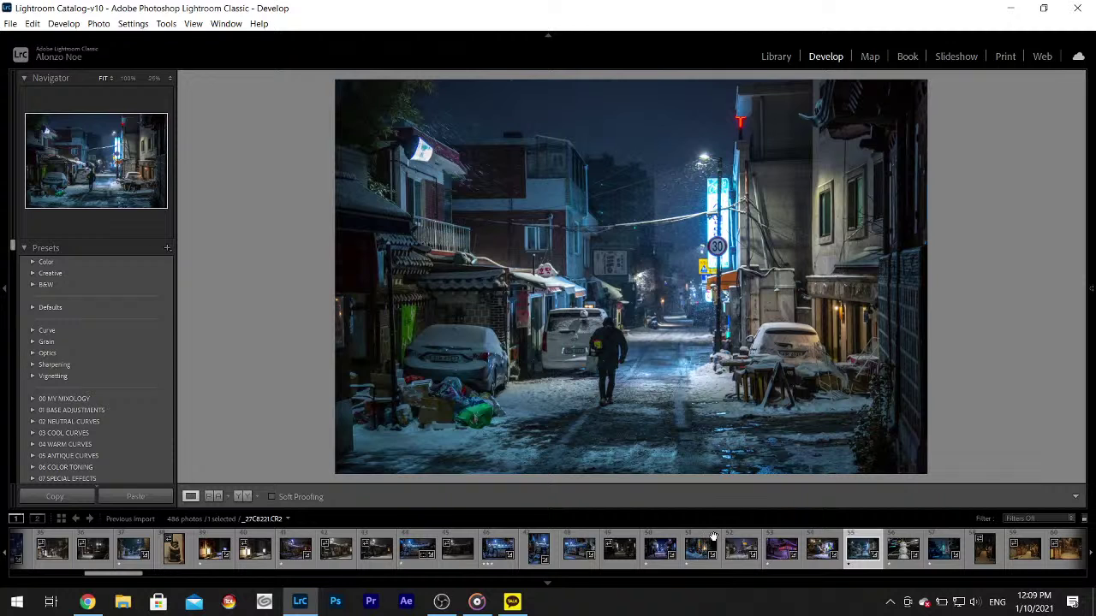
- Compare the purple house photo with _27CB221.CR2, and brush a local adjustment over the wall-mounted lamp in the latter
left_click(774, 555)
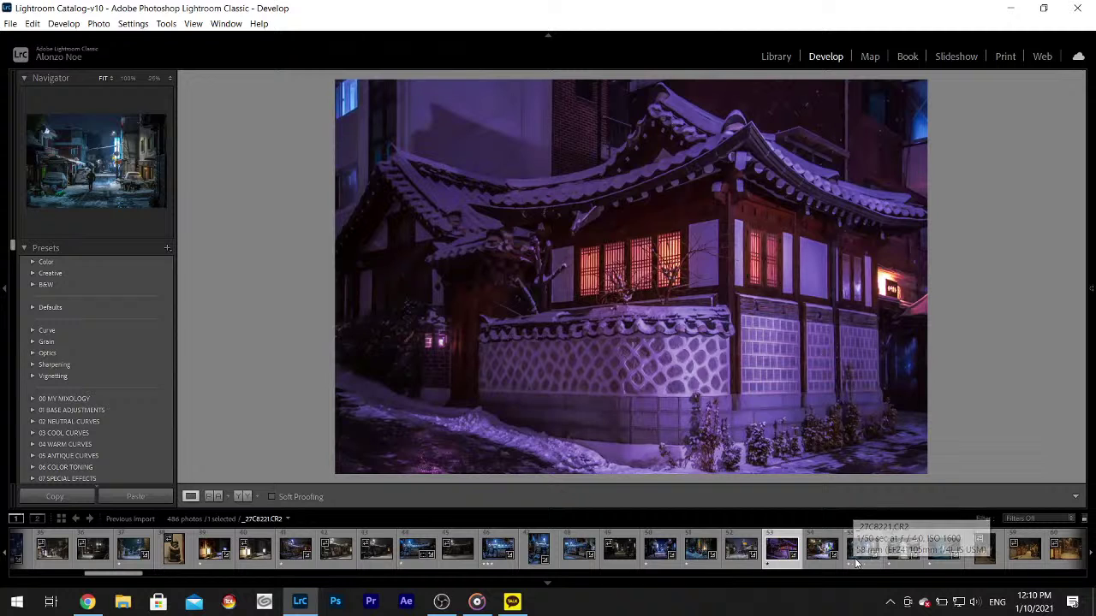
left_click(853, 559)
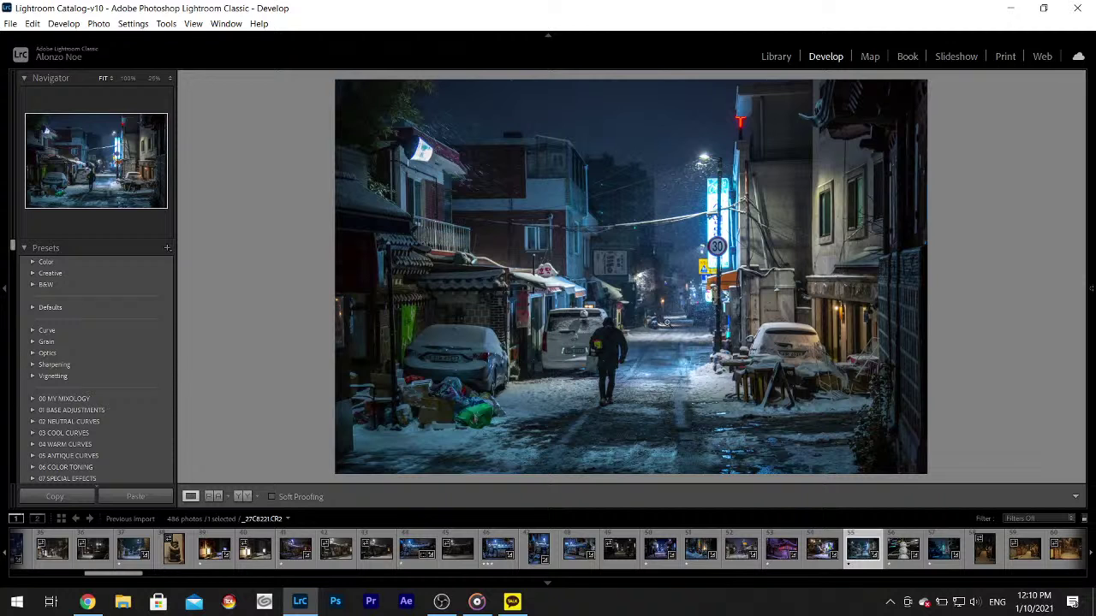
mouse_move(1091, 282)
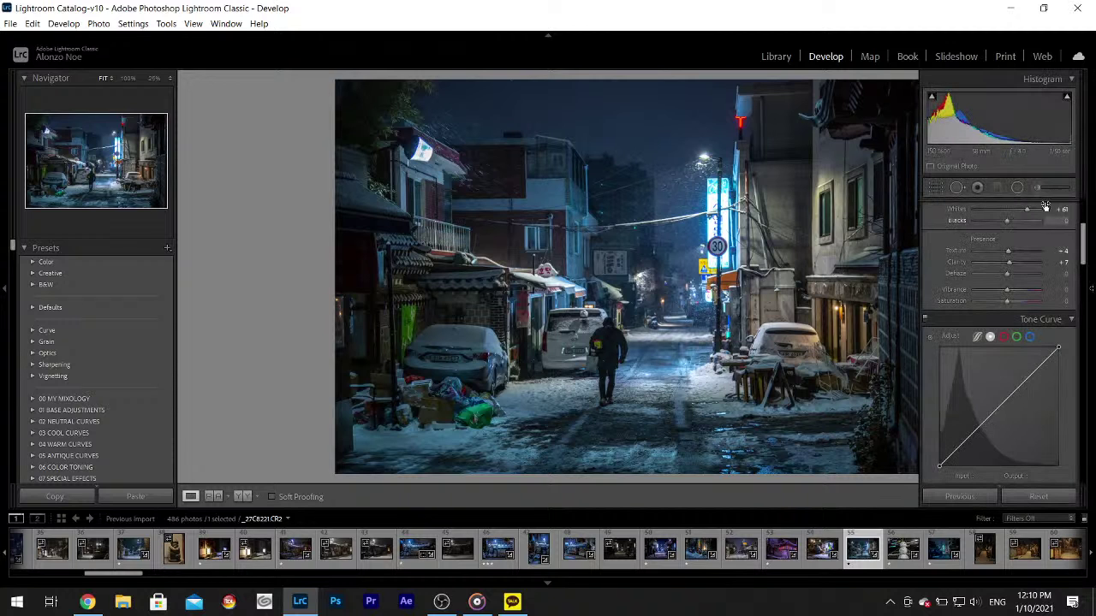
left_click(1058, 220)
mouse_move(429, 150)
left_mouse_down()
mouse_move(393, 147)
mouse_move(424, 153)
left_mouse_up()
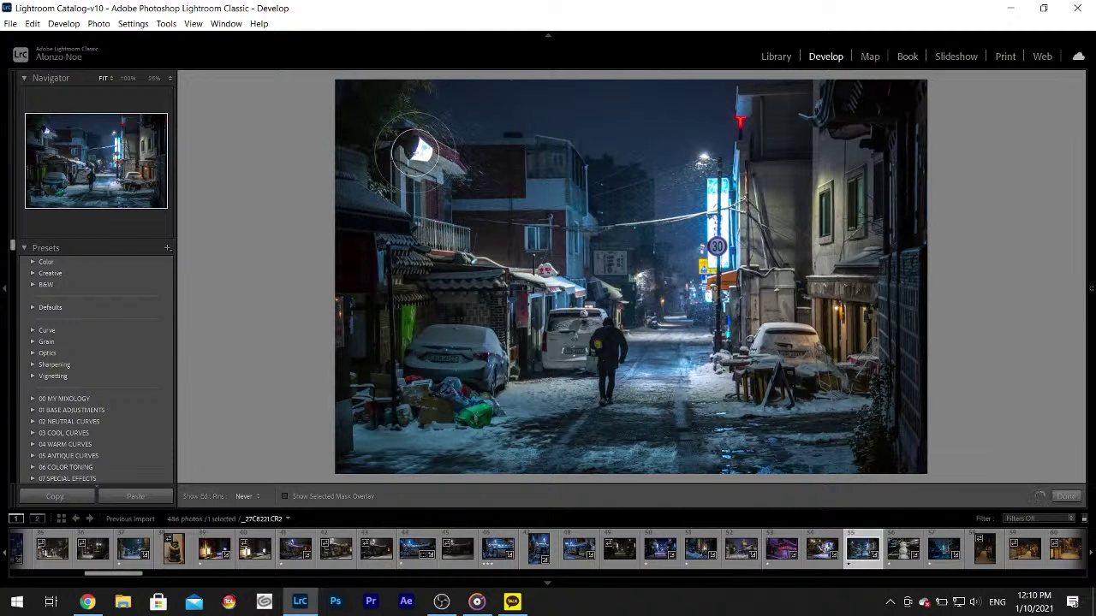
left_click(1066, 496)
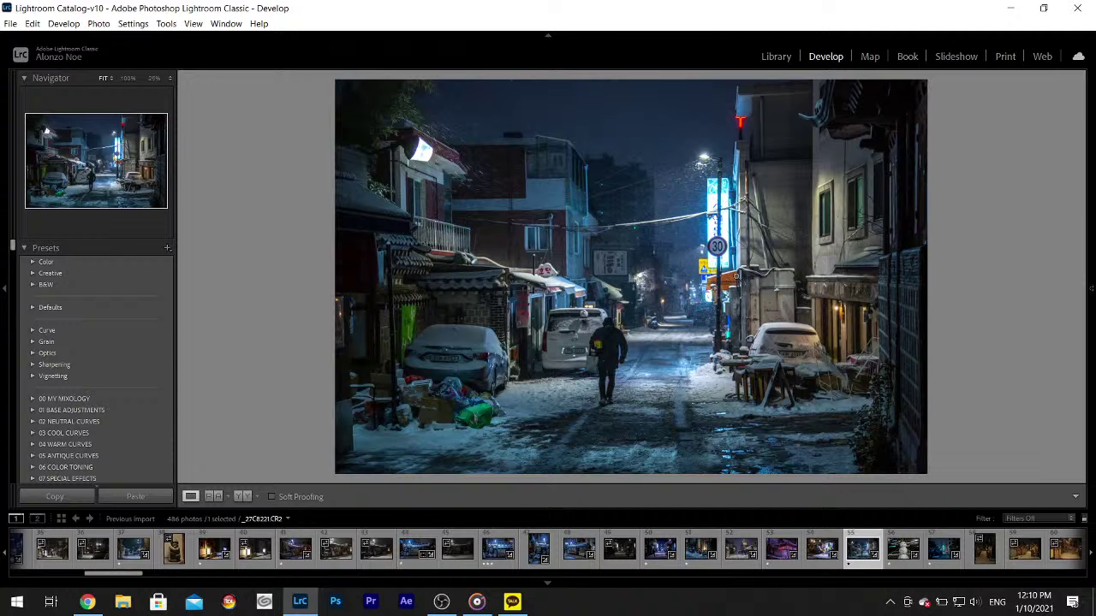
- Open the snowman photo _27CB222.CR2 and export it to the Anime stills subfolder on the Desktop
left_click(903, 552)
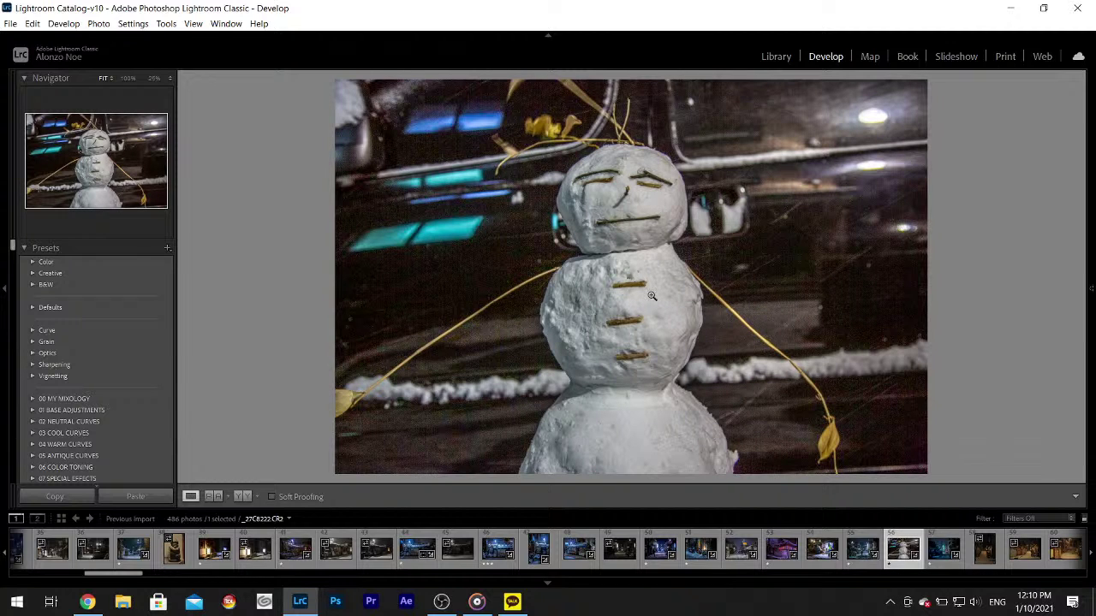
left_click(12, 24)
left_click(39, 193)
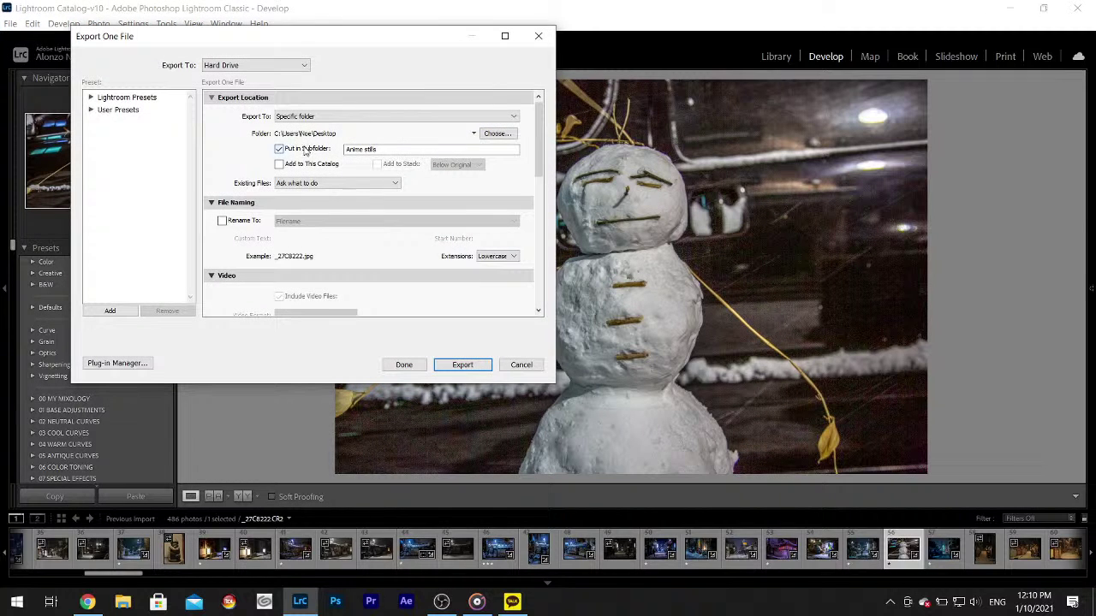
left_click(460, 364)
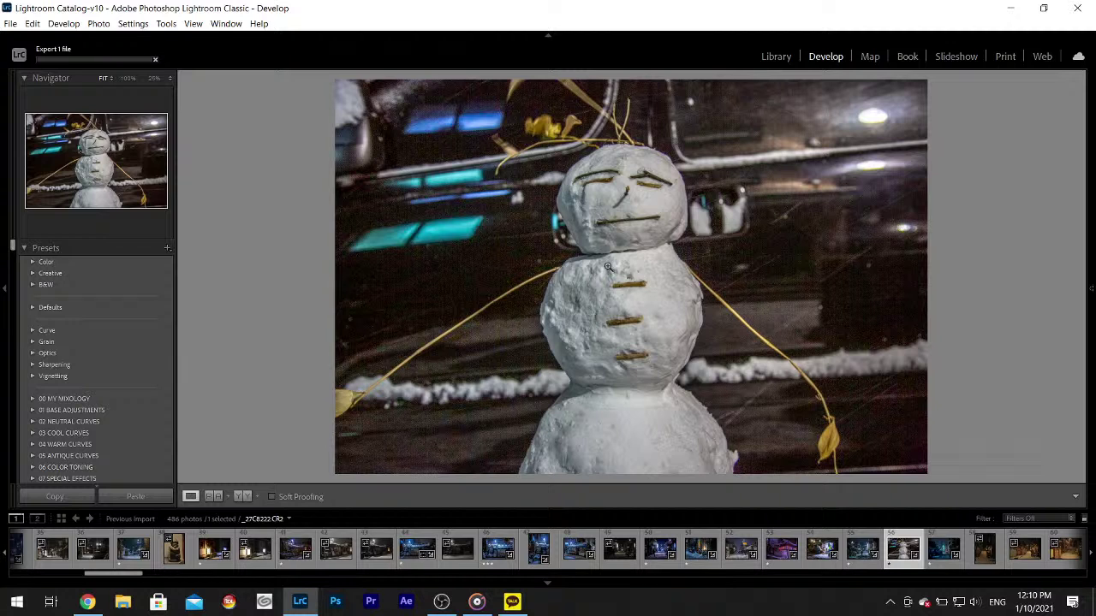
- Inspect the snowman's head and body up close, and return to the full-image view
left_click(640, 291)
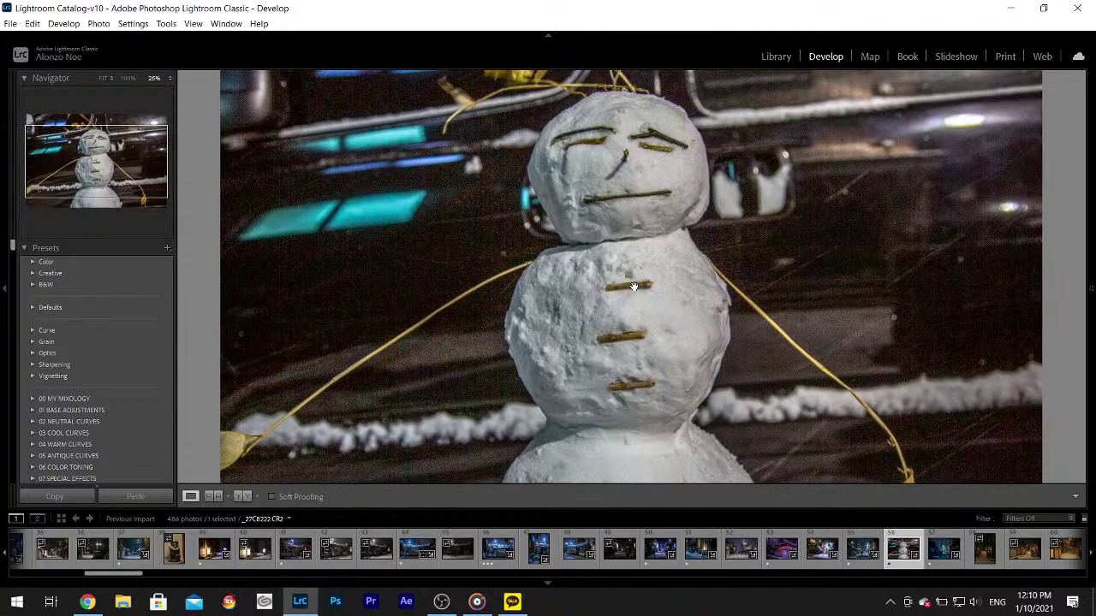
left_click(633, 287)
left_click(628, 288)
left_click(635, 282)
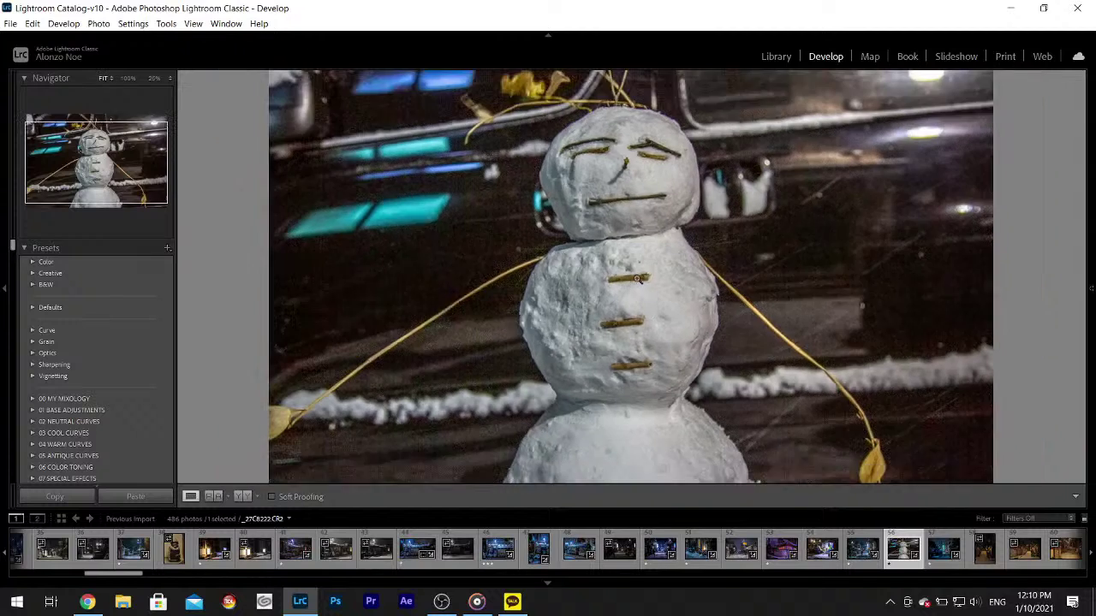
left_click(638, 282)
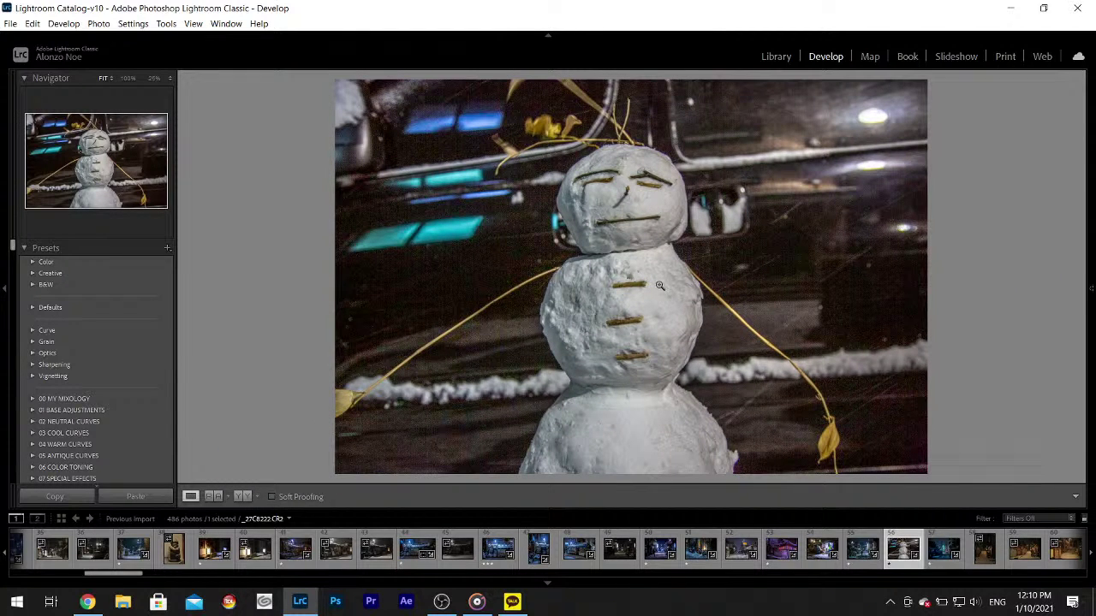
- Switch to Chrome and search the web for "bruce lee chinese clothes"
left_click(87, 602)
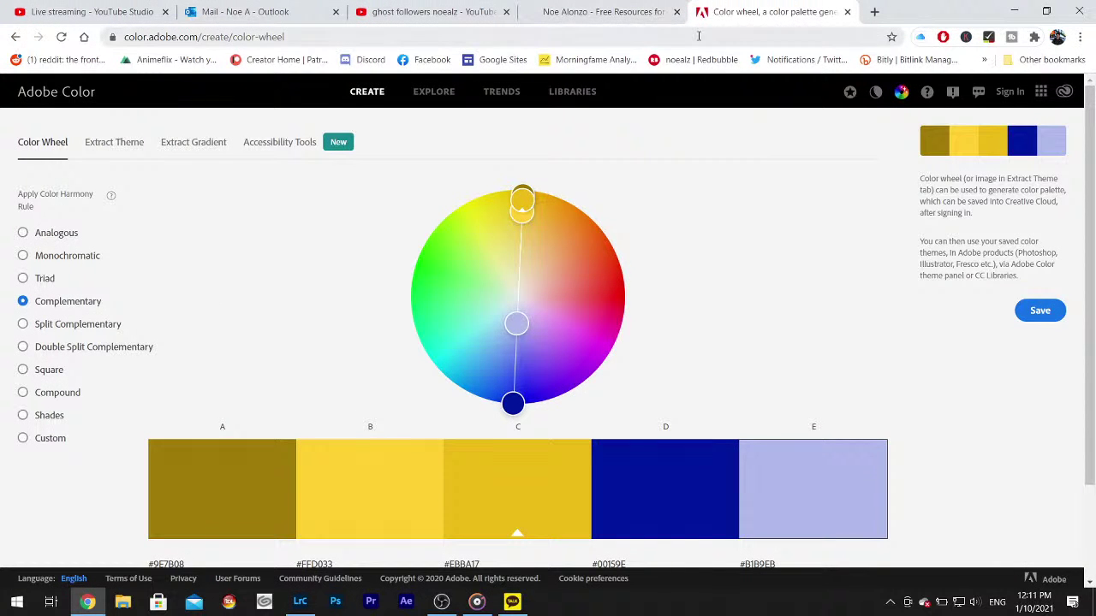
left_click(695, 36)
type("bruce le")
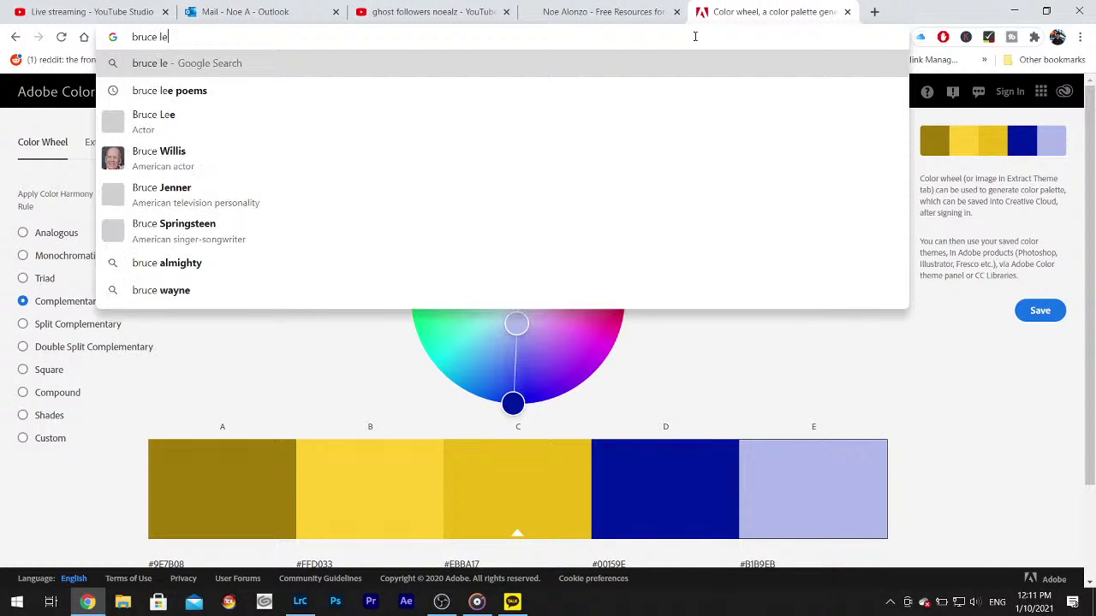
type("e chinese clothes")
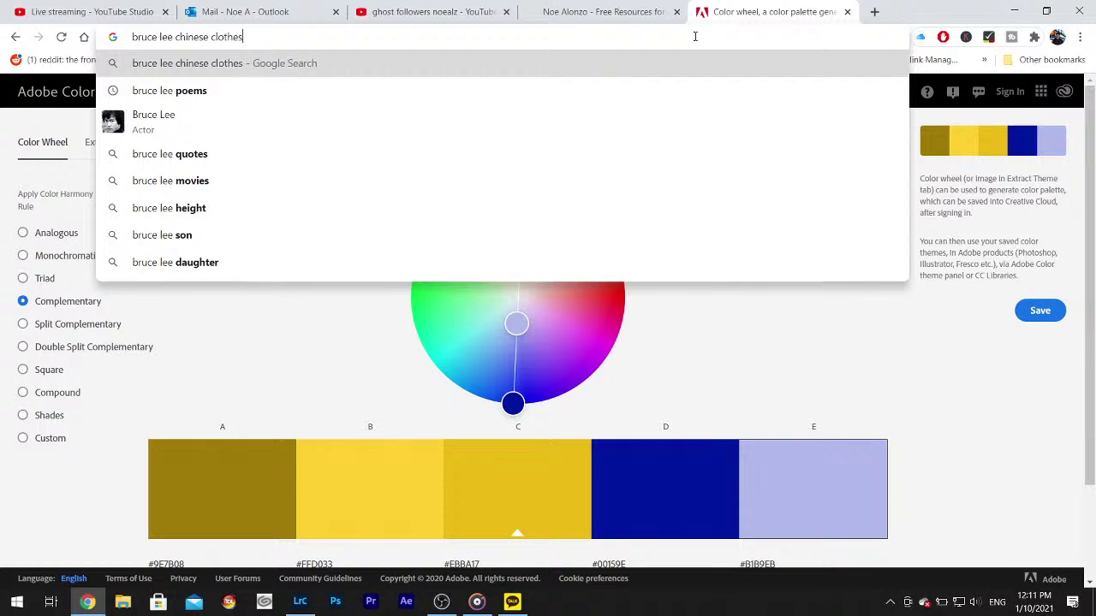
key("Return")
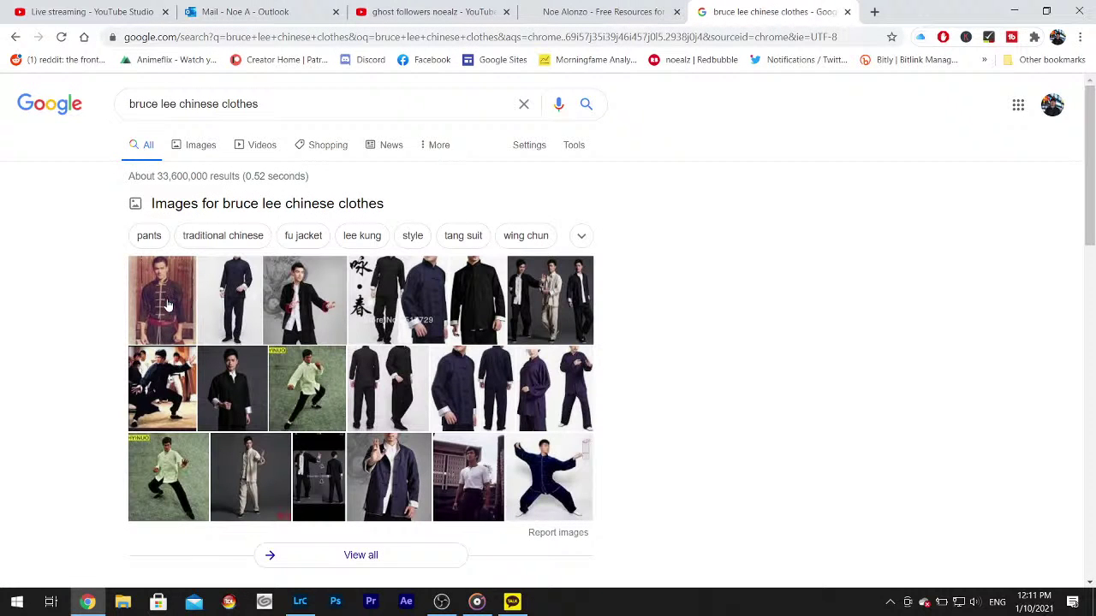
- View the first image result on its Pinterest page, close that page, and return to Lightroom Classic
left_click(182, 310)
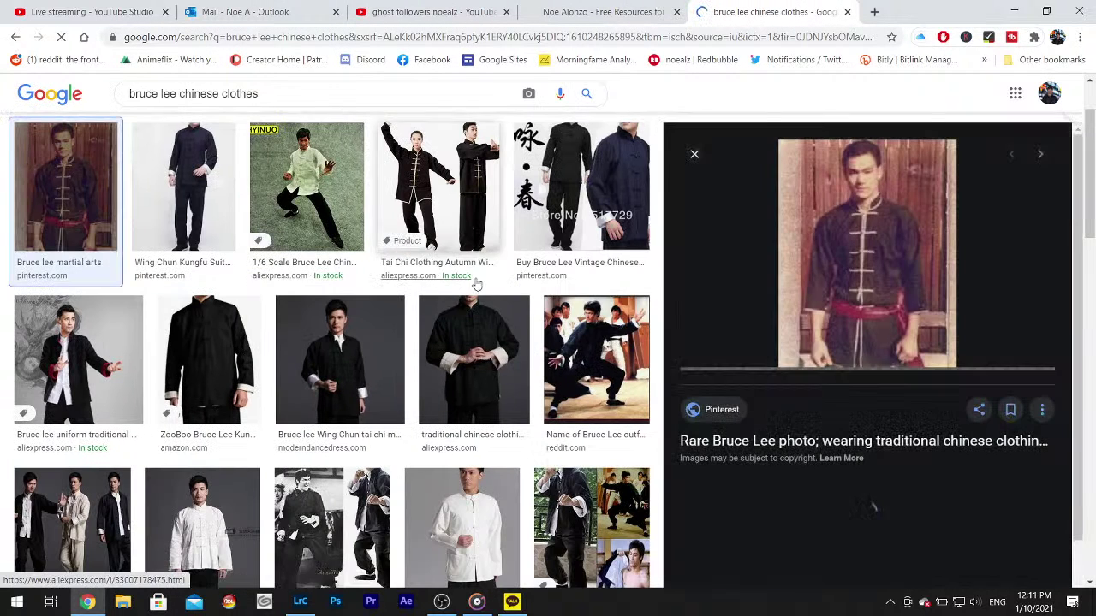
left_click(866, 272)
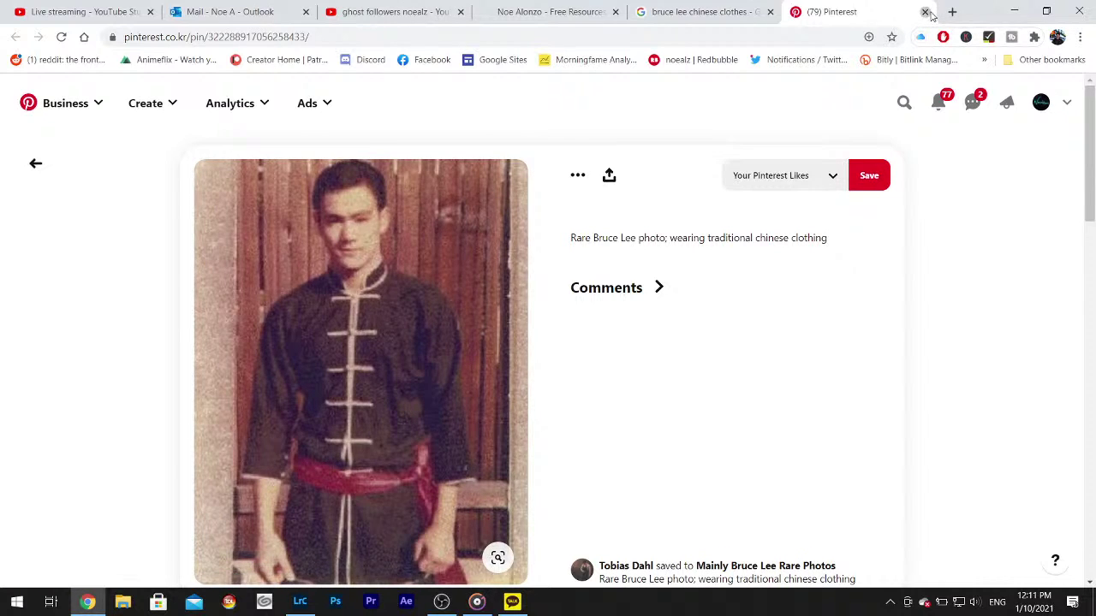
left_click(925, 12)
left_click(1013, 10)
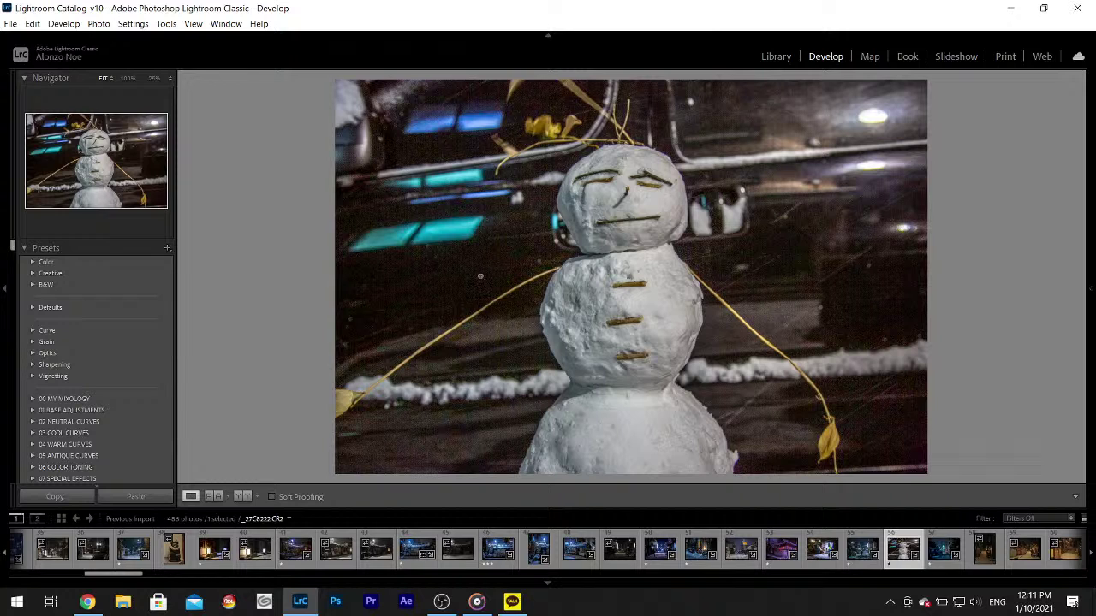
- Compare the church-cross street photo _27CB223.CR2 with the purple house photo and the illuminated shop-sign photo
left_click(941, 552)
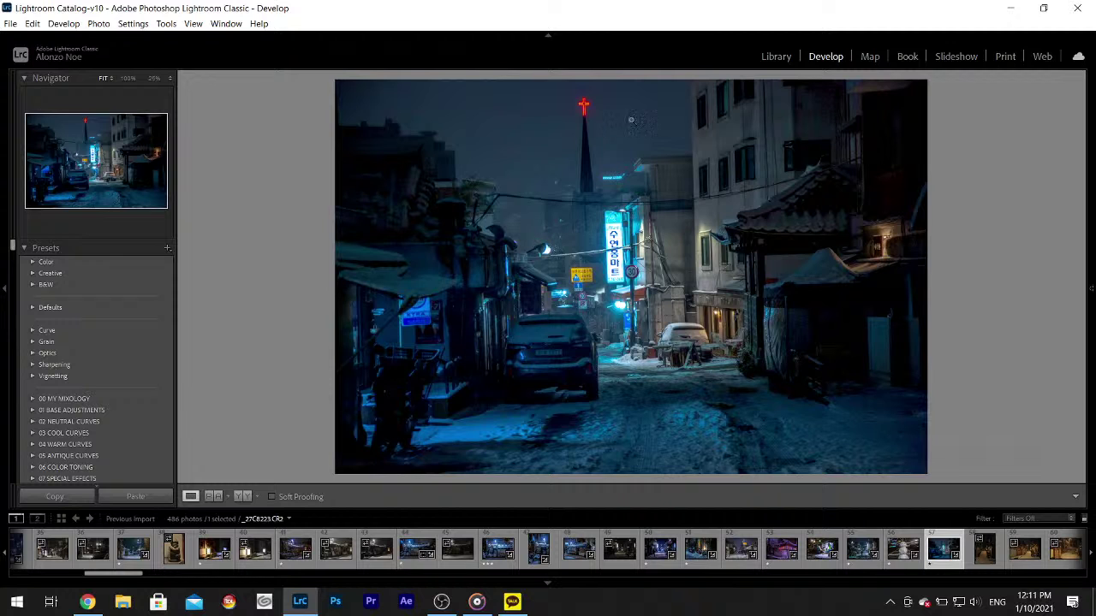
left_click(778, 558)
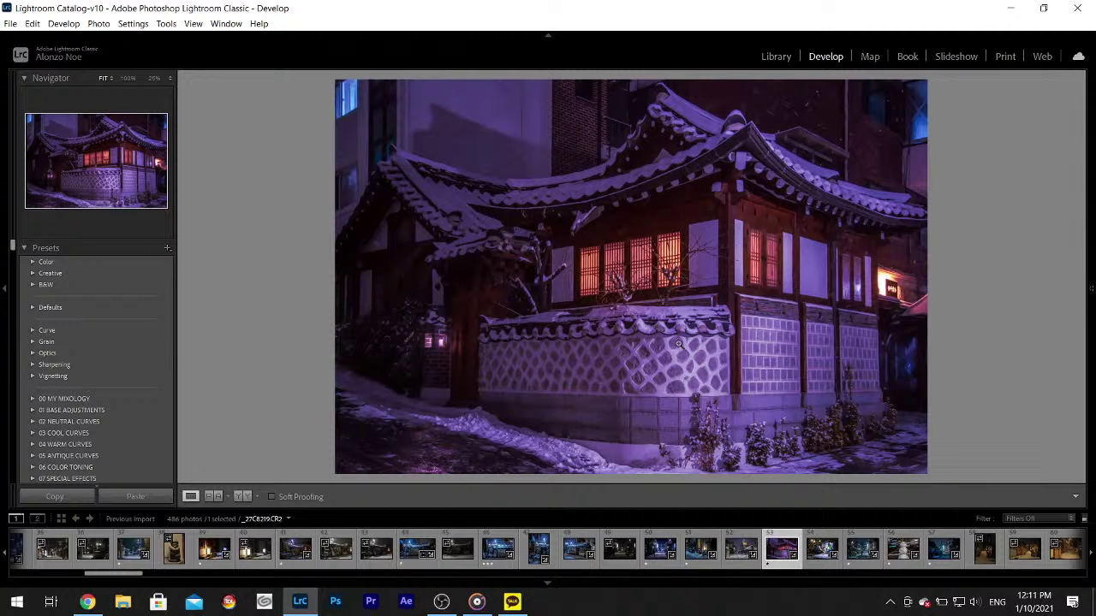
left_click(227, 554)
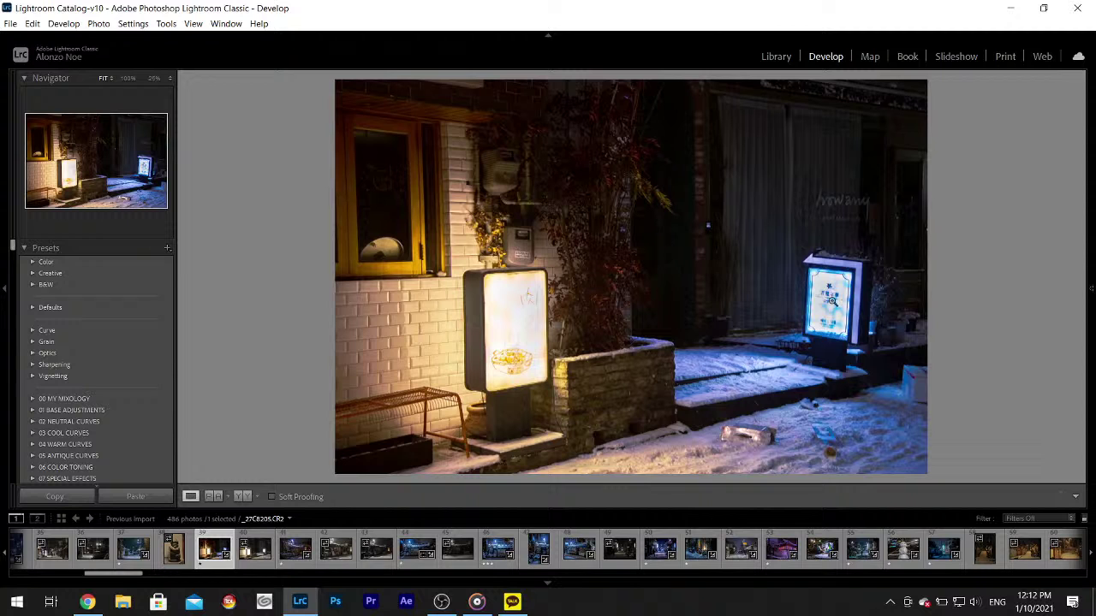
- In the street photo _27CB223.CR2, brush a yellow-tinted local adjustment over the lamp beside the tiled roof and the lit shopfront, and finish brushing
left_click(943, 549)
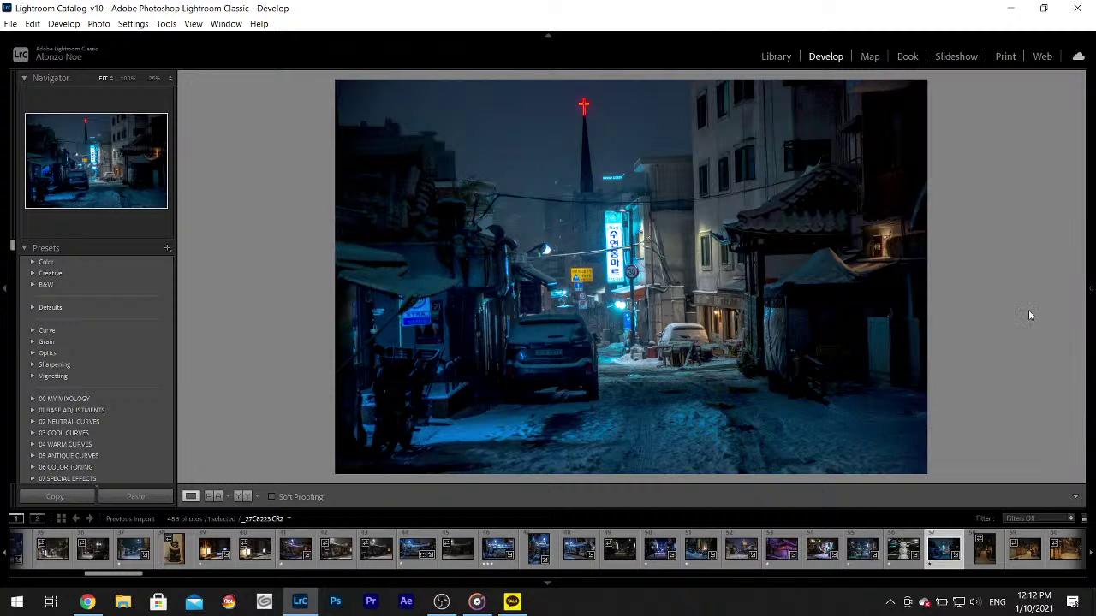
mouse_move(1091, 202)
left_click(1036, 187)
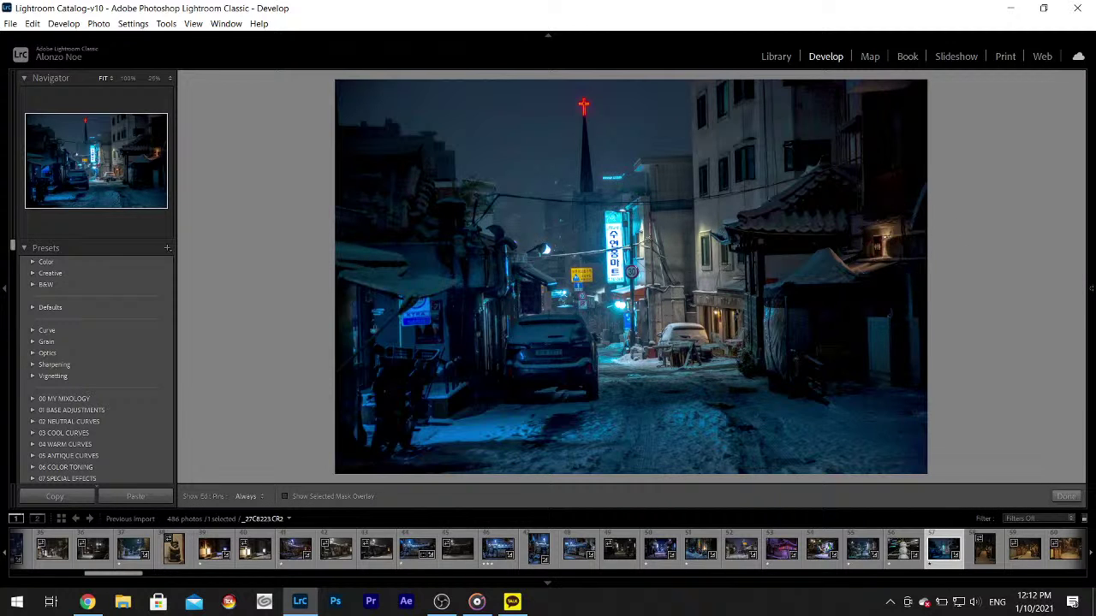
scroll(1085, 227, "down", 3)
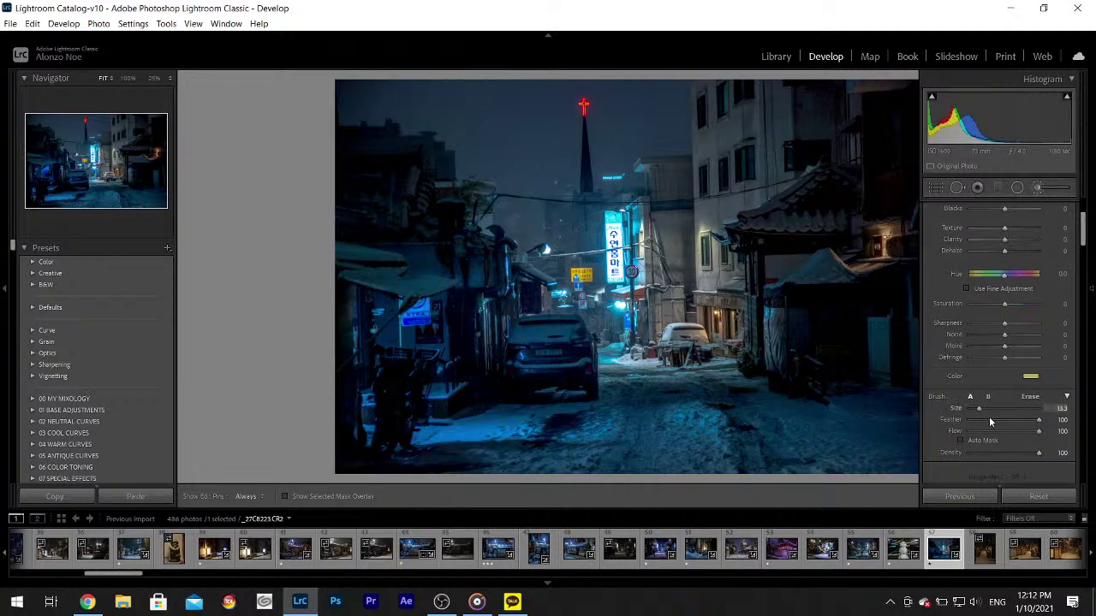
scroll(881, 403, "down", 5)
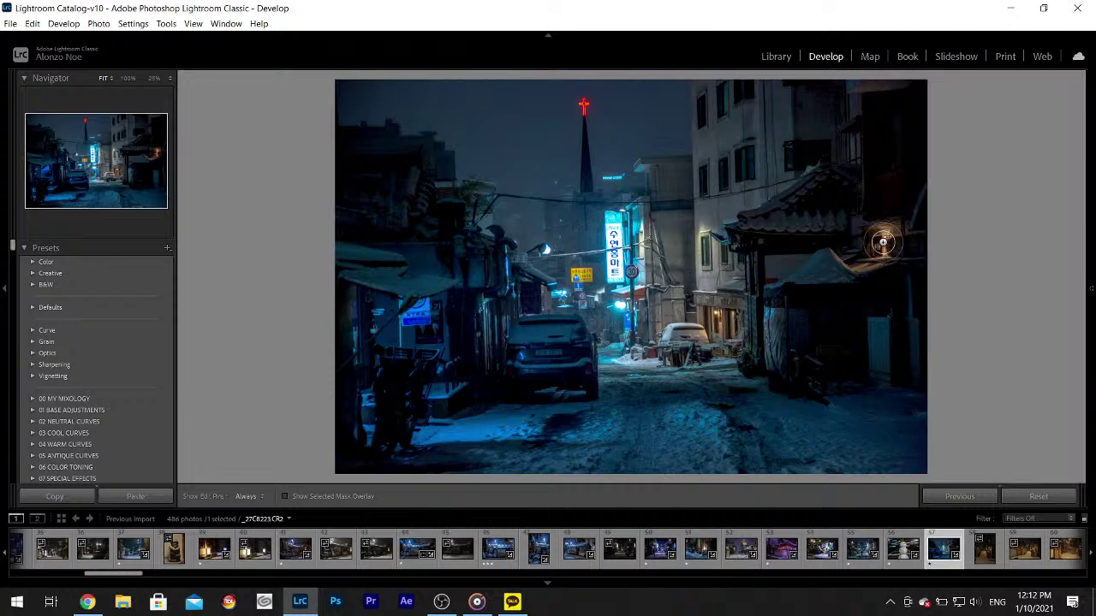
left_click_drag(733, 317, 717, 325)
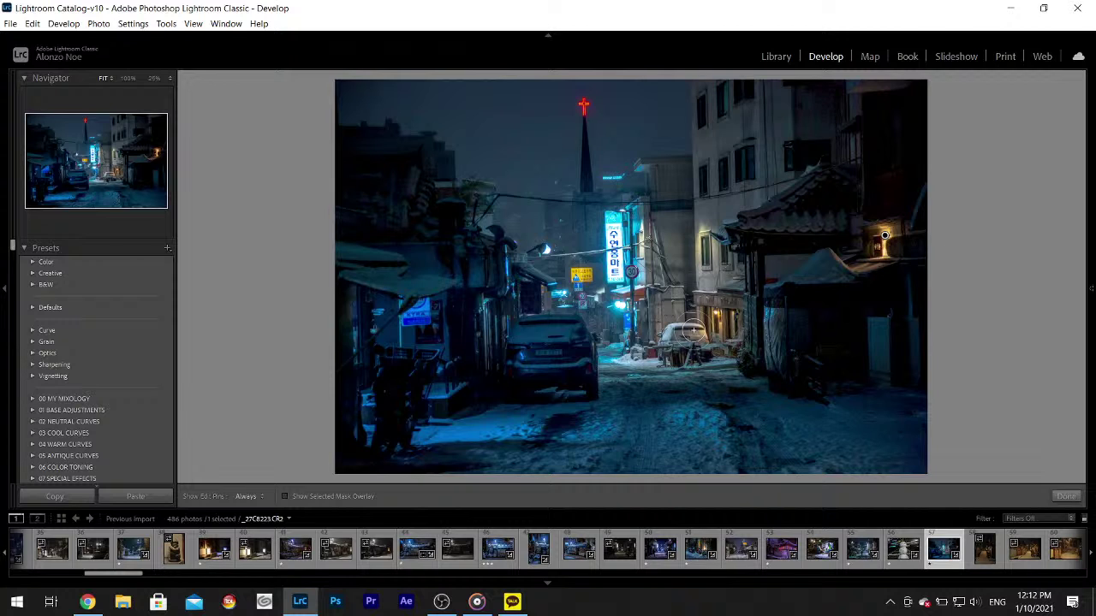
left_click(1066, 496)
- Brush a local adjustment on the church cross with a fully saturated red tint, hue 0 and saturation 100, and finish brushing
left_click(584, 107)
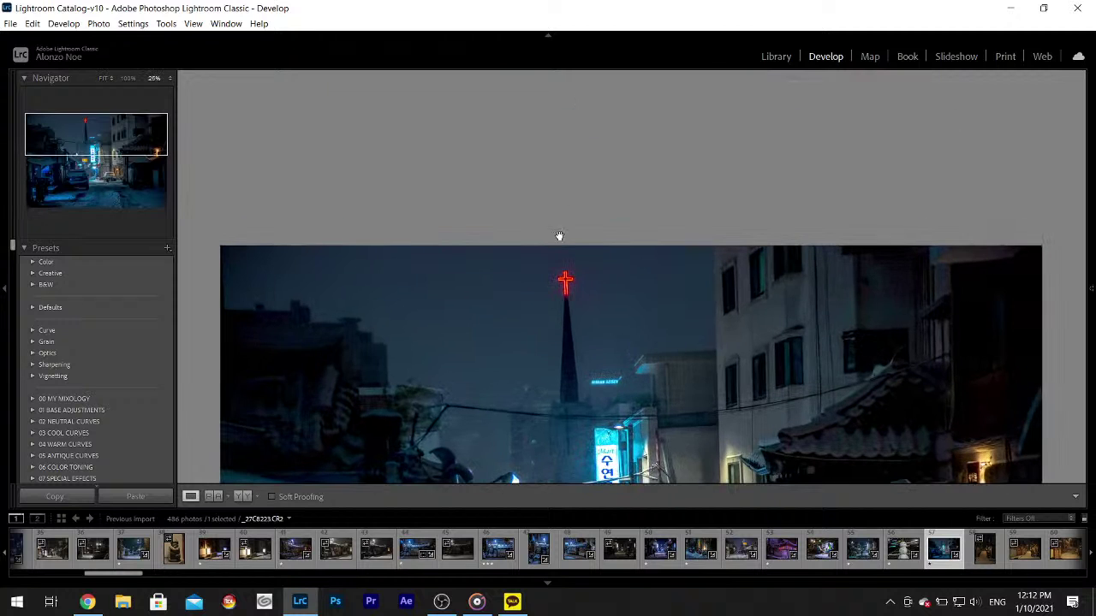
mouse_move(1091, 193)
left_click(1037, 189)
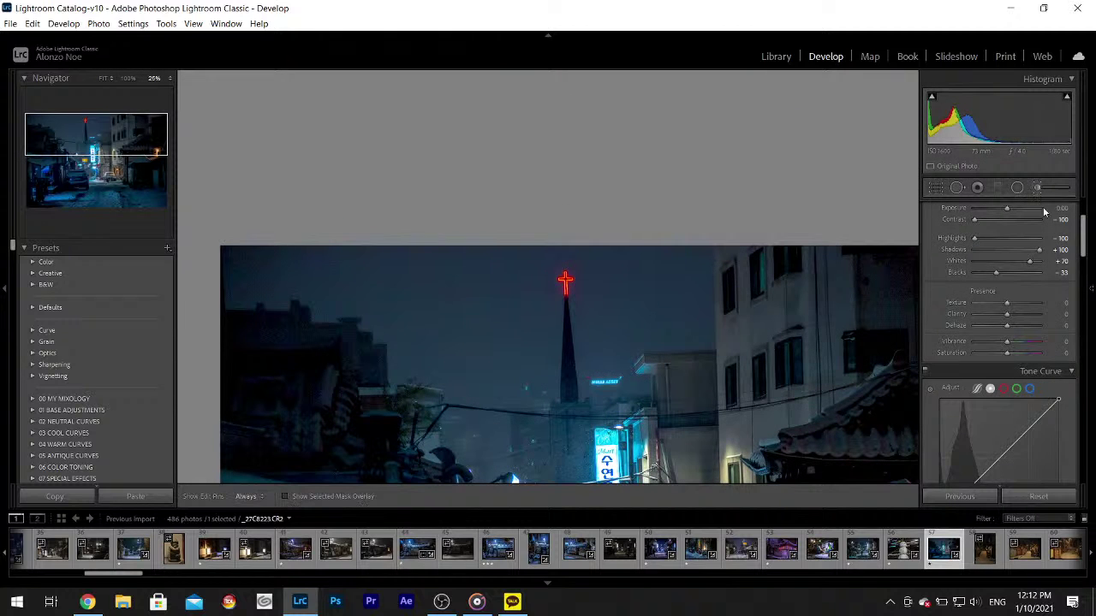
scroll(1040, 334, "down", 4)
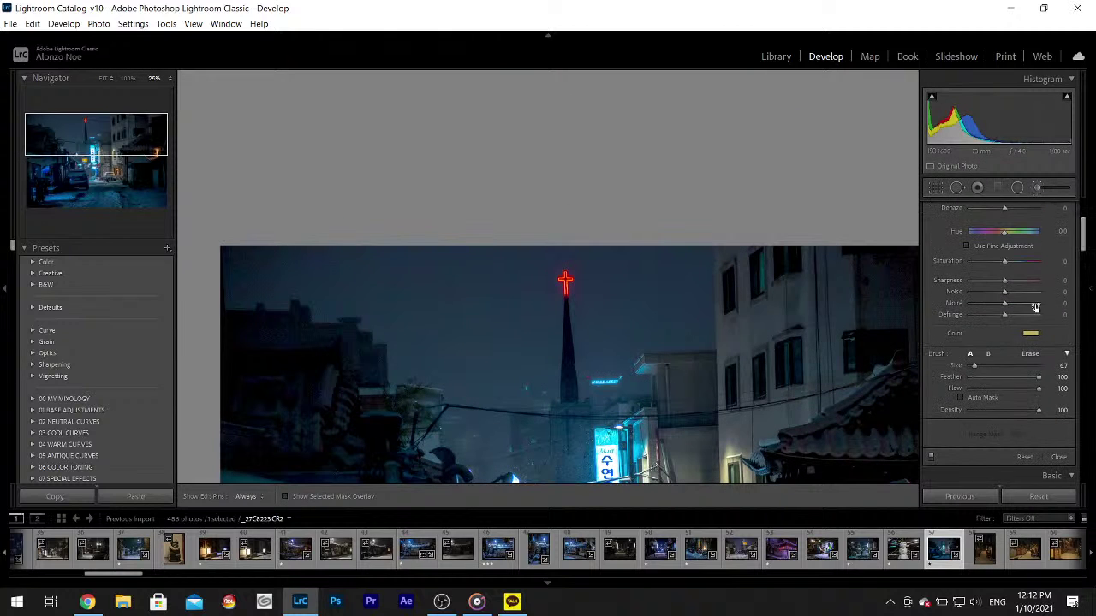
left_click(1024, 336)
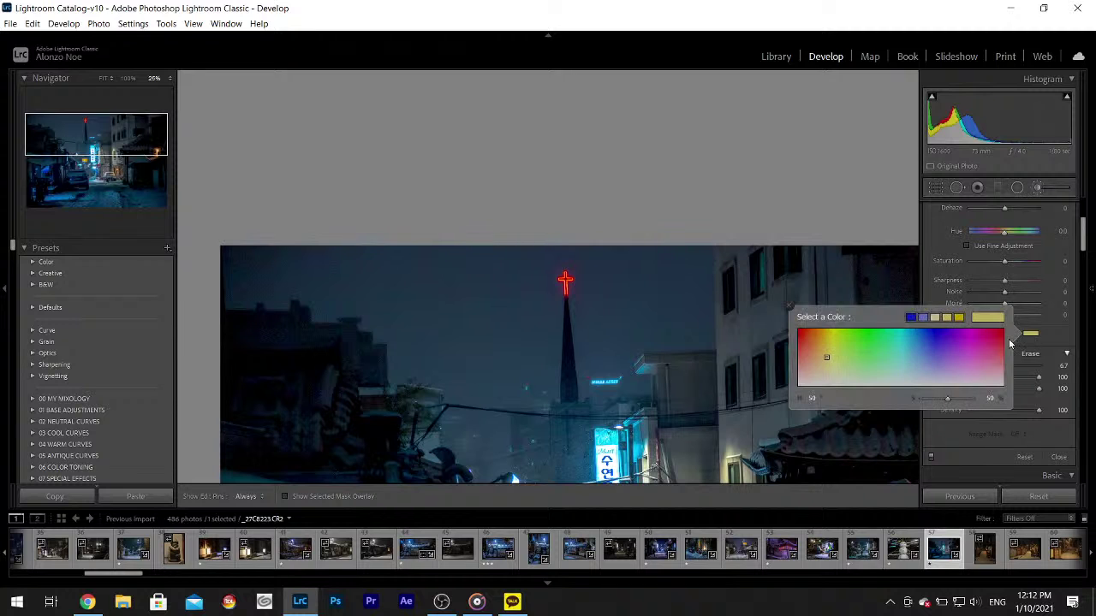
left_click(1004, 331)
left_click(565, 282)
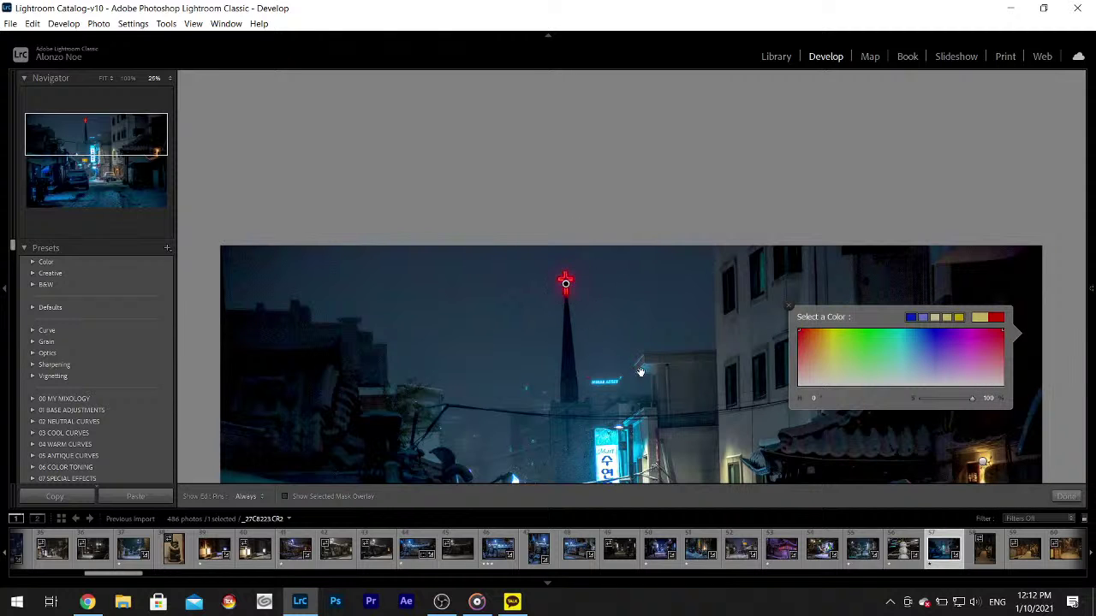
left_click(1065, 496)
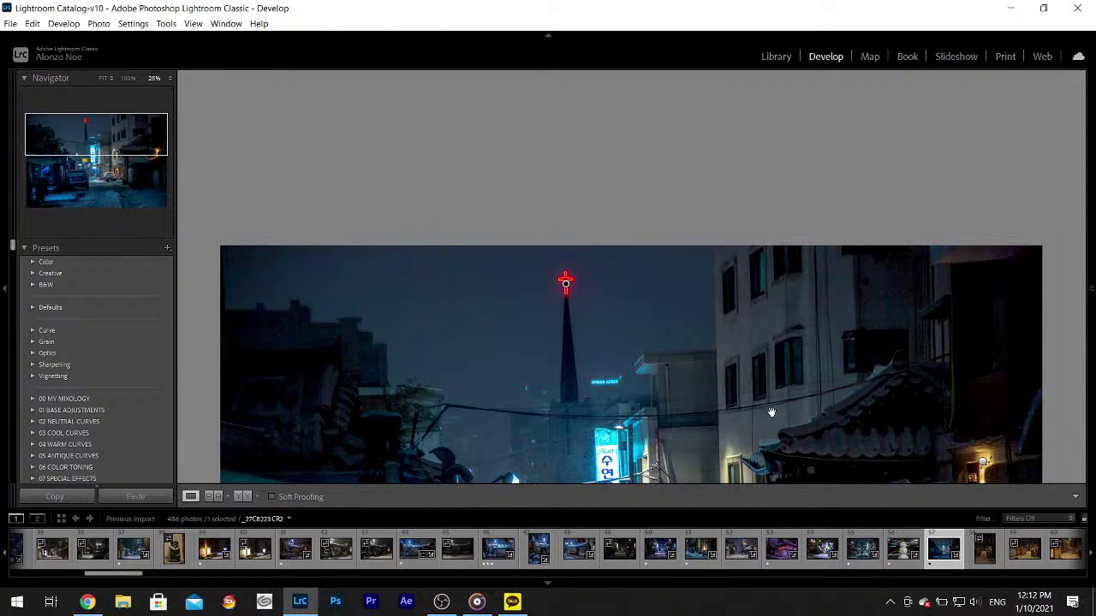
left_click(693, 370)
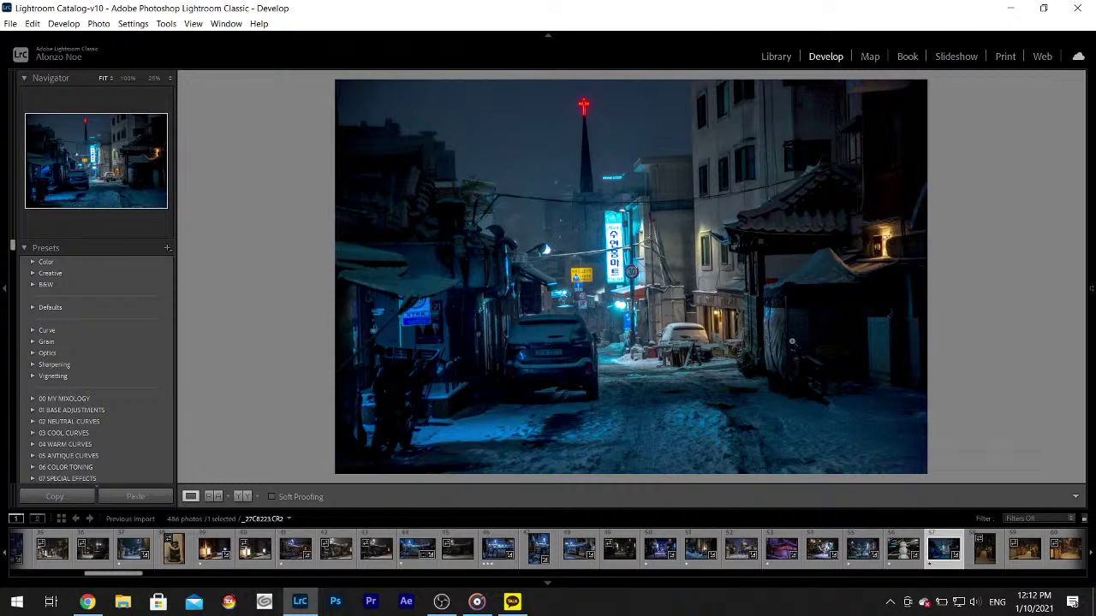
- Browse to the end of the photo series and open the last photo, the dark alley with the green sign
scroll(964, 562, "down", 3)
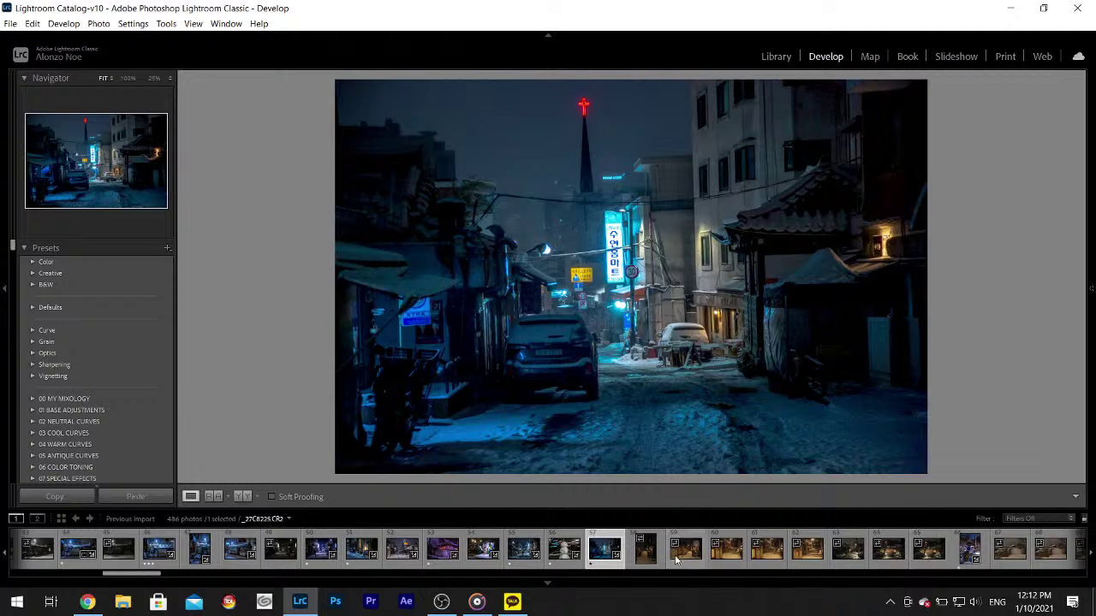
scroll(646, 556, "down", 10)
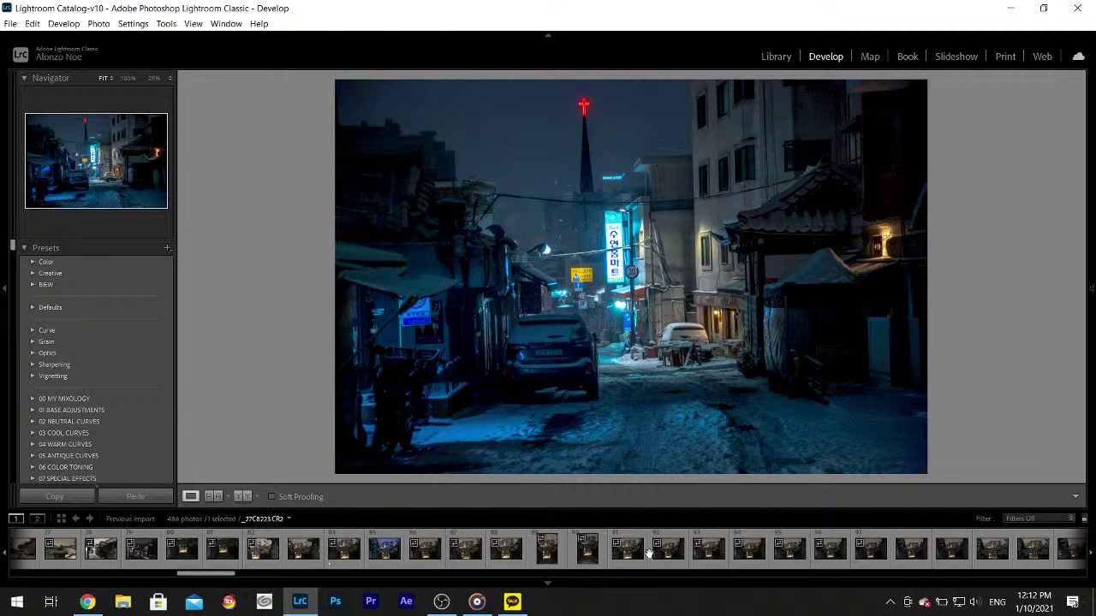
scroll(648, 554, "down", 15)
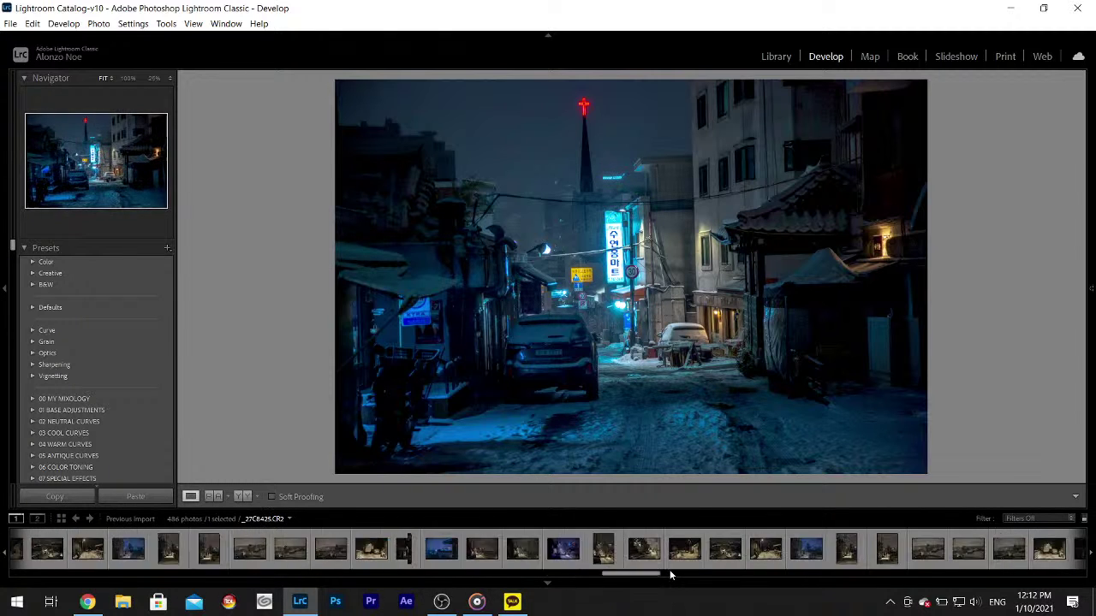
scroll(671, 575, "down", 15)
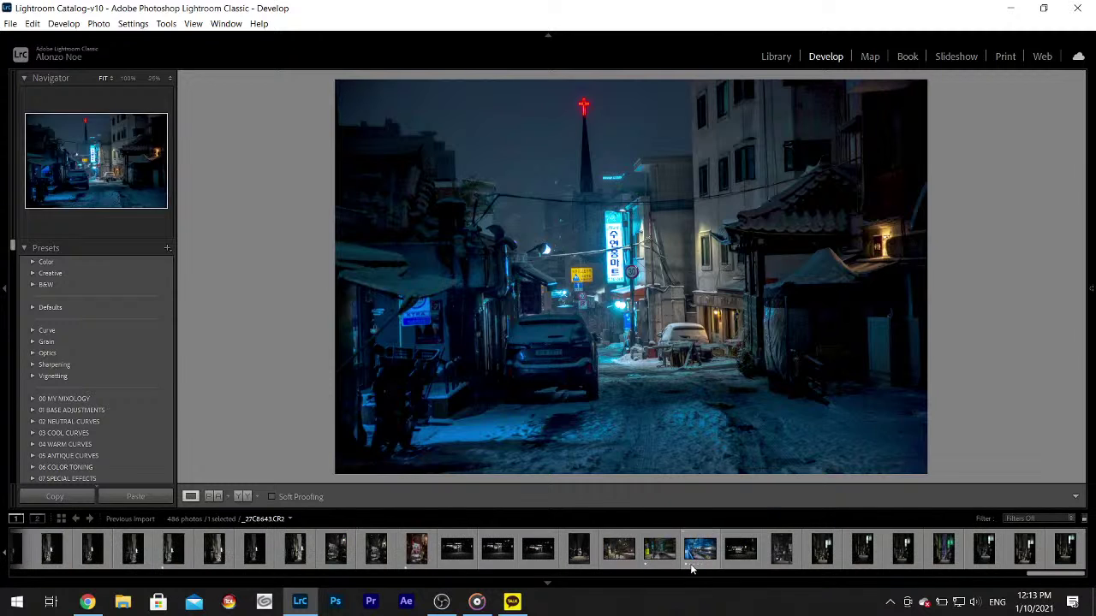
left_click(1062, 557)
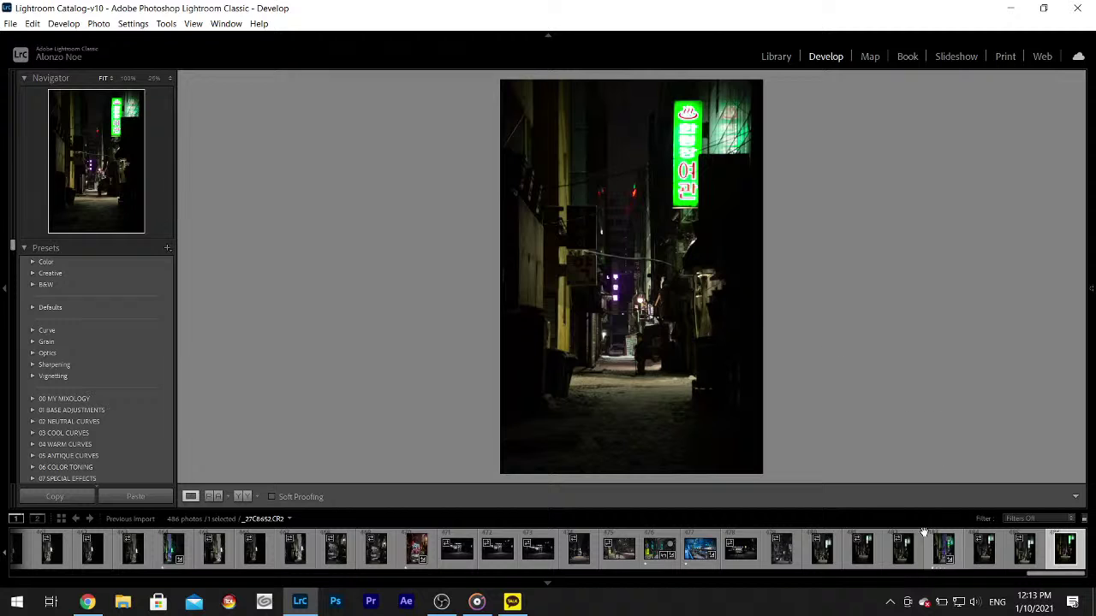
- Compare the neighbouring green-sign alley photos and open _27C8646.CR2 for editing
left_click(942, 549)
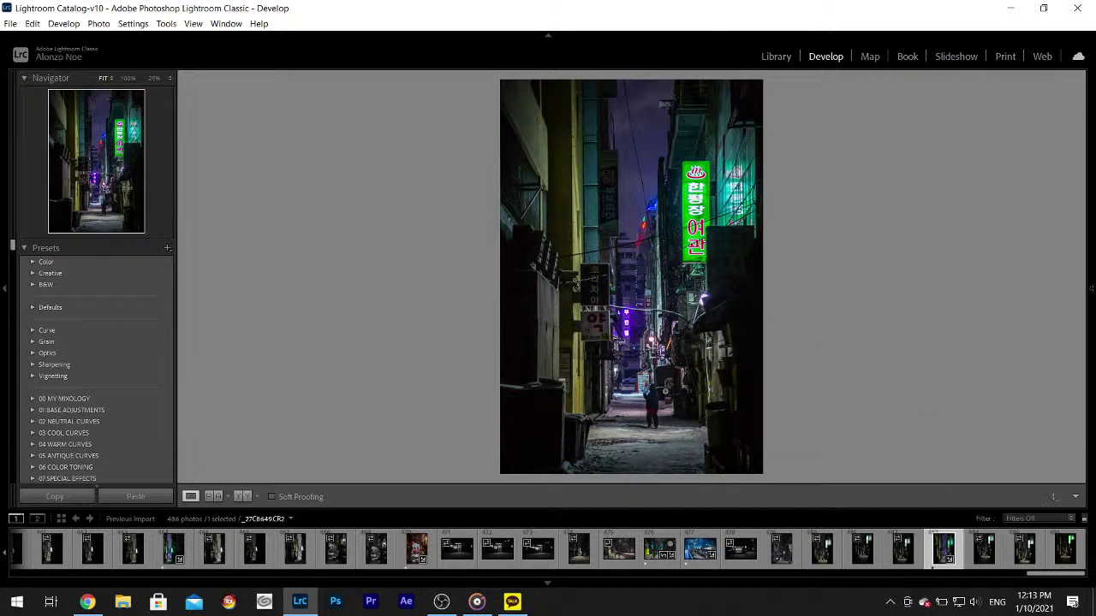
left_click(903, 550)
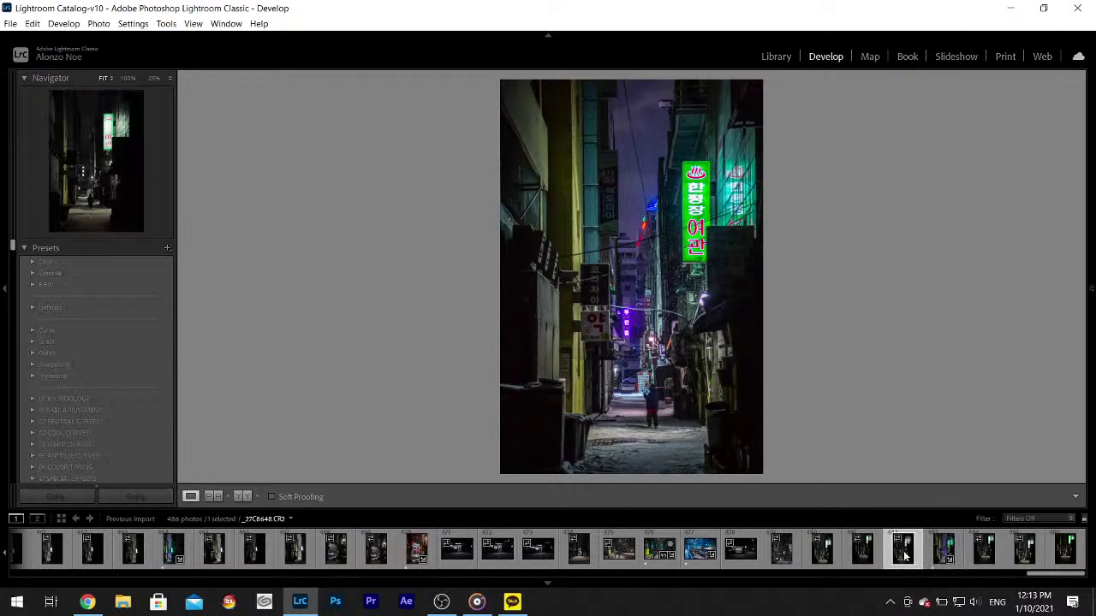
left_click(877, 556)
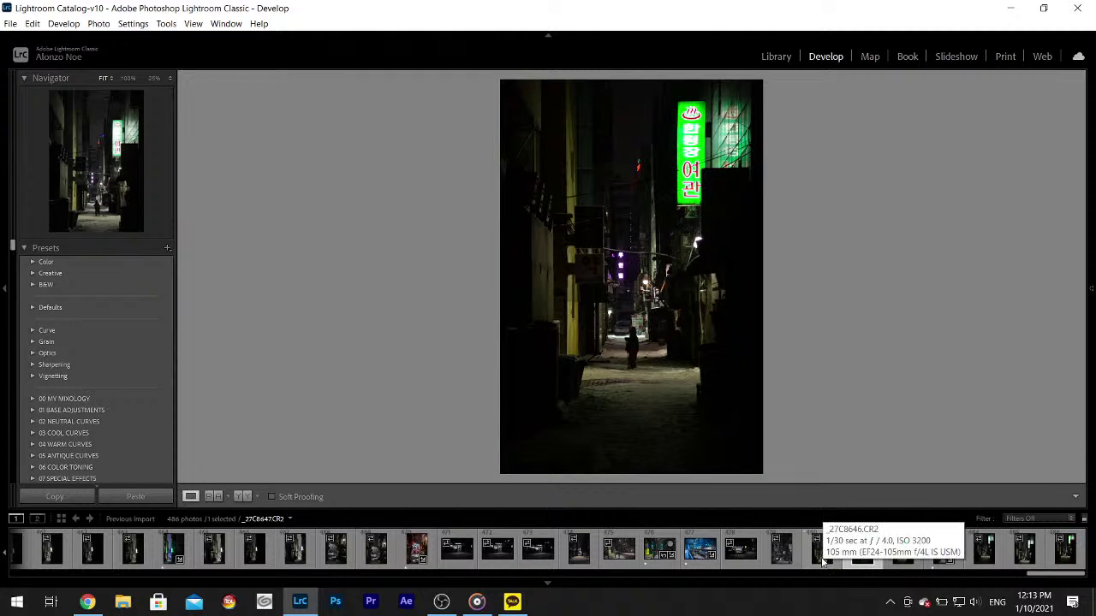
left_click(775, 552)
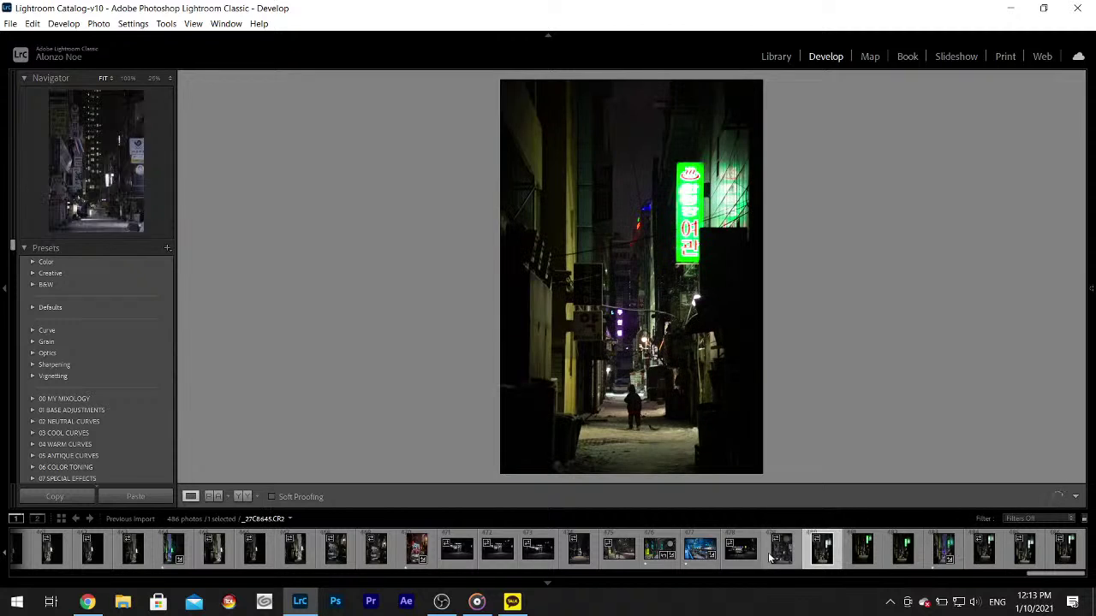
left_click(810, 558)
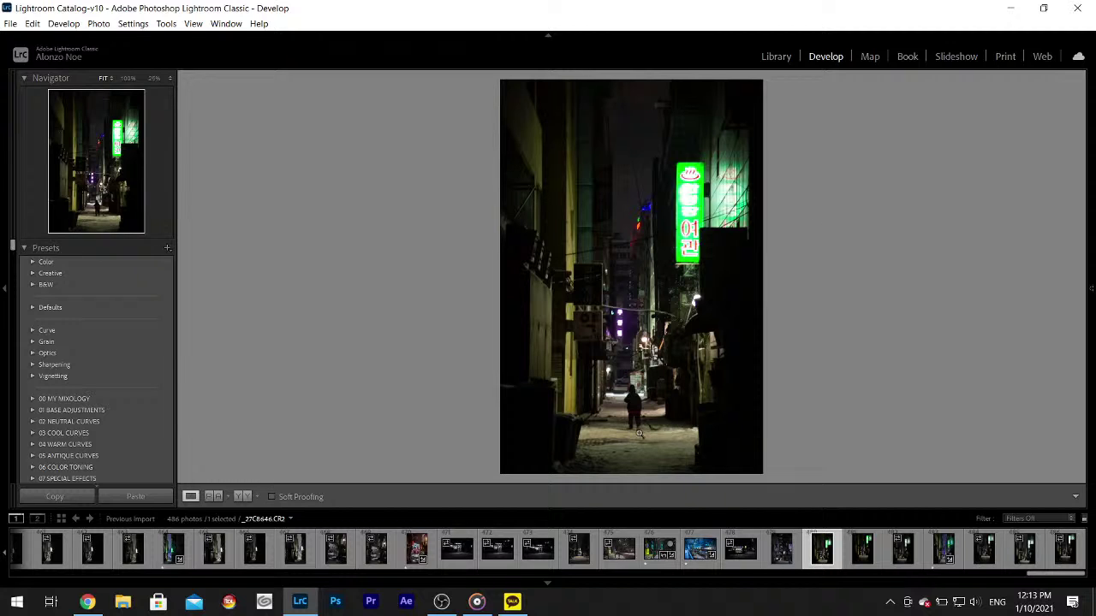
- Set the alley photo's highlights to -100, shadows to +100 and whites to +60
key("F8")
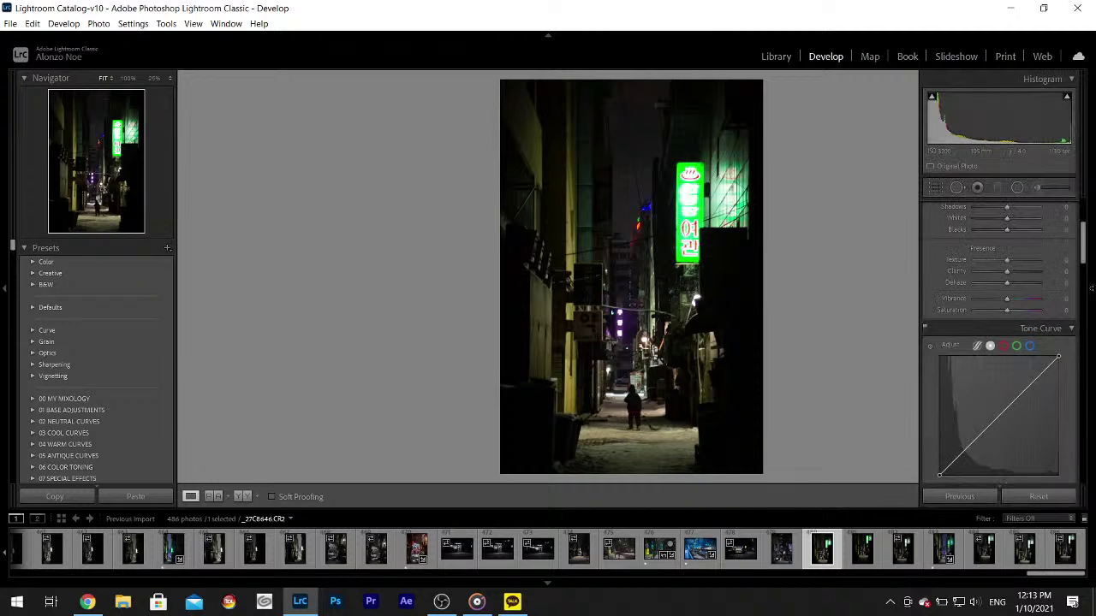
left_click_drag(1083, 244, 1083, 224)
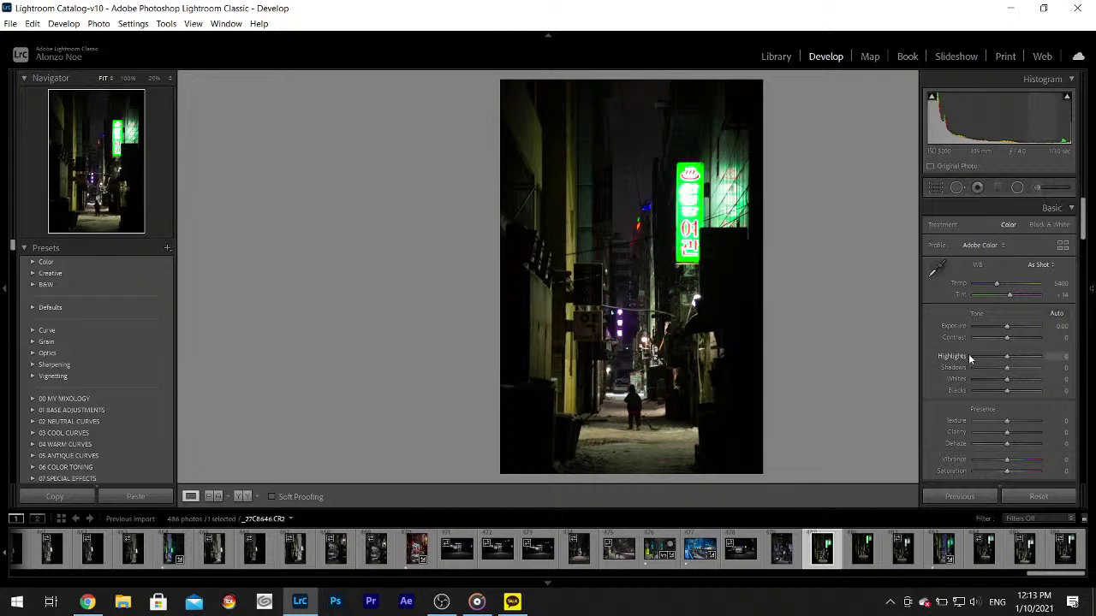
left_click_drag(990, 353, 1031, 385)
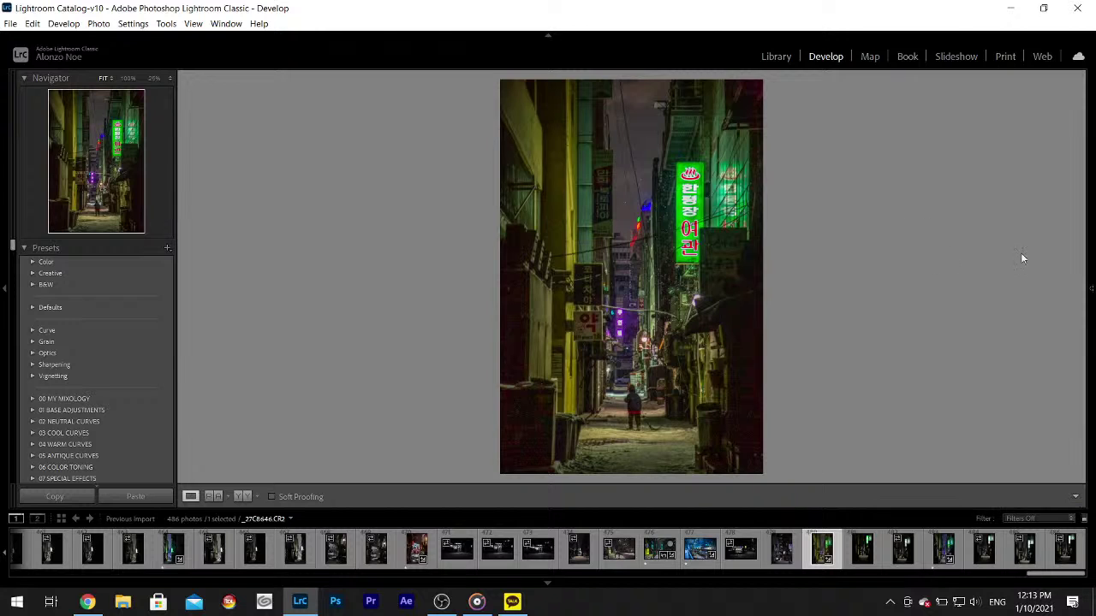
- Try white balance samples from the lower yellow wall, the snowy ground and the teal wall beside the green sign
left_click(936, 271)
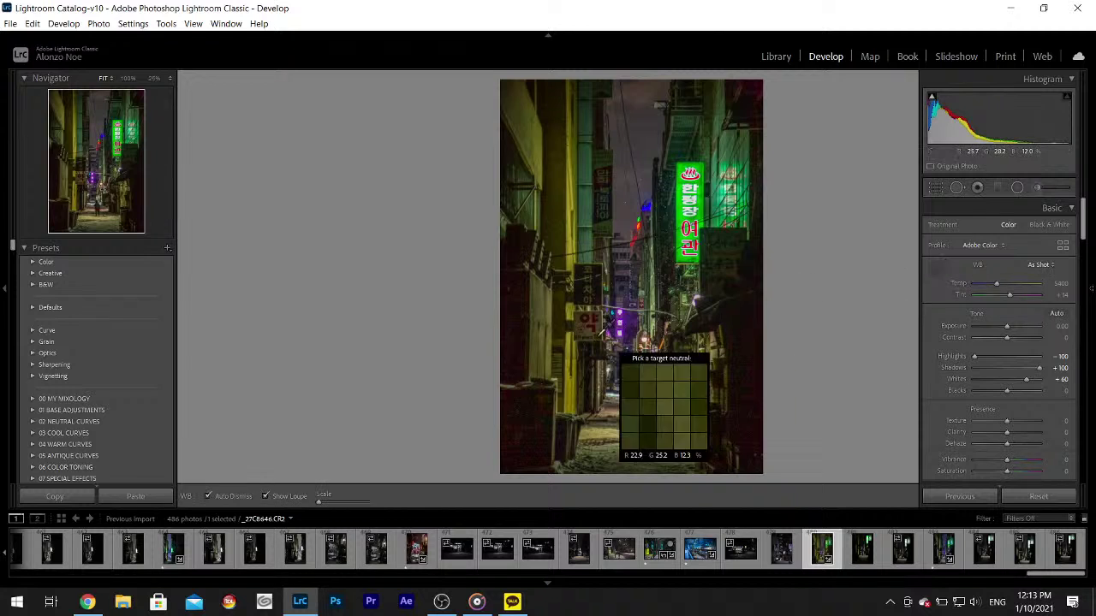
left_click(571, 388)
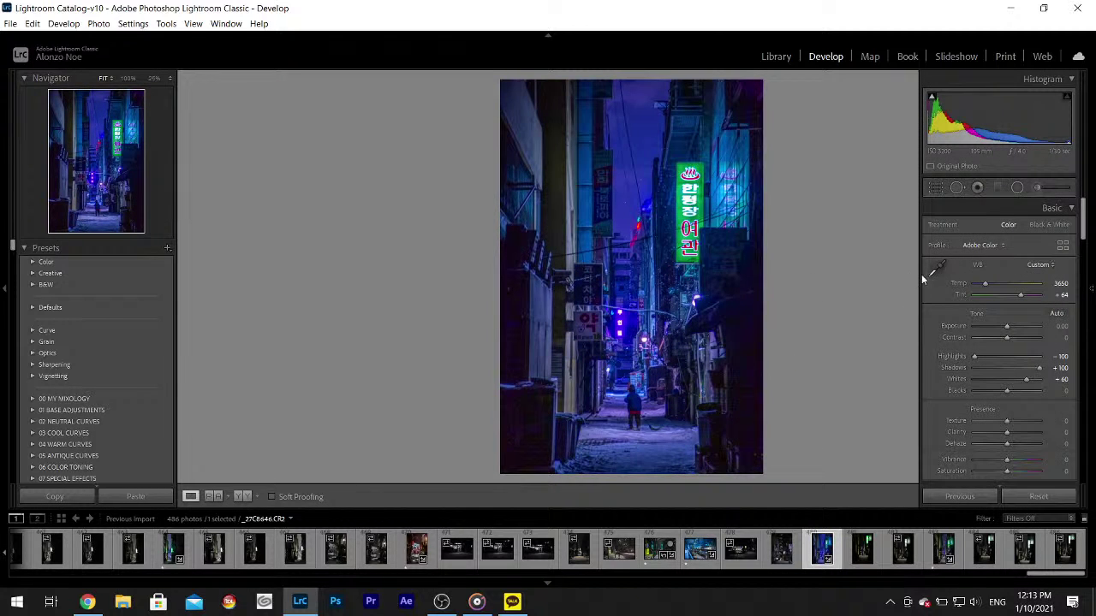
left_click(935, 271)
left_click(595, 432)
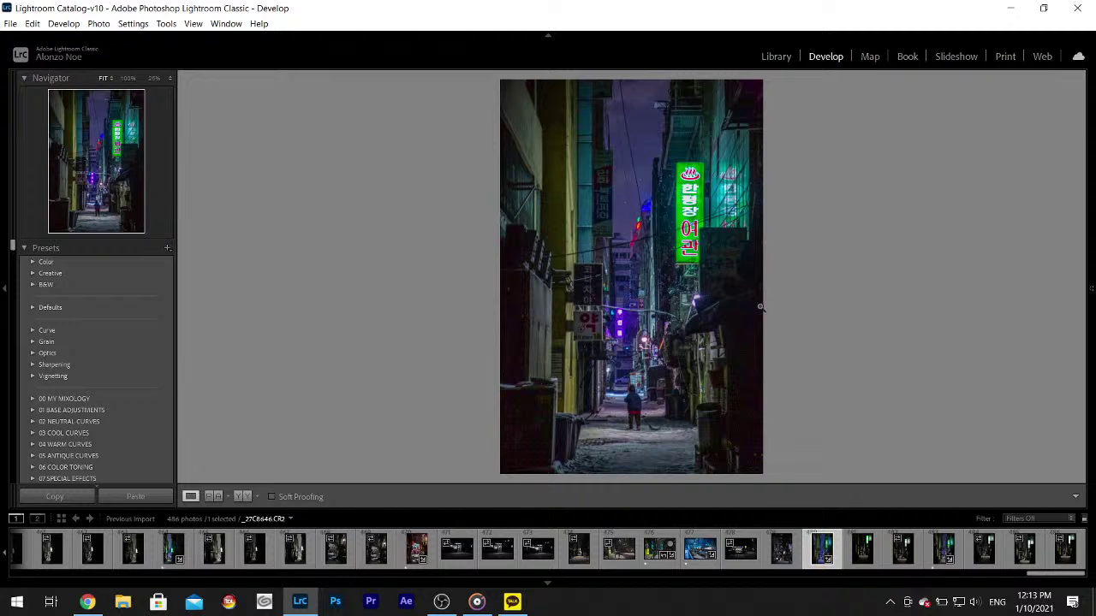
left_click(933, 272)
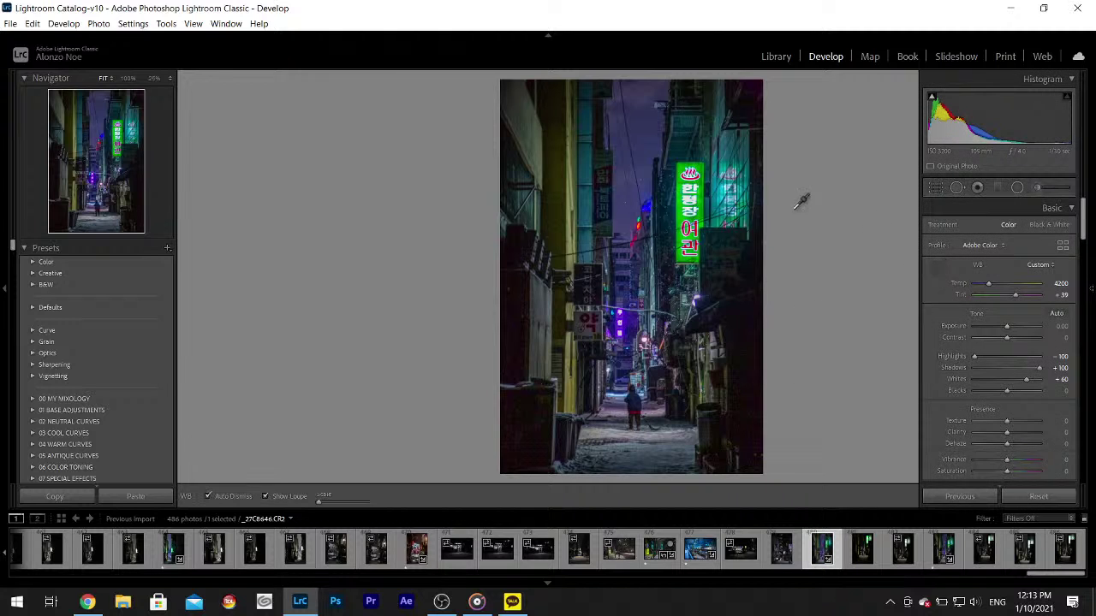
left_click(723, 187)
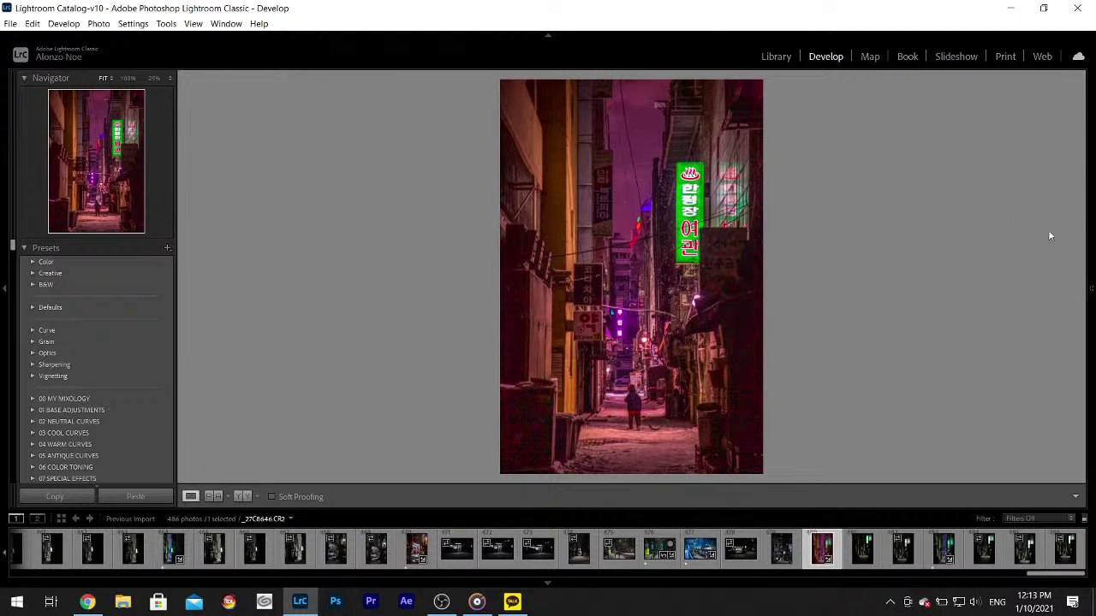
- Sample the white balance from the upper yellow wall for temperature 3800 and tint +61, and set the blue hue to -40
left_click(935, 272)
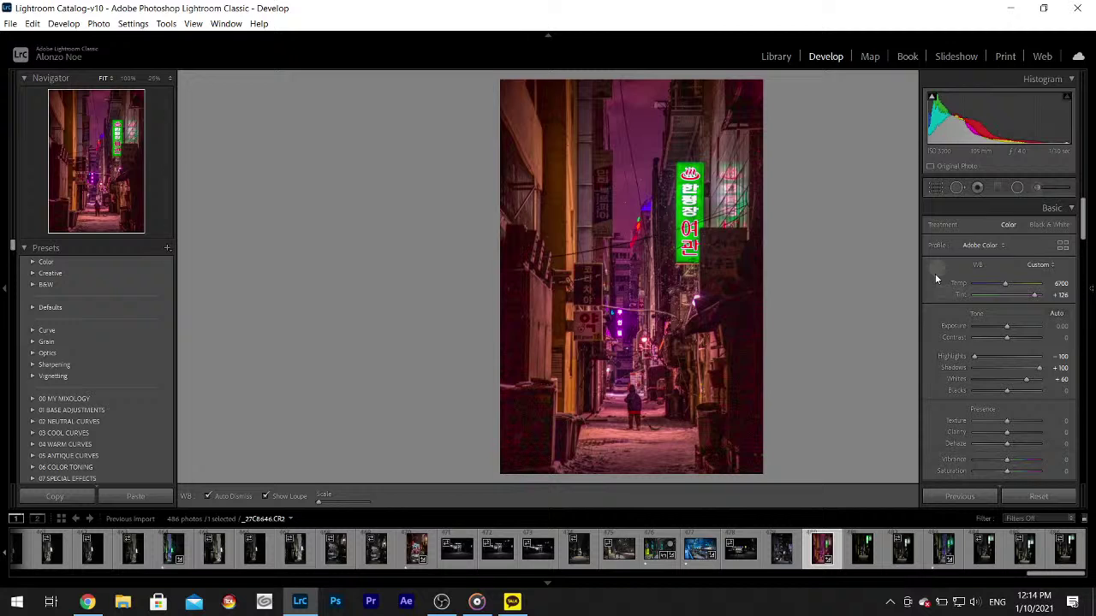
left_click(569, 157)
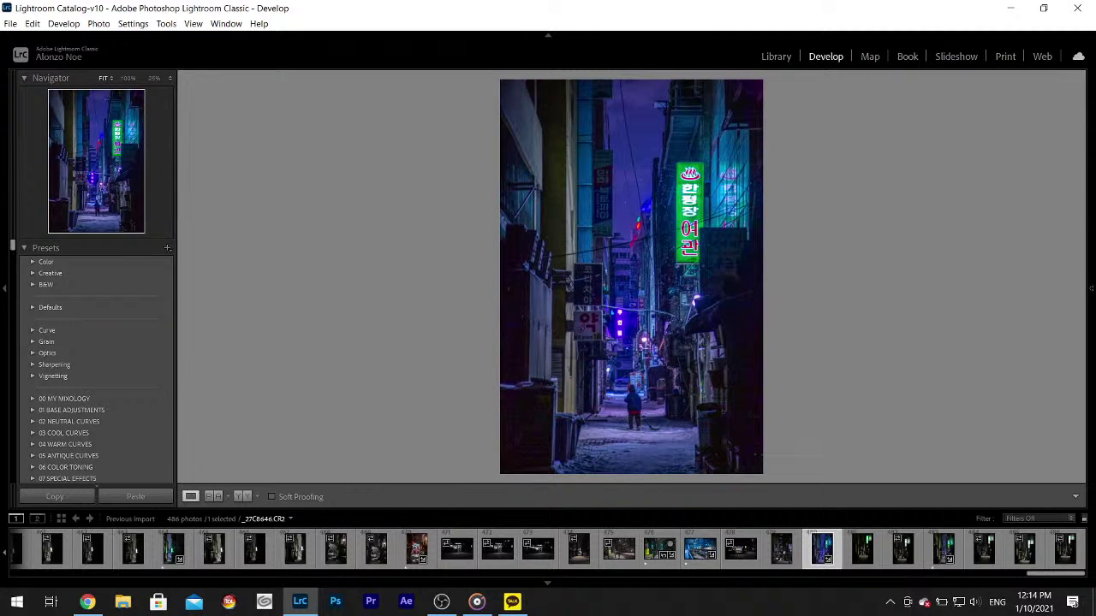
mouse_move(1080, 205)
scroll(1039, 300, "down", 6)
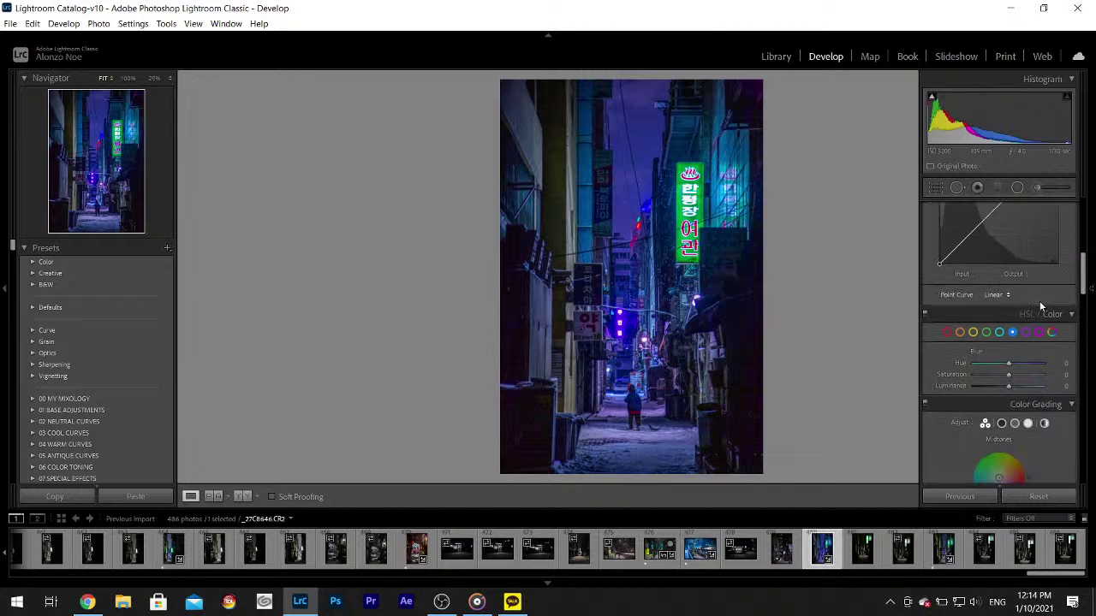
left_click_drag(1008, 364, 996, 370)
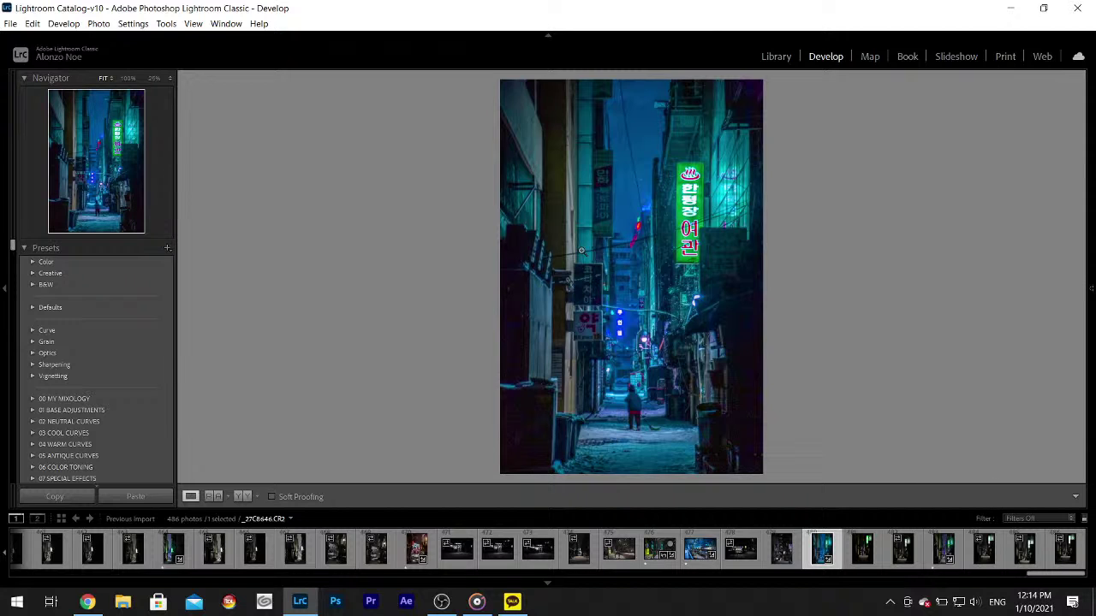
- Set the alley photo's texture to +7 and clarity to +5
mouse_move(1092, 269)
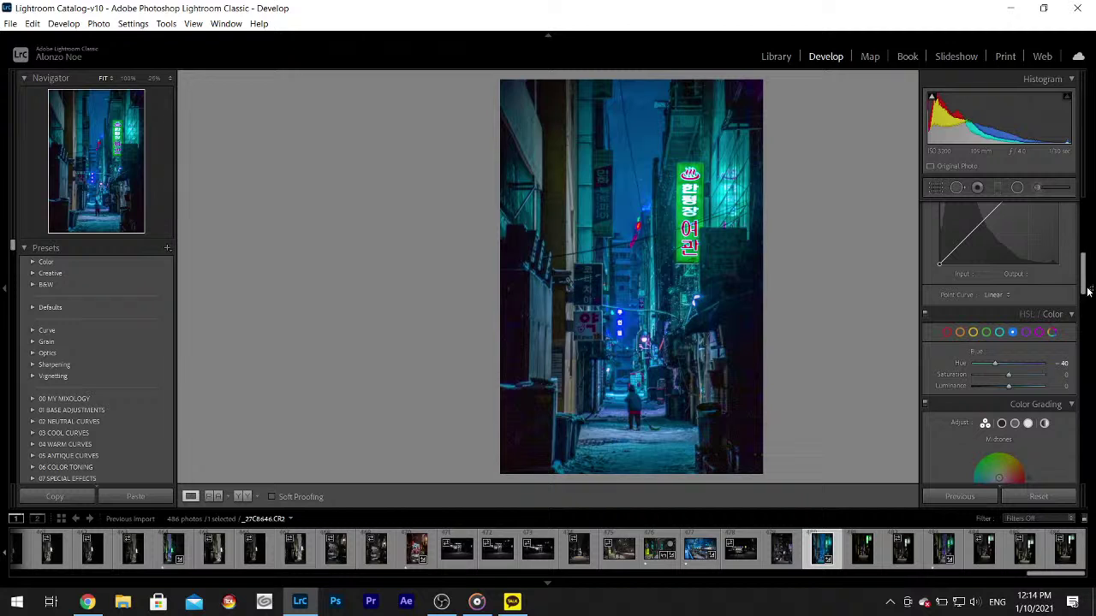
scroll(1086, 261, "up", 3)
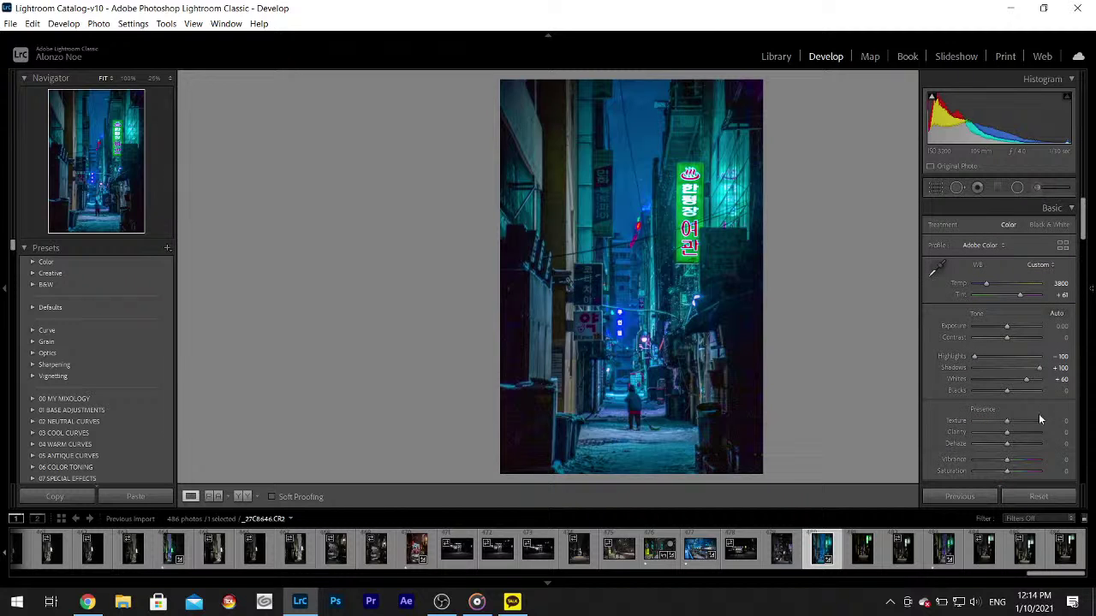
left_click_drag(1010, 420, 1009, 434)
left_click(1089, 138)
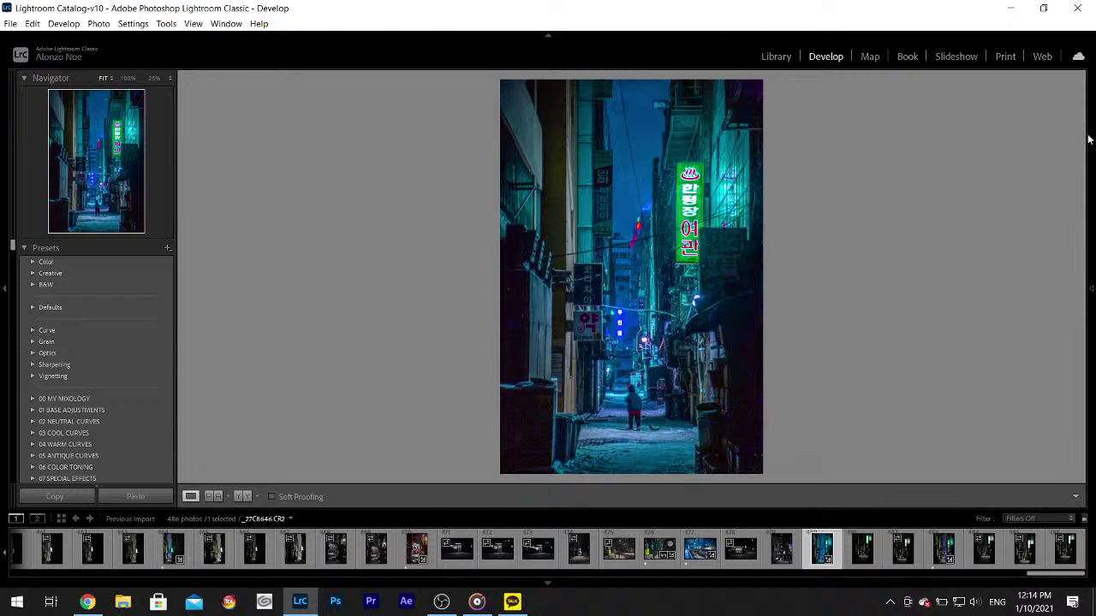
- Brush a local adjustment down the green sign, with the brush's colour tint reset to saturation 0
mouse_move(1092, 197)
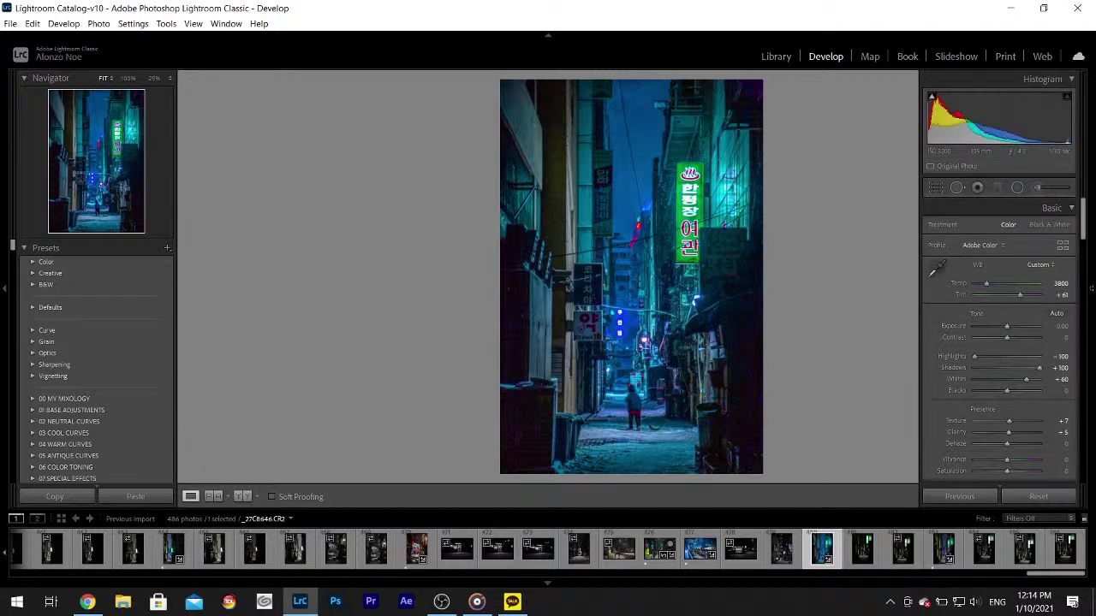
left_click(1037, 187)
scroll(1025, 362, "down", 3)
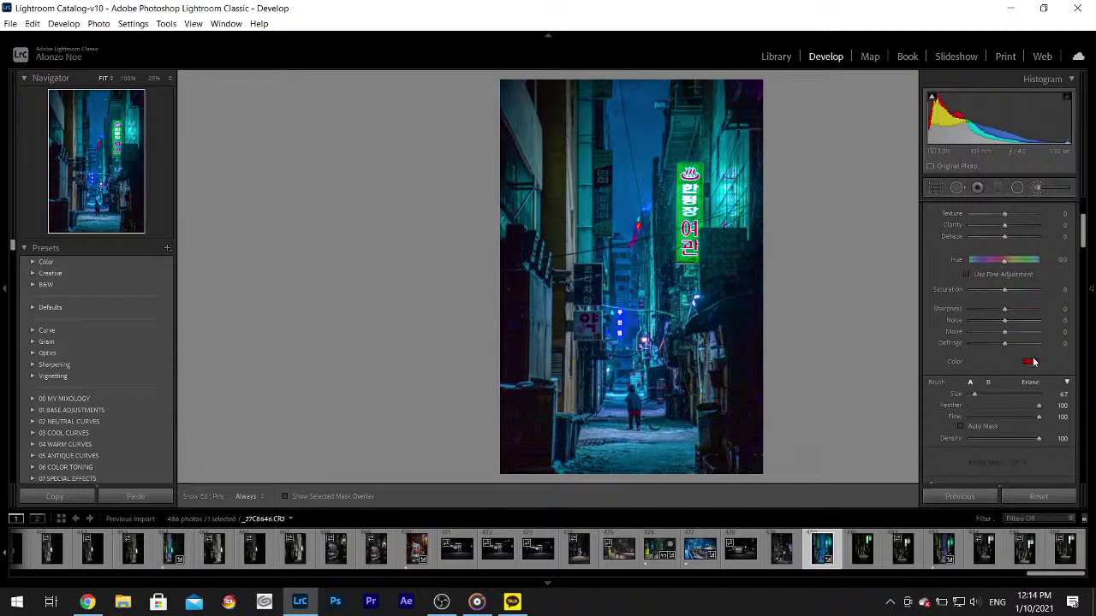
left_click(1032, 363)
left_click(911, 414)
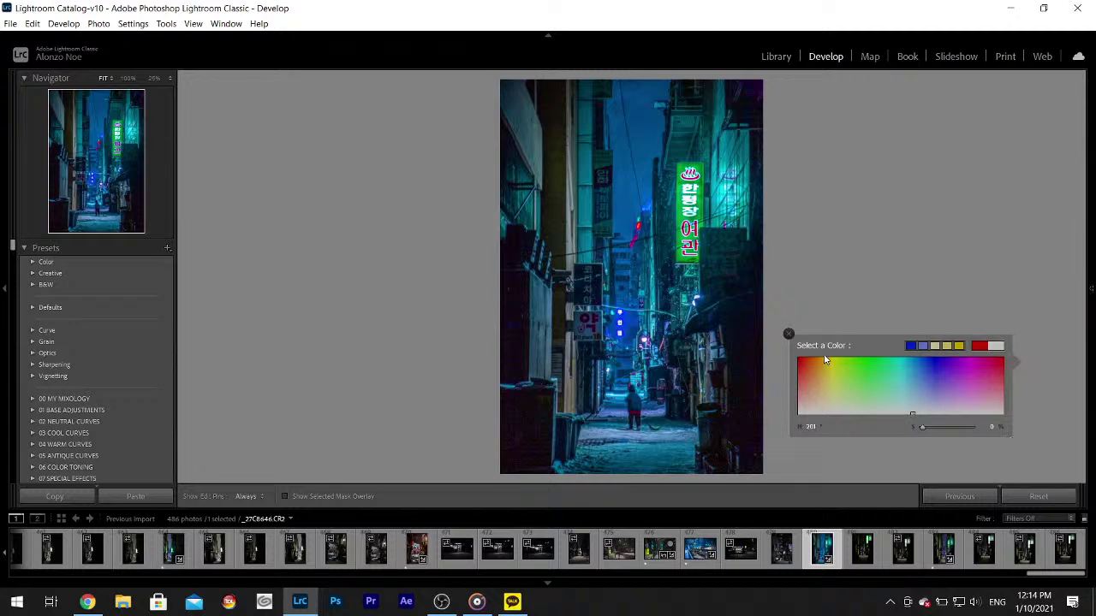
left_click(789, 334)
left_click_drag(689, 171, 689, 254)
key("h")
key("h")
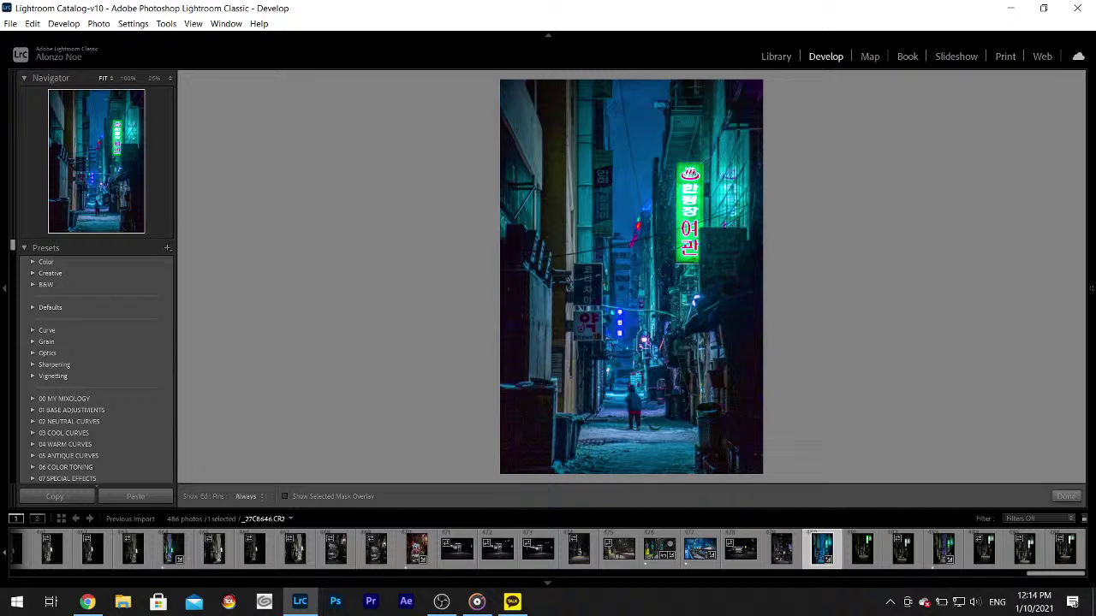
- Fine-tune the highlights of the green sign's brush adjustment, finish brushing, and set the photo's vibrance to +2
mouse_move(1091, 269)
scroll(1082, 235, "up", 3)
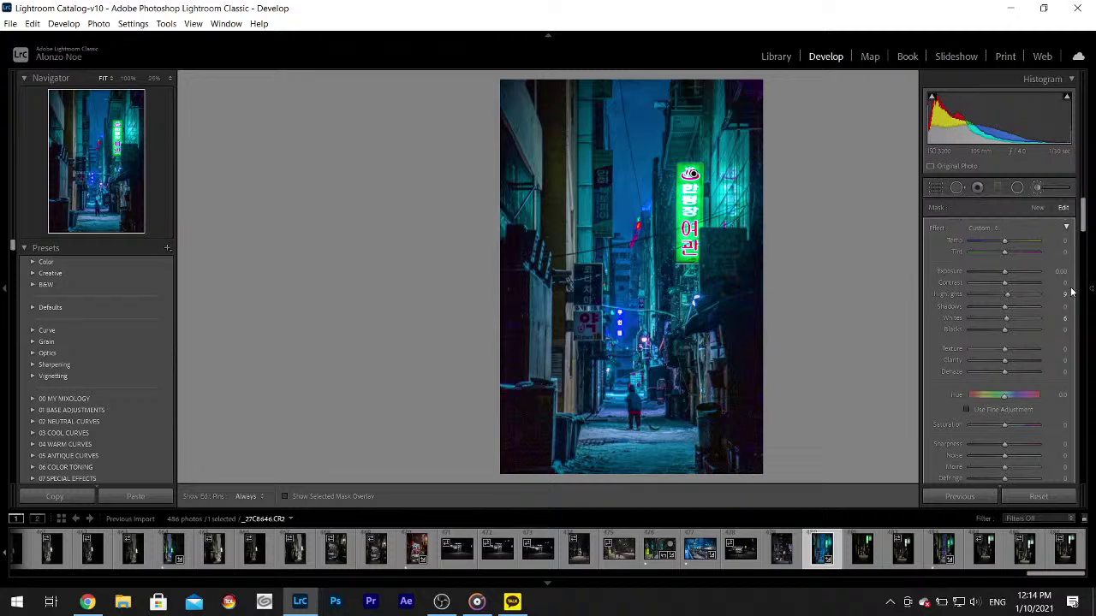
left_click_drag(1063, 298, 1059, 301)
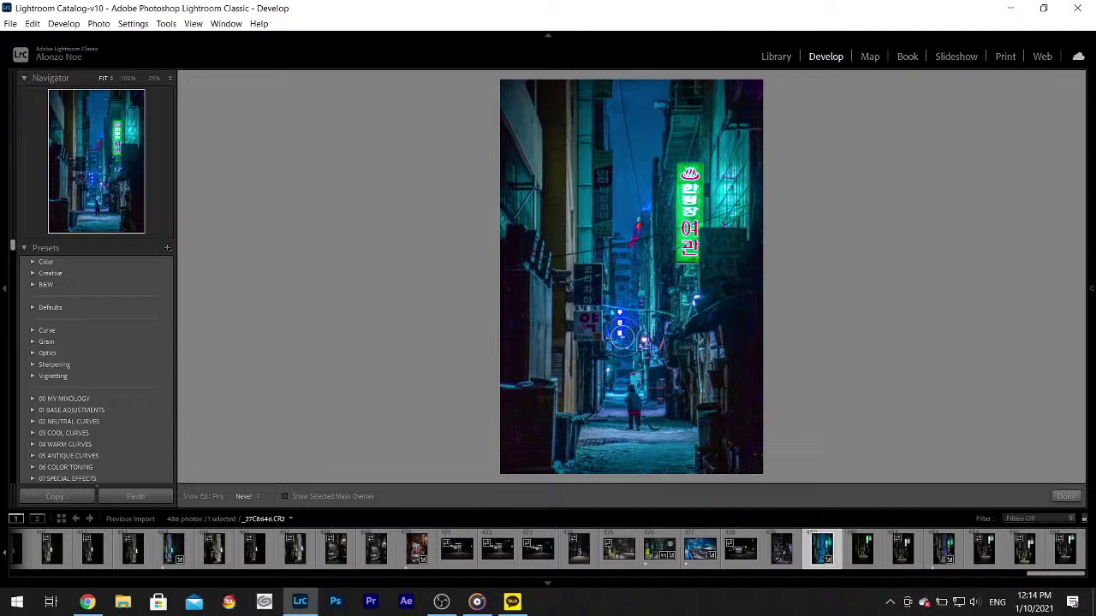
key("h")
key("h")
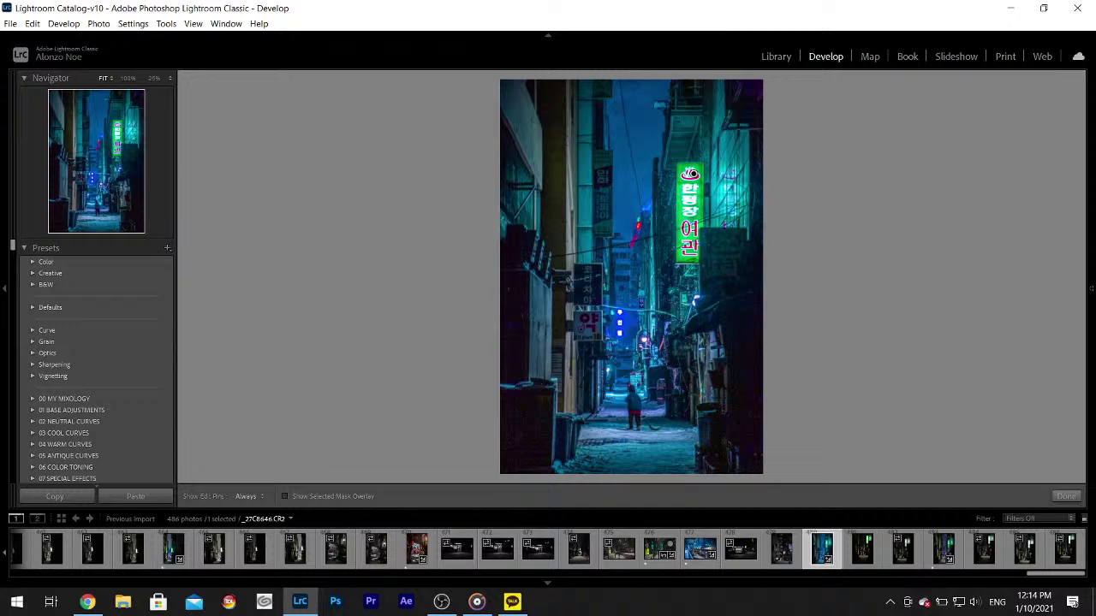
left_click(1066, 496)
left_click(1091, 290)
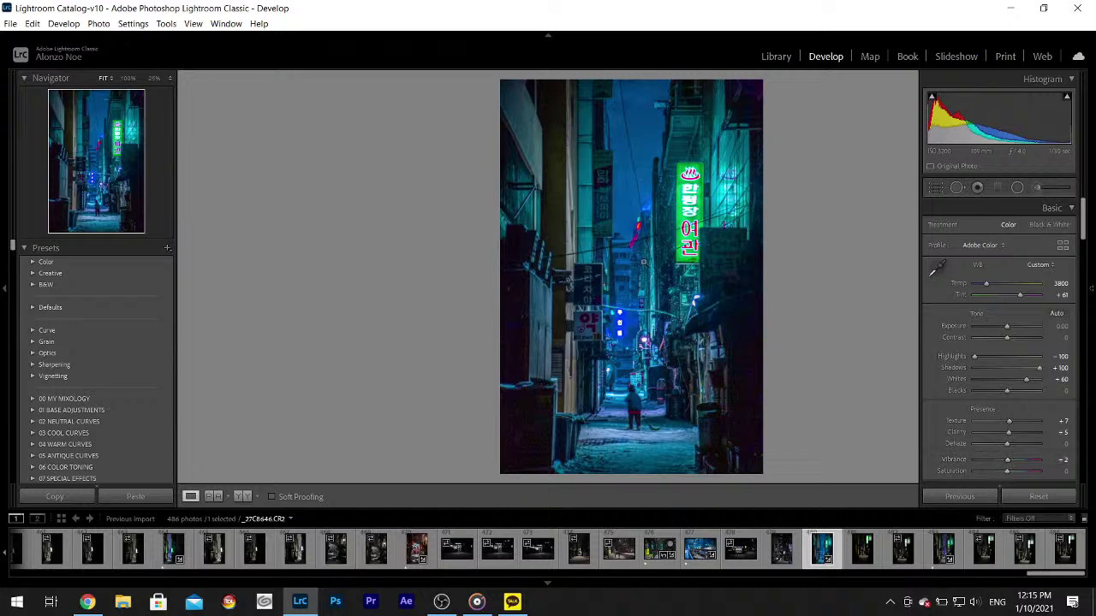
- Switch to Chrome, open your own YouTube channel page and look through its uploads and playlists
left_click(87, 602)
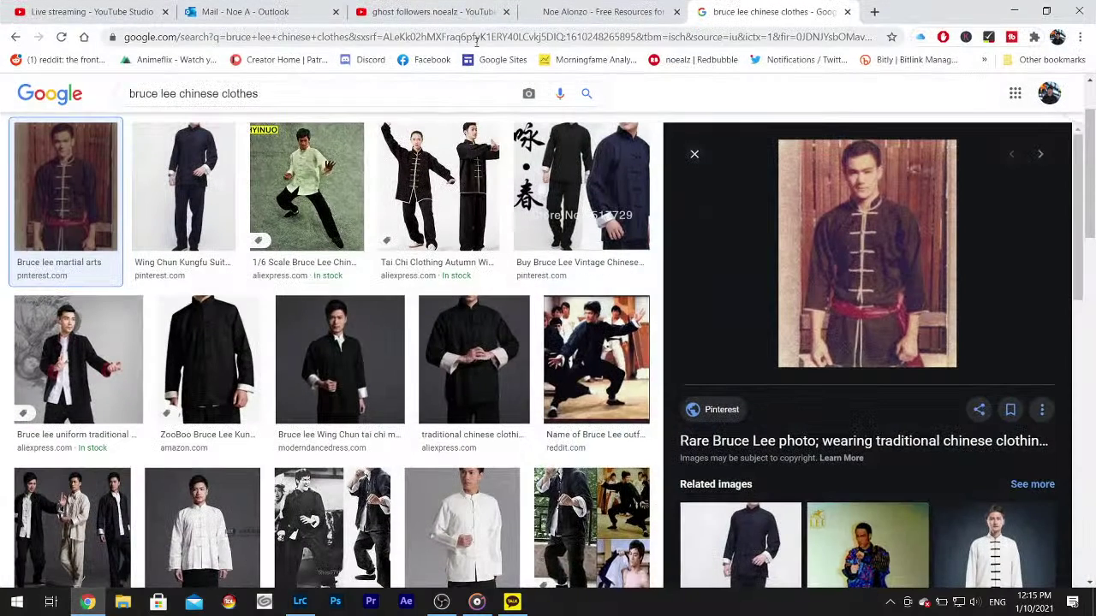
left_click(483, 11)
left_click(1044, 98)
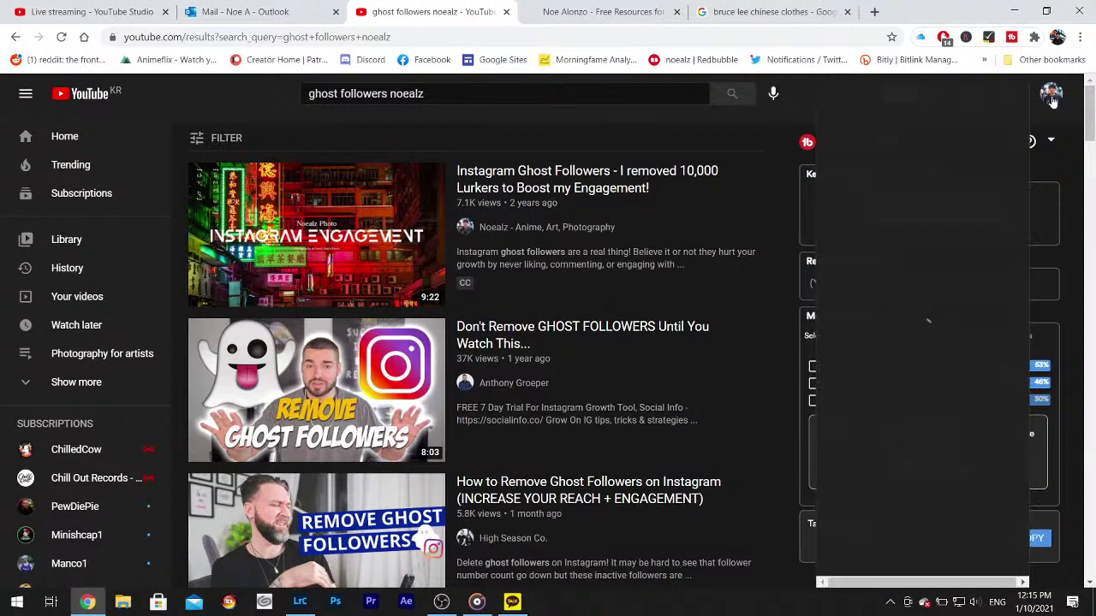
left_click(865, 159)
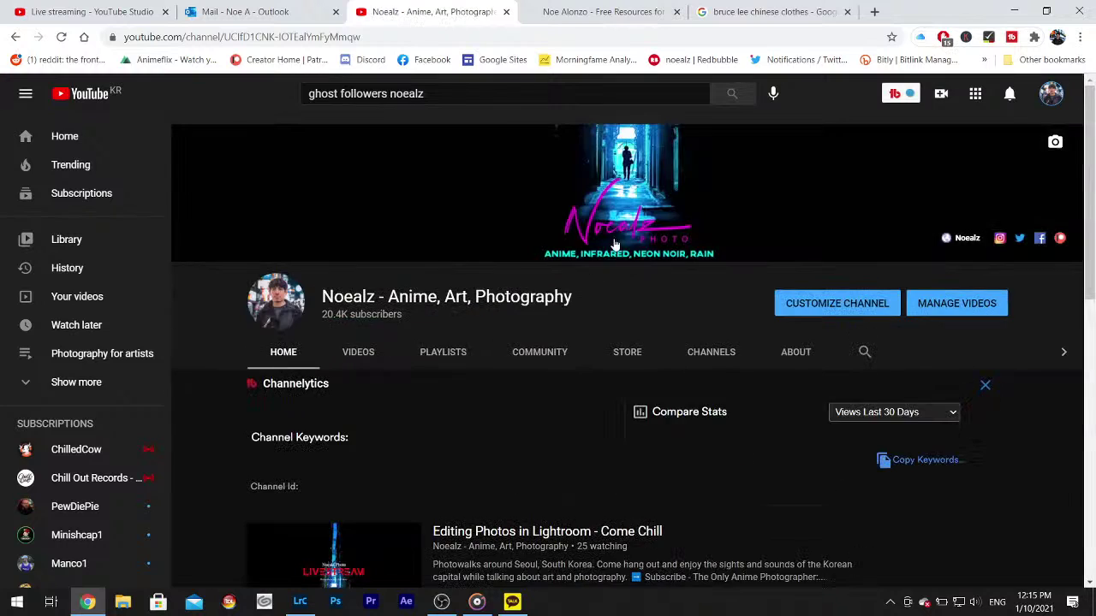
scroll(535, 434, "down", 4)
scroll(535, 434, "down", 3)
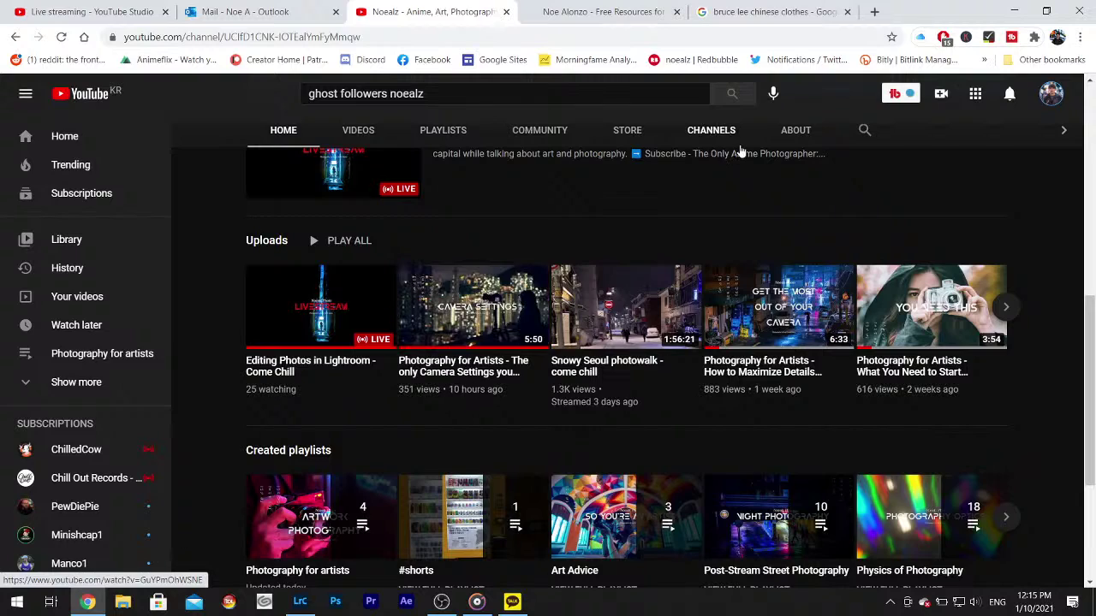
- Close the clothes image search and the free resources page, and return to Lightroom Classic
left_click(847, 20)
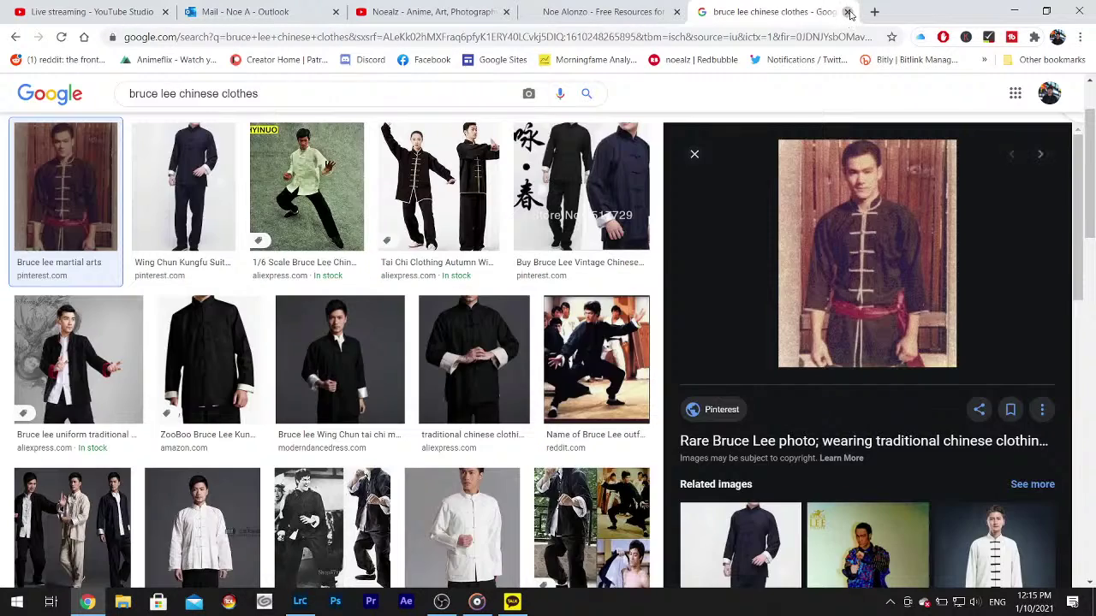
left_click(846, 12)
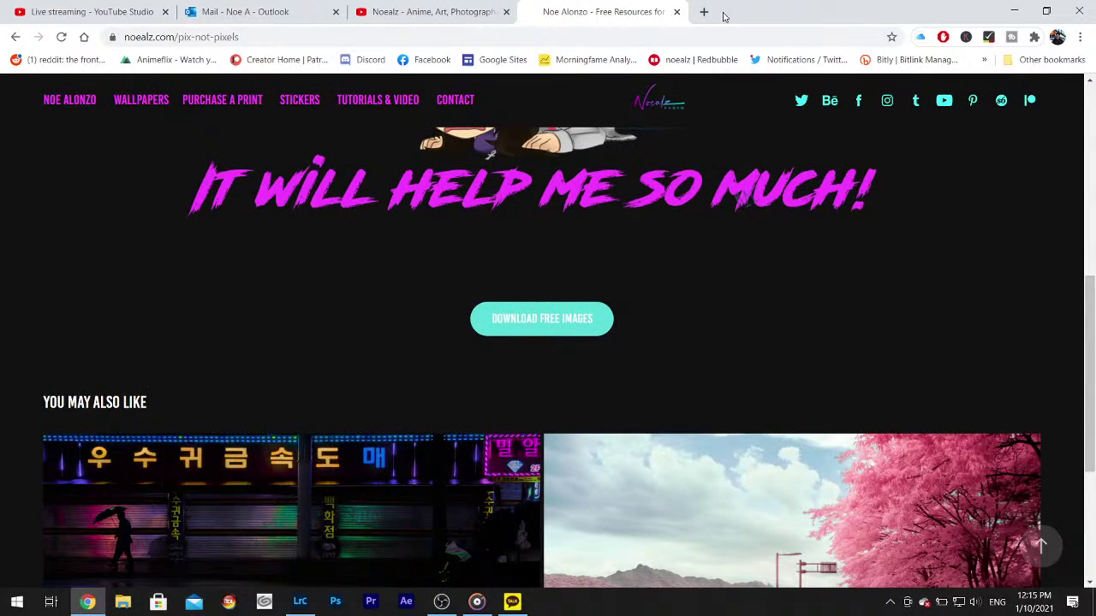
left_click(676, 12)
left_click(1014, 10)
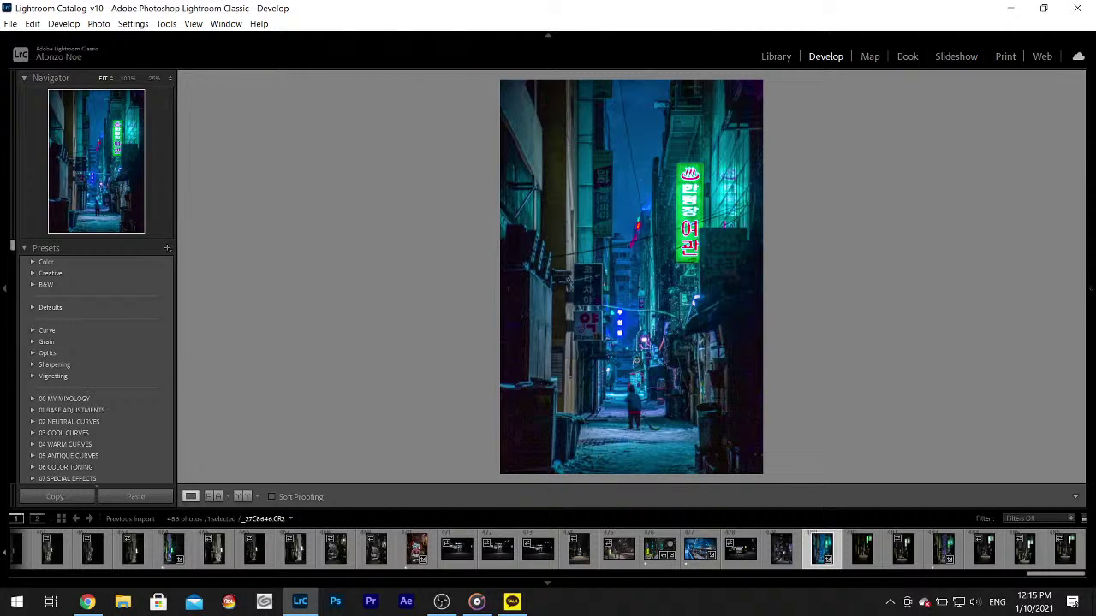
- Anchor the alley photo's RGB point curve at its midpoint and lower quarter, and raise the black point to output 22
left_click(532, 415)
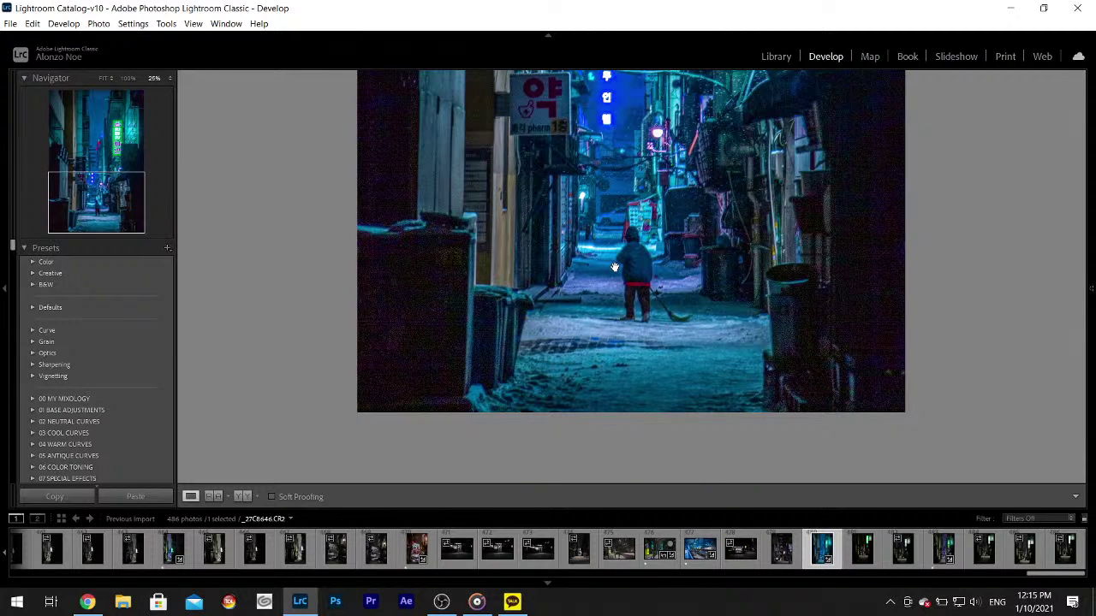
left_click(613, 268)
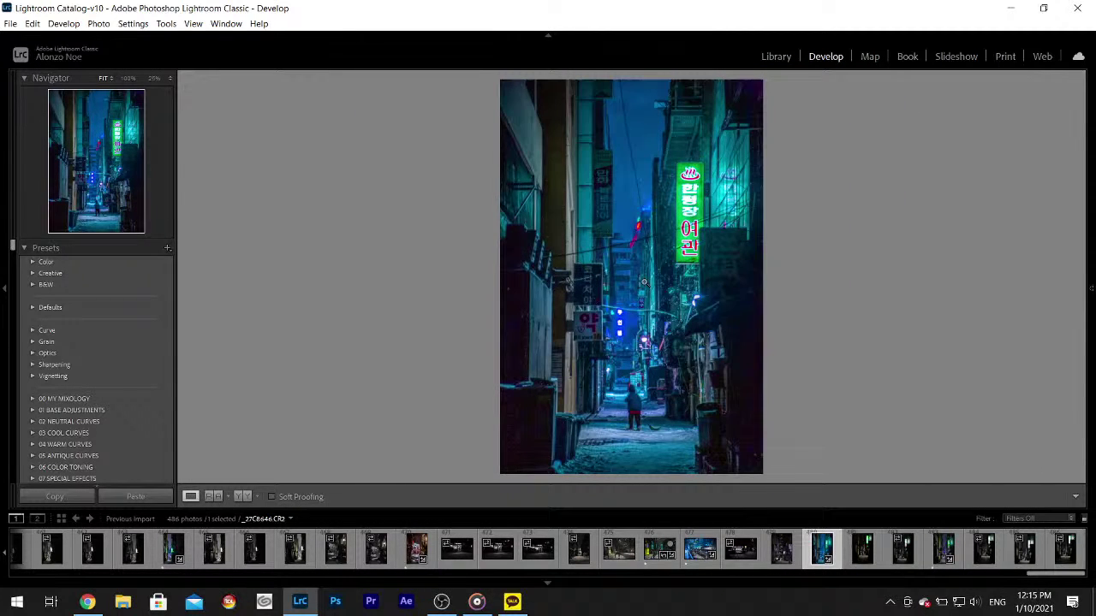
left_click(1090, 288)
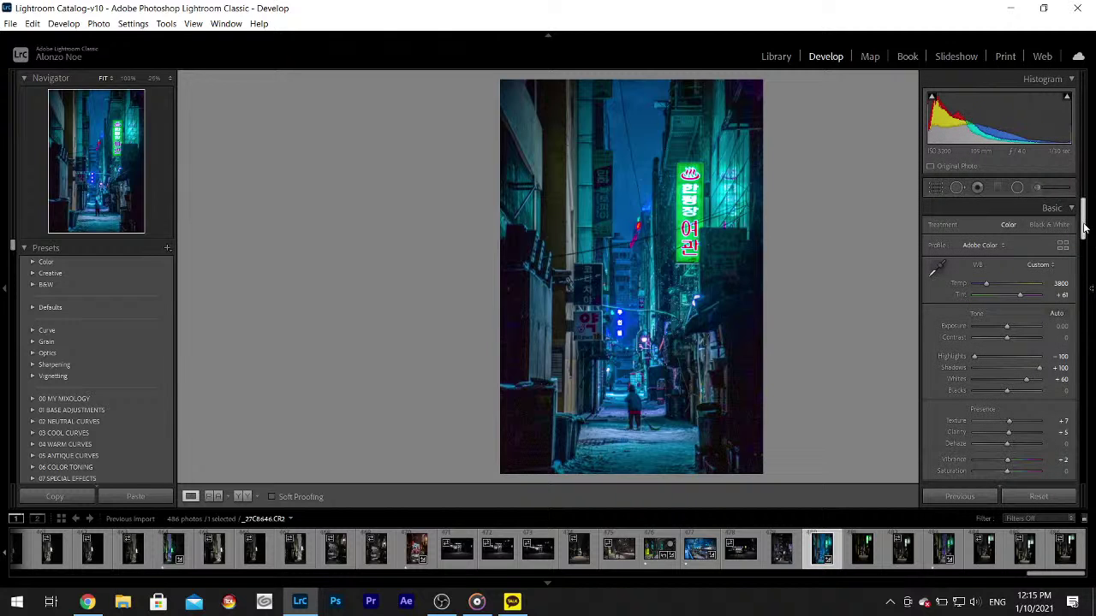
scroll(1036, 283, "down", 5)
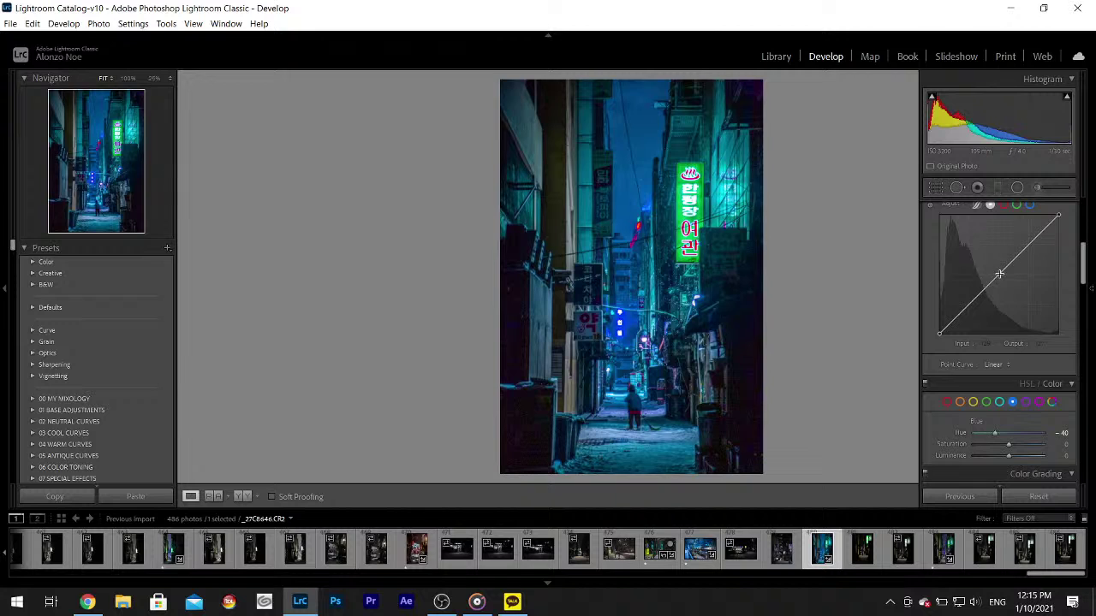
left_click(998, 273)
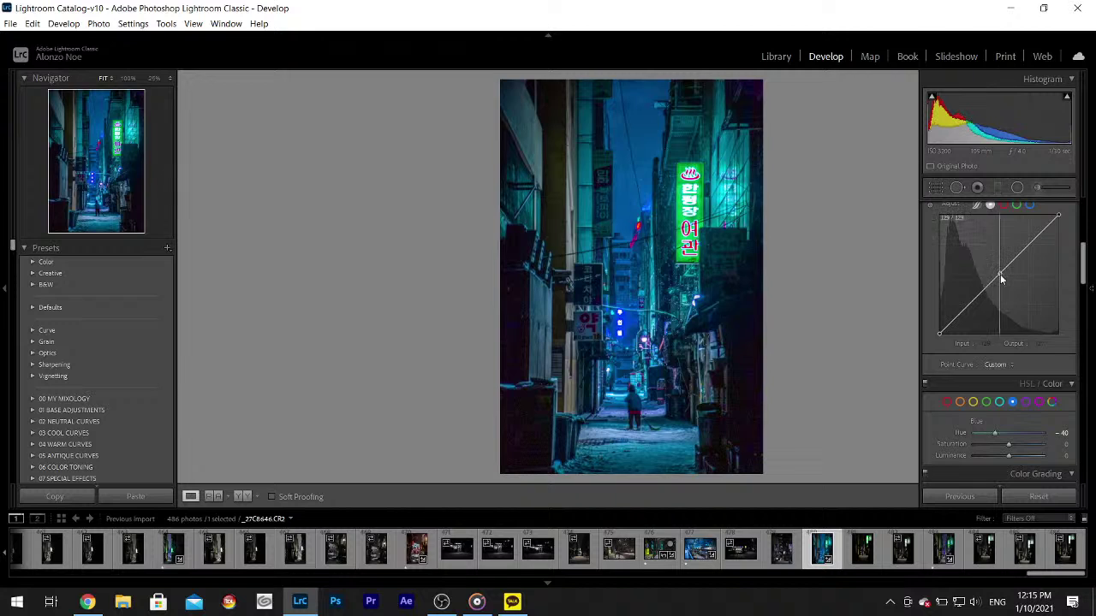
left_click(968, 304)
left_click_drag(939, 333, 939, 323)
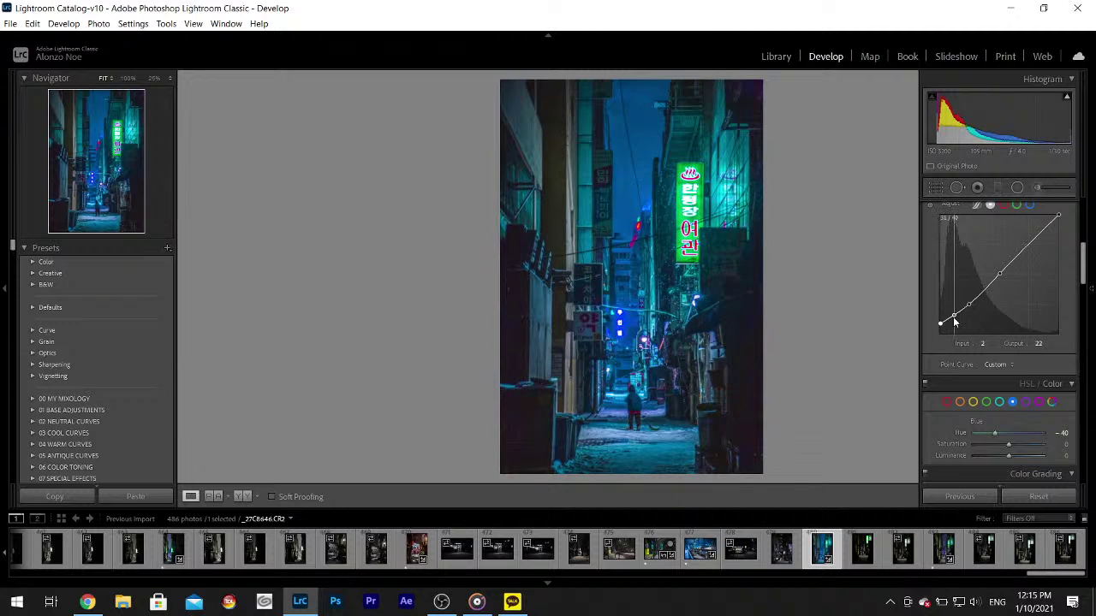
- Add a deep-shadow point at input 26, output 30 on the curve and set the black point to input 4, output 26
left_click(952, 318)
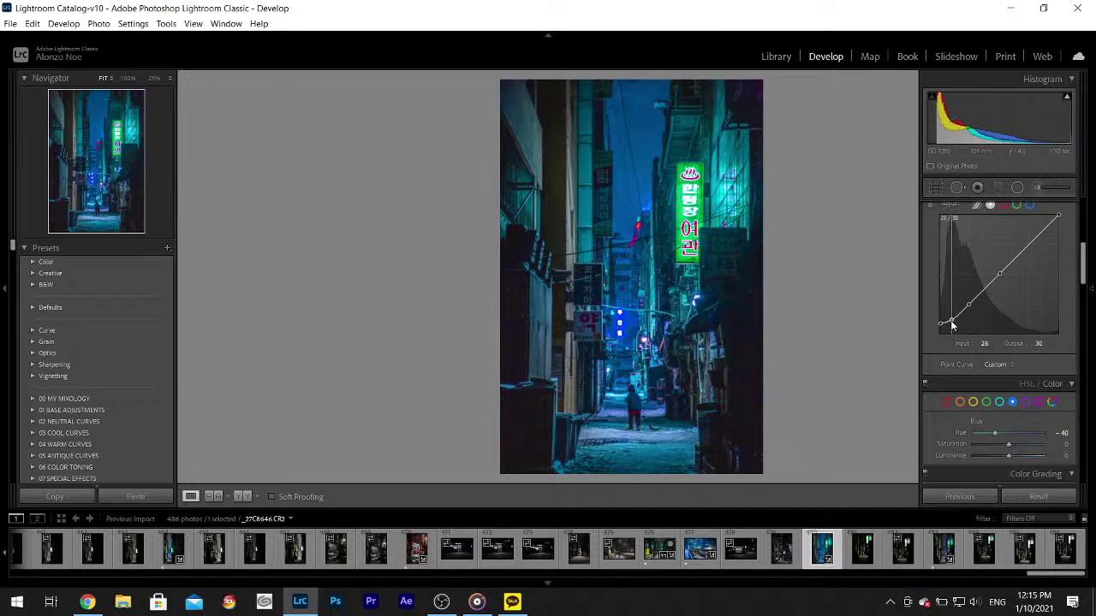
key("F8")
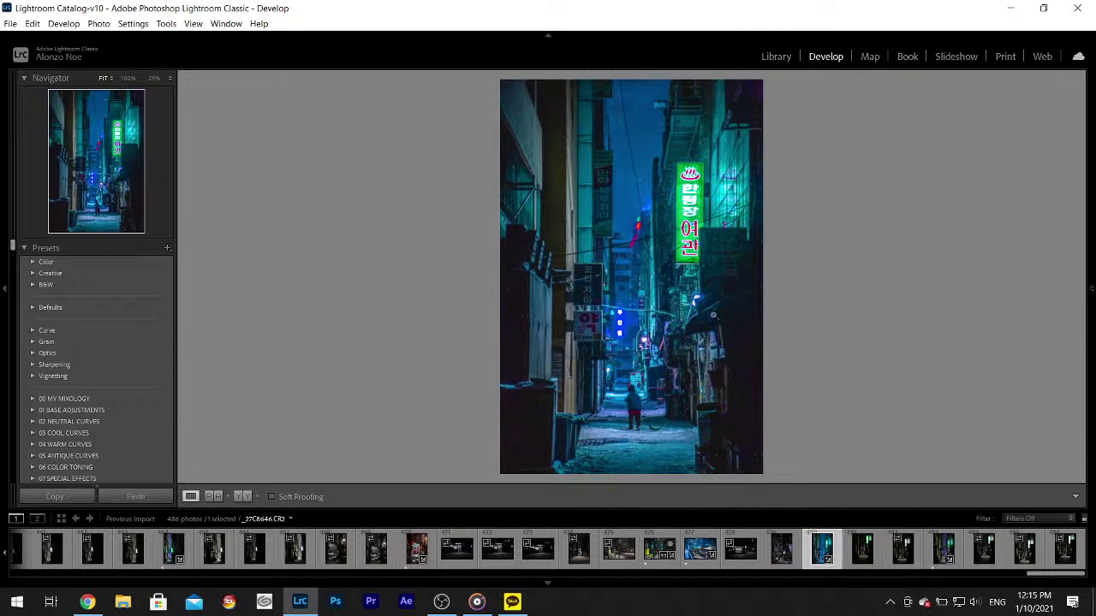
mouse_move(1091, 288)
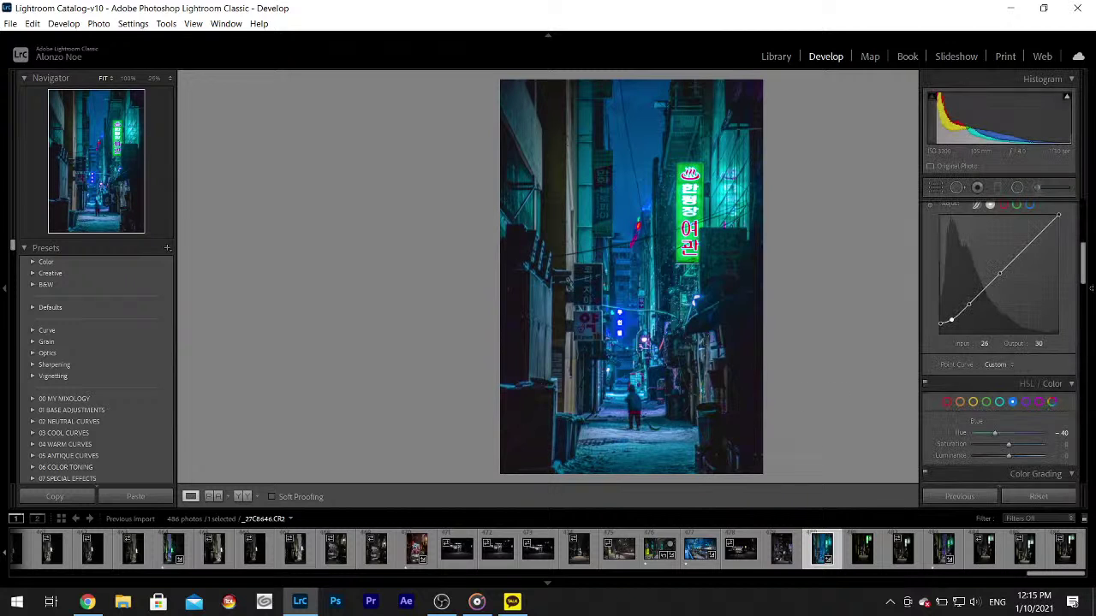
left_click_drag(950, 320, 941, 325)
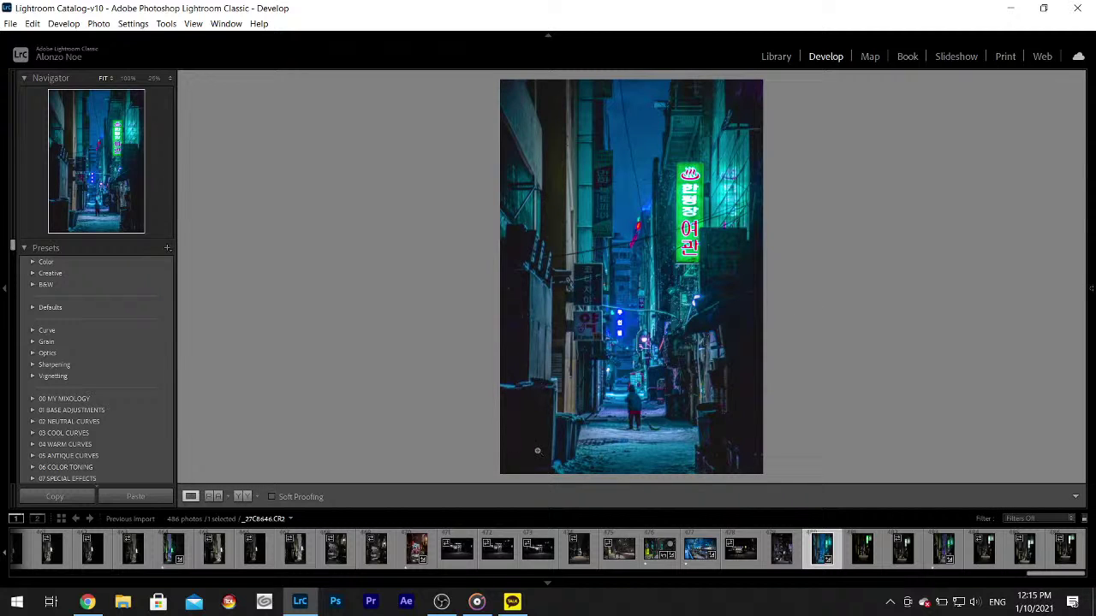
- Lift the black point of the blue channel curve to output 12 at input 0
mouse_move(1091, 288)
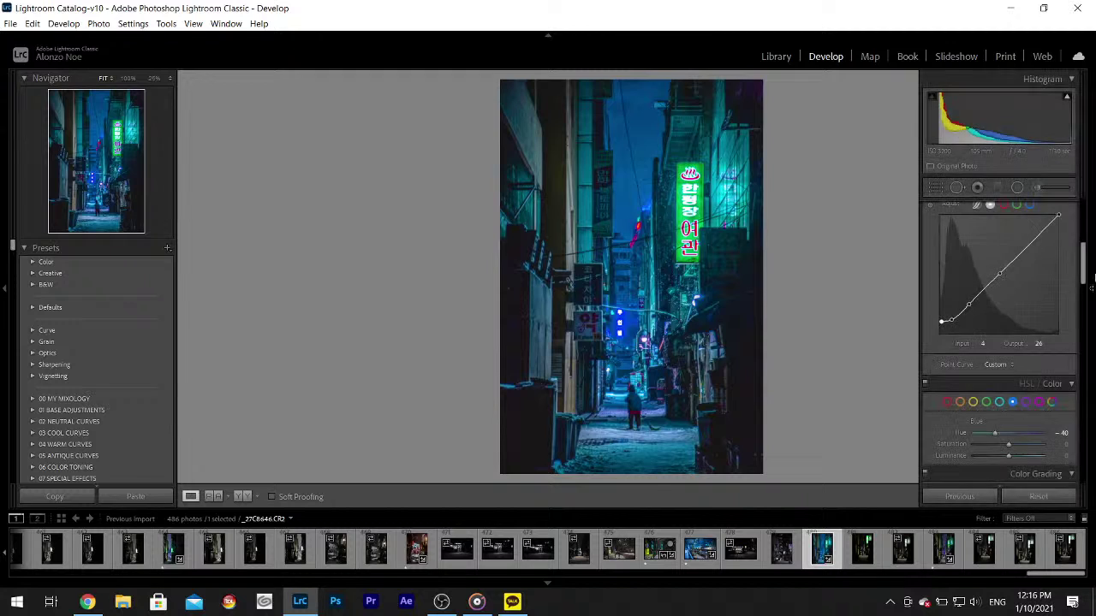
left_click(1030, 207)
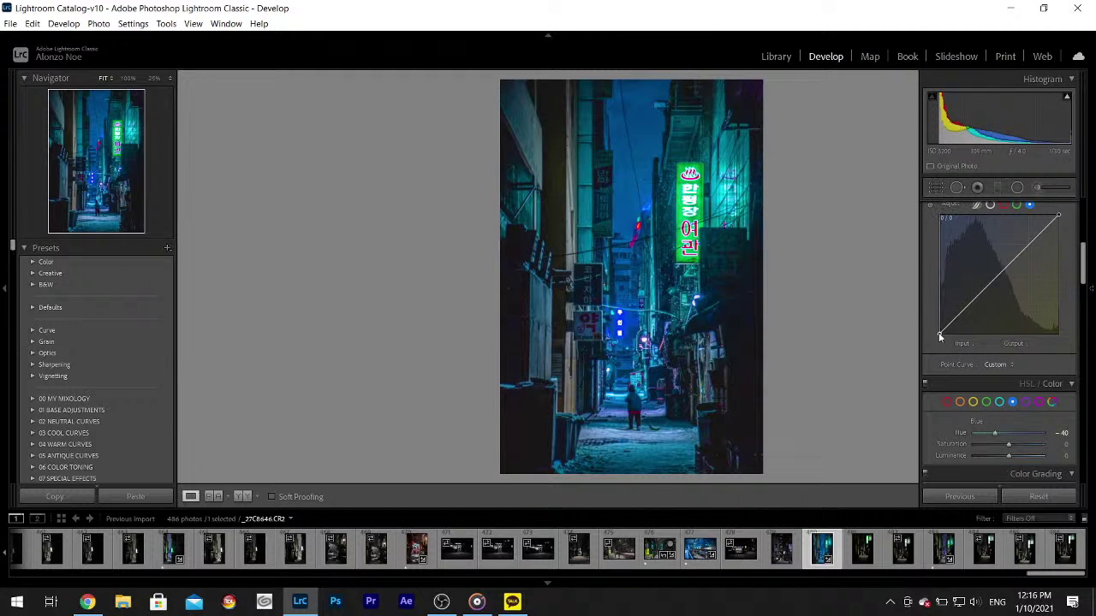
mouse_move(938, 332)
left_mouse_down()
mouse_move(919, 267)
mouse_move(921, 328)
left_mouse_up()
scroll(1089, 256, "up", 3)
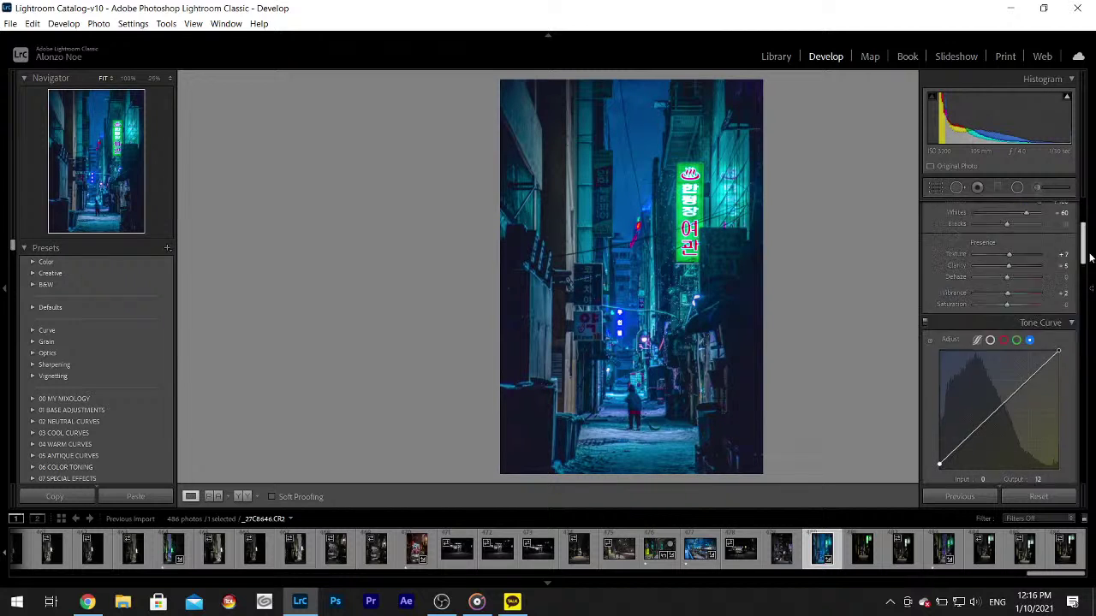
scroll(1090, 223, "up", 3)
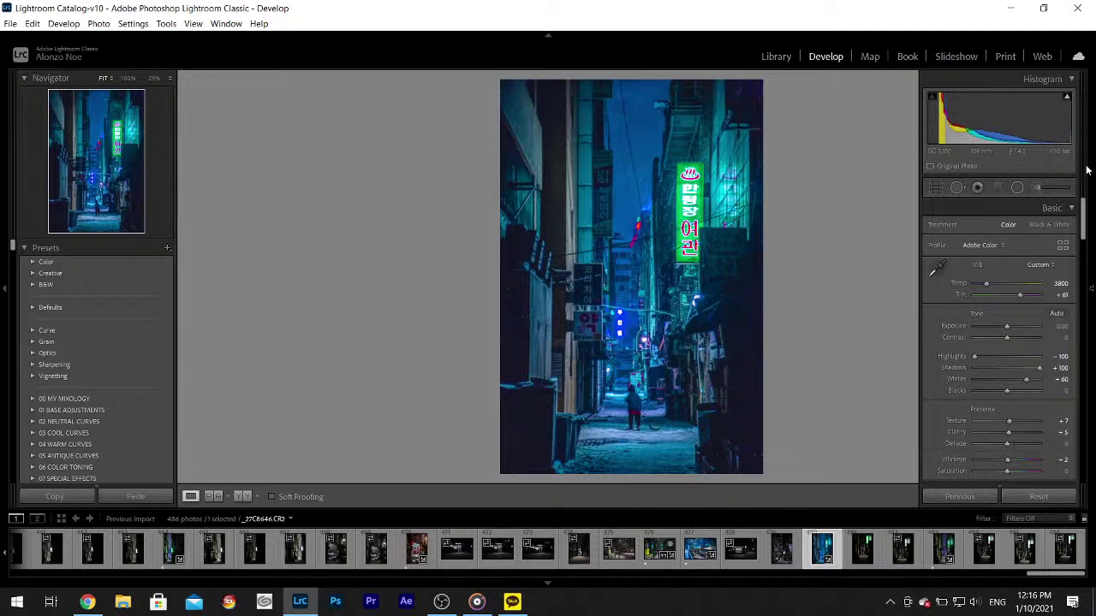
- Set up a new adjustment brush for the sweeper area with highlights reset and a purple tint of hue 269, saturation 41
left_click(618, 422)
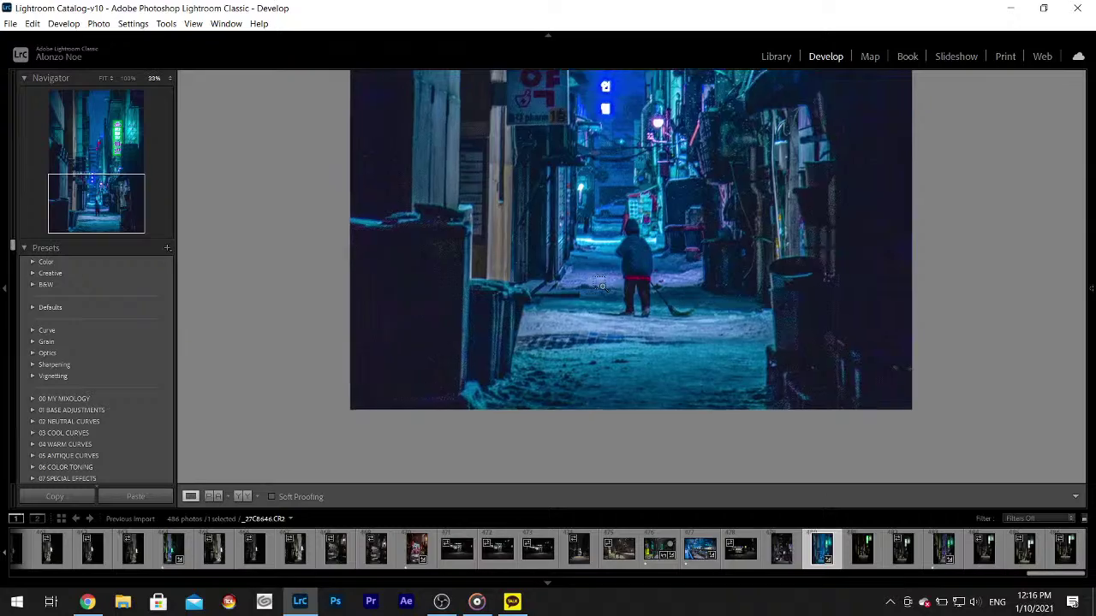
key("ctrl+equal")
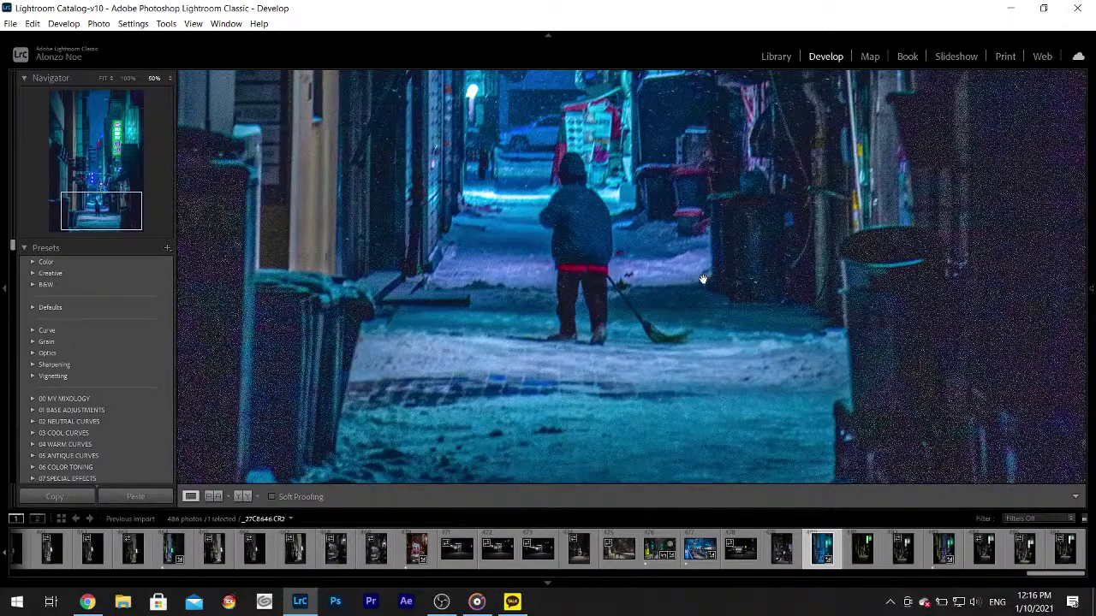
left_click_drag(703, 279, 717, 328)
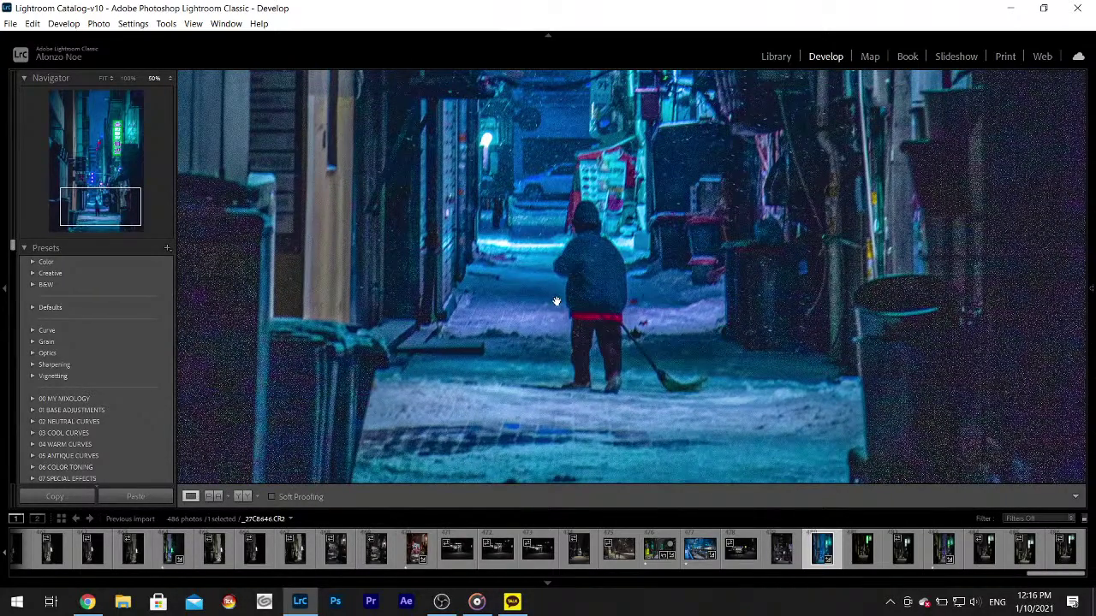
left_click_drag(556, 301, 554, 347)
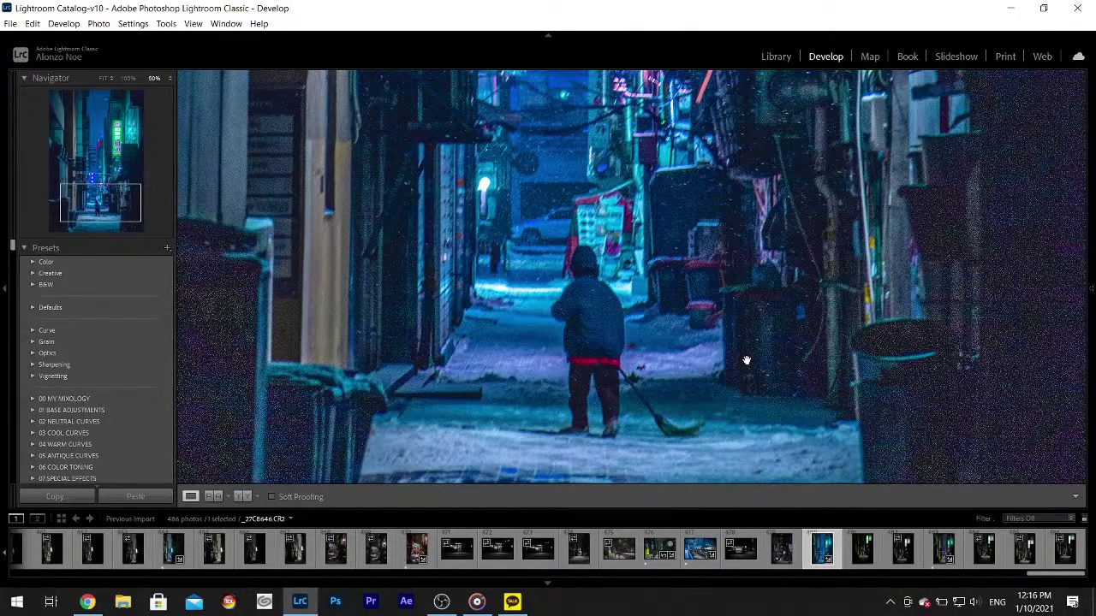
mouse_move(1092, 272)
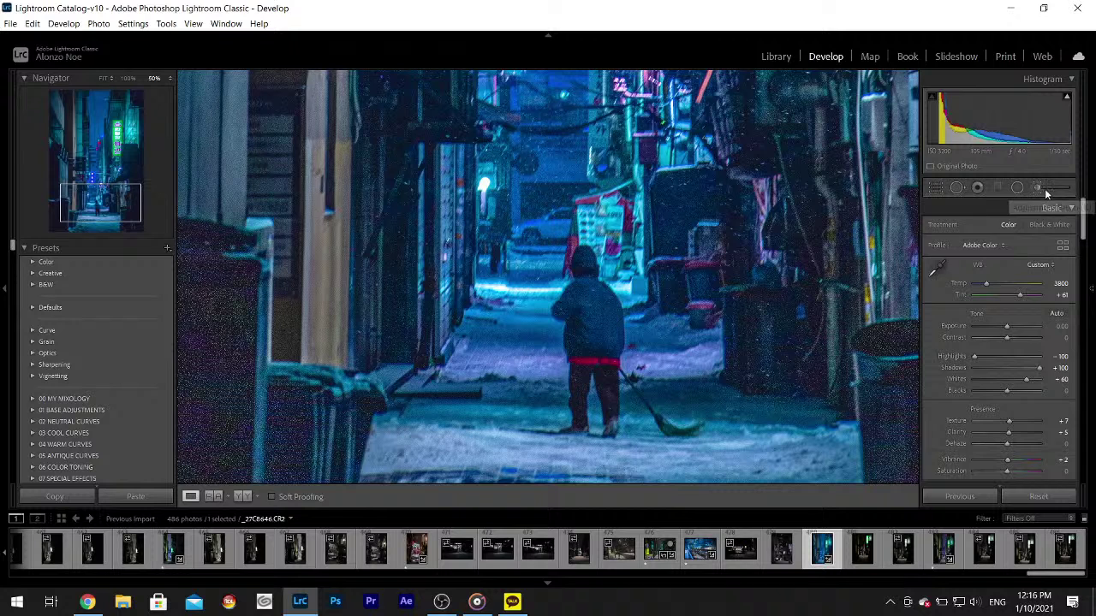
left_click(1043, 189)
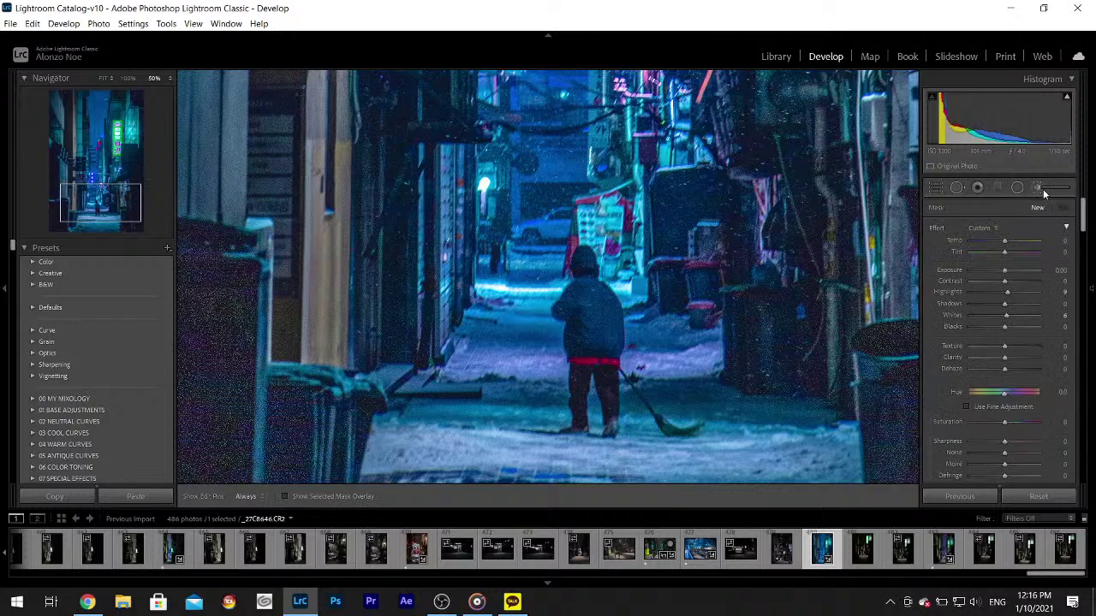
double_click(954, 293)
scroll(1084, 210, "down", 5)
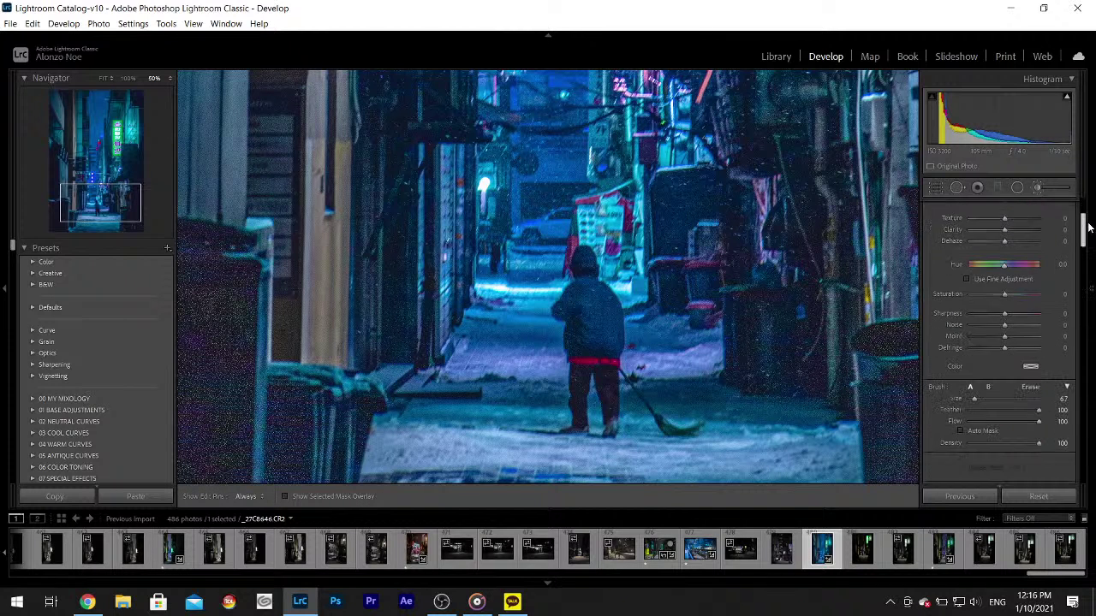
left_click(1031, 324)
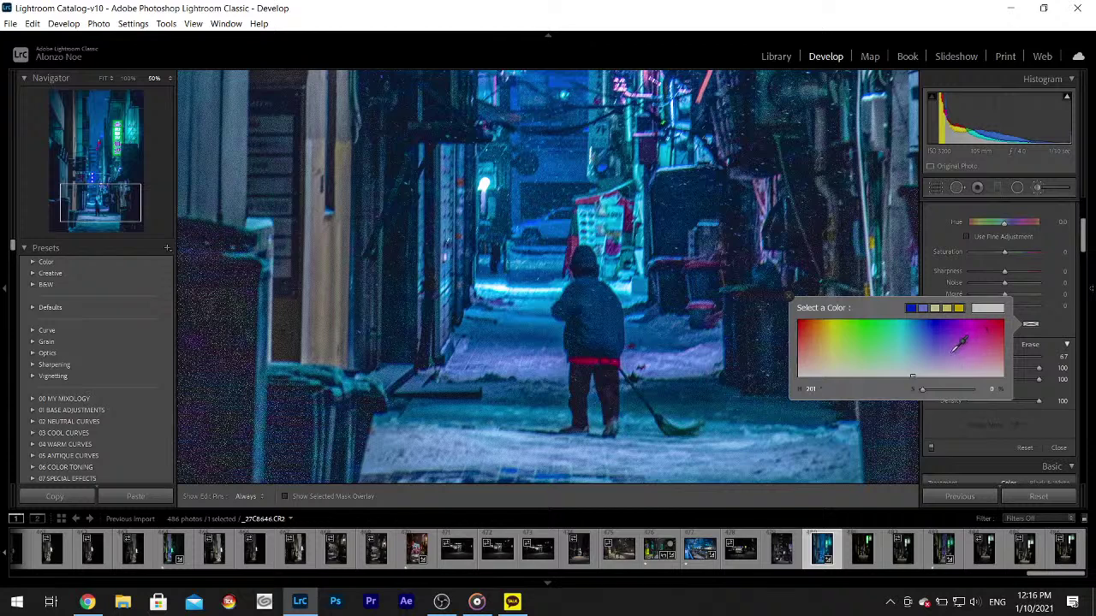
left_click(951, 353)
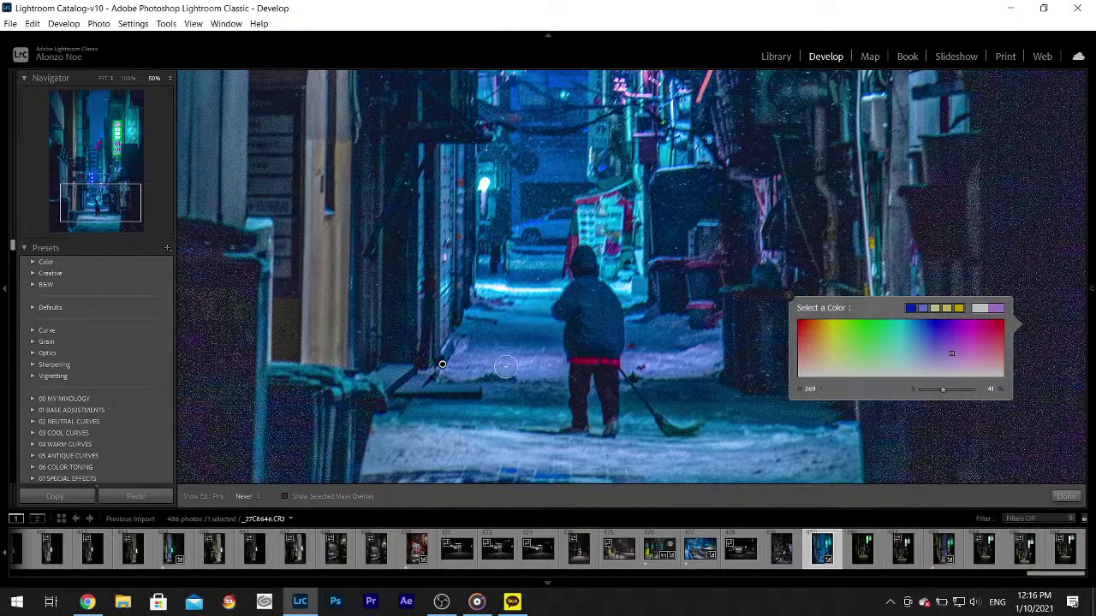
- Brush the purple tint over the snow strip around the sweeping person and finish brushing
mouse_move(639, 369)
left_mouse_down()
mouse_move(710, 351)
mouse_move(614, 388)
mouse_move(633, 387)
mouse_move(589, 369)
left_mouse_up()
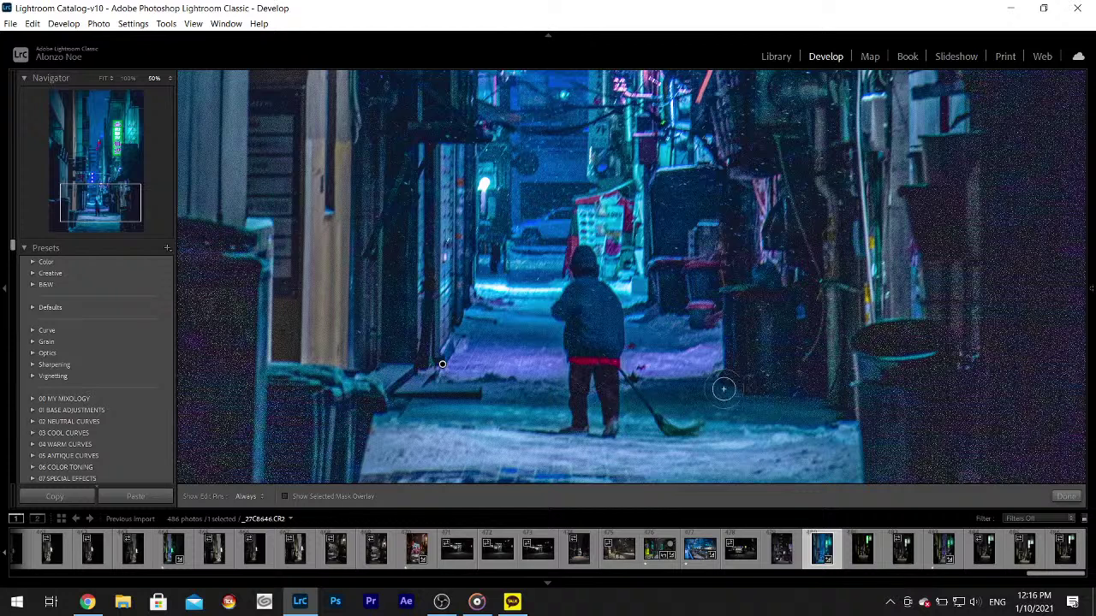
mouse_move(1073, 462)
left_click(1066, 496)
left_click(702, 356)
left_click(702, 356)
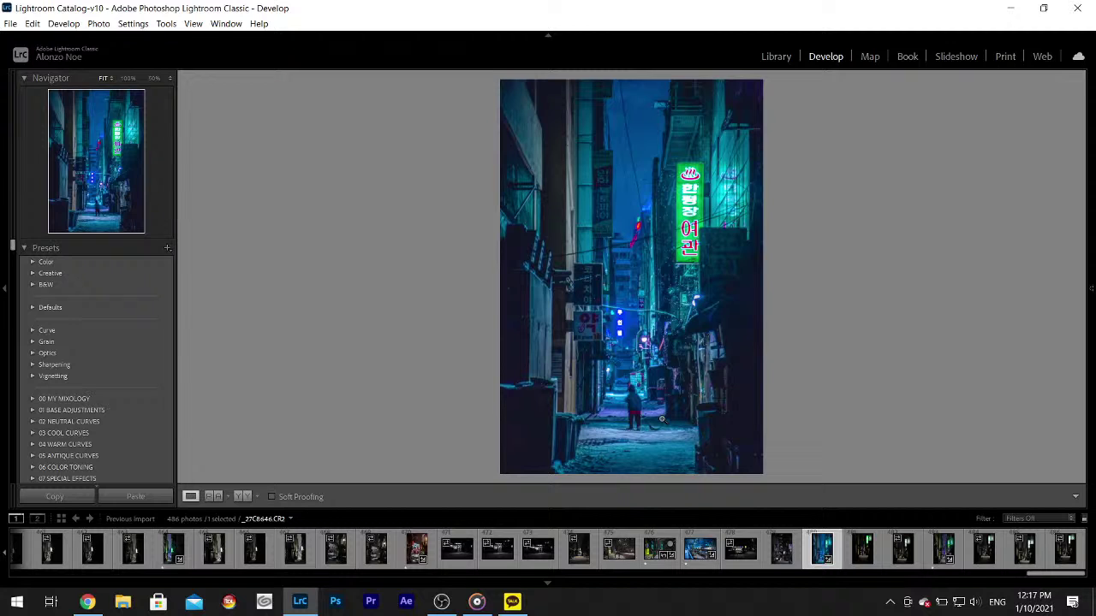
- Rate the alley photo 2 stars and compare it with the similar shot _27CB649.CR2
key("2")
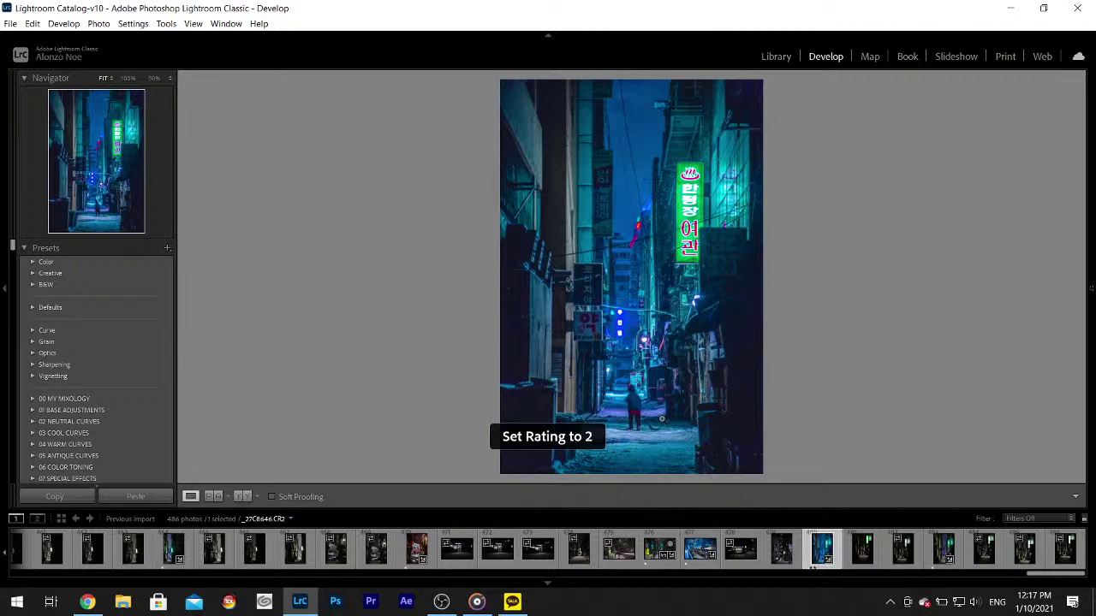
left_click(945, 558)
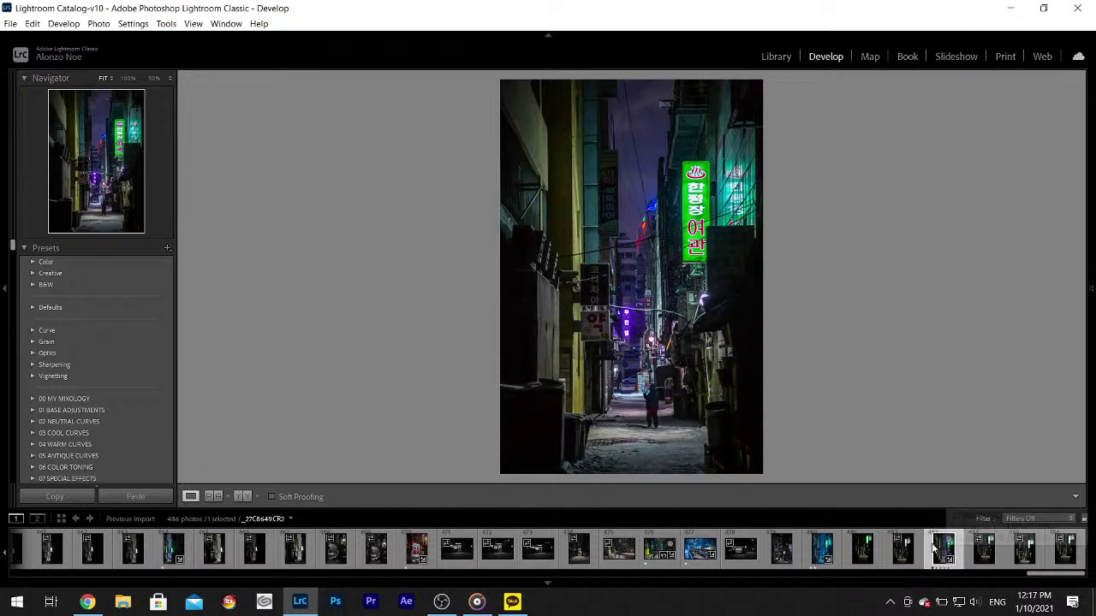
left_click(813, 549)
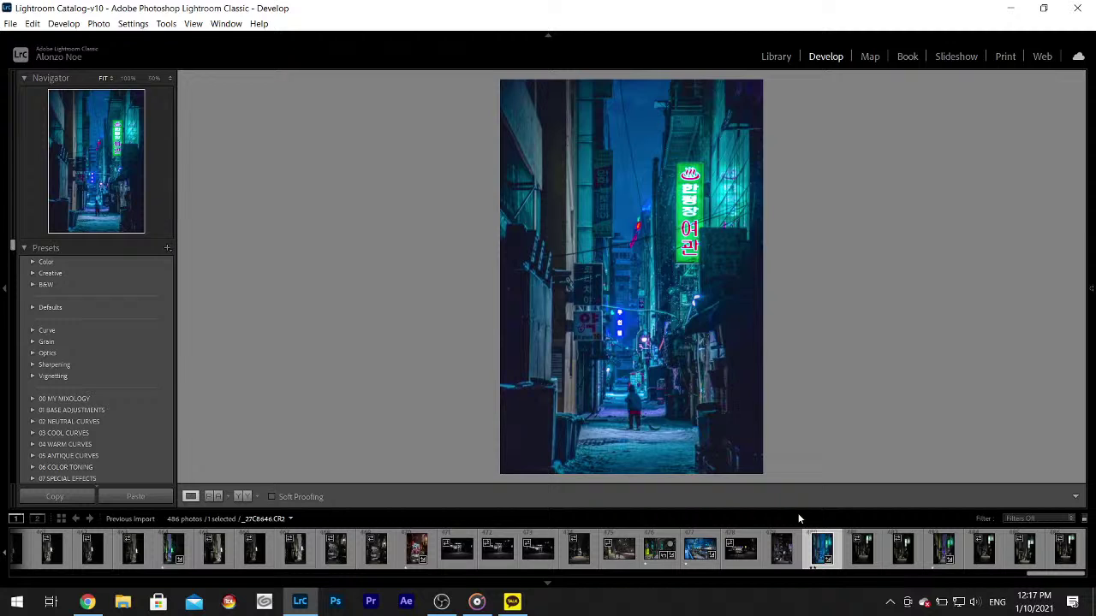
- Select the hotel street photo _27CB642.CR2 and set its green hue to -100
left_click(765, 552)
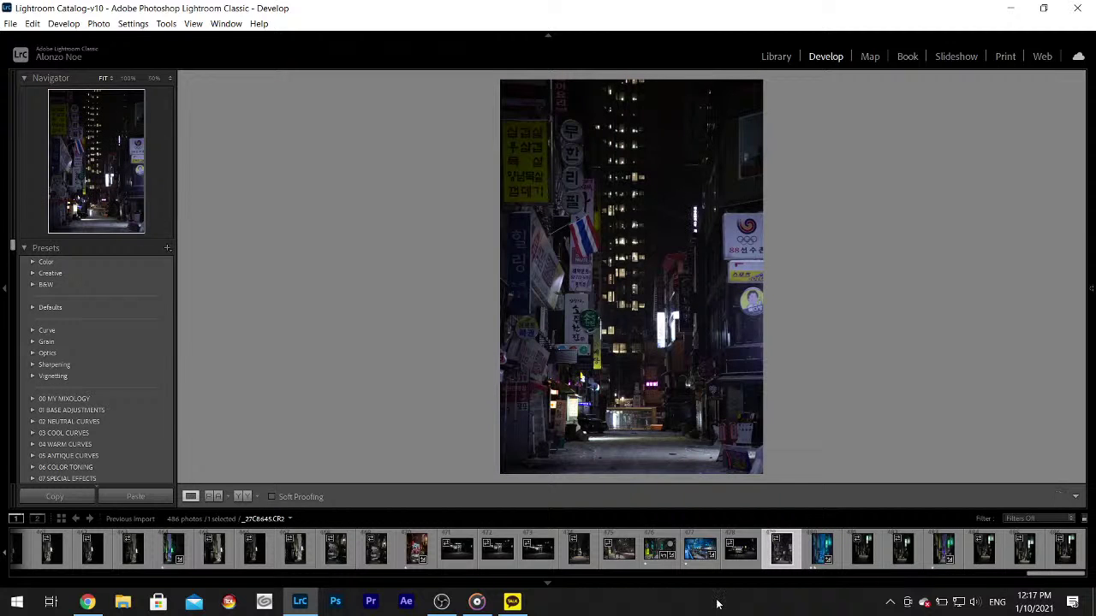
key("Left")
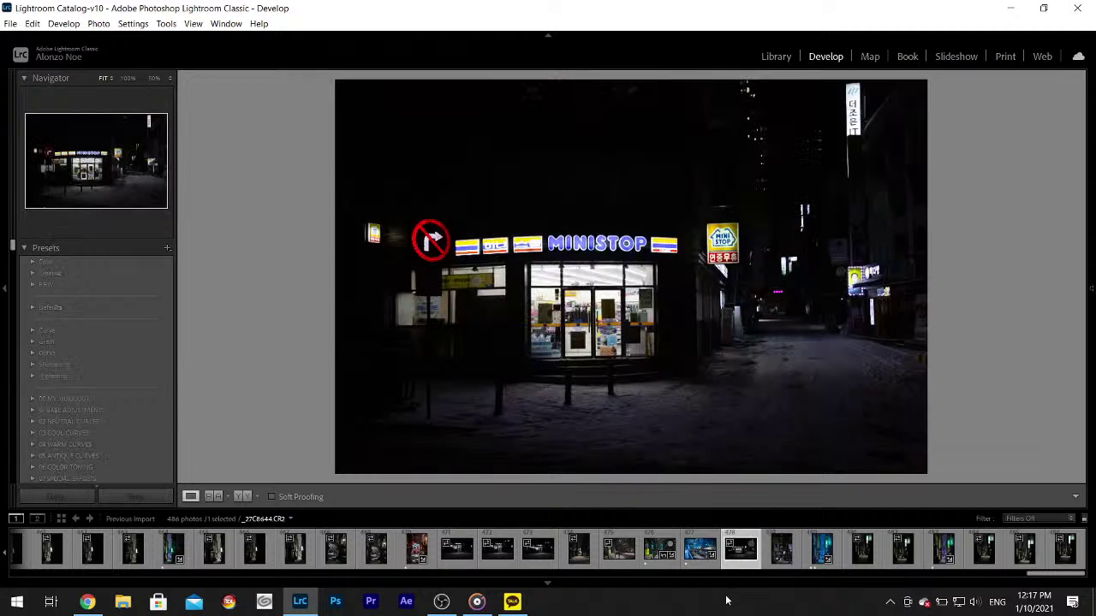
left_click(697, 560)
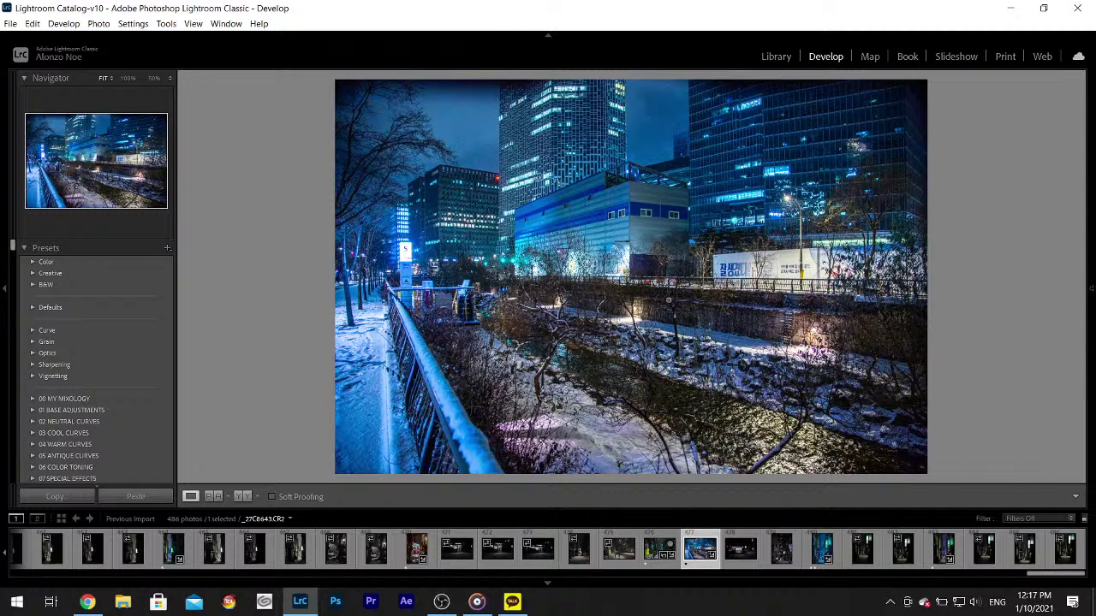
left_click(653, 558)
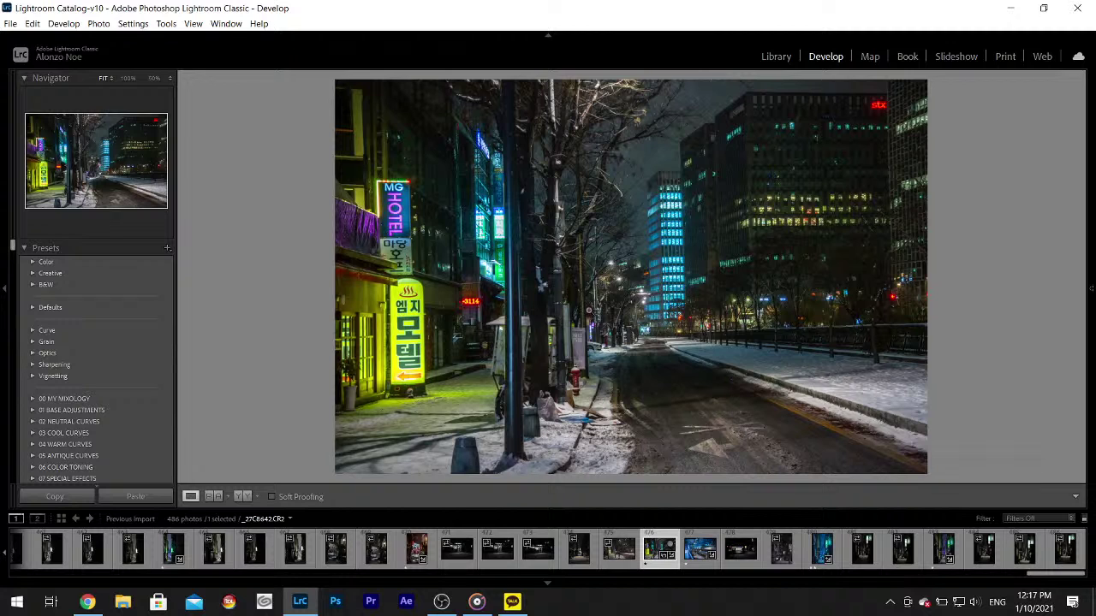
mouse_move(1089, 288)
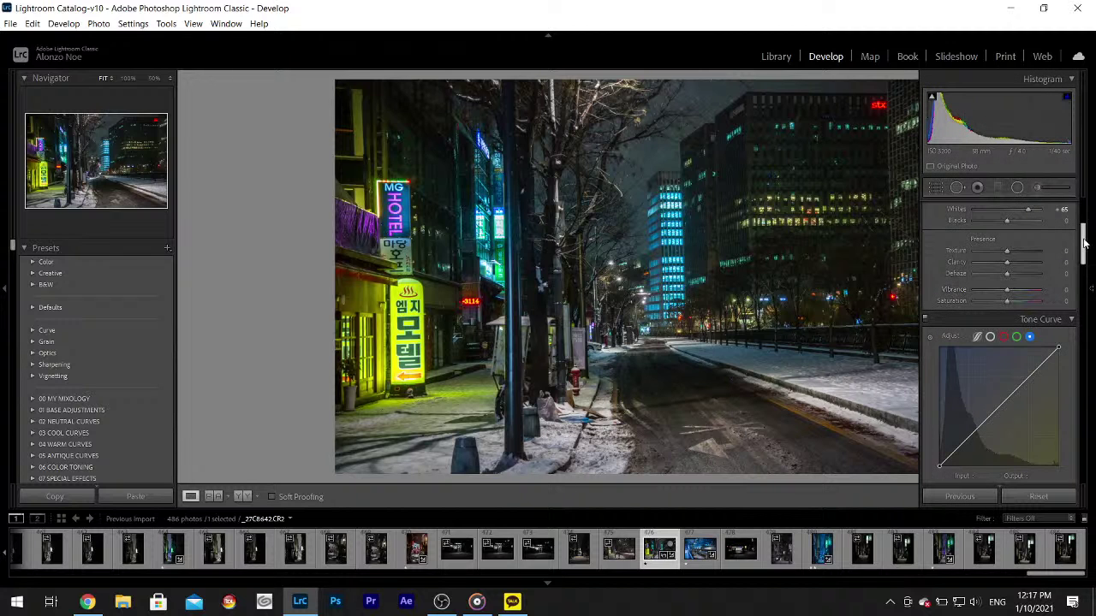
scroll(1015, 233, "down", 10)
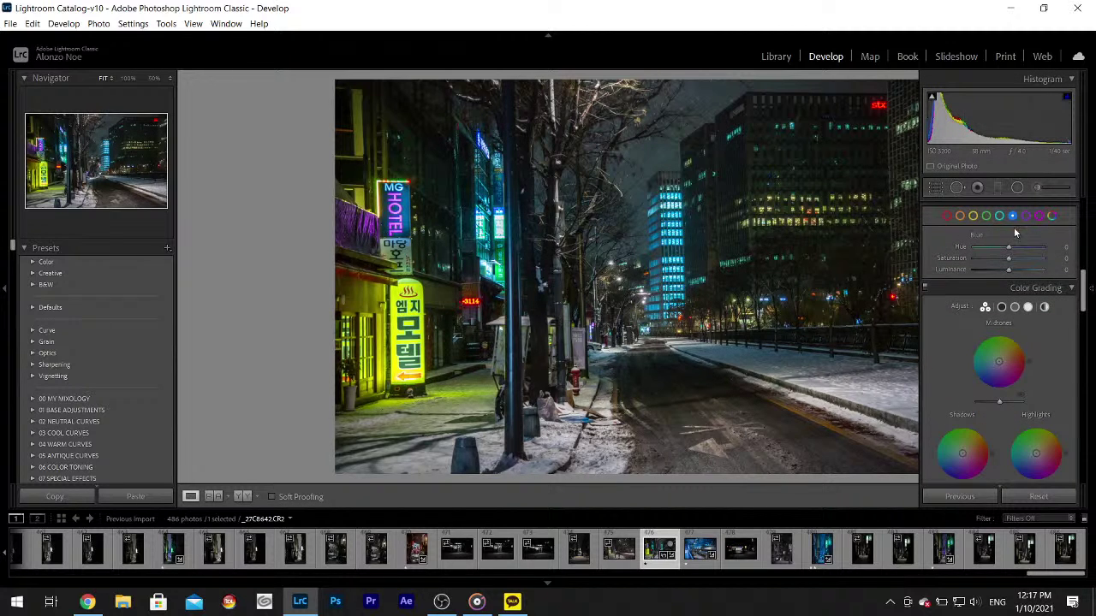
left_click(987, 217)
left_click_drag(1008, 247, 959, 255)
left_click_drag(987, 249, 959, 249)
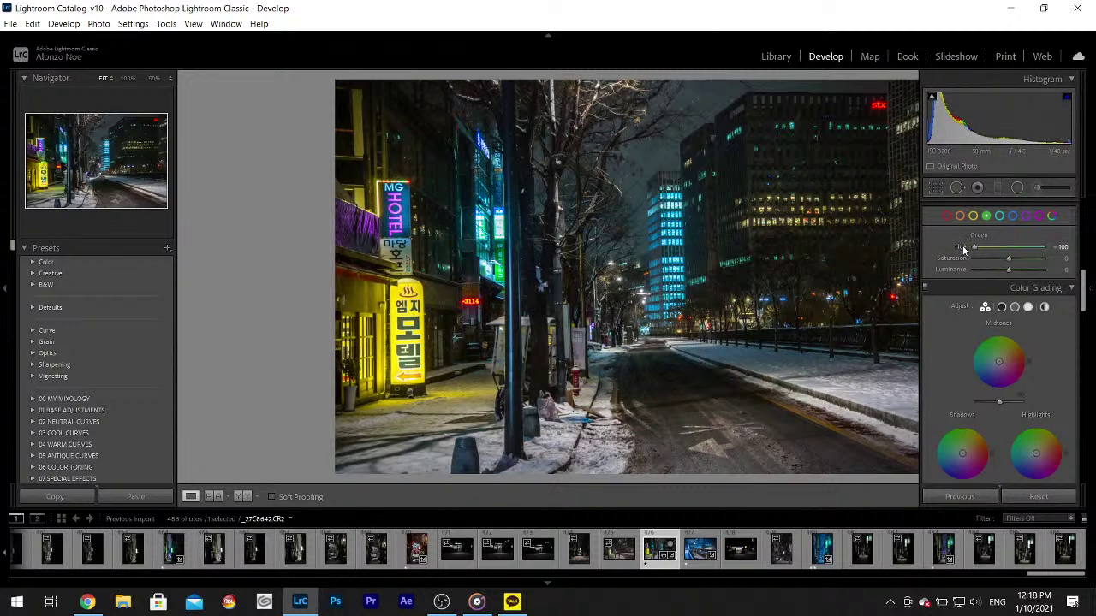
- Tint the hotel street photo's midtones and shadows toward blue with color grading
mouse_move(1090, 291)
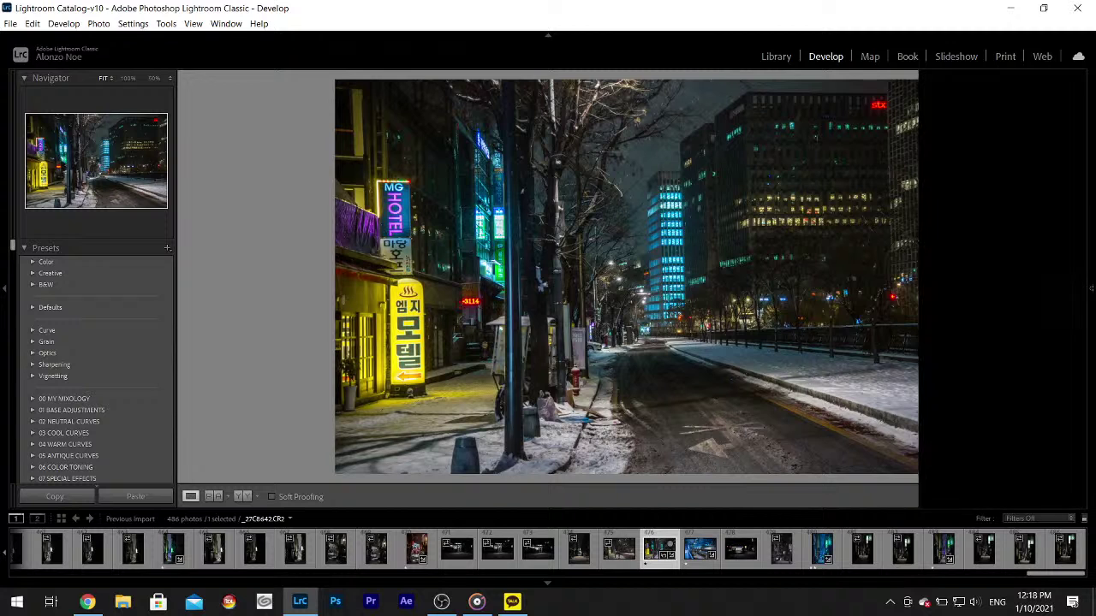
left_click_drag(1010, 370, 992, 374)
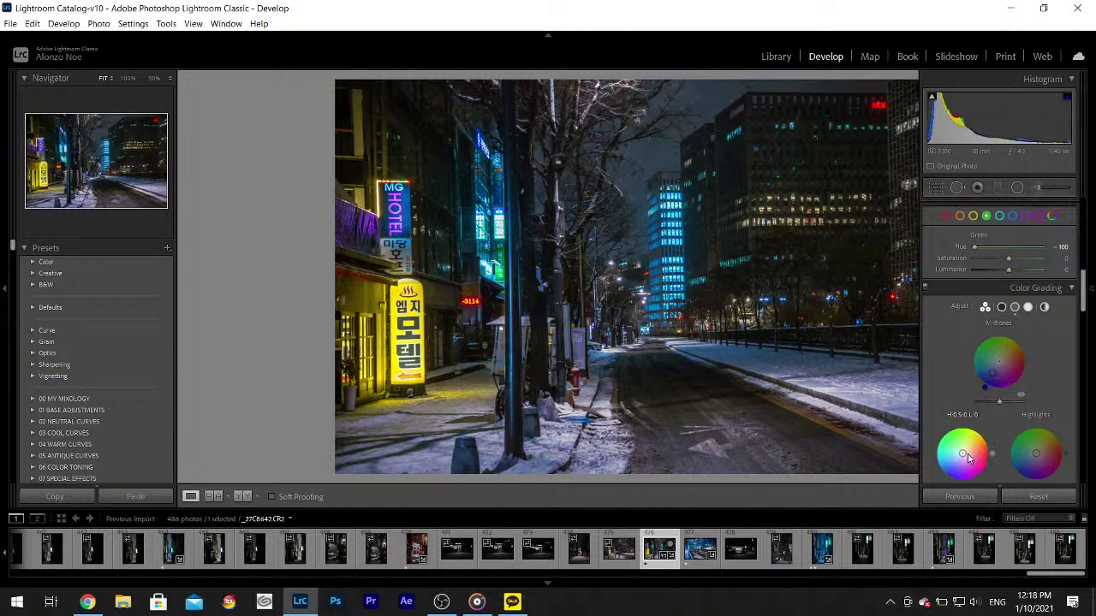
left_click_drag(962, 453, 957, 459)
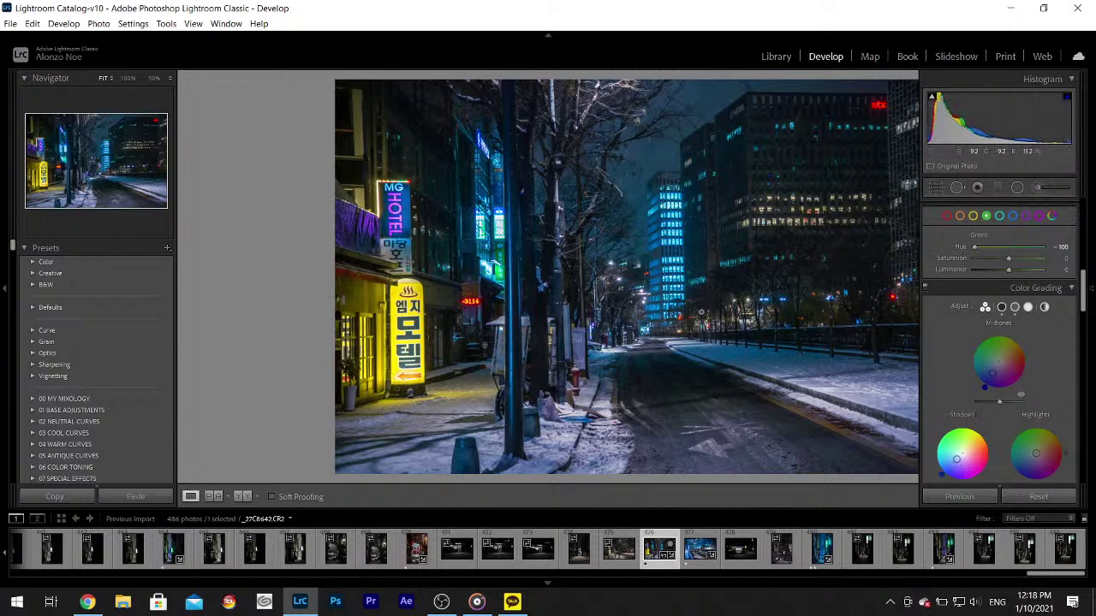
key("F8")
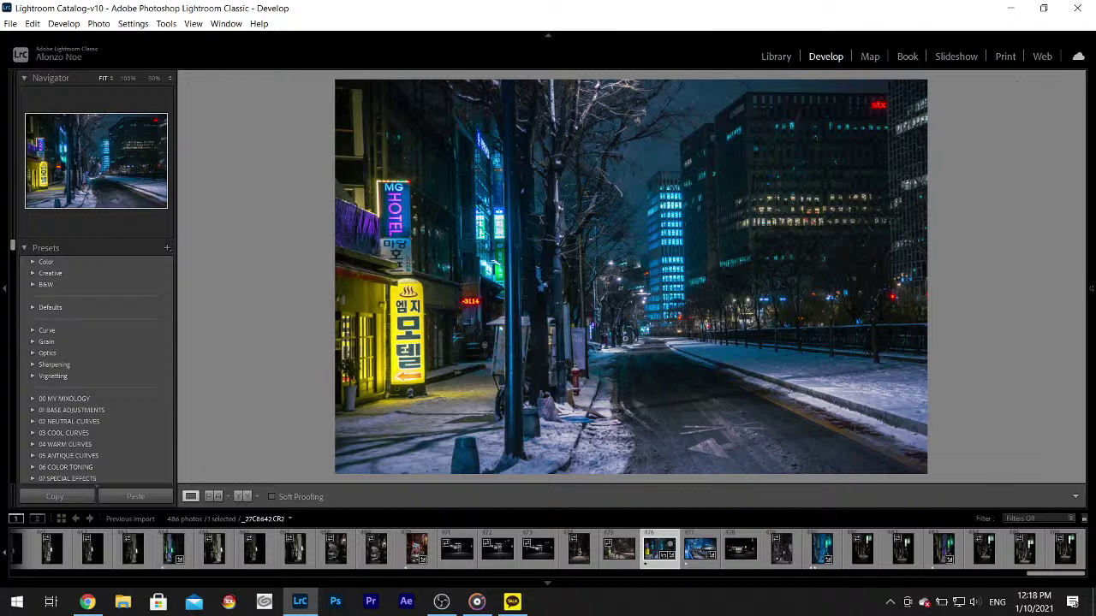
- Select the dark alley photo _27CB640.CR2 and set highlights to -100, shadows to +100 and whites to +68
left_click(625, 567)
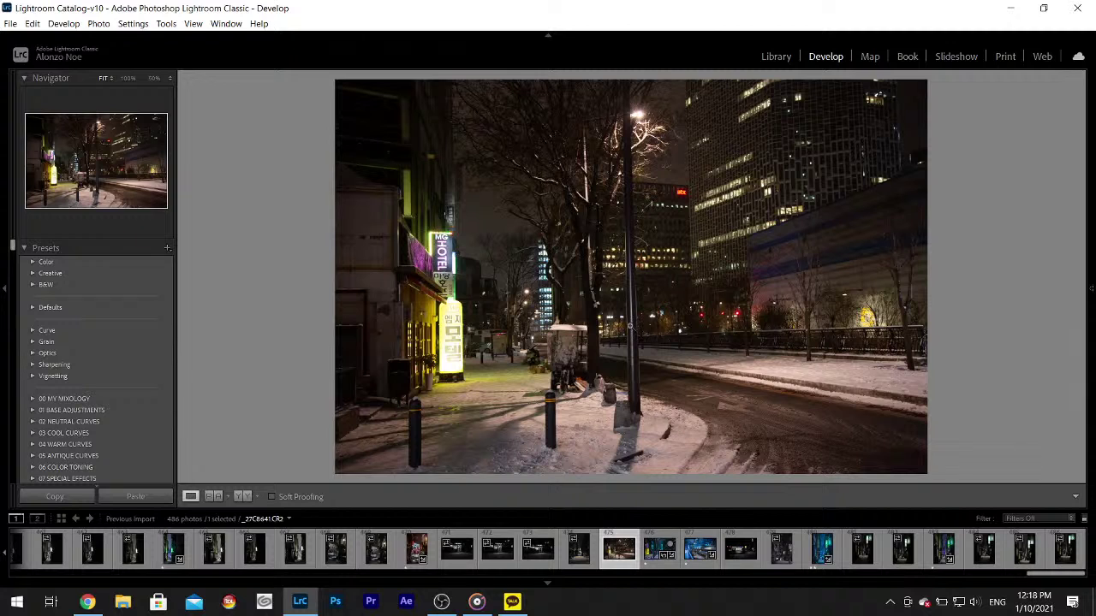
left_click(578, 555)
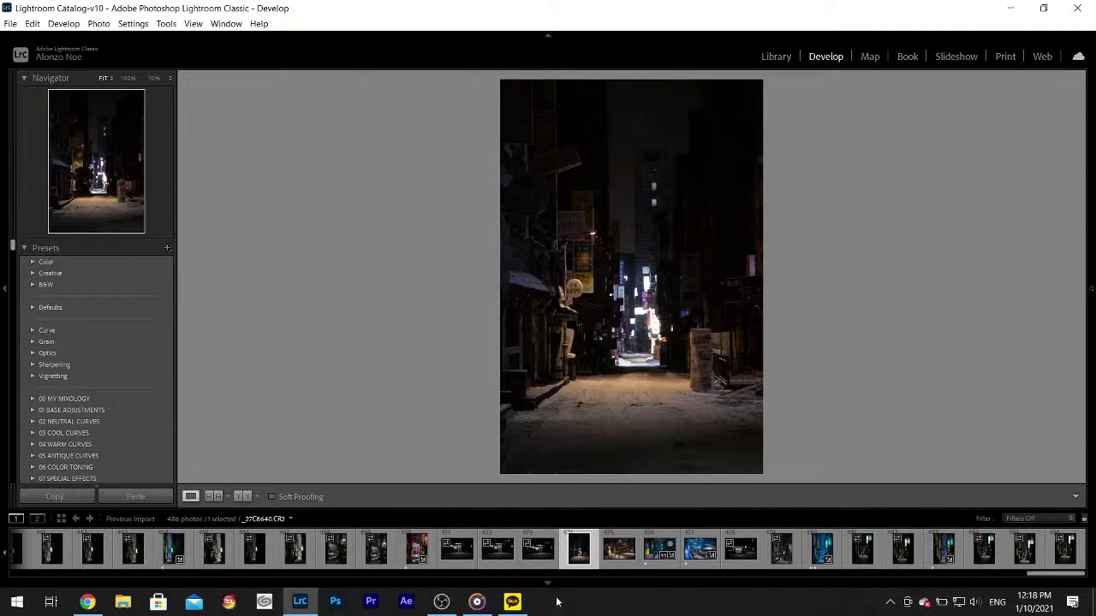
mouse_move(1094, 334)
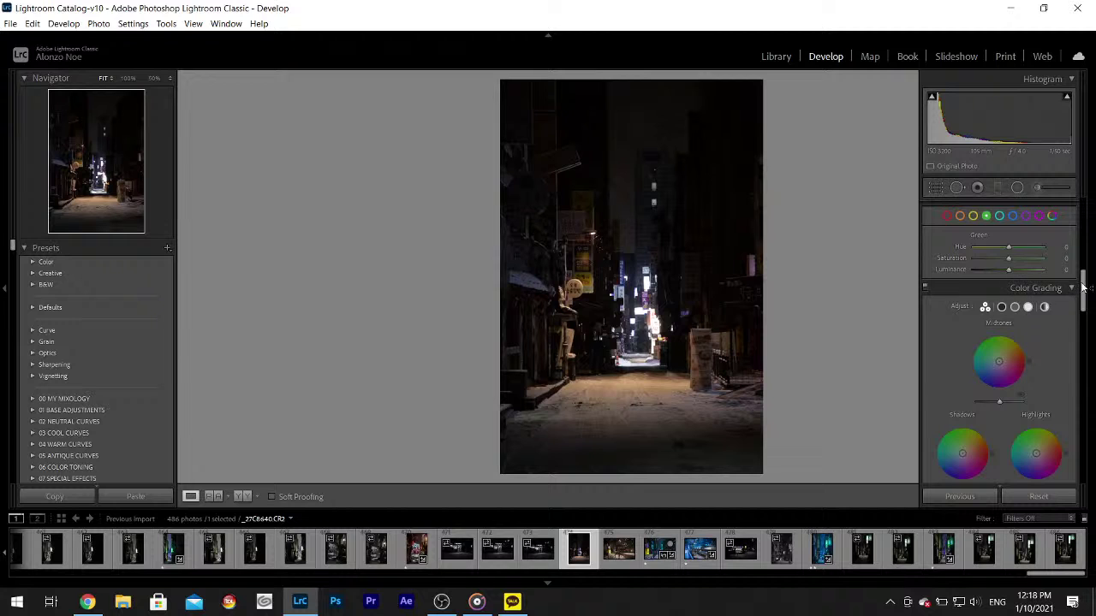
scroll(1085, 239, "down", 2)
scroll(1085, 223, "up", 2)
left_click_drag(1006, 356, 1030, 382)
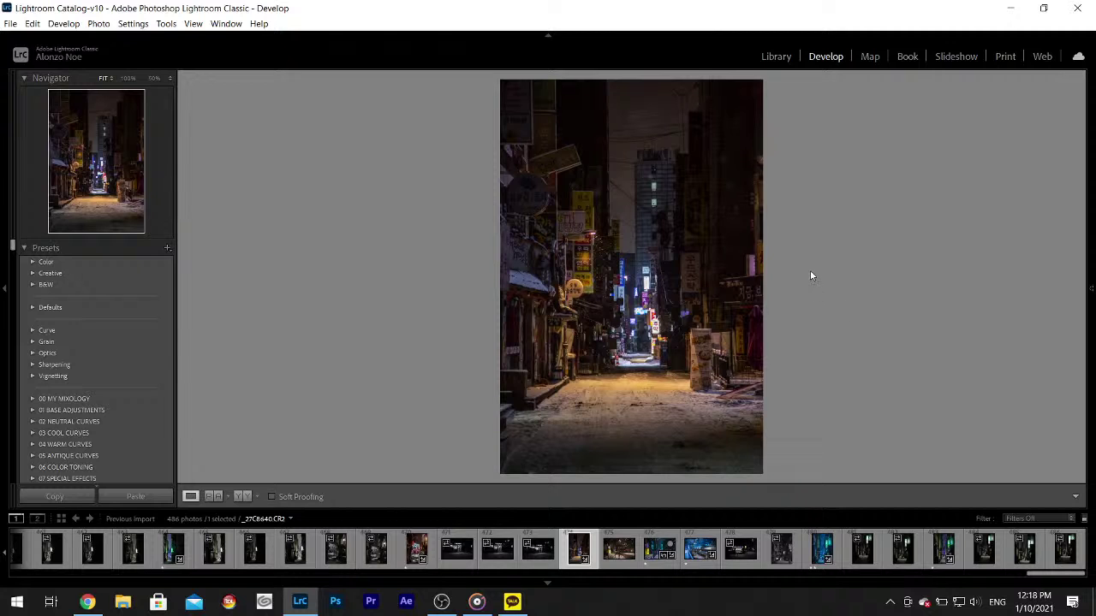
mouse_move(1092, 343)
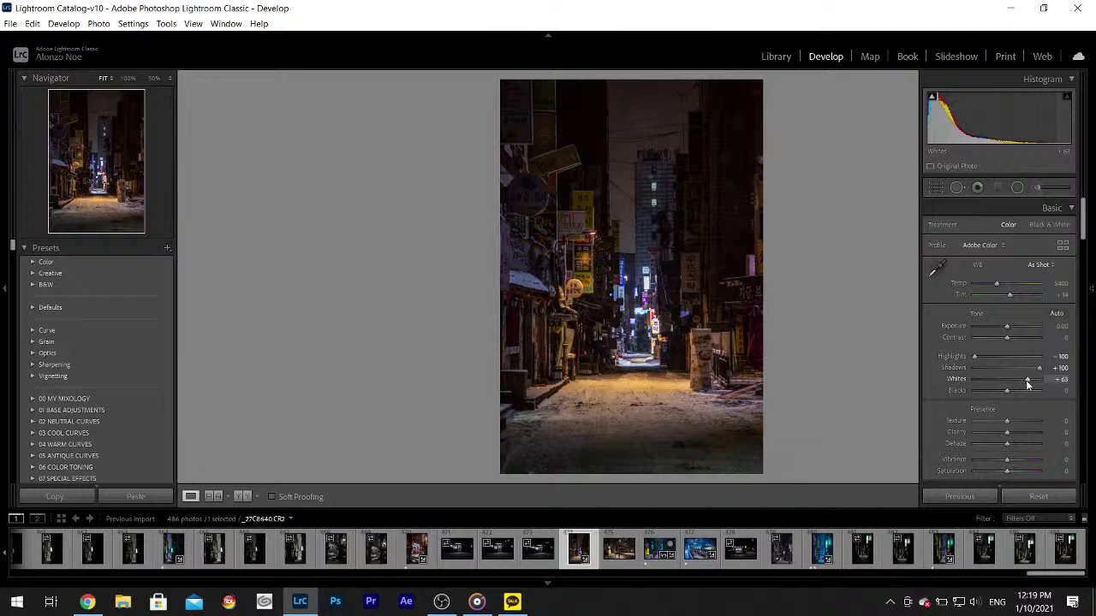
left_click_drag(1027, 384, 1030, 384)
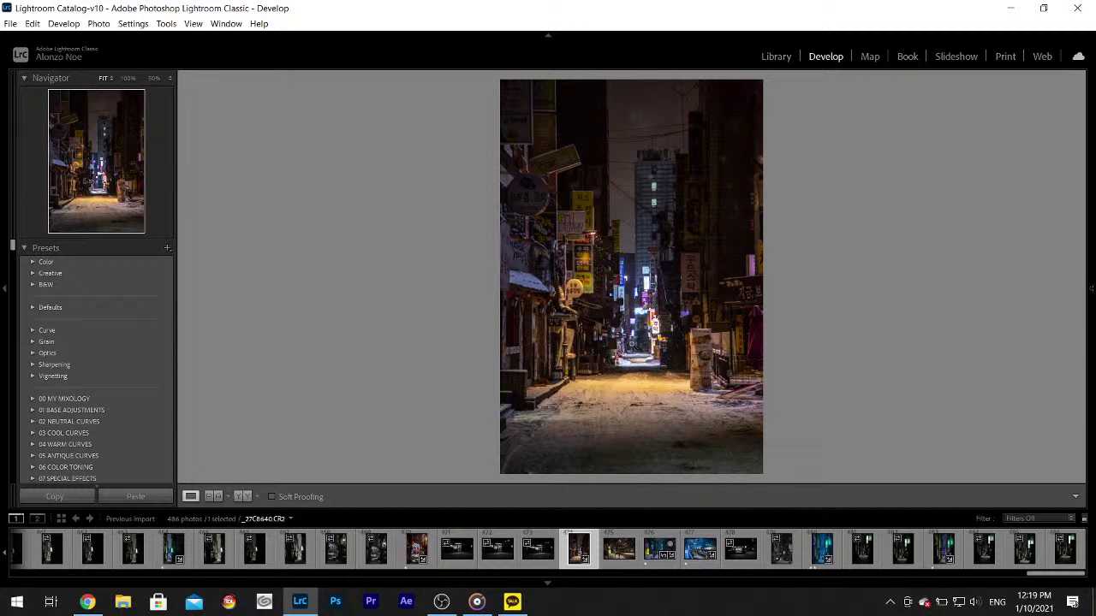
- Sample the snowy alley ground as the white balance neutral, settling on temperature 4200 and tint +9
mouse_move(1092, 283)
left_click(935, 269)
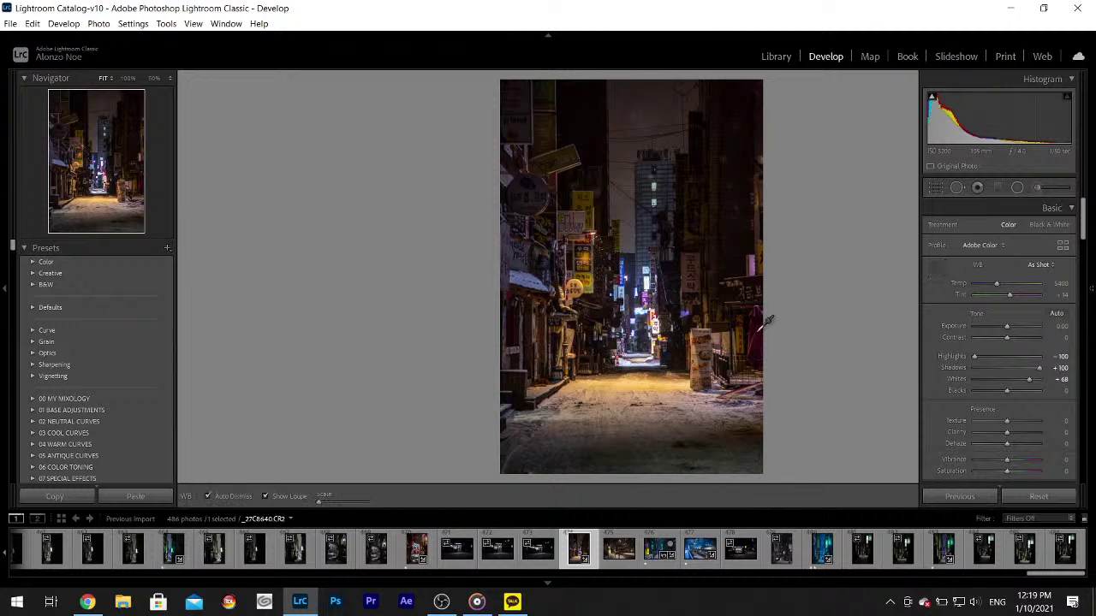
left_click(603, 384)
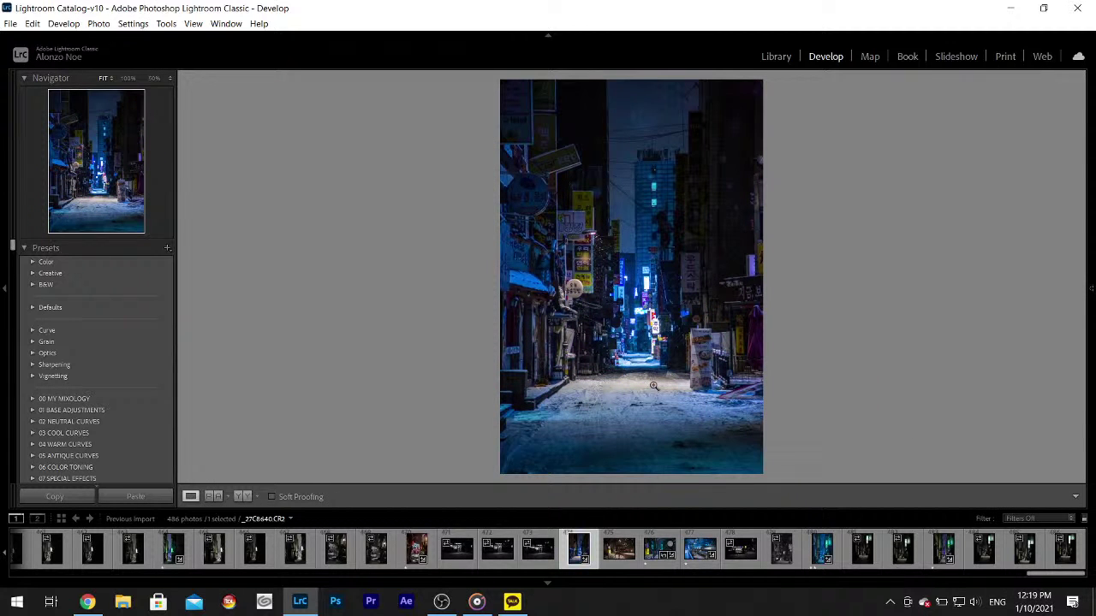
mouse_move(1092, 282)
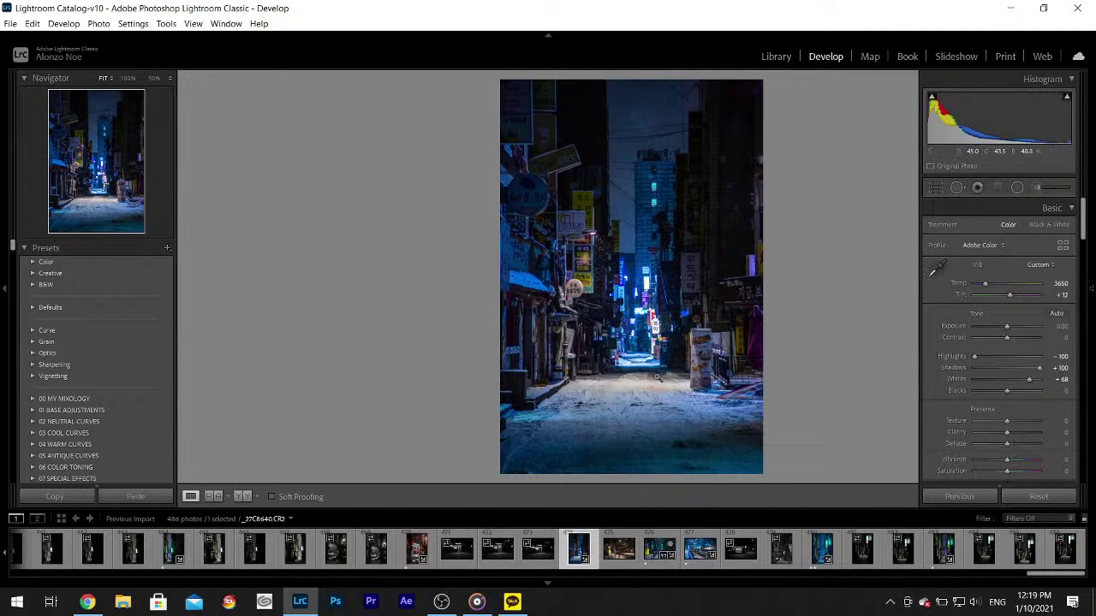
left_click(935, 269)
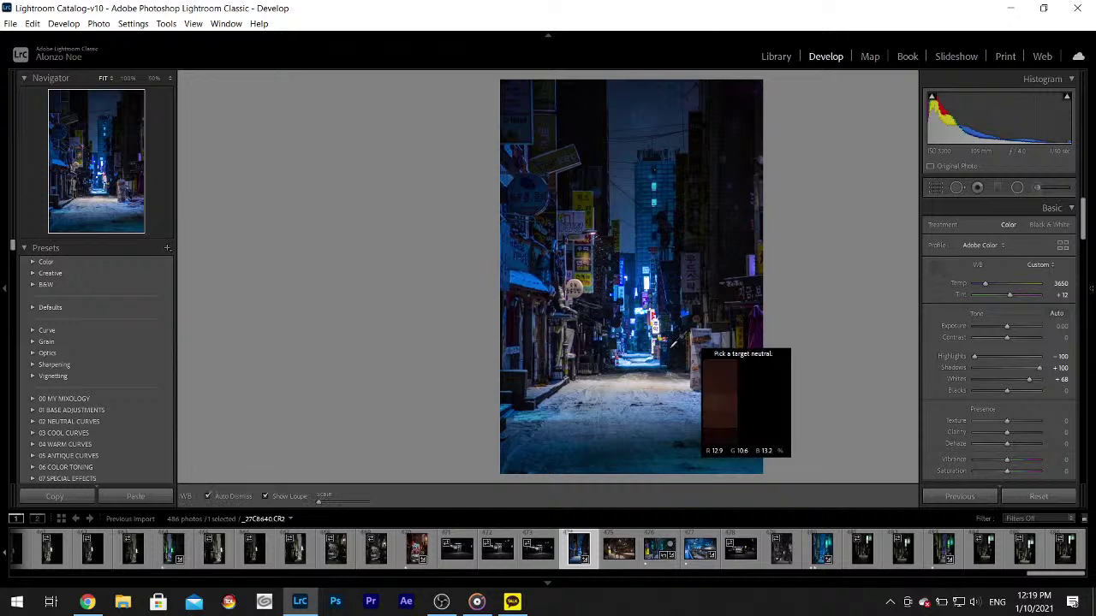
left_click(587, 409)
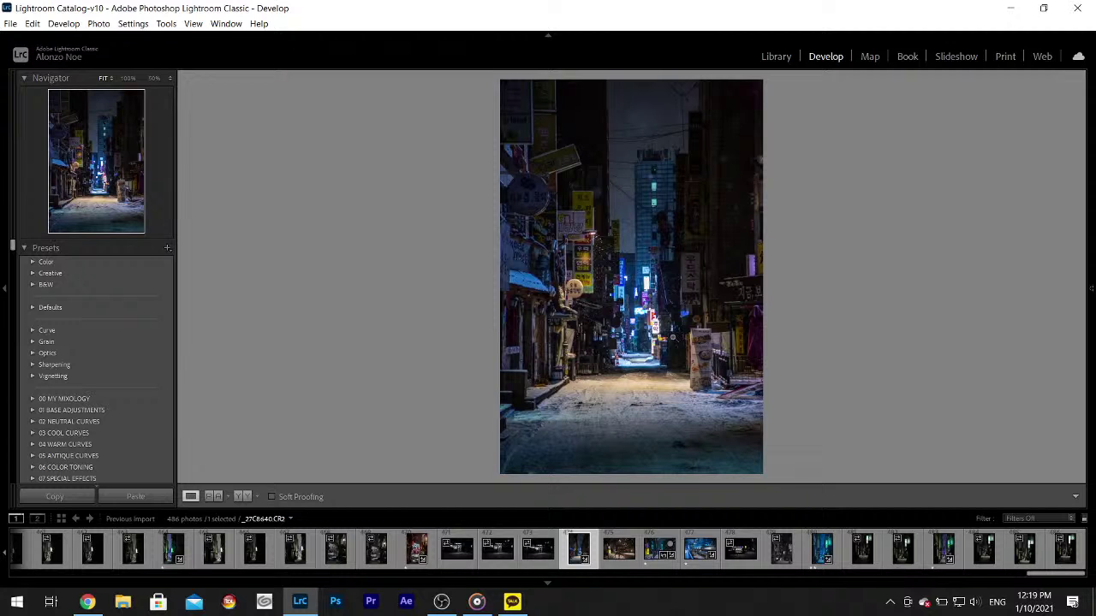
- Tint the alley photo's midtones blue-violet with color grading at hue 254, saturation 21
mouse_move(1091, 317)
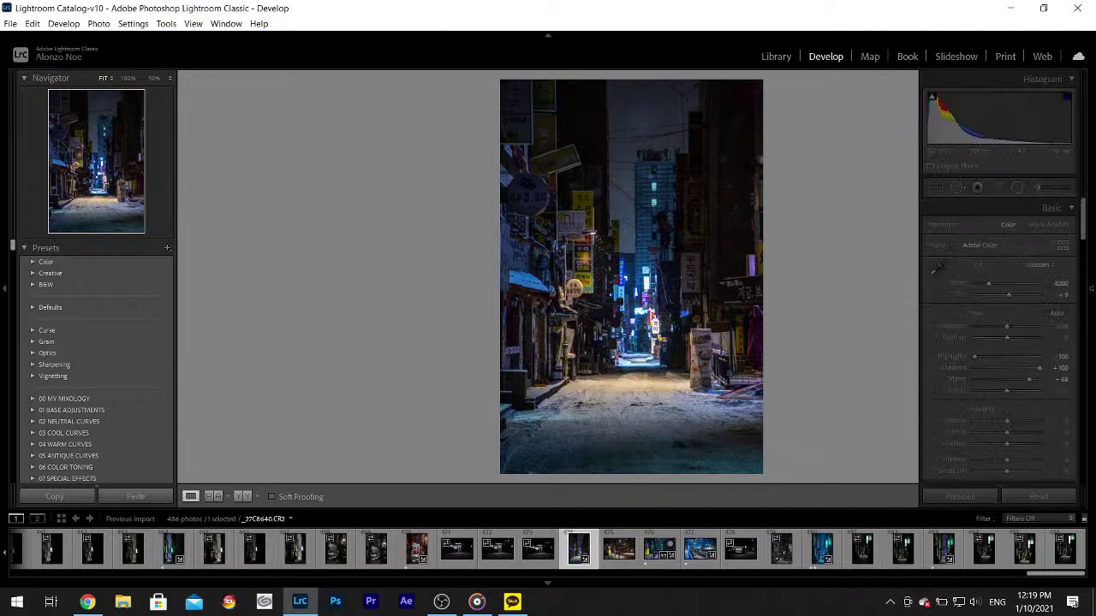
scroll(1085, 216, "down", 10)
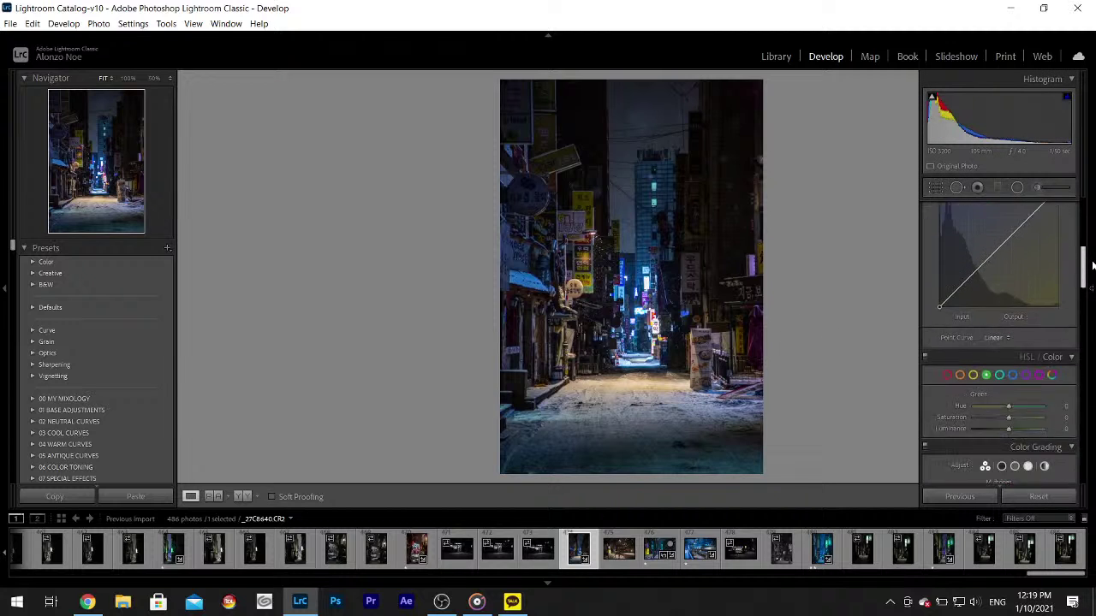
left_click_drag(998, 362, 998, 367)
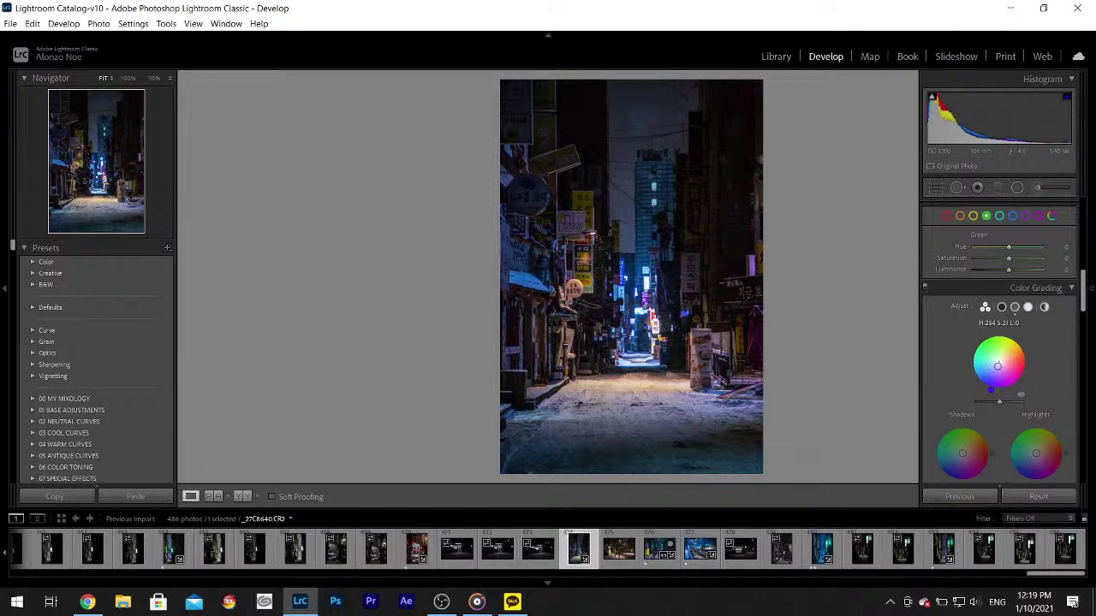
- Inspect the alley's lit signs, shopfronts and the banner beside the fence at 50% zoom
left_click(644, 355)
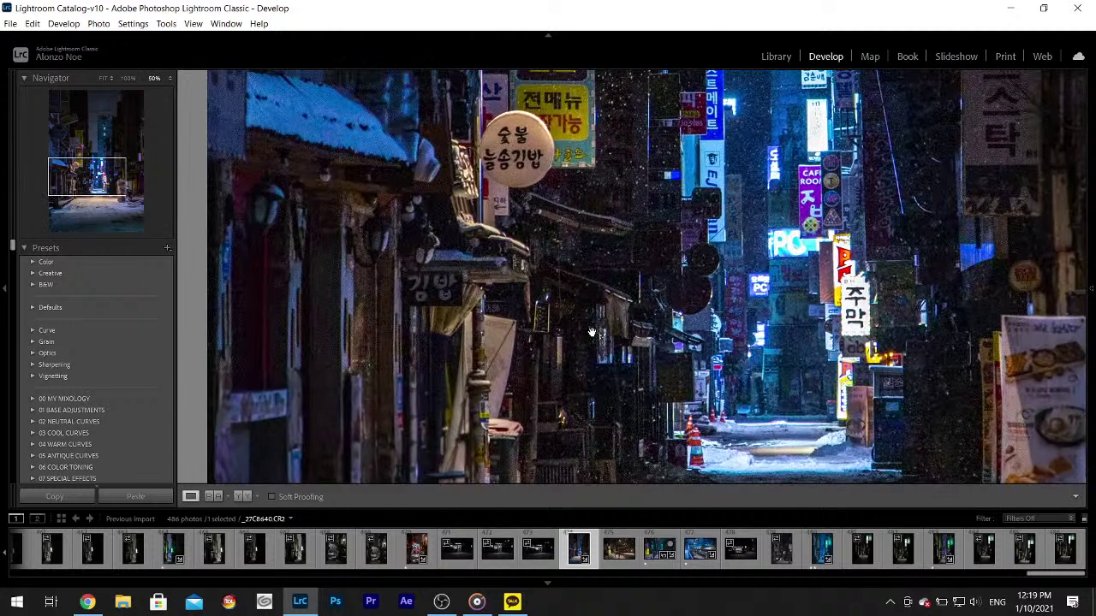
left_click_drag(622, 274, 621, 359)
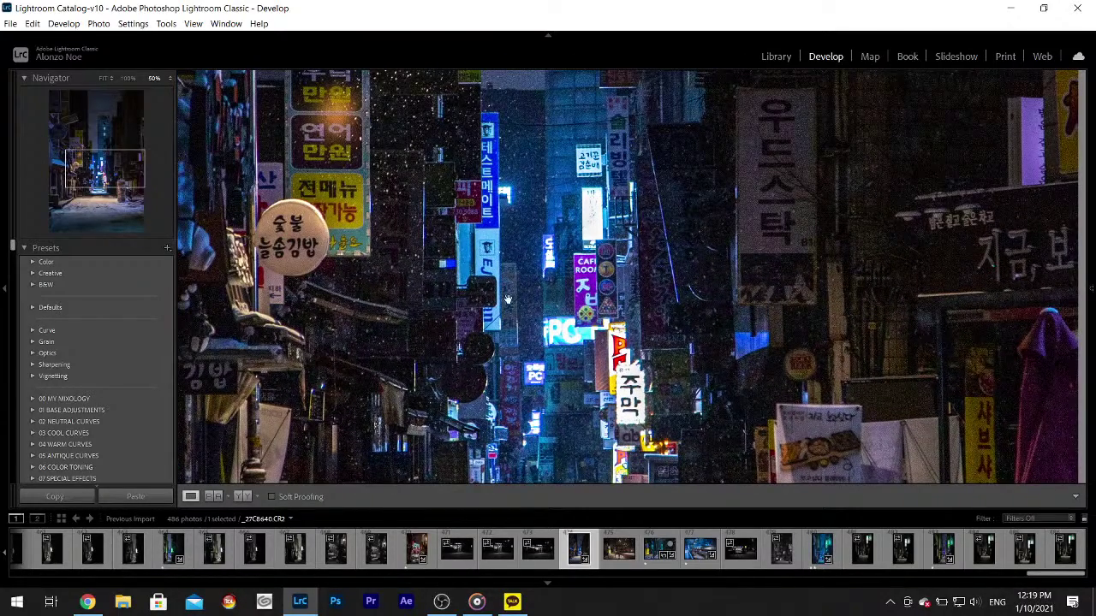
left_click_drag(532, 311, 562, 237)
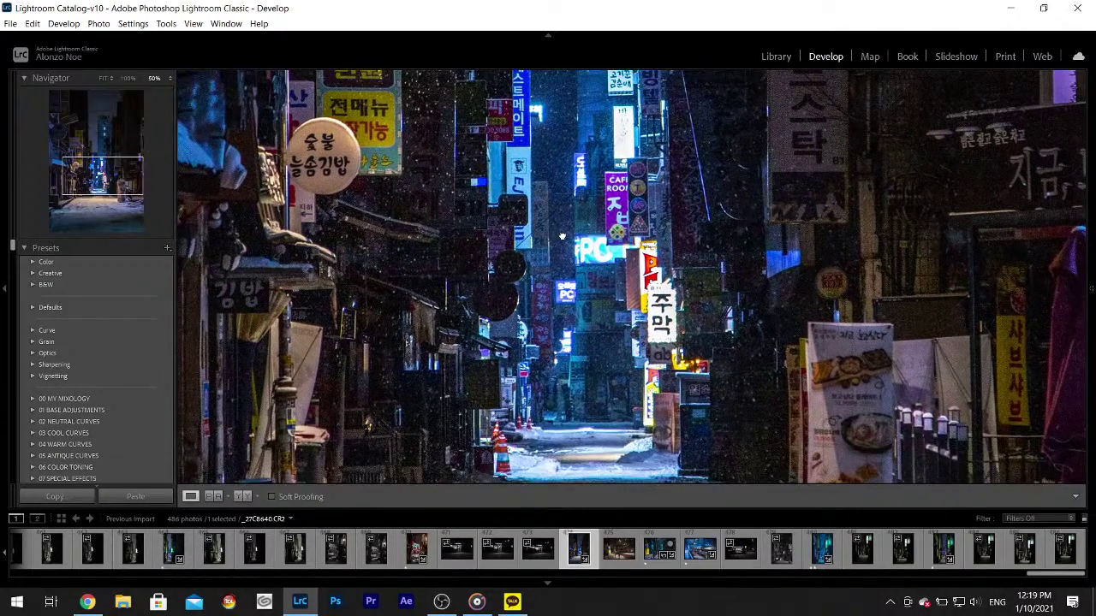
left_click(581, 341)
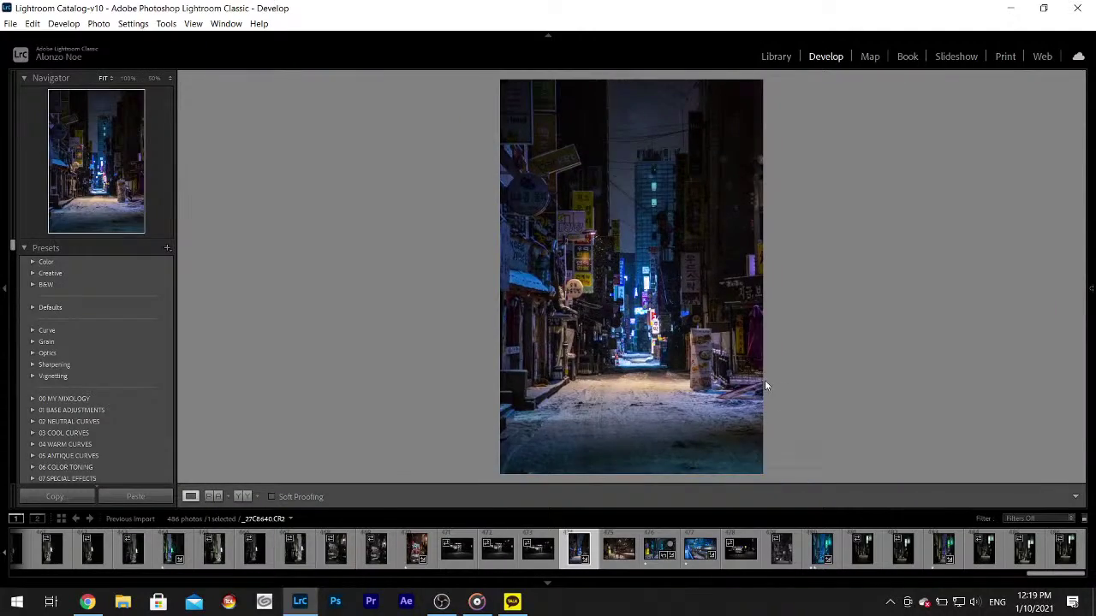
left_click(741, 371)
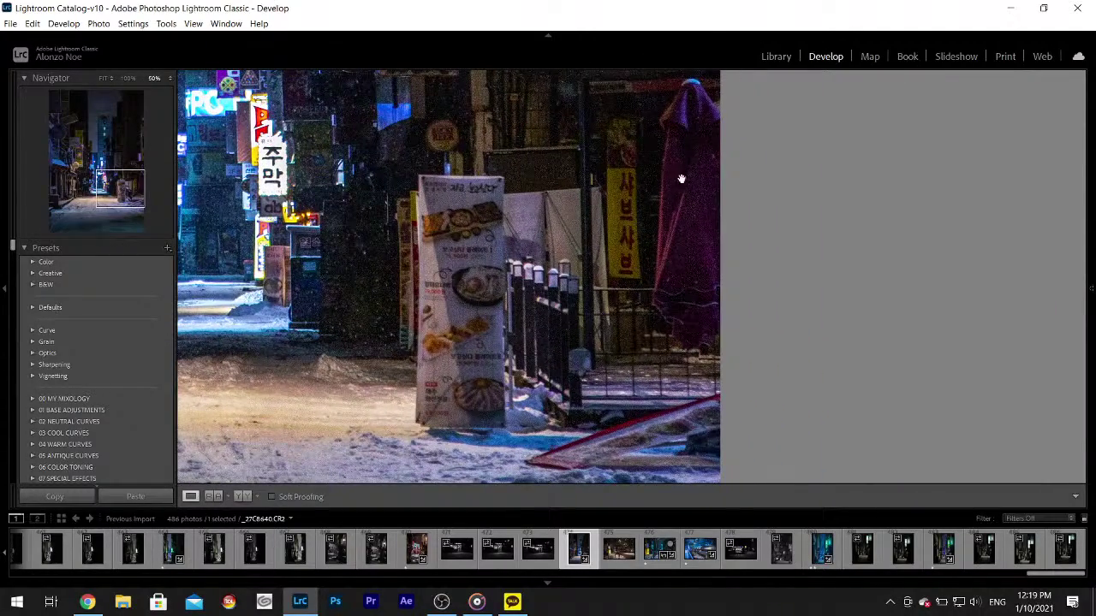
left_click(605, 339)
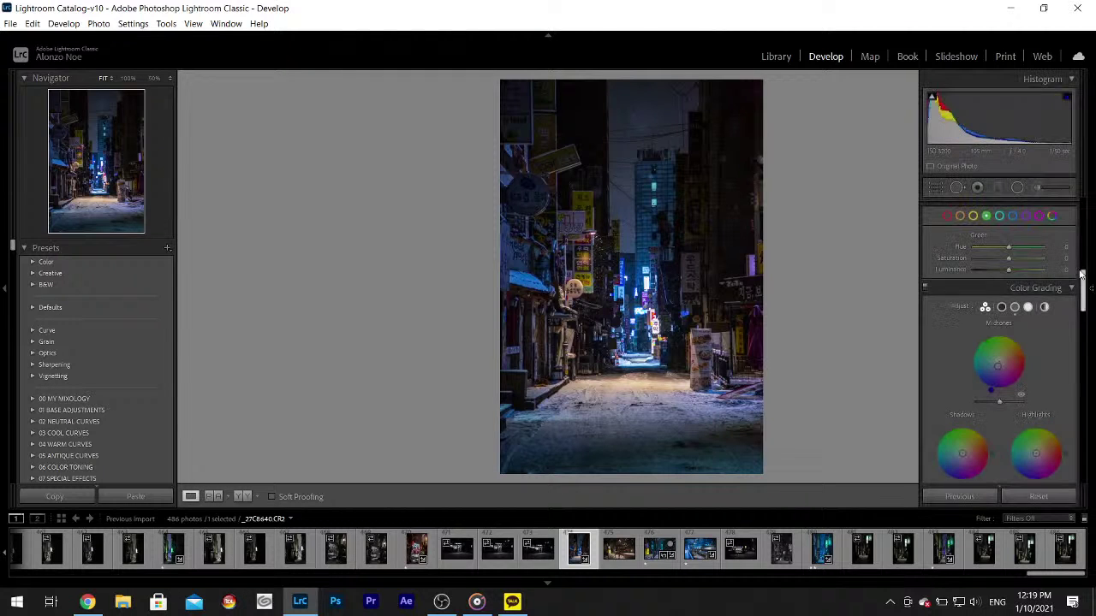
- Raise the alley photo's texture slightly, rate it 1 star and check the shop signs up close
mouse_move(1093, 297)
left_click_drag(1087, 295, 1083, 223)
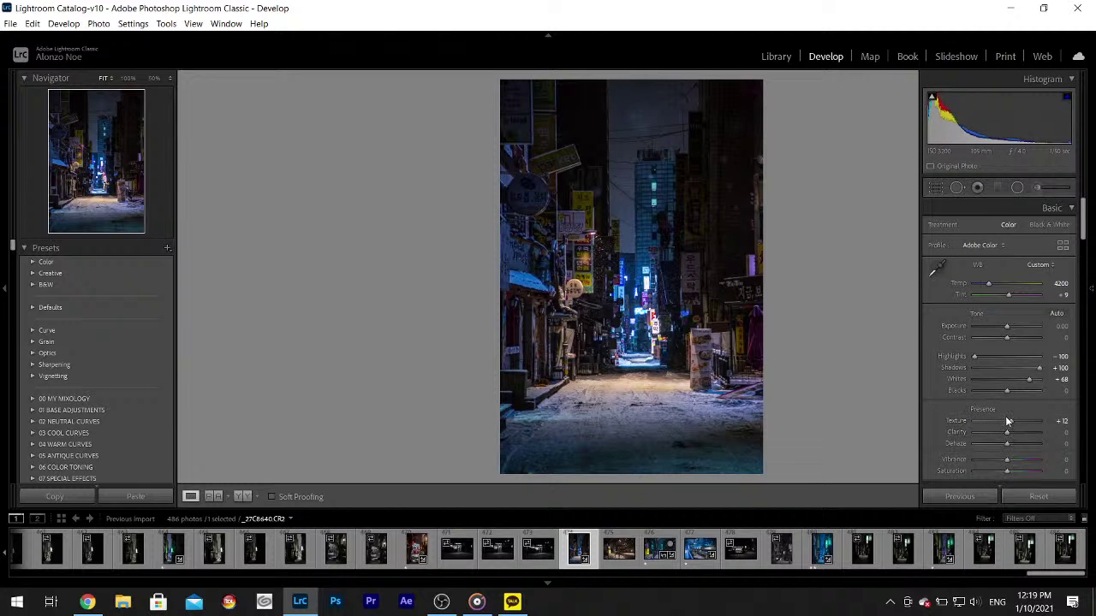
left_click_drag(1012, 423, 1010, 422)
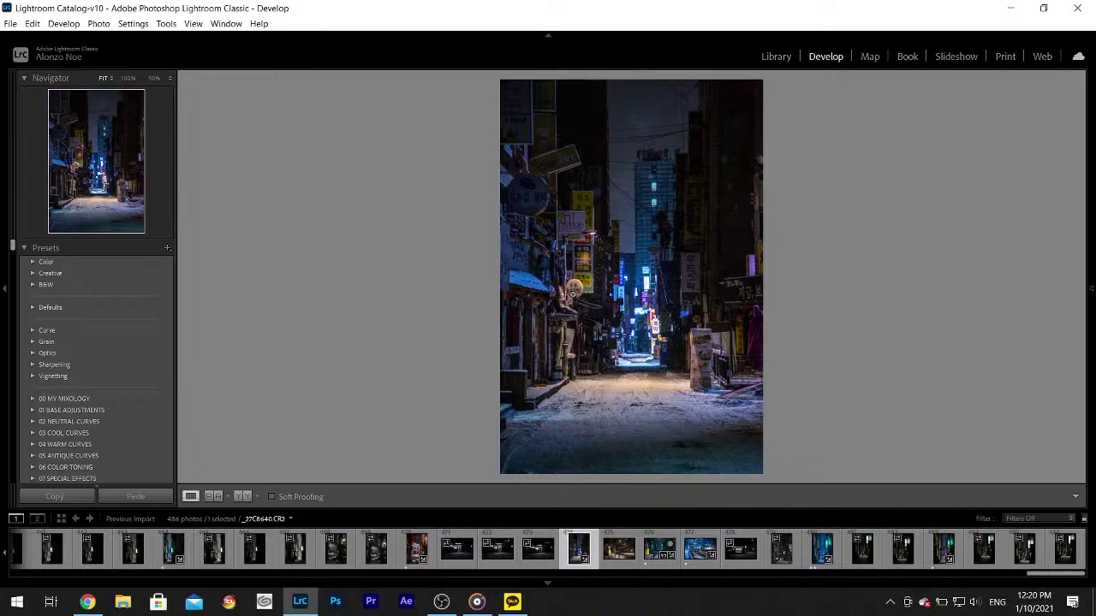
key("1")
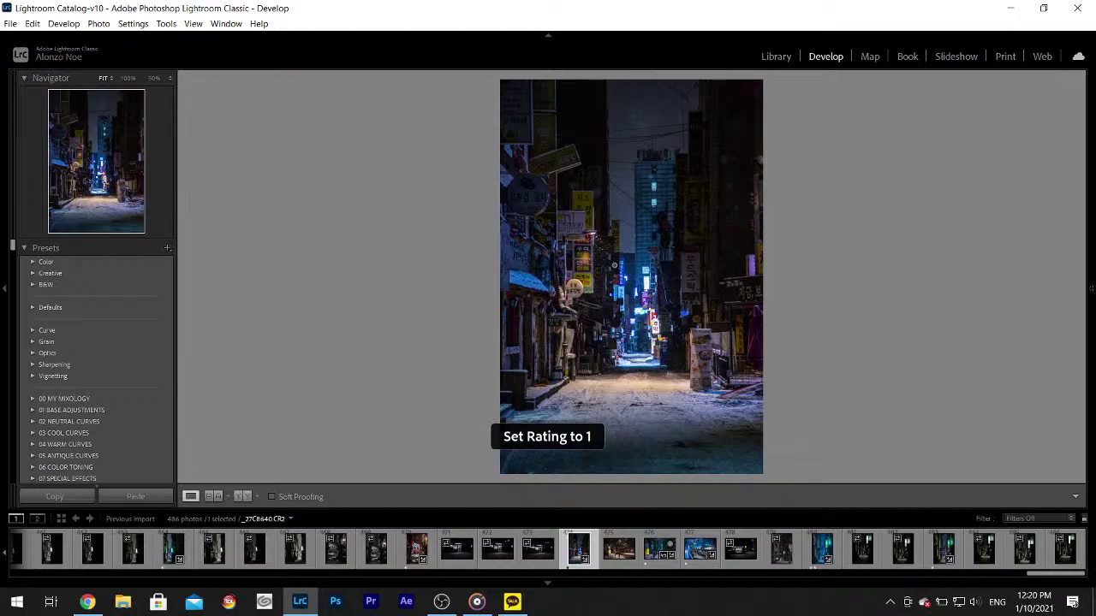
left_click(646, 358)
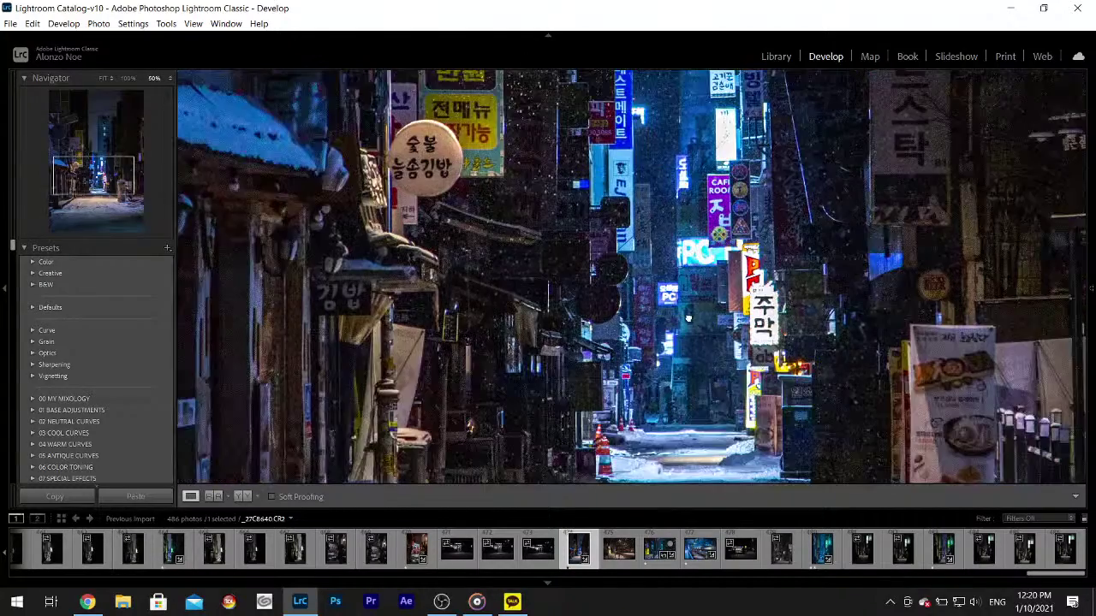
- Browse the dark 7-Eleven storefront shots in full view and compare their framing
left_click_drag(687, 318, 684, 284)
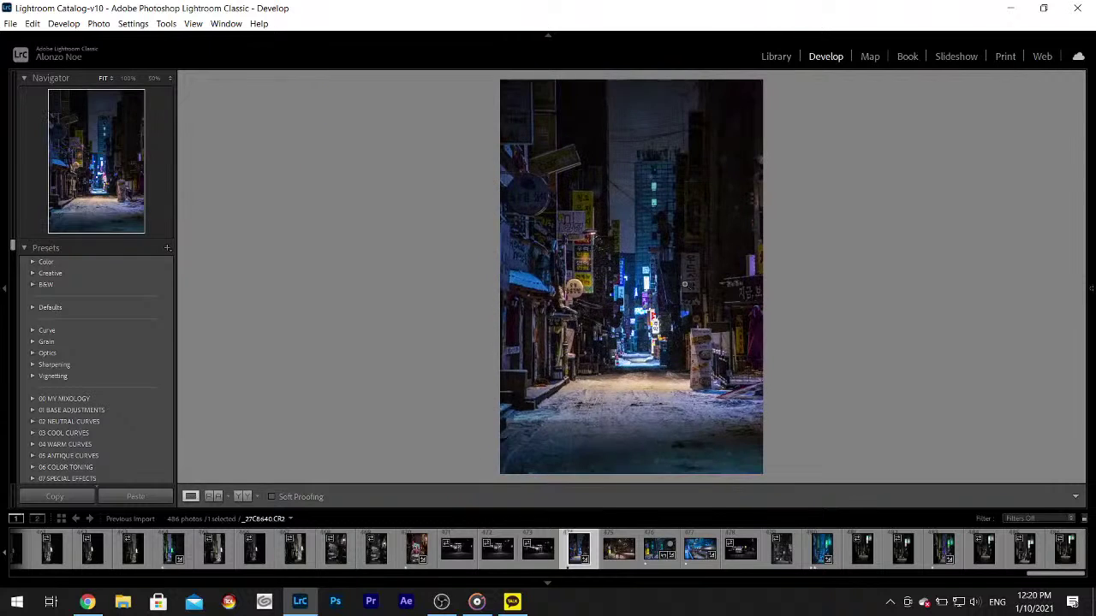
left_click(532, 544)
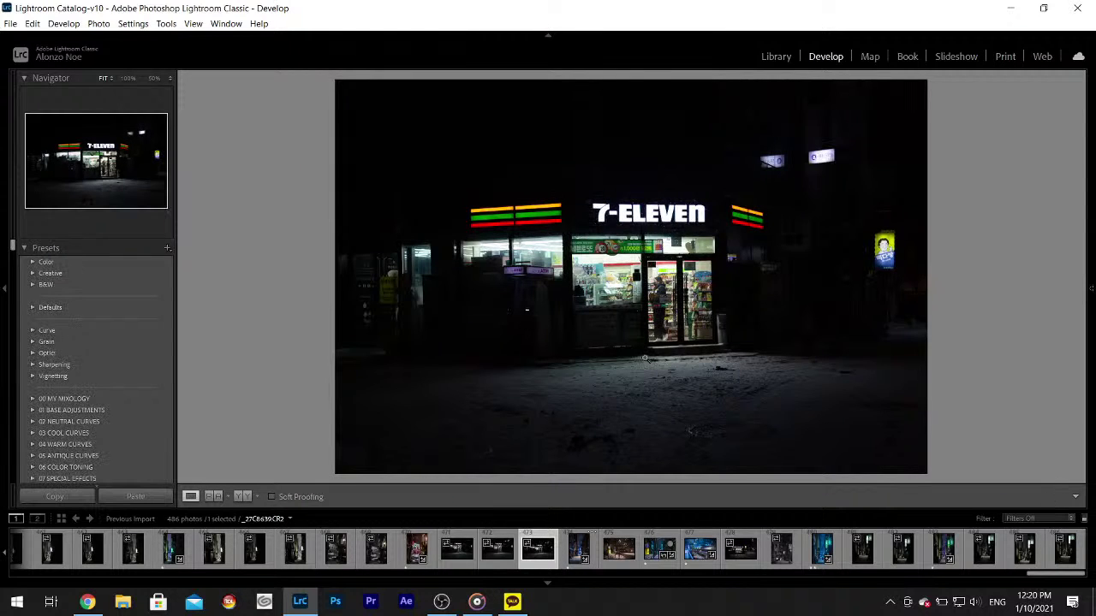
left_click(501, 554)
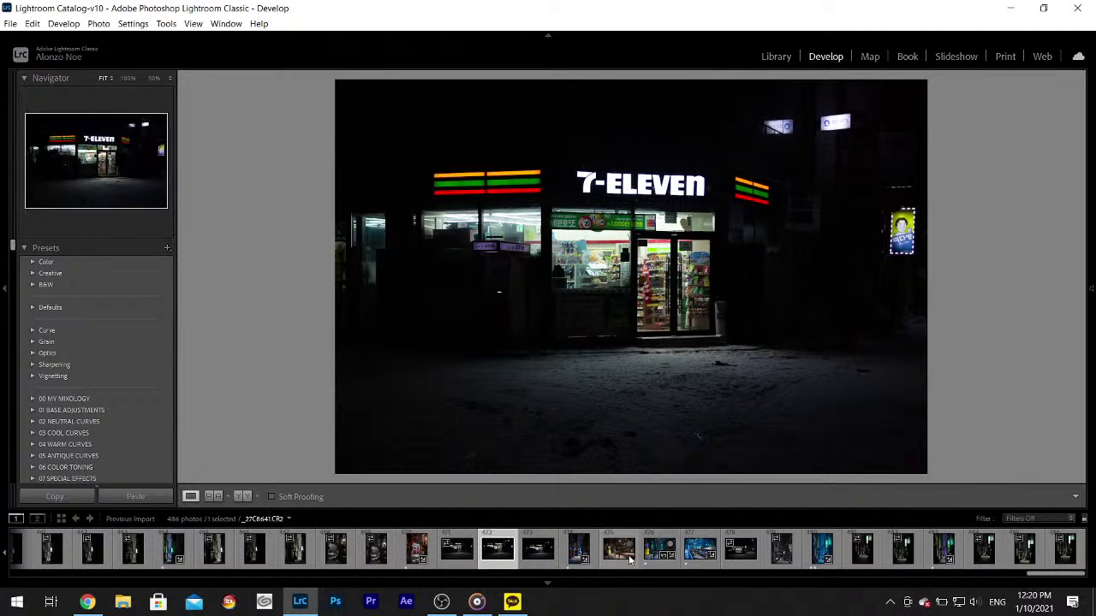
left_click(546, 553)
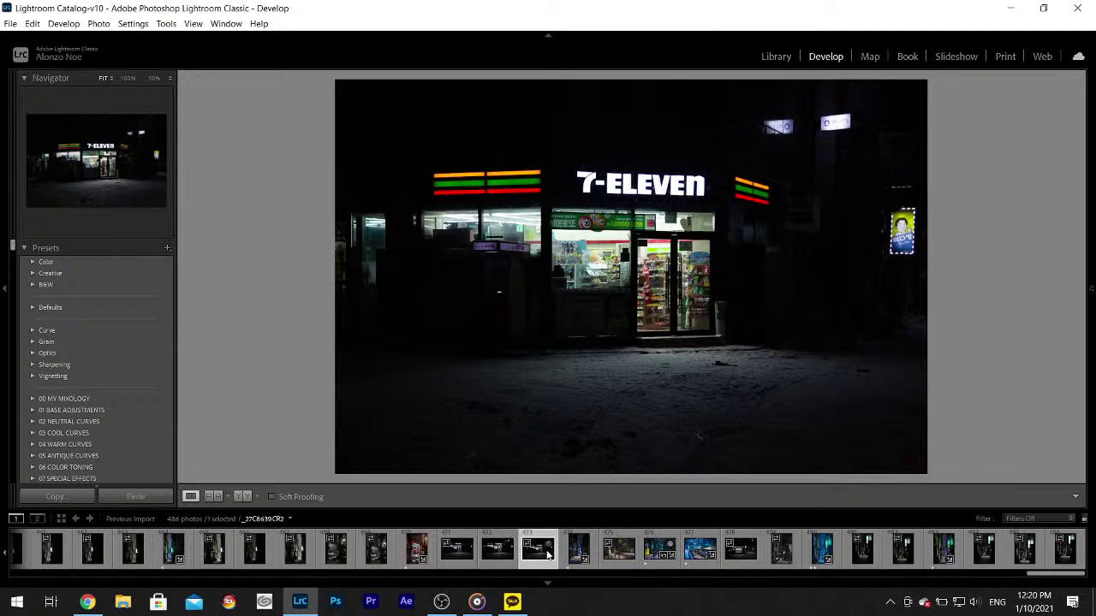
- On the Ministop storefront photo, set highlights to -100, shadows to +100, whites to +75 and contrast to -100
left_click(748, 567)
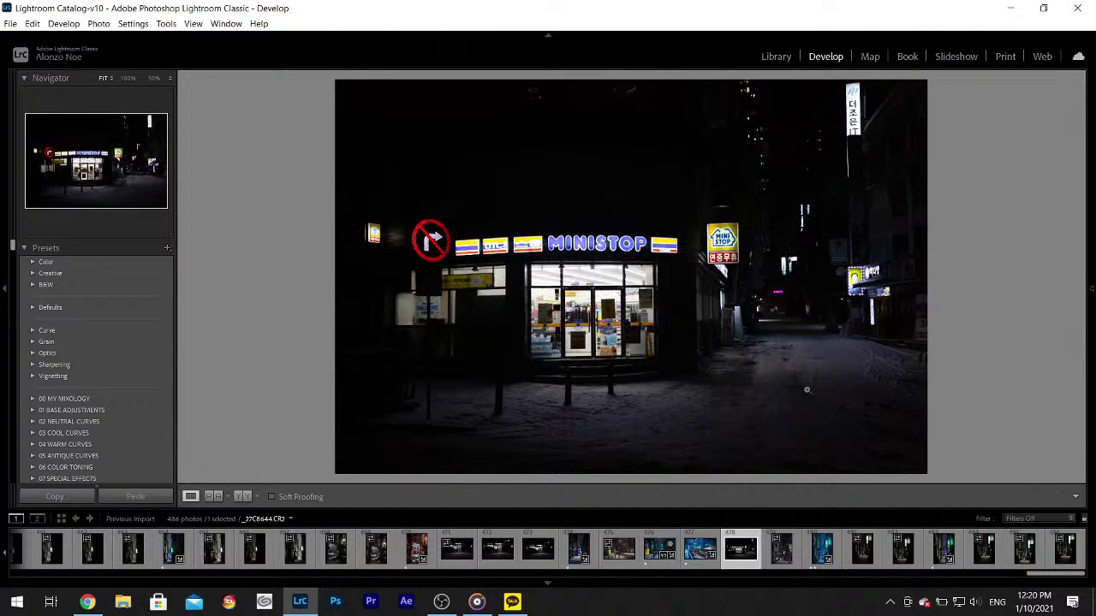
mouse_move(1091, 214)
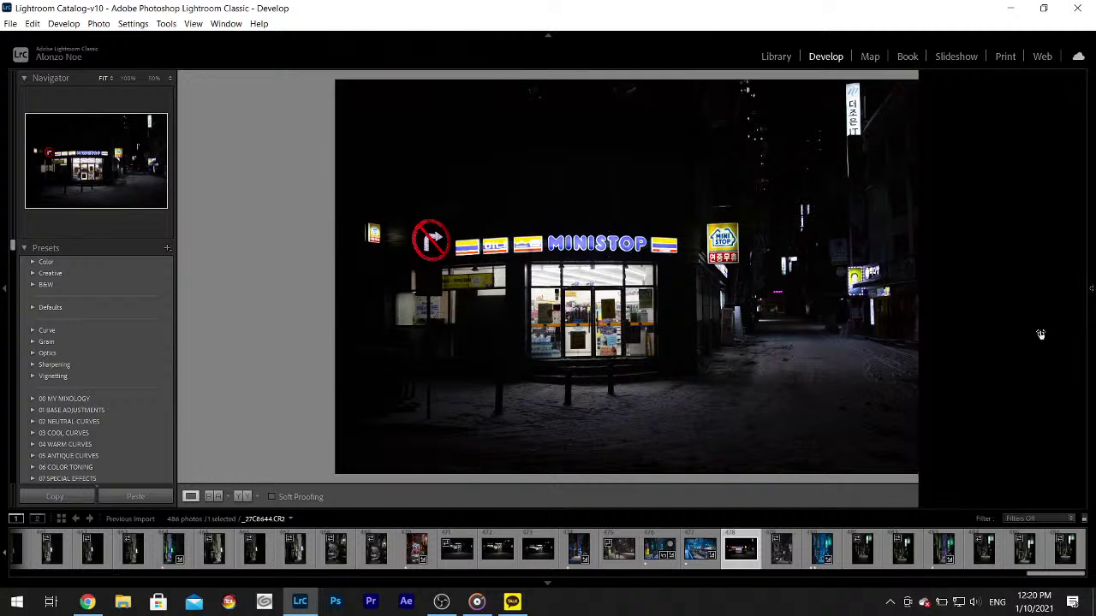
mouse_move(1041, 334)
left_click_drag(993, 353, 1085, 377)
left_click_drag(1007, 379, 1034, 388)
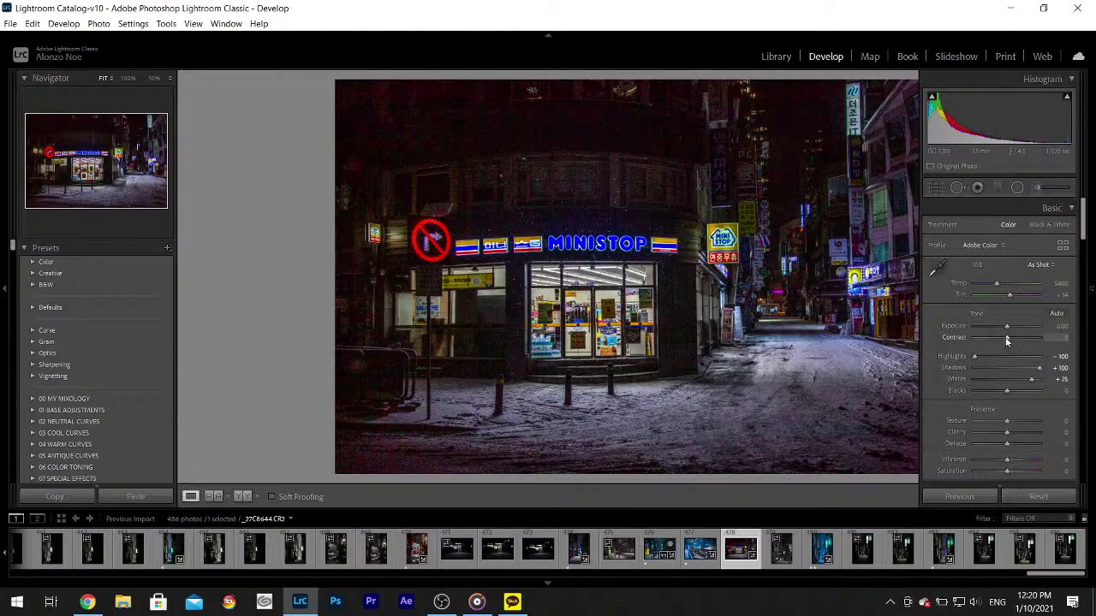
left_click_drag(1007, 339, 967, 342)
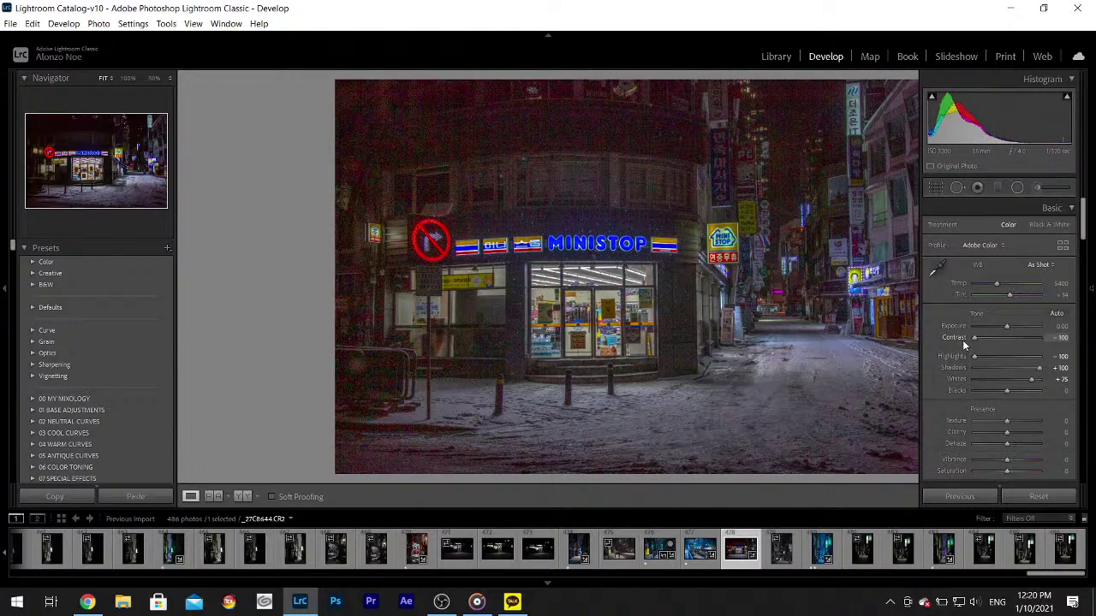
- Inspect the noise in the dark building facade above the Ministop storefront at close zoom
key("F8")
left_click_drag(461, 130, 783, 373)
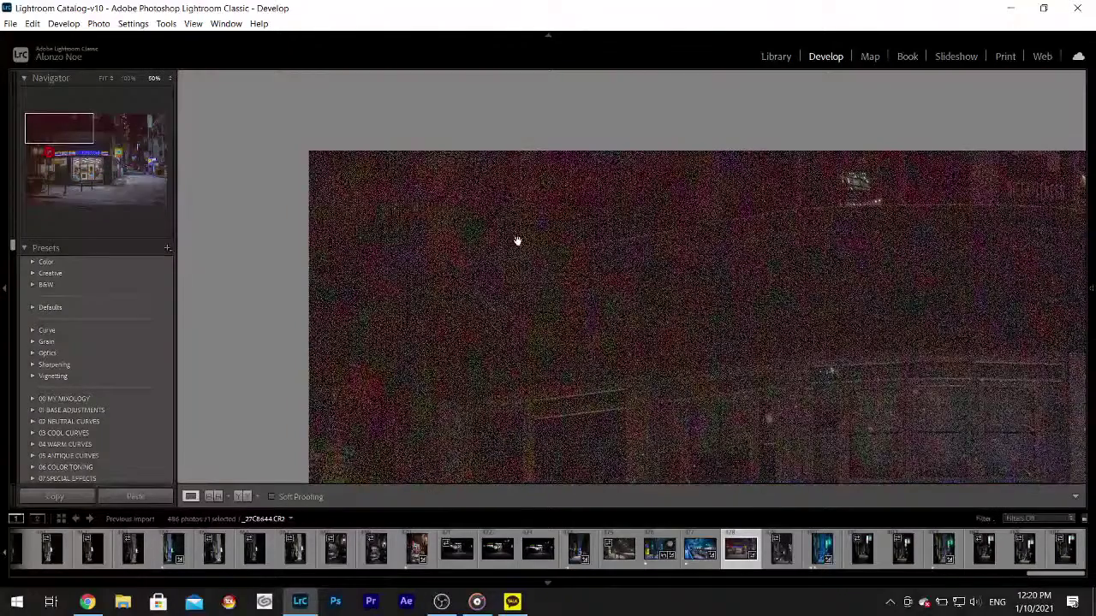
left_click(431, 264)
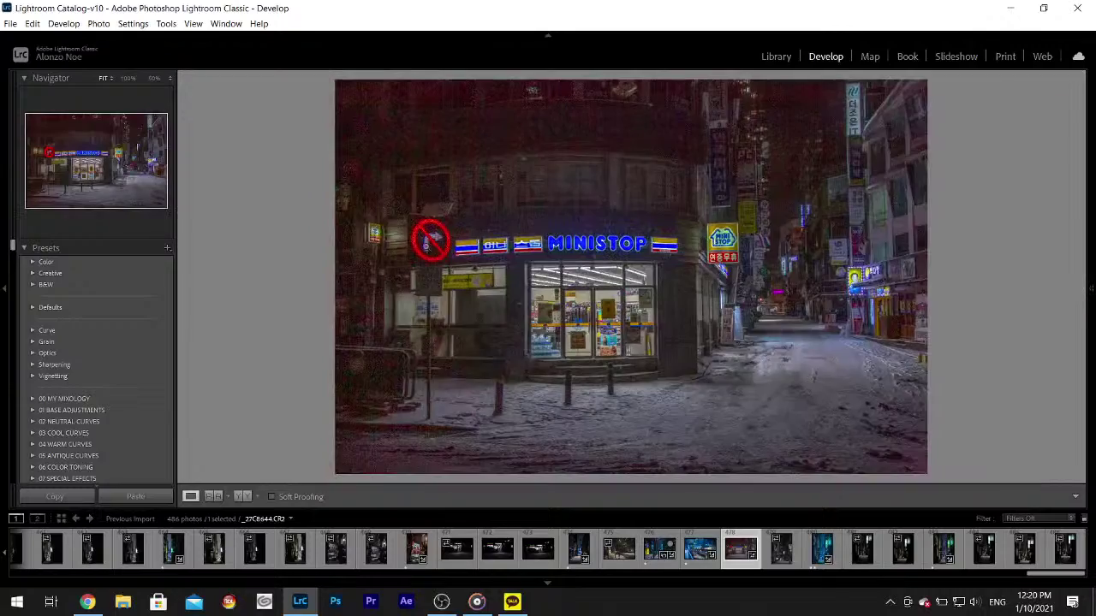
left_click(420, 156)
left_click(423, 178)
left_click_drag(401, 135, 386, 268)
left_click(388, 270)
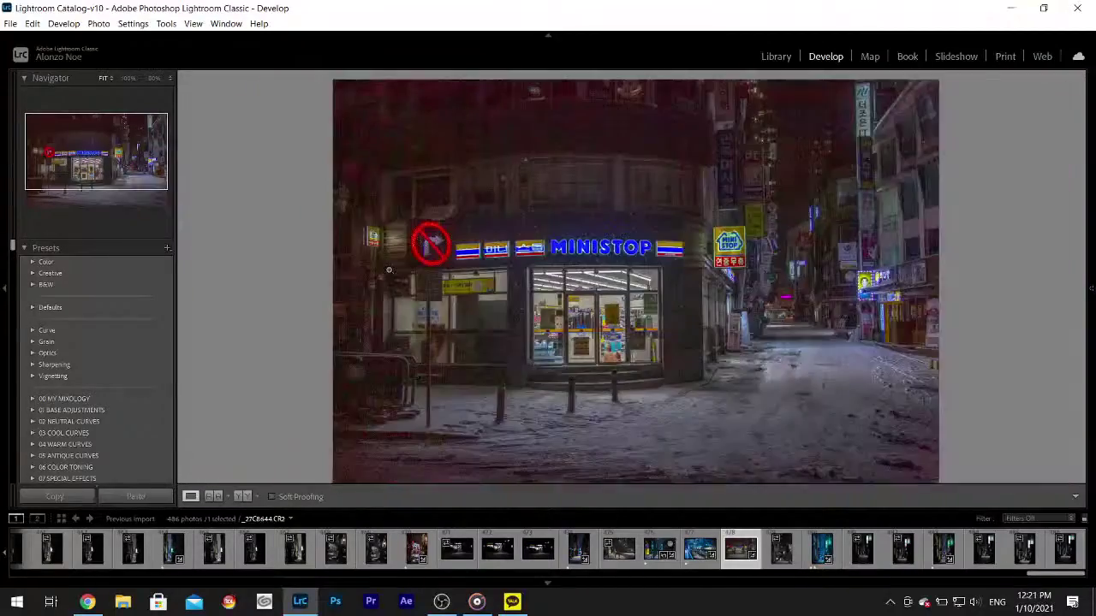
- Set the Ministop photo's blacks to -47, raise its whites slightly and review the full frame
left_click(1091, 224)
scroll(1082, 224, "down", 4)
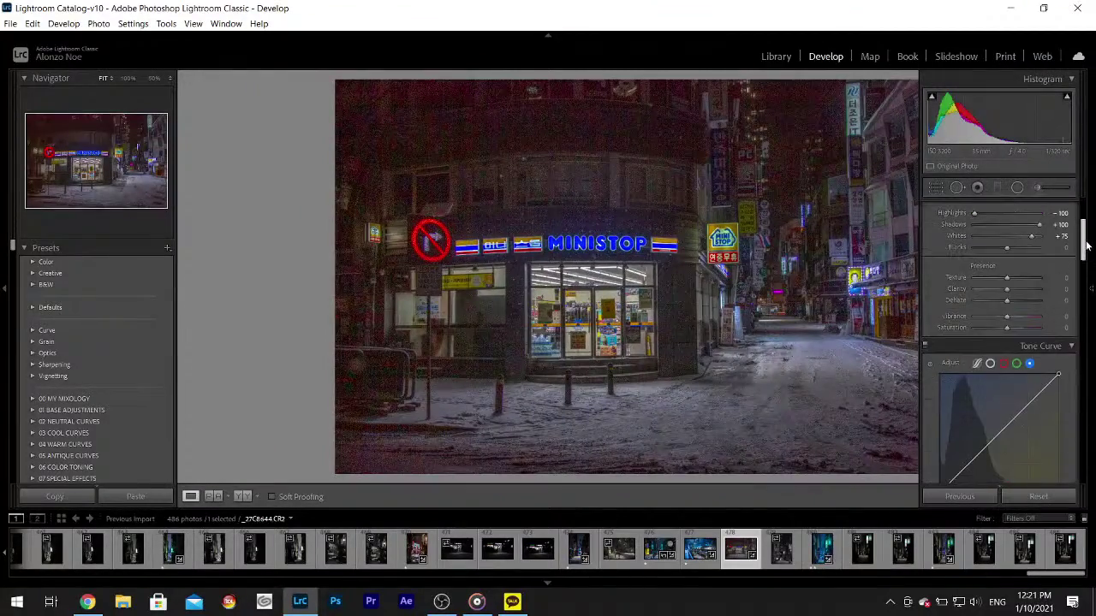
left_click(1007, 248)
left_click_drag(1005, 249, 990, 249)
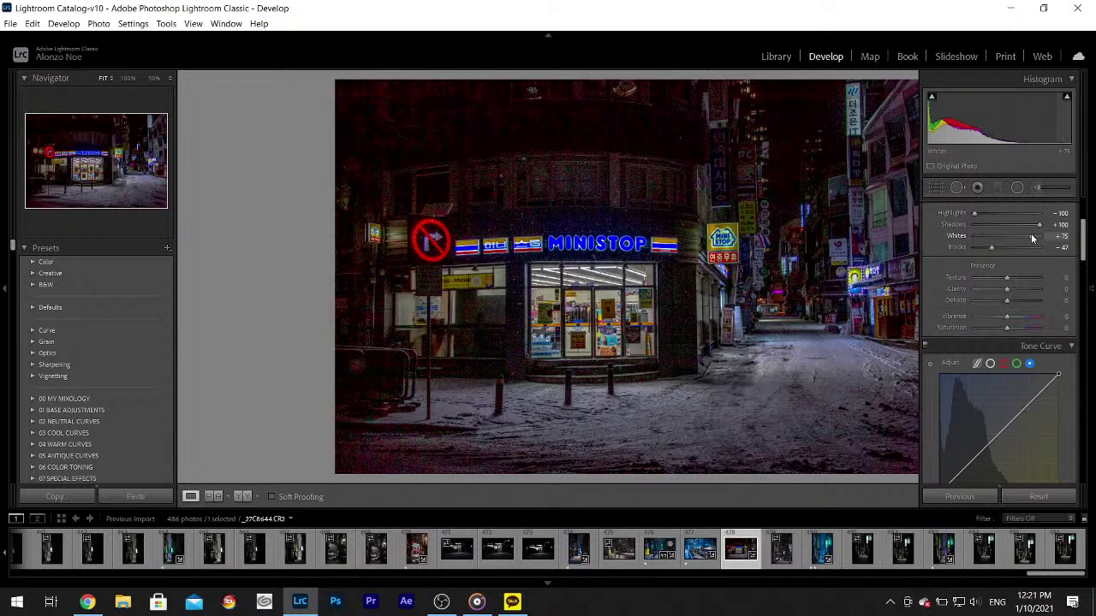
left_click_drag(1029, 232, 1032, 233)
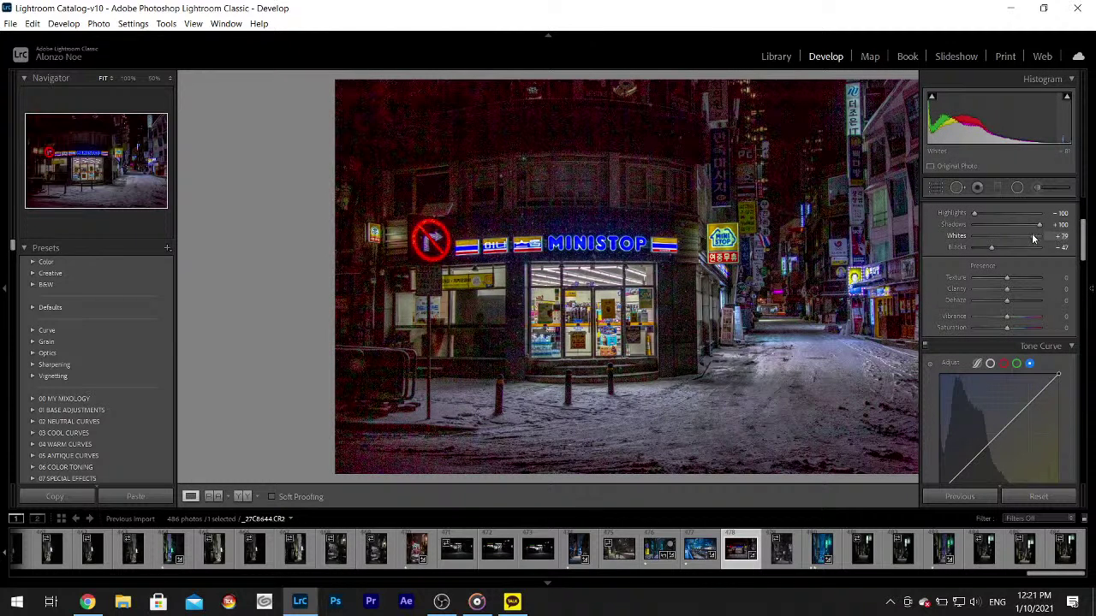
key("F8")
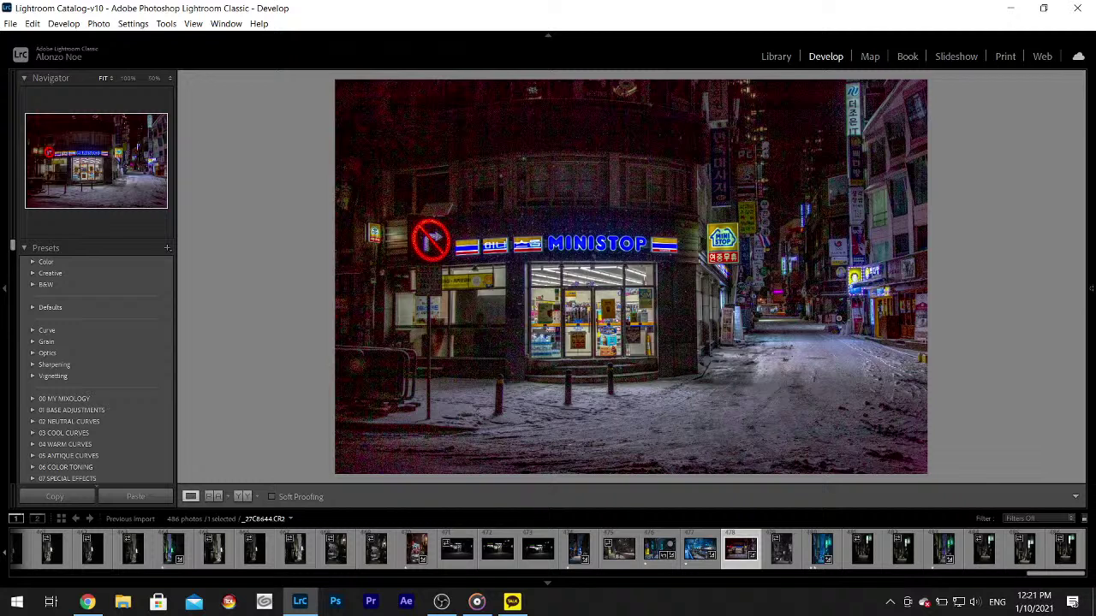
- On the earliest 7-Eleven storefront photo, cut the highlights, lift the shadows and raise the whites, then check it up close
left_click(538, 563)
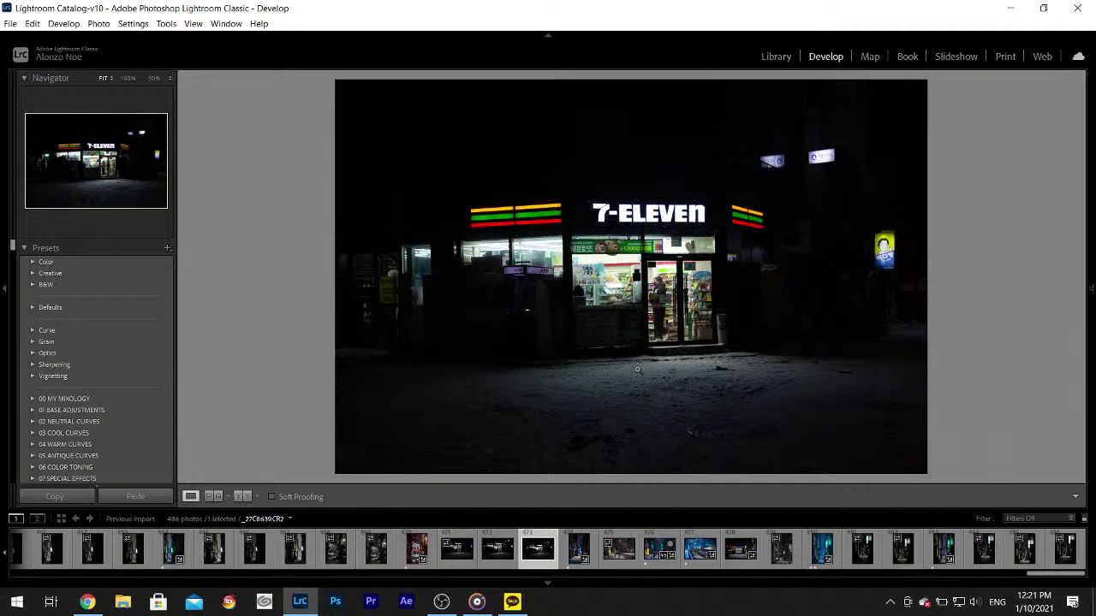
left_click(496, 558)
left_click(455, 561)
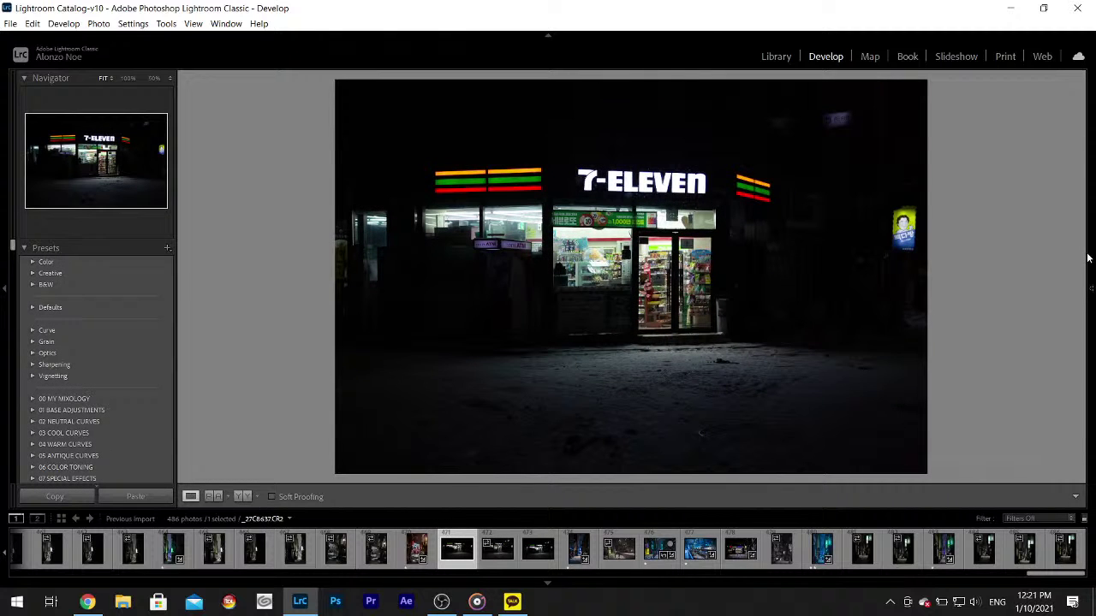
mouse_move(1087, 257)
scroll(1086, 253, "up", 3)
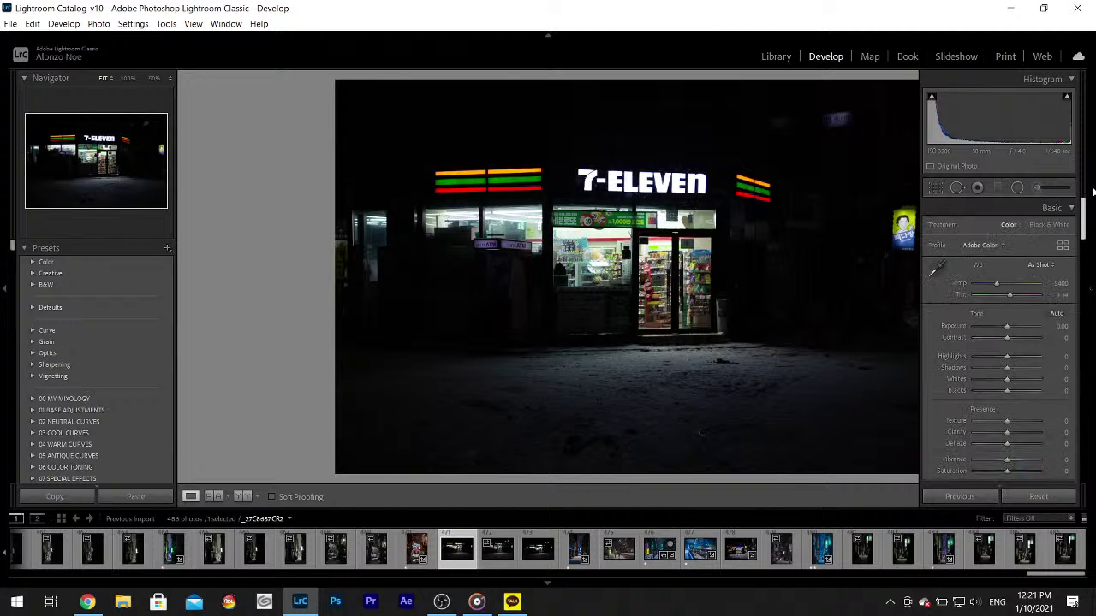
left_click_drag(982, 357, 1030, 380)
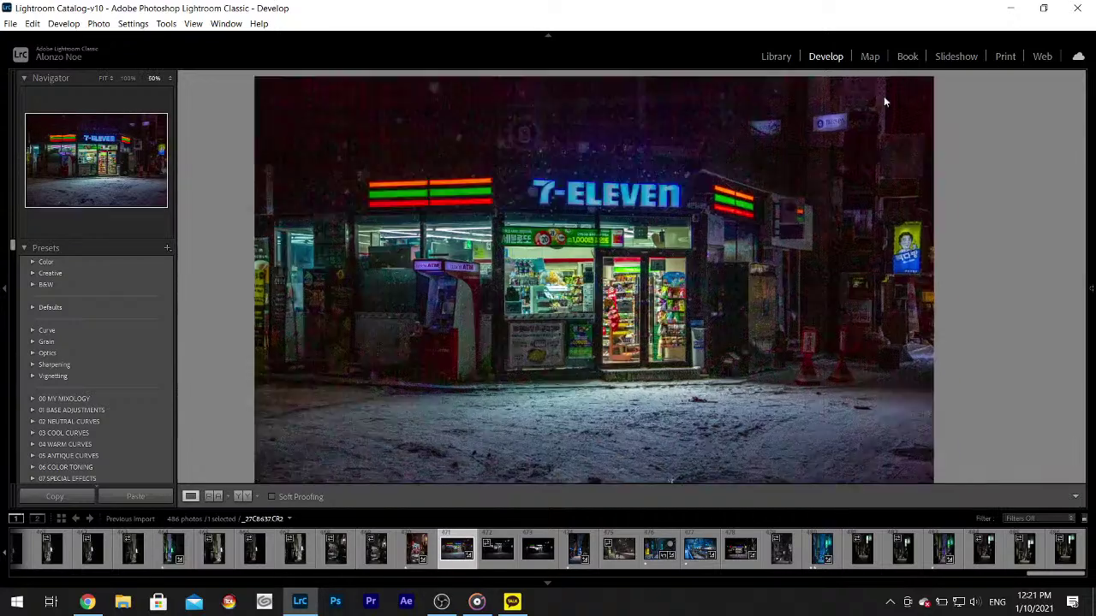
left_click(882, 99)
left_click(867, 136)
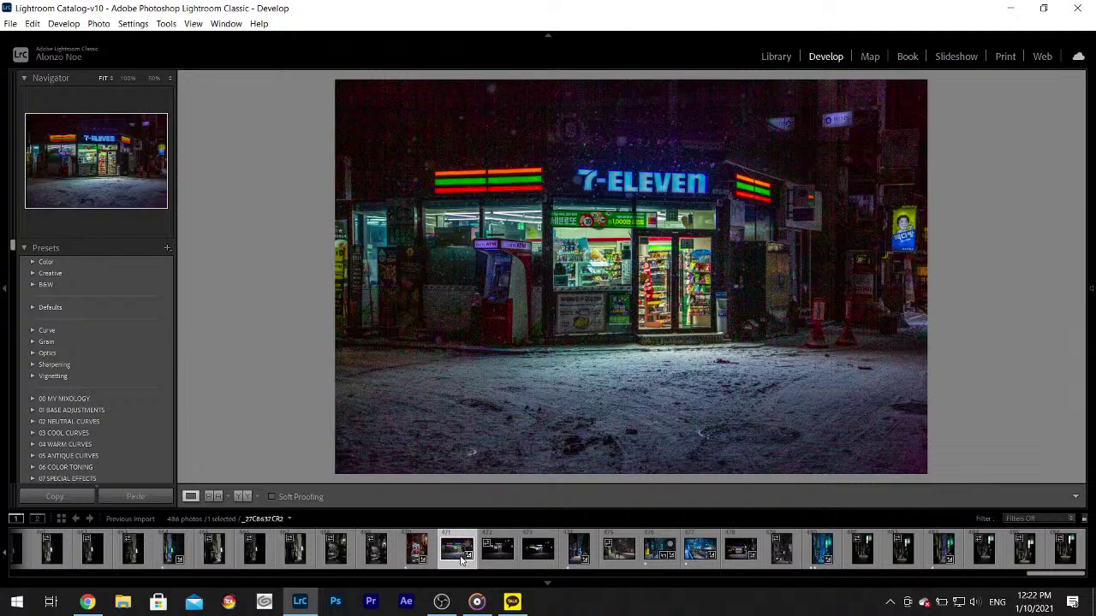
- On the BAR sign alley photo, set highlights -100, shadows +100 and whites +56, and sample the box beside the lamp as white balance neutral
left_click(376, 552)
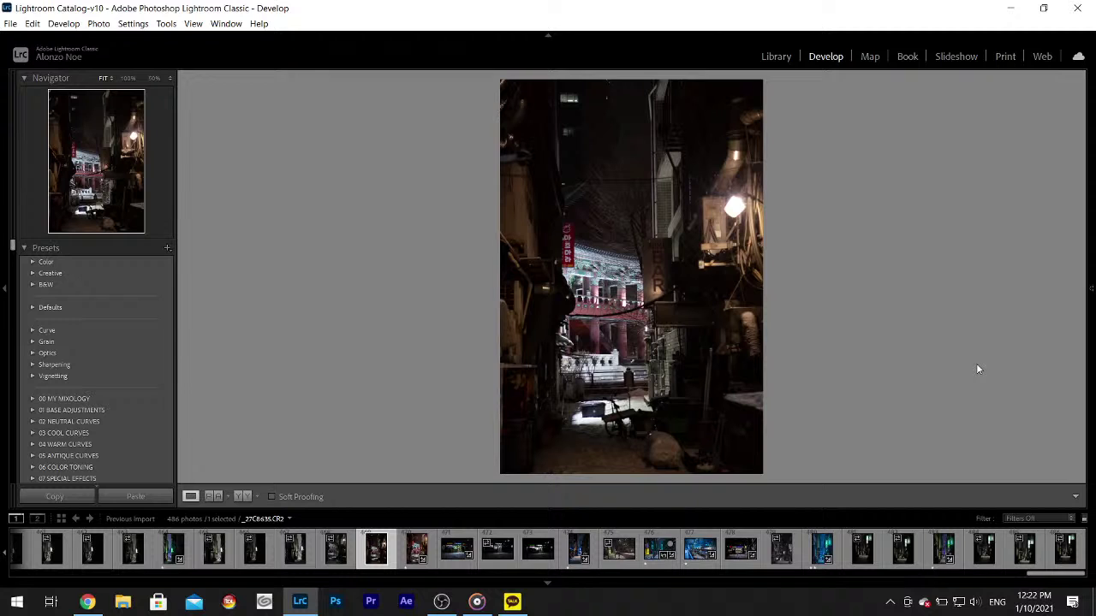
mouse_move(1091, 257)
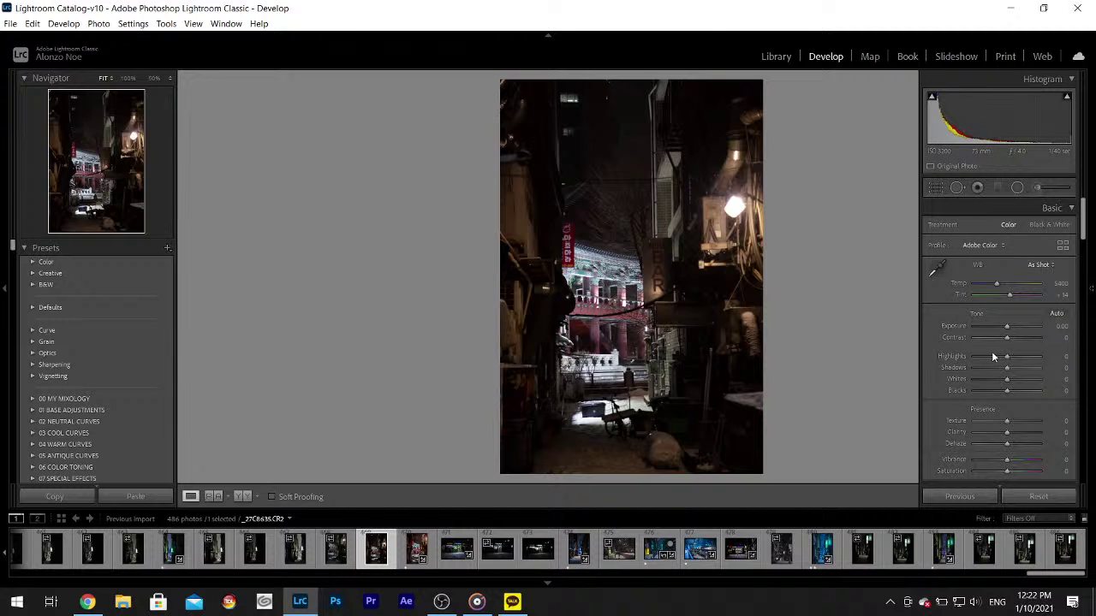
left_click_drag(997, 356, 1077, 374)
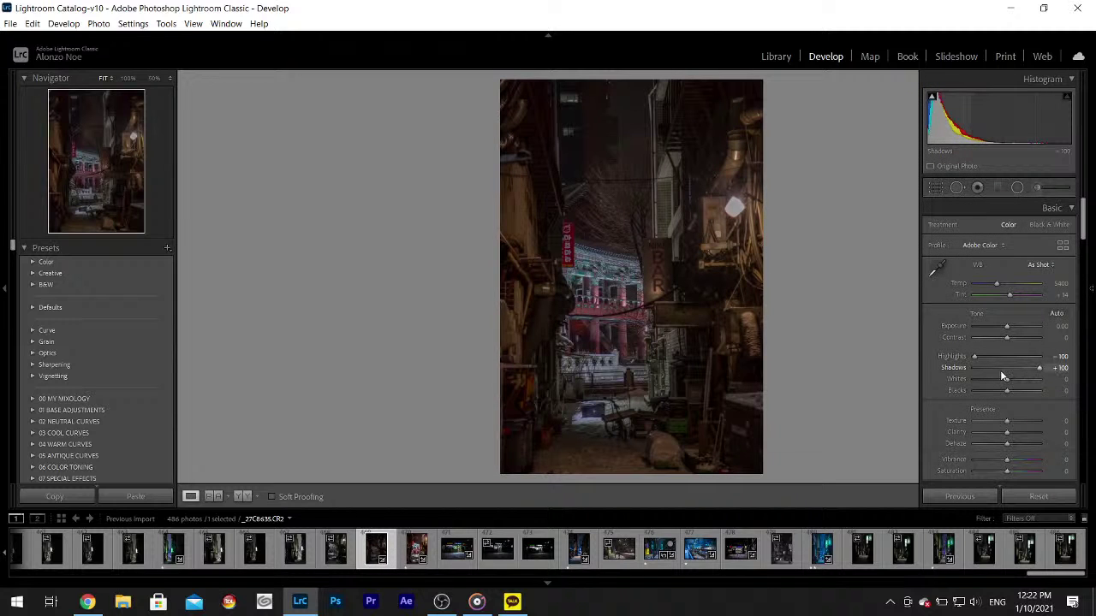
left_click_drag(1007, 379, 1026, 385)
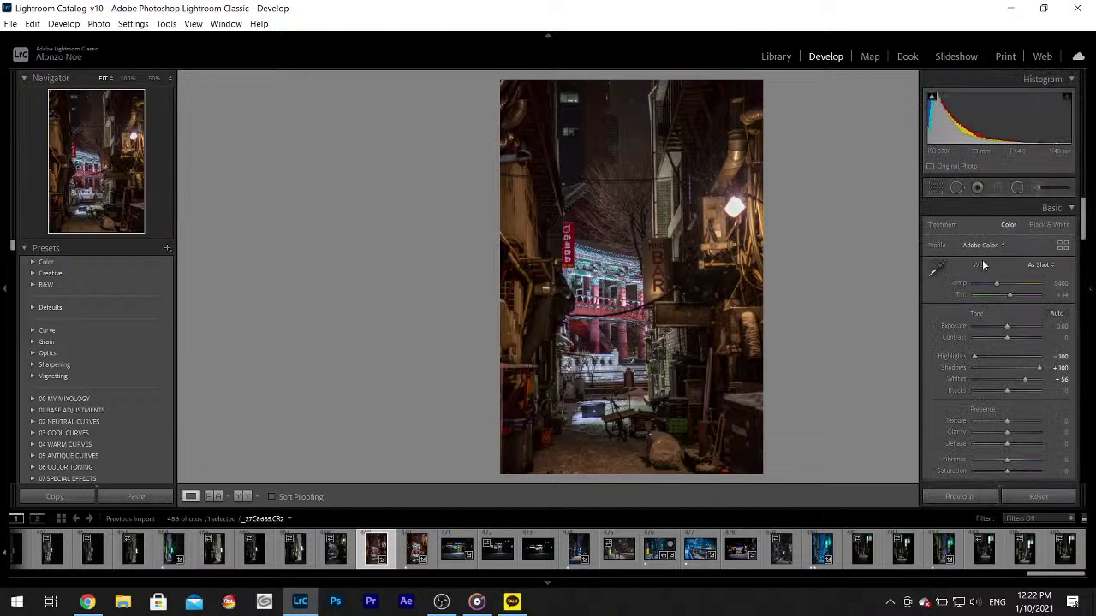
left_click(940, 270)
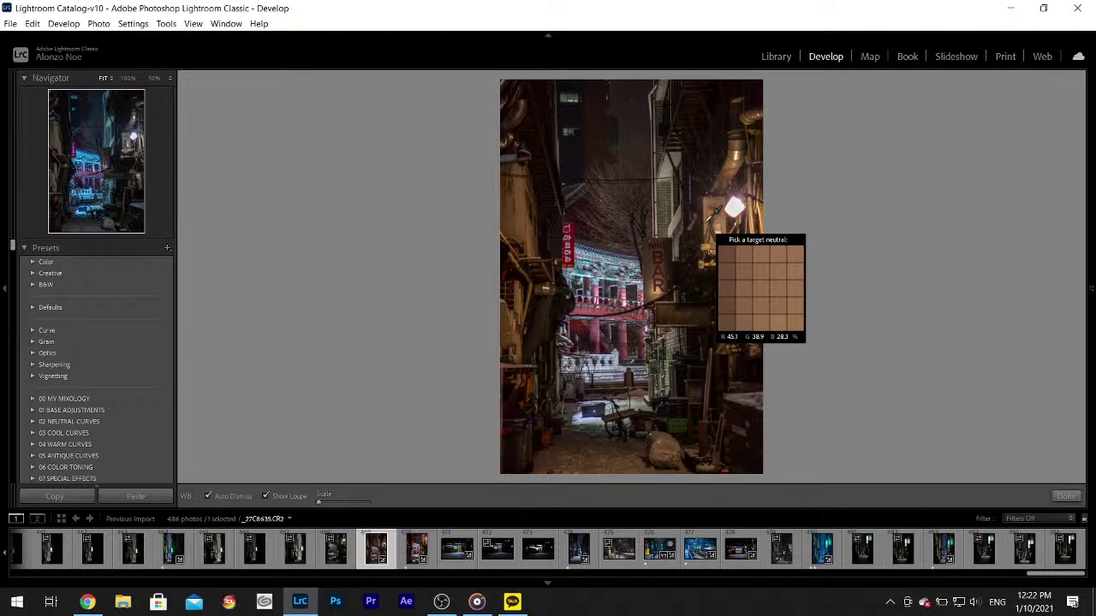
left_click(704, 223)
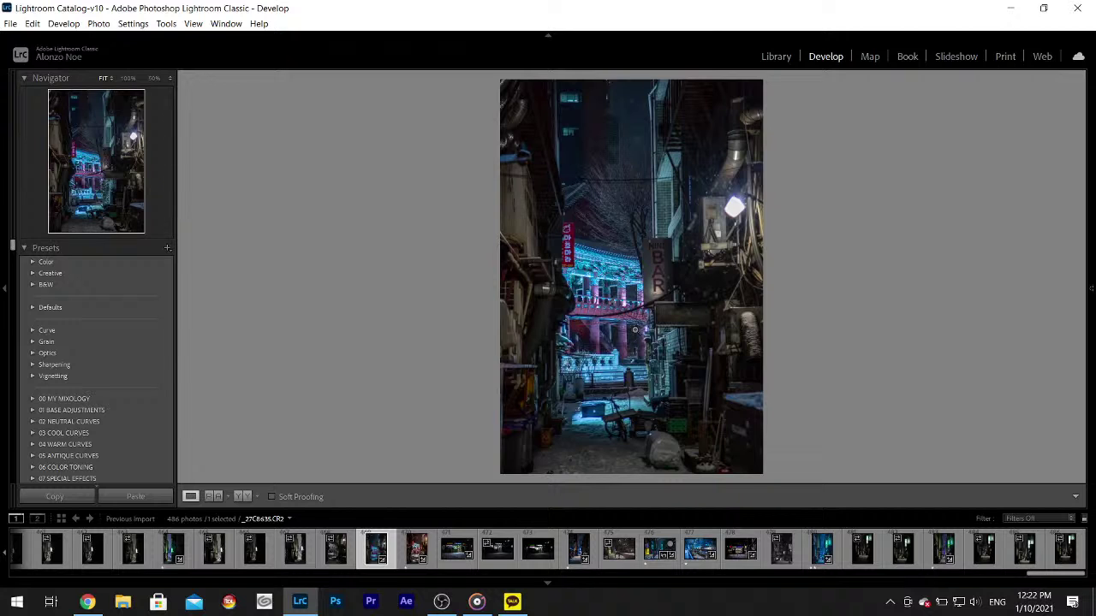
- Set the BAR sign alley photo's texture to +7 and clarity to +12
mouse_move(1089, 382)
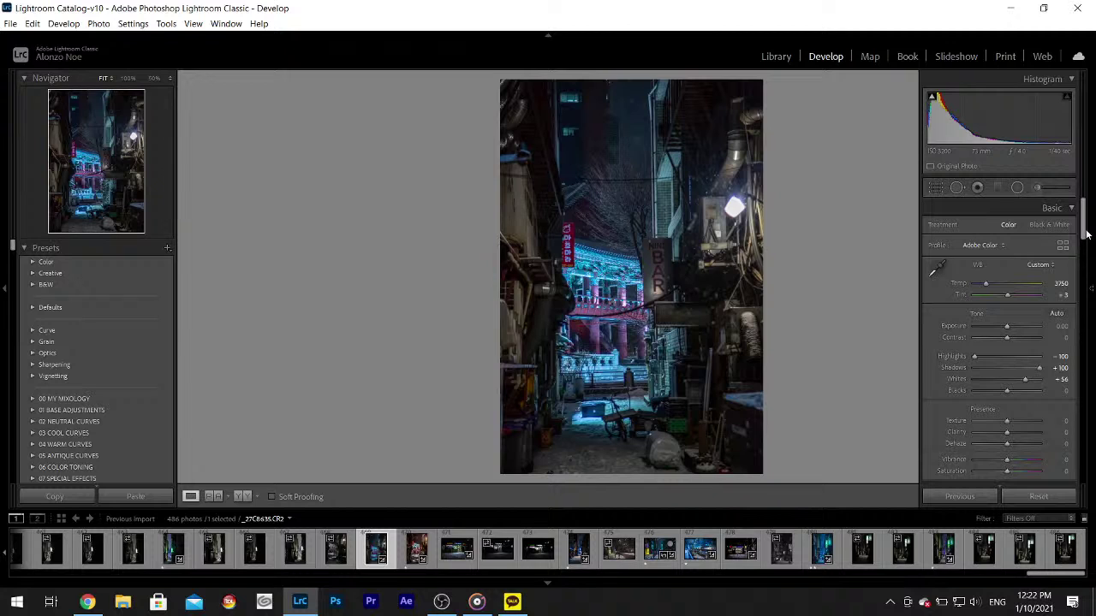
scroll(1027, 300, "down", 3)
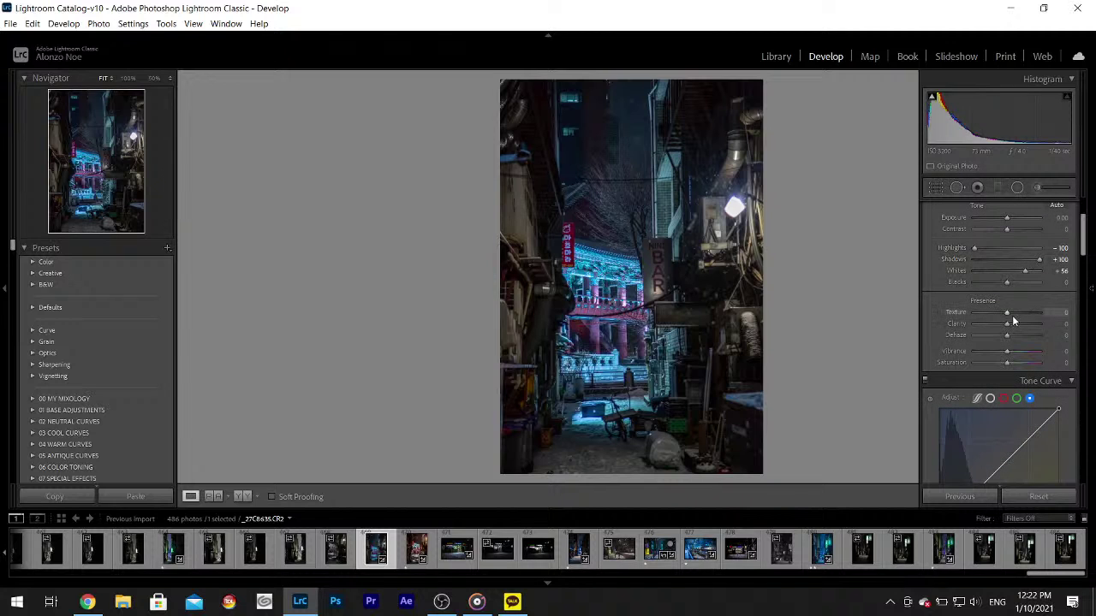
left_click_drag(1007, 316, 1009, 326)
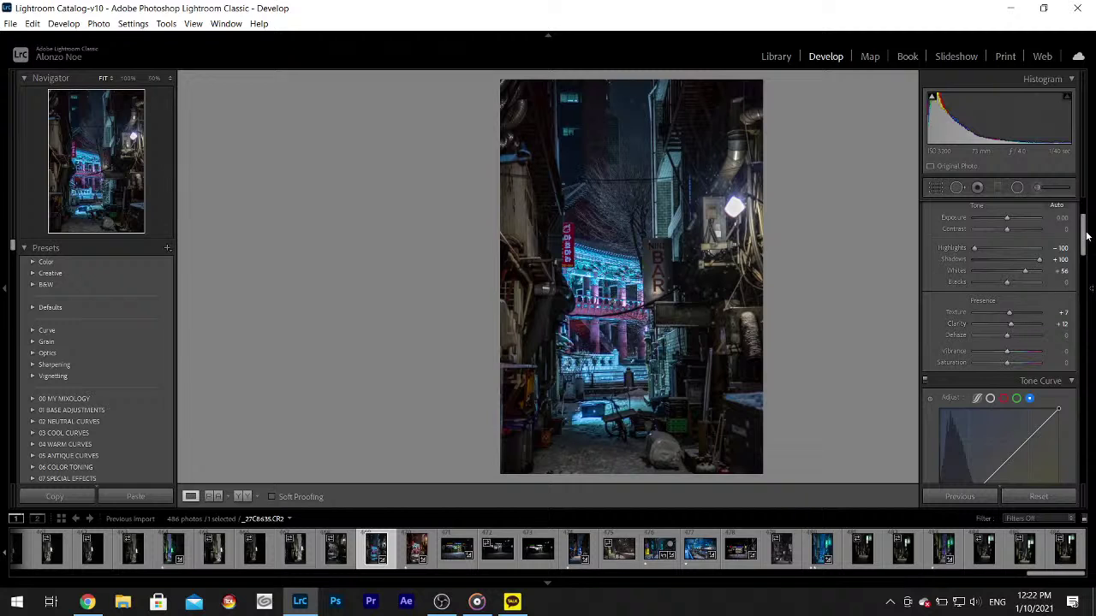
- Add a post-crop vignette of -9 to the BAR sign alley photo and check the lit pavilion
left_click_drag(1085, 237, 1076, 448)
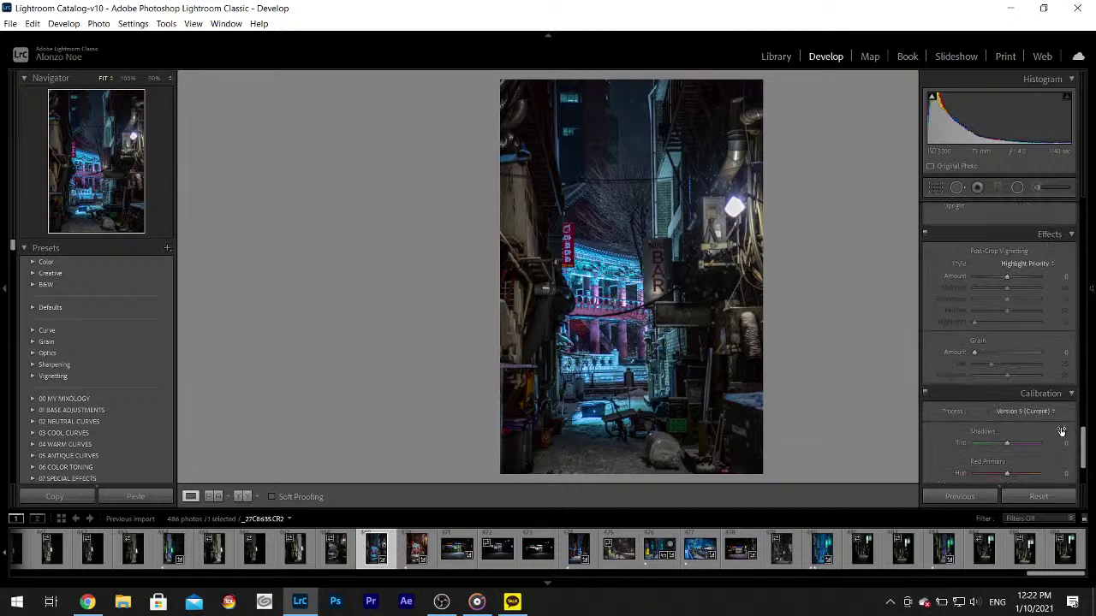
left_click_drag(1008, 274, 1002, 278)
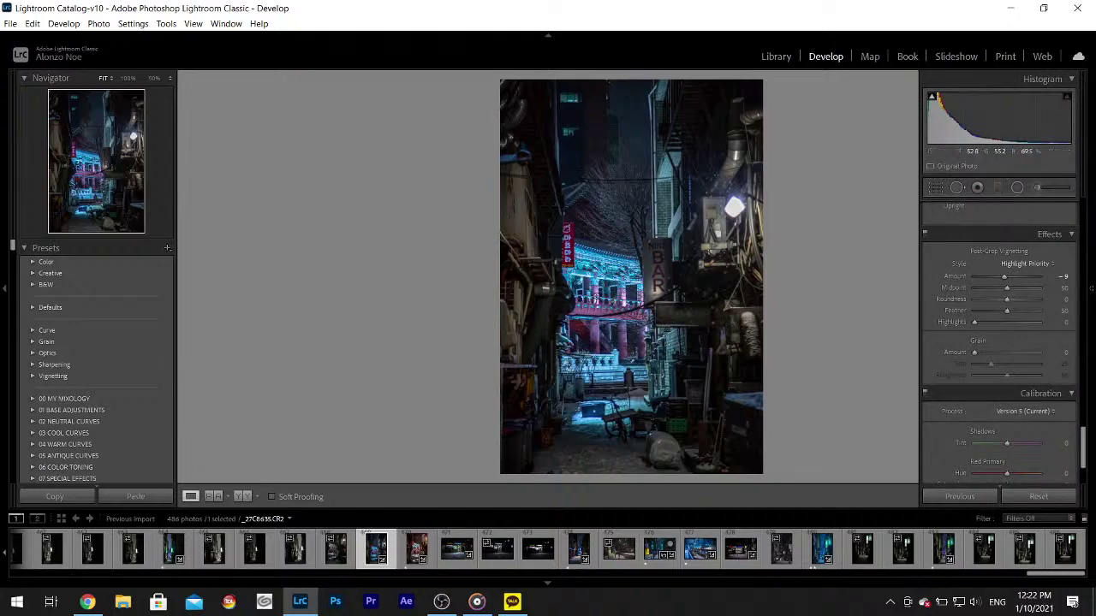
left_click(595, 296)
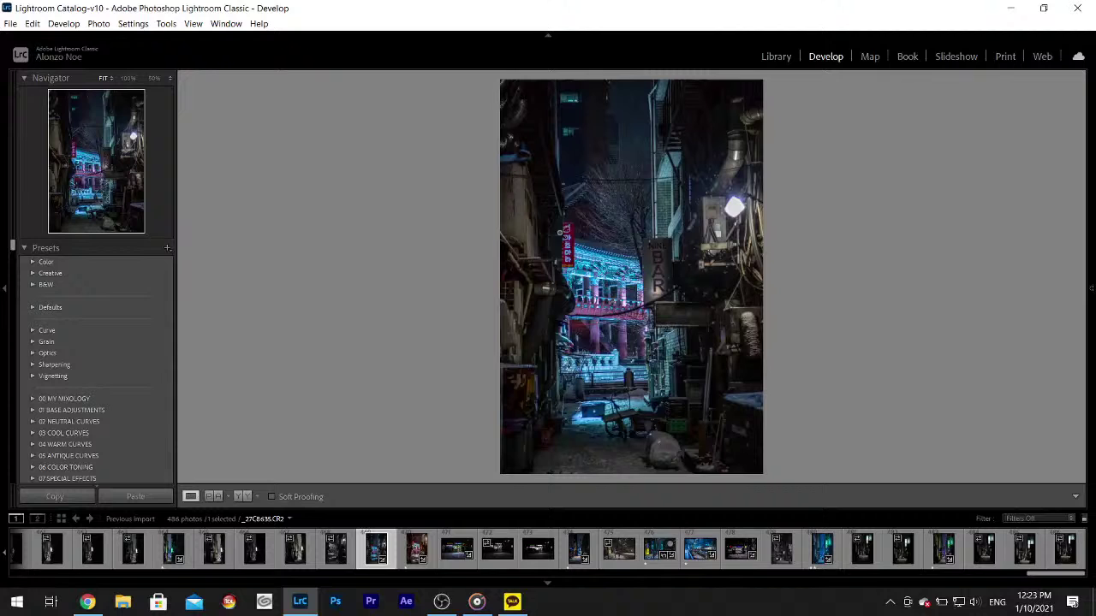
left_click(560, 233)
- Tint the BAR sign alley photo's highlights strongly orange with color grading
mouse_move(1091, 322)
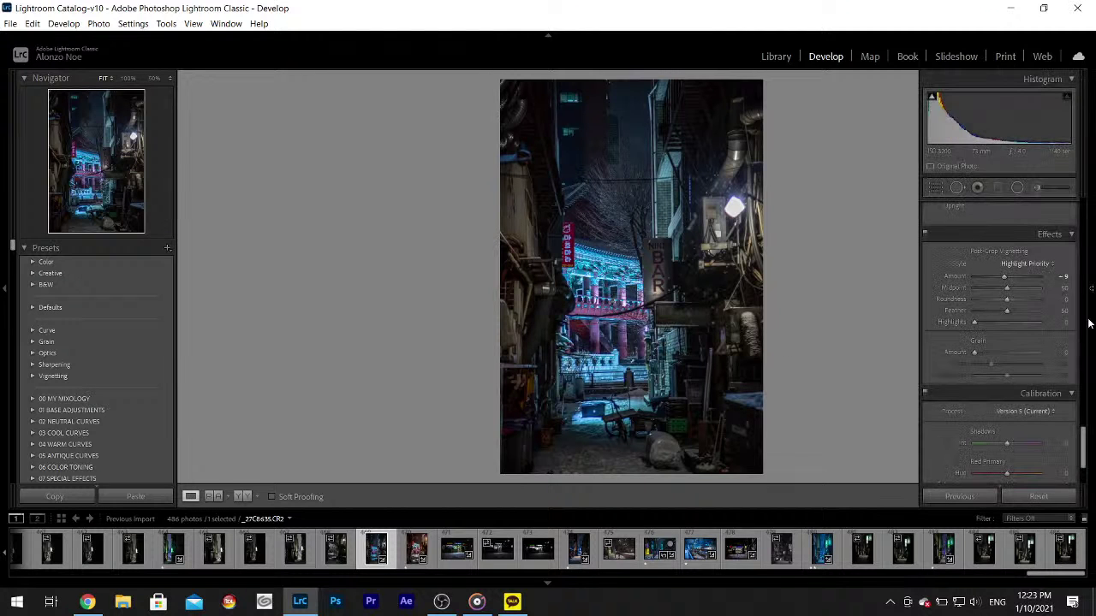
left_click_drag(1082, 446, 1000, 318)
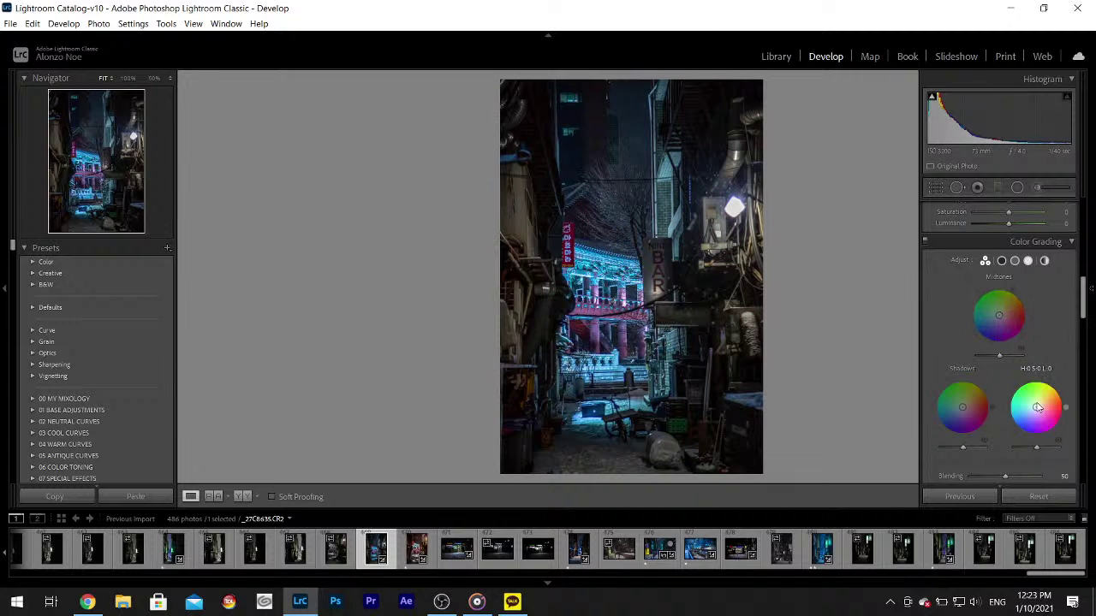
mouse_move(1037, 409)
left_mouse_down()
mouse_move(1054, 382)
mouse_move(1056, 399)
left_mouse_up()
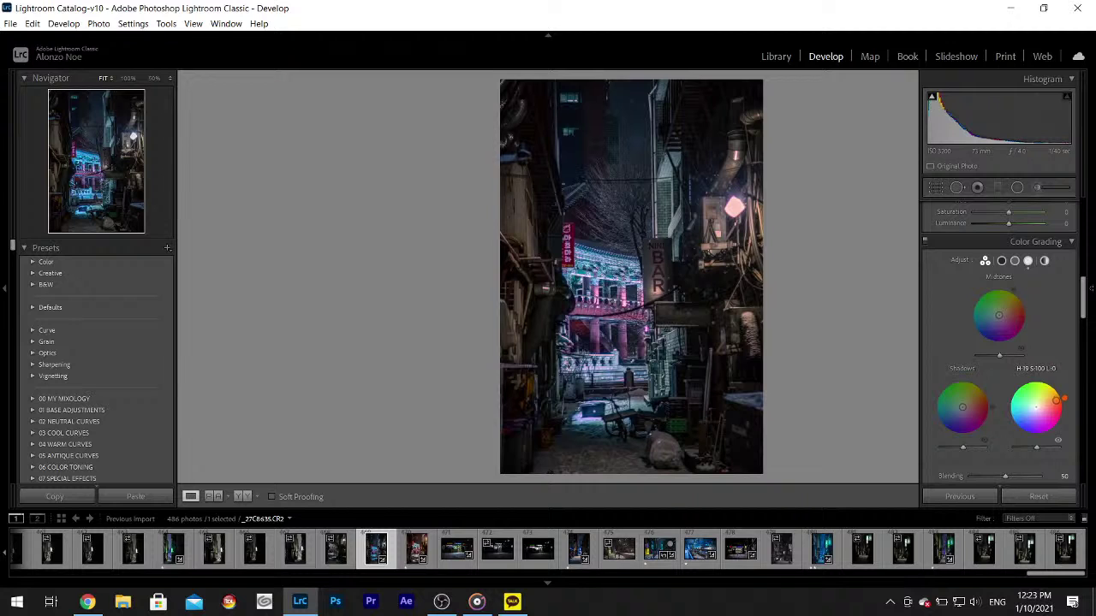
- Try a blue midtone tint on the BAR sign alley photo, and reset both the midtones and highlights color grading
left_click_drag(998, 322, 984, 344)
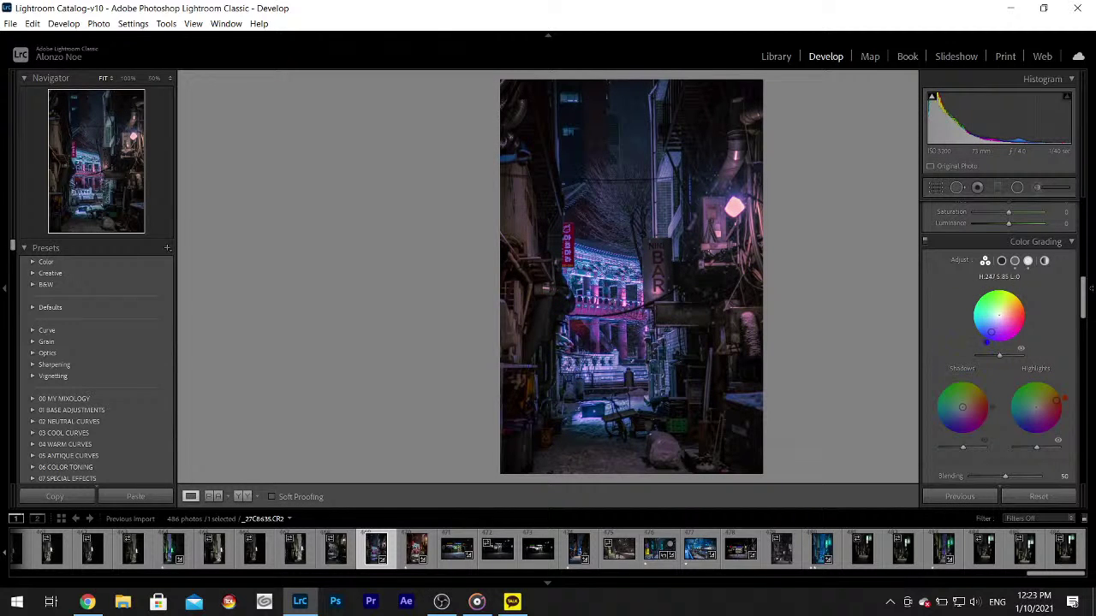
double_click(1005, 320)
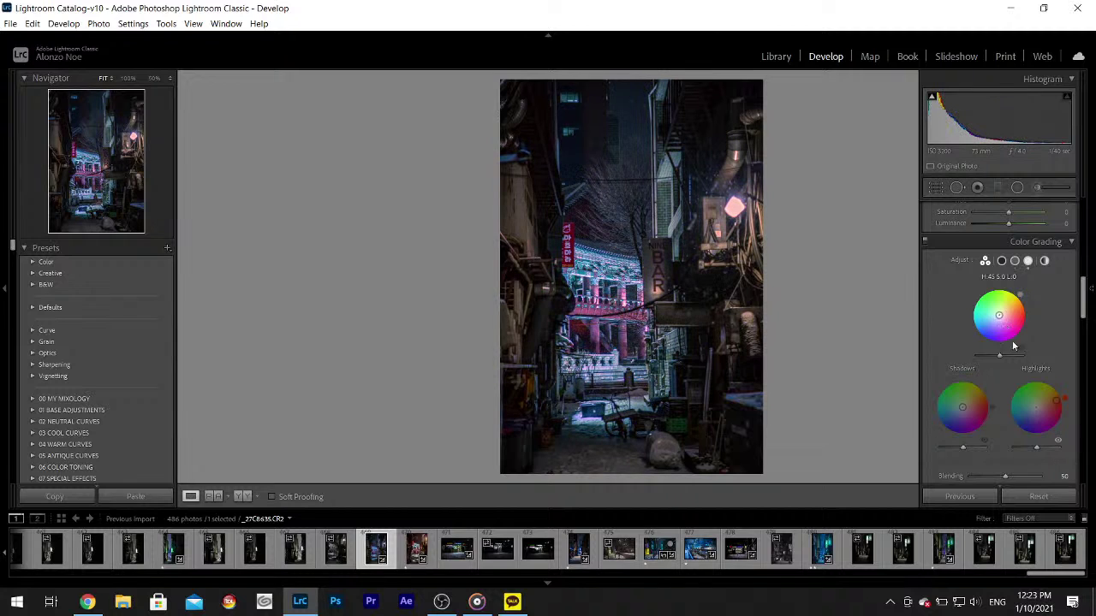
double_click(1035, 413)
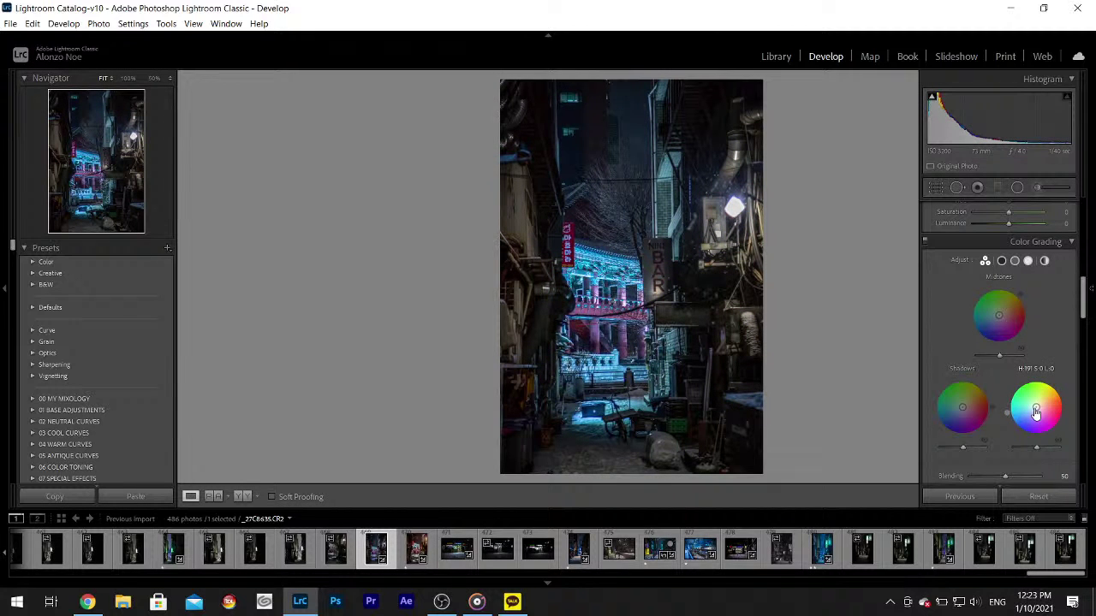
- Resample the BAR sign alley photo's white balance from the bluish snow patch on the ground in front of the pavilion
left_click_drag(1084, 299, 1084, 216)
left_click(930, 275)
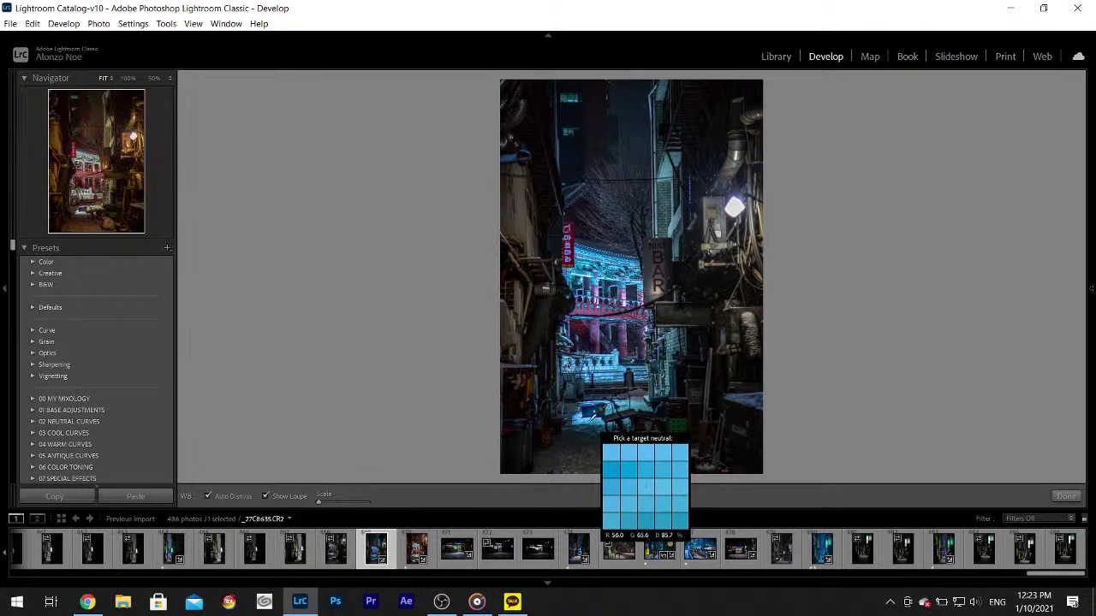
left_click(590, 419)
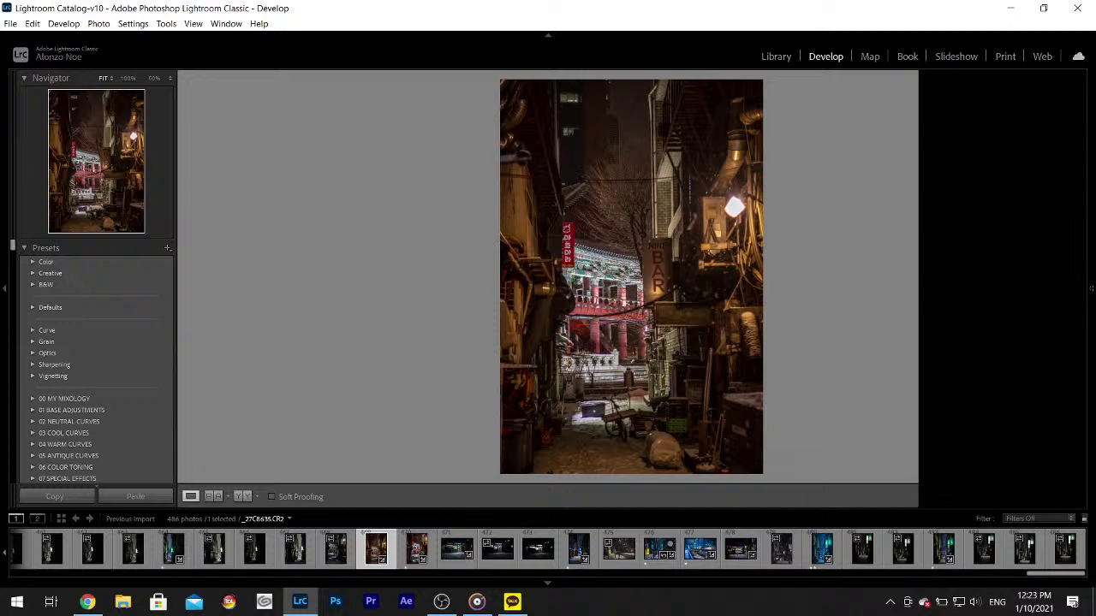
- Try shifting the orange hue to -100 on the BAR sign alley photo, and reset it
mouse_move(1090, 282)
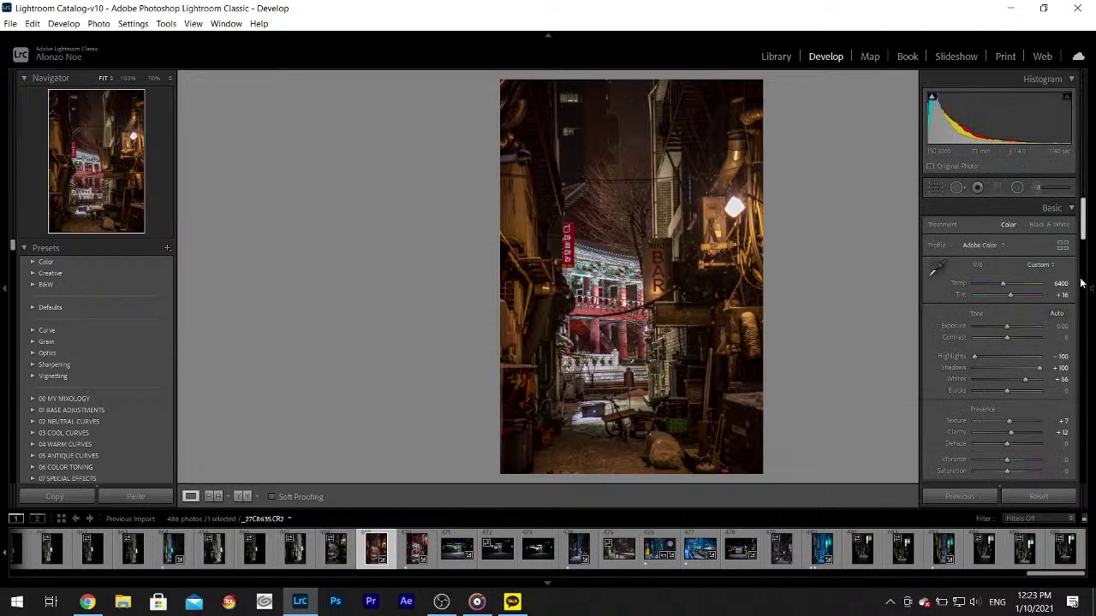
scroll(1082, 232, "down", 5)
left_click(959, 263)
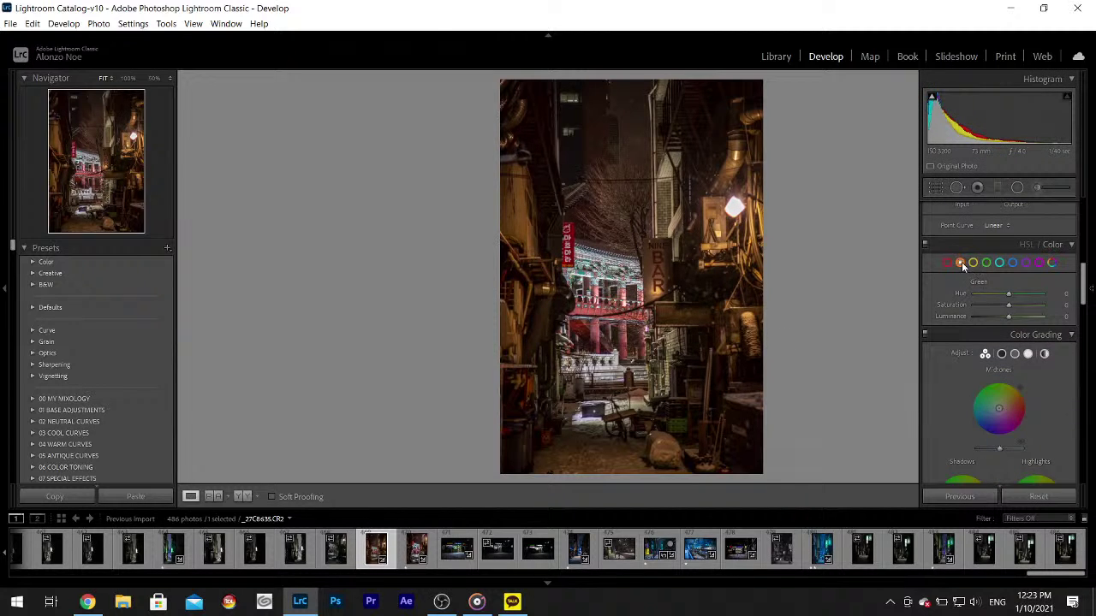
left_click_drag(1008, 294, 969, 295)
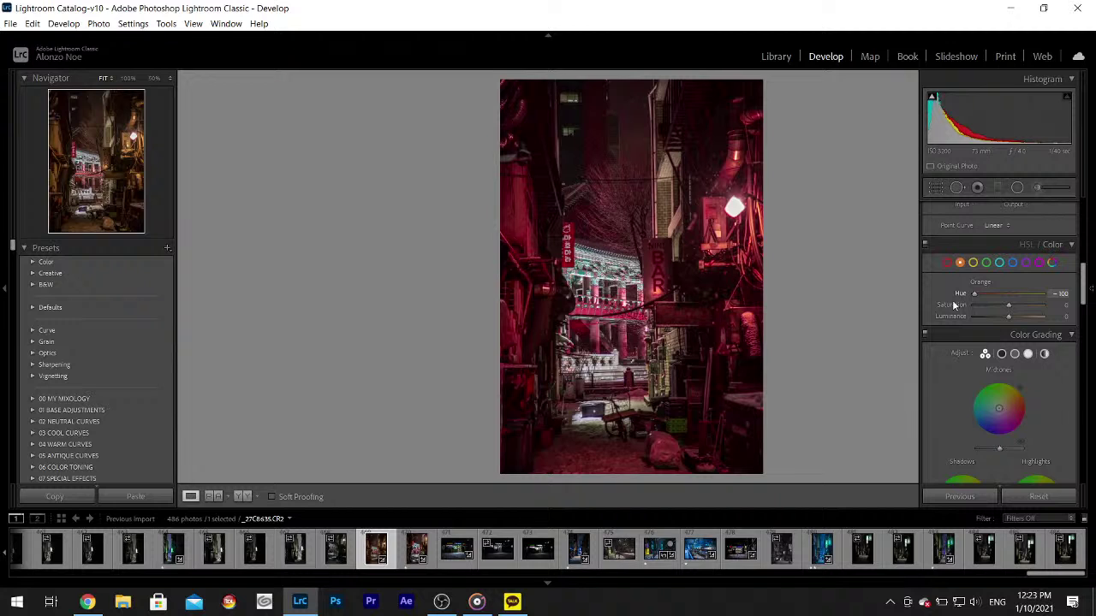
double_click(960, 293)
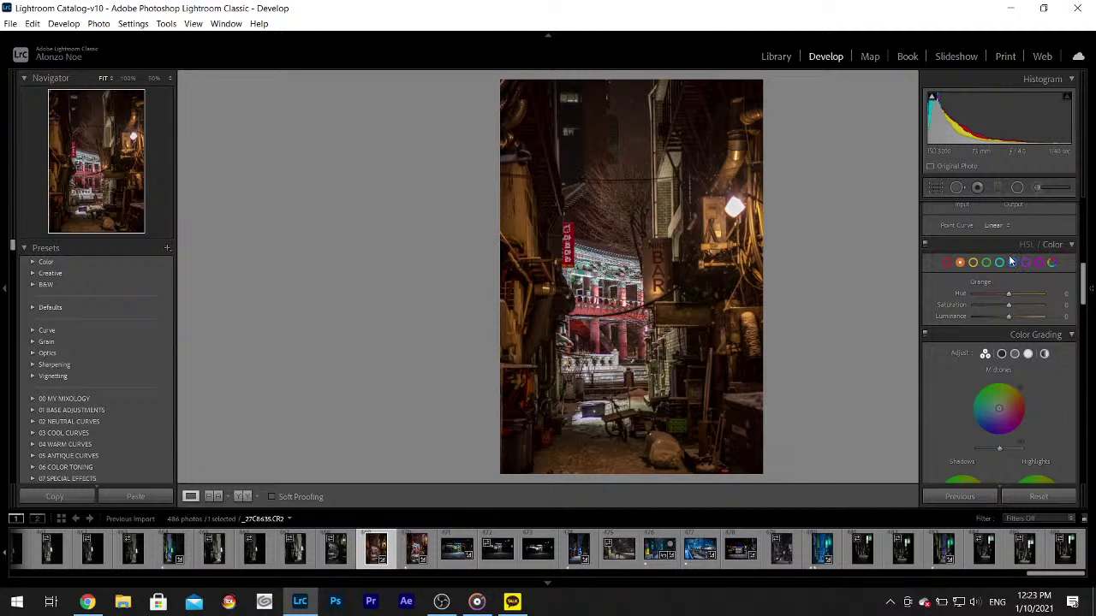
- Set up an adjustment brush with saturation -100 and the color tint's saturation at 0%
scroll(1084, 279, "up", 5)
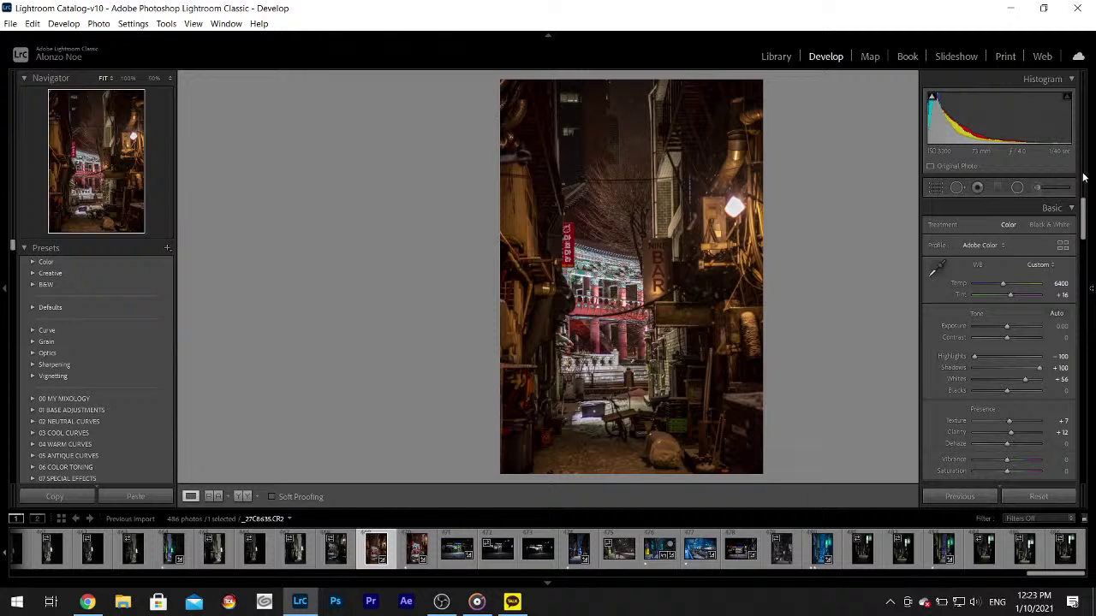
left_click_drag(748, 224, 410, 233)
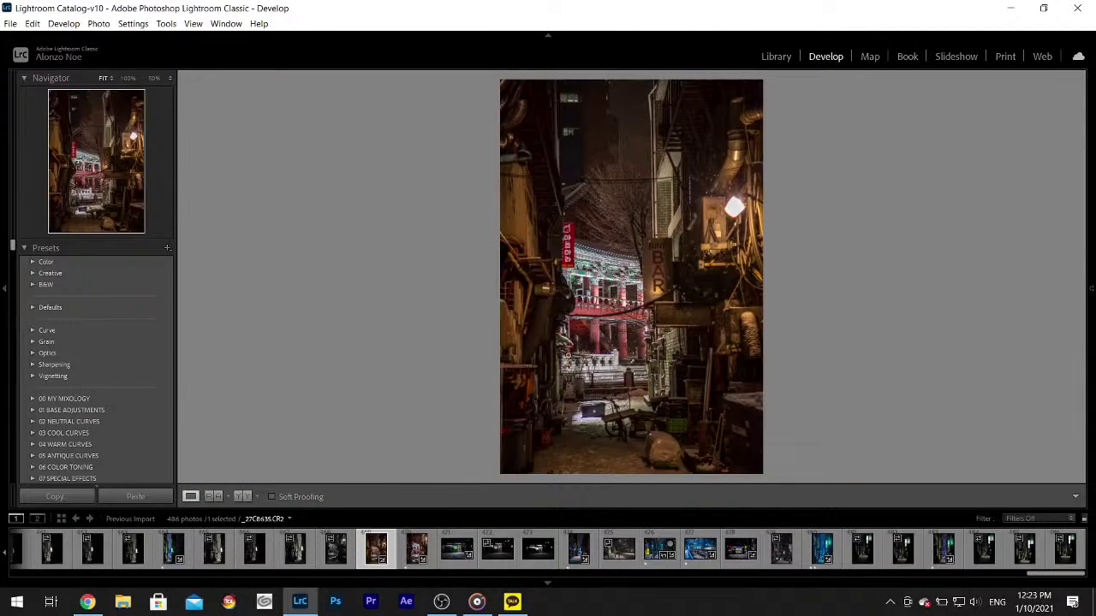
mouse_move(1089, 205)
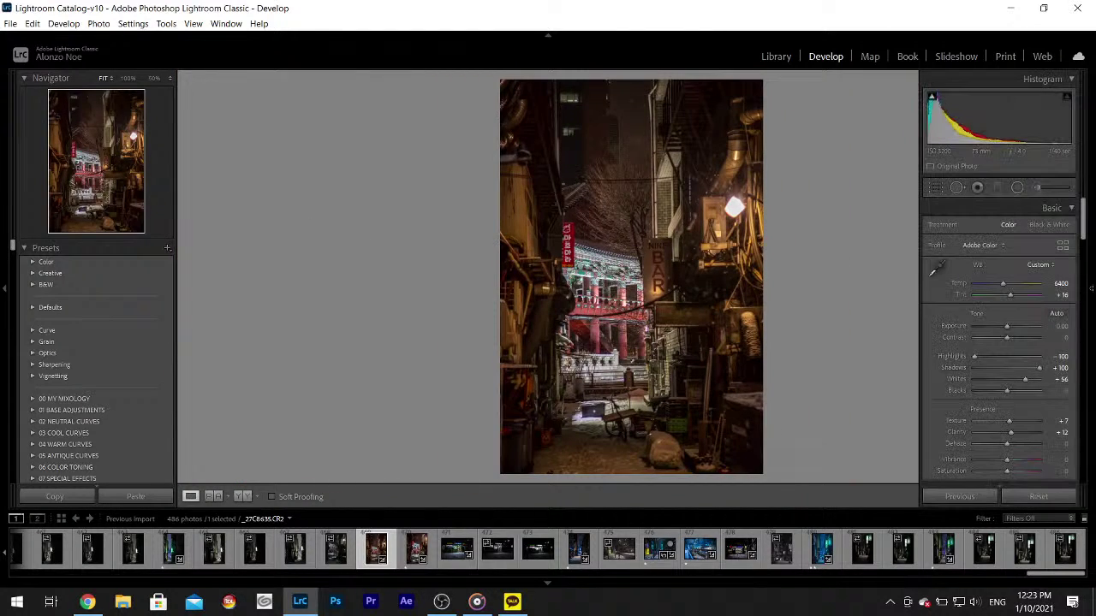
left_click(1035, 190)
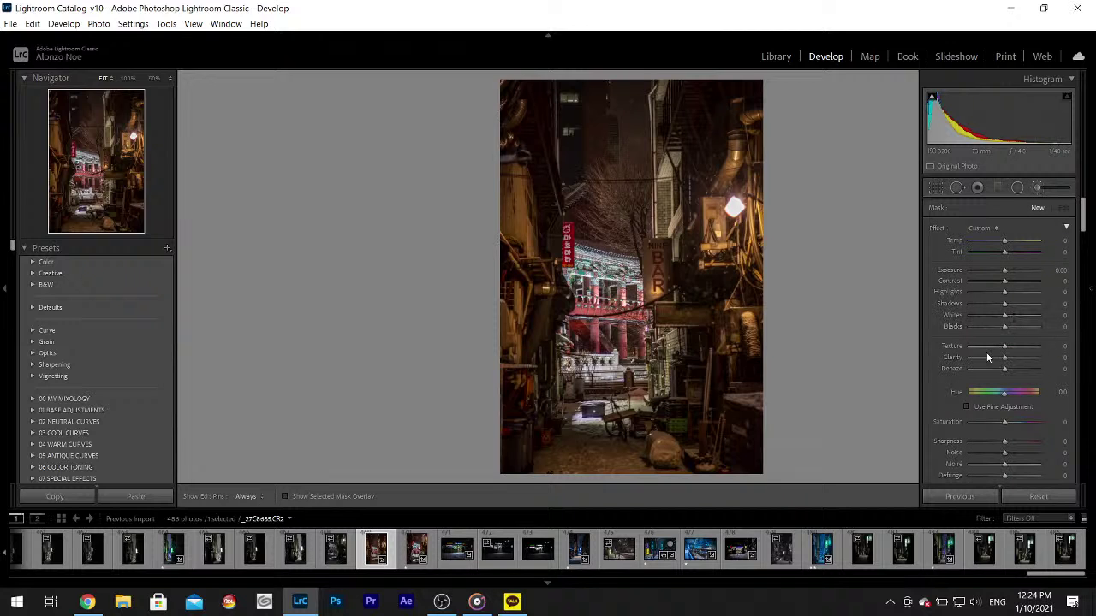
left_click_drag(1082, 212, 1083, 221)
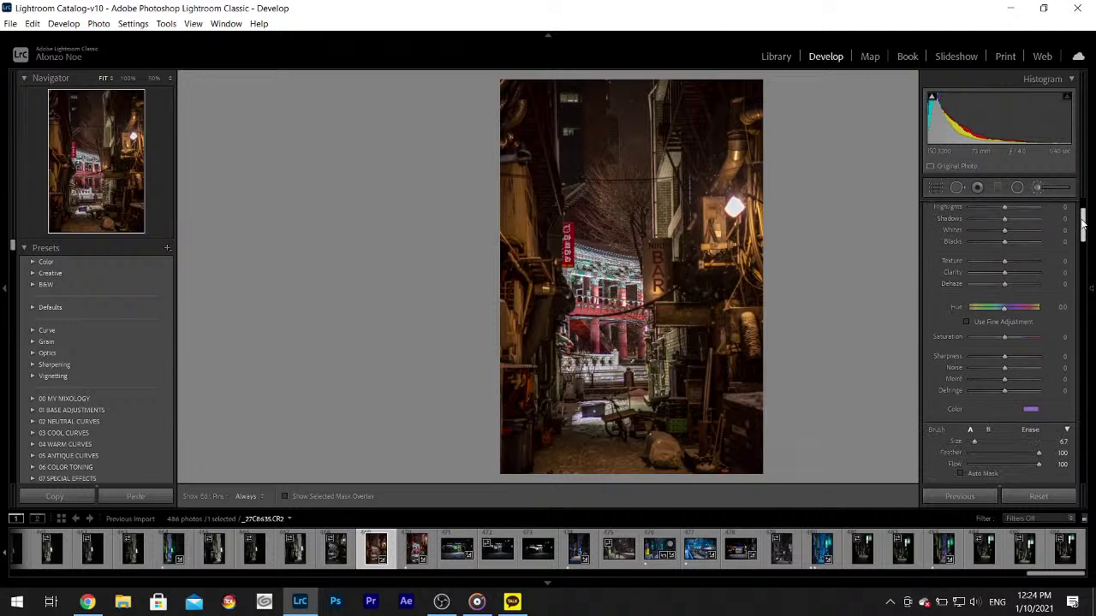
left_click(1031, 412)
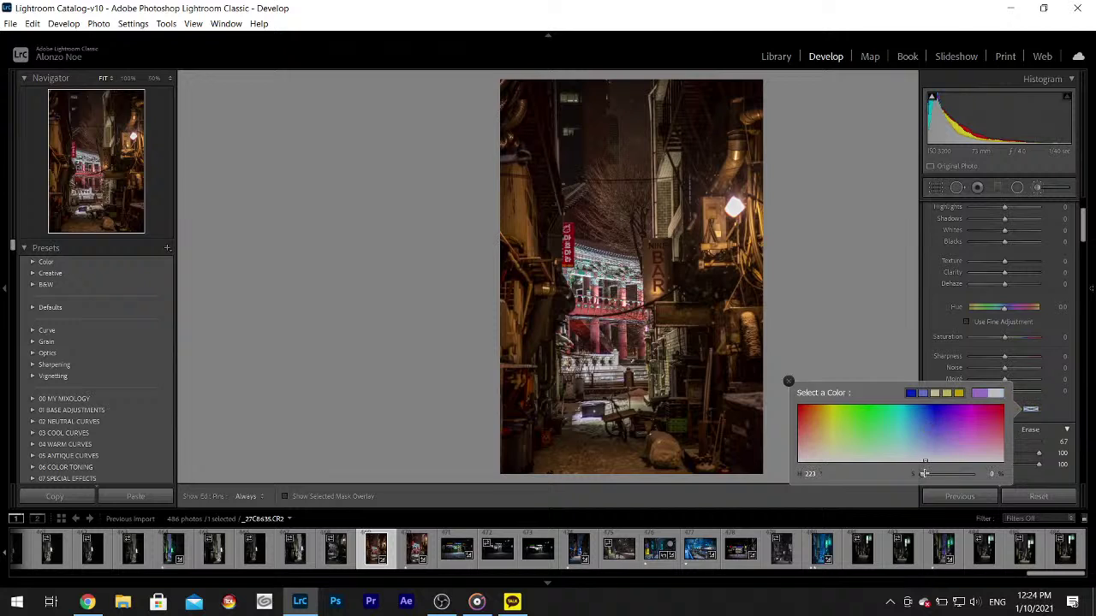
left_click(787, 382)
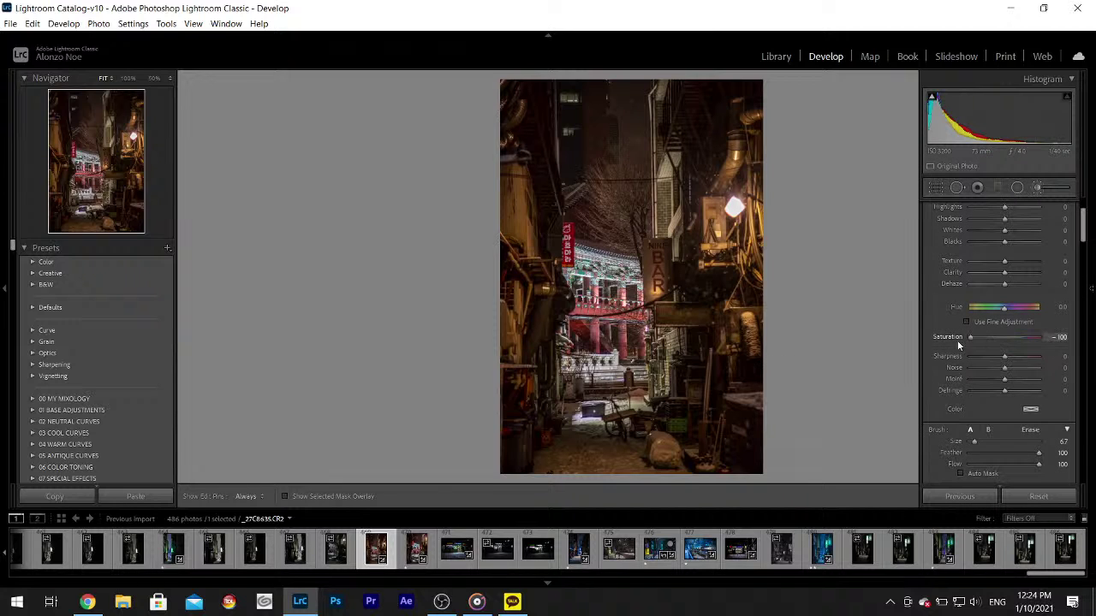
- Enlarge the brush to size 16.6 and paint over both alley walls and the foreground ground to desaturate them
mouse_move(1082, 224)
scroll(1082, 224, "down", 1)
left_click_drag(973, 403, 981, 404)
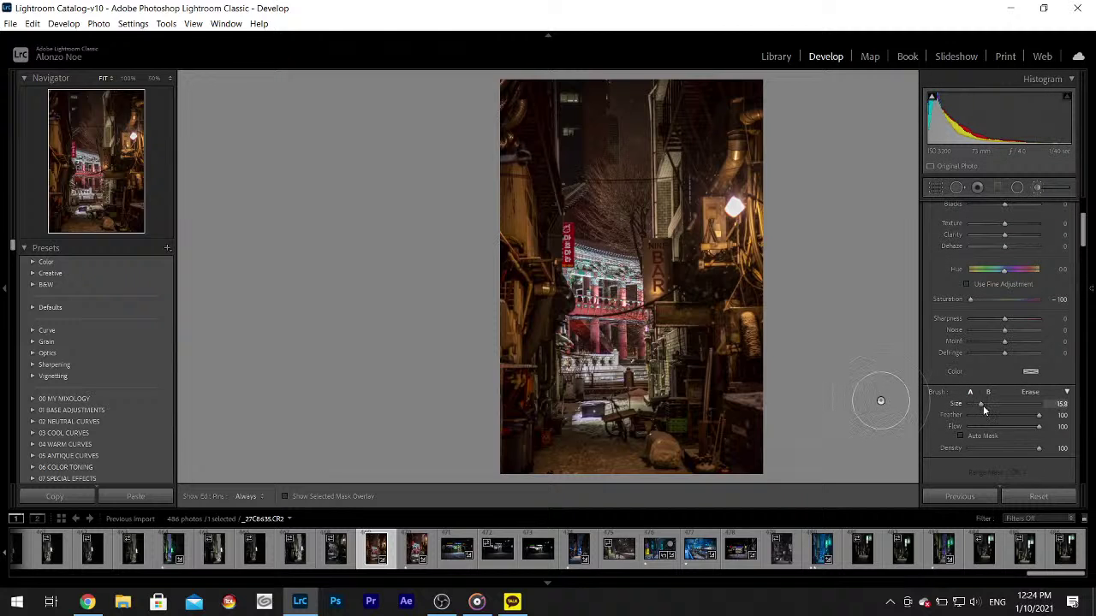
mouse_move(795, 197)
left_mouse_down()
mouse_move(778, 256)
mouse_move(767, 224)
mouse_move(789, 155)
mouse_move(754, 171)
mouse_move(724, 237)
mouse_move(728, 265)
mouse_move(691, 284)
mouse_move(732, 335)
mouse_move(750, 388)
mouse_move(739, 434)
mouse_move(756, 469)
mouse_move(606, 516)
left_mouse_up()
mouse_move(547, 487)
left_mouse_down()
mouse_move(501, 375)
mouse_move(485, 224)
mouse_move(468, 205)
mouse_move(485, 171)
mouse_move(465, 116)
mouse_move(479, 232)
mouse_move(498, 255)
mouse_move(491, 317)
mouse_move(512, 296)
mouse_move(512, 175)
mouse_move(499, 101)
mouse_move(469, 400)
mouse_move(484, 380)
mouse_move(490, 395)
mouse_move(521, 394)
mouse_move(505, 431)
mouse_move(515, 474)
mouse_move(676, 494)
mouse_move(726, 466)
mouse_move(690, 425)
mouse_move(735, 319)
mouse_move(701, 257)
mouse_move(722, 89)
mouse_move(750, 111)
mouse_move(757, 246)
mouse_move(736, 415)
mouse_move(737, 343)
mouse_move(710, 471)
mouse_move(716, 354)
mouse_move(636, 487)
left_mouse_up()
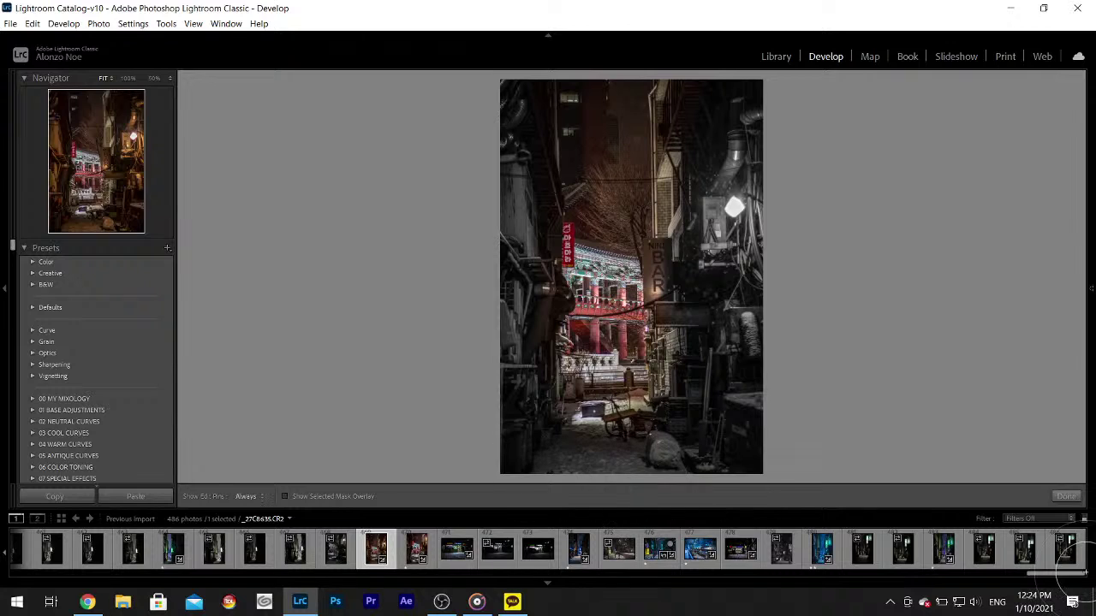
left_click(1067, 497)
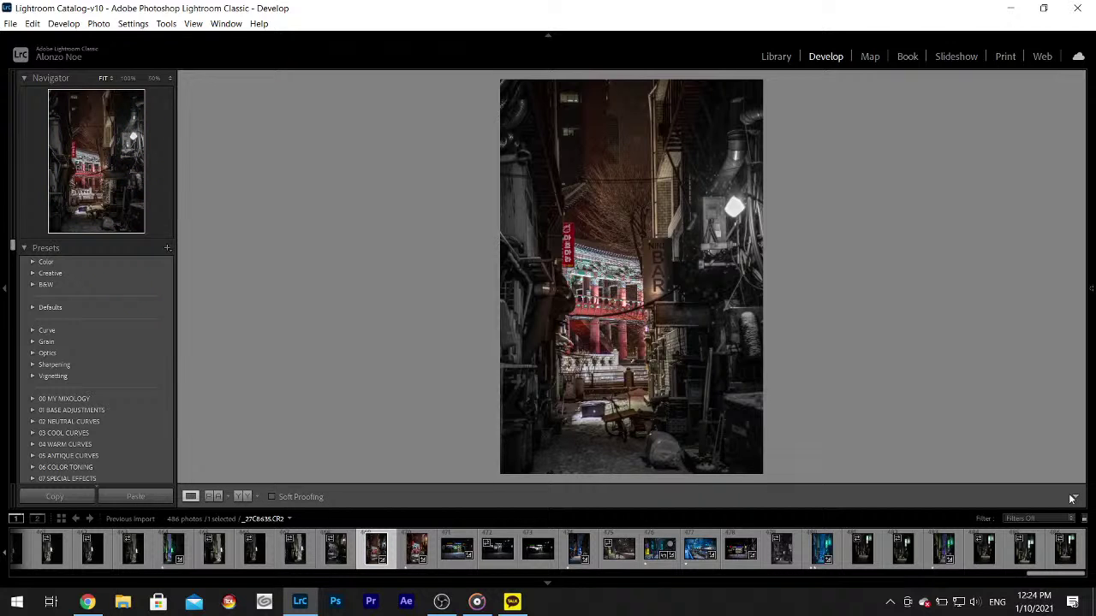
- Try a blue midtone tint over the partly desaturated alley photo with color grading, and reset it
mouse_move(1092, 262)
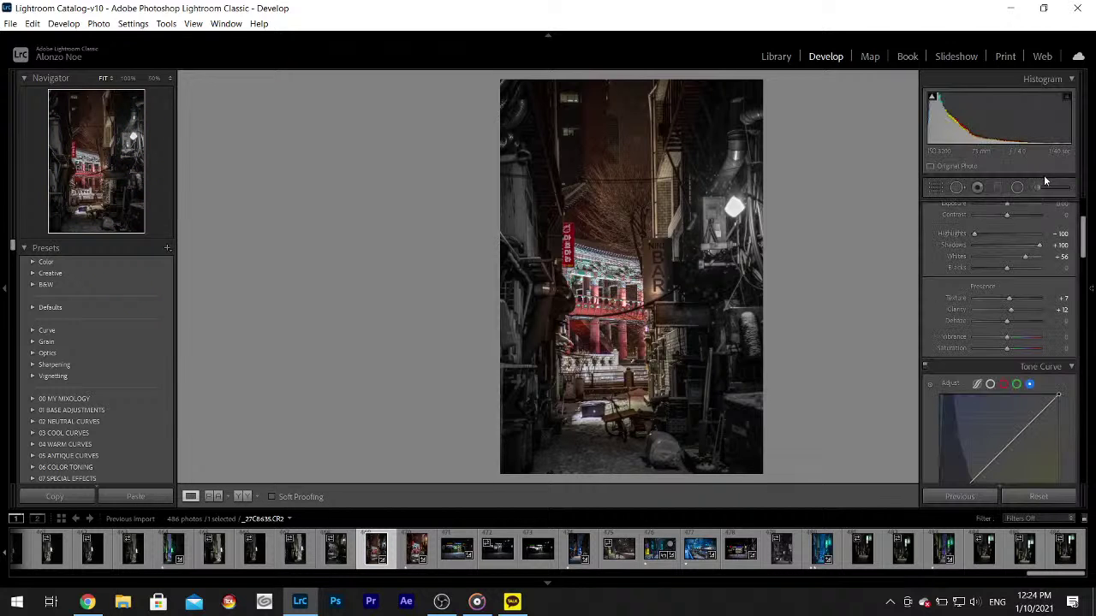
scroll(1027, 300, "down", 10)
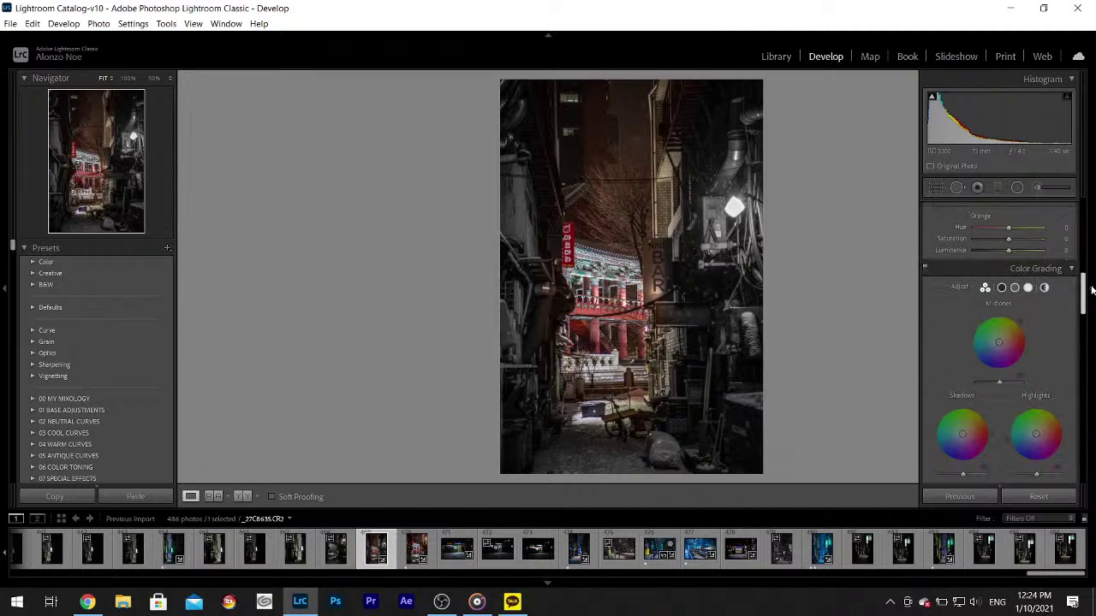
left_click_drag(1001, 342, 992, 344)
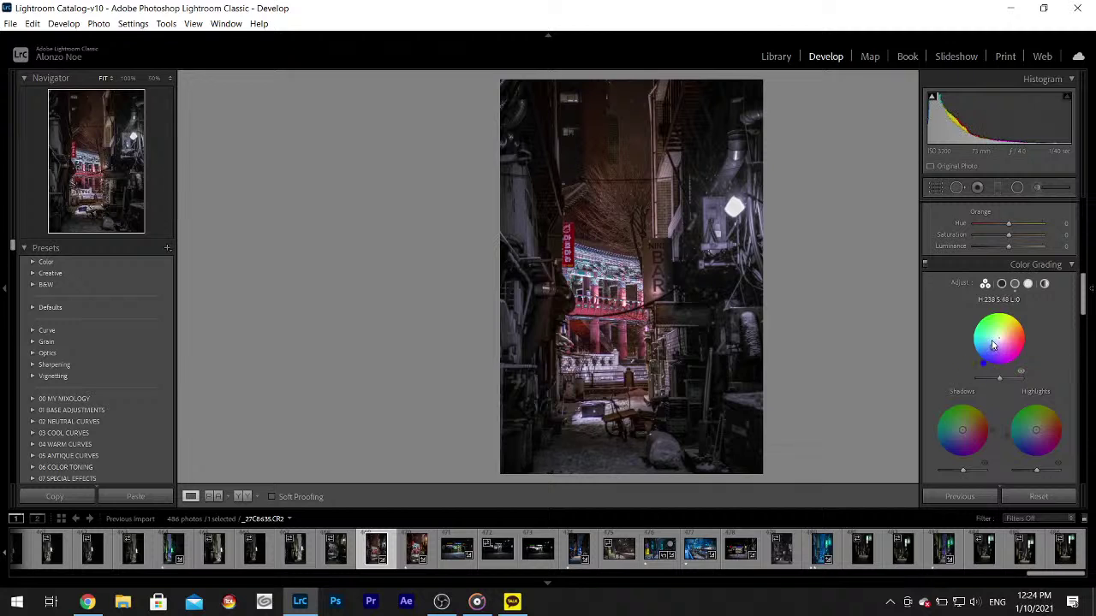
double_click(1002, 341)
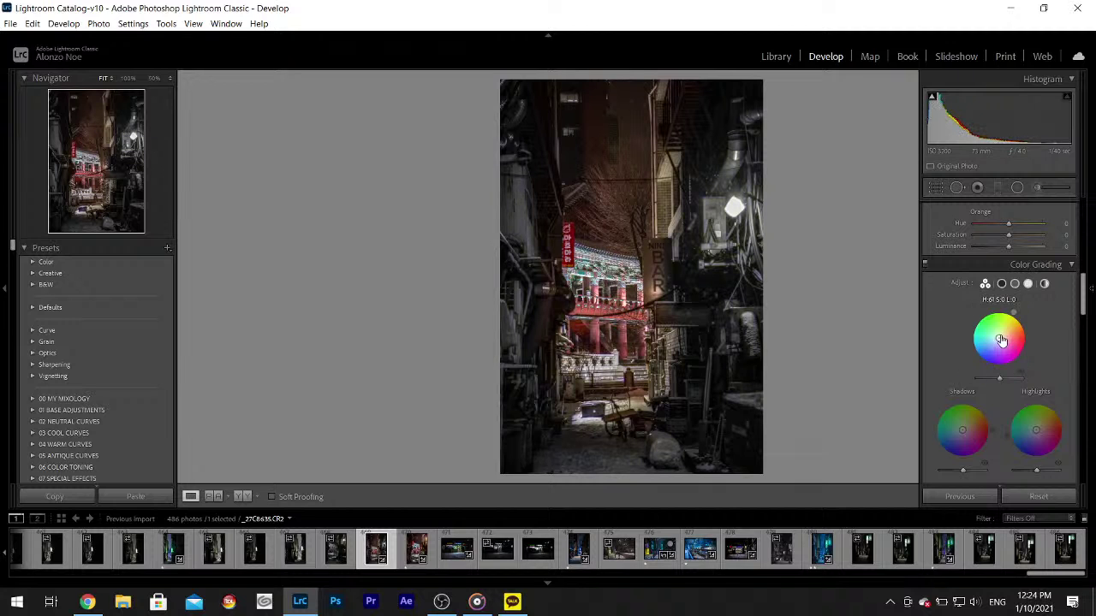
- Set up a new adjustment brush with saturation 0 and a pale blue color tint of hue 225, saturation 33%
left_click(1036, 187)
left_click_drag(1083, 214, 1082, 222)
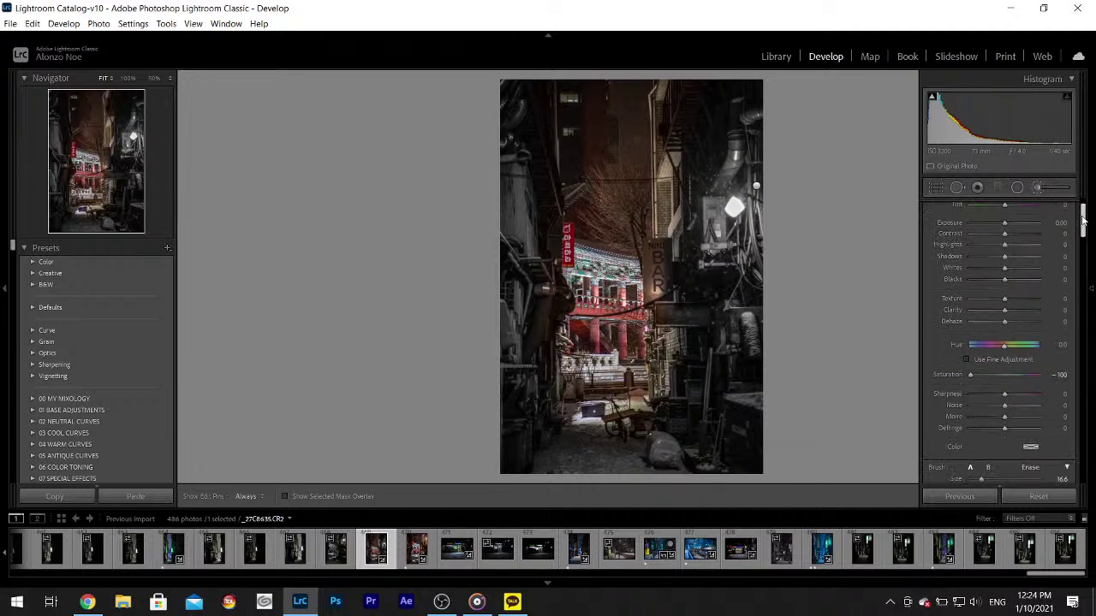
left_click(1030, 448)
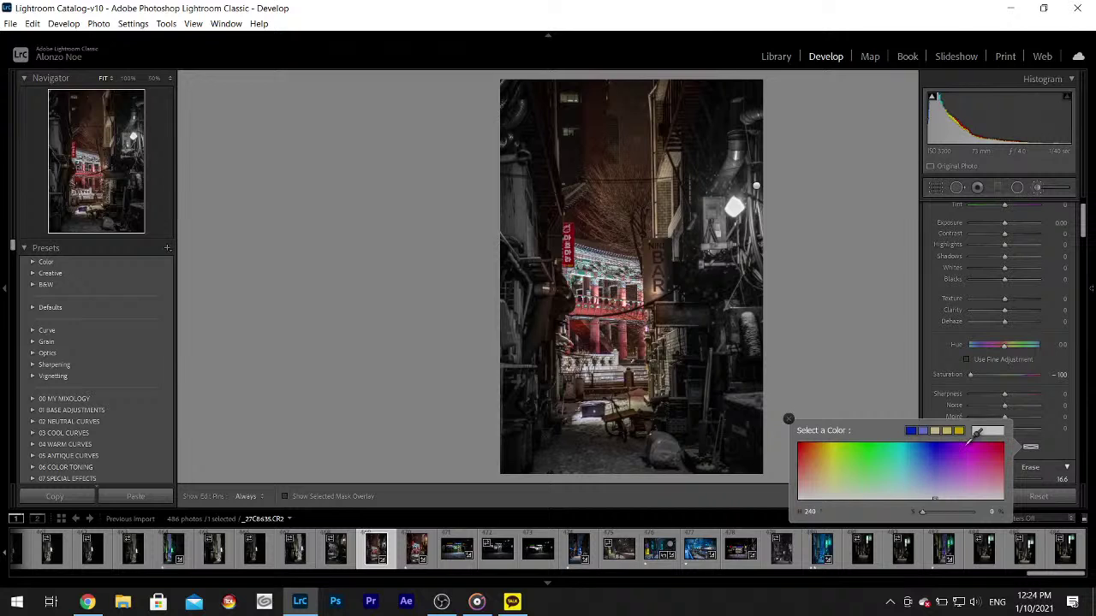
double_click(947, 375)
left_click(1031, 449)
left_click_drag(939, 497, 929, 481)
key("h")
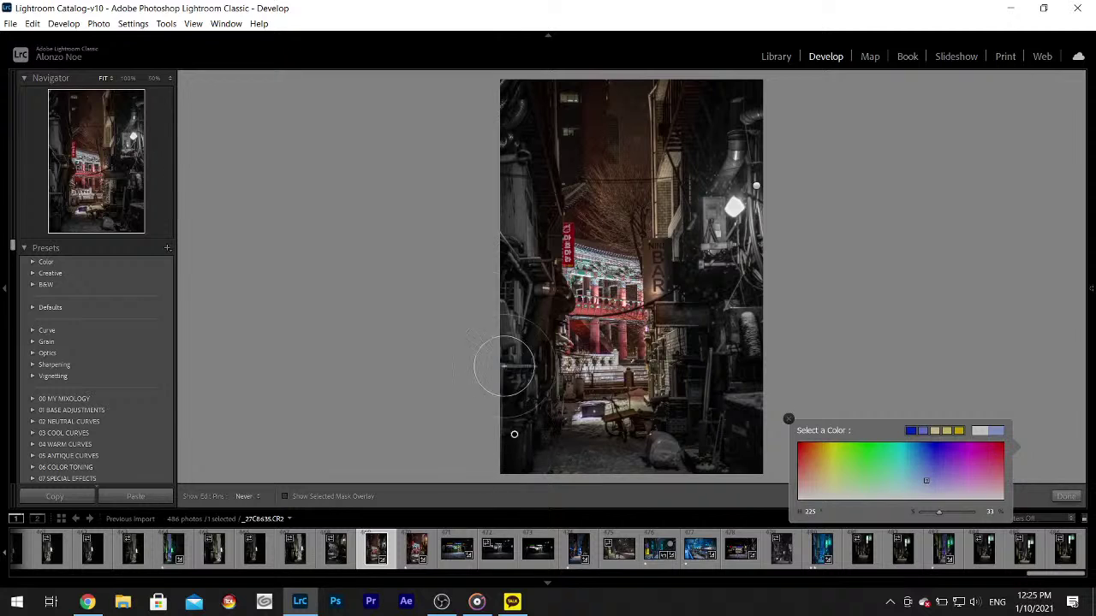
- Paint the pale blue tint over the alley's left wall, foreground ground and right wall
mouse_move(494, 137)
left_mouse_down()
mouse_move(508, 291)
mouse_move(493, 410)
mouse_move(501, 477)
left_mouse_up()
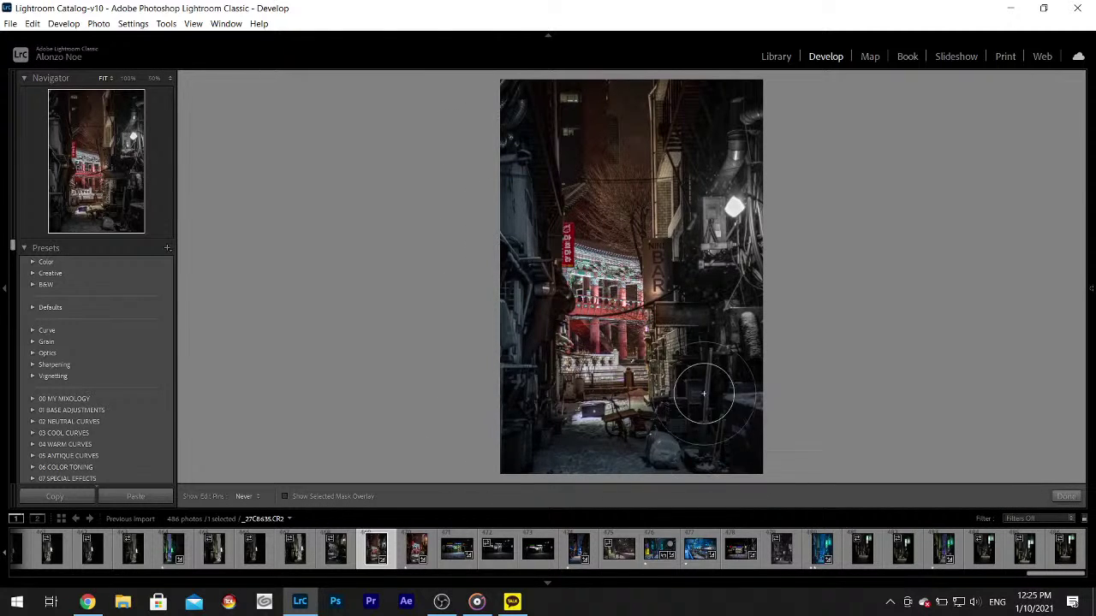
mouse_move(732, 308)
left_mouse_down()
mouse_move(700, 262)
mouse_move(713, 210)
mouse_move(730, 208)
mouse_move(698, 118)
left_mouse_up()
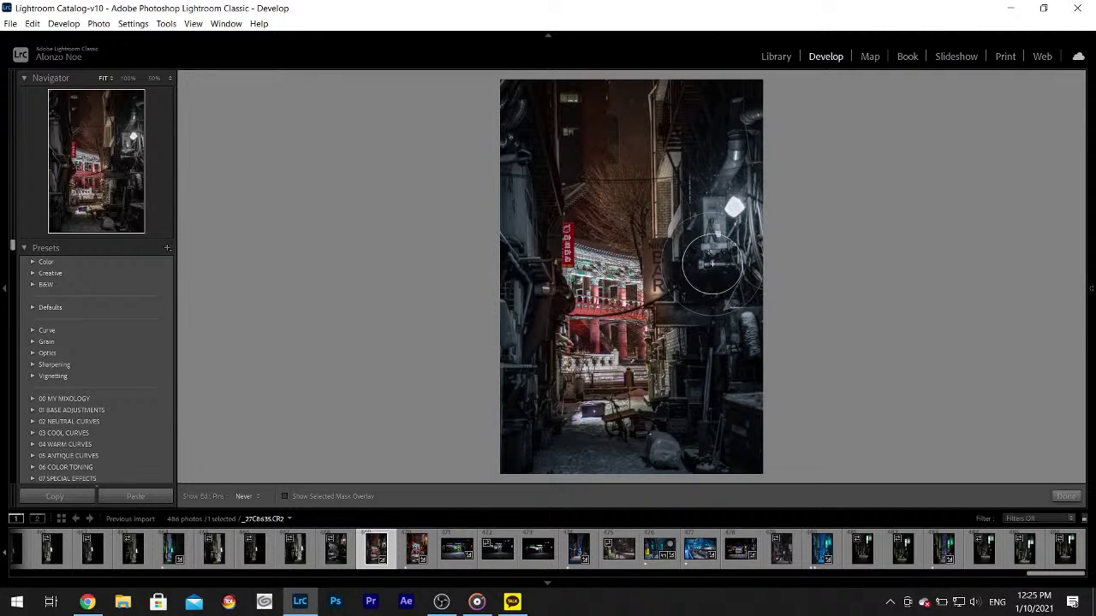
key("h")
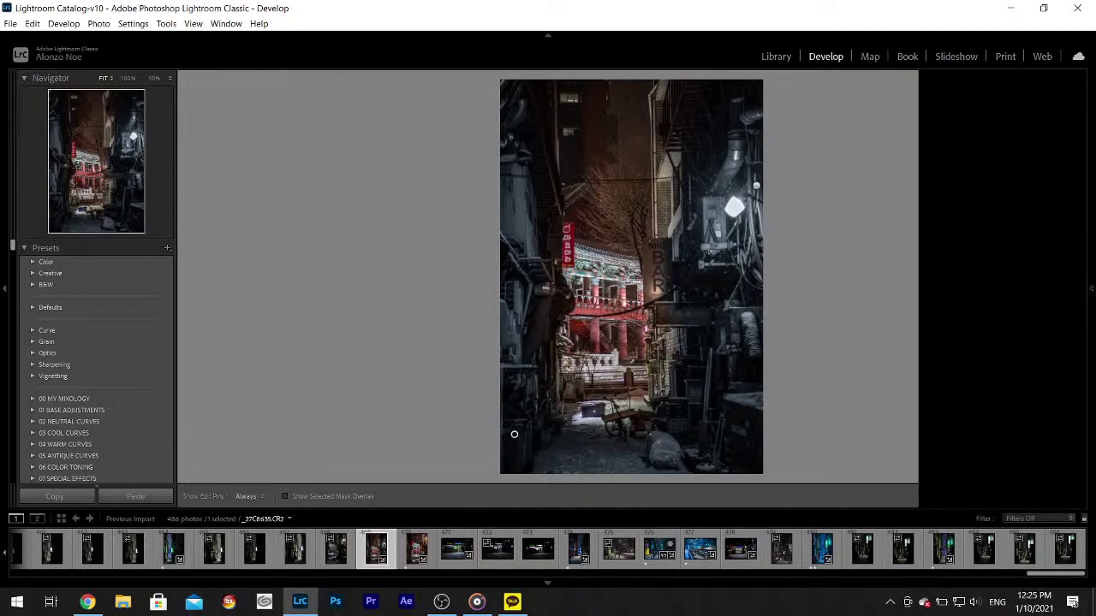
- Strengthen the painted tint to a deep blue of hue 230, saturation 100%
mouse_move(1091, 287)
left_click(1028, 449)
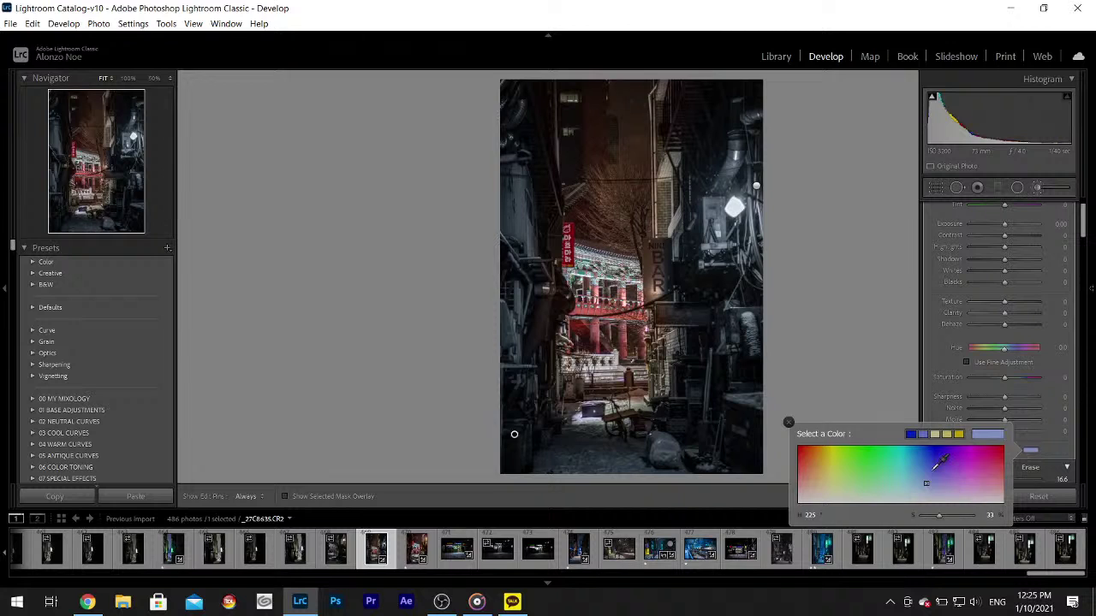
left_click_drag(939, 462, 935, 434)
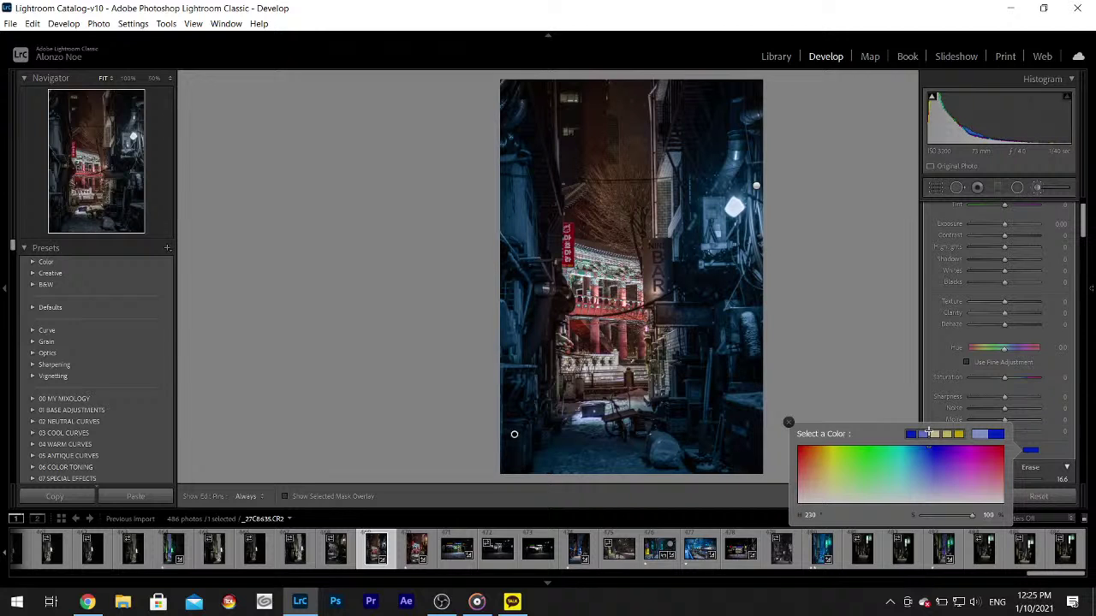
left_click_drag(929, 434, 940, 428)
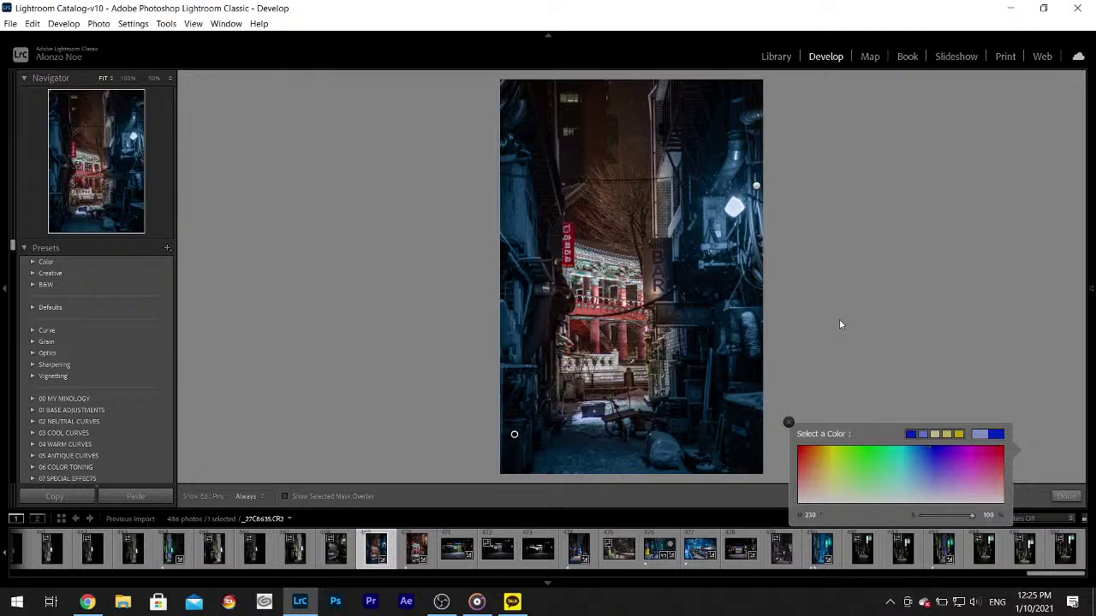
- Extend the deep blue brush mask over the remaining parts of the right wall, foreground and left wall
key("h")
mouse_move(701, 276)
left_mouse_down()
mouse_move(713, 210)
mouse_move(709, 113)
mouse_move(730, 147)
mouse_move(707, 104)
mouse_move(714, 202)
mouse_move(737, 125)
left_mouse_up()
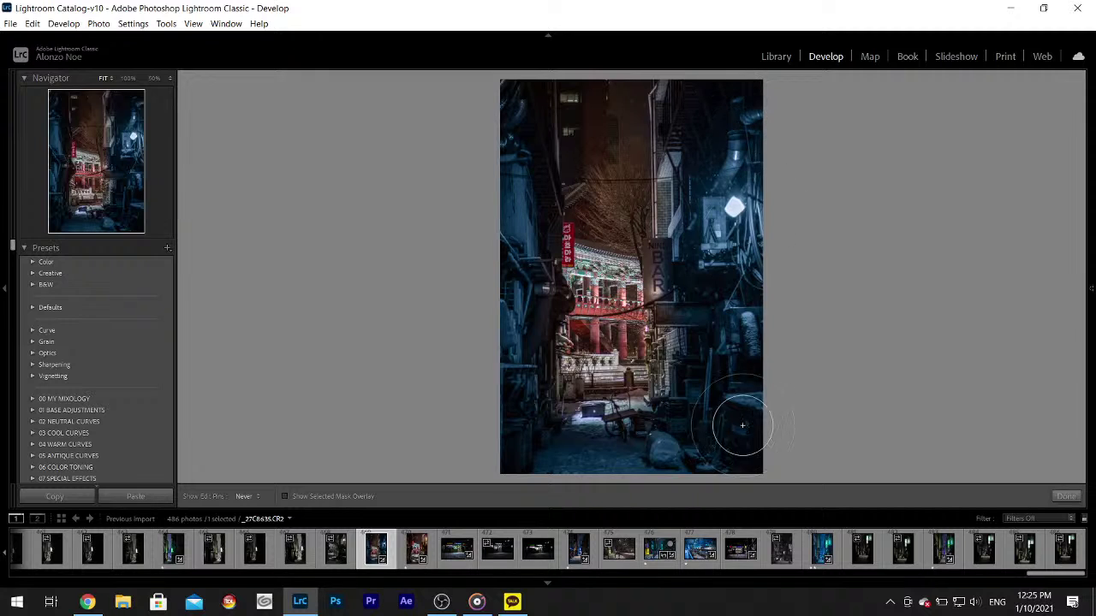
mouse_move(738, 428)
left_mouse_down()
mouse_move(624, 481)
mouse_move(628, 463)
mouse_move(590, 474)
mouse_move(591, 458)
mouse_move(559, 472)
mouse_move(504, 437)
mouse_move(515, 80)
mouse_move(502, 106)
mouse_move(509, 191)
mouse_move(486, 126)
left_mouse_up()
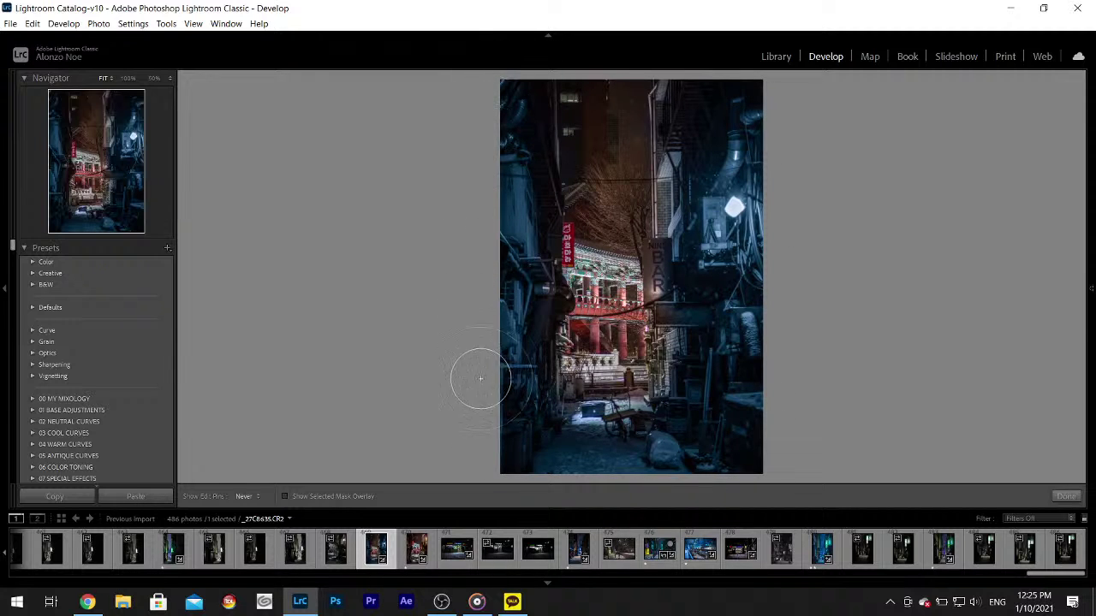
key("h")
mouse_move(1094, 477)
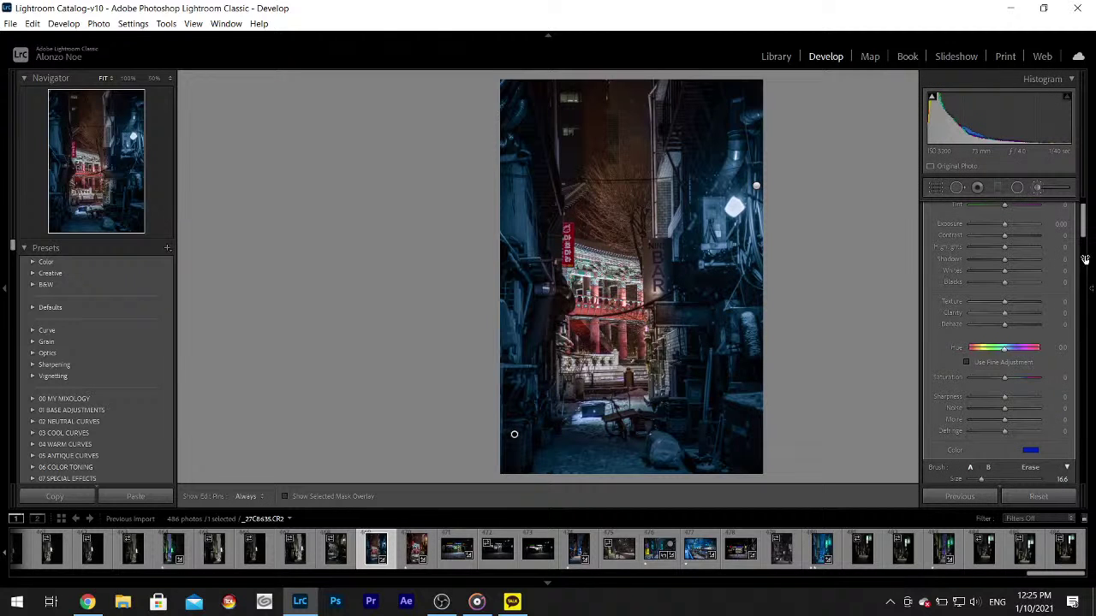
- Try a temperature of -100 on the deep blue brush mask and reset it
left_click_drag(1082, 219, 1082, 210)
left_click_drag(1004, 241, 970, 239)
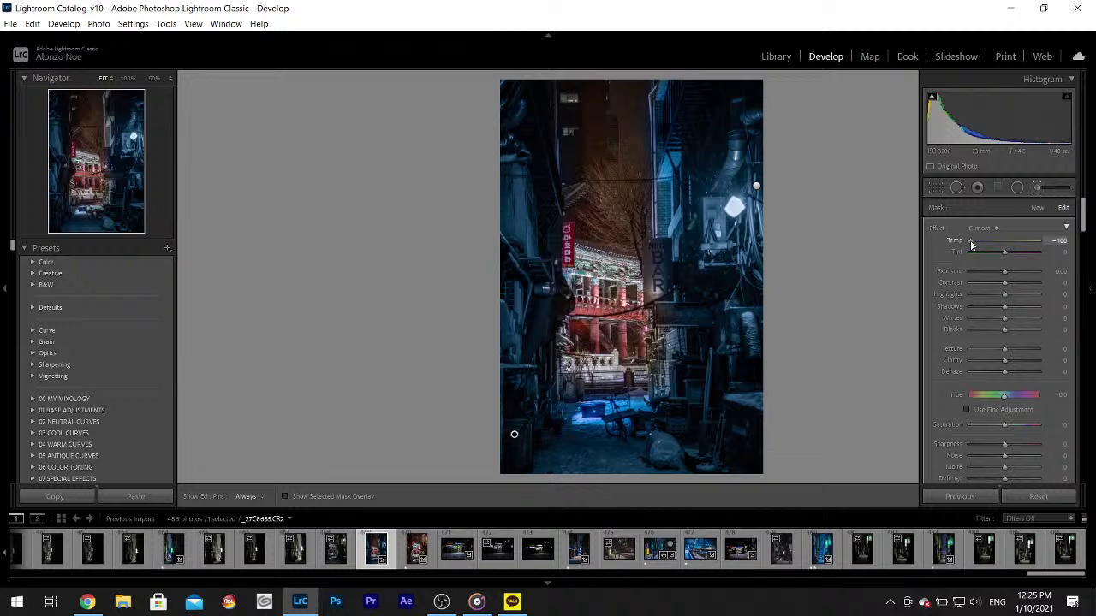
double_click(970, 239)
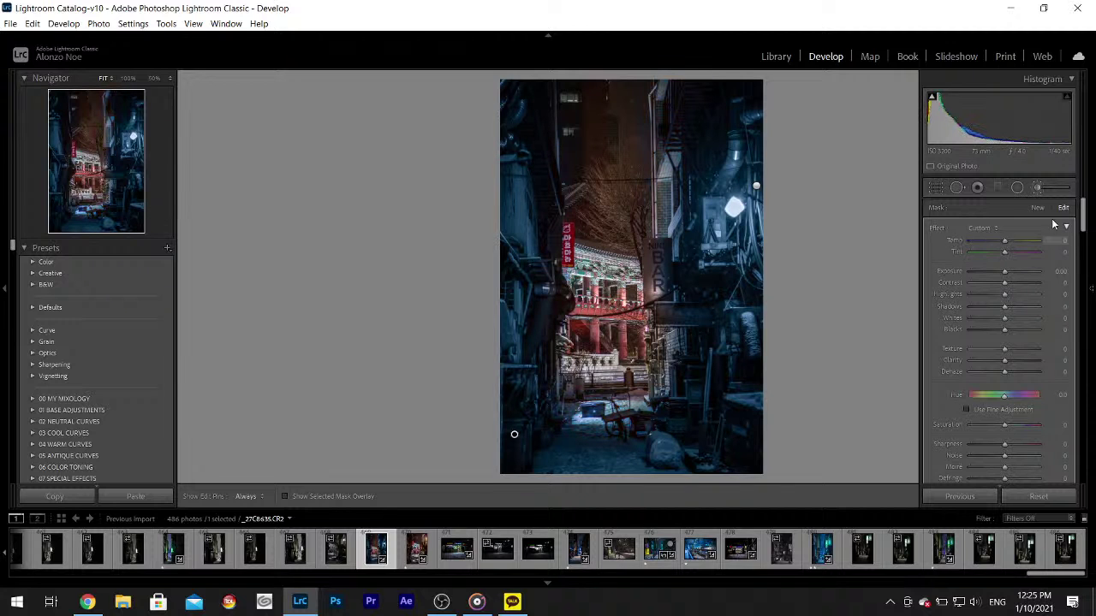
- Lower the saturation of the brush mask pinned near the alley's lower-left corner and rate the finished photo one star
mouse_move(1082, 219)
left_mouse_down()
mouse_move(1082, 243)
mouse_move(1083, 228)
left_mouse_up()
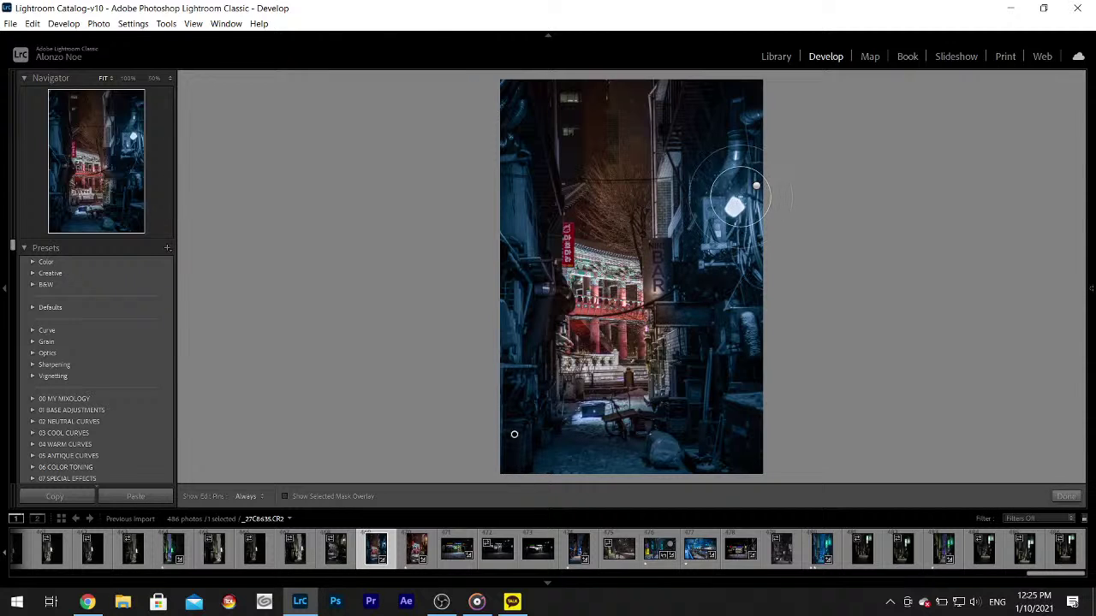
mouse_move(1091, 291)
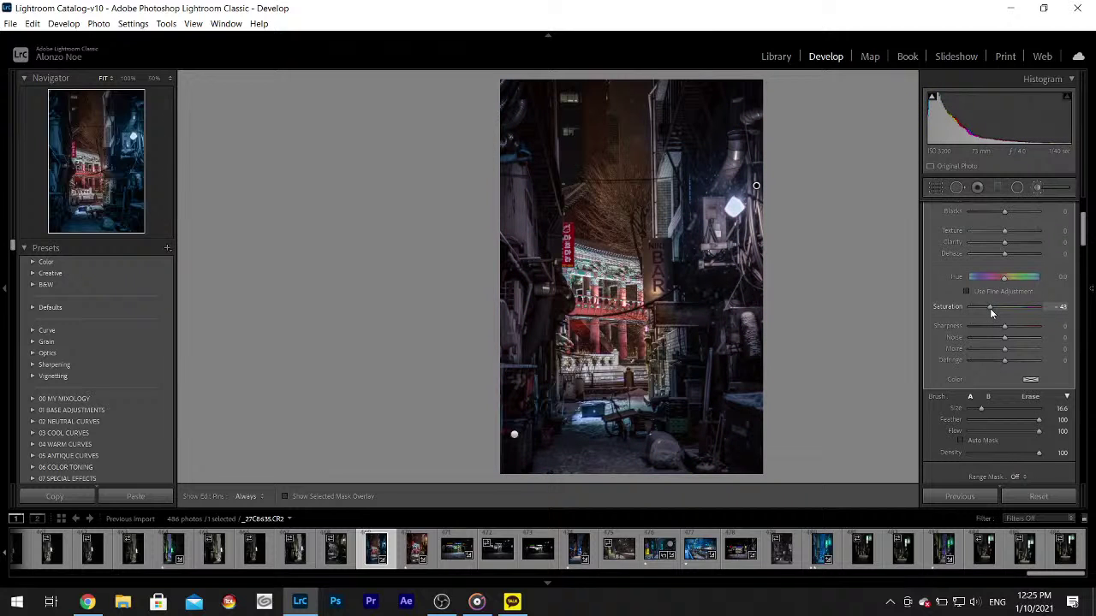
left_click_drag(989, 308, 995, 308)
left_click(1037, 188)
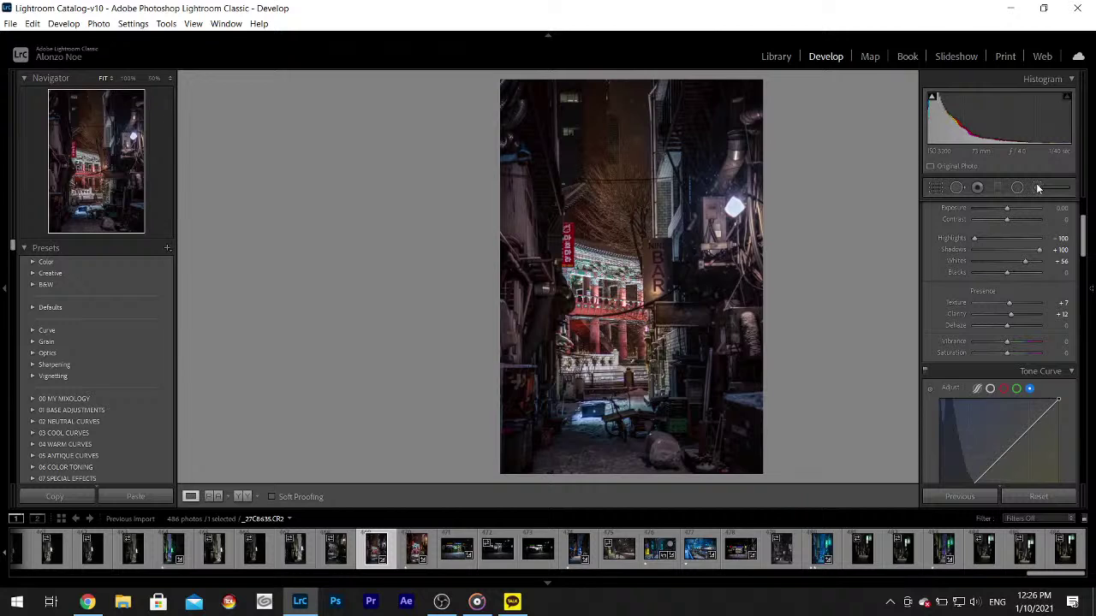
key("1")
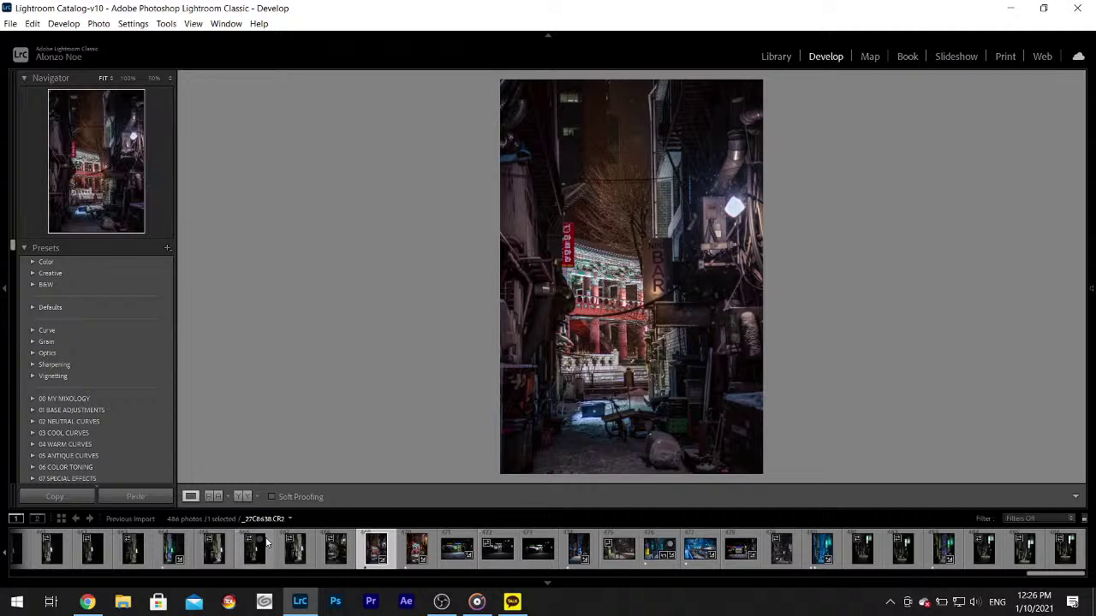
- Look back through the preceding unedited dark alley shots for the next photo to edit
left_click(342, 552)
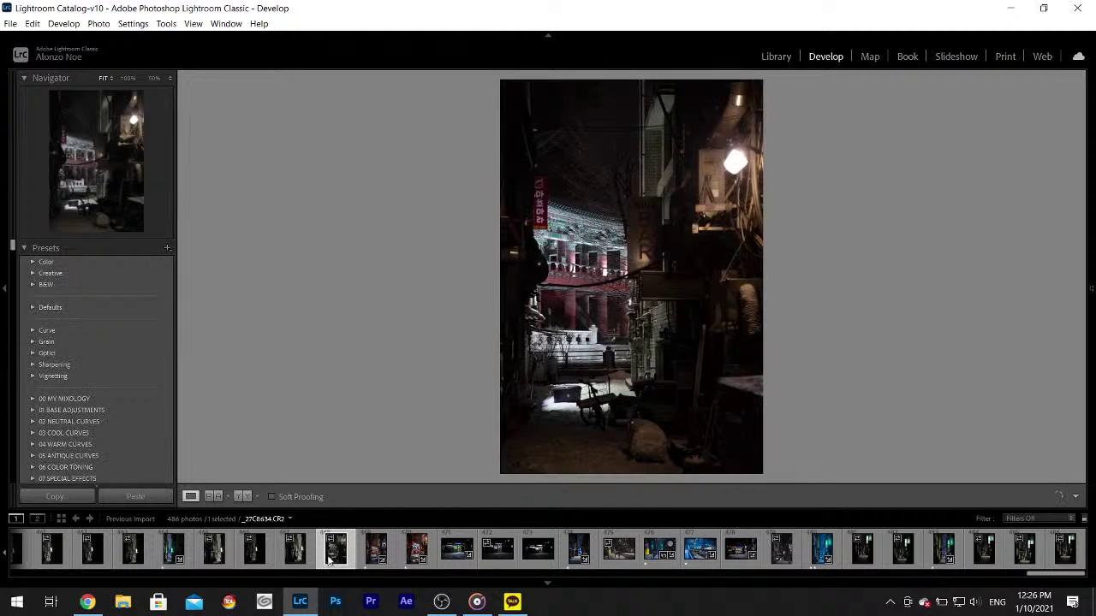
left_click(301, 556)
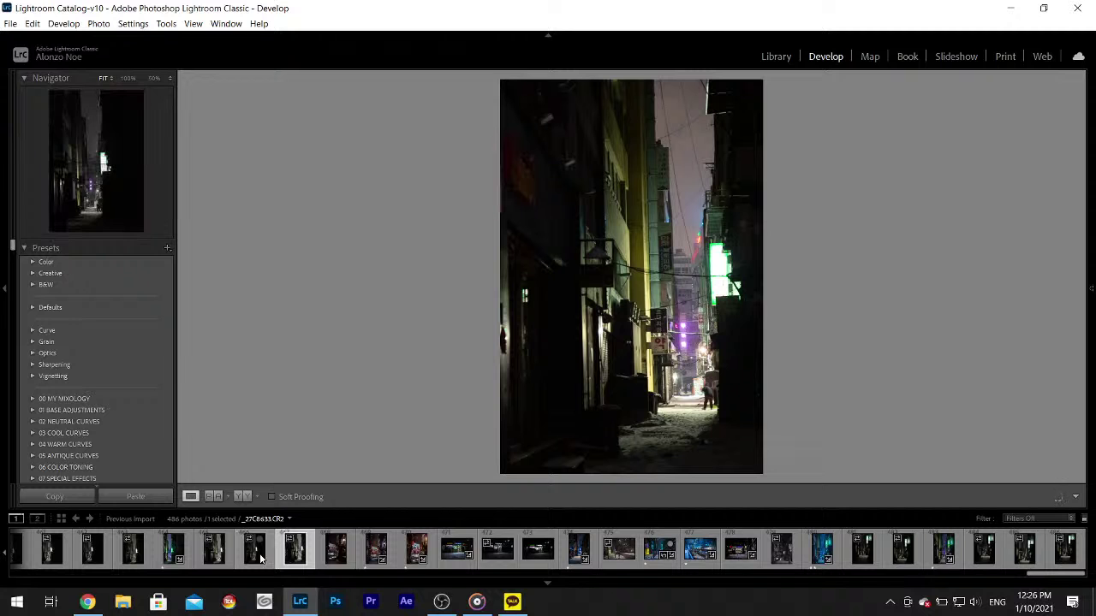
left_click_drag(700, 380, 719, 127)
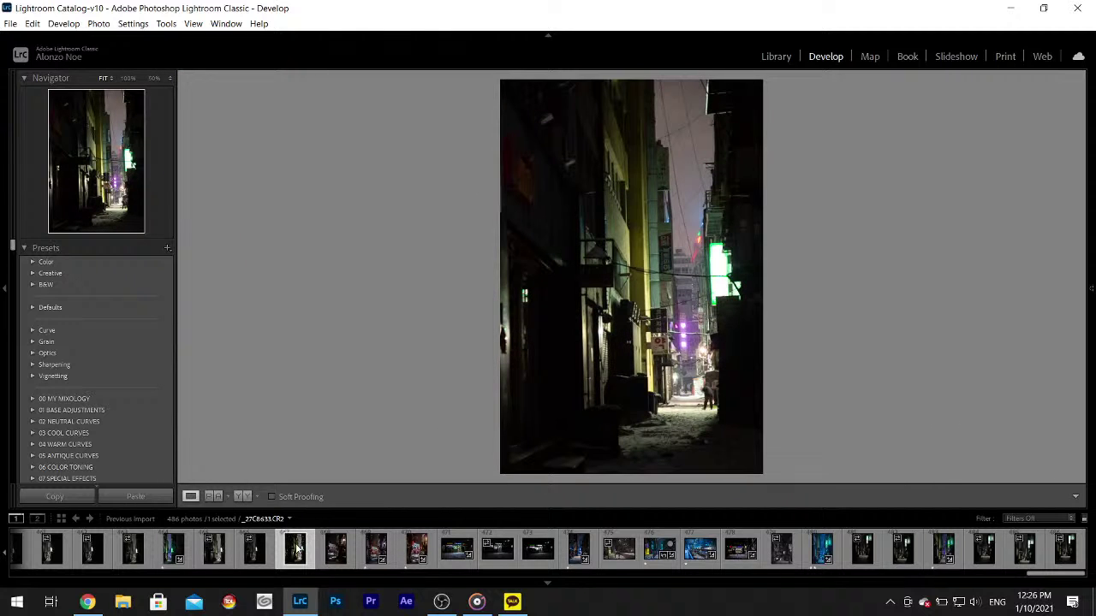
scroll(309, 548, "up", 3)
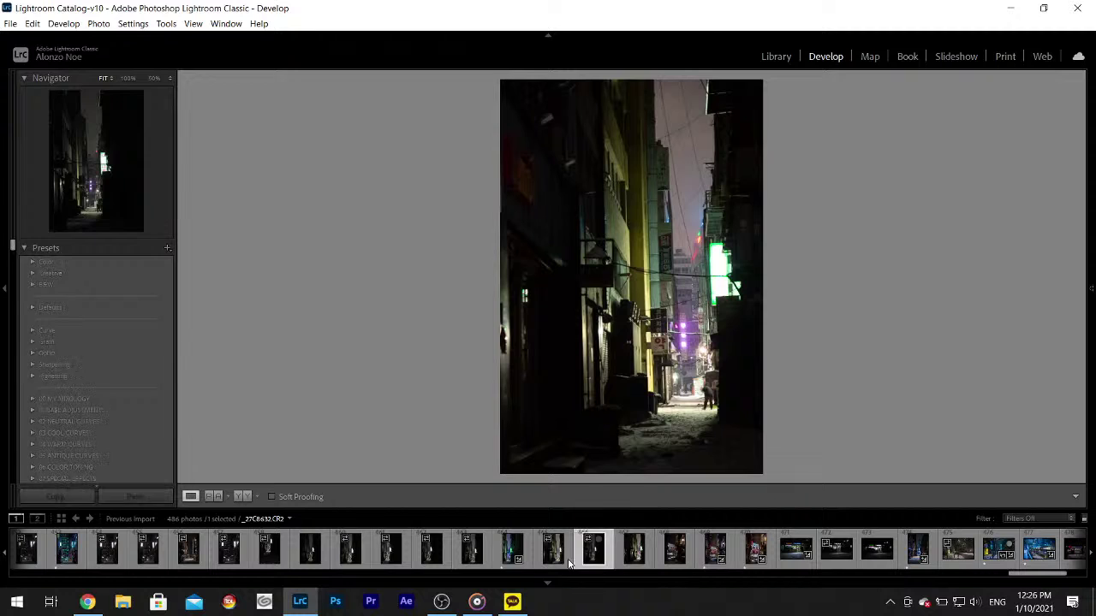
left_click(558, 556)
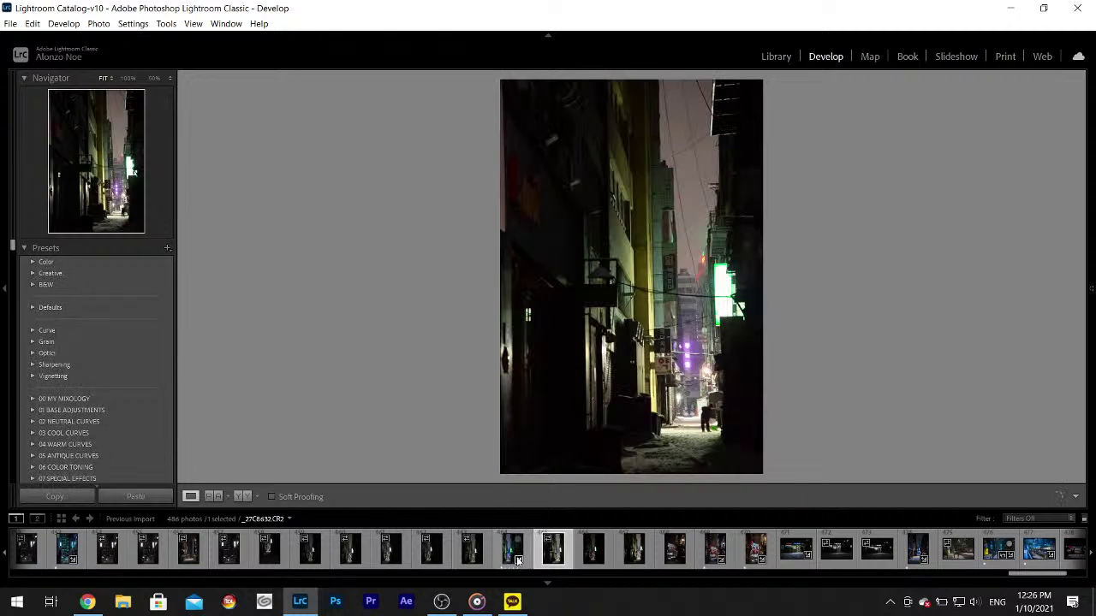
left_click(505, 557)
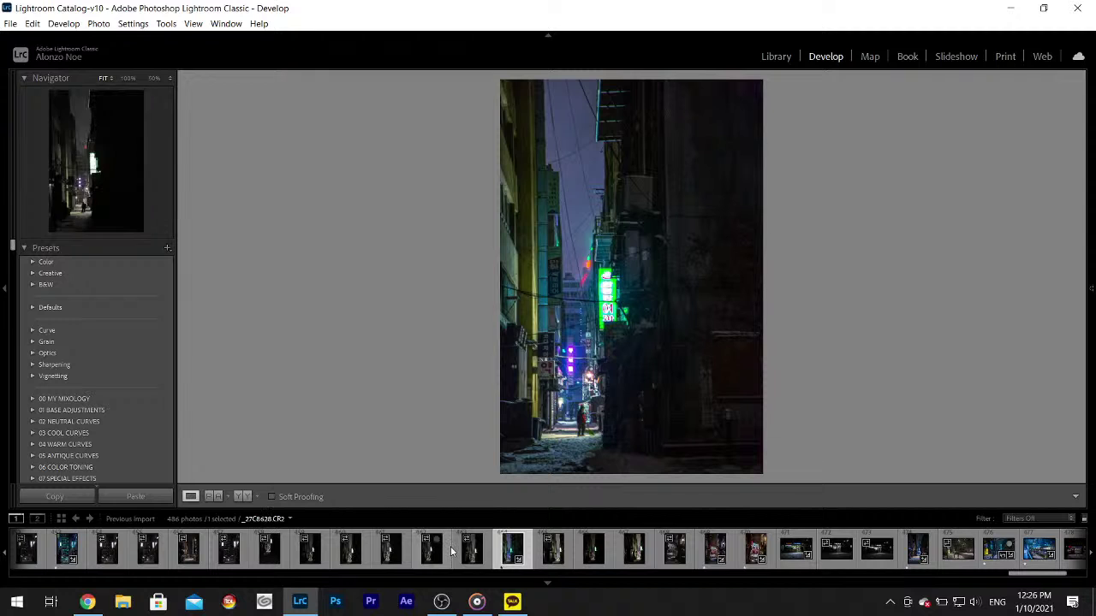
left_click(469, 552)
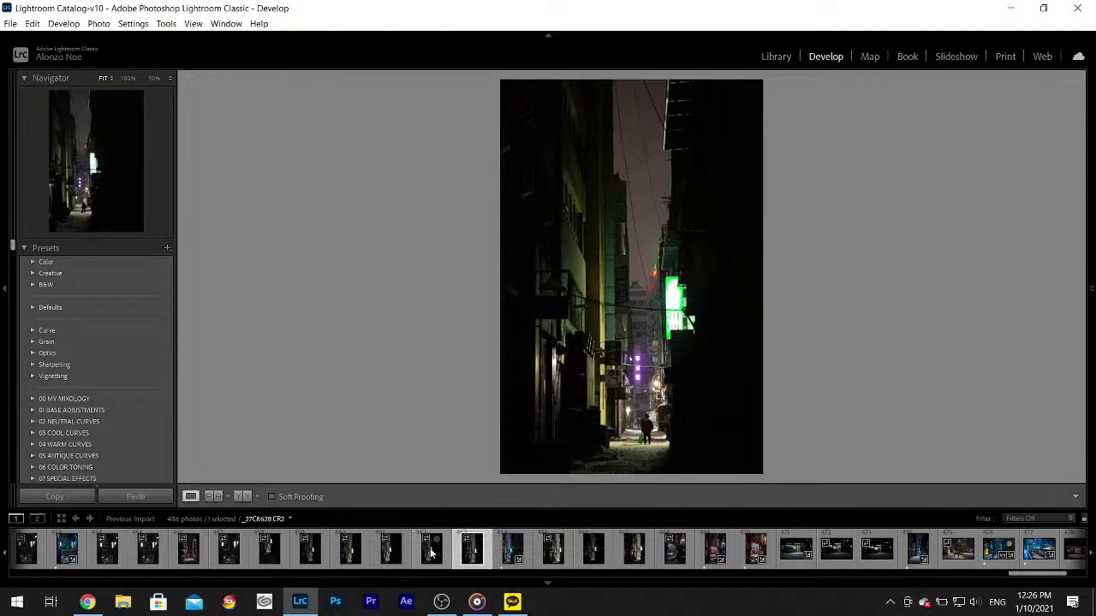
left_click(431, 554)
left_click(391, 552)
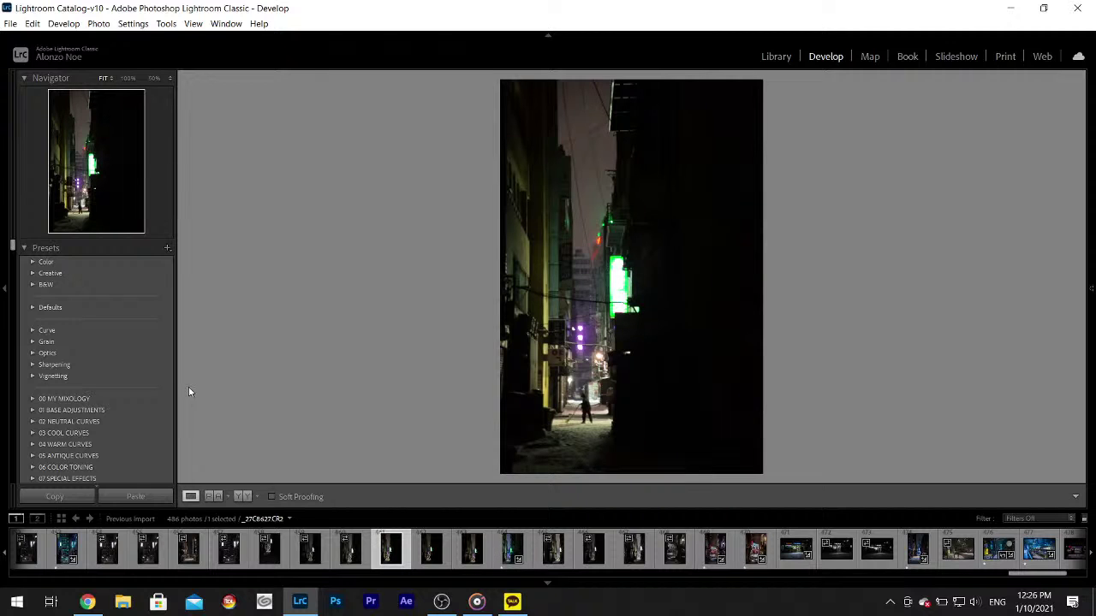
- Open the signboard street photo _27CB622.CR2 and set highlights to -100, shadows to +100 and whites to +70
left_click(186, 555)
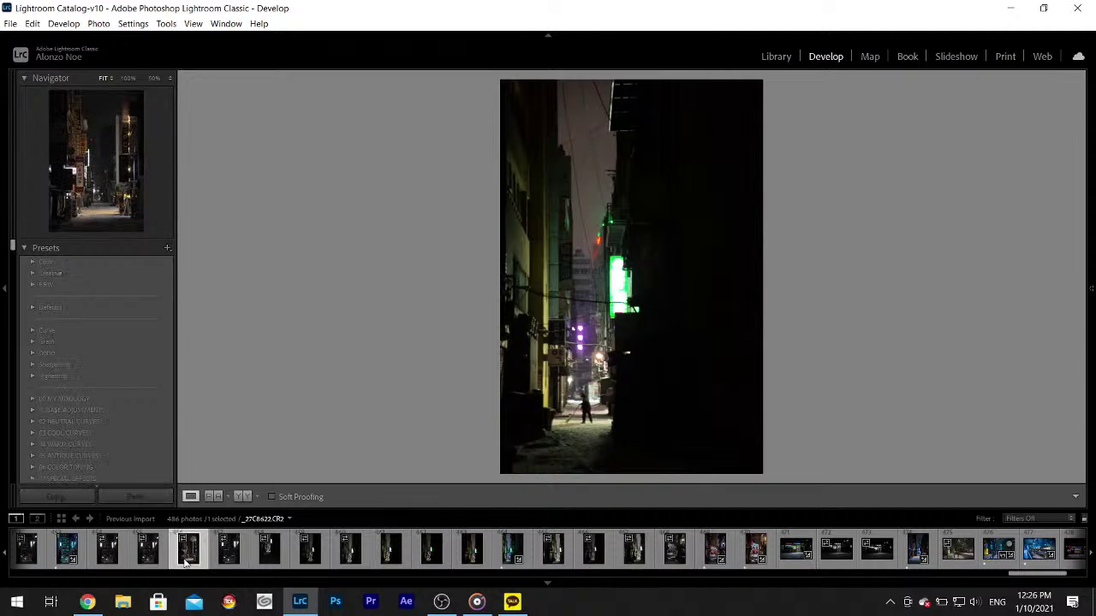
left_click(216, 563)
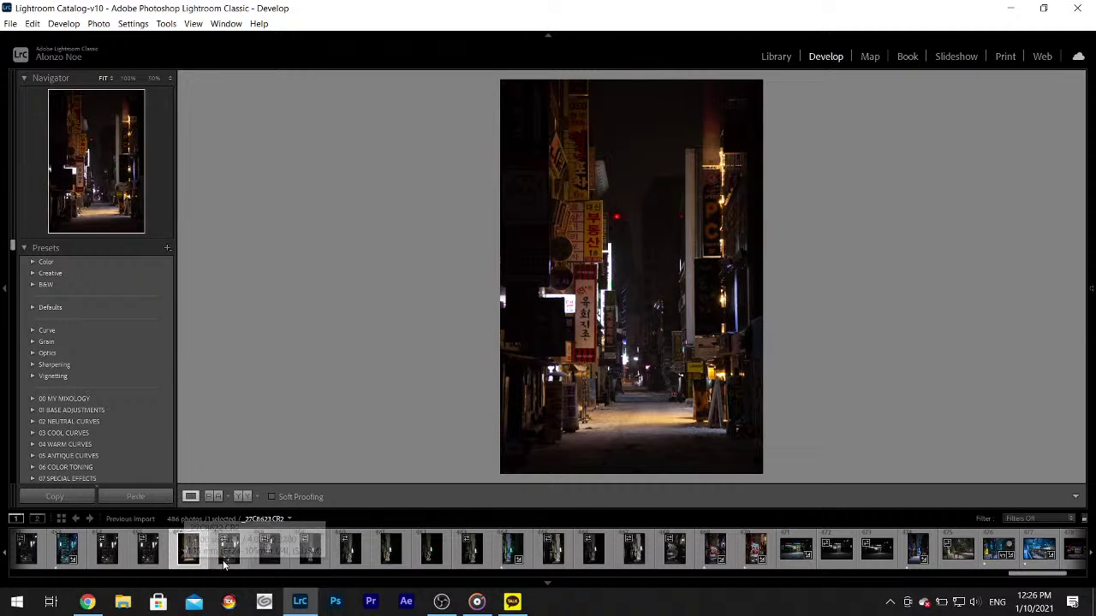
key("Left")
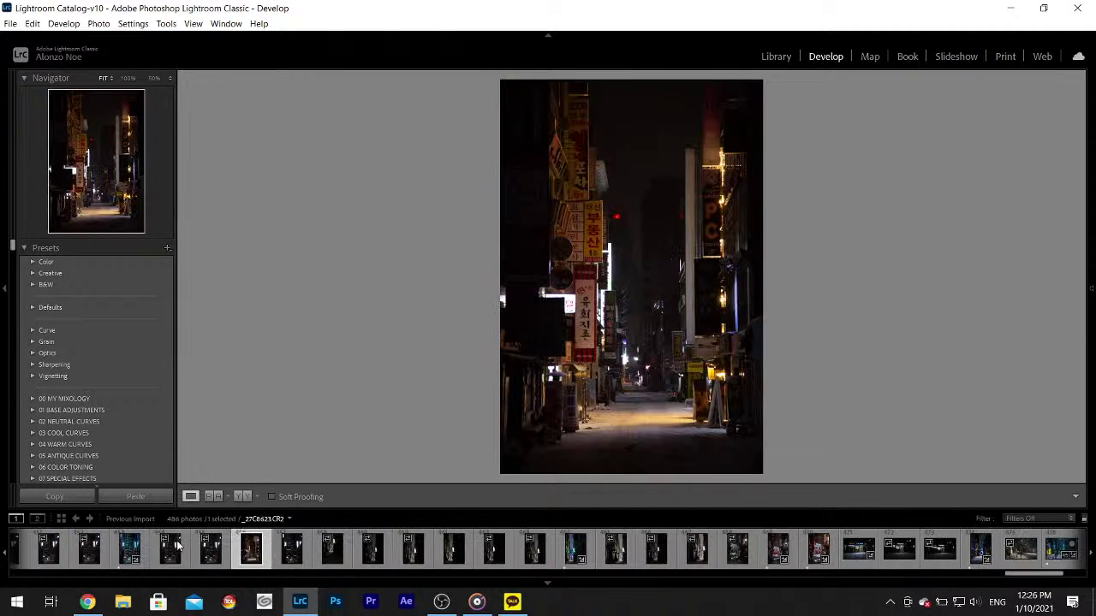
mouse_move(1092, 289)
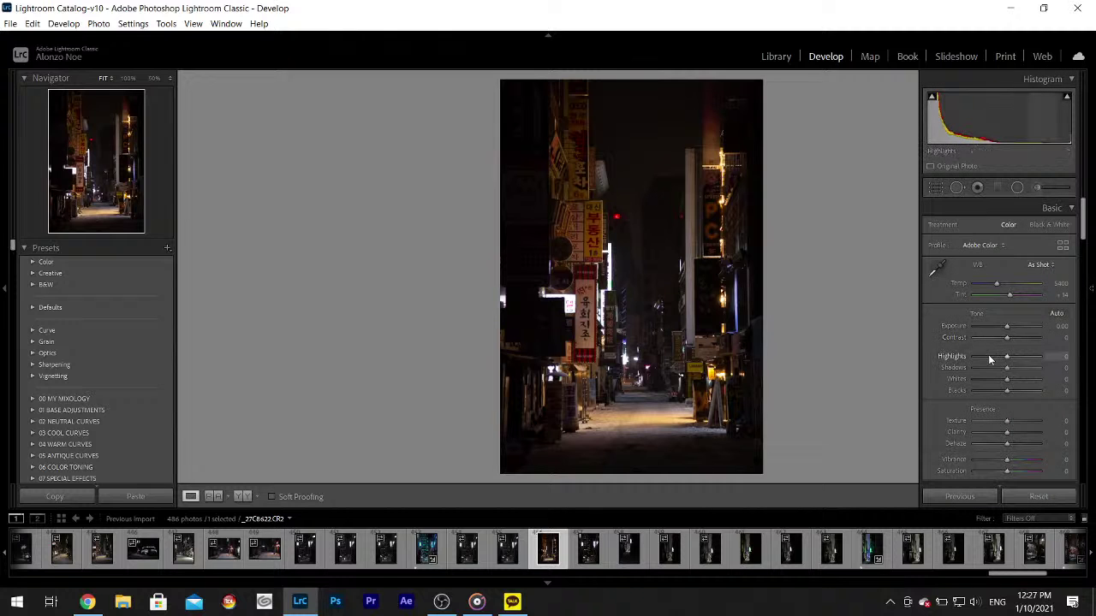
left_click_drag(1007, 357, 1033, 382)
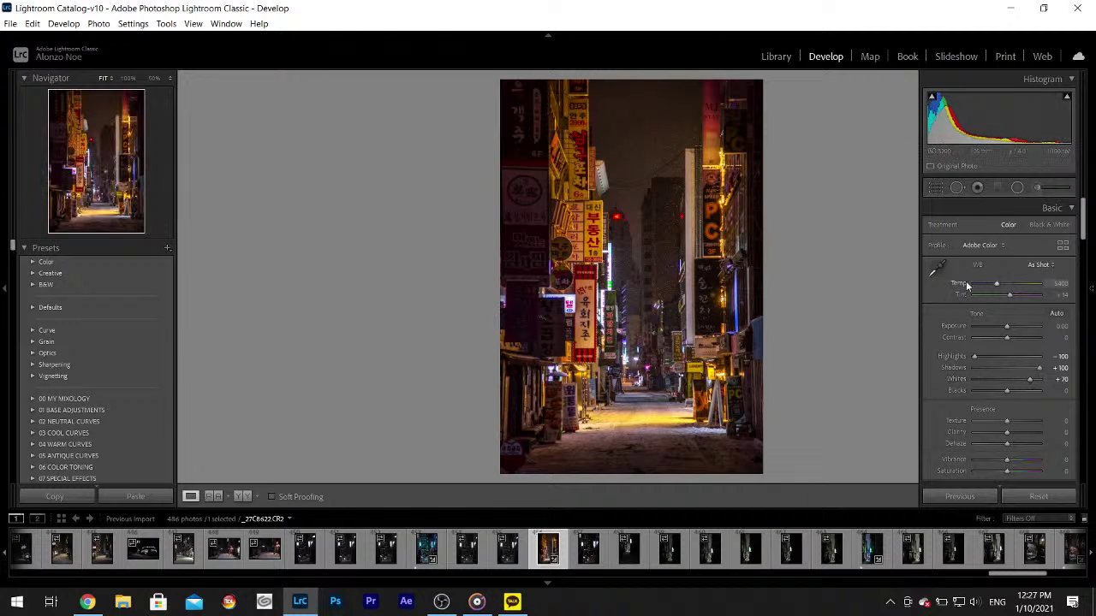
- Cool the signboard street photo's white balance to a temperature of 3300 and reduce the saturation of its blues
left_click(936, 268)
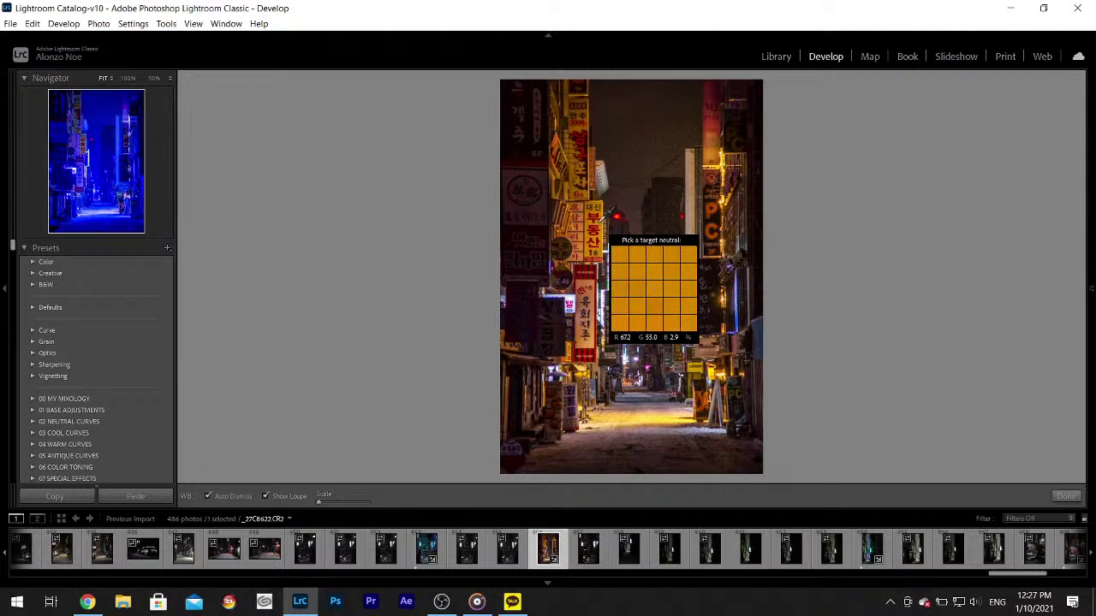
left_click(611, 416)
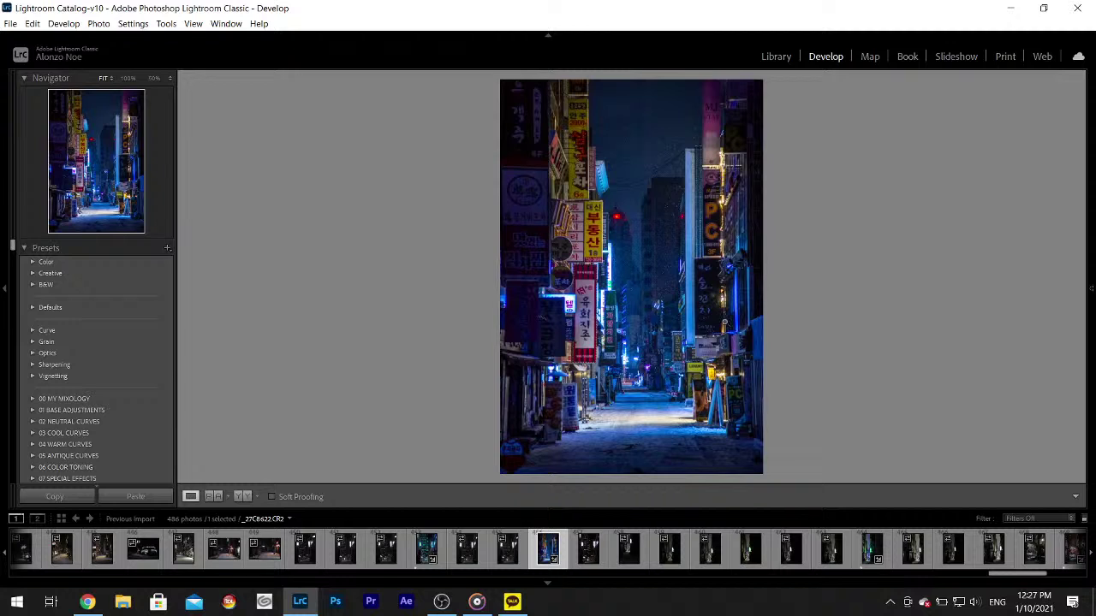
mouse_move(1092, 289)
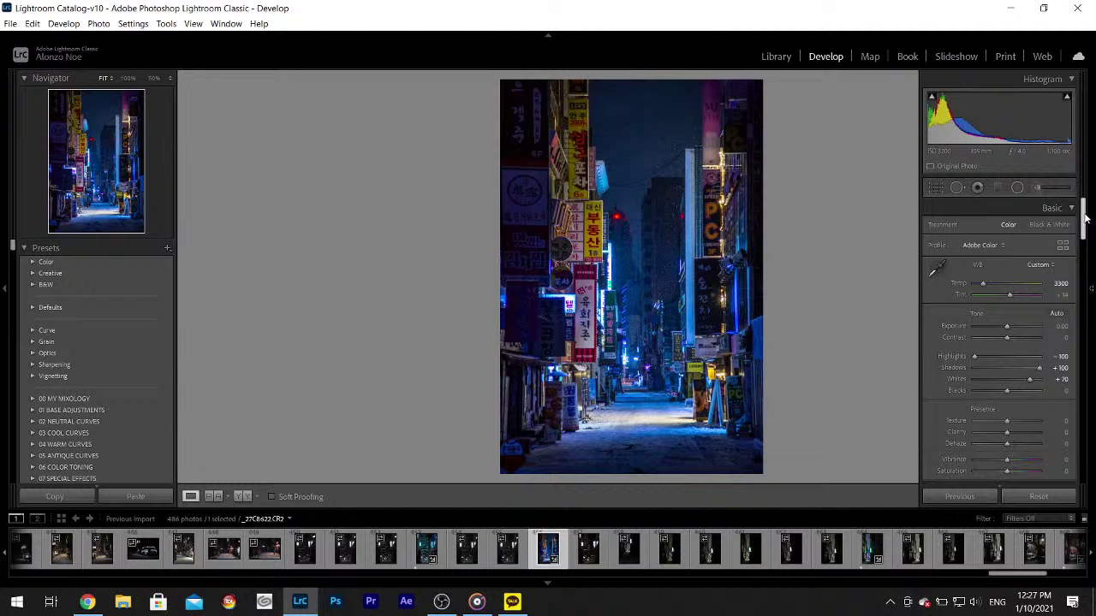
scroll(1035, 326, "down", 5)
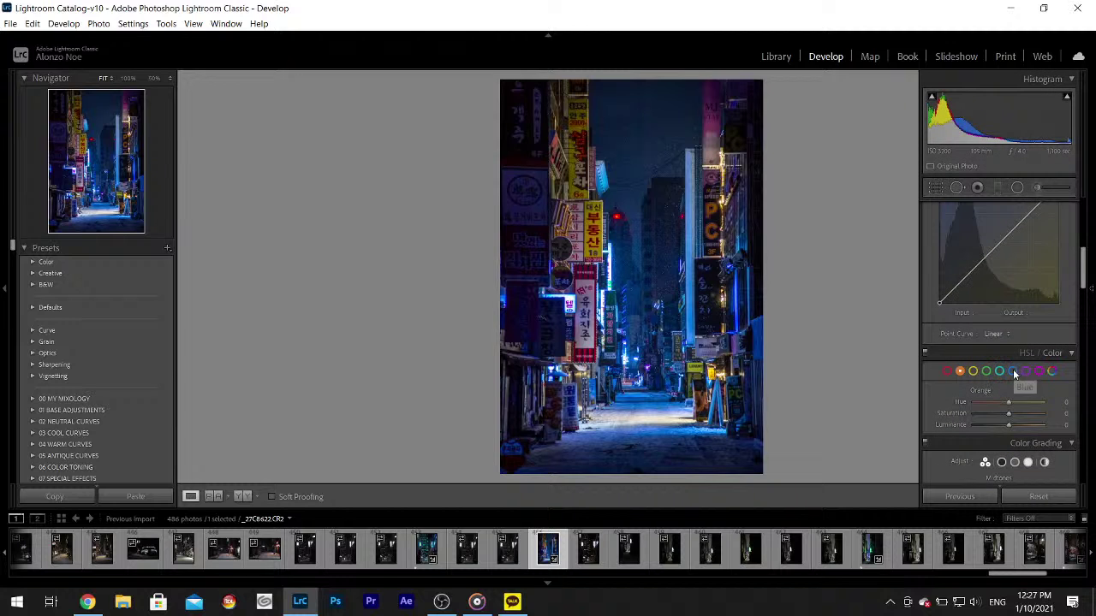
left_click(1013, 372)
left_click_drag(1007, 417, 993, 415)
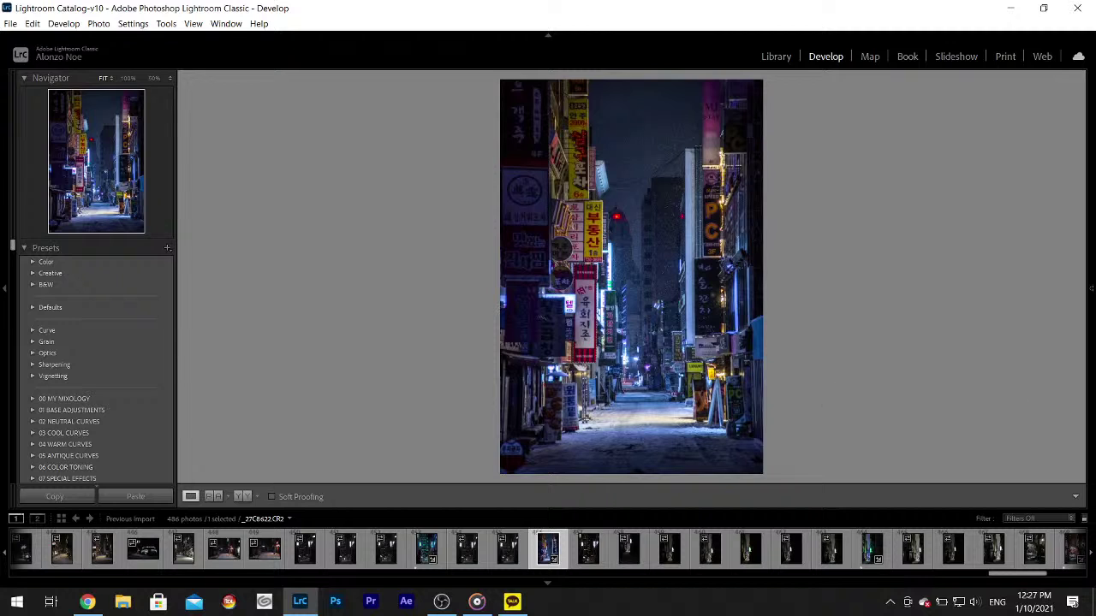
- Raise the photo's texture to +4 and clarity to about +5, and increase vibrance slightly
mouse_move(1091, 284)
scroll(1001, 282, "up", 3)
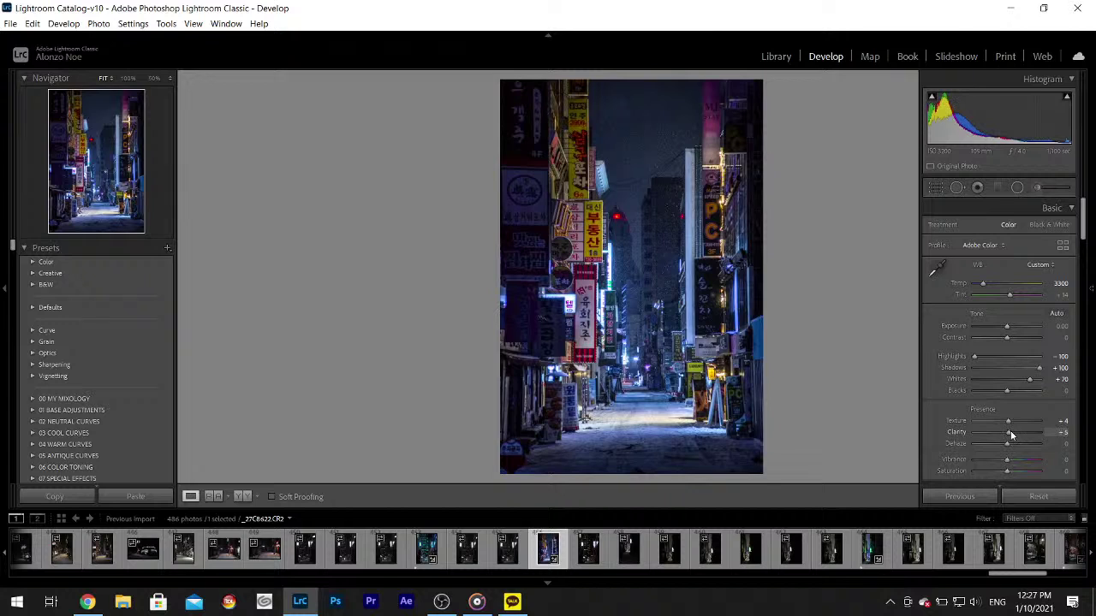
left_click_drag(1007, 461, 1013, 463)
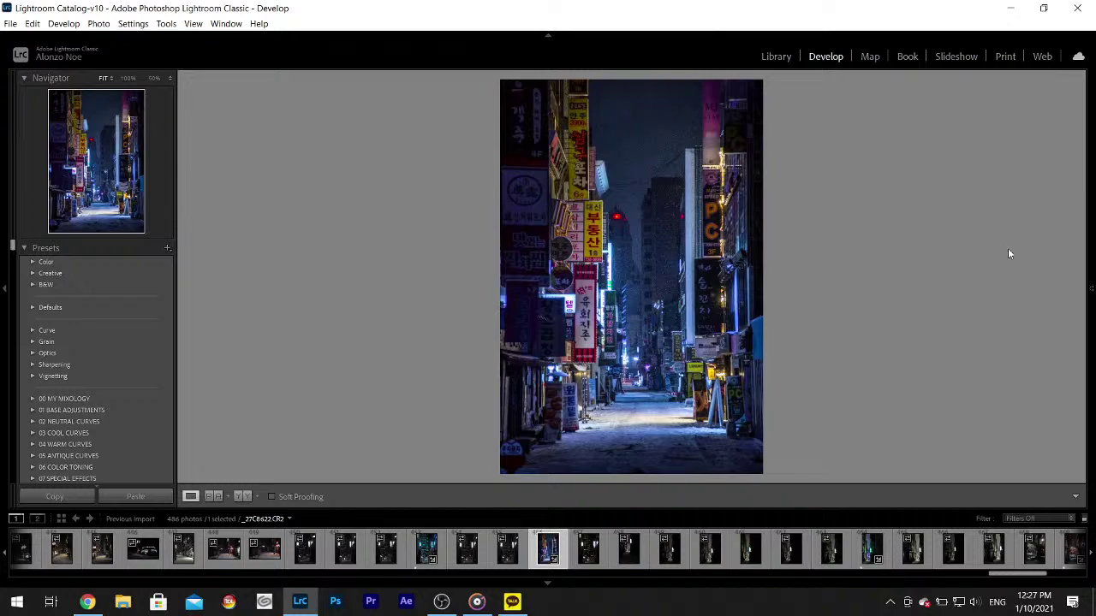
- Check the night sky's grain up close, apply light luminance noise reduction and rate the photo one star
left_click(655, 237)
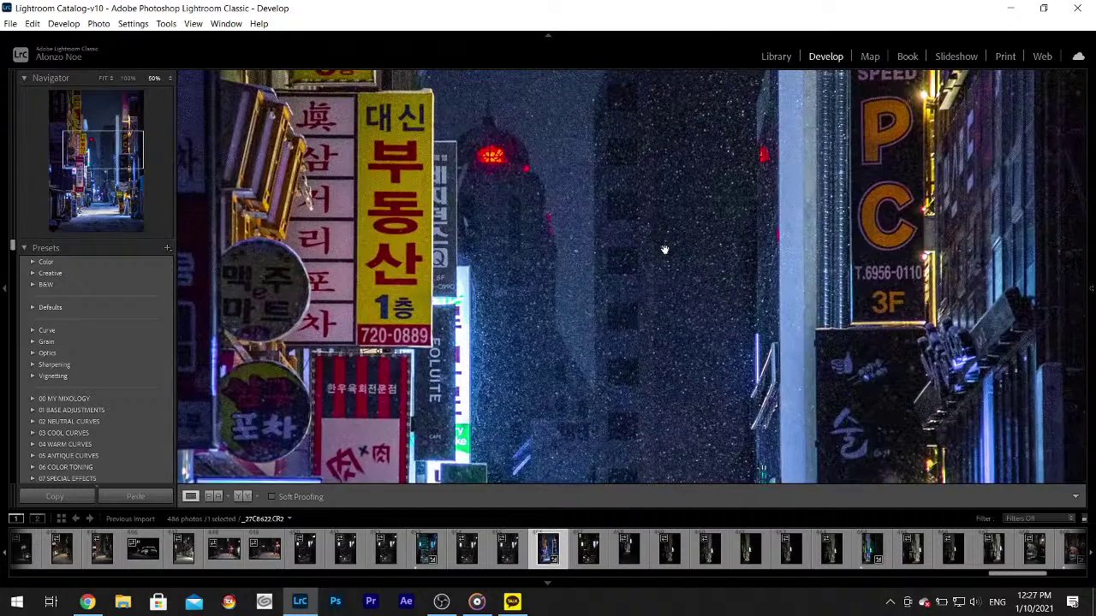
left_click_drag(667, 287, 607, 440)
left_click_drag(630, 220, 594, 428)
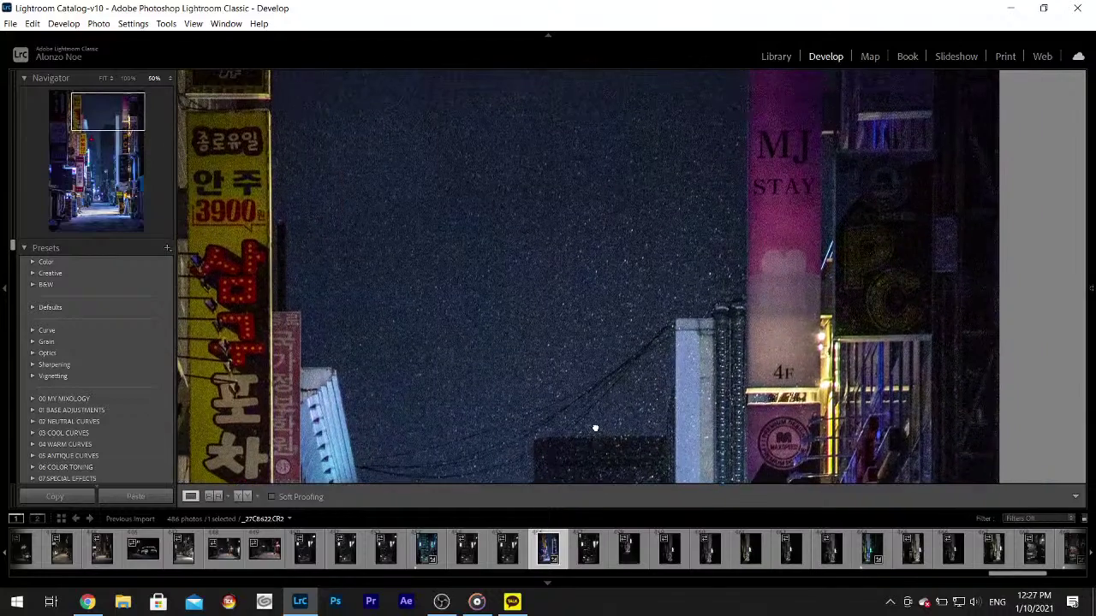
left_click(601, 346)
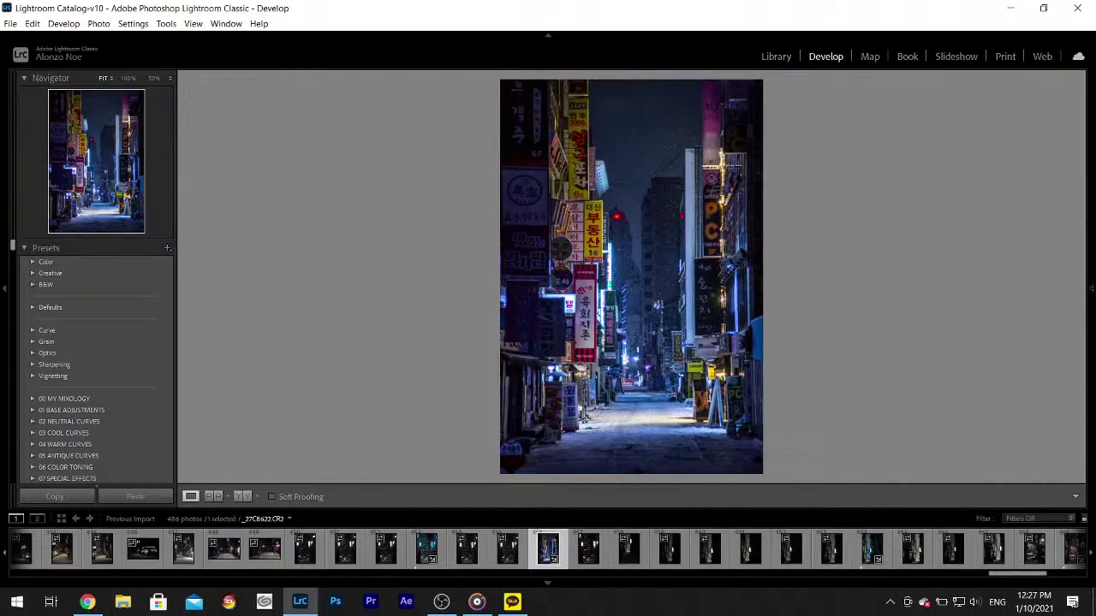
mouse_move(1091, 288)
left_click_drag(1082, 214, 1082, 325)
scroll(1067, 380, "down", 1)
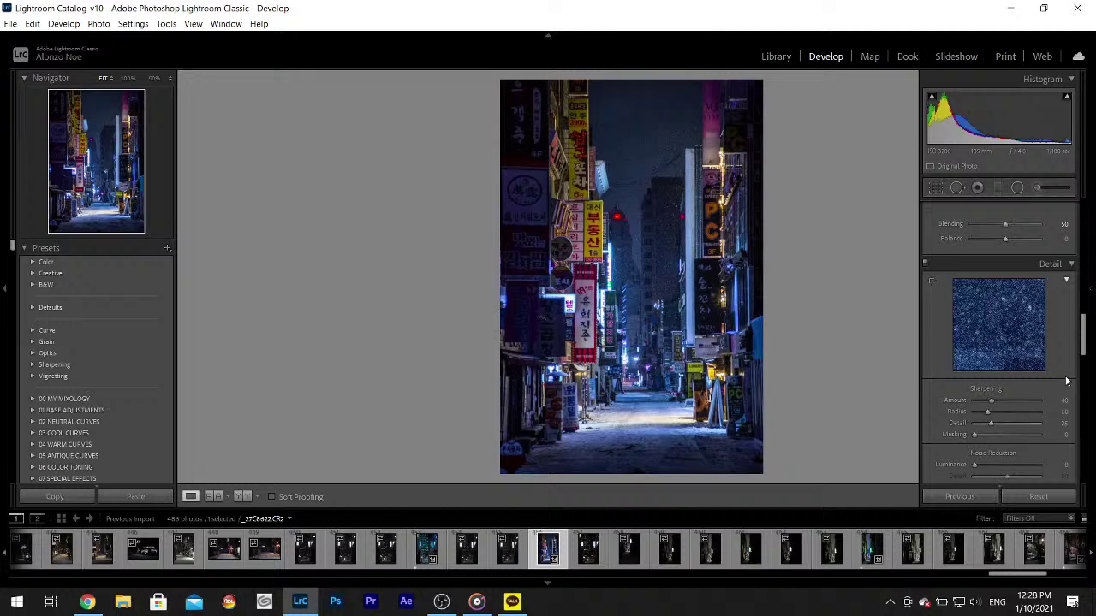
left_click(985, 464)
key("1")
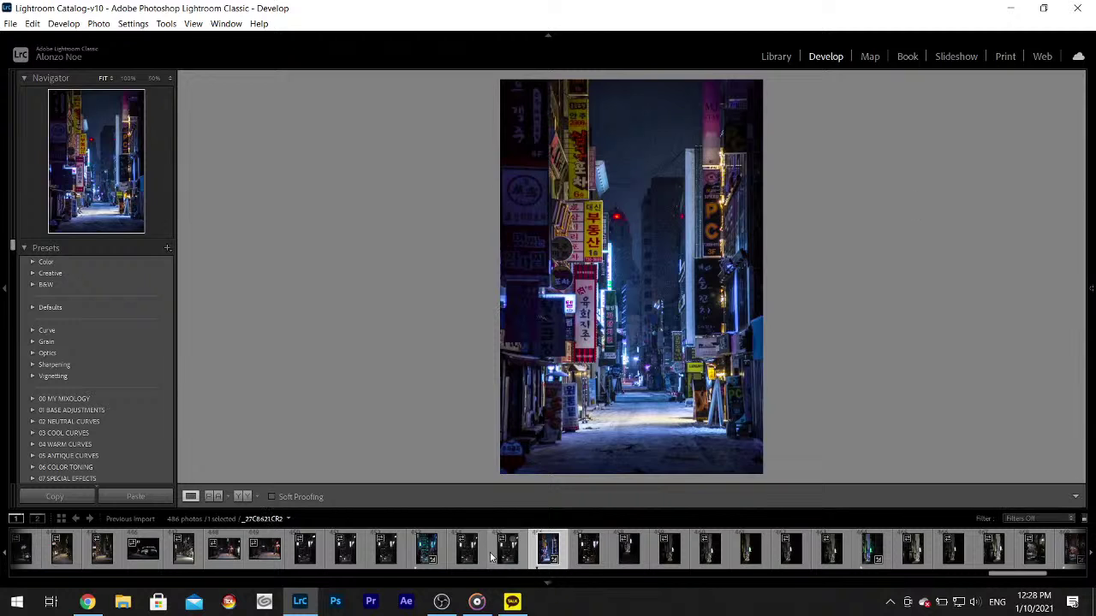
- Open the lit corner building photo _27CB606.CR2 and inspect its night sky's grain up close
left_click(419, 557)
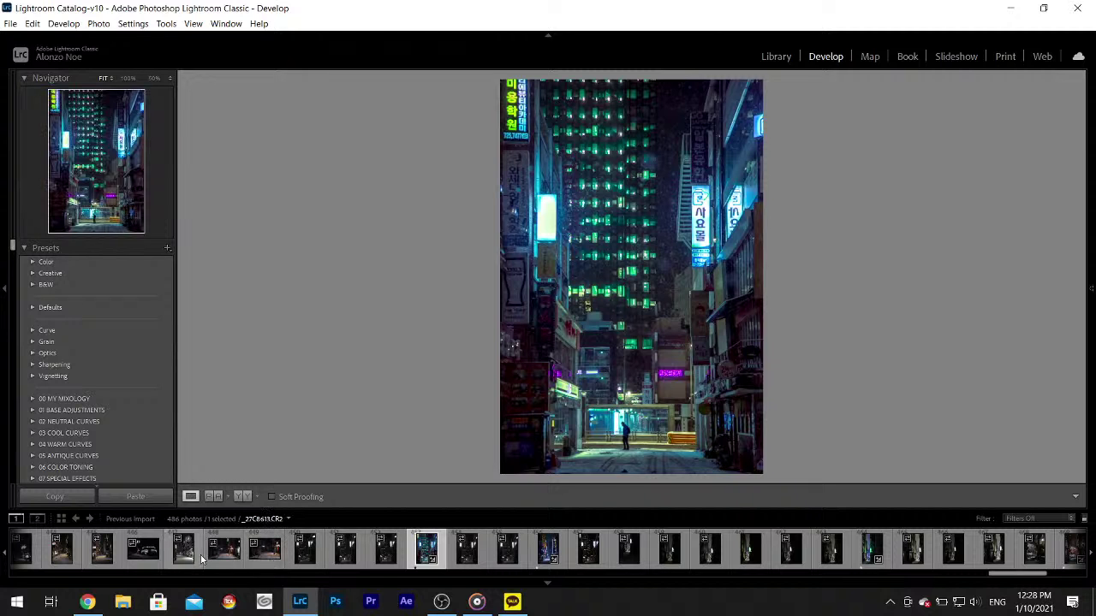
left_click(226, 552)
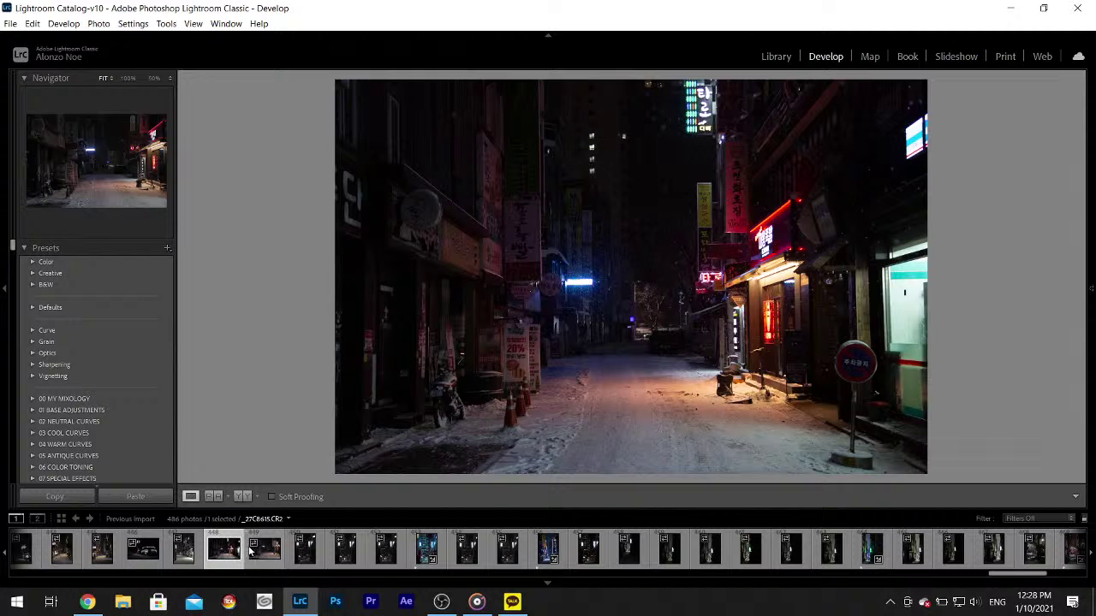
scroll(251, 550, "up", 3)
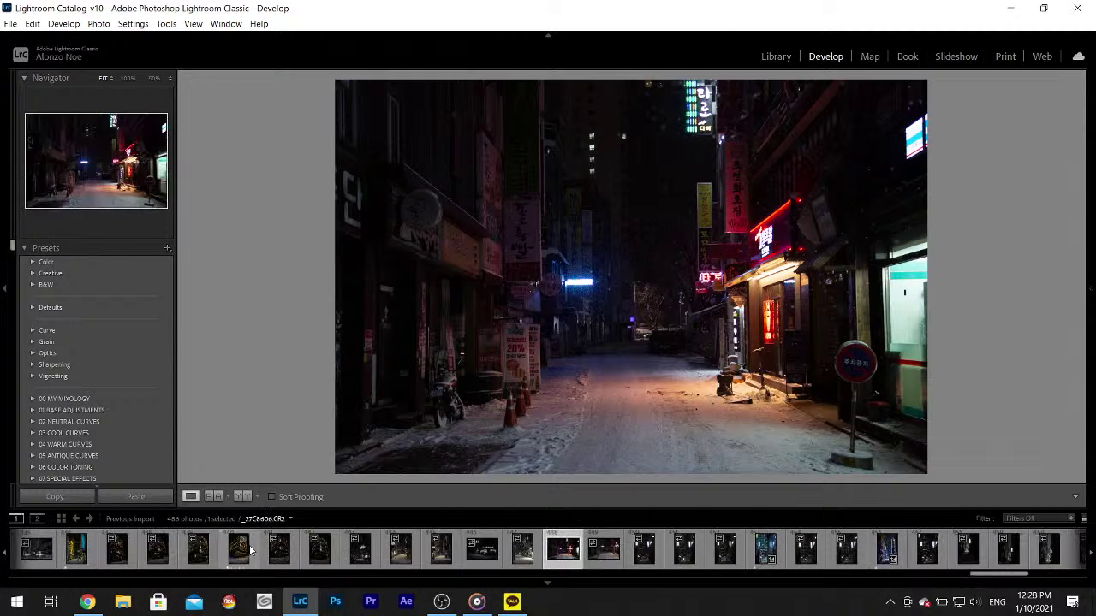
left_click(319, 551)
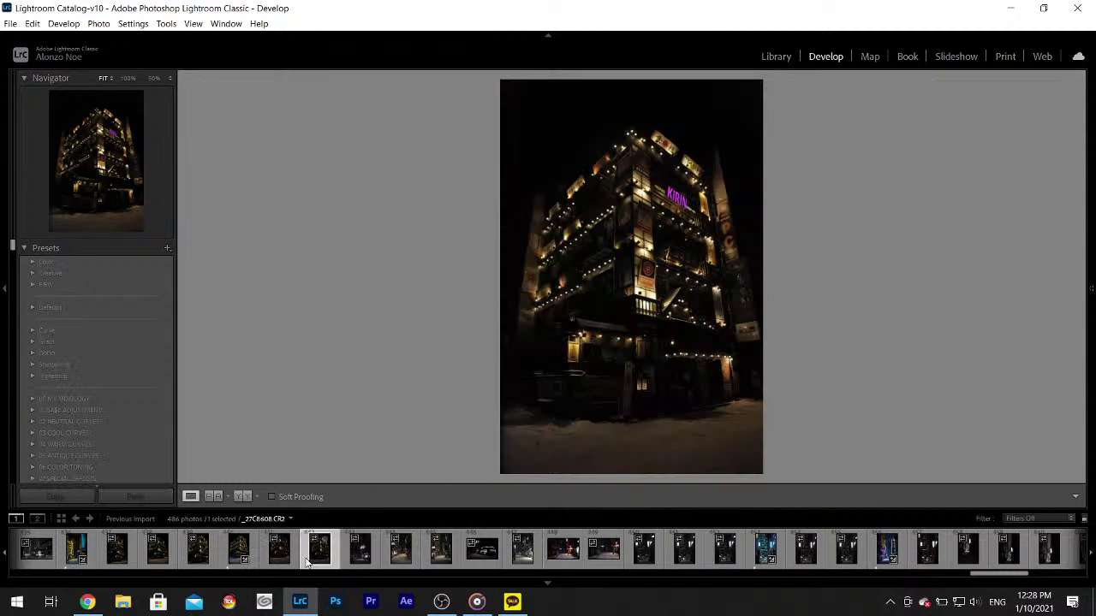
left_click(236, 548)
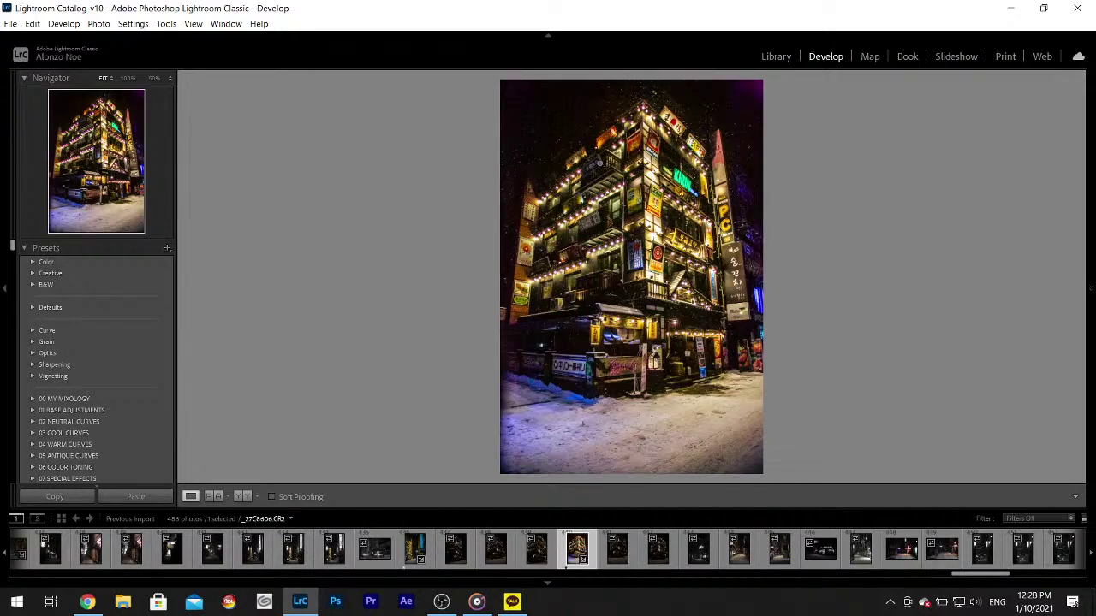
left_click(575, 116)
left_click_drag(575, 110, 535, 212)
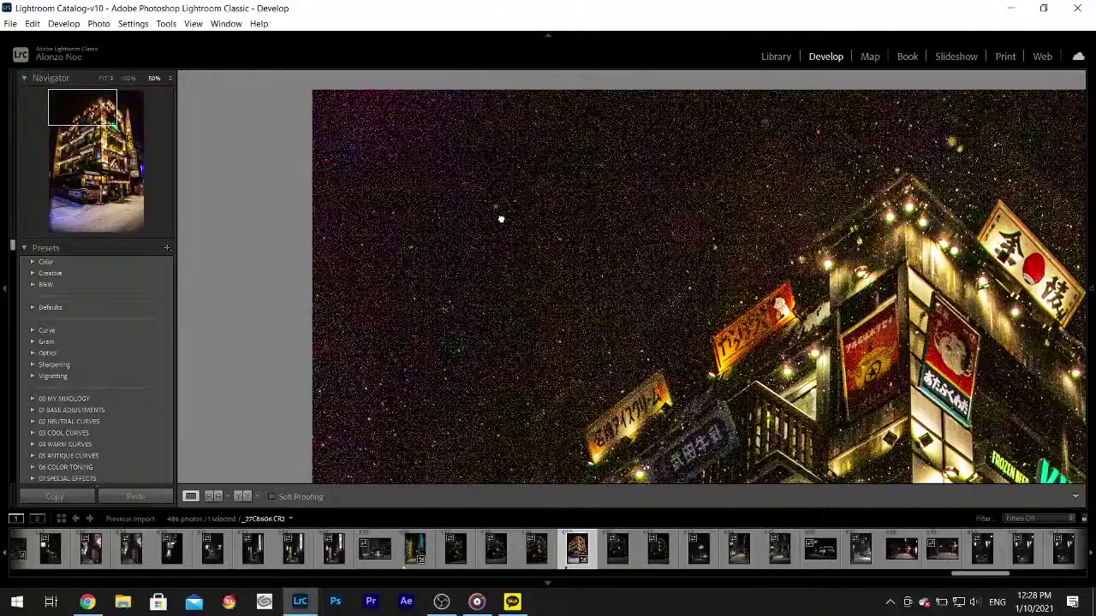
left_click(501, 219)
- Reduce the building photo's shadows to +77 and check the snowy ground in the foreground up close
mouse_move(1091, 257)
scroll(1080, 243, "down", 2)
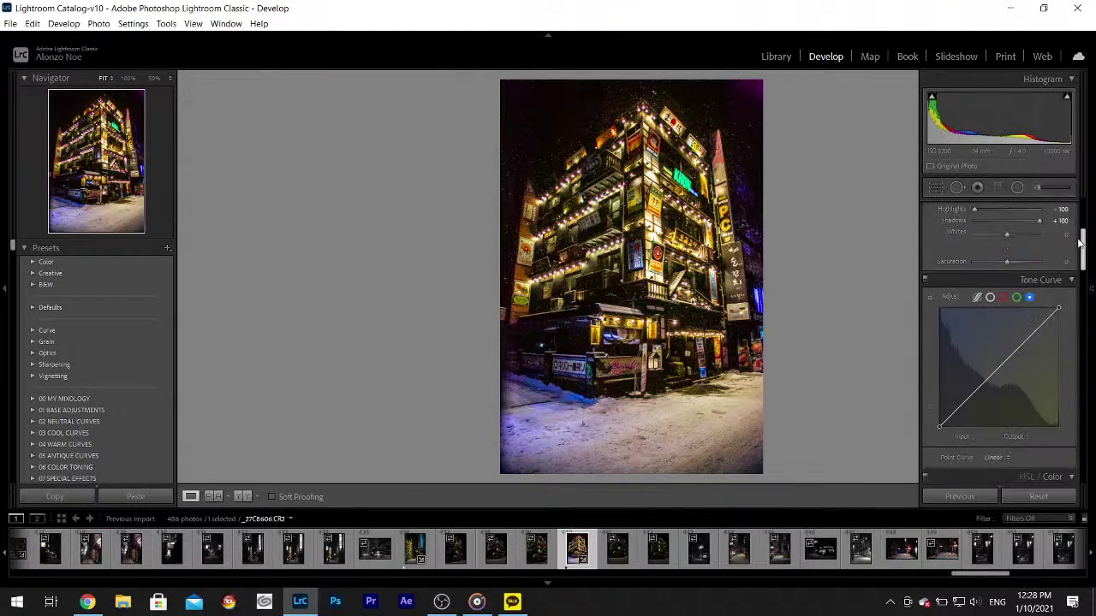
scroll(1080, 244, "up", 3)
left_click_drag(1039, 368, 1035, 370)
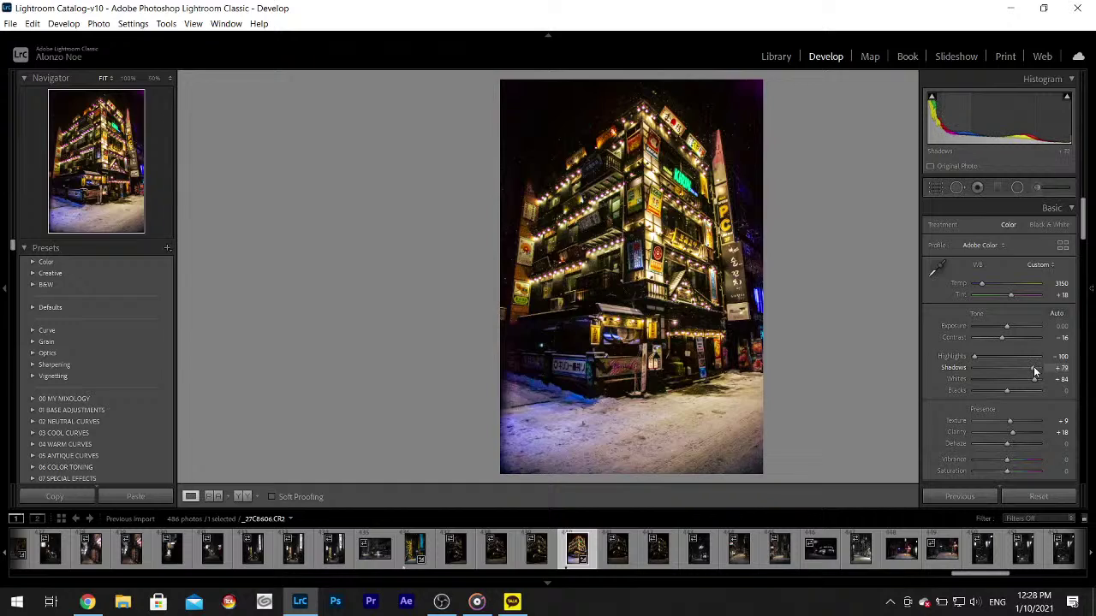
left_click_drag(1033, 368, 1032, 368)
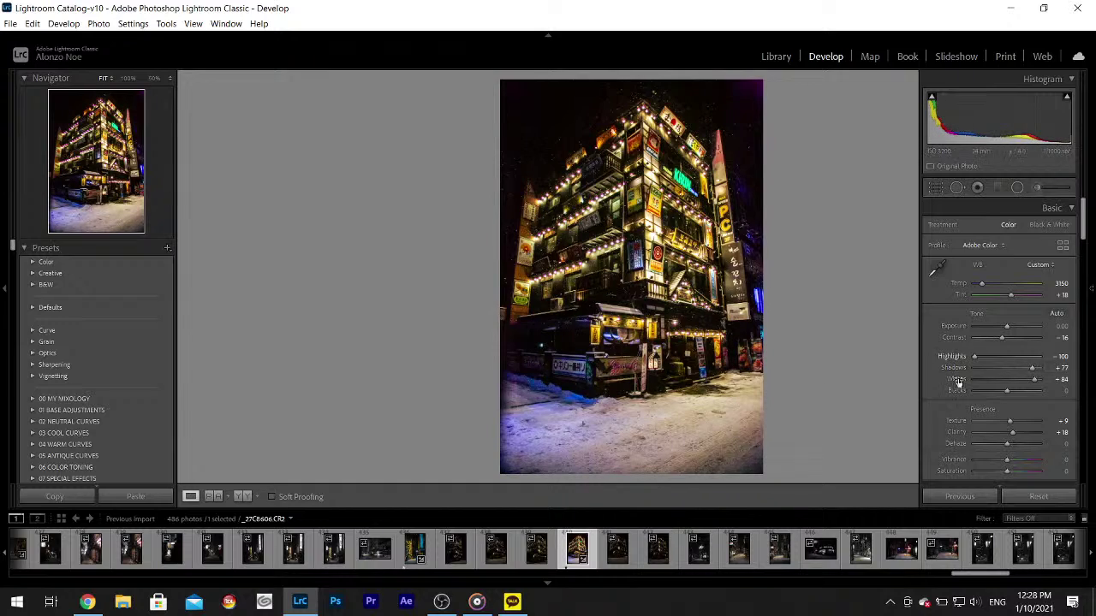
left_click_drag(513, 460, 539, 367)
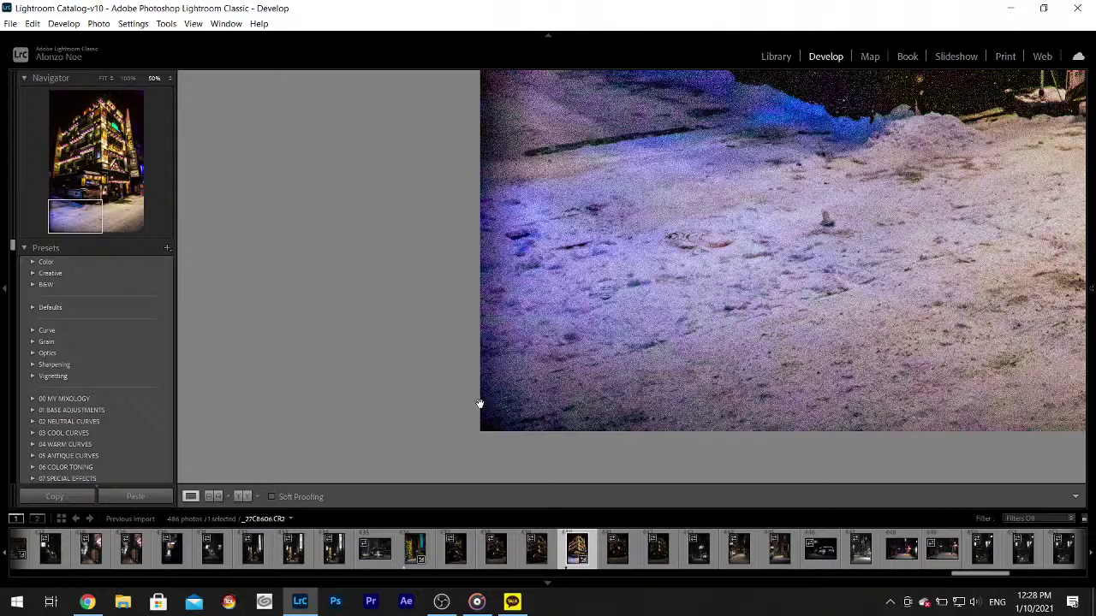
left_click_drag(805, 341, 805, 395)
left_click_drag(774, 440, 788, 421)
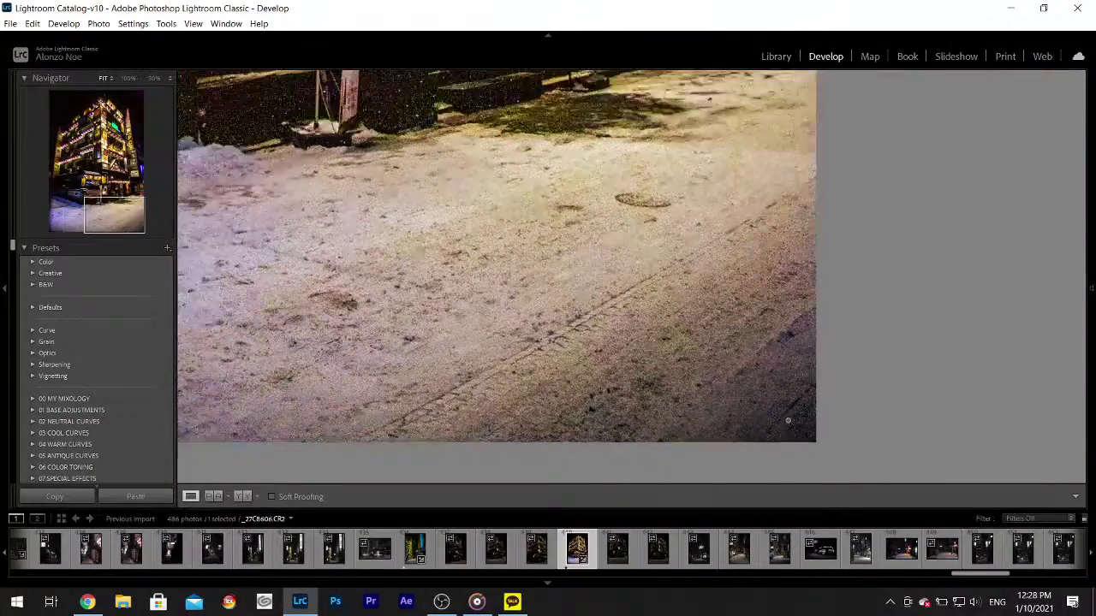
left_click(762, 397)
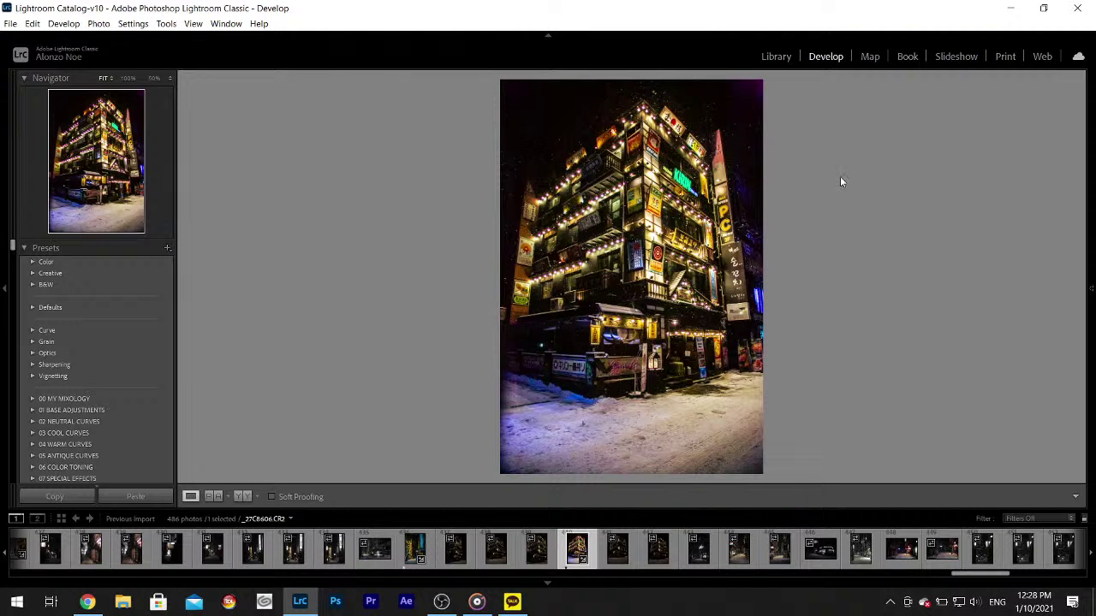
- Raise the luminance noise reduction to 35 and check the sky around the building's roof up close
mouse_move(1082, 203)
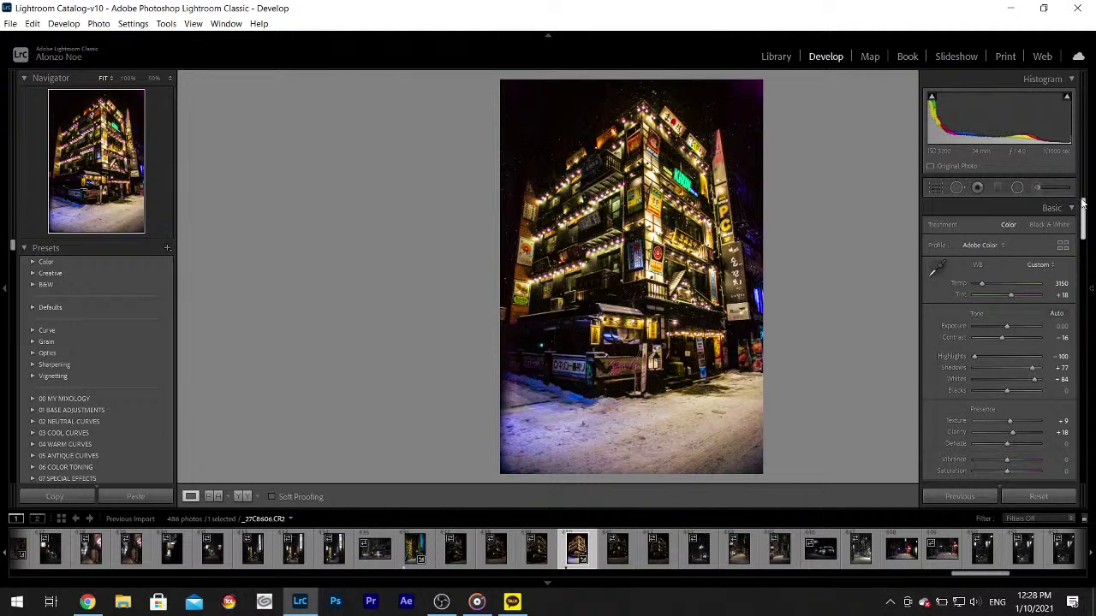
scroll(1082, 203, "down", 10)
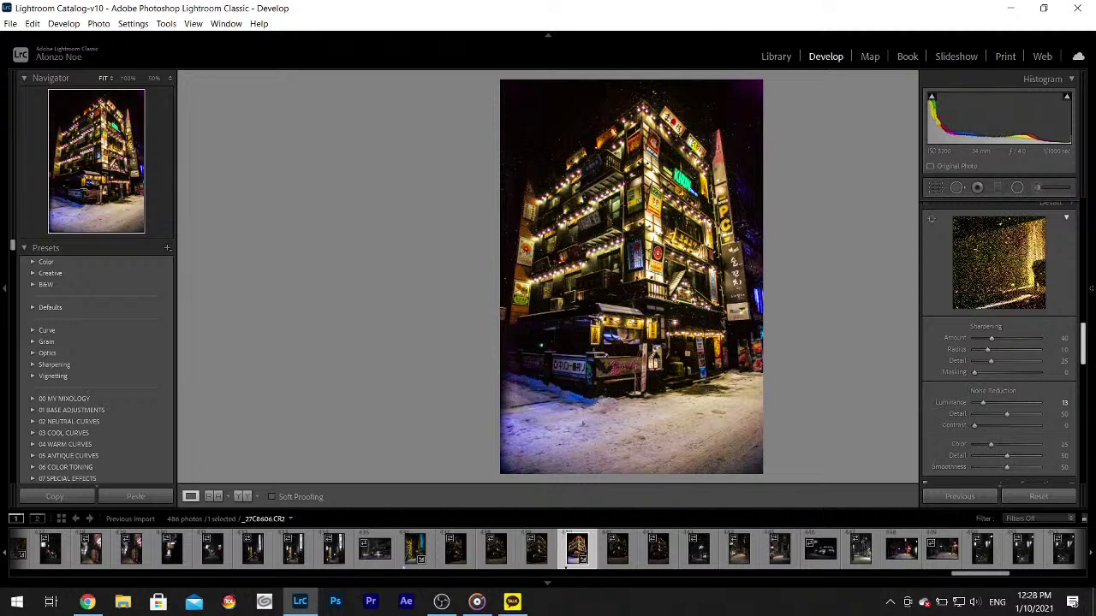
mouse_move(1005, 405)
left_mouse_down()
mouse_move(1063, 410)
mouse_move(997, 414)
left_mouse_up()
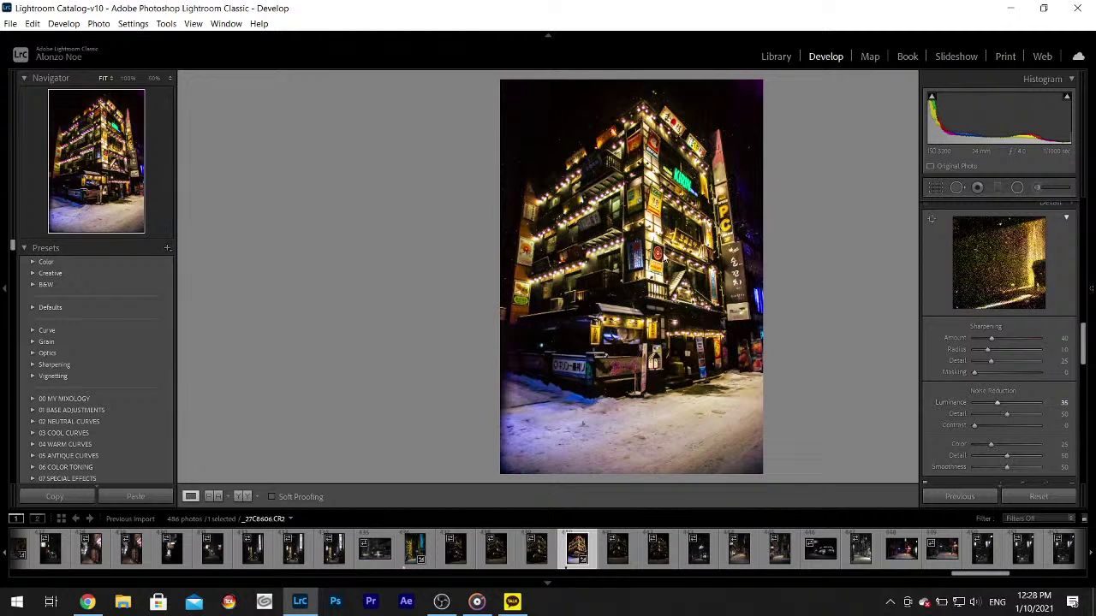
left_click(594, 188)
left_click_drag(594, 189, 280, 229)
left_click_drag(514, 254, 483, 355)
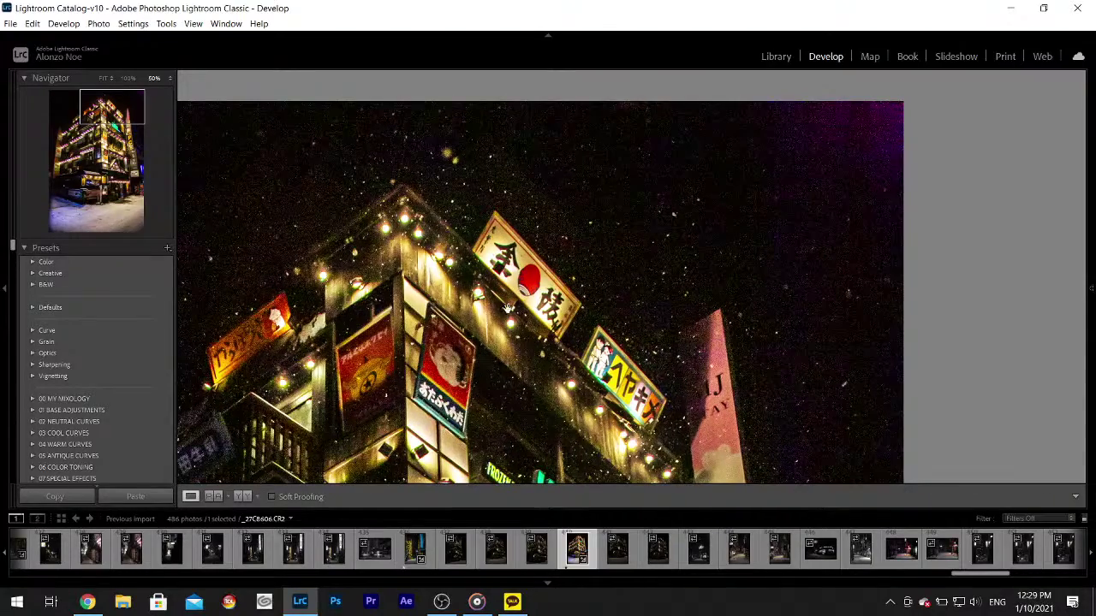
left_click_drag(797, 209, 656, 281)
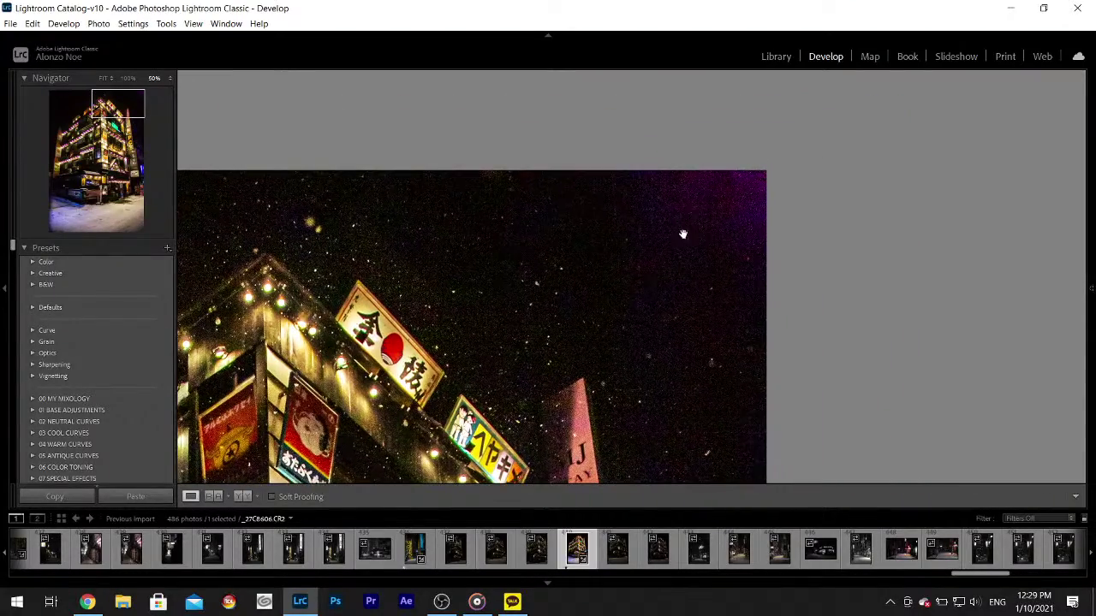
left_click(660, 289)
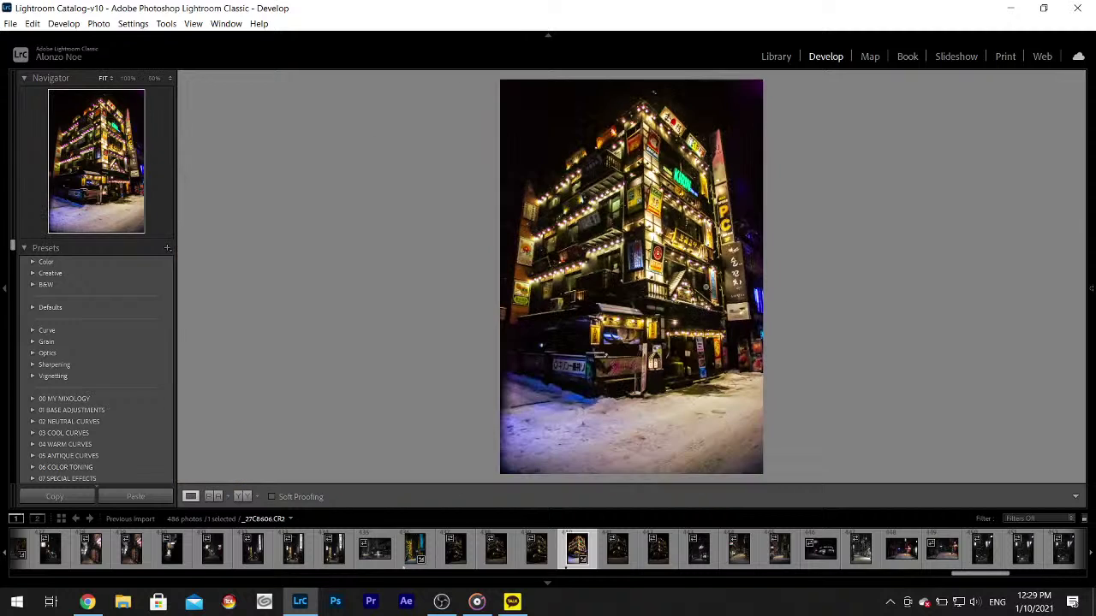
- Lower the building photo's contrast to -100 and recheck the grain in the sky
mouse_move(1090, 255)
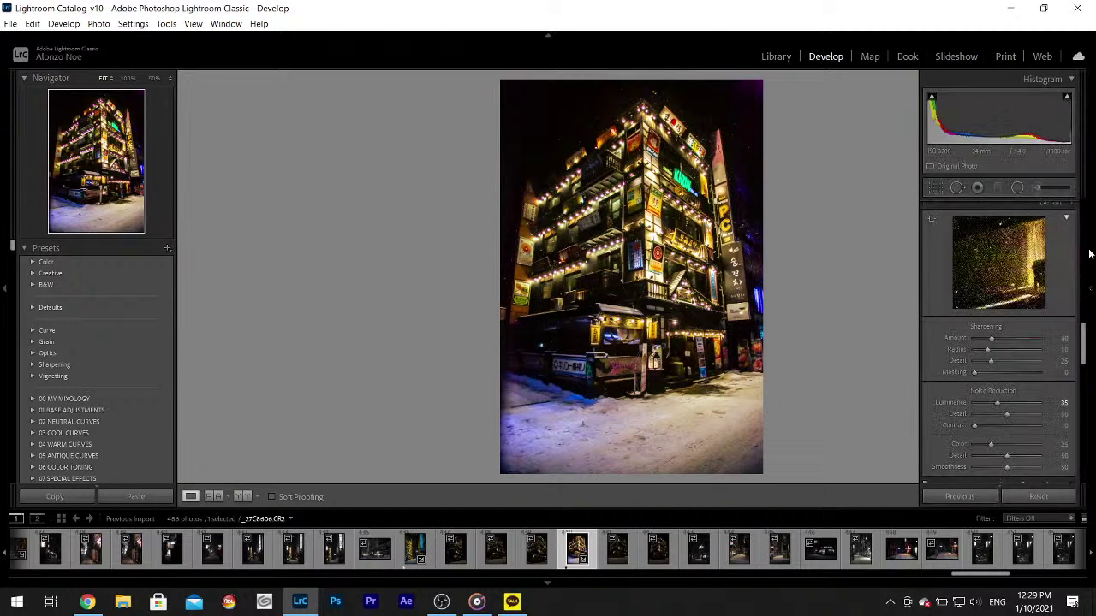
left_click_drag(1081, 347, 1082, 231)
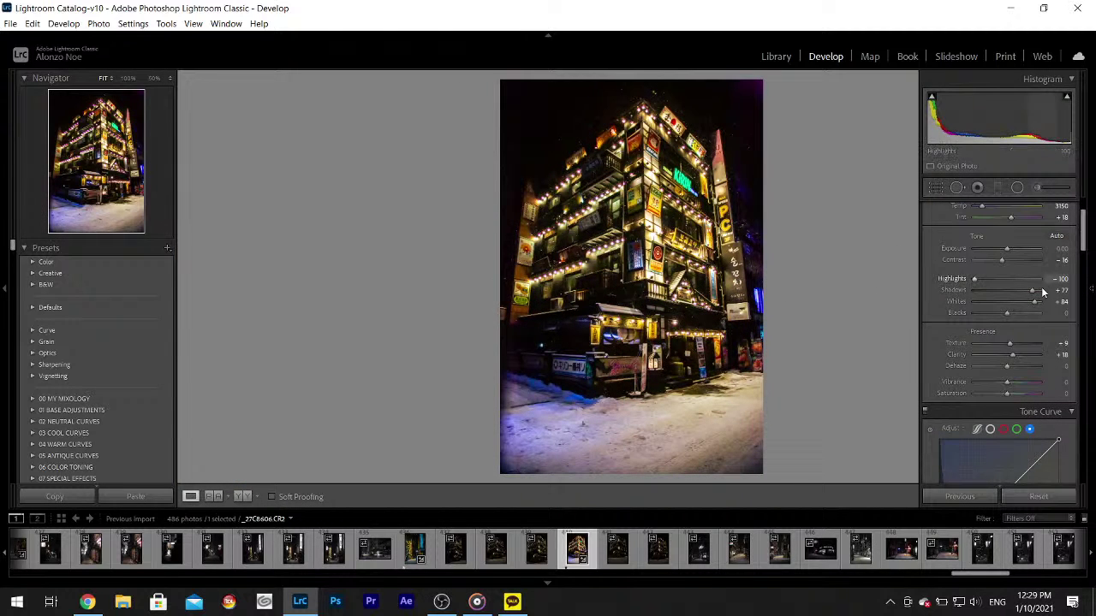
left_click_drag(972, 264, 960, 265)
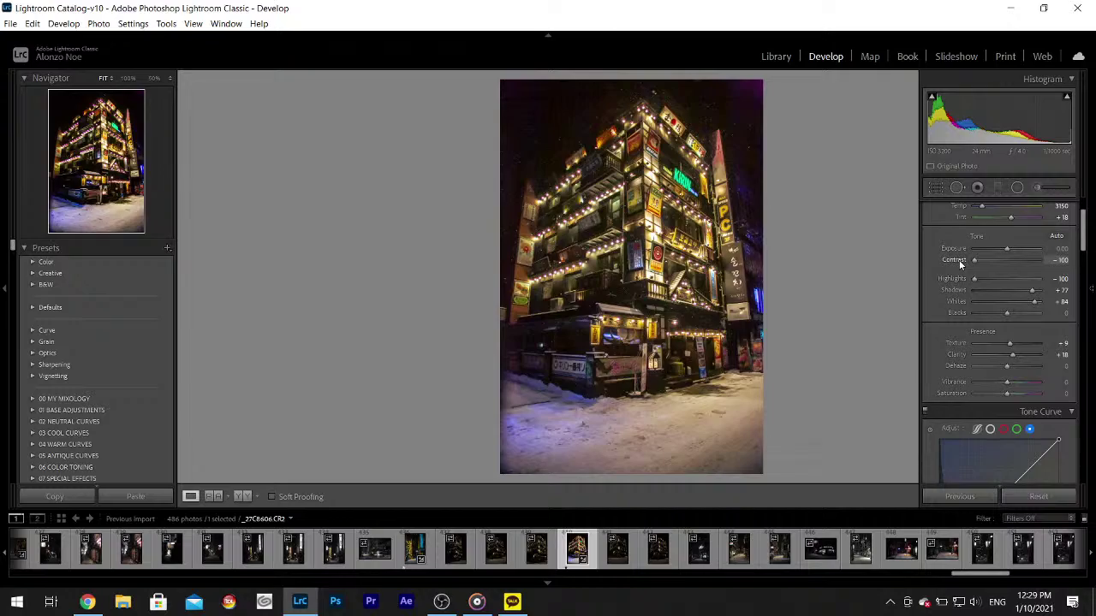
left_click(565, 124)
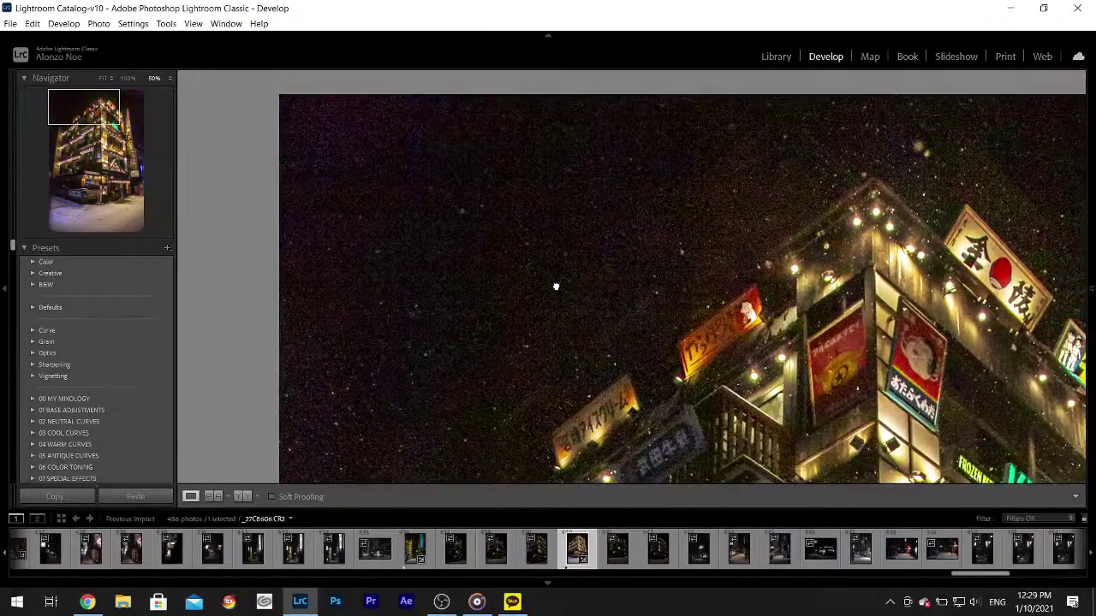
left_click_drag(556, 286, 555, 288)
left_click_drag(712, 156, 637, 386)
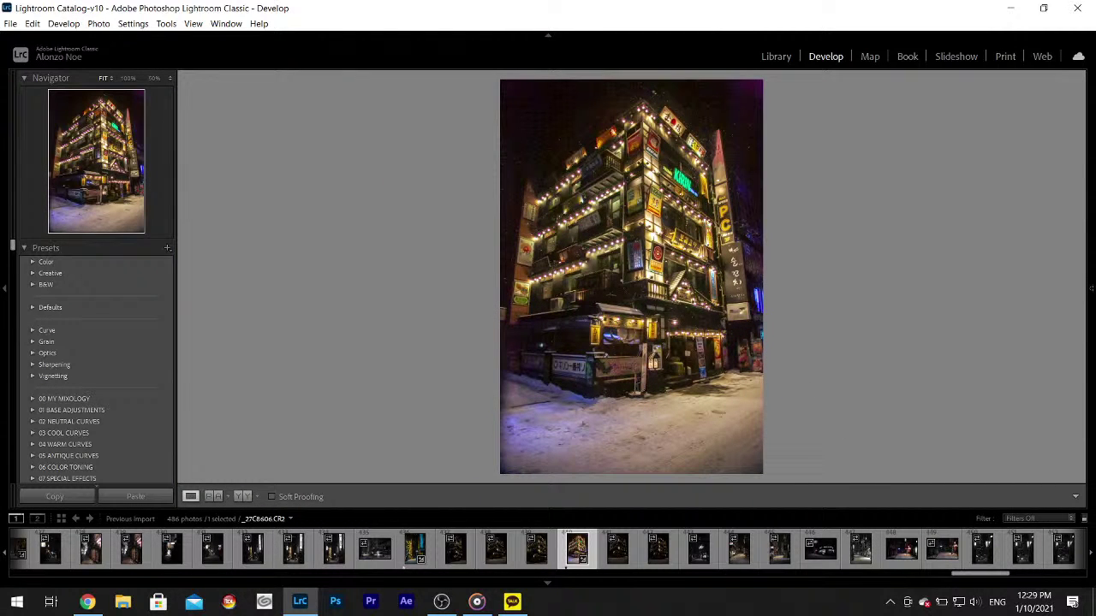
- Increase vibrance slightly and set color noise reduction to 41, checking the purple-tinted sky corner up close
key("F8")
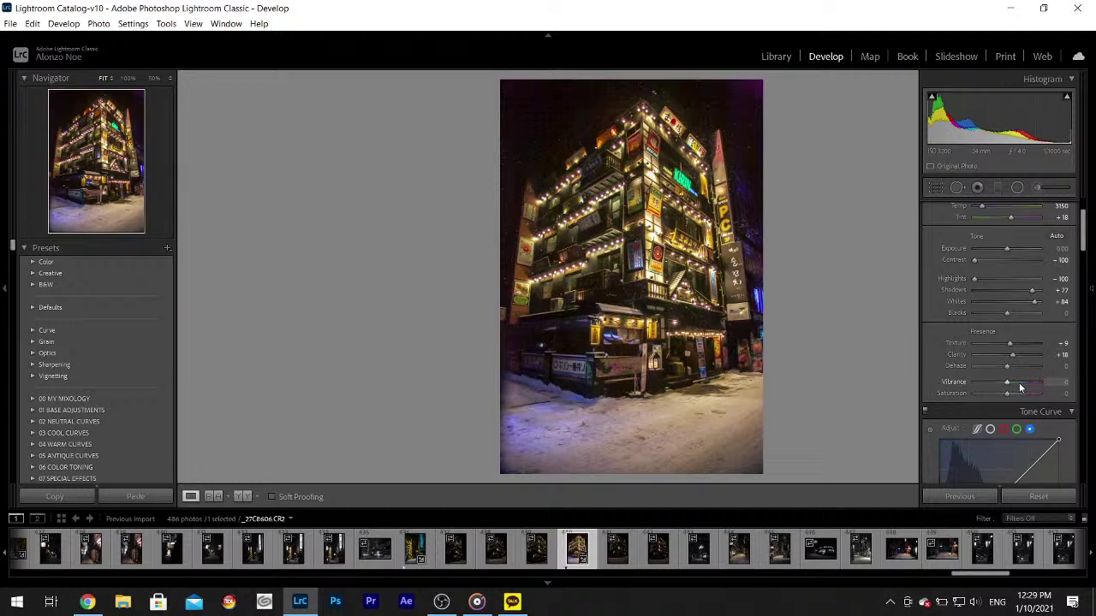
left_click_drag(1005, 384, 1008, 385)
left_click_drag(1083, 231, 1093, 340)
scroll(1079, 359, "down", 3)
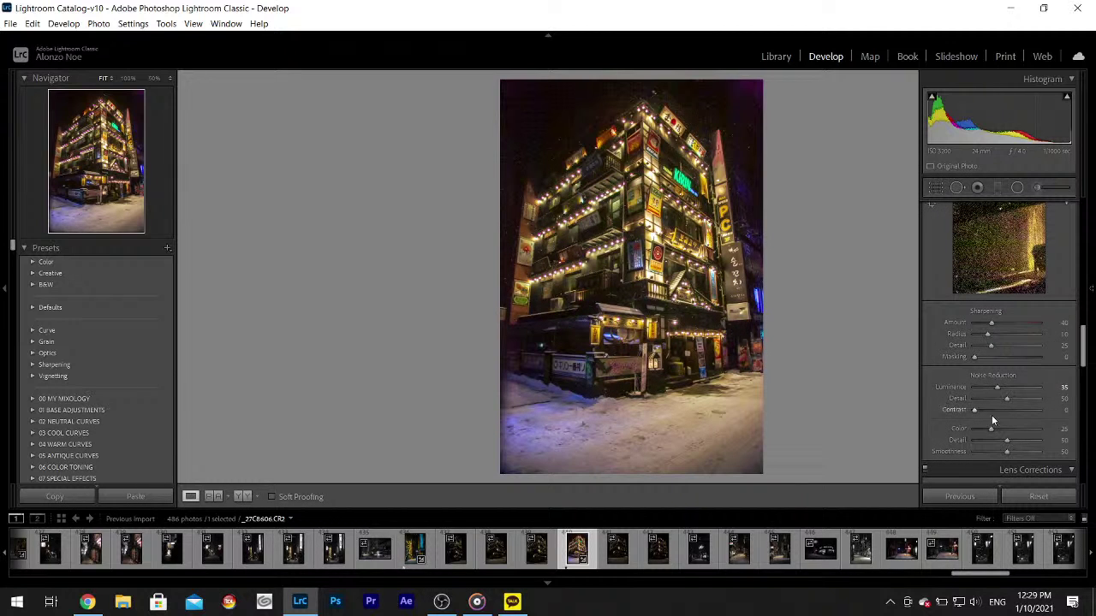
left_click(1001, 430)
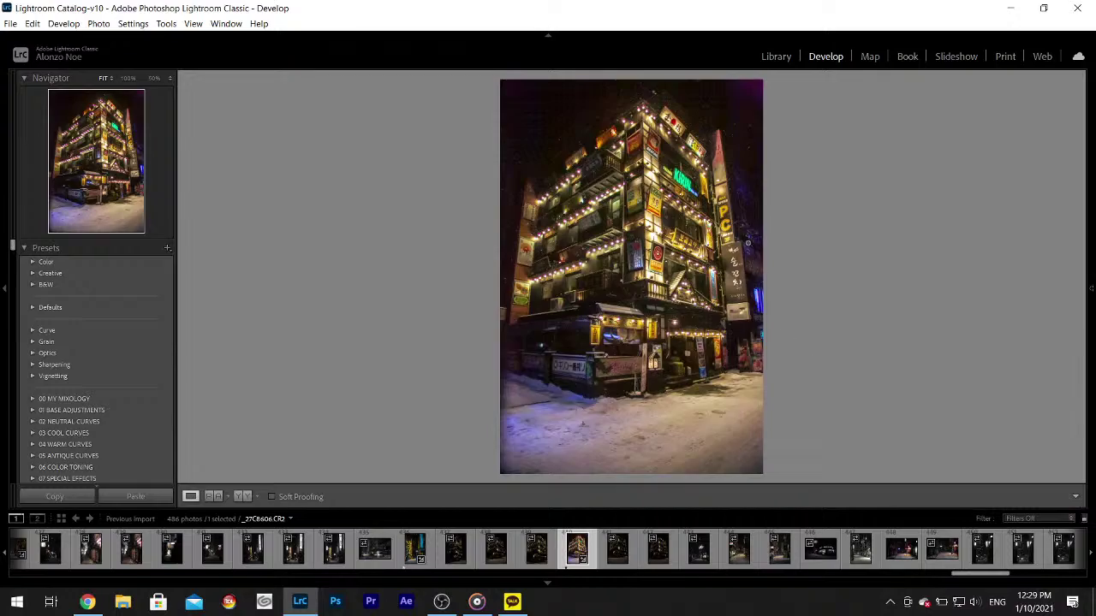
left_click(752, 247)
scroll(719, 299, "up", 10)
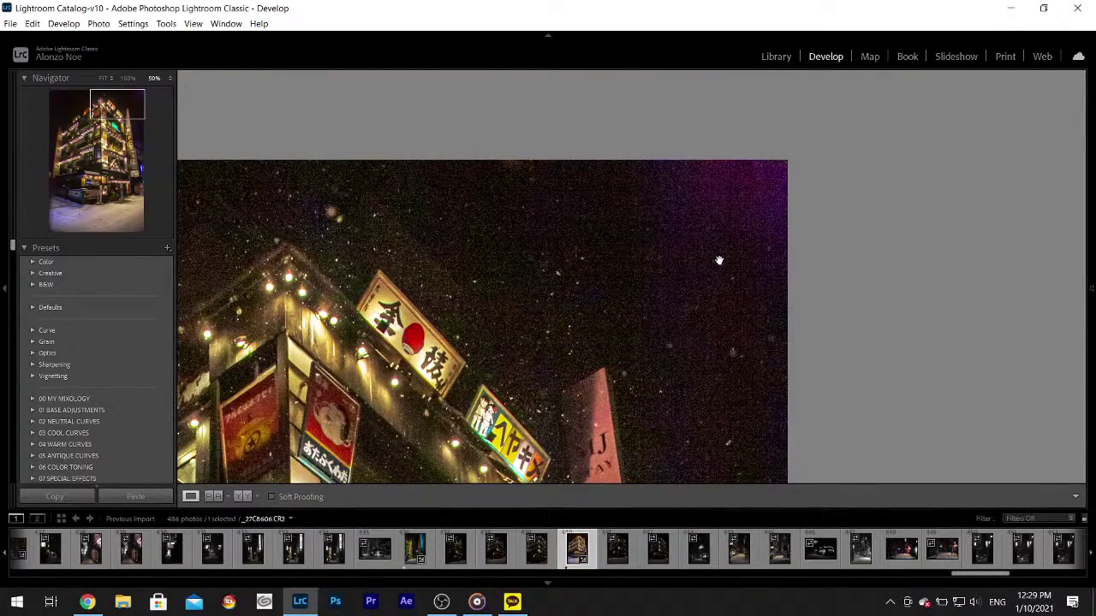
left_click(719, 260)
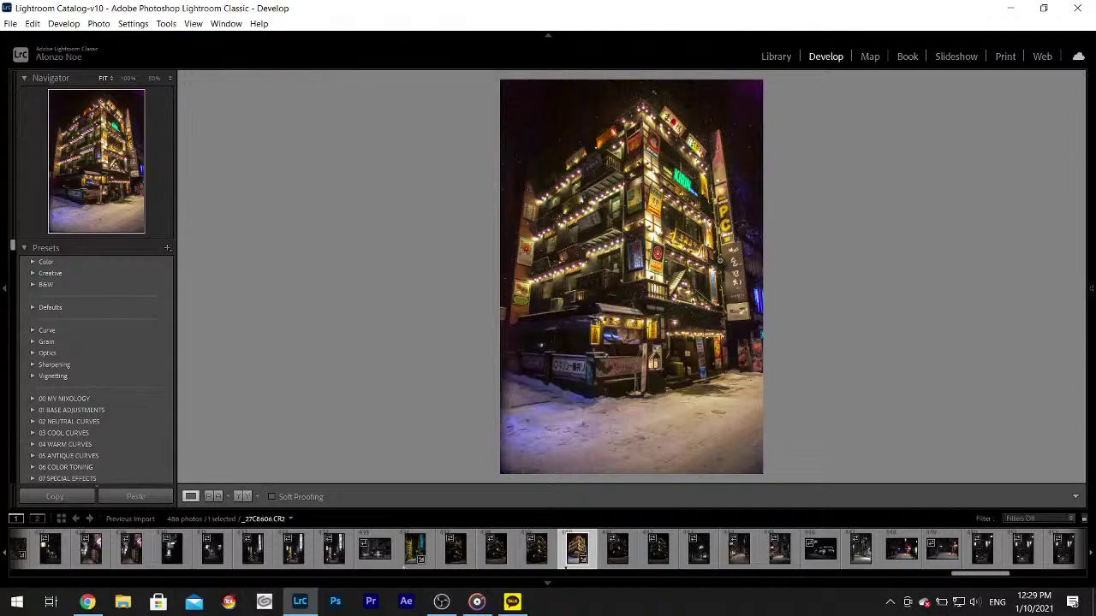
mouse_move(1091, 288)
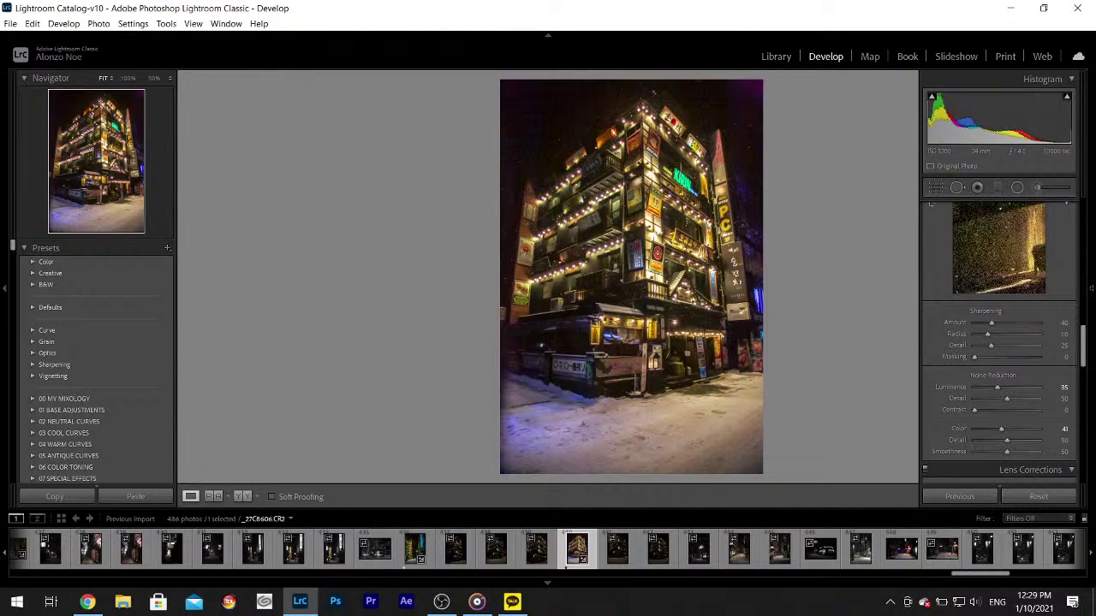
left_click_drag(726, 95, 646, 188)
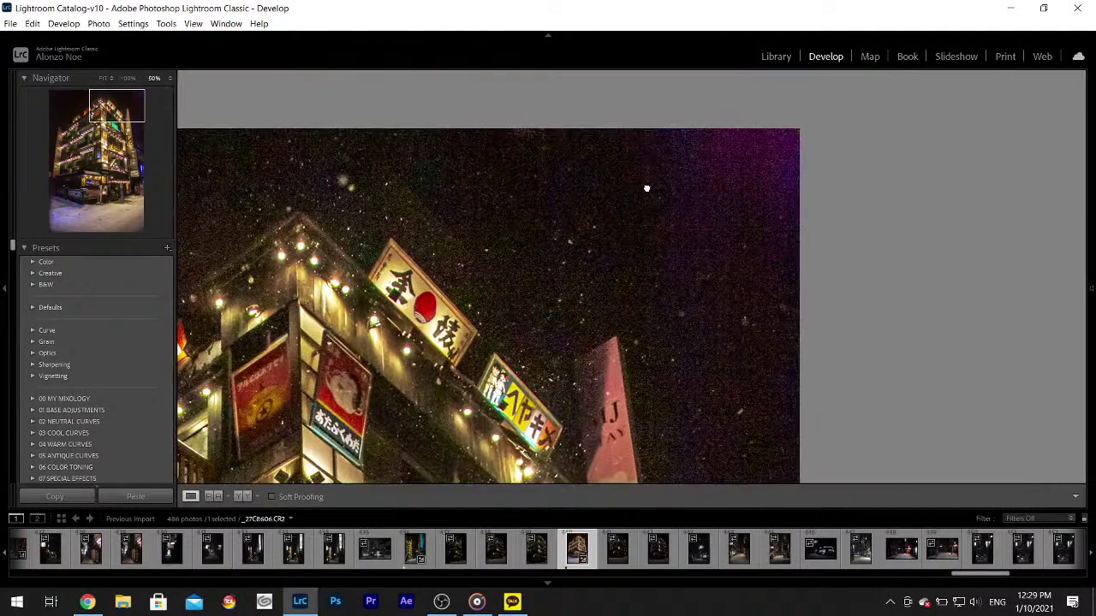
- Start an adjustment brush and paint over the grainy night sky around the building's roof, covering the purple-tinted corner and the opposite side
mouse_move(1091, 257)
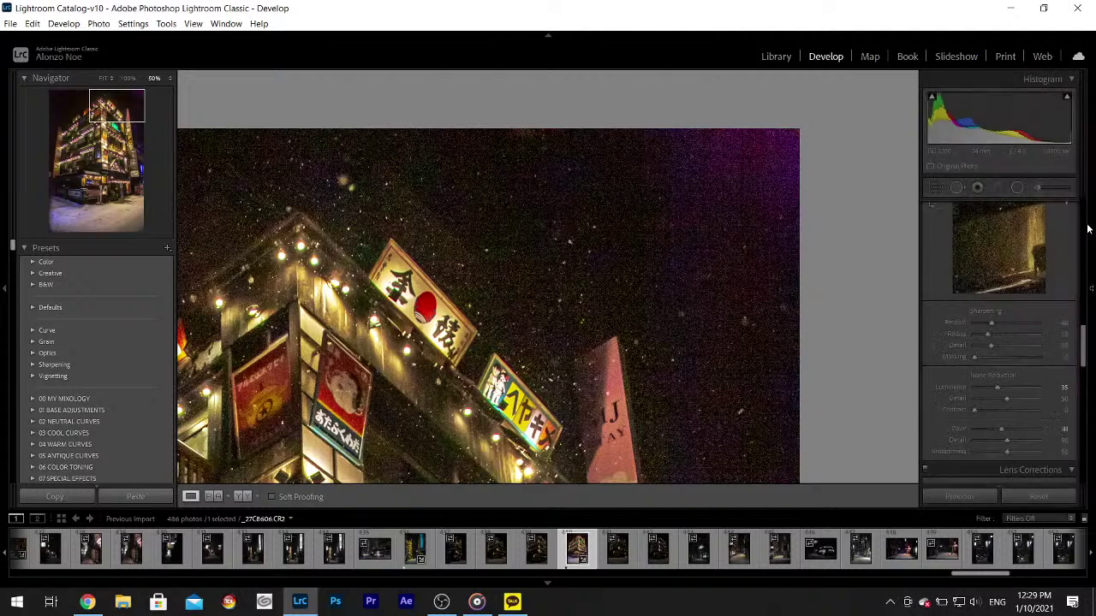
left_click(1036, 189)
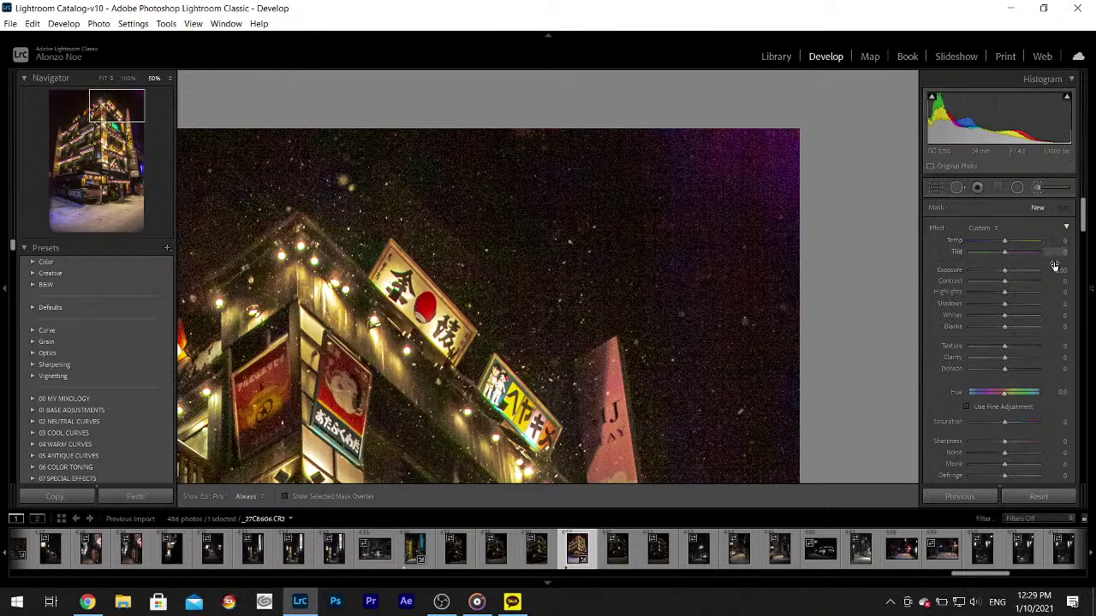
key("h")
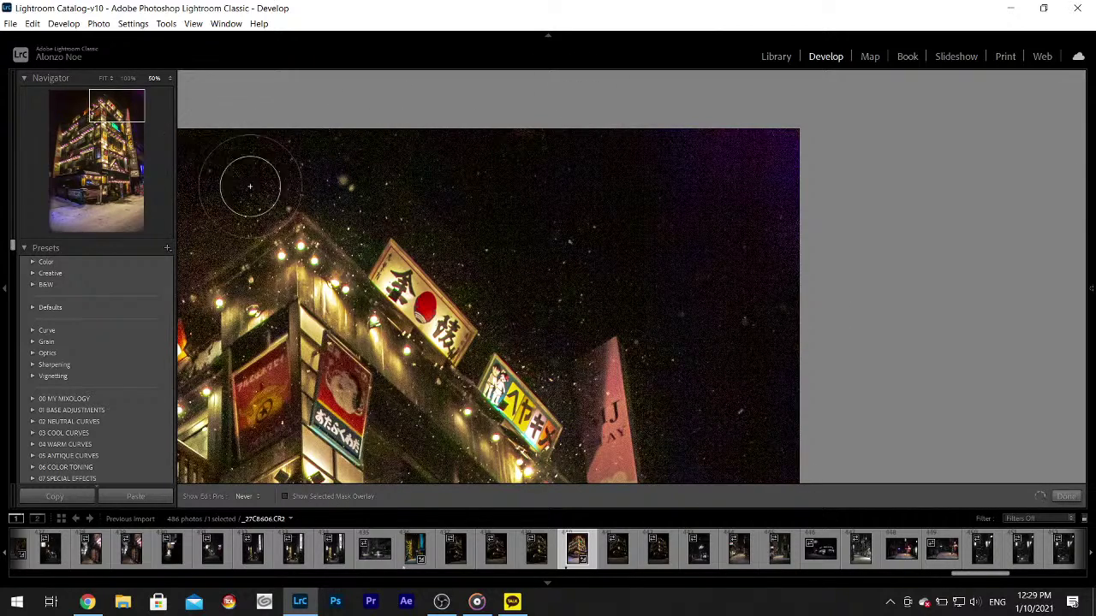
key("h")
left_click(98, 104)
left_click_drag(98, 104, 81, 105)
key("h")
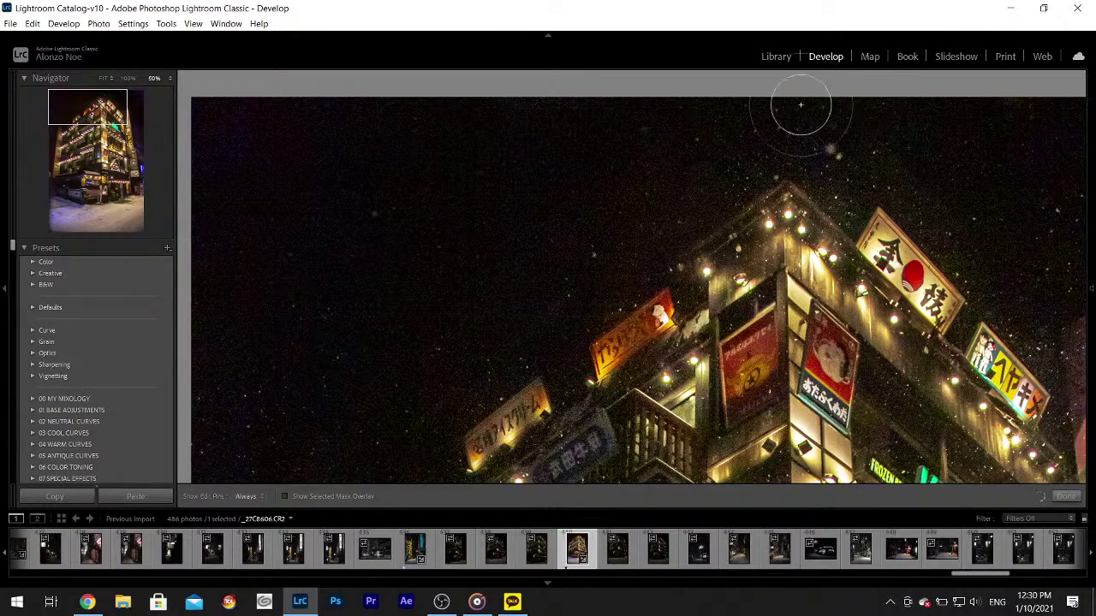
- Extend the brush adjustment down the dark sky strip beside the building's brick side wall
left_click_drag(105, 118, 77, 128)
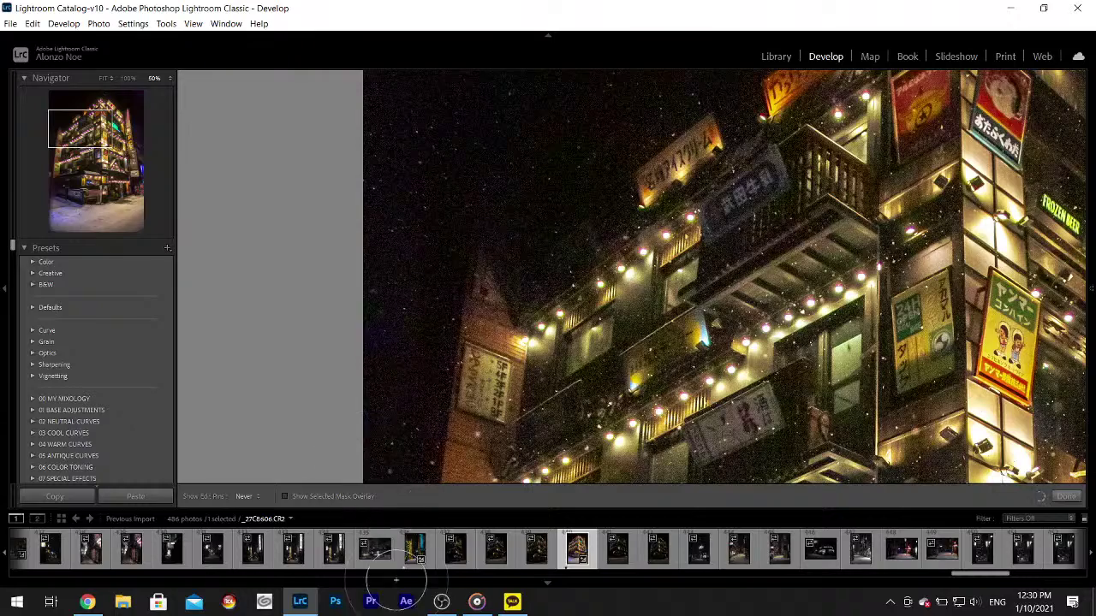
key("h")
left_click(86, 135)
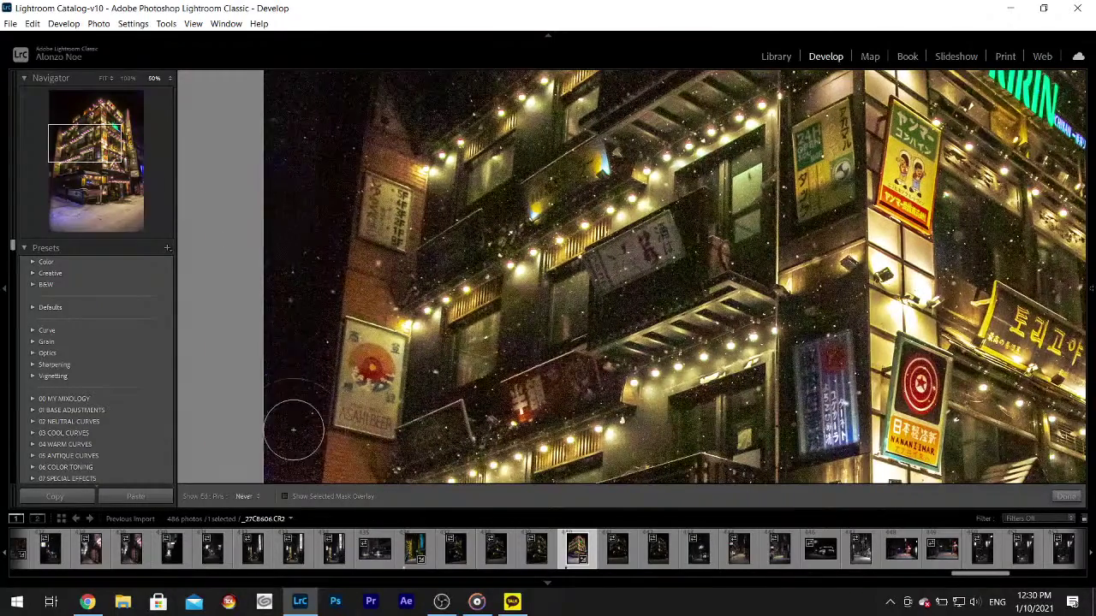
left_click(86, 162)
left_click(85, 169)
key("h")
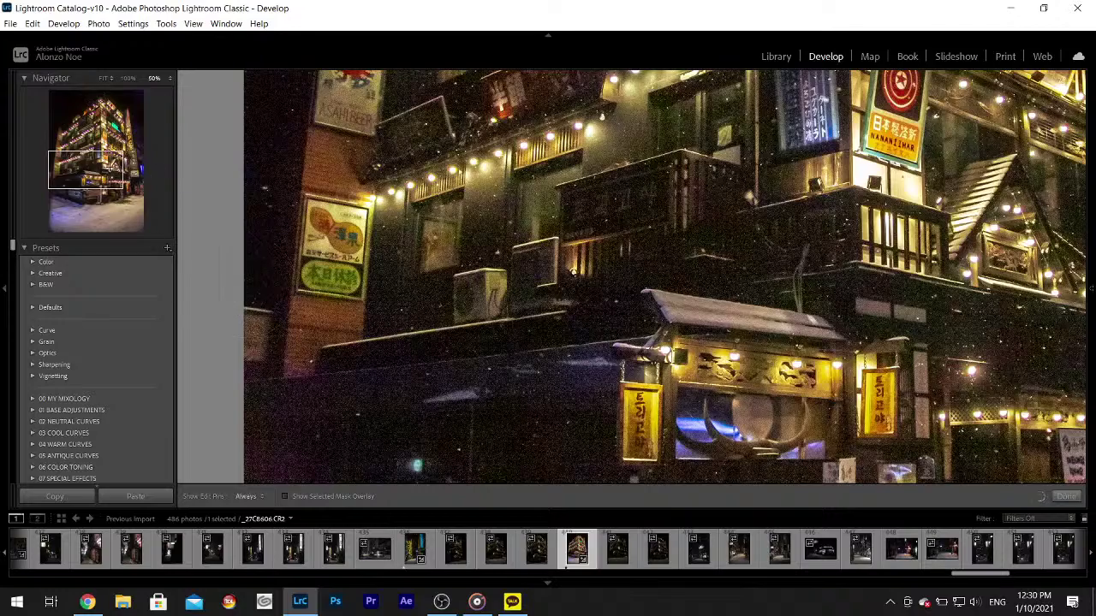
- Brush over the purple-tinted dark area above the fence and snowbank at the building's base
left_click(86, 187)
key("h")
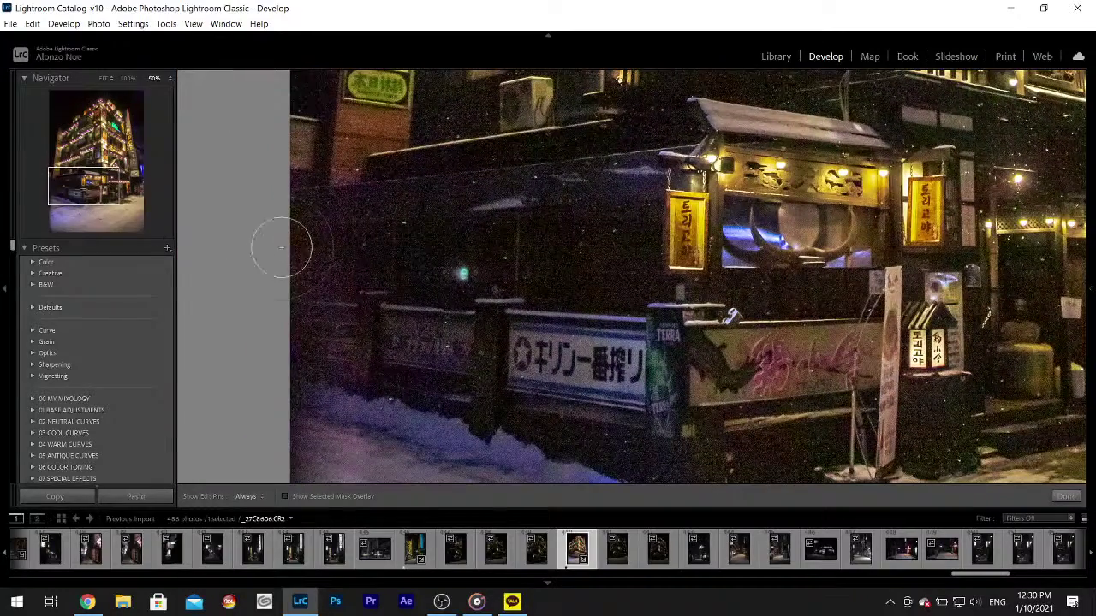
key("h")
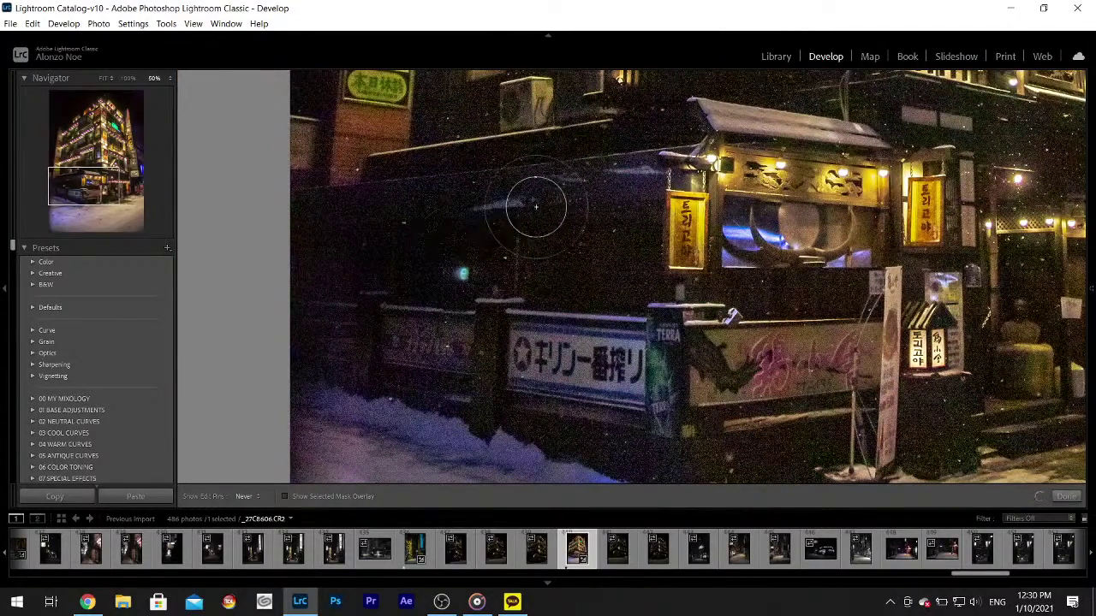
key("h")
key("h")
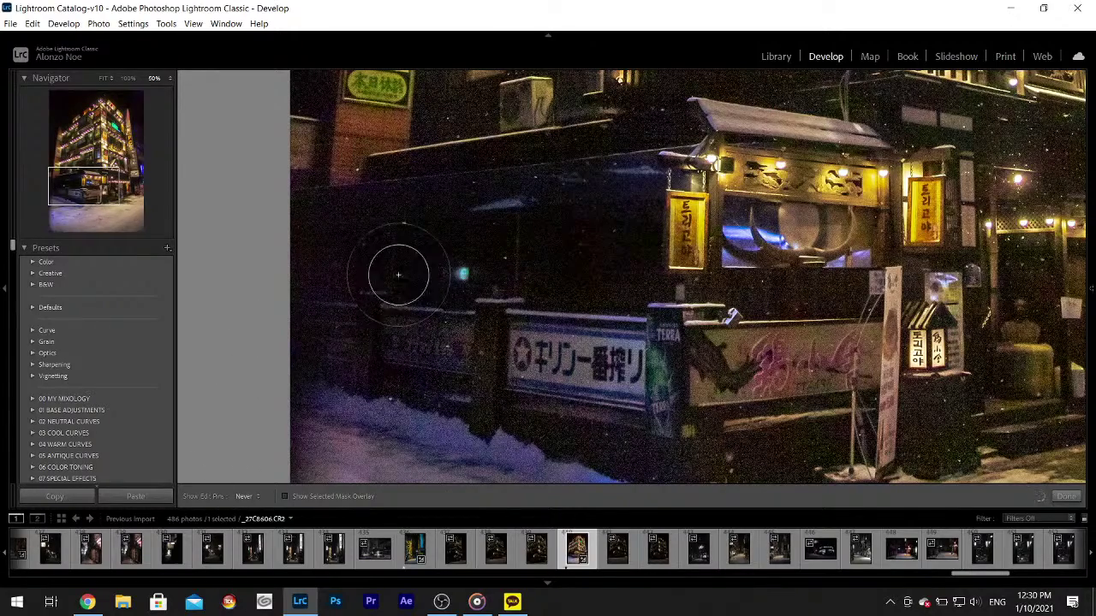
key("h")
- Brush over the dark areas beside the storefront posters and upward along the tall vertical sign at the photo's edge
left_click_drag(109, 182, 149, 181)
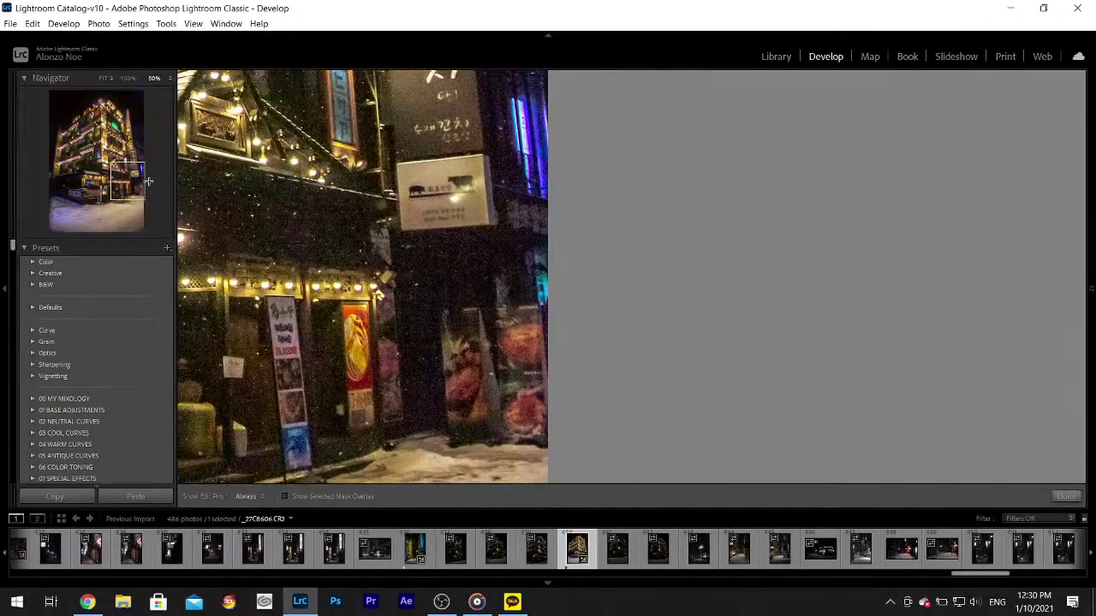
key("h")
key("h")
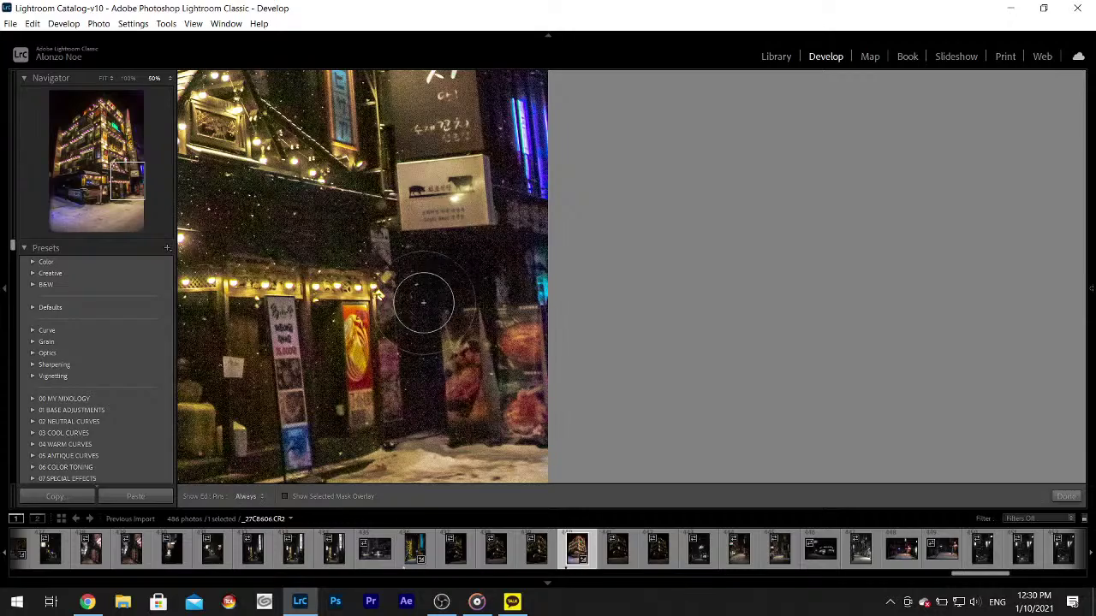
left_click(130, 163)
left_click_drag(133, 165, 139, 158)
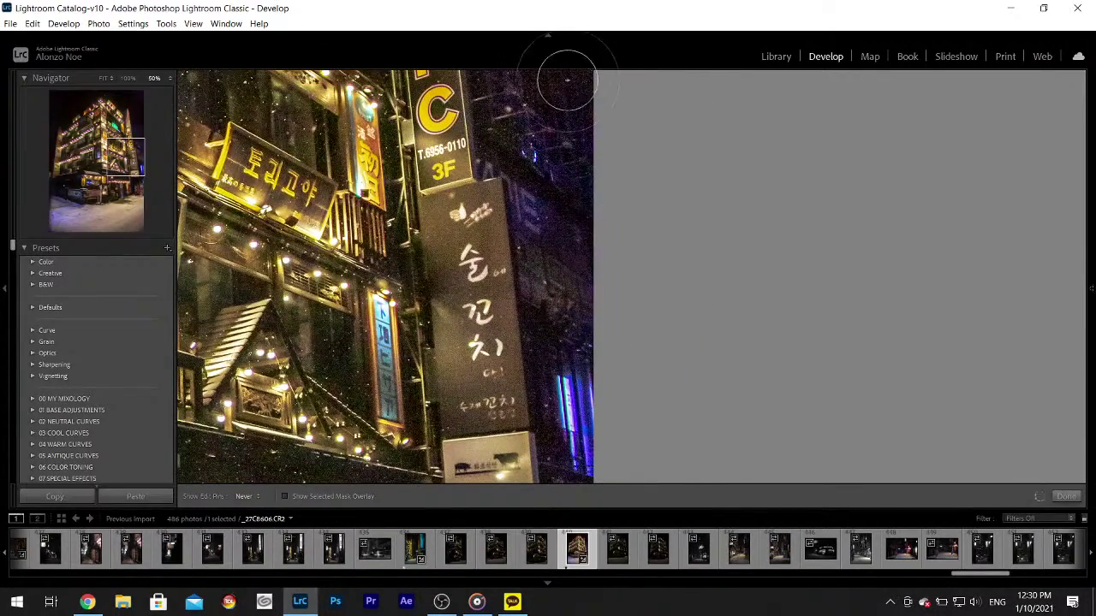
left_click_drag(133, 150, 141, 132)
key("h")
mouse_move(617, 283)
left_mouse_down()
mouse_move(533, 282)
mouse_move(511, 232)
mouse_move(557, 374)
left_mouse_up()
key("h")
- Finish brushing the dark sky around the pink tower sign and recheck the purple-tinted corner up close
left_click(130, 112)
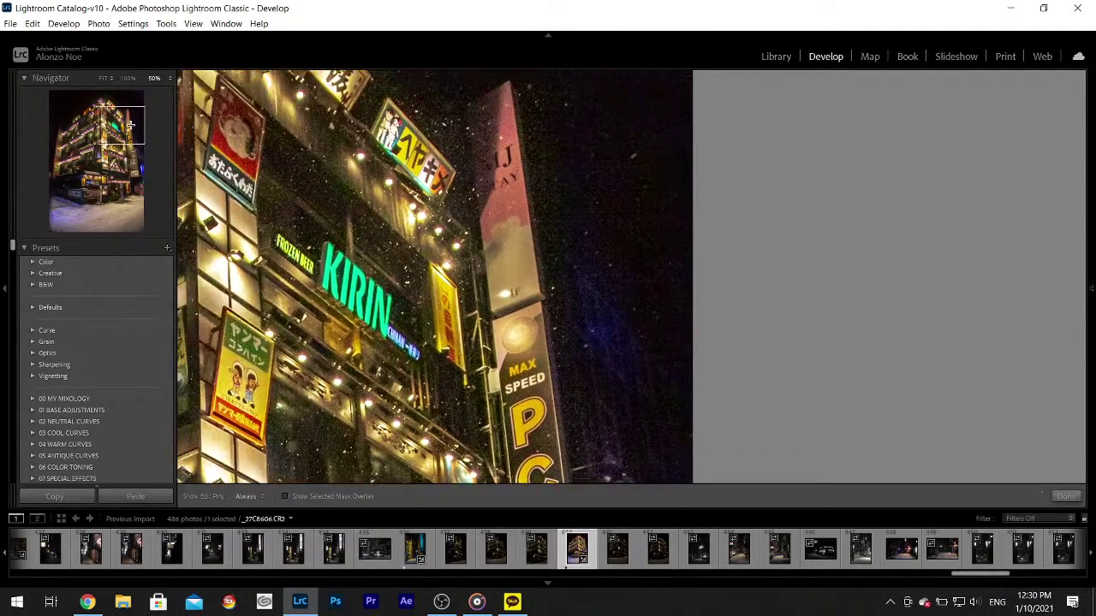
key("h")
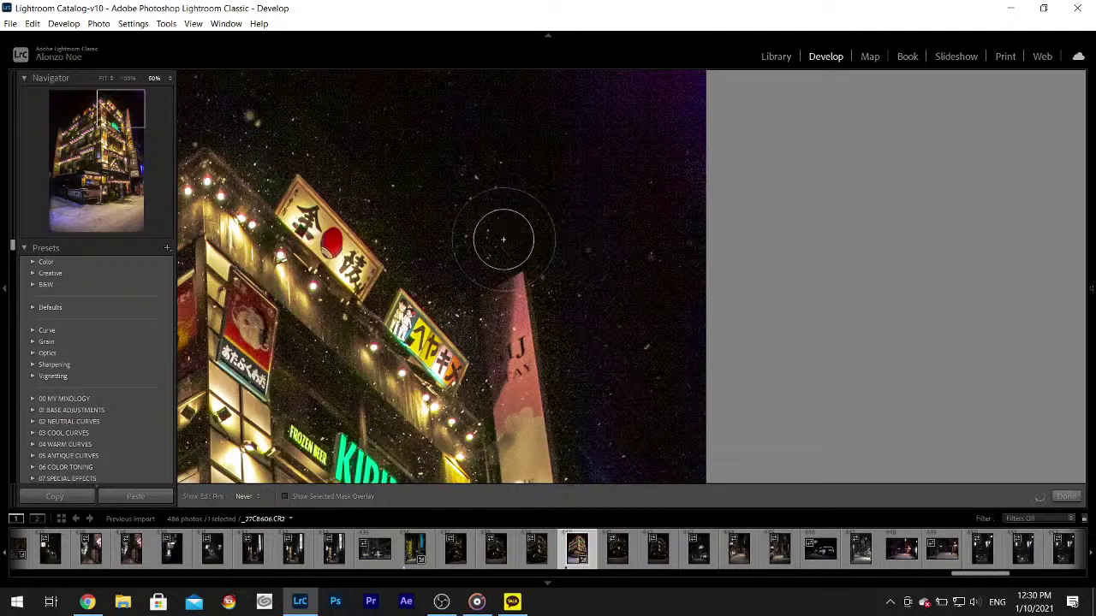
key("h")
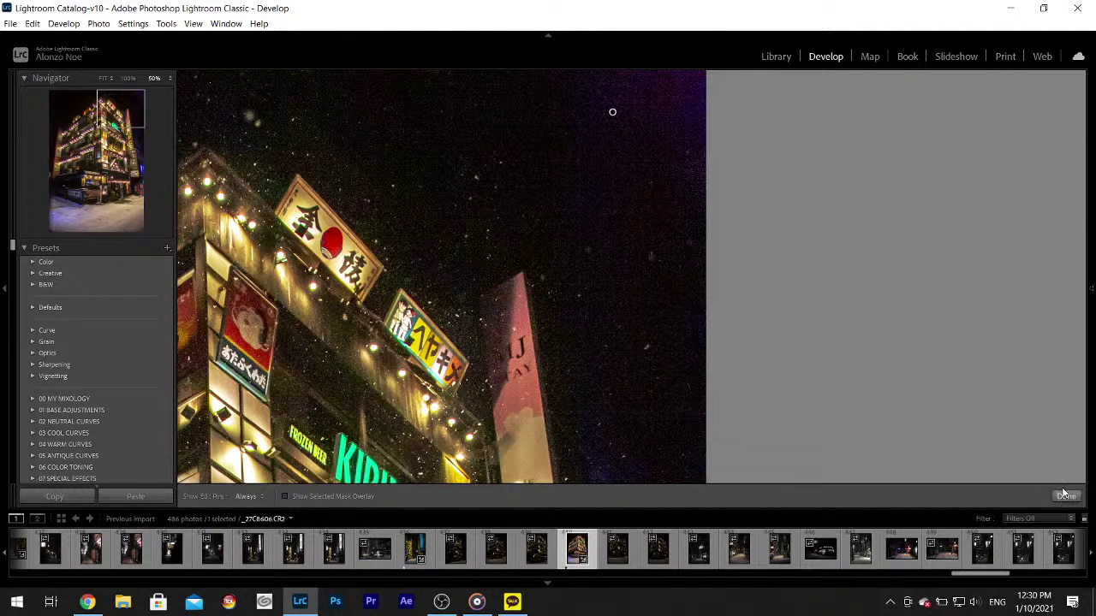
left_click(1066, 495)
left_click(493, 292)
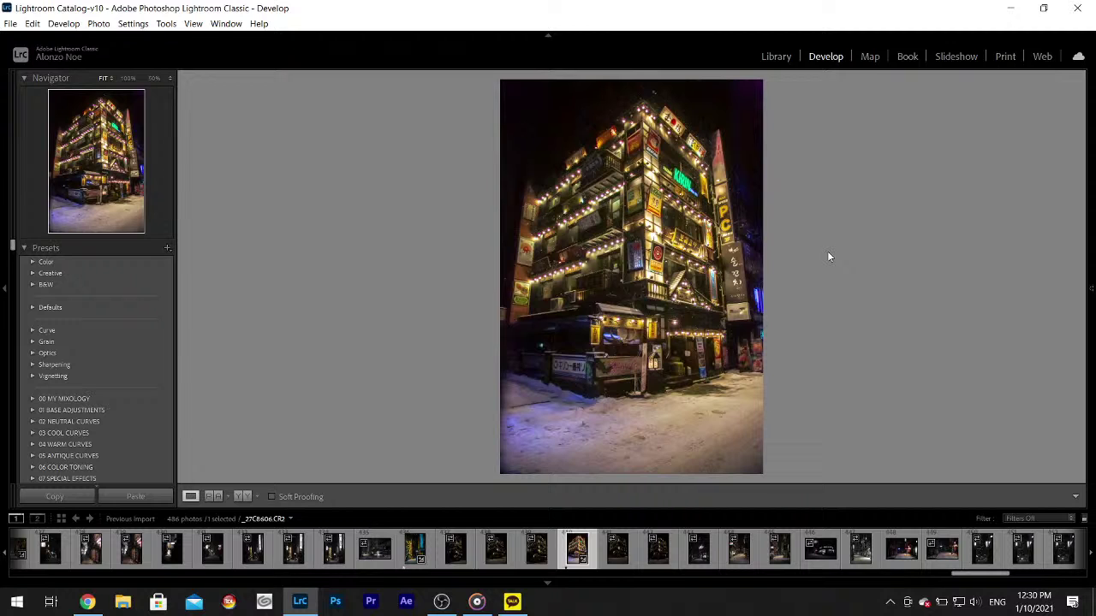
mouse_move(1093, 265)
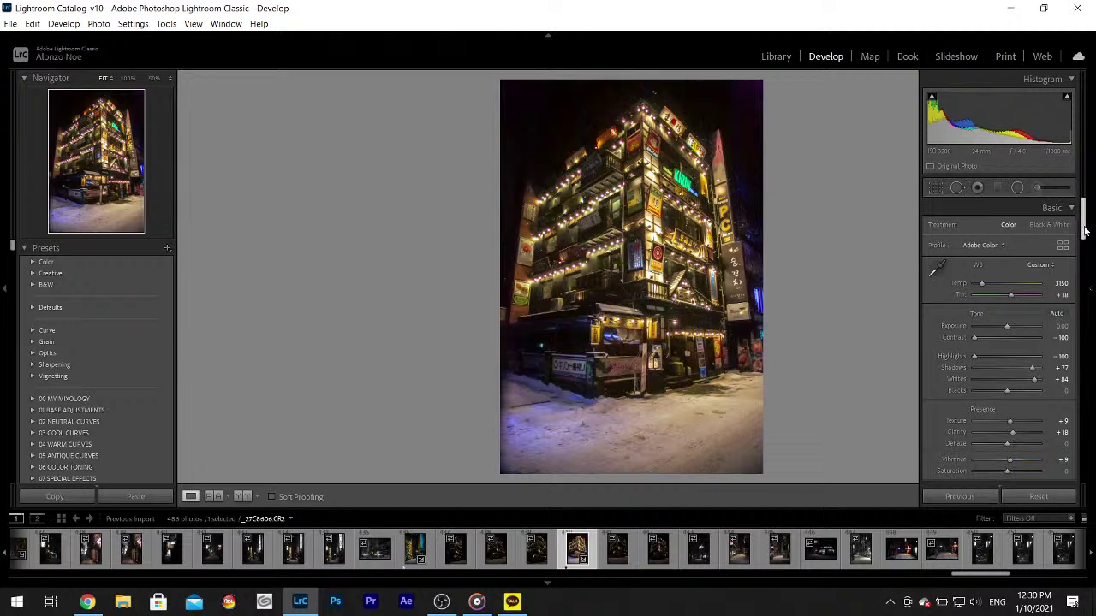
left_click(730, 111)
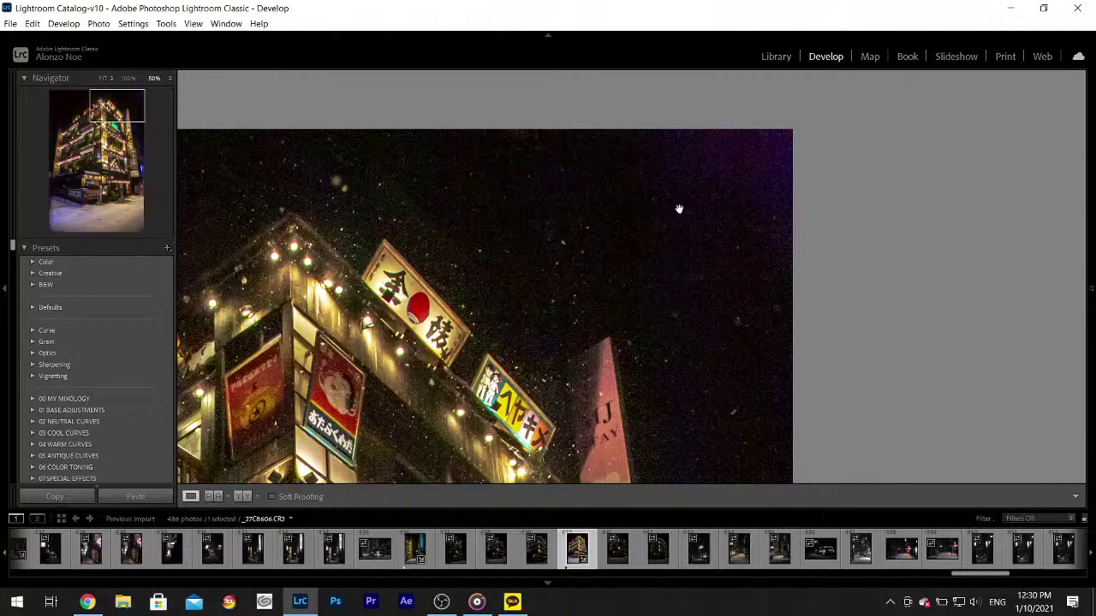
left_click(680, 201)
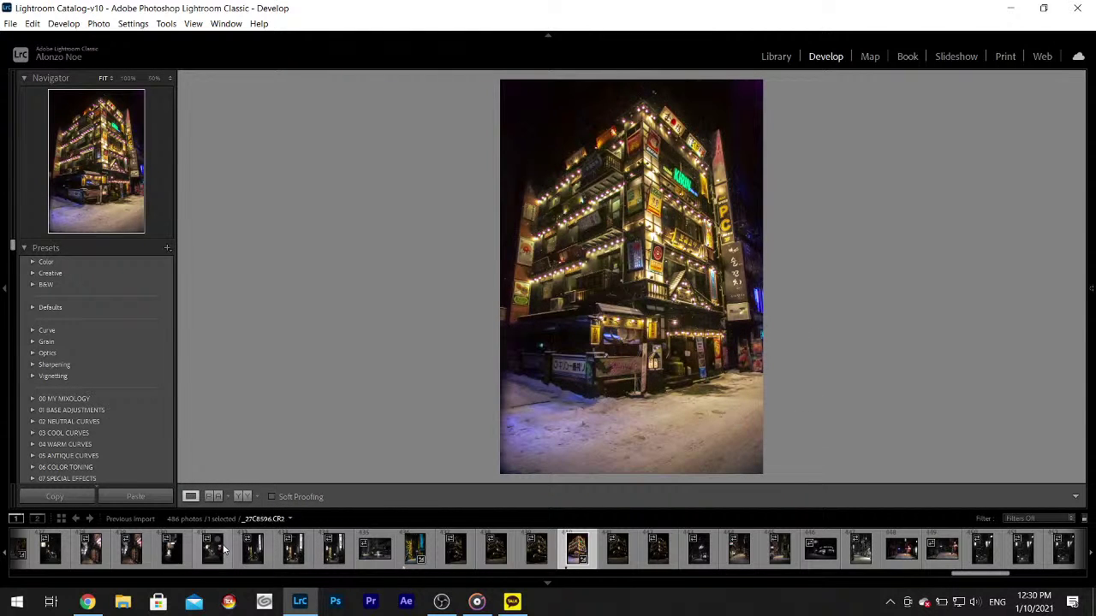
- Review the edited photos of the person under the blue banner and the alley with yellow signs
left_click(407, 557)
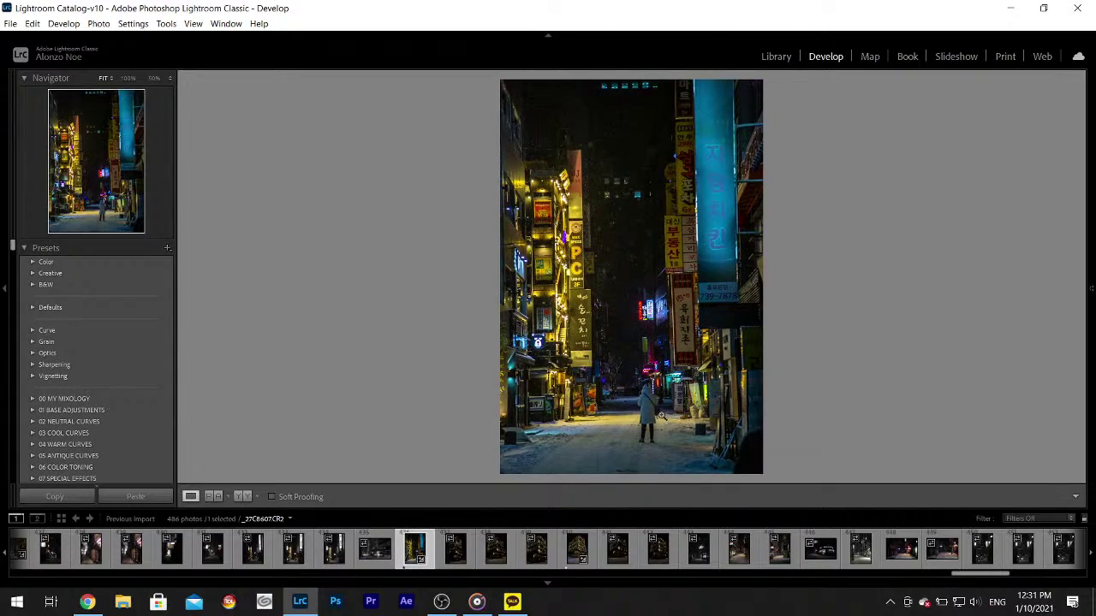
left_click_drag(660, 416, 617, 326)
scroll(300, 547, "left", 4)
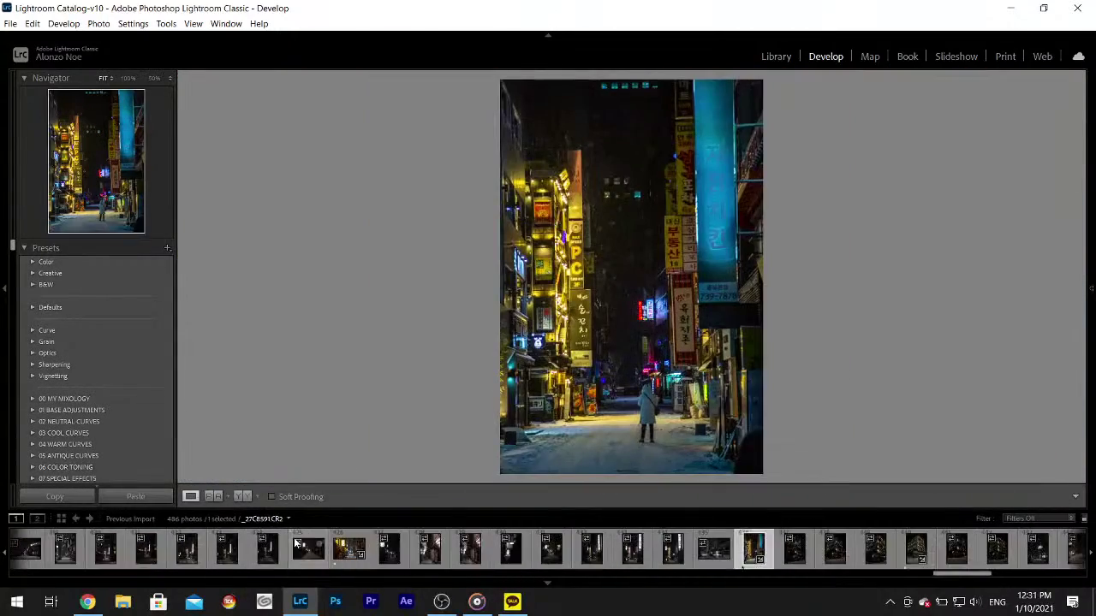
left_click(338, 556)
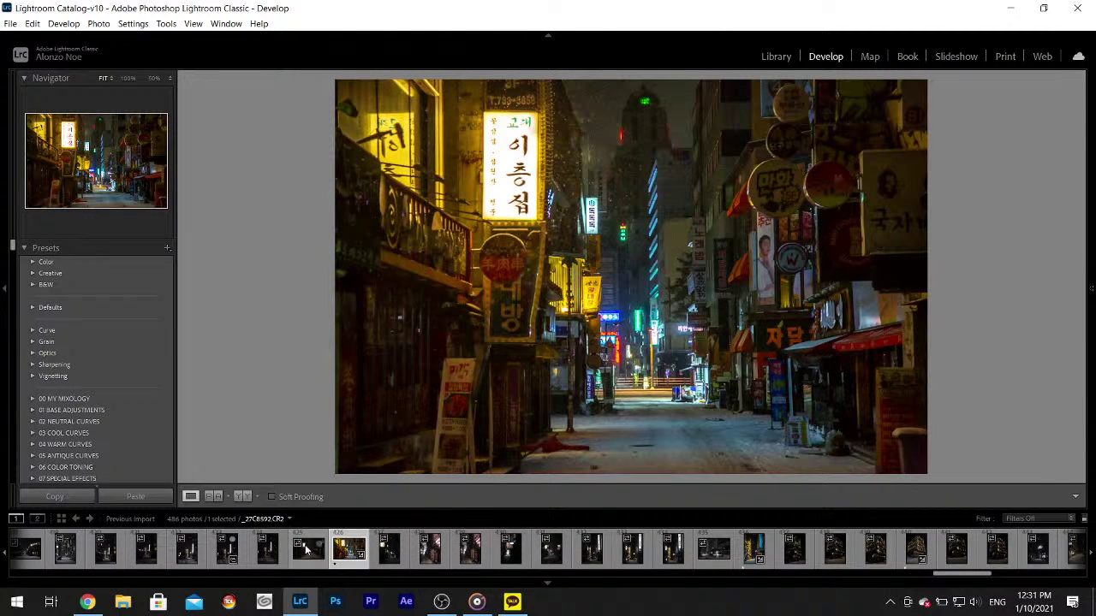
- Browse back through the earlier night shots and view the snowy rooftop, alley and pagoda photos as editing candidates
scroll(410, 557, "left", 5)
scroll(410, 557, "left", 5)
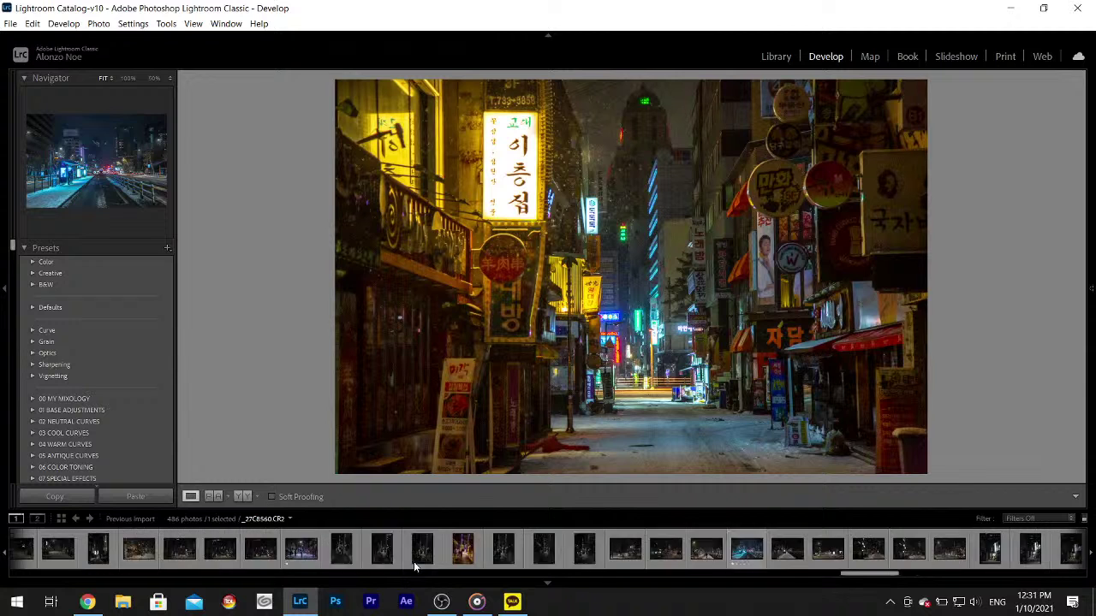
scroll(393, 553, "left", 8)
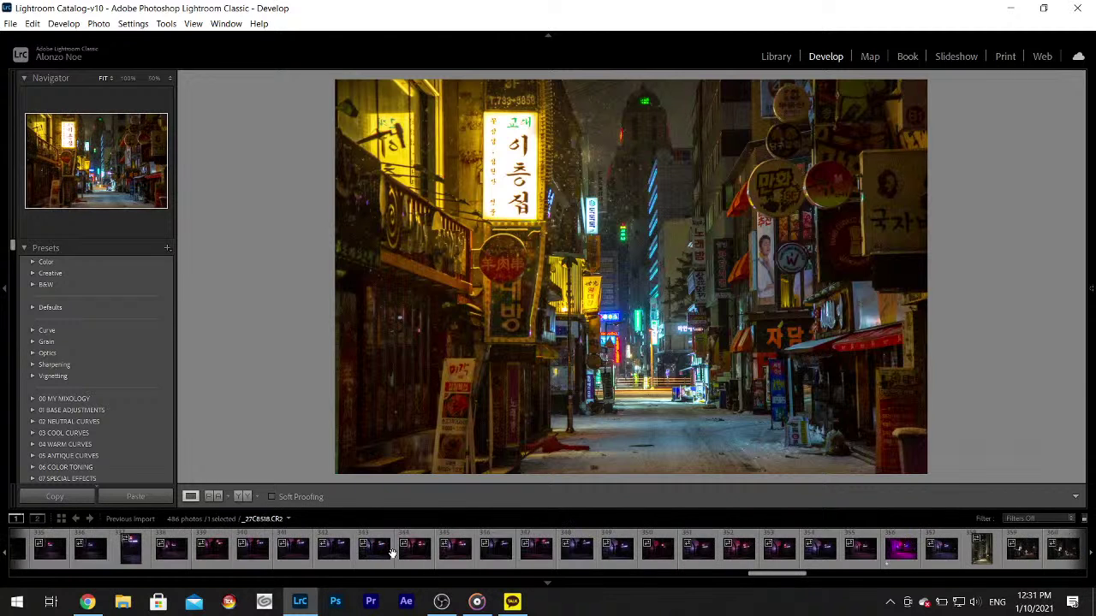
scroll(387, 556, "left", 3)
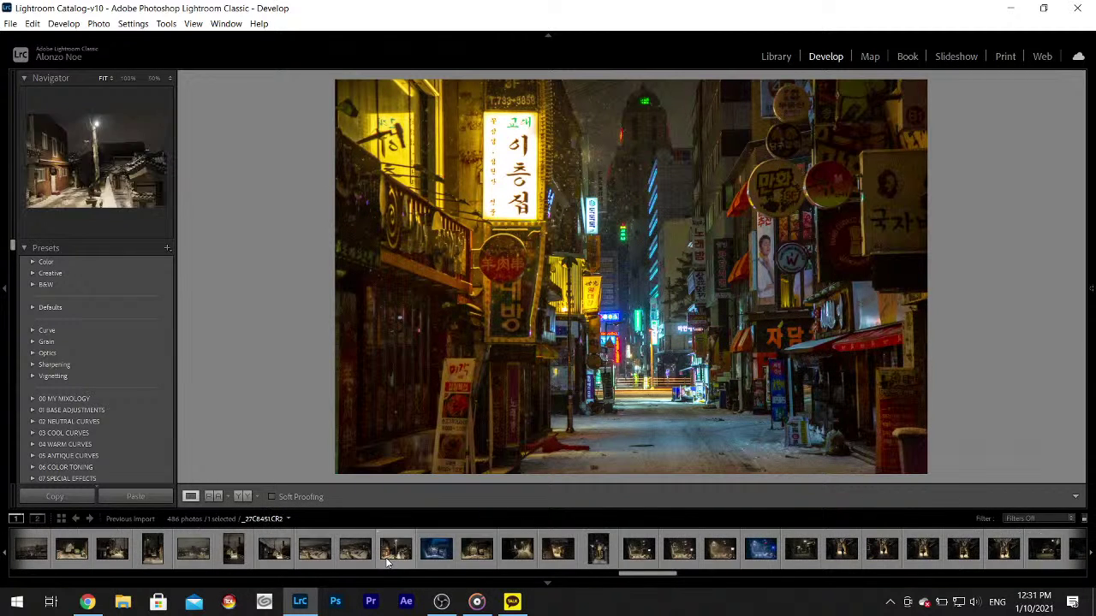
left_click(351, 550)
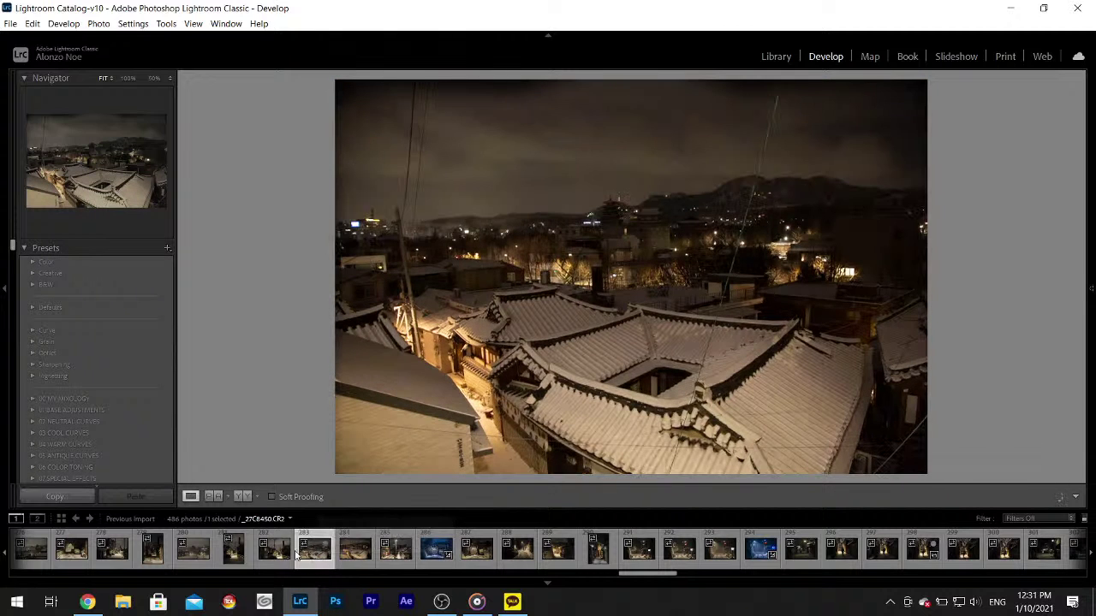
left_click(270, 552)
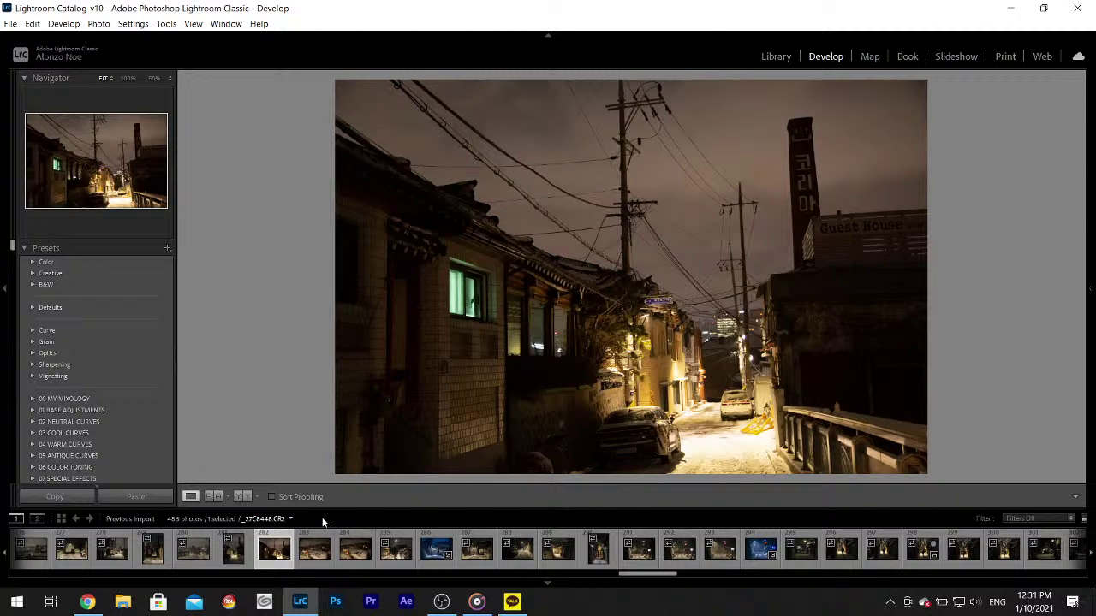
scroll(359, 548, "up", 3)
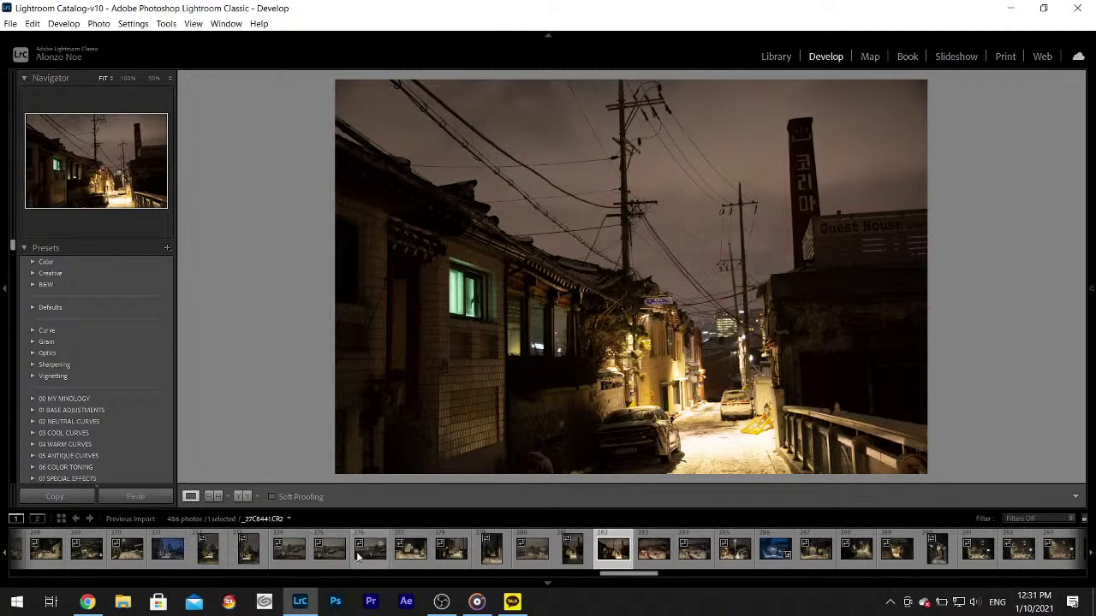
left_click(495, 558)
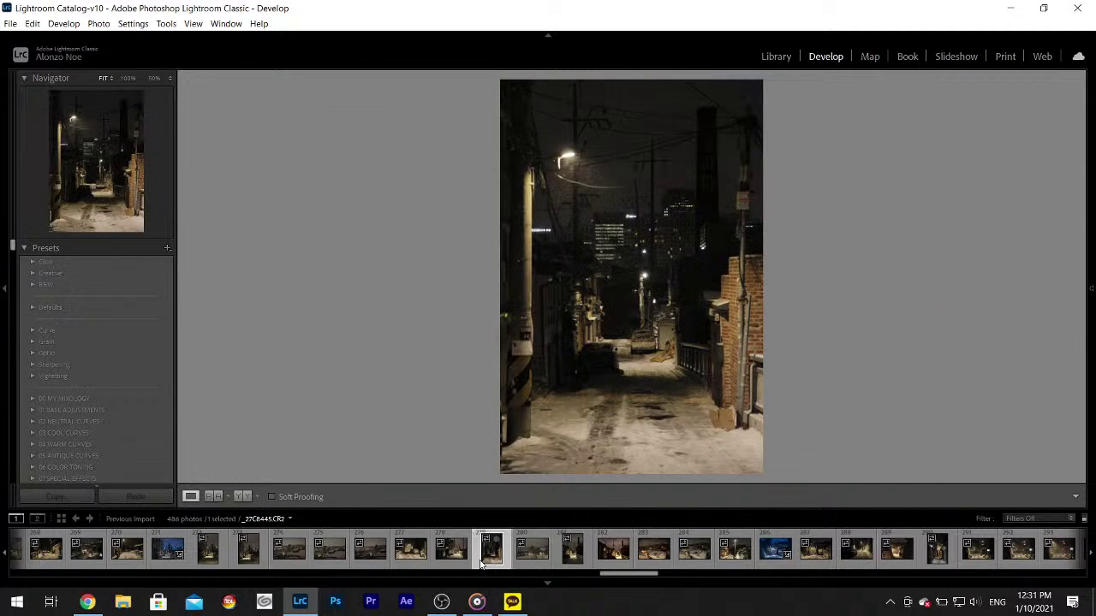
left_click(436, 552)
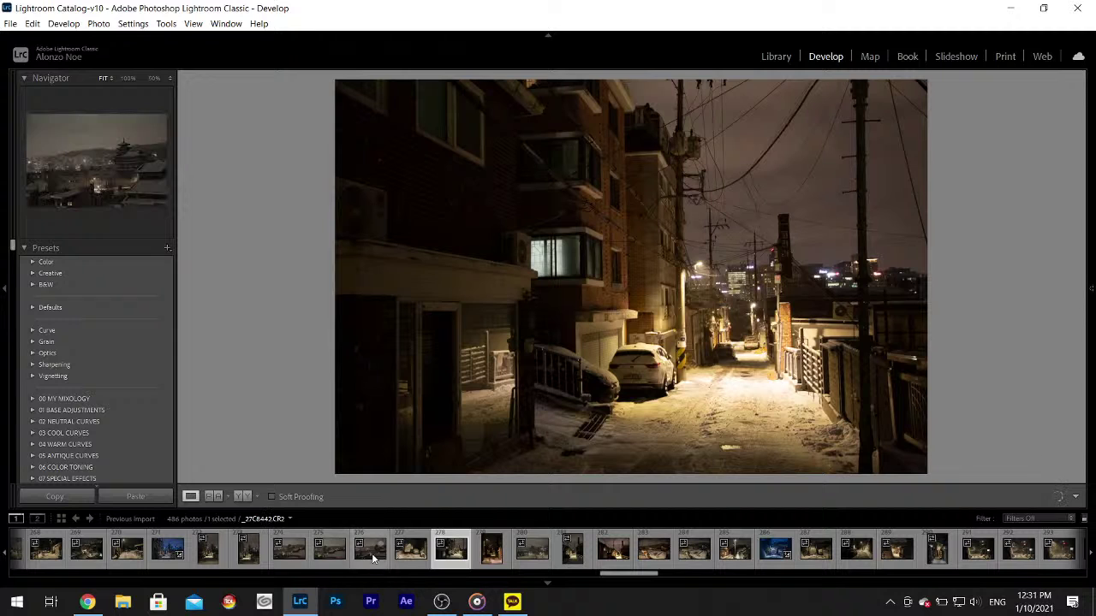
left_click(372, 558)
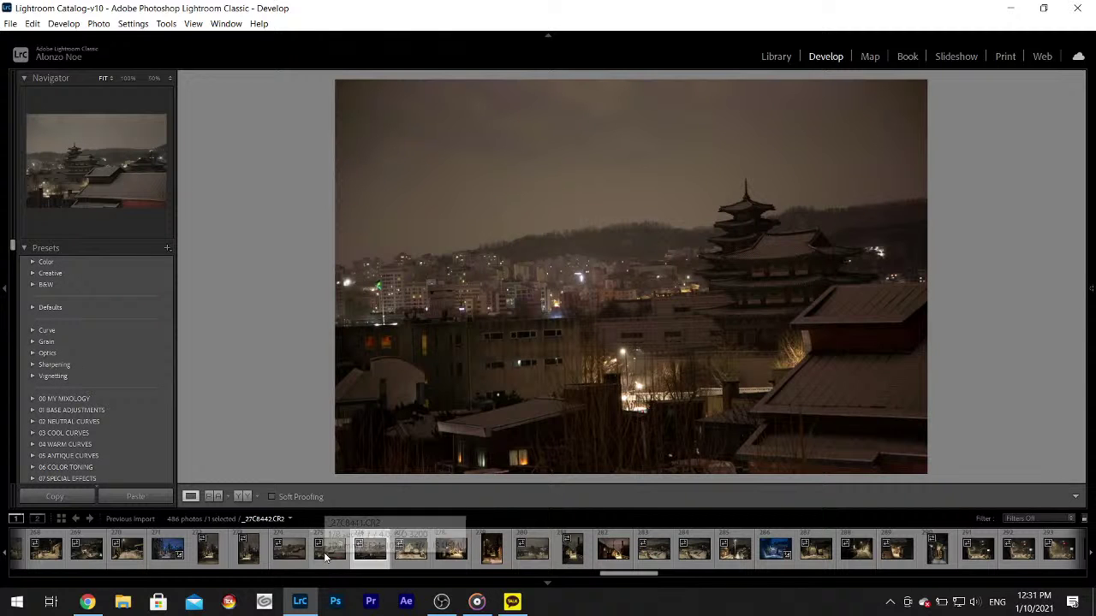
left_click(327, 552)
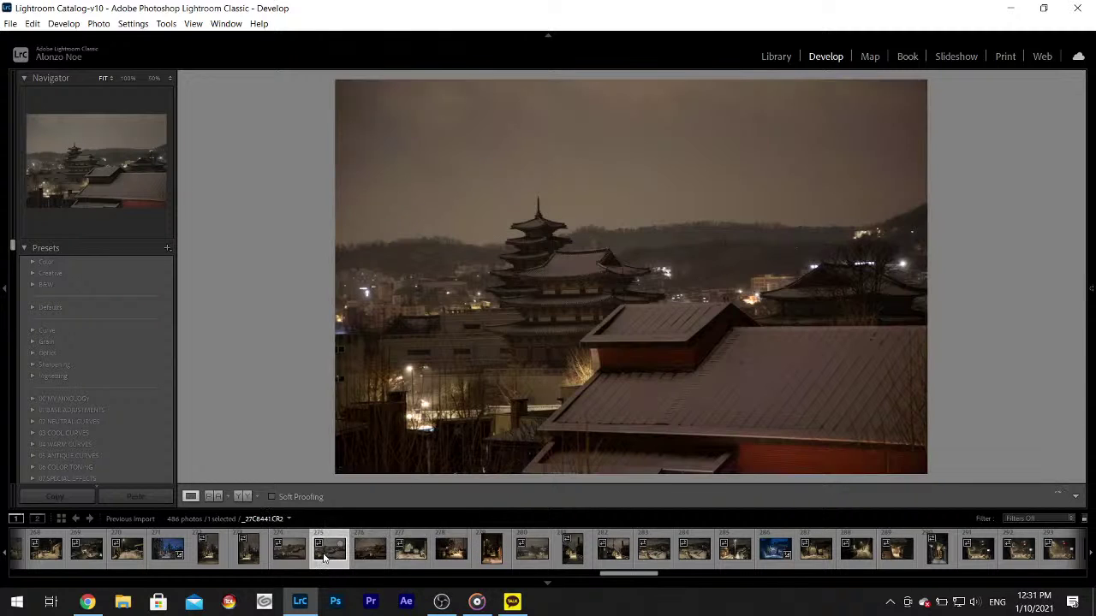
- Select the snowy street photo with the parked delivery motorbike and rate it one star
scroll(428, 564, "up", 3)
left_click(463, 555)
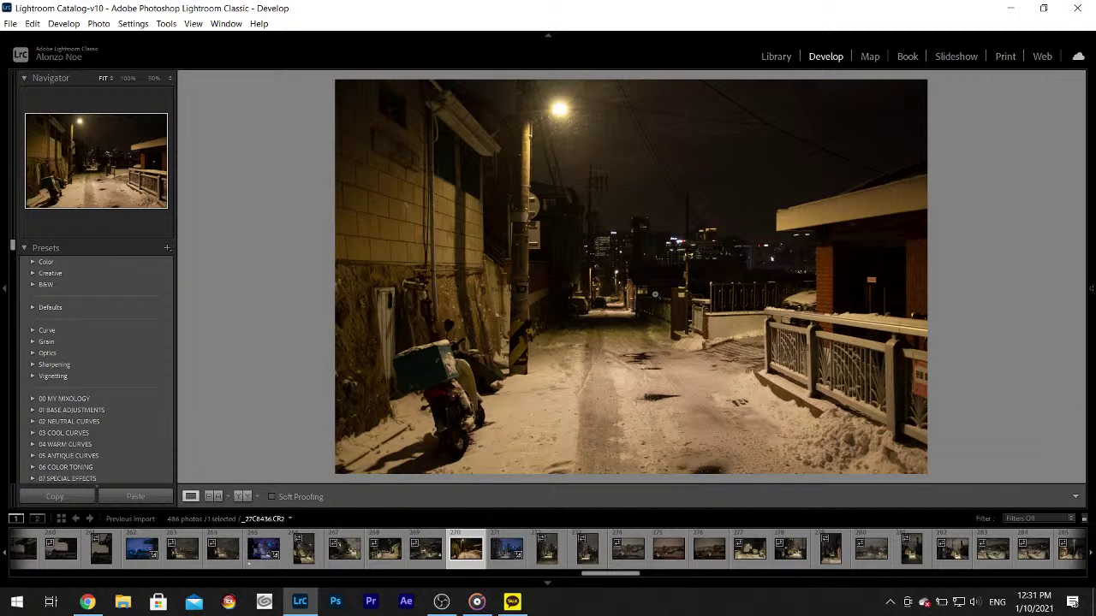
key("1")
mouse_move(1091, 289)
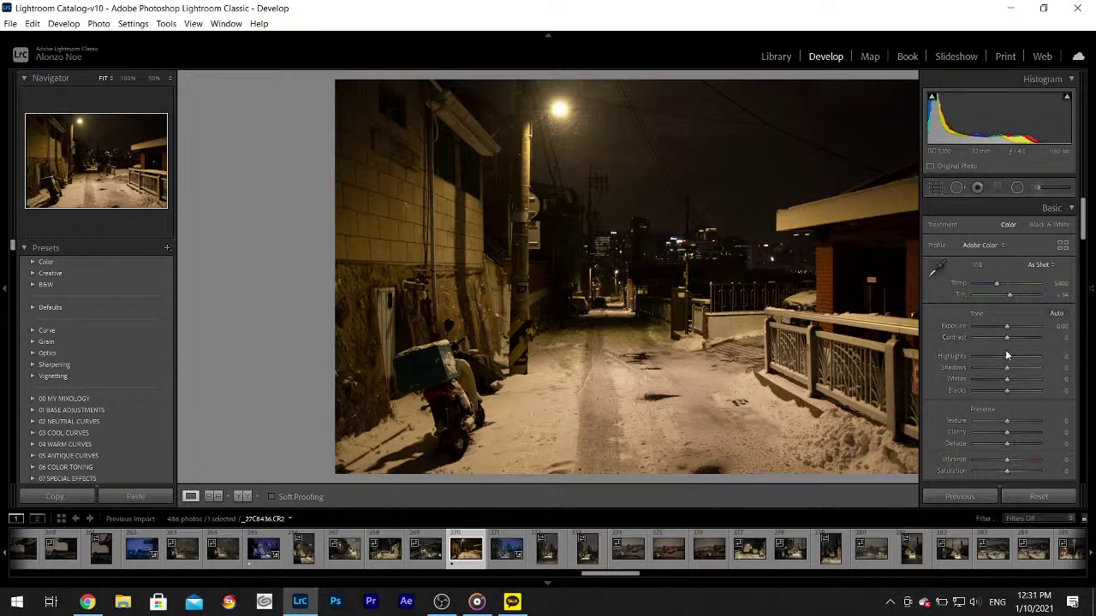
- Set Highlights to -100, Shadows to +100 and Whites to +54, and sample the white balance from the snow beside the utility pole
left_click_drag(1006, 356, 1028, 382)
left_click(937, 268)
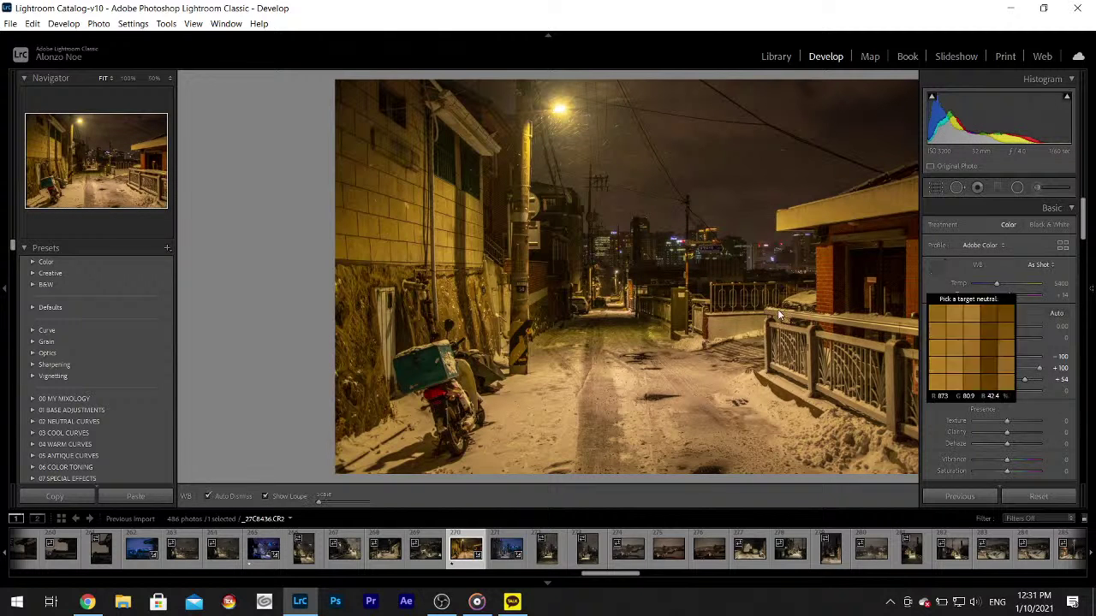
left_click(535, 381)
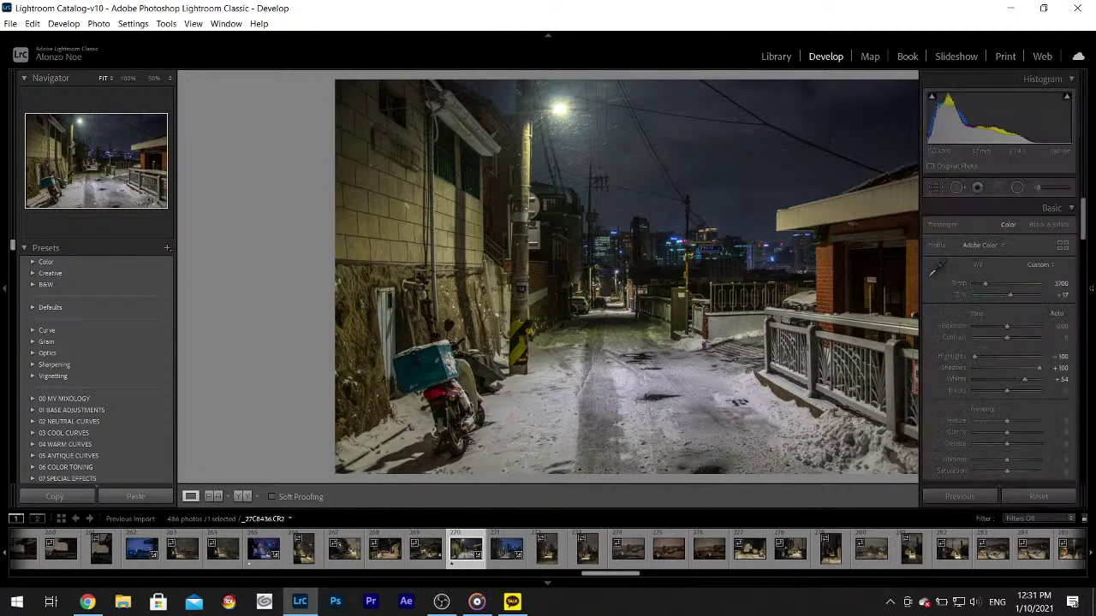
- Color grade the motorbike street photo by tinting the midtones strongly blue and the shadows slightly blue
left_click_drag(1086, 224, 1085, 305)
left_click_drag(1003, 334, 991, 340)
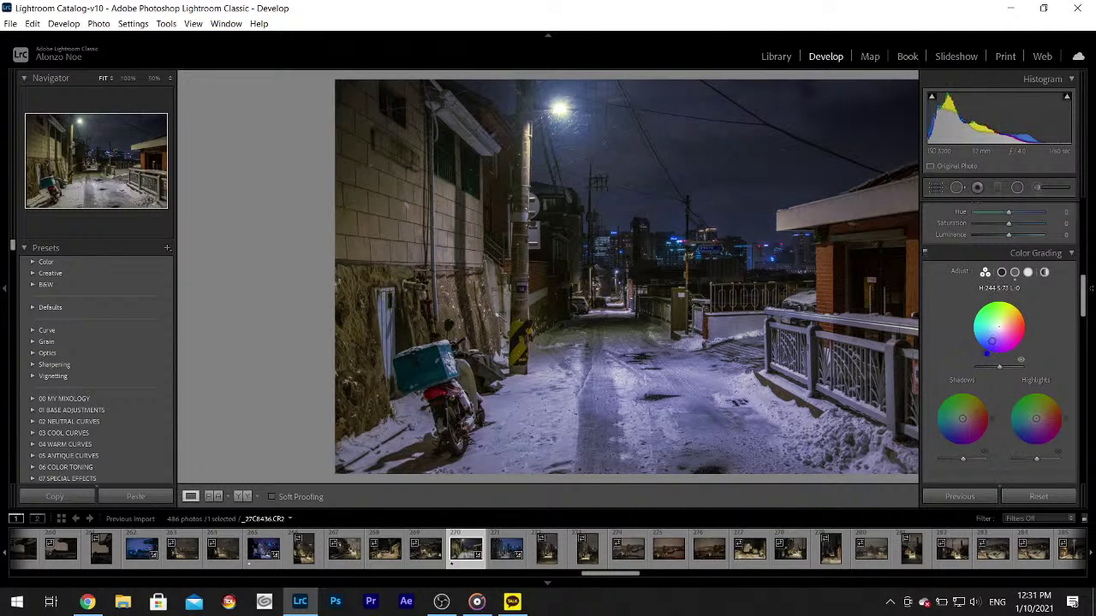
left_click_drag(962, 419, 963, 422)
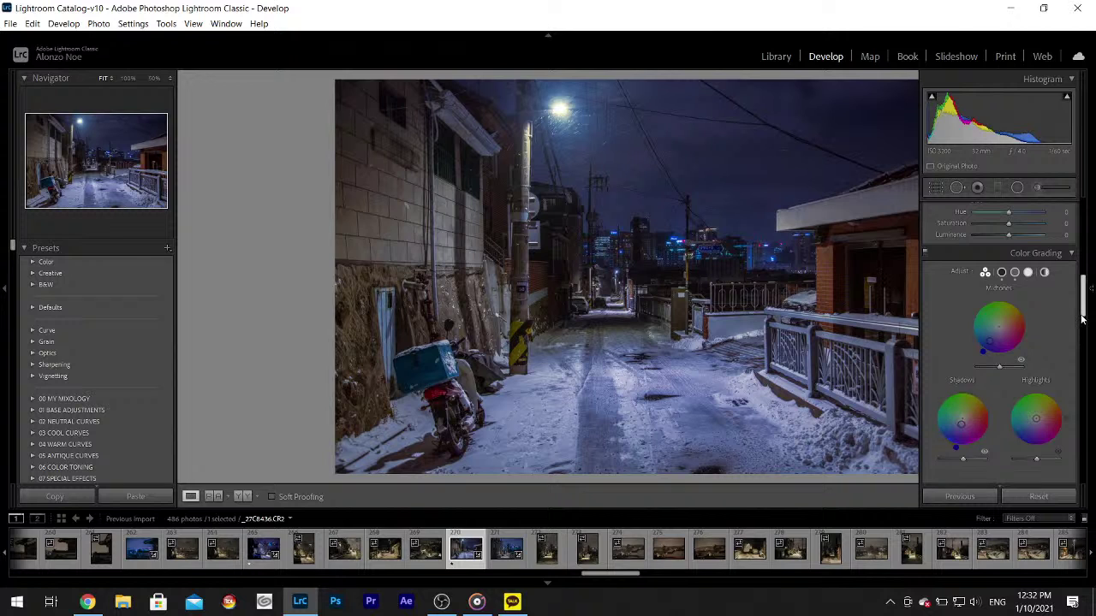
- Glance at the YouTube channel page in Chrome, return to Lightroom, and set the photo's Texture and Clarity to +9
left_click_drag(1082, 315, 1087, 214)
left_click(1091, 214)
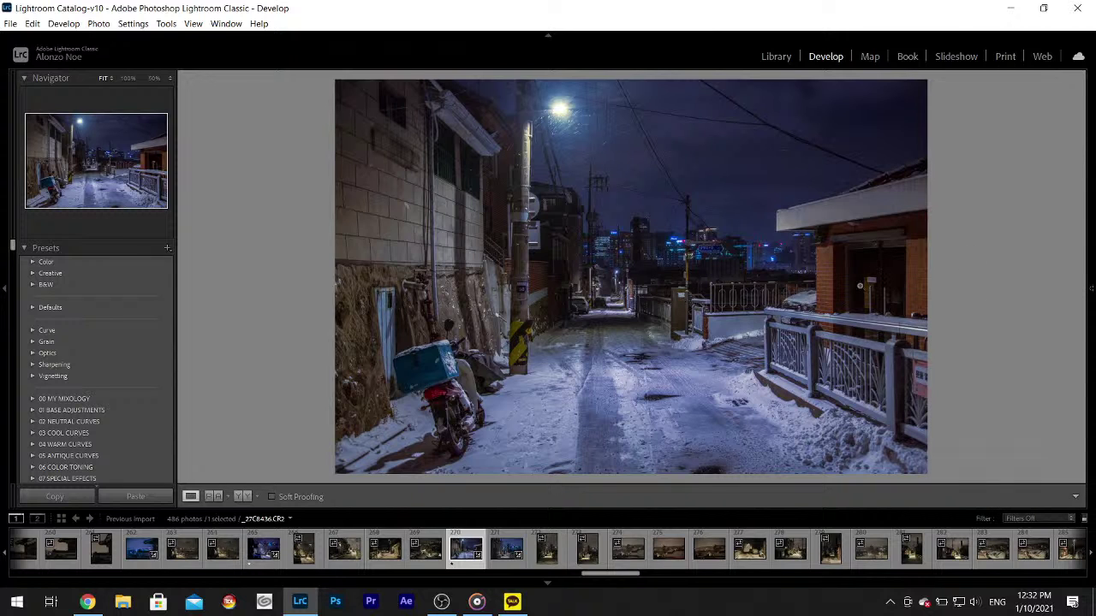
mouse_move(1091, 342)
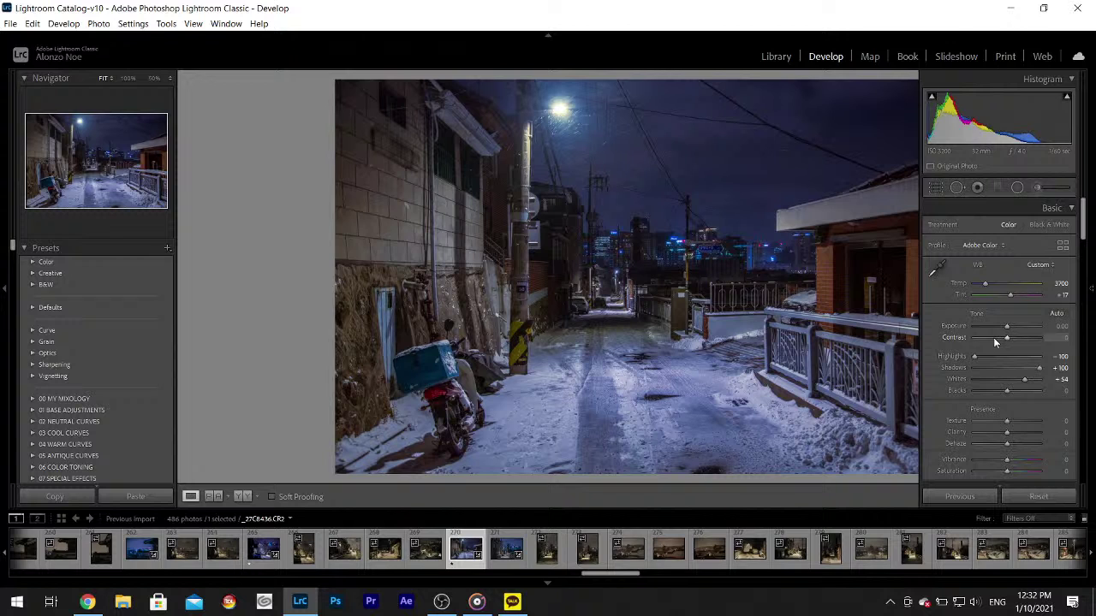
left_click(88, 602)
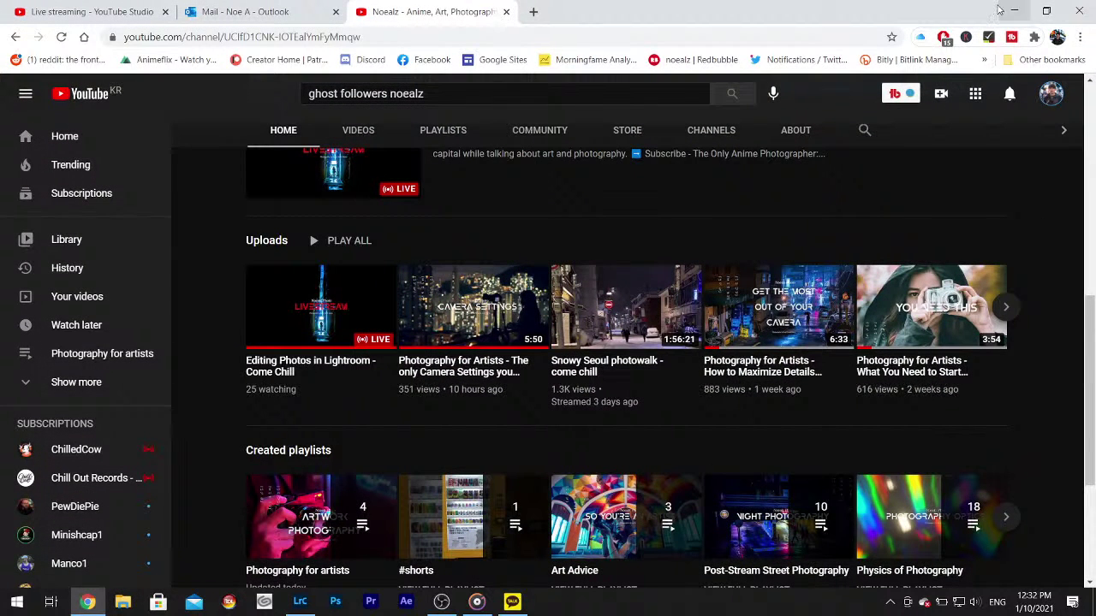
left_click(1011, 8)
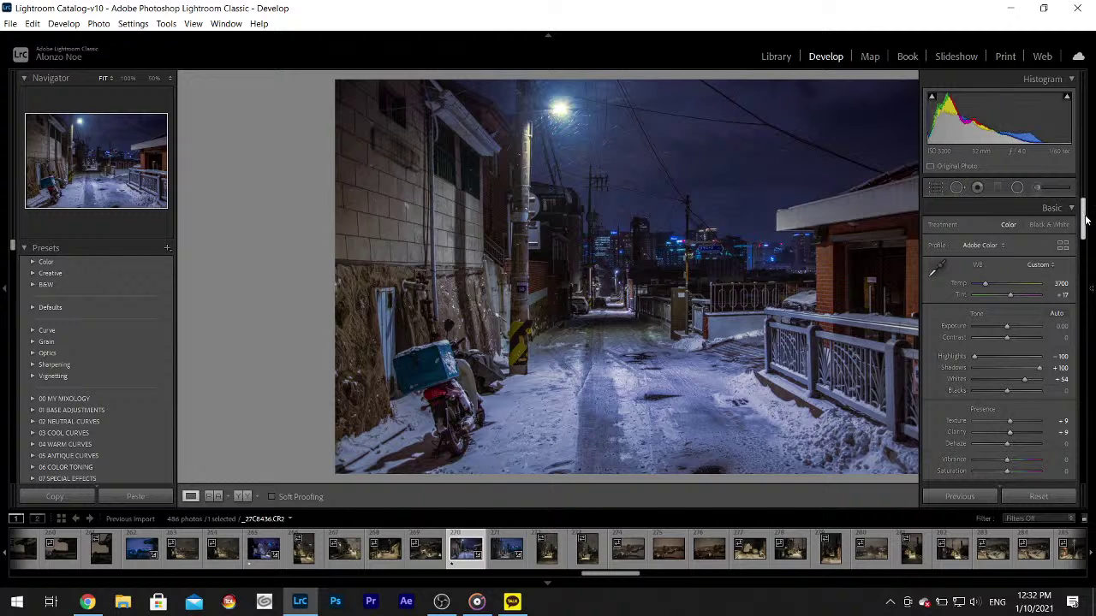
- Shift the shadow color grading further toward purple and lower the Shadows tone value to +89
left_click_drag(1084, 220, 1084, 309)
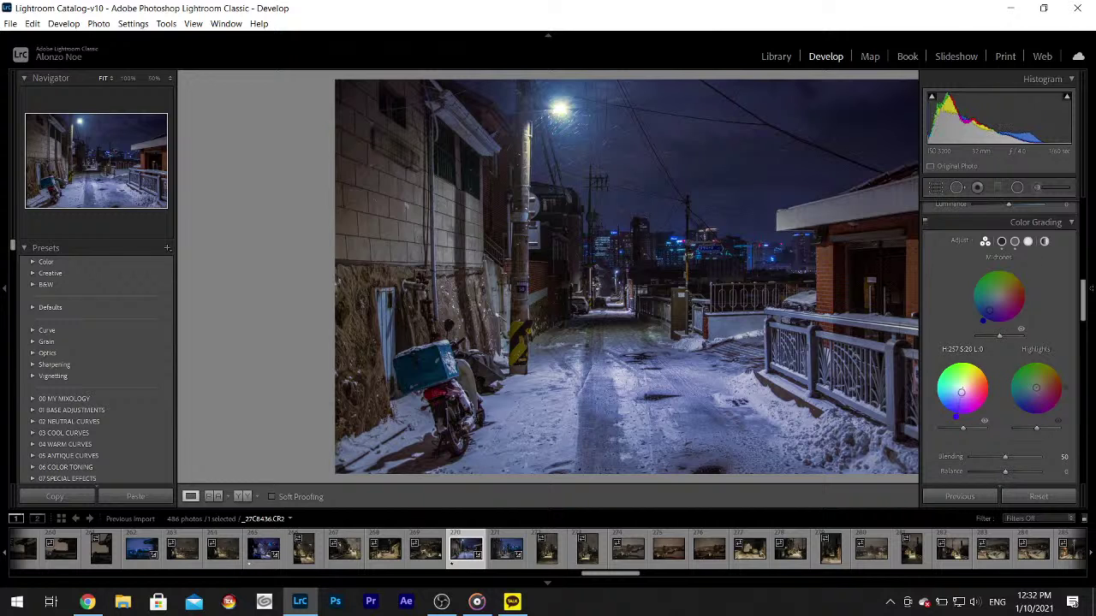
left_click_drag(960, 393, 961, 395)
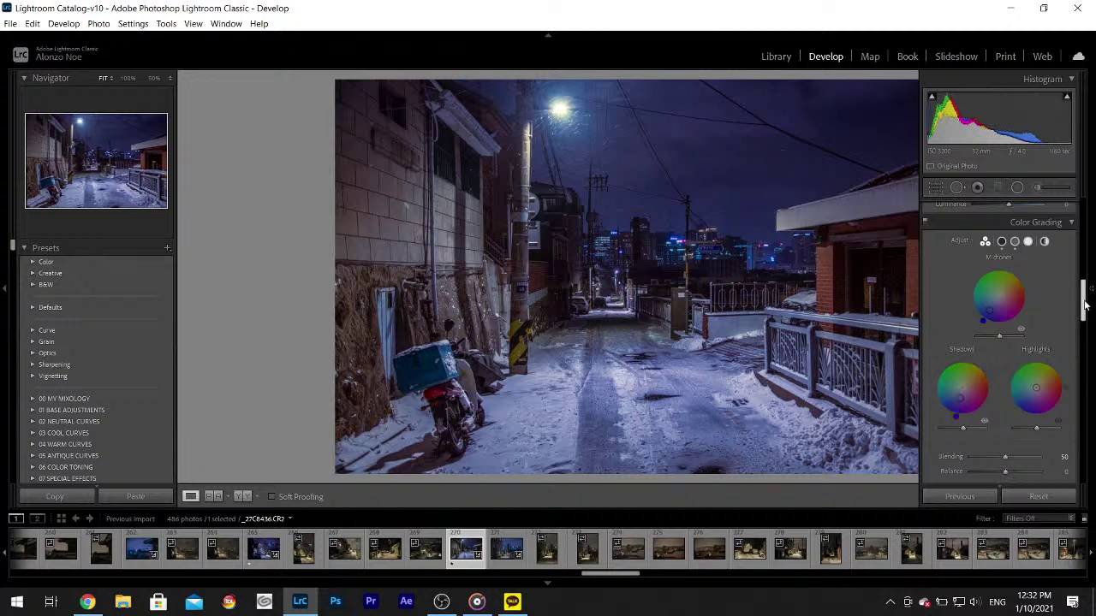
left_click_drag(1084, 299, 1084, 214)
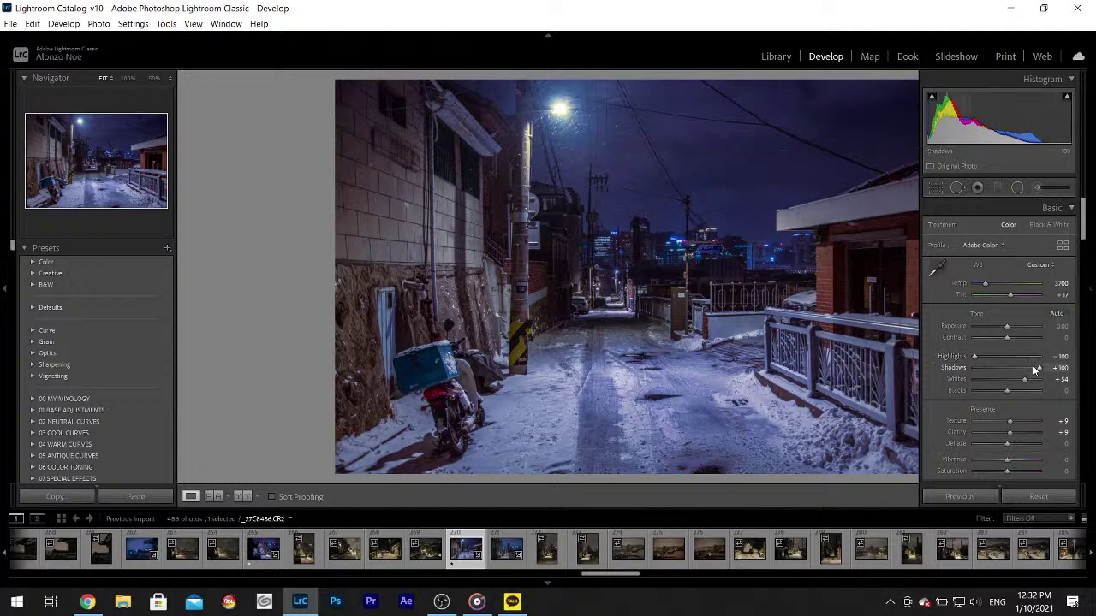
left_click_drag(1038, 369, 1034, 369)
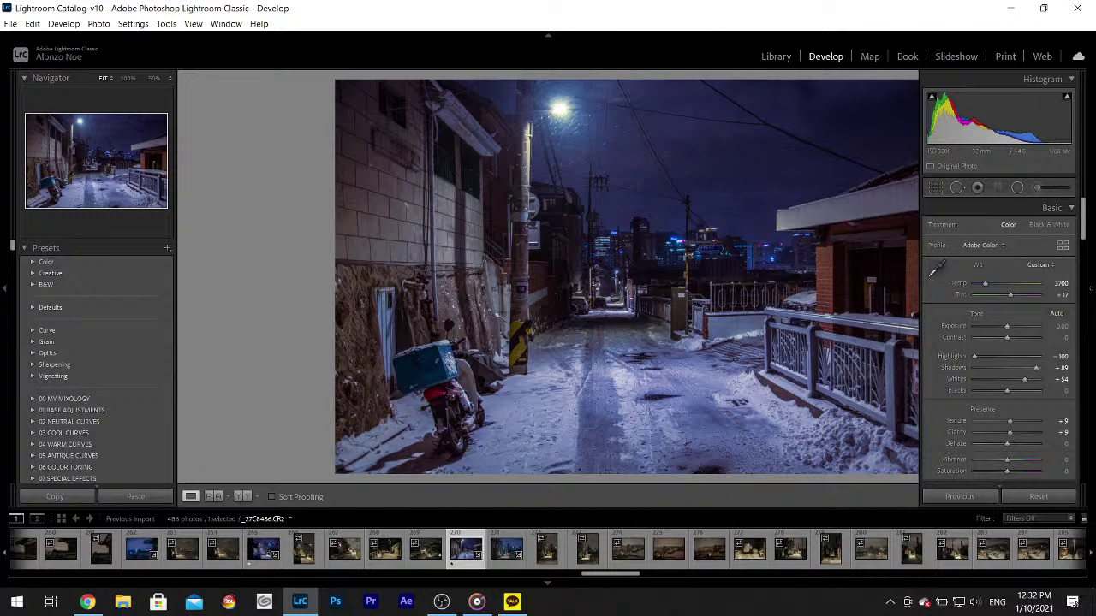
- Set the photo's luminance noise reduction to 9
left_click_drag(1083, 224, 1083, 360)
left_click_drag(975, 298, 1039, 298)
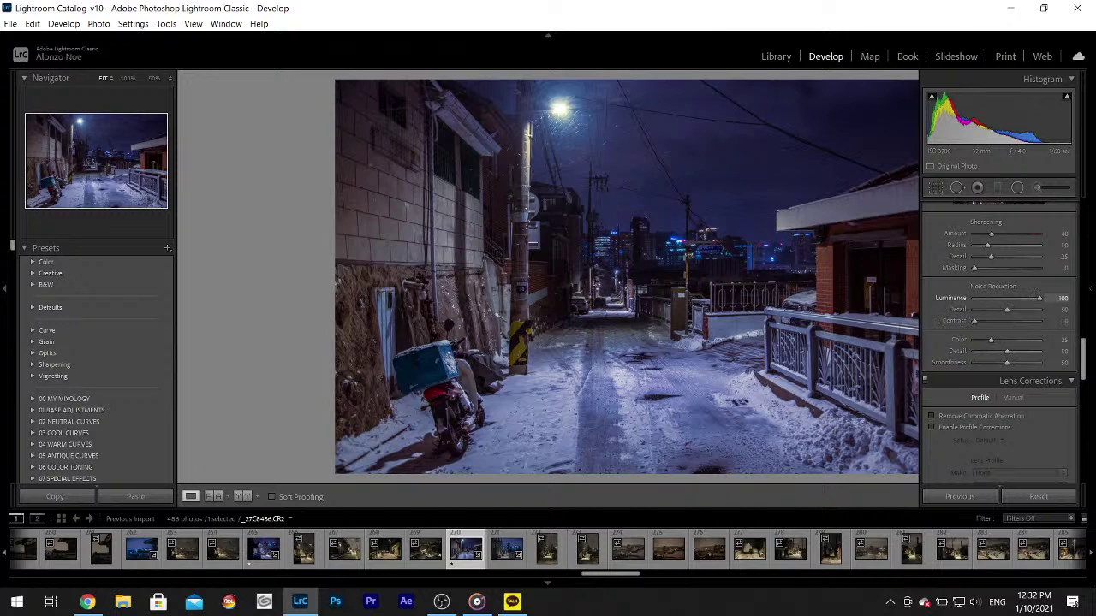
left_click(981, 299)
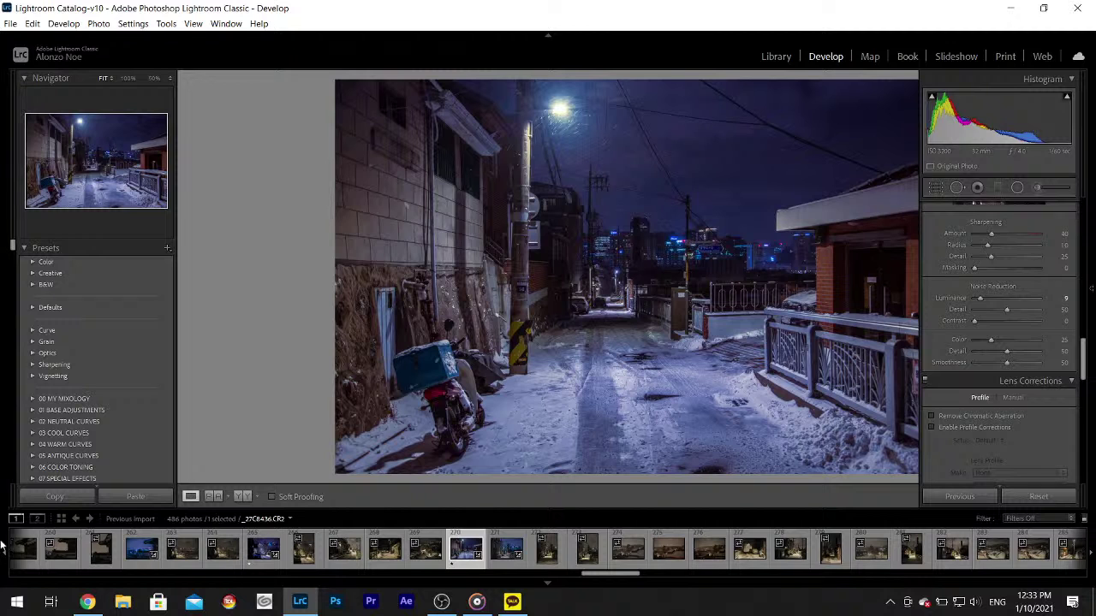
- Switch to Chrome, open the channel's video "Photography for Artists - The only Camera Settings you Need", pause it and look over its page
left_click(88, 602)
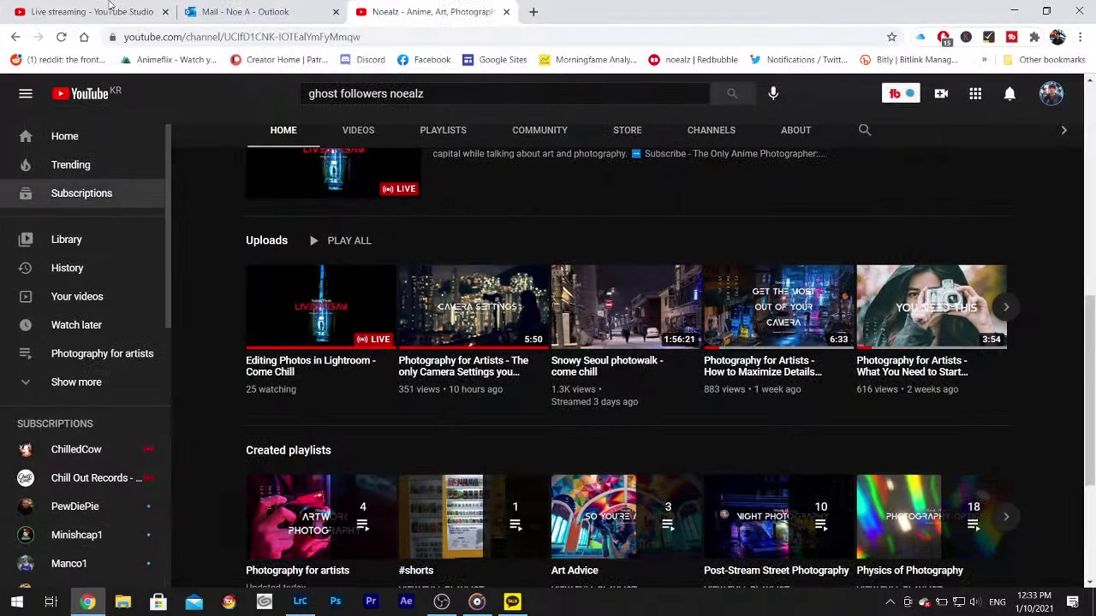
left_click(85, 11)
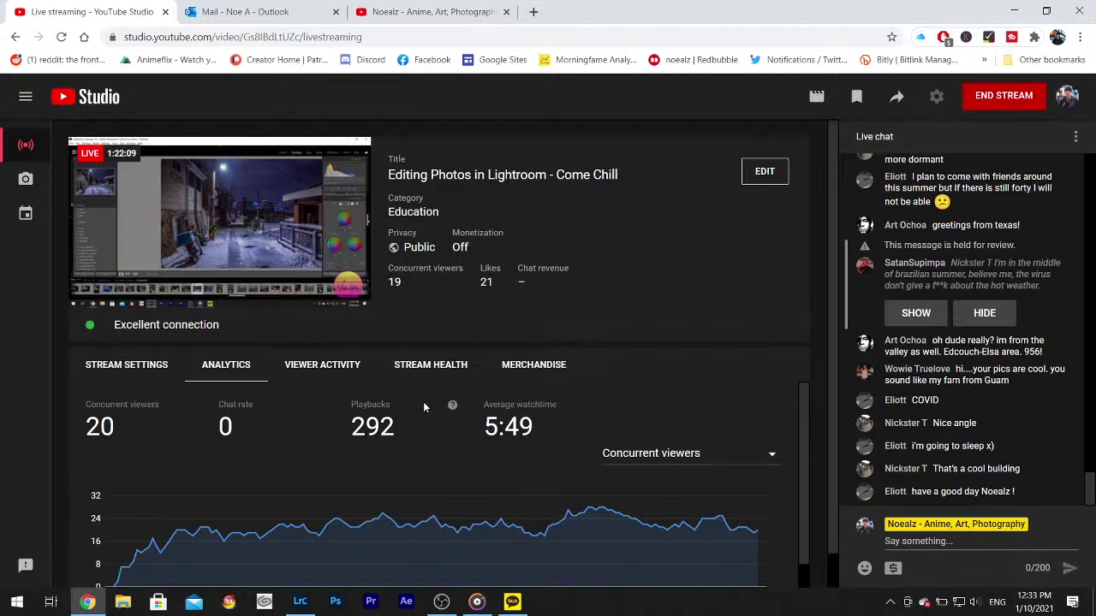
left_click(365, 8)
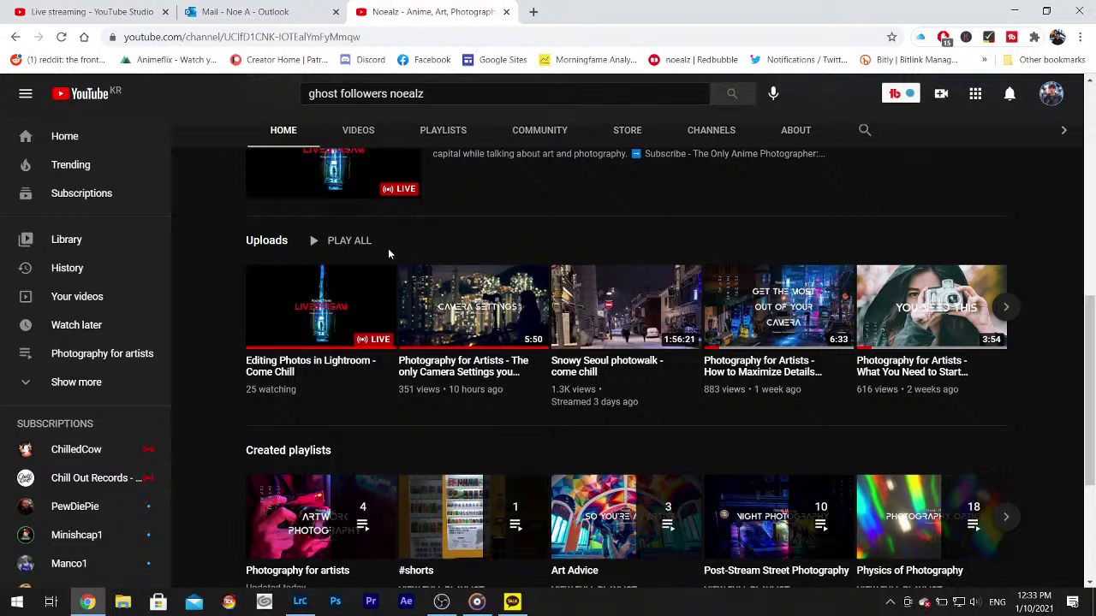
mouse_move(465, 304)
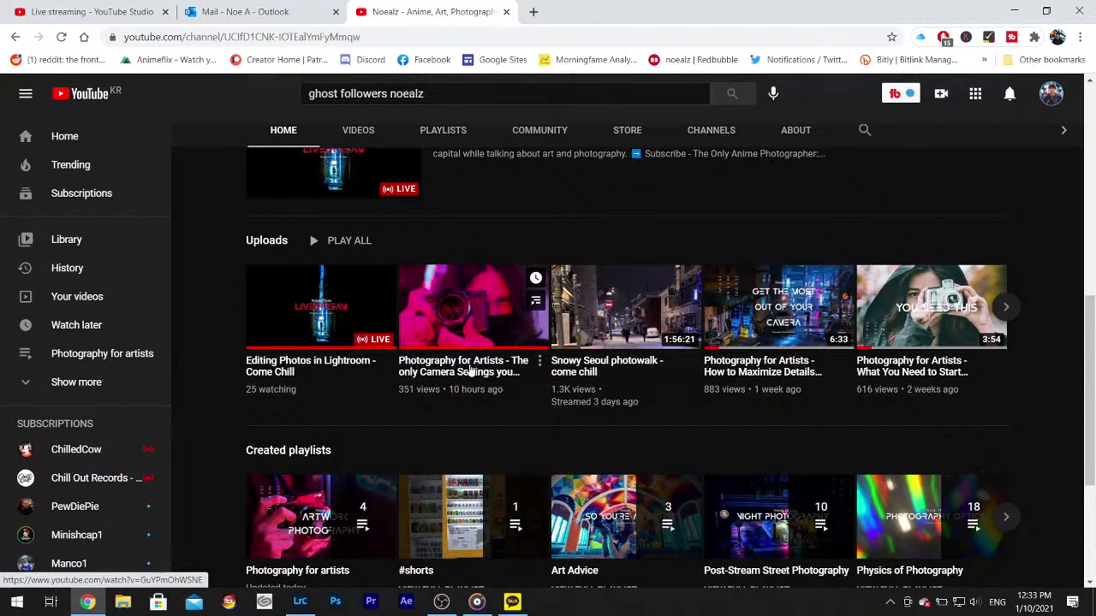
left_click(470, 370)
left_click(92, 476)
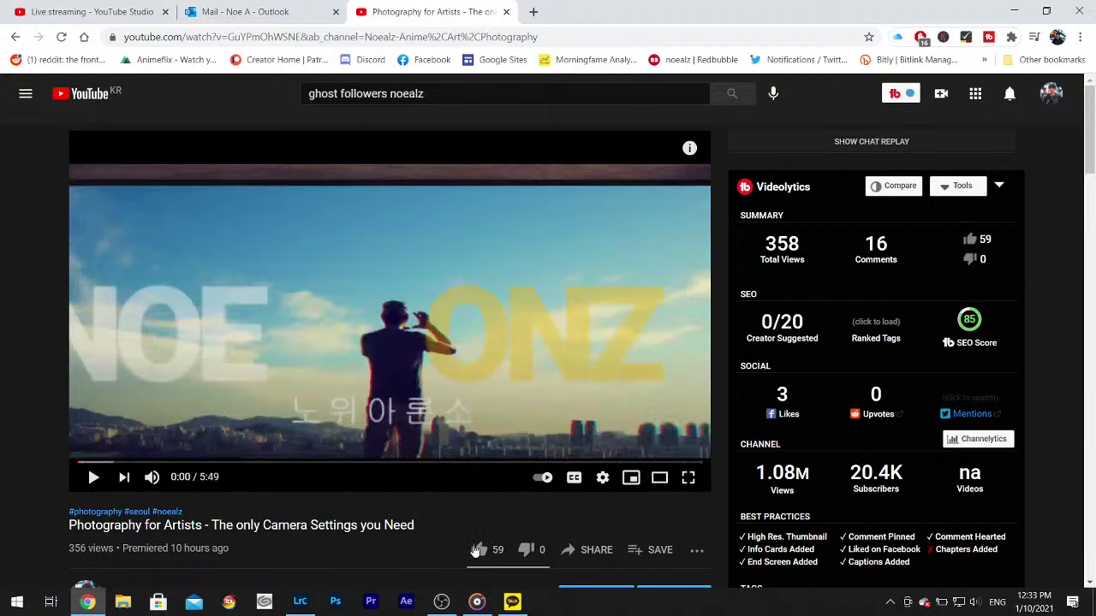
scroll(486, 546, "down", 3)
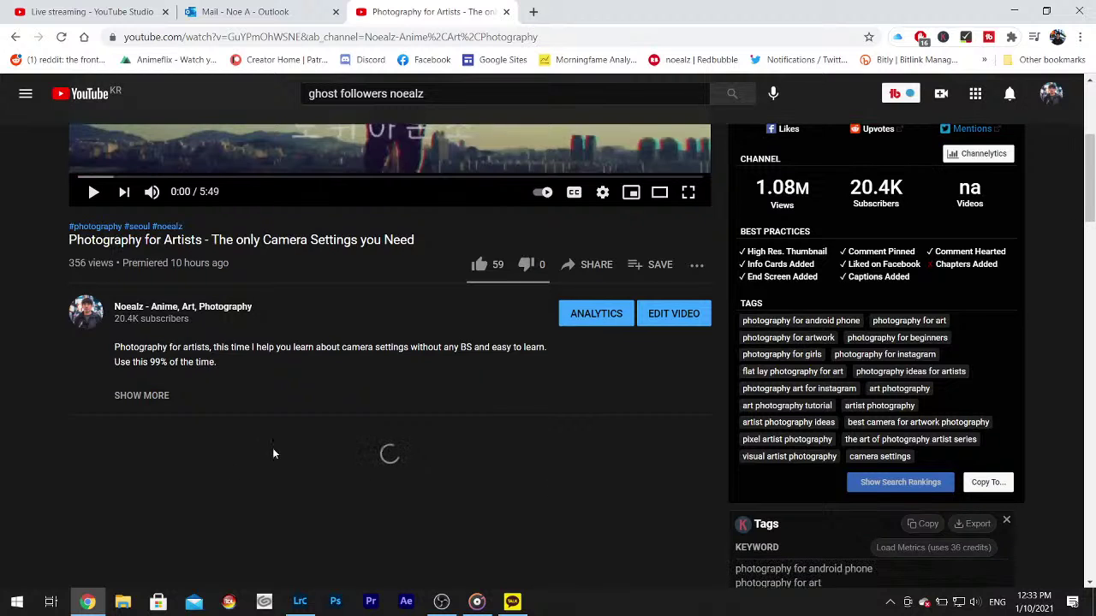
scroll(436, 423, "up", 3)
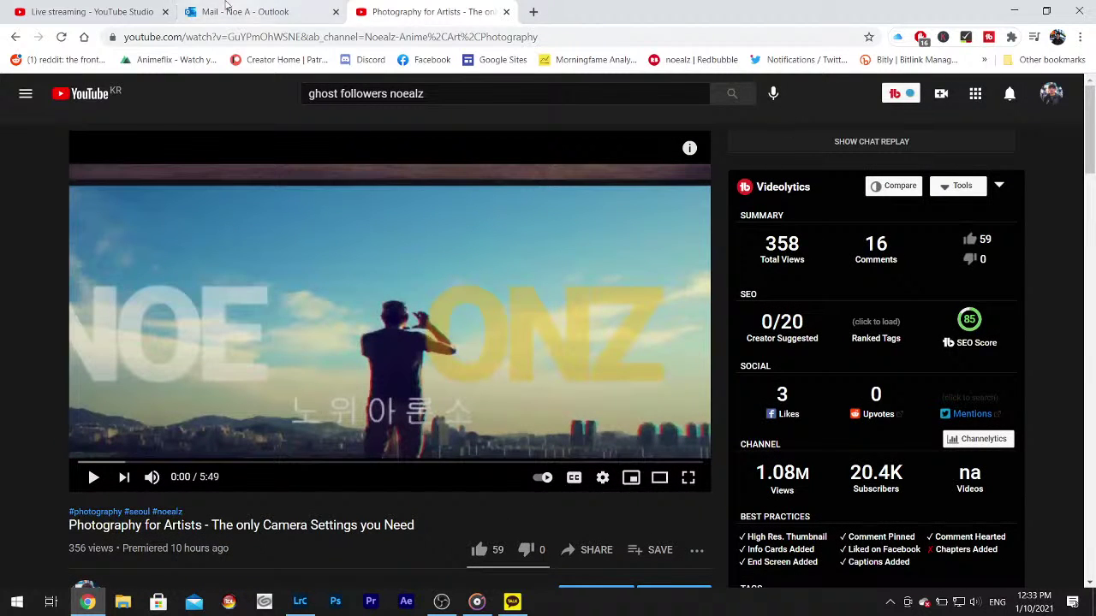
- Approve the held live chat message on the YouTube Studio stream page and post "byeeeeeeeee :)" in the chat
left_click(124, 7)
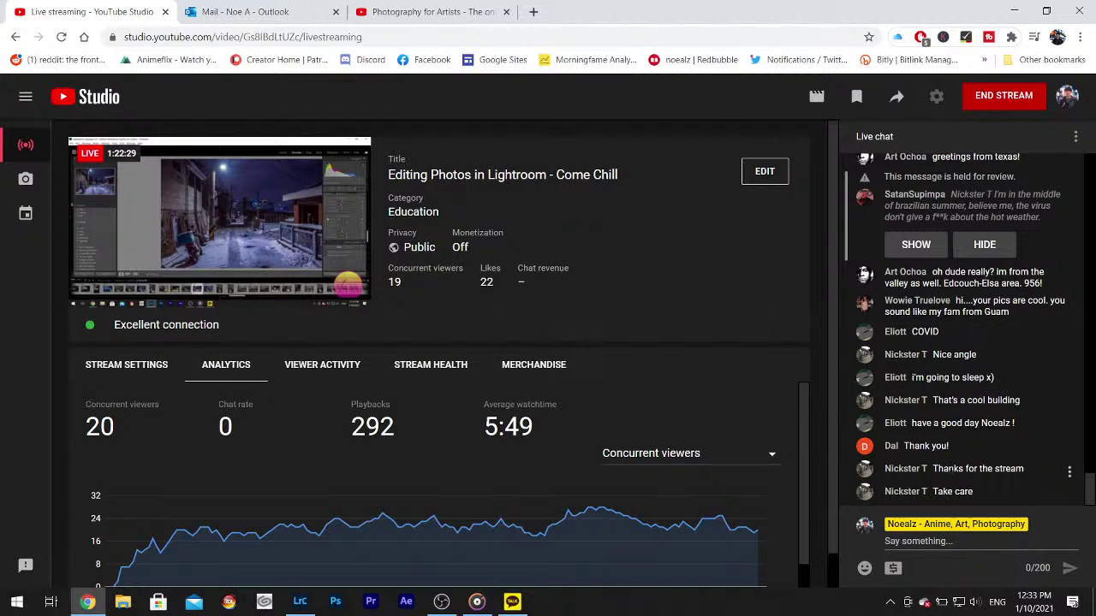
left_click(926, 243)
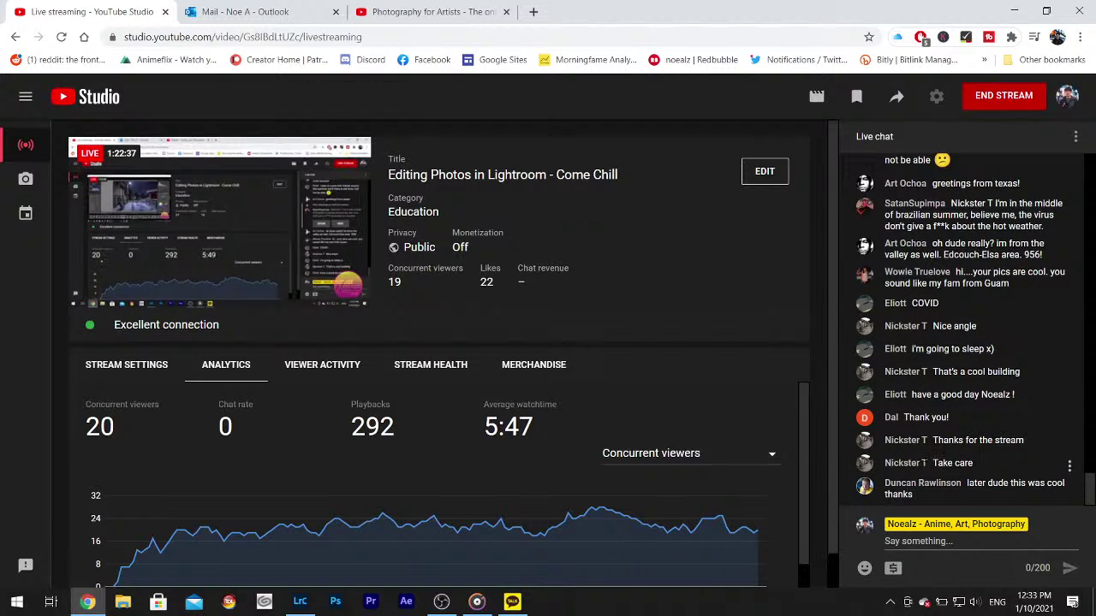
mouse_move(438, 607)
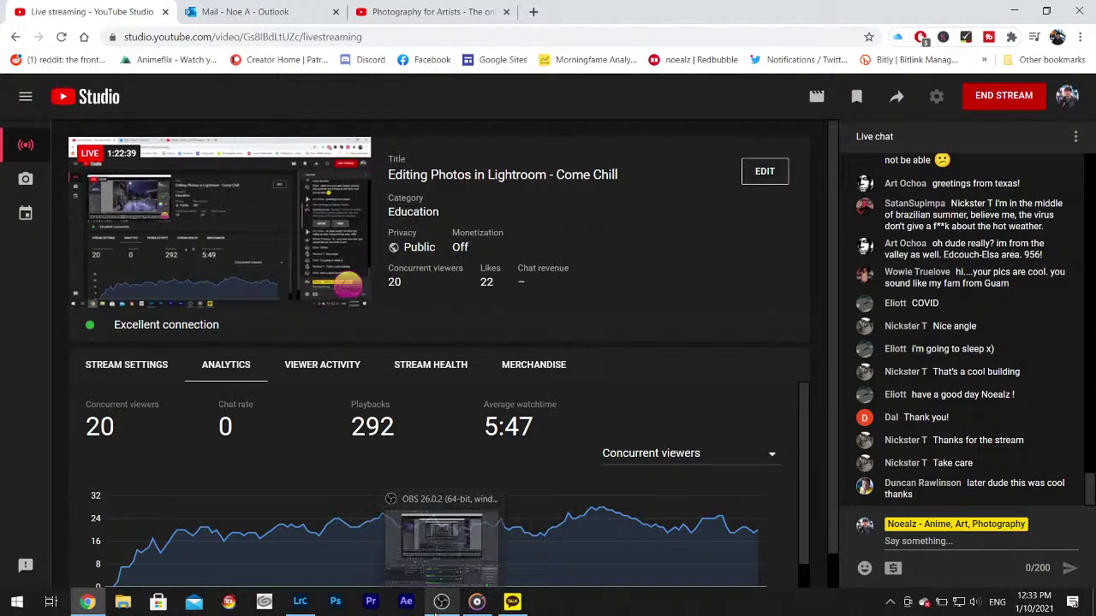
left_click(976, 543)
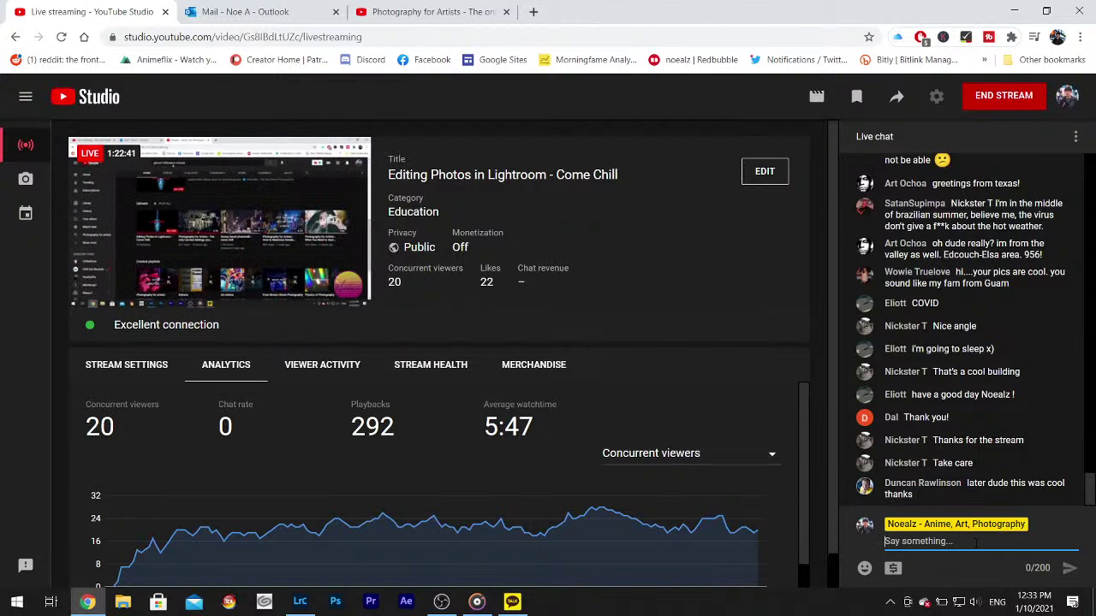
type("byeeeeeeee :)")
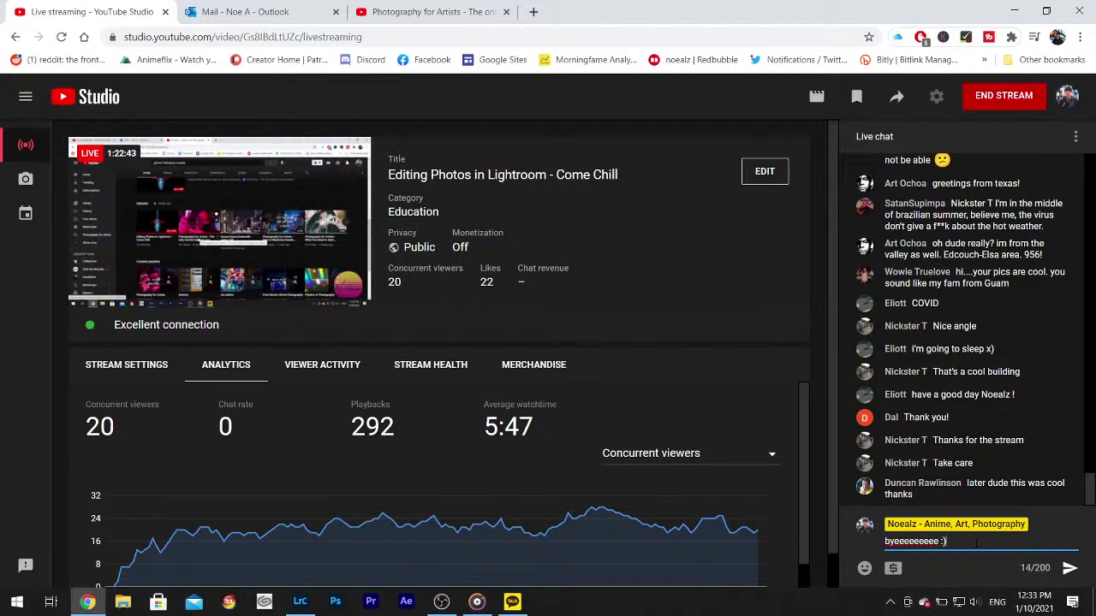
key("Return")
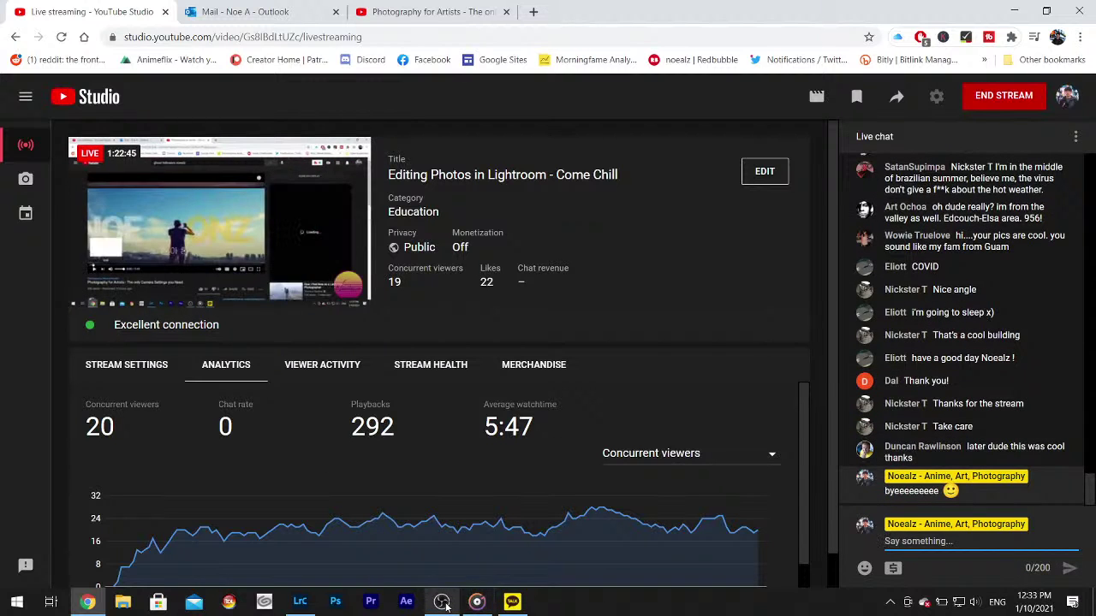